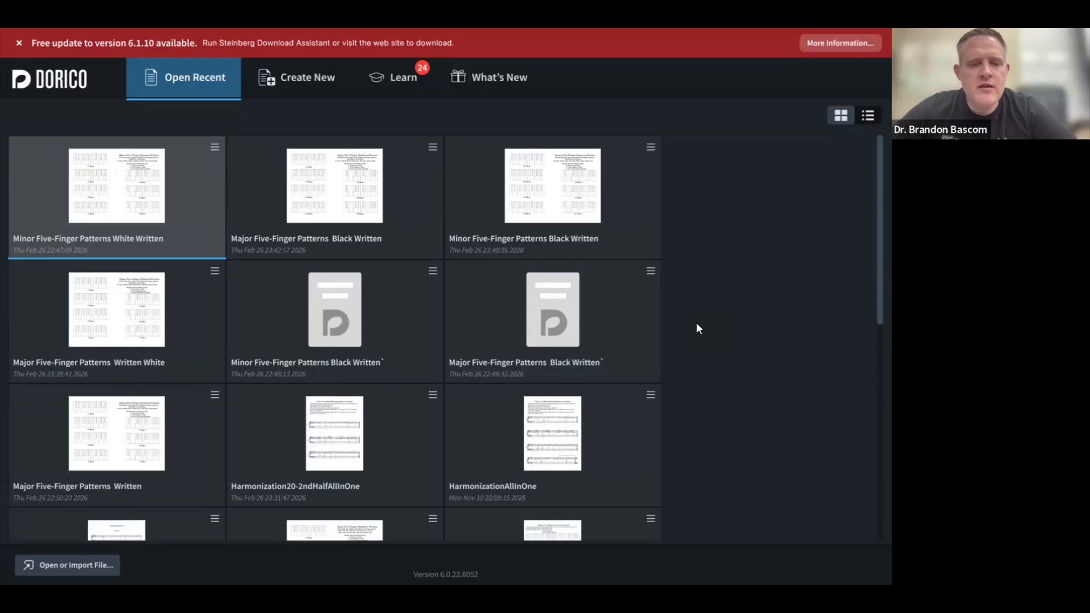
Step: Show Dorico's new-project templates, then bring the browser's Canvas course files to the front
{"action": "left_click", "coordinate": [309, 90]}
{"action": "key", "text": "super+Tab"}
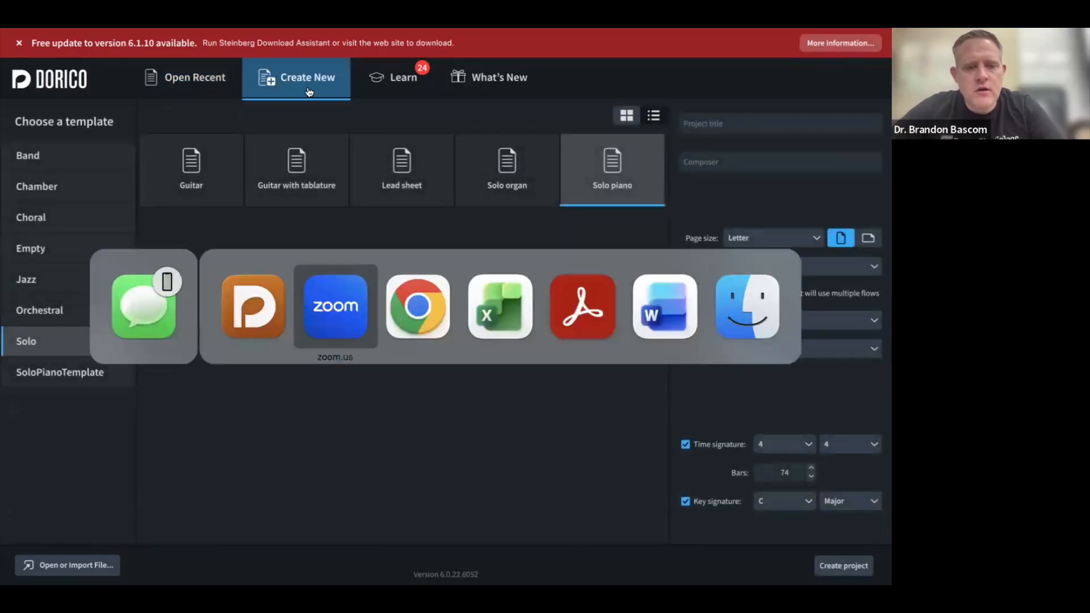
{"action": "key", "text": "super+Tab"}
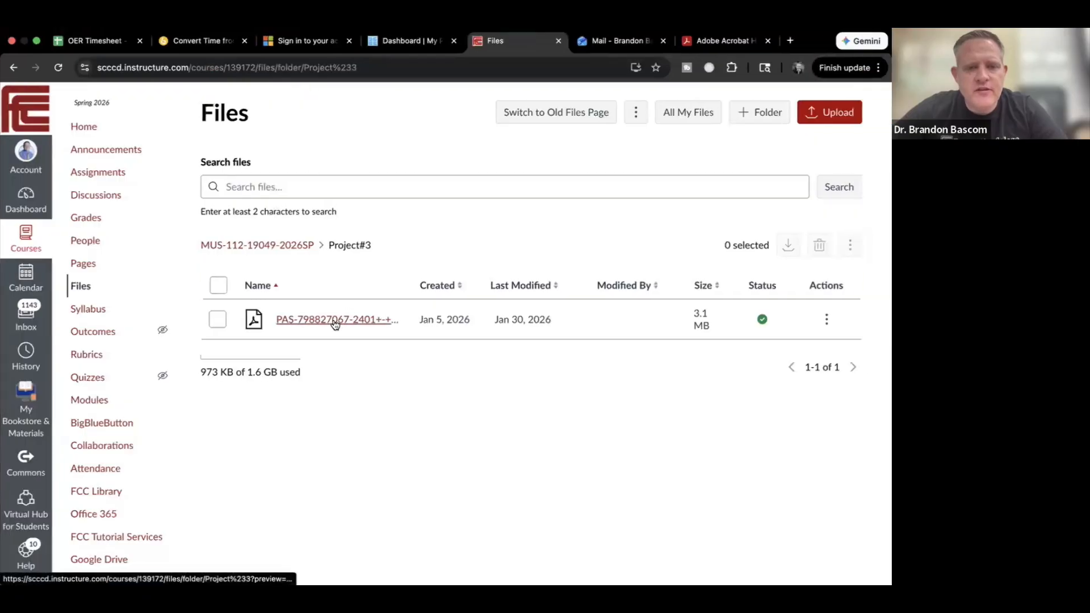
Step: Preview the Christmas Medley score PDF in Canvas and scroll through its pages
{"action": "left_click", "coordinate": [334, 319]}
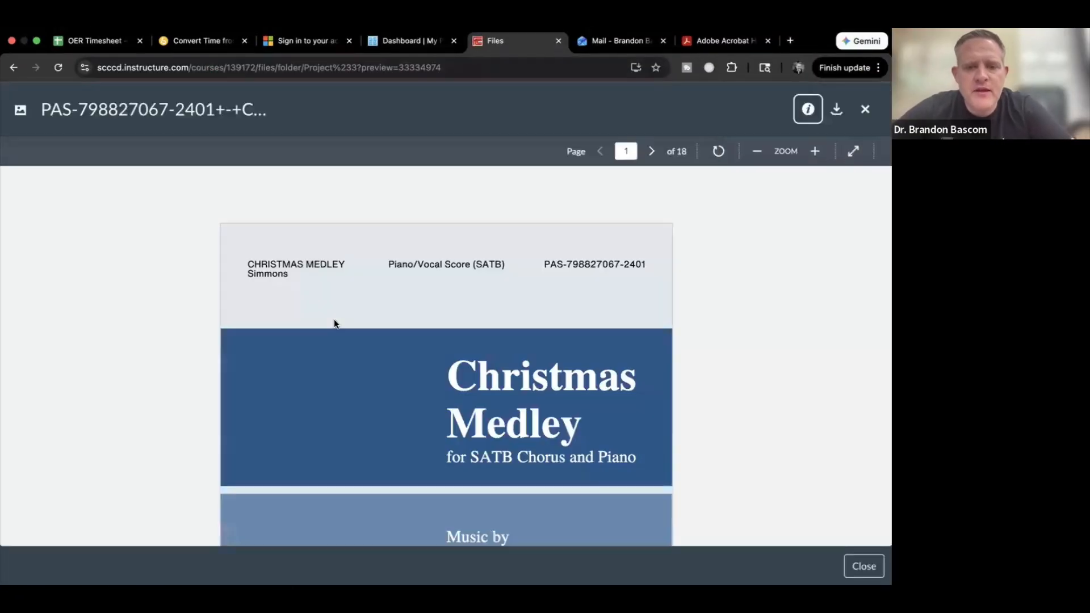
{"action": "scroll", "coordinate": [335, 320], "scroll_direction": "down", "scroll_amount": 3}
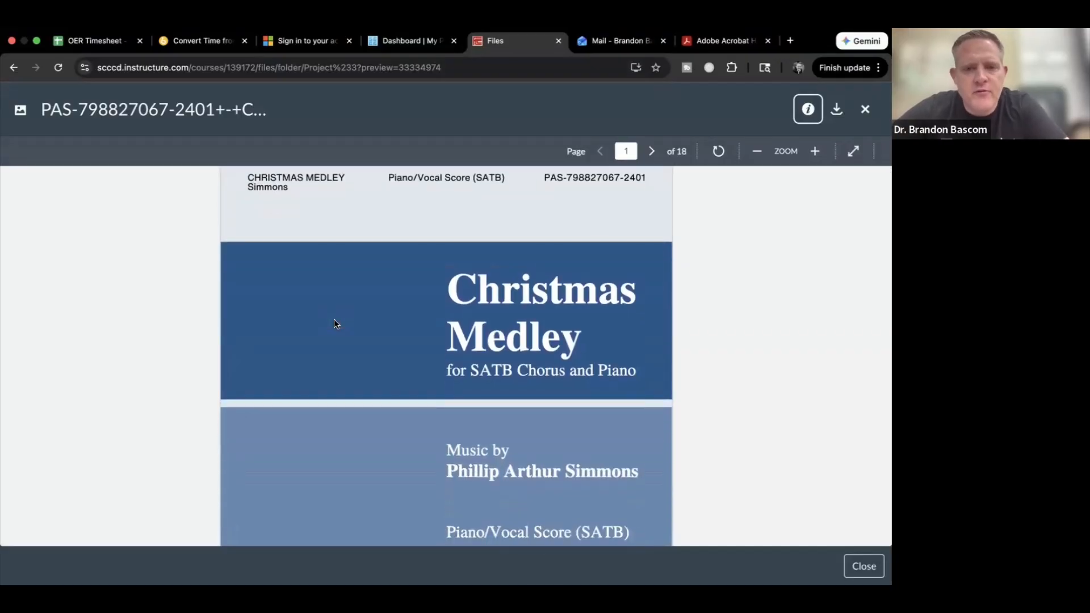
{"action": "scroll", "coordinate": [335, 320], "scroll_direction": "down", "scroll_amount": 10}
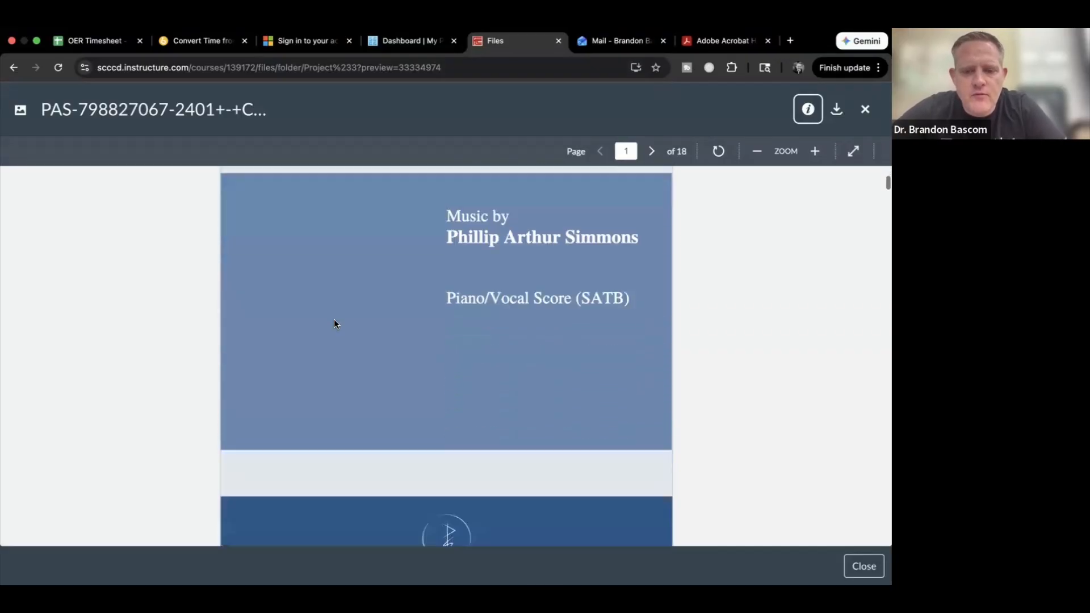
{"action": "scroll", "coordinate": [334, 320], "scroll_direction": "down", "scroll_amount": 15}
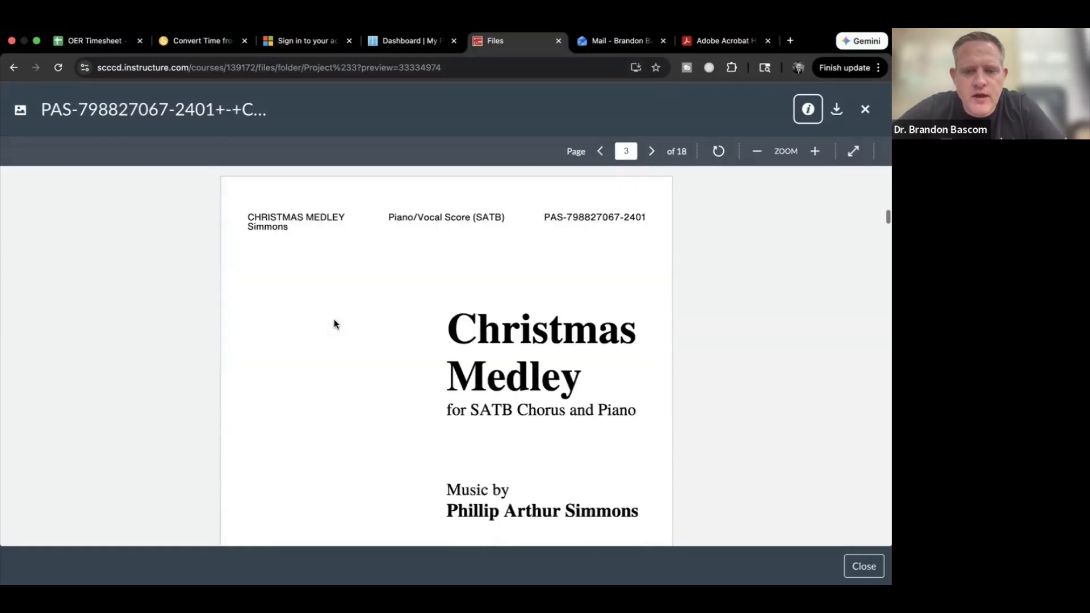
{"action": "scroll", "coordinate": [334, 324], "scroll_direction": "down", "scroll_amount": 15}
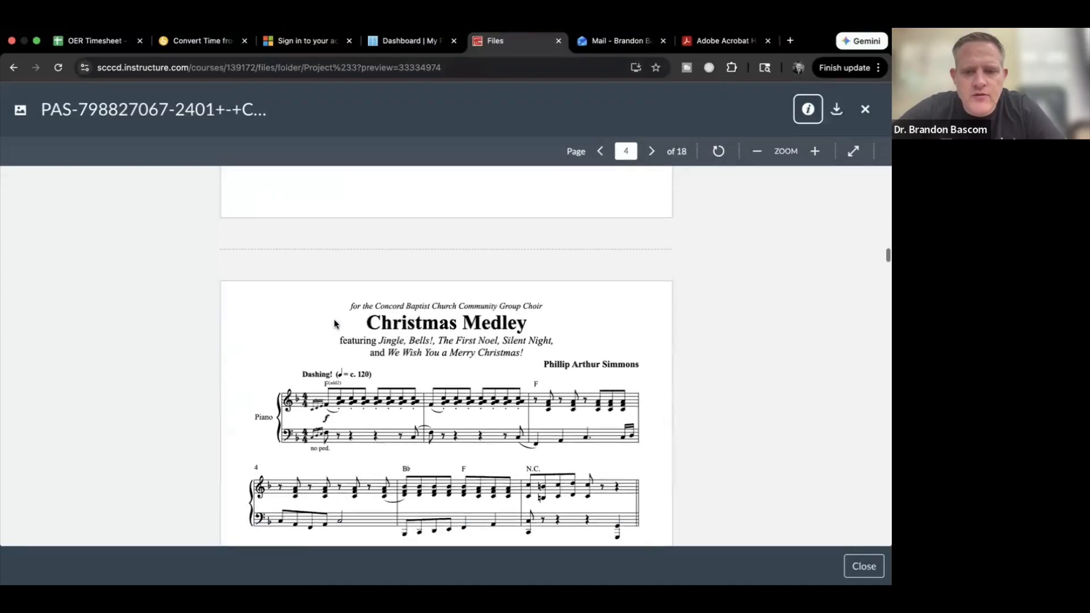
{"action": "scroll", "coordinate": [334, 324], "scroll_direction": "down", "scroll_amount": 3}
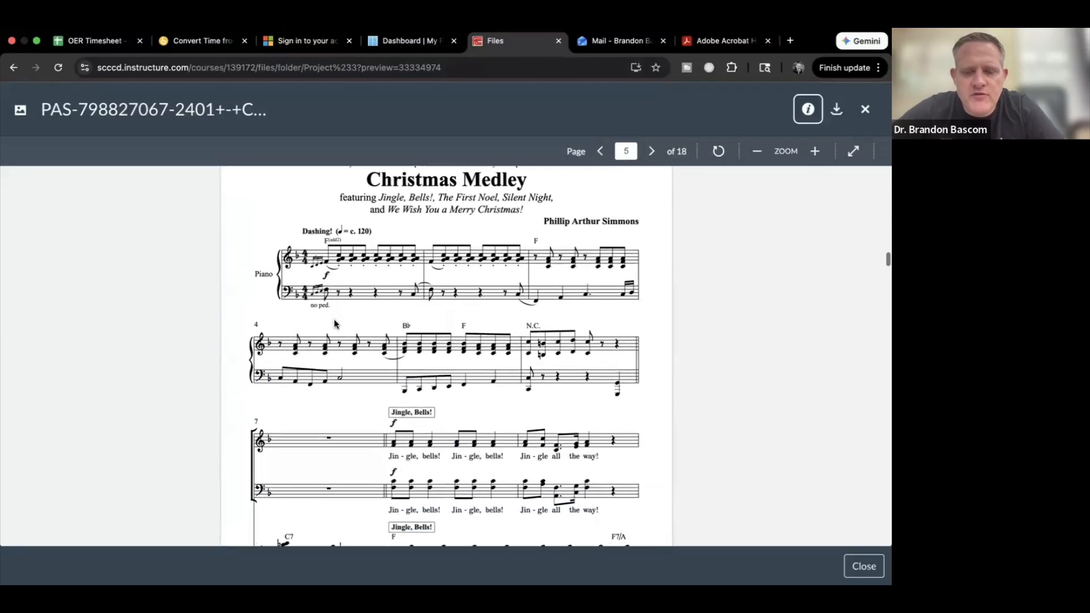
{"action": "scroll", "coordinate": [334, 324], "scroll_direction": "up", "scroll_amount": 2}
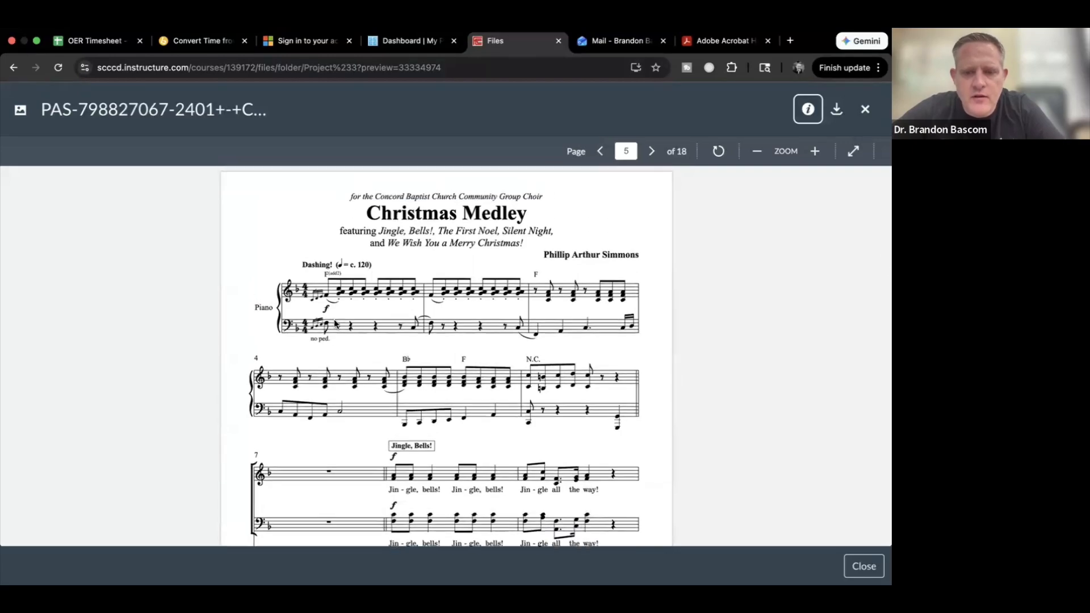
{"action": "scroll", "coordinate": [334, 324], "scroll_direction": "down", "scroll_amount": 20}
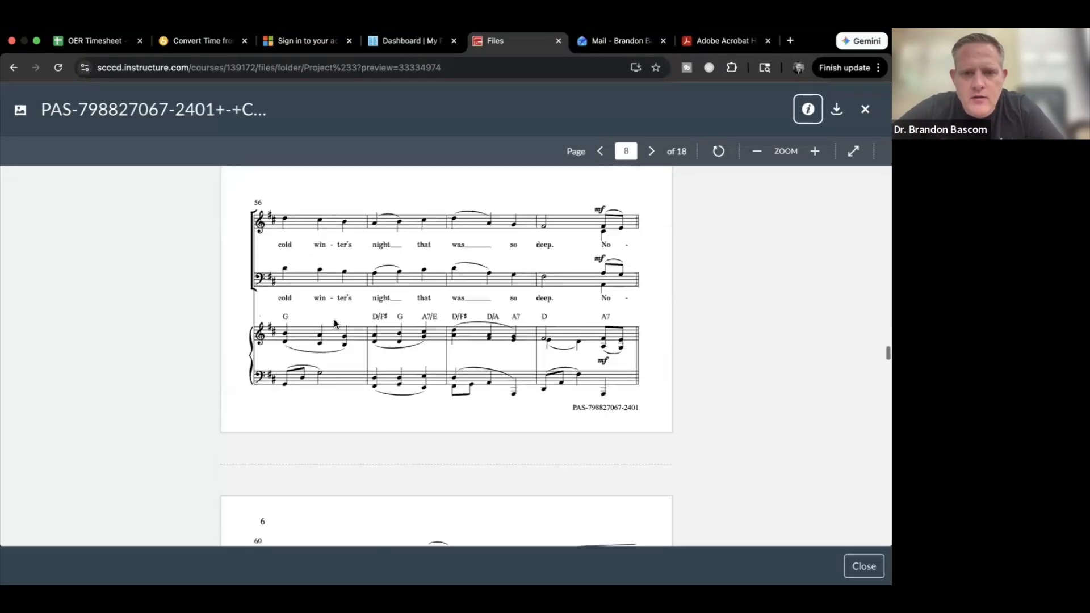
{"action": "scroll", "coordinate": [334, 324], "scroll_direction": "down", "scroll_amount": 18}
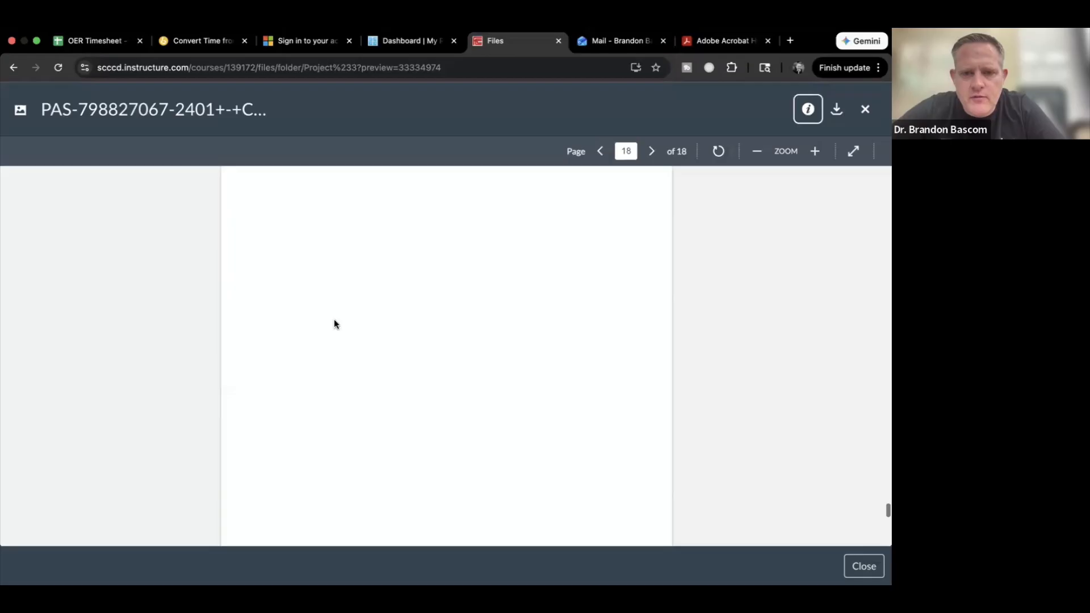
{"action": "scroll", "coordinate": [334, 324], "scroll_direction": "down", "scroll_amount": 5}
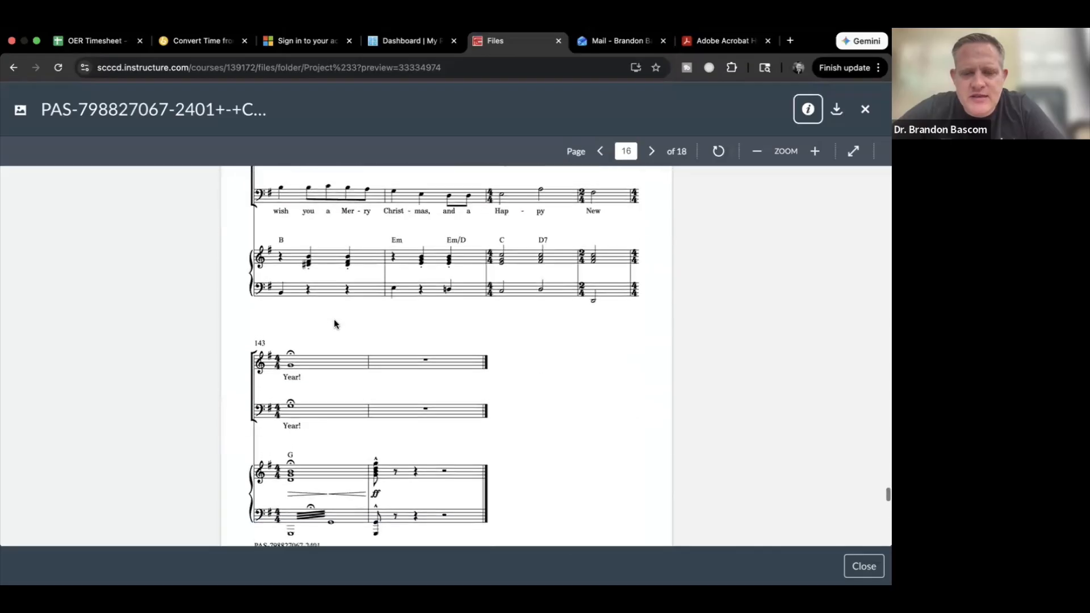
{"action": "scroll", "coordinate": [334, 322], "scroll_direction": "down", "scroll_amount": 2}
{"action": "scroll", "coordinate": [333, 322], "scroll_direction": "up", "scroll_amount": 3}
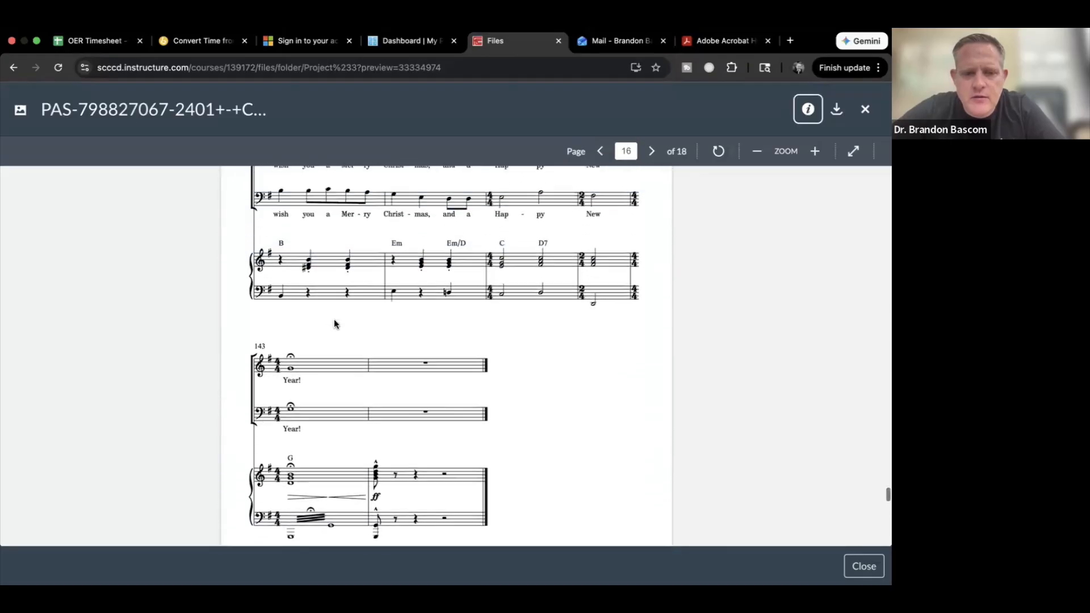
{"action": "scroll", "coordinate": [334, 322], "scroll_direction": "up", "scroll_amount": 1}
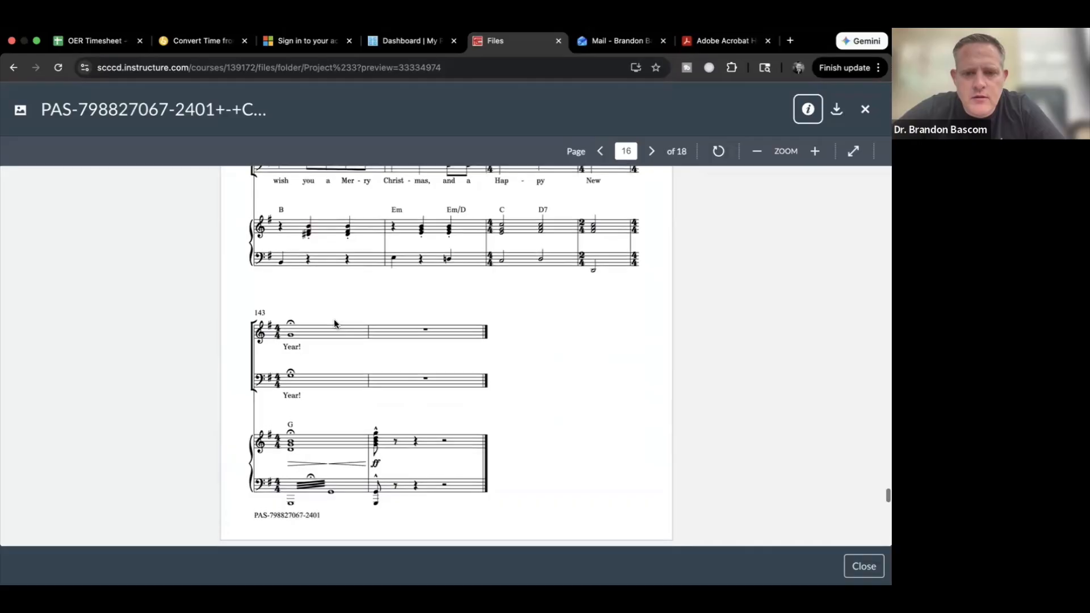
{"action": "scroll", "coordinate": [334, 322], "scroll_direction": "up", "scroll_amount": 2}
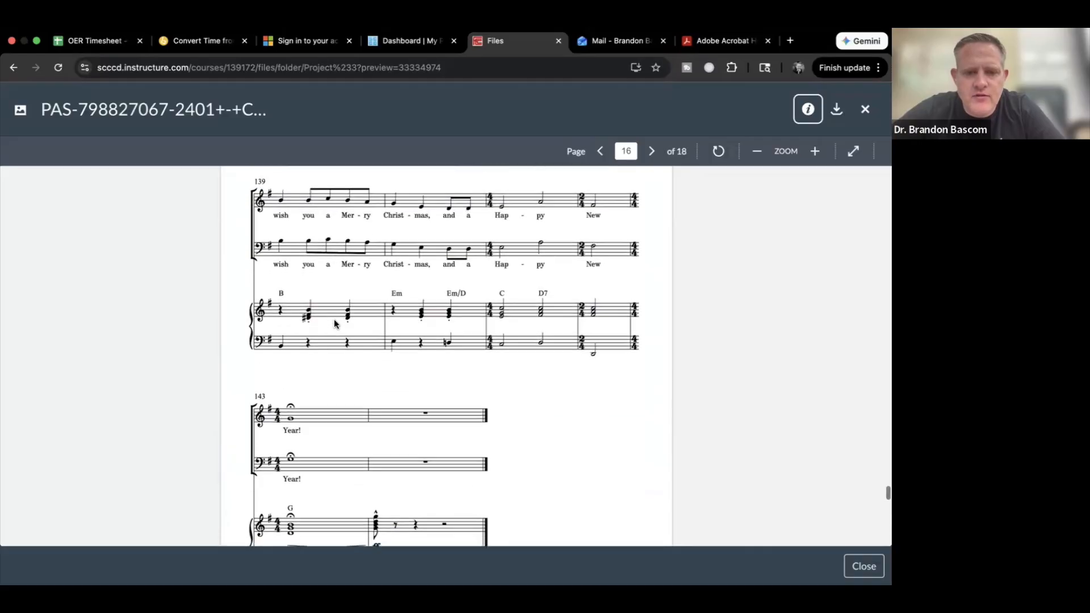
{"action": "scroll", "coordinate": [335, 323], "scroll_direction": "down", "scroll_amount": 1}
{"action": "scroll", "coordinate": [333, 322], "scroll_direction": "up", "scroll_amount": 20}
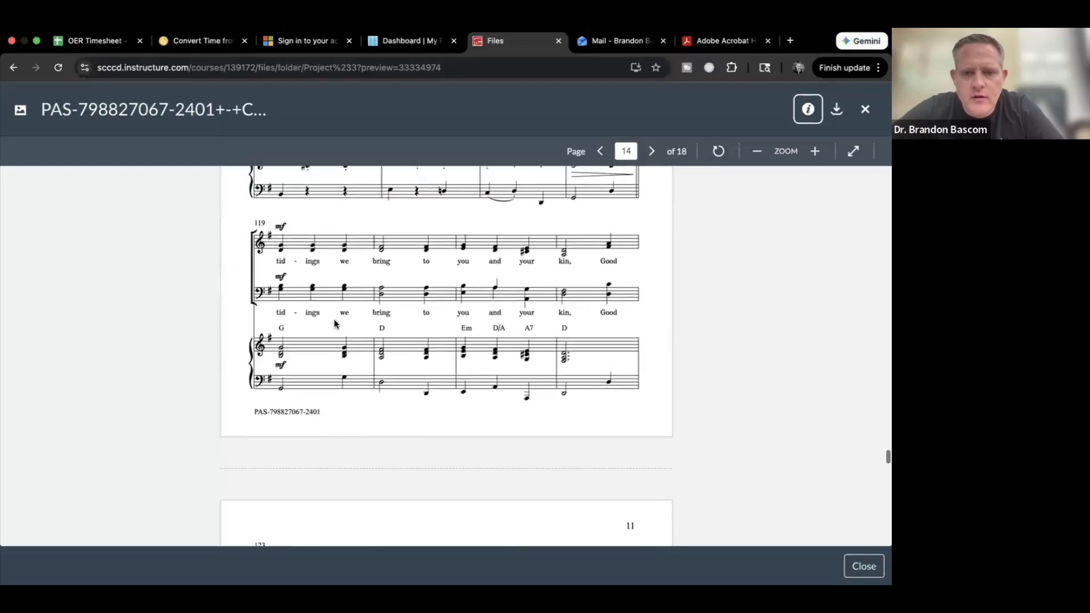
{"action": "scroll", "coordinate": [334, 320], "scroll_direction": "up", "scroll_amount": 20}
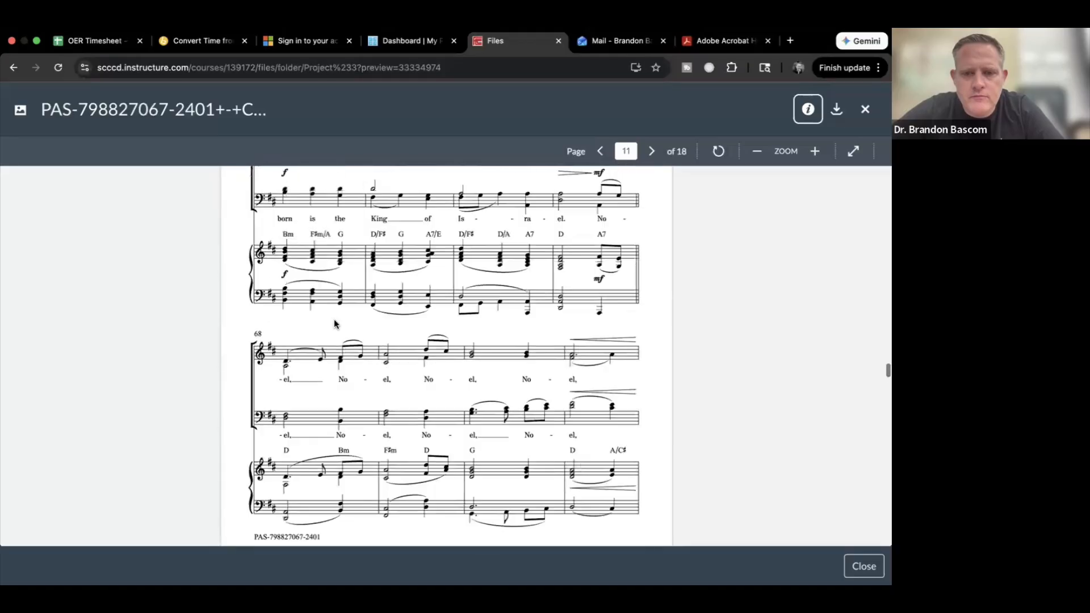
{"action": "scroll", "coordinate": [334, 323], "scroll_direction": "up", "scroll_amount": 20}
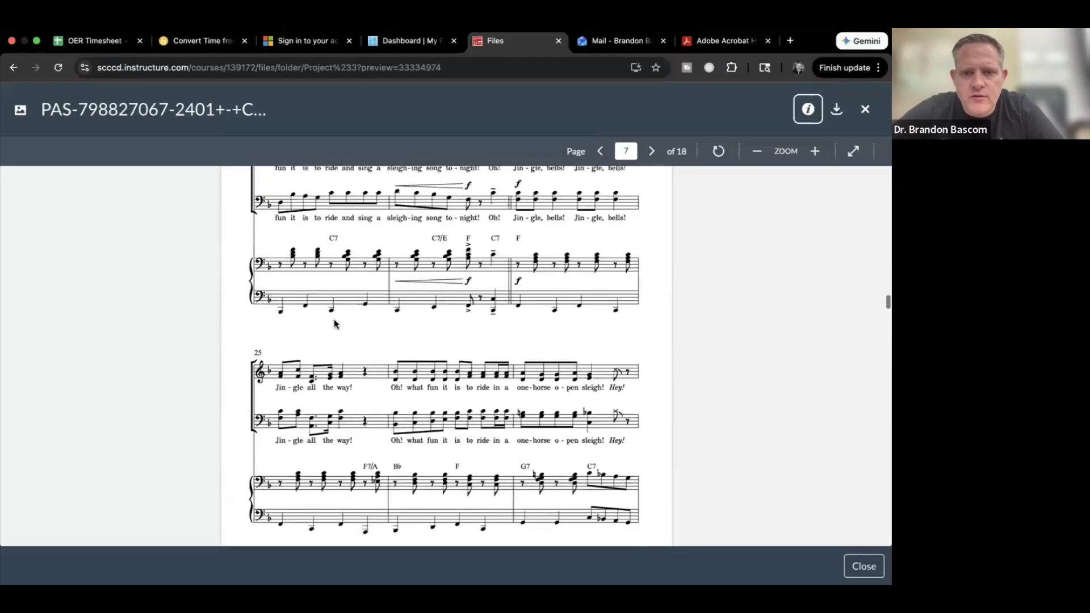
{"action": "scroll", "coordinate": [334, 321], "scroll_direction": "up", "scroll_amount": 7}
{"action": "scroll", "coordinate": [334, 321], "scroll_direction": "down", "scroll_amount": 4}
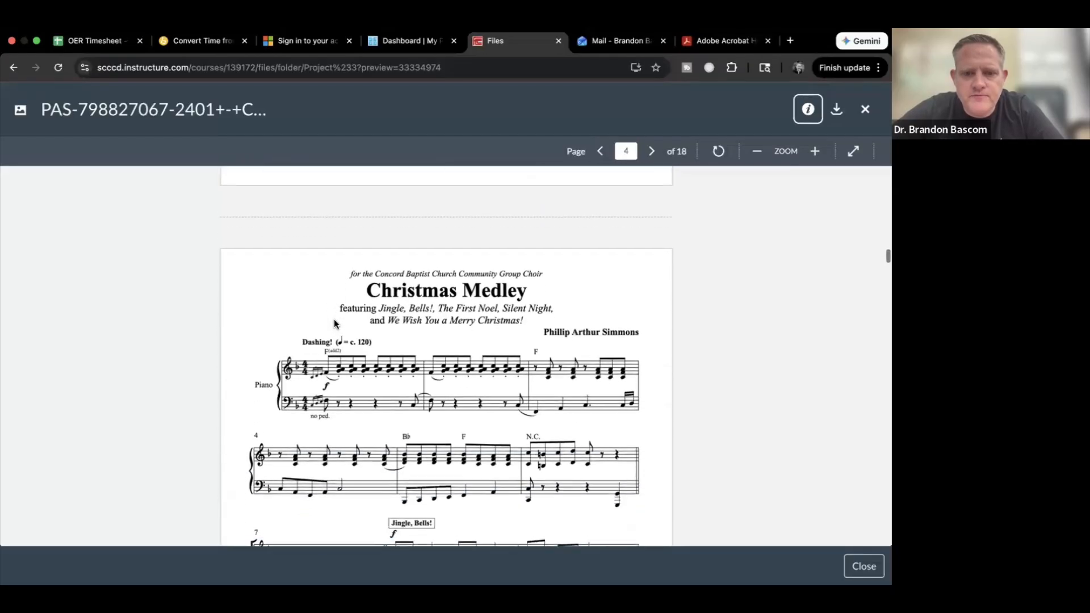
Step: Highlight and then deselect the Christmas Medley title, and return to Dorico
{"action": "left_click_drag", "start_coordinate": [363, 222], "coordinate": [549, 235]}
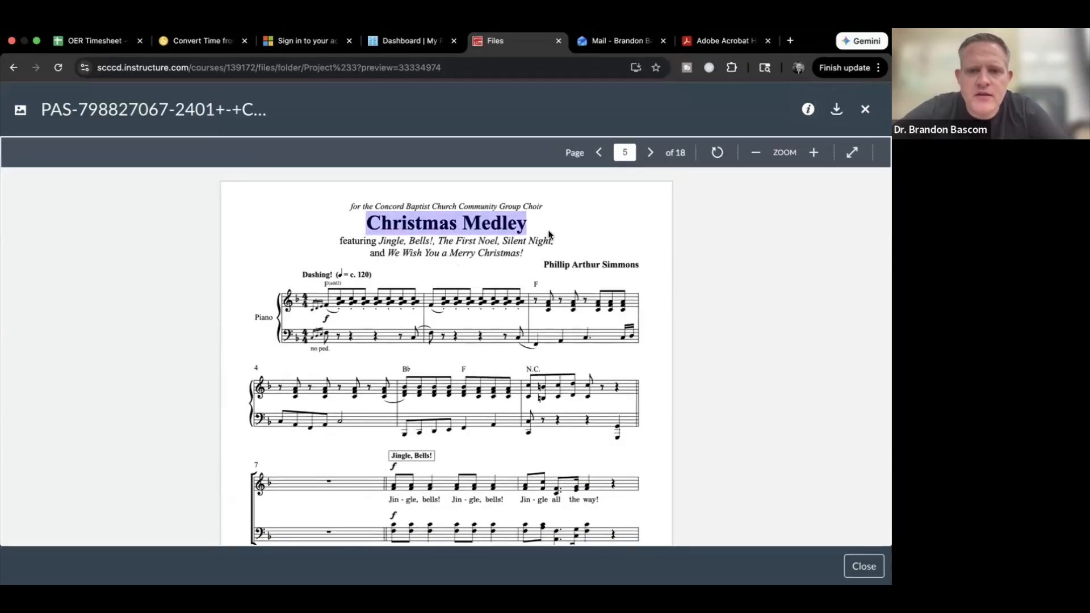
{"action": "left_click", "coordinate": [635, 229]}
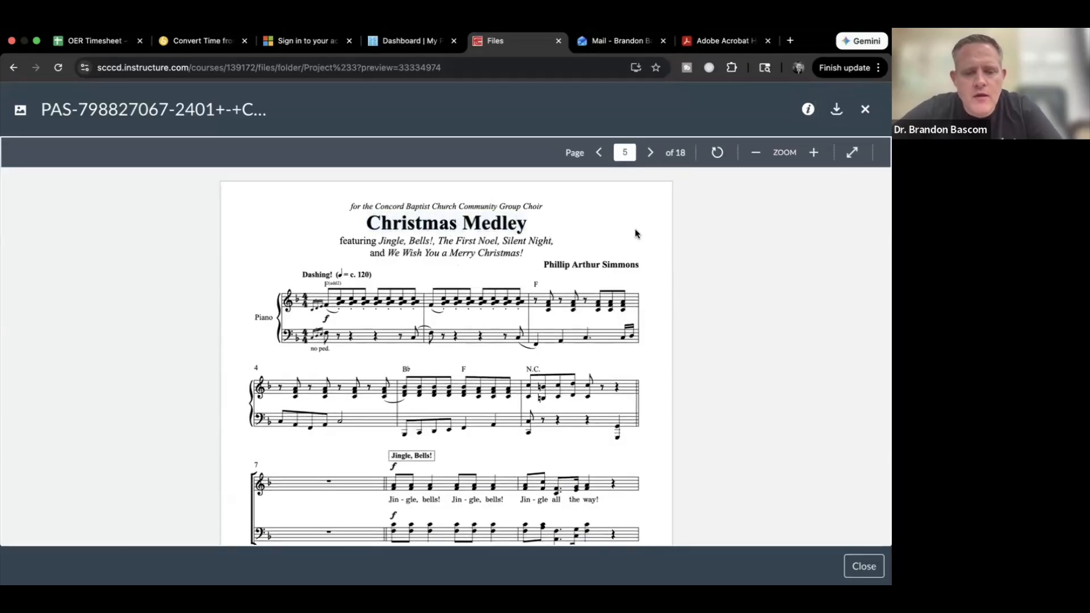
{"action": "key", "text": "super+Tab"}
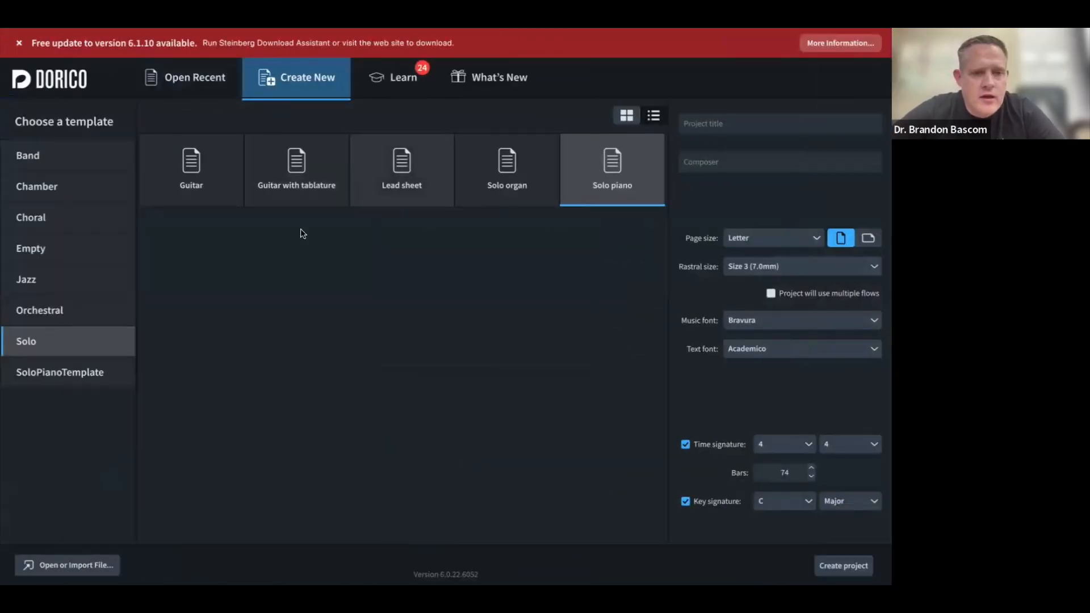
Step: List Dorico's Choral templates, then switch back to the browser's score preview
{"action": "left_click", "coordinate": [55, 218]}
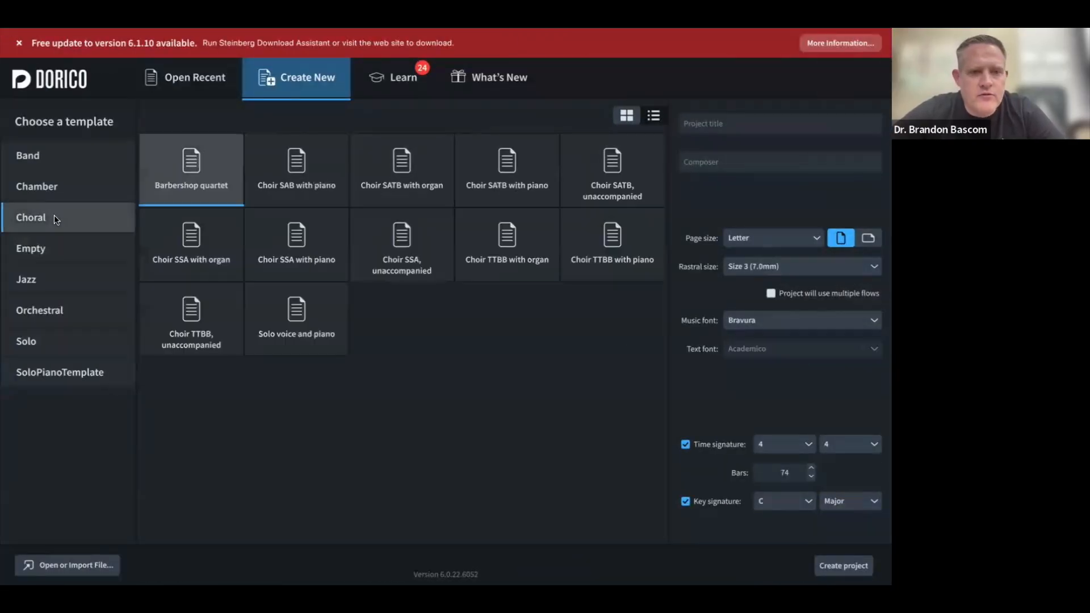
{"action": "key", "text": "super+Tab"}
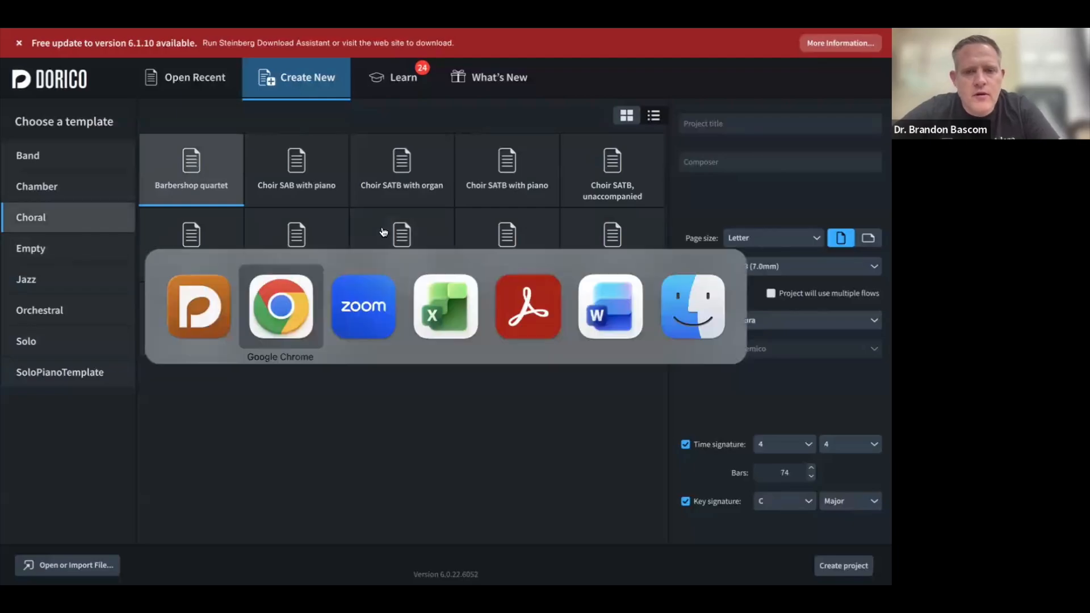
{"action": "key", "text": "super+Tab"}
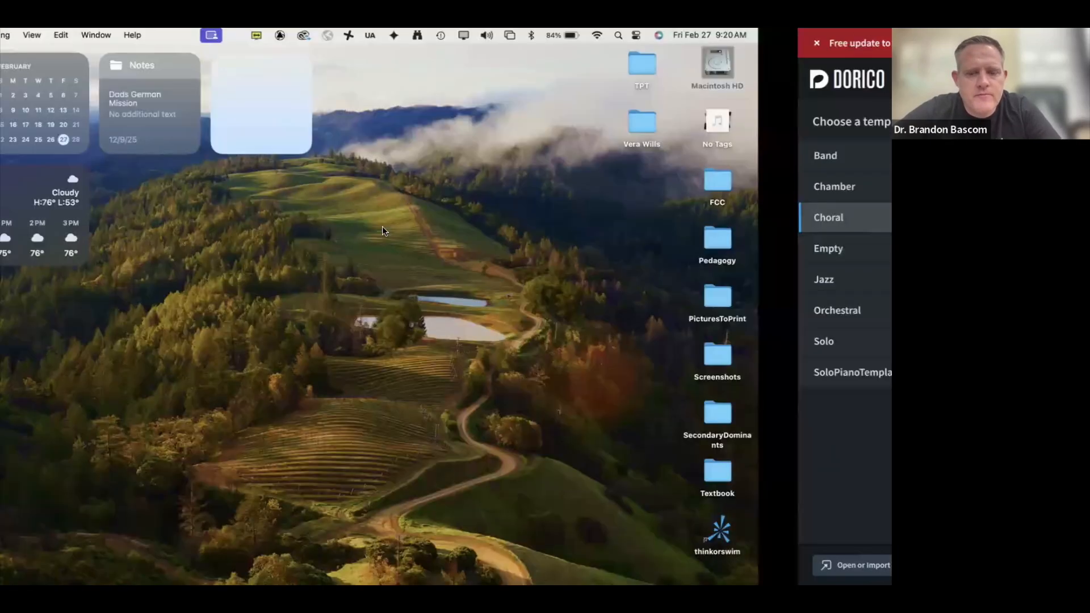
{"action": "key", "text": "super+Tab"}
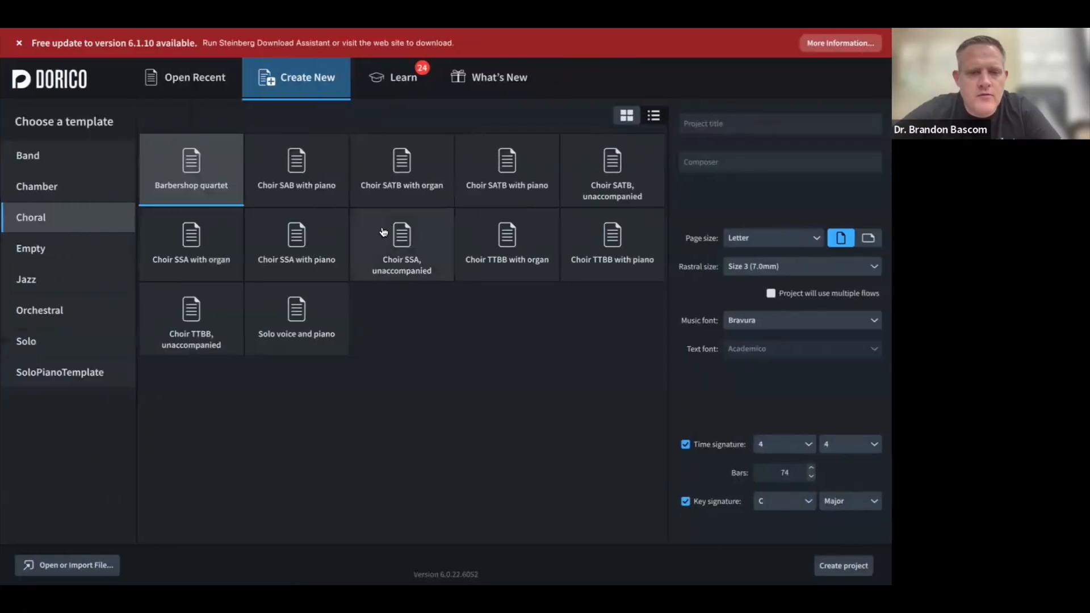
{"action": "key", "text": "super+Tab"}
{"action": "key", "text": "super+Tab"}
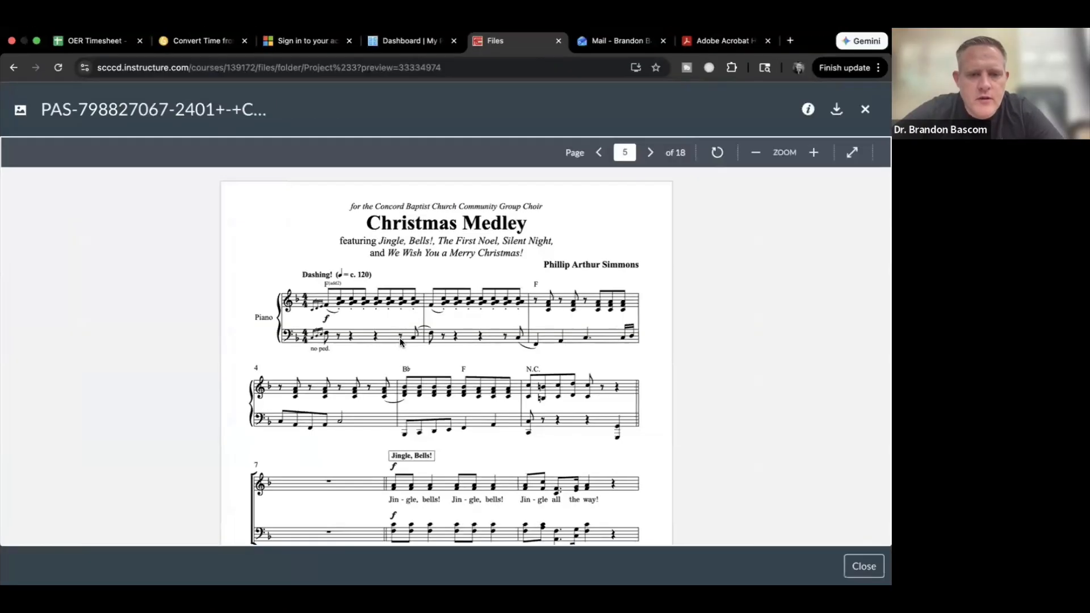
Step: Check the preview's SATB Chorus and Piano instrumentation, then return to Dorico's Choral templates
{"action": "scroll", "coordinate": [400, 341], "scroll_direction": "up", "scroll_amount": 15}
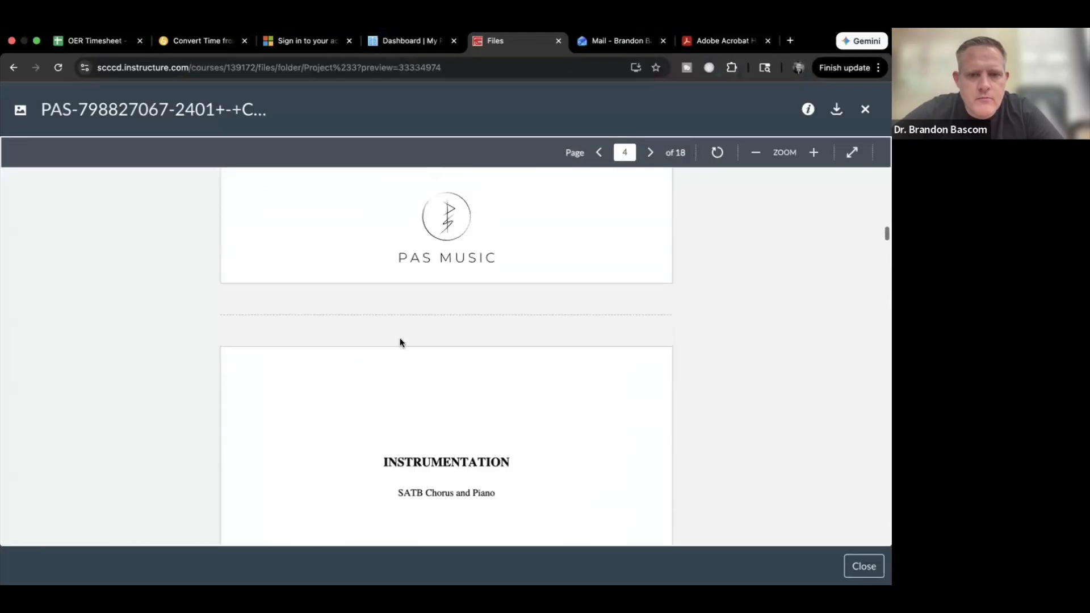
{"action": "scroll", "coordinate": [400, 342], "scroll_direction": "up", "scroll_amount": 8}
{"action": "scroll", "coordinate": [400, 343], "scroll_direction": "down", "scroll_amount": 10}
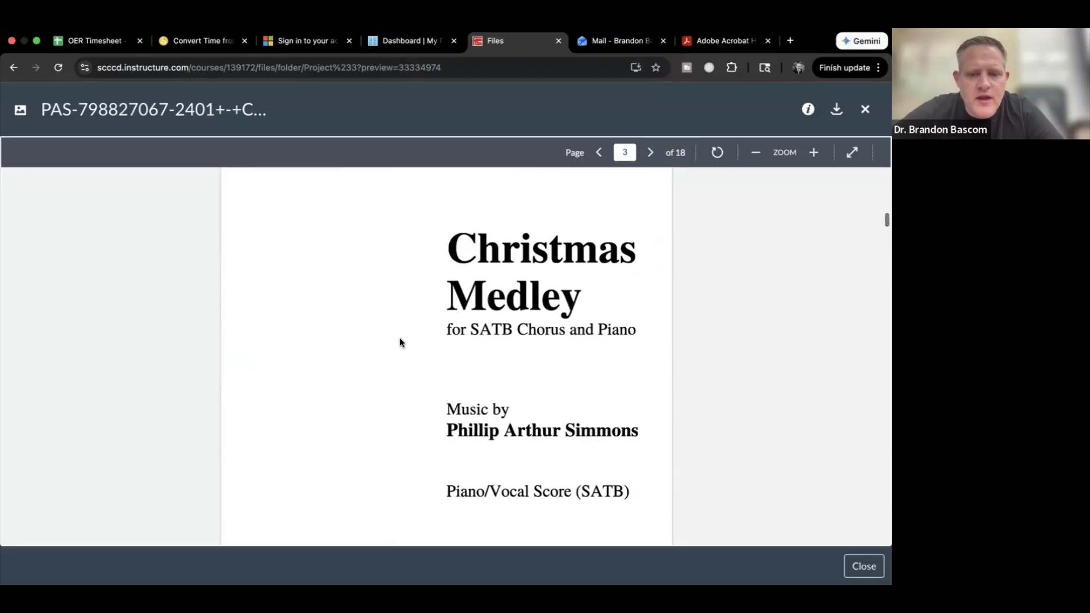
{"action": "scroll", "coordinate": [400, 343], "scroll_direction": "down", "scroll_amount": 12}
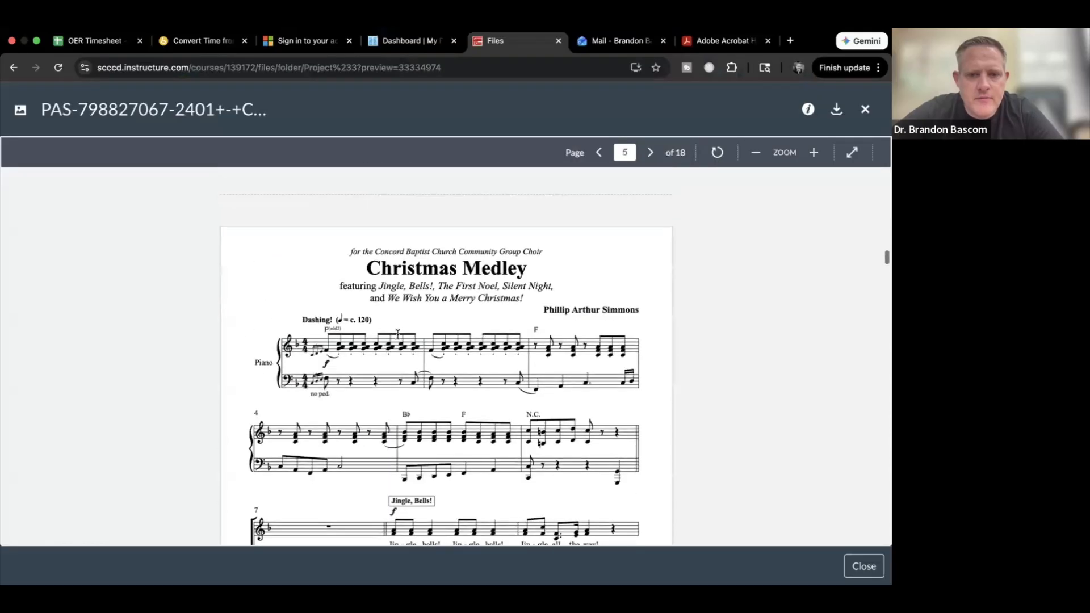
{"action": "key", "text": "super+Tab"}
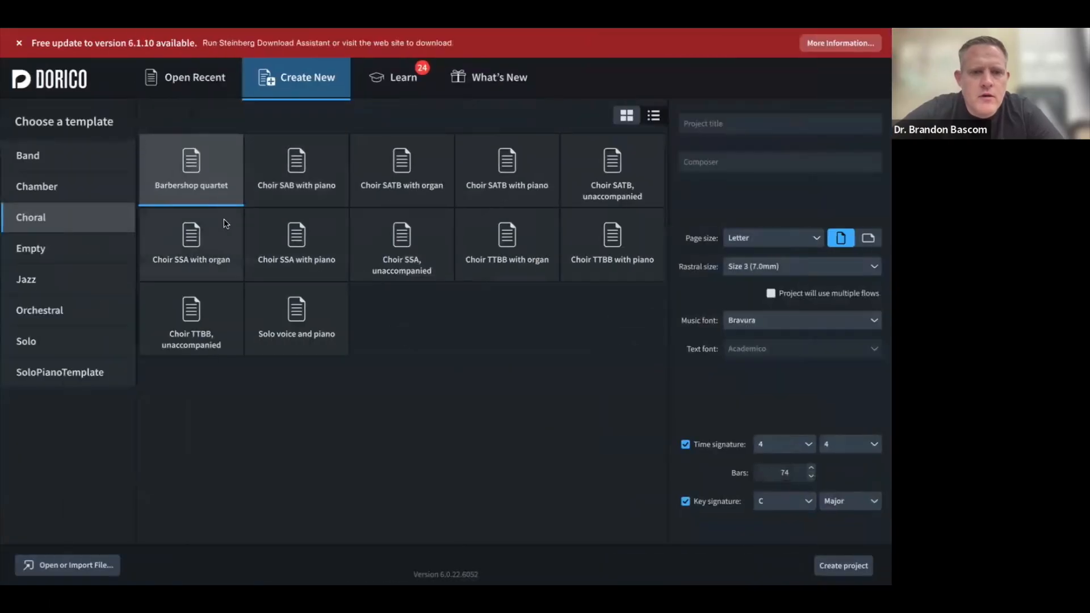
Step: Choose the Choir SATB with piano template, glancing back at the PDF score
{"action": "left_click", "coordinate": [525, 186]}
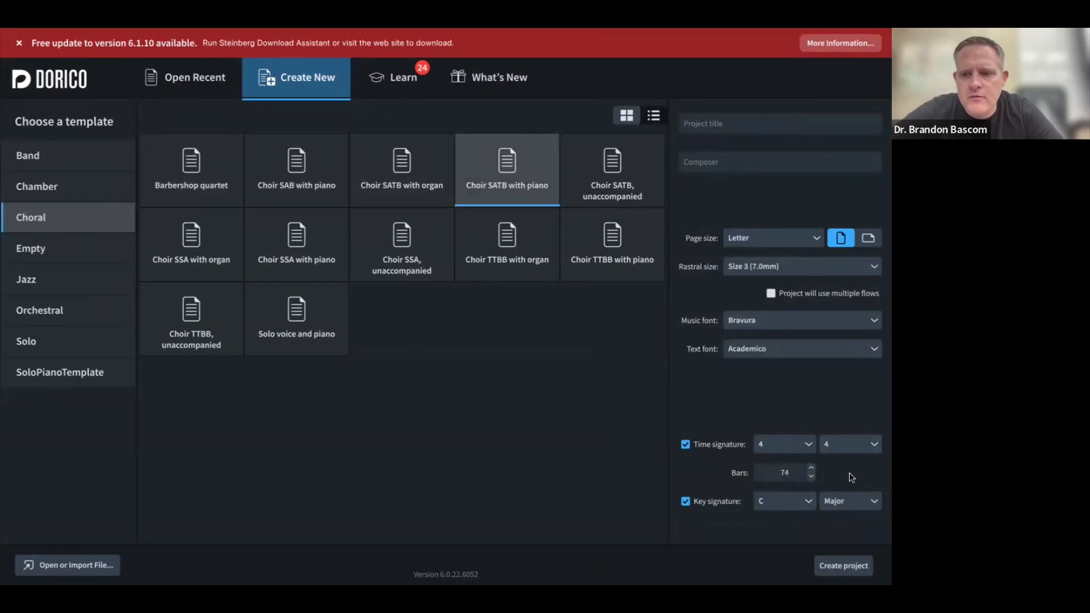
{"action": "key", "text": "super+Tab"}
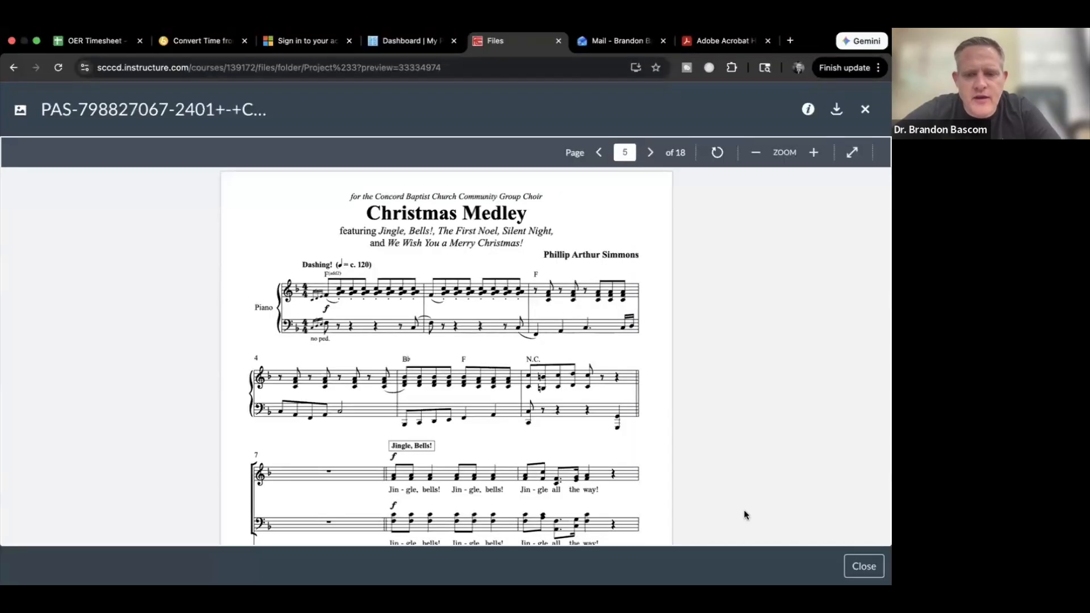
{"action": "key", "text": "super+Tab"}
Step: Set the key signature to F major, then compare with the PDF score
{"action": "left_click", "coordinate": [806, 501]}
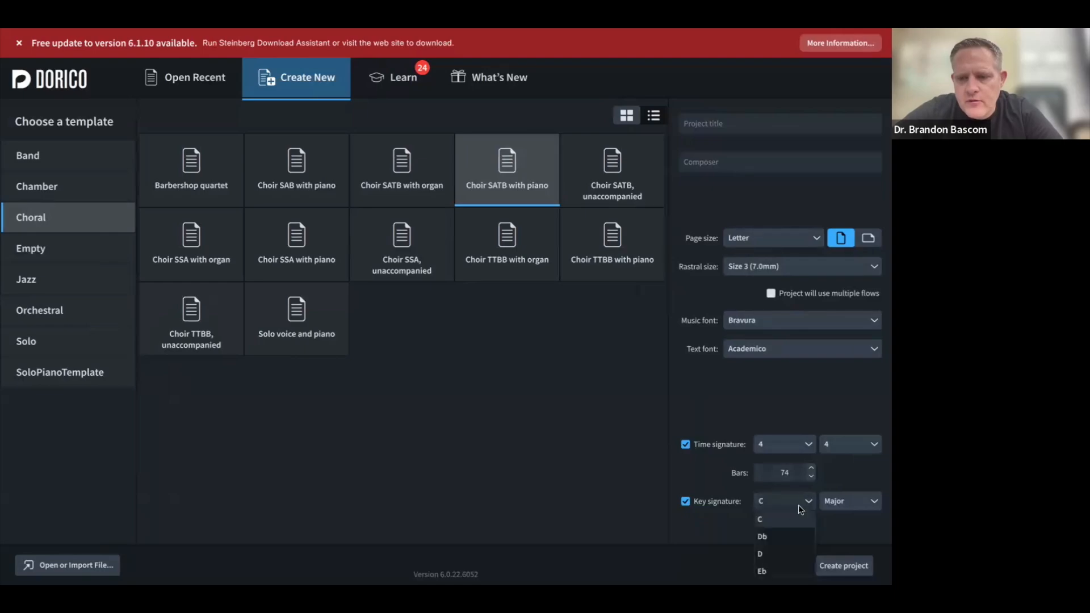
{"action": "scroll", "coordinate": [786, 531], "scroll_direction": "down", "scroll_amount": 2}
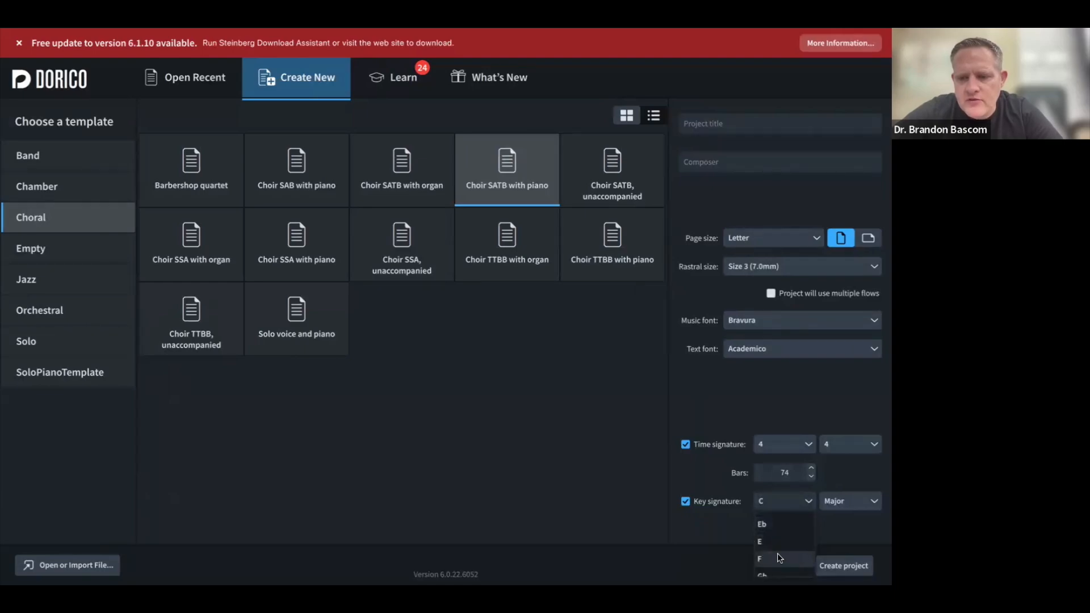
{"action": "left_click", "coordinate": [778, 553]}
{"action": "key", "text": "super+Tab"}
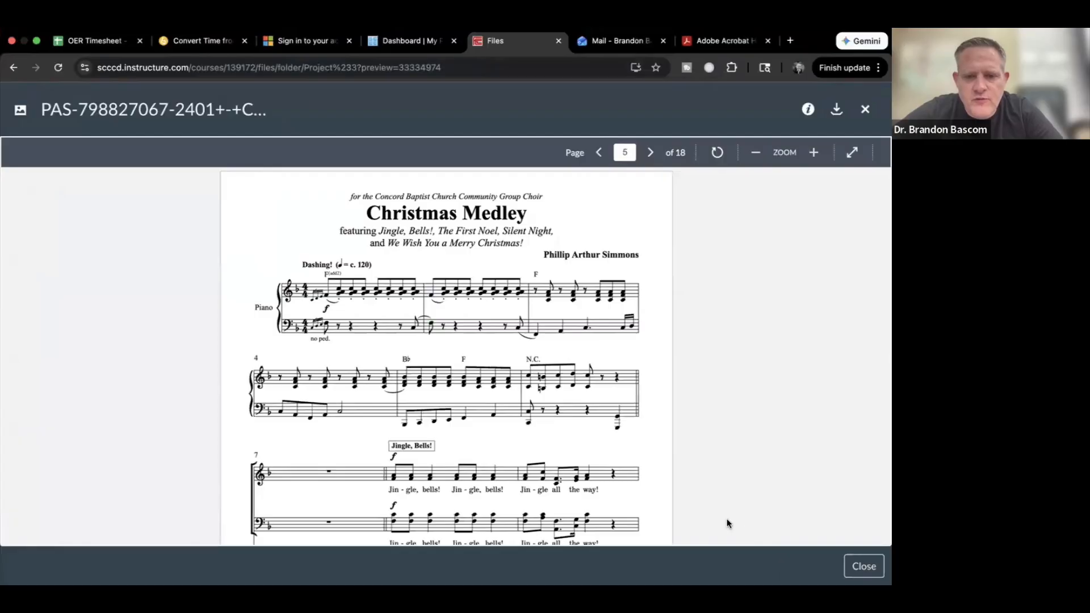
{"action": "scroll", "coordinate": [728, 521], "scroll_direction": "down", "scroll_amount": 15}
{"action": "scroll", "coordinate": [728, 522], "scroll_direction": "down", "scroll_amount": 20}
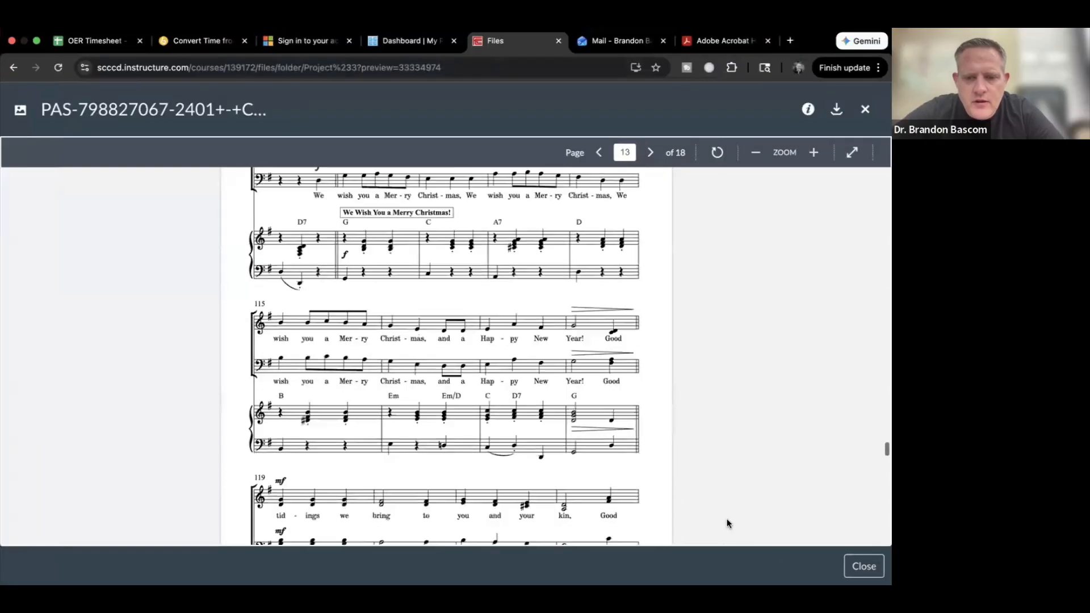
{"action": "scroll", "coordinate": [729, 522], "scroll_direction": "up", "scroll_amount": 5}
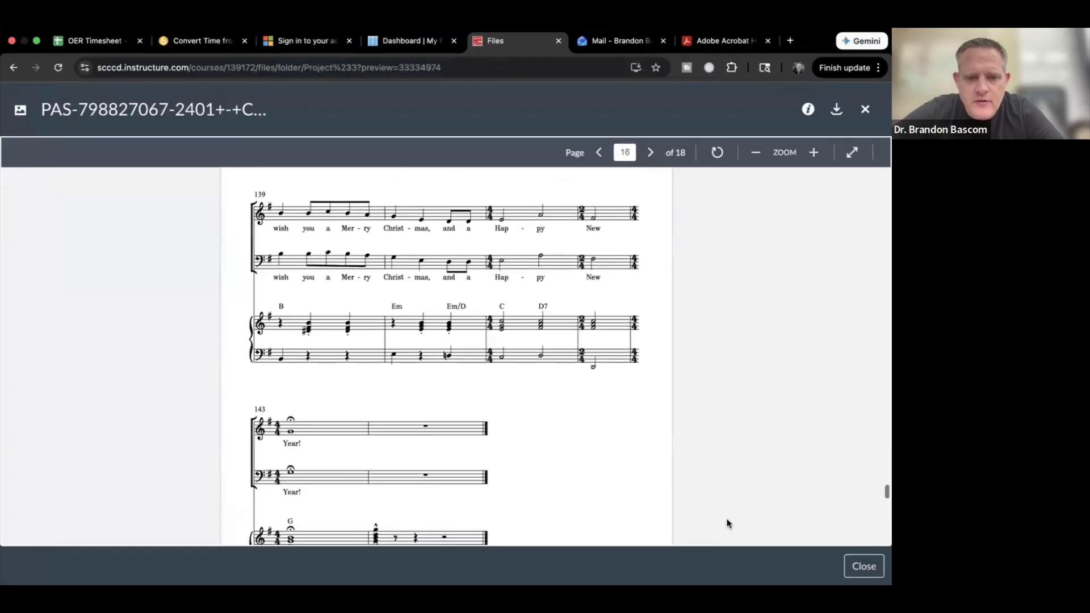
{"action": "scroll", "coordinate": [729, 522], "scroll_direction": "down", "scroll_amount": 2}
{"action": "key", "text": "super+Tab"}
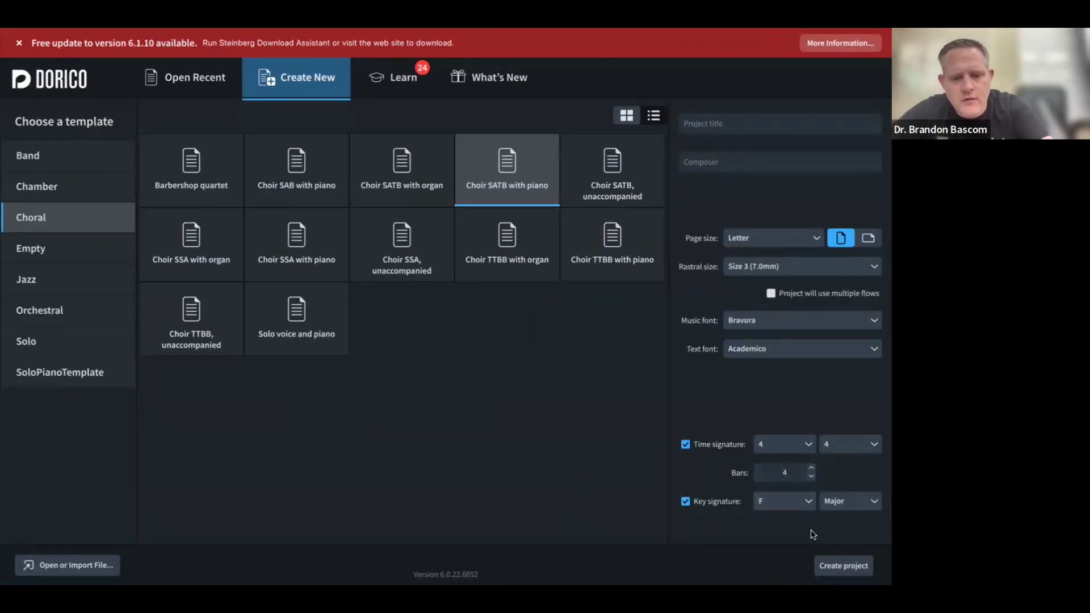
Step: Set the bar count to 144 and the project title to 'Christmas Medley'
{"action": "type", "text": "144"}
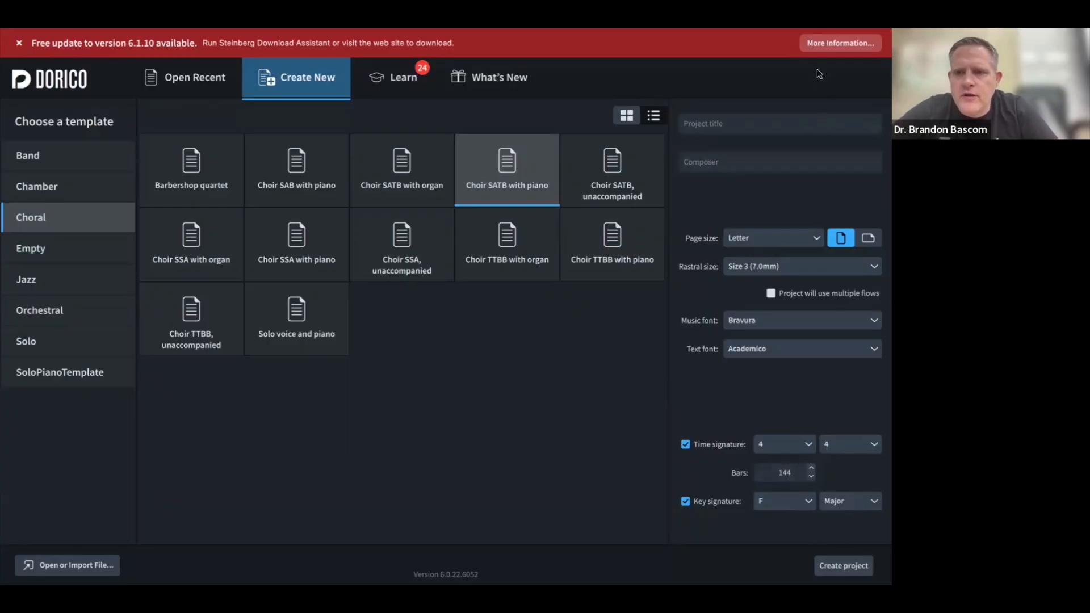
{"action": "left_click", "coordinate": [711, 128]}
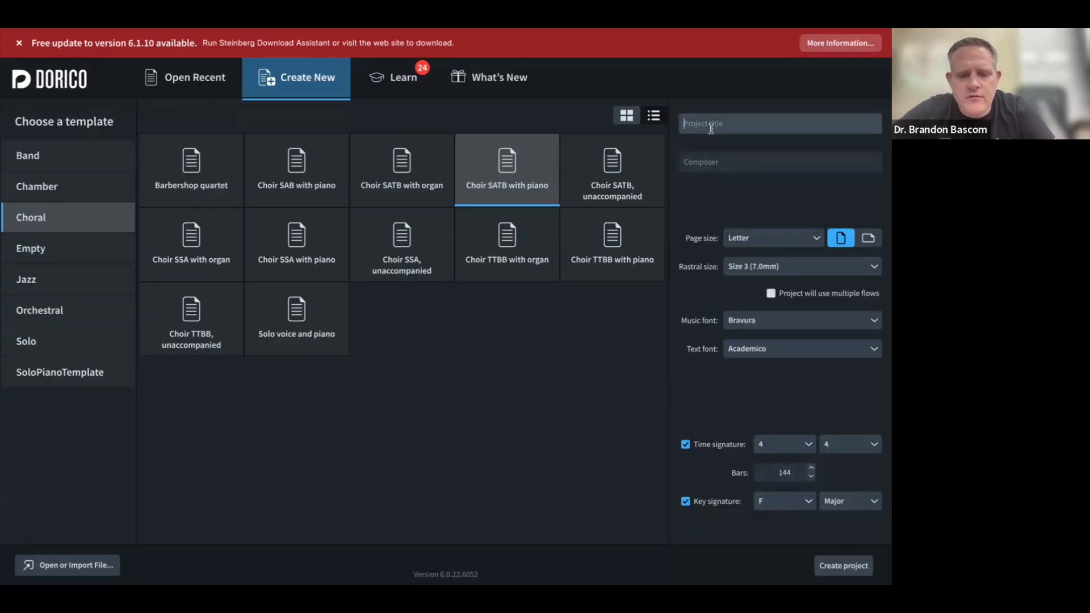
{"action": "type", "text": "Christmas Medley"}
Step: Copy the composer's name from the PDF title page into the Composer field
{"action": "left_click", "coordinate": [715, 154]}
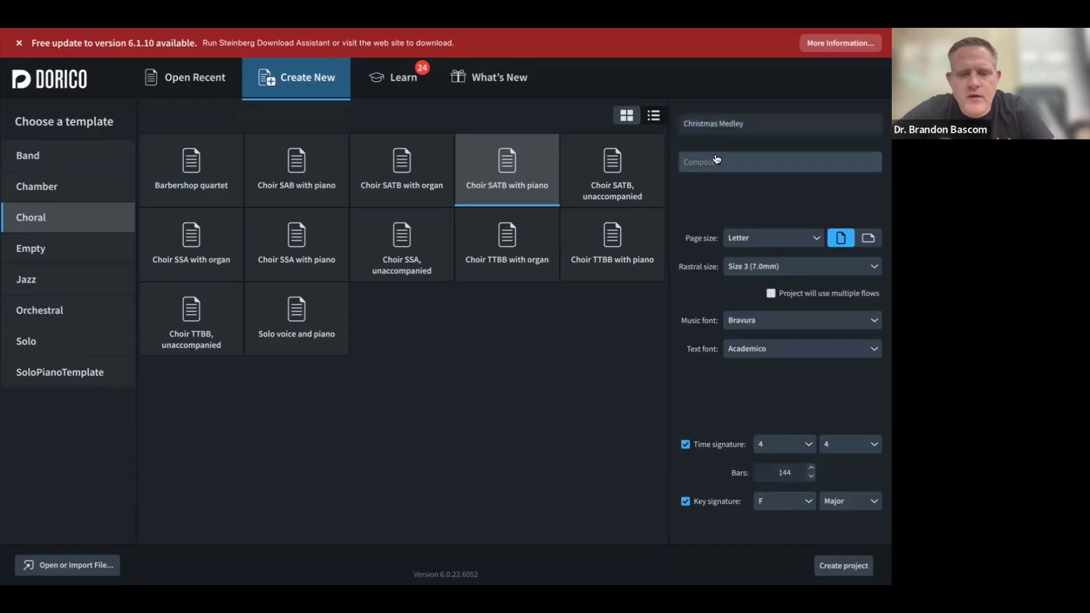
{"action": "key", "text": "super+Tab"}
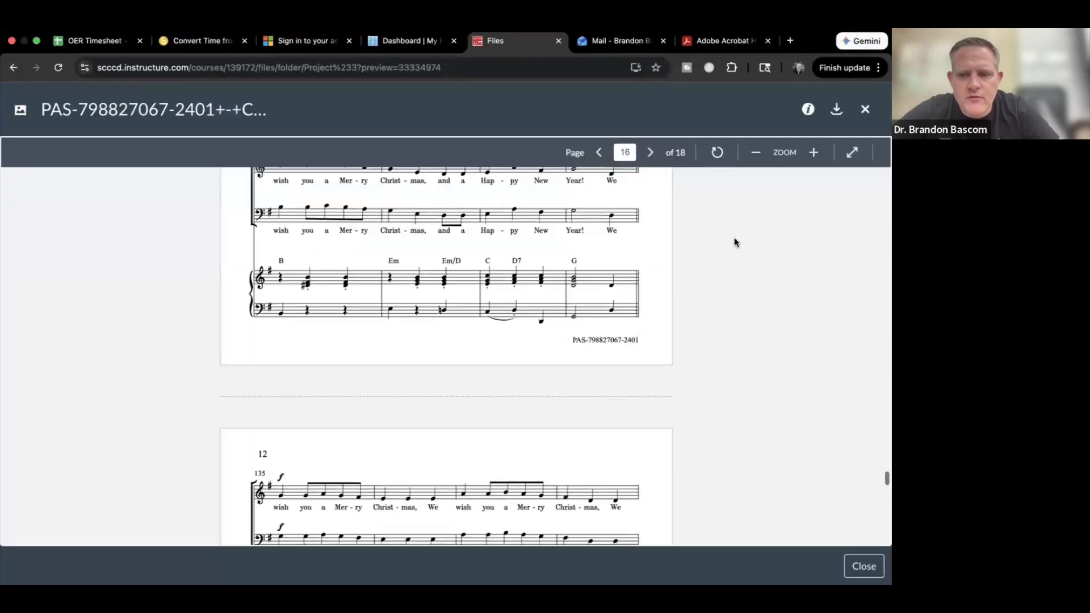
{"action": "scroll", "coordinate": [734, 237], "scroll_direction": "up", "scroll_amount": 20}
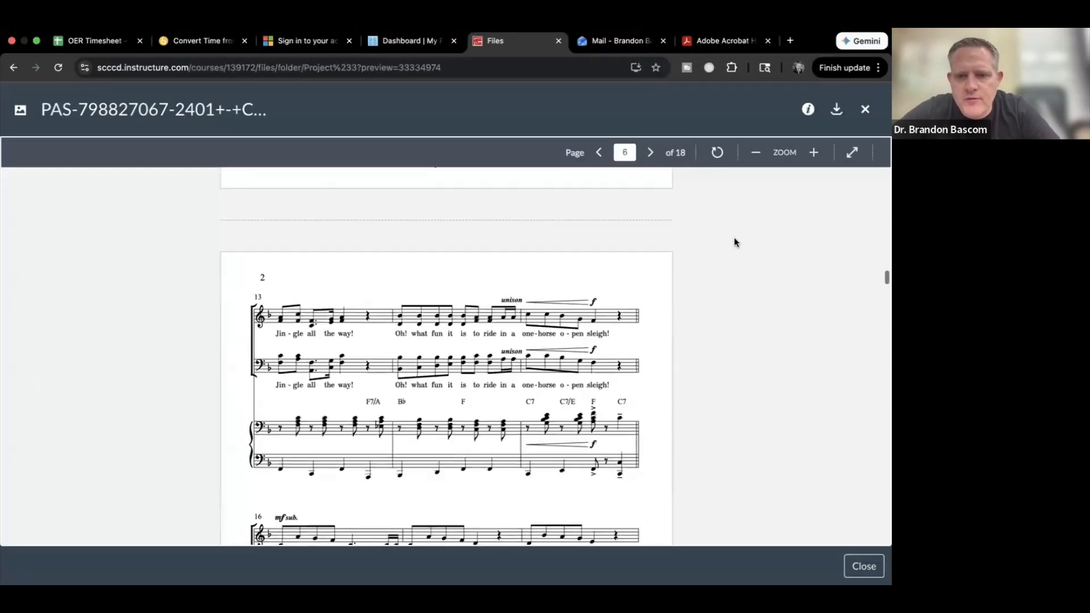
{"action": "scroll", "coordinate": [733, 237], "scroll_direction": "up", "scroll_amount": 15}
{"action": "scroll", "coordinate": [733, 238], "scroll_direction": "down", "scroll_amount": 2}
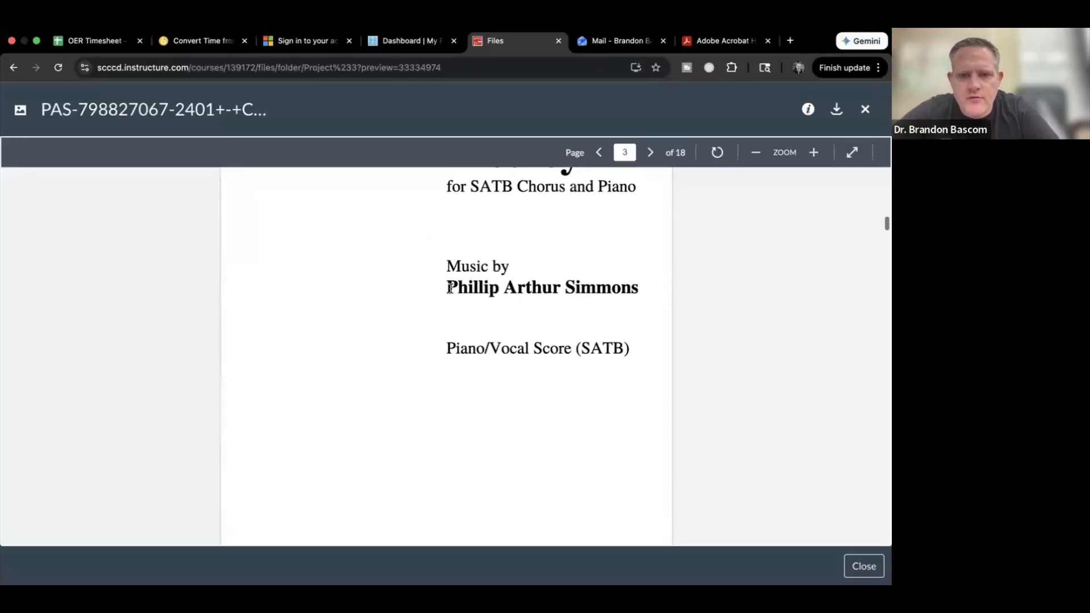
{"action": "left_click_drag", "start_coordinate": [449, 289], "coordinate": [667, 290]}
{"action": "key", "text": "super+c"}
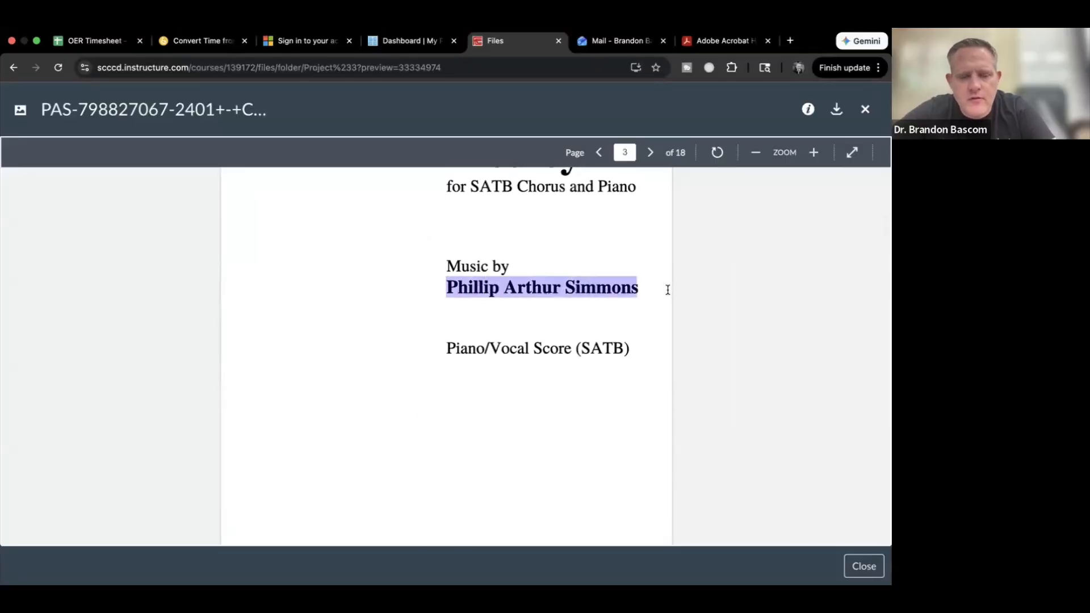
{"action": "key", "text": "super+Tab"}
{"action": "key", "text": "super+v"}
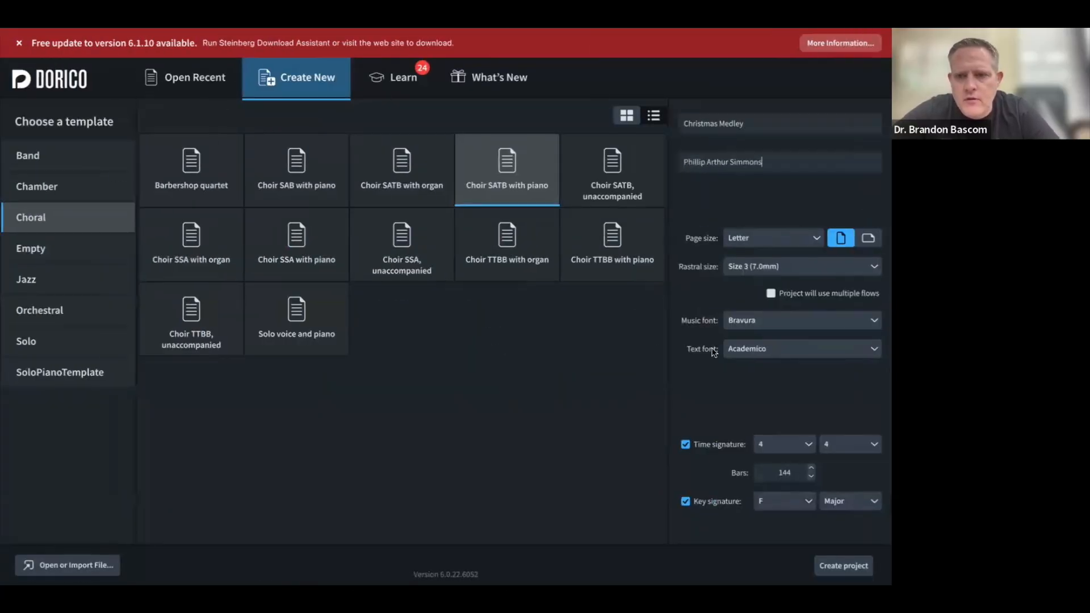
Step: Create the project and view its Soprano, Alto, Tenor, Bass and Piano staves in F major
{"action": "left_click", "coordinate": [828, 567]}
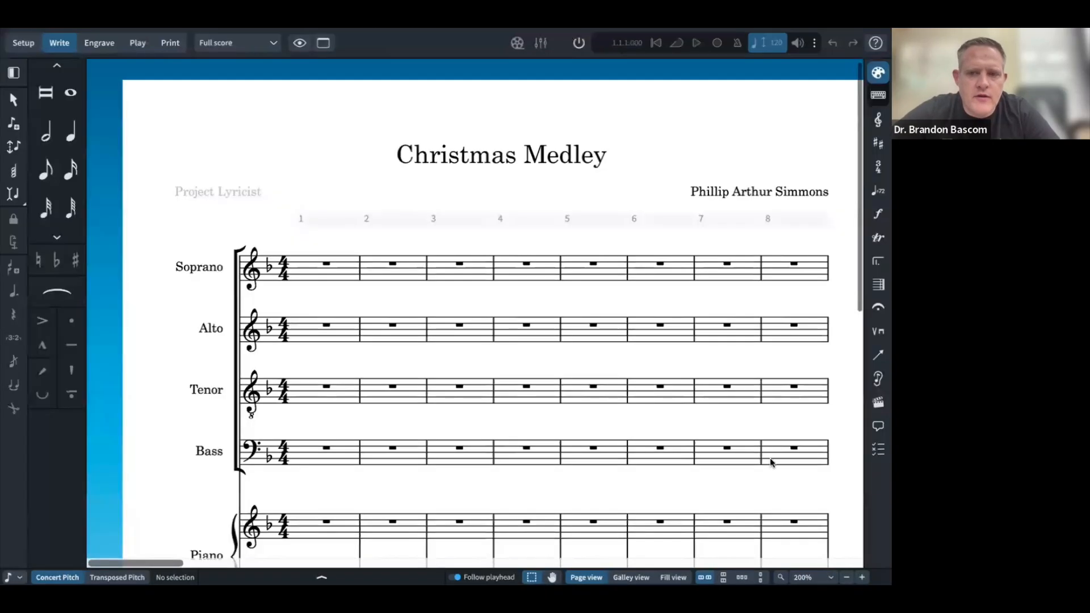
{"action": "scroll", "coordinate": [770, 459], "scroll_direction": "down", "scroll_amount": 2}
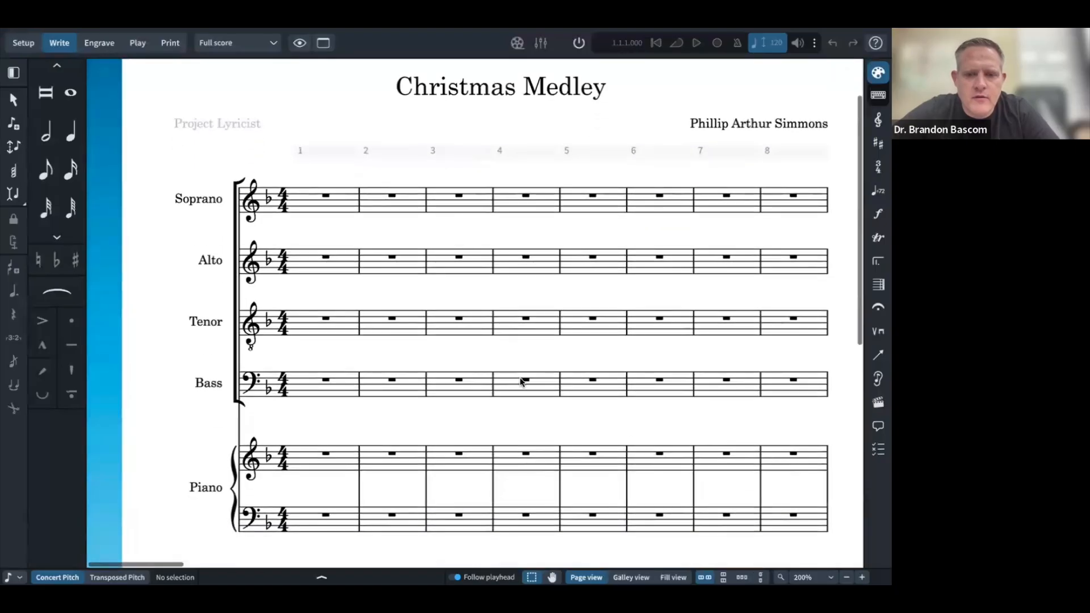
{"action": "scroll", "coordinate": [521, 382], "scroll_direction": "right", "scroll_amount": 1}
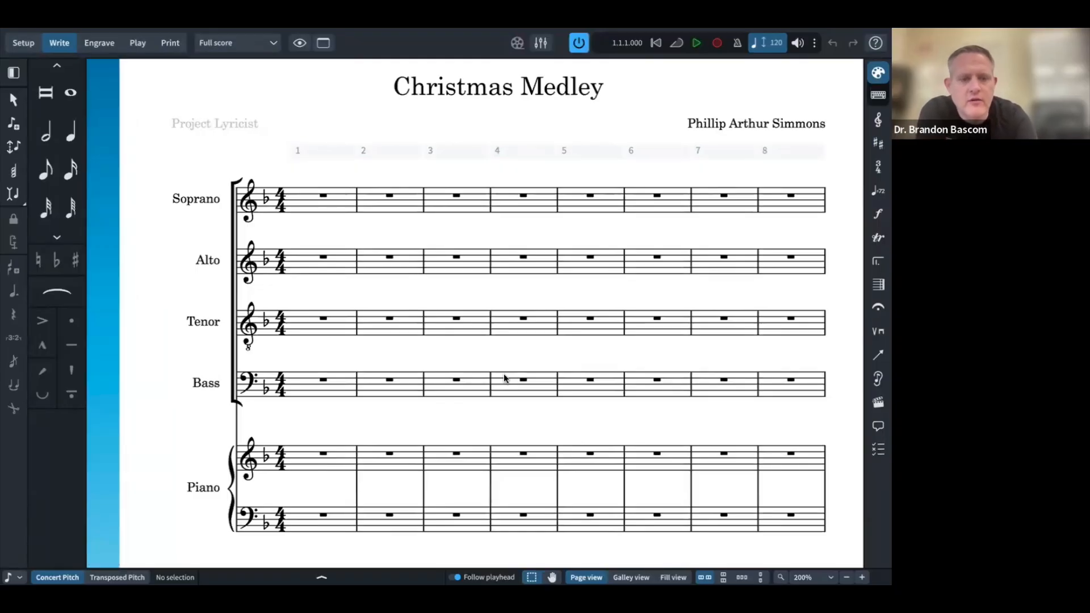
{"action": "key", "text": "super+Tab"}
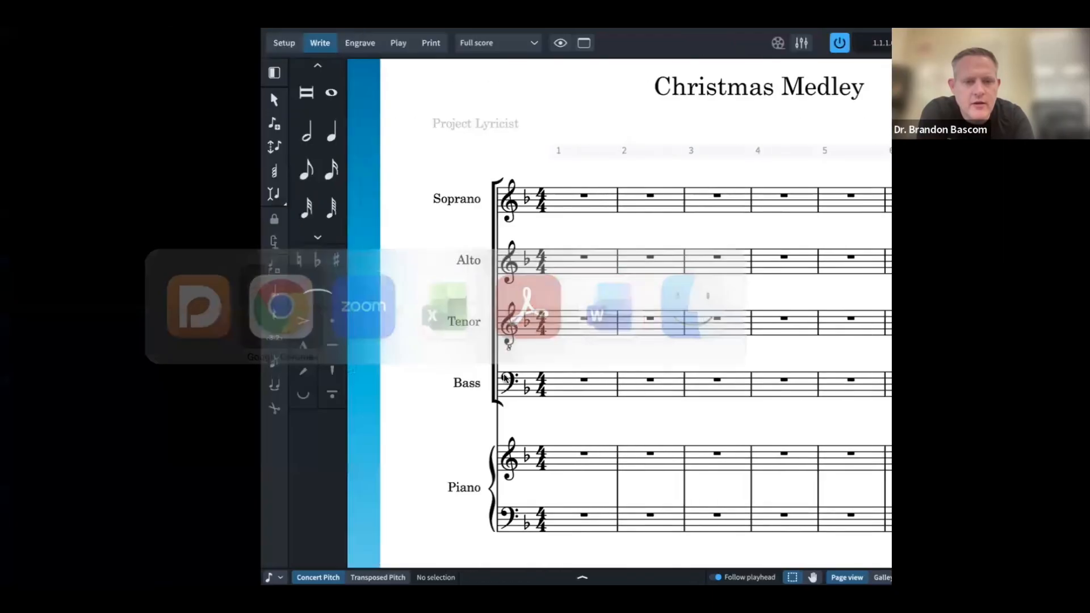
{"action": "scroll", "coordinate": [524, 446], "scroll_direction": "down", "scroll_amount": 10}
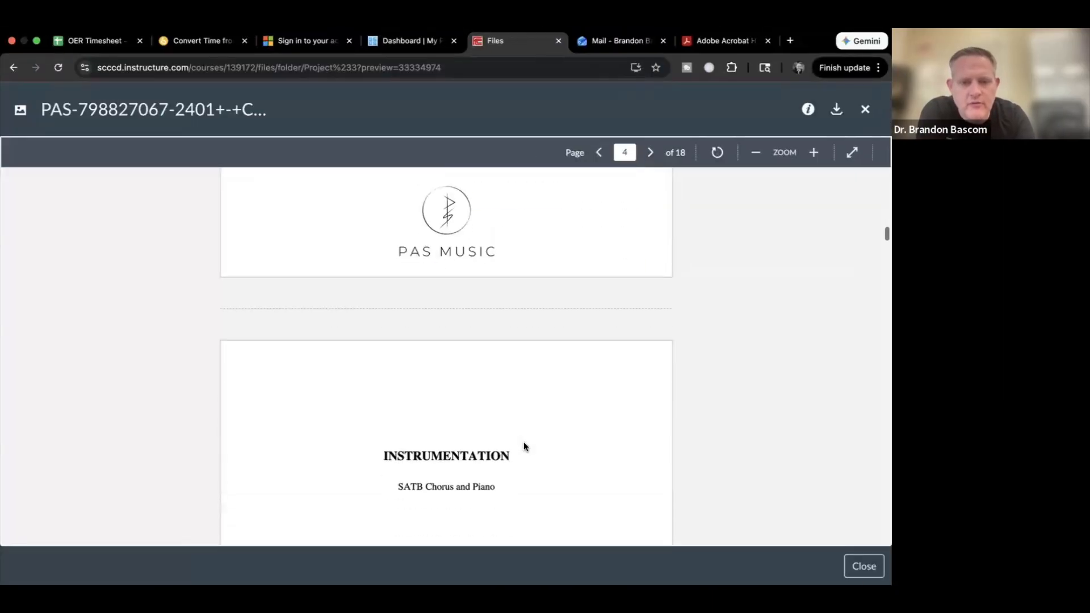
{"action": "scroll", "coordinate": [523, 446], "scroll_direction": "down", "scroll_amount": 10}
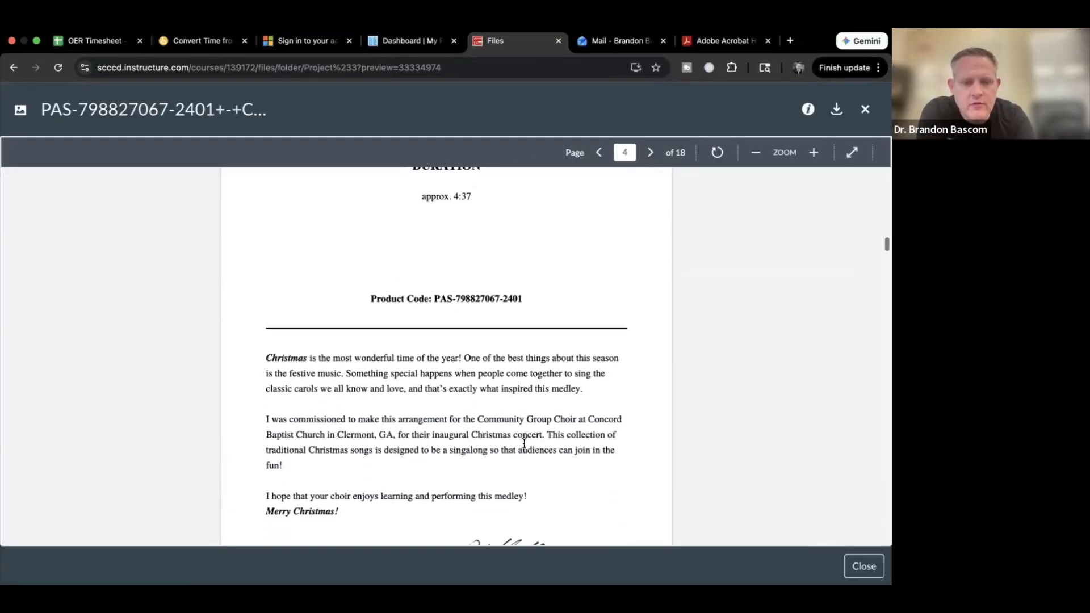
{"action": "scroll", "coordinate": [523, 441], "scroll_direction": "down", "scroll_amount": 3}
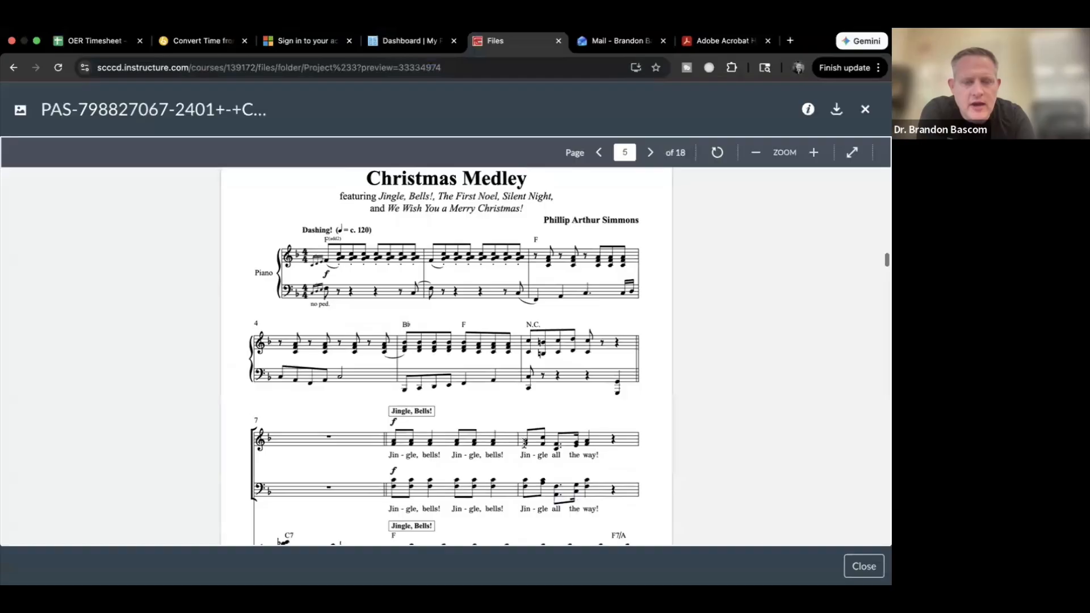
{"action": "scroll", "coordinate": [523, 443], "scroll_direction": "down", "scroll_amount": 2}
{"action": "scroll", "coordinate": [524, 444], "scroll_direction": "up", "scroll_amount": 3}
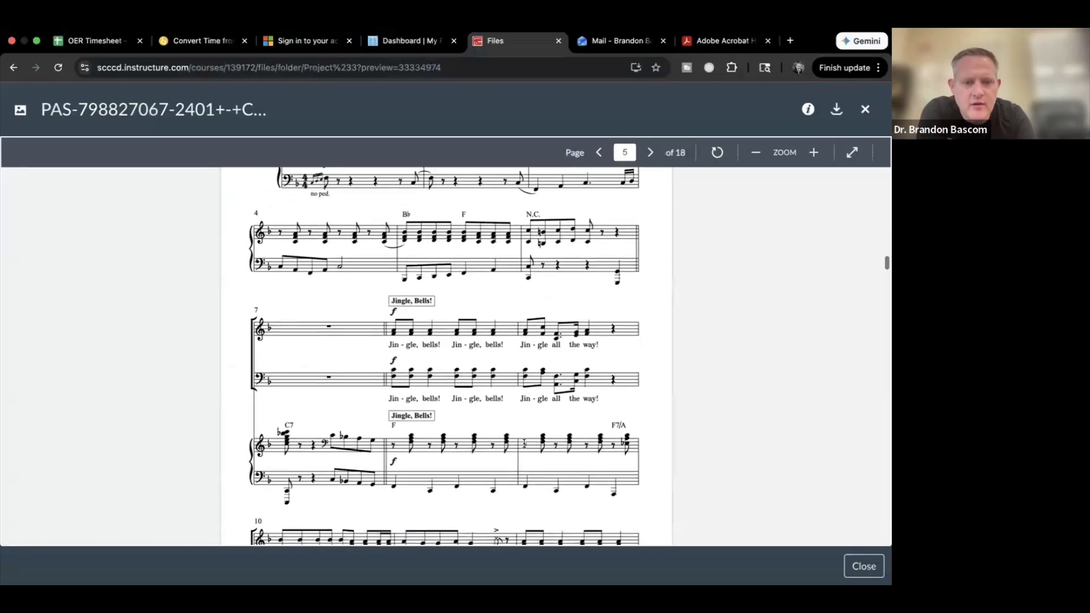
{"action": "scroll", "coordinate": [523, 443], "scroll_direction": "down", "scroll_amount": 1}
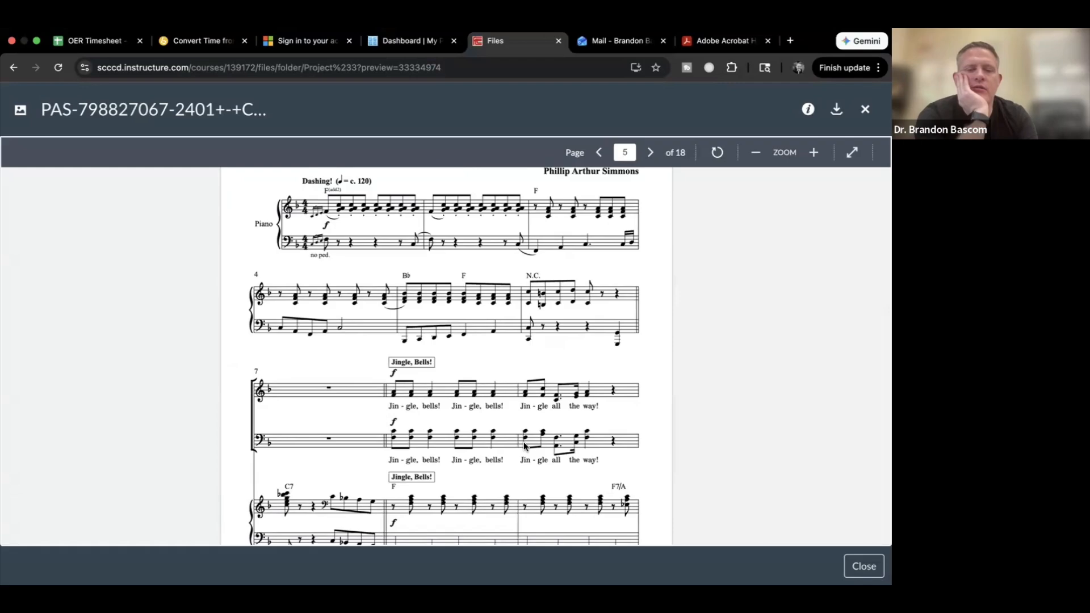
{"action": "scroll", "coordinate": [525, 446], "scroll_direction": "down", "scroll_amount": 4}
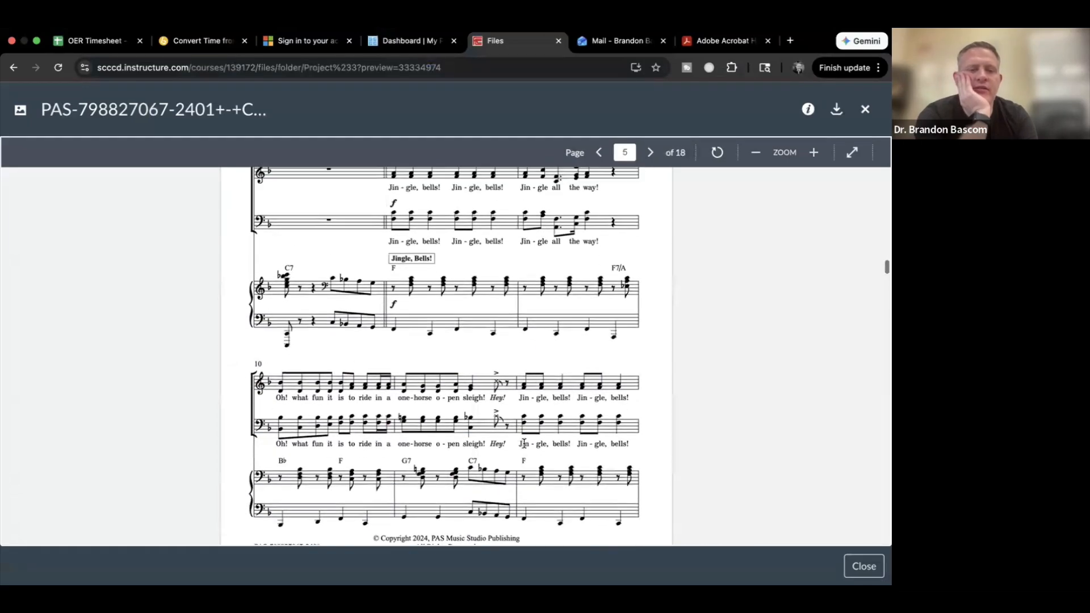
{"action": "scroll", "coordinate": [524, 443], "scroll_direction": "up", "scroll_amount": 2}
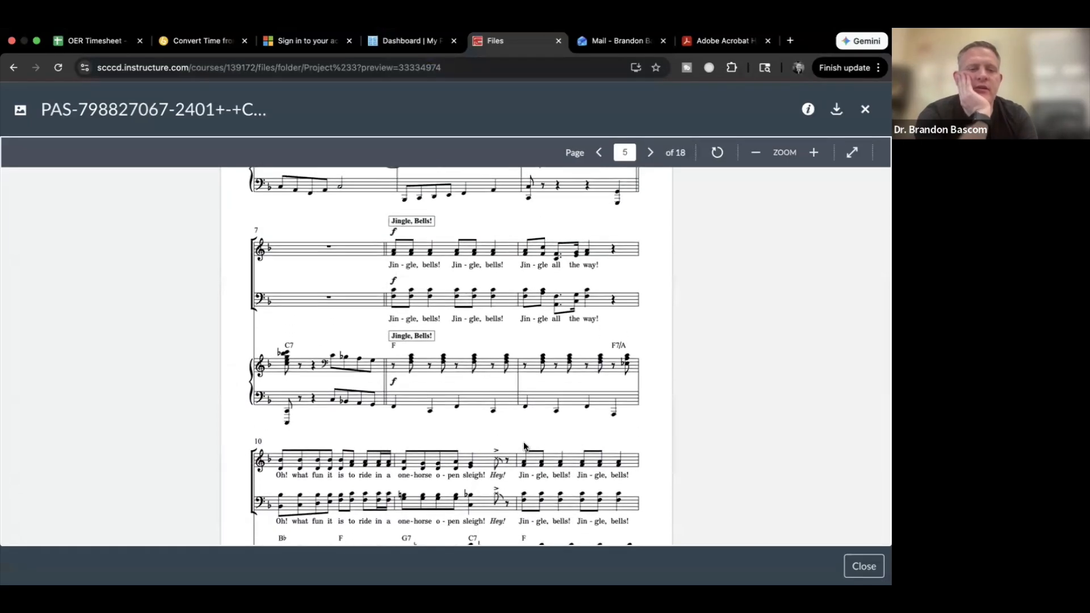
{"action": "scroll", "coordinate": [524, 446], "scroll_direction": "up", "scroll_amount": 4}
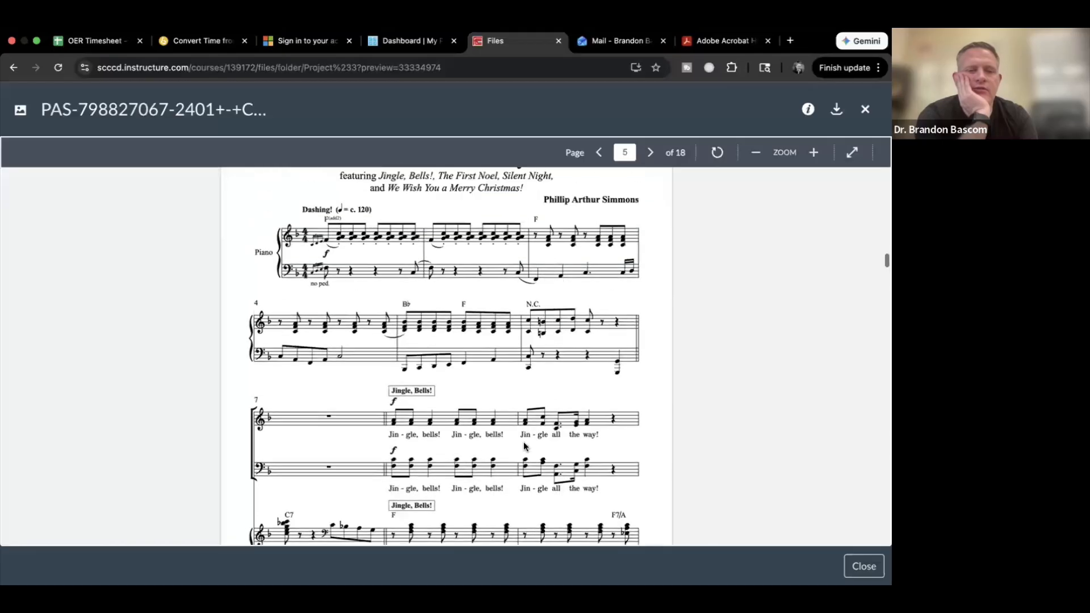
{"action": "scroll", "coordinate": [524, 446], "scroll_direction": "down", "scroll_amount": 1}
{"action": "key", "text": "ctrl+Right"}
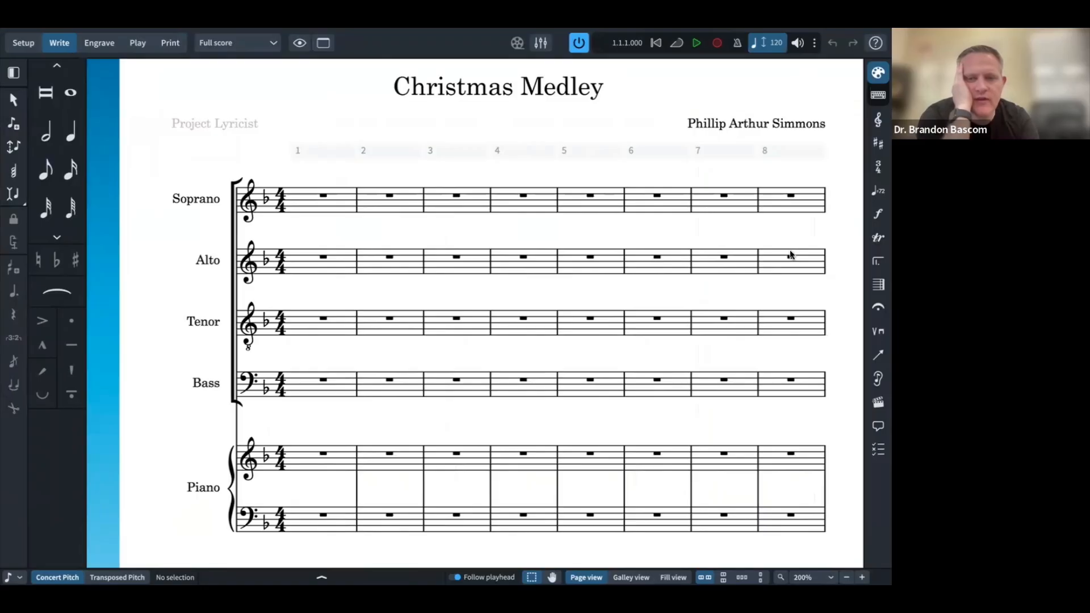
Step: Select the Alto rest in bar 8 and dismiss the Save dialog without saving
{"action": "left_click", "coordinate": [790, 257]}
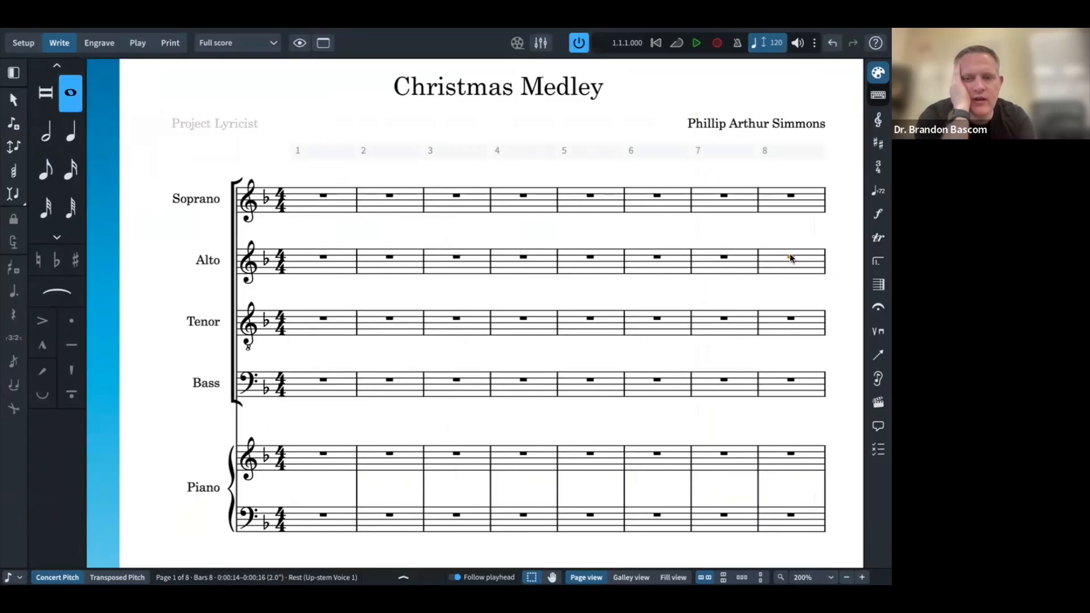
{"action": "key", "text": "super+s"}
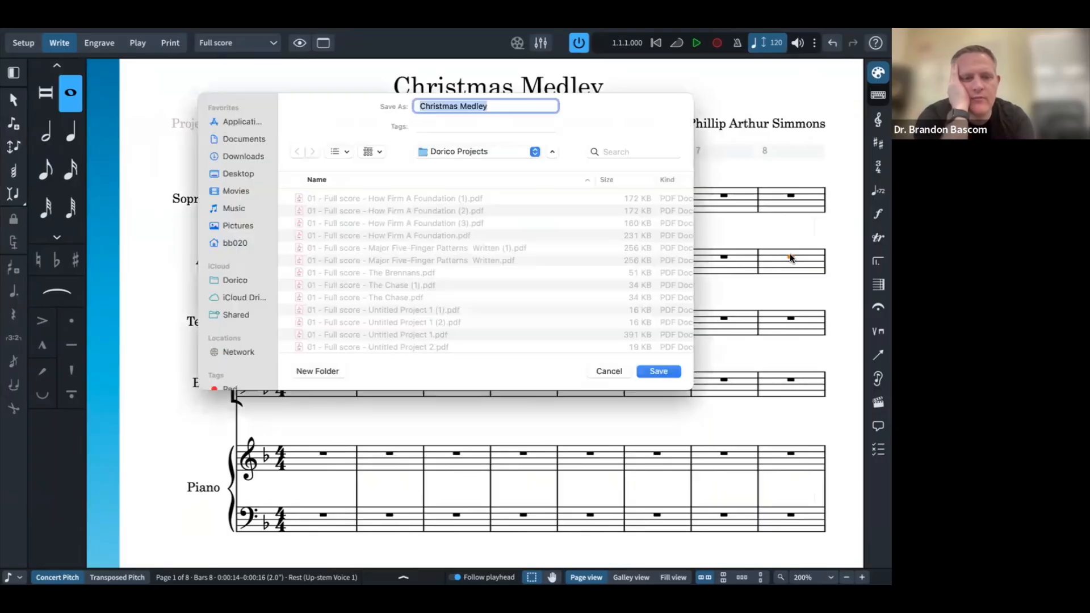
{"action": "key", "text": "Escape"}
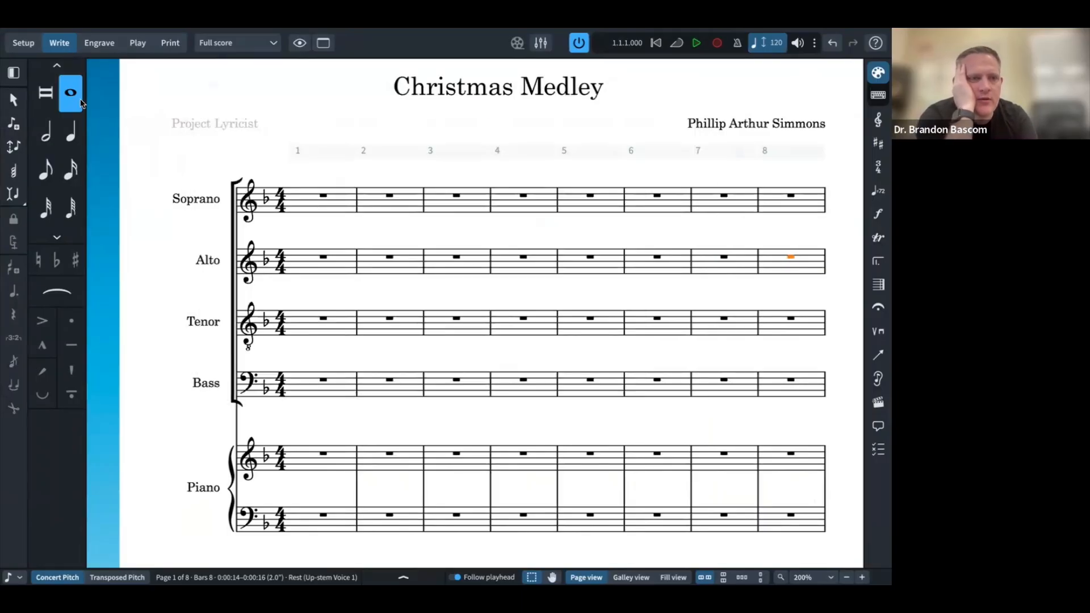
Step: Toggle the note input tools, extra duration options and popovers panel, then enter Engrave mode
{"action": "left_click", "coordinate": [14, 74]}
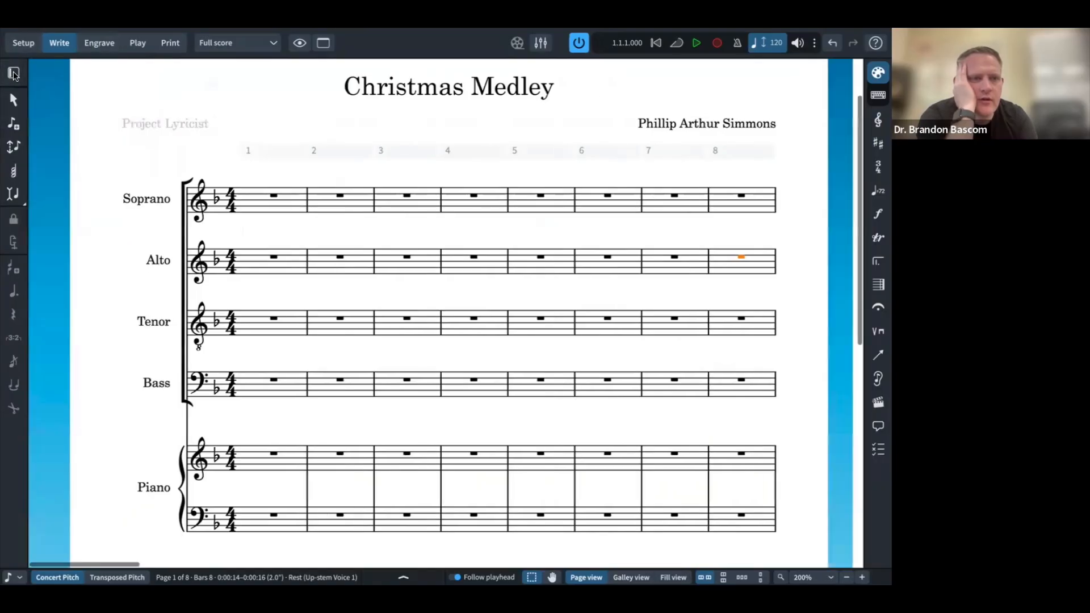
{"action": "left_click", "coordinate": [14, 73]}
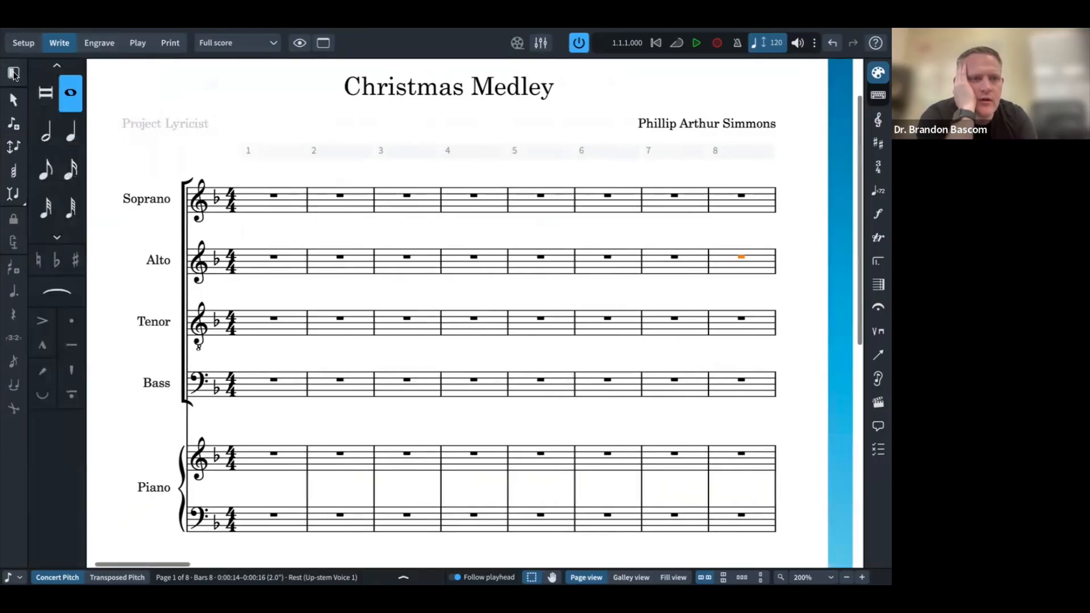
{"action": "left_click", "coordinate": [56, 66]}
{"action": "left_click", "coordinate": [55, 66]}
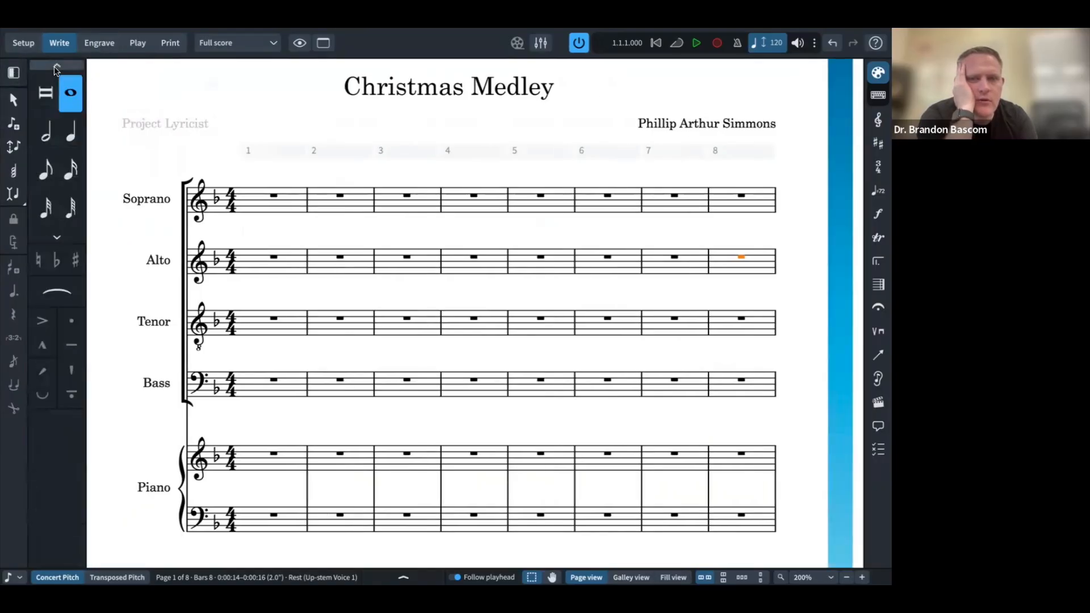
{"action": "left_click", "coordinate": [881, 101]}
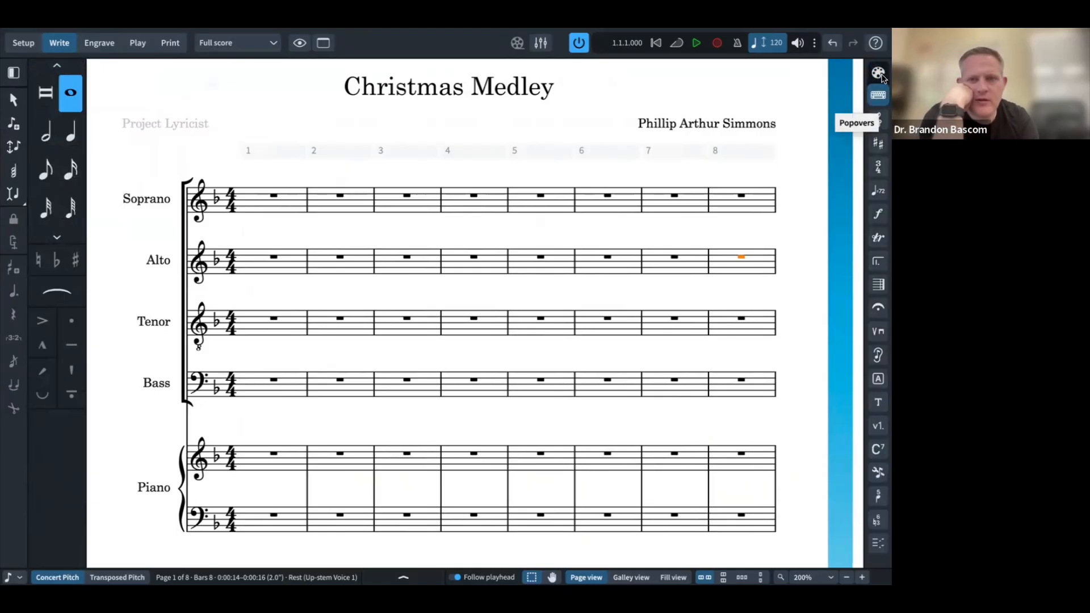
{"action": "left_click", "coordinate": [878, 72]}
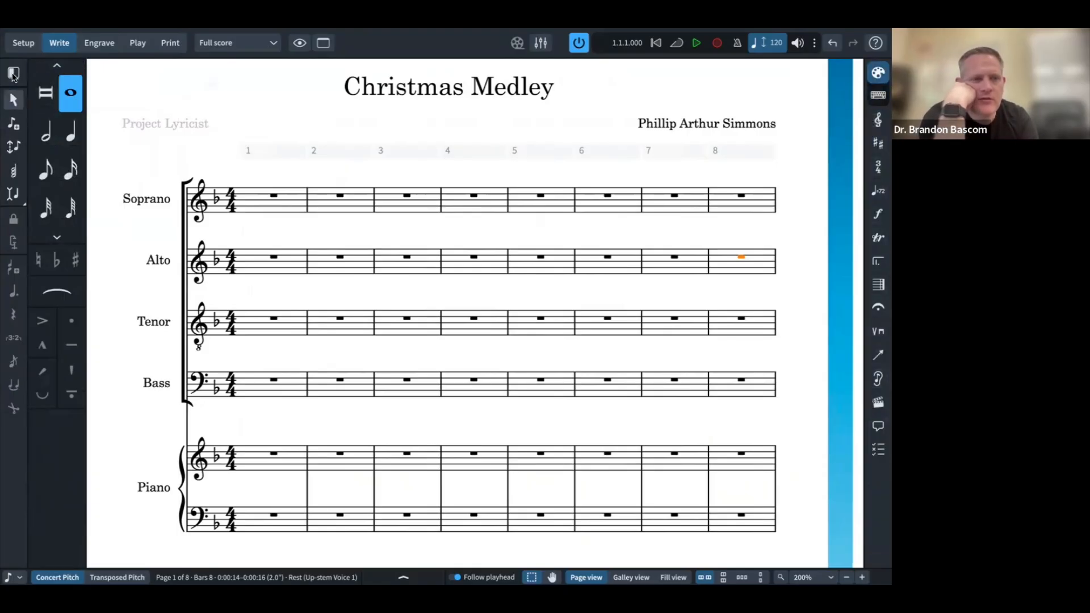
{"action": "left_click", "coordinate": [13, 75]}
{"action": "left_click", "coordinate": [14, 75]}
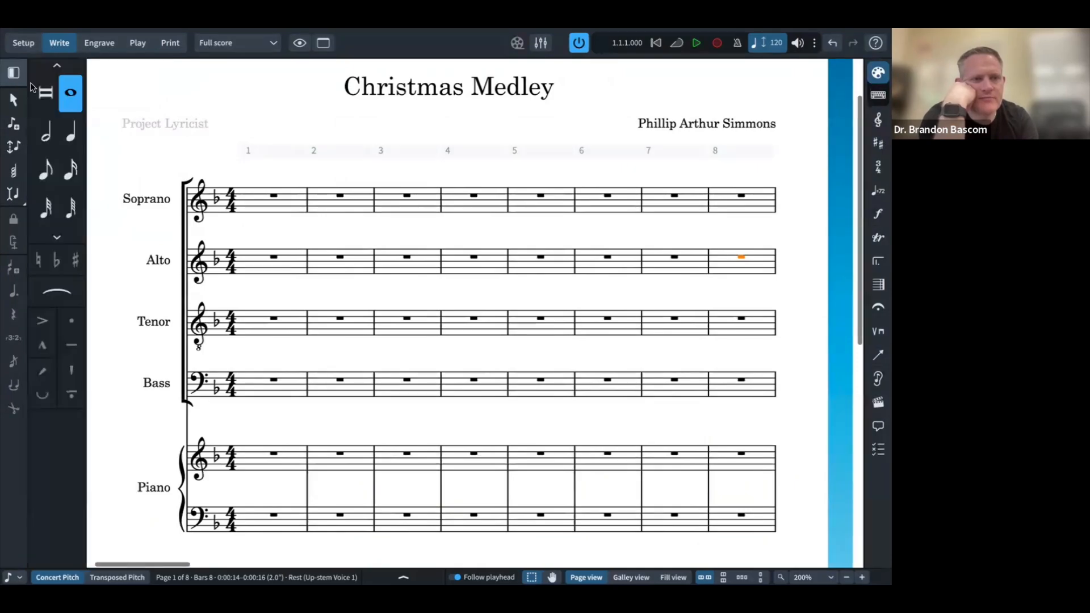
{"action": "left_click", "coordinate": [57, 65]}
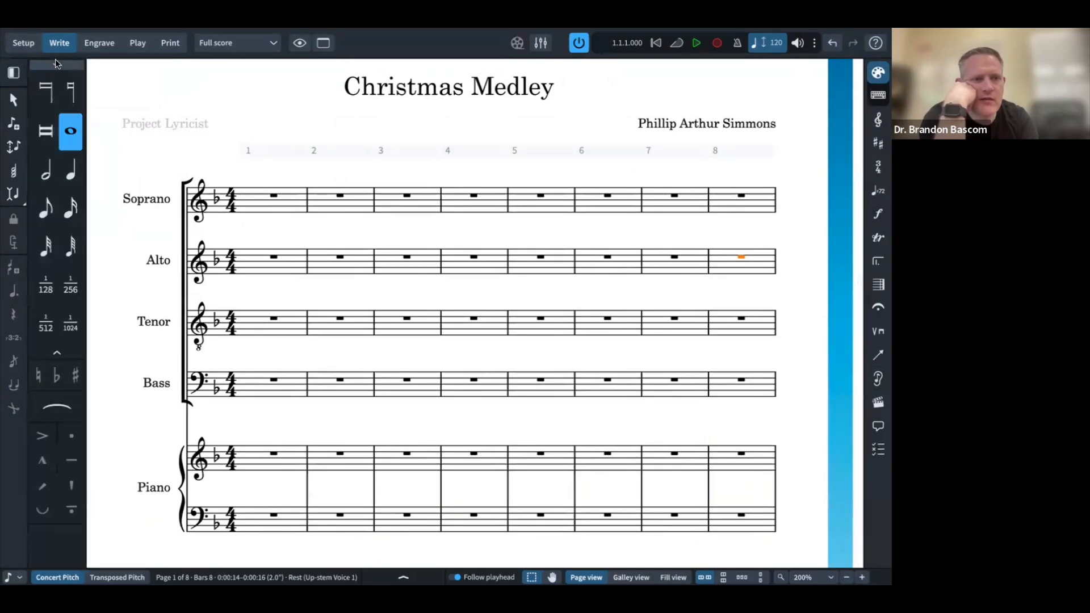
{"action": "left_click", "coordinate": [97, 43]}
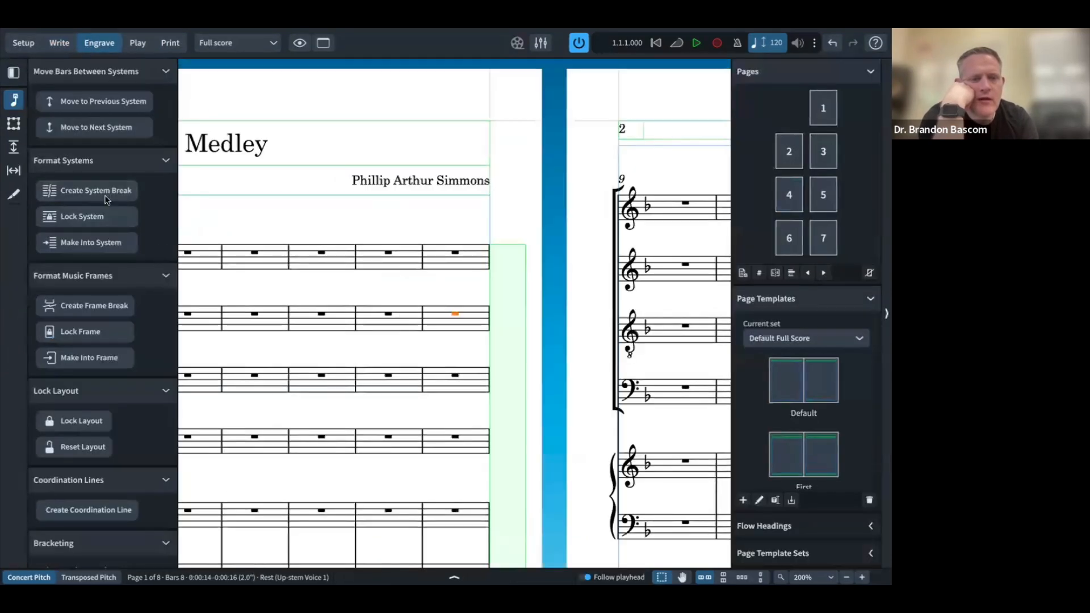
Step: Add system breaks so bar 8 and bar 4 each start a new system
{"action": "scroll", "coordinate": [264, 250], "scroll_direction": "left", "scroll_amount": 3}
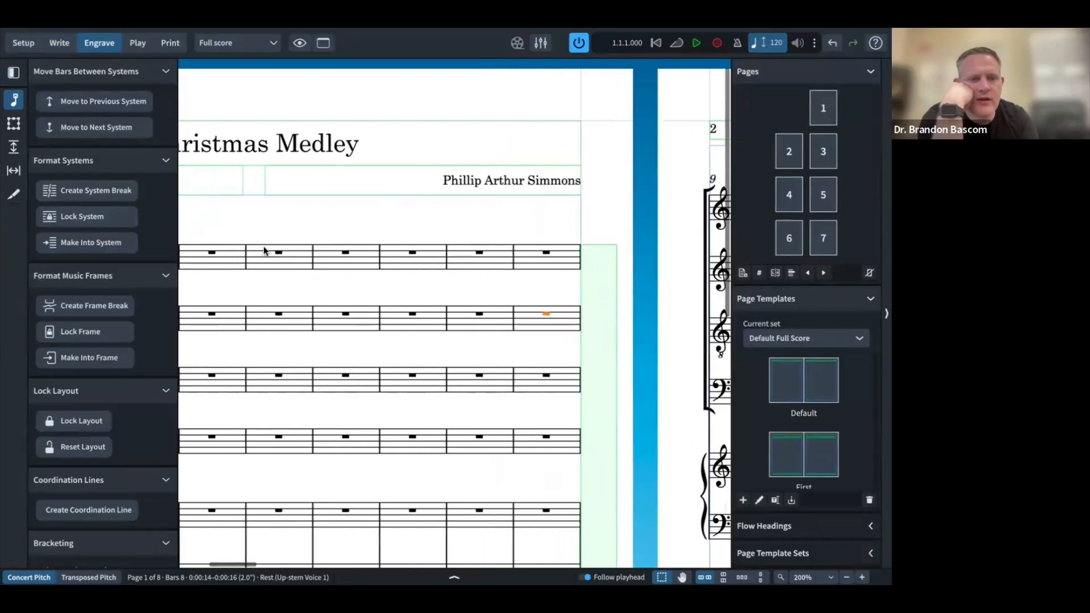
{"action": "left_click", "coordinate": [90, 130]}
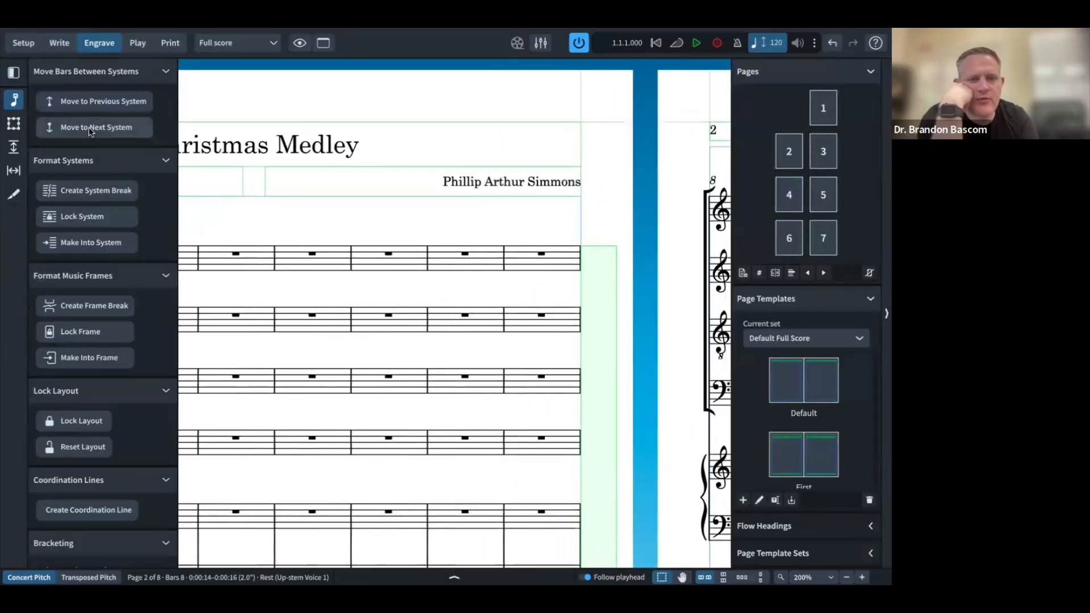
{"action": "scroll", "coordinate": [325, 285], "scroll_direction": "left", "scroll_amount": 5}
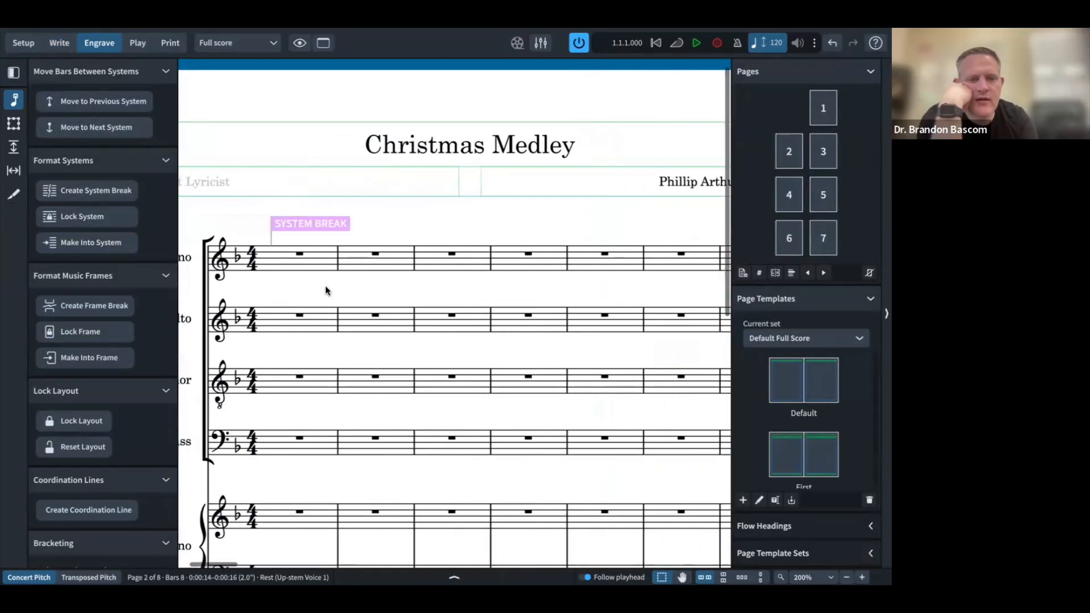
{"action": "left_click", "coordinate": [523, 253]}
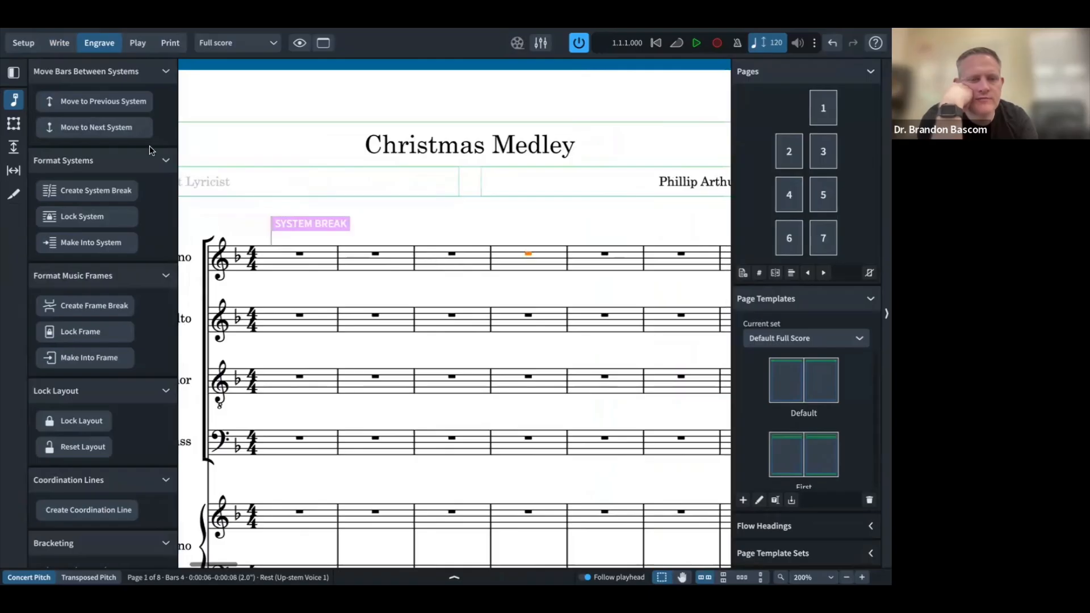
{"action": "left_click", "coordinate": [98, 131]}
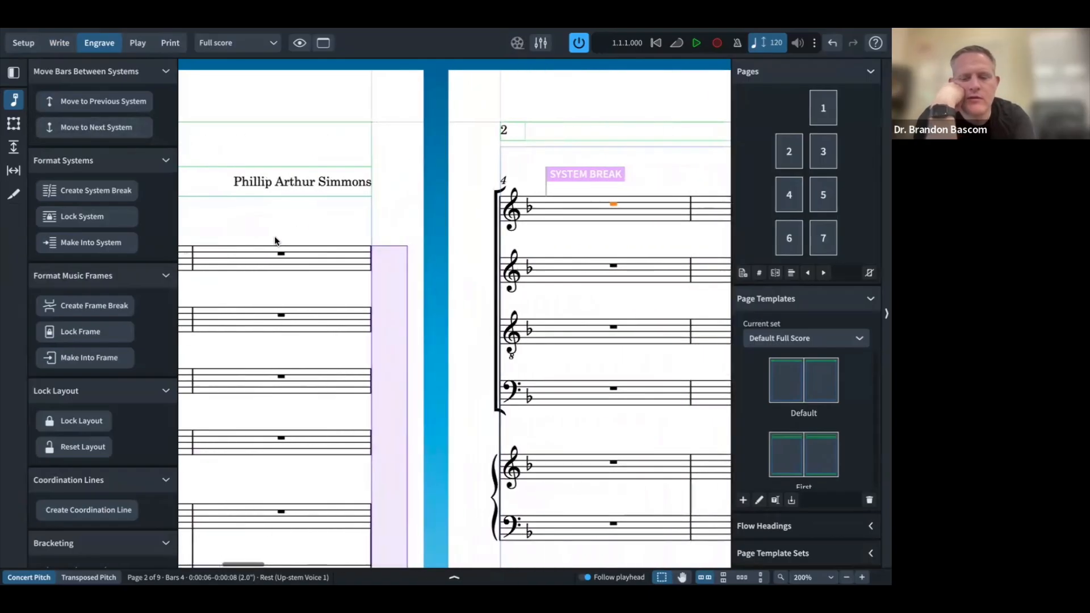
Step: Hide the side panels and scroll through the pages to review the new layout
{"action": "key", "text": "ctrl+0"}
{"action": "scroll", "coordinate": [251, 248], "scroll_direction": "left", "scroll_amount": 7}
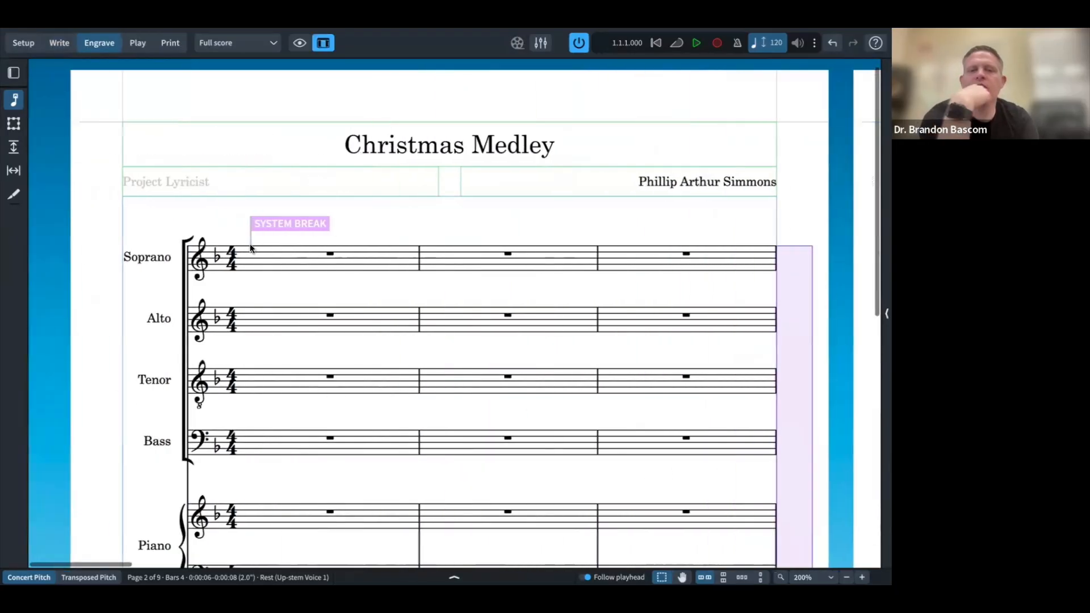
{"action": "scroll", "coordinate": [250, 248], "scroll_direction": "down", "scroll_amount": 2}
{"action": "scroll", "coordinate": [251, 249], "scroll_direction": "down", "scroll_amount": 3}
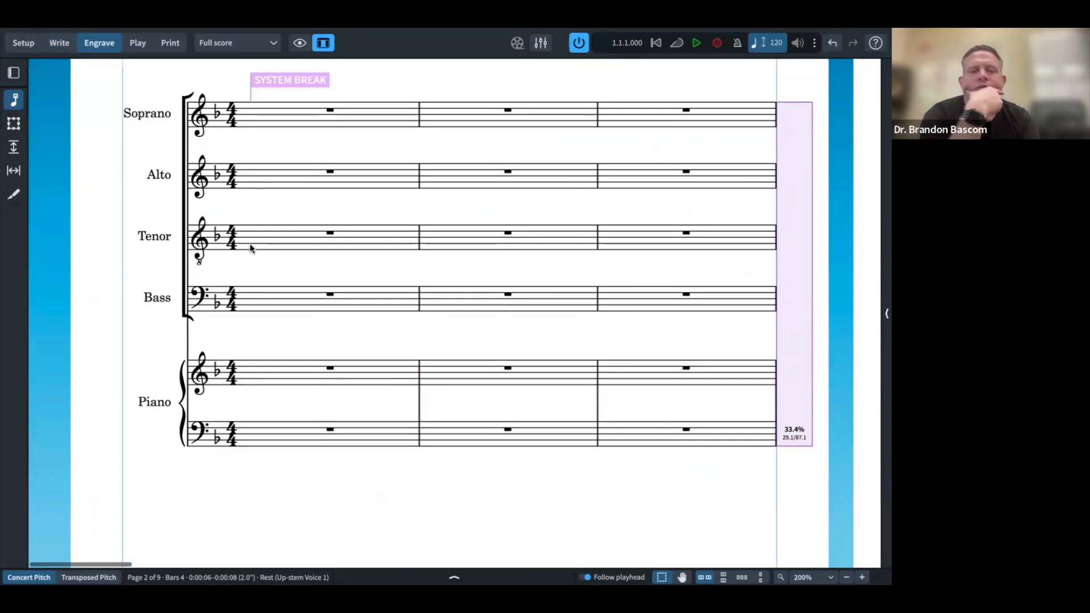
{"action": "scroll", "coordinate": [250, 248], "scroll_direction": "down", "scroll_amount": 8}
{"action": "scroll", "coordinate": [250, 248], "scroll_direction": "down", "scroll_amount": 7}
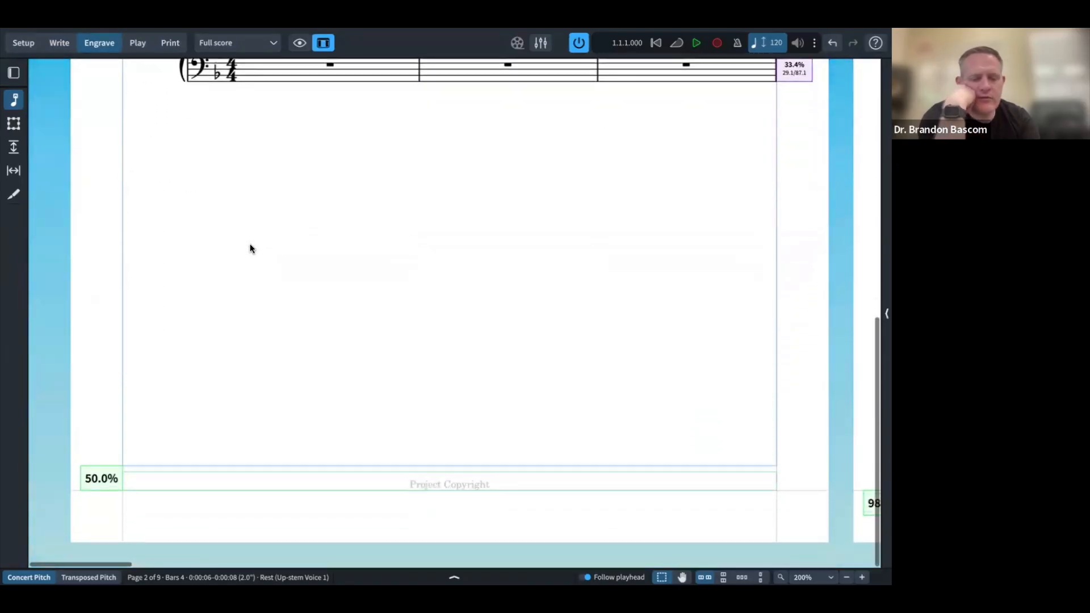
{"action": "scroll", "coordinate": [250, 248], "scroll_direction": "right", "scroll_amount": 10}
{"action": "scroll", "coordinate": [250, 248], "scroll_direction": "right", "scroll_amount": 10}
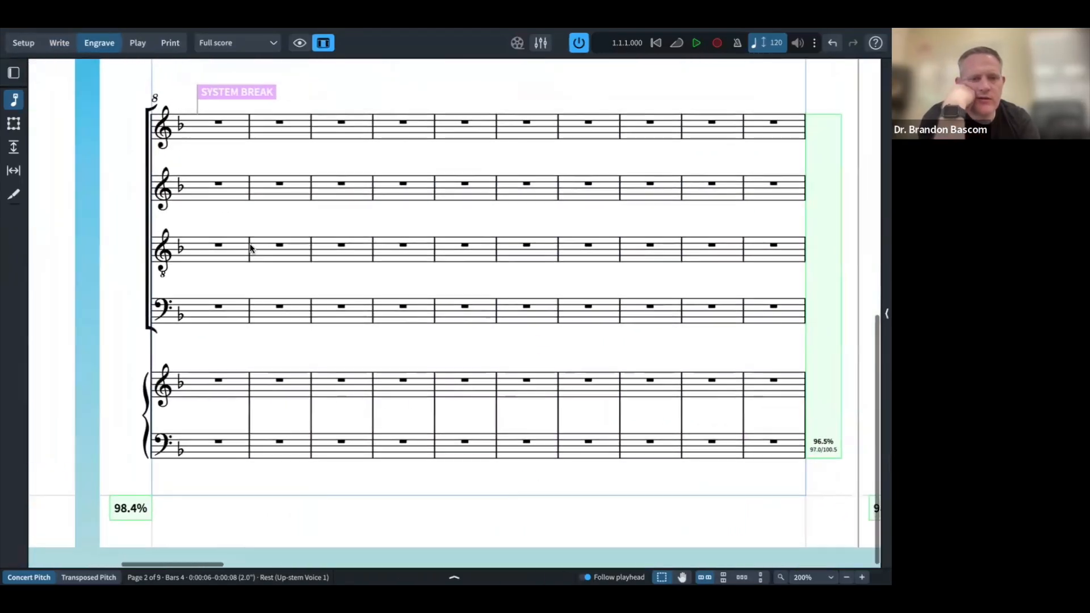
{"action": "scroll", "coordinate": [249, 248], "scroll_direction": "up", "scroll_amount": 15}
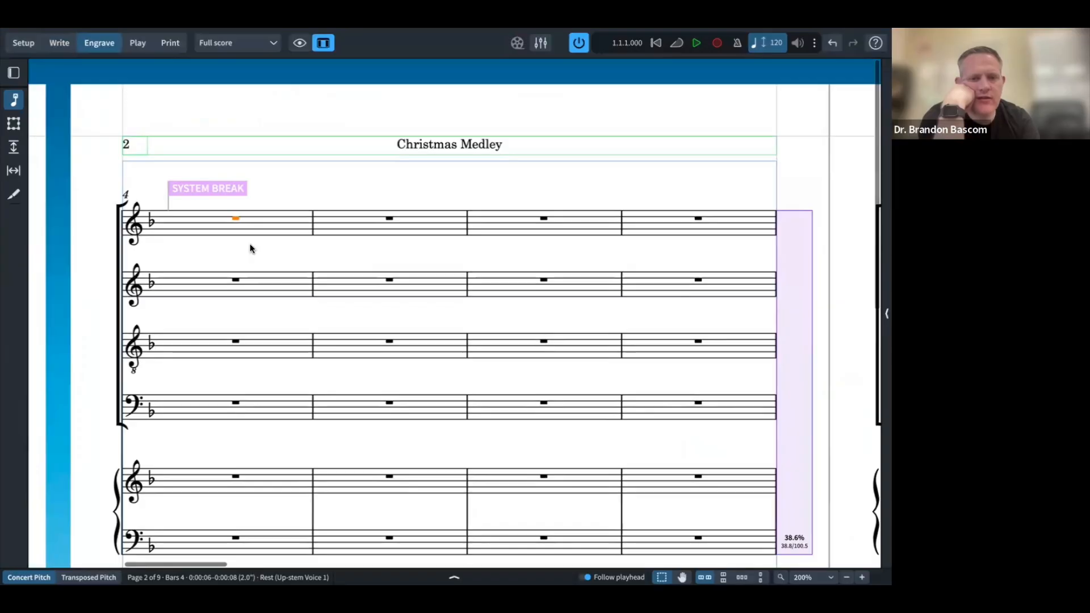
{"action": "scroll", "coordinate": [250, 248], "scroll_direction": "left", "scroll_amount": 20}
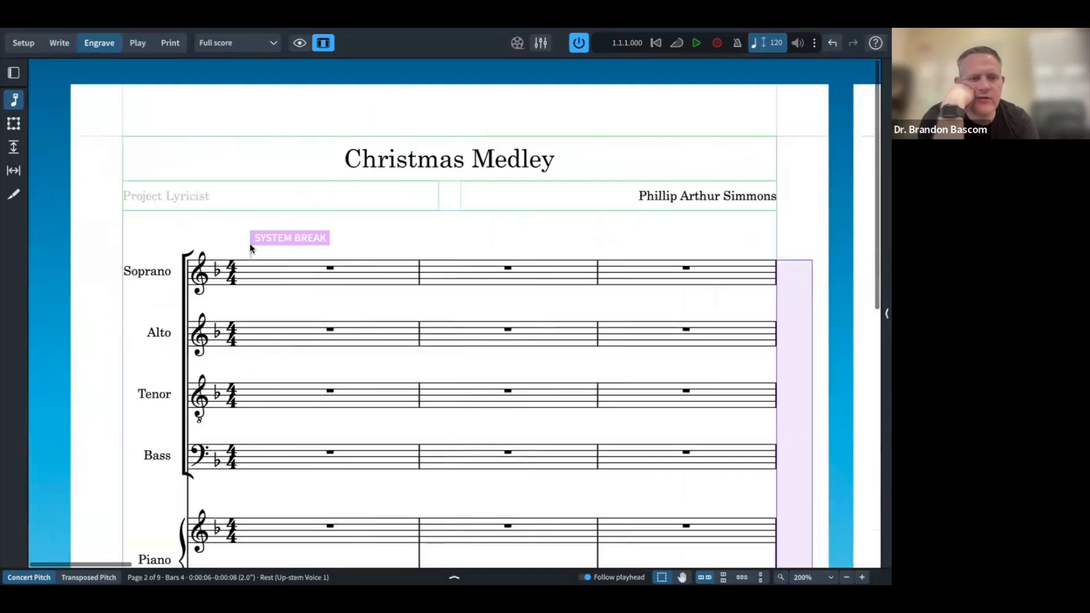
{"action": "scroll", "coordinate": [250, 248], "scroll_direction": "down", "scroll_amount": 2}
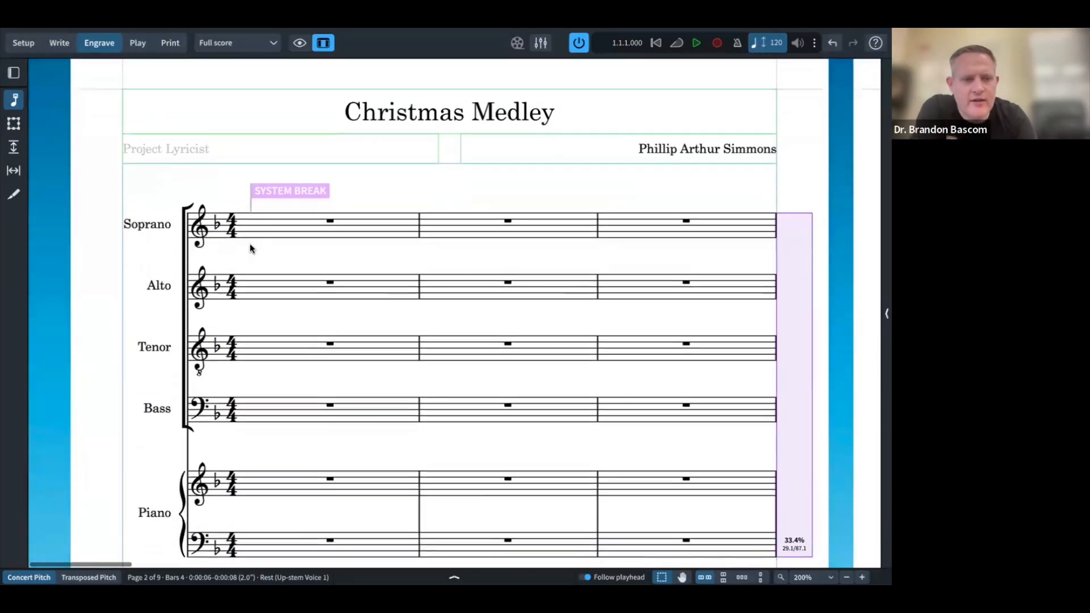
{"action": "scroll", "coordinate": [249, 248], "scroll_direction": "down", "scroll_amount": 2}
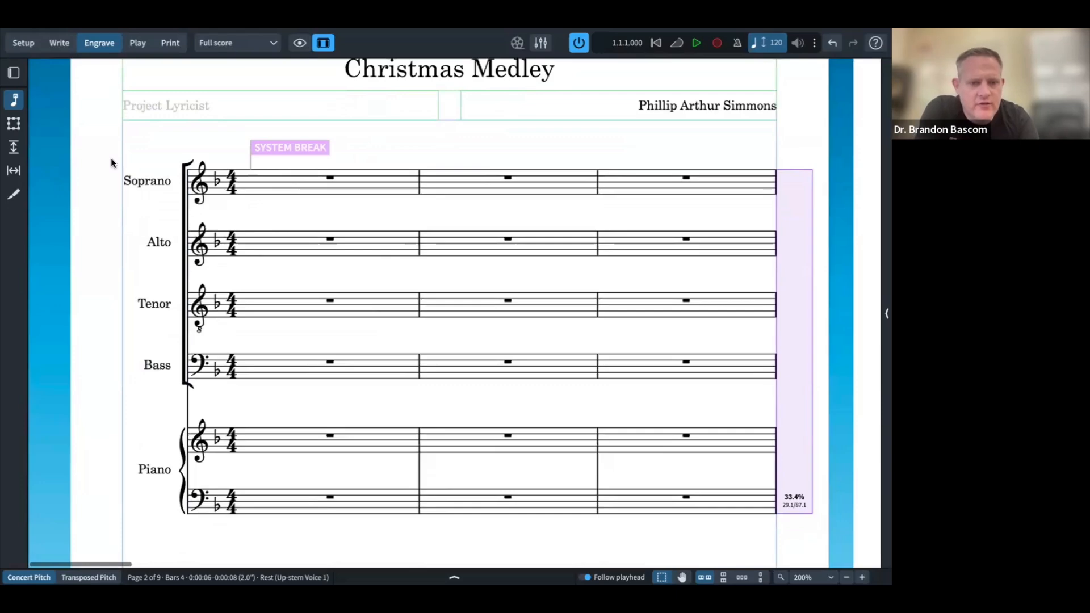
Step: Switch to frame editing, reopen the engraving tools, then return to Write mode
{"action": "left_click", "coordinate": [12, 124]}
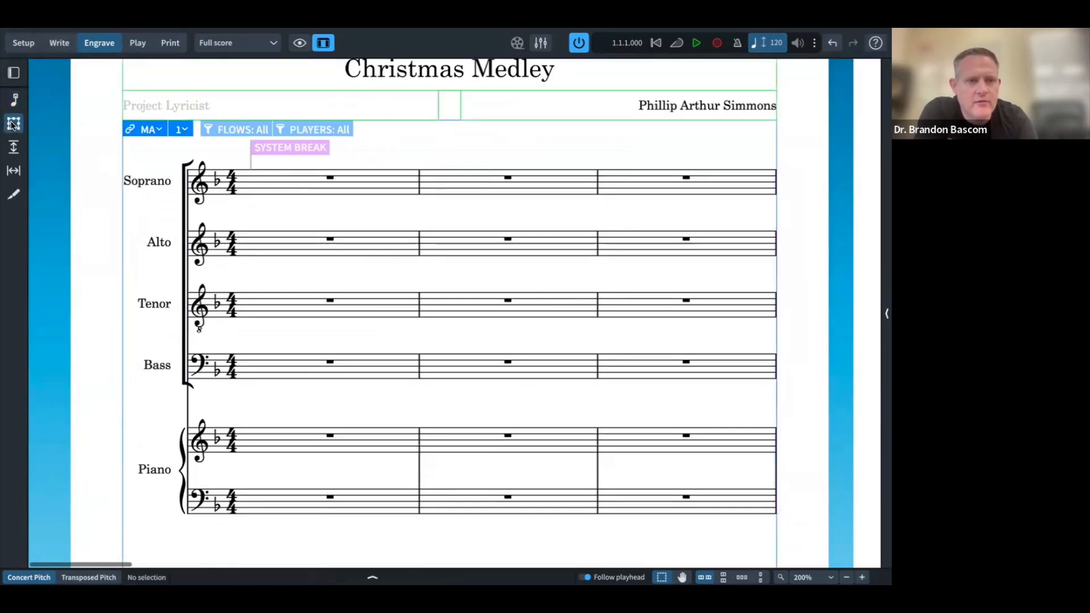
{"action": "left_click", "coordinate": [19, 76]}
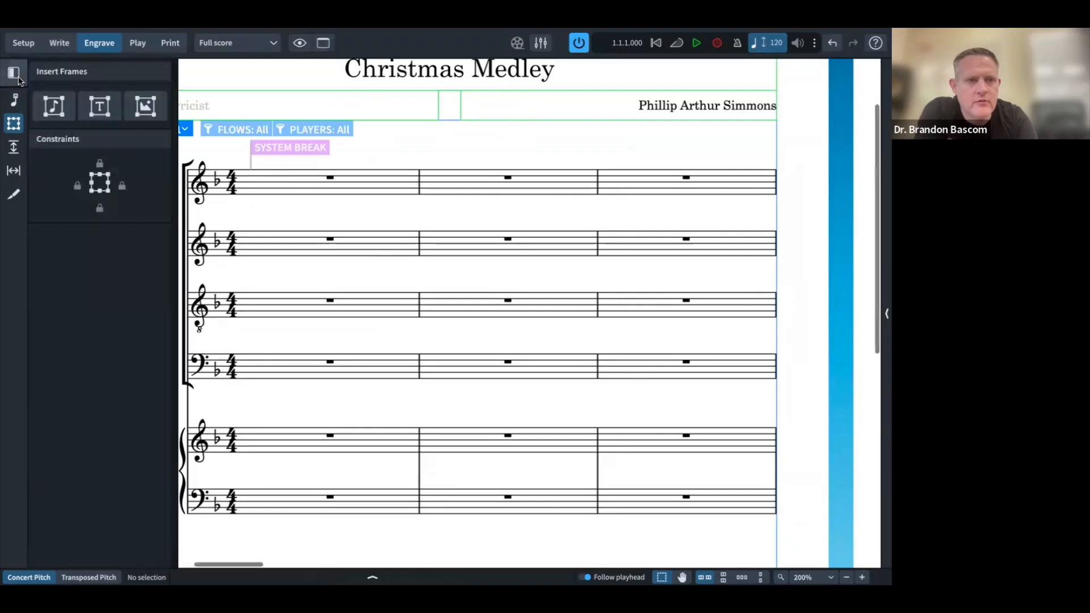
{"action": "left_click", "coordinate": [67, 34]}
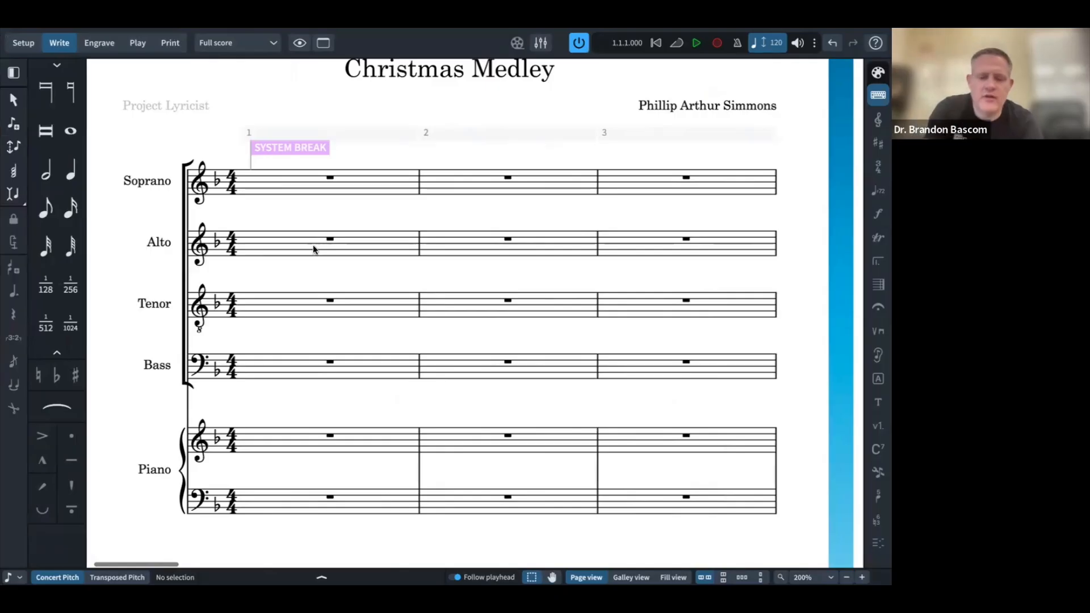
Step: Open Layout Options and filter categories with 'staf' to reach the Staff Labels settings
{"action": "key", "text": "super+shift+l"}
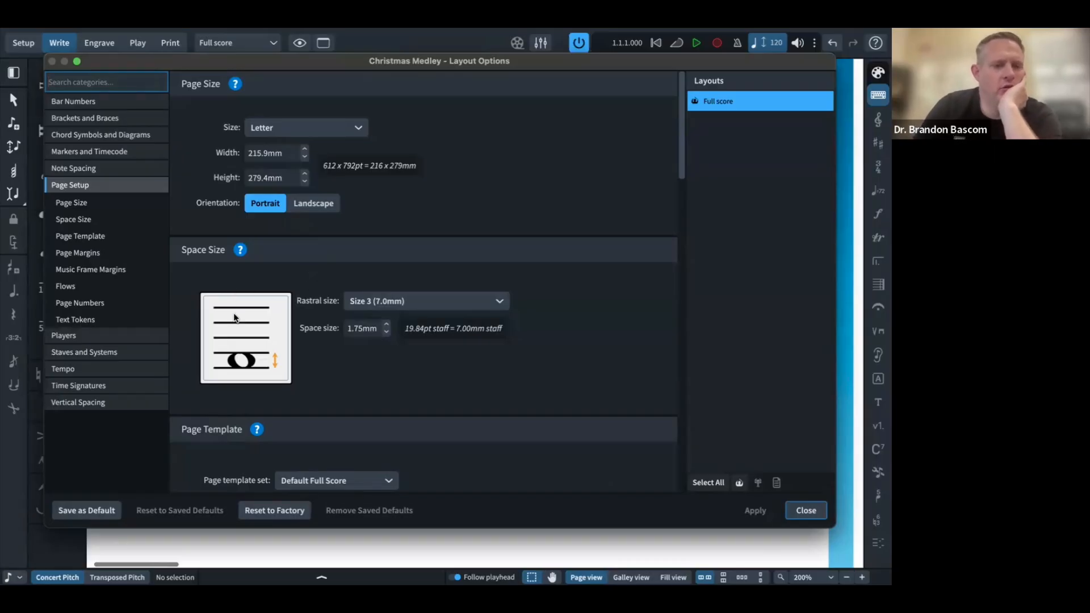
{"action": "mouse_move", "coordinate": [236, 33]}
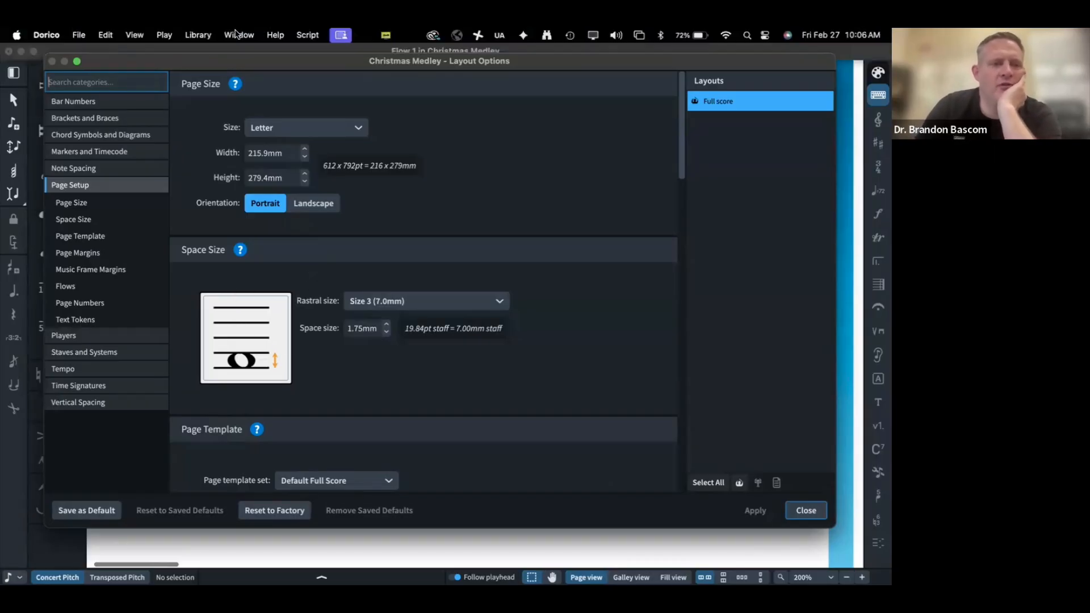
{"action": "type", "text": "manual staf"}
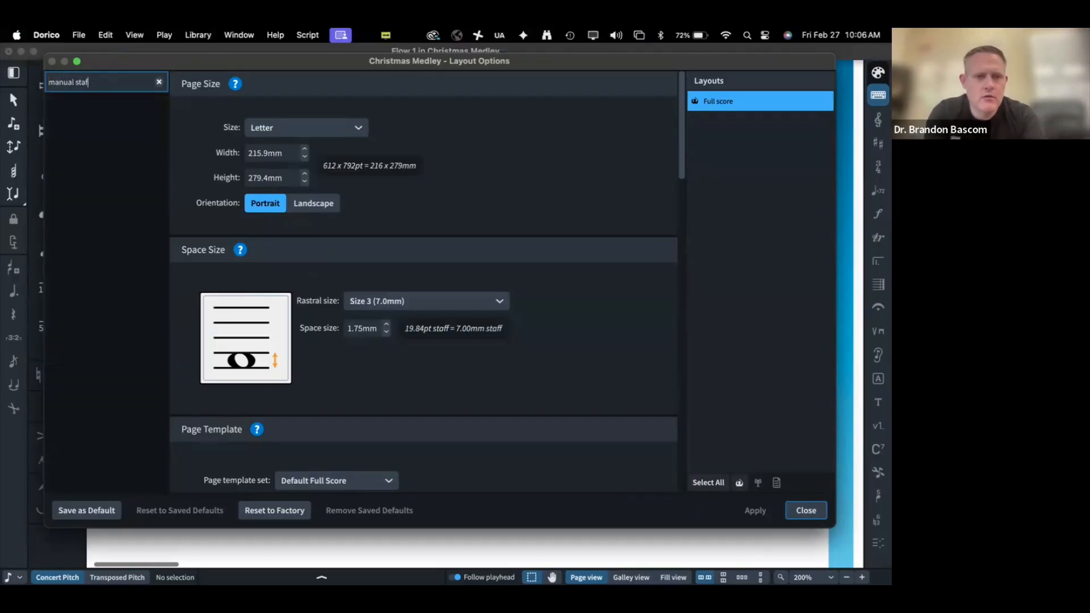
{"action": "type", "text": "l"}
{"action": "key", "text": "BackSpace"}
{"action": "key", "text": "BackSpace"}
{"action": "key", "text": "BackSpace"}
{"action": "key", "text": "BackSpace"}
{"action": "key", "text": "BackSpace"}
{"action": "key", "text": "BackSpace"}
{"action": "type", "text": "staf"}
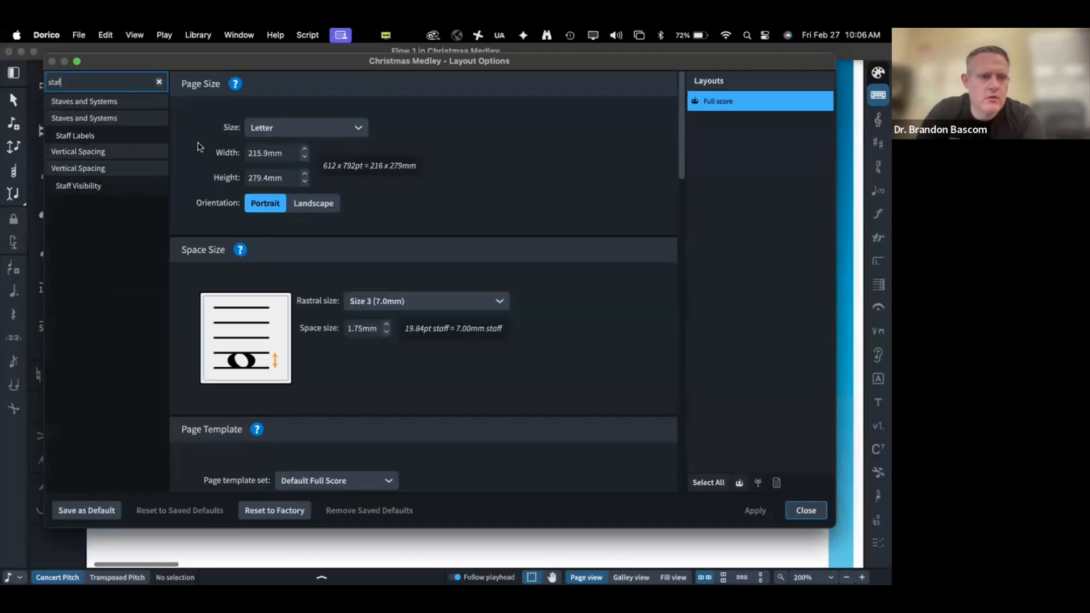
{"action": "left_click", "coordinate": [77, 103]}
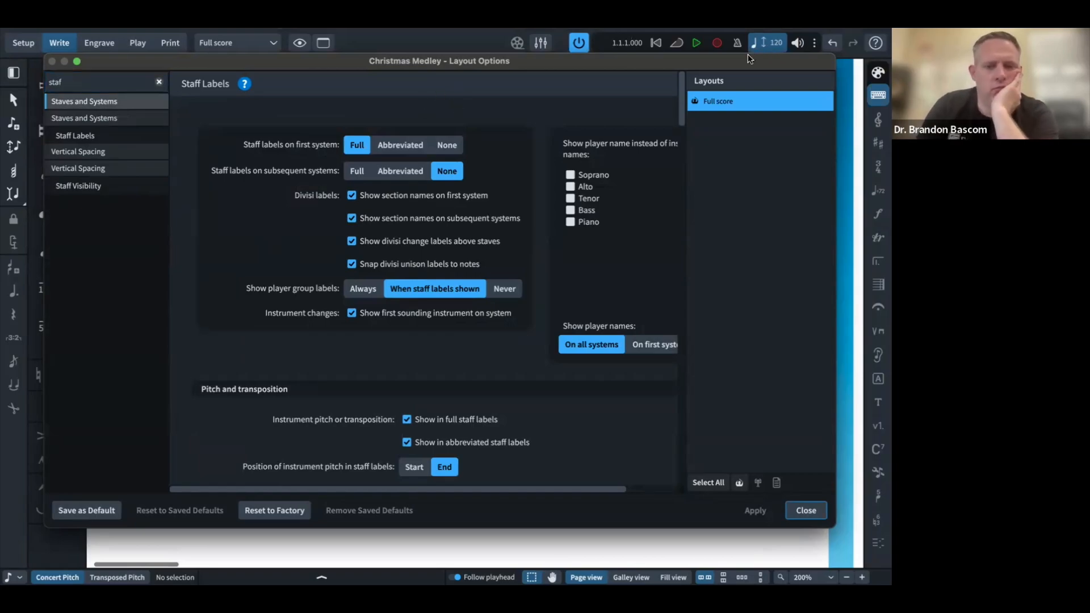
Step: Select bars 1–3 across all staves and review the Staves and Systems layout options
{"action": "left_click", "coordinate": [787, 512]}
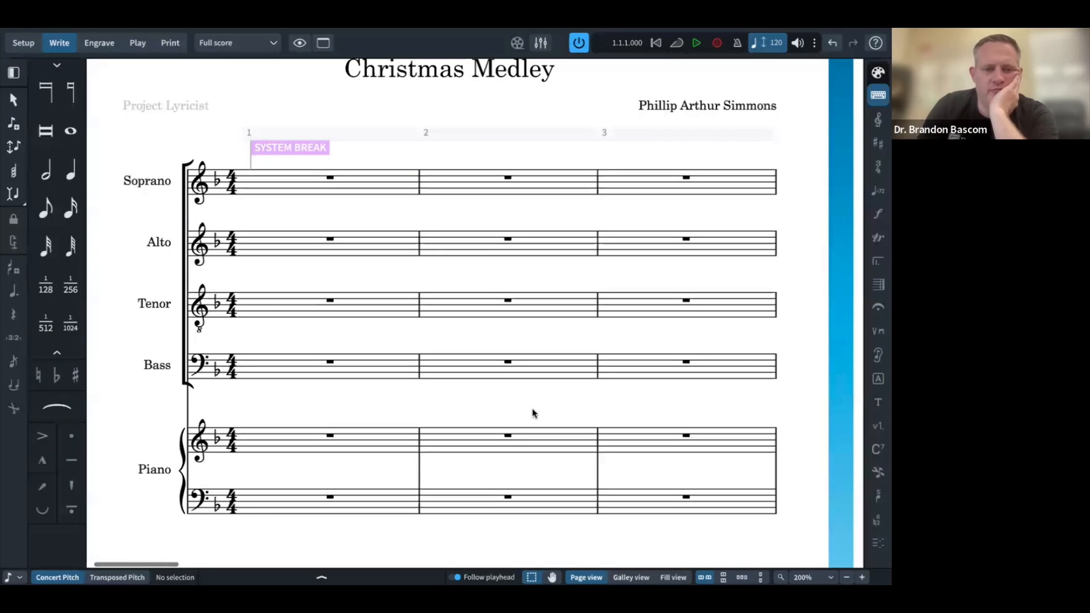
{"action": "left_click_drag", "start_coordinate": [158, 138], "coordinate": [786, 532]}
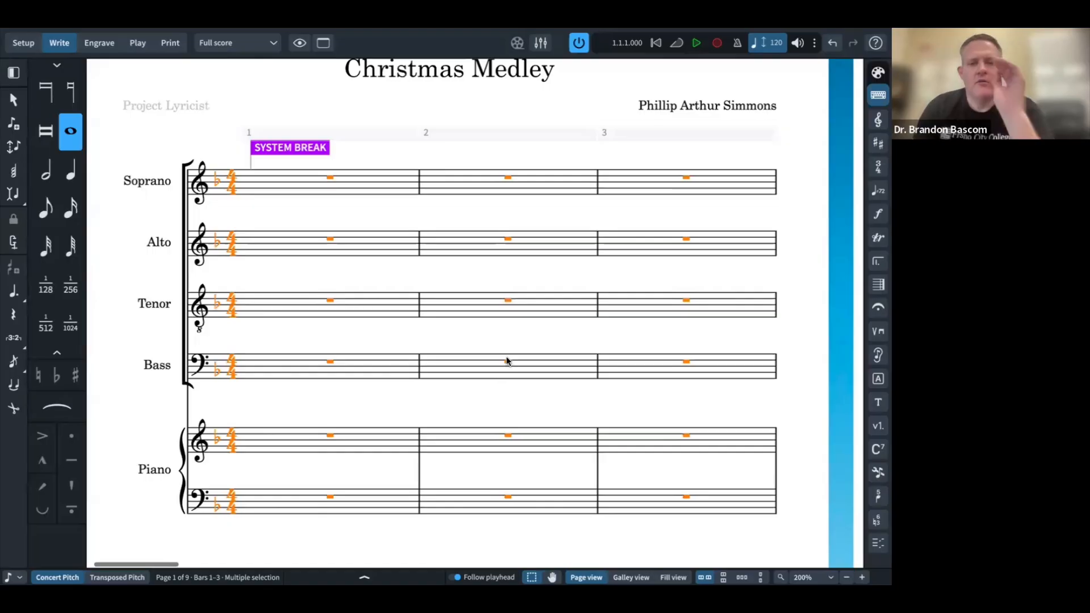
{"action": "key", "text": "super+shift+l"}
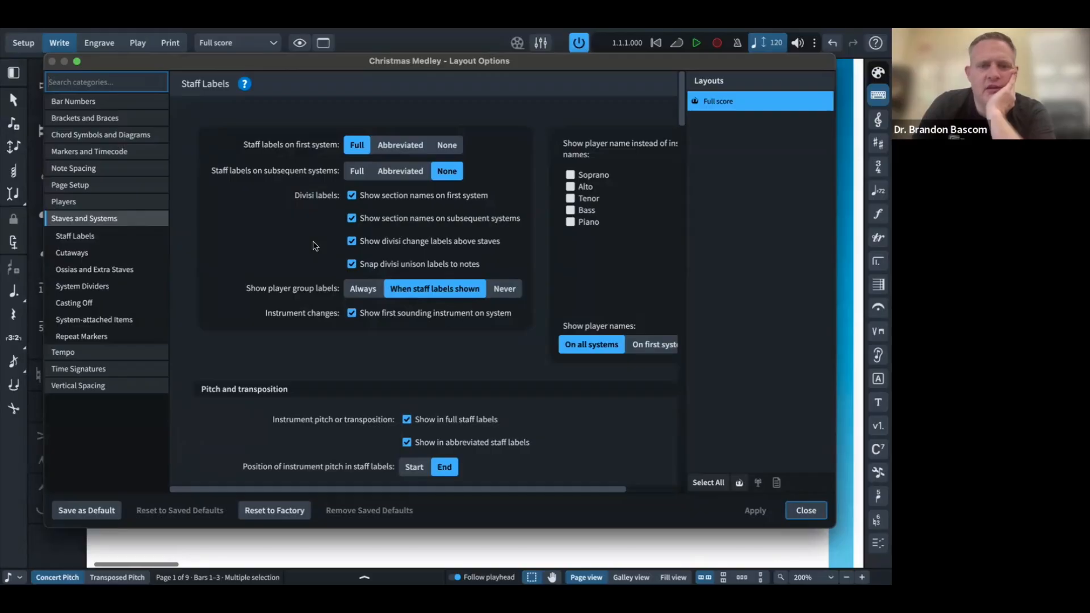
{"action": "scroll", "coordinate": [320, 253], "scroll_direction": "down", "scroll_amount": 5}
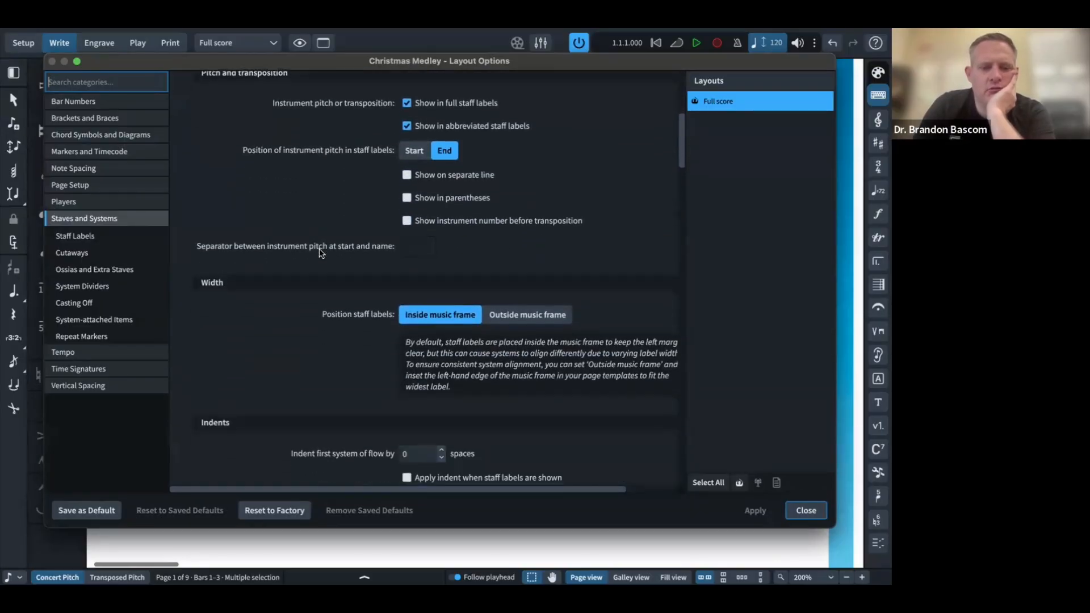
{"action": "scroll", "coordinate": [320, 253], "scroll_direction": "down", "scroll_amount": 3}
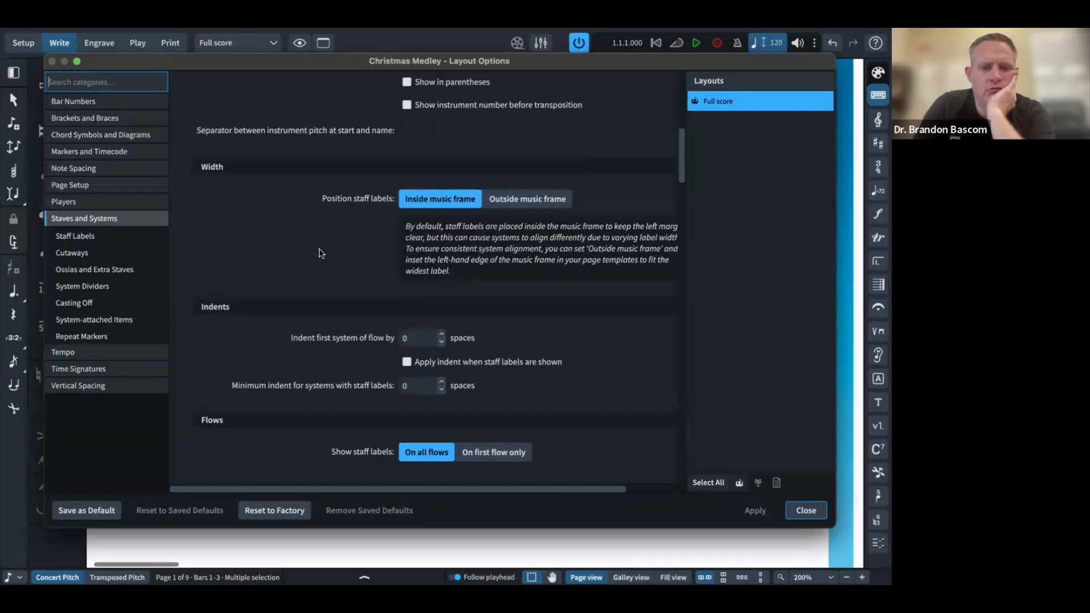
{"action": "scroll", "coordinate": [321, 253], "scroll_direction": "down", "scroll_amount": 12}
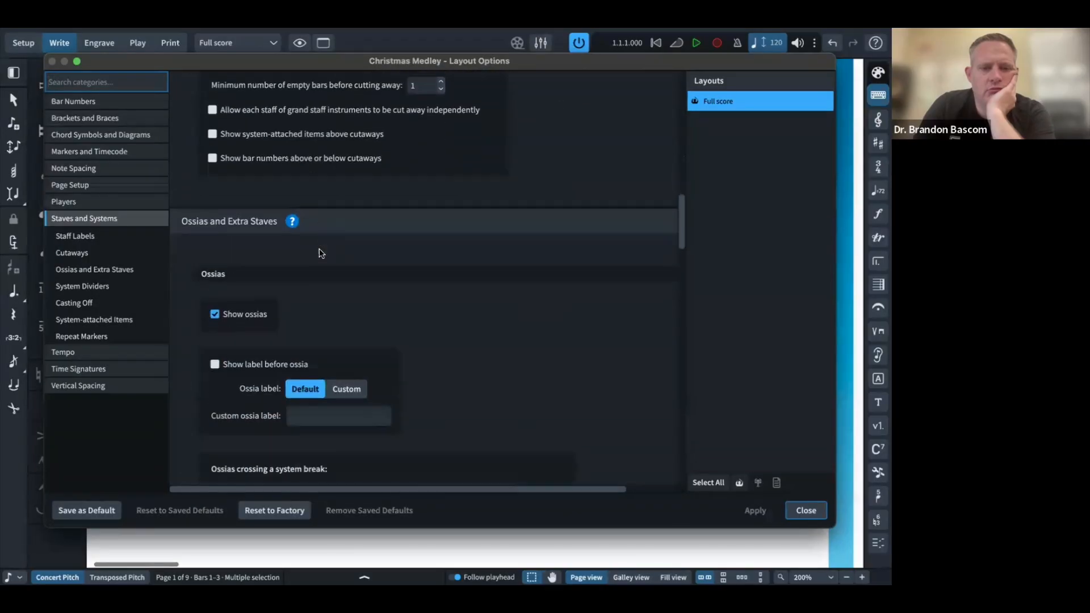
{"action": "scroll", "coordinate": [321, 253], "scroll_direction": "down", "scroll_amount": 10}
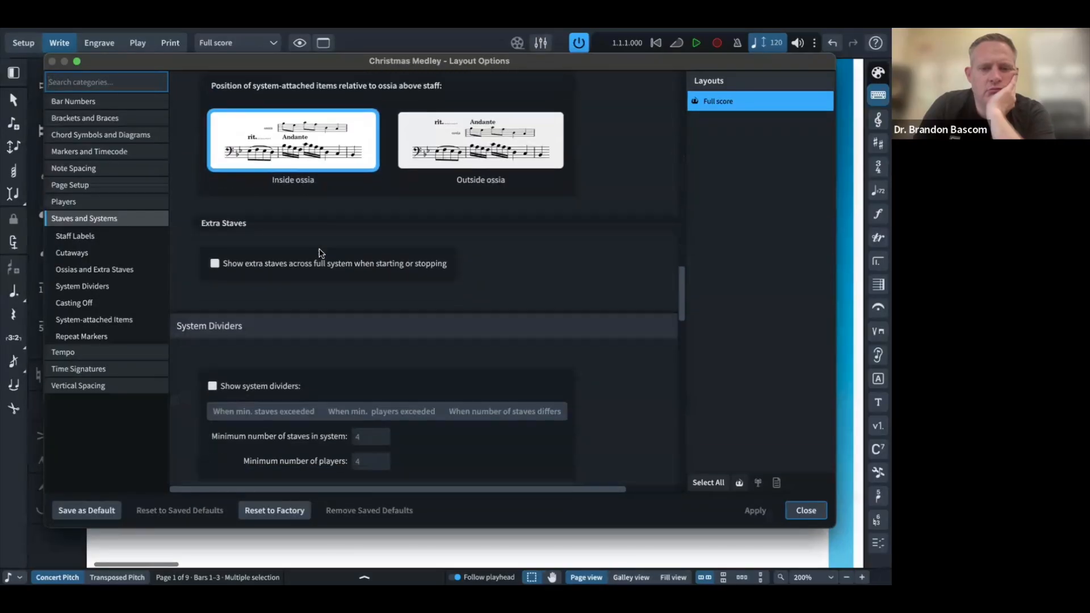
{"action": "scroll", "coordinate": [320, 253], "scroll_direction": "down", "scroll_amount": 9}
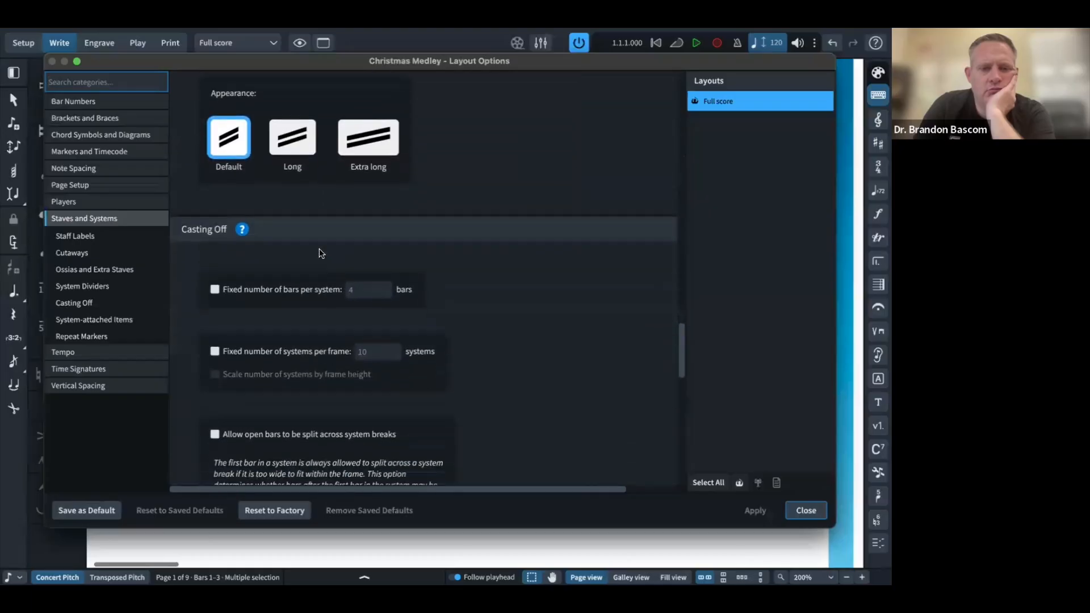
{"action": "scroll", "coordinate": [321, 253], "scroll_direction": "down", "scroll_amount": 10}
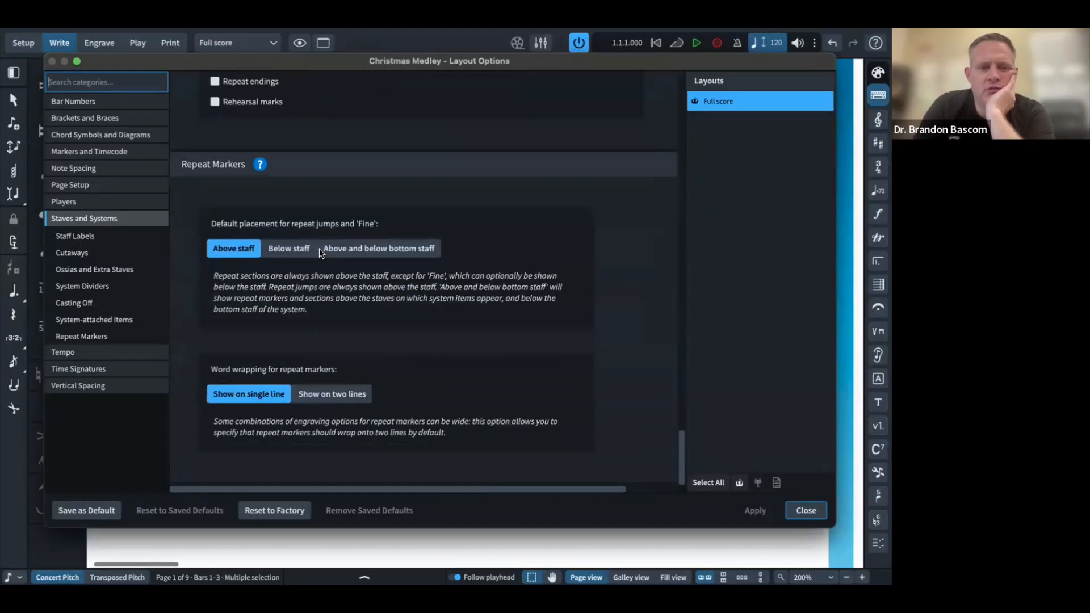
{"action": "left_click", "coordinate": [806, 511]}
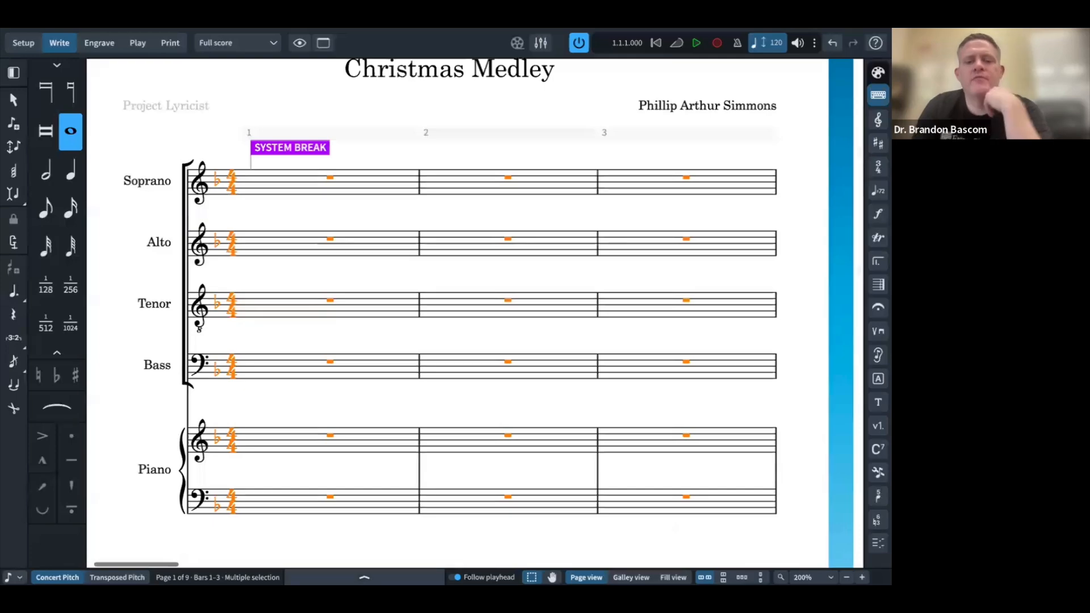
Step: Show the Properties panel filtered to all properties, with nothing selected in the score
{"action": "key", "text": "ctrl+8"}
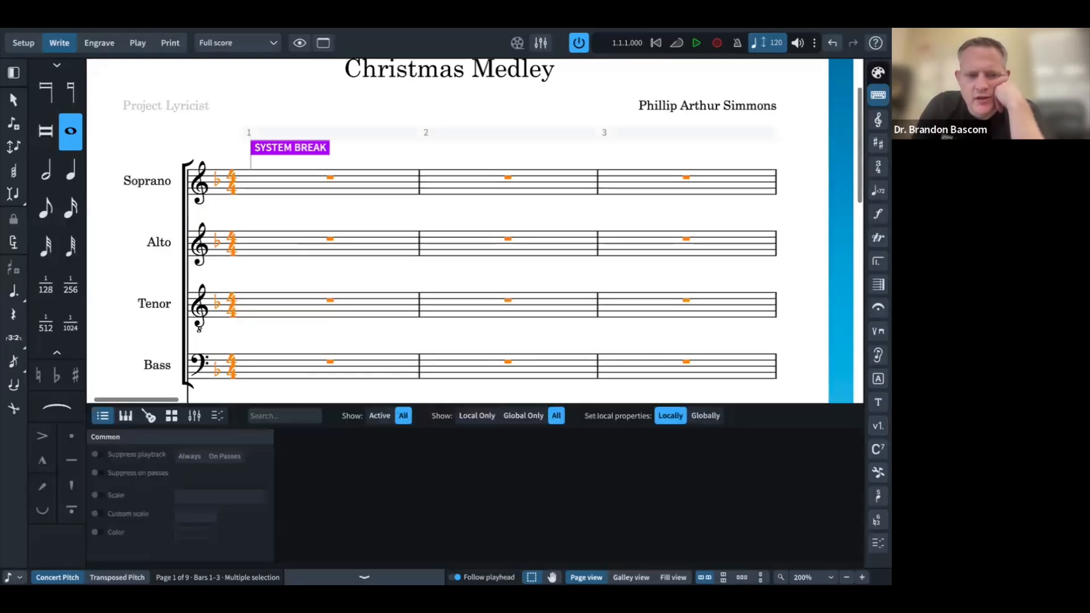
{"action": "left_click", "coordinate": [472, 416]}
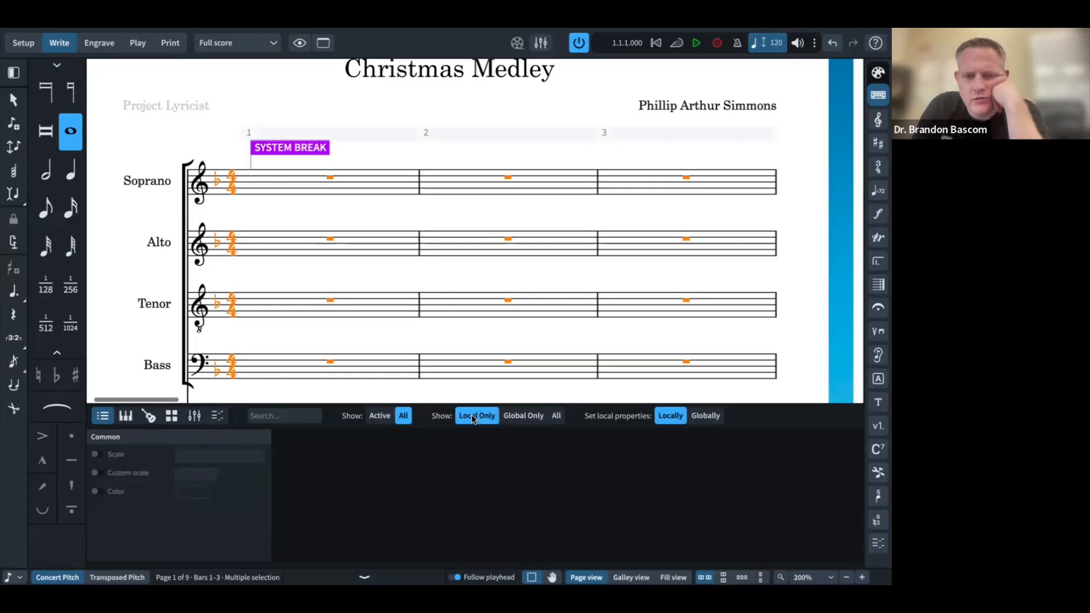
{"action": "left_click", "coordinate": [518, 418]}
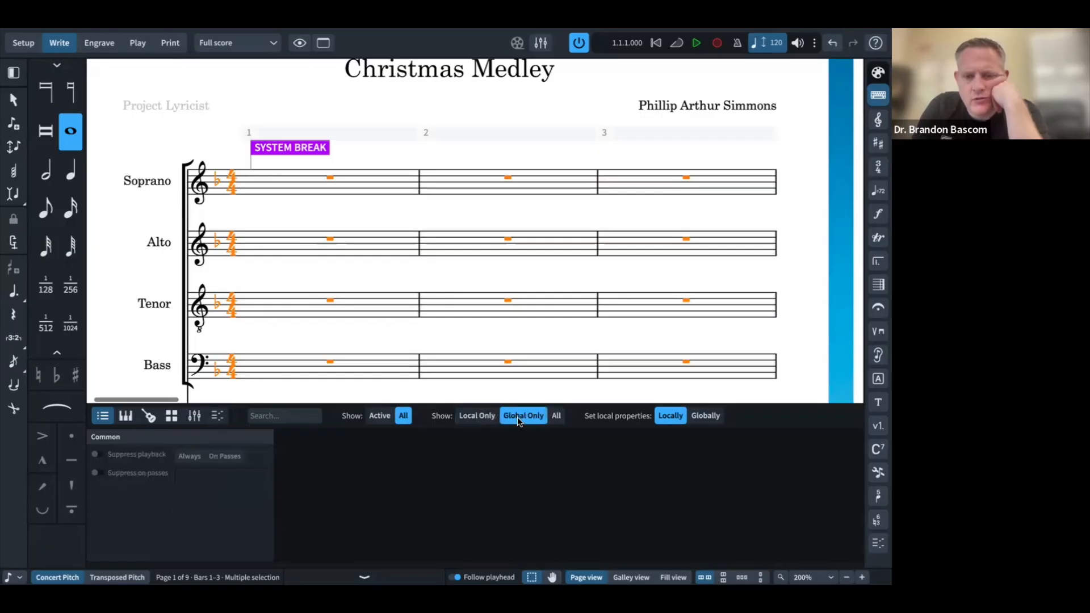
{"action": "left_click", "coordinate": [557, 417]}
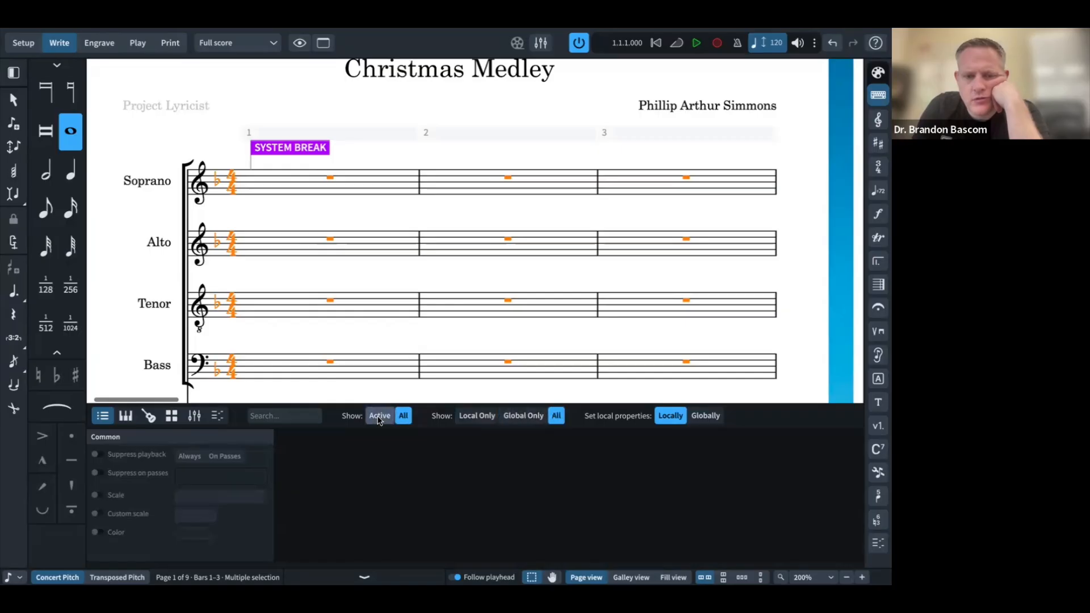
{"action": "left_click", "coordinate": [379, 417]}
{"action": "left_click", "coordinate": [403, 416]}
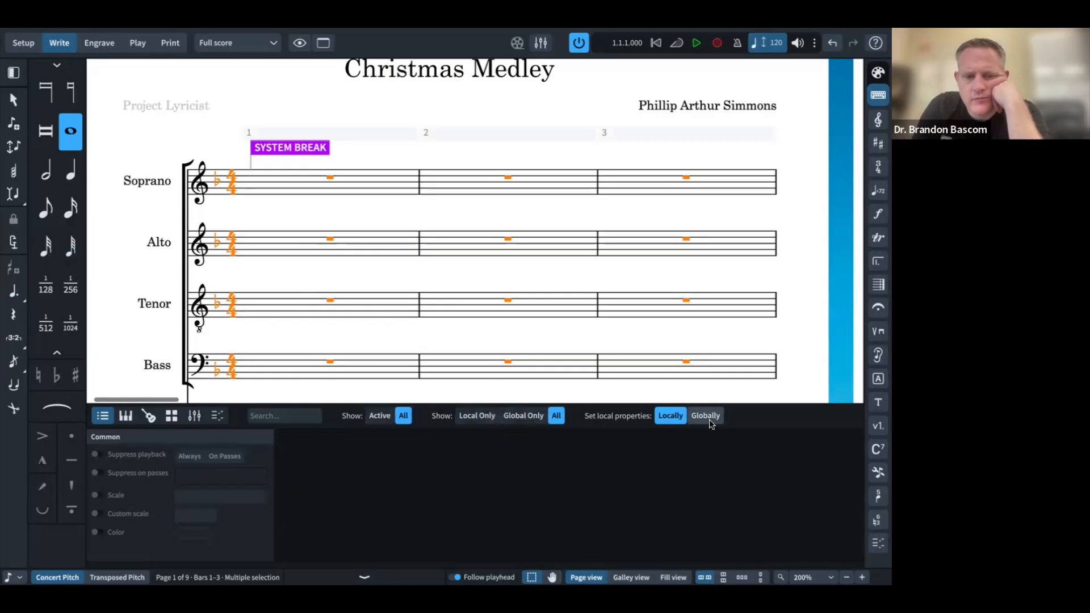
{"action": "left_click", "coordinate": [796, 338]}
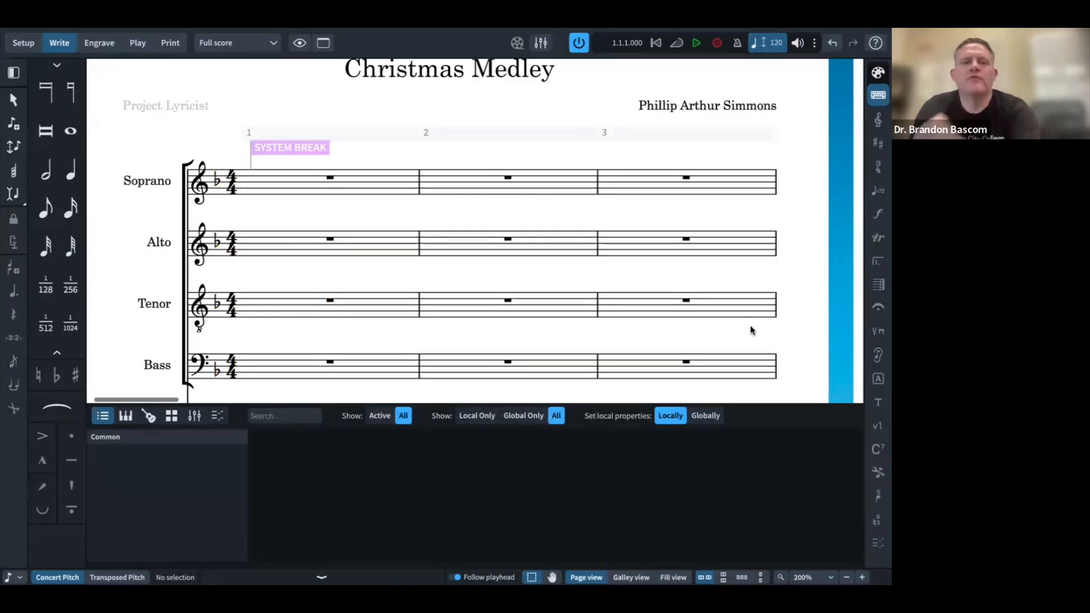
{"action": "scroll", "coordinate": [751, 326], "scroll_direction": "down", "scroll_amount": 5}
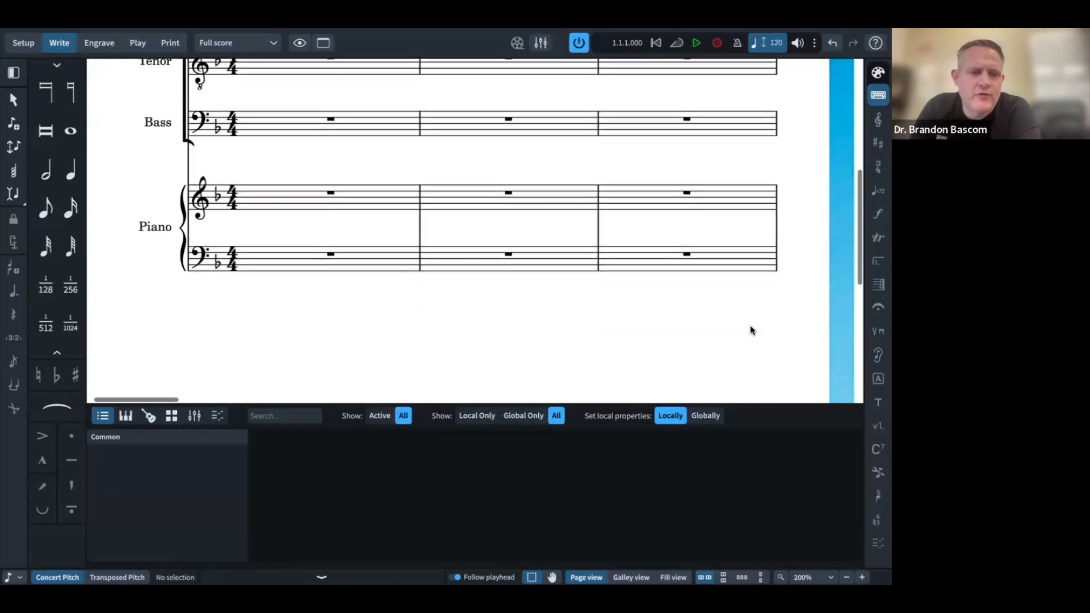
Step: Bring up the Steinberg forum thread 'Hide staff' in the browser
{"action": "key", "text": "super+Tab"}
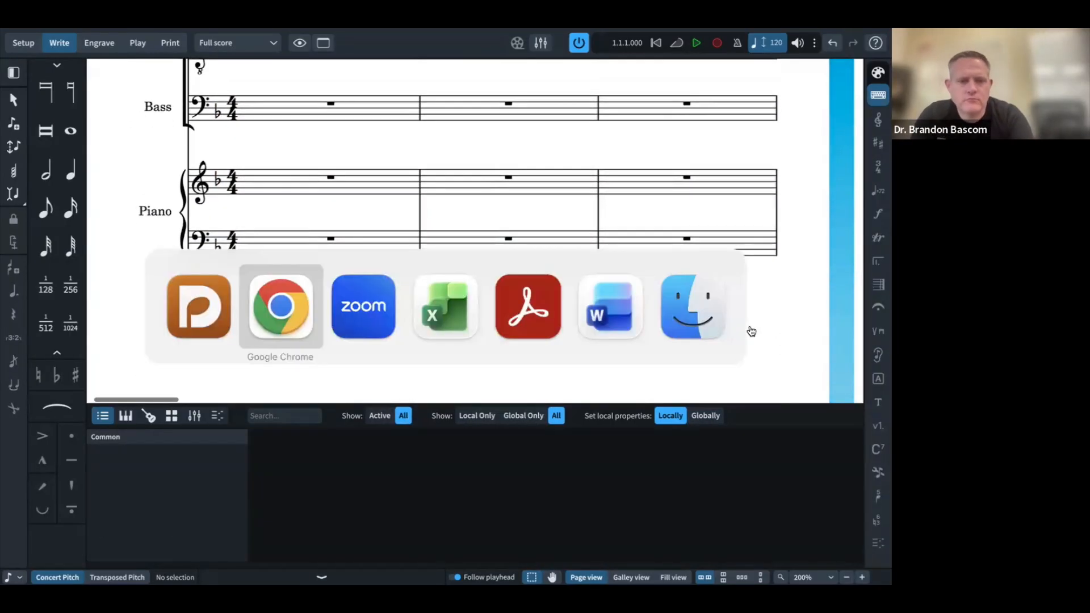
{"action": "key", "text": "super+Tab"}
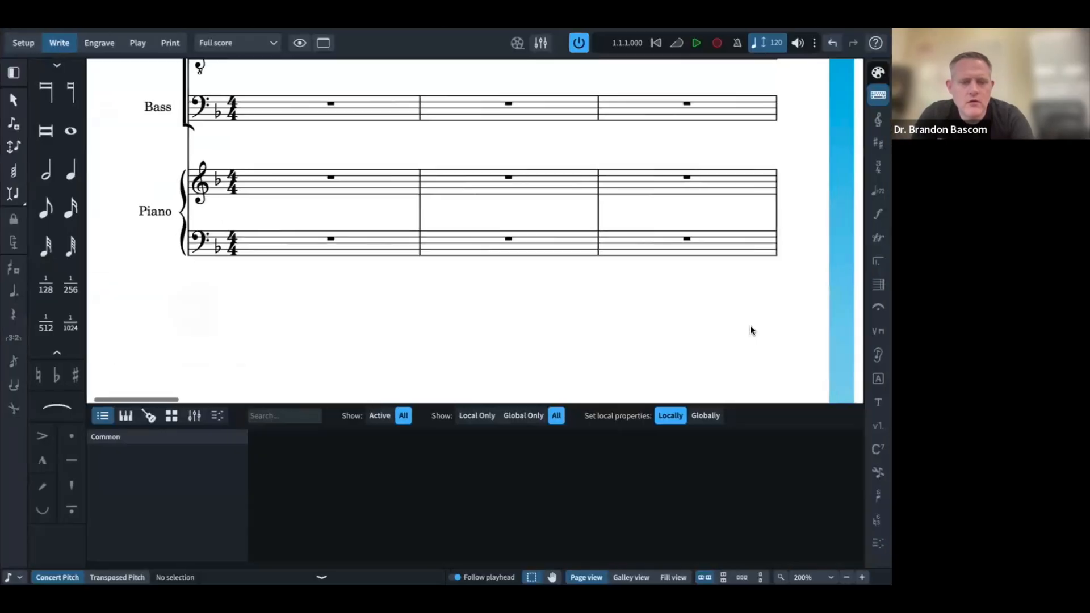
{"action": "key", "text": "super+Tab"}
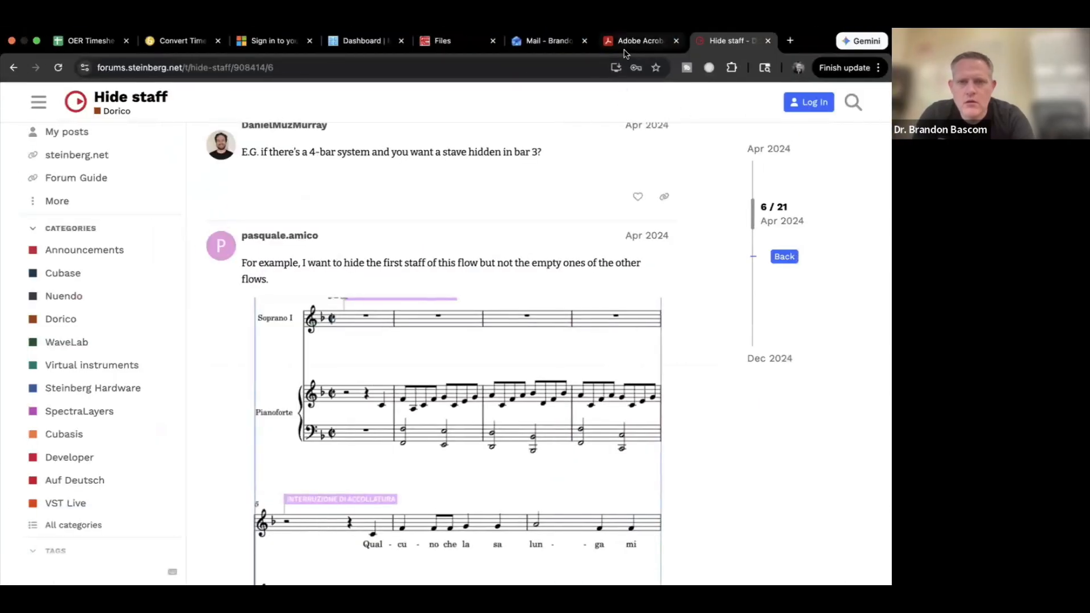
{"action": "left_click", "coordinate": [628, 43]}
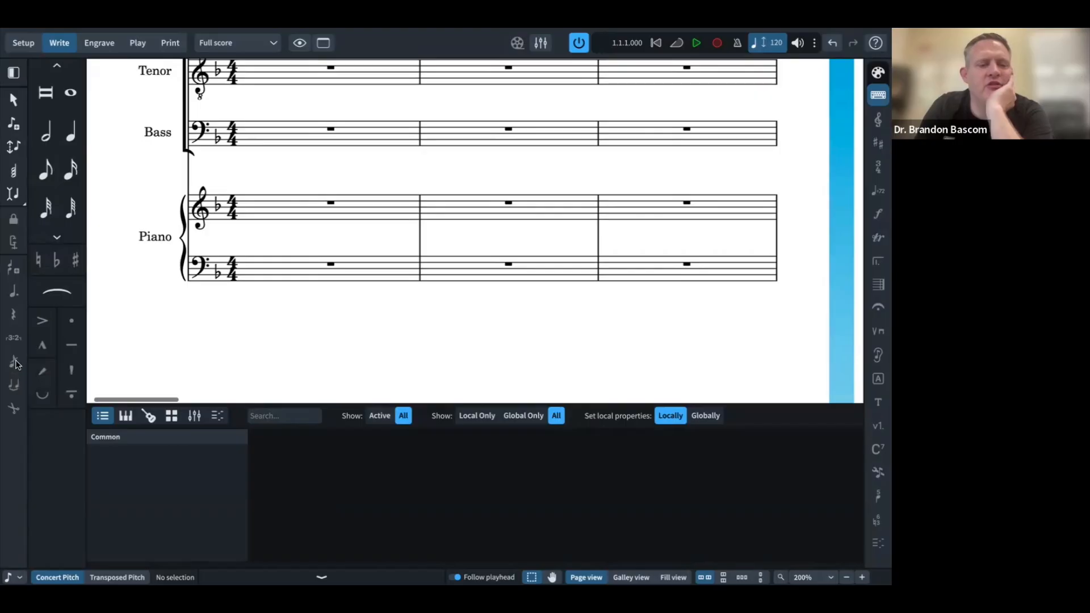
Step: Start grace-note input in piano bar 1, trying and undoing a trial F4 grace note
{"action": "left_click", "coordinate": [327, 203]}
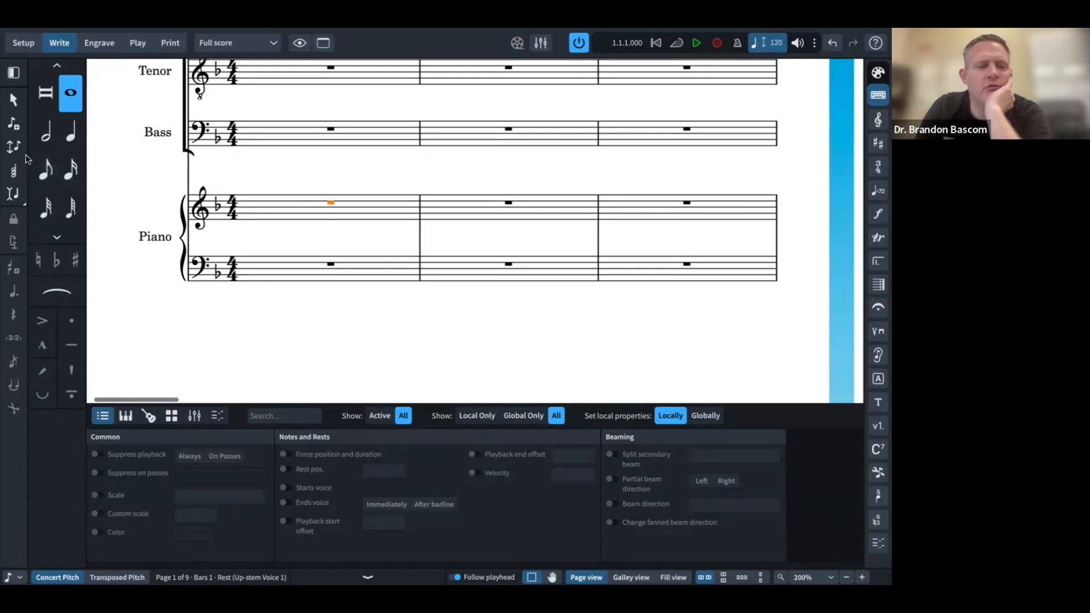
{"action": "double_click", "coordinate": [329, 206]}
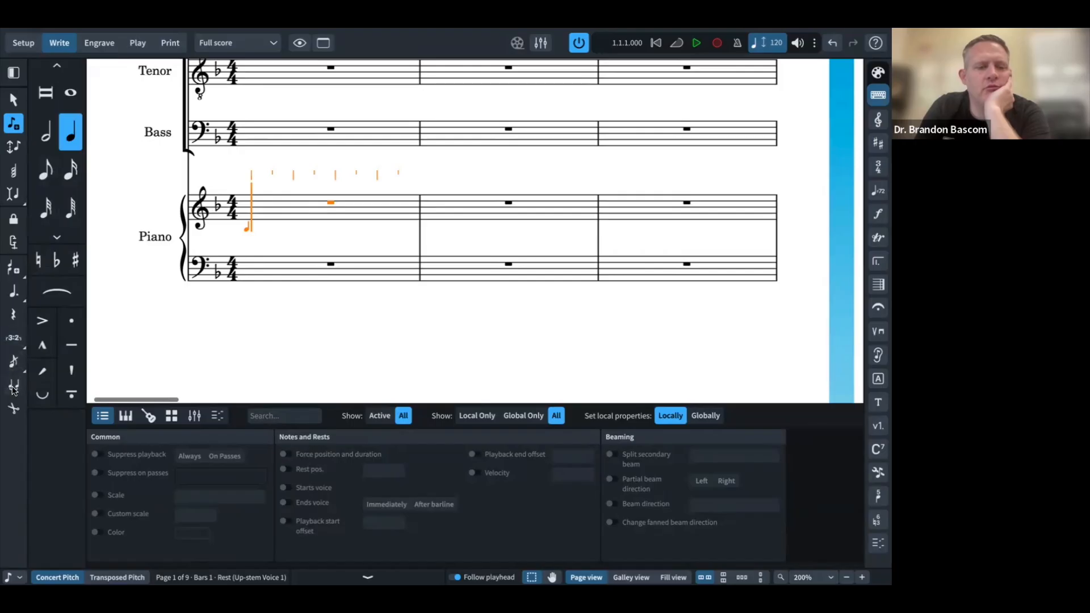
{"action": "left_click", "coordinate": [16, 366]}
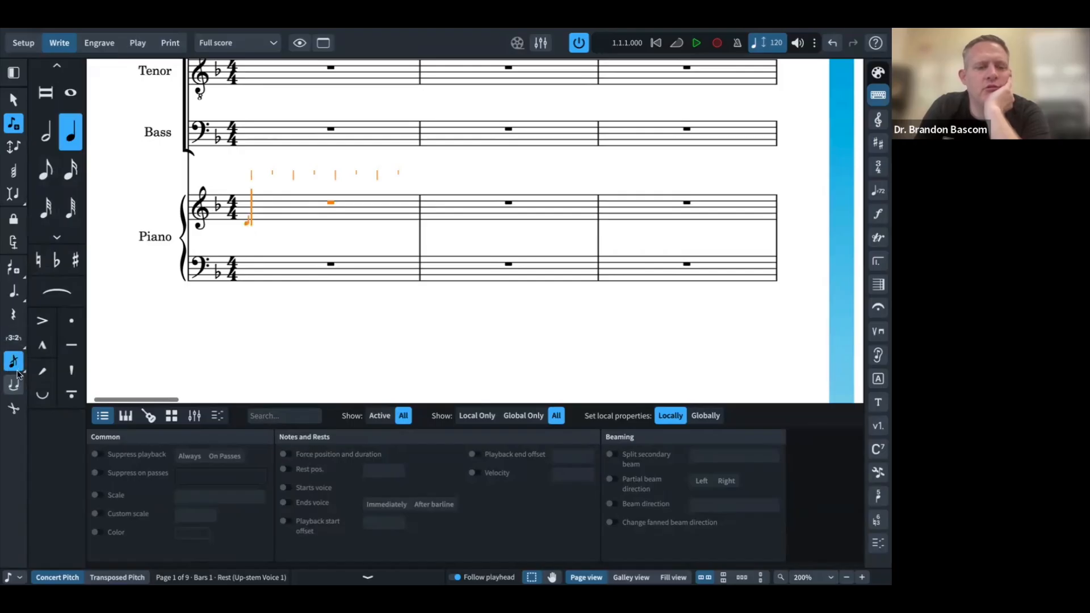
{"action": "left_click", "coordinate": [253, 220]}
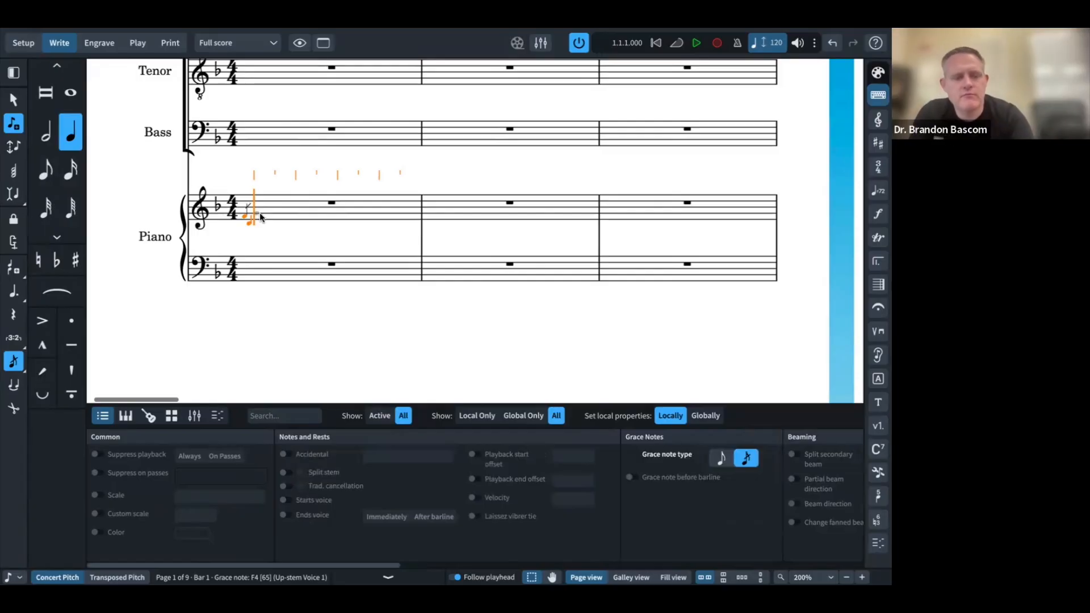
{"action": "key", "text": "super+Tab"}
{"action": "key", "text": "super+Tab"}
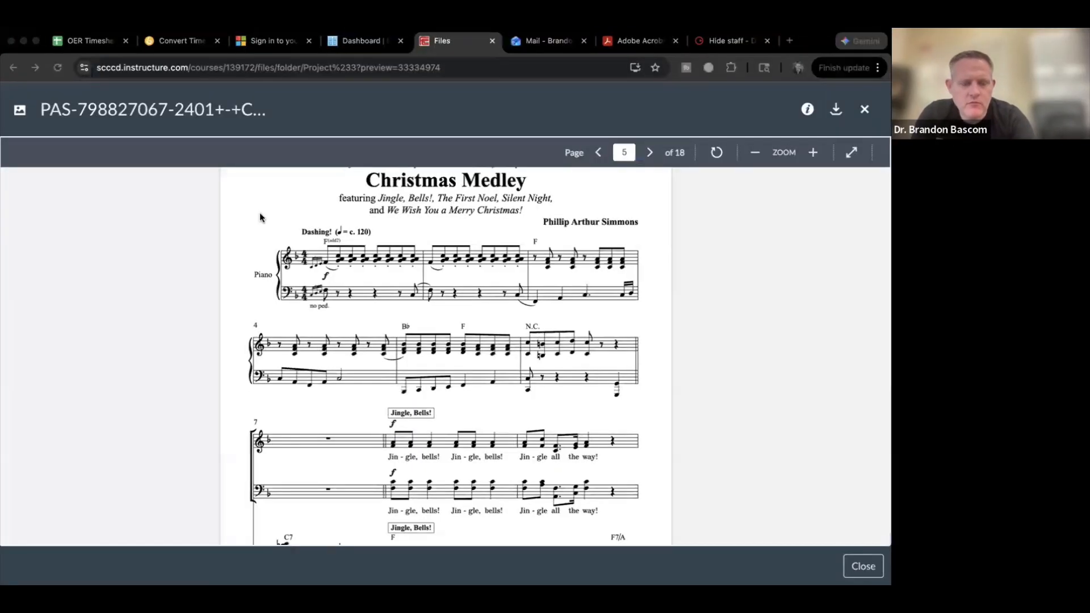
{"action": "key", "text": "super+z"}
Step: With sixteenth-note duration, enter a C4 grace note at the start of bar 1
{"action": "left_click", "coordinate": [52, 170]}
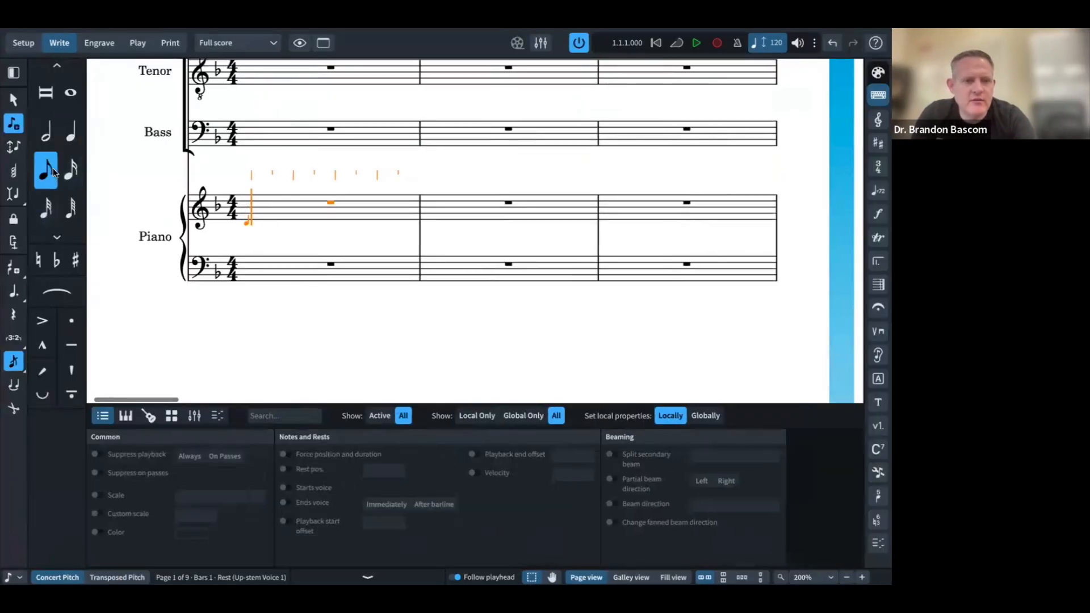
{"action": "left_click", "coordinate": [70, 170]}
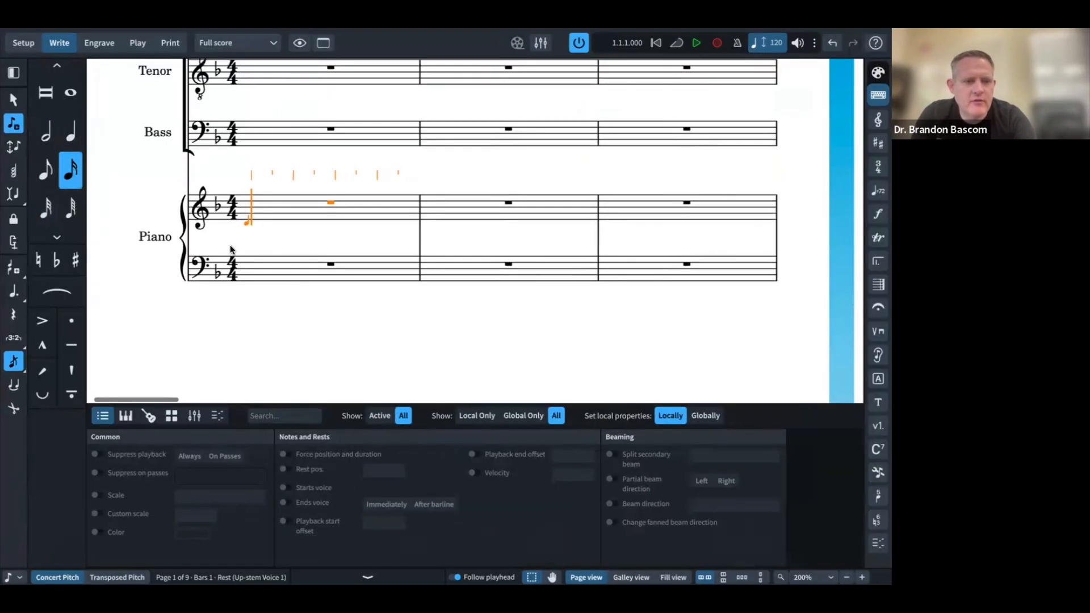
{"action": "left_click", "coordinate": [246, 213]}
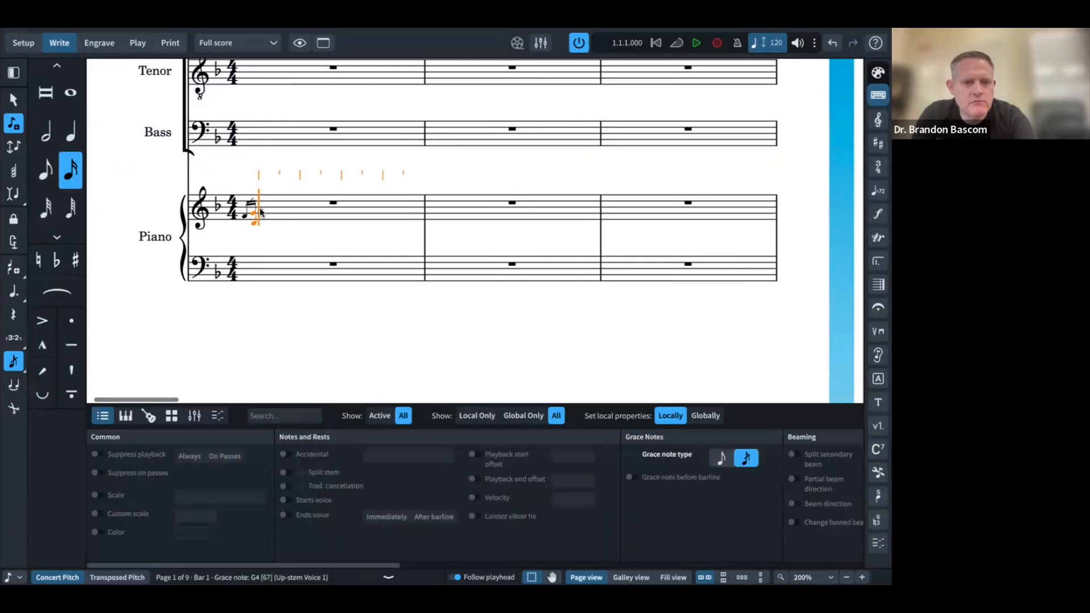
{"action": "left_click", "coordinate": [260, 209]}
{"action": "key", "text": "ctrl+Left"}
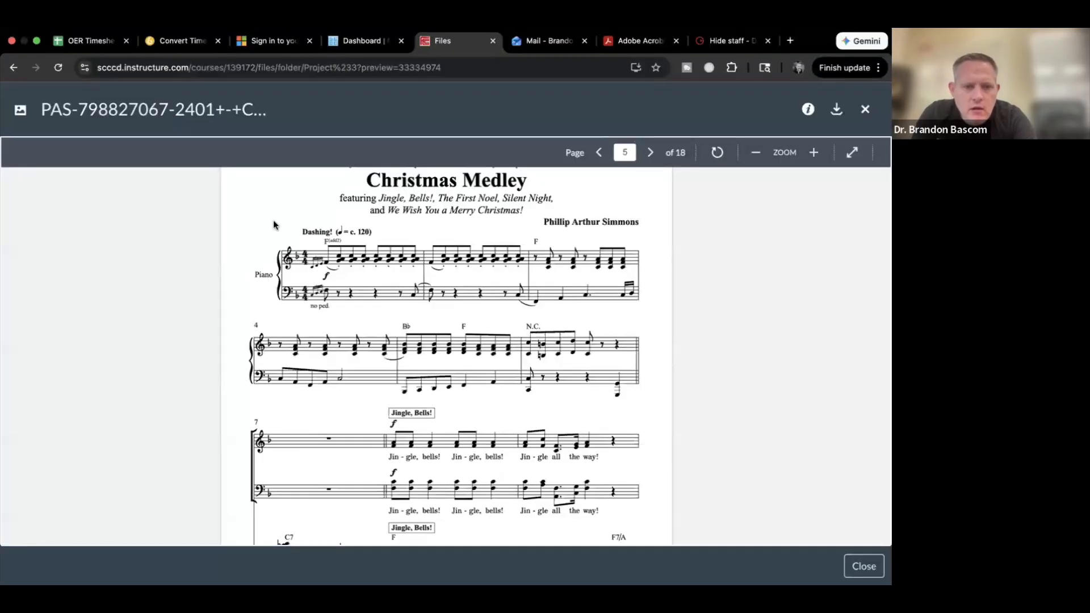
{"action": "key", "text": "super+Tab"}
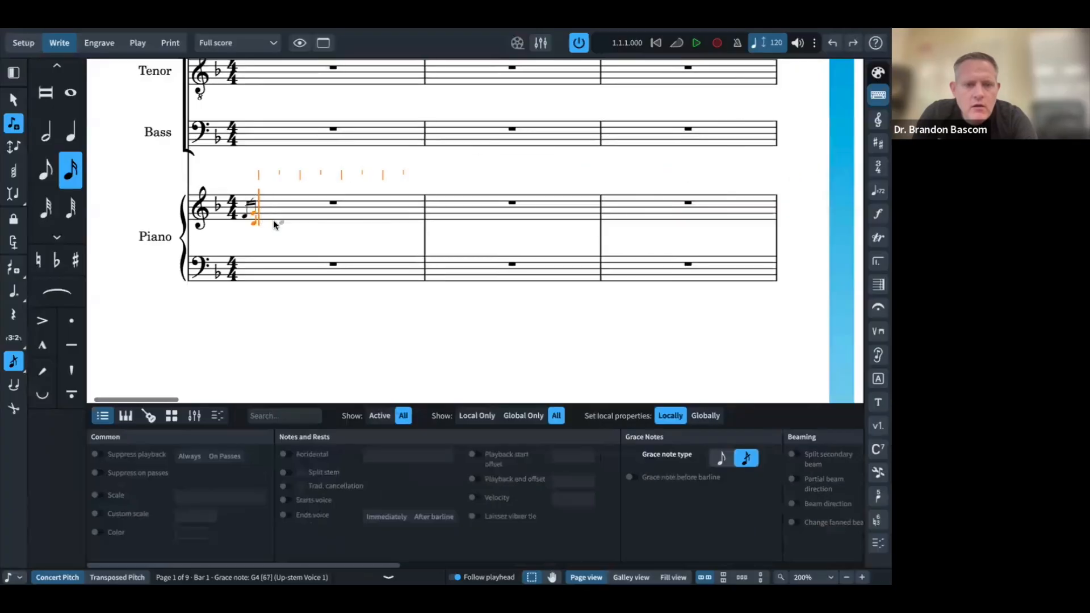
{"action": "key", "text": "super+z"}
{"action": "key", "text": "super+z"}
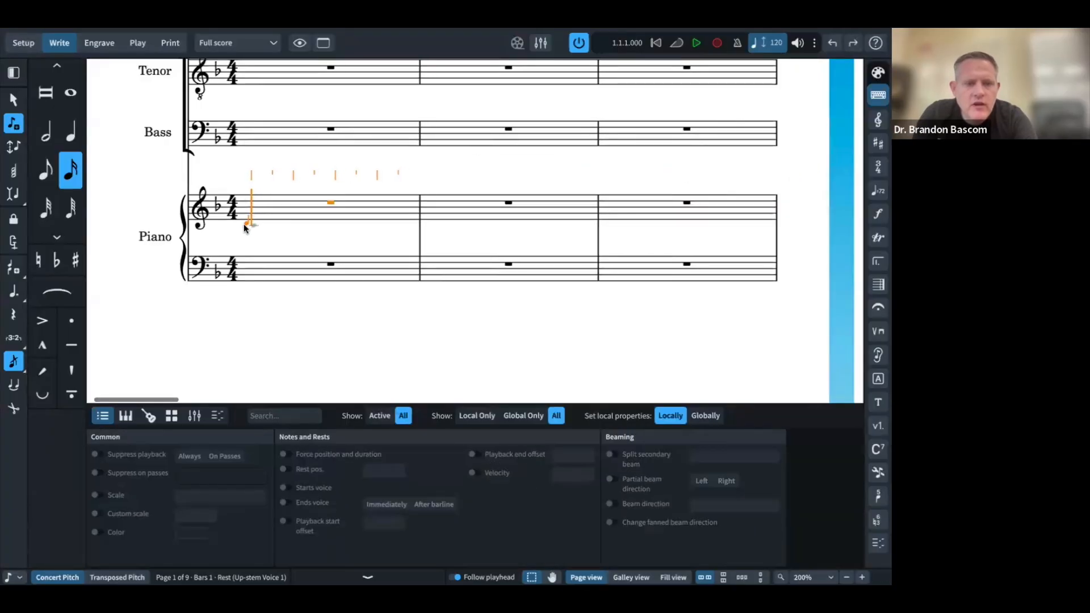
{"action": "left_click", "coordinate": [244, 224]}
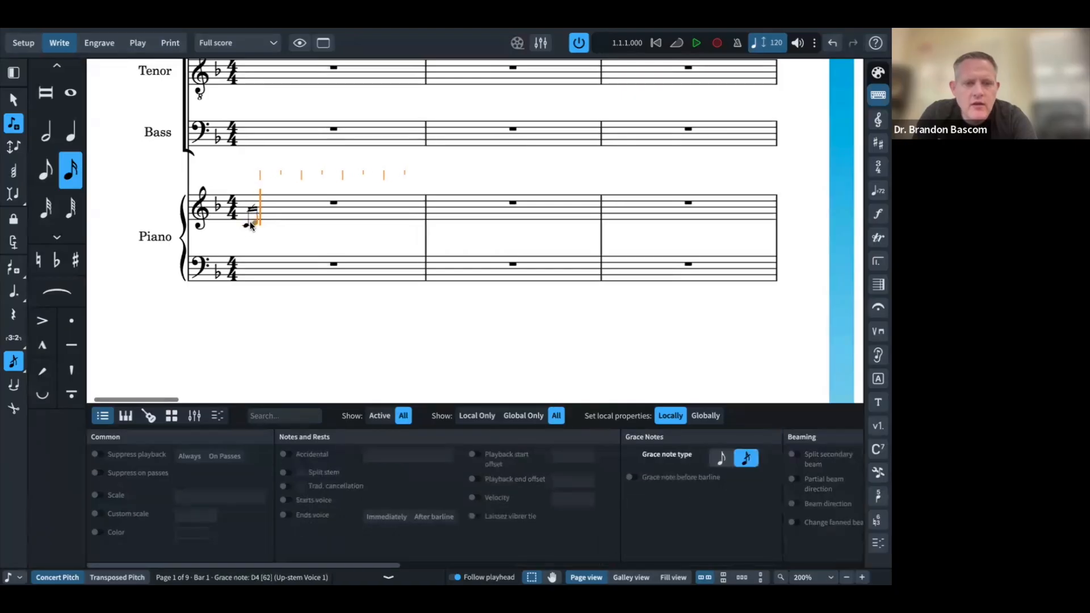
Step: Add D4 and E4 grace notes after the C4 to complete the group
{"action": "key", "text": "d"}
{"action": "key", "text": "e"}
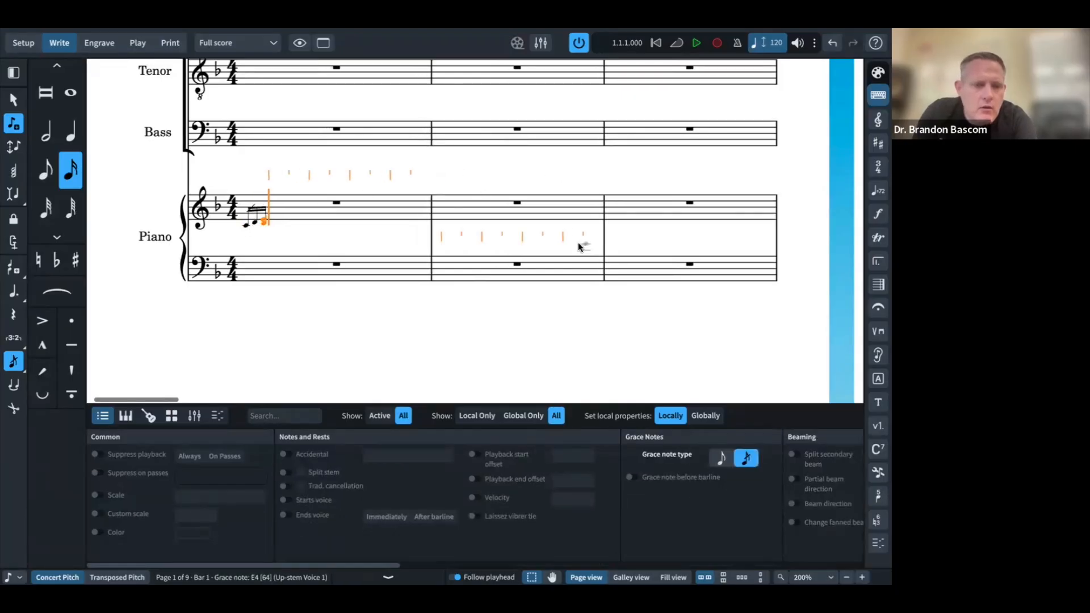
{"action": "key", "text": "ctrl+z"}
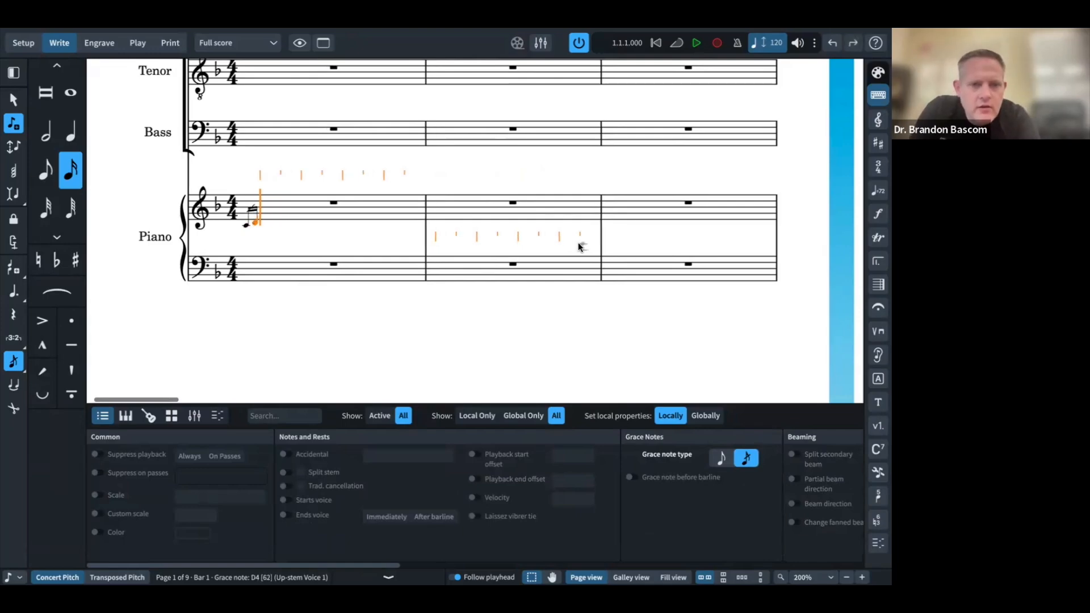
{"action": "left_click", "coordinate": [265, 218]}
{"action": "key", "text": "Escape"}
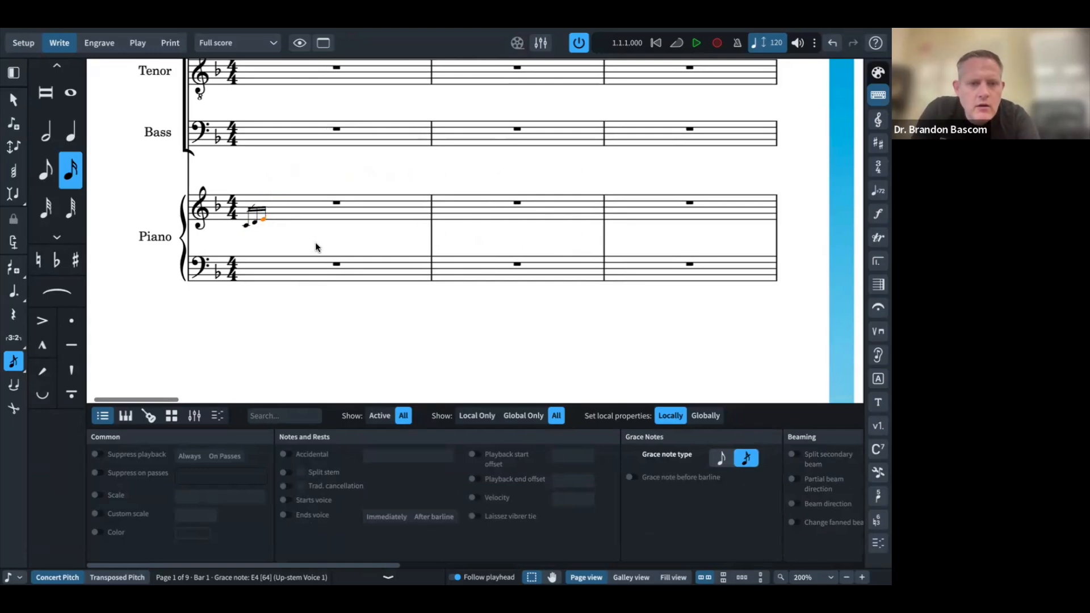
{"action": "key", "text": "ctrl+Left"}
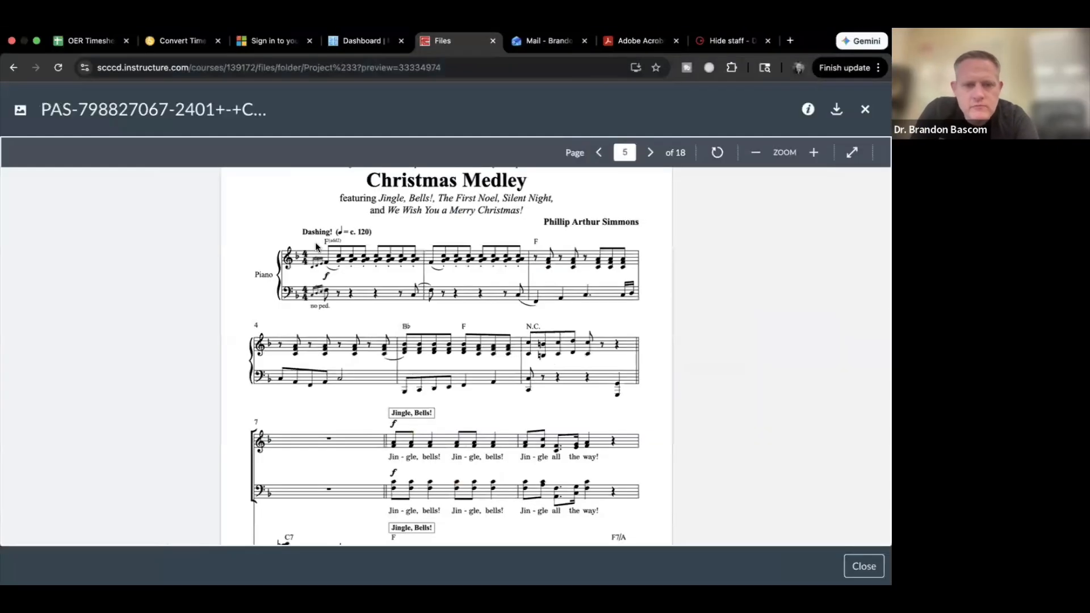
{"action": "key", "text": "ctrl+Right"}
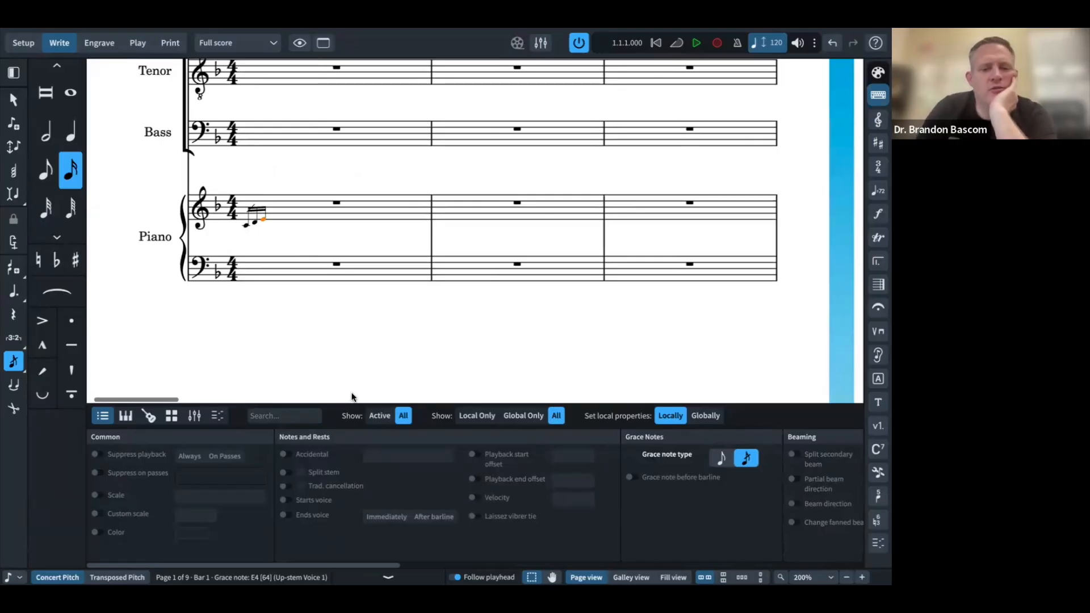
Step: Set the bar 1 grace notes to unslashed in the Properties panel
{"action": "key", "text": "Left"}
{"action": "key", "text": "Left"}
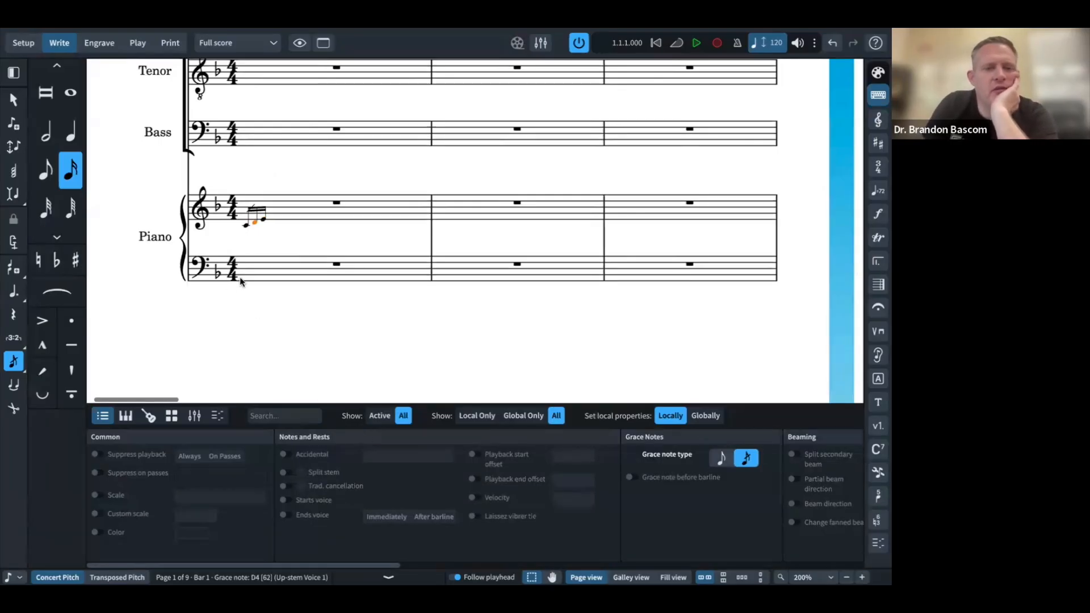
{"action": "left_click", "coordinate": [388, 577]}
{"action": "left_click", "coordinate": [388, 577]}
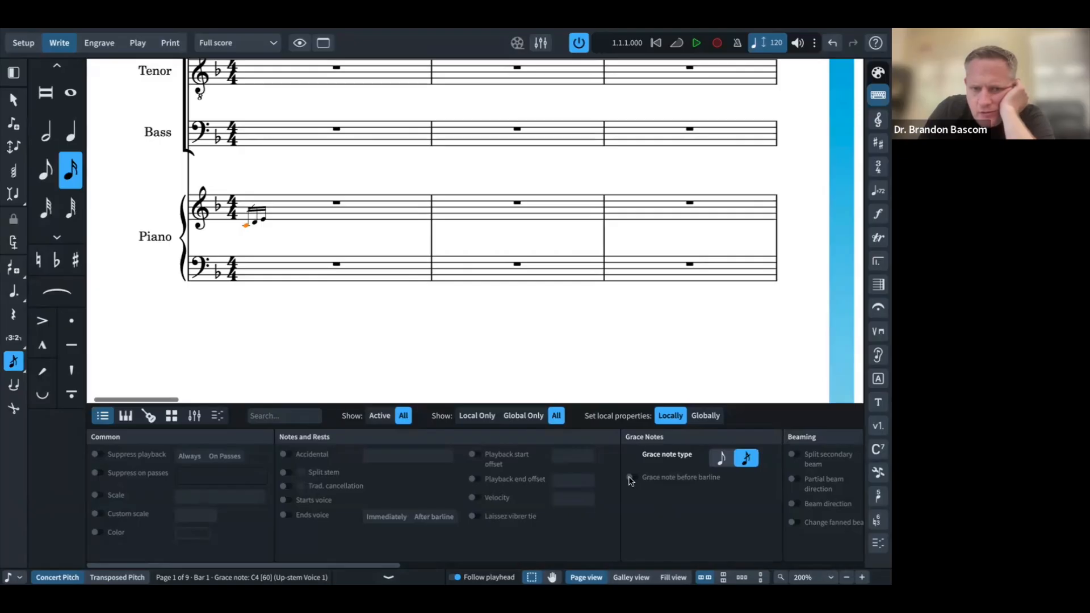
{"action": "left_click", "coordinate": [725, 460]}
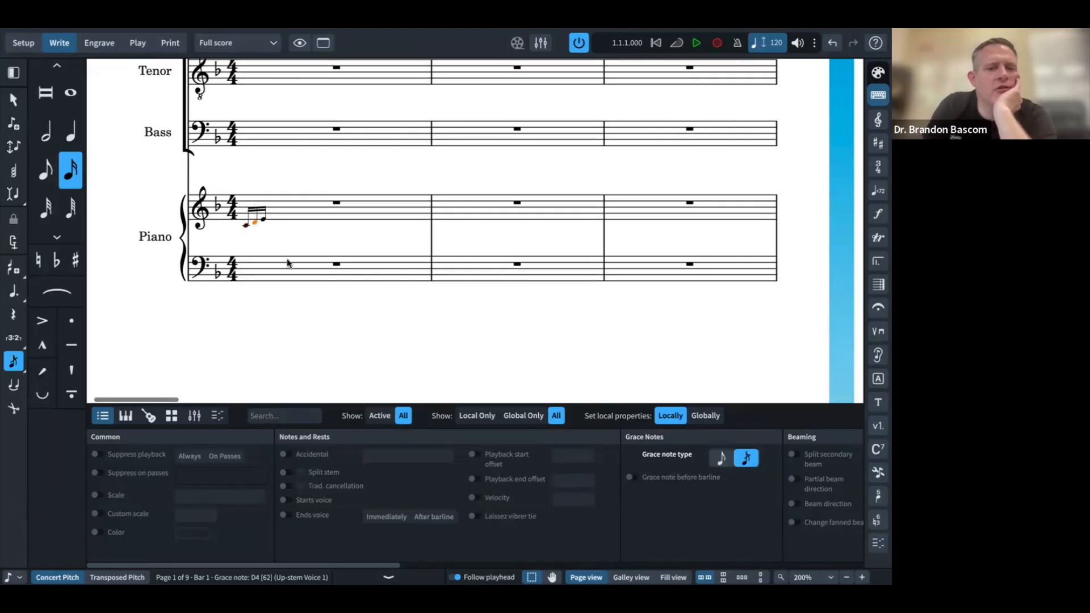
{"action": "key", "text": "Right"}
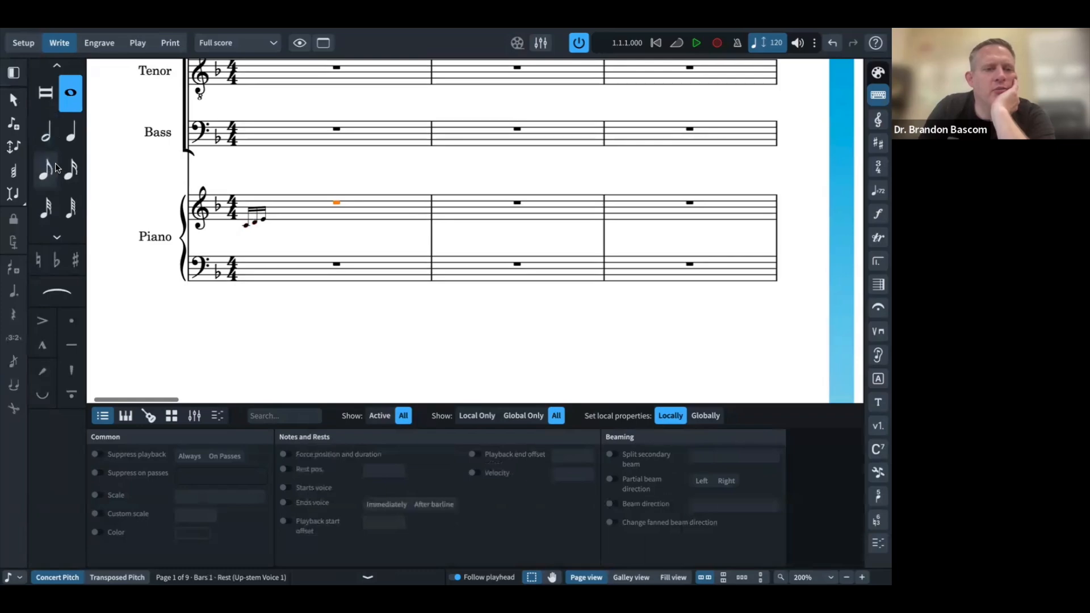
Step: Enter an F4 eighth note after the grace notes in piano bar 1
{"action": "key", "text": "shift+Left"}
{"action": "key", "text": "shift+n"}
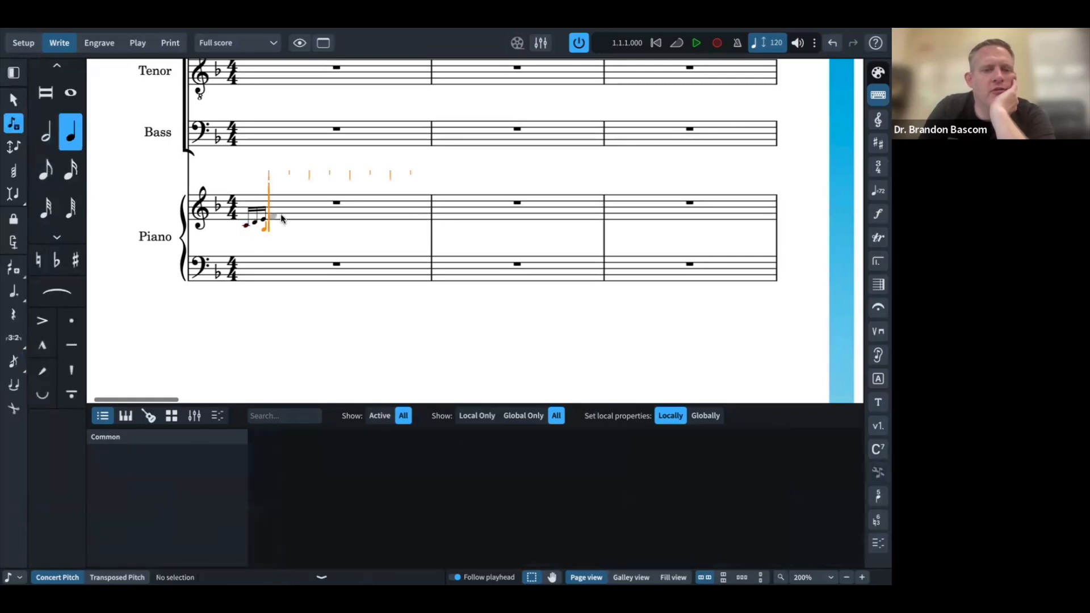
{"action": "key", "text": "f"}
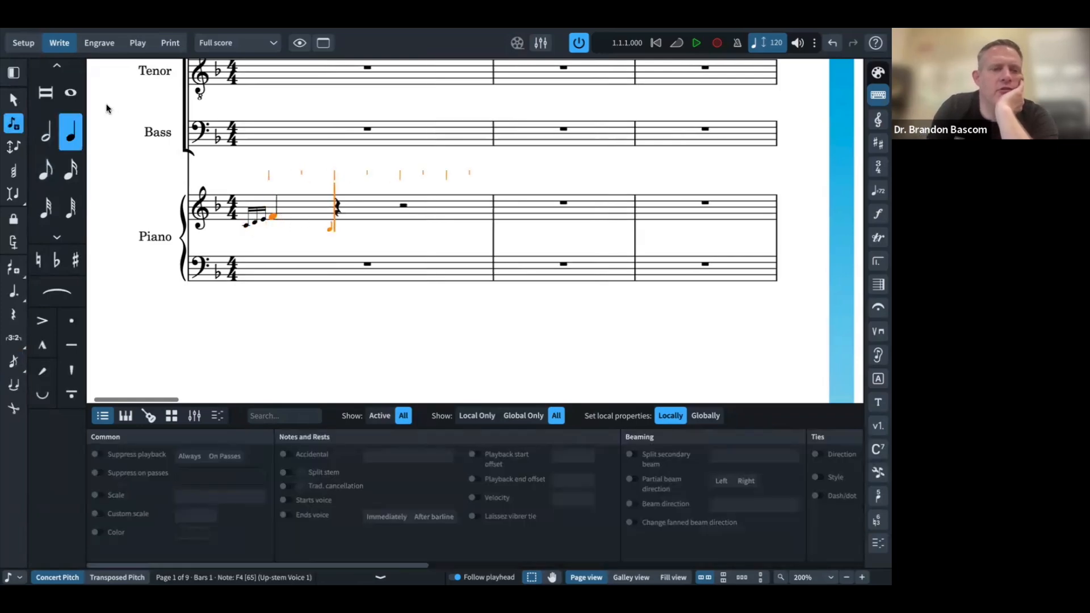
{"action": "key", "text": "ctrl+z"}
{"action": "left_click", "coordinate": [45, 169]}
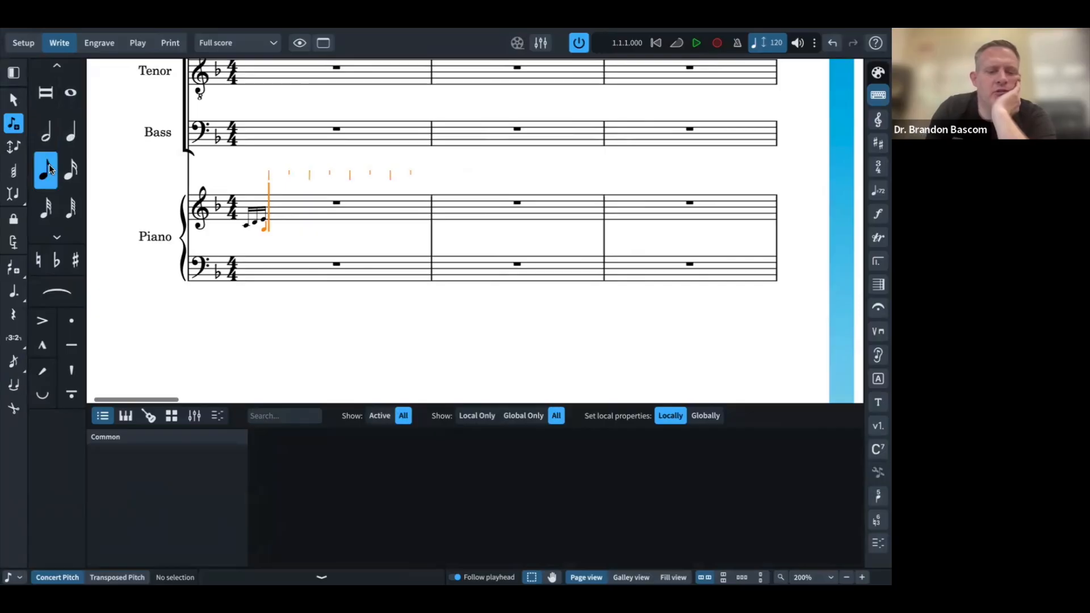
{"action": "key", "text": "f"}
Step: Add a G4–A4–C5 eighth-note chord and repeat it to fill bar 1
{"action": "key", "text": "q"}
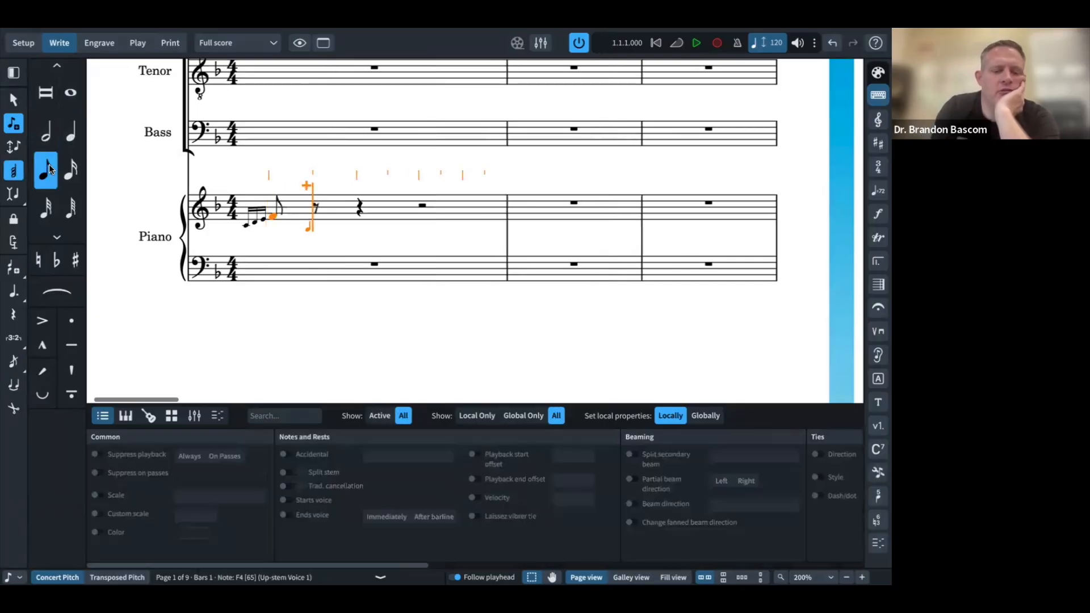
{"action": "key", "text": "a"}
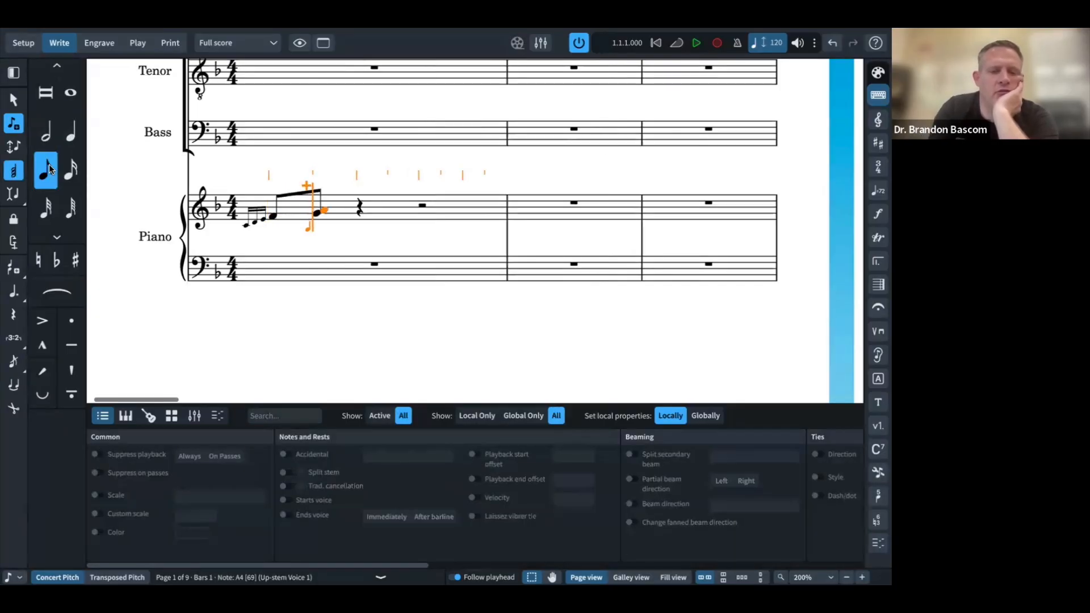
{"action": "key", "text": "c"}
{"action": "key", "text": "shift+alt+Down"}
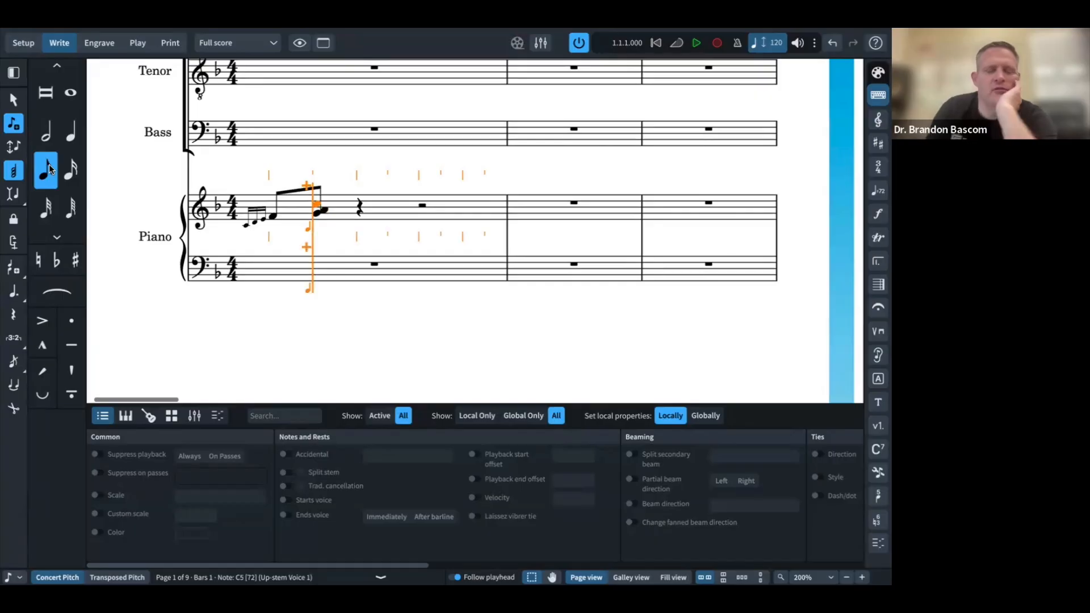
{"action": "key", "text": "Escape"}
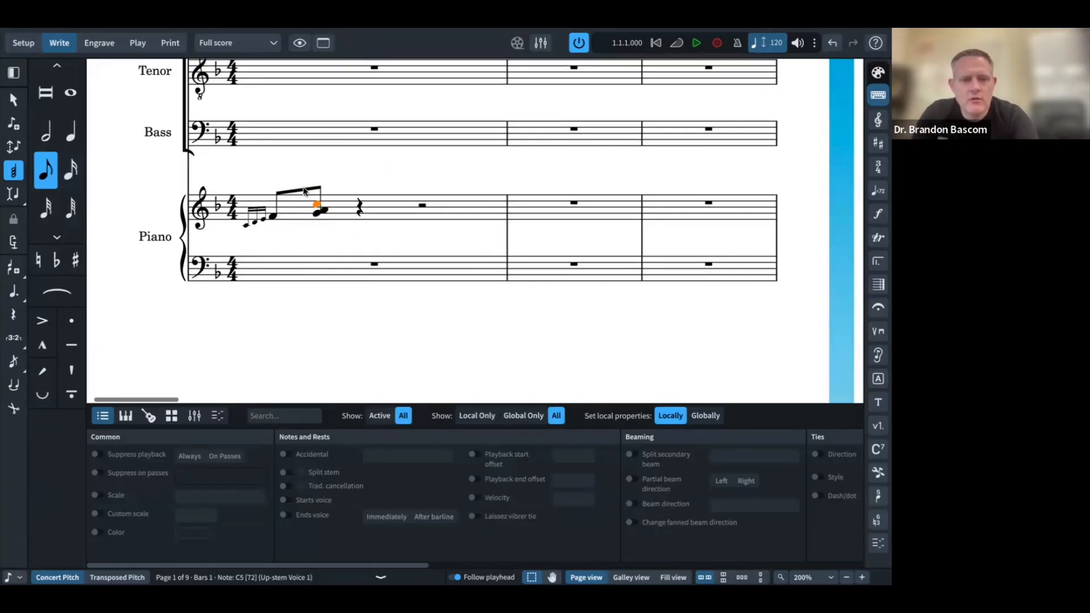
{"action": "left_click", "coordinate": [319, 195]}
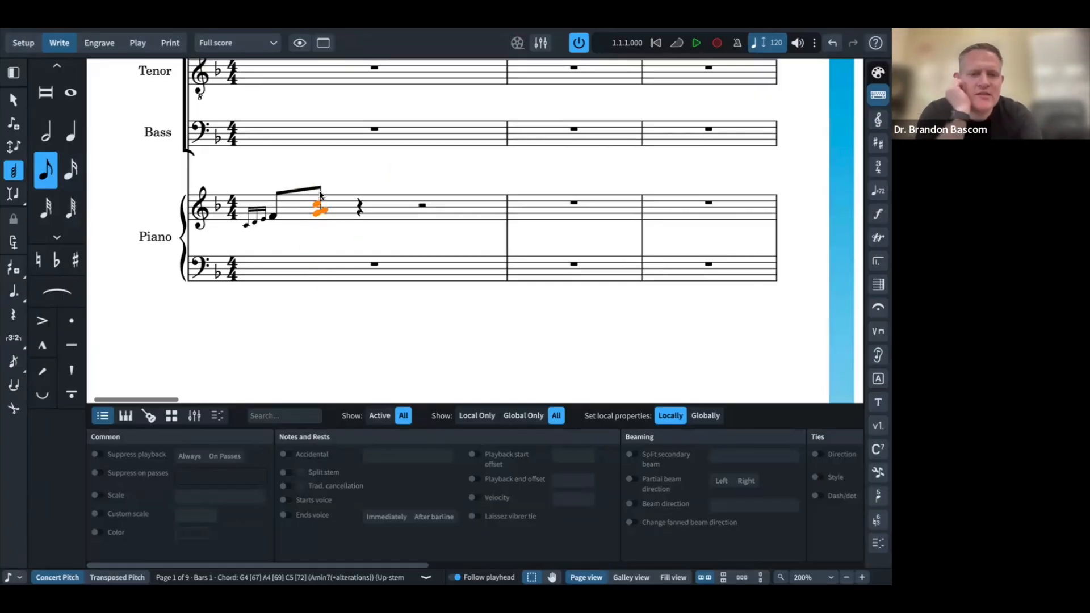
{"action": "key", "text": "r"}
{"action": "key", "text": "r"}
{"action": "key", "text": "r"}
{"action": "key", "text": "r"}
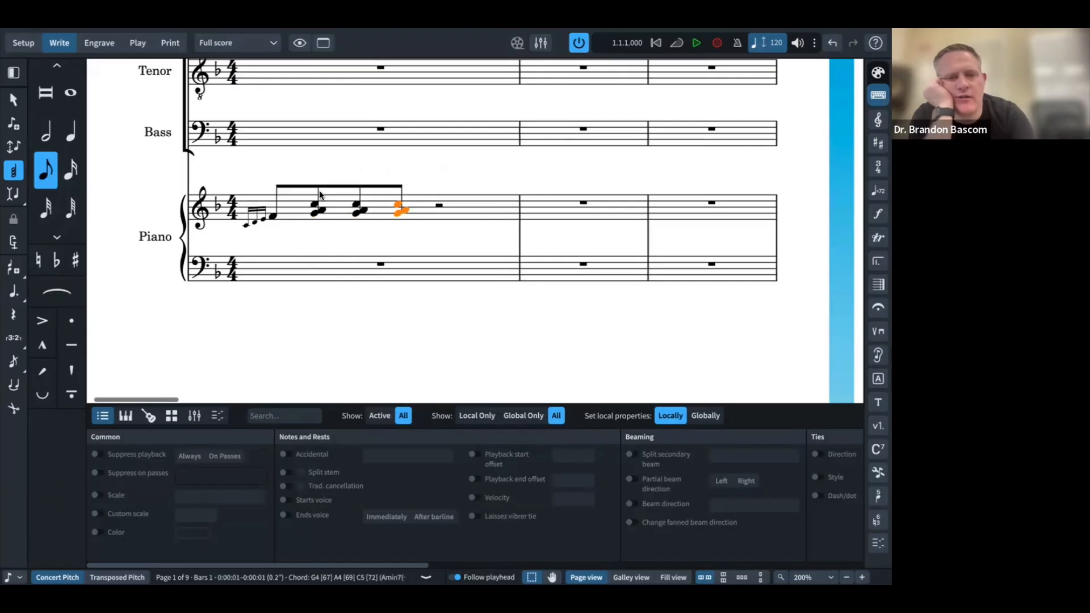
{"action": "key", "text": "r"}
{"action": "key", "text": "r"}
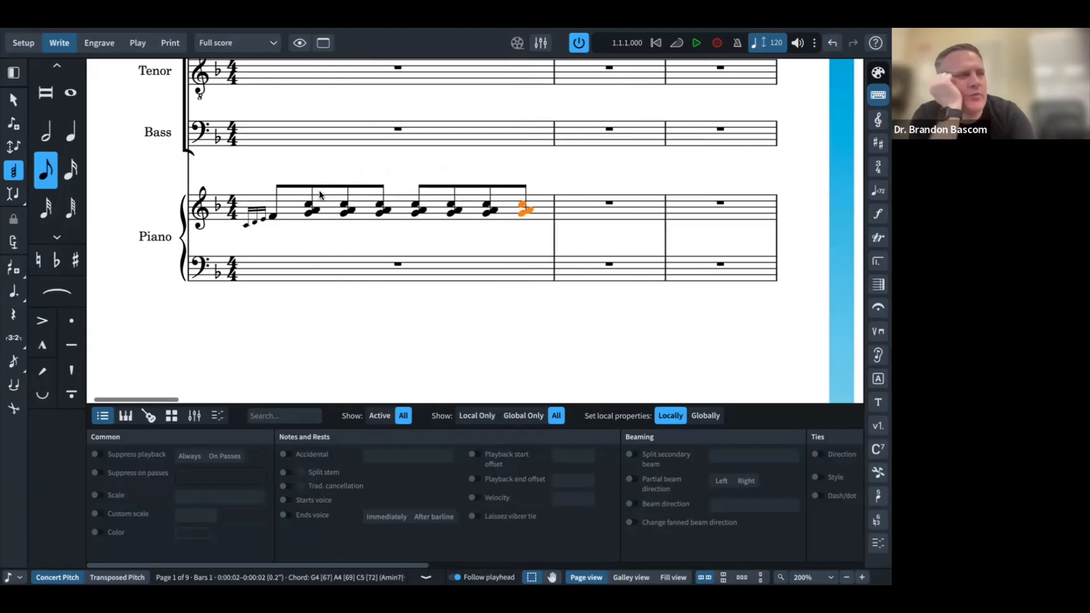
{"action": "key", "text": "super+Tab"}
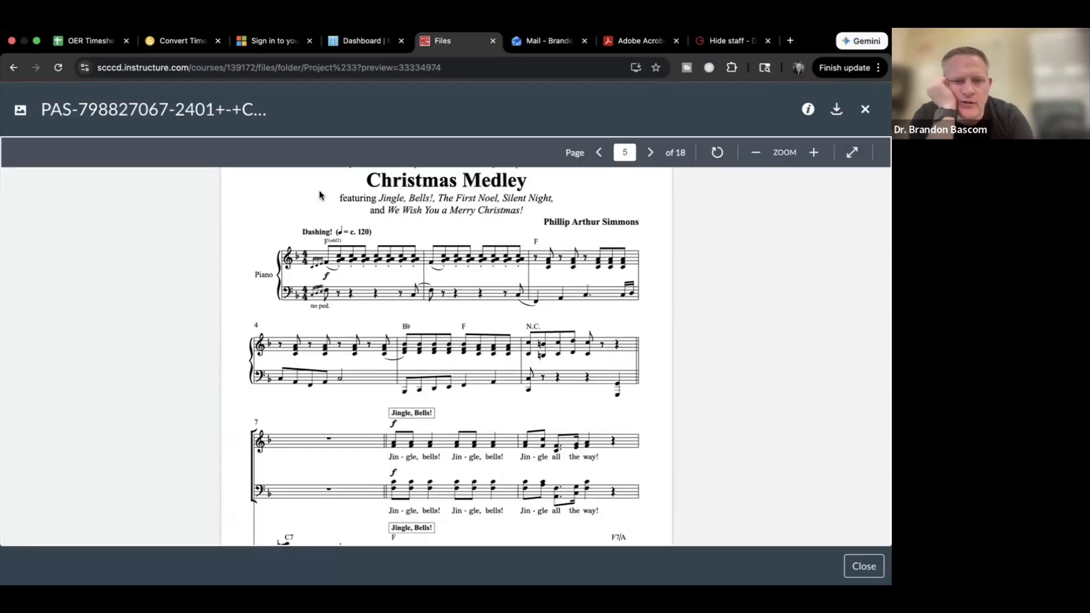
Step: Paste bar 1's F eighth and chords into piano bar 2, then begin input at bar 3
{"action": "key", "text": "super+Tab"}
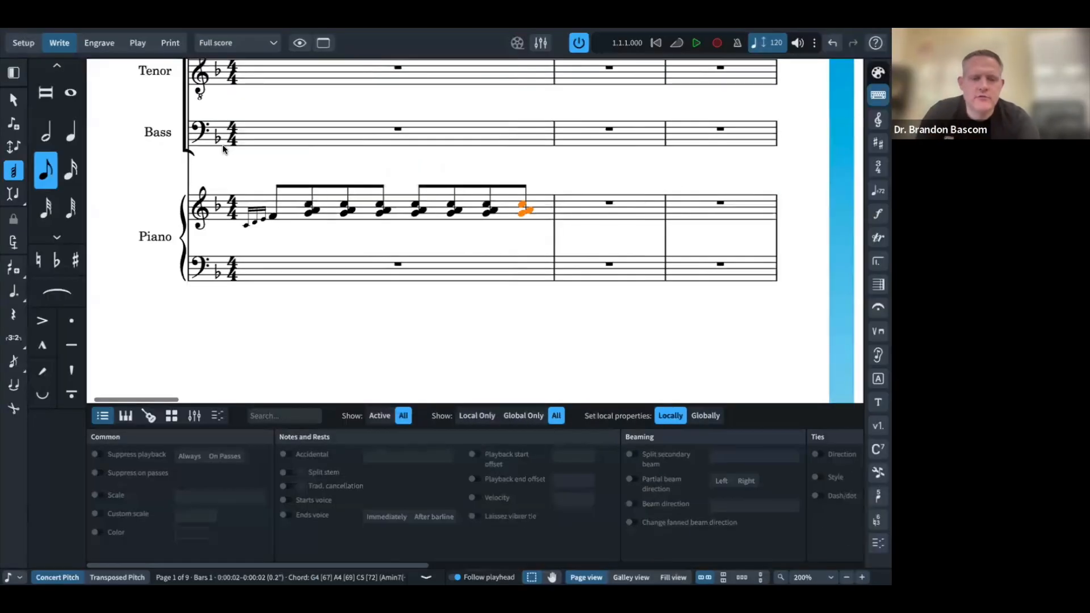
{"action": "left_click", "coordinate": [272, 216], "text": "shift"}
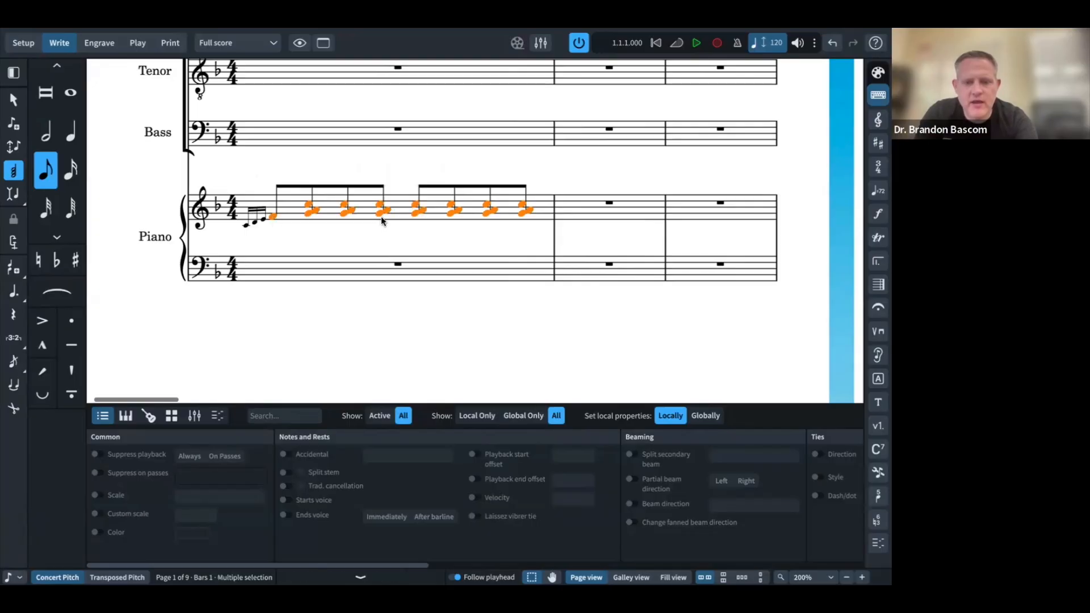
{"action": "left_click", "coordinate": [607, 203]}
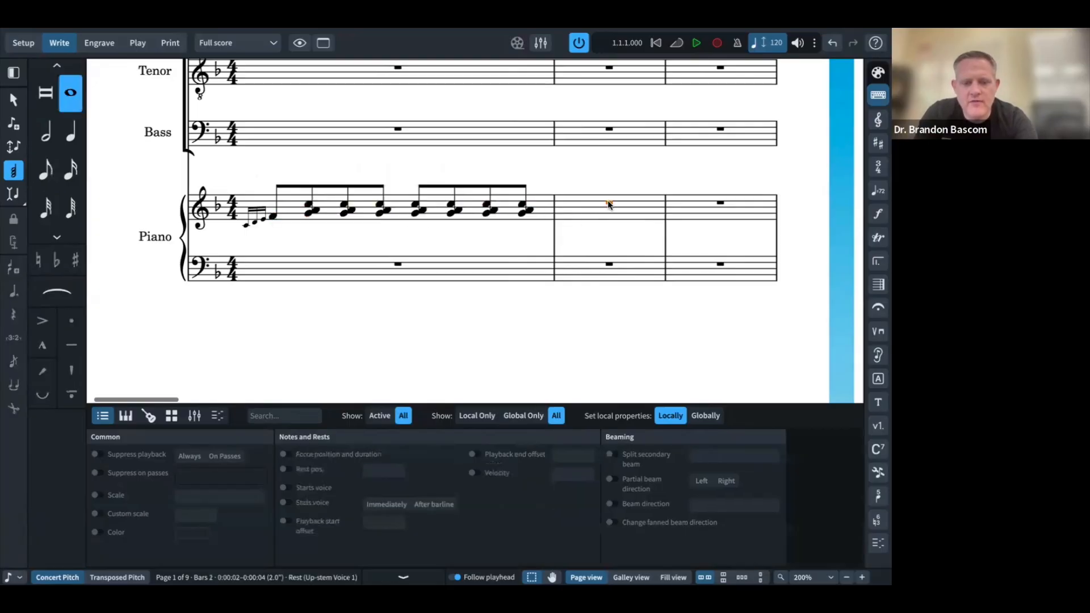
{"action": "key", "text": "super+v"}
{"action": "key", "text": "super+Tab"}
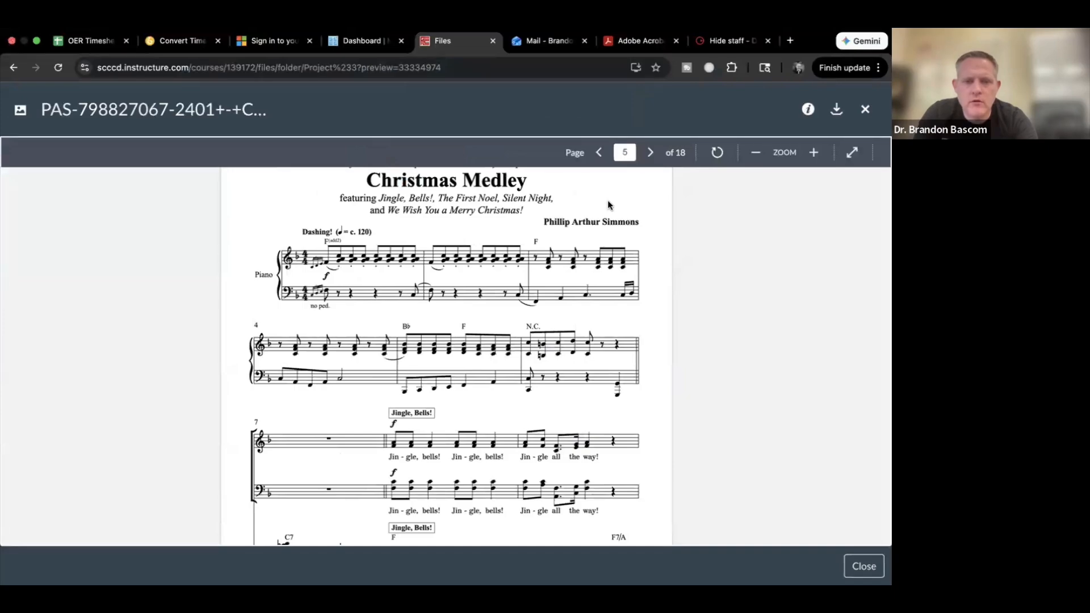
{"action": "key", "text": "super+Tab"}
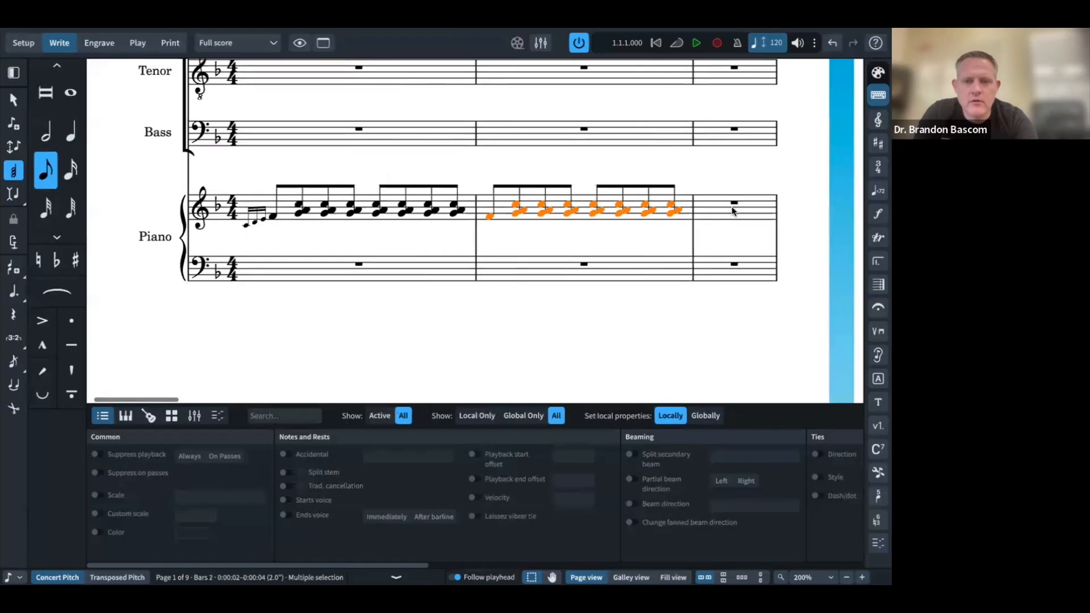
{"action": "double_click", "coordinate": [732, 206]}
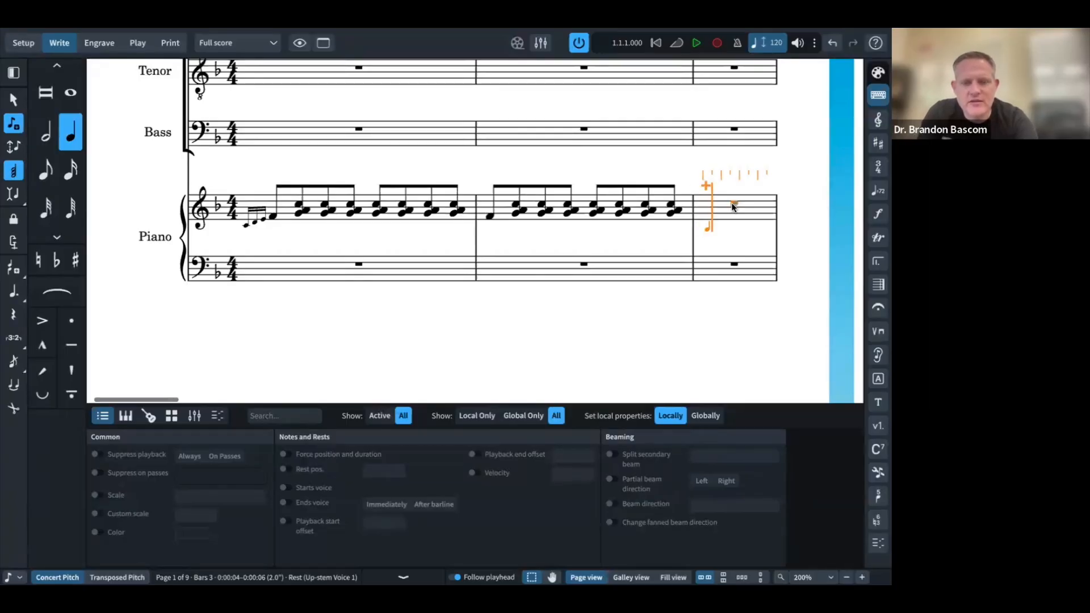
Step: Enter an eighth-note C5–F5–A5 chord in piano bar 3, replacing a mistakenly tied one
{"action": "key", "text": "c"}
{"action": "key", "text": "f"}
{"action": "key", "text": "a"}
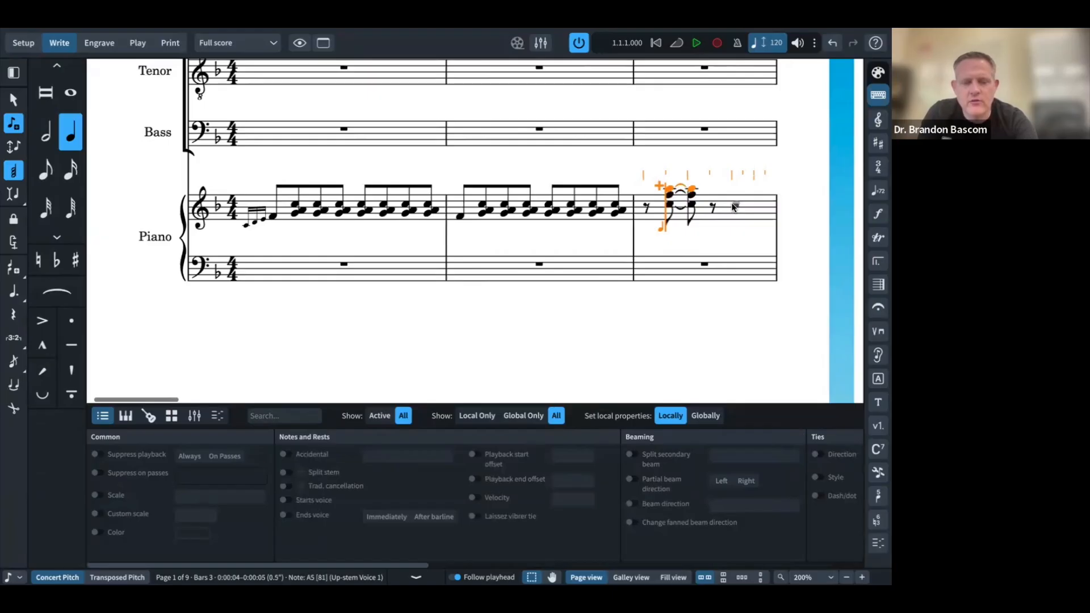
{"action": "key", "text": "ctrl+z"}
{"action": "key", "text": "ctrl+z"}
{"action": "key", "text": "ctrl+z"}
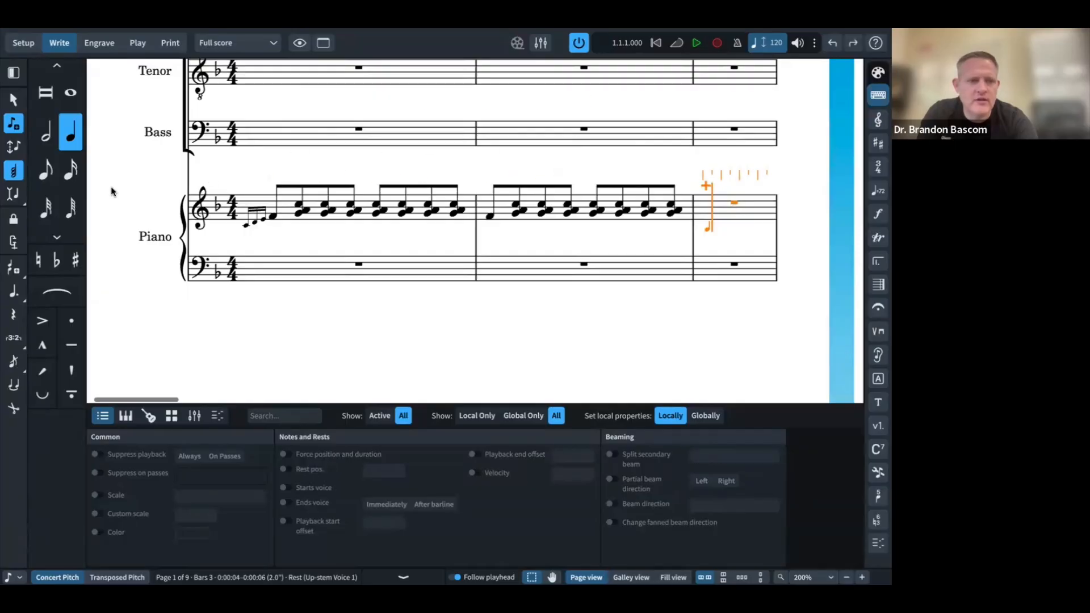
{"action": "left_click", "coordinate": [47, 174]}
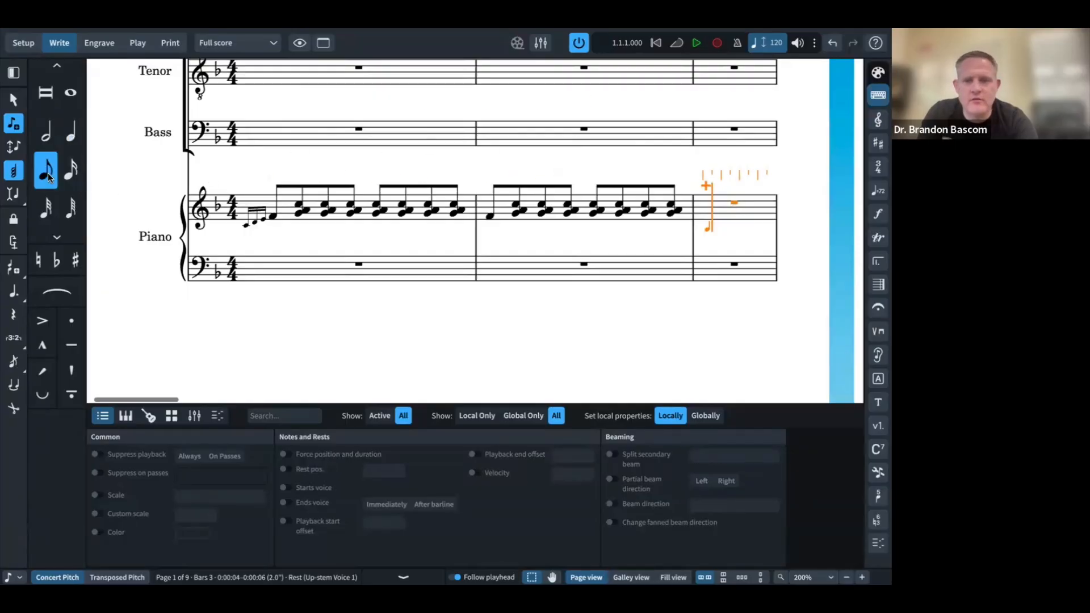
{"action": "key", "text": "c"}
{"action": "key", "text": "f"}
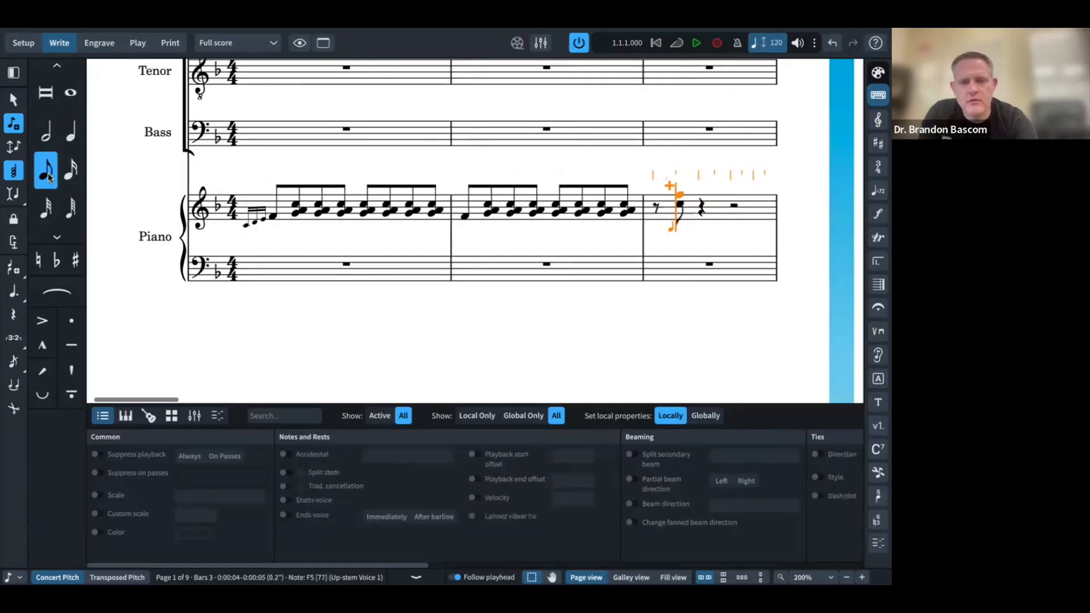
{"action": "key", "text": "shift+a"}
{"action": "key", "text": "Escape"}
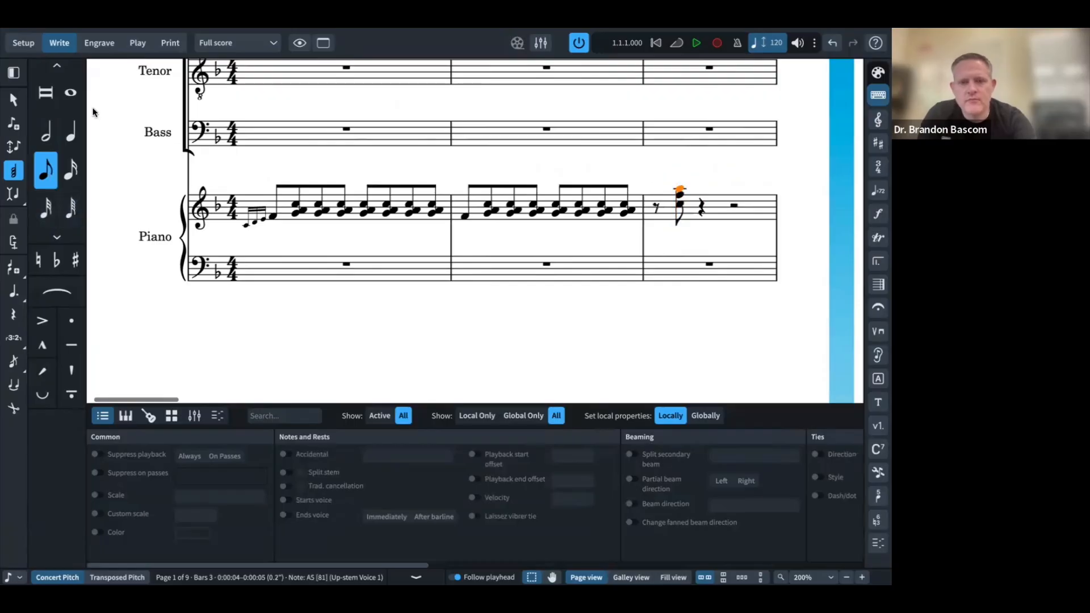
{"action": "left_click", "coordinate": [674, 219]}
{"action": "key", "text": "super+Tab"}
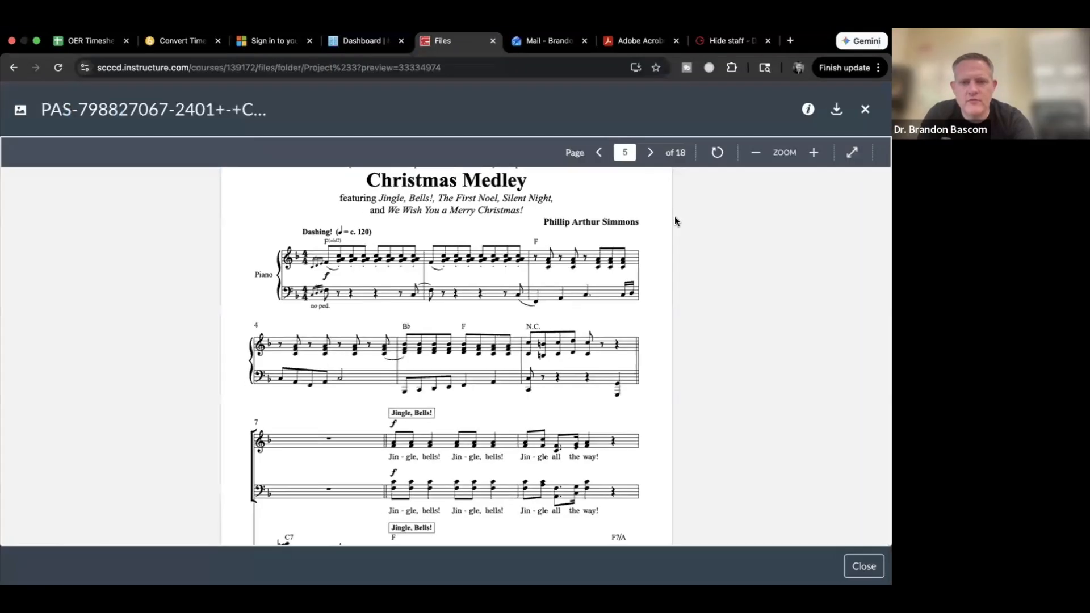
{"action": "key", "text": "super+Tab"}
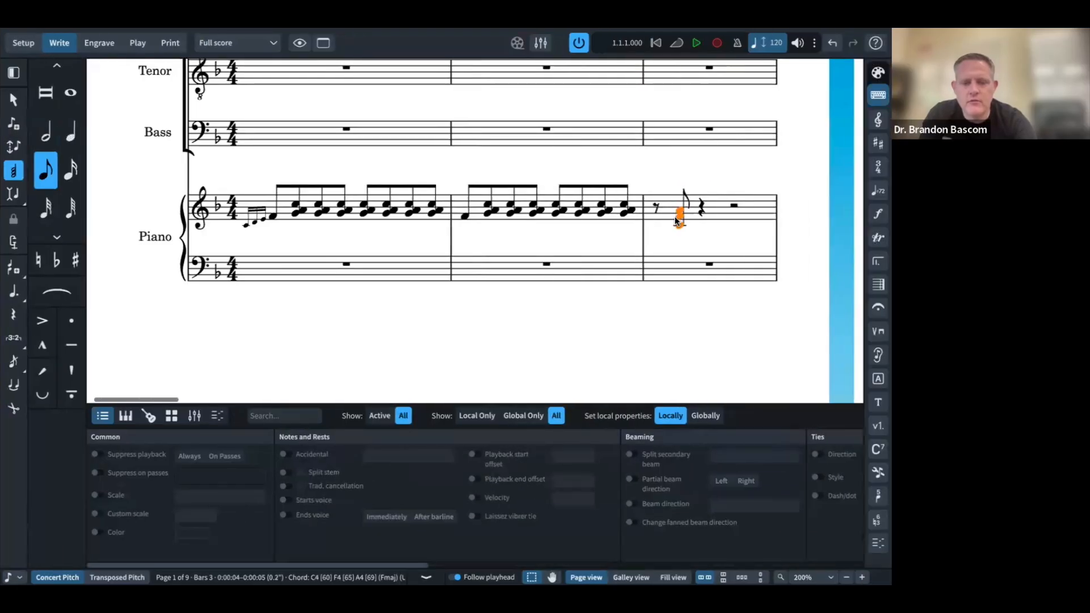
Step: Skip past the eighth rests and repeat the F-major chord to finish bar 3
{"action": "key", "text": "Right"}
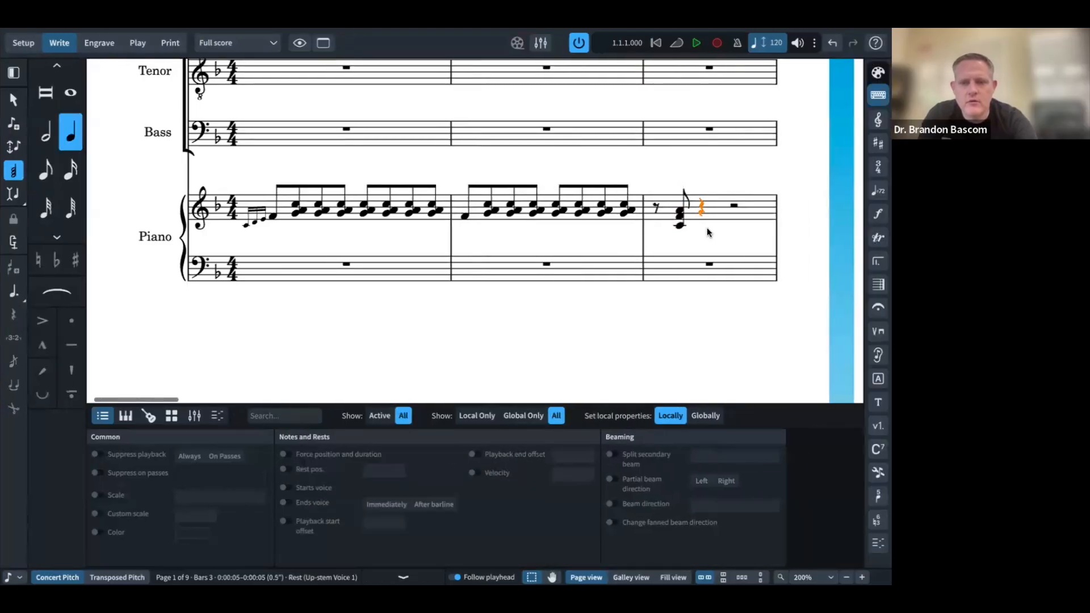
{"action": "double_click", "coordinate": [704, 216]}
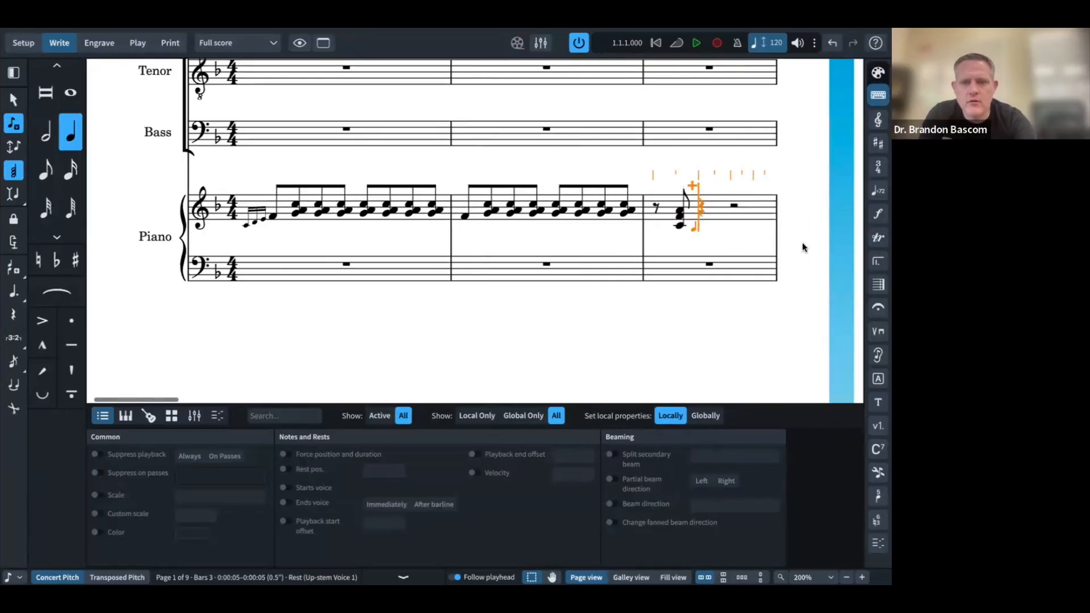
{"action": "key", "text": "space"}
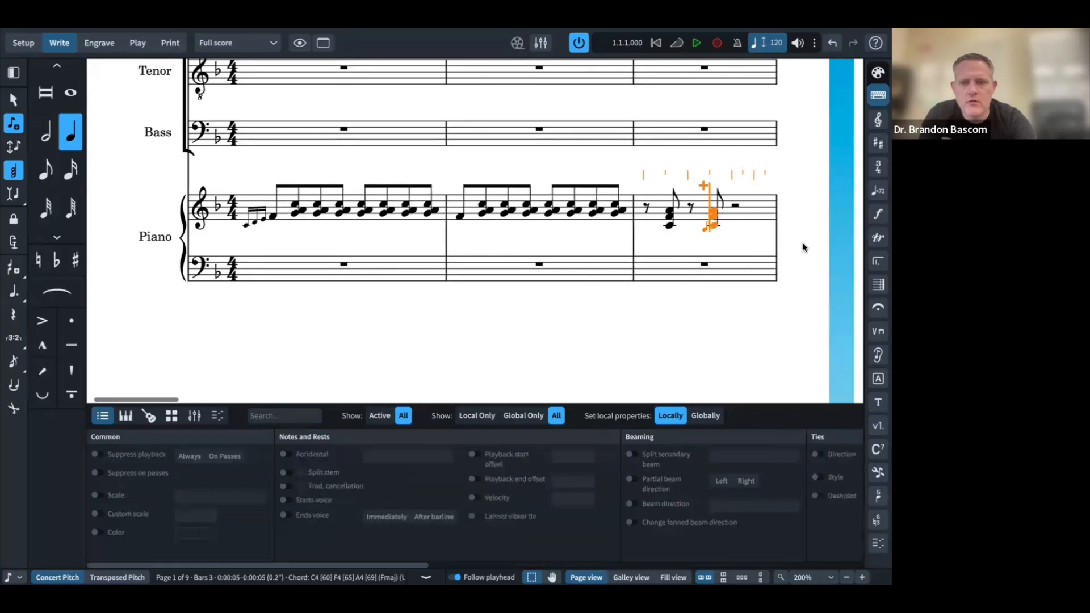
{"action": "key", "text": "super+Tab"}
{"action": "key", "text": "super+Tab"}
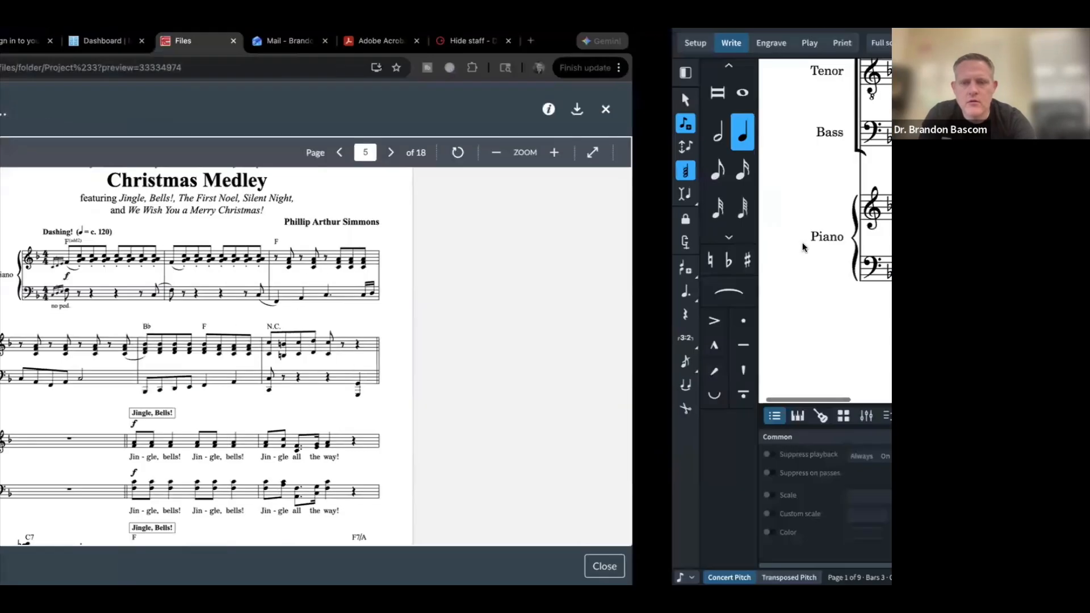
{"action": "key", "text": "space"}
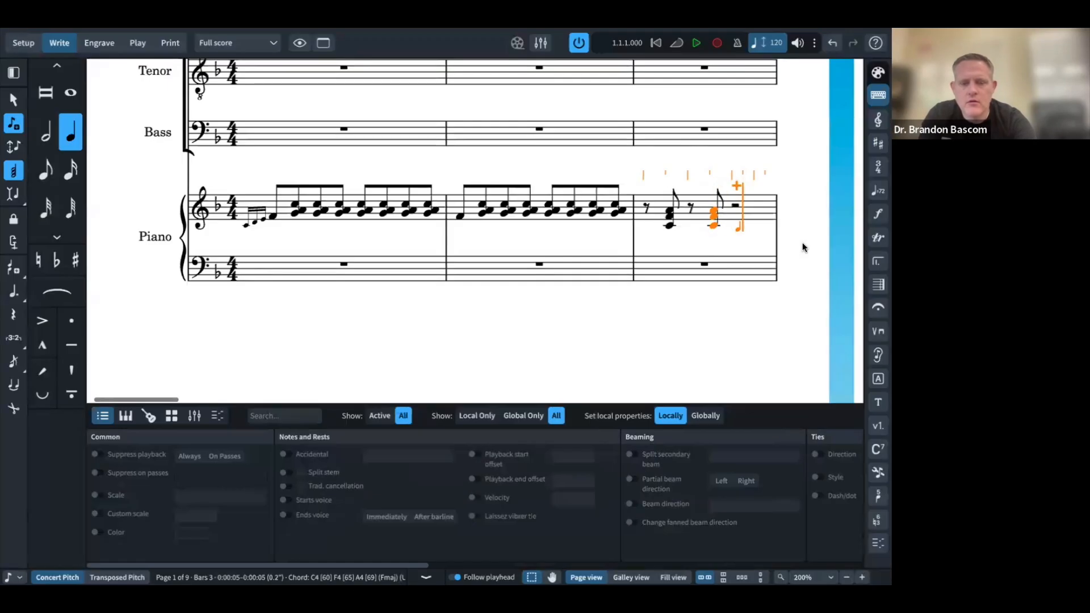
{"action": "key", "text": "r"}
{"action": "key", "text": "Right"}
{"action": "key", "text": "r"}
{"action": "key", "text": "Right"}
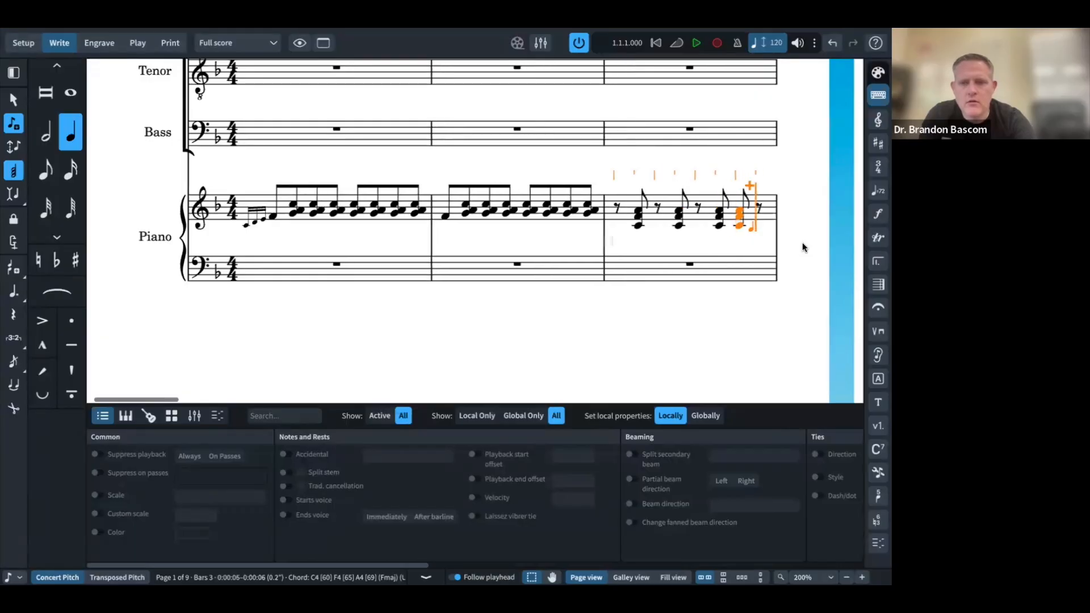
{"action": "key", "text": "r"}
{"action": "key", "text": "Escape"}
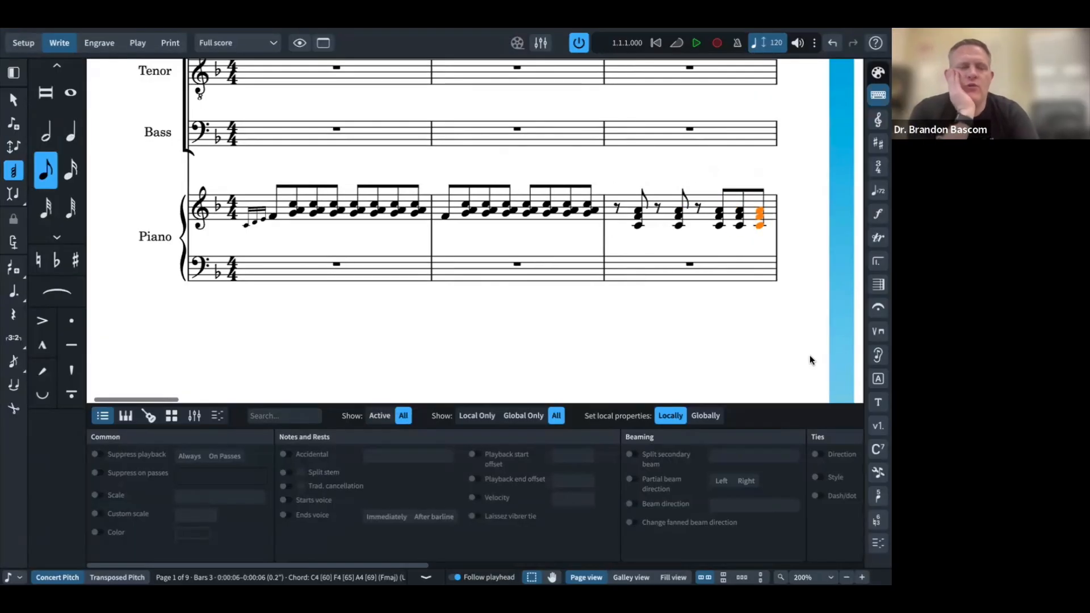
{"action": "key", "text": "ctrl+Left"}
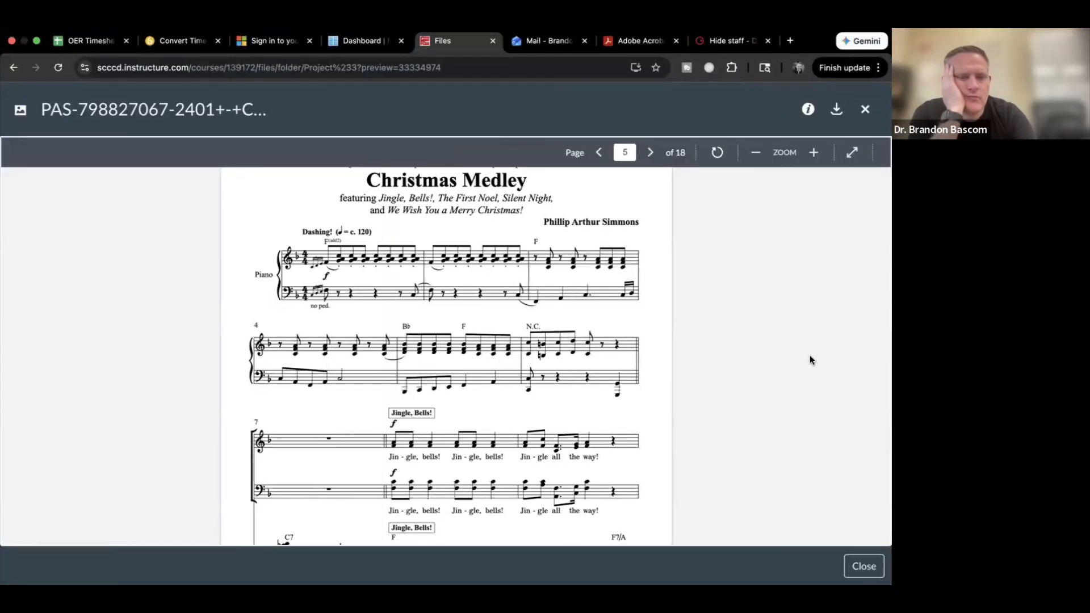
{"action": "key", "text": "ctrl+Right"}
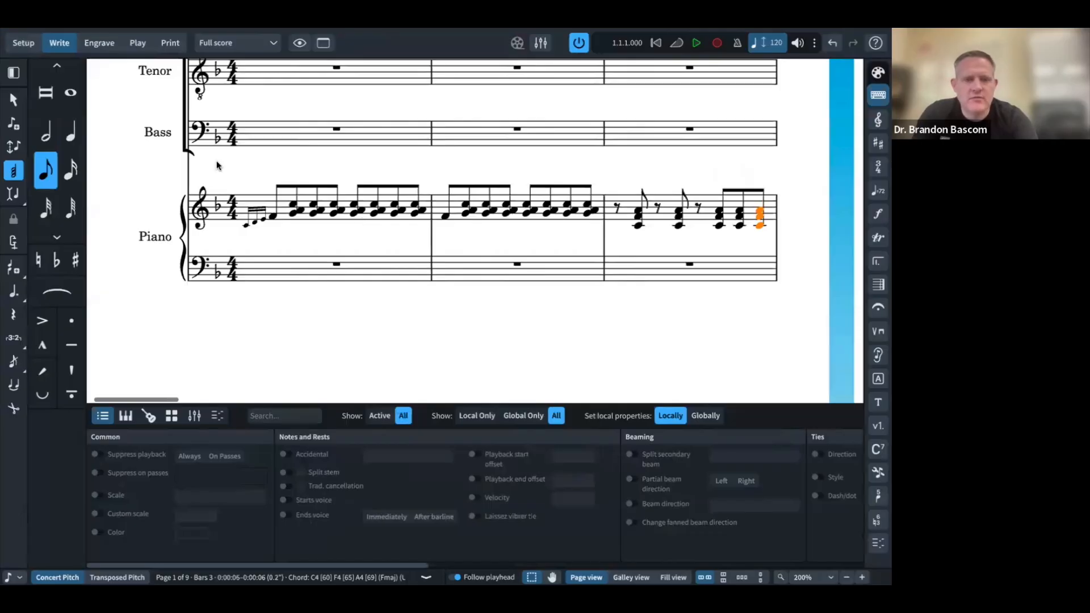
Step: Copy the bar 1 grace notes into the piano bass staff's bar 1
{"action": "left_click", "coordinate": [280, 223]}
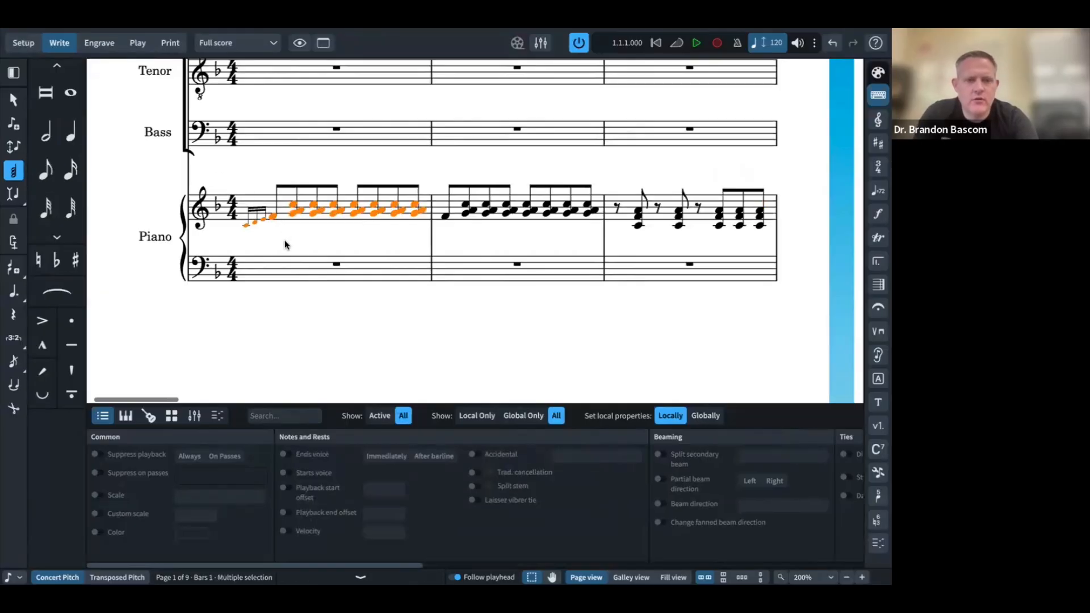
{"action": "left_click_drag", "start_coordinate": [286, 243], "coordinate": [237, 205]}
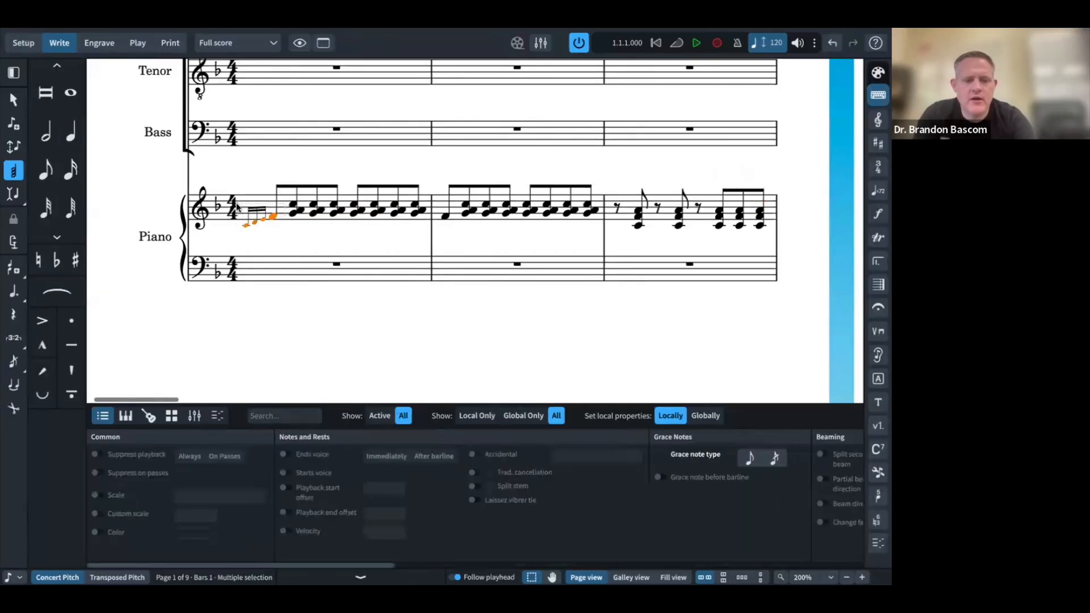
{"action": "left_click", "coordinate": [336, 265]}
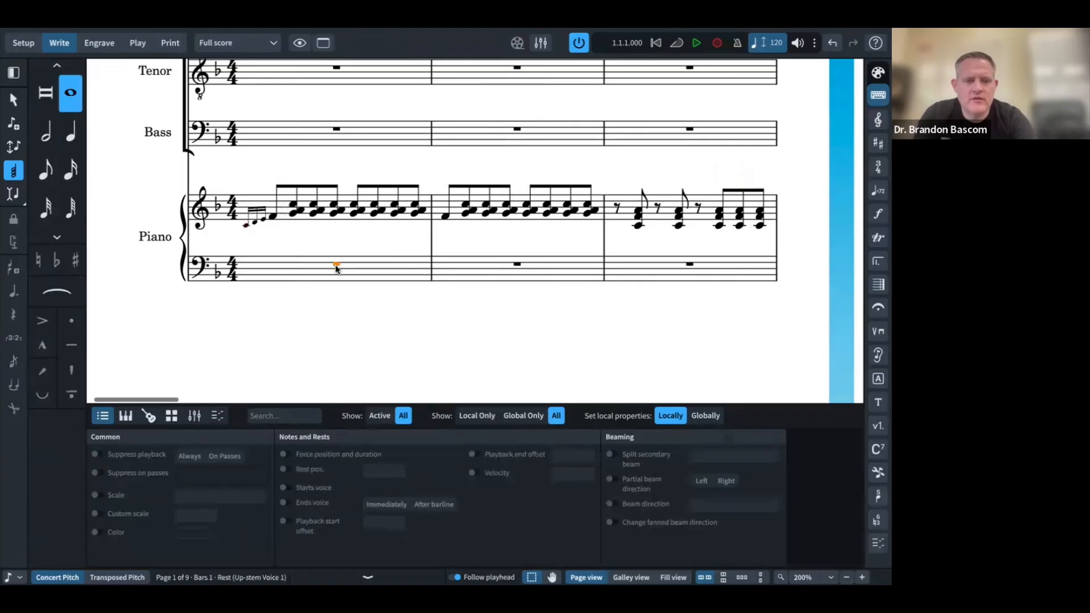
{"action": "key", "text": "ctrl+v"}
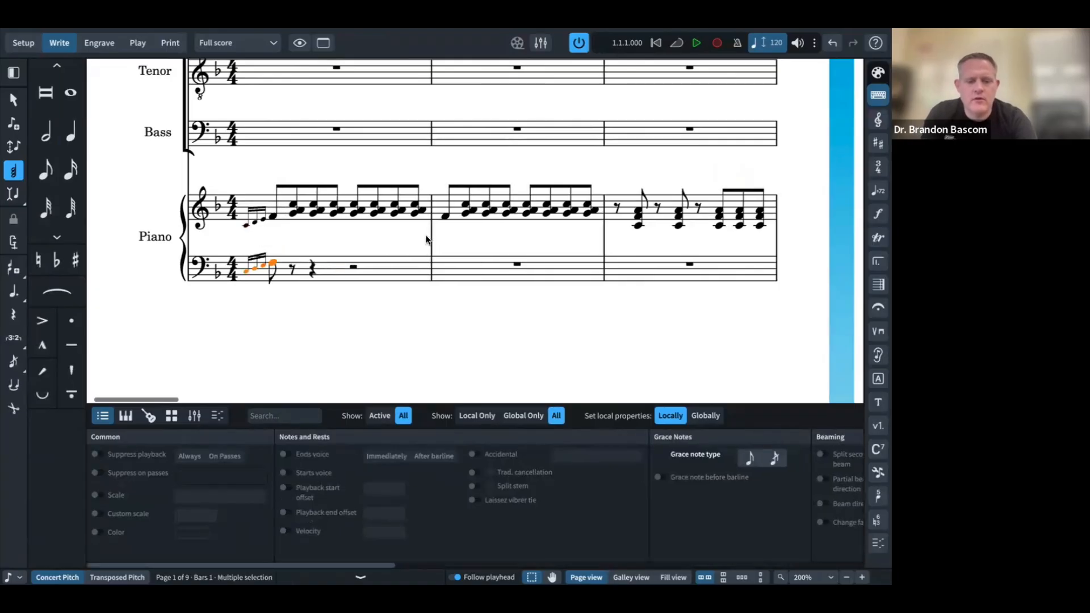
{"action": "key", "text": "super+Tab"}
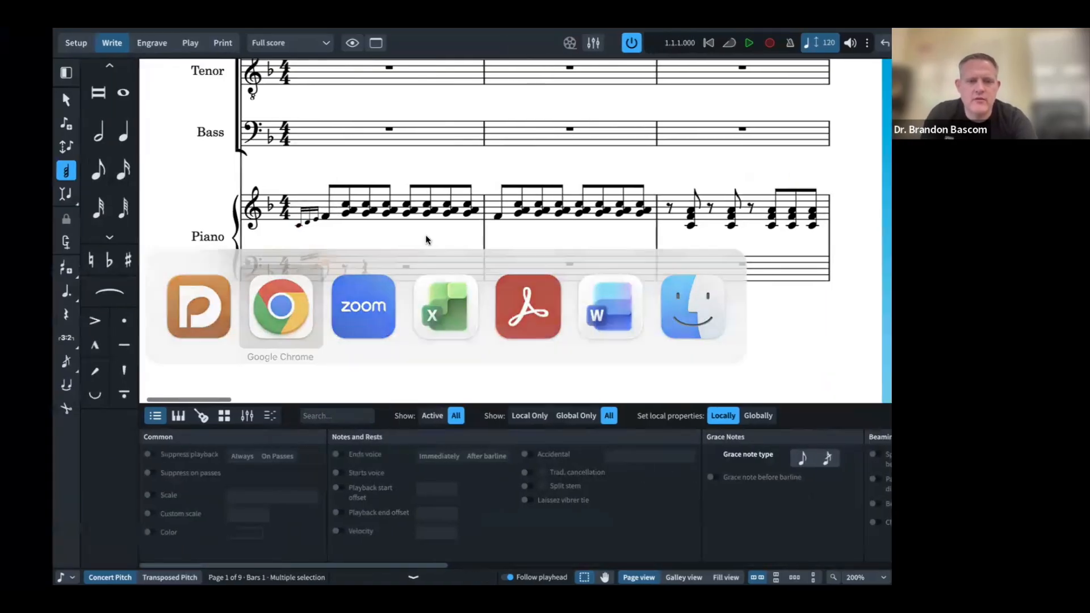
{"action": "key", "text": "super+Tab"}
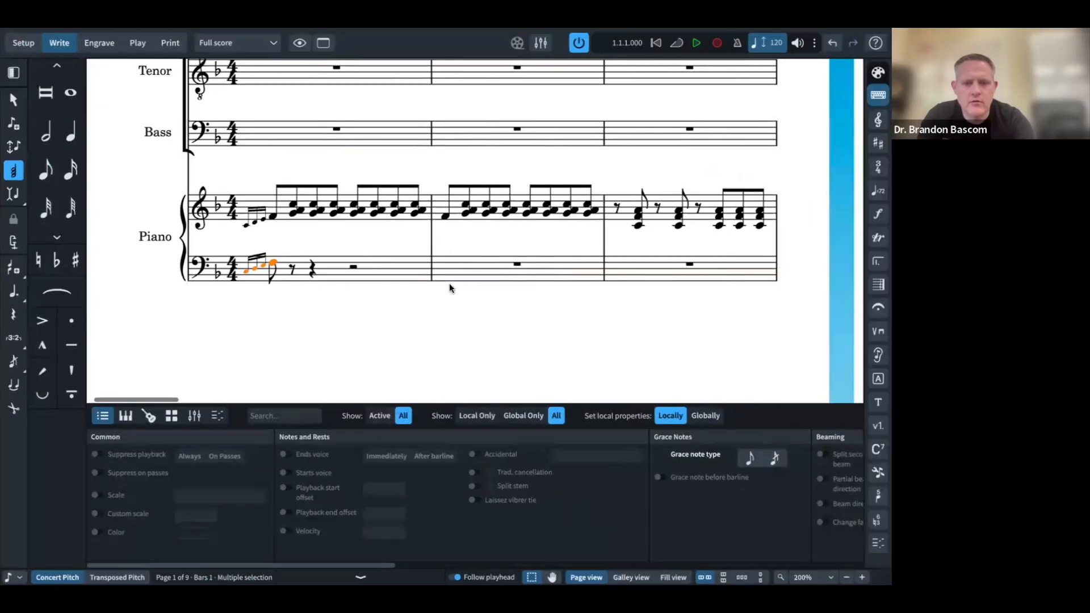
Step: Enter eighth-note C3s in the bass staff, ending bar 2 with a C3 eighth
{"action": "double_click", "coordinate": [408, 276]}
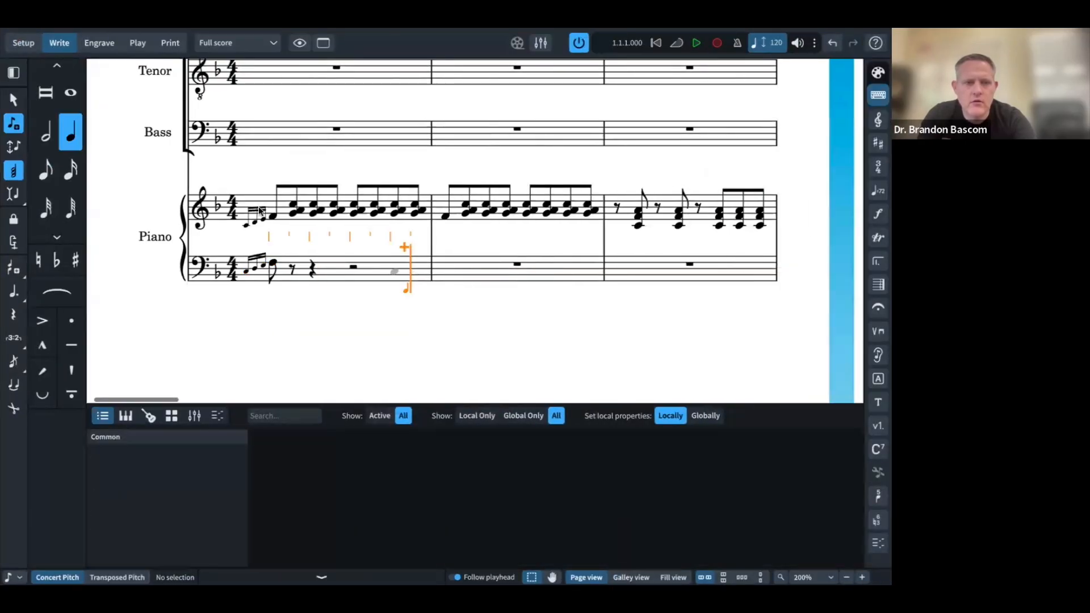
{"action": "left_click", "coordinate": [49, 171]}
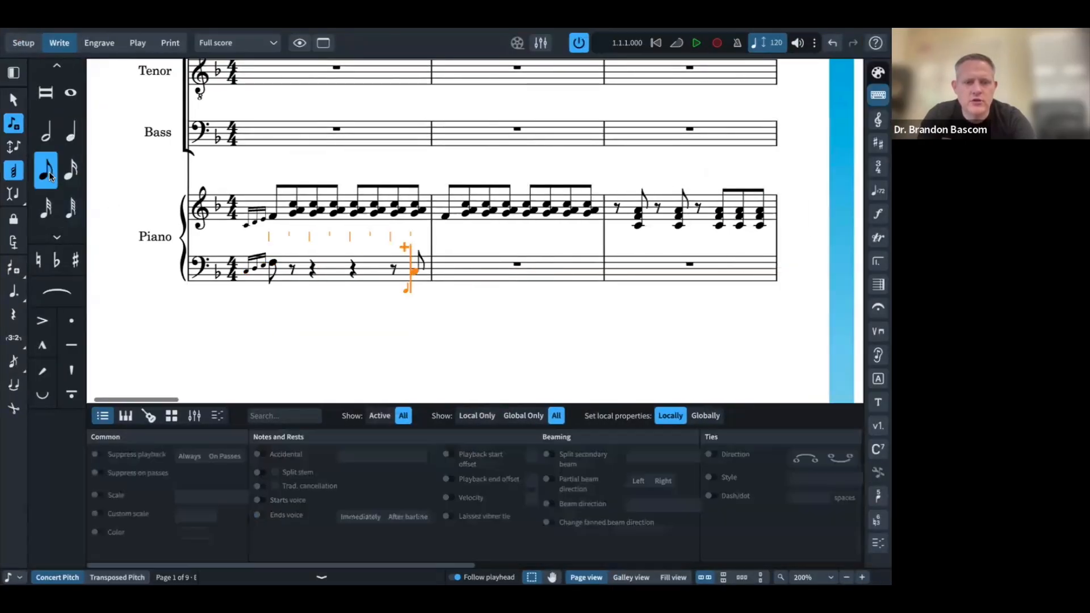
{"action": "key", "text": "super+Tab"}
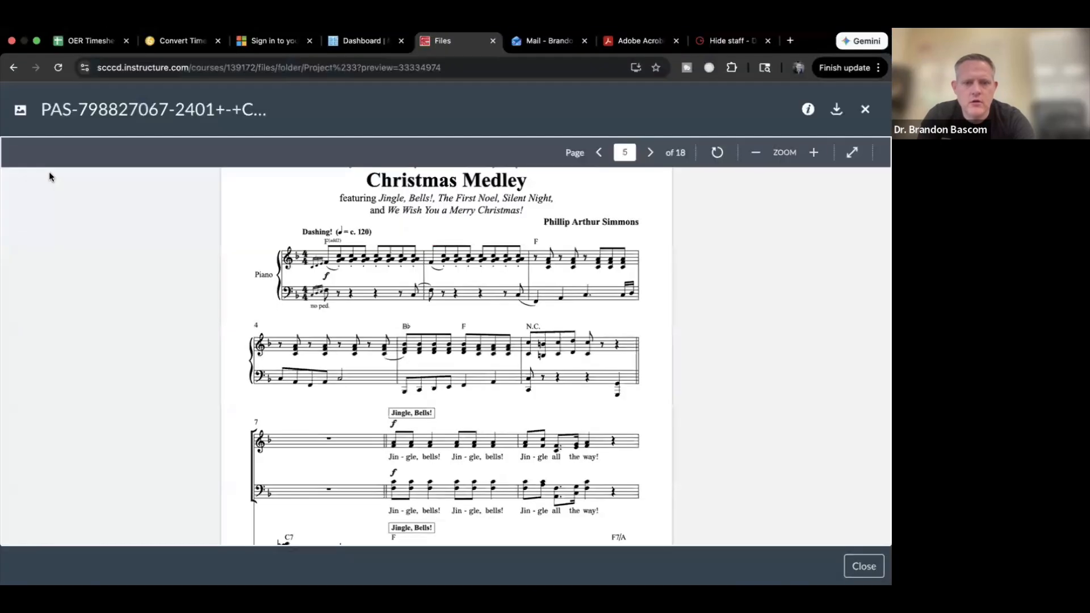
{"action": "key", "text": "super+Tab"}
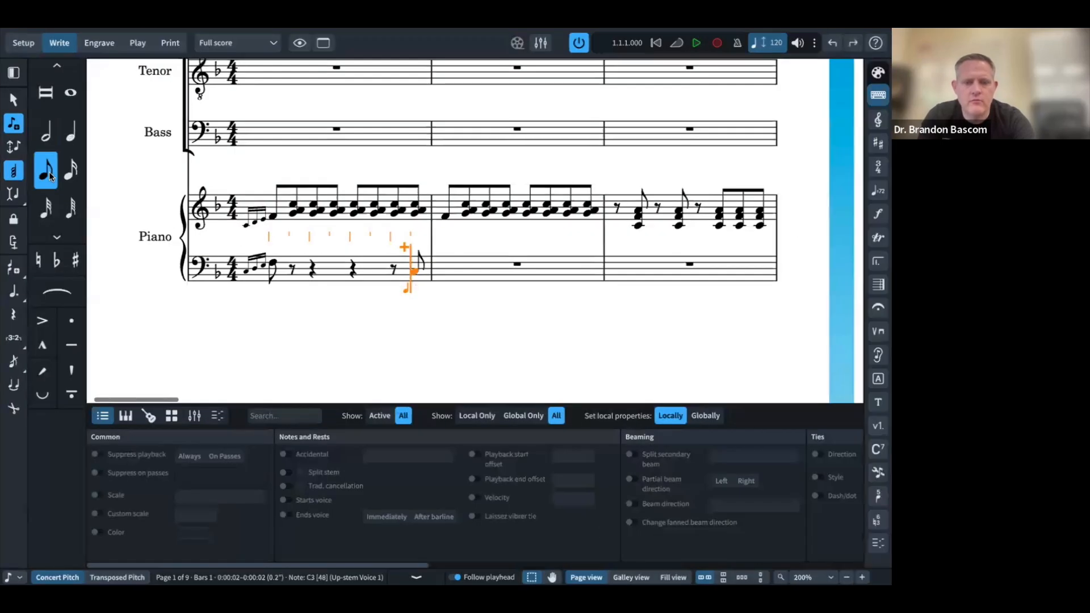
{"action": "key", "text": "c"}
{"action": "key", "text": "super+Tab"}
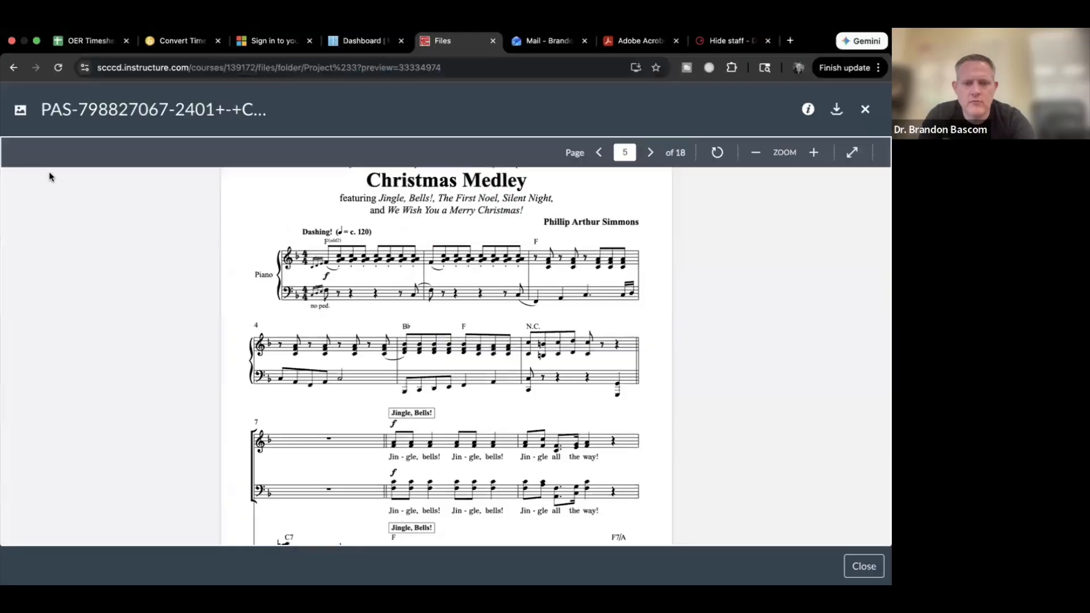
{"action": "key", "text": "super+Tab"}
{"action": "key", "text": "space"}
{"action": "key", "text": "space"}
{"action": "key", "text": "space"}
{"action": "key", "text": "space"}
{"action": "key", "text": "space"}
{"action": "key", "text": "space"}
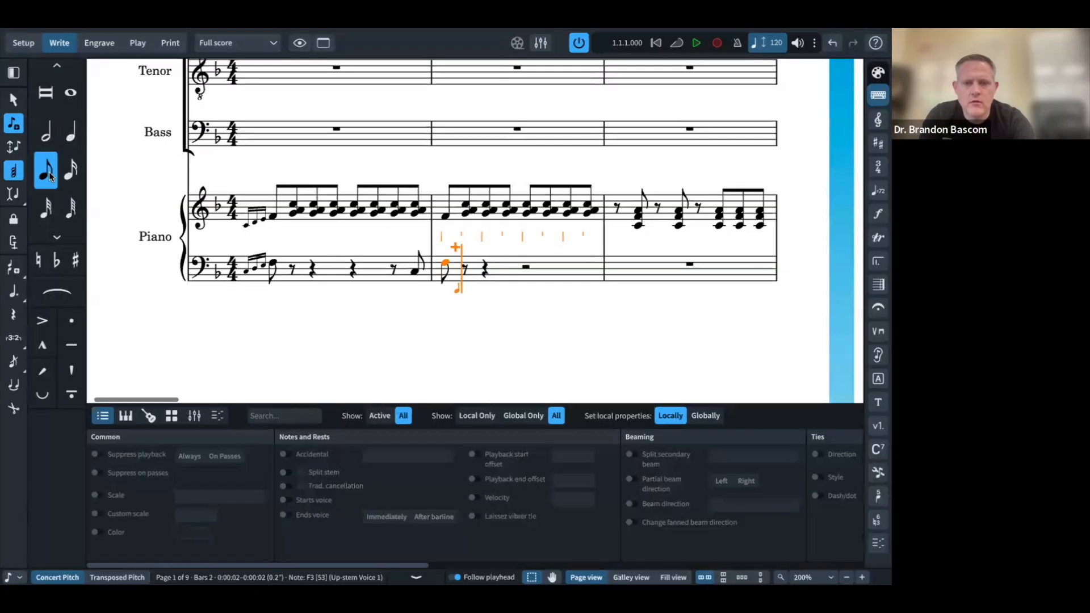
{"action": "key", "text": "space"}
{"action": "key", "text": "c"}
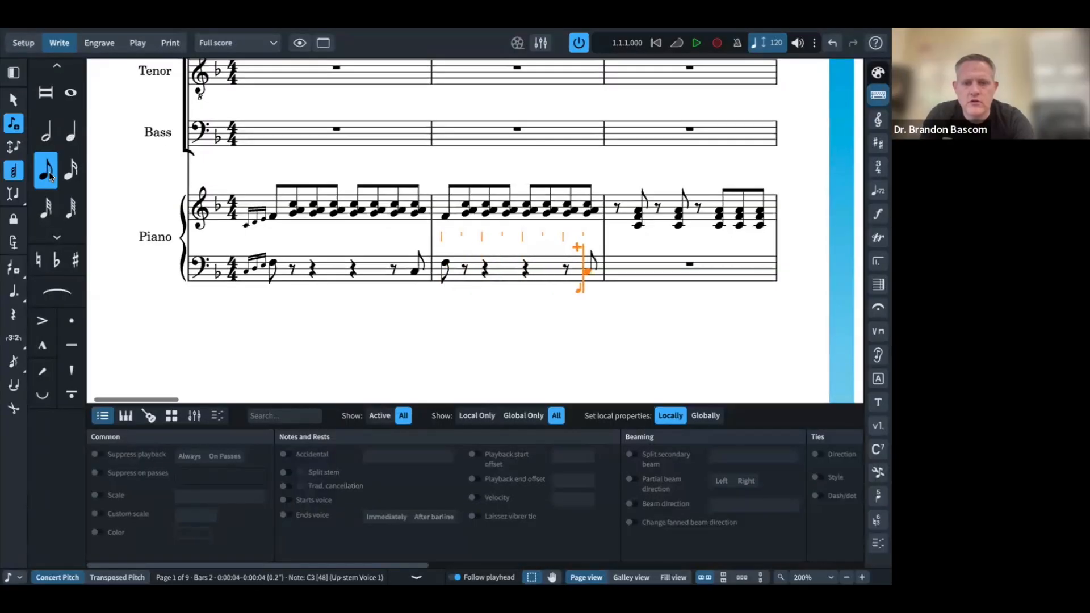
{"action": "key", "text": "Down"}
{"action": "key", "text": "Up"}
Step: Begin bass bar 3 with an F2 eighth, checking it against the reference PDF
{"action": "key", "text": "Right"}
{"action": "key", "text": "Right"}
{"action": "key", "text": "Right"}
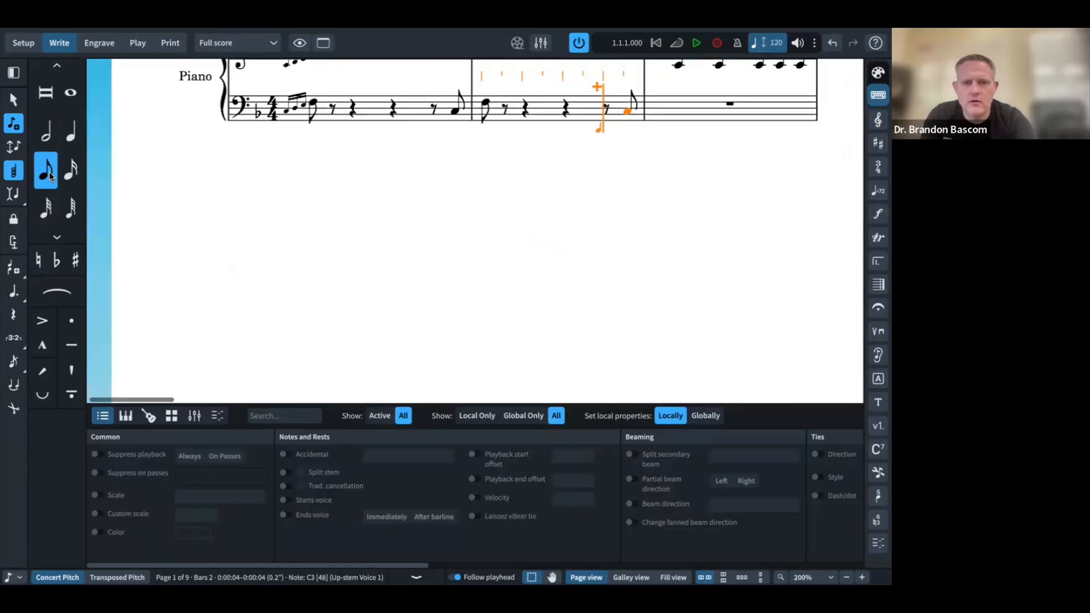
{"action": "key", "text": "f"}
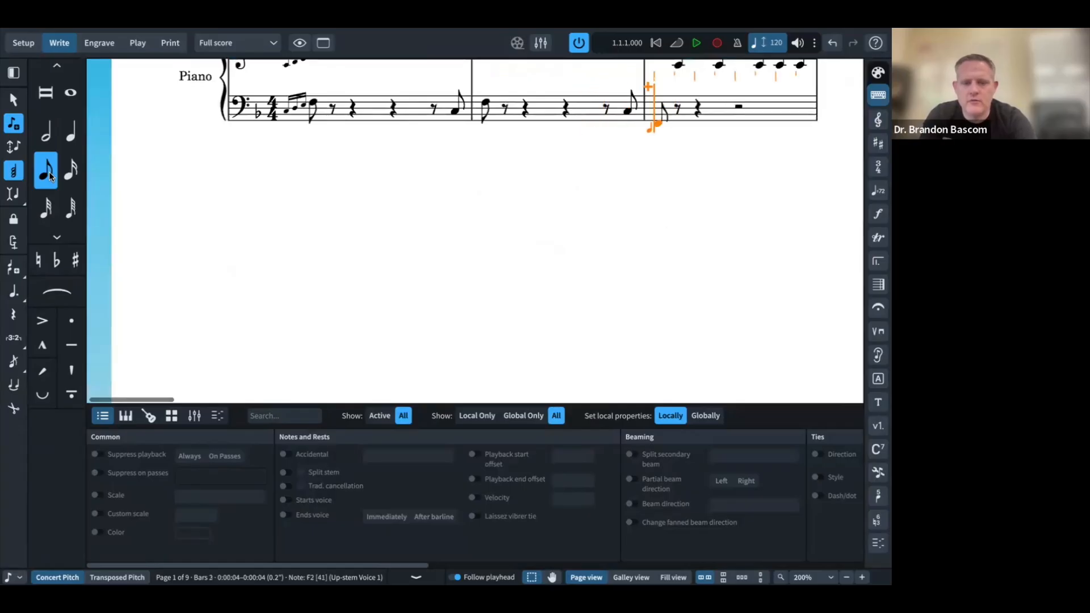
{"action": "key", "text": "super+Tab"}
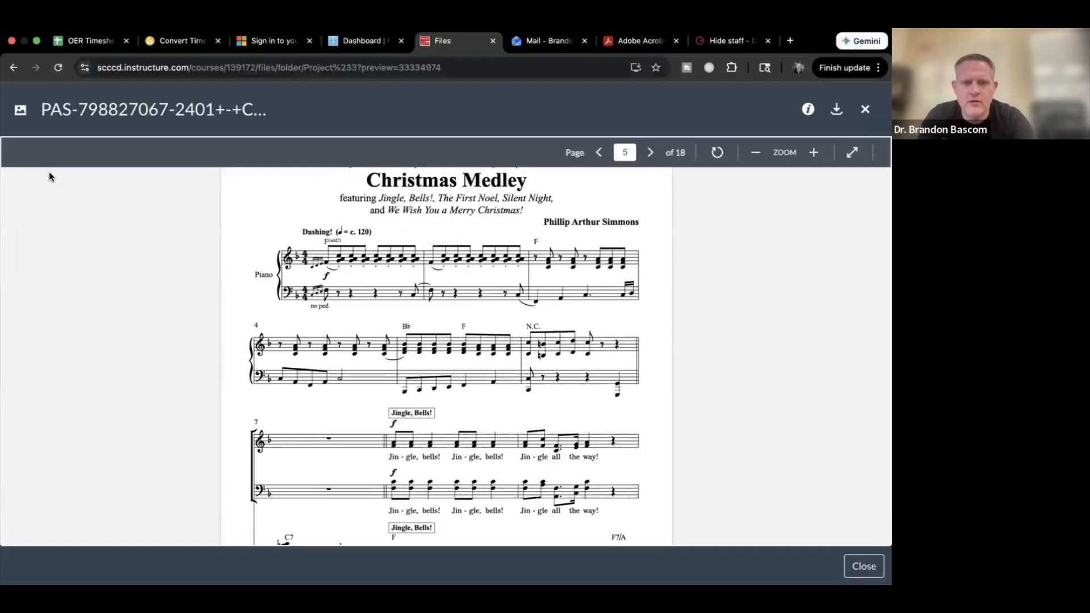
{"action": "key", "text": "super+Tab"}
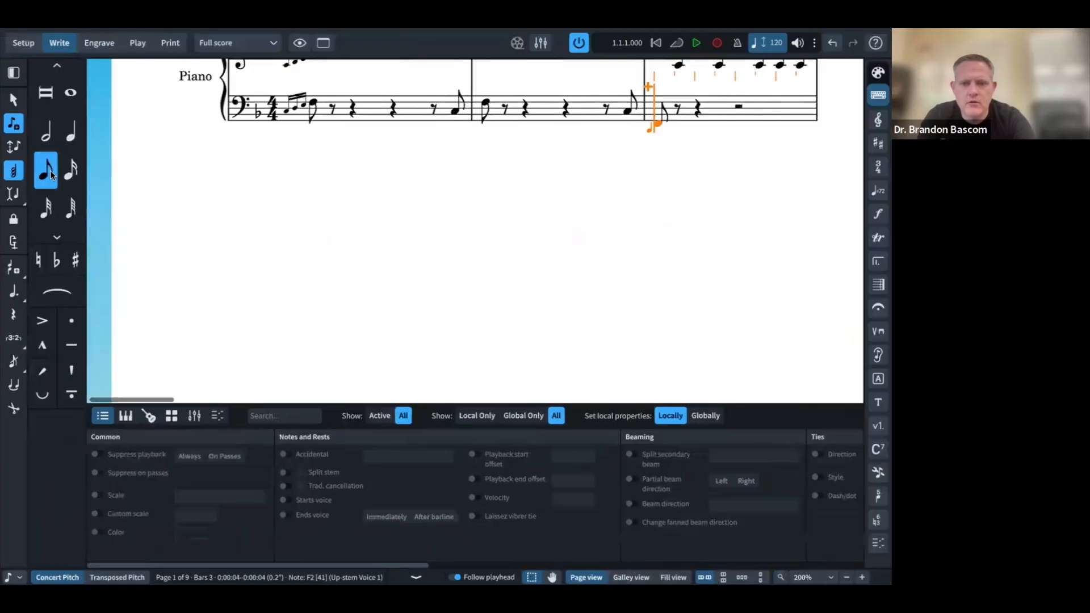
{"action": "key", "text": "super+Tab"}
{"action": "key", "text": "super+Tab"}
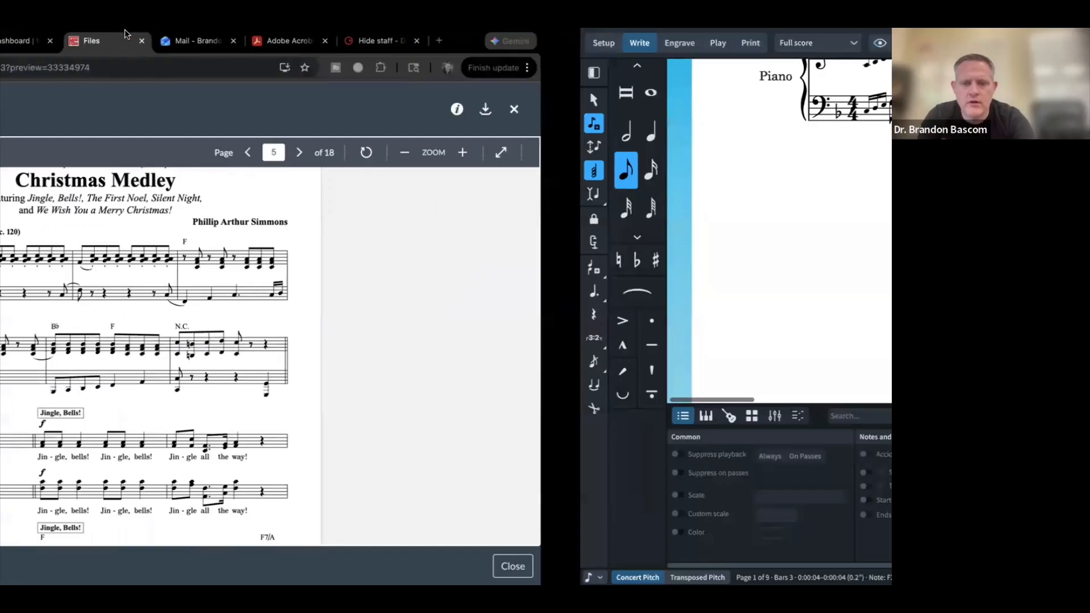
{"action": "scroll", "coordinate": [421, 147], "scroll_direction": "right", "scroll_amount": 5}
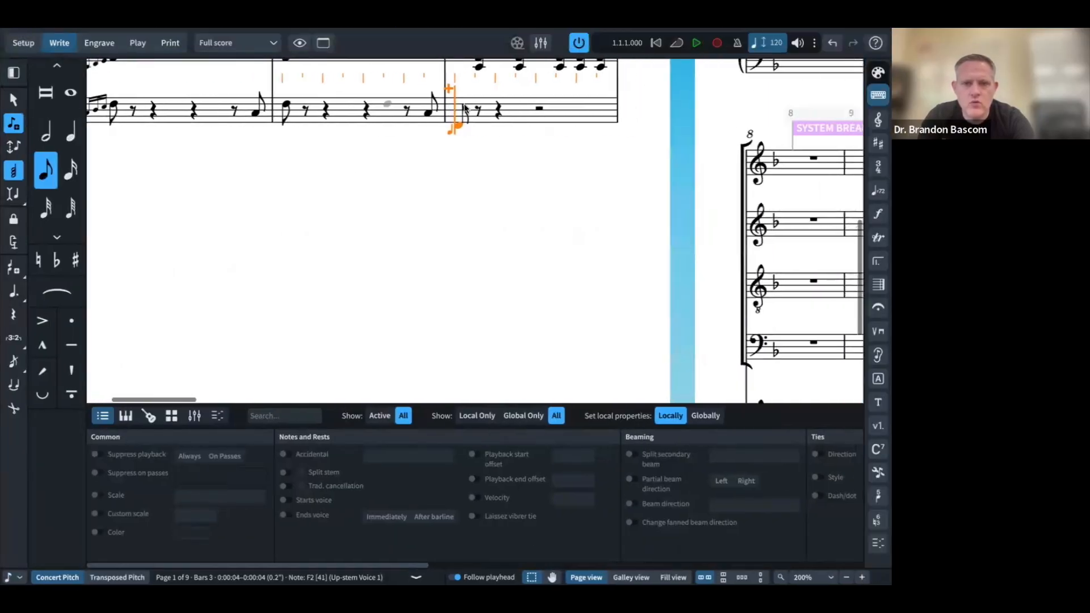
{"action": "scroll", "coordinate": [420, 147], "scroll_direction": "up", "scroll_amount": 2}
{"action": "scroll", "coordinate": [420, 146], "scroll_direction": "left", "scroll_amount": 1}
Step: Undo the lengthened F and delete the stray F eighths around the bar 2–3 boundary
{"action": "left_click", "coordinate": [70, 131]}
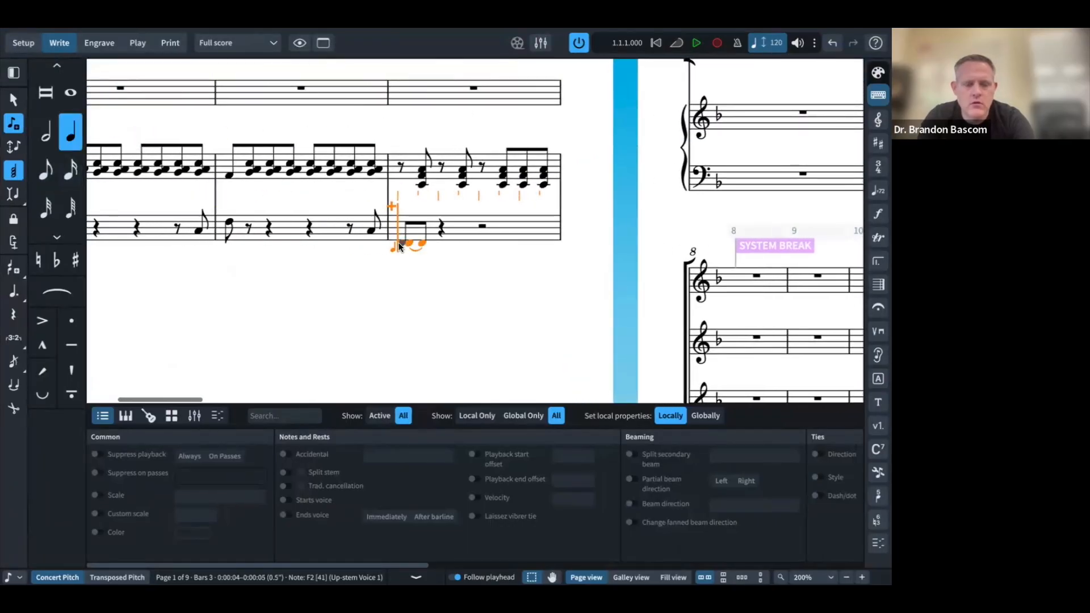
{"action": "key", "text": "super+z"}
{"action": "key", "text": "BackSpace"}
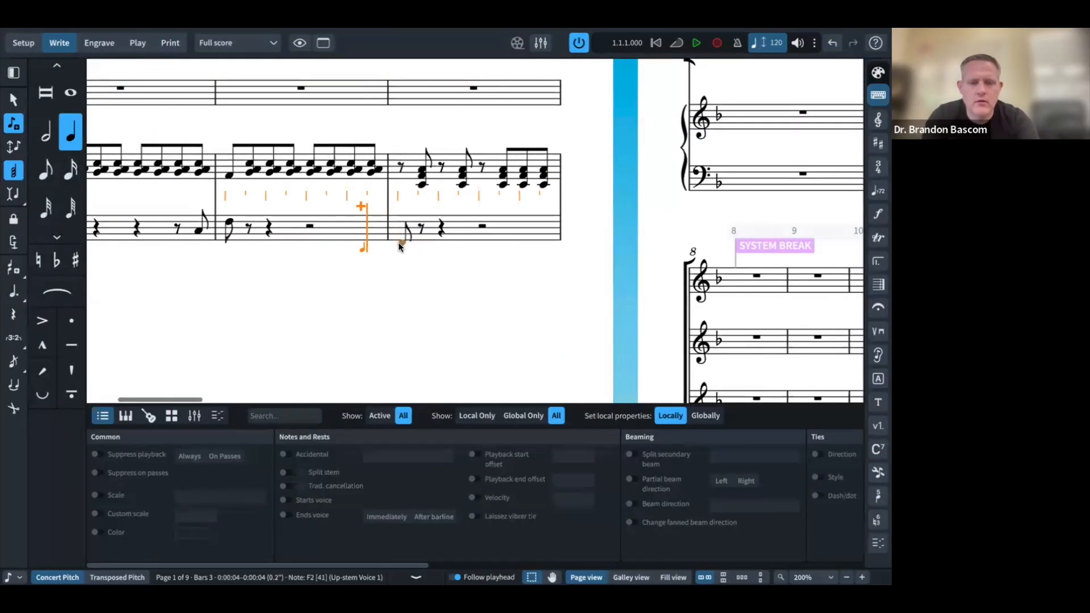
{"action": "key", "text": "f"}
{"action": "key", "text": "6"}
{"action": "key", "text": "BackSpace"}
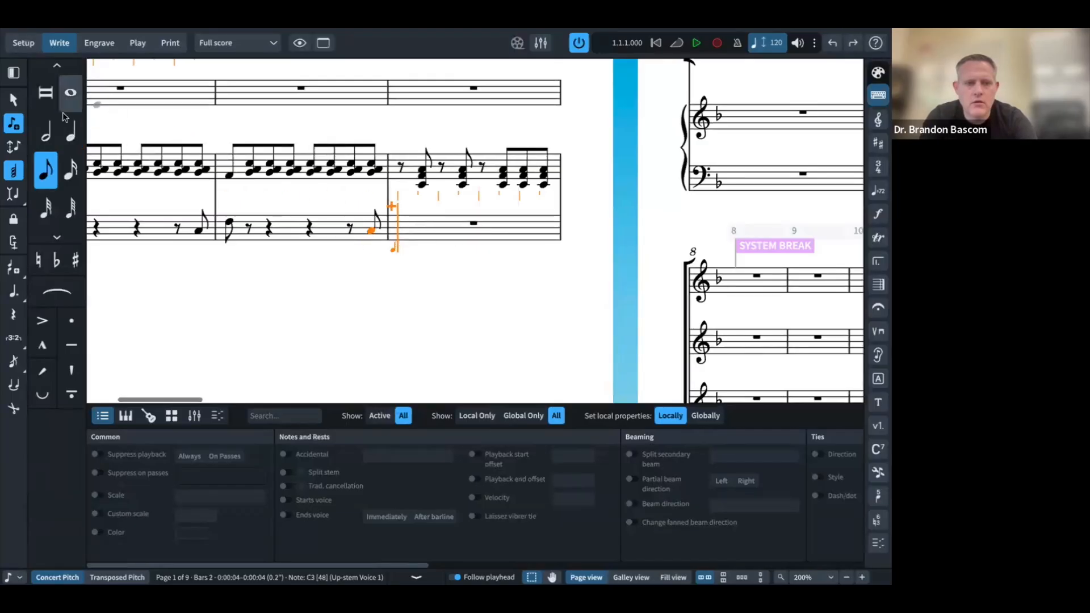
Step: Enter F2 and A2 quarter notes at the start of bar 3 in the left hand
{"action": "left_click", "coordinate": [72, 132]}
{"action": "key", "text": "f"}
{"action": "key", "text": "ctrl+alt+Down"}
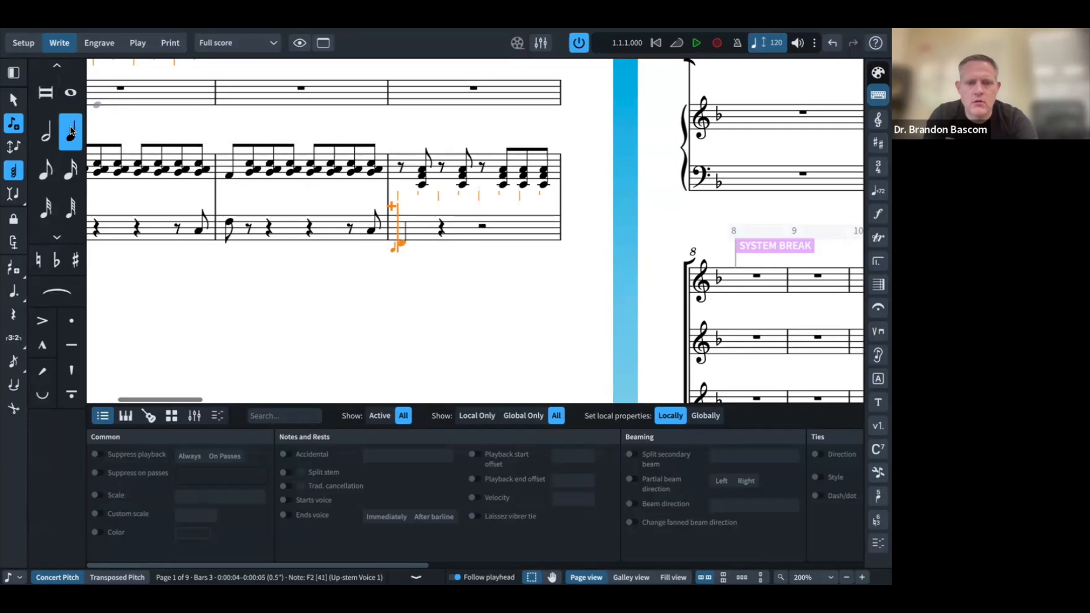
{"action": "key", "text": "a"}
{"action": "key", "text": "Right"}
{"action": "key", "text": "Right"}
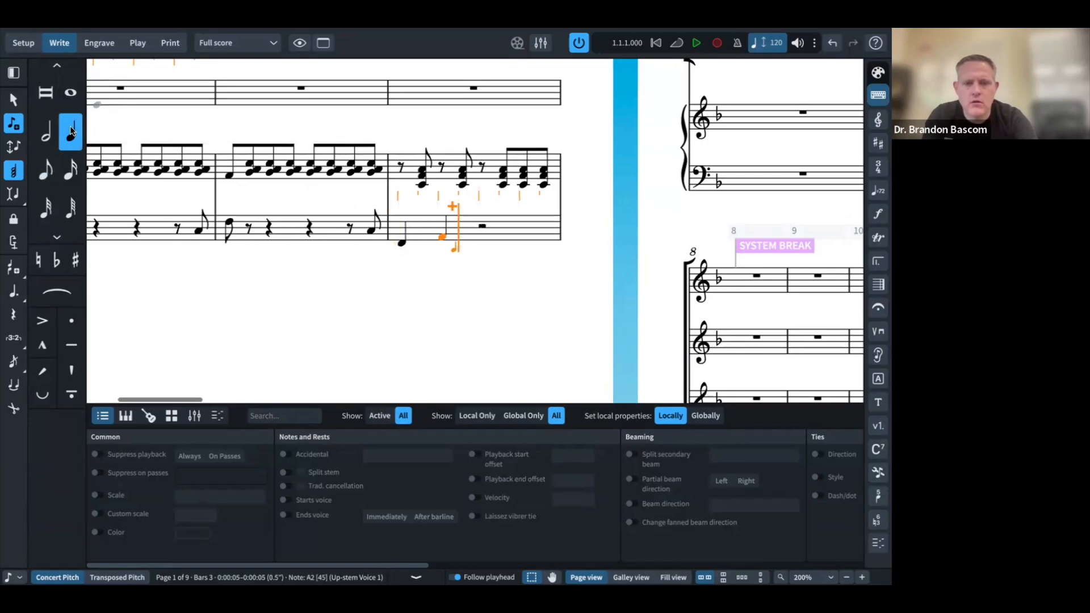
{"action": "key", "text": "super+Tab"}
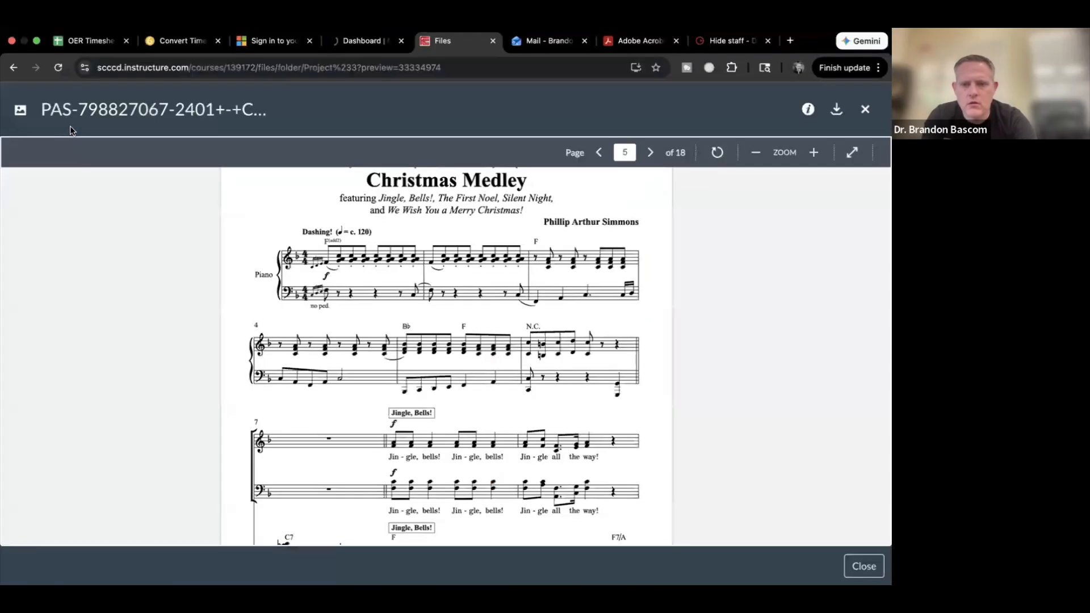
{"action": "key", "text": "super+Tab"}
Step: Add a dotted C3 quarter, then two beamed sixteenths starting on D3, checking the reference PDF
{"action": "key", "text": "period"}
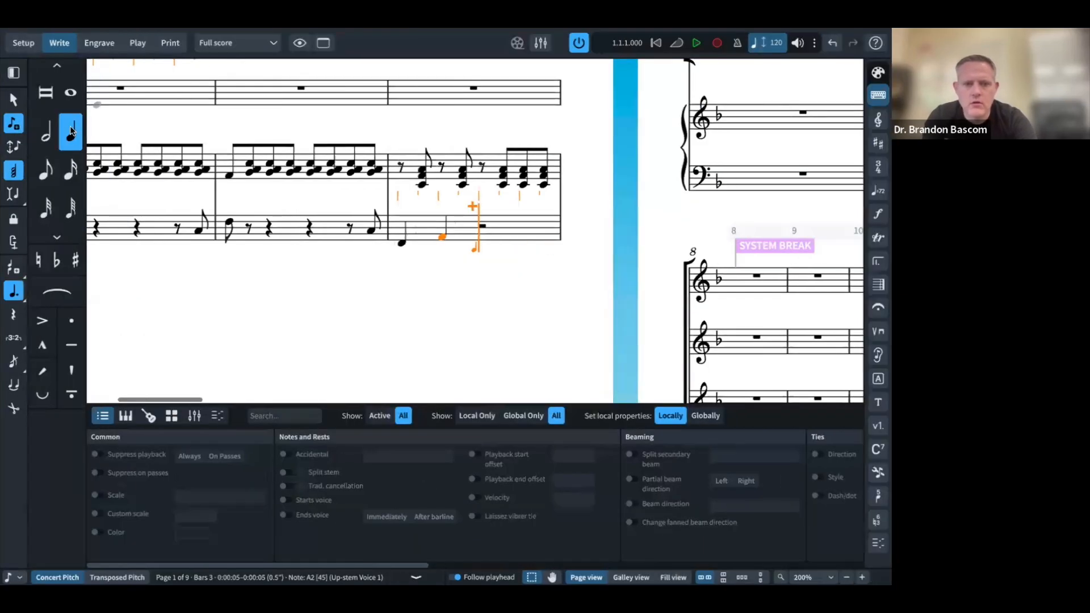
{"action": "key", "text": "c"}
{"action": "key", "text": "super+Tab"}
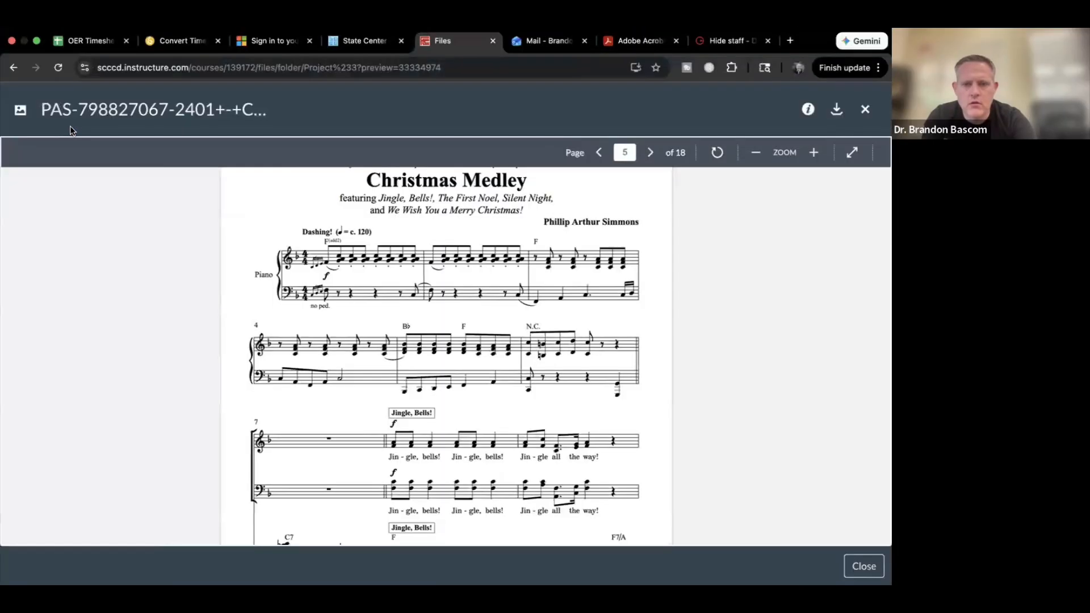
{"action": "key", "text": "super+Tab"}
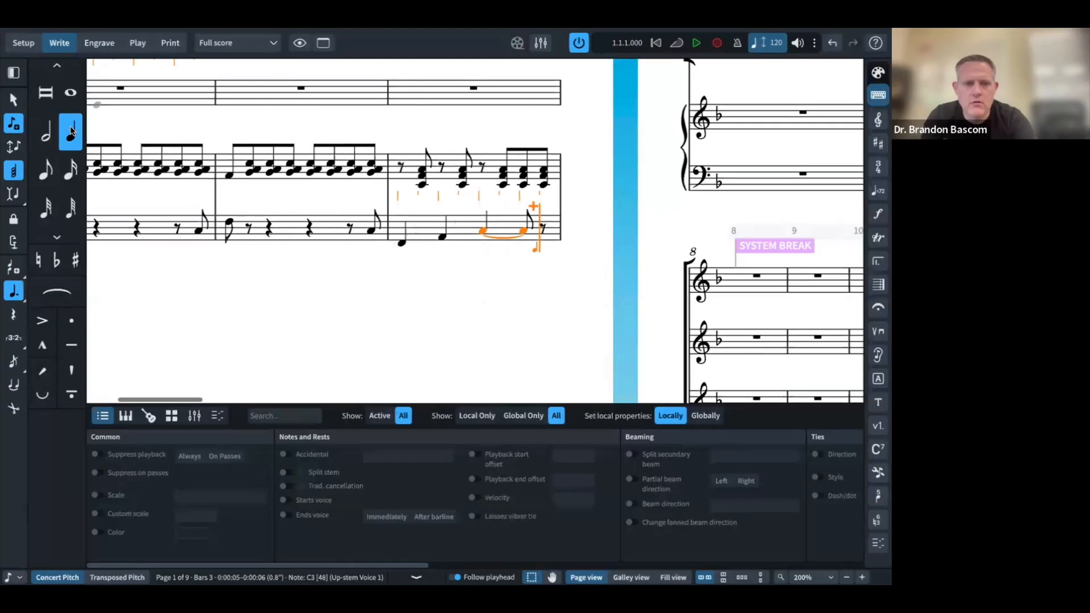
{"action": "left_click", "coordinate": [71, 171]}
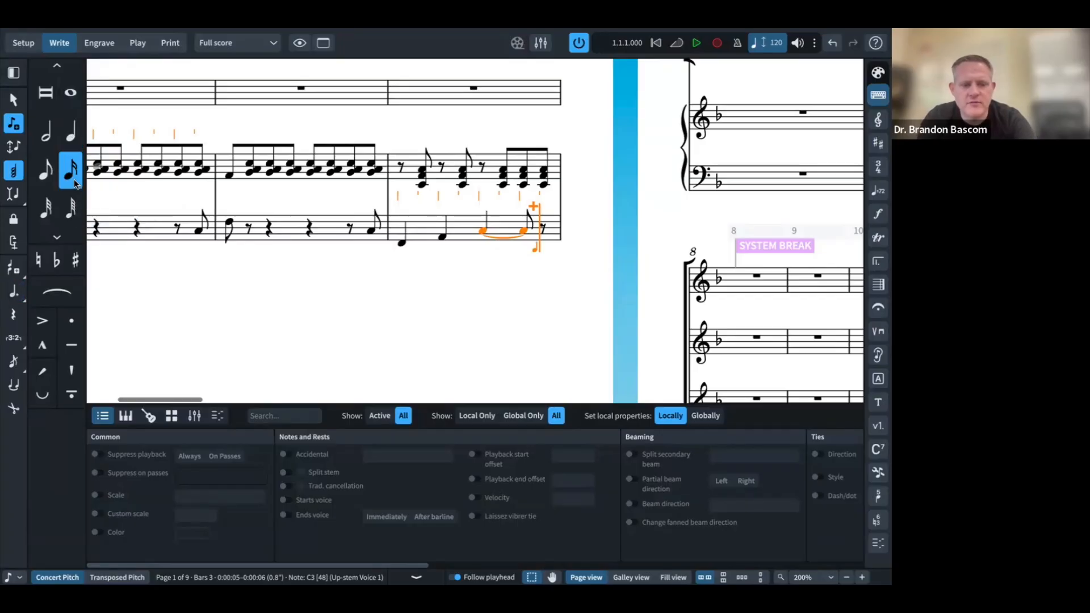
{"action": "key", "text": "d"}
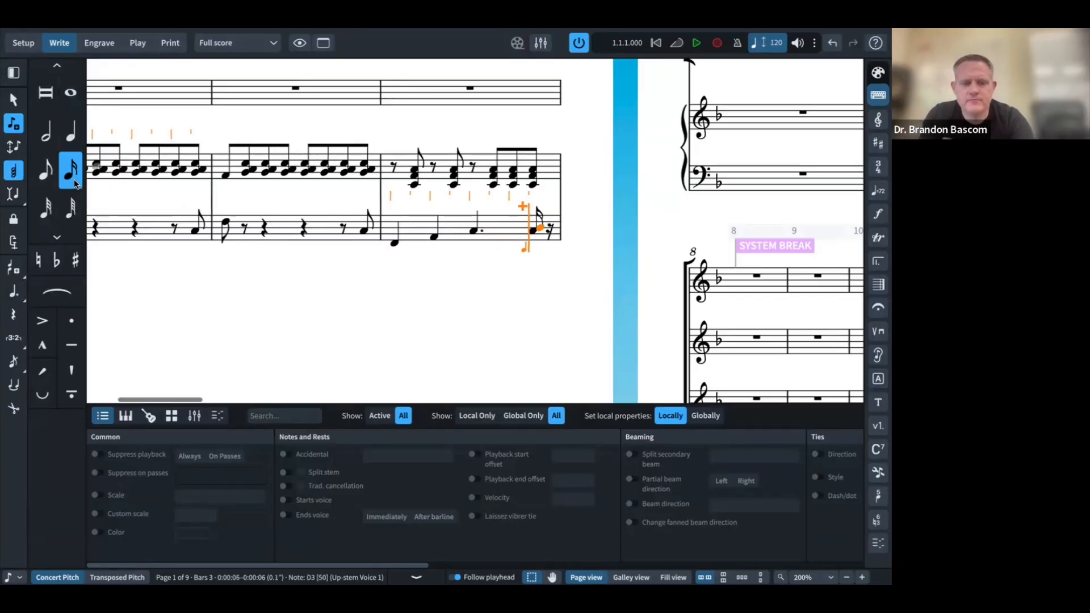
{"action": "key", "text": "d"}
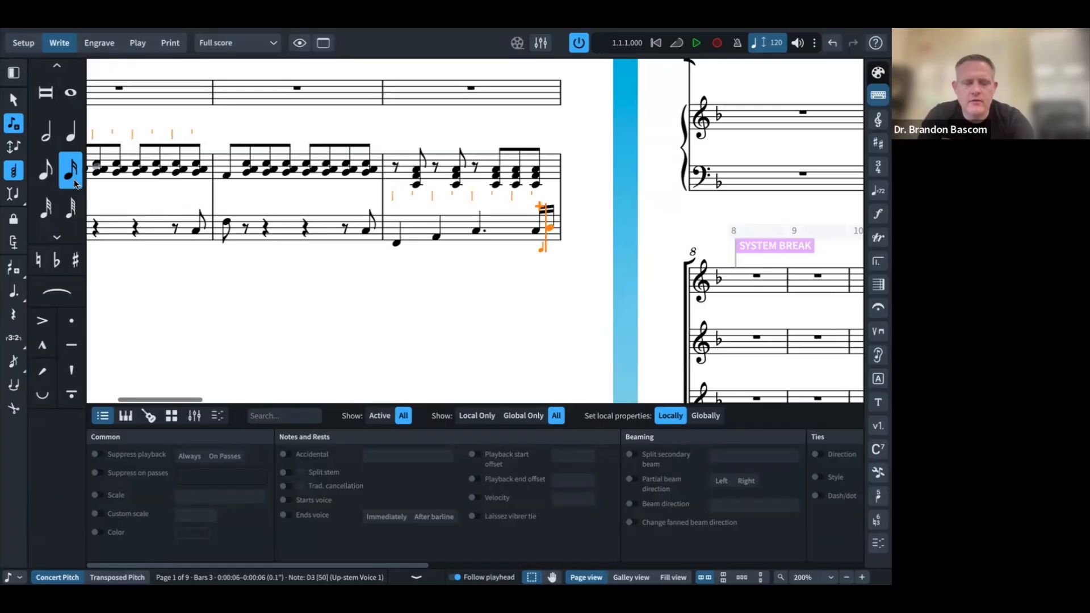
{"action": "key", "text": "super+Tab"}
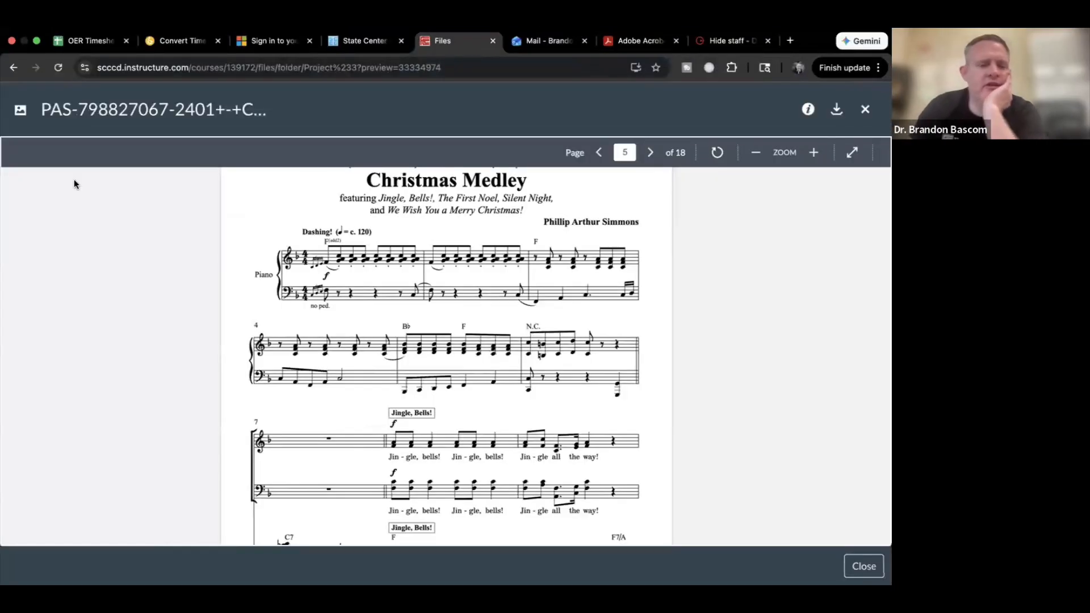
{"action": "key", "text": "super+Tab"}
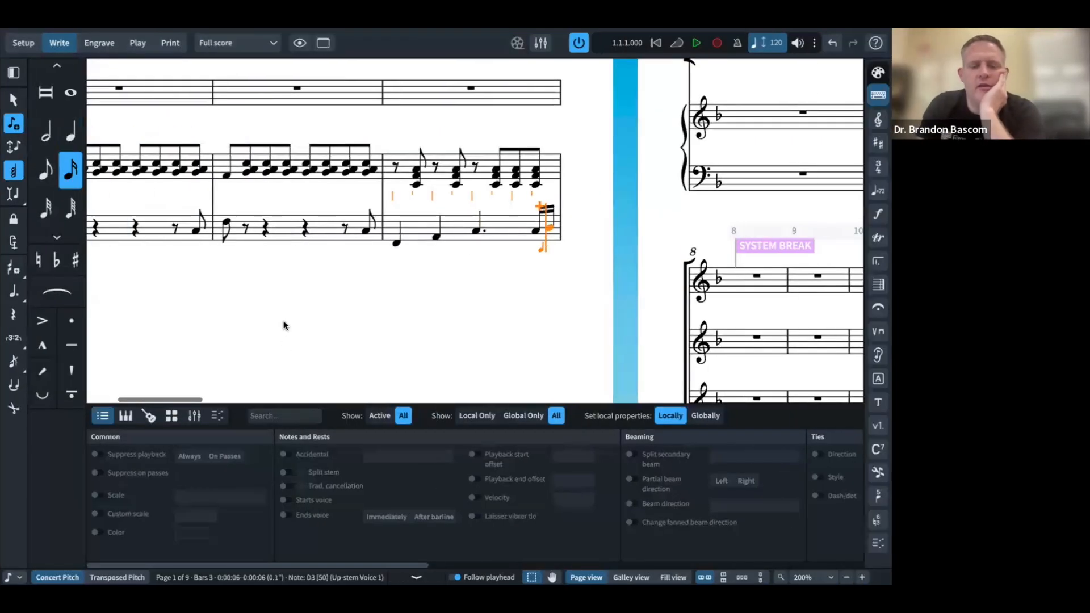
Step: Toggle the Properties Show filter to Active and back to All, then bring up the reference PDF
{"action": "scroll", "coordinate": [233, 274], "scroll_direction": "up", "scroll_amount": 5}
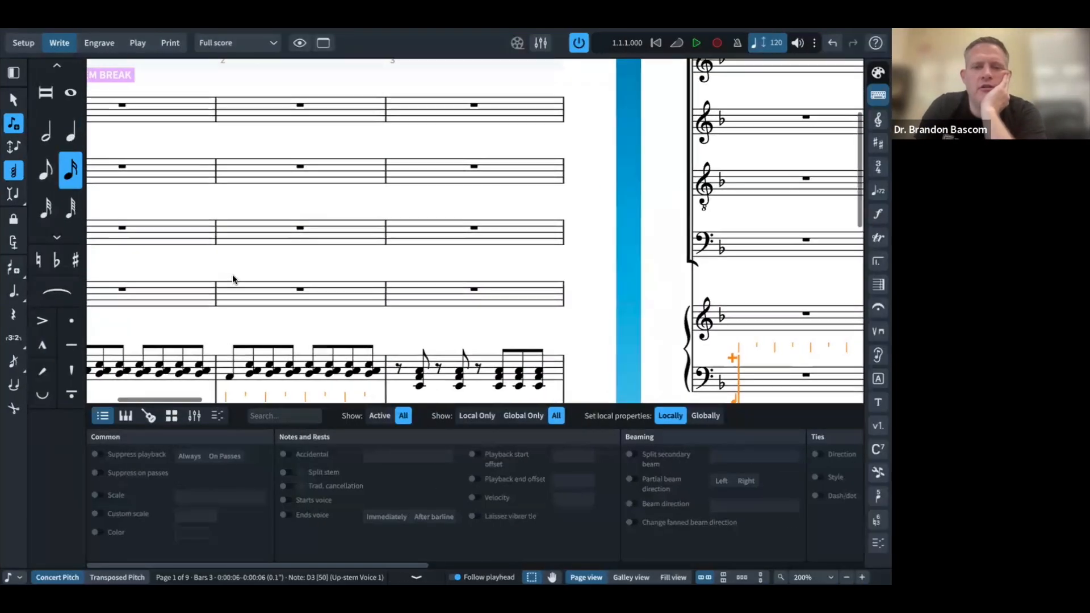
{"action": "scroll", "coordinate": [232, 274], "scroll_direction": "left", "scroll_amount": 3}
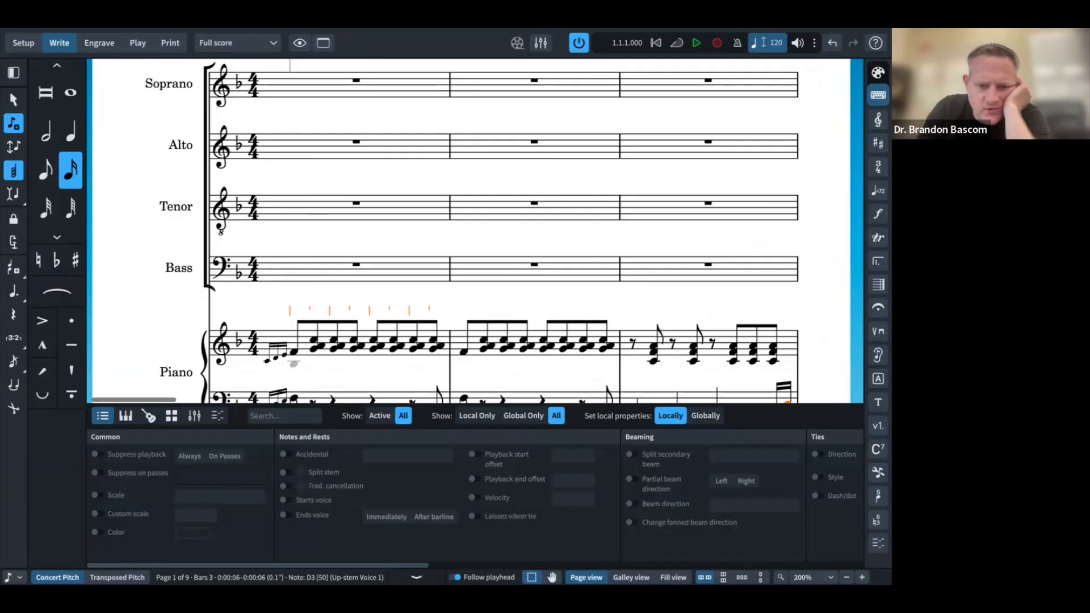
{"action": "left_click", "coordinate": [380, 416]}
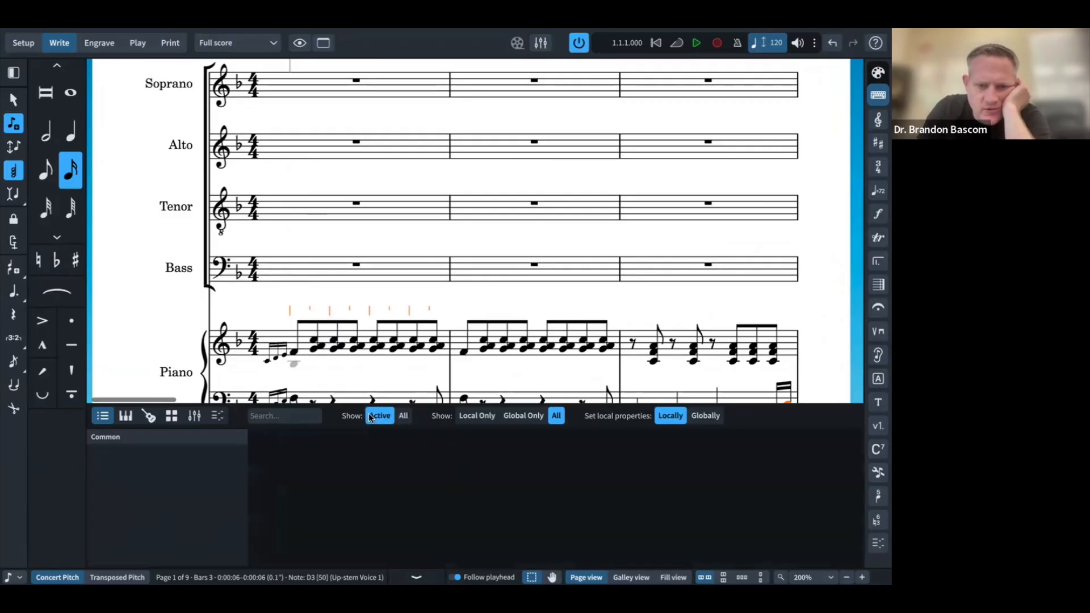
{"action": "left_click", "coordinate": [402, 416]}
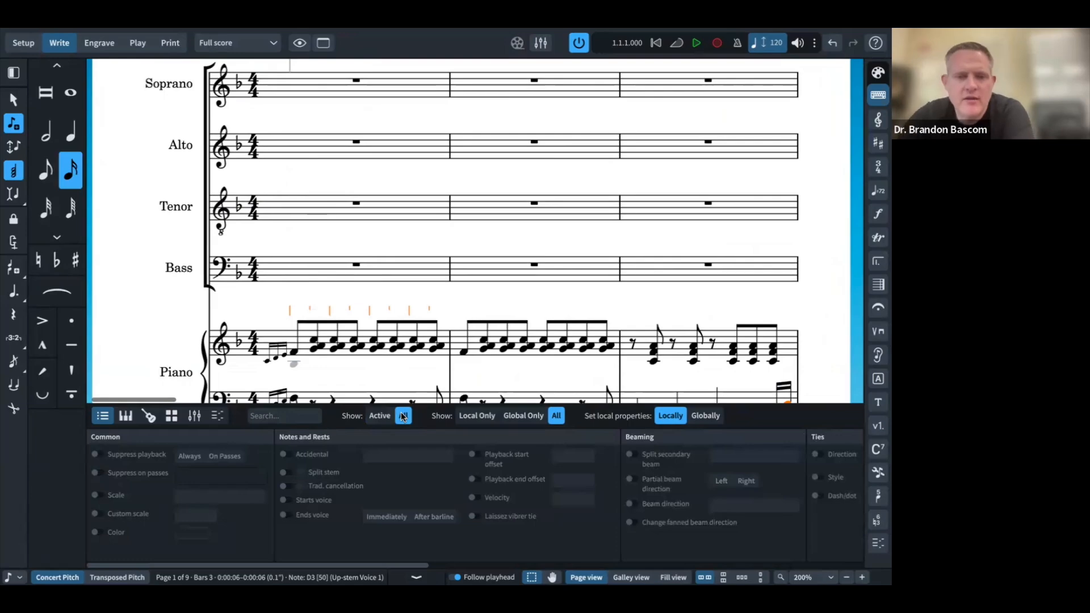
{"action": "scroll", "coordinate": [396, 229], "scroll_direction": "up", "scroll_amount": 3}
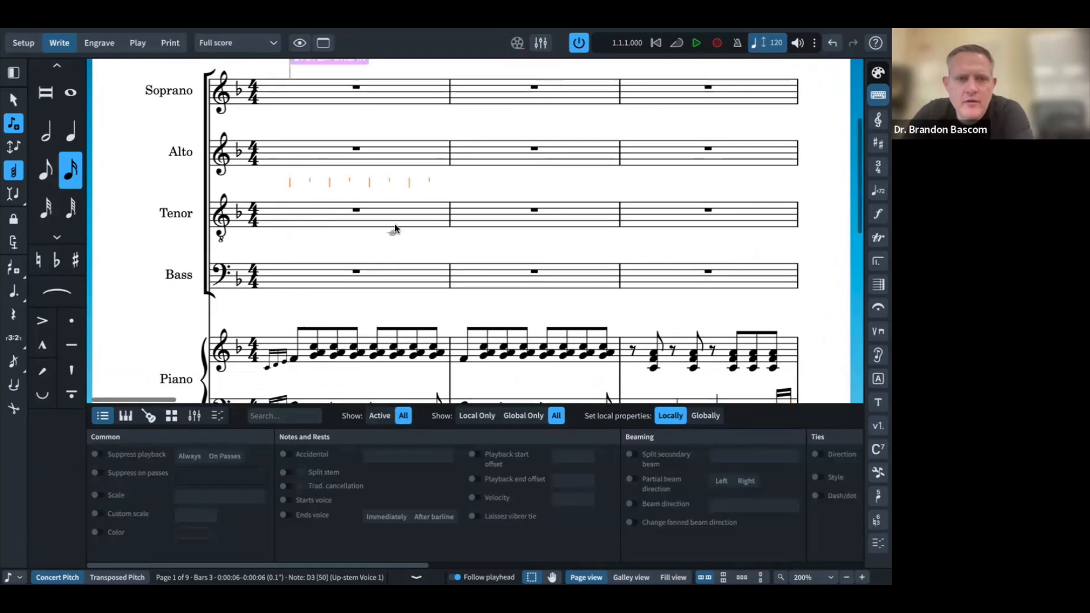
{"action": "scroll", "coordinate": [395, 229], "scroll_direction": "down", "scroll_amount": 1}
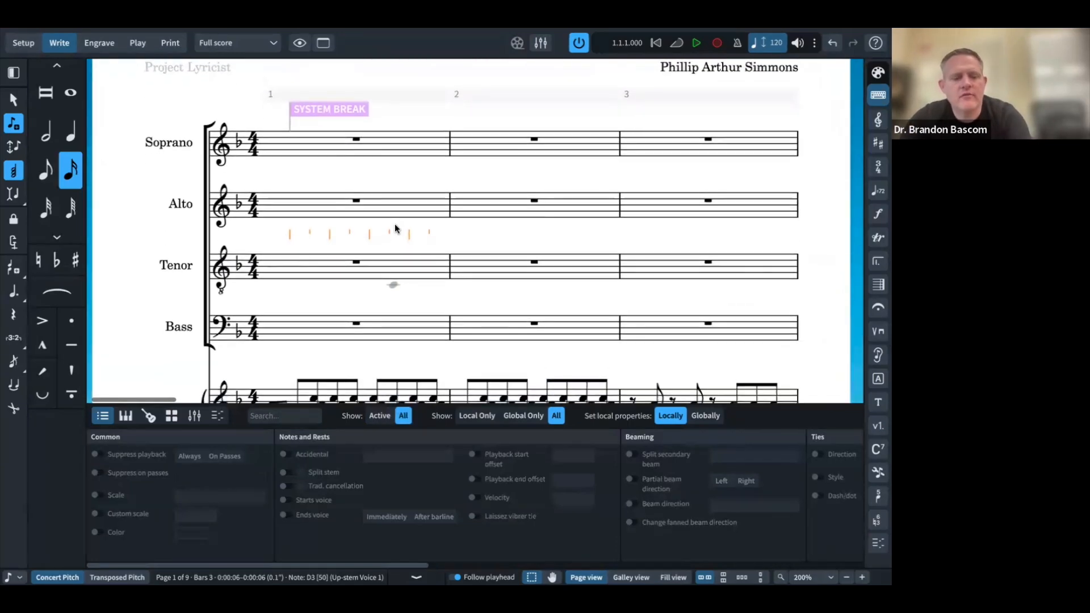
{"action": "key", "text": "super+Tab"}
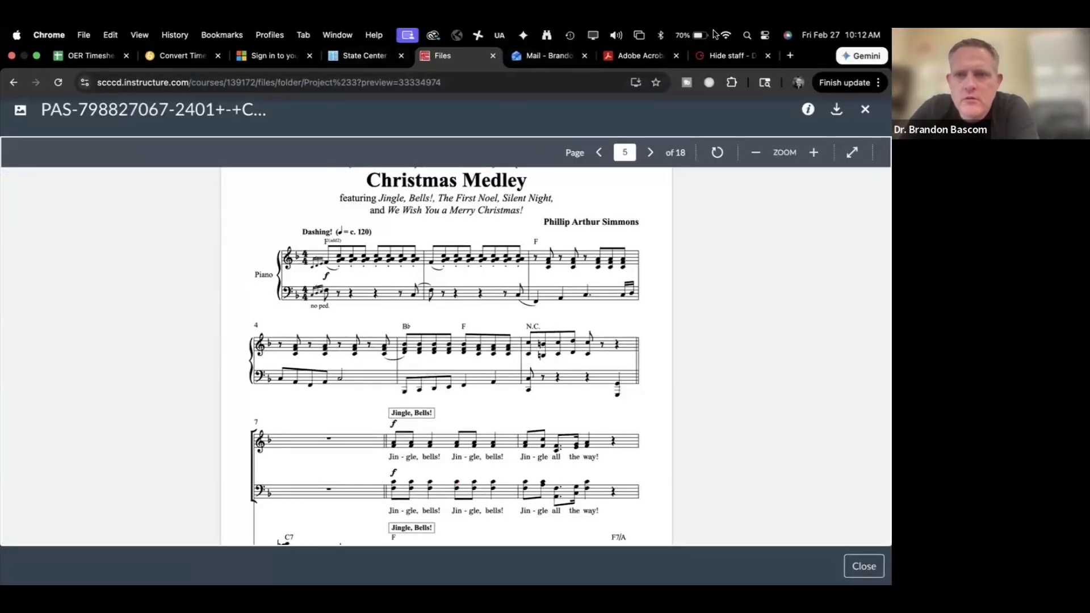
Step: Read the Hide staff thread's tip on System Break opening Manual Staff Visibility, then return to Dorico
{"action": "left_click", "coordinate": [713, 55]}
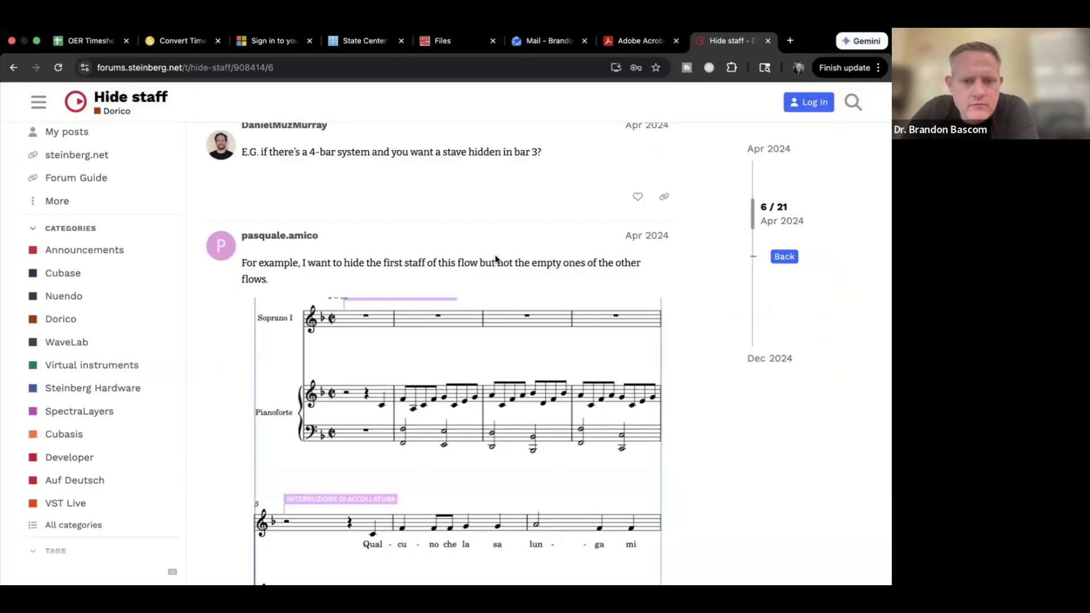
{"action": "scroll", "coordinate": [494, 261], "scroll_direction": "down", "scroll_amount": 3}
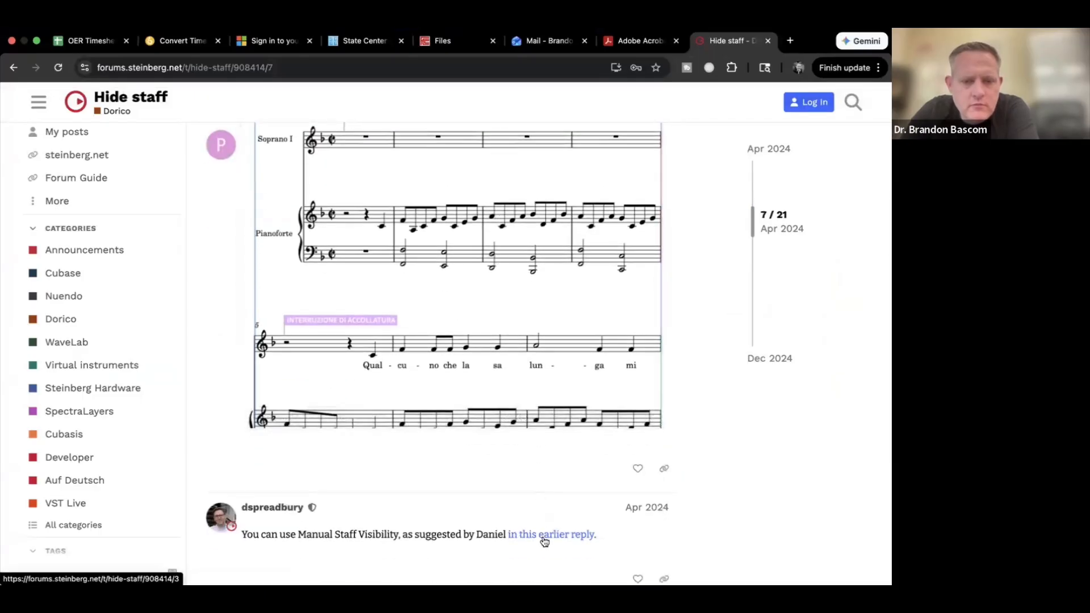
{"action": "left_click", "coordinate": [543, 536]}
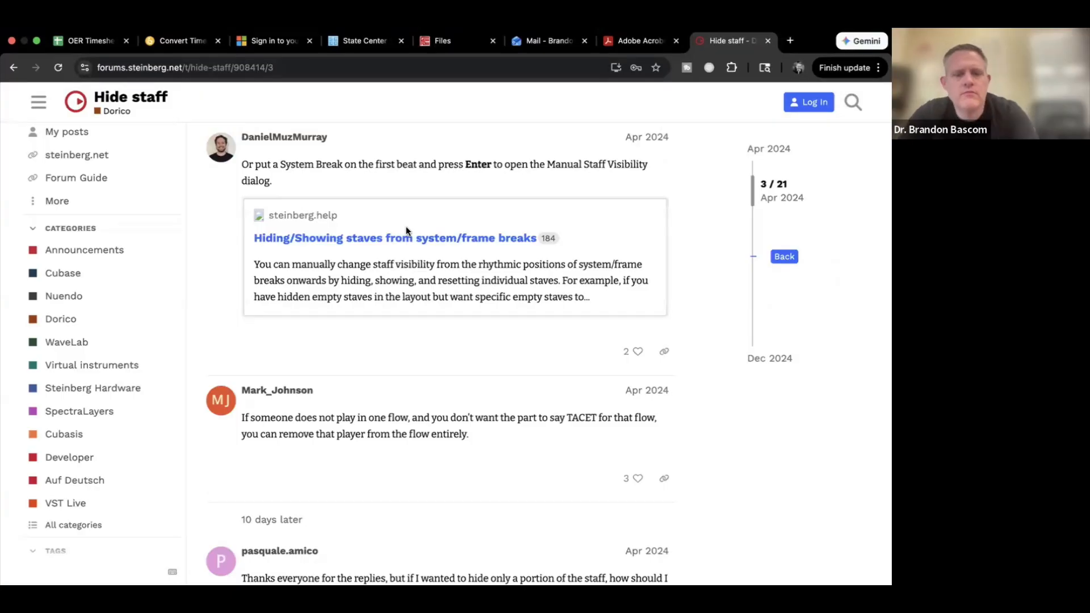
{"action": "key", "text": "ctrl+Right"}
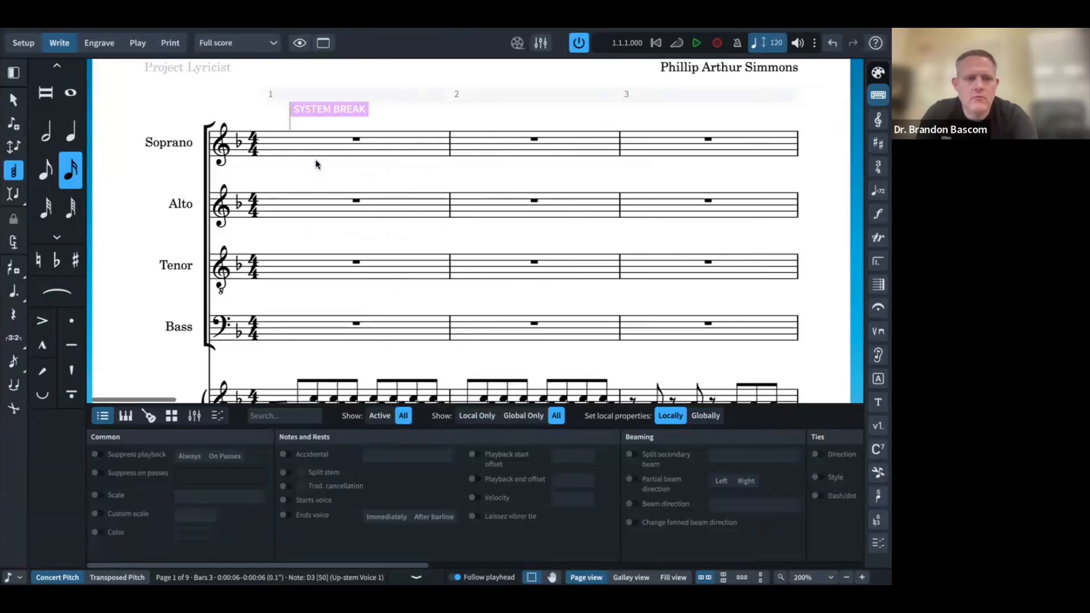
Step: Open the staff visibility settings for the bar 1 system break
{"action": "key", "text": "shift+n"}
{"action": "key", "text": "Escape"}
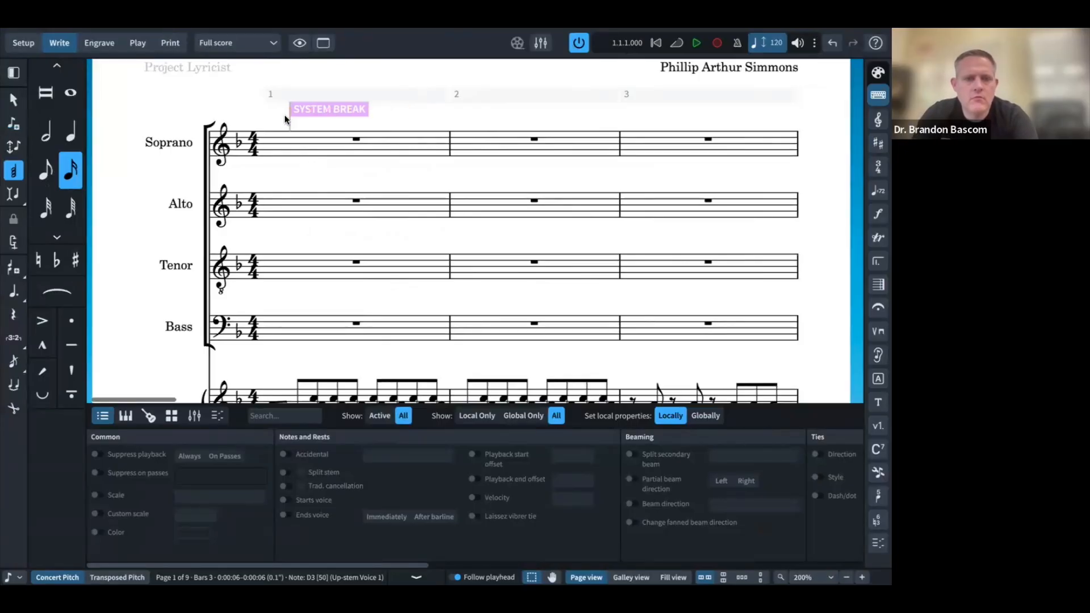
{"action": "left_click", "coordinate": [311, 108]}
{"action": "double_click", "coordinate": [311, 108]}
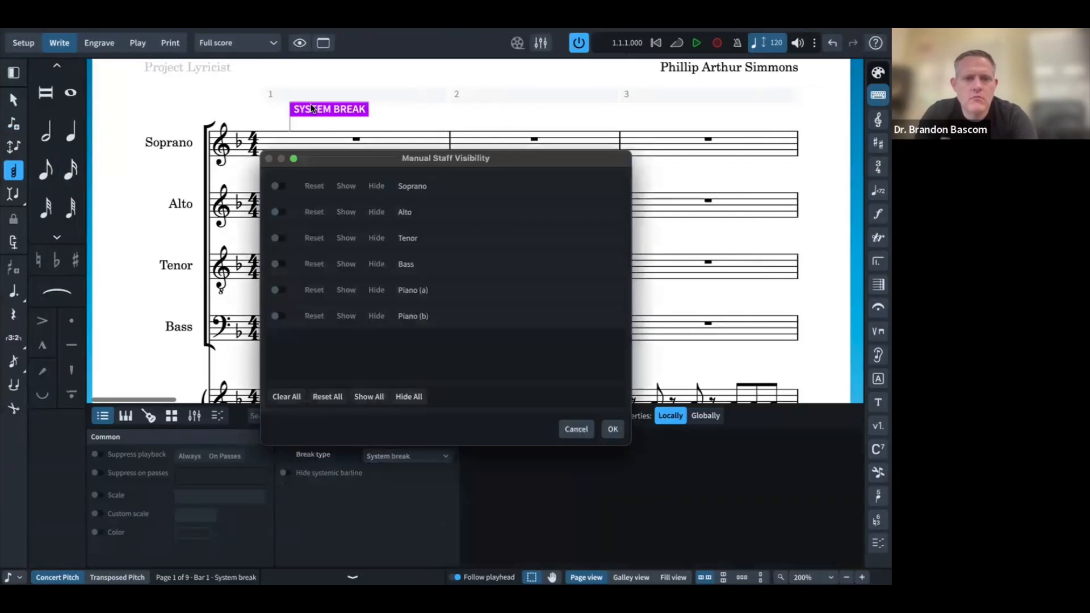
{"action": "key", "text": "Escape"}
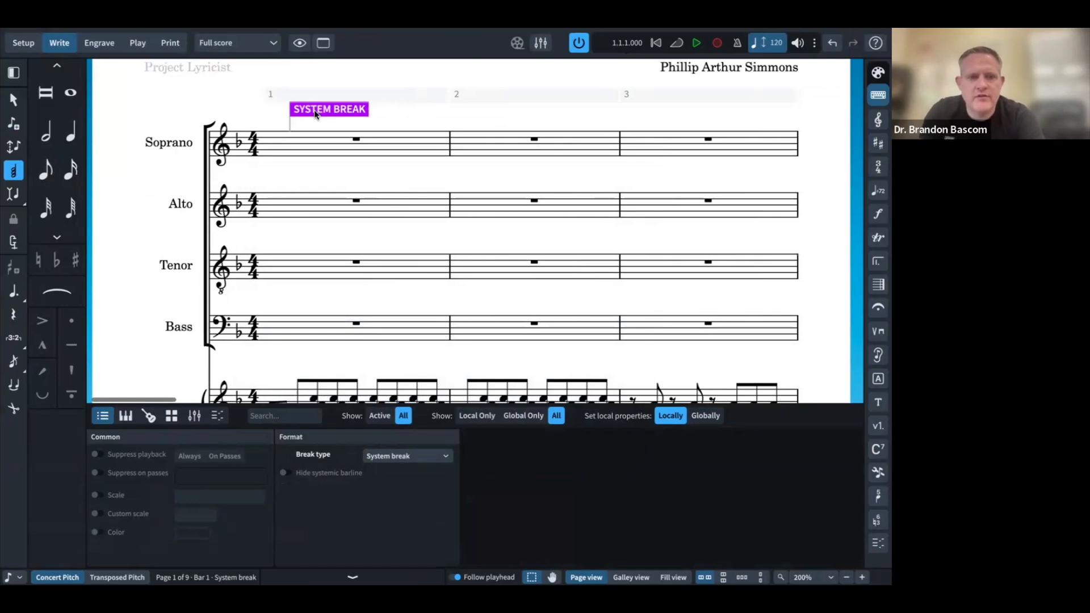
{"action": "double_click", "coordinate": [315, 110]}
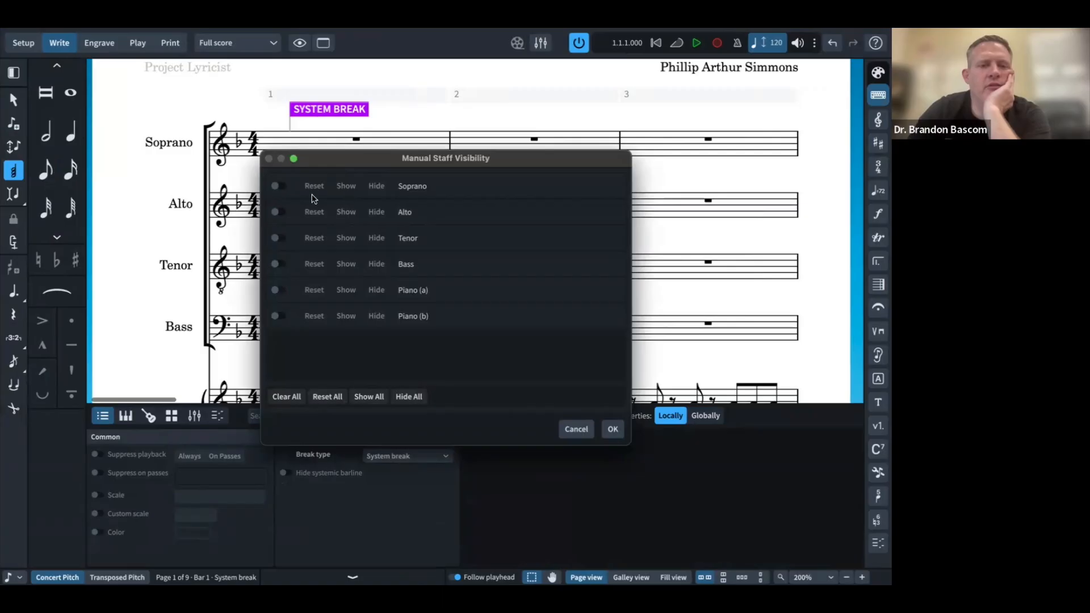
Step: Override and hide the Soprano, Alto, Tenor and Bass staves from bar 1
{"action": "left_click", "coordinate": [277, 187]}
{"action": "left_click", "coordinate": [377, 187]}
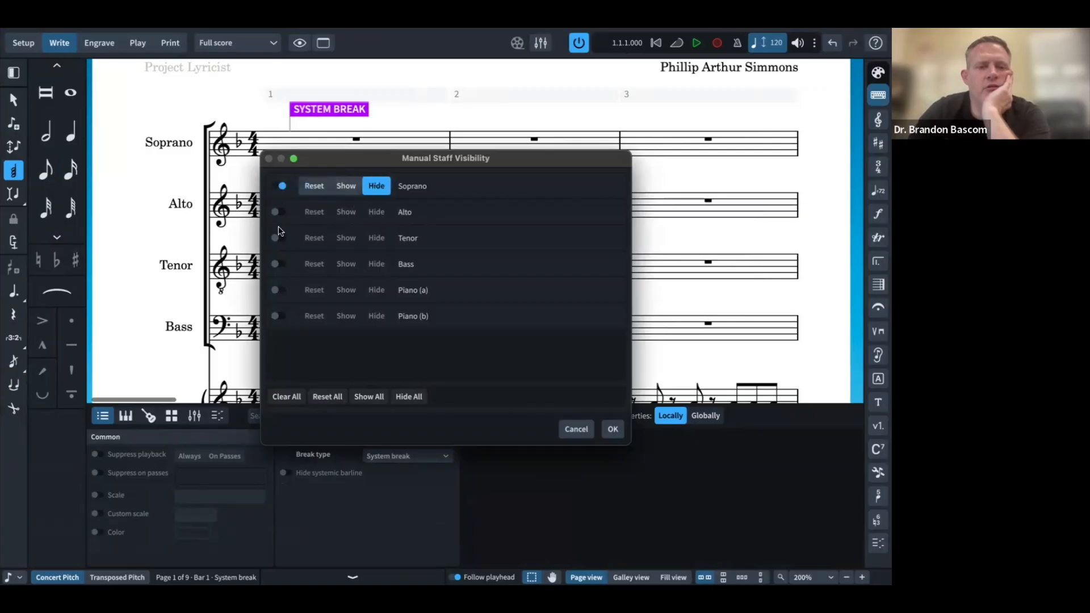
{"action": "left_click", "coordinate": [275, 213]}
{"action": "left_click", "coordinate": [377, 214]}
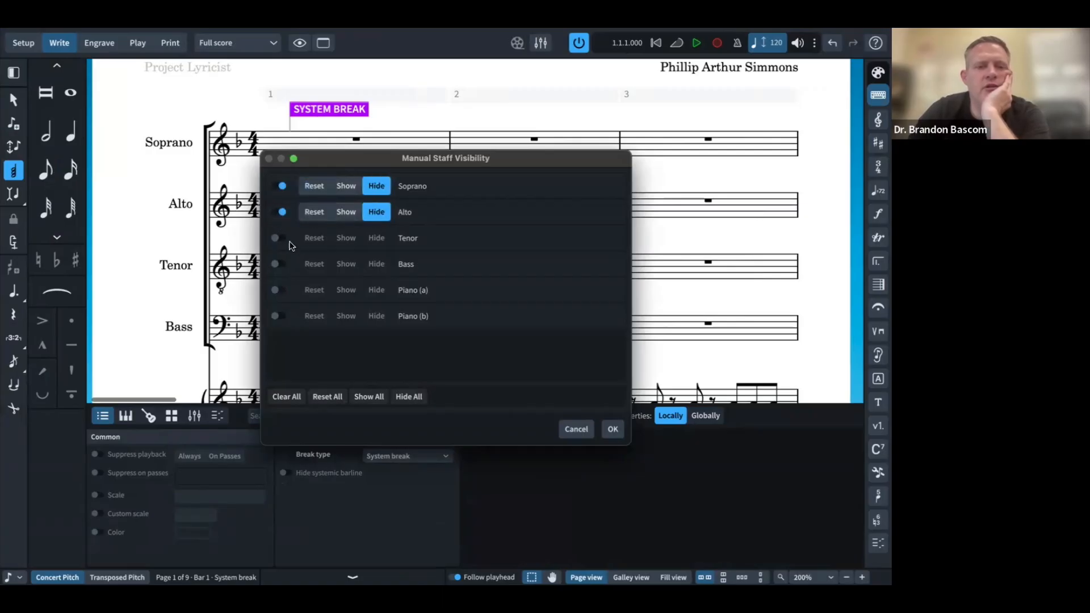
{"action": "left_click", "coordinate": [273, 238]}
{"action": "left_click", "coordinate": [373, 239]}
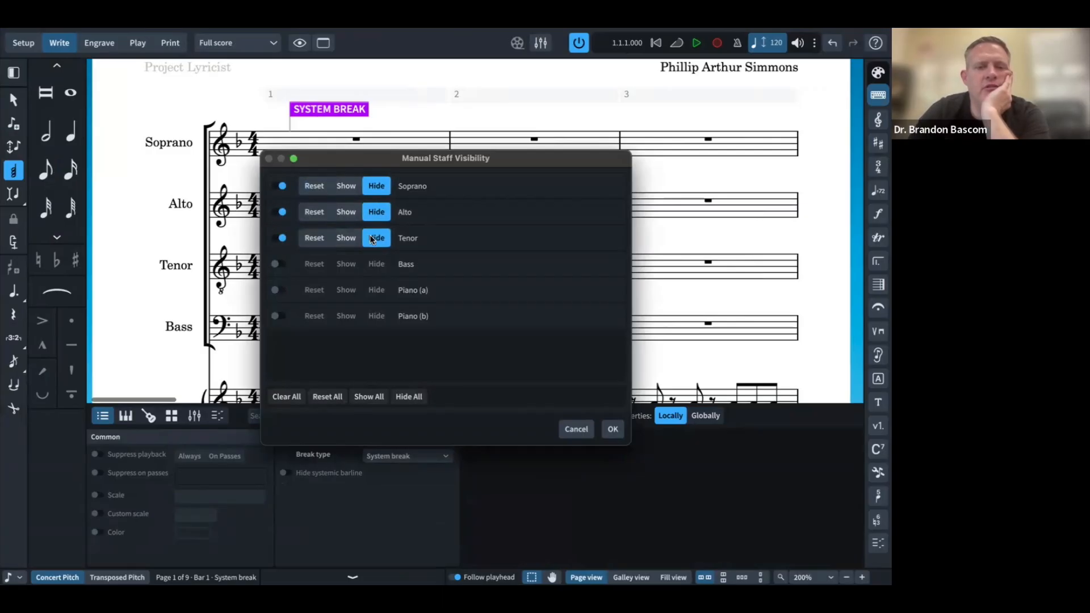
{"action": "left_click", "coordinate": [274, 264]}
{"action": "left_click", "coordinate": [377, 265]}
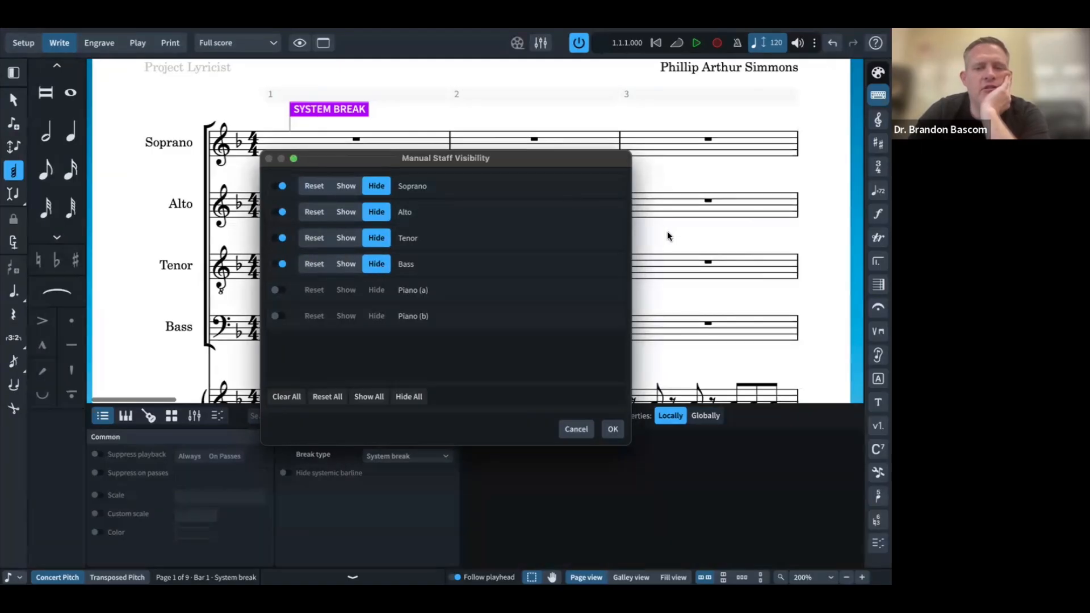
{"action": "left_click", "coordinate": [612, 430]}
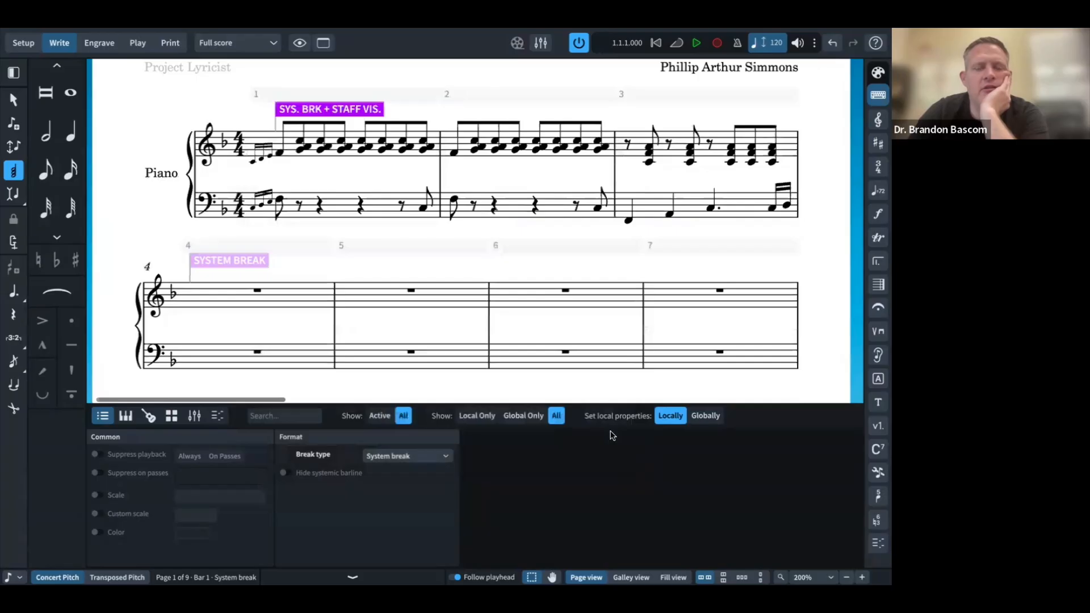
Step: Scroll down to bar 8 and select its system break
{"action": "scroll", "coordinate": [528, 263], "scroll_direction": "down", "scroll_amount": 5}
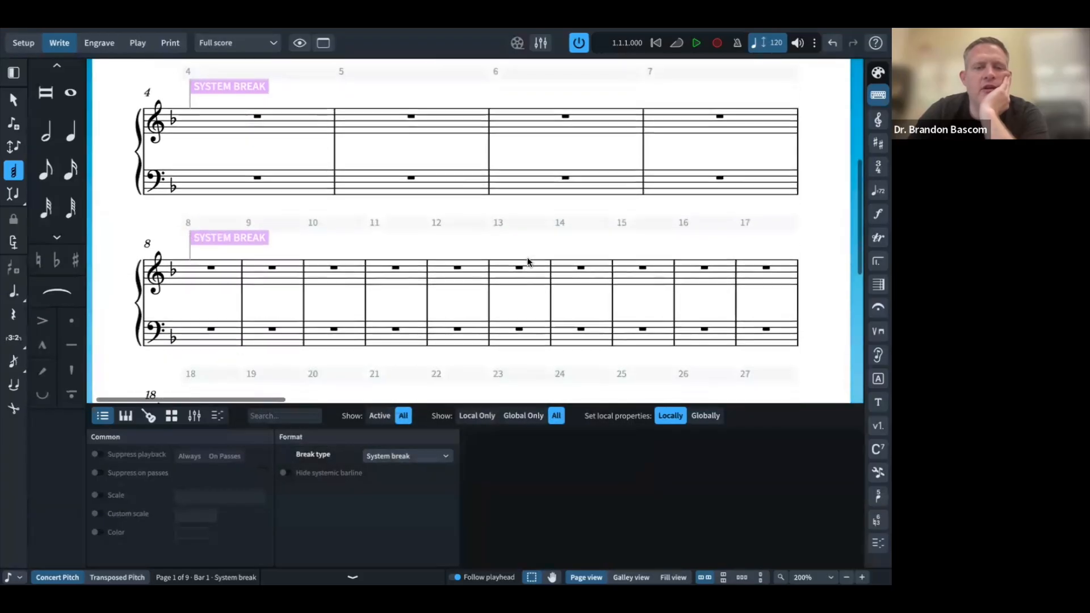
{"action": "scroll", "coordinate": [527, 262], "scroll_direction": "up", "scroll_amount": 4}
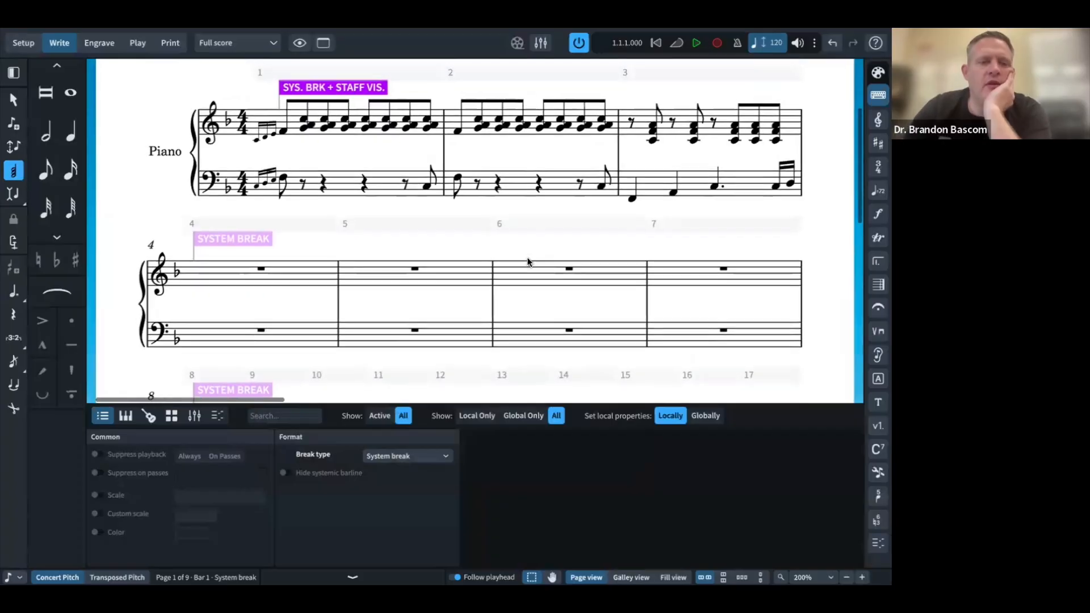
{"action": "scroll", "coordinate": [528, 263], "scroll_direction": "down", "scroll_amount": 2}
{"action": "scroll", "coordinate": [528, 262], "scroll_direction": "down", "scroll_amount": 1}
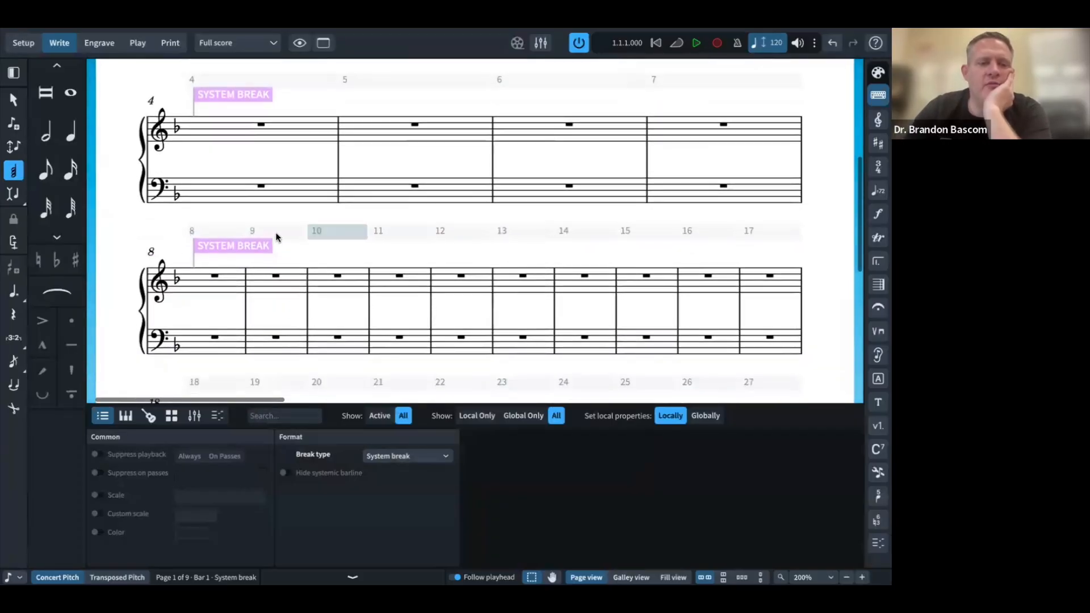
{"action": "left_click", "coordinate": [240, 249]}
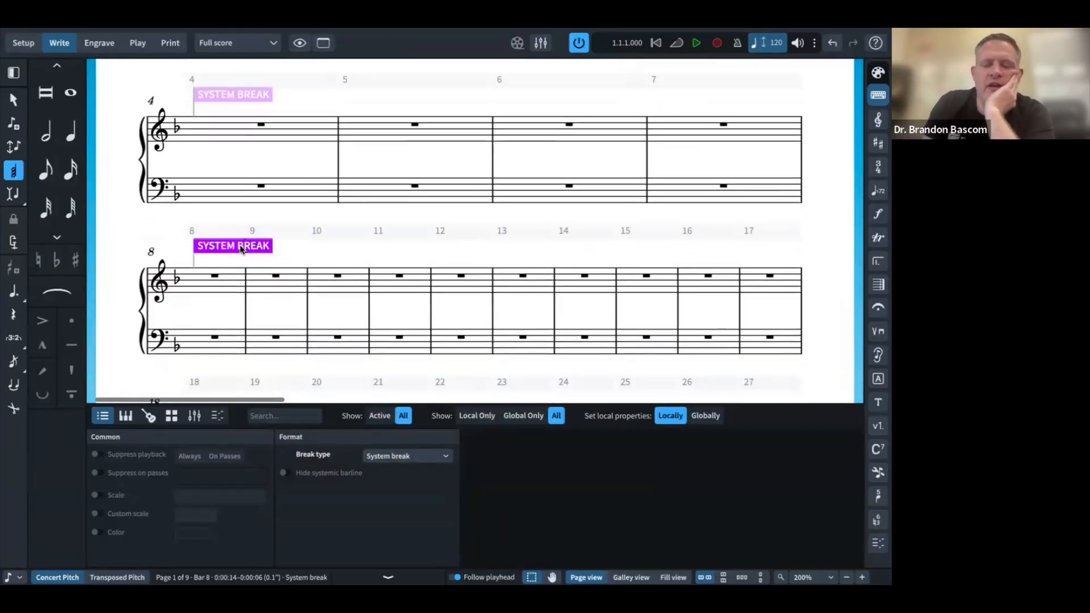
Step: Set the bar 8 break to show the Soprano, Alto, Tenor and Bass staves again
{"action": "double_click", "coordinate": [240, 248]}
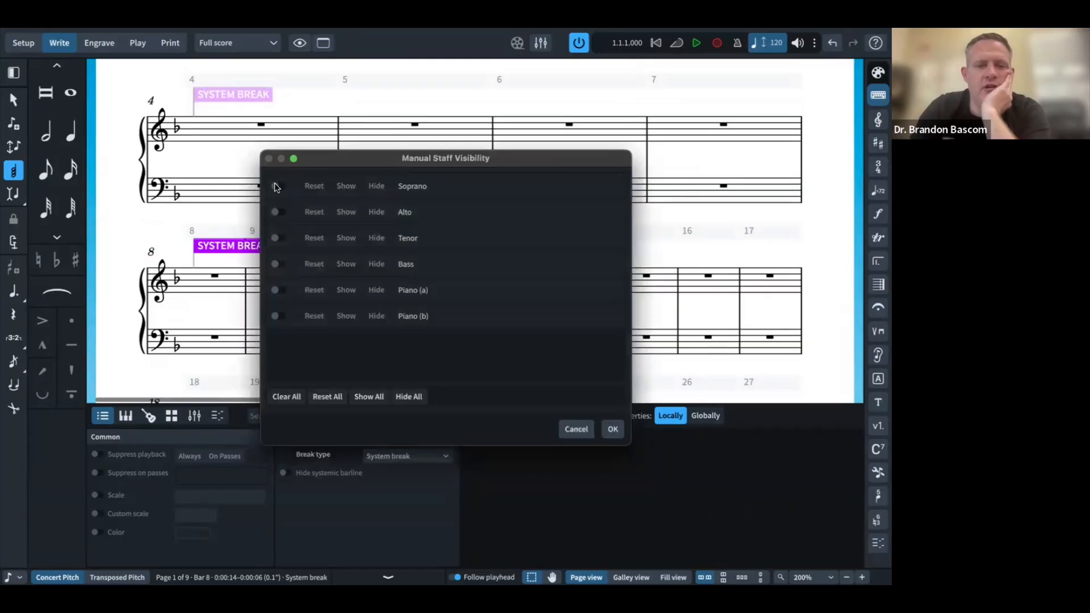
{"action": "left_click", "coordinate": [276, 187]}
{"action": "left_click", "coordinate": [346, 188]}
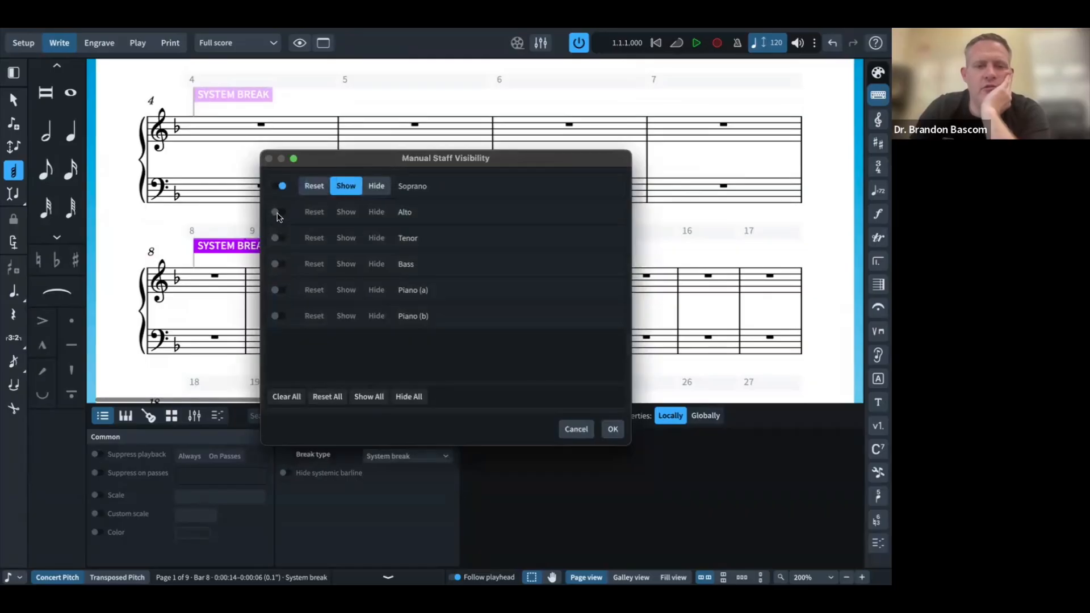
{"action": "left_click", "coordinate": [278, 212]}
{"action": "left_click", "coordinate": [346, 212]}
{"action": "left_click", "coordinate": [277, 238]}
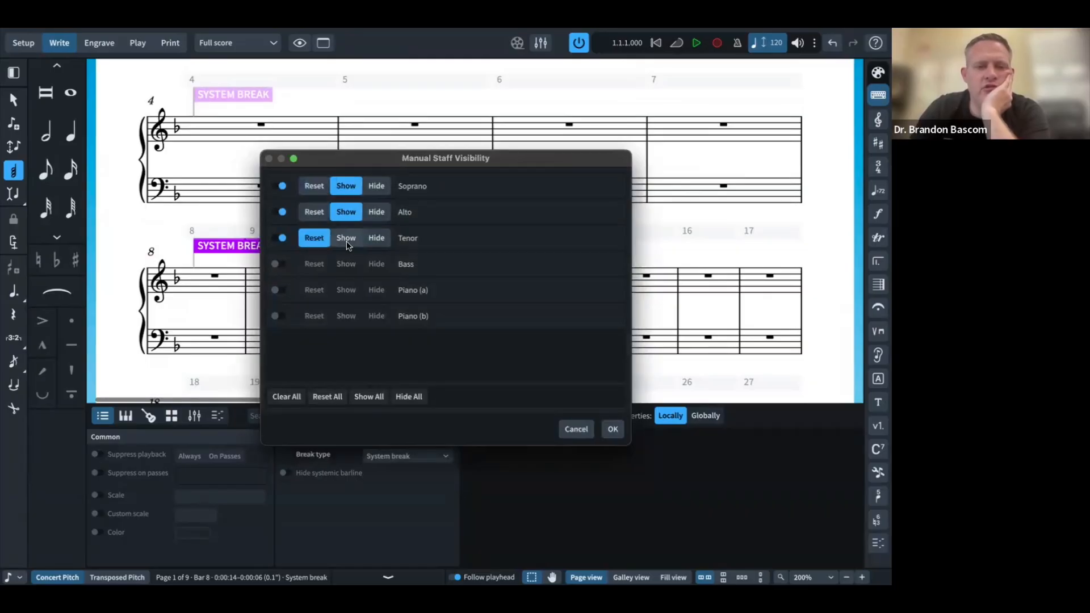
{"action": "left_click", "coordinate": [346, 238]}
{"action": "left_click", "coordinate": [277, 265]}
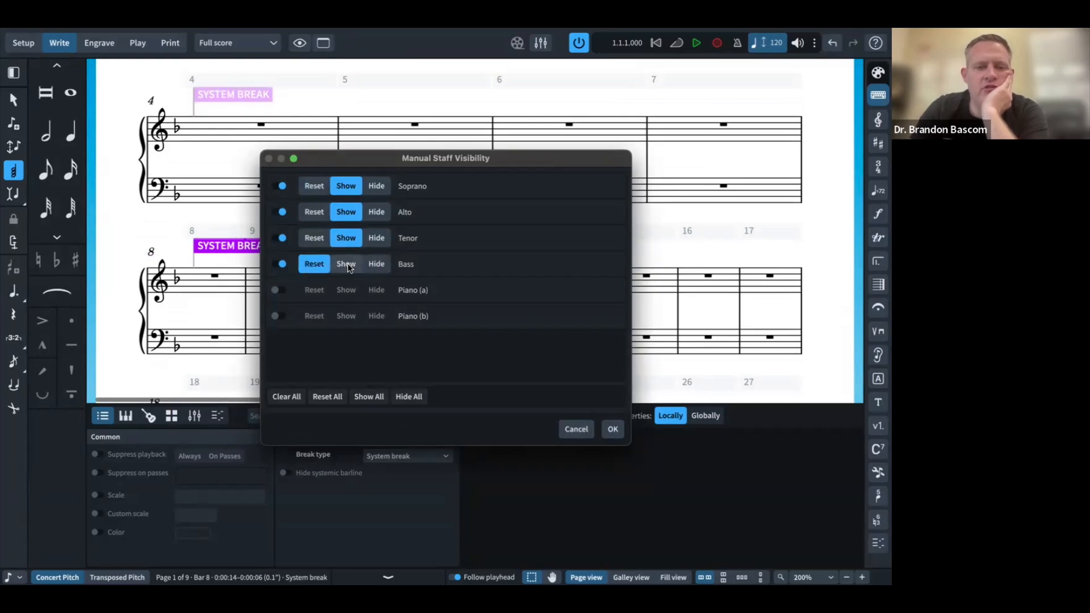
{"action": "left_click", "coordinate": [347, 265]}
{"action": "left_click", "coordinate": [613, 430]}
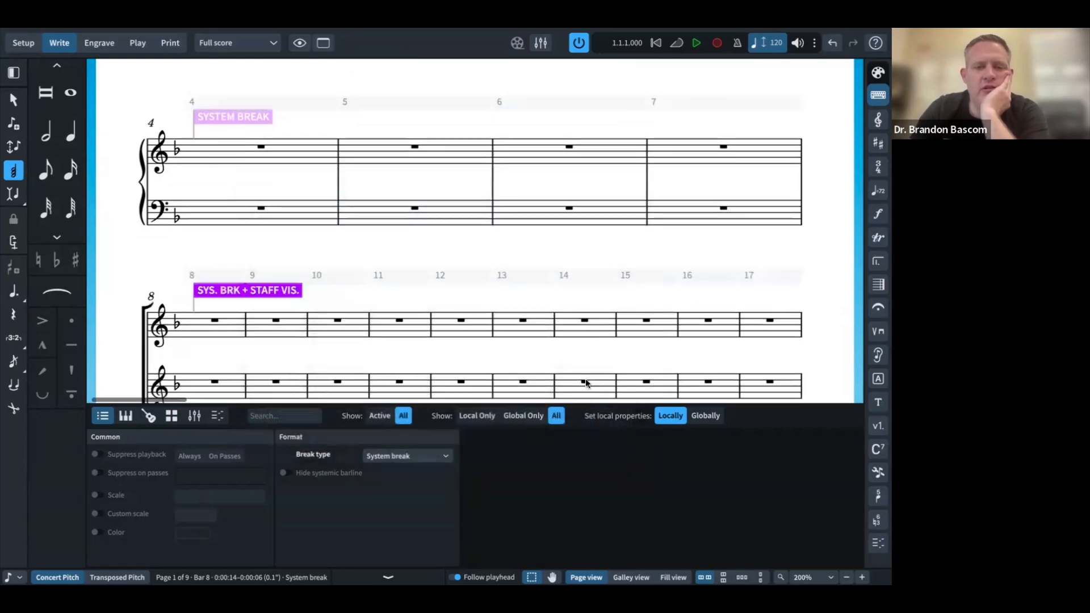
Step: Review the restored vocal staves, glance at the Hide staff forum thread, and return to Dorico
{"action": "scroll", "coordinate": [552, 312], "scroll_direction": "down", "scroll_amount": 5}
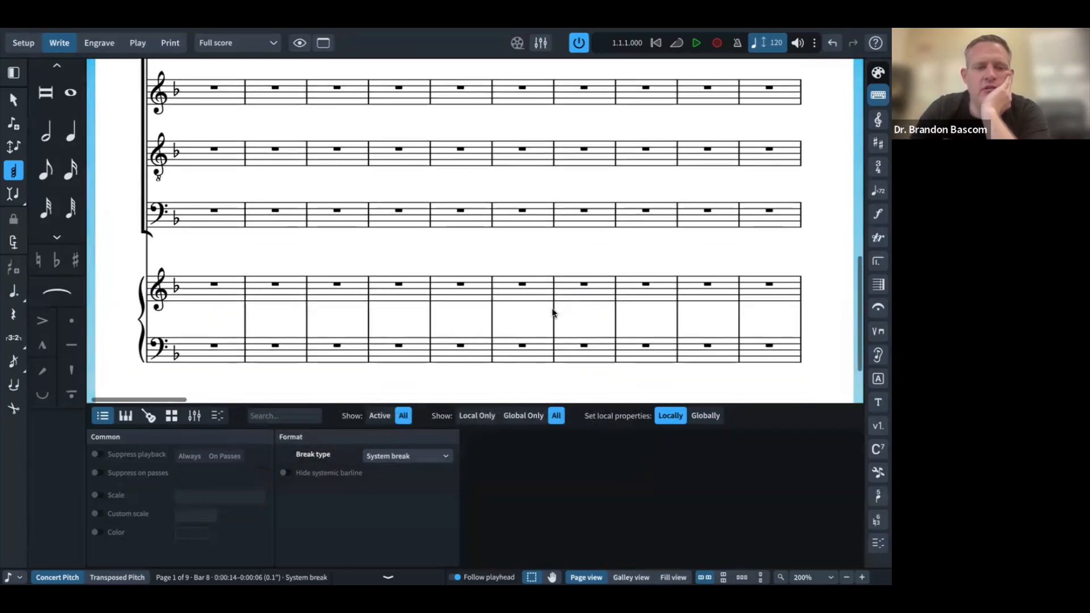
{"action": "scroll", "coordinate": [552, 312], "scroll_direction": "up", "scroll_amount": 5}
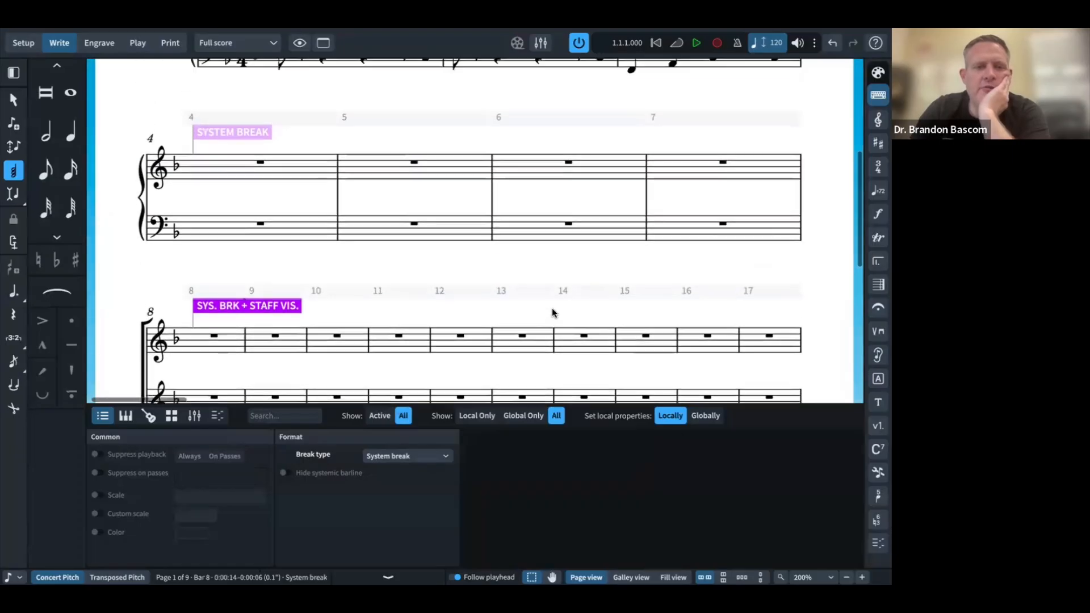
{"action": "scroll", "coordinate": [552, 312], "scroll_direction": "up", "scroll_amount": 2}
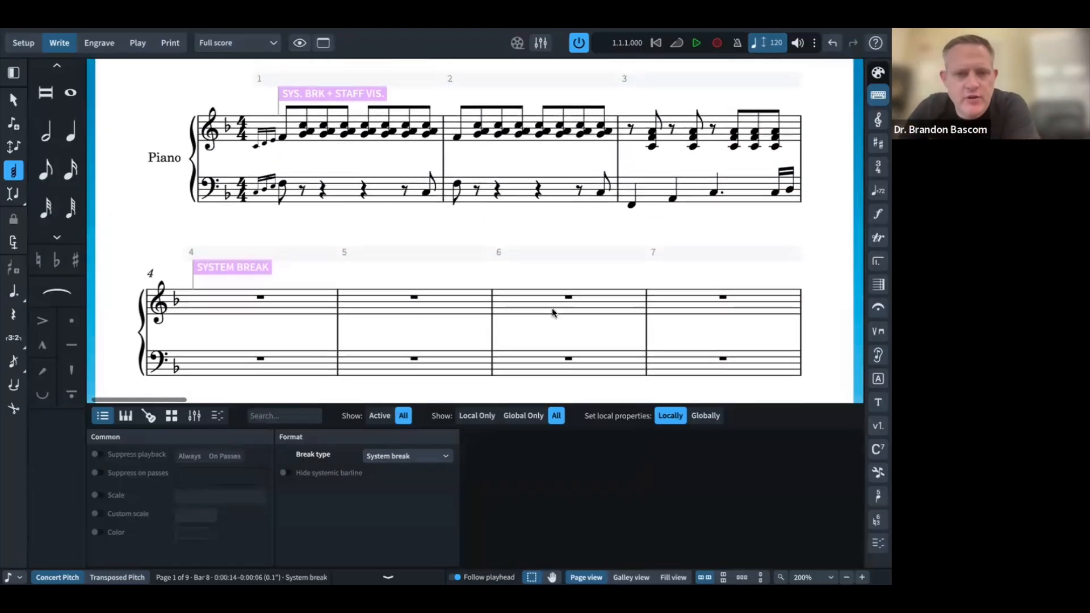
{"action": "scroll", "coordinate": [552, 312], "scroll_direction": "down", "scroll_amount": 5}
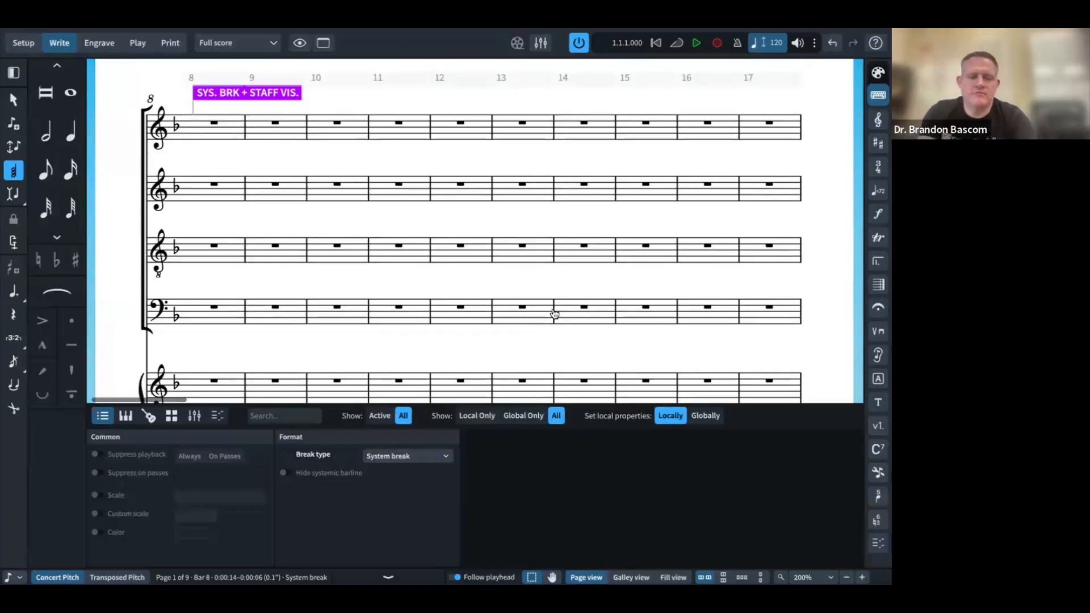
{"action": "key", "text": "super+Tab"}
{"action": "key", "text": "super+Tab"}
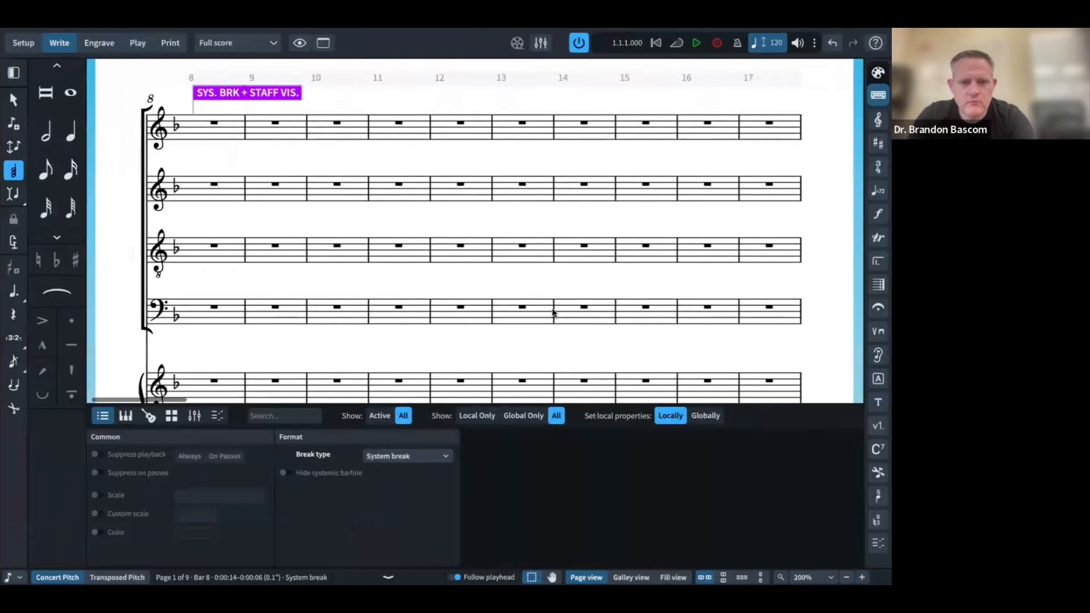
{"action": "key", "text": "super+Tab"}
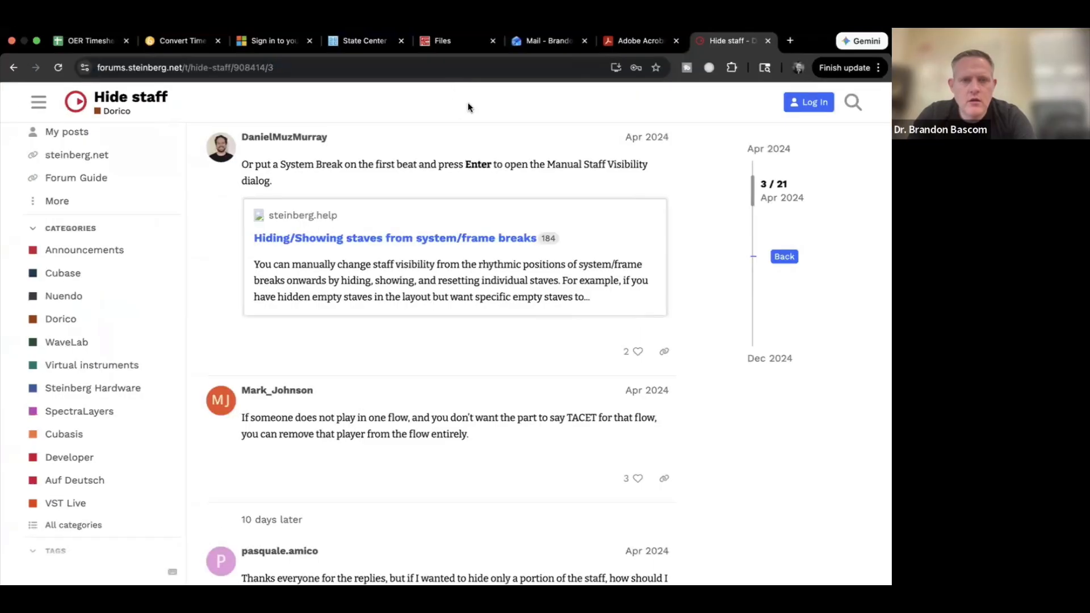
Step: Open the Christmas Medley PDF preview in Canvas and scroll through its page 7 onward
{"action": "left_click", "coordinate": [640, 42]}
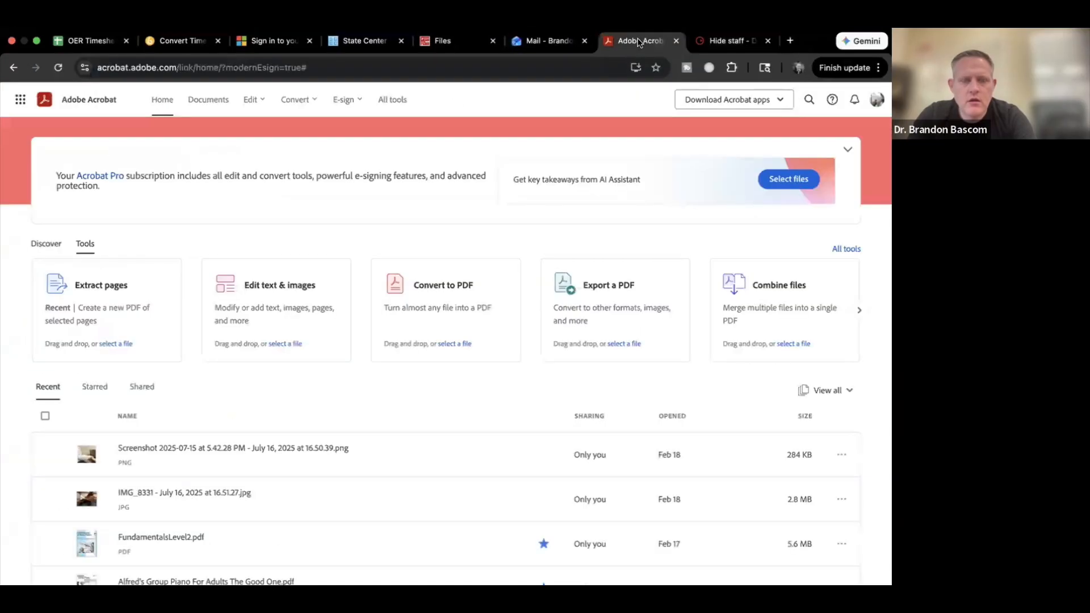
{"action": "left_click", "coordinate": [541, 49]}
{"action": "left_click", "coordinate": [464, 50]}
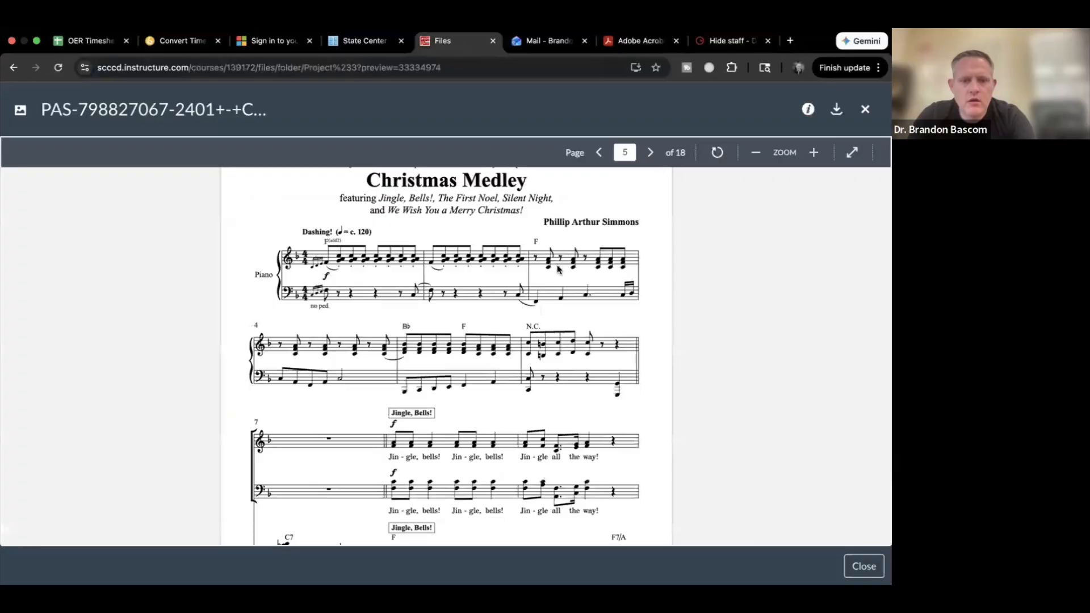
{"action": "scroll", "coordinate": [558, 269], "scroll_direction": "down", "scroll_amount": 10}
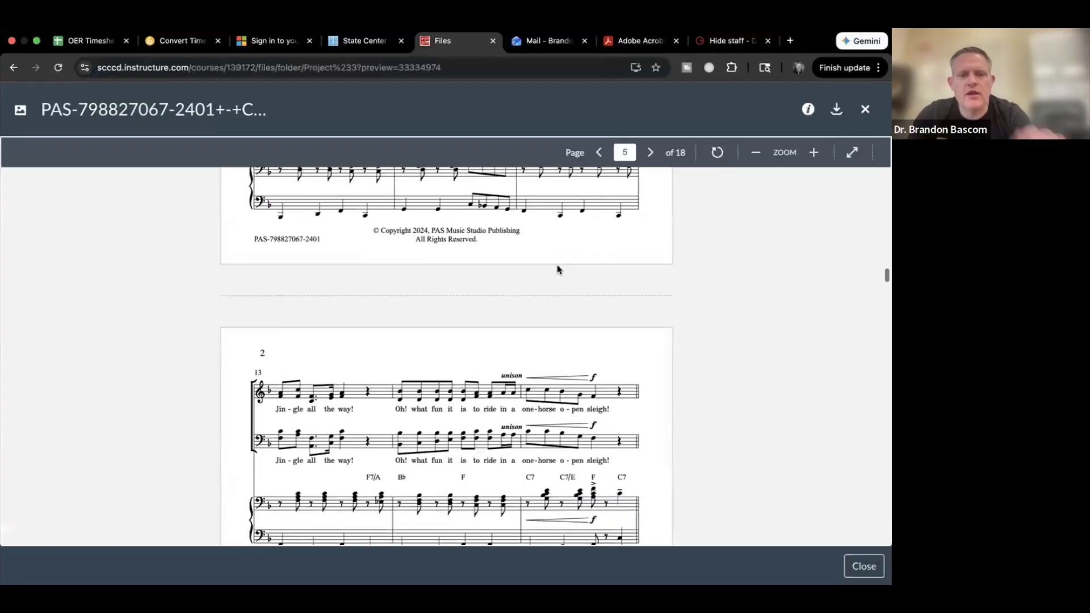
{"action": "scroll", "coordinate": [557, 268], "scroll_direction": "down", "scroll_amount": 15}
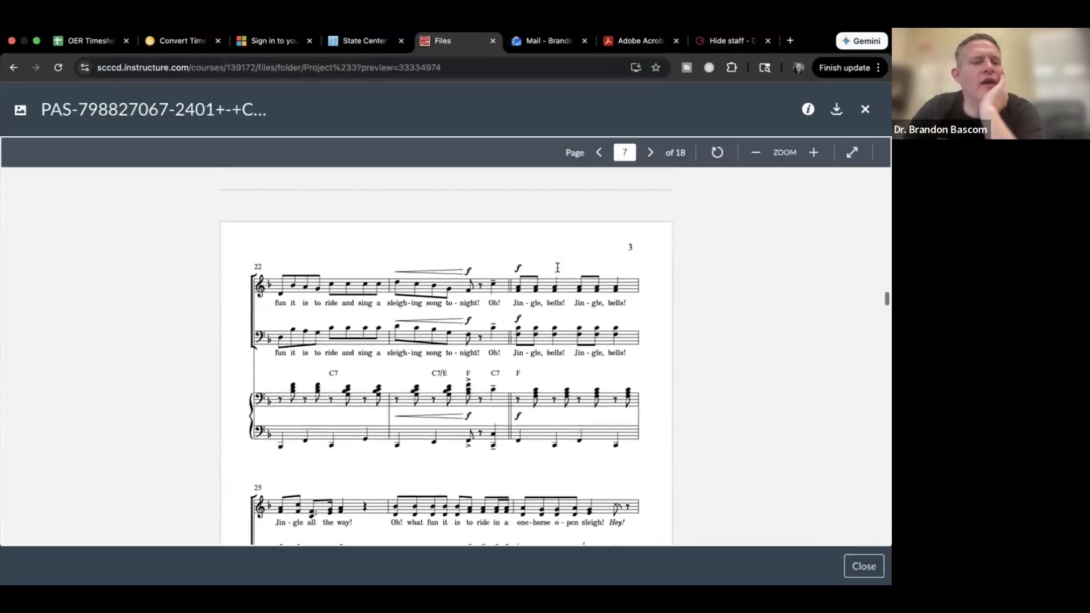
{"action": "scroll", "coordinate": [557, 266], "scroll_direction": "down", "scroll_amount": 15}
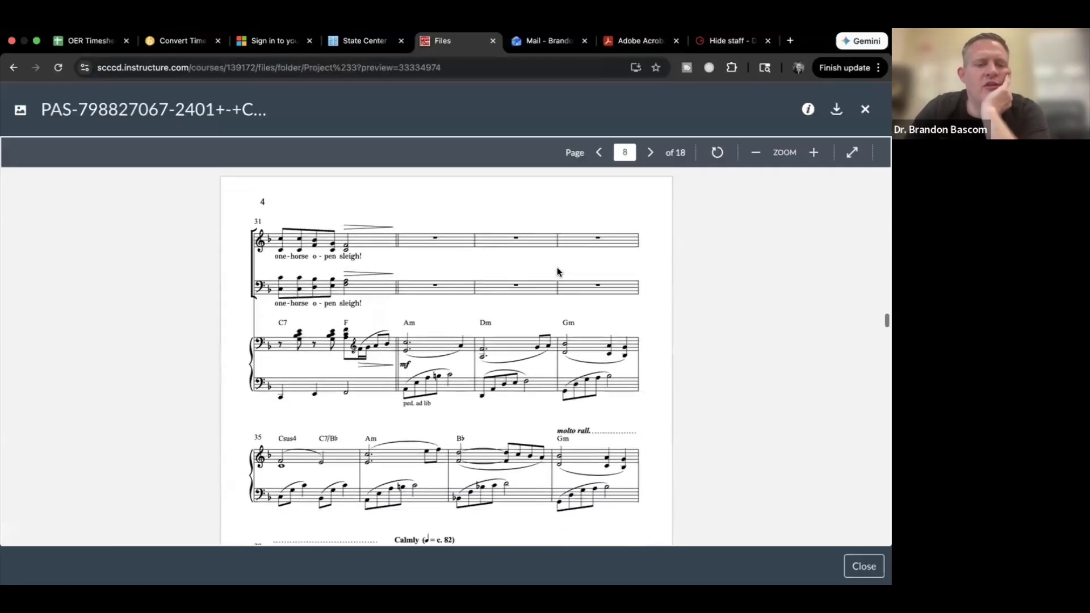
{"action": "scroll", "coordinate": [557, 271], "scroll_direction": "down", "scroll_amount": 5}
{"action": "scroll", "coordinate": [557, 271], "scroll_direction": "up", "scroll_amount": 2}
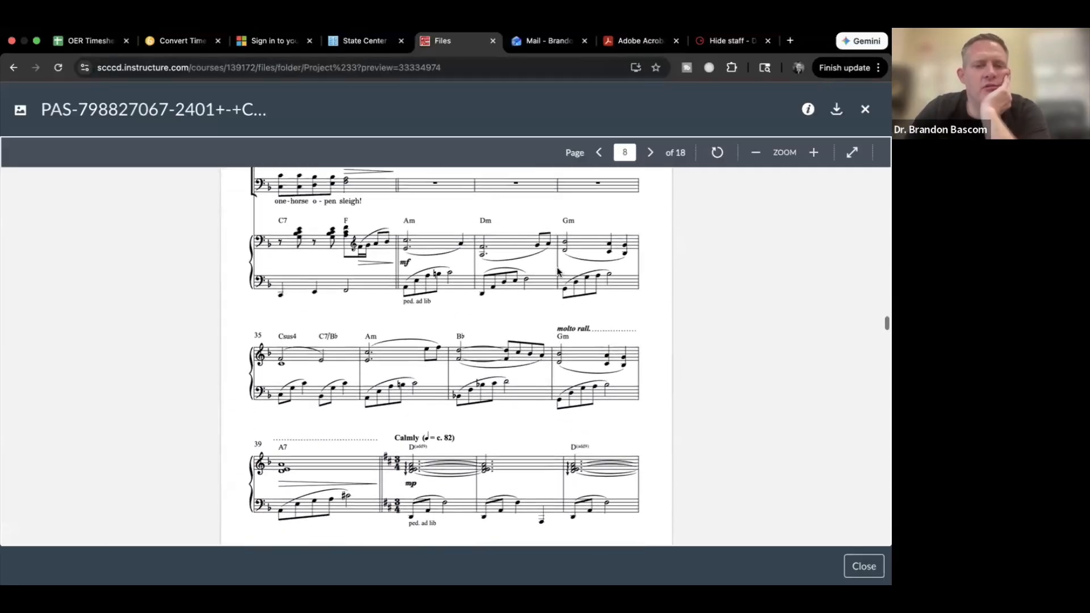
{"action": "scroll", "coordinate": [558, 271], "scroll_direction": "up", "scroll_amount": 3}
{"action": "scroll", "coordinate": [557, 270], "scroll_direction": "down", "scroll_amount": 3}
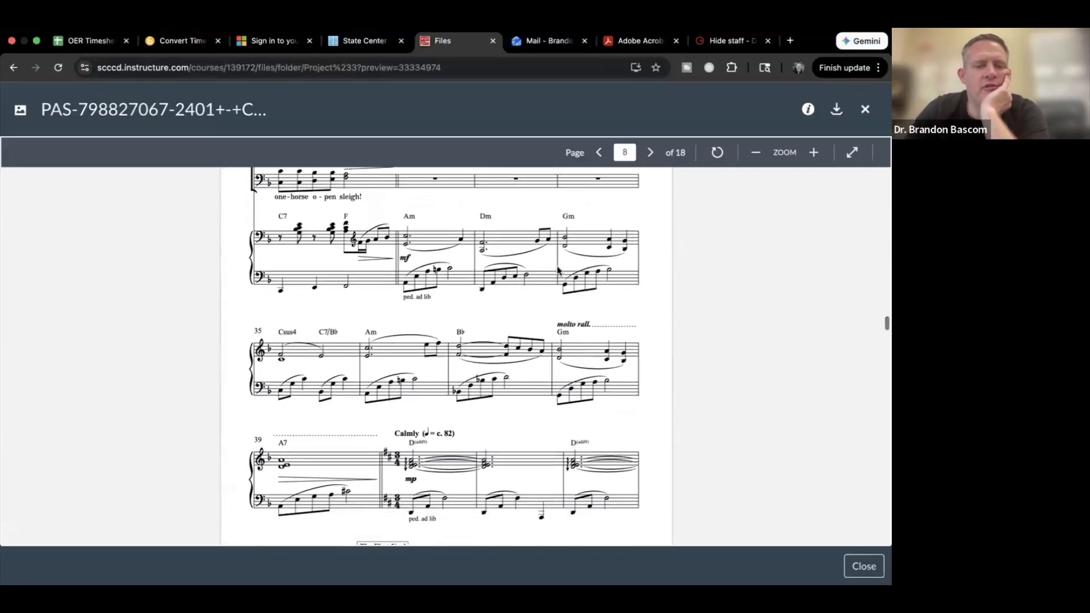
{"action": "scroll", "coordinate": [557, 267], "scroll_direction": "down", "scroll_amount": 3}
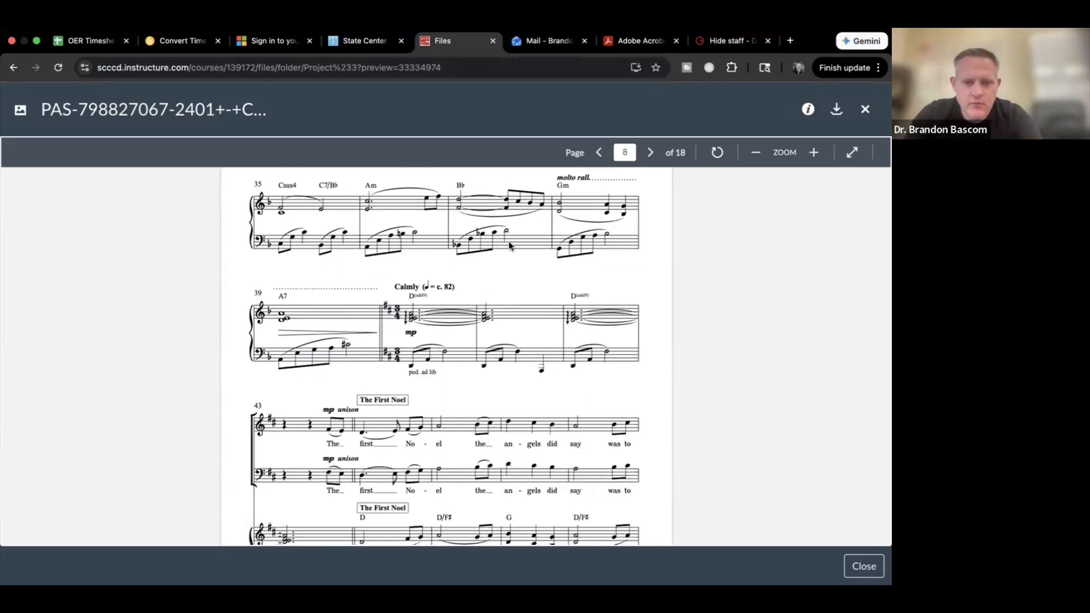
Step: Scroll on through the PDF to page 11, then switch back to Dorico
{"action": "scroll", "coordinate": [509, 244], "scroll_direction": "down", "scroll_amount": 1}
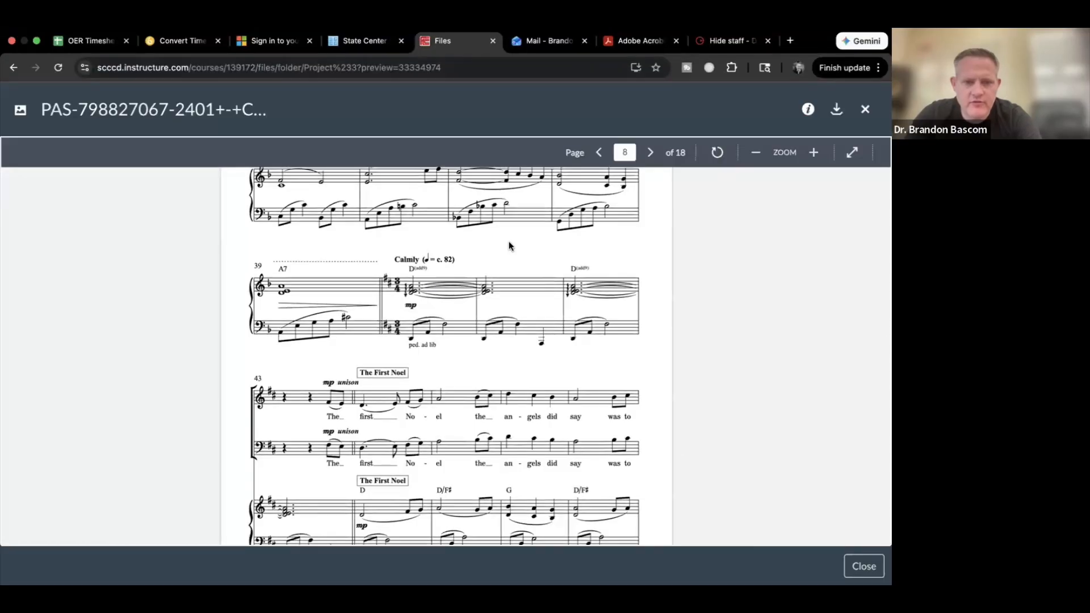
{"action": "scroll", "coordinate": [508, 245], "scroll_direction": "down", "scroll_amount": 5}
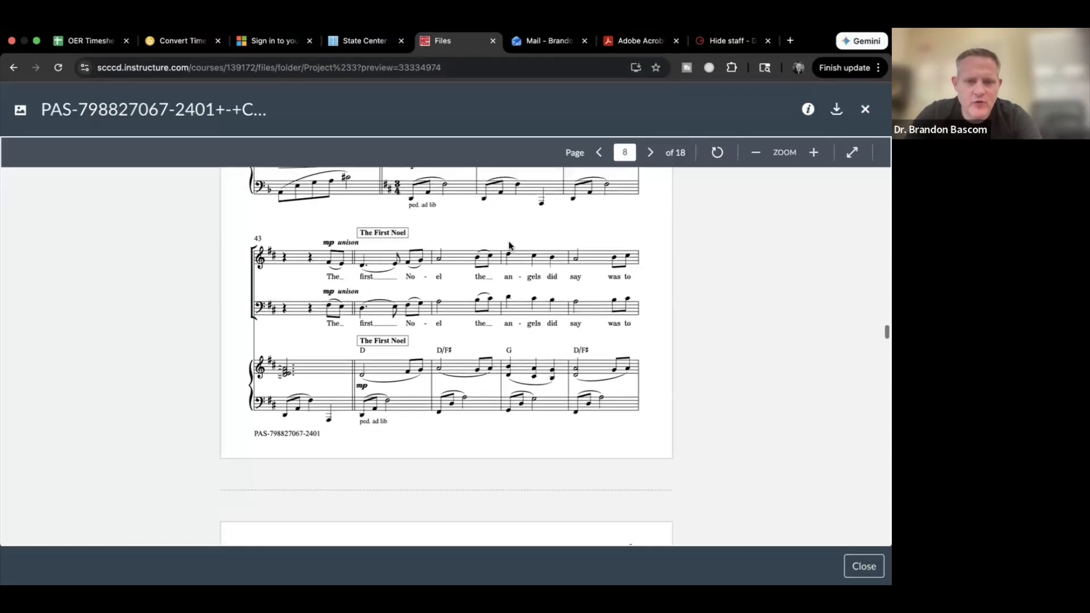
{"action": "scroll", "coordinate": [509, 244], "scroll_direction": "down", "scroll_amount": 15}
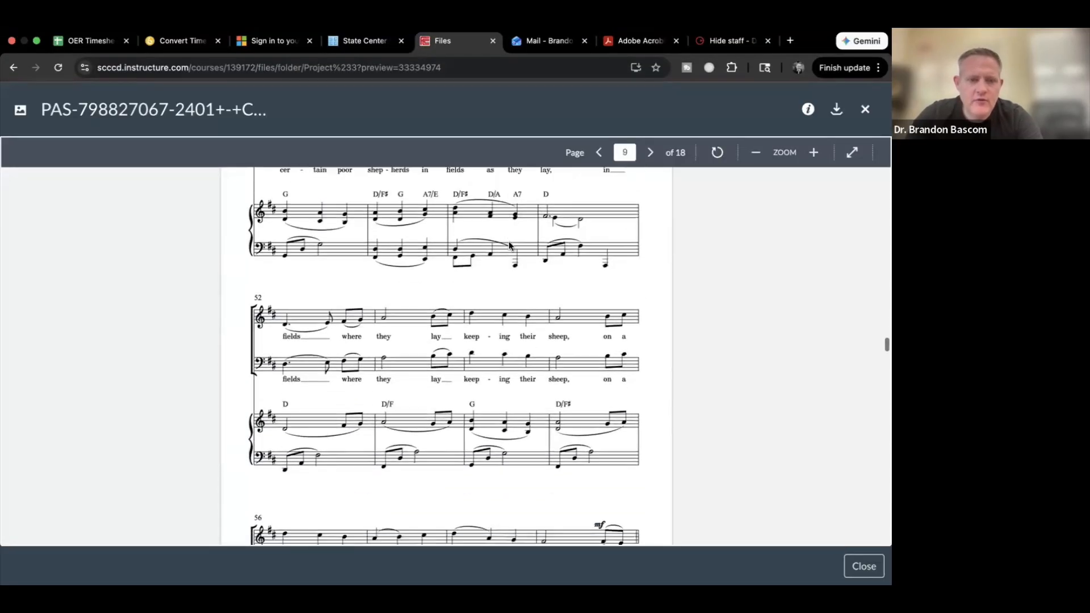
{"action": "scroll", "coordinate": [509, 244], "scroll_direction": "down", "scroll_amount": 15}
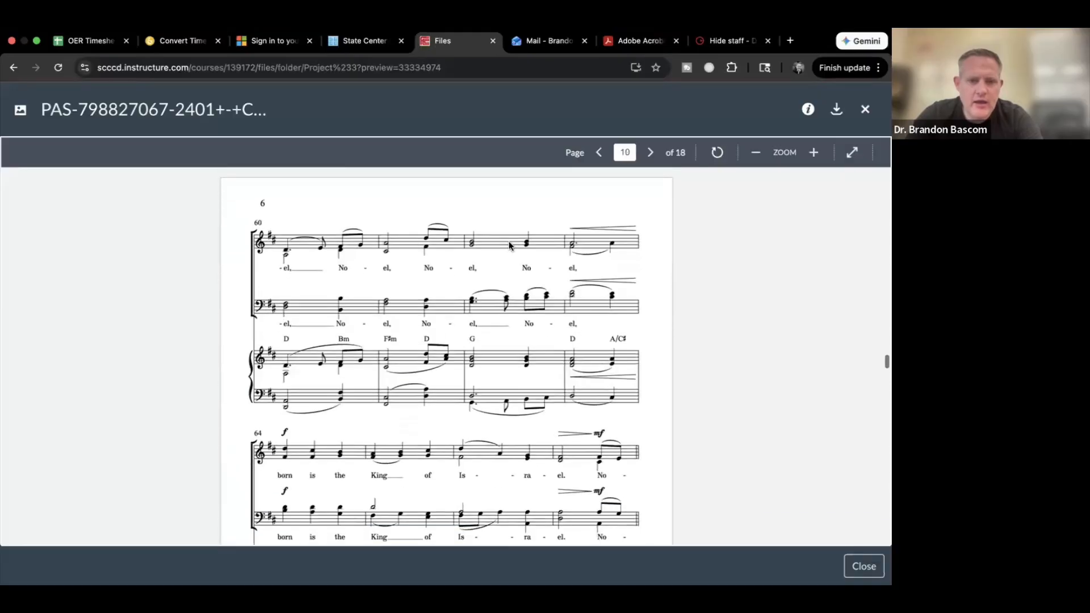
{"action": "scroll", "coordinate": [510, 244], "scroll_direction": "down", "scroll_amount": 15}
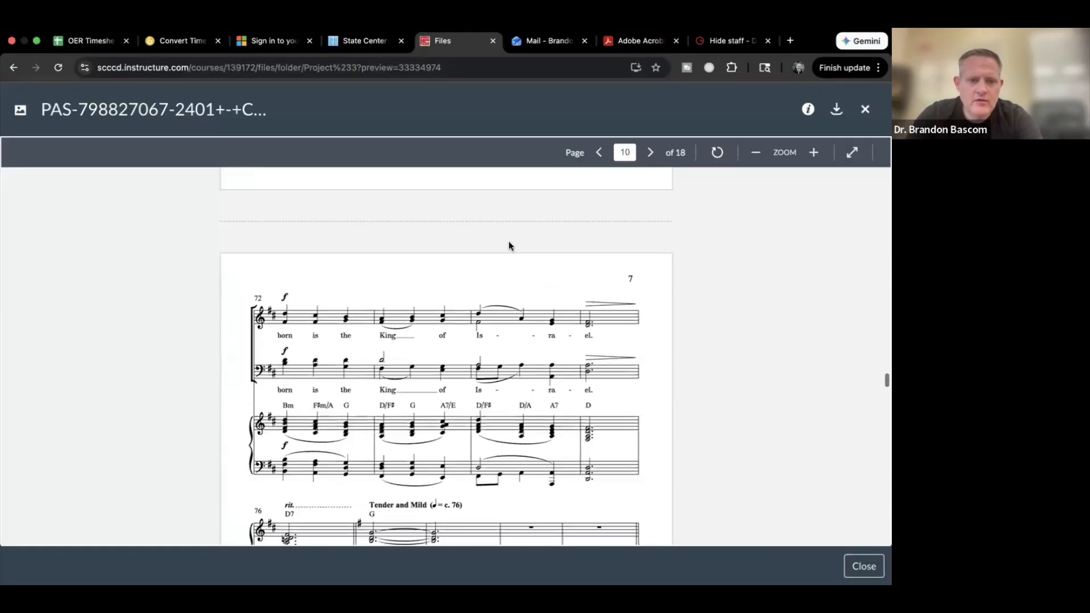
{"action": "scroll", "coordinate": [510, 246], "scroll_direction": "down", "scroll_amount": 2}
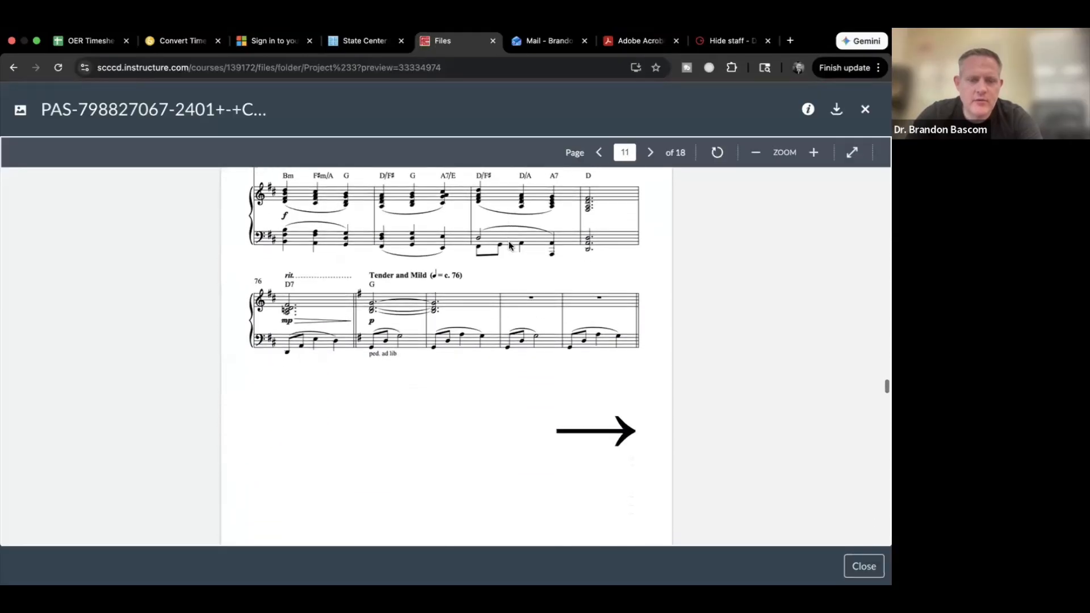
{"action": "scroll", "coordinate": [509, 246], "scroll_direction": "up", "scroll_amount": 2}
{"action": "scroll", "coordinate": [509, 245], "scroll_direction": "up", "scroll_amount": 20}
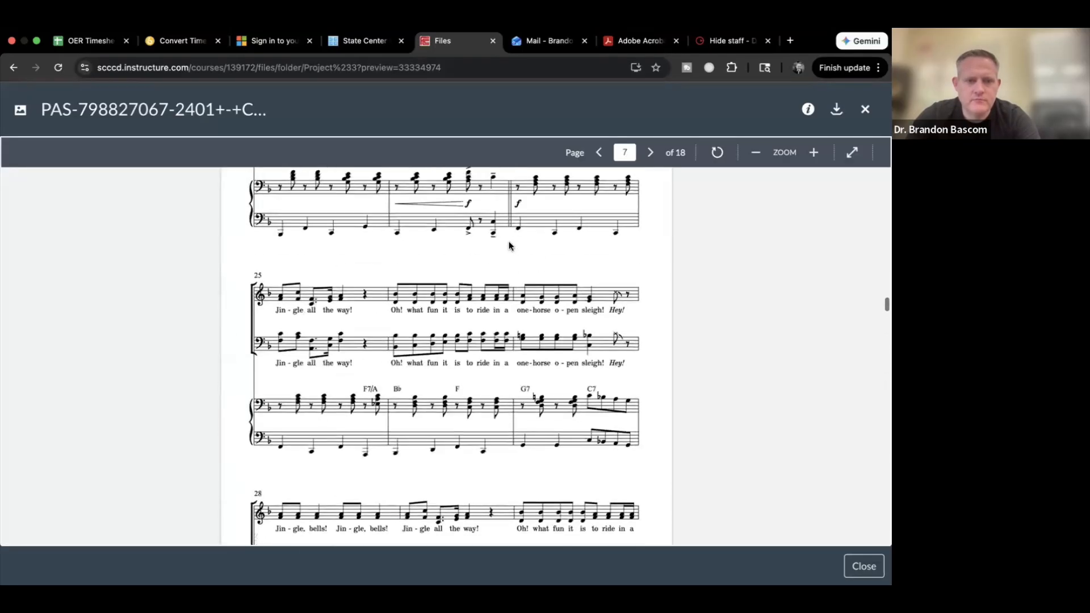
{"action": "scroll", "coordinate": [509, 246], "scroll_direction": "down", "scroll_amount": 10}
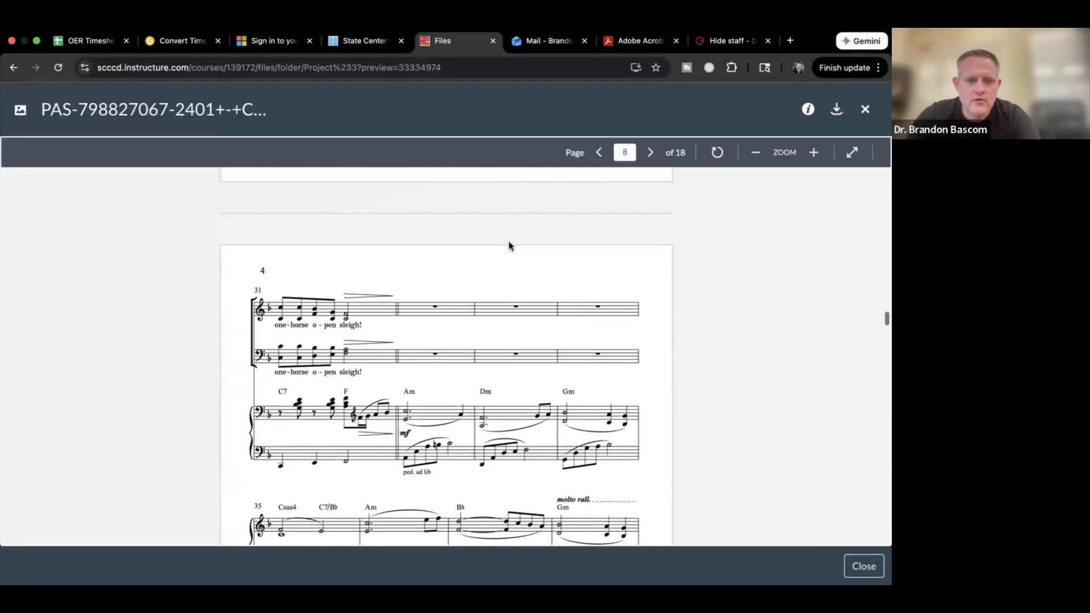
{"action": "scroll", "coordinate": [509, 245], "scroll_direction": "up", "scroll_amount": 1}
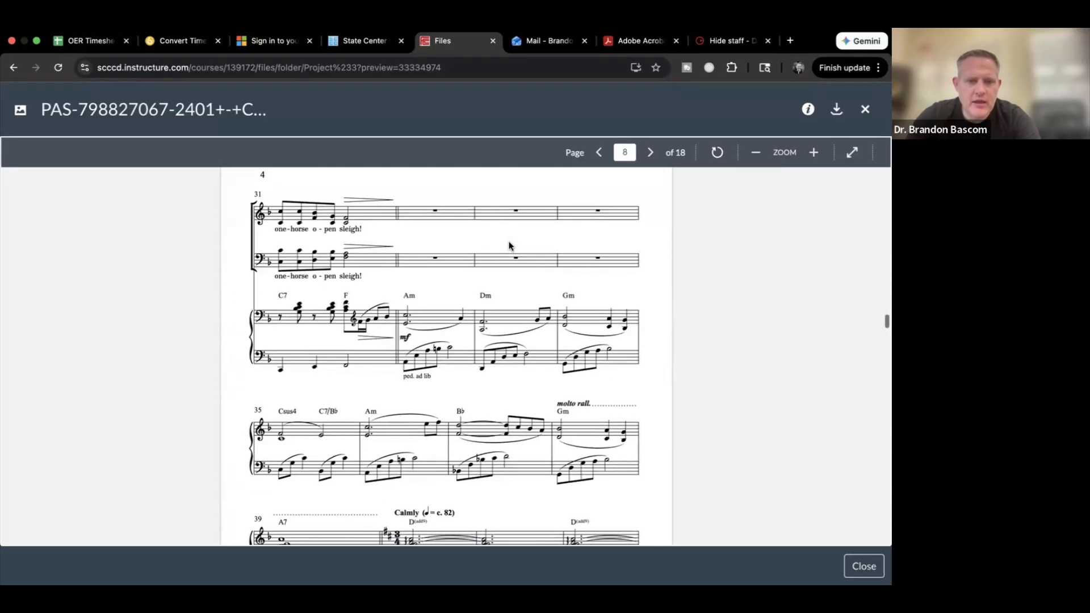
{"action": "scroll", "coordinate": [509, 245], "scroll_direction": "down", "scroll_amount": 5}
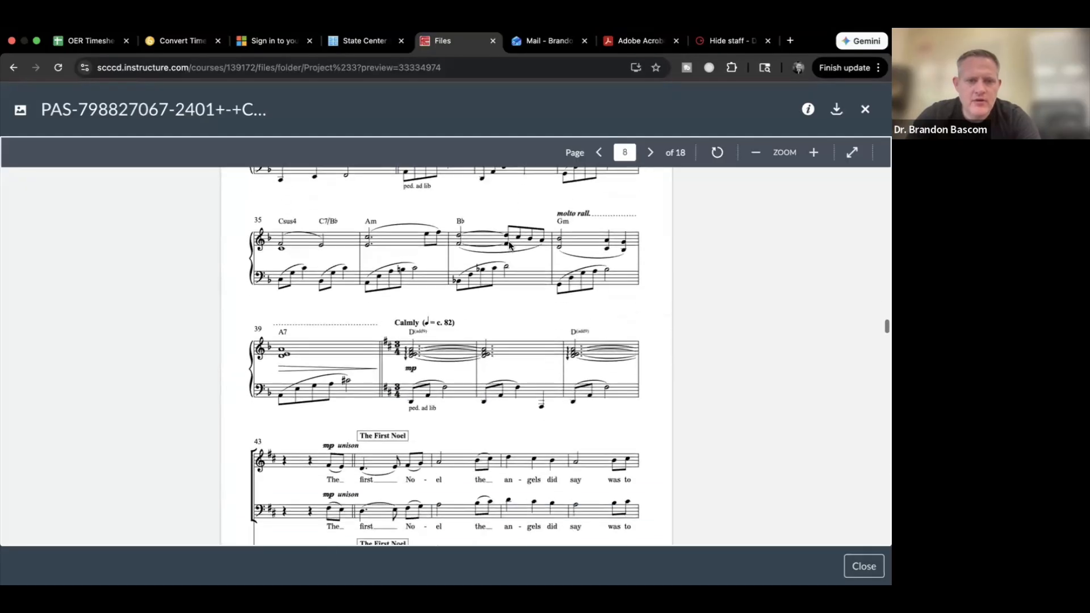
{"action": "key", "text": "ctrl+Right"}
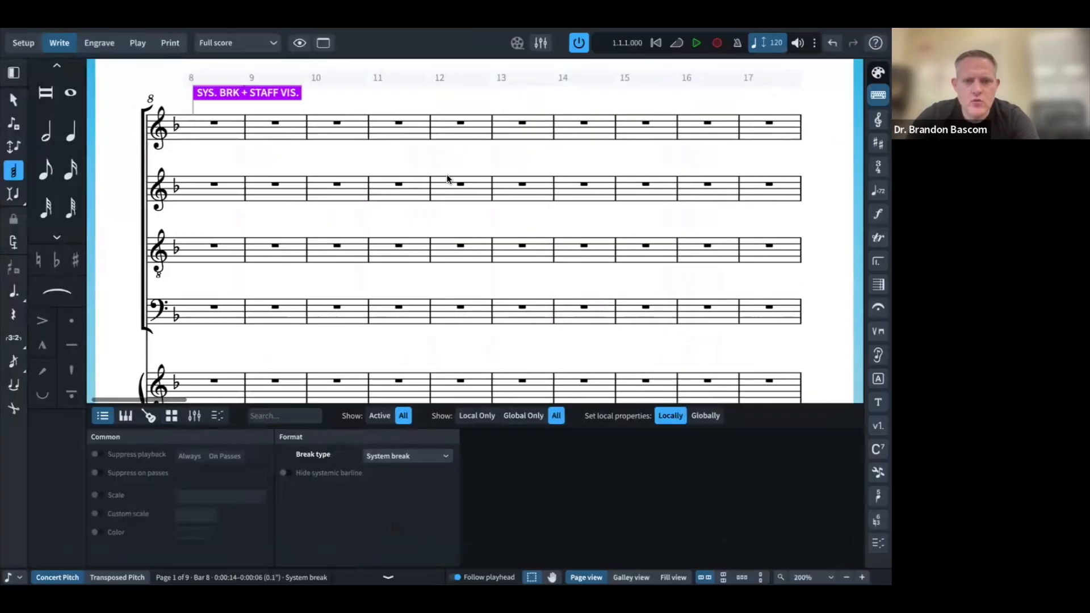
Step: Select the rest in bar 35, switch to Engrave mode, and select a rest in bar 39
{"action": "scroll", "coordinate": [447, 179], "scroll_direction": "right", "scroll_amount": 10}
{"action": "scroll", "coordinate": [446, 178], "scroll_direction": "down", "scroll_amount": 2}
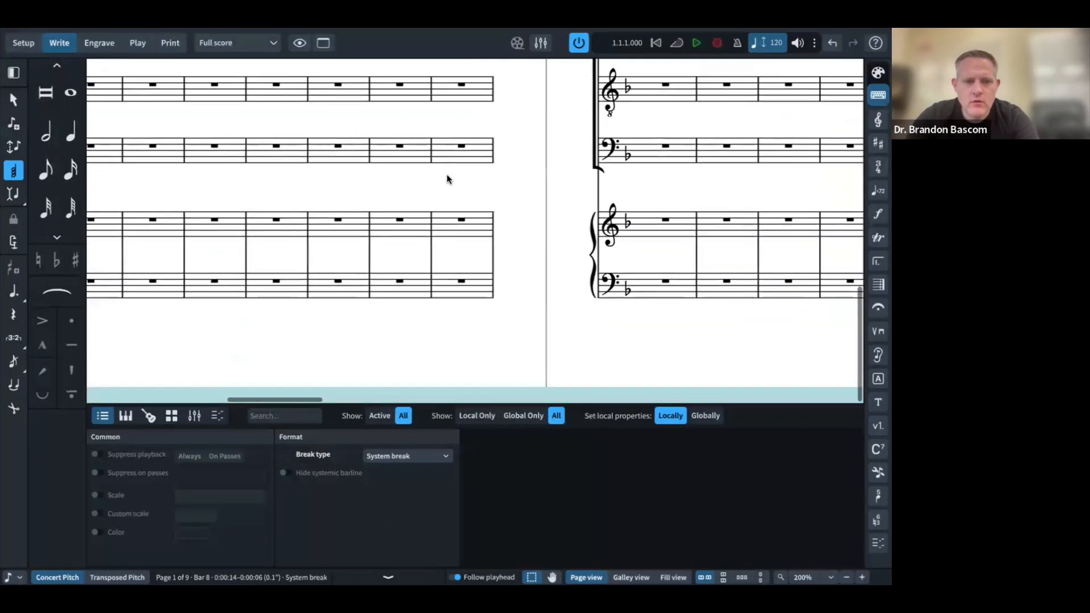
{"action": "scroll", "coordinate": [447, 179], "scroll_direction": "left", "scroll_amount": 10}
{"action": "scroll", "coordinate": [446, 178], "scroll_direction": "up", "scroll_amount": 7}
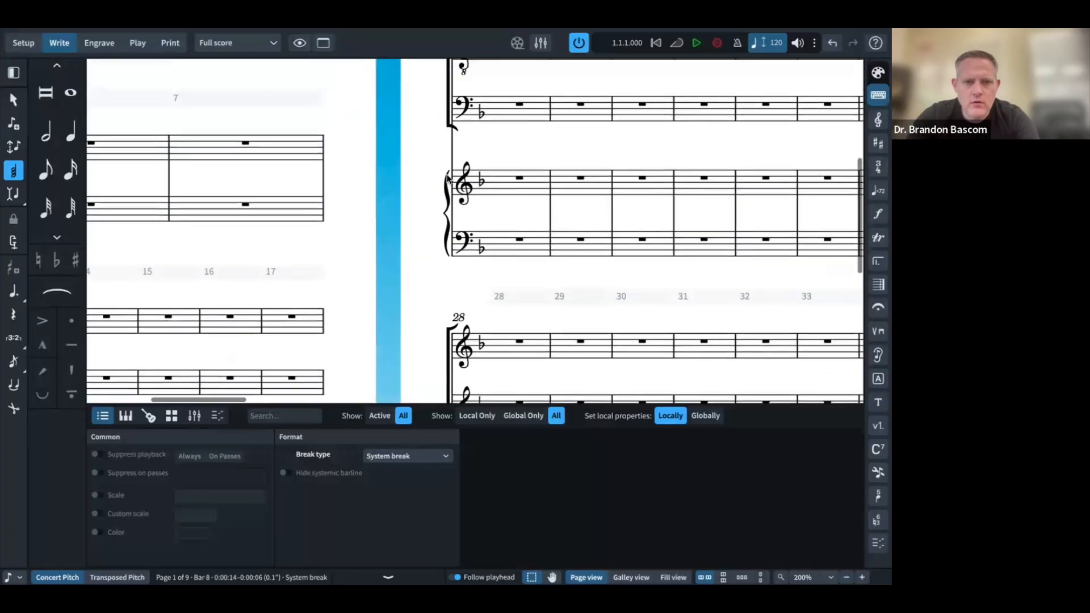
{"action": "scroll", "coordinate": [449, 181], "scroll_direction": "down", "scroll_amount": 2}
{"action": "scroll", "coordinate": [449, 181], "scroll_direction": "right", "scroll_amount": 4}
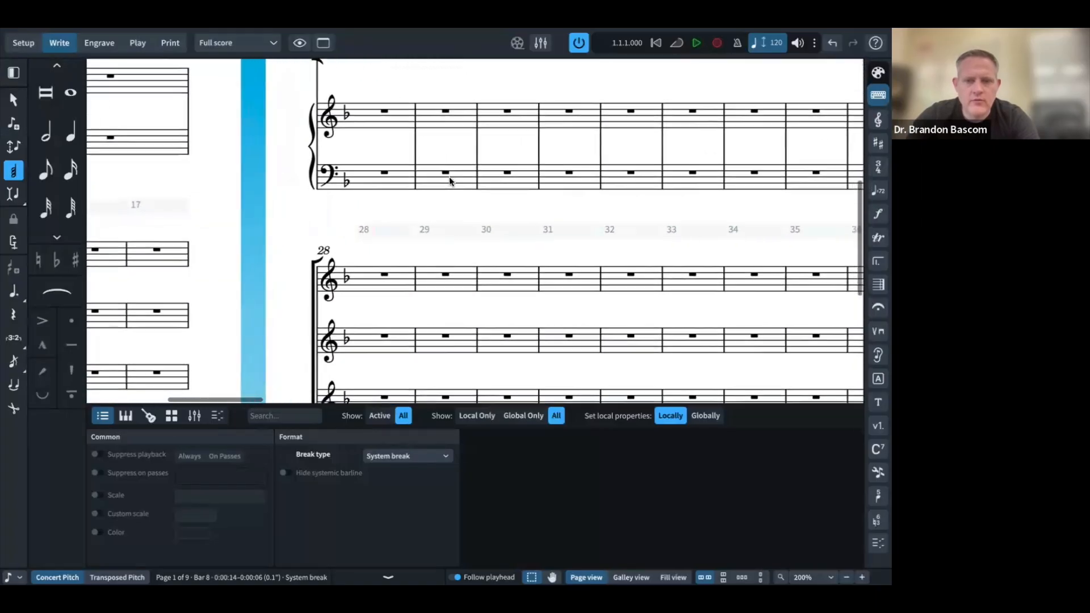
{"action": "scroll", "coordinate": [449, 181], "scroll_direction": "right", "scroll_amount": 3}
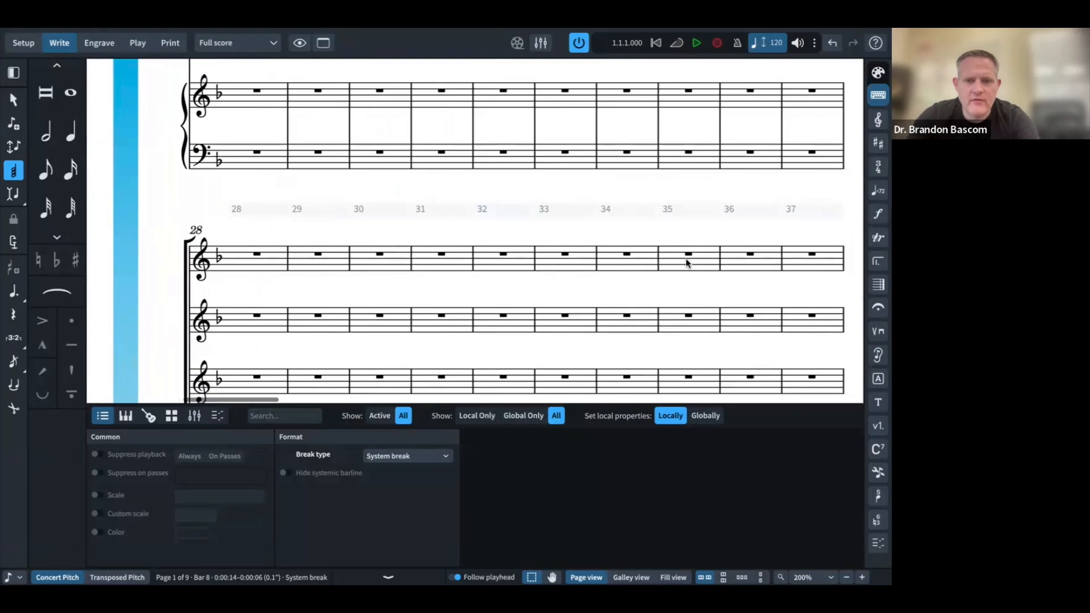
{"action": "left_click", "coordinate": [690, 258]}
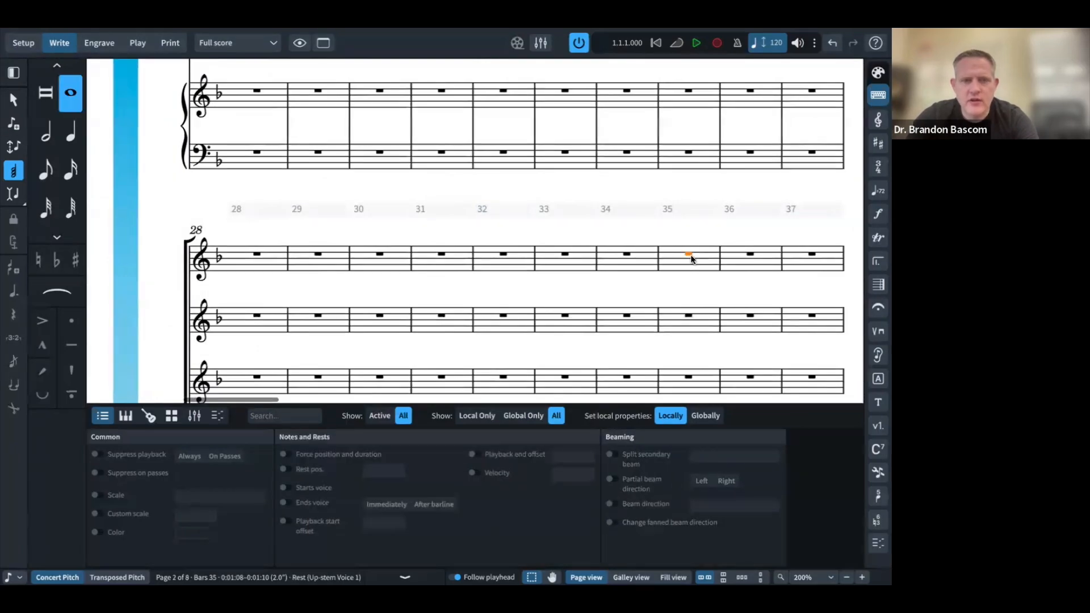
{"action": "left_click", "coordinate": [100, 43]}
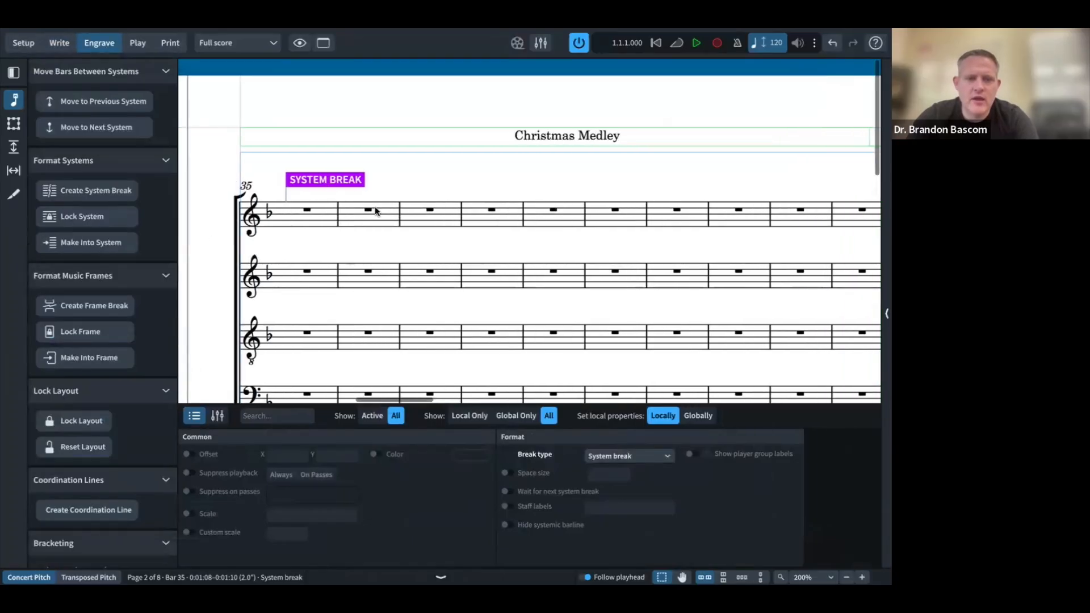
{"action": "left_click", "coordinate": [553, 210]}
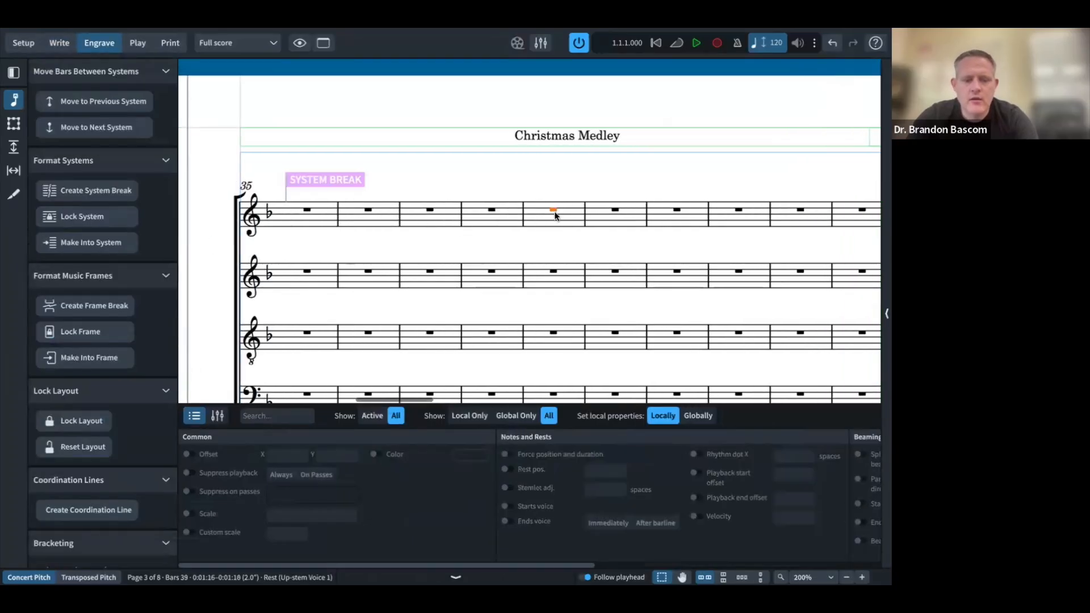
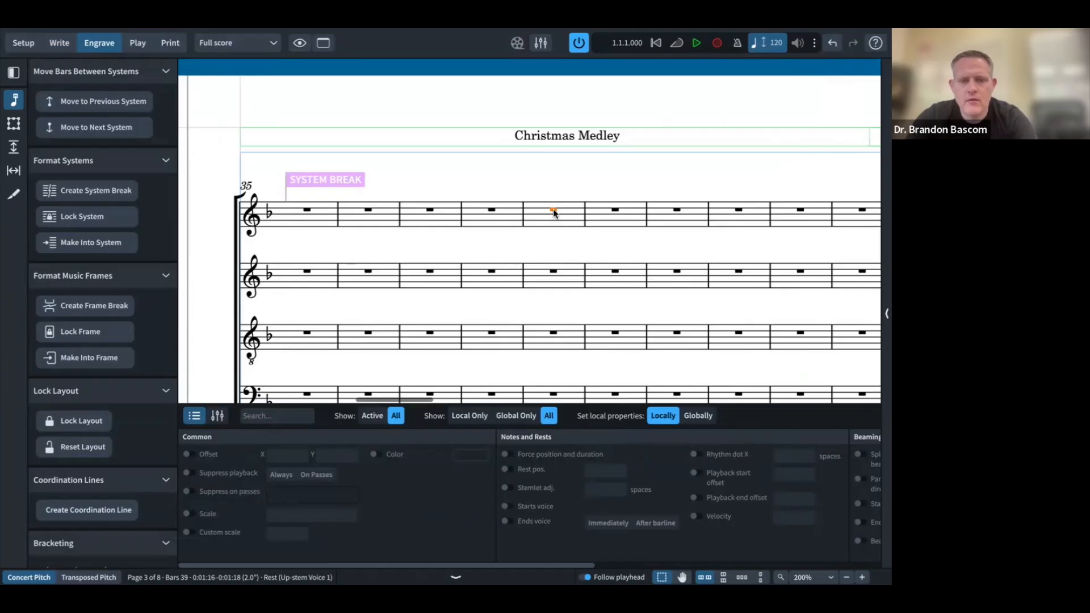
Step: Push extra bars to the next system so the bar 35 and bar 39 systems hold four bars each
{"action": "left_click", "coordinate": [120, 133]}
{"action": "scroll", "coordinate": [322, 211], "scroll_direction": "down", "scroll_amount": 4}
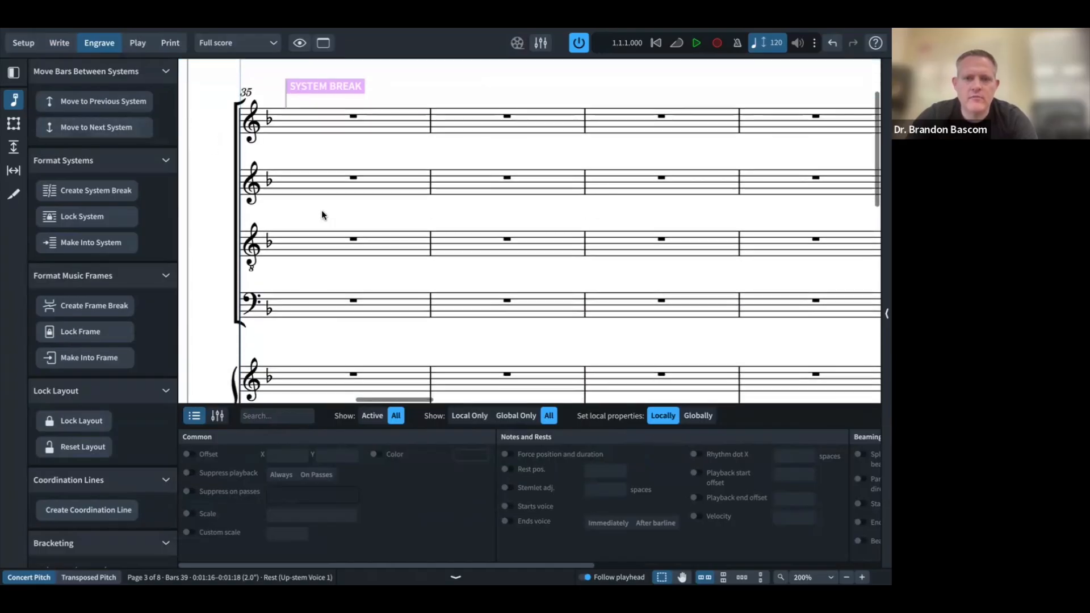
{"action": "scroll", "coordinate": [321, 211], "scroll_direction": "right", "scroll_amount": 2}
{"action": "scroll", "coordinate": [321, 214], "scroll_direction": "down", "scroll_amount": 6}
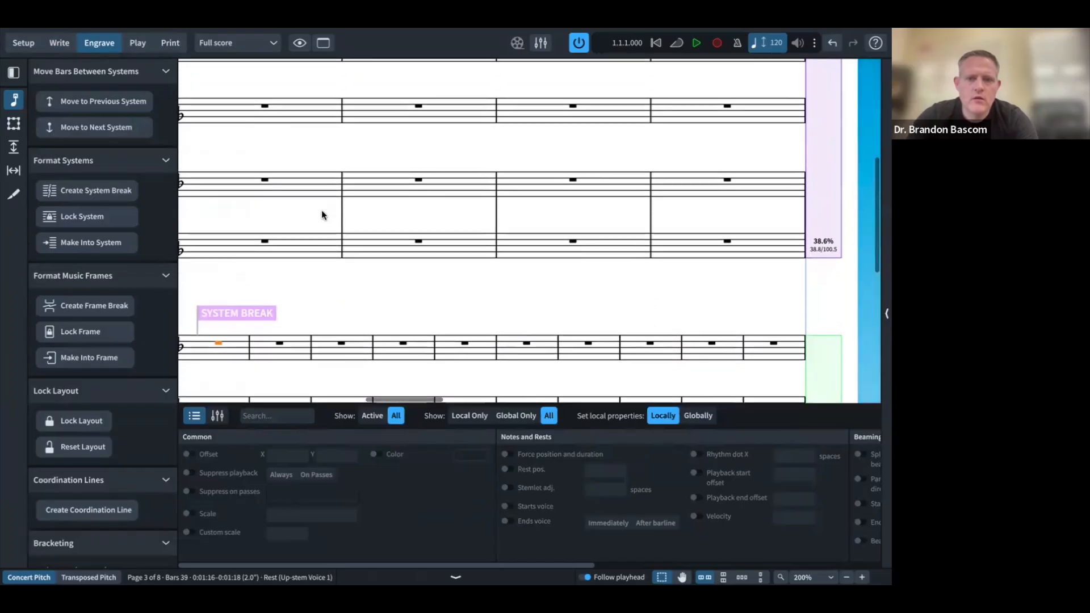
{"action": "scroll", "coordinate": [321, 214], "scroll_direction": "left", "scroll_amount": 2}
{"action": "scroll", "coordinate": [322, 215], "scroll_direction": "left", "scroll_amount": 1}
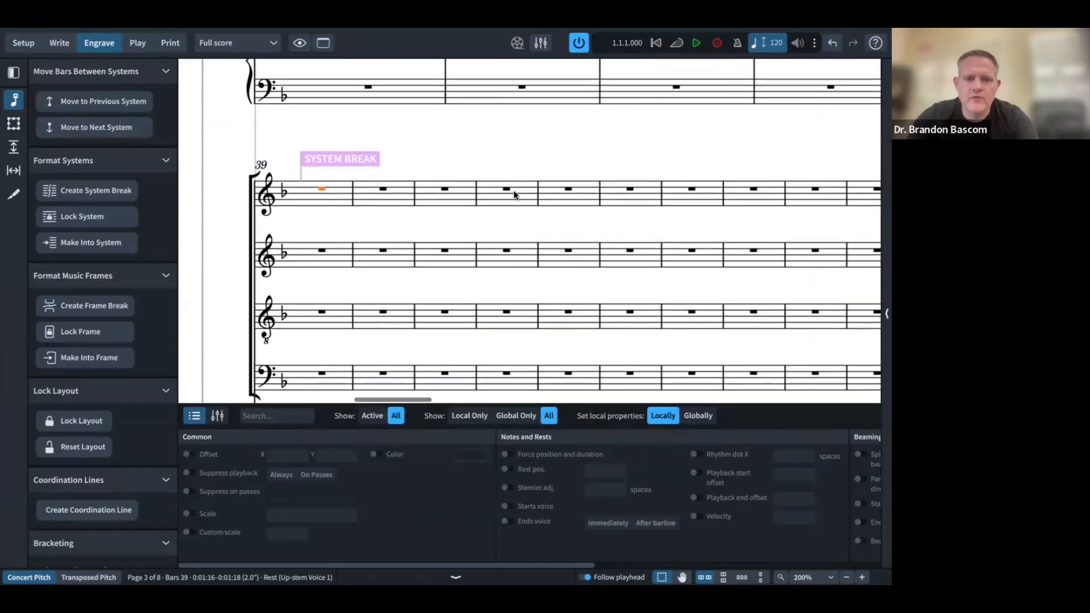
{"action": "left_click", "coordinate": [78, 130]}
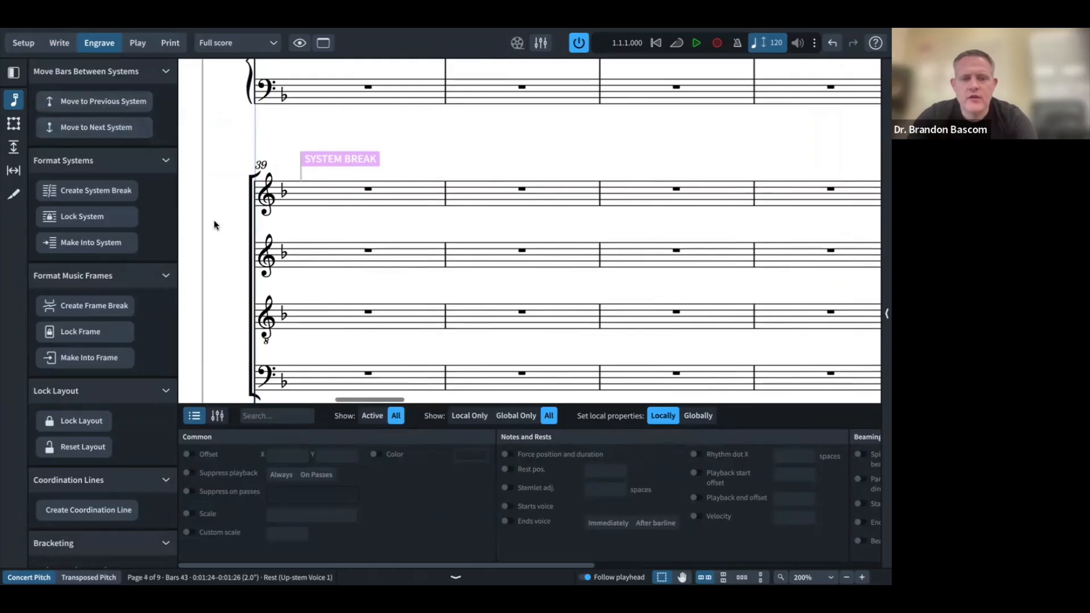
{"action": "scroll", "coordinate": [213, 219], "scroll_direction": "up", "scroll_amount": 6}
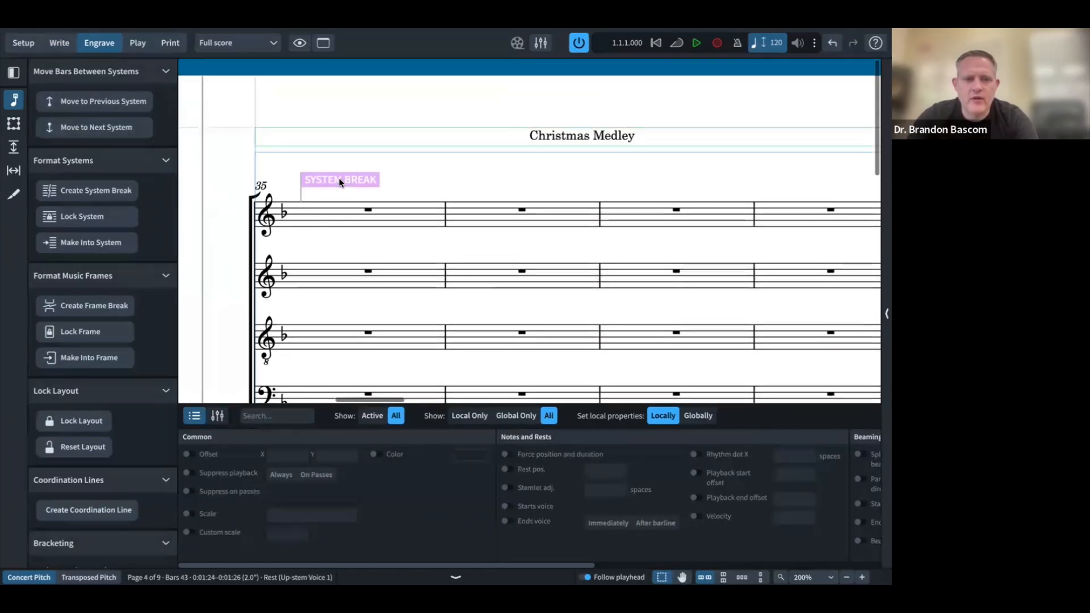
Step: Hide the Soprano, Alto, Tenor and Bass staves at the bar 35 system break
{"action": "left_click", "coordinate": [339, 180]}
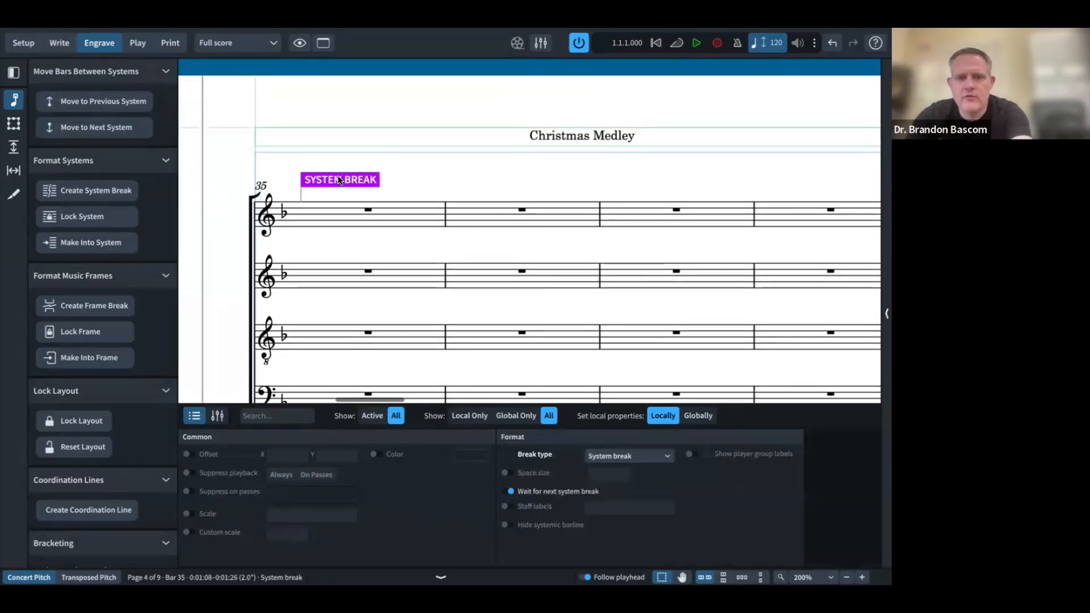
{"action": "double_click", "coordinate": [338, 180]}
{"action": "left_click", "coordinate": [276, 187]}
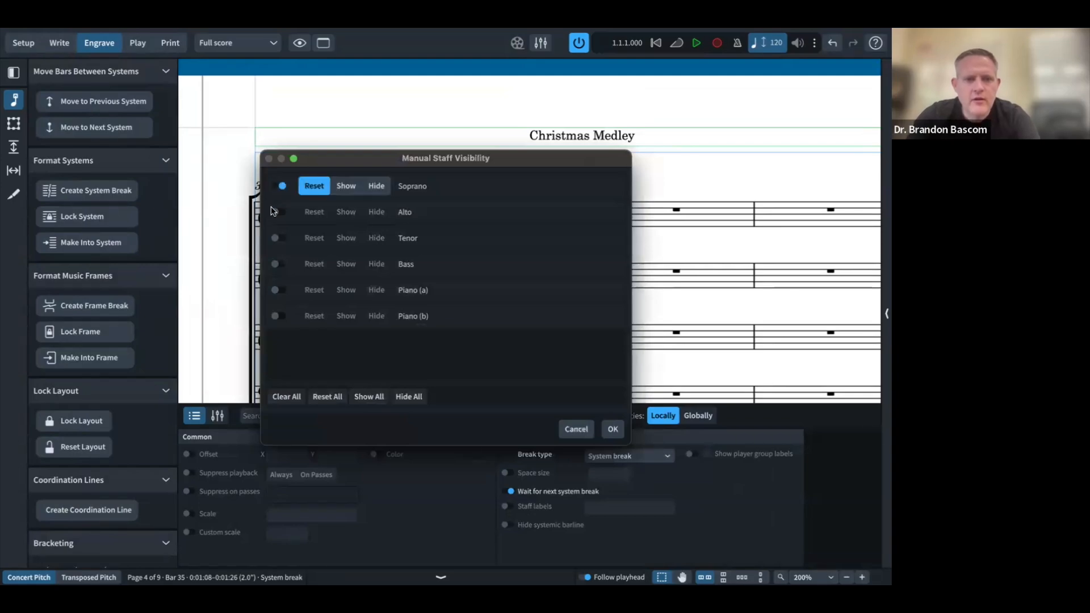
{"action": "left_click", "coordinate": [275, 212]}
{"action": "left_click", "coordinate": [275, 238]}
{"action": "left_click", "coordinate": [275, 264]}
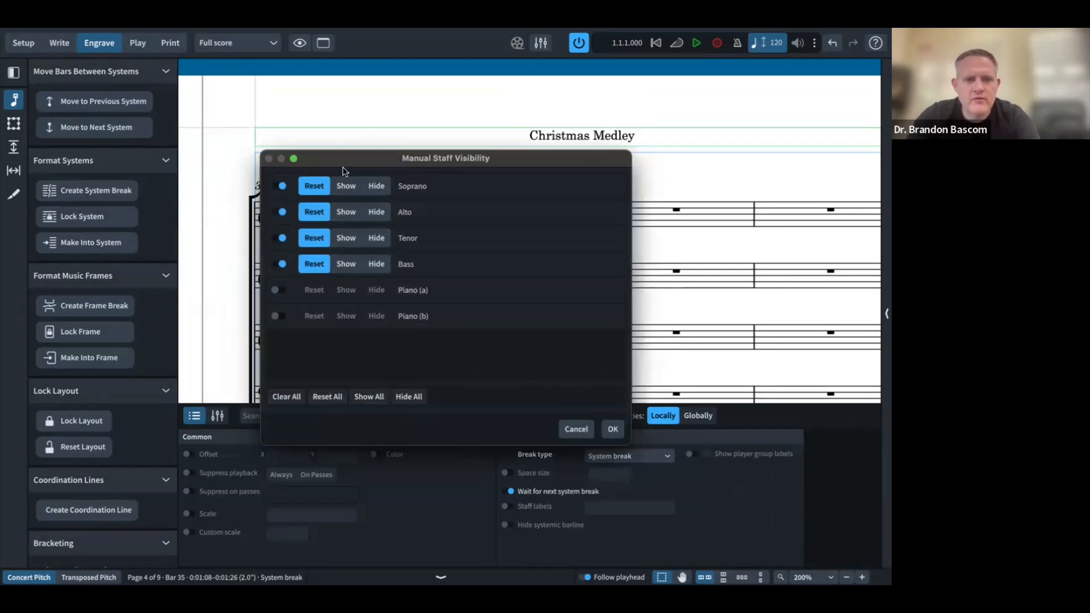
{"action": "left_click", "coordinate": [375, 186]}
{"action": "left_click", "coordinate": [375, 212]}
{"action": "left_click", "coordinate": [376, 238]}
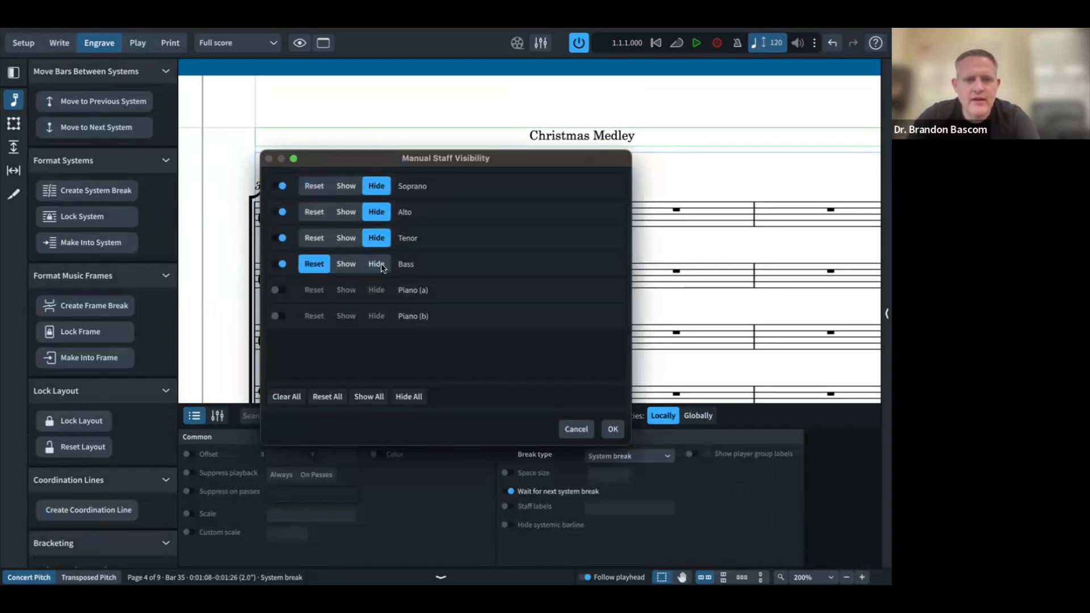
{"action": "left_click", "coordinate": [375, 264]}
{"action": "left_click", "coordinate": [613, 429]}
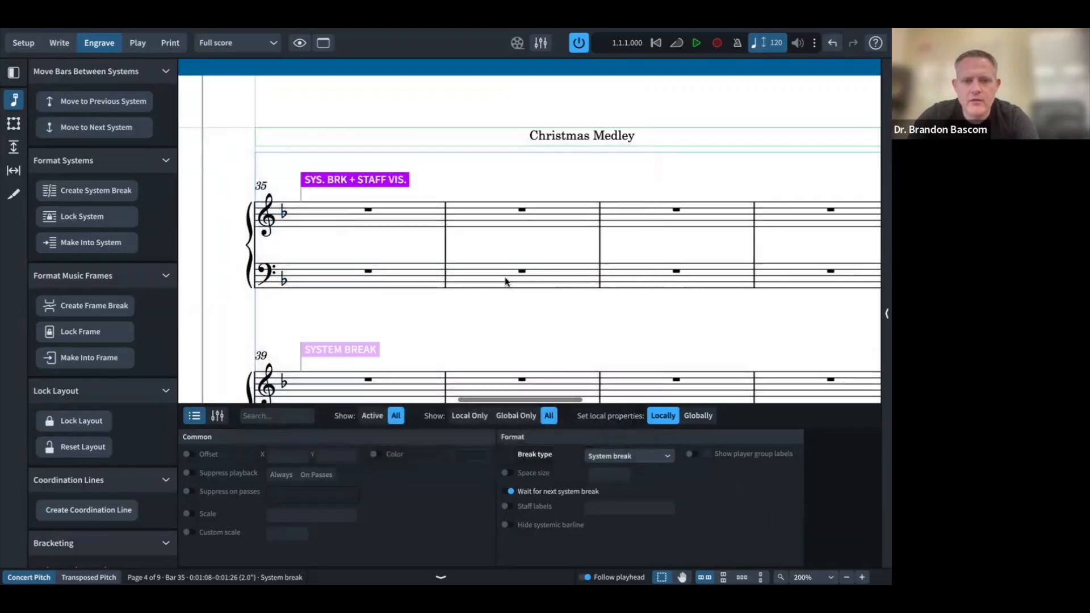
Step: Select the bar 43 system break and compare it with the reference PDF
{"action": "scroll", "coordinate": [505, 282], "scroll_direction": "down", "scroll_amount": 4}
{"action": "scroll", "coordinate": [504, 281], "scroll_direction": "down", "scroll_amount": 3}
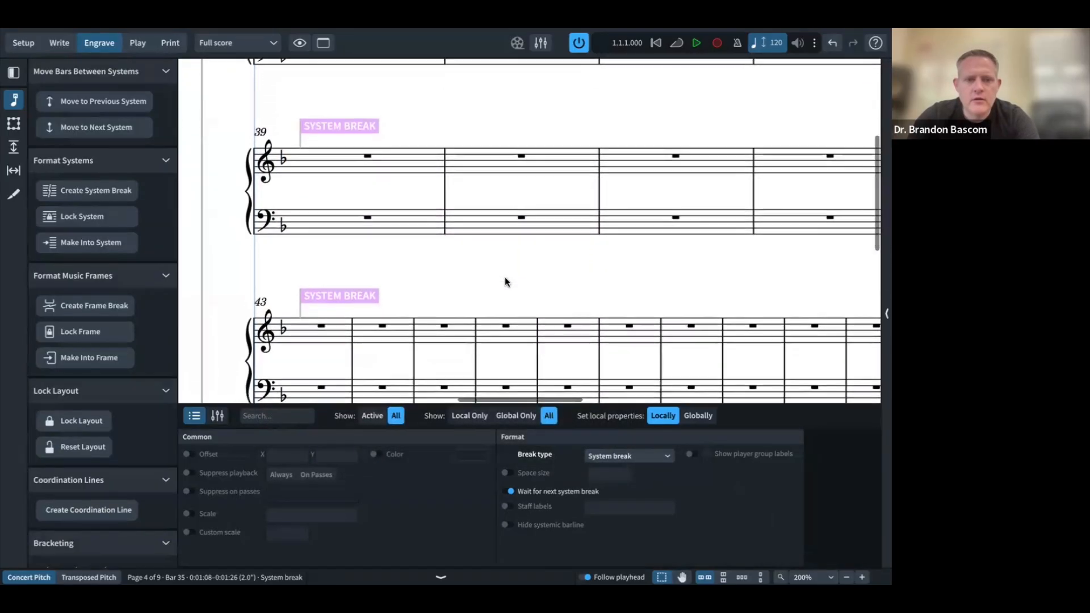
{"action": "left_click", "coordinate": [337, 182]}
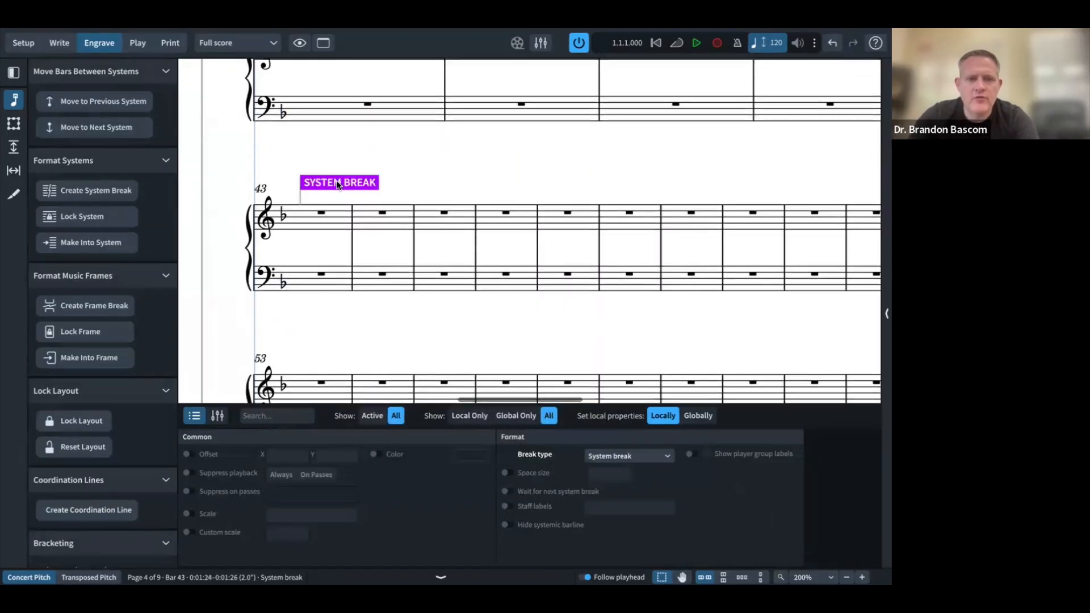
{"action": "key", "text": "ctrl+Left"}
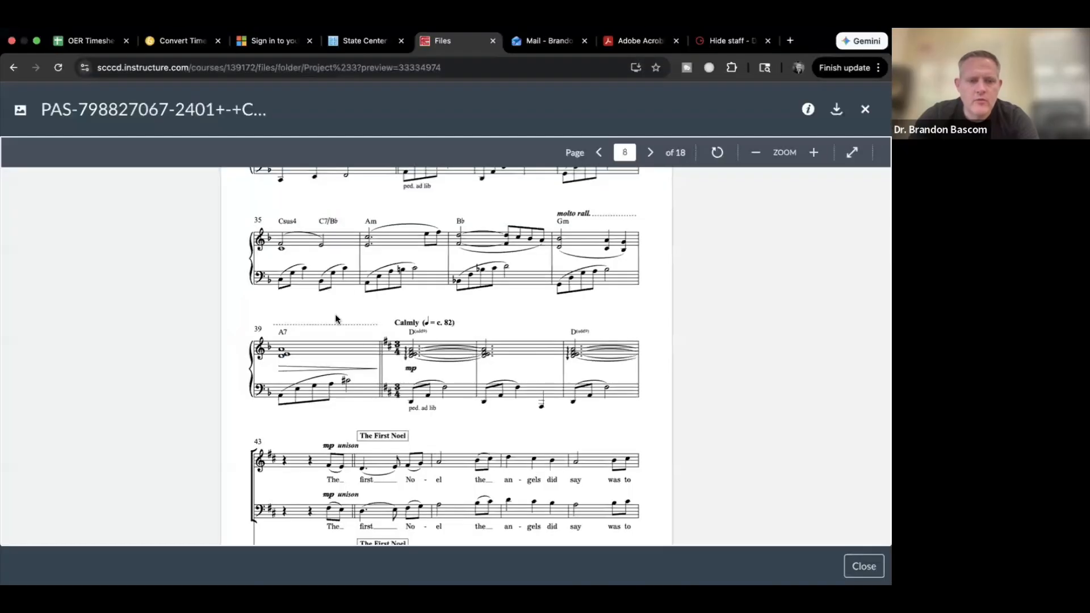
{"action": "scroll", "coordinate": [335, 315], "scroll_direction": "down", "scroll_amount": 2}
{"action": "scroll", "coordinate": [334, 314], "scroll_direction": "up", "scroll_amount": 2}
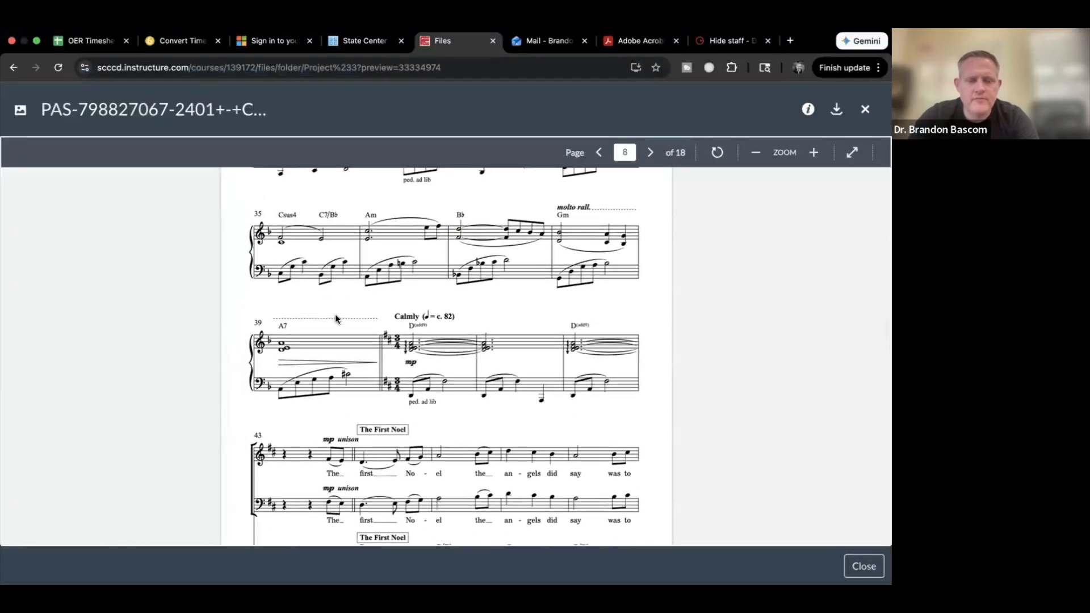
{"action": "key", "text": "ctrl+Right"}
{"action": "double_click", "coordinate": [331, 181]}
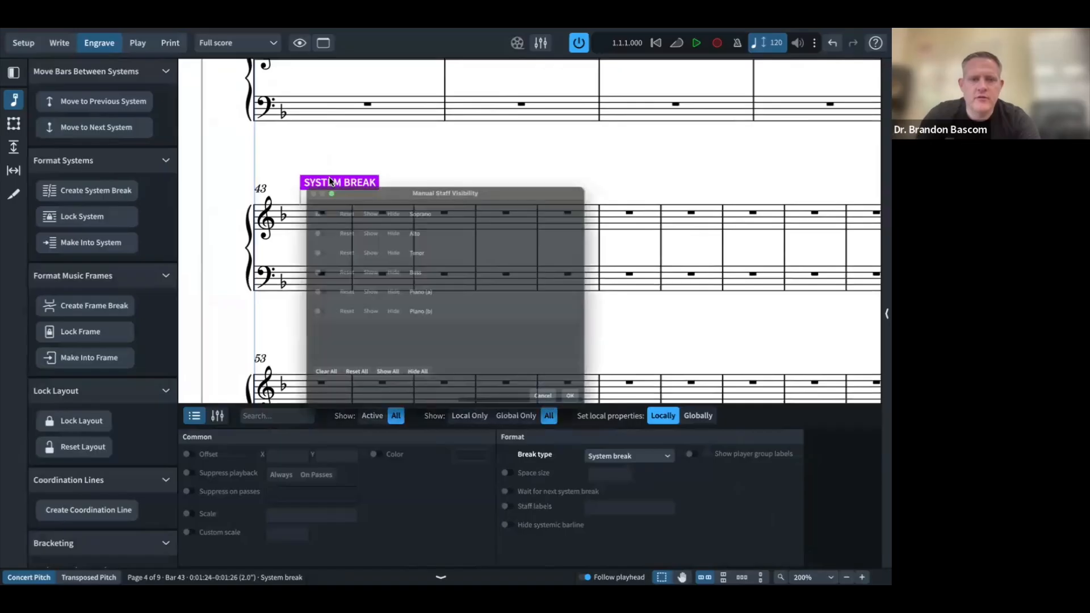
Step: Show the Soprano, Alto, Tenor and Bass staves again from the bar 43 system break
{"action": "left_click", "coordinate": [276, 186]}
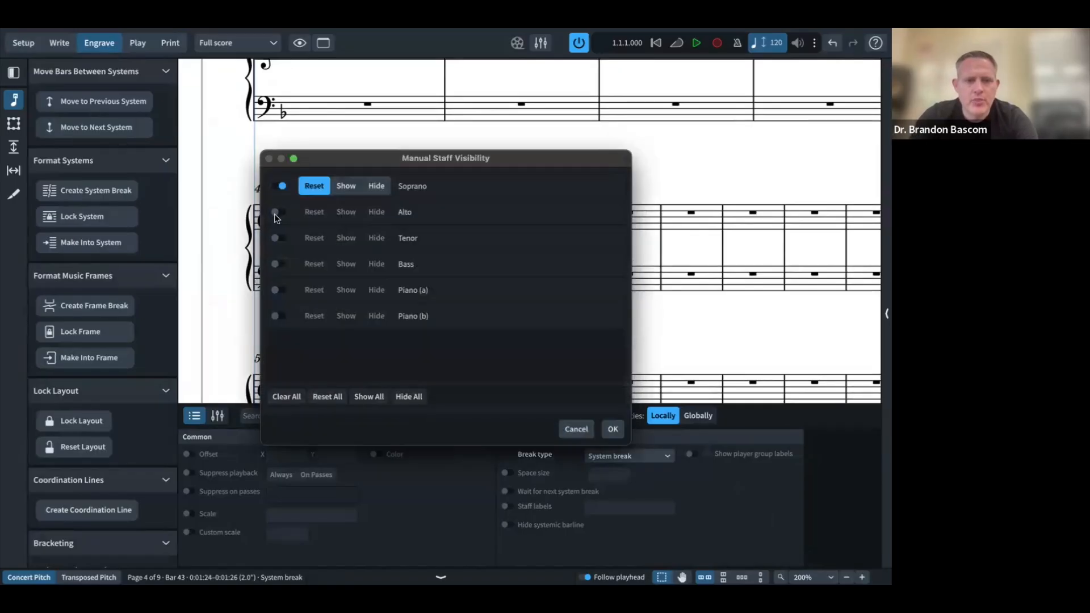
{"action": "left_click", "coordinate": [276, 213]}
{"action": "left_click", "coordinate": [277, 238]}
{"action": "left_click", "coordinate": [278, 262]}
{"action": "left_click", "coordinate": [346, 264]}
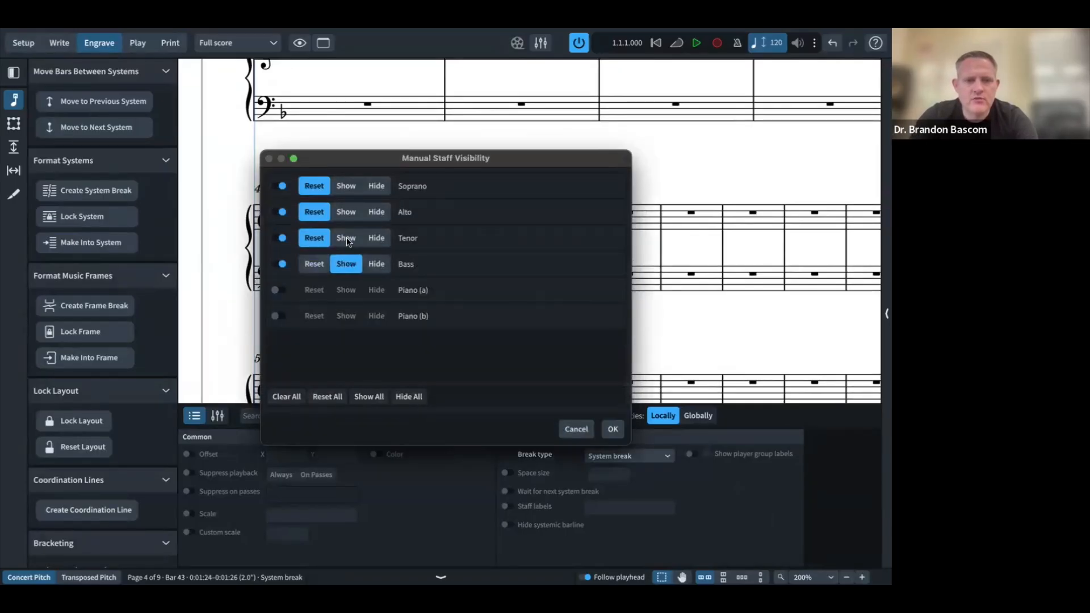
{"action": "left_click", "coordinate": [346, 237]}
{"action": "left_click", "coordinate": [346, 212]}
{"action": "left_click", "coordinate": [346, 186]}
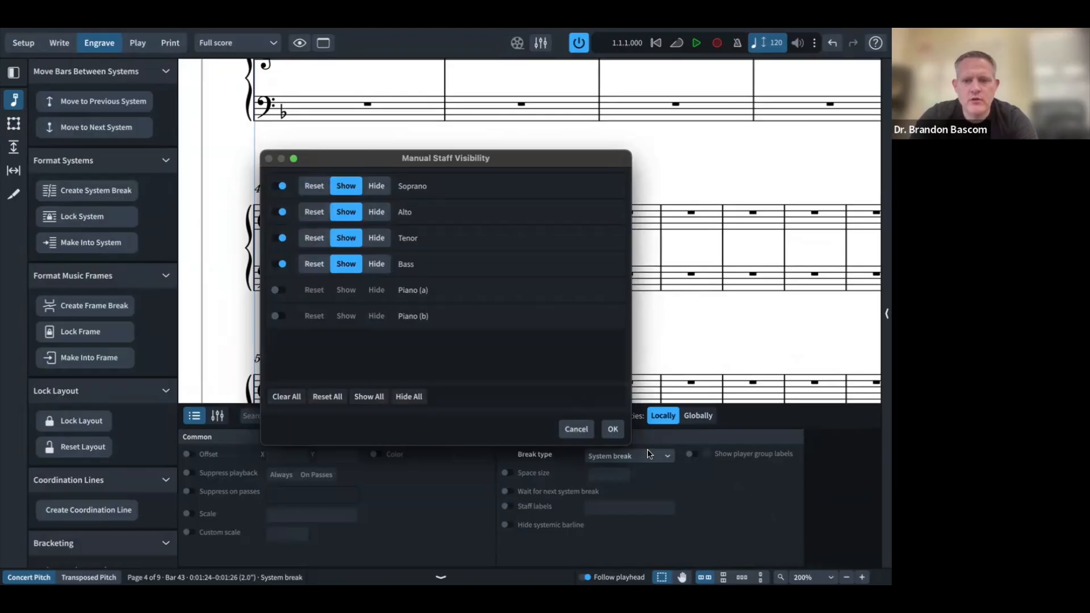
{"action": "left_click", "coordinate": [612, 429]}
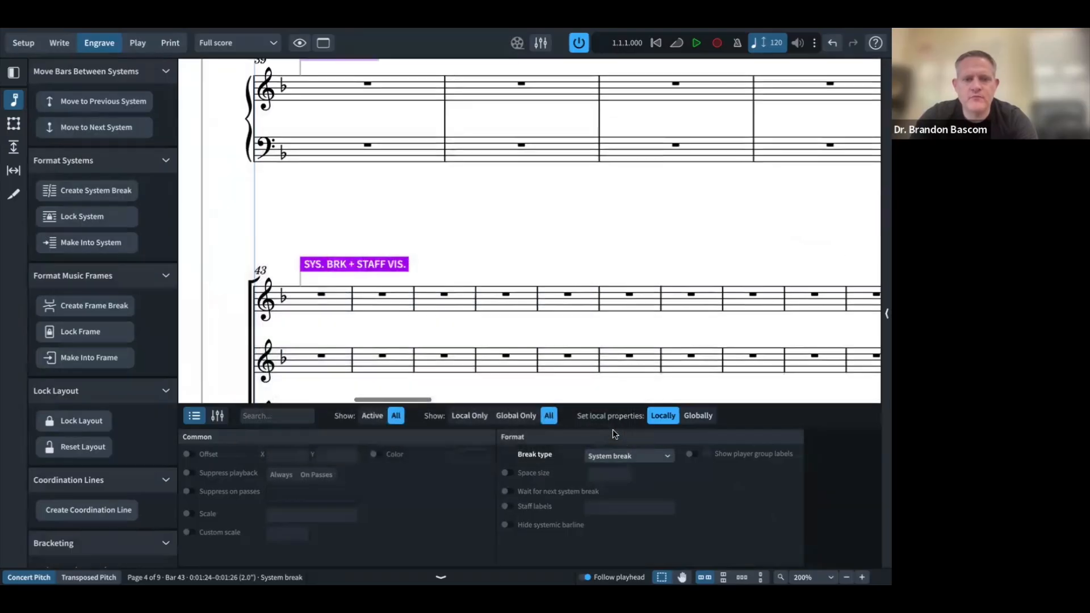
{"action": "scroll", "coordinate": [576, 323], "scroll_direction": "down", "scroll_amount": 3}
{"action": "scroll", "coordinate": [576, 327], "scroll_direction": "down", "scroll_amount": 5}
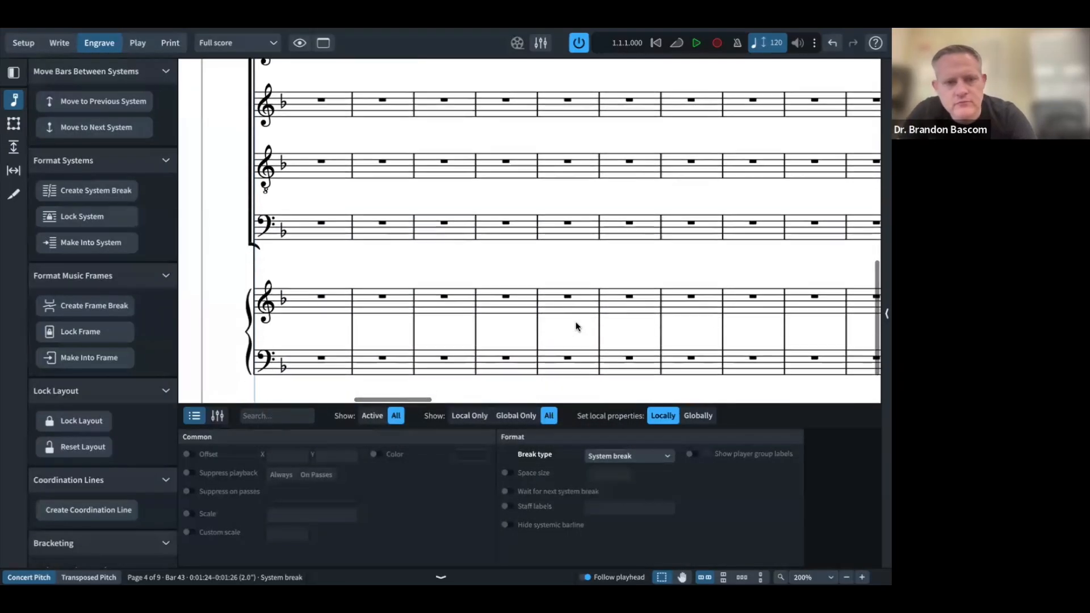
{"action": "key", "text": "super+Tab"}
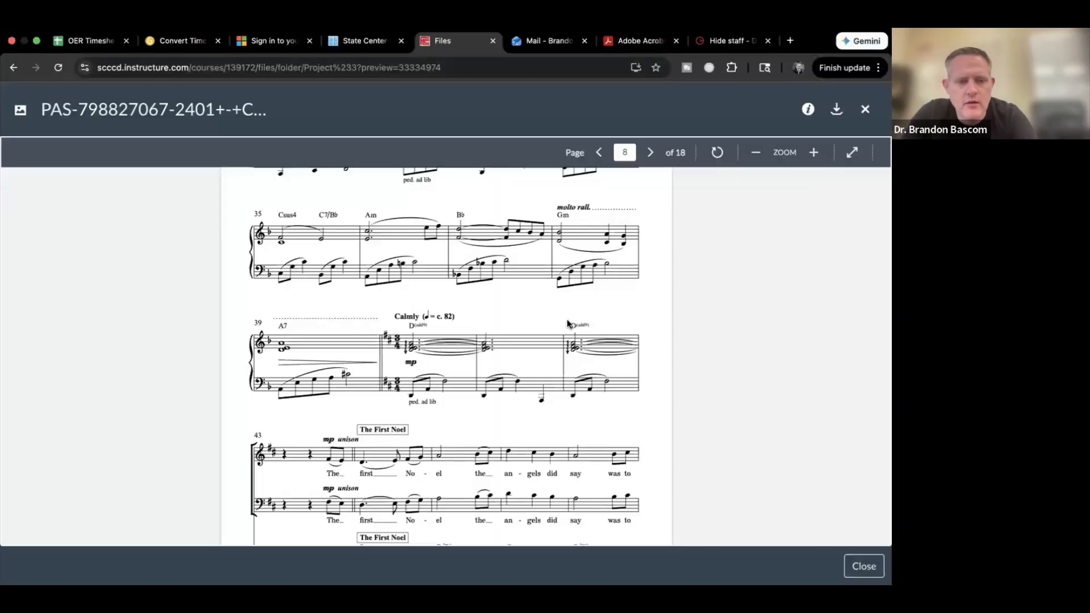
Step: Scroll the reference PDF from page 8 through page 11, then return to Dorico
{"action": "scroll", "coordinate": [363, 330], "scroll_direction": "down", "scroll_amount": 10}
{"action": "scroll", "coordinate": [364, 334], "scroll_direction": "down", "scroll_amount": 15}
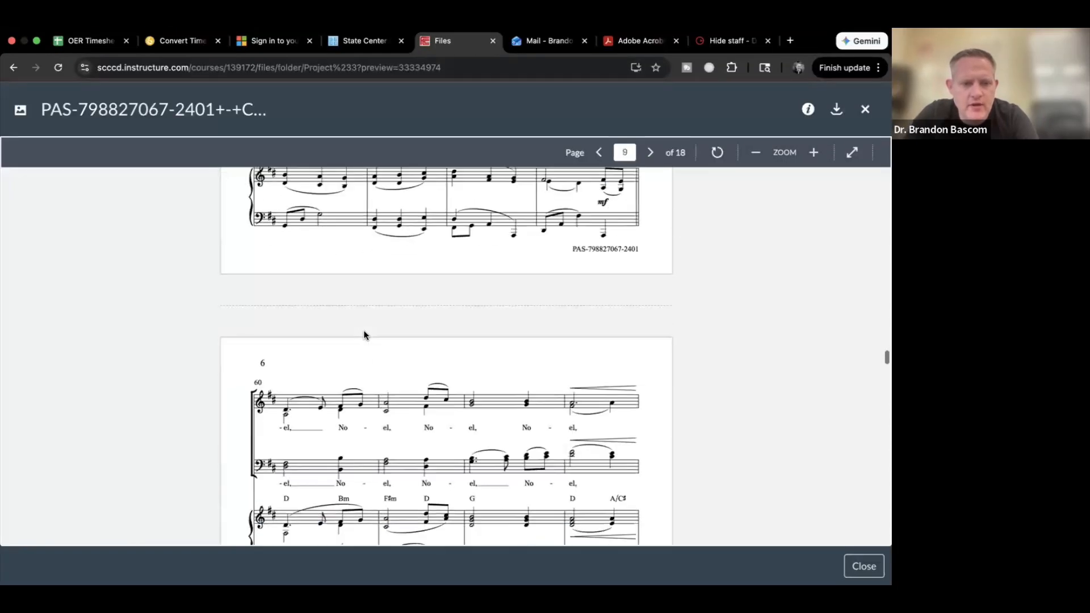
{"action": "scroll", "coordinate": [363, 335], "scroll_direction": "down", "scroll_amount": 10}
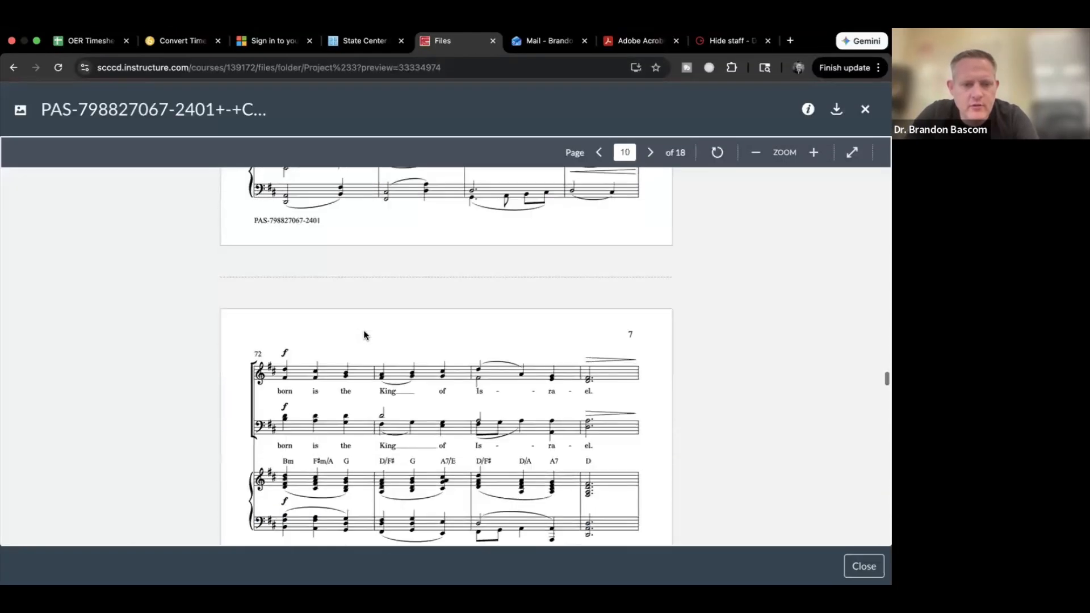
{"action": "scroll", "coordinate": [364, 332], "scroll_direction": "up", "scroll_amount": 1}
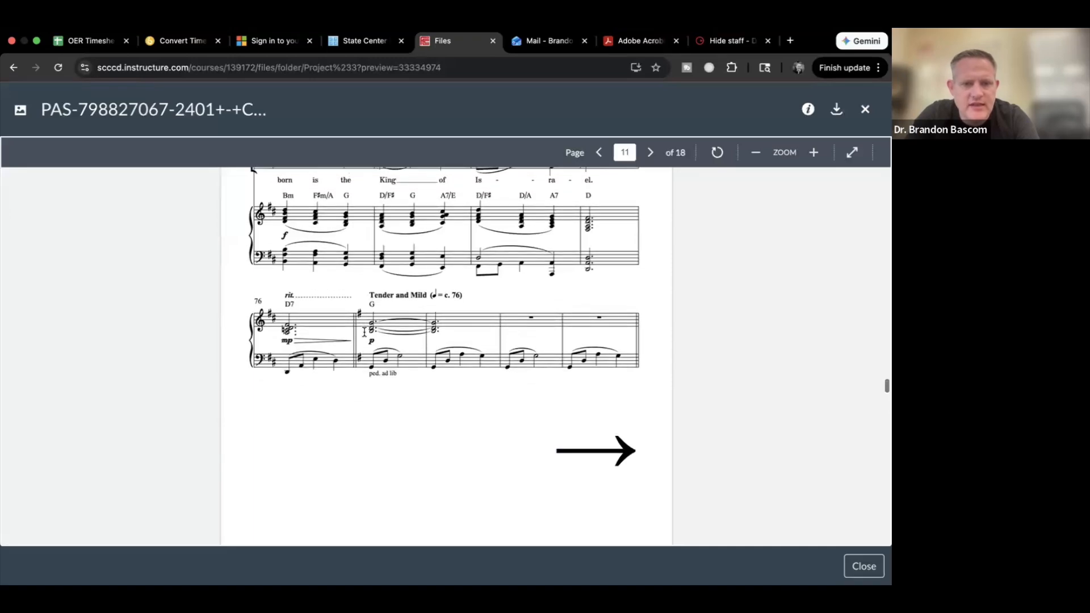
{"action": "scroll", "coordinate": [364, 332], "scroll_direction": "up", "scroll_amount": 3}
{"action": "scroll", "coordinate": [364, 332], "scroll_direction": "down", "scroll_amount": 5}
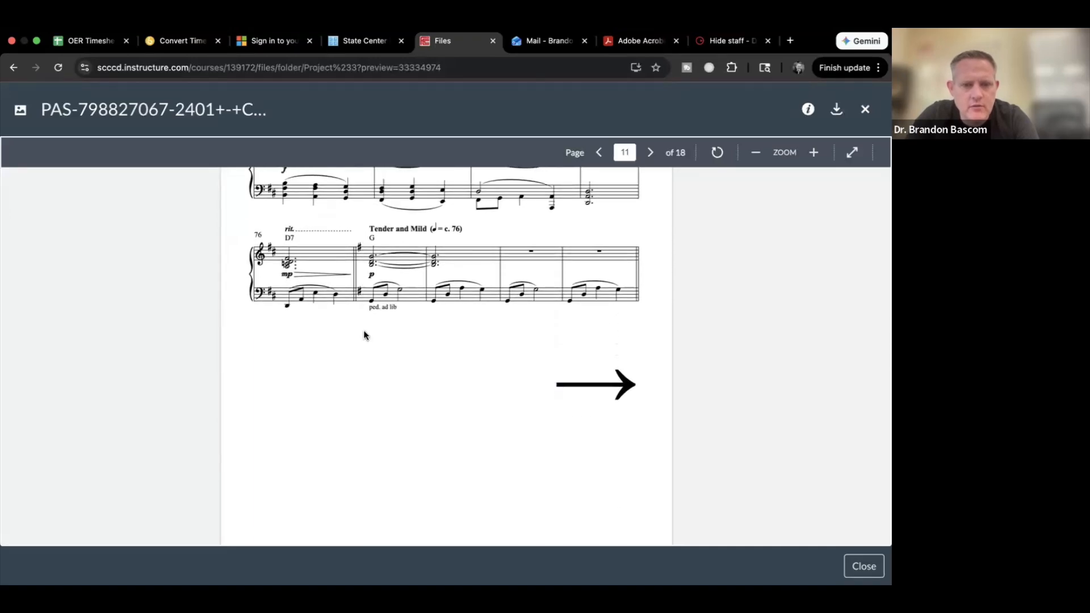
{"action": "scroll", "coordinate": [364, 335], "scroll_direction": "down", "scroll_amount": 10}
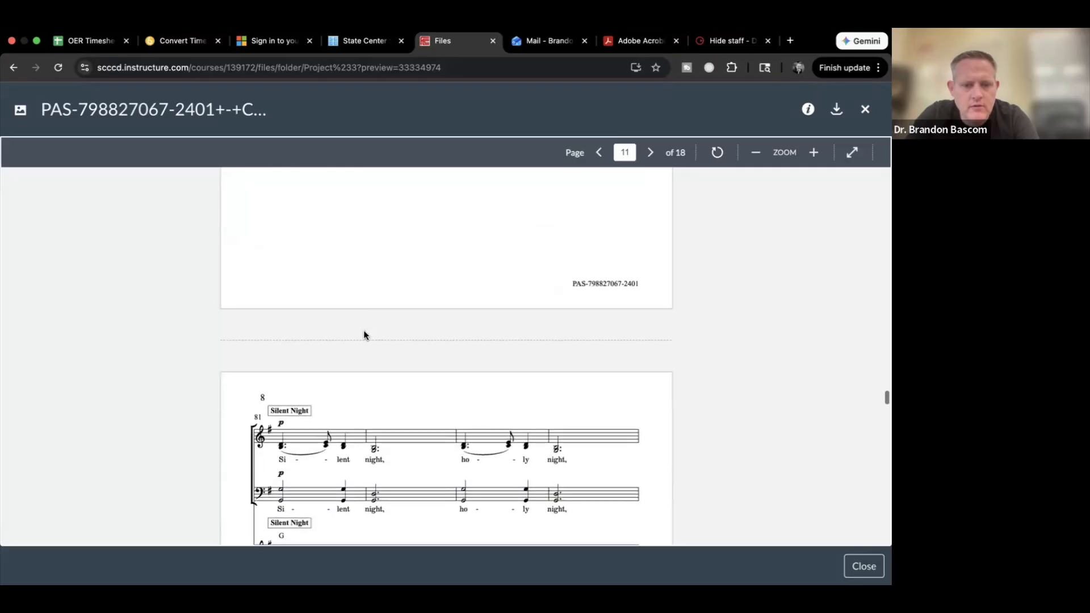
{"action": "scroll", "coordinate": [364, 334], "scroll_direction": "up", "scroll_amount": 10}
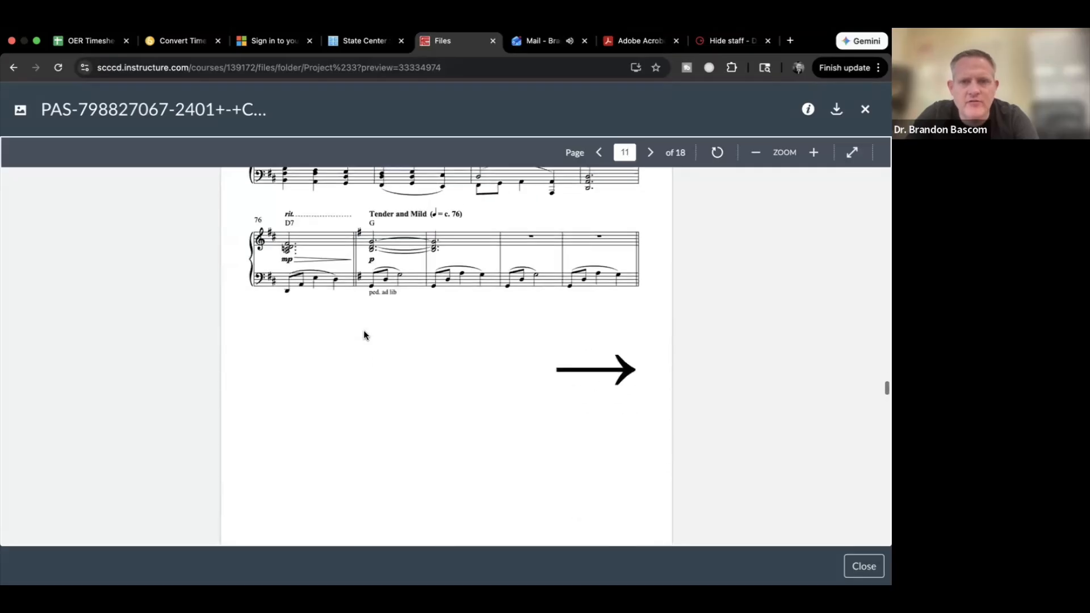
{"action": "key", "text": "super+Tab"}
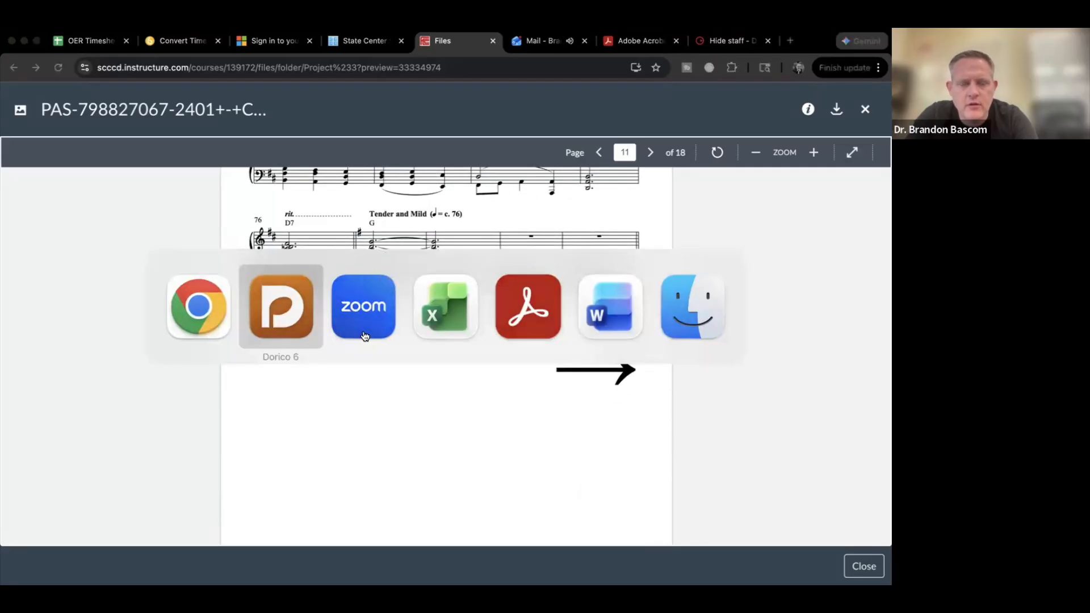
{"action": "scroll", "coordinate": [379, 316], "scroll_direction": "up", "scroll_amount": 4}
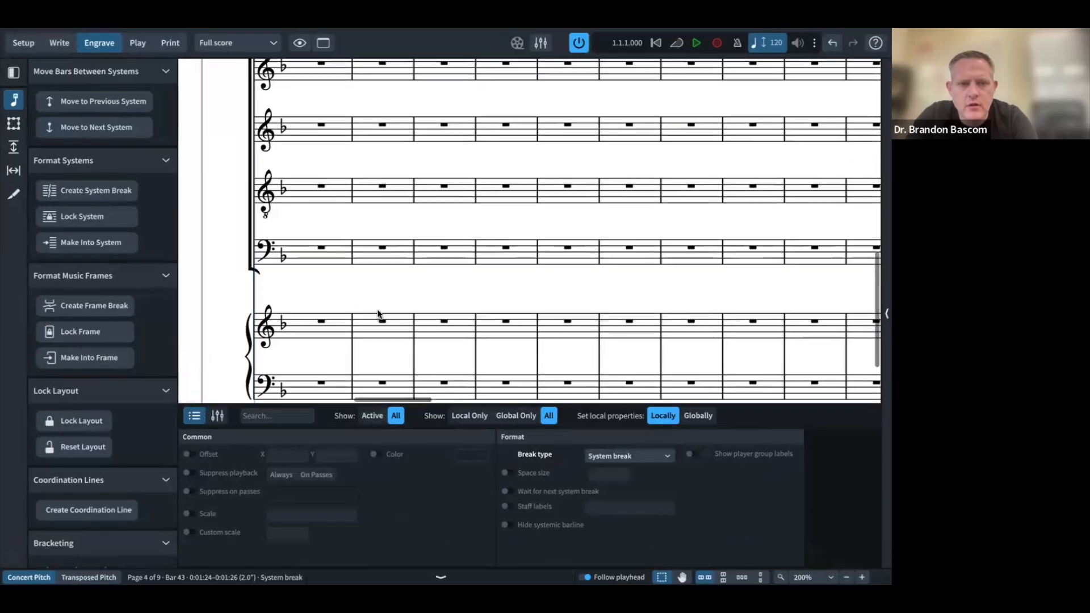
Step: Start new systems at bar 76 and bar 81 with Shift+S
{"action": "scroll", "coordinate": [377, 309], "scroll_direction": "down", "scroll_amount": 5}
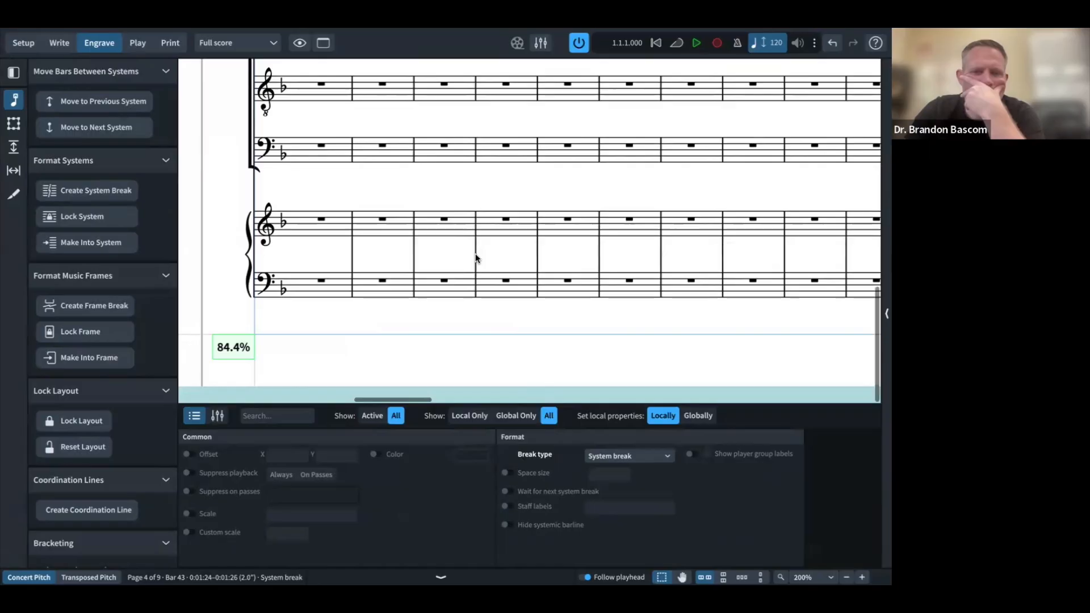
{"action": "scroll", "coordinate": [475, 253], "scroll_direction": "right", "scroll_amount": 11}
{"action": "scroll", "coordinate": [475, 253], "scroll_direction": "up", "scroll_amount": 2}
{"action": "scroll", "coordinate": [475, 253], "scroll_direction": "up", "scroll_amount": 2}
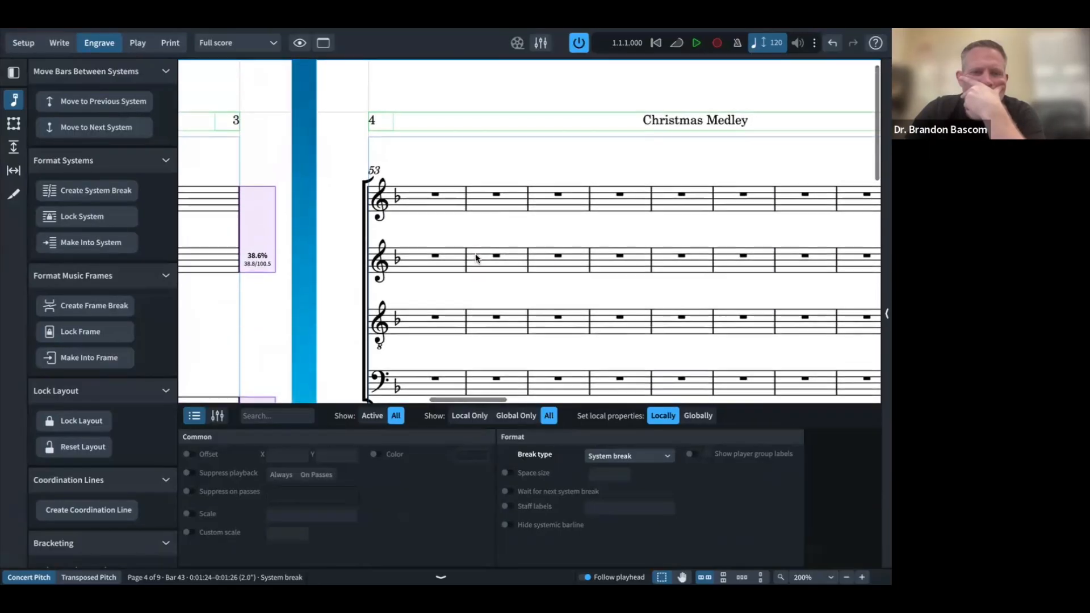
{"action": "scroll", "coordinate": [475, 254], "scroll_direction": "right", "scroll_amount": 10}
{"action": "scroll", "coordinate": [475, 253], "scroll_direction": "right", "scroll_amount": 10}
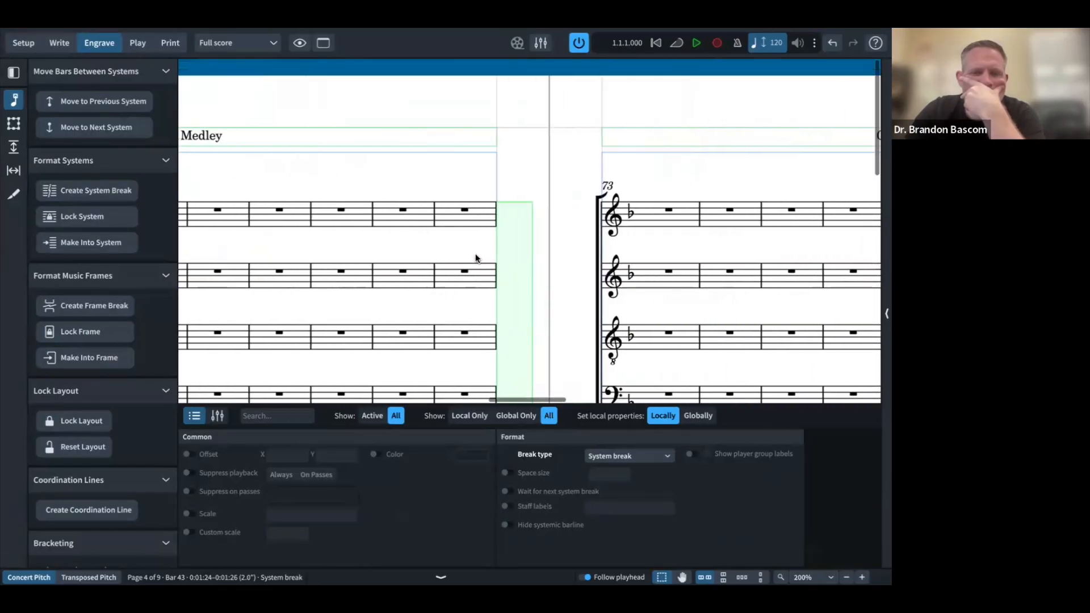
{"action": "left_click", "coordinate": [562, 210]}
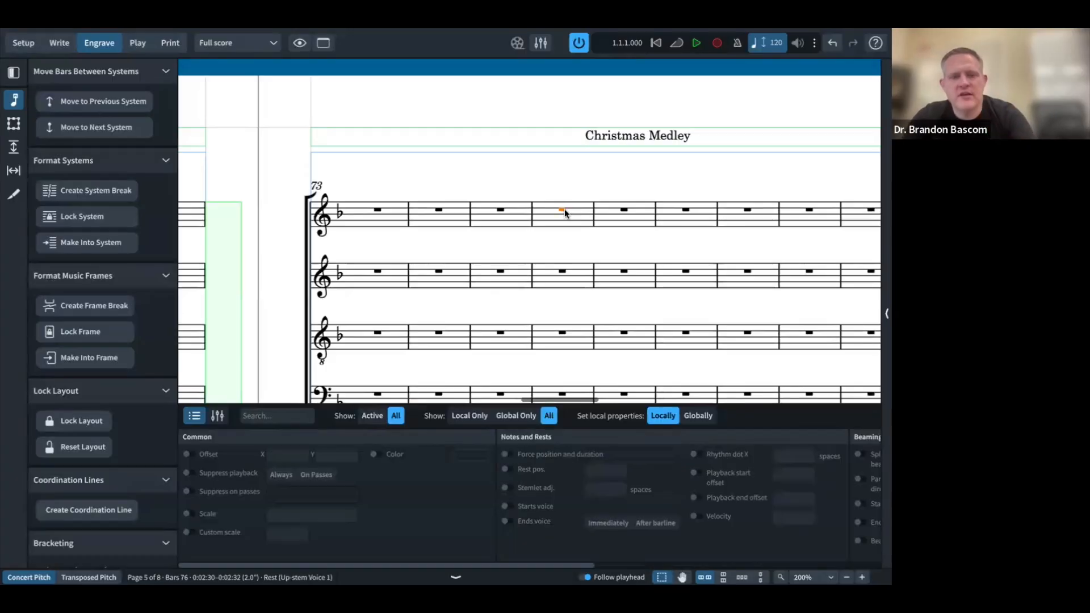
{"action": "key", "text": "shift+s"}
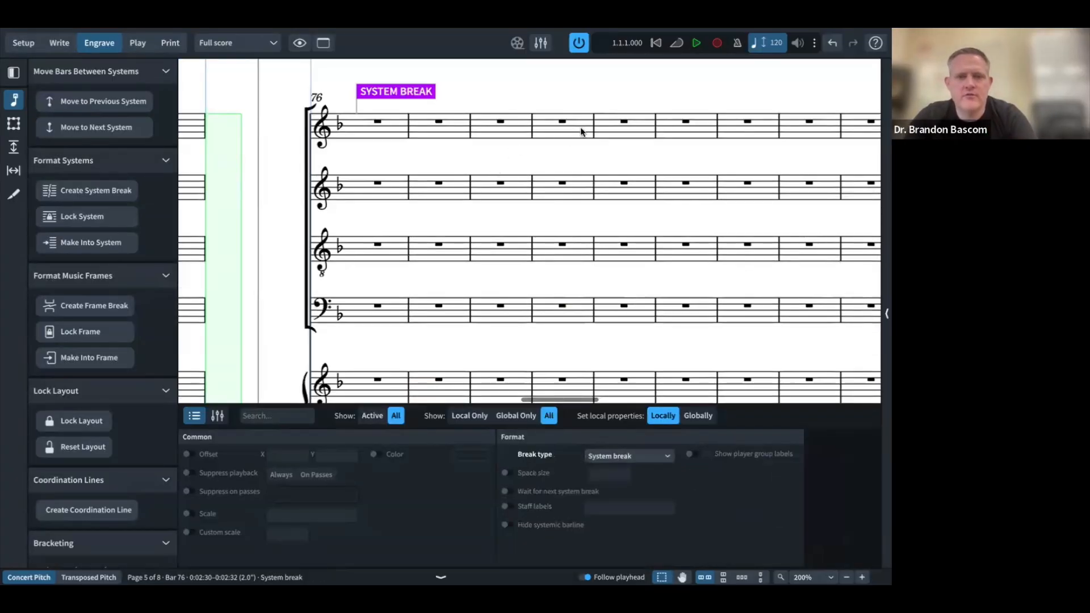
{"action": "left_click", "coordinate": [686, 121]}
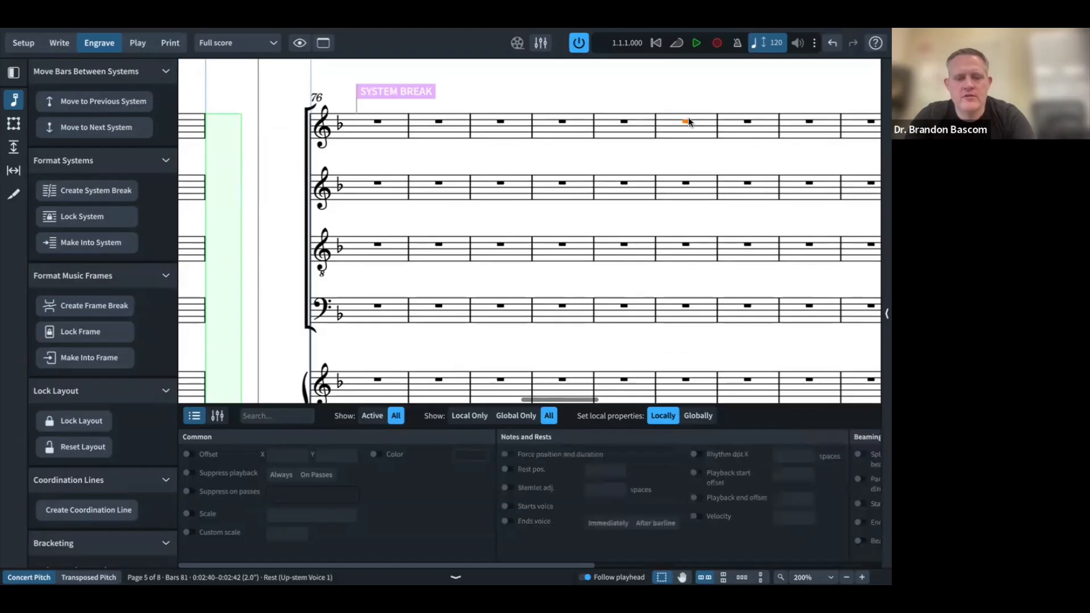
{"action": "key", "text": "shift+s"}
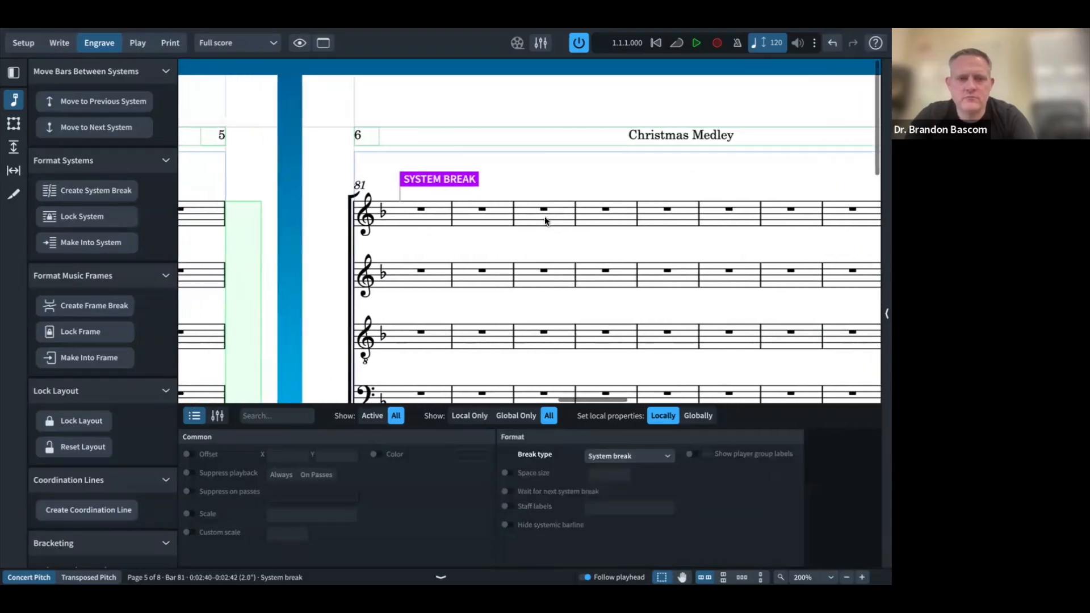
Step: Hide the Soprano, Alto, Tenor and Bass staves at the bar 76 system break
{"action": "scroll", "coordinate": [543, 216], "scroll_direction": "left", "scroll_amount": 15}
{"action": "scroll", "coordinate": [544, 216], "scroll_direction": "down", "scroll_amount": 9}
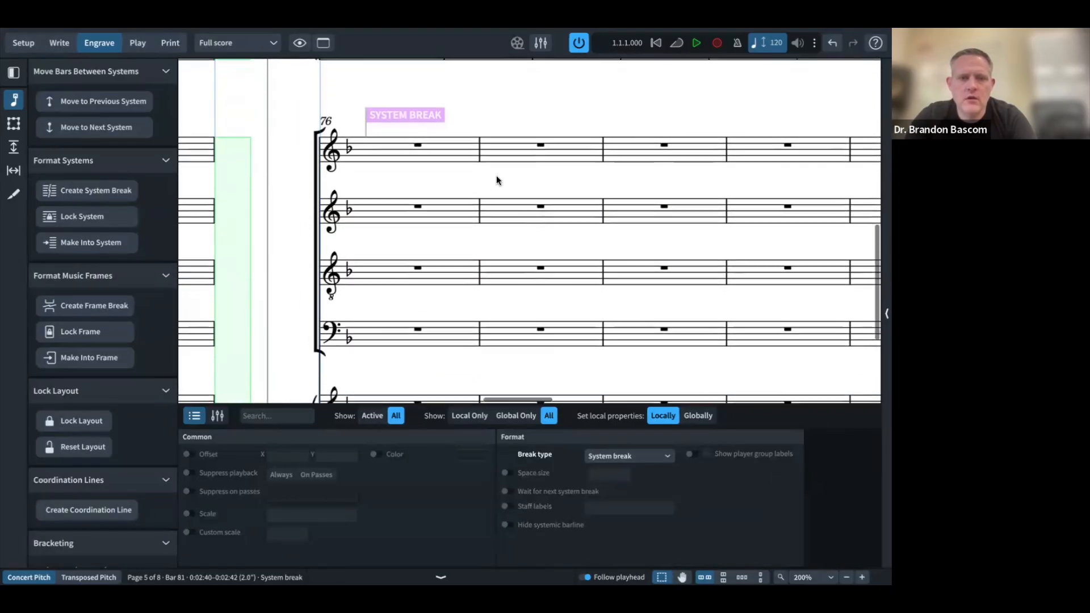
{"action": "left_click", "coordinate": [421, 120]}
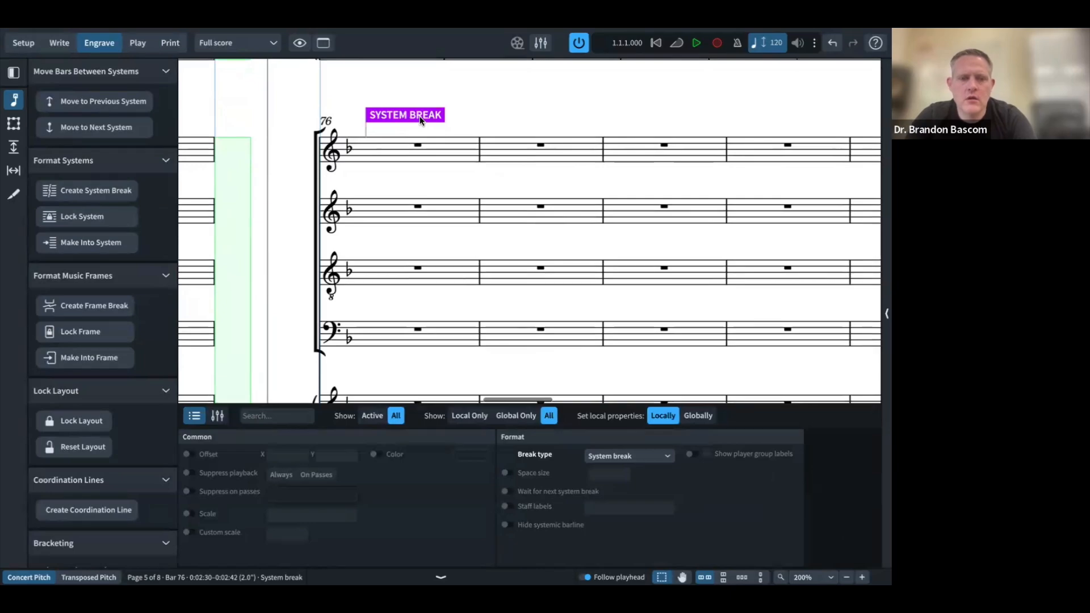
{"action": "key", "text": "super+Tab"}
{"action": "key", "text": "ctrl+Right"}
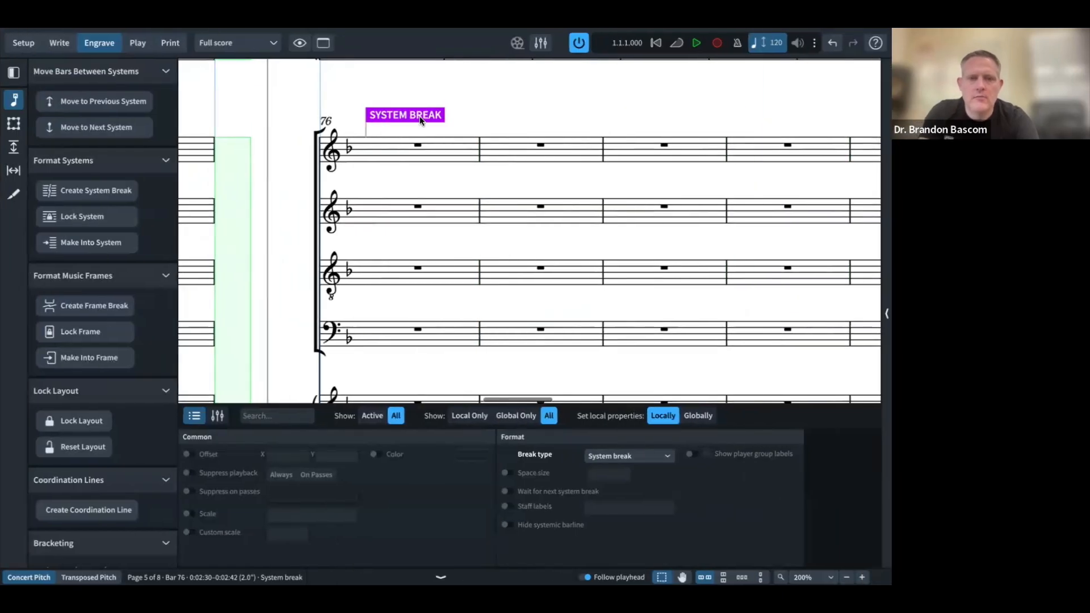
{"action": "key", "text": "Return"}
{"action": "left_click", "coordinate": [278, 186]}
{"action": "left_click", "coordinate": [278, 212]}
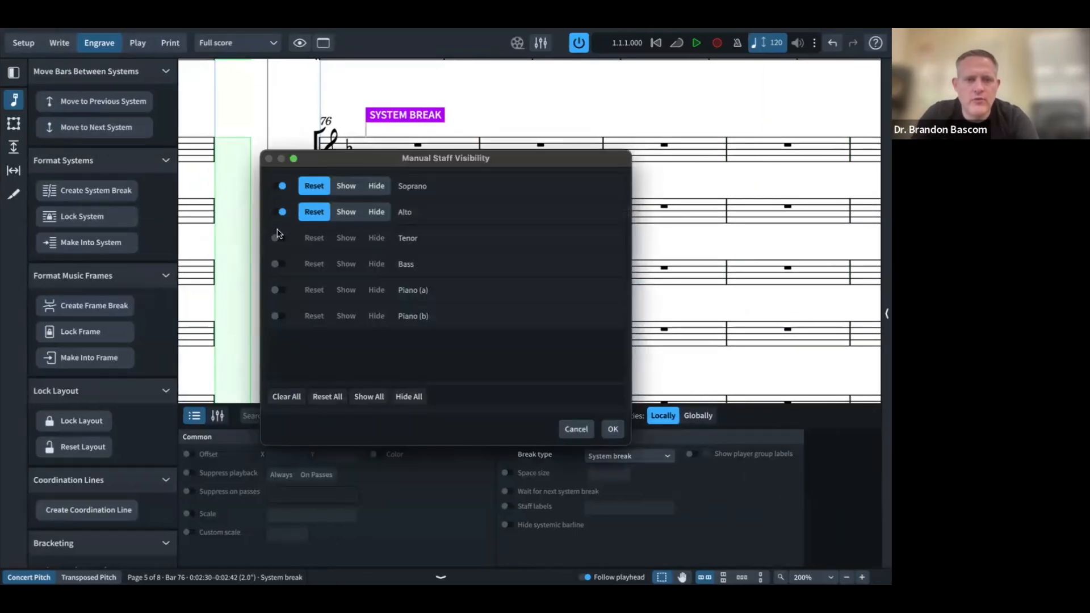
{"action": "left_click", "coordinate": [279, 238]}
{"action": "left_click", "coordinate": [280, 262]}
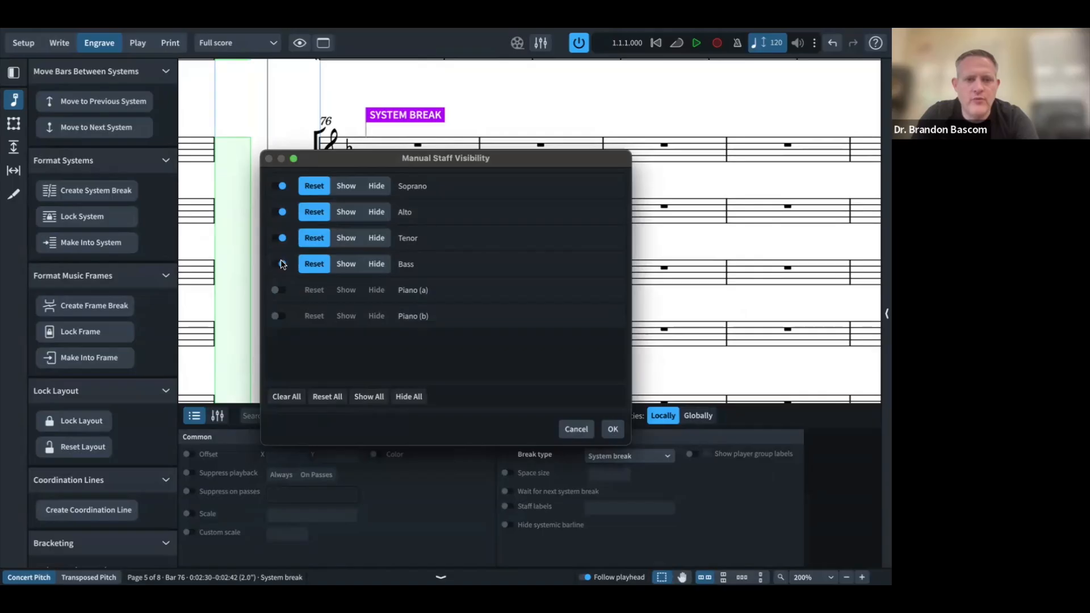
{"action": "left_click", "coordinate": [376, 238]}
{"action": "left_click", "coordinate": [376, 212]}
{"action": "left_click", "coordinate": [376, 186]}
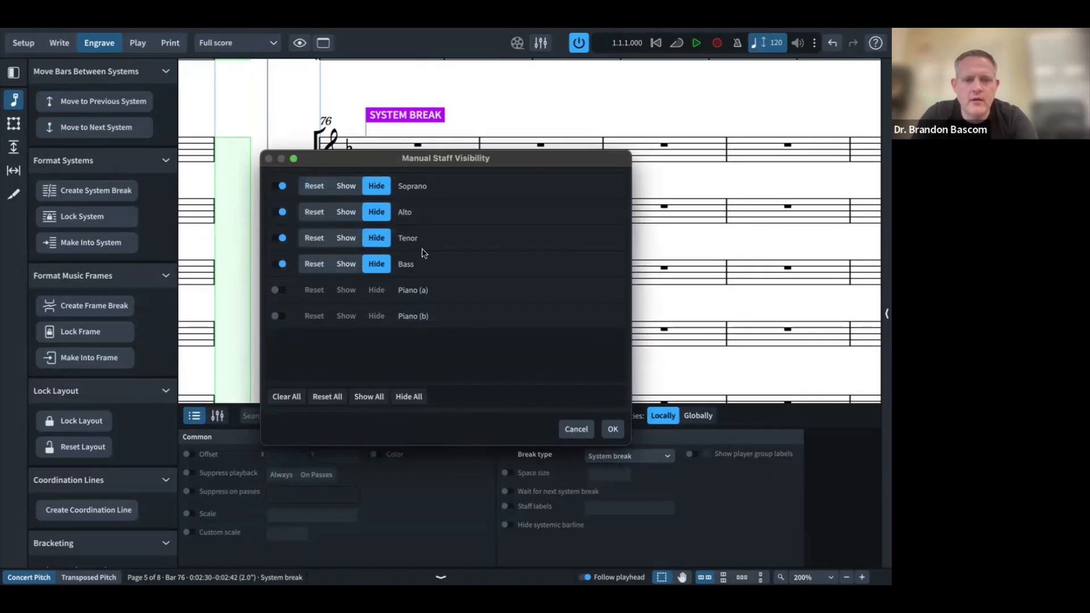
{"action": "left_click", "coordinate": [612, 429]}
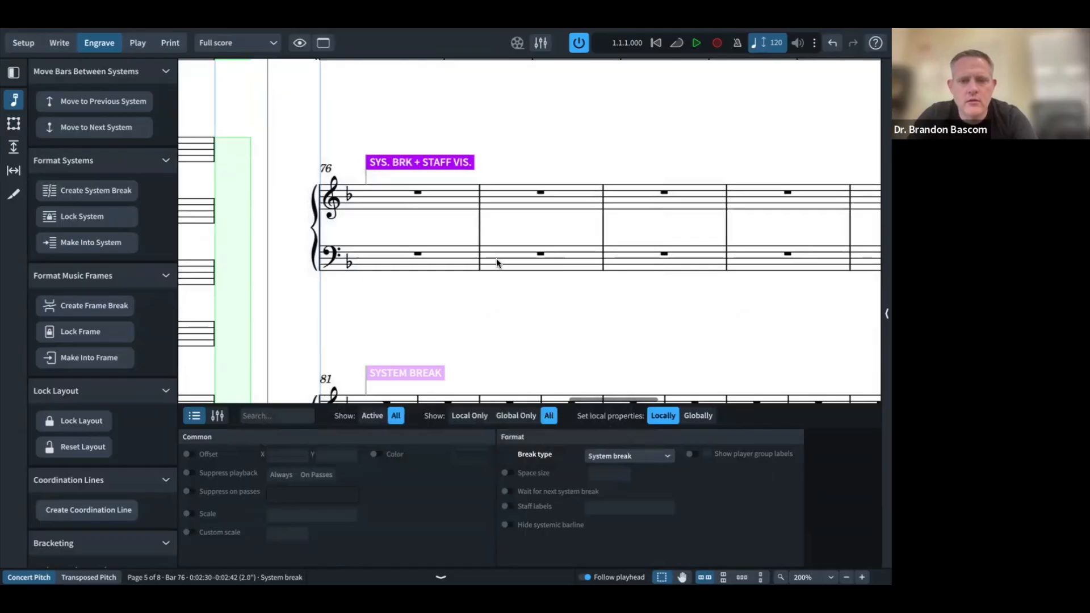
Step: Check the bar 81 break against the reference PDF's Silent Night entry
{"action": "scroll", "coordinate": [496, 260], "scroll_direction": "down", "scroll_amount": 4}
{"action": "double_click", "coordinate": [414, 191]}
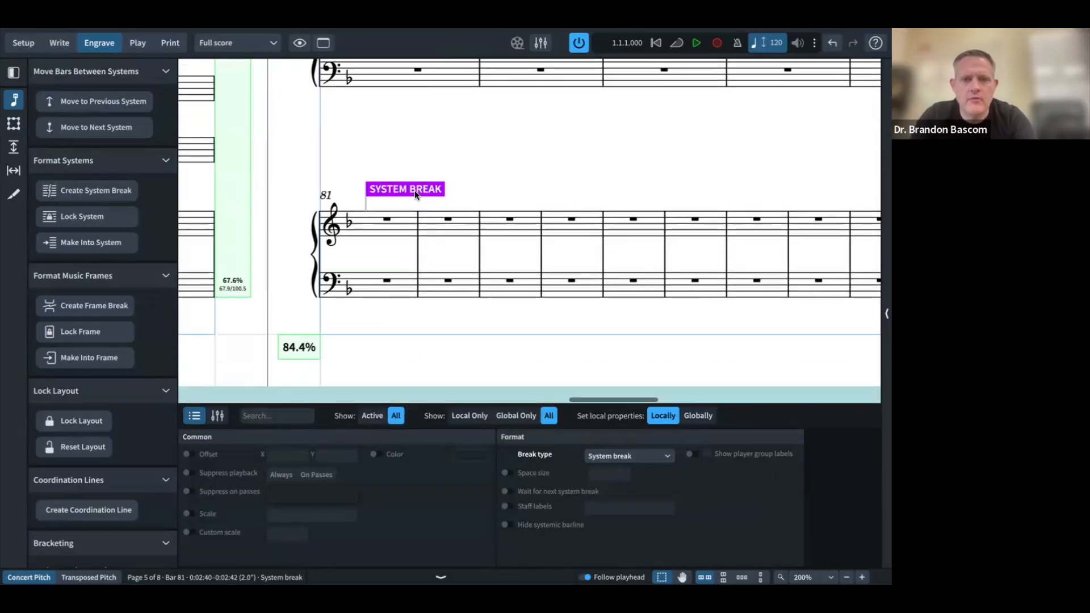
{"action": "key", "text": "super+Tab"}
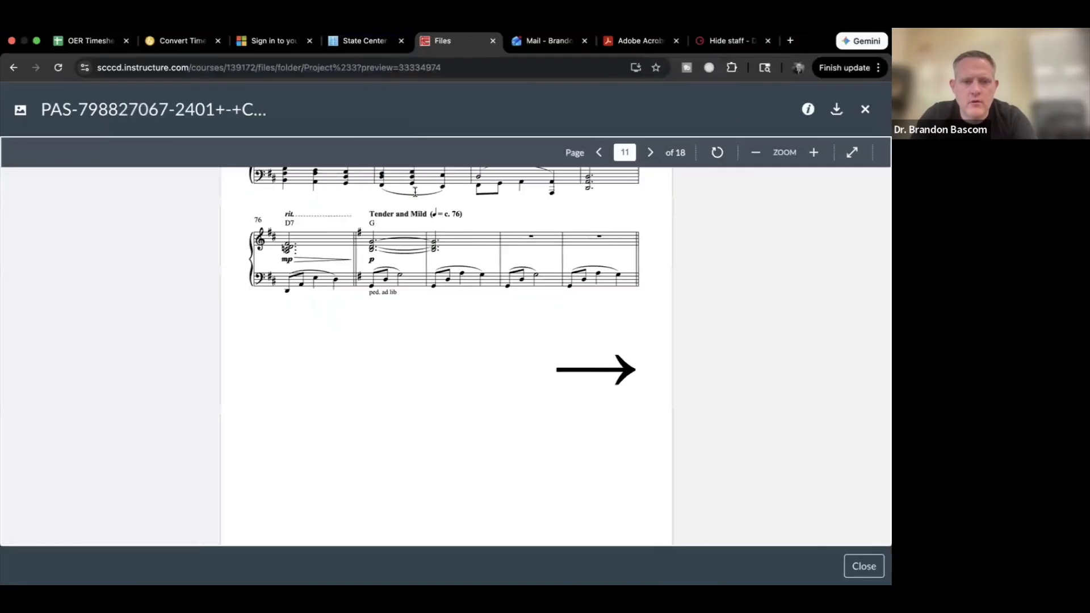
{"action": "scroll", "coordinate": [389, 320], "scroll_direction": "down", "scroll_amount": 5}
{"action": "scroll", "coordinate": [389, 320], "scroll_direction": "down", "scroll_amount": 4}
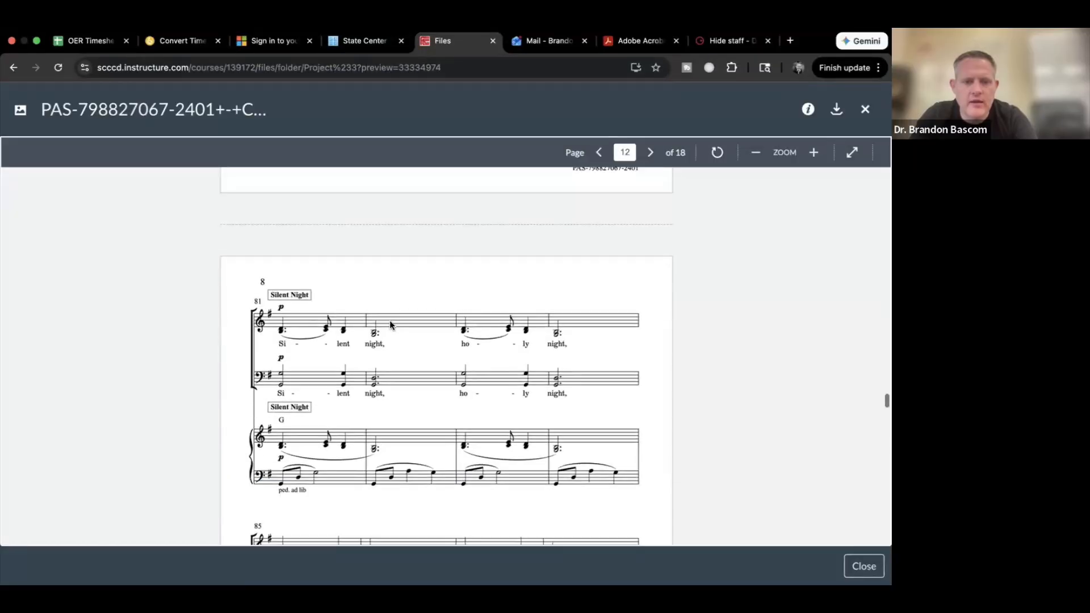
{"action": "key", "text": "super+Tab"}
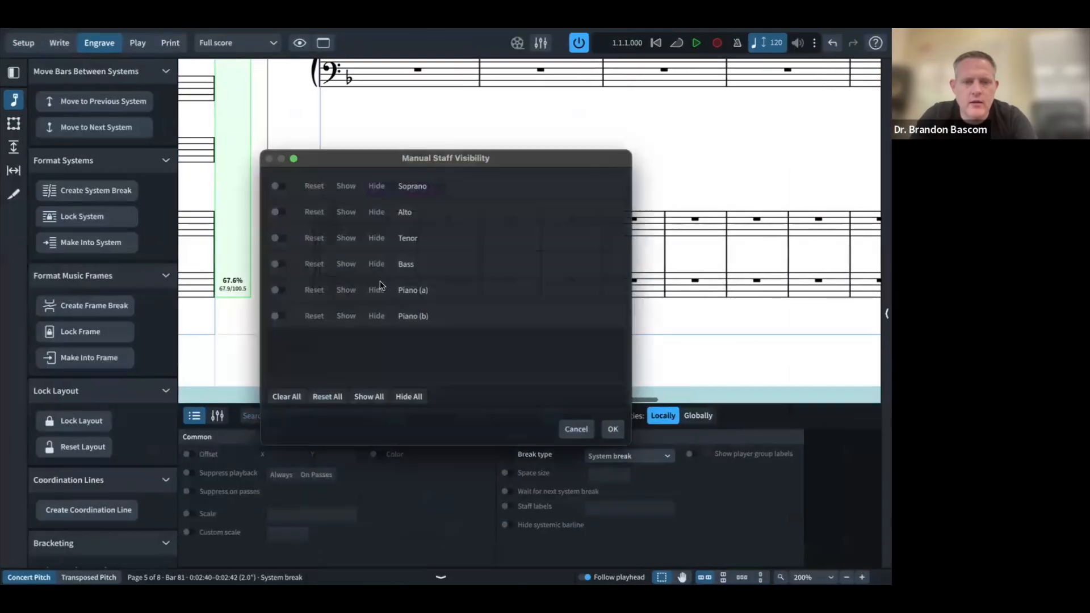
Step: Show the Soprano, Alto, Tenor and Bass staves again from bar 81
{"action": "left_click", "coordinate": [276, 186]}
{"action": "left_click", "coordinate": [276, 211]}
{"action": "left_click", "coordinate": [276, 238]}
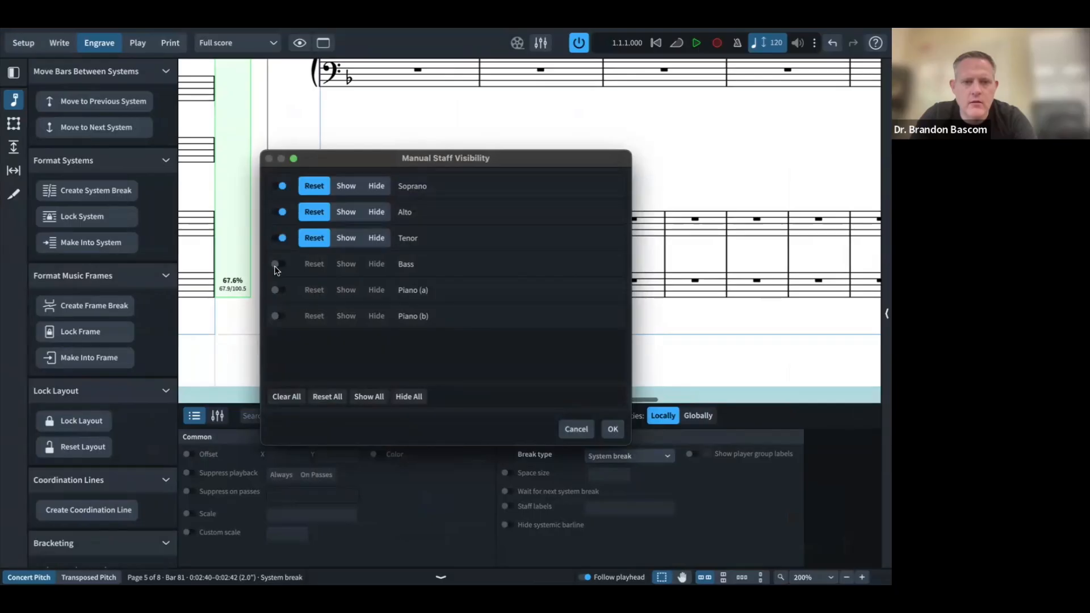
{"action": "left_click", "coordinate": [276, 264]}
{"action": "left_click", "coordinate": [345, 263]}
{"action": "left_click", "coordinate": [346, 237]}
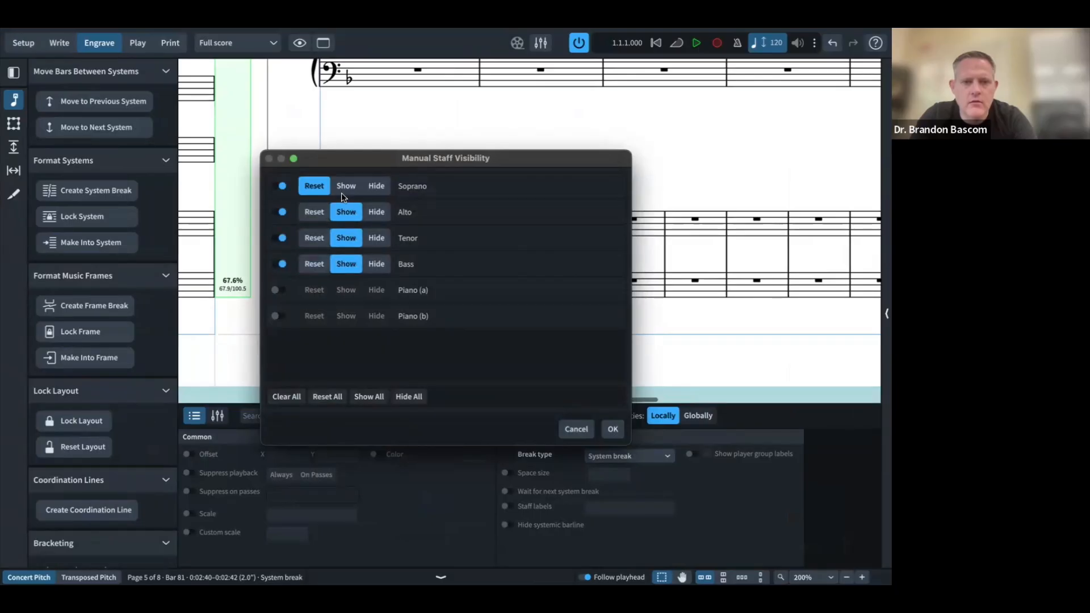
{"action": "left_click", "coordinate": [342, 192]}
{"action": "left_click", "coordinate": [612, 429]}
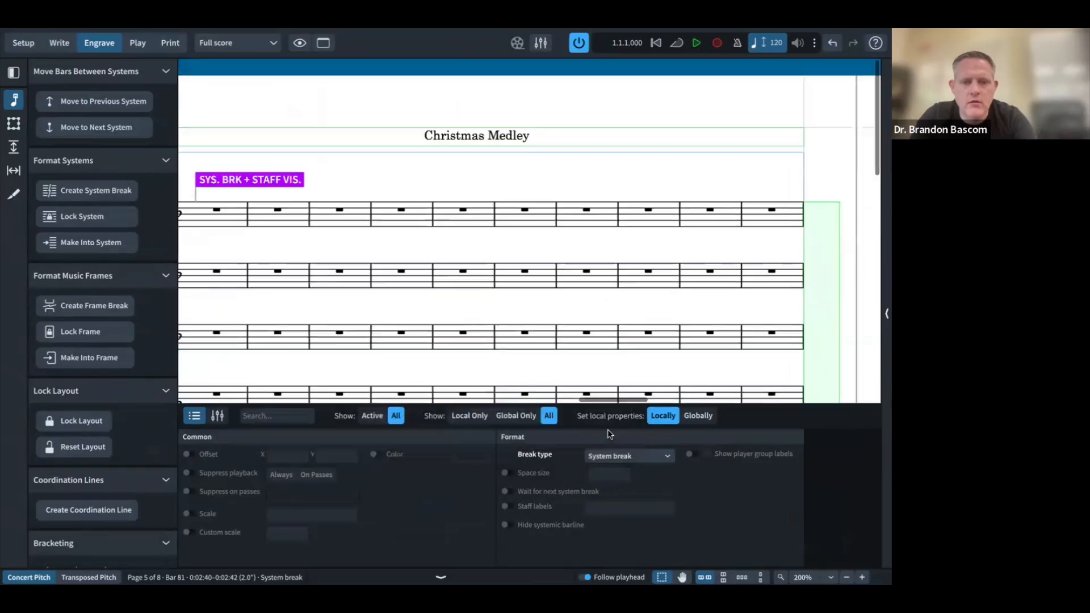
{"action": "key", "text": "super+Tab"}
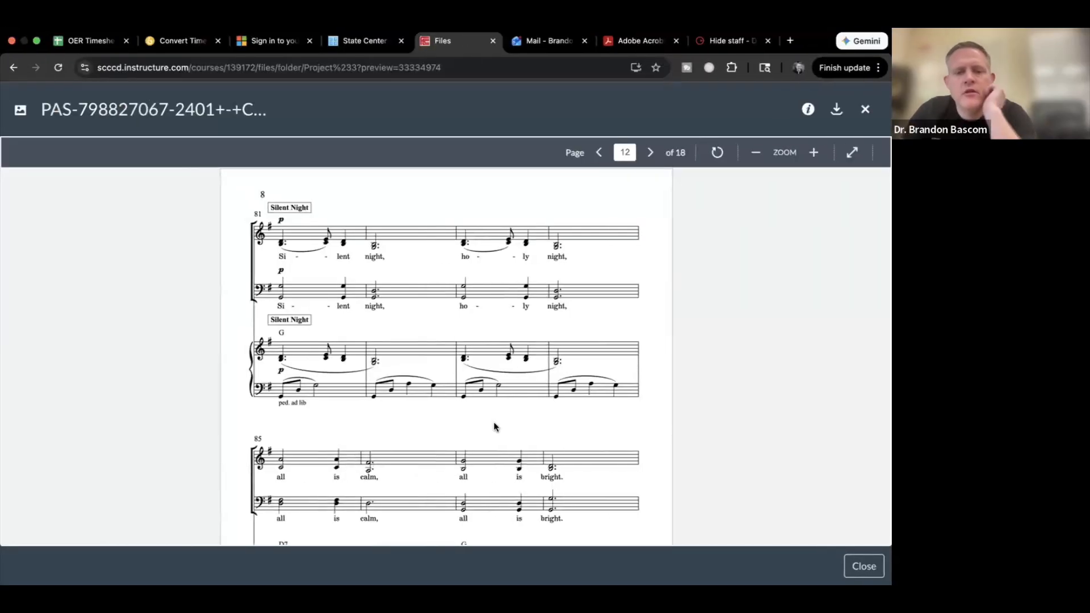
{"action": "scroll", "coordinate": [494, 426], "scroll_direction": "down", "scroll_amount": 10}
{"action": "scroll", "coordinate": [494, 426], "scroll_direction": "down", "scroll_amount": 10}
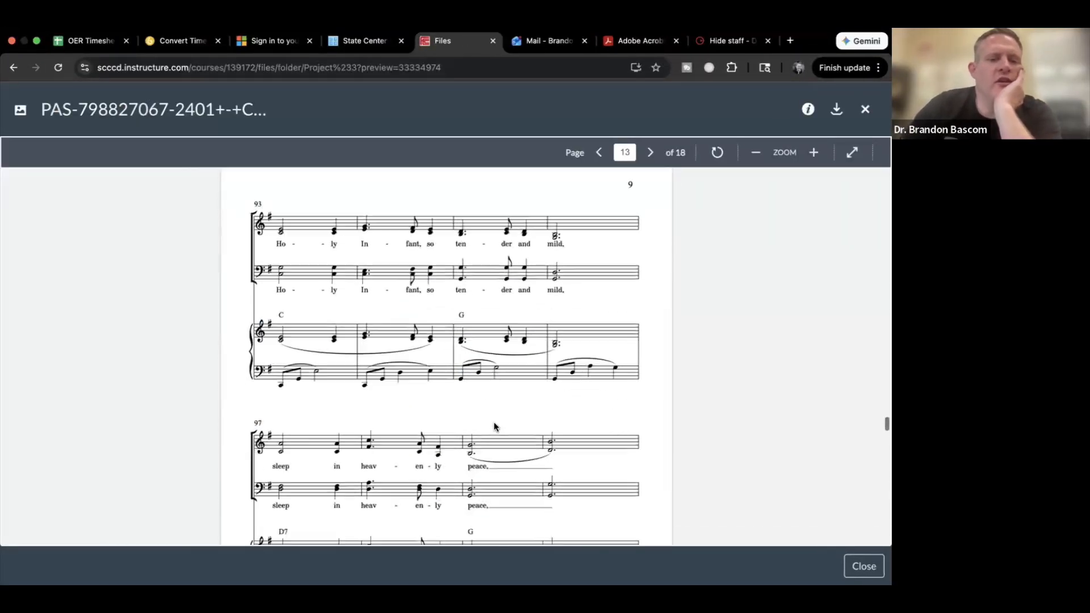
{"action": "scroll", "coordinate": [494, 425], "scroll_direction": "down", "scroll_amount": 3}
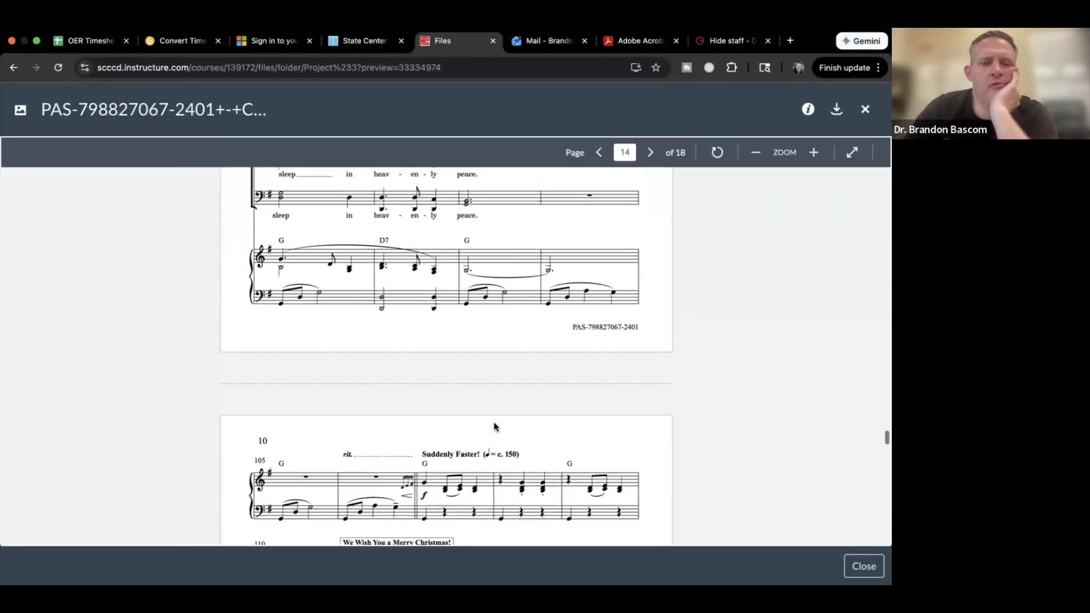
{"action": "scroll", "coordinate": [494, 426], "scroll_direction": "up", "scroll_amount": 2}
{"action": "scroll", "coordinate": [494, 426], "scroll_direction": "down", "scroll_amount": 1}
{"action": "scroll", "coordinate": [493, 427], "scroll_direction": "down", "scroll_amount": 2}
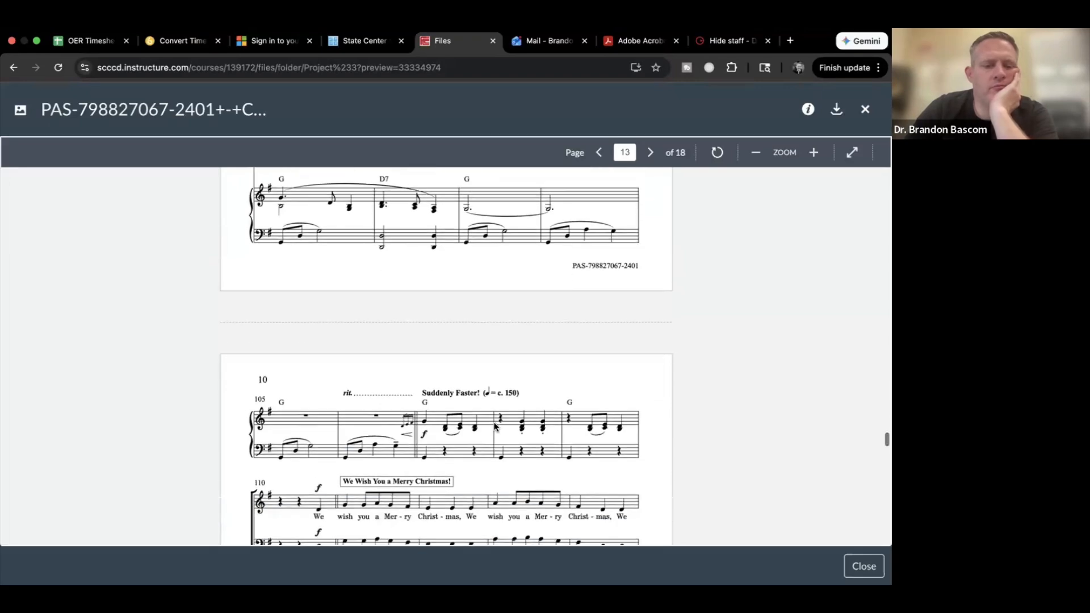
{"action": "scroll", "coordinate": [494, 426], "scroll_direction": "up", "scroll_amount": 2}
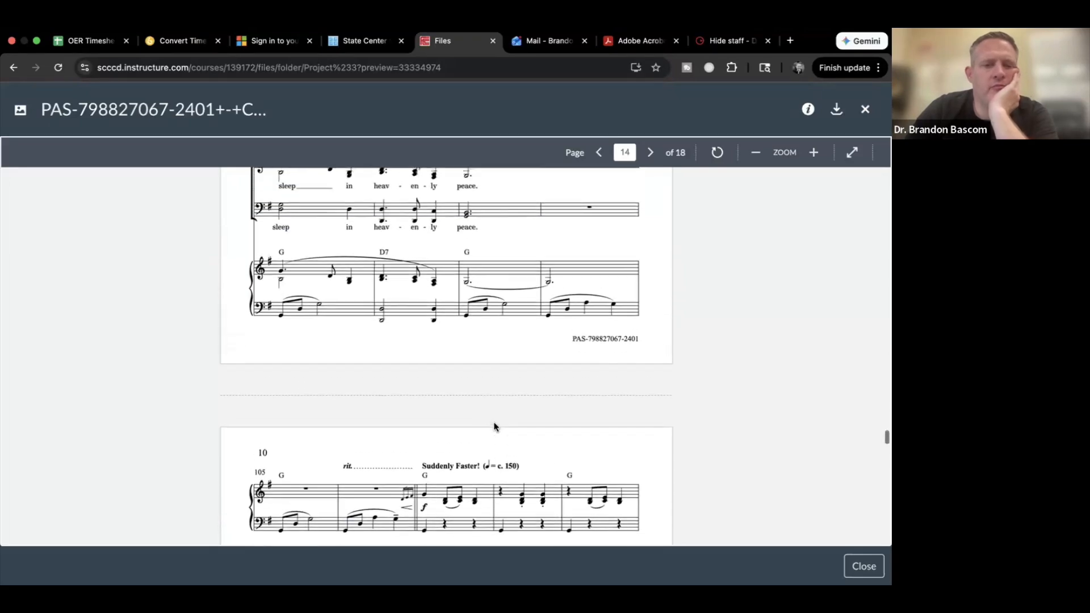
{"action": "scroll", "coordinate": [494, 426], "scroll_direction": "down", "scroll_amount": 6}
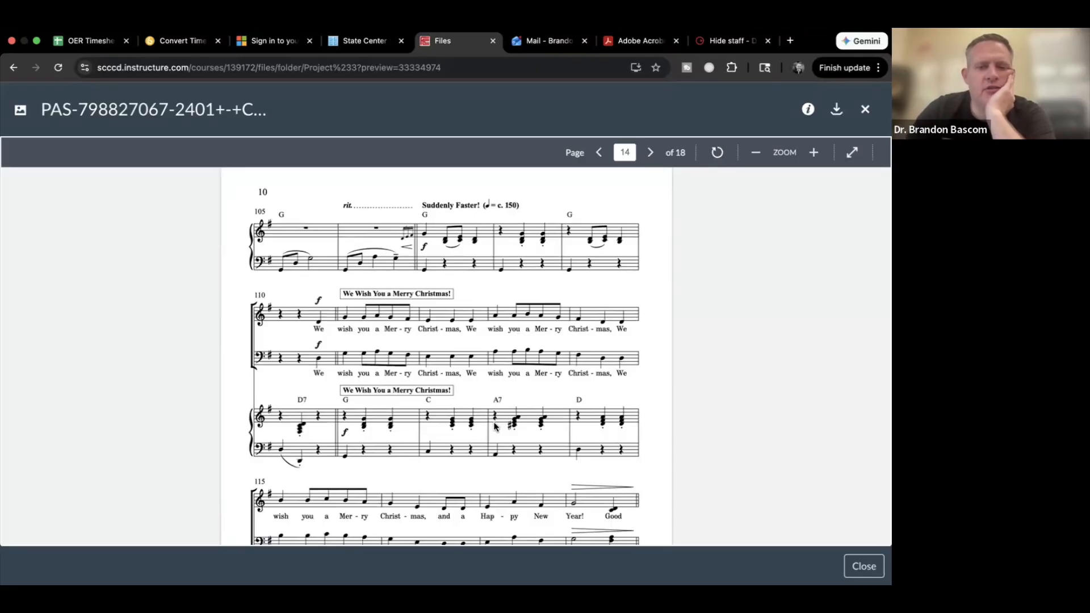
{"action": "key", "text": "ctrl+Right"}
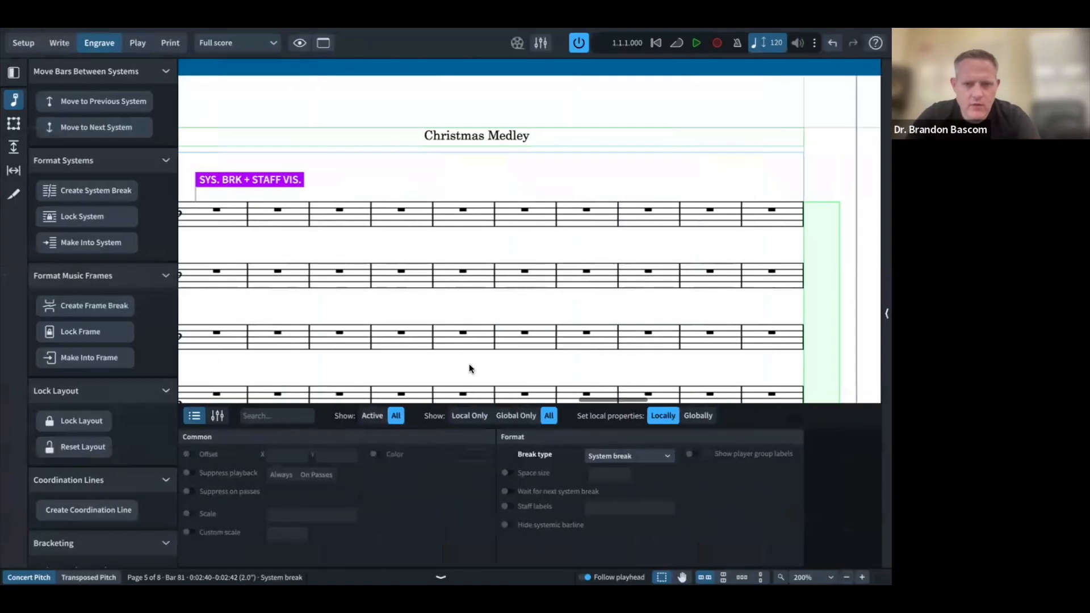
Step: Start a new system at bar 105 with Shift+S
{"action": "scroll", "coordinate": [470, 317], "scroll_direction": "right", "scroll_amount": 10}
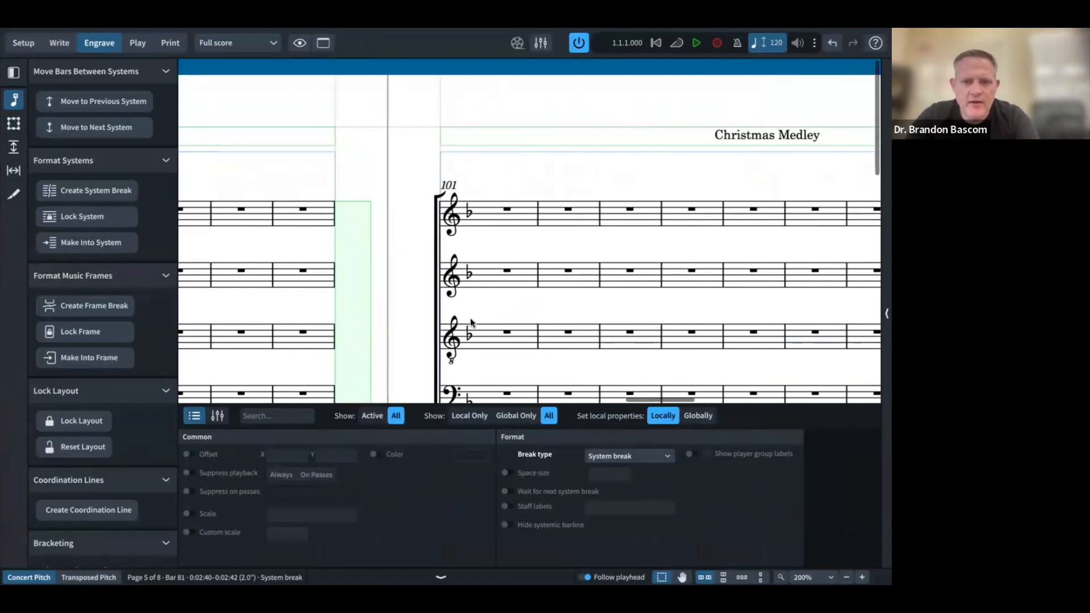
{"action": "scroll", "coordinate": [470, 321], "scroll_direction": "right", "scroll_amount": 3}
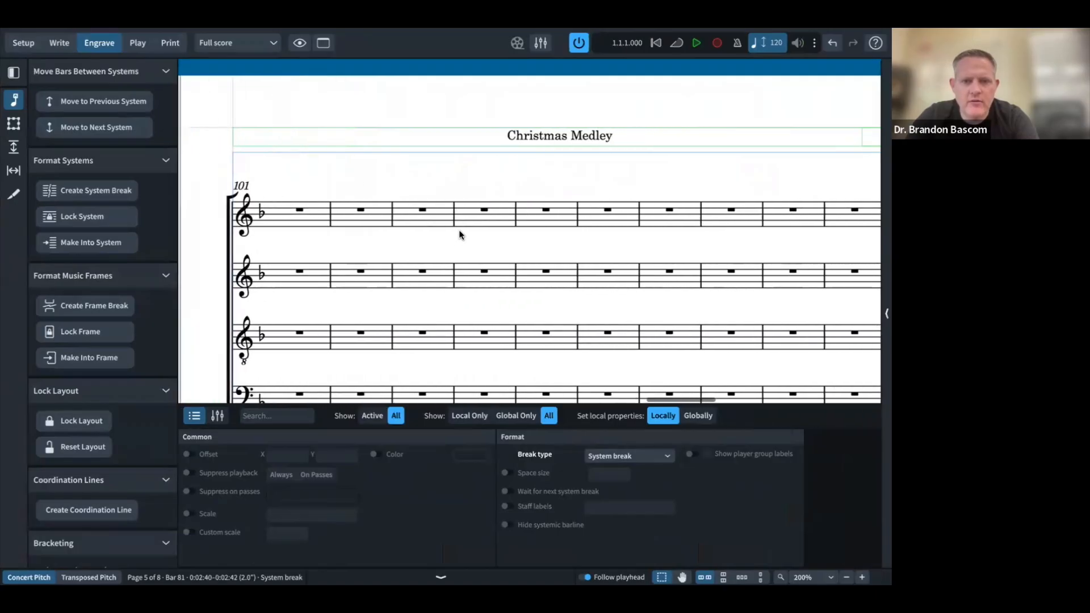
{"action": "left_click", "coordinate": [548, 213]}
{"action": "key", "text": "shift+s"}
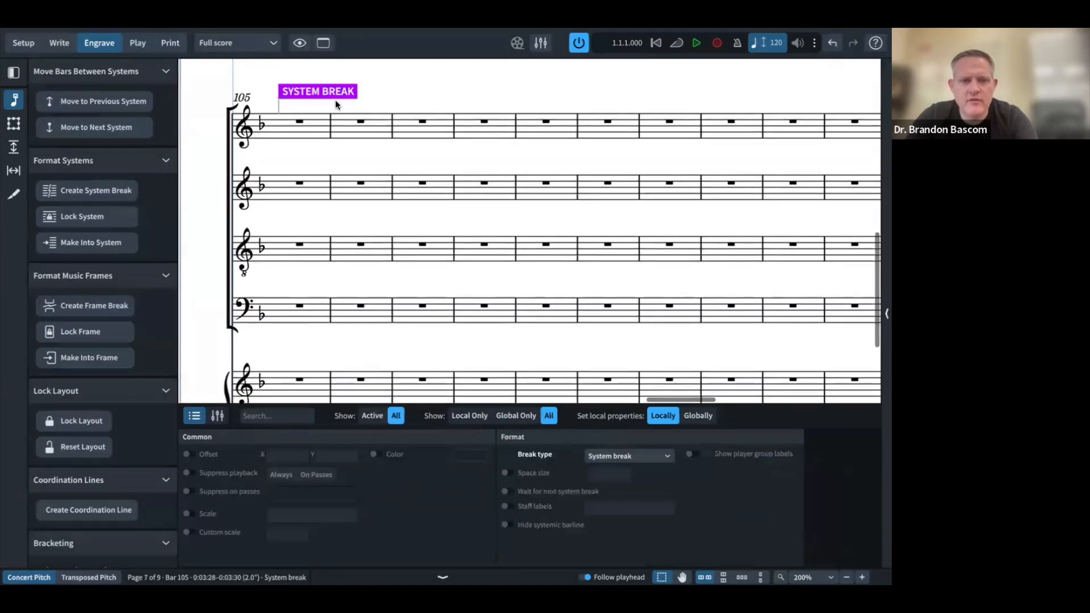
Step: Hide the four vocal staves from bar 105, then start a new system at bar 110
{"action": "double_click", "coordinate": [318, 90]}
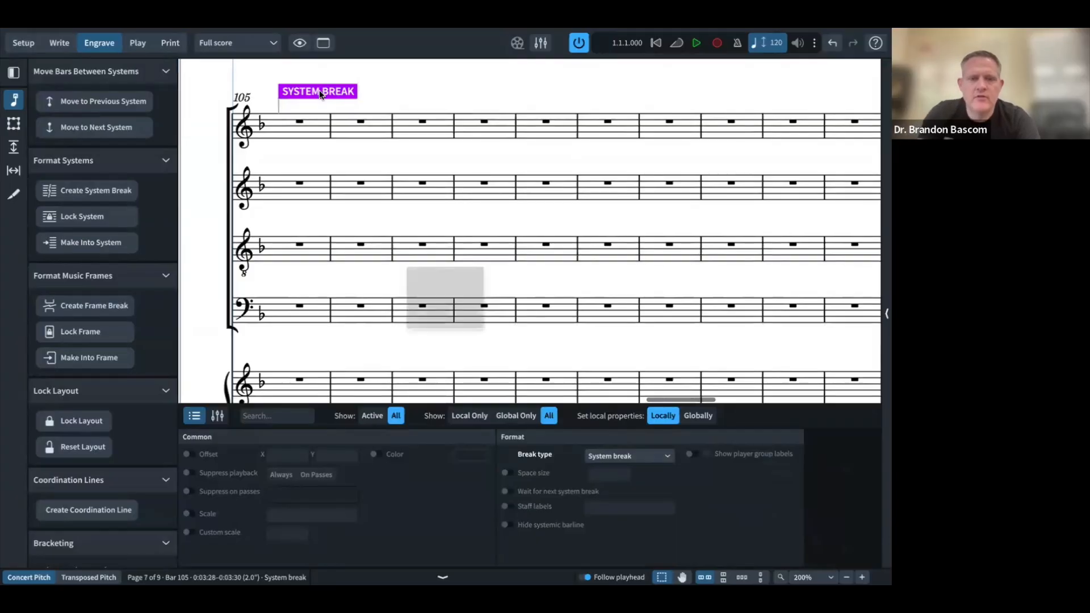
{"action": "left_click", "coordinate": [278, 214]}
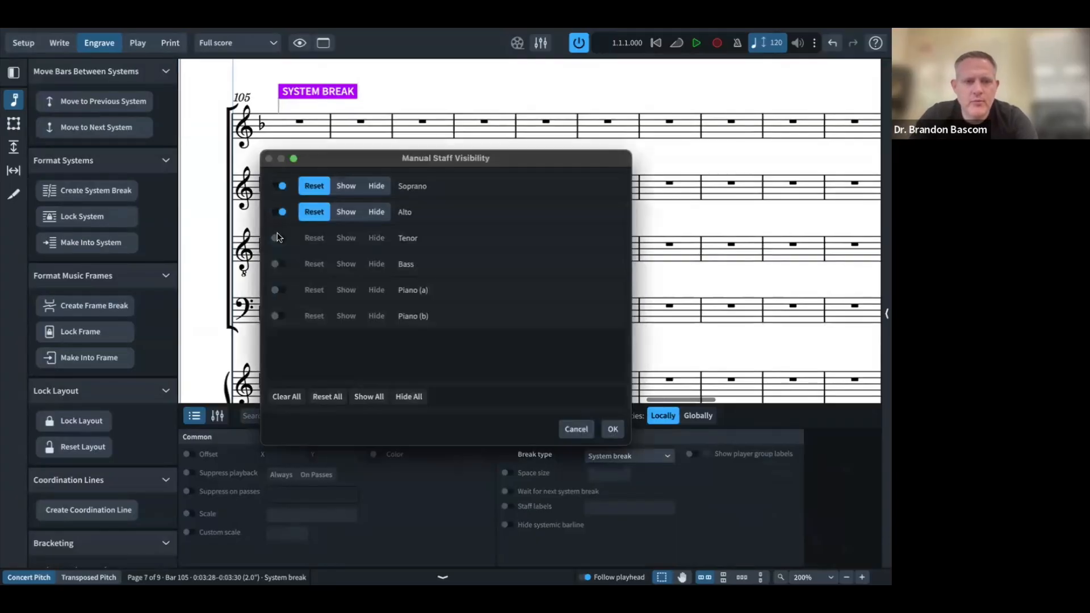
{"action": "left_click", "coordinate": [278, 238]}
{"action": "left_click", "coordinate": [278, 262]}
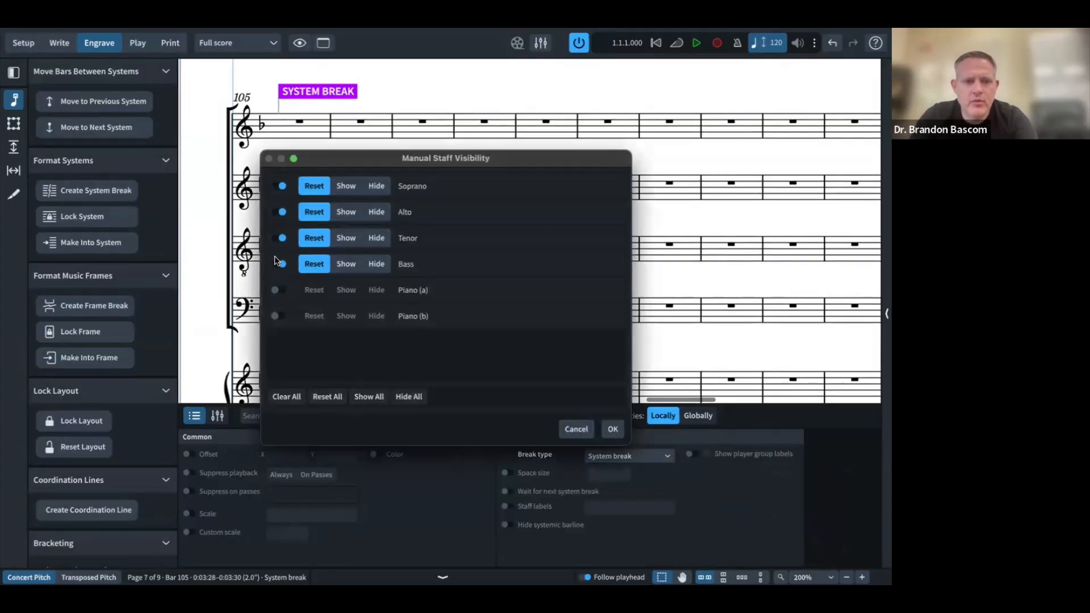
{"action": "left_click", "coordinate": [369, 265]}
{"action": "left_click", "coordinate": [369, 238]}
{"action": "left_click", "coordinate": [369, 212]}
{"action": "left_click", "coordinate": [372, 185]}
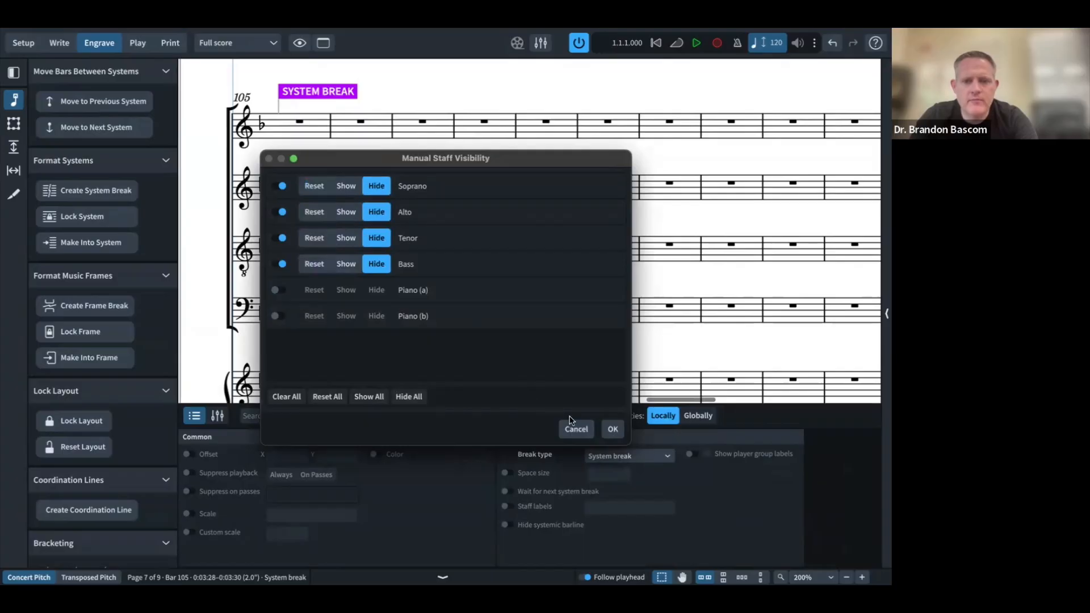
{"action": "left_click", "coordinate": [606, 430]}
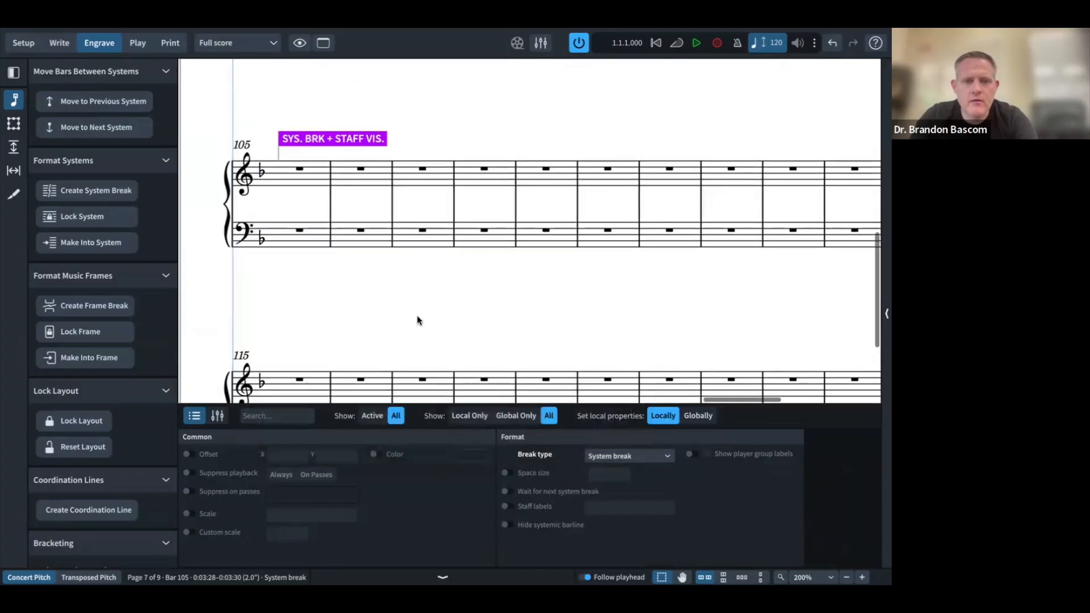
{"action": "left_click", "coordinate": [601, 169]}
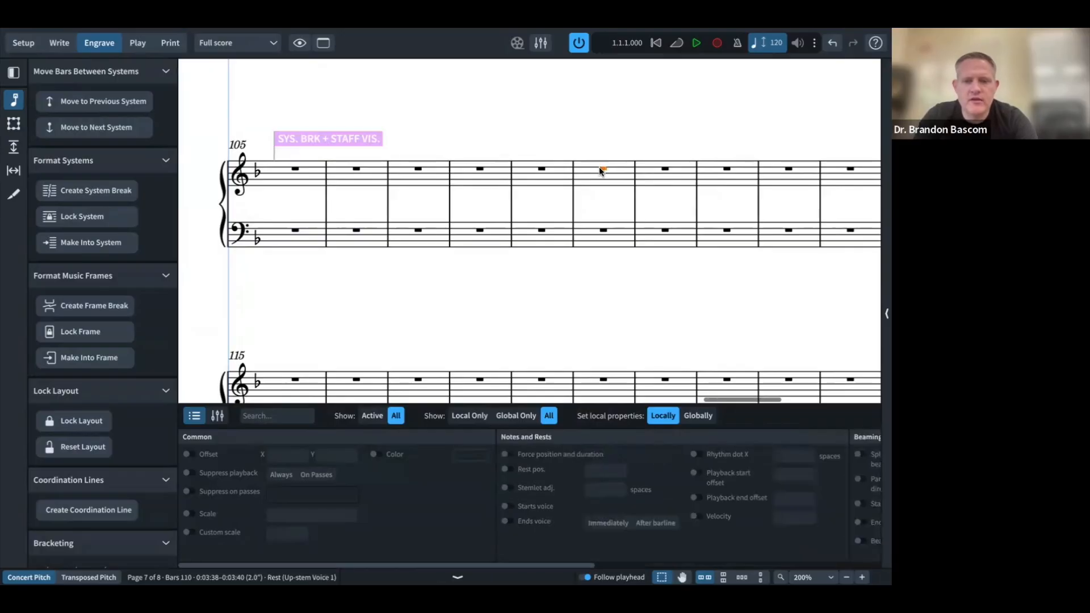
{"action": "key", "text": "shift+s"}
Step: Make the Soprano, Alto, Tenor and Bass staves visible again at the bar 110 system break
{"action": "scroll", "coordinate": [469, 240], "scroll_direction": "down", "scroll_amount": 3}
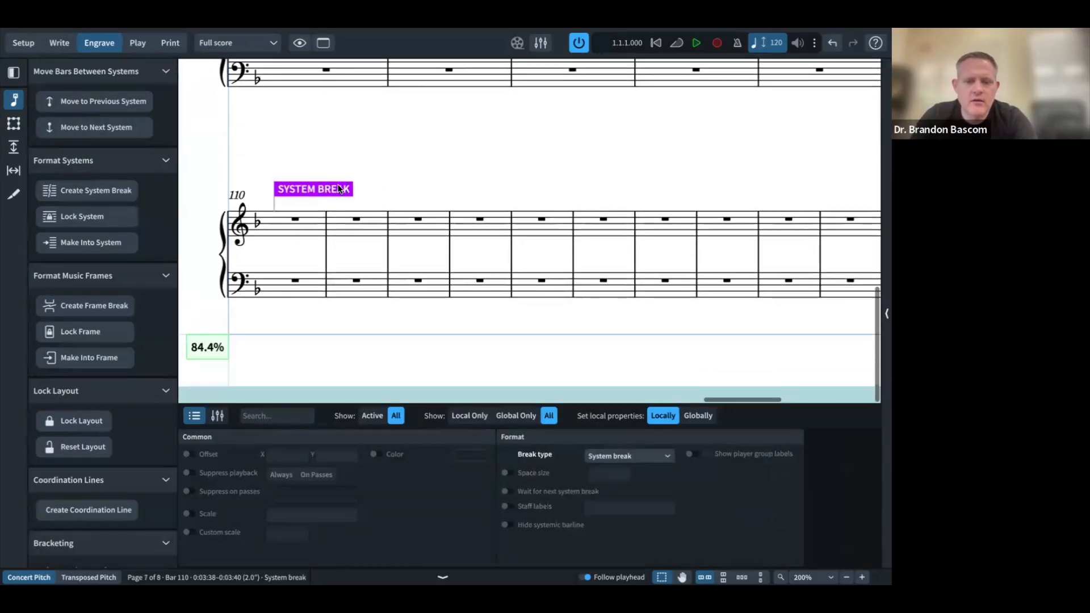
{"action": "double_click", "coordinate": [341, 189]}
{"action": "left_click", "coordinate": [275, 187]}
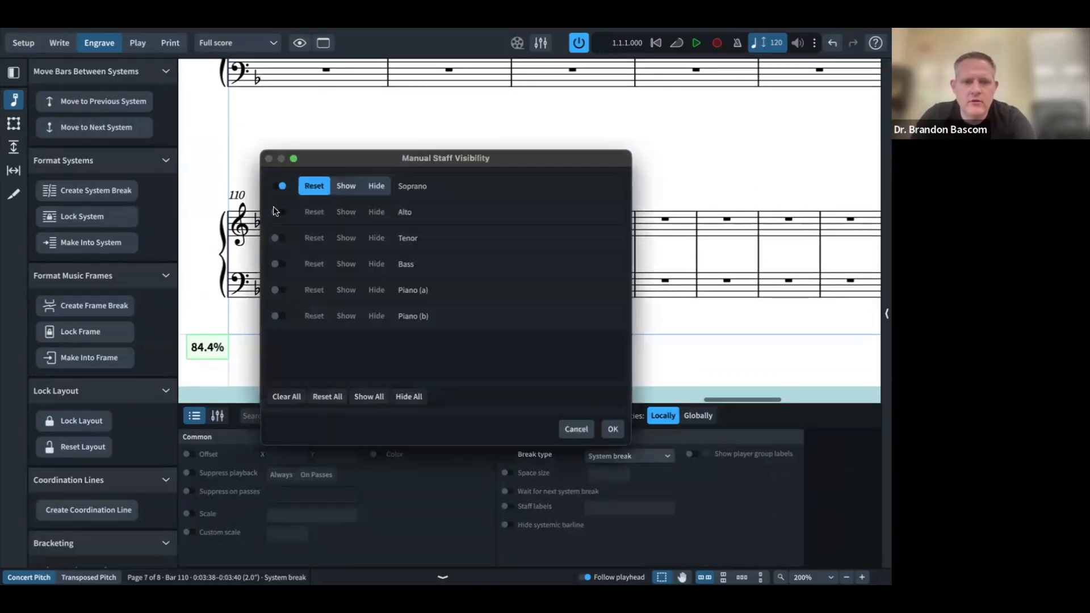
{"action": "left_click", "coordinate": [275, 211]}
{"action": "left_click", "coordinate": [273, 238]}
{"action": "left_click", "coordinate": [280, 264]}
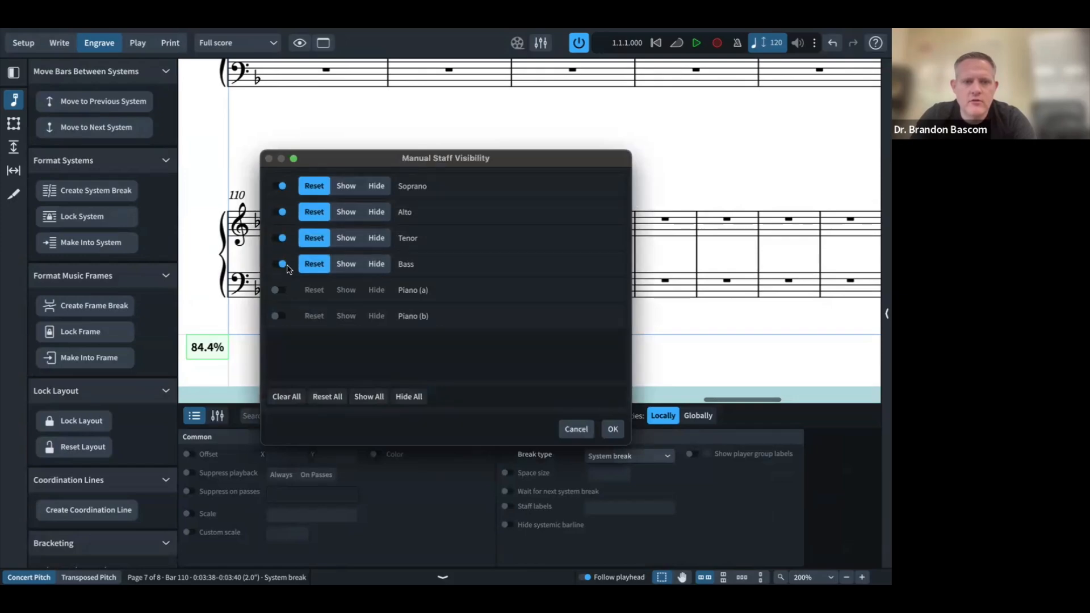
{"action": "left_click", "coordinate": [340, 264]}
{"action": "left_click", "coordinate": [339, 239]}
{"action": "left_click", "coordinate": [343, 212]}
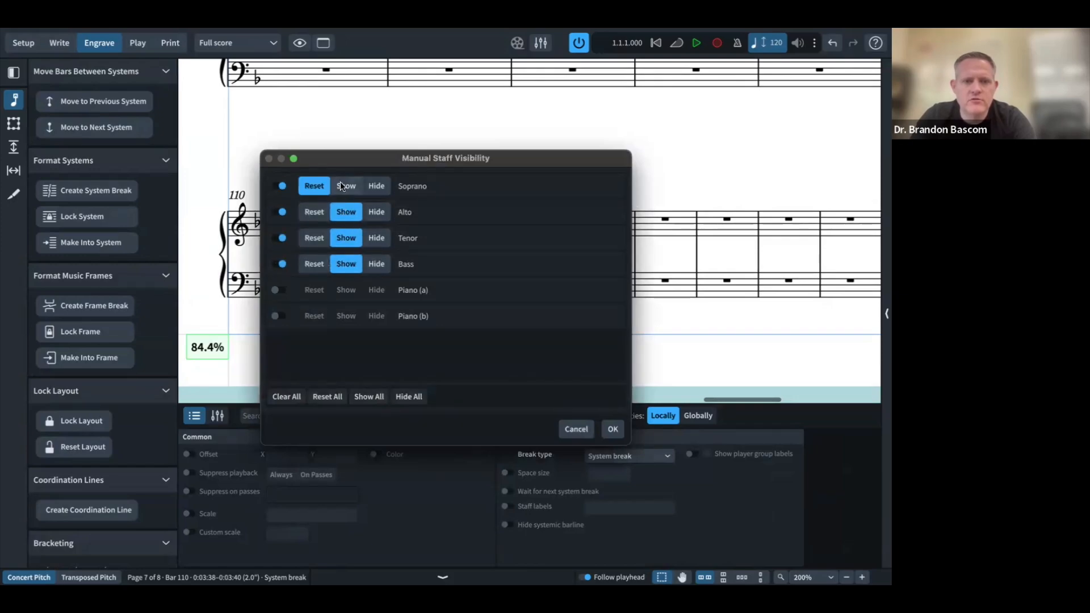
{"action": "left_click", "coordinate": [339, 184]}
{"action": "left_click", "coordinate": [611, 430]}
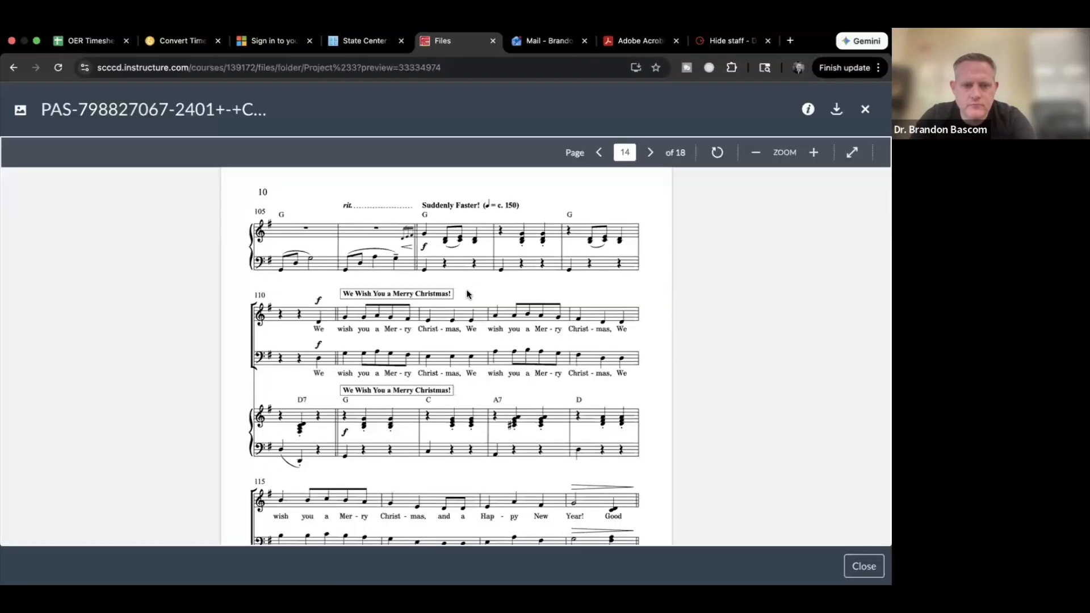
Step: Scroll the reference PDF from bar 105 to the ending and back to the opening, then return to Dorico
{"action": "scroll", "coordinate": [336, 478], "scroll_direction": "down", "scroll_amount": 10}
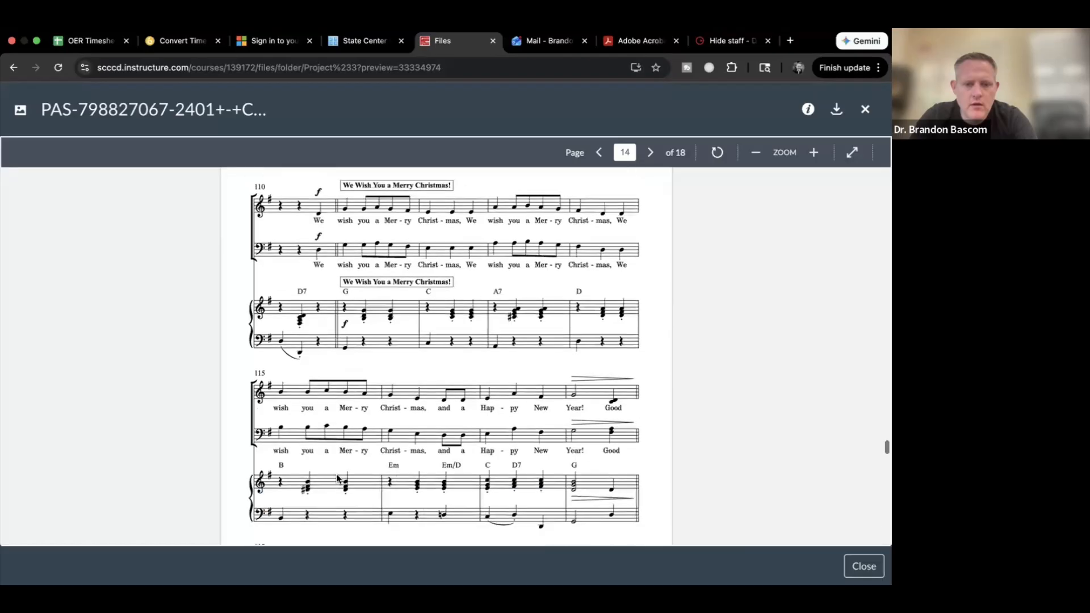
{"action": "scroll", "coordinate": [337, 479], "scroll_direction": "down", "scroll_amount": 10}
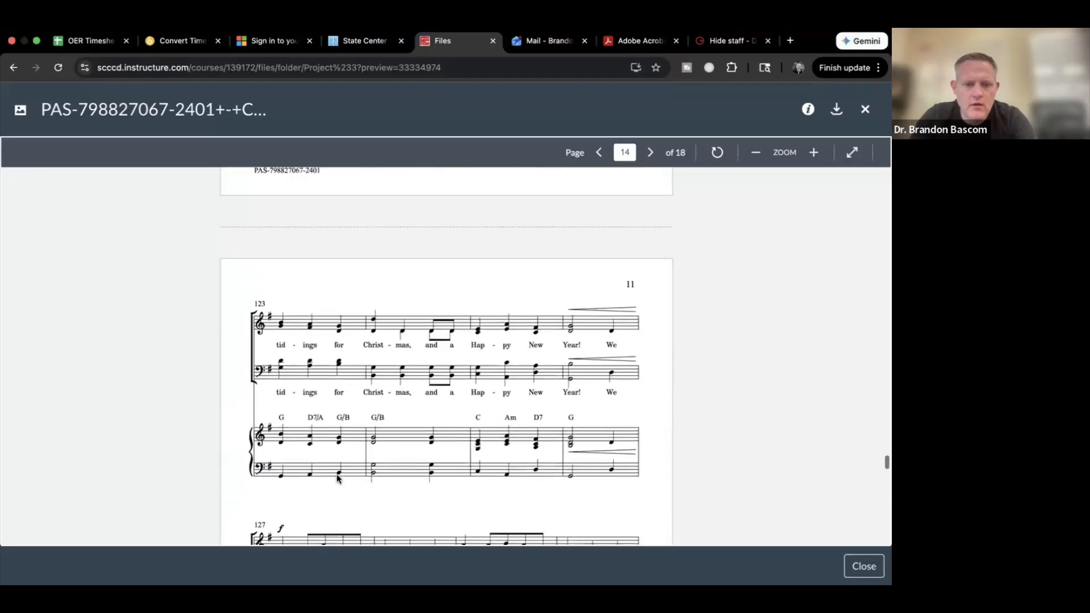
{"action": "scroll", "coordinate": [337, 478], "scroll_direction": "down", "scroll_amount": 10}
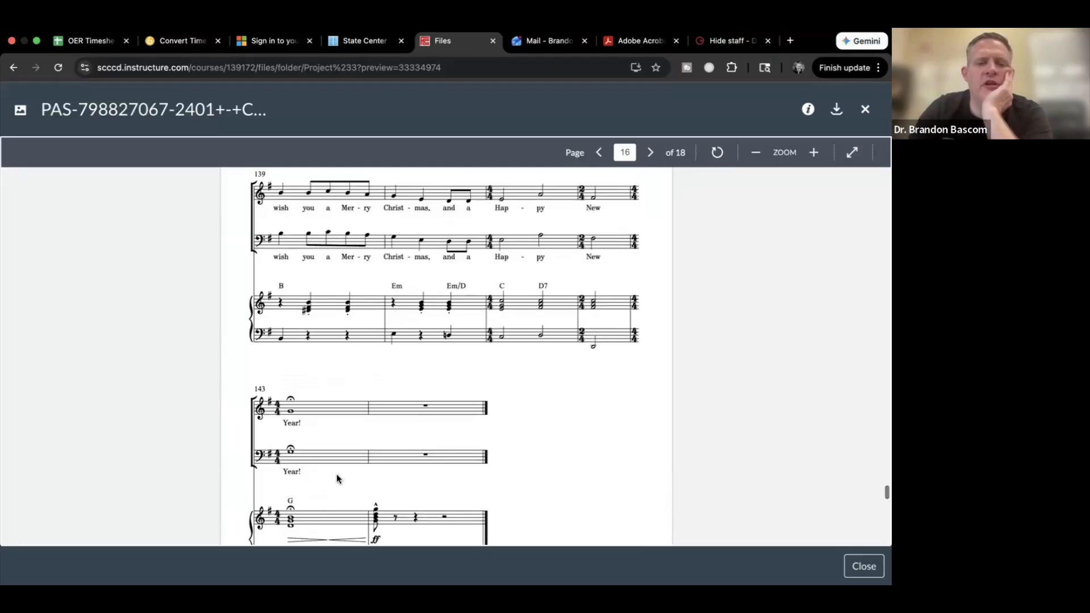
{"action": "scroll", "coordinate": [337, 479], "scroll_direction": "up", "scroll_amount": 2}
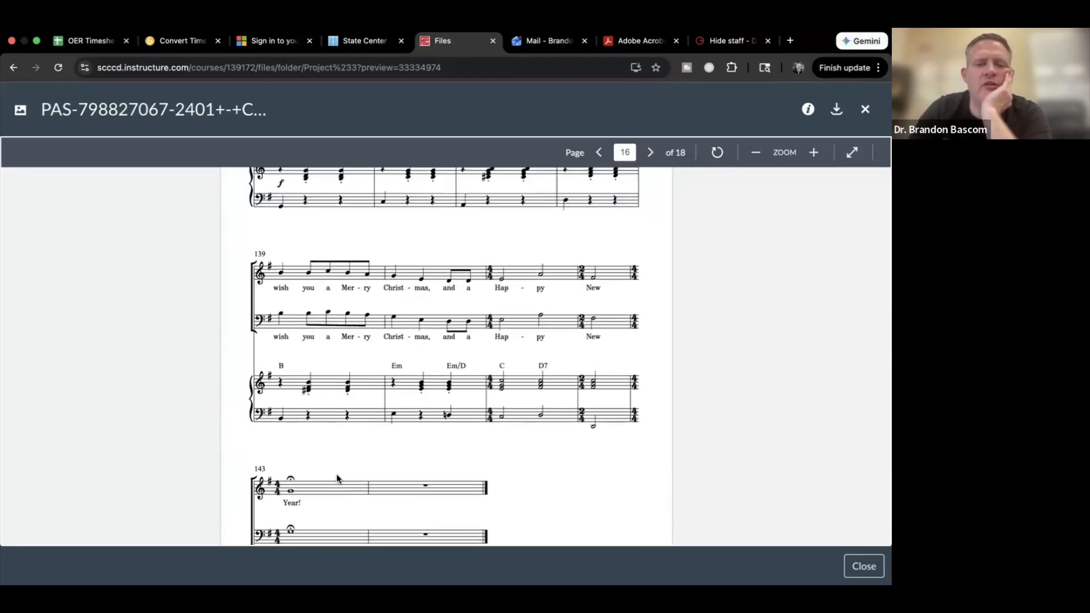
{"action": "scroll", "coordinate": [337, 479], "scroll_direction": "up", "scroll_amount": 6}
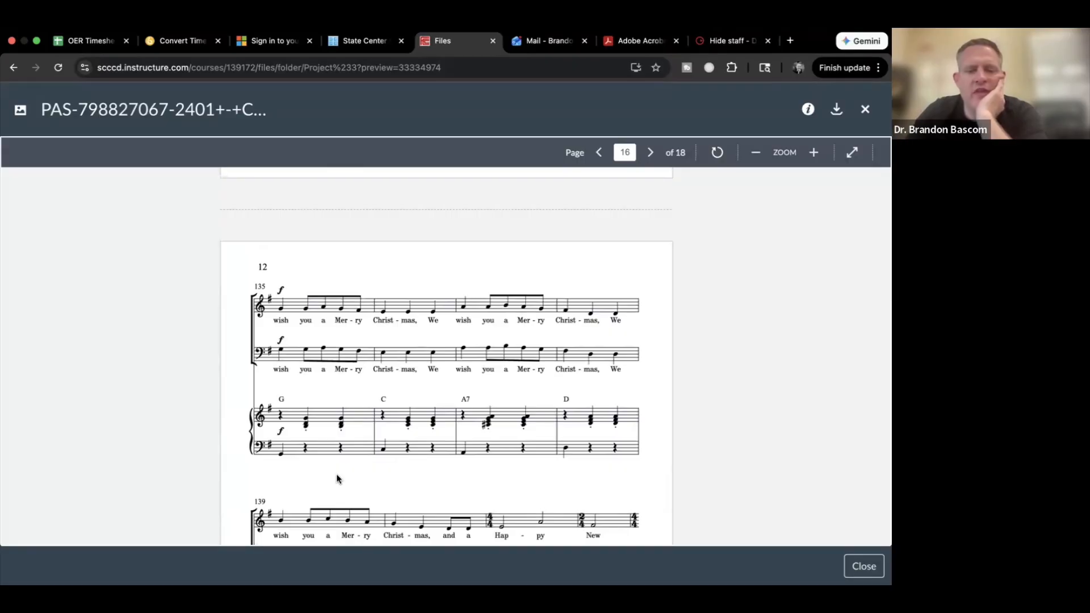
{"action": "scroll", "coordinate": [336, 474], "scroll_direction": "up", "scroll_amount": 20}
{"action": "scroll", "coordinate": [336, 476], "scroll_direction": "up", "scroll_amount": 20}
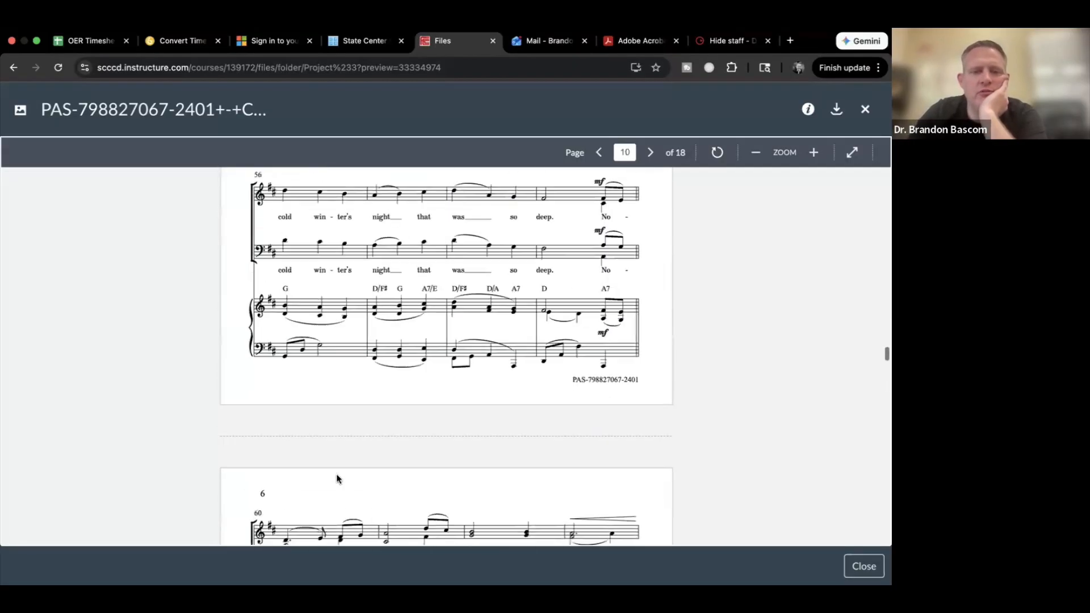
{"action": "scroll", "coordinate": [336, 473], "scroll_direction": "up", "scroll_amount": 20}
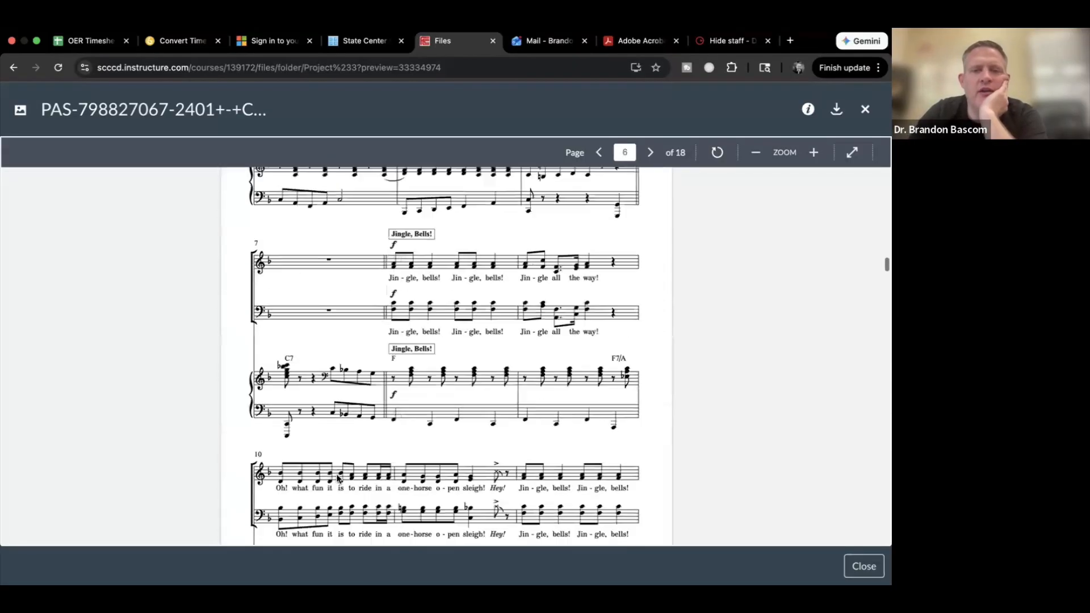
{"action": "scroll", "coordinate": [336, 478], "scroll_direction": "down", "scroll_amount": 3}
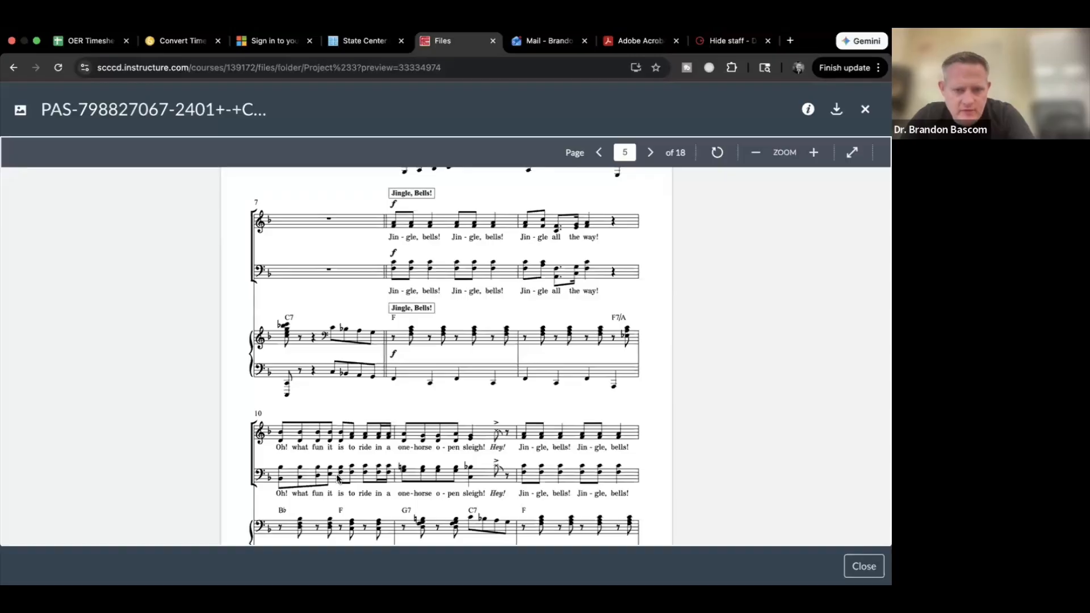
{"action": "key", "text": "super+Tab"}
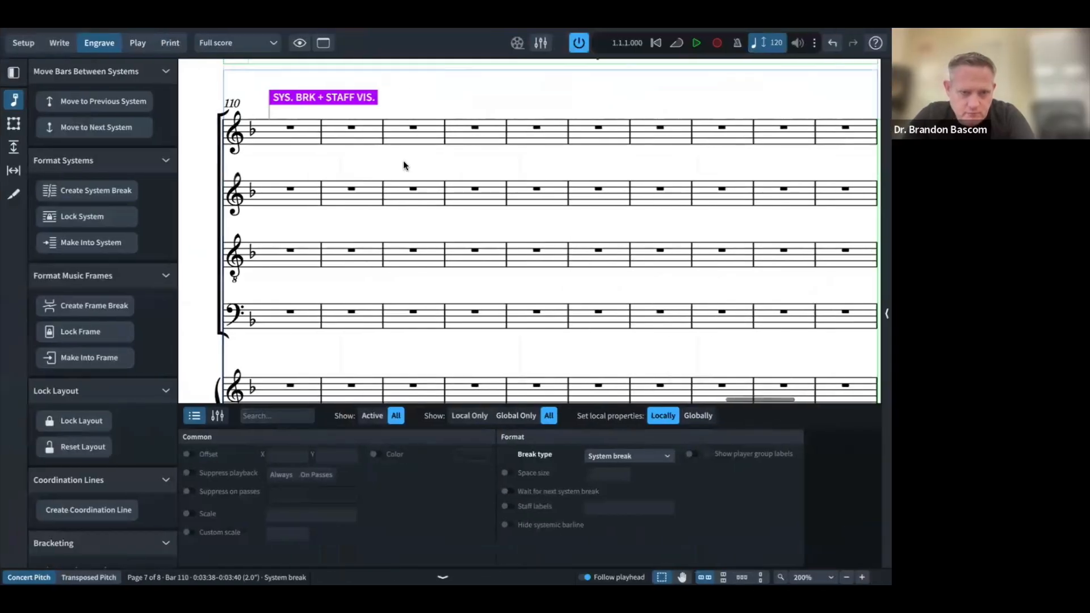
Step: After comparing the opening with the reference PDF, start a new system at bar 7
{"action": "key", "text": "Home"}
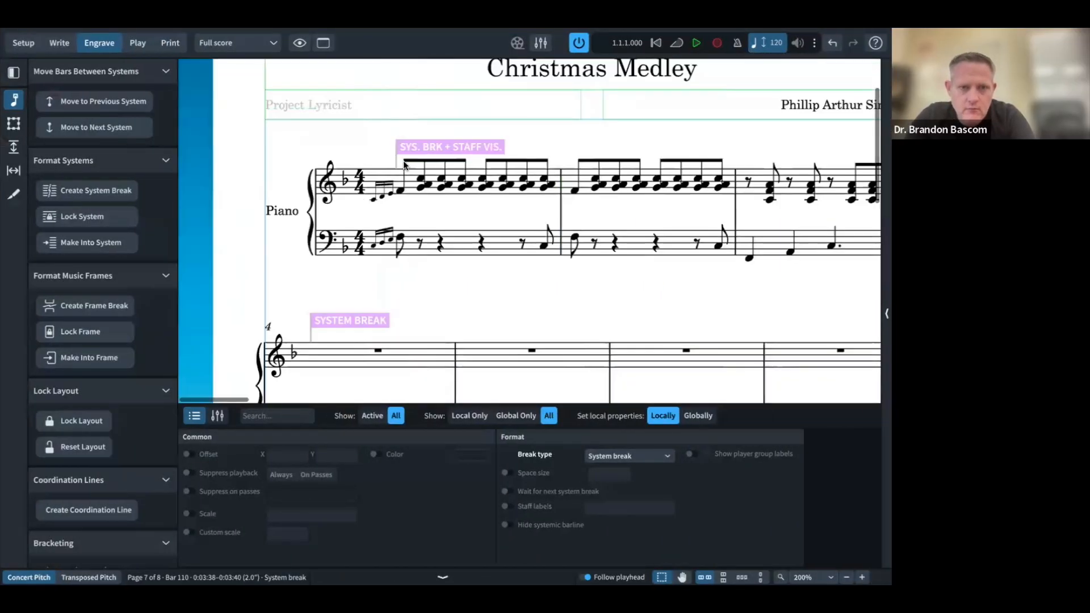
{"action": "scroll", "coordinate": [404, 165], "scroll_direction": "down", "scroll_amount": 5}
{"action": "scroll", "coordinate": [380, 152], "scroll_direction": "up", "scroll_amount": 6}
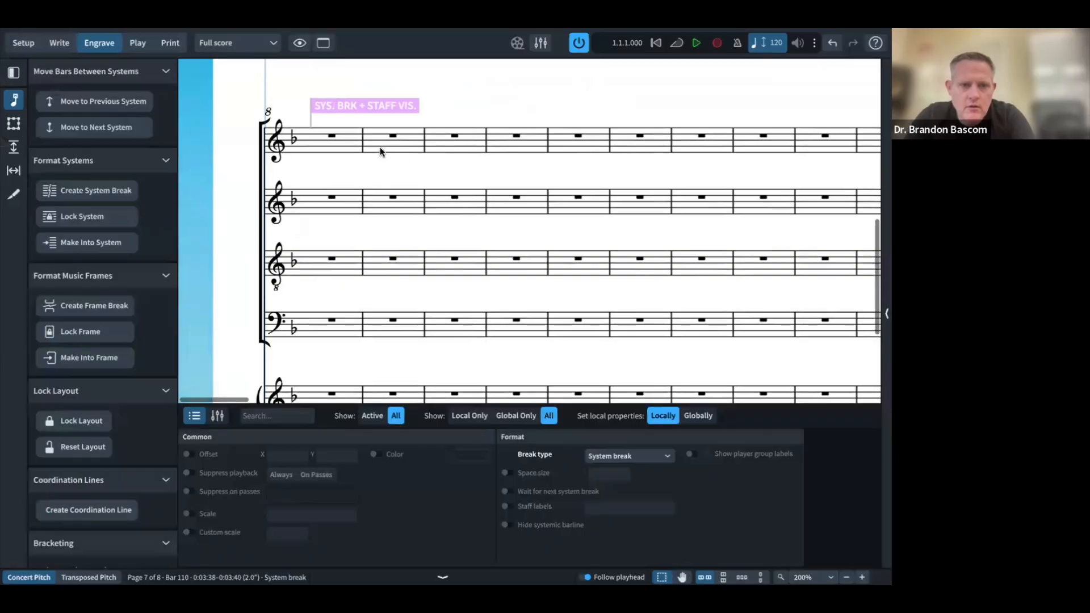
{"action": "scroll", "coordinate": [380, 151], "scroll_direction": "down", "scroll_amount": 1}
{"action": "scroll", "coordinate": [379, 151], "scroll_direction": "right", "scroll_amount": 2}
{"action": "scroll", "coordinate": [380, 152], "scroll_direction": "right", "scroll_amount": 2}
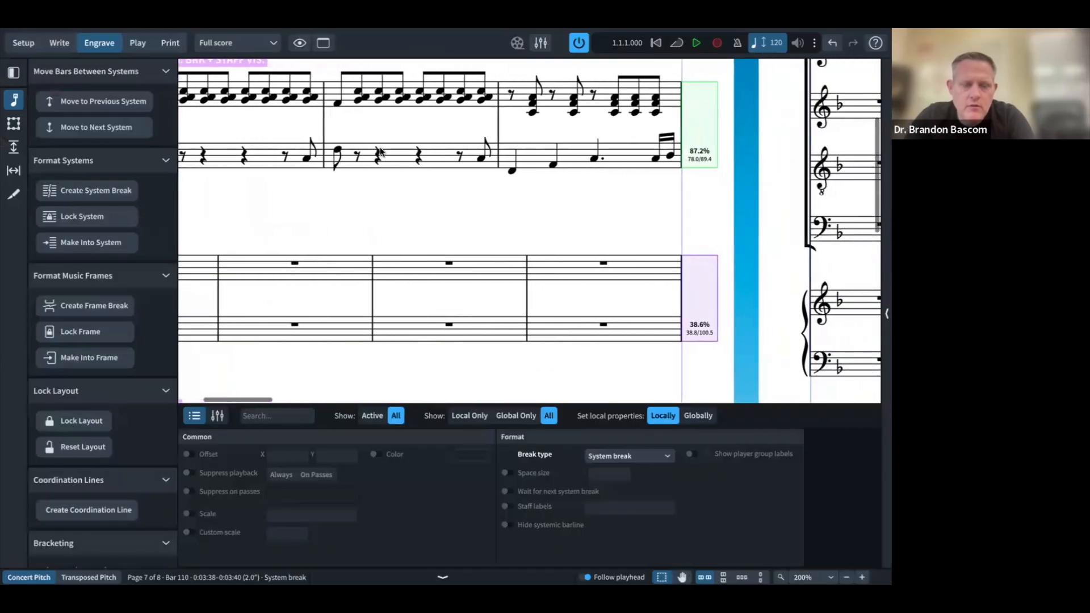
{"action": "key", "text": "ctrl+Left"}
{"action": "scroll", "coordinate": [469, 306], "scroll_direction": "up", "scroll_amount": 5}
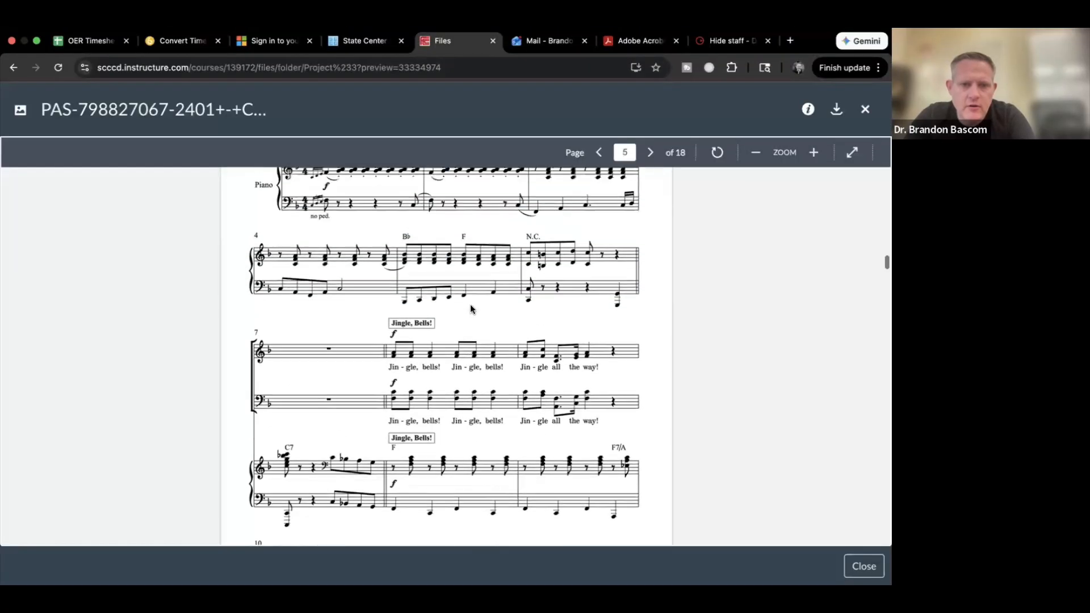
{"action": "scroll", "coordinate": [470, 306], "scroll_direction": "down", "scroll_amount": 2}
{"action": "key", "text": "ctrl+Right"}
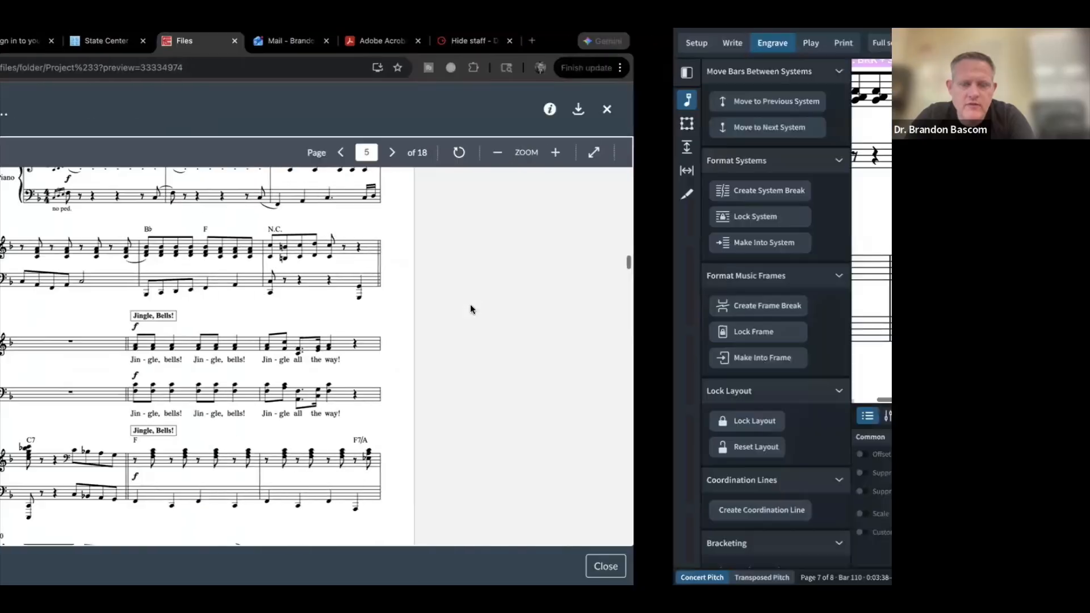
{"action": "scroll", "coordinate": [470, 308], "scroll_direction": "up", "scroll_amount": 4}
{"action": "scroll", "coordinate": [469, 304], "scroll_direction": "up", "scroll_amount": 1}
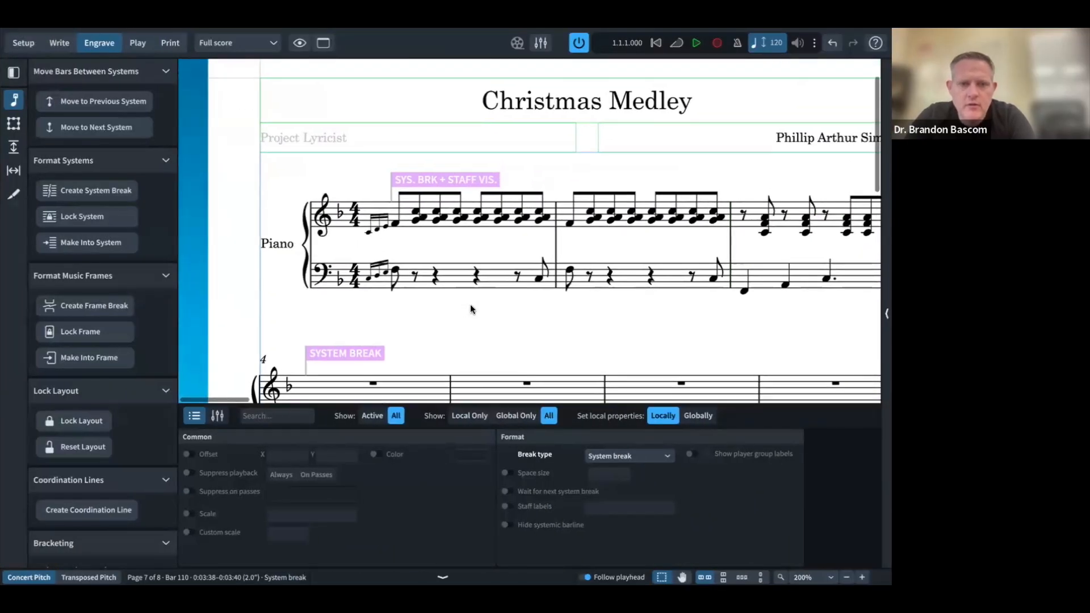
{"action": "scroll", "coordinate": [470, 305], "scroll_direction": "down", "scroll_amount": 3}
{"action": "scroll", "coordinate": [470, 304], "scroll_direction": "right", "scroll_amount": 5}
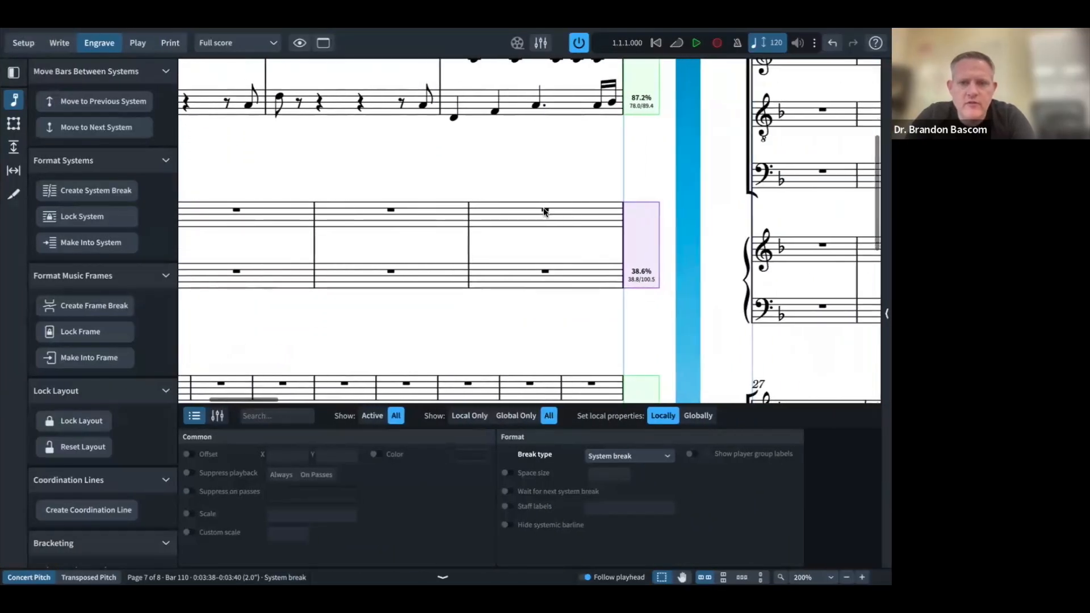
{"action": "left_click", "coordinate": [545, 211]}
{"action": "left_click", "coordinate": [97, 130]}
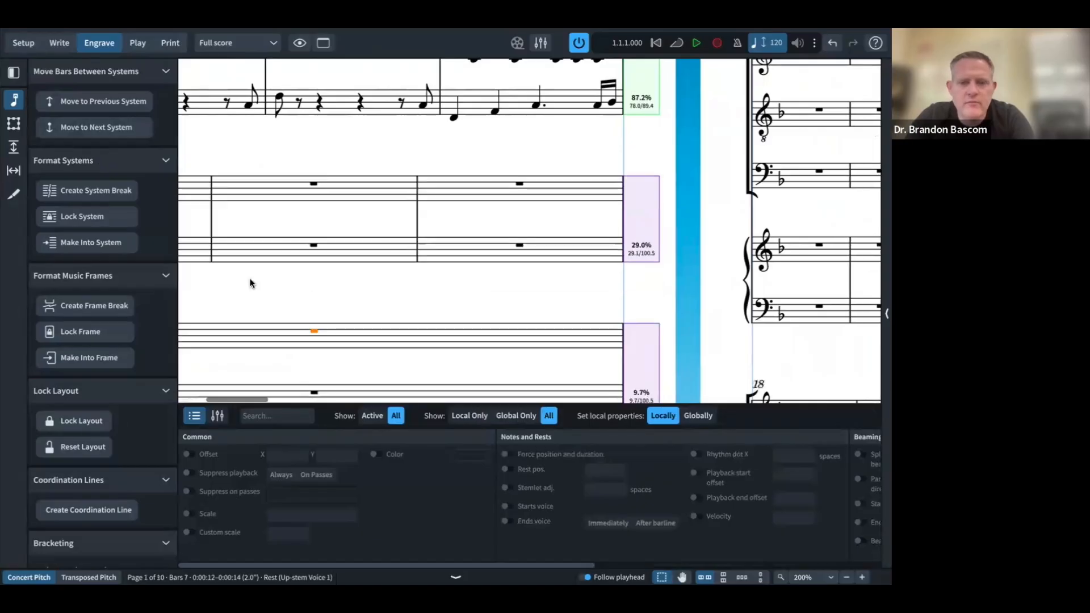
Step: Delete the system break with staff-visibility change at bar 8
{"action": "scroll", "coordinate": [291, 323], "scroll_direction": "down", "scroll_amount": 5}
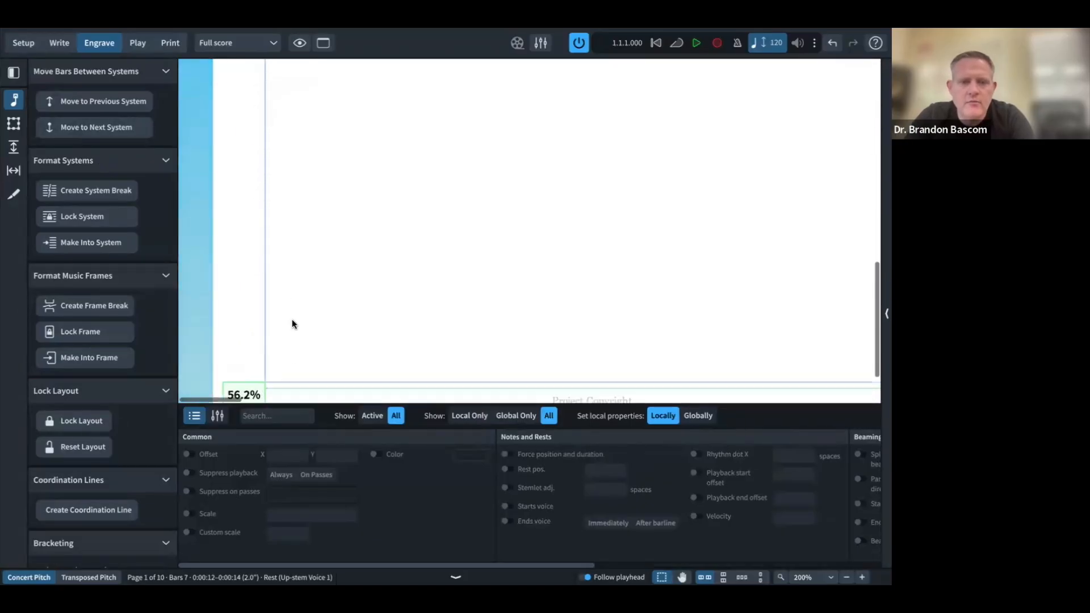
{"action": "scroll", "coordinate": [291, 324], "scroll_direction": "up", "scroll_amount": 12}
{"action": "scroll", "coordinate": [292, 324], "scroll_direction": "right", "scroll_amount": 12}
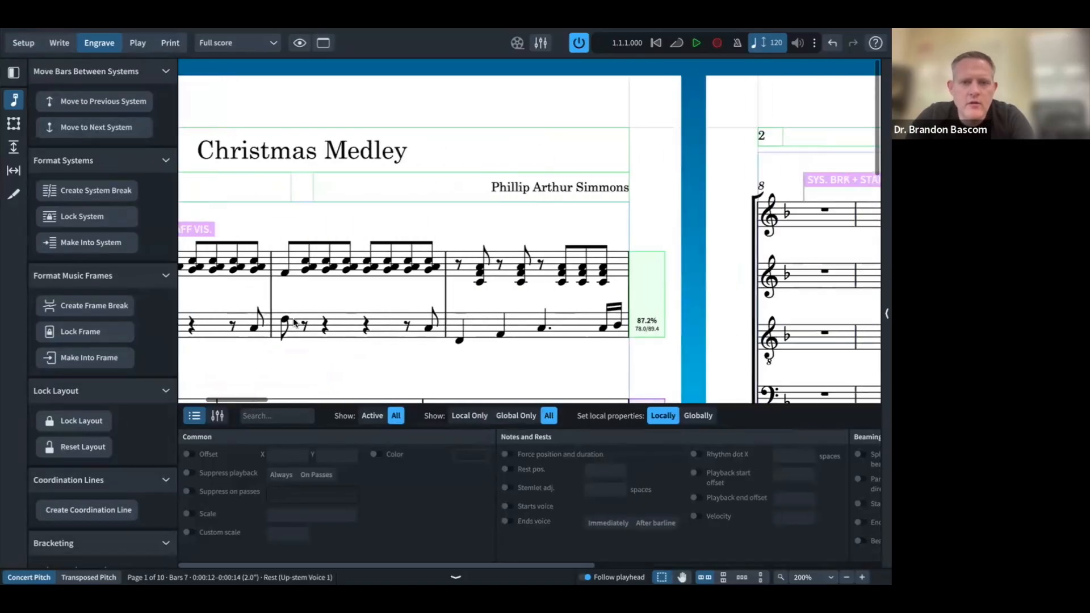
{"action": "left_click", "coordinate": [297, 181]}
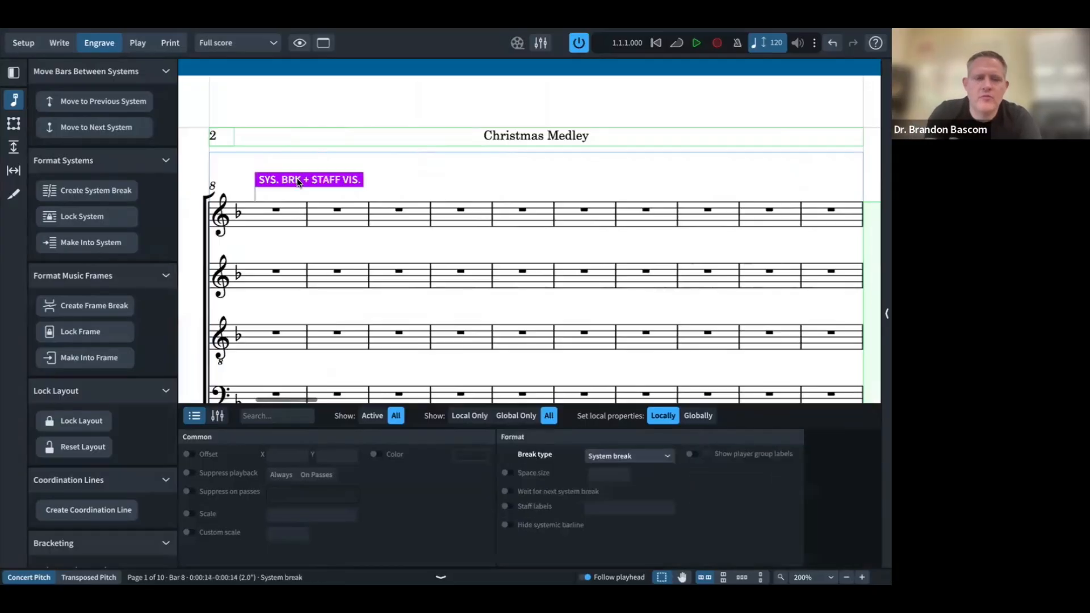
{"action": "key", "text": "Delete"}
{"action": "scroll", "coordinate": [332, 252], "scroll_direction": "left", "scroll_amount": 12}
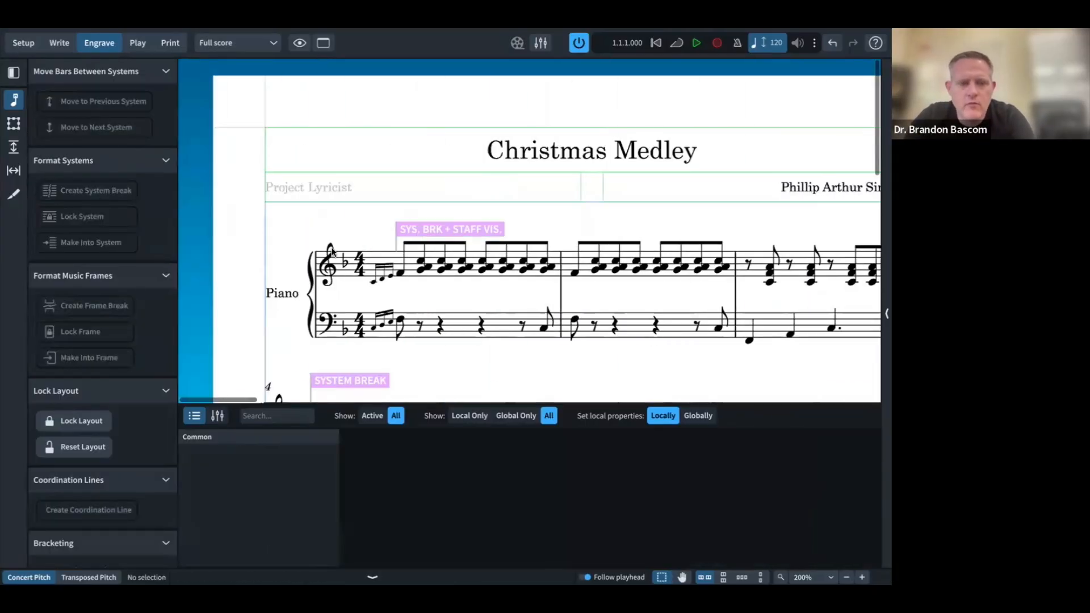
{"action": "scroll", "coordinate": [332, 252], "scroll_direction": "down", "scroll_amount": 6}
{"action": "scroll", "coordinate": [332, 252], "scroll_direction": "down", "scroll_amount": 2}
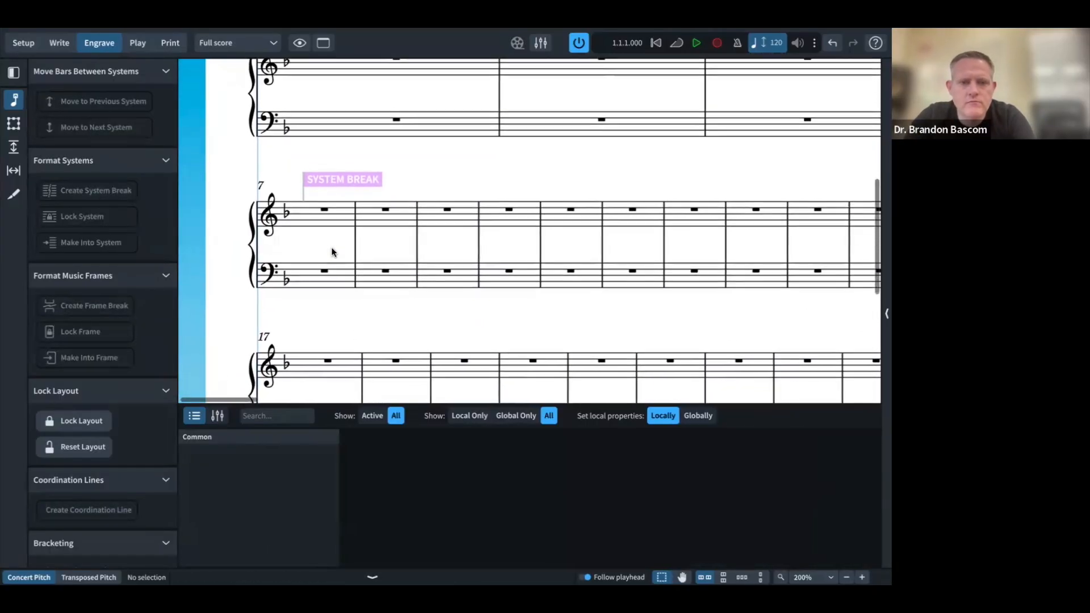
{"action": "scroll", "coordinate": [332, 252], "scroll_direction": "right", "scroll_amount": 2}
{"action": "scroll", "coordinate": [332, 252], "scroll_direction": "down", "scroll_amount": 2}
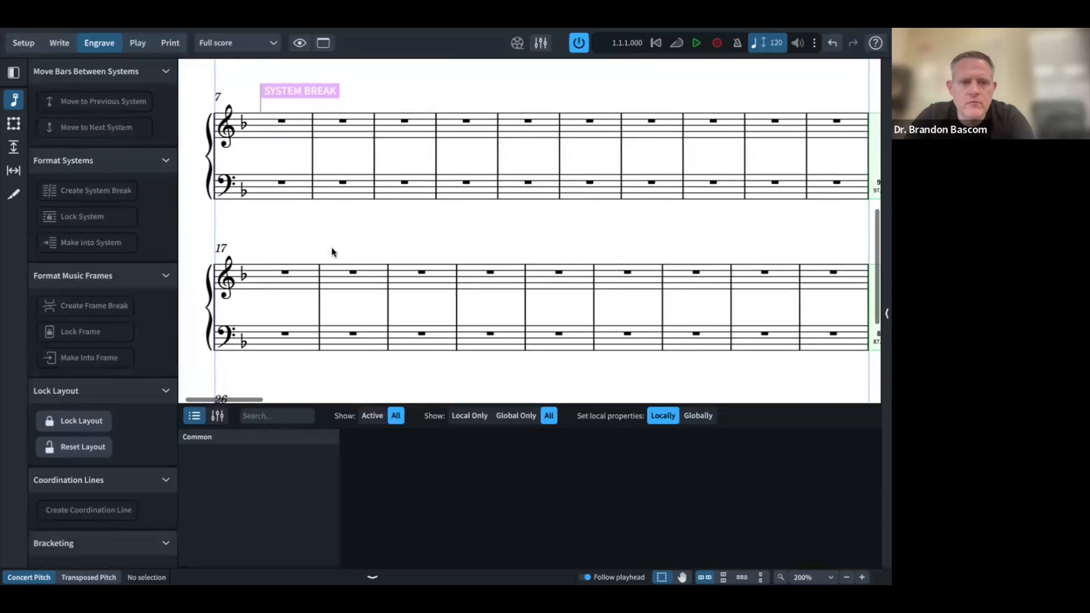
{"action": "scroll", "coordinate": [332, 252], "scroll_direction": "up", "scroll_amount": 3}
{"action": "scroll", "coordinate": [332, 251], "scroll_direction": "up", "scroll_amount": 1}
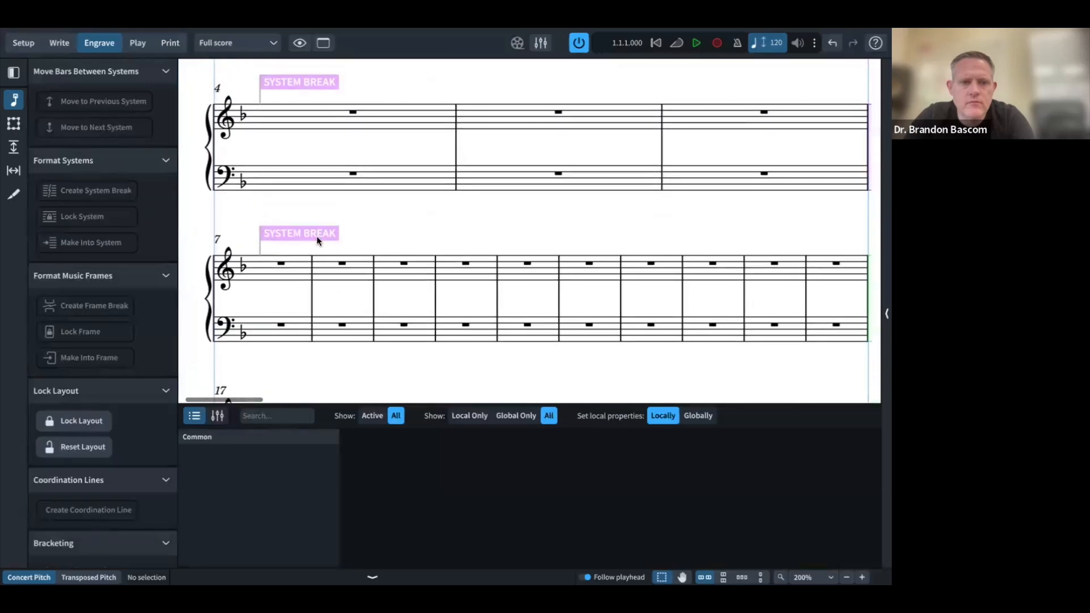
{"action": "scroll", "coordinate": [317, 243], "scroll_direction": "up", "scroll_amount": 3}
Step: Set manual staff visibility at the bar 7 break to show Soprano, Alto, Tenor and Bass
{"action": "scroll", "coordinate": [315, 246], "scroll_direction": "down", "scroll_amount": 3}
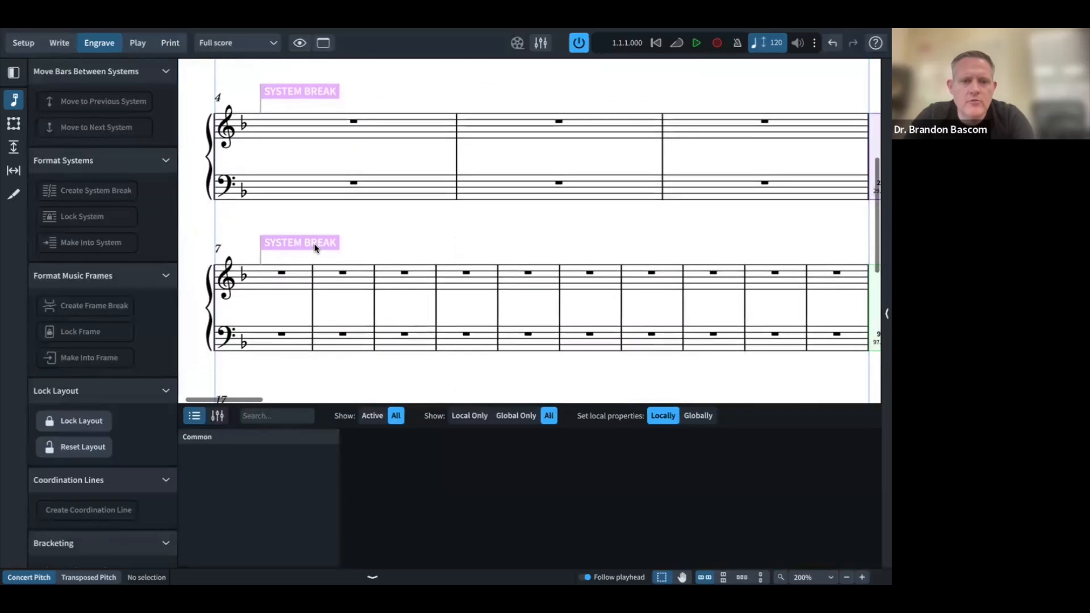
{"action": "double_click", "coordinate": [314, 244]}
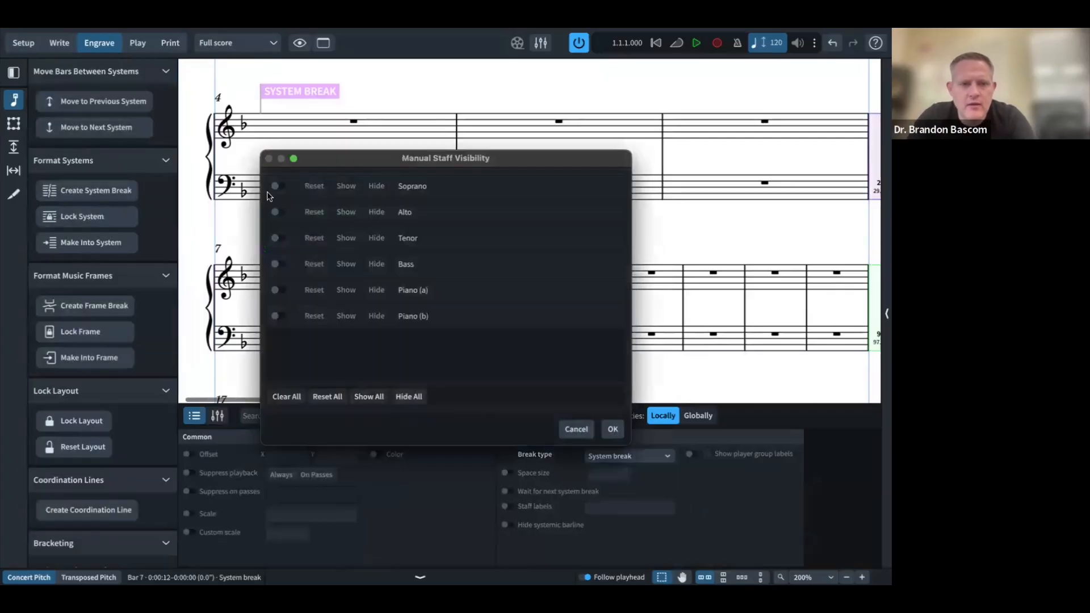
{"action": "left_click", "coordinate": [275, 185]}
{"action": "left_click", "coordinate": [275, 211]}
{"action": "left_click", "coordinate": [275, 238]}
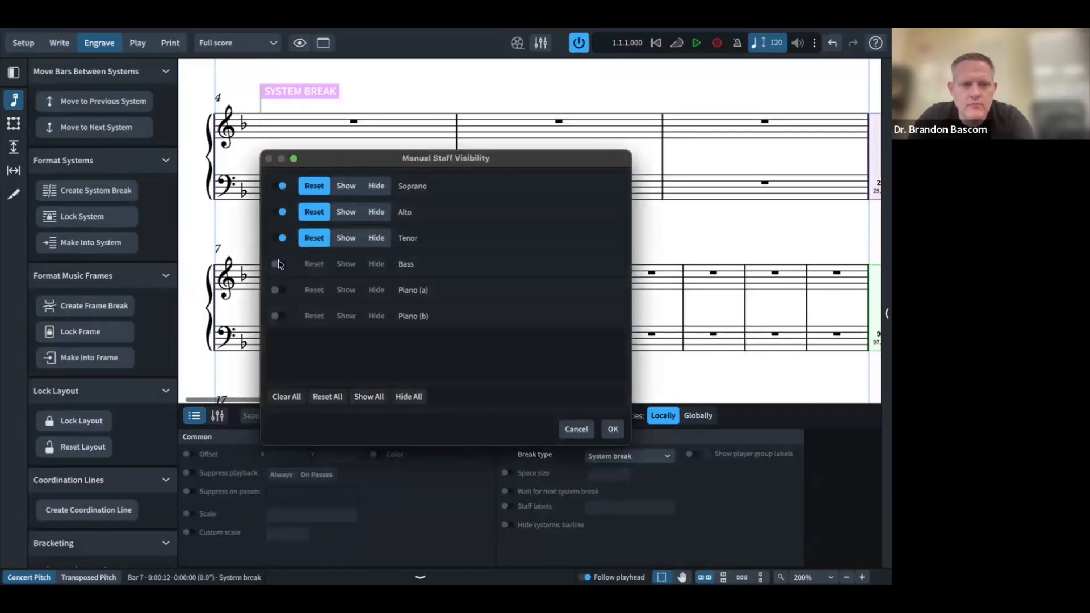
{"action": "left_click", "coordinate": [275, 264]}
{"action": "left_click", "coordinate": [348, 239]}
{"action": "left_click", "coordinate": [347, 211]}
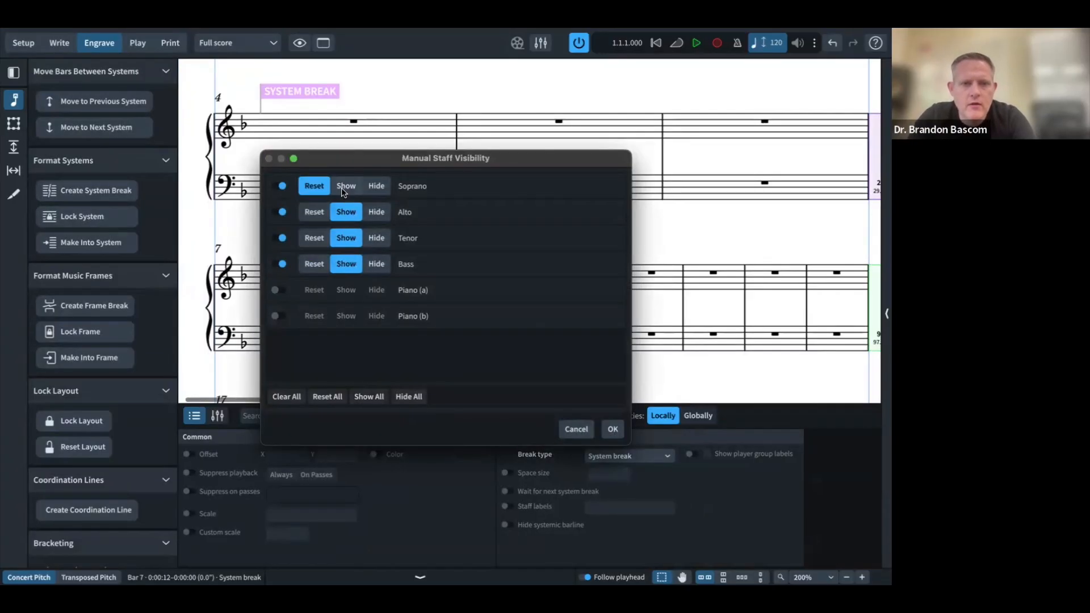
{"action": "left_click", "coordinate": [346, 186]}
{"action": "left_click", "coordinate": [612, 429]}
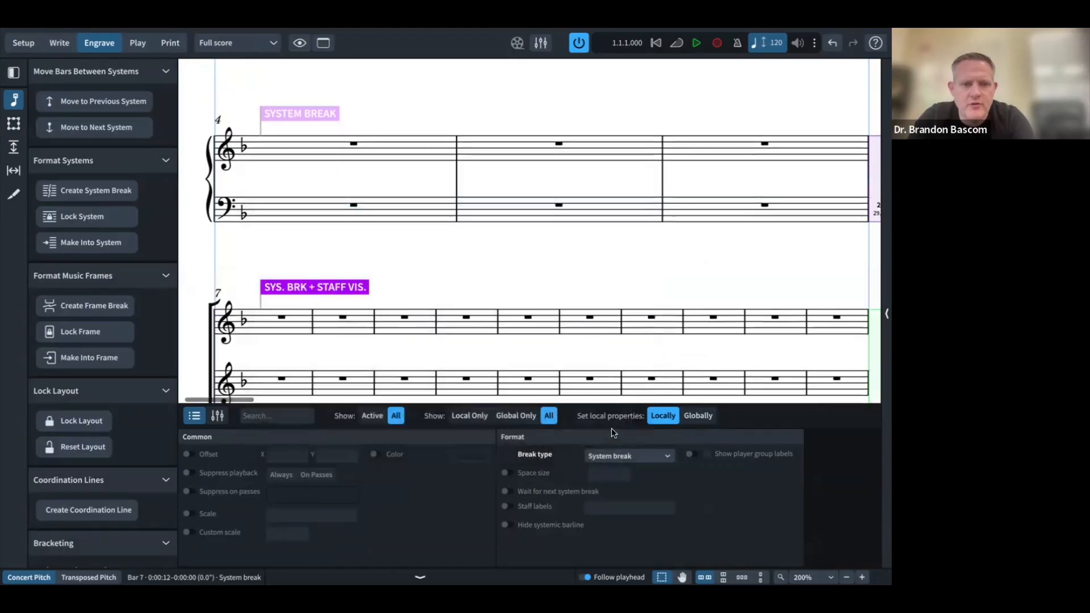
{"action": "scroll", "coordinate": [429, 277], "scroll_direction": "down", "scroll_amount": 3}
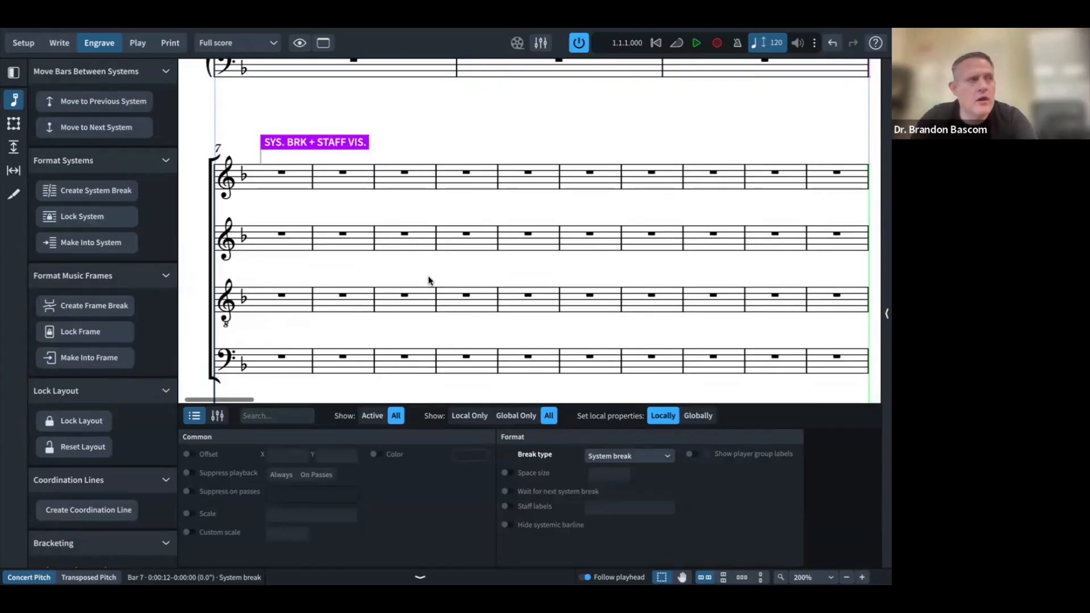
Step: Start new systems at bars 10 and 13, checking against the reference PDF
{"action": "key", "text": "ctrl+Left"}
{"action": "scroll", "coordinate": [370, 307], "scroll_direction": "down", "scroll_amount": 5}
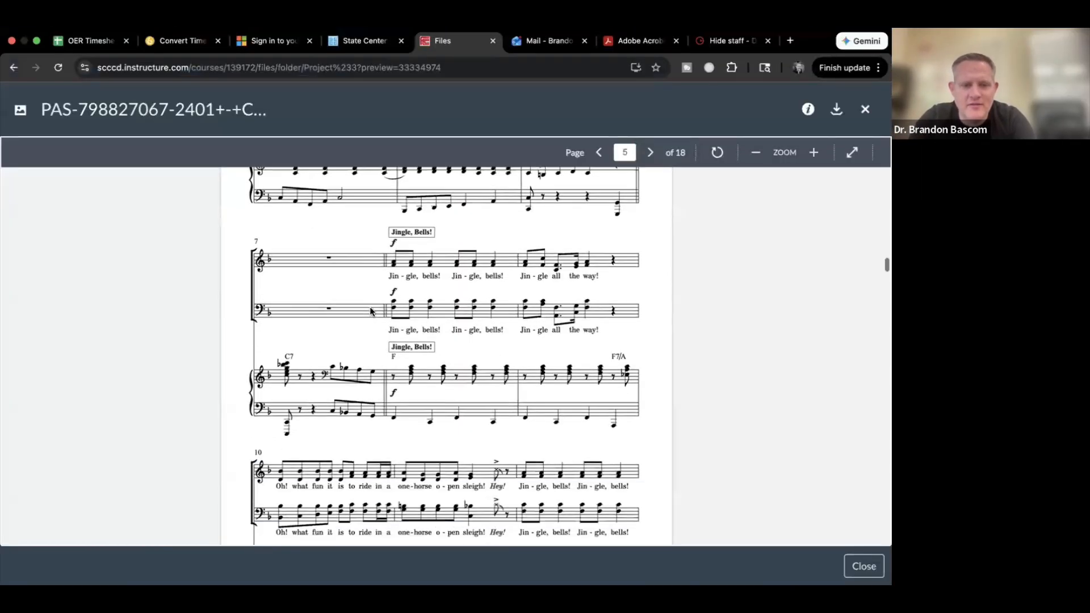
{"action": "key", "text": "ctrl+Right"}
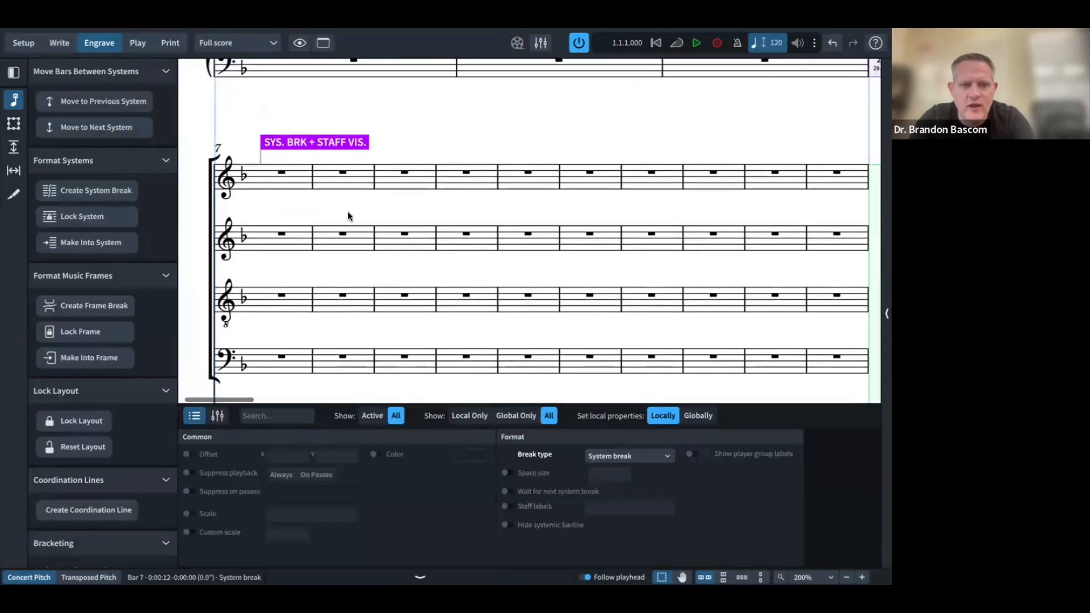
{"action": "left_click", "coordinate": [466, 172]}
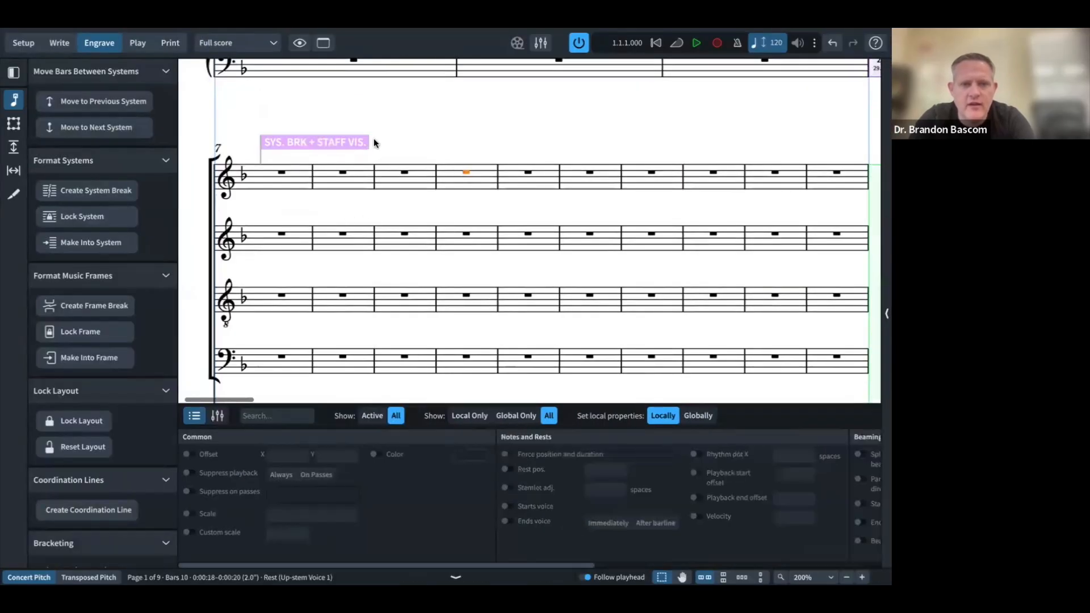
{"action": "left_click", "coordinate": [116, 127]}
{"action": "scroll", "coordinate": [136, 159], "scroll_direction": "down", "scroll_amount": 2}
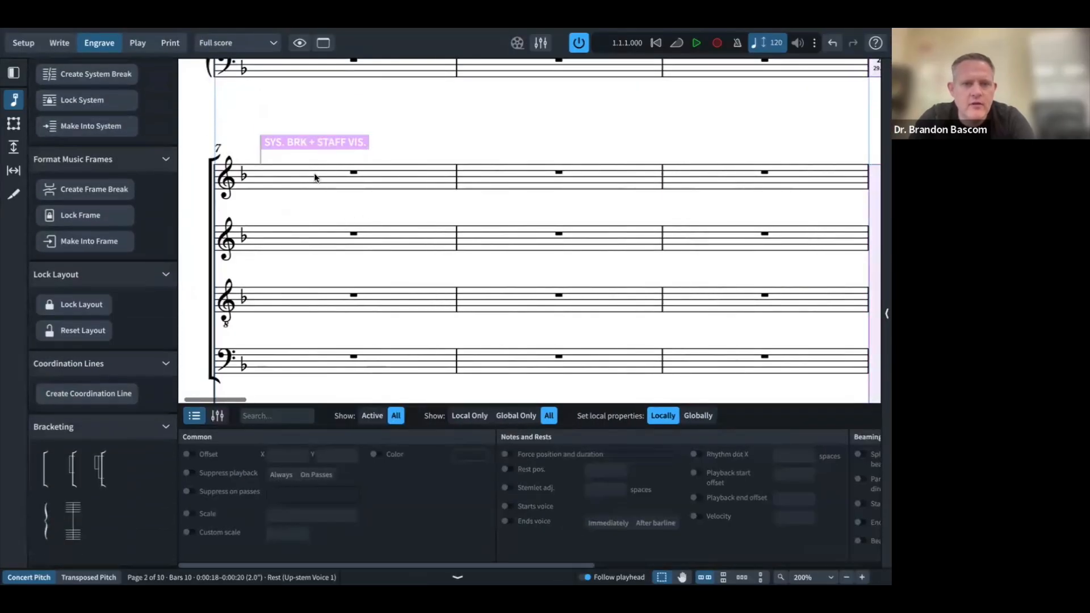
{"action": "scroll", "coordinate": [319, 172], "scroll_direction": "down", "scroll_amount": 2}
{"action": "scroll", "coordinate": [319, 173], "scroll_direction": "down", "scroll_amount": 3}
{"action": "scroll", "coordinate": [318, 173], "scroll_direction": "right", "scroll_amount": 6}
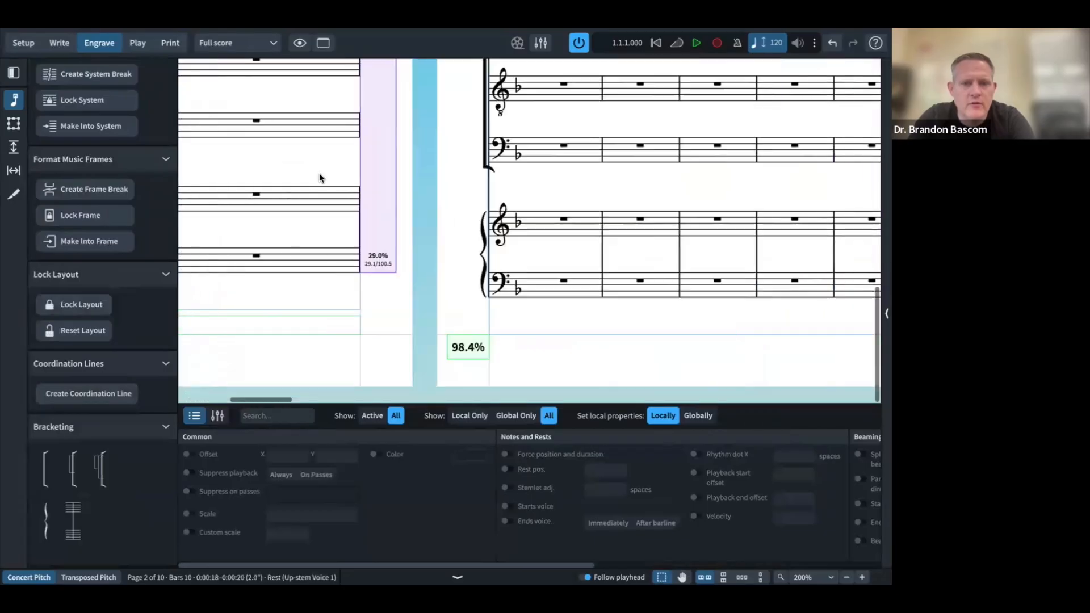
{"action": "scroll", "coordinate": [319, 177], "scroll_direction": "left", "scroll_amount": 5}
{"action": "scroll", "coordinate": [319, 177], "scroll_direction": "up", "scroll_amount": 2}
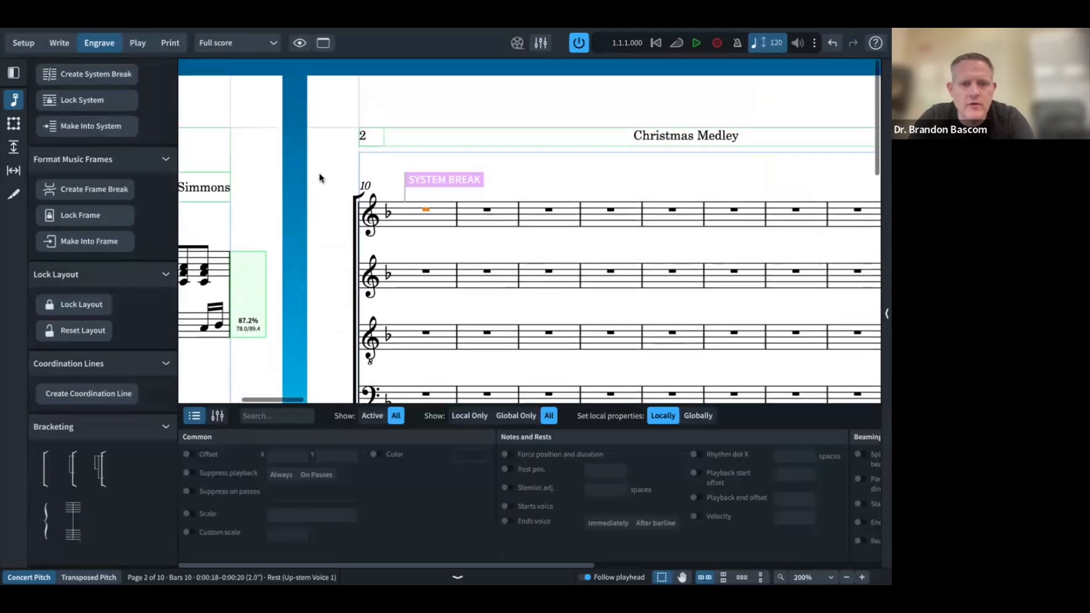
{"action": "key", "text": "ctrl+Left"}
{"action": "scroll", "coordinate": [383, 283], "scroll_direction": "down", "scroll_amount": 8}
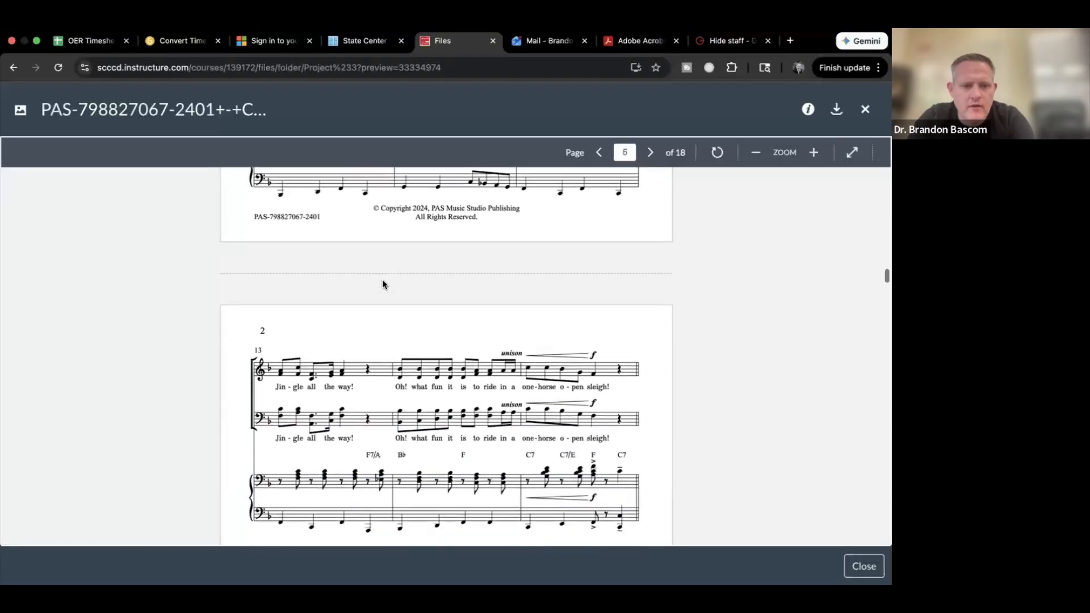
{"action": "key", "text": "ctrl+Right"}
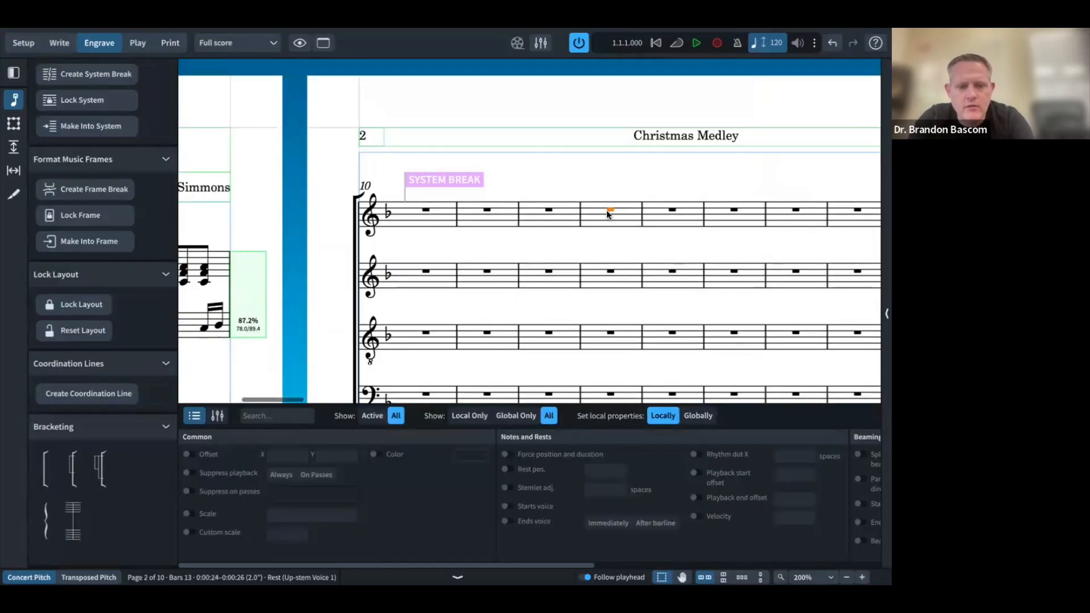
{"action": "scroll", "coordinate": [607, 214], "scroll_direction": "down", "scroll_amount": 2}
{"action": "key", "text": "ctrl+Left"}
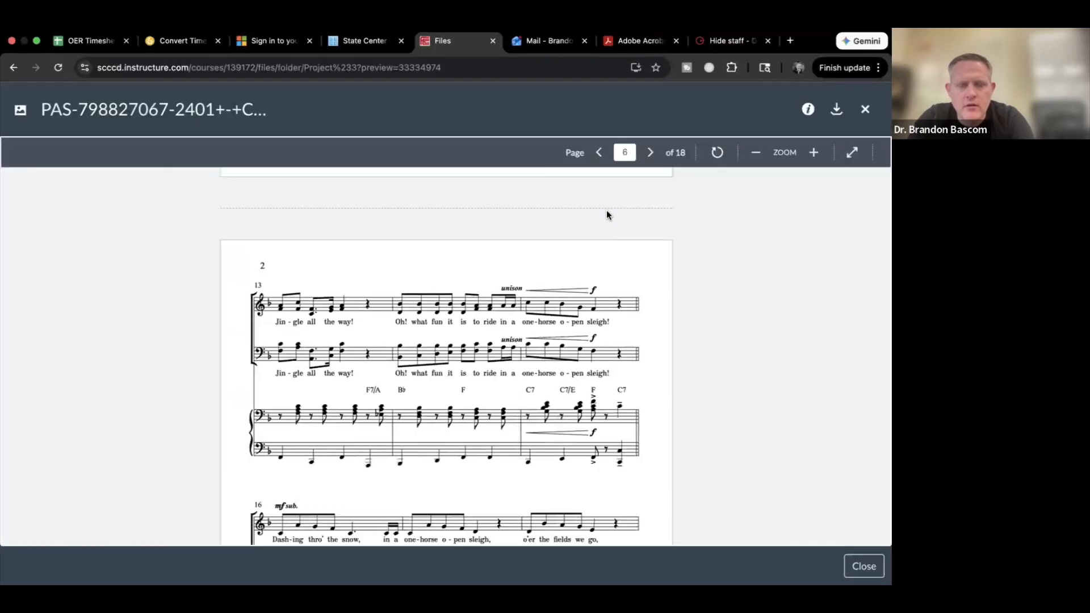
{"action": "key", "text": "ctrl+Right"}
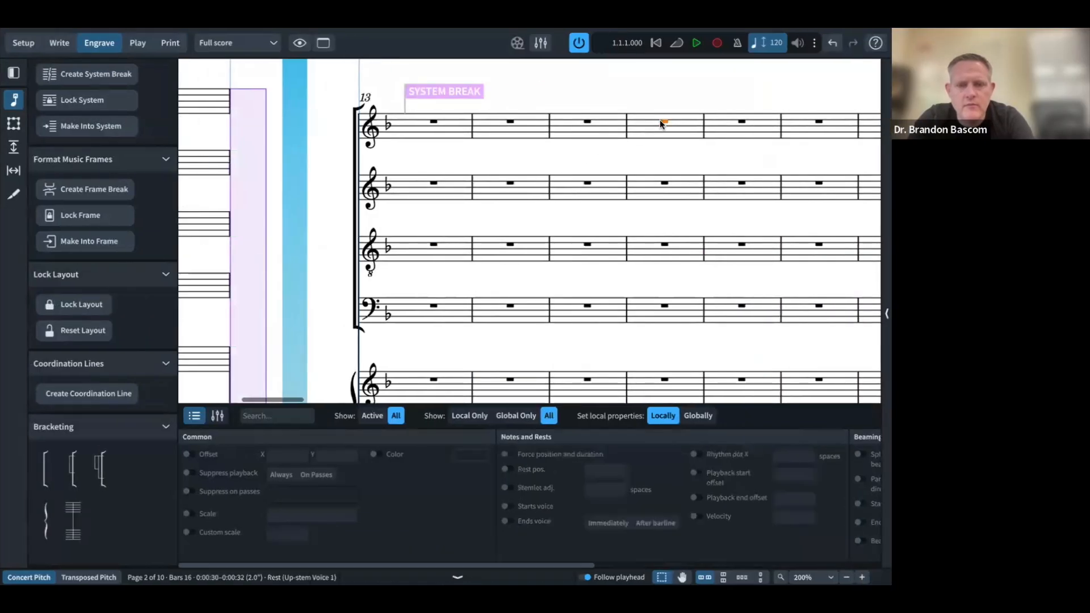
Step: Start a new system at bar 16 and compare the layout with the PDF
{"action": "key", "text": "shift+s"}
{"action": "scroll", "coordinate": [502, 167], "scroll_direction": "left", "scroll_amount": 1}
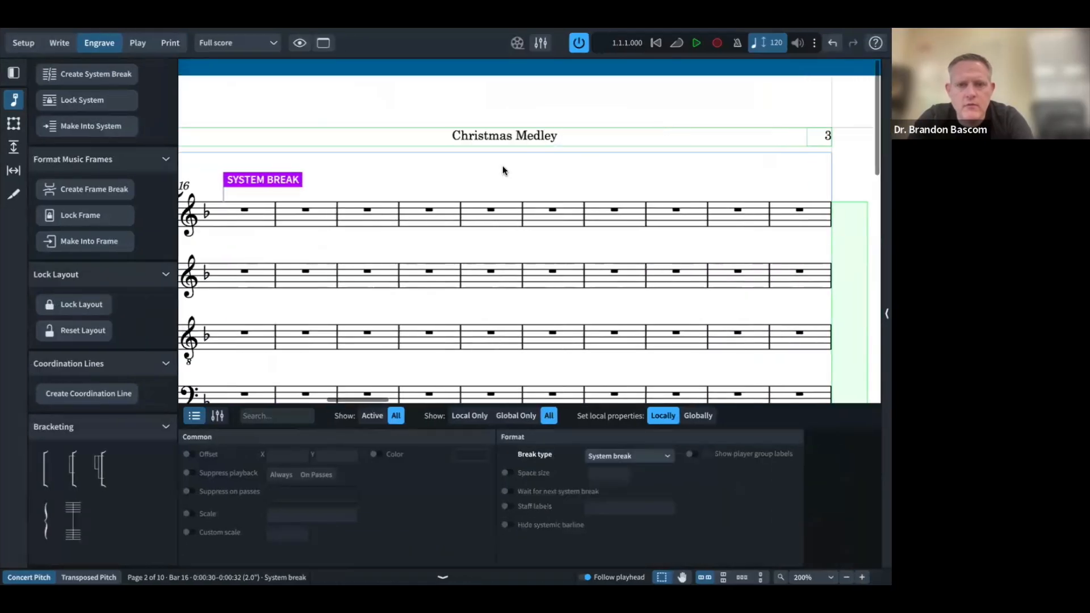
{"action": "scroll", "coordinate": [503, 170], "scroll_direction": "left", "scroll_amount": 3}
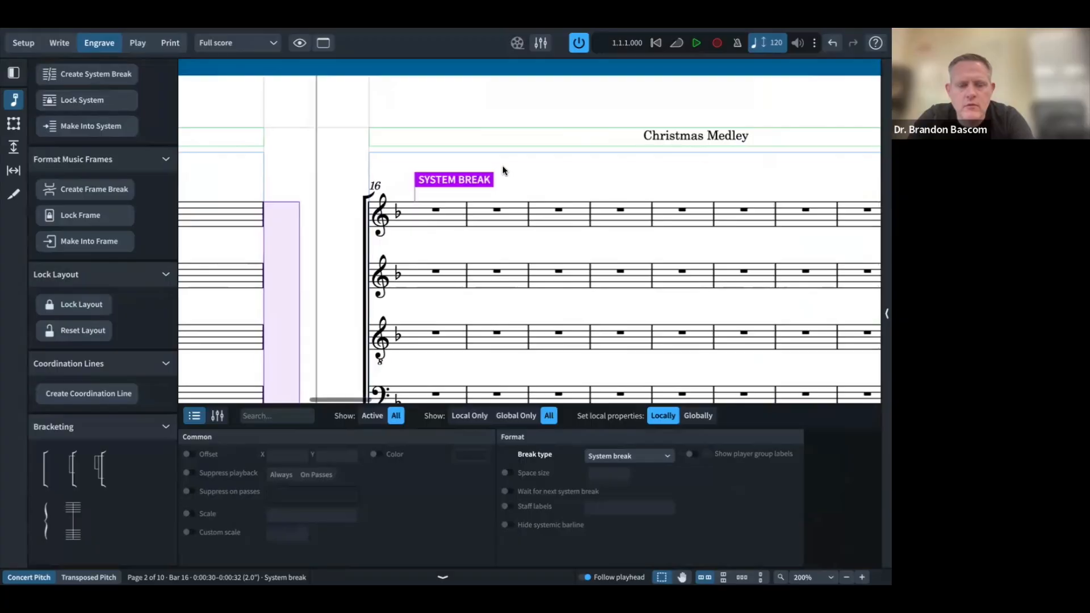
{"action": "scroll", "coordinate": [503, 171], "scroll_direction": "down", "scroll_amount": 3}
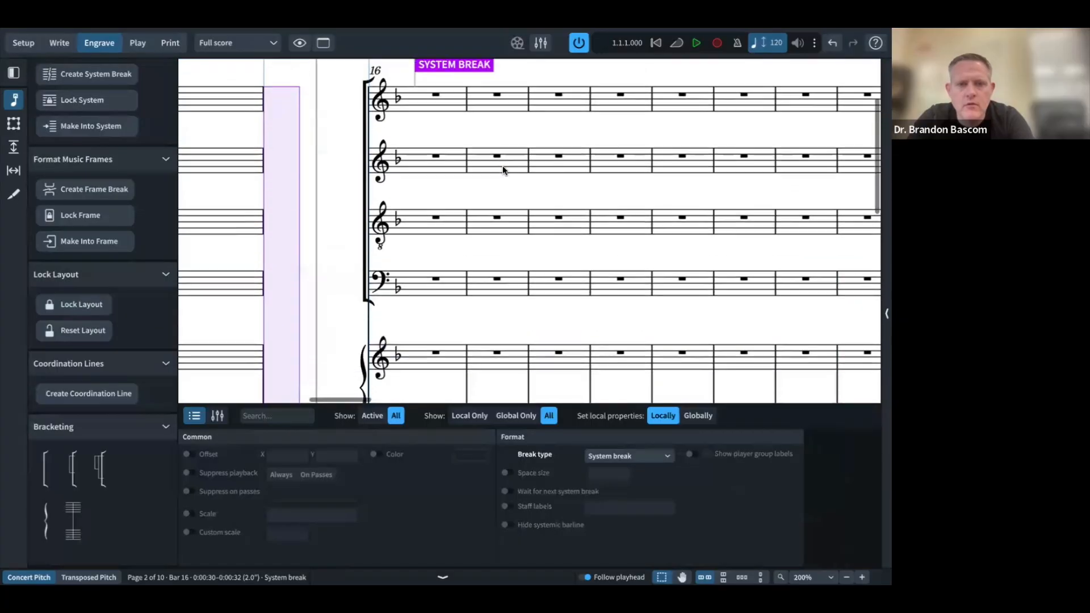
{"action": "key", "text": "ctrl+Left"}
{"action": "scroll", "coordinate": [521, 252], "scroll_direction": "down", "scroll_amount": 10}
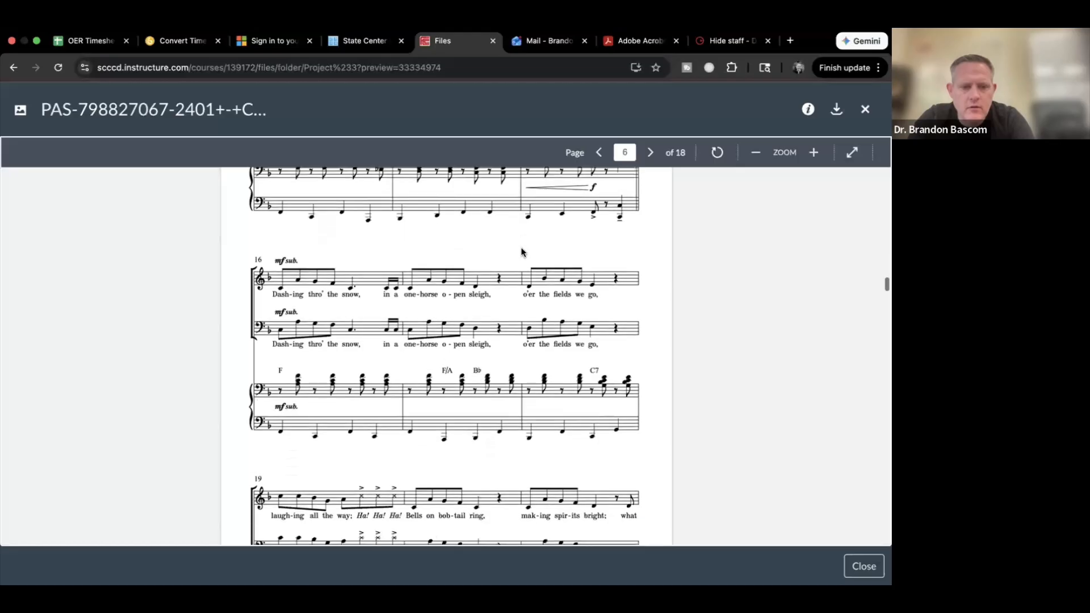
{"action": "scroll", "coordinate": [521, 252], "scroll_direction": "down", "scroll_amount": 3}
{"action": "key", "text": "ctrl+Right"}
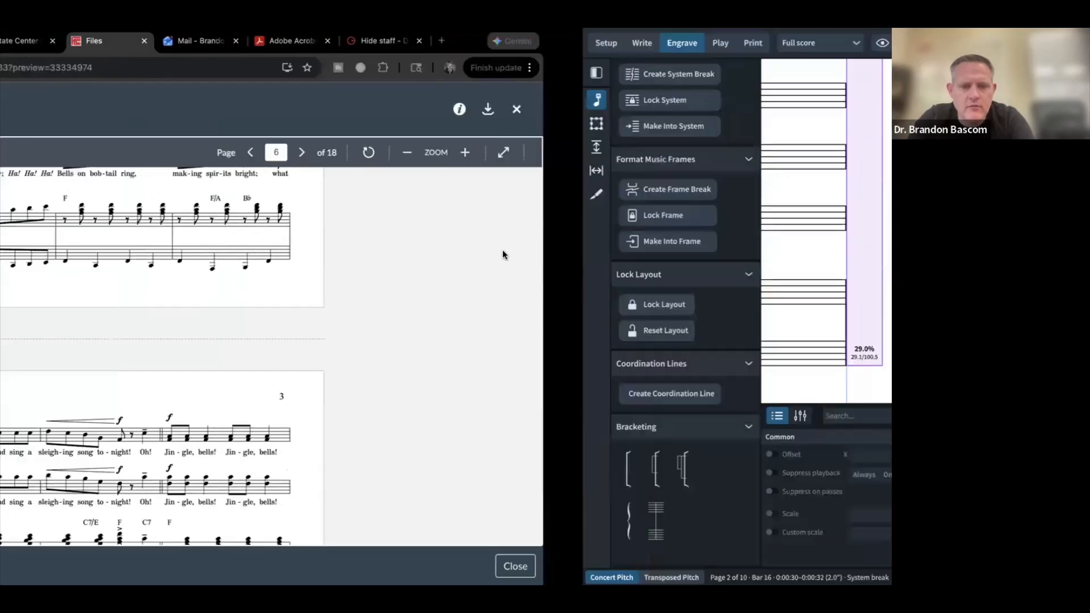
{"action": "scroll", "coordinate": [369, 295], "scroll_direction": "up", "scroll_amount": 3}
{"action": "scroll", "coordinate": [368, 295], "scroll_direction": "up", "scroll_amount": 1}
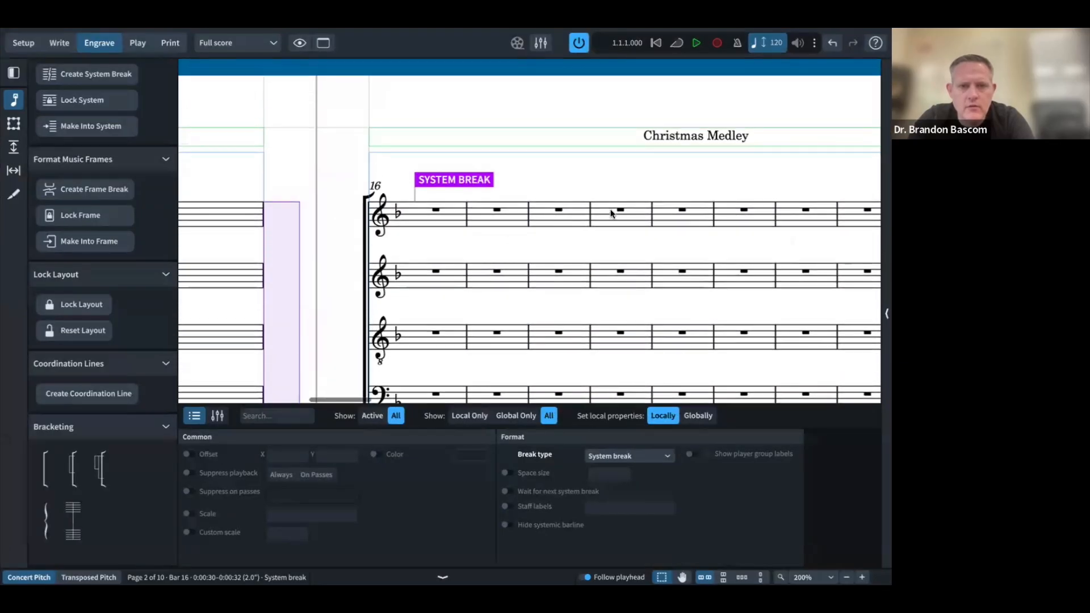
Step: Start a new system at bar 19, matching the reference PDF through bar 22
{"action": "left_click", "coordinate": [619, 210]}
{"action": "key", "text": "shift+s"}
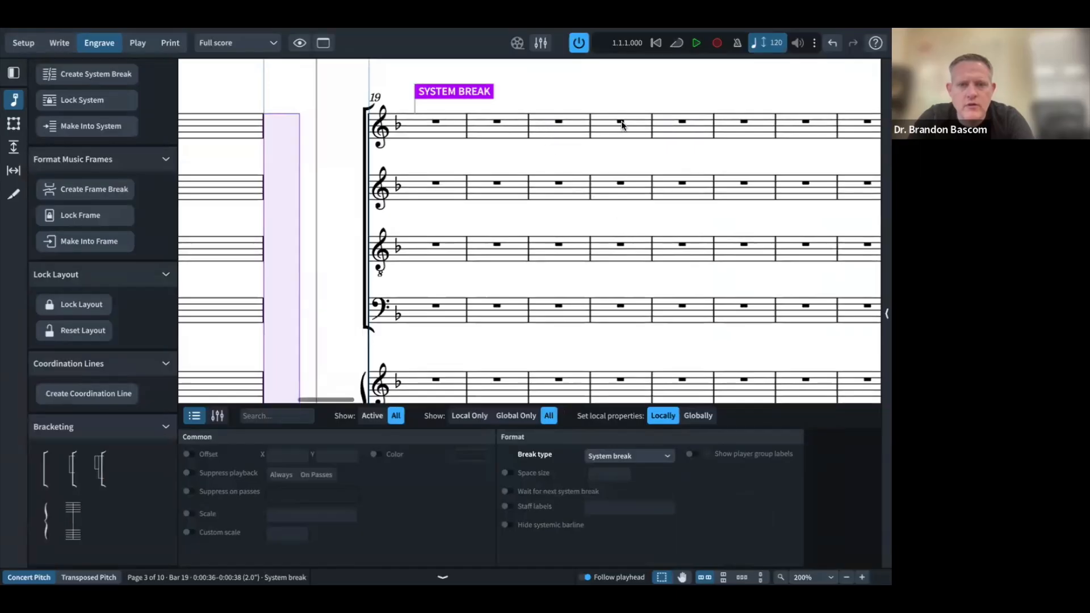
{"action": "scroll", "coordinate": [623, 125], "scroll_direction": "right", "scroll_amount": 4}
{"action": "key", "text": "ctrl+Left"}
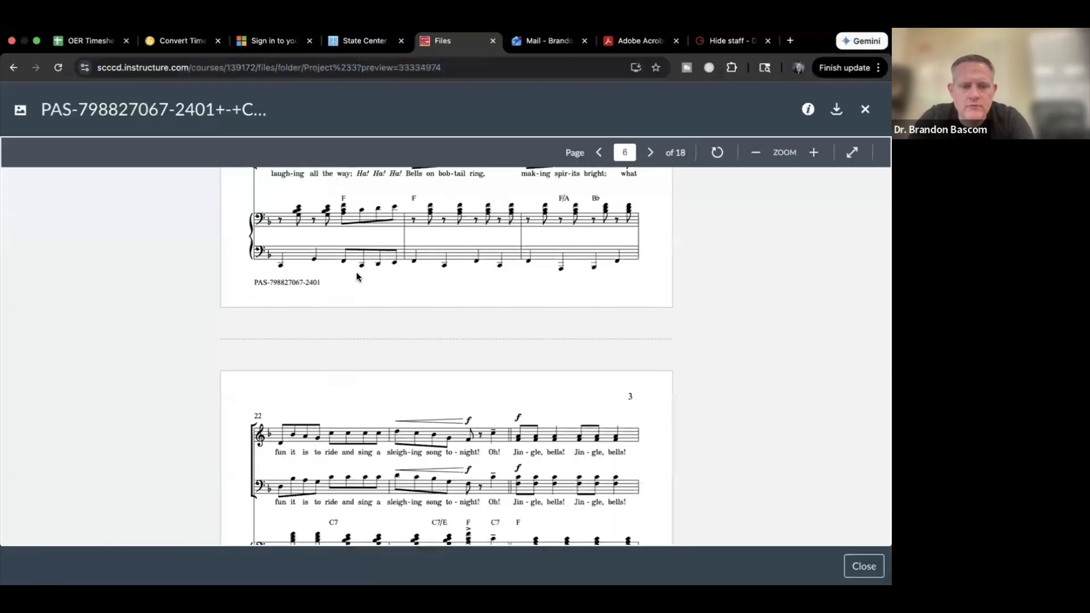
{"action": "scroll", "coordinate": [356, 274], "scroll_direction": "down", "scroll_amount": 6}
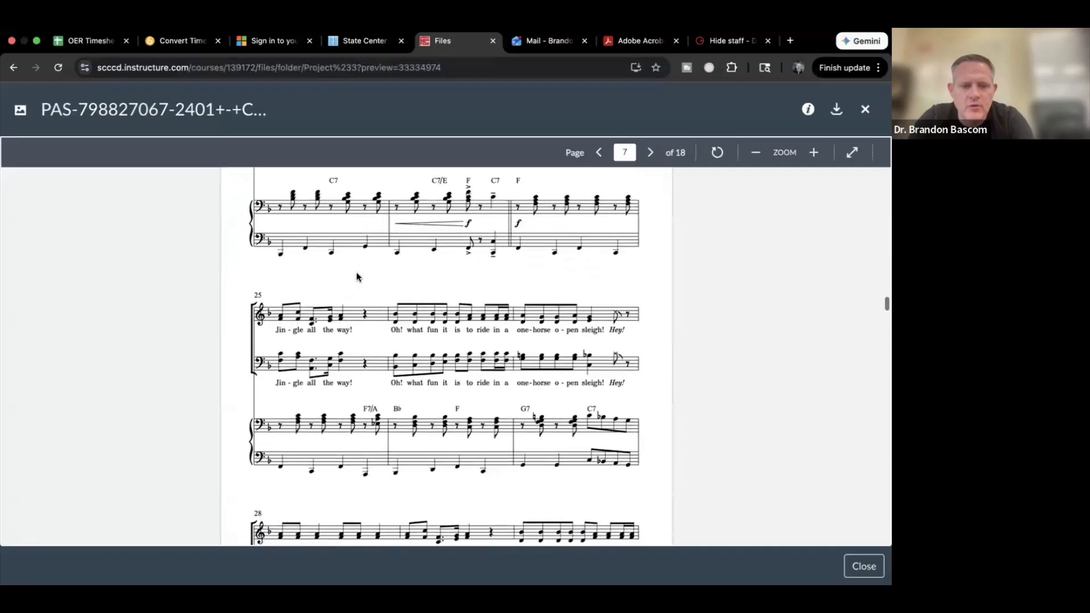
{"action": "scroll", "coordinate": [356, 276], "scroll_direction": "down", "scroll_amount": 2}
{"action": "key", "text": "ctrl+Right"}
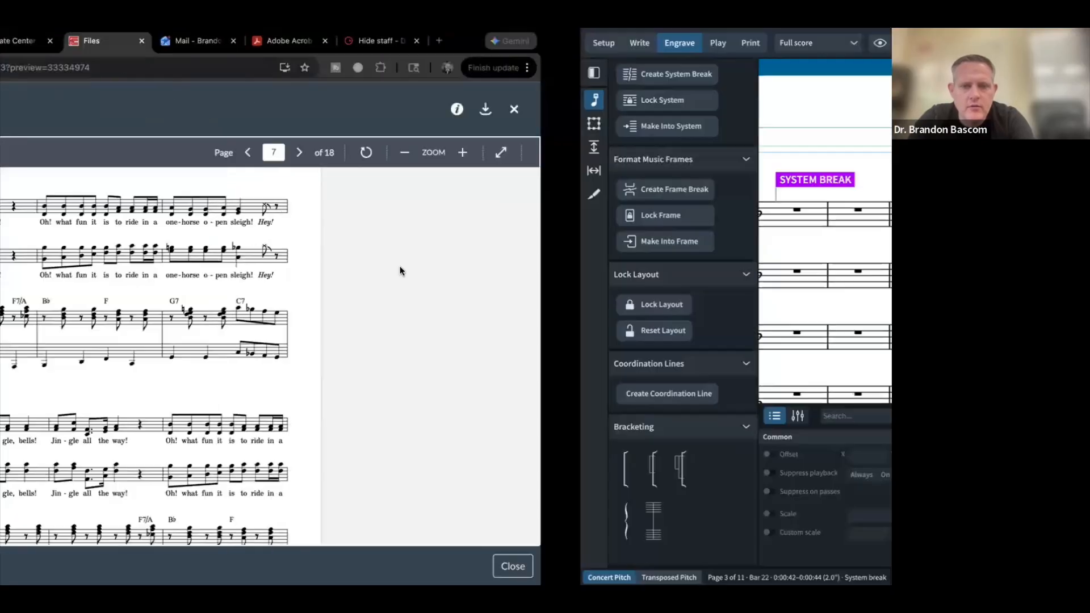
{"action": "scroll", "coordinate": [298, 229], "scroll_direction": "left", "scroll_amount": 3}
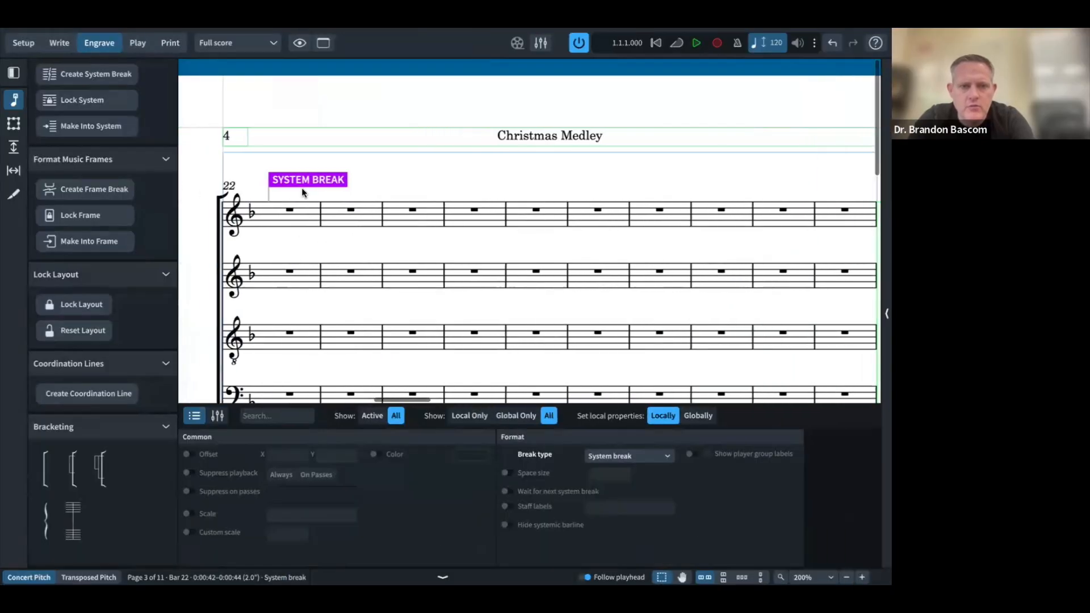
Step: Put the system break at bar 25 instead of bar 24, checked against the PDF
{"action": "left_click", "coordinate": [412, 210]}
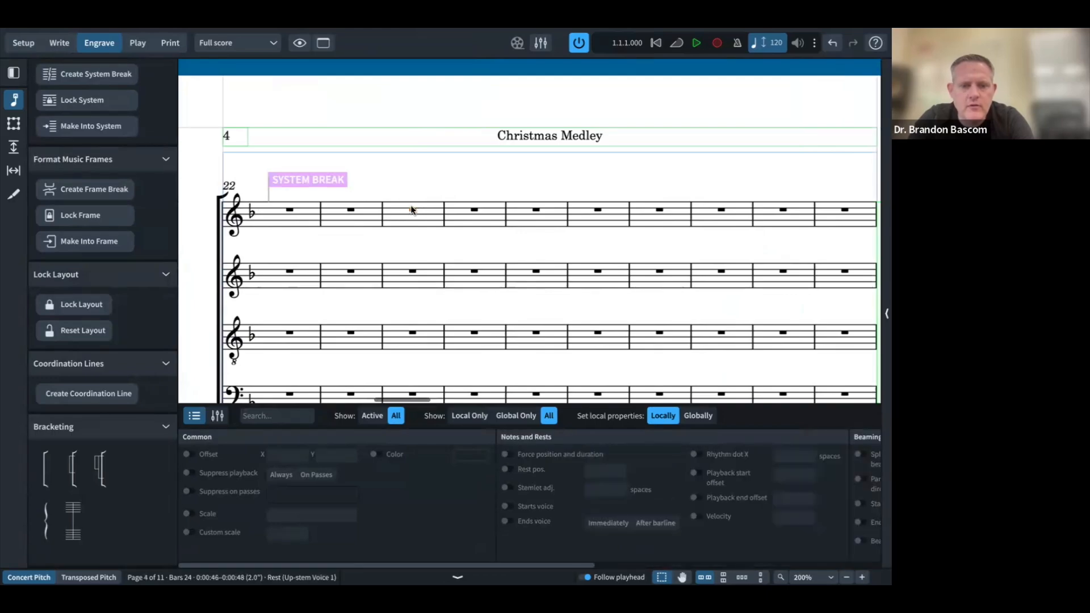
{"action": "key", "text": "shift+s"}
{"action": "key", "text": "ctrl+Left"}
{"action": "key", "text": "ctrl+Right"}
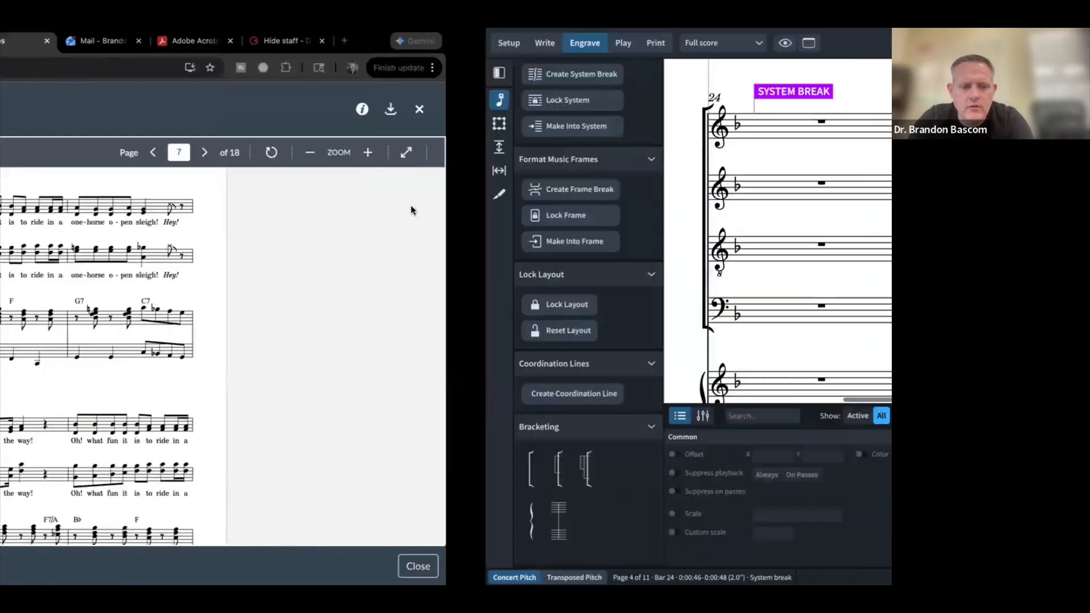
{"action": "key", "text": "ctrl+z"}
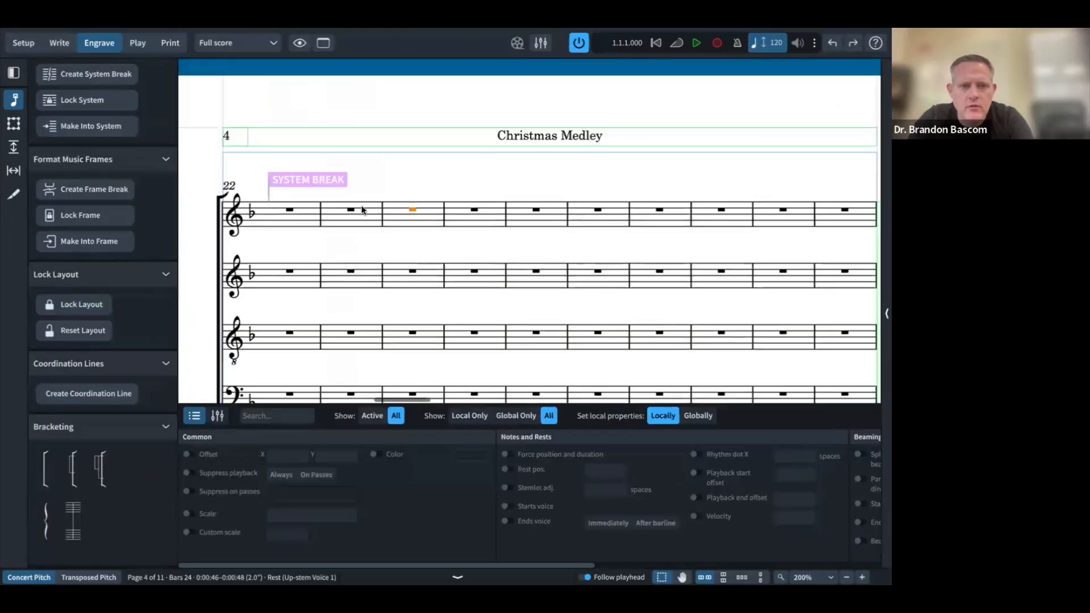
{"action": "left_click", "coordinate": [472, 210]}
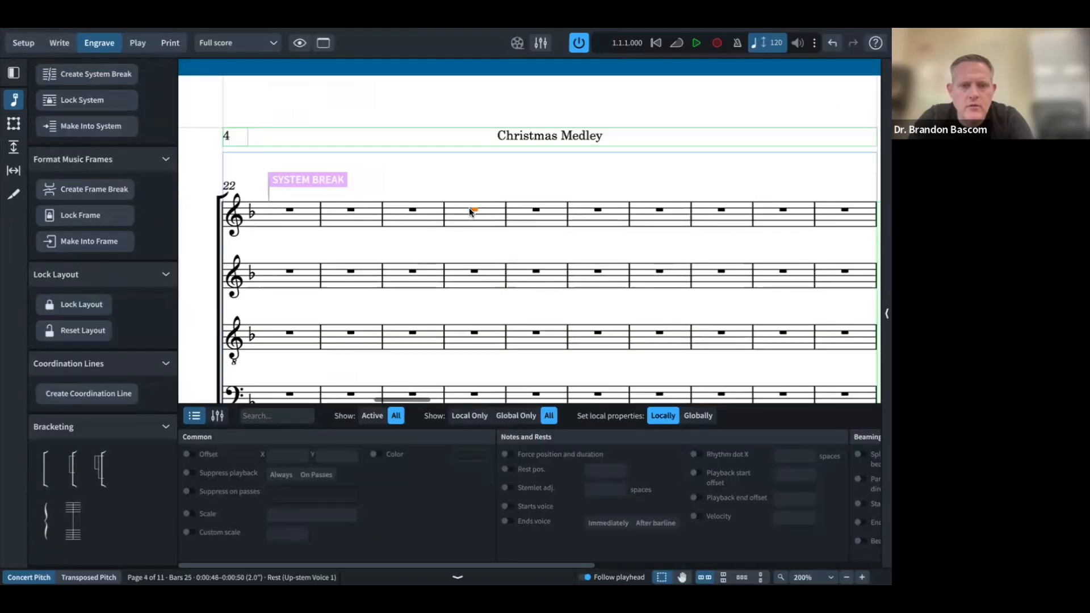
{"action": "key", "text": "ctrl+Left"}
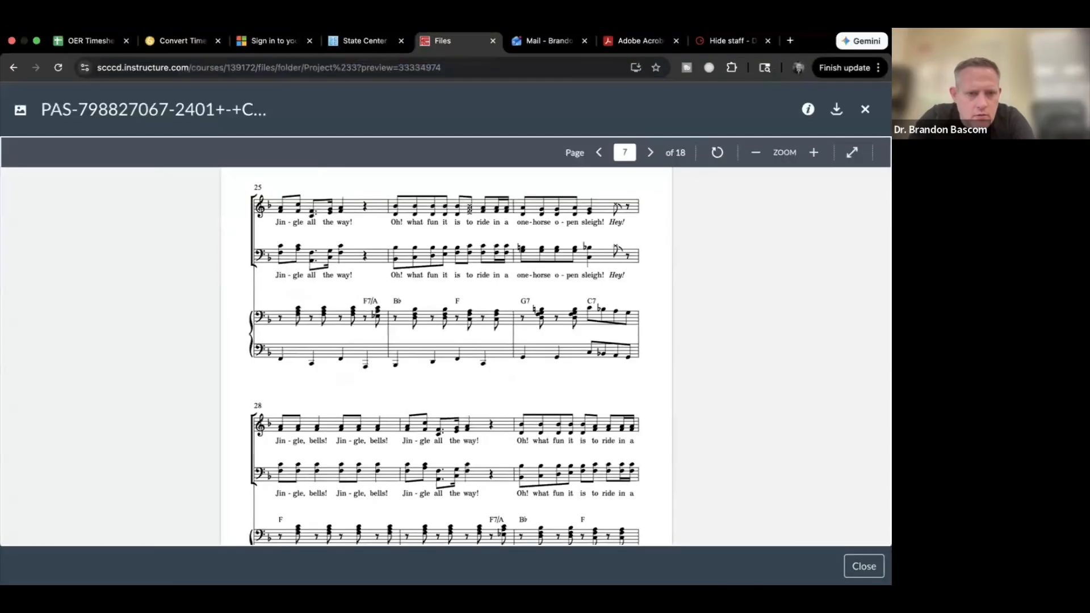
{"action": "scroll", "coordinate": [281, 234], "scroll_direction": "down", "scroll_amount": 5}
{"action": "scroll", "coordinate": [281, 233], "scroll_direction": "up", "scroll_amount": 7}
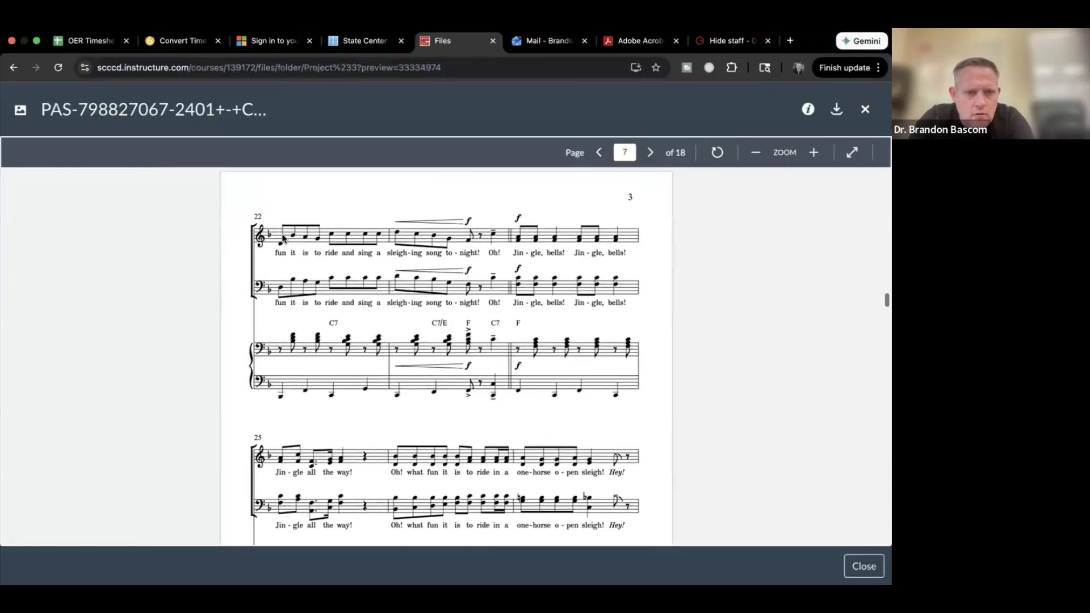
{"action": "key", "text": "ctrl+Right"}
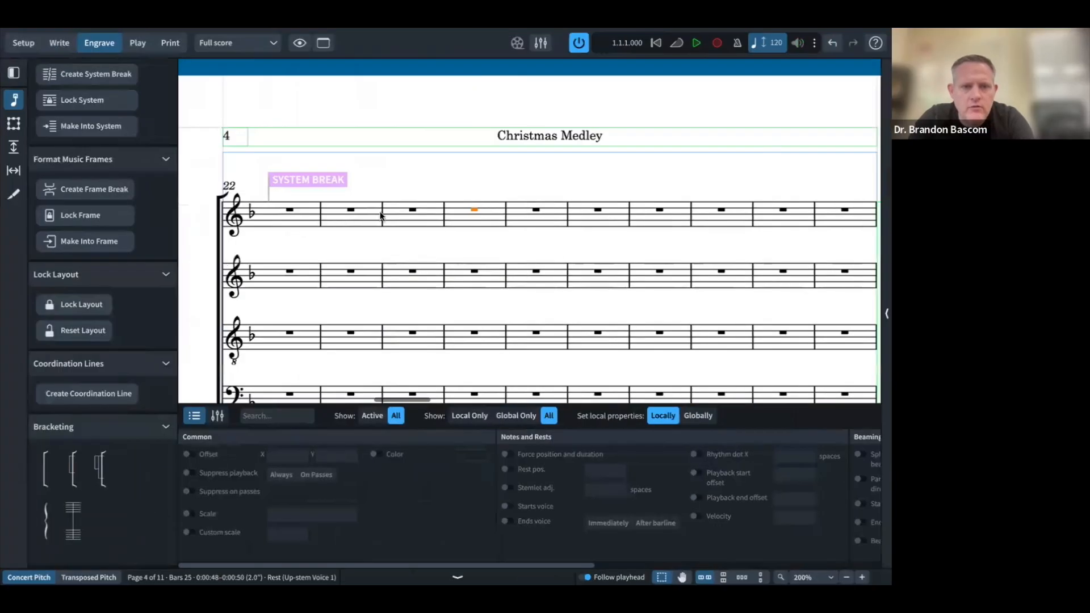
{"action": "key", "text": "shift+s"}
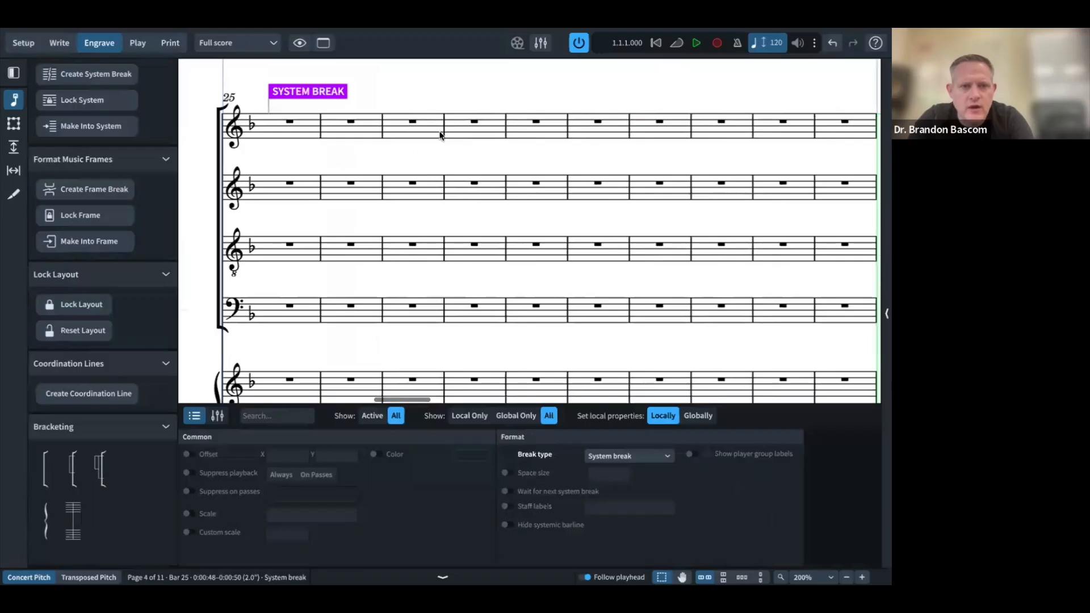
Step: Start a new system at bar 28 and compare with the reference PDF
{"action": "left_click", "coordinate": [473, 122]}
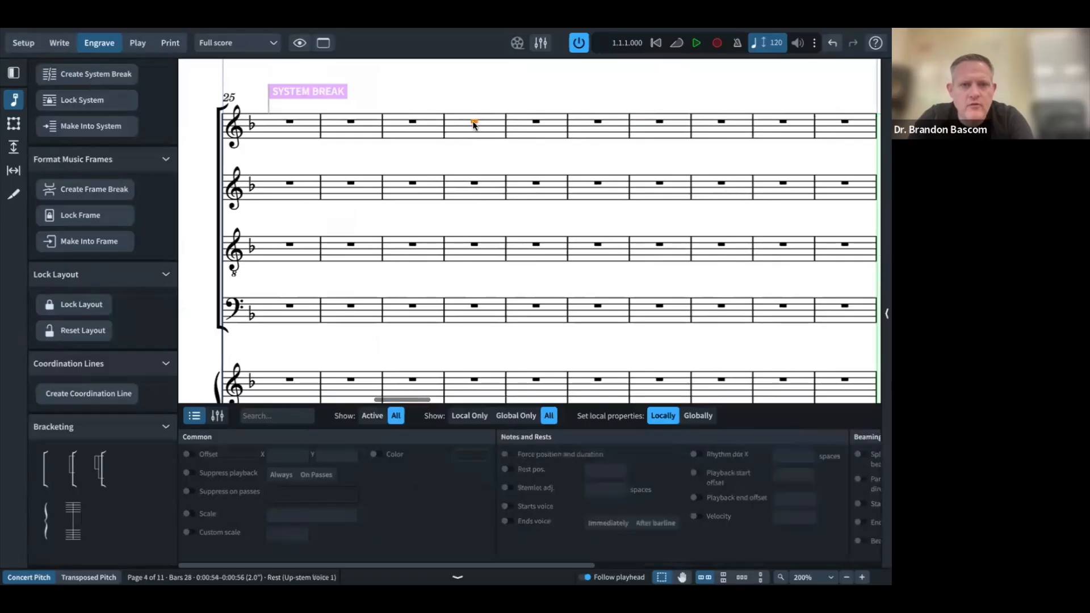
{"action": "key", "text": "shift+s"}
{"action": "scroll", "coordinate": [471, 123], "scroll_direction": "left", "scroll_amount": 3}
{"action": "key", "text": "ctrl+Left"}
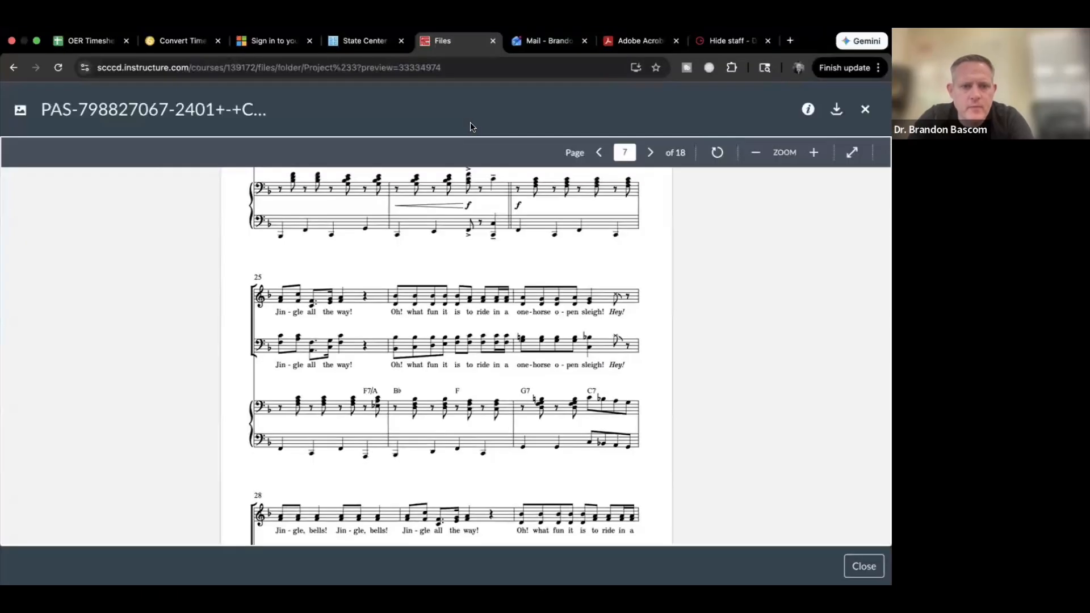
{"action": "scroll", "coordinate": [490, 213], "scroll_direction": "down", "scroll_amount": 3}
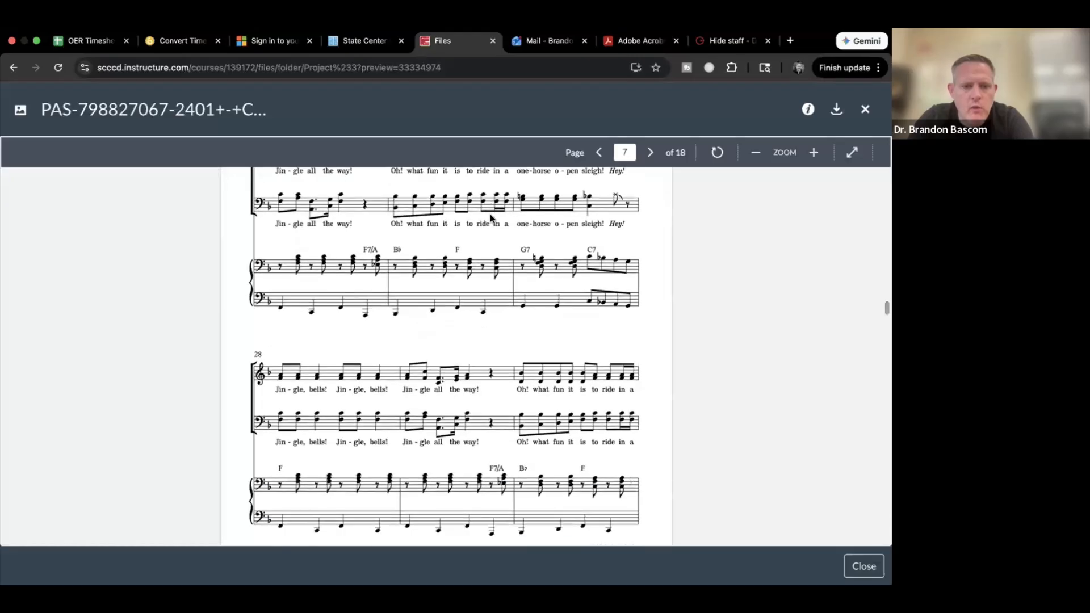
{"action": "scroll", "coordinate": [489, 213], "scroll_direction": "down", "scroll_amount": 5}
{"action": "scroll", "coordinate": [491, 218], "scroll_direction": "up", "scroll_amount": 2}
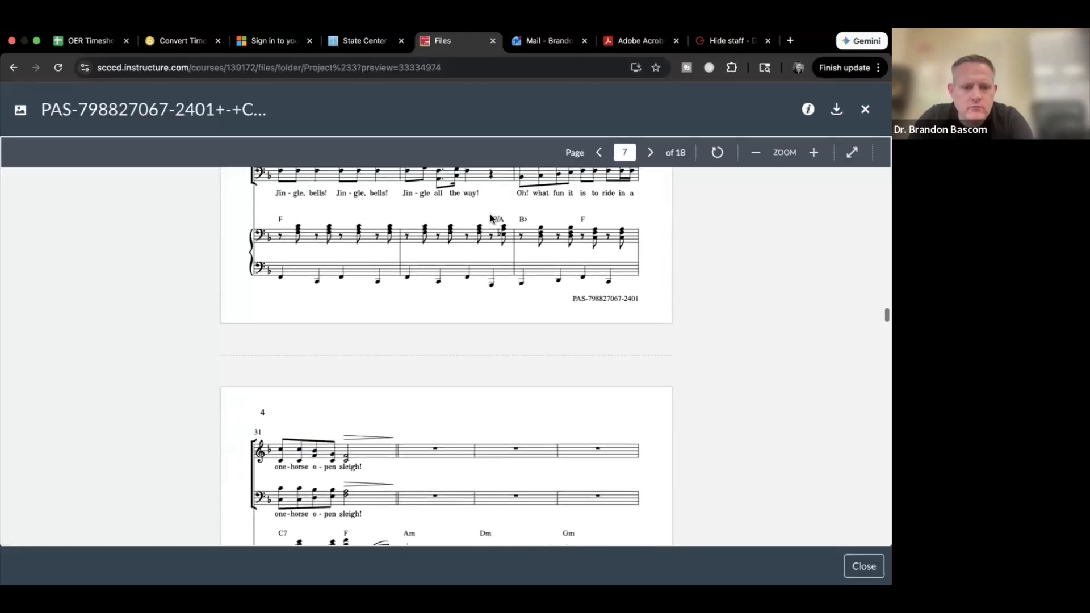
{"action": "scroll", "coordinate": [490, 218], "scroll_direction": "down", "scroll_amount": 3}
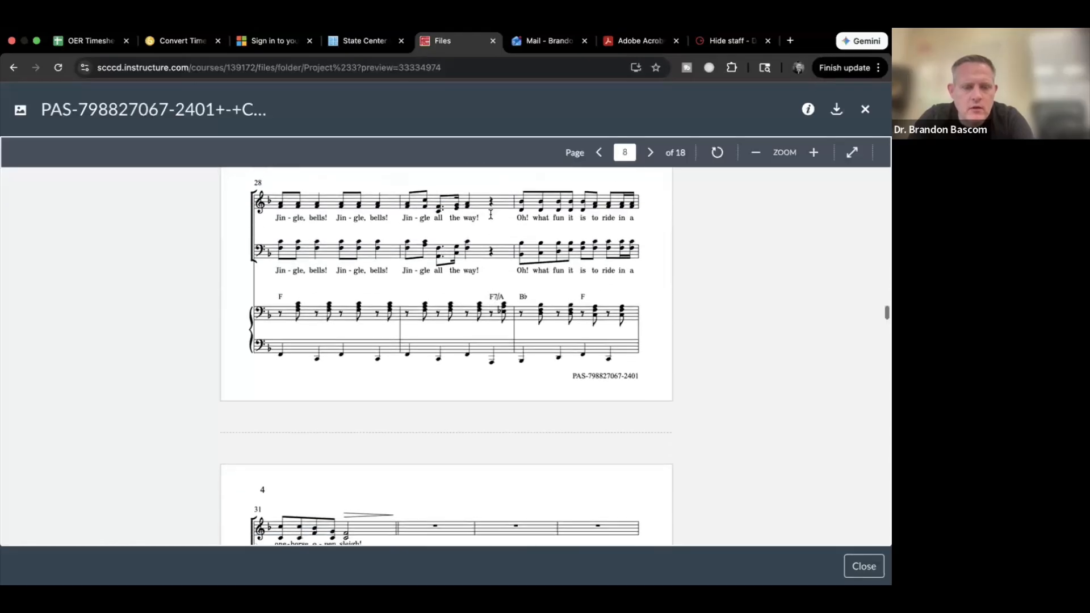
{"action": "key", "text": "ctrl+Right"}
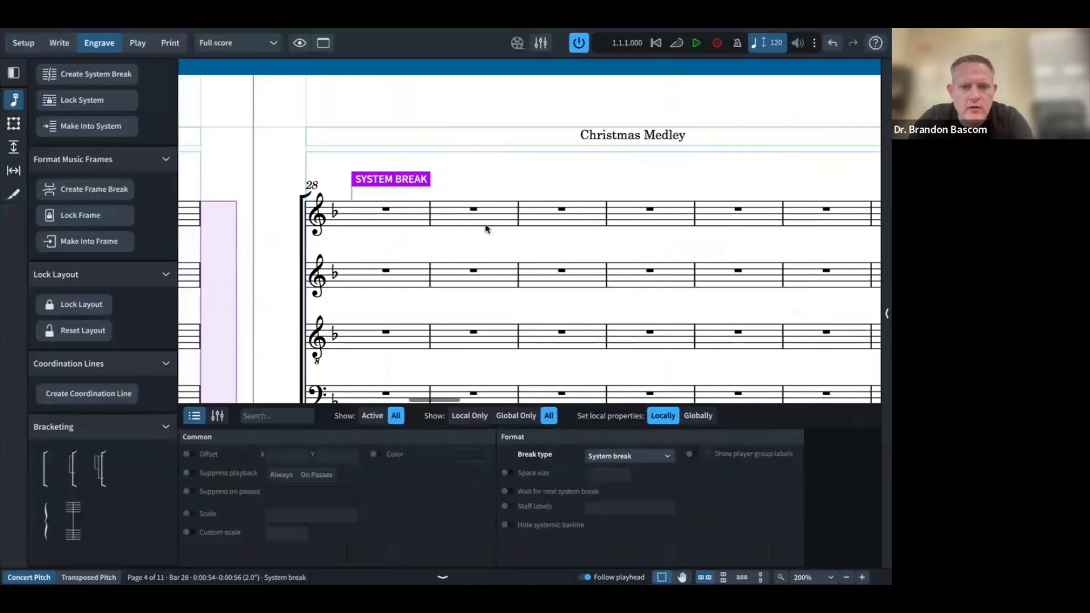
Step: Start a new system at bar 31, comparing the following pages with the PDF
{"action": "left_click", "coordinate": [651, 210]}
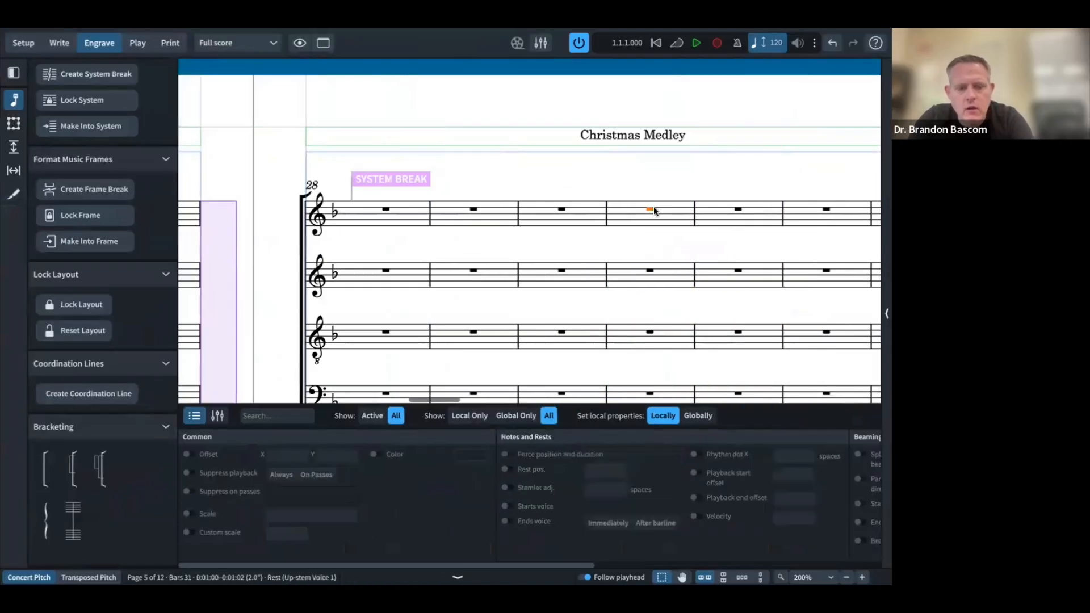
{"action": "key", "text": "ctrl+Left"}
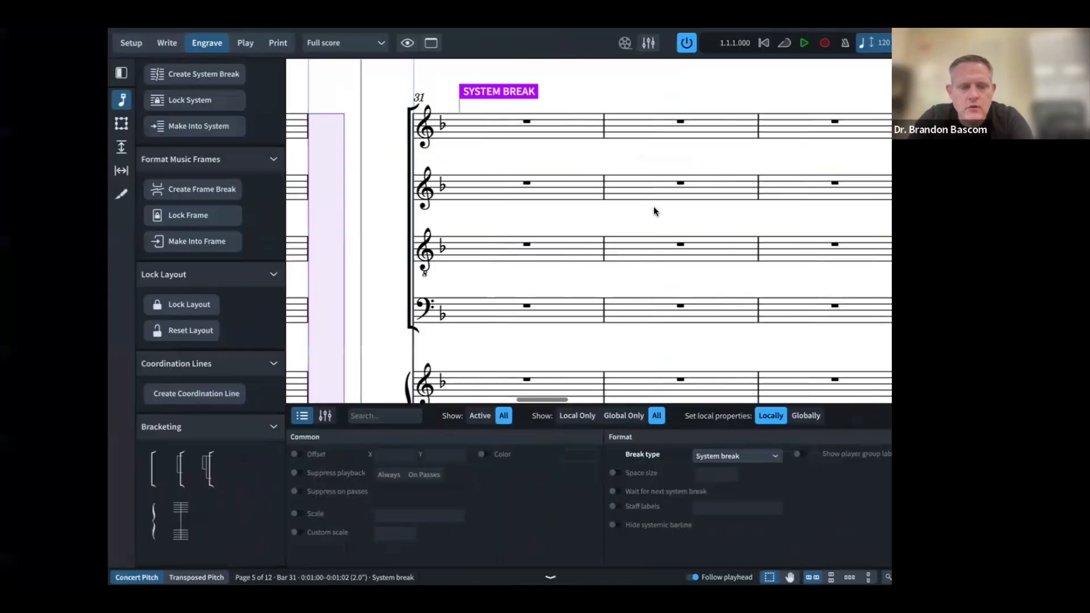
{"action": "scroll", "coordinate": [653, 211], "scroll_direction": "down", "scroll_amount": 3}
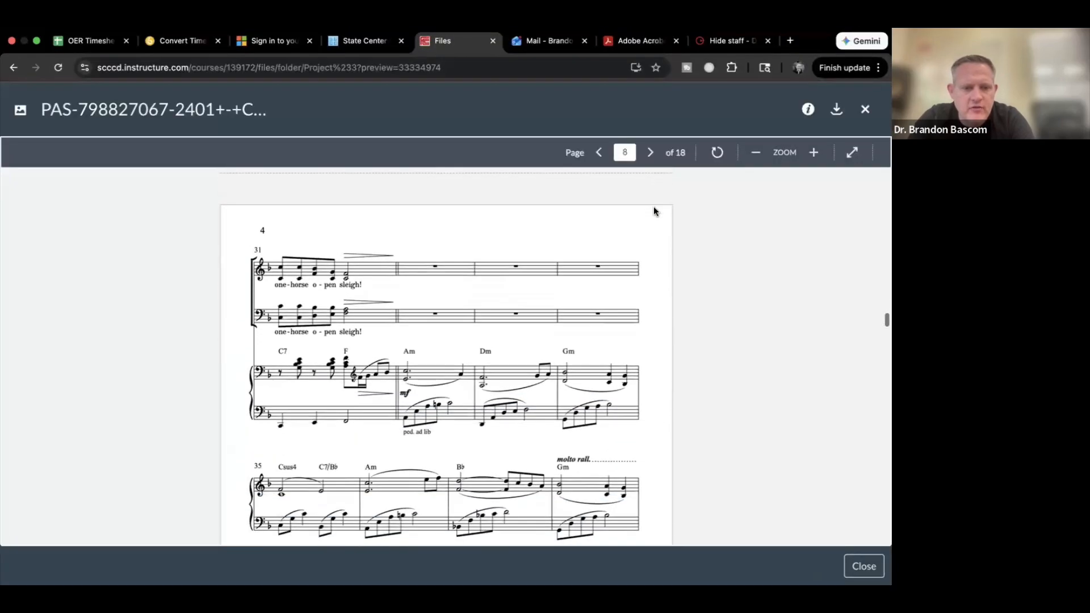
{"action": "key", "text": "ctrl+Right"}
{"action": "scroll", "coordinate": [552, 217], "scroll_direction": "right", "scroll_amount": 2}
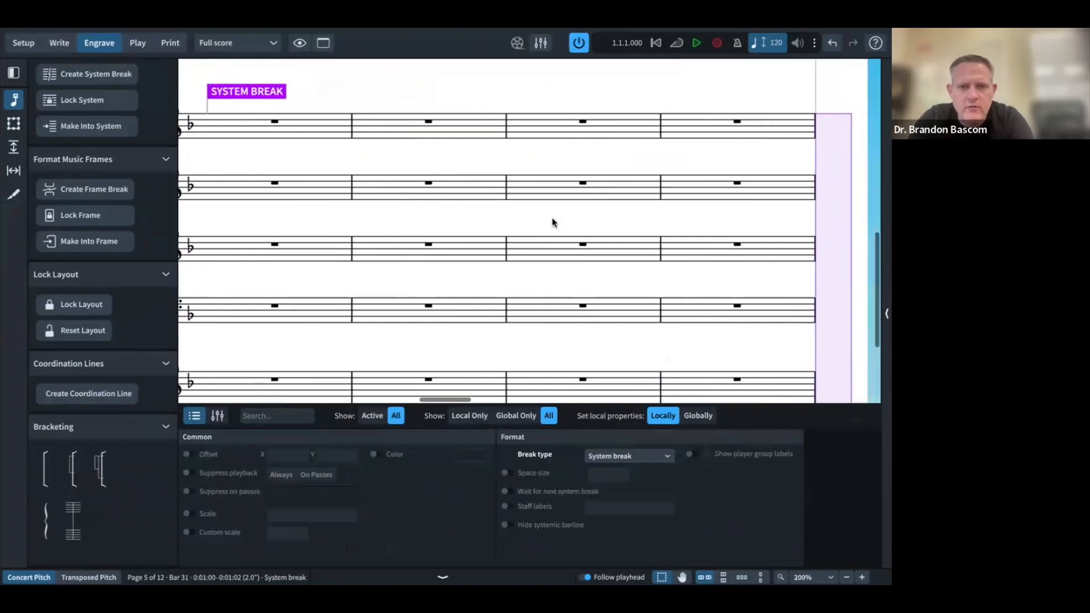
{"action": "scroll", "coordinate": [552, 217], "scroll_direction": "right", "scroll_amount": 5}
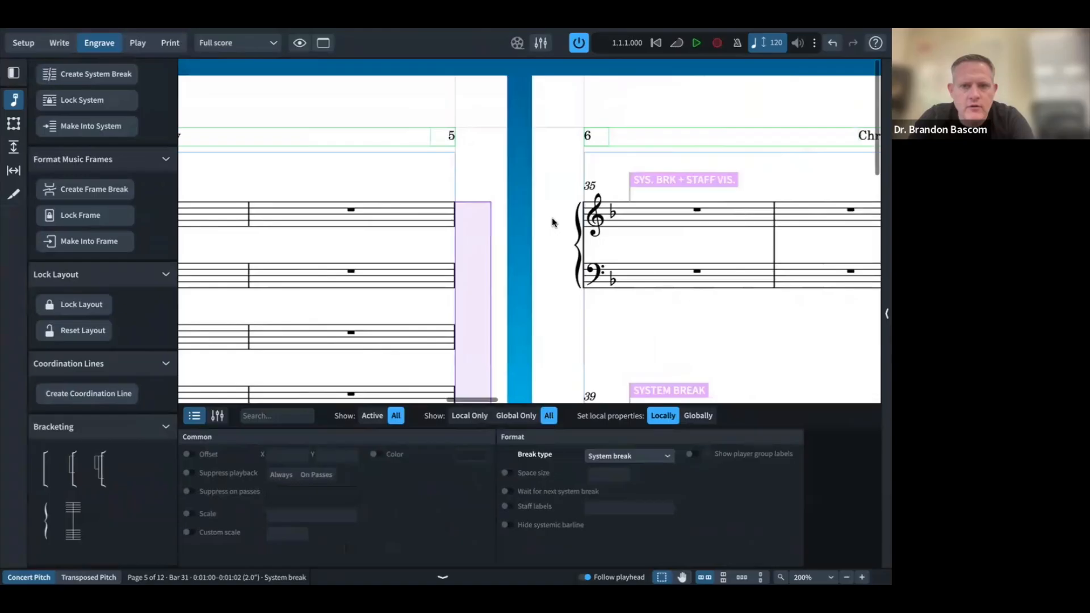
{"action": "scroll", "coordinate": [551, 217], "scroll_direction": "down", "scroll_amount": 4}
{"action": "key", "text": "ctrl+Left"}
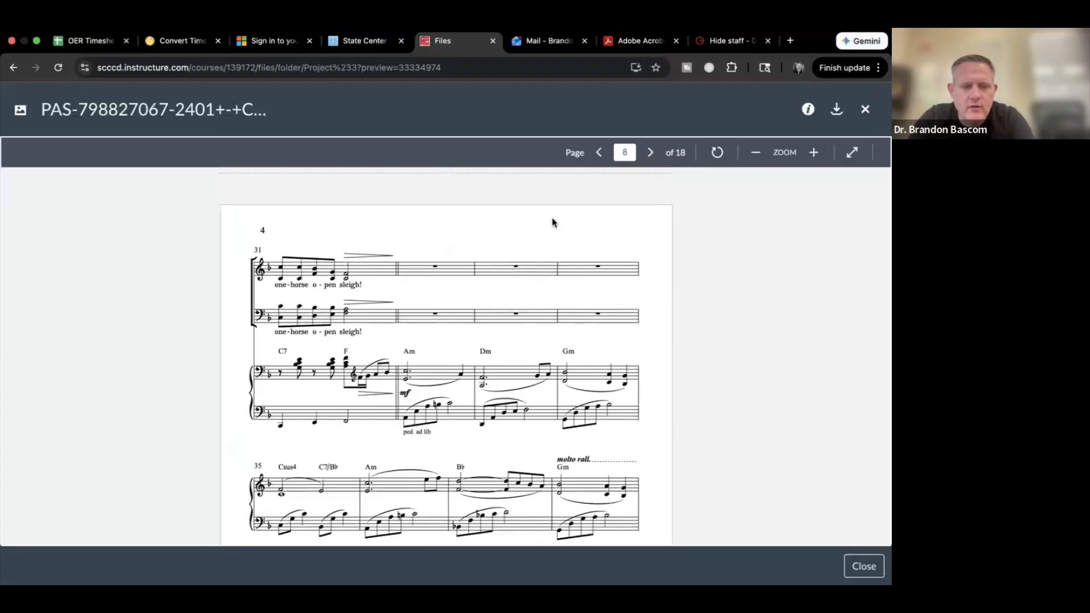
{"action": "scroll", "coordinate": [467, 296], "scroll_direction": "down", "scroll_amount": 5}
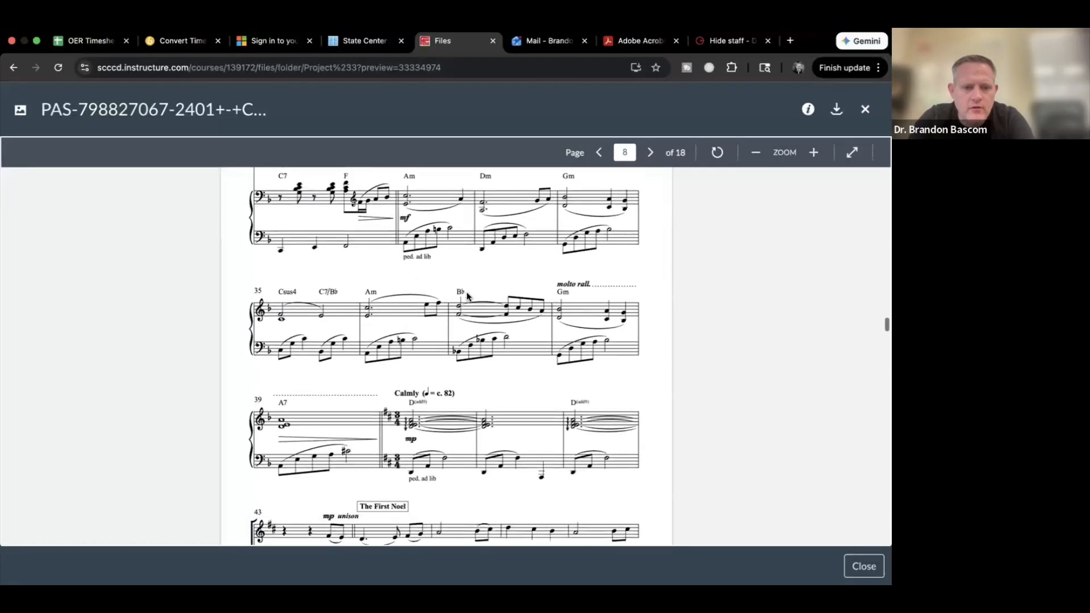
{"action": "scroll", "coordinate": [466, 296], "scroll_direction": "down", "scroll_amount": 1}
{"action": "key", "text": "ctrl+Right"}
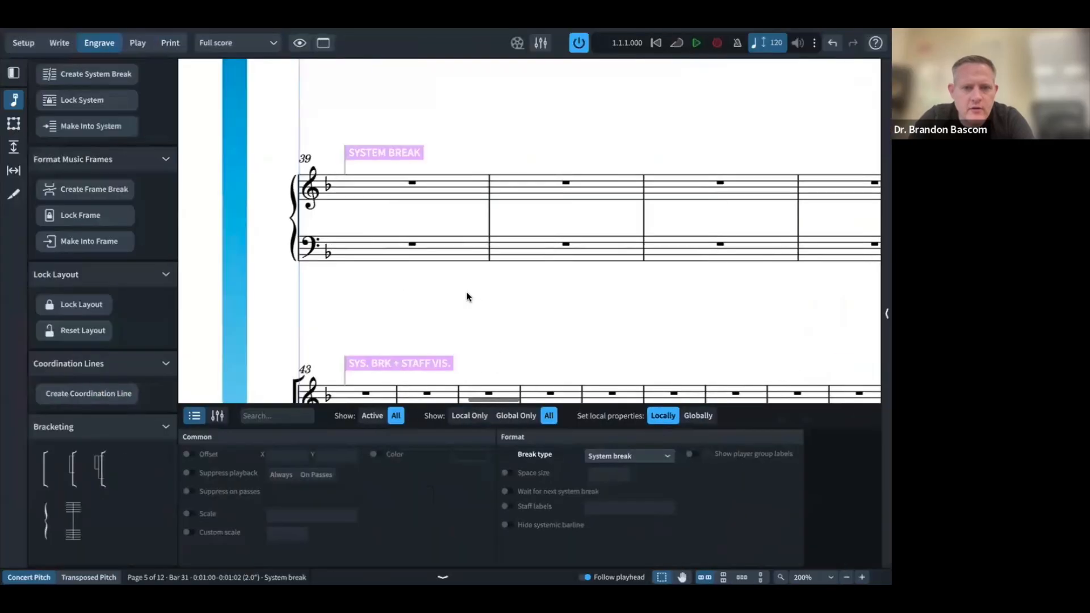
Step: Start a new system at bar 48 after checking the reference PDF layout
{"action": "scroll", "coordinate": [467, 296], "scroll_direction": "right", "scroll_amount": 3}
{"action": "scroll", "coordinate": [466, 296], "scroll_direction": "right", "scroll_amount": 3}
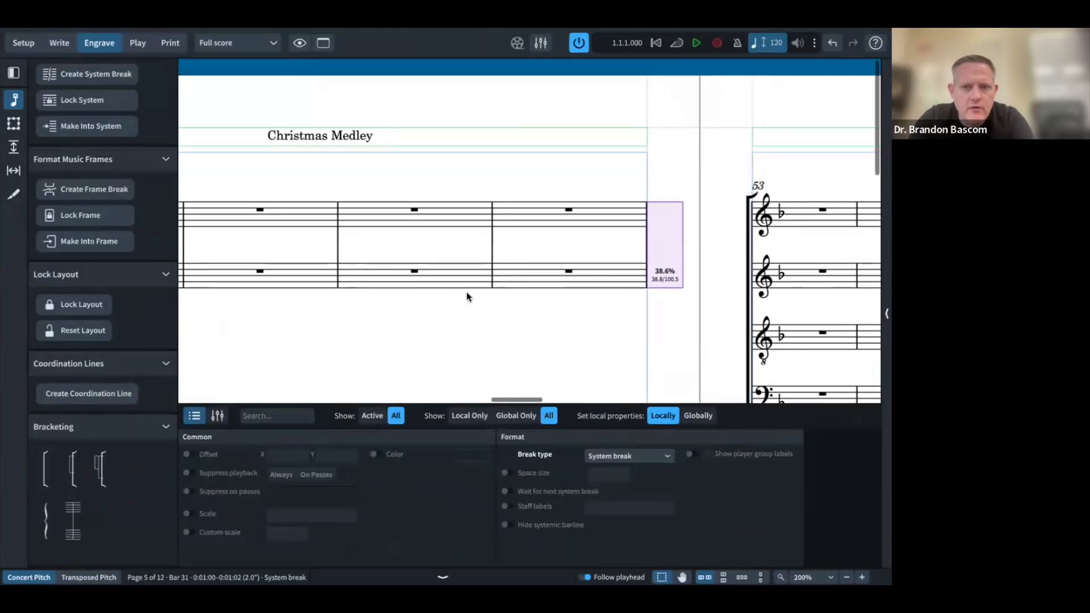
{"action": "scroll", "coordinate": [467, 295], "scroll_direction": "down", "scroll_amount": 3}
{"action": "scroll", "coordinate": [467, 295], "scroll_direction": "down", "scroll_amount": 1}
{"action": "scroll", "coordinate": [467, 296], "scroll_direction": "left", "scroll_amount": 10}
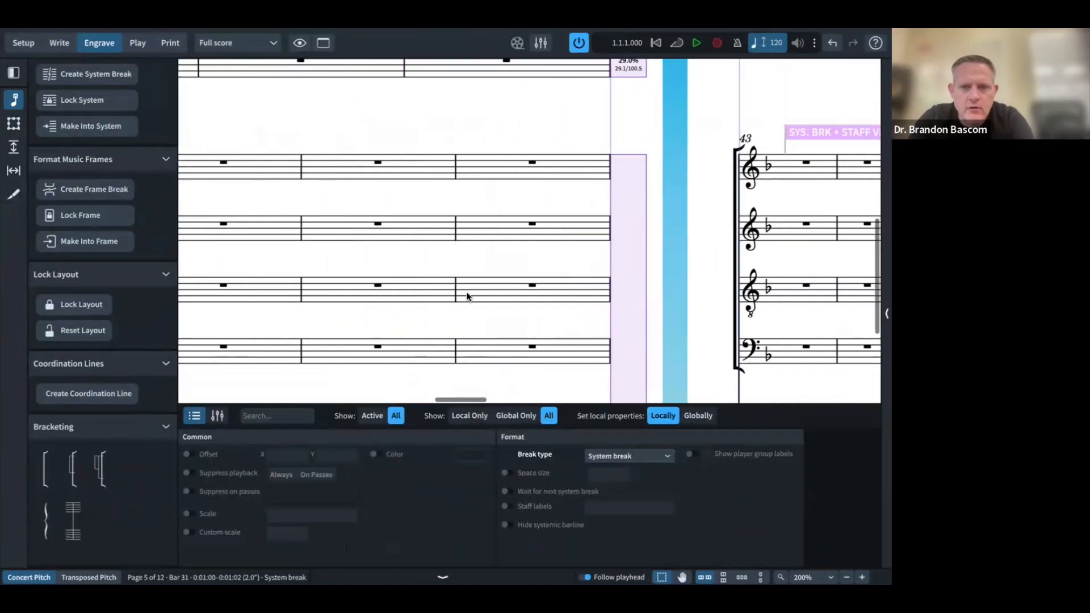
{"action": "scroll", "coordinate": [466, 296], "scroll_direction": "right", "scroll_amount": 3}
{"action": "key", "text": "ctrl+Left"}
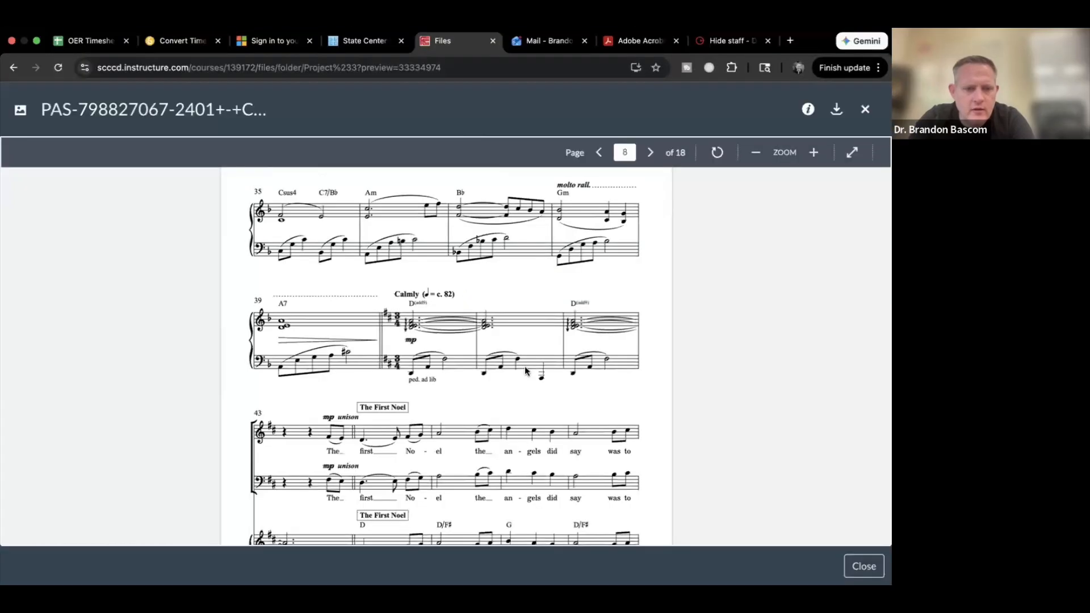
{"action": "scroll", "coordinate": [495, 457], "scroll_direction": "down", "scroll_amount": 6}
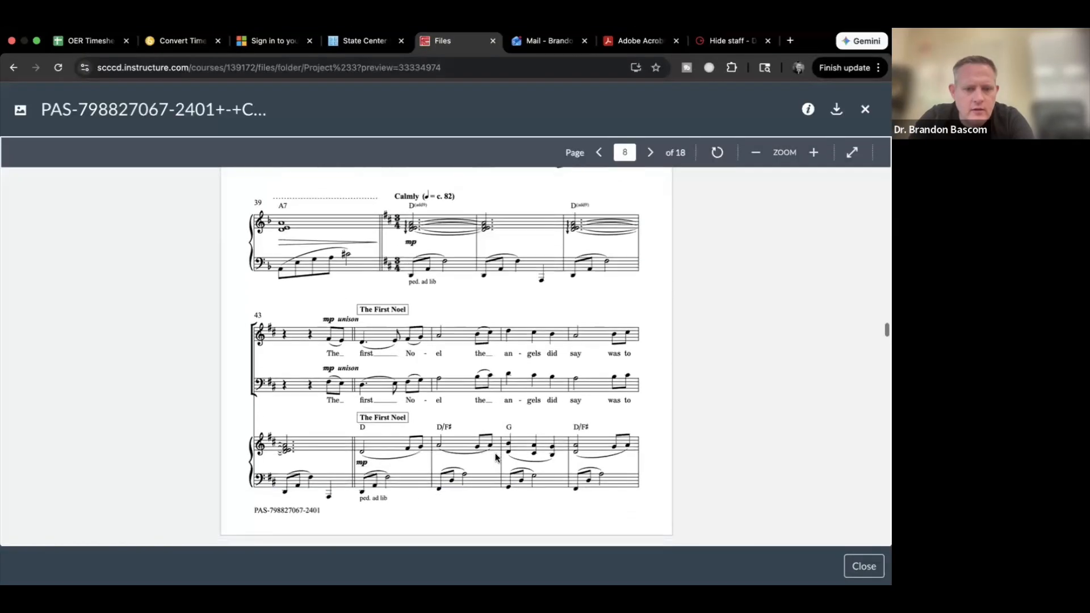
{"action": "scroll", "coordinate": [495, 456], "scroll_direction": "down", "scroll_amount": 4}
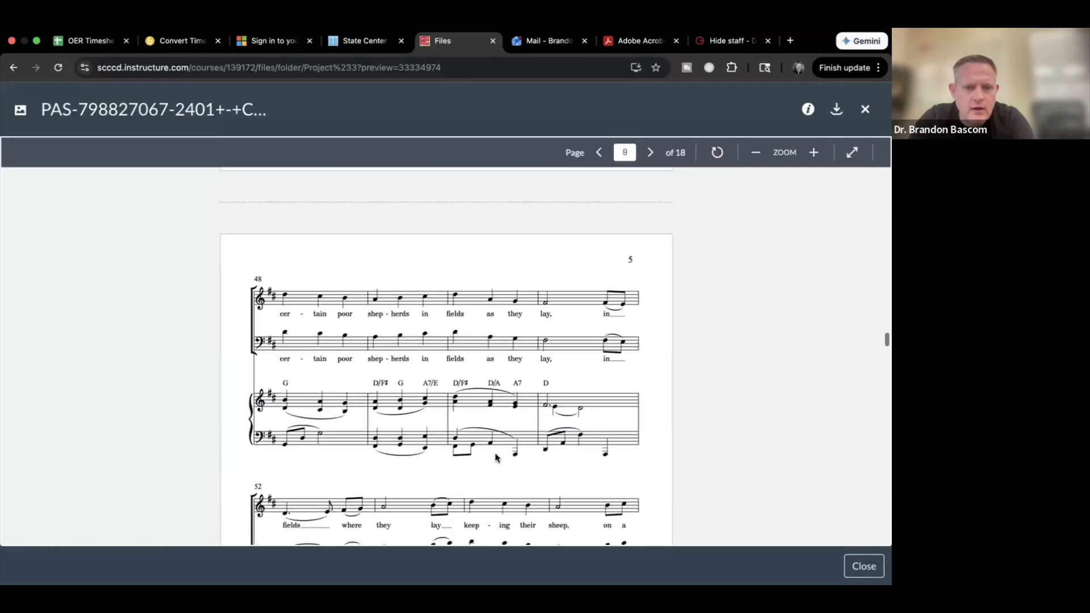
{"action": "key", "text": "ctrl+Right"}
{"action": "scroll", "coordinate": [578, 309], "scroll_direction": "up", "scroll_amount": 1}
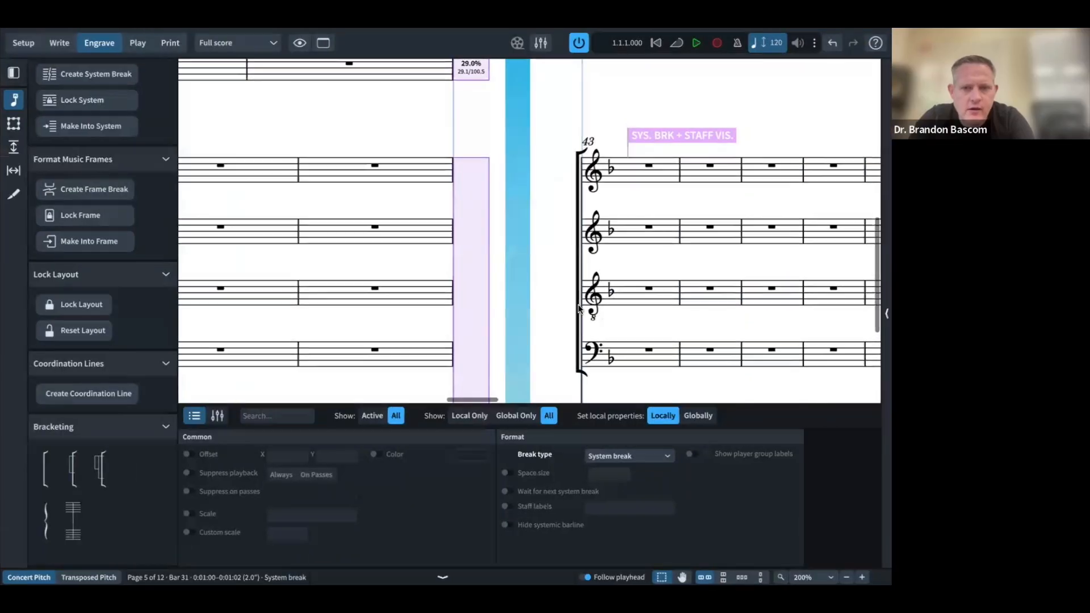
{"action": "scroll", "coordinate": [578, 310], "scroll_direction": "right", "scroll_amount": 5}
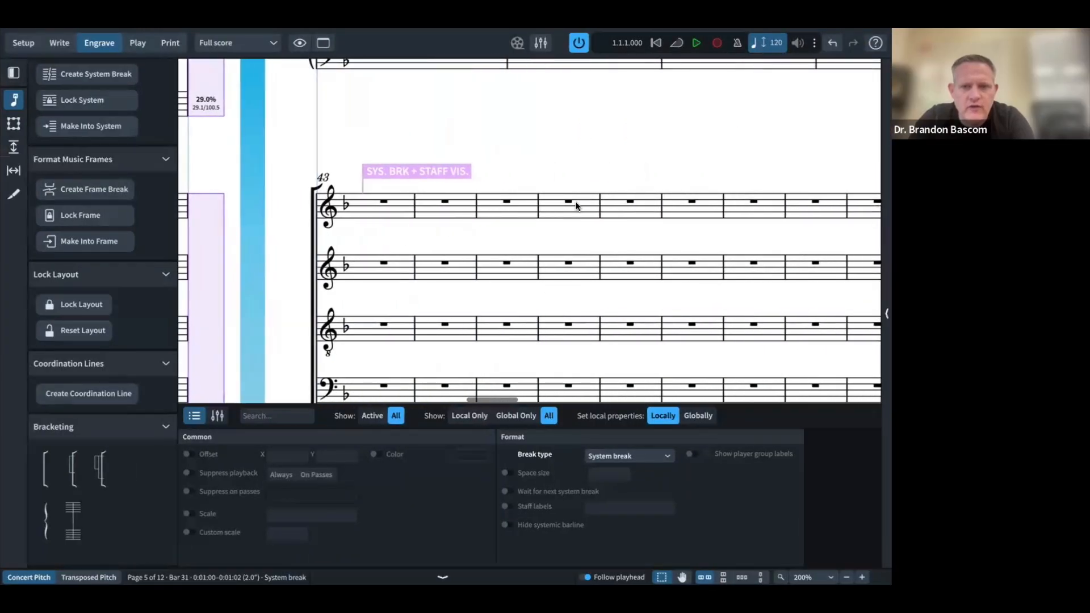
{"action": "scroll", "coordinate": [691, 203], "scroll_direction": "right", "scroll_amount": 1}
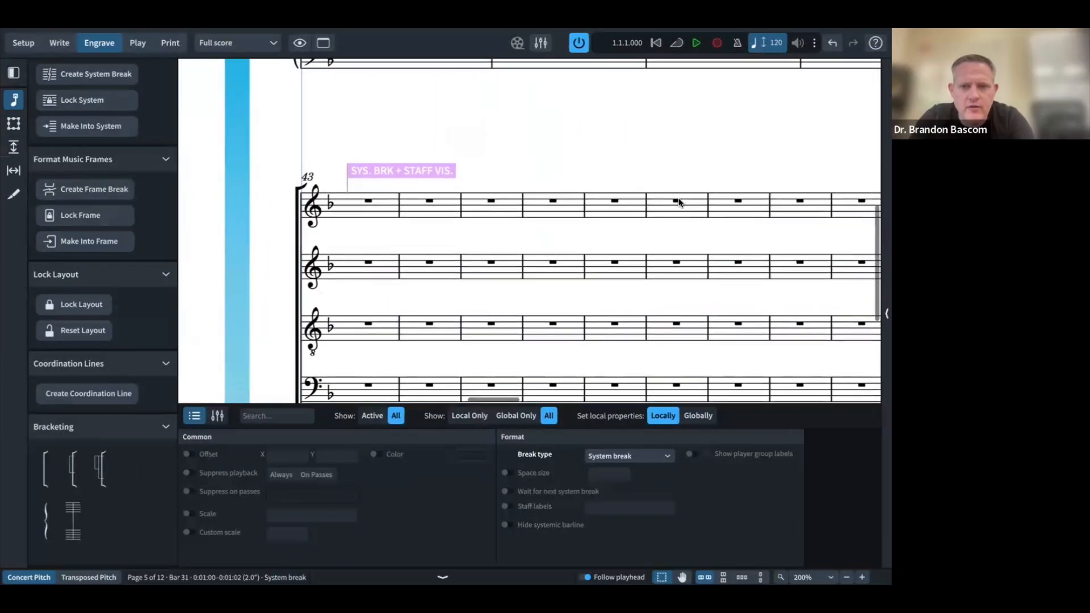
{"action": "left_click", "coordinate": [676, 201]}
{"action": "key", "text": "shift+s"}
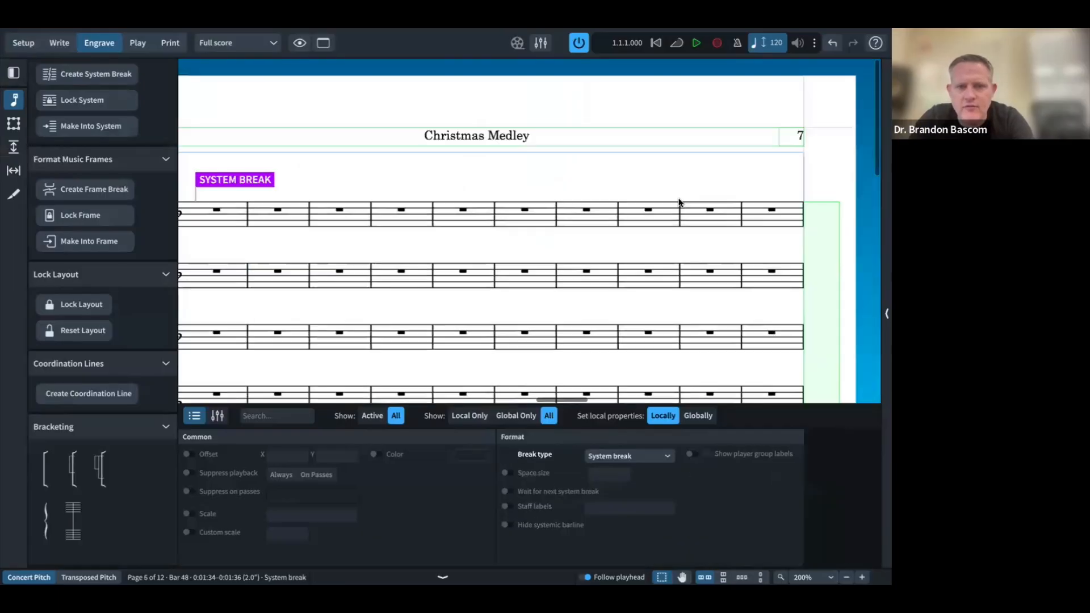
{"action": "scroll", "coordinate": [647, 207], "scroll_direction": "left", "scroll_amount": 3}
Step: Start new systems at bars 52 and 56
{"action": "key", "text": "super+Tab"}
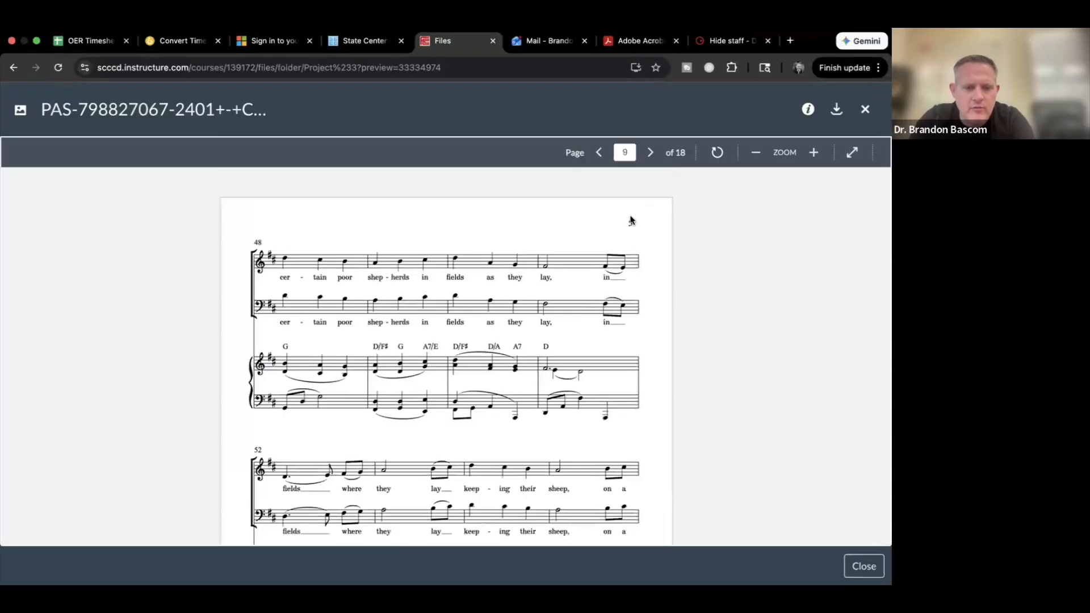
{"action": "key", "text": "super+Tab"}
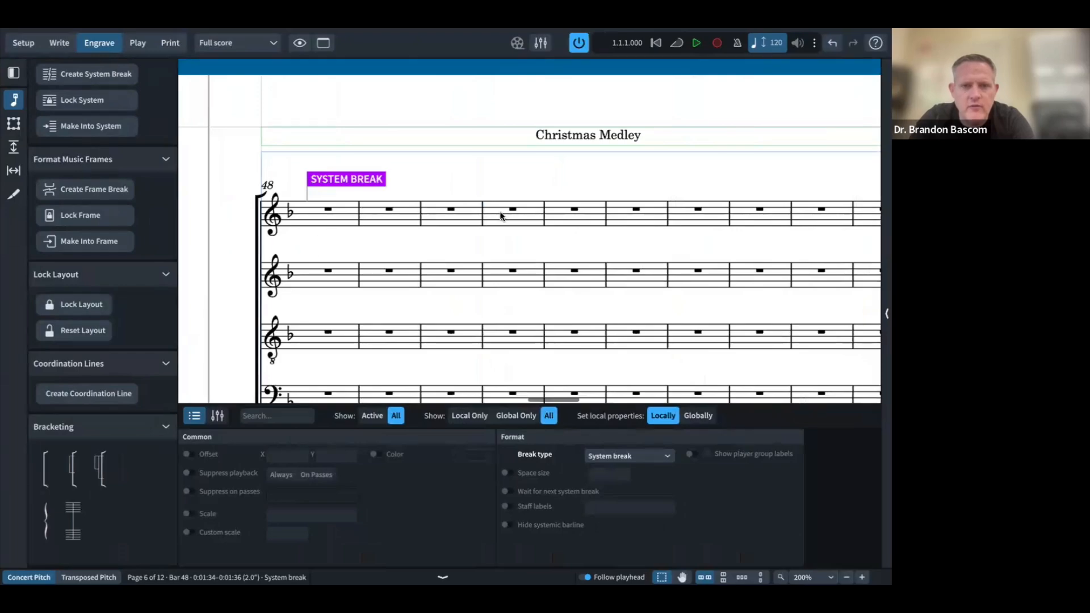
{"action": "left_click", "coordinate": [574, 209]}
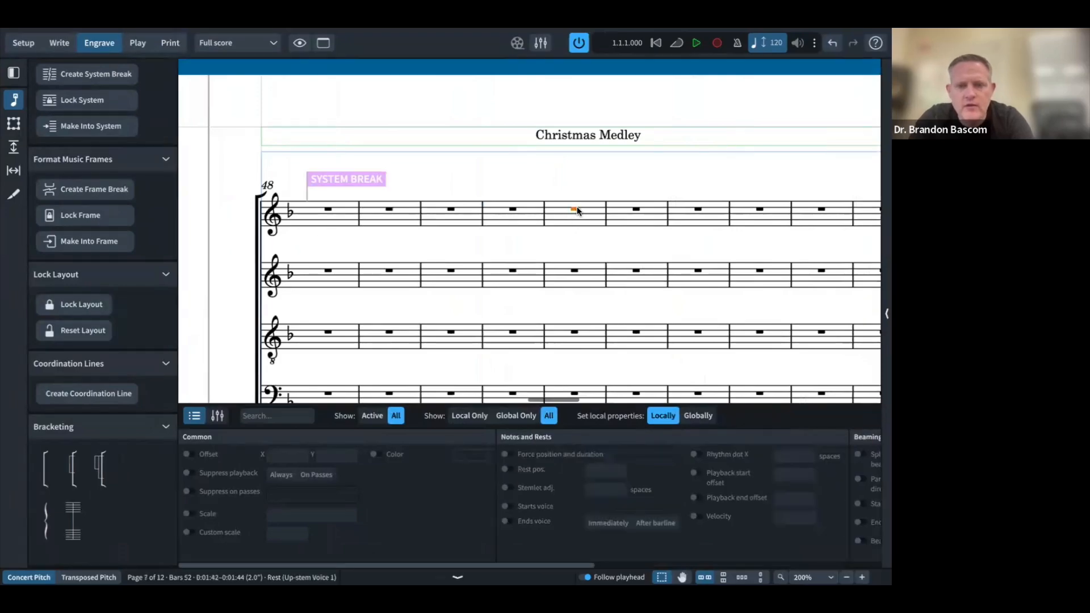
{"action": "key", "text": "super+Tab"}
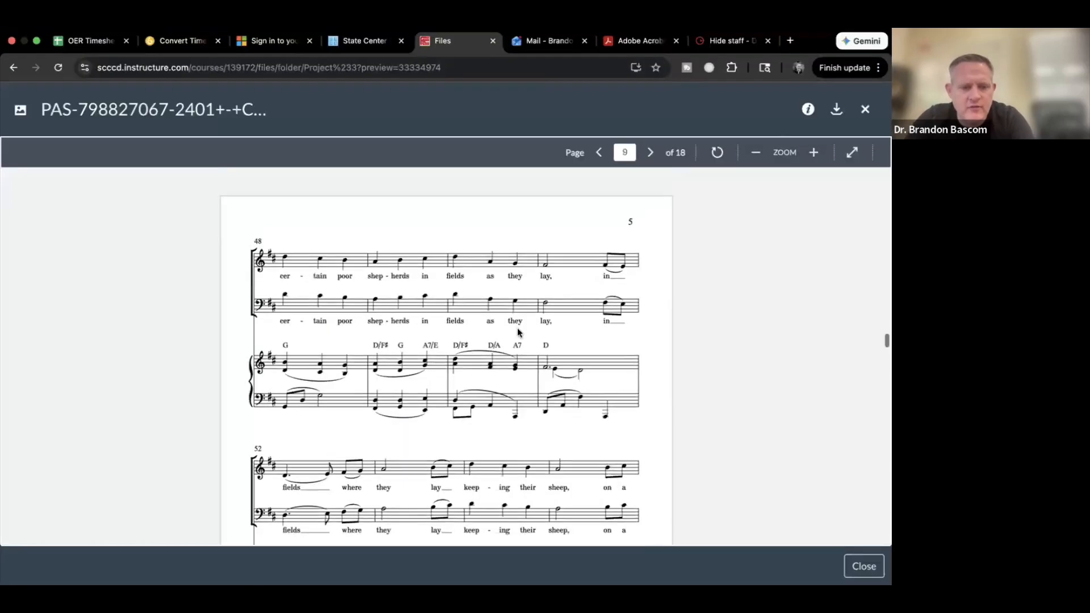
{"action": "scroll", "coordinate": [516, 329], "scroll_direction": "down", "scroll_amount": 5}
{"action": "key", "text": "super+Tab"}
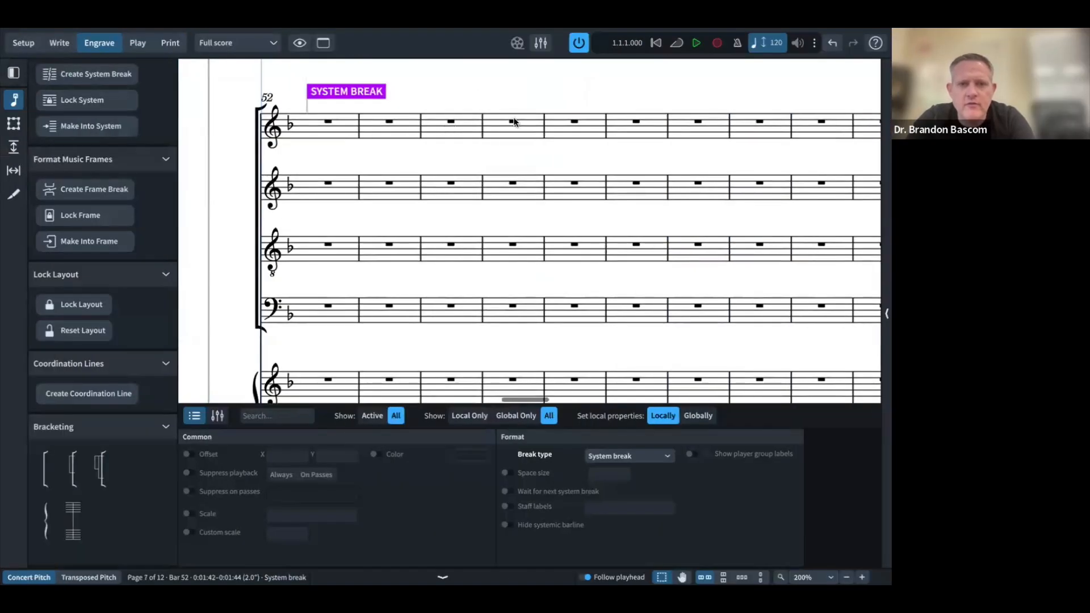
{"action": "key", "text": "Escape"}
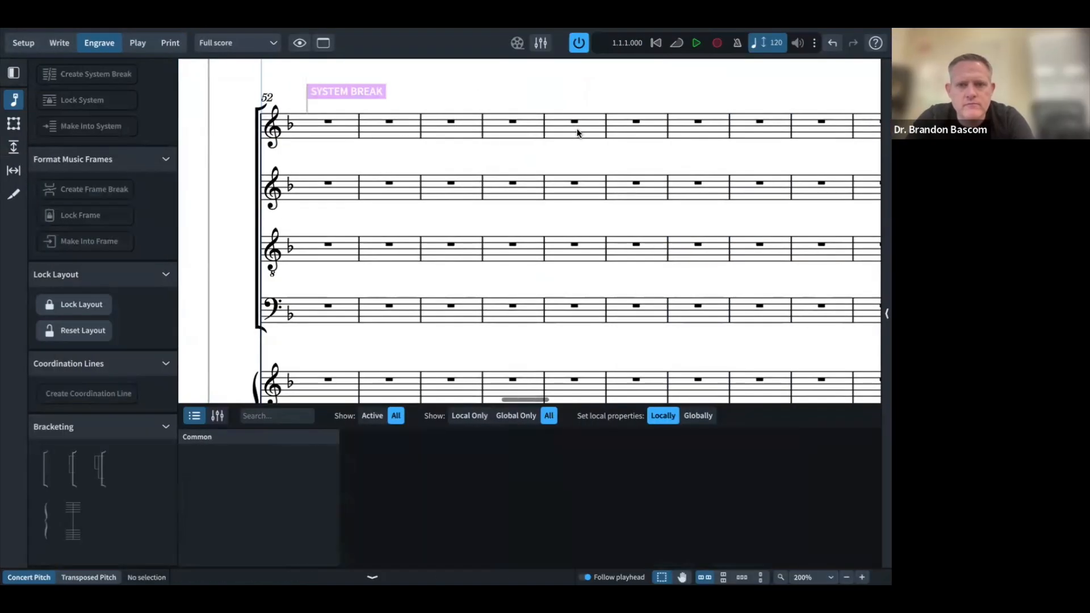
{"action": "left_click", "coordinate": [574, 121]}
{"action": "key", "text": "shift+s"}
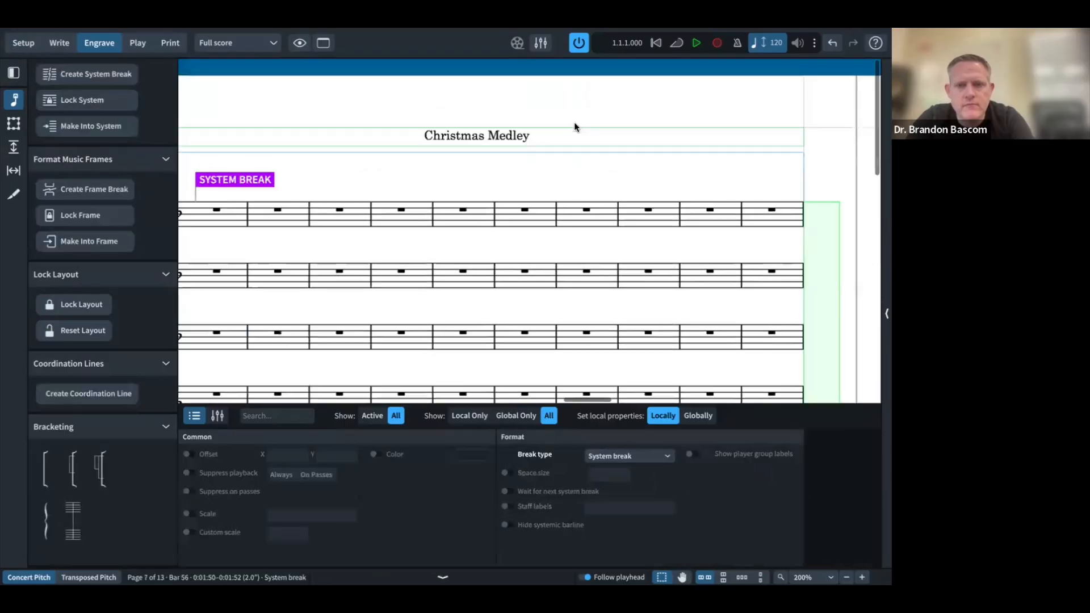
{"action": "scroll", "coordinate": [574, 127], "scroll_direction": "left", "scroll_amount": 3}
Step: Scroll the Canvas reference PDF to page 10
{"action": "key", "text": "ctrl+Left"}
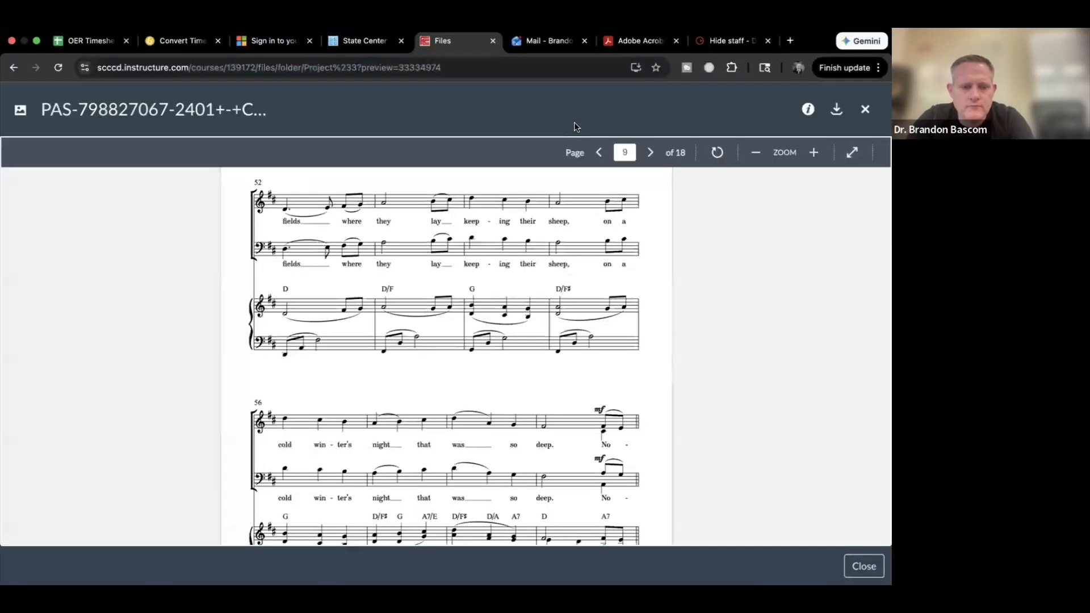
{"action": "scroll", "coordinate": [583, 267], "scroll_direction": "down", "scroll_amount": 3}
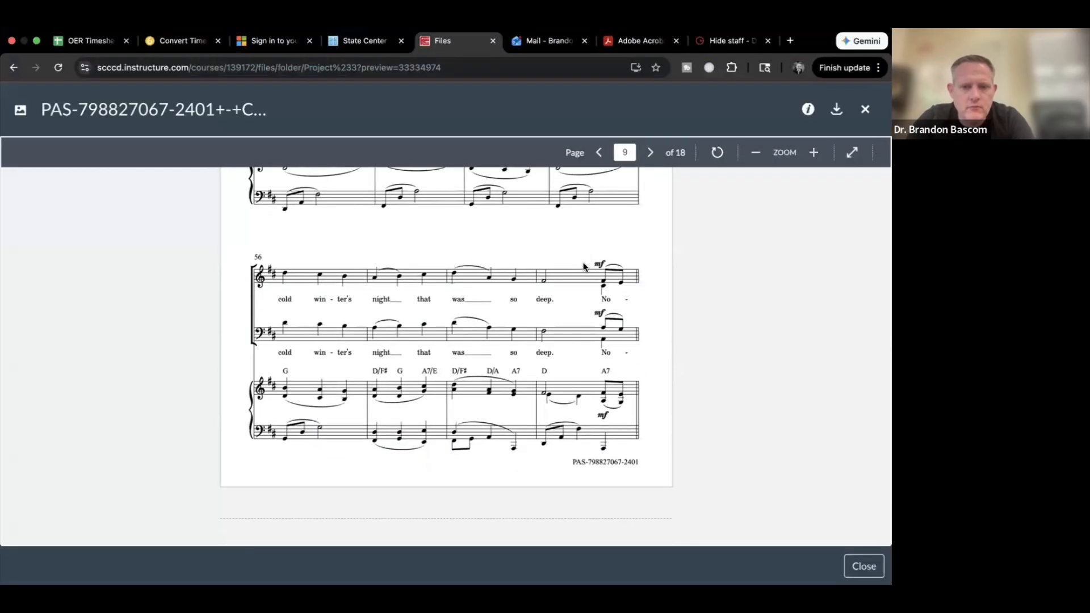
{"action": "scroll", "coordinate": [583, 267], "scroll_direction": "up", "scroll_amount": 4}
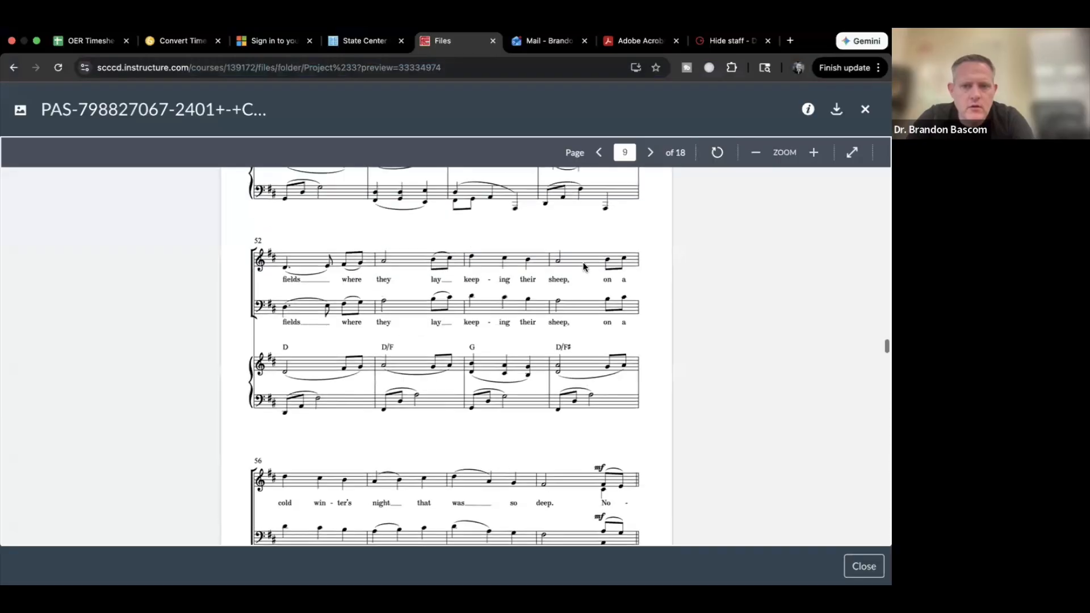
{"action": "scroll", "coordinate": [583, 267], "scroll_direction": "down", "scroll_amount": 10}
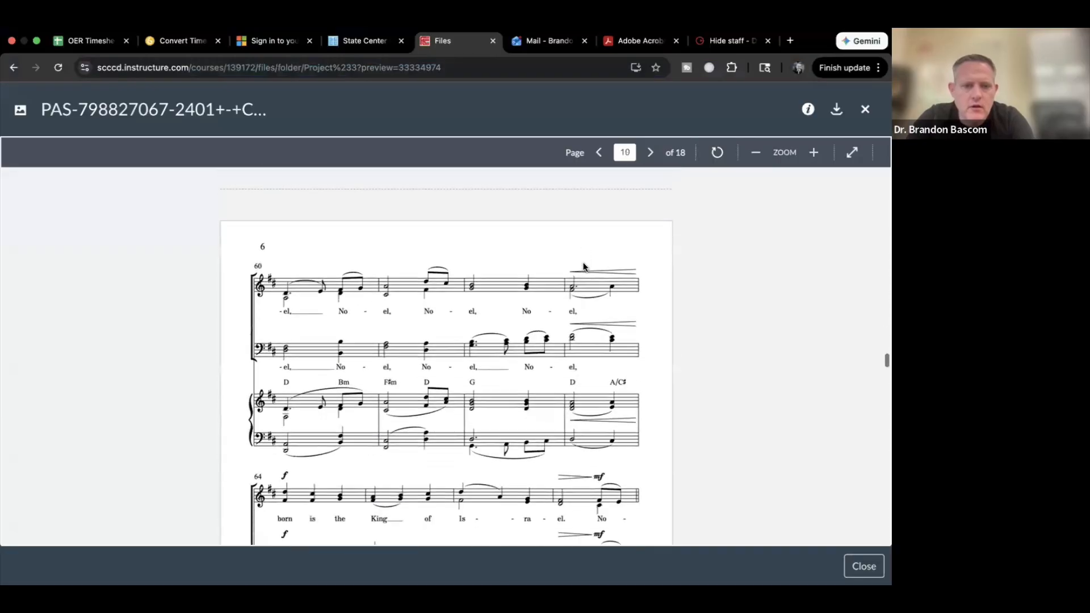
{"action": "scroll", "coordinate": [583, 266], "scroll_direction": "down", "scroll_amount": 6}
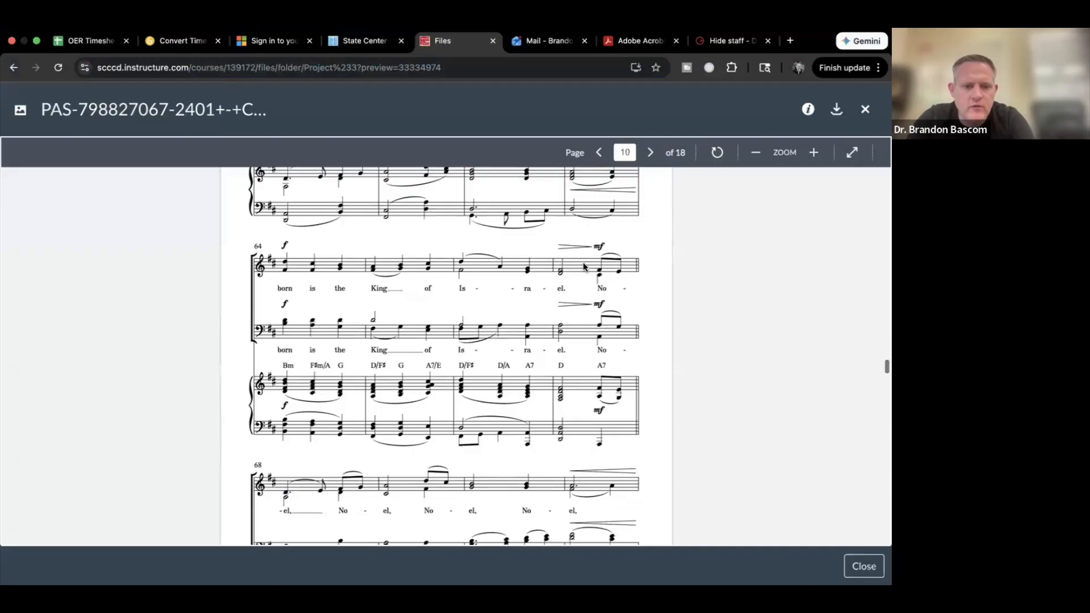
Step: Add a system break at bar 60, replacing a mistaken break at bar 59
{"action": "key", "text": "ctrl+Right"}
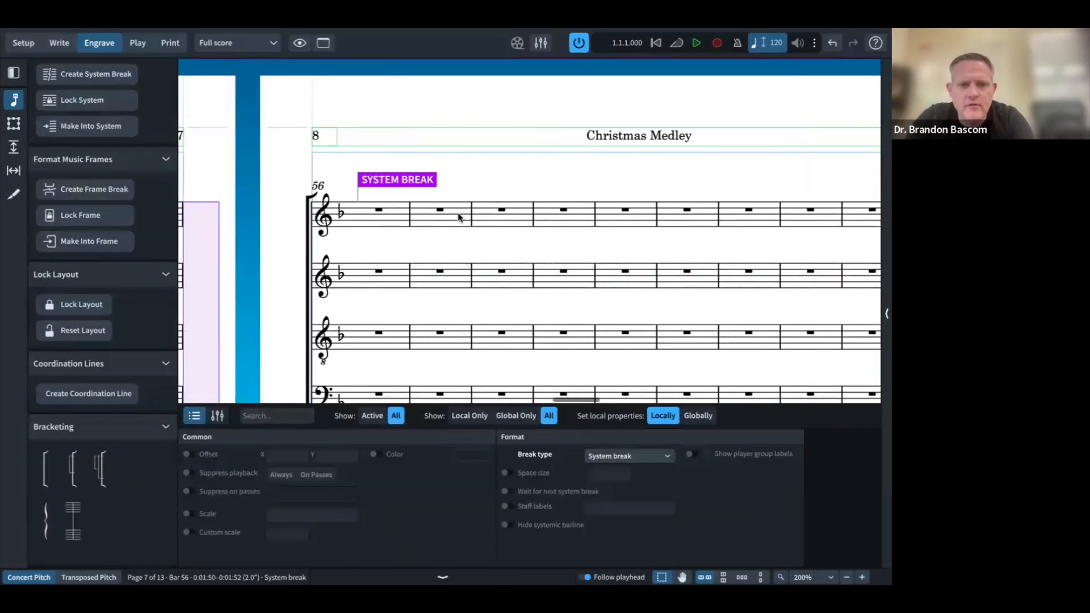
{"action": "left_click", "coordinate": [565, 210]}
{"action": "key", "text": "shift+s"}
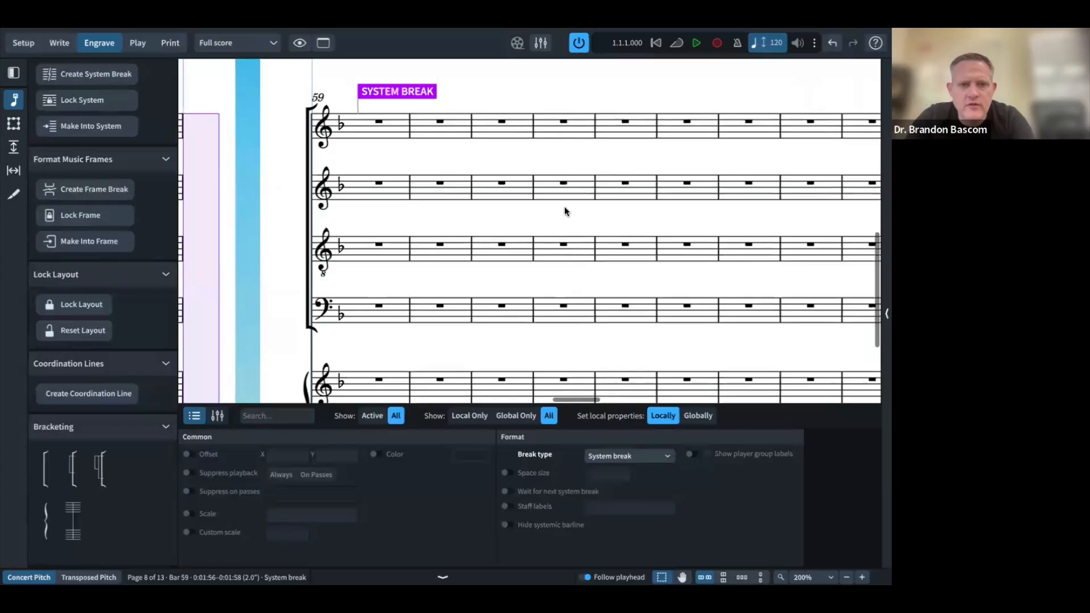
{"action": "key", "text": "ctrl+z"}
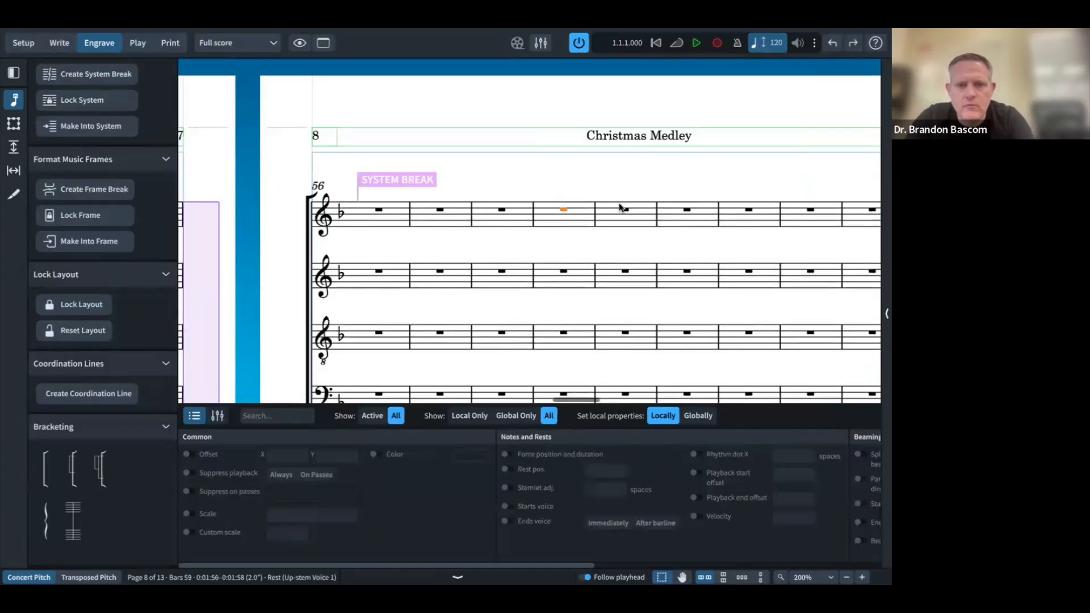
{"action": "key", "text": "shift+s"}
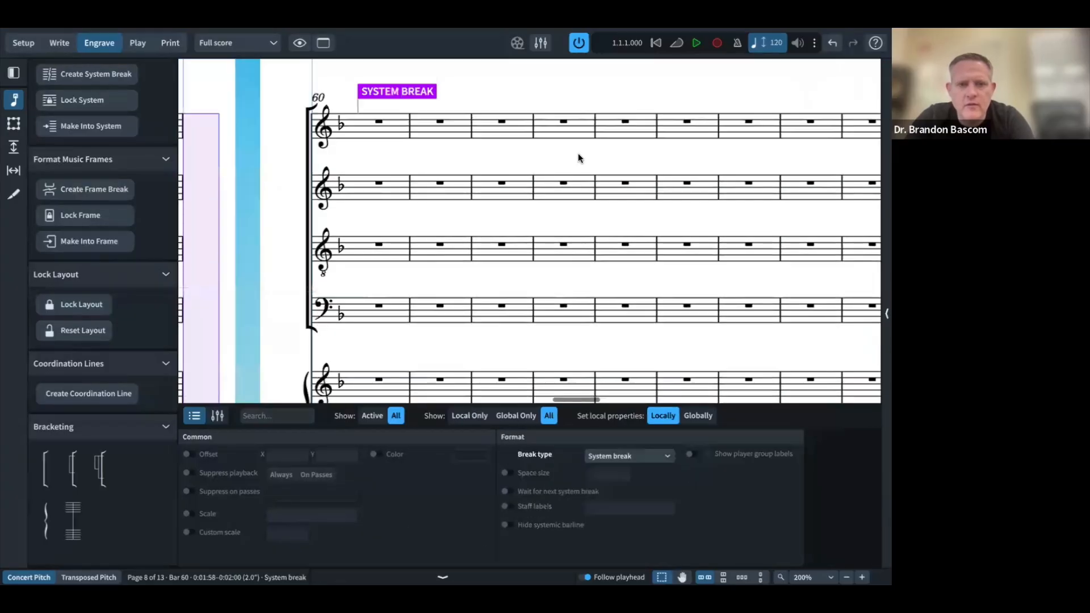
Step: Start new systems at bars 64 and 68
{"action": "left_click", "coordinate": [623, 122]}
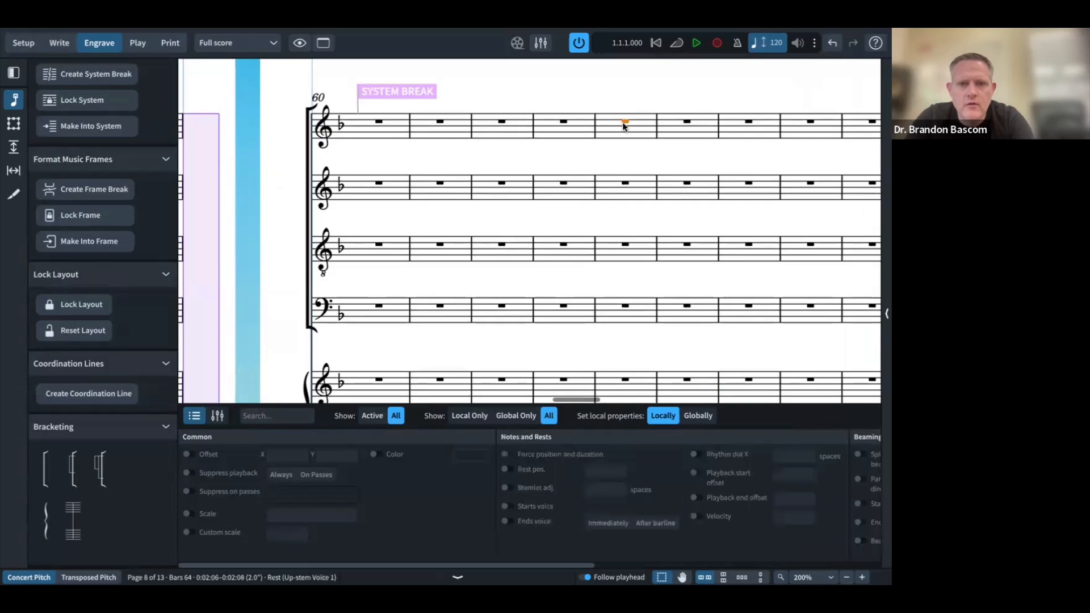
{"action": "key", "text": "shift+s"}
{"action": "scroll", "coordinate": [623, 125], "scroll_direction": "down", "scroll_amount": 2}
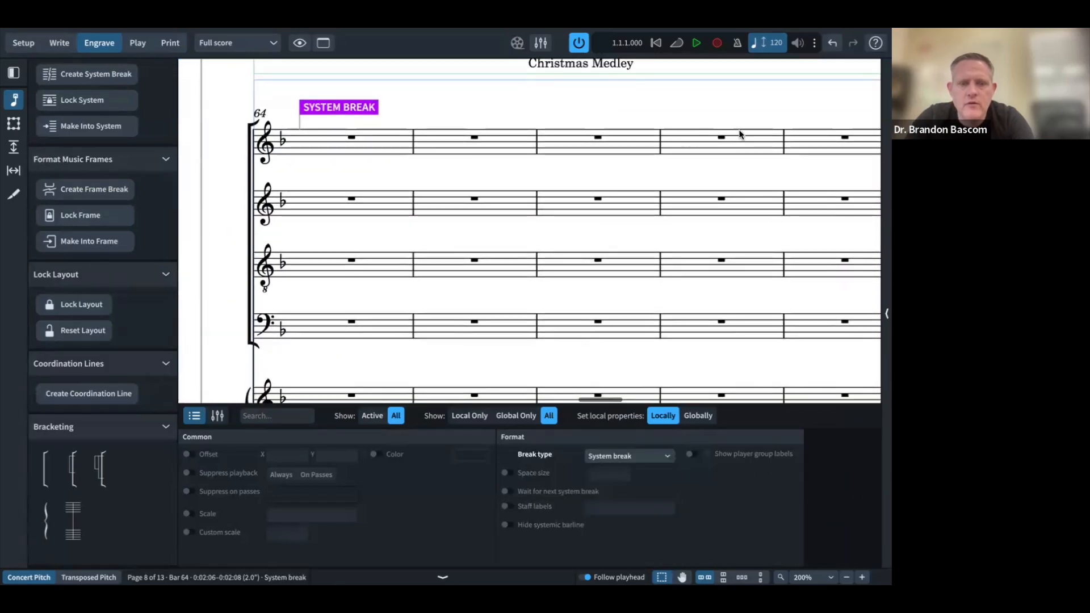
{"action": "scroll", "coordinate": [803, 137], "scroll_direction": "down", "scroll_amount": 5}
{"action": "scroll", "coordinate": [803, 137], "scroll_direction": "down", "scroll_amount": 10}
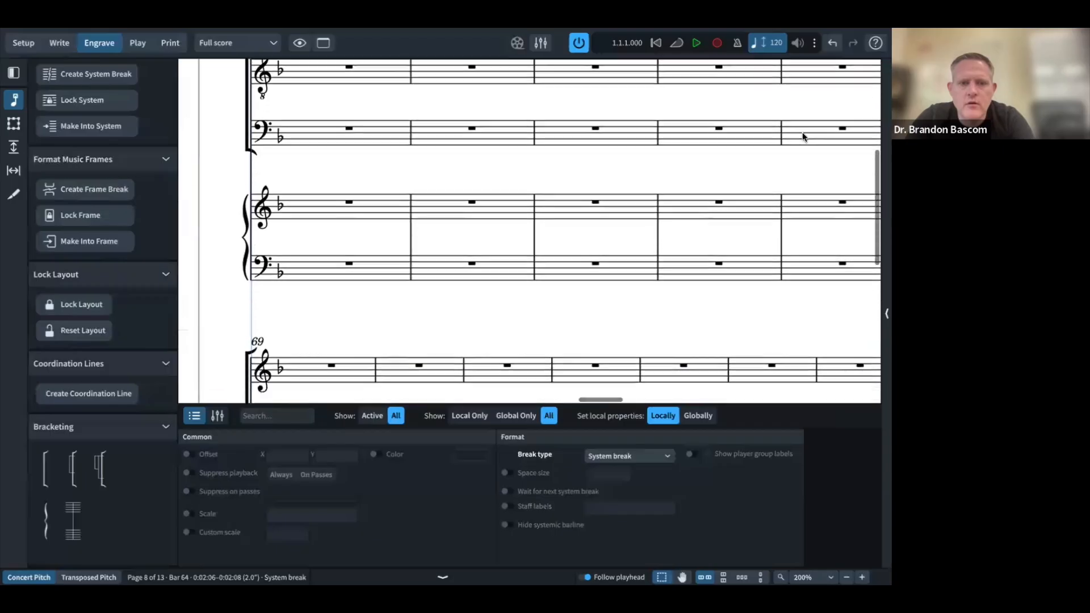
{"action": "scroll", "coordinate": [829, 93], "scroll_direction": "up", "scroll_amount": 1}
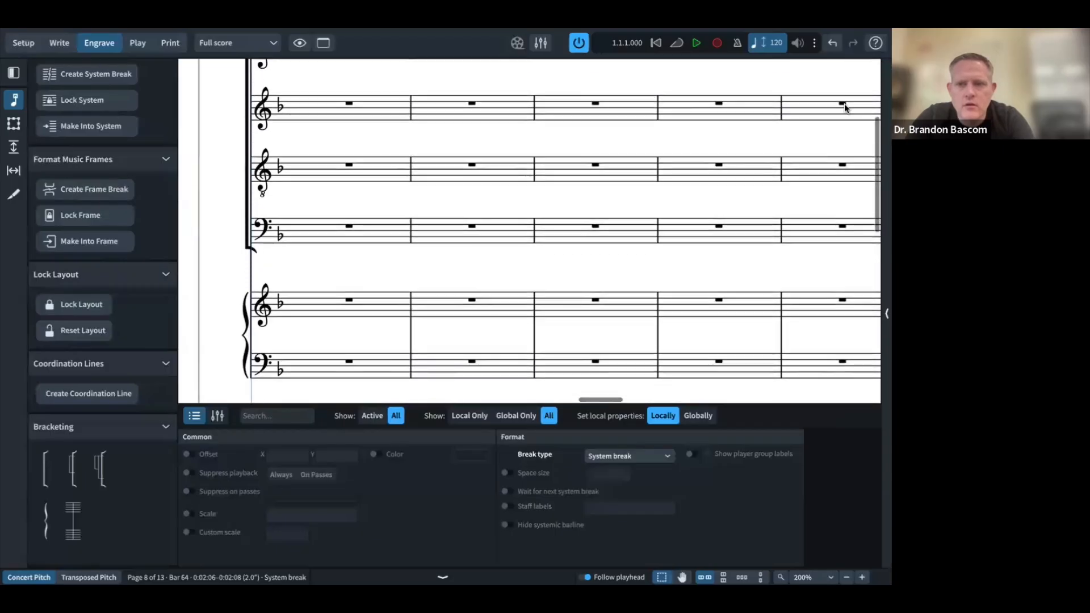
{"action": "left_click", "coordinate": [843, 103]}
{"action": "key", "text": "shift+s"}
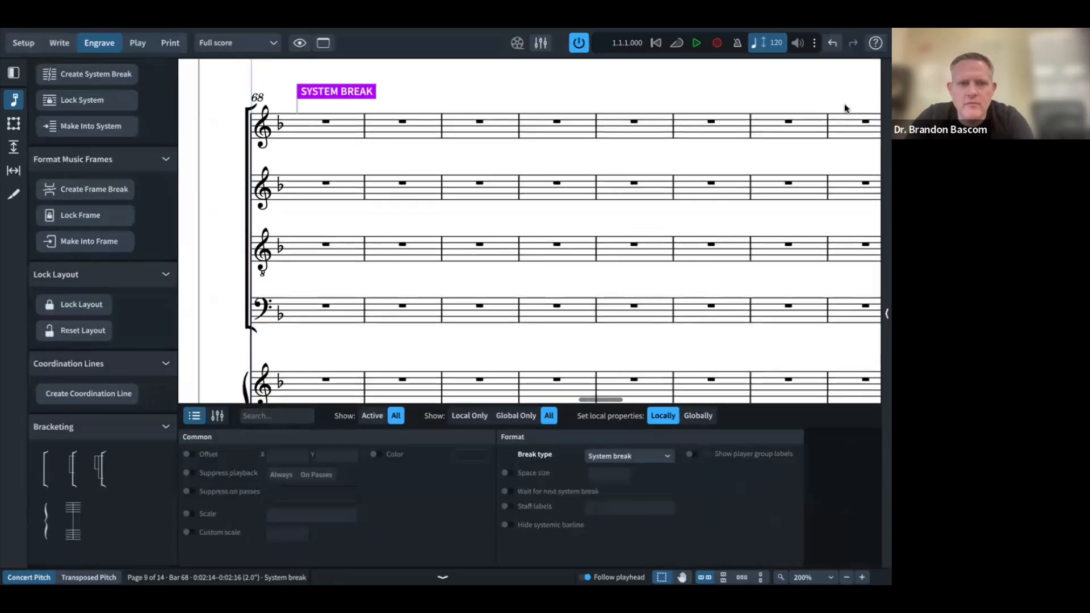
Step: Check the reference PDF, then start a new system at bar 72
{"action": "key", "text": "super+Tab"}
{"action": "scroll", "coordinate": [512, 200], "scroll_direction": "down", "scroll_amount": 2}
{"action": "scroll", "coordinate": [512, 200], "scroll_direction": "down", "scroll_amount": 10}
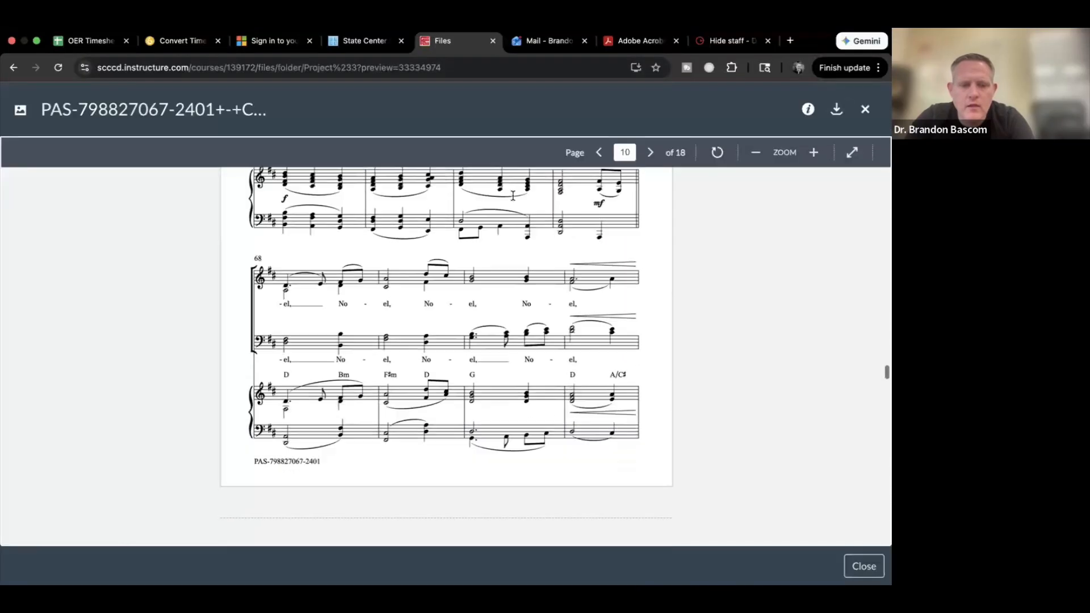
{"action": "key", "text": "super+Tab"}
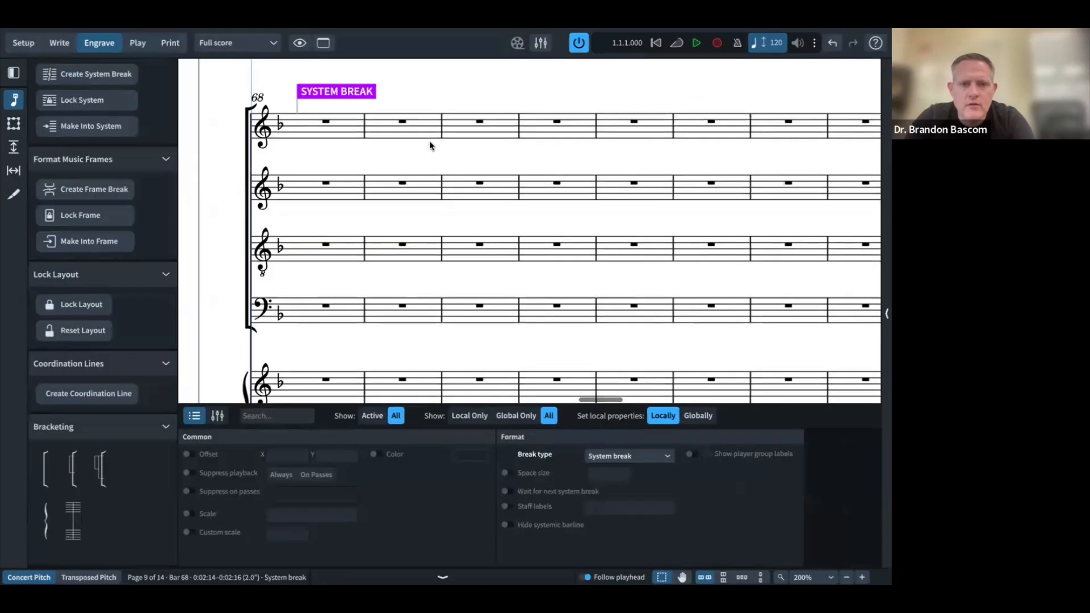
{"action": "left_click", "coordinate": [634, 121]}
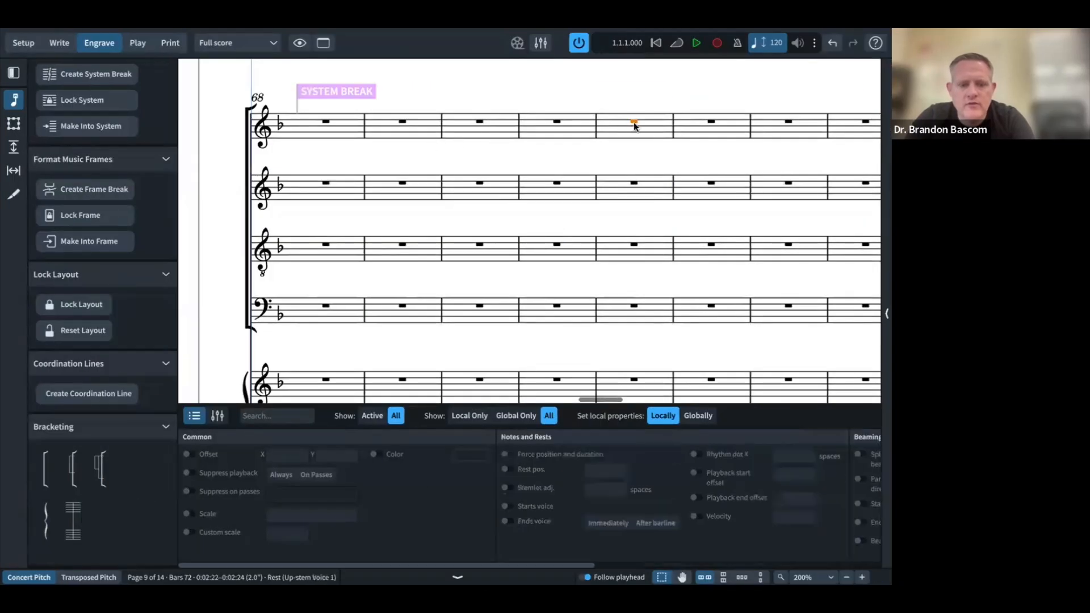
{"action": "key", "text": "shift+s"}
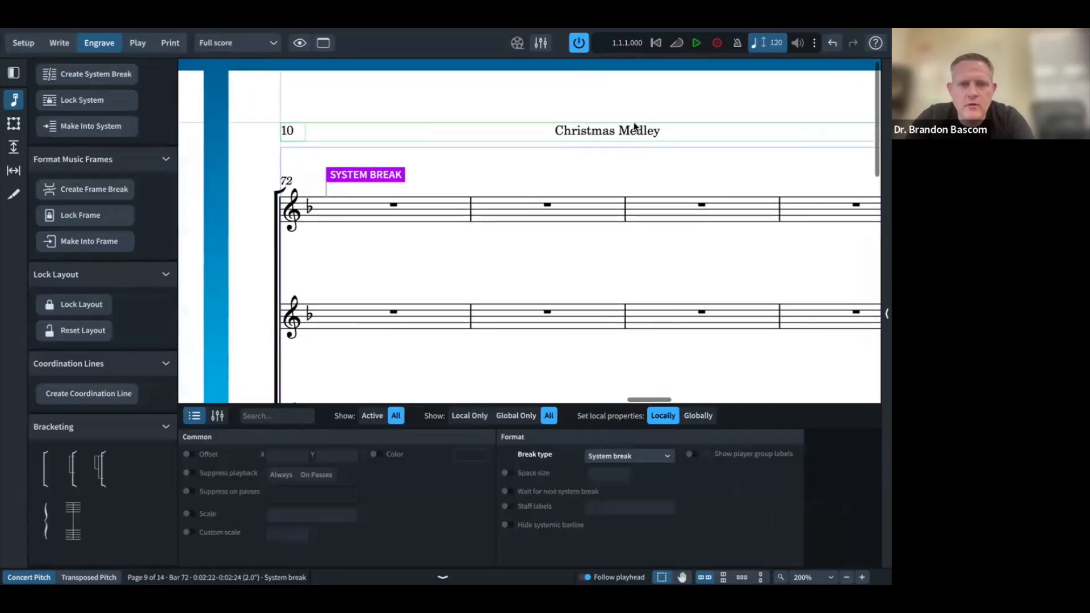
Step: Compare the score's layout with the reference PDF through bar 76
{"action": "key", "text": "super+Tab"}
{"action": "scroll", "coordinate": [575, 227], "scroll_direction": "down", "scroll_amount": 3}
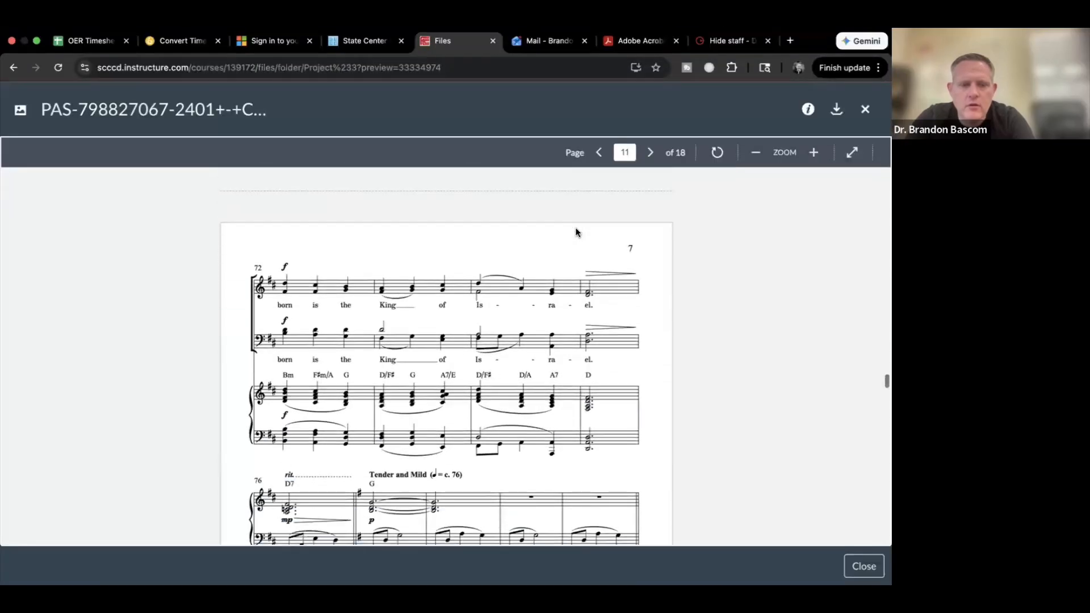
{"action": "key", "text": "super+Tab"}
{"action": "scroll", "coordinate": [570, 236], "scroll_direction": "down", "scroll_amount": 5}
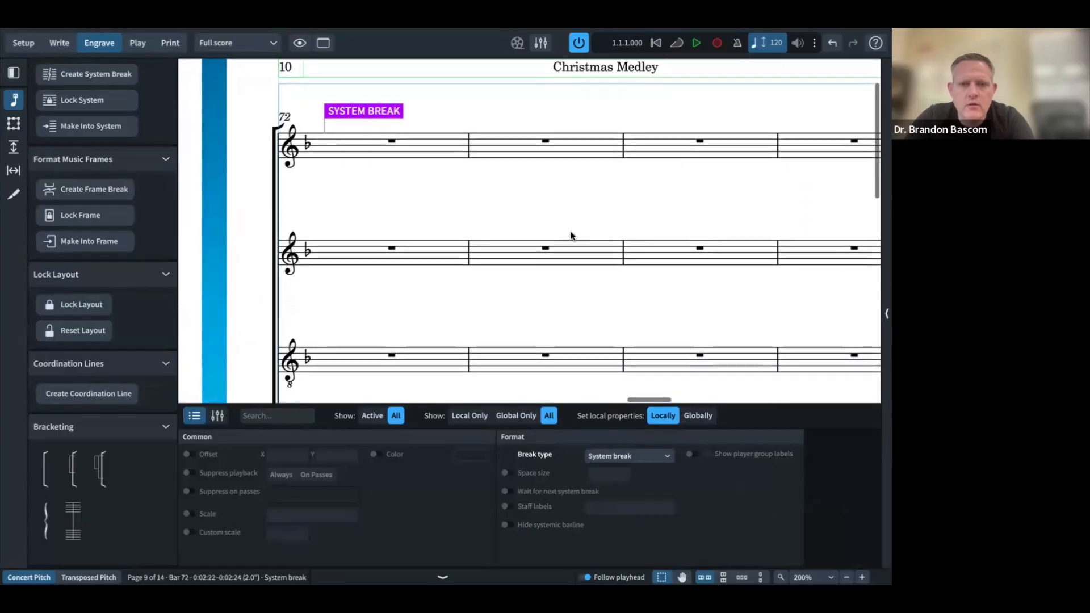
{"action": "scroll", "coordinate": [570, 234], "scroll_direction": "down", "scroll_amount": 3}
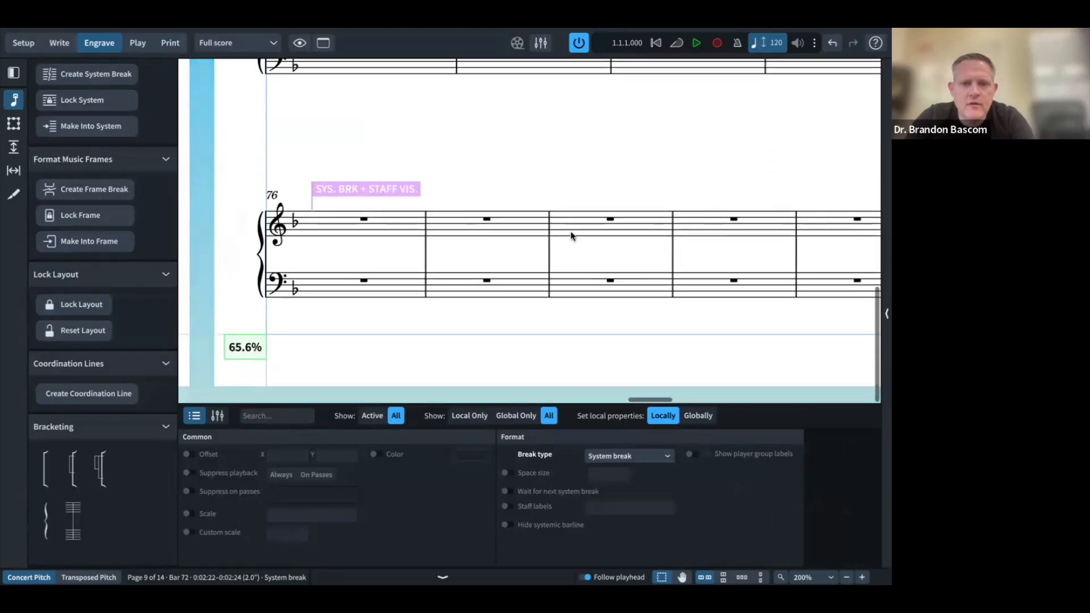
{"action": "key", "text": "super+Tab"}
{"action": "scroll", "coordinate": [393, 313], "scroll_direction": "down", "scroll_amount": 5}
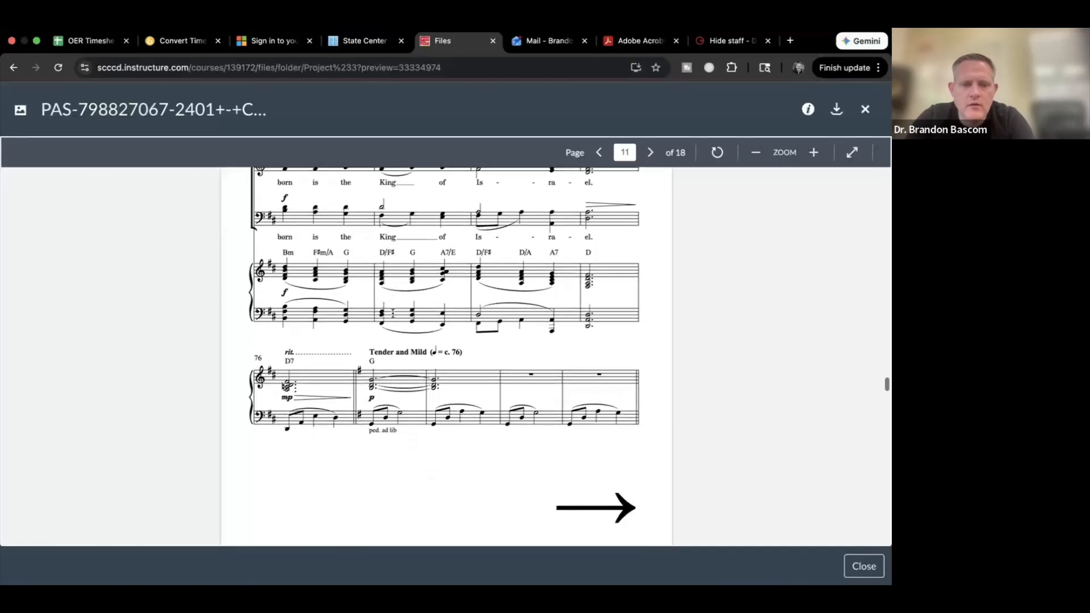
{"action": "scroll", "coordinate": [382, 329], "scroll_direction": "down", "scroll_amount": 10}
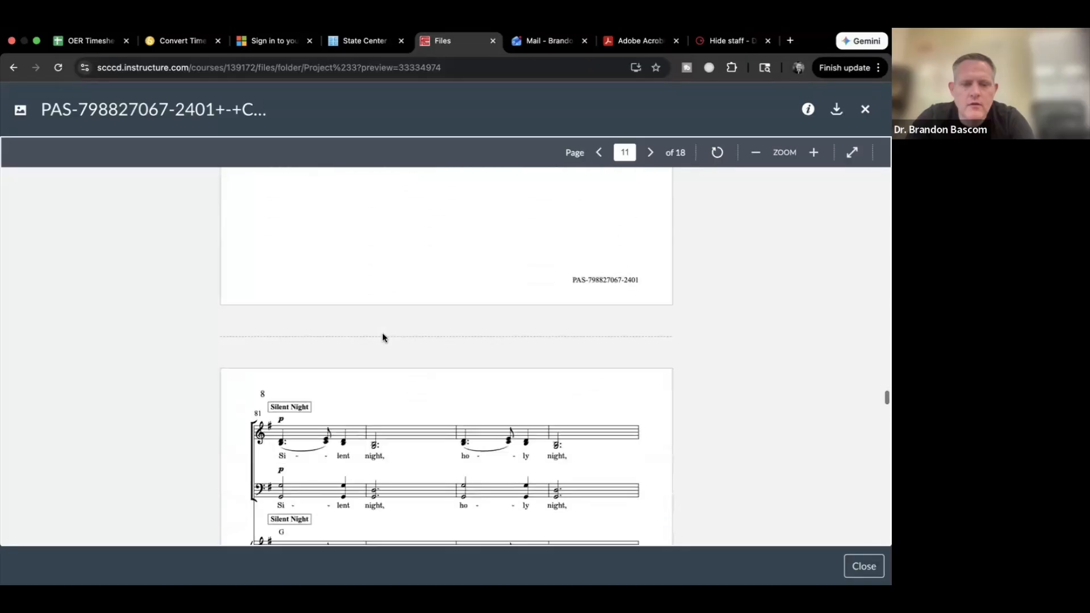
{"action": "key", "text": "super+Tab"}
Step: Check the reference PDF's system layout around bar 81 against the score
{"action": "scroll", "coordinate": [434, 316], "scroll_direction": "right", "scroll_amount": 9}
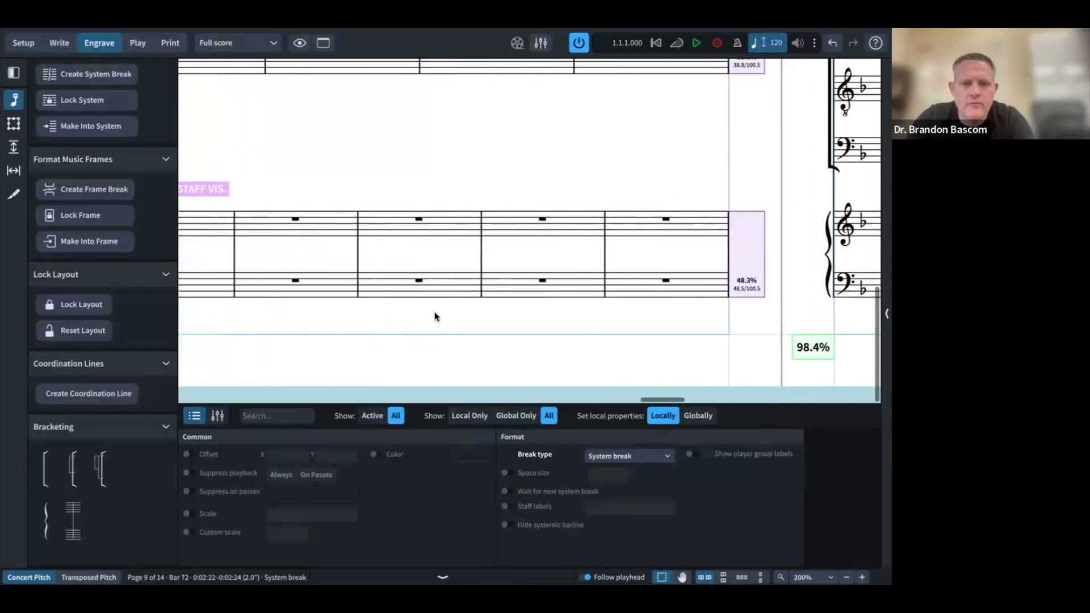
{"action": "scroll", "coordinate": [434, 317], "scroll_direction": "up", "scroll_amount": 12}
{"action": "scroll", "coordinate": [434, 316], "scroll_direction": "down", "scroll_amount": 10}
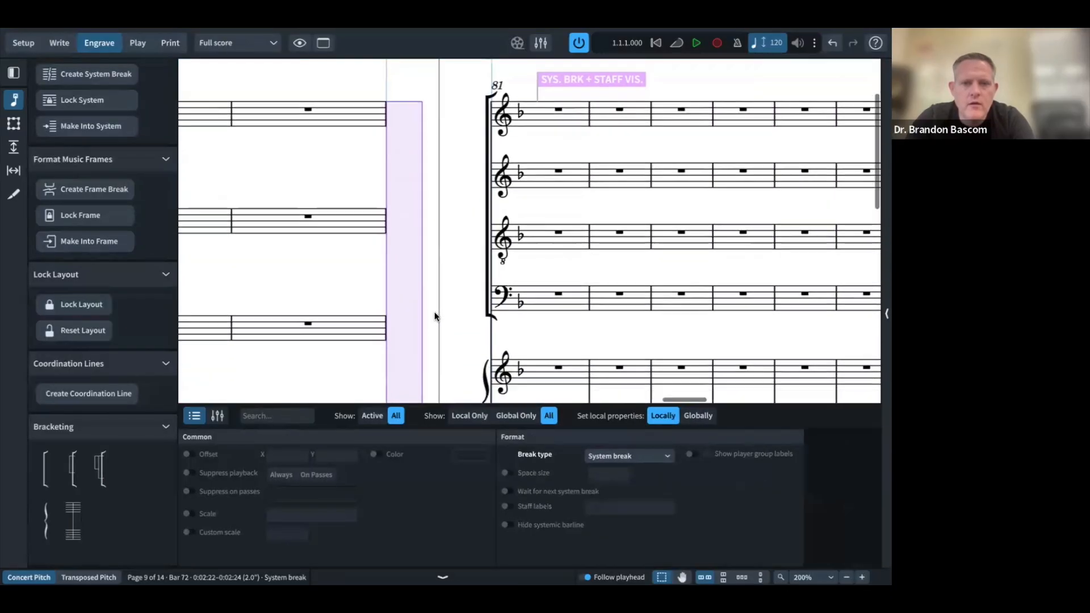
{"action": "key", "text": "super+Tab"}
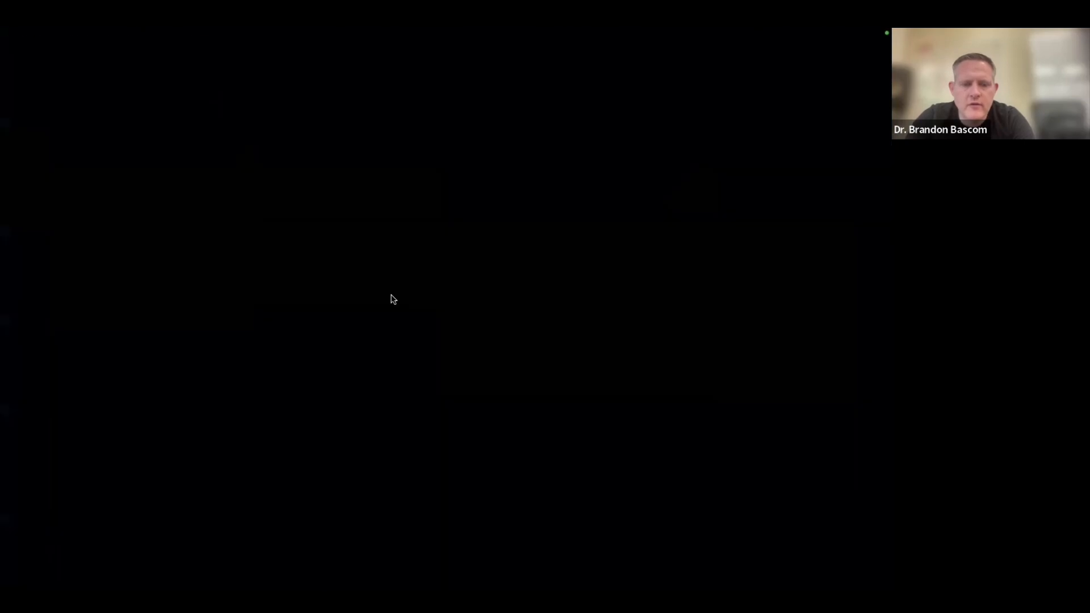
{"action": "scroll", "coordinate": [390, 294], "scroll_direction": "down", "scroll_amount": 3}
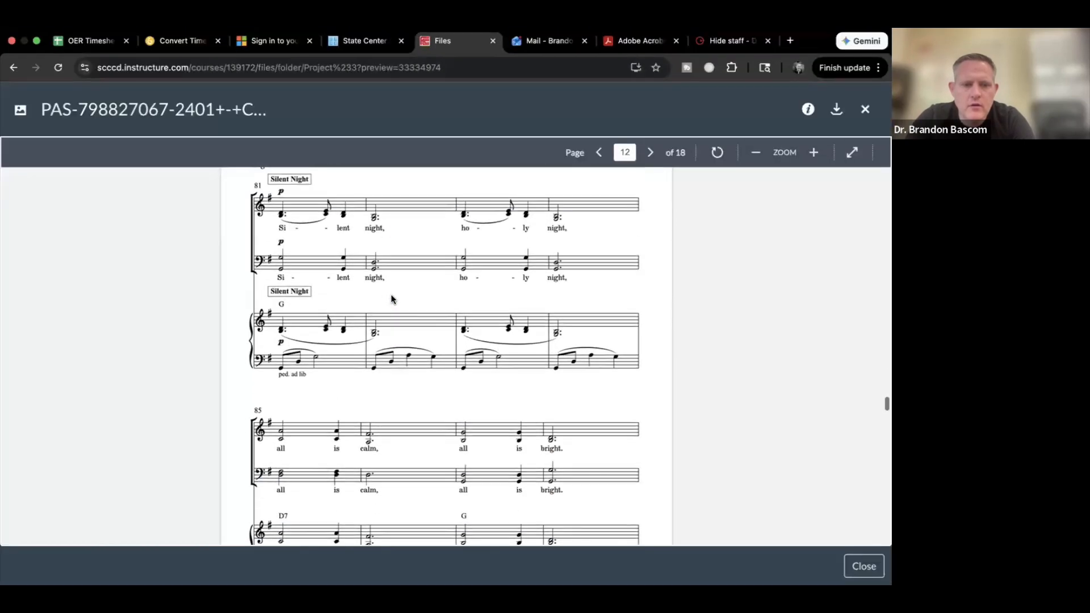
{"action": "key", "text": "super+Tab"}
{"action": "scroll", "coordinate": [469, 244], "scroll_direction": "up", "scroll_amount": 10}
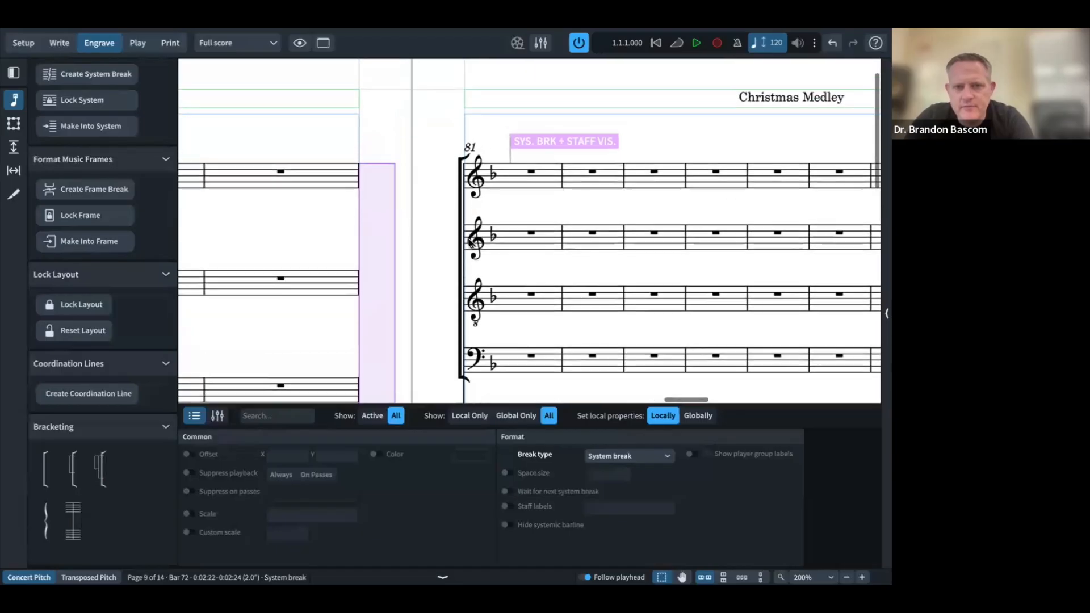
{"action": "scroll", "coordinate": [543, 197], "scroll_direction": "right", "scroll_amount": 3}
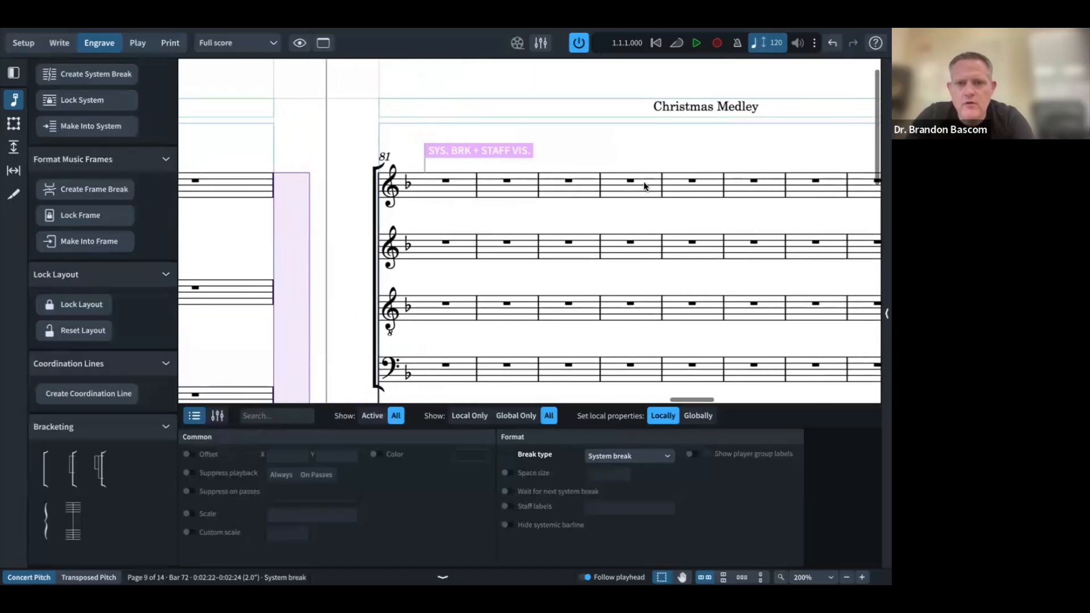
Step: Start a new system at bar 85 and verify it against the PDF
{"action": "left_click", "coordinate": [692, 180]}
{"action": "key", "text": "shift+s"}
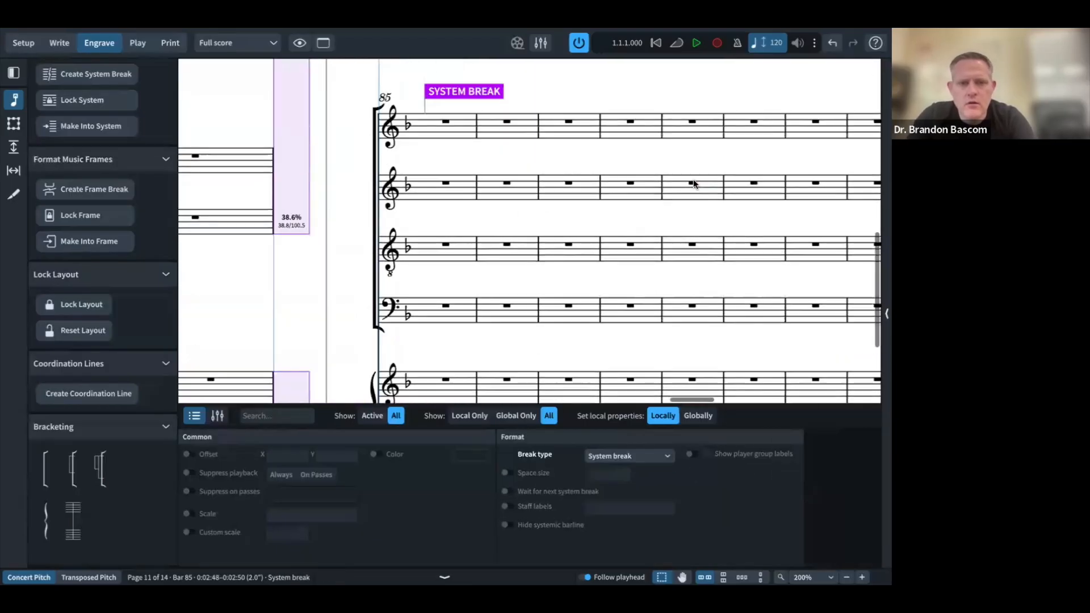
{"action": "key", "text": "super+Tab"}
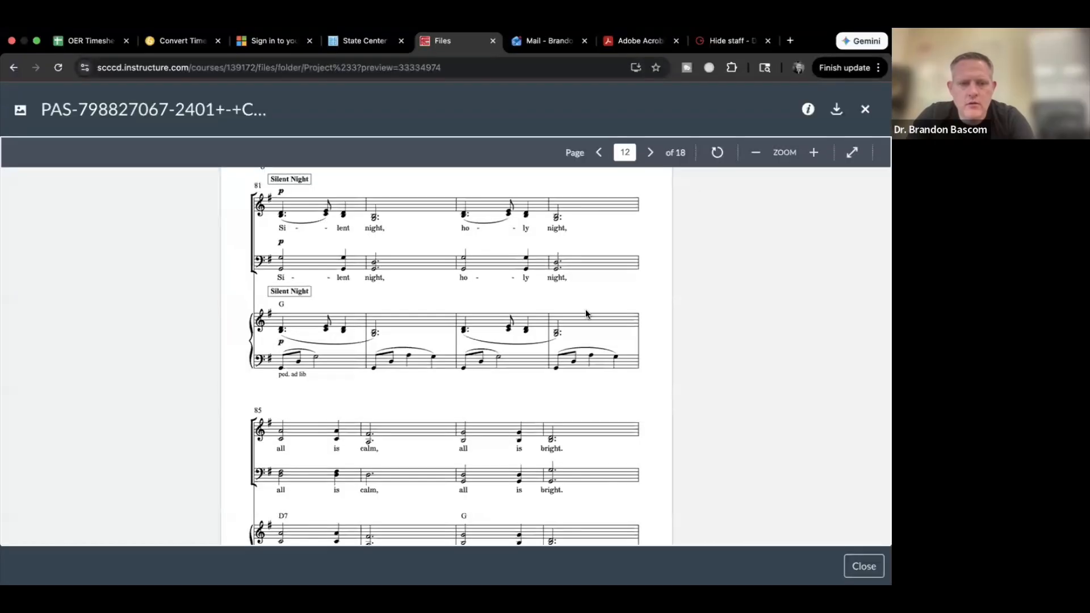
{"action": "scroll", "coordinate": [587, 314], "scroll_direction": "down", "scroll_amount": 2}
{"action": "scroll", "coordinate": [586, 314], "scroll_direction": "down", "scroll_amount": 1}
Step: Locate bar 89 in the score and start a new system there
{"action": "key", "text": "ctrl+Right"}
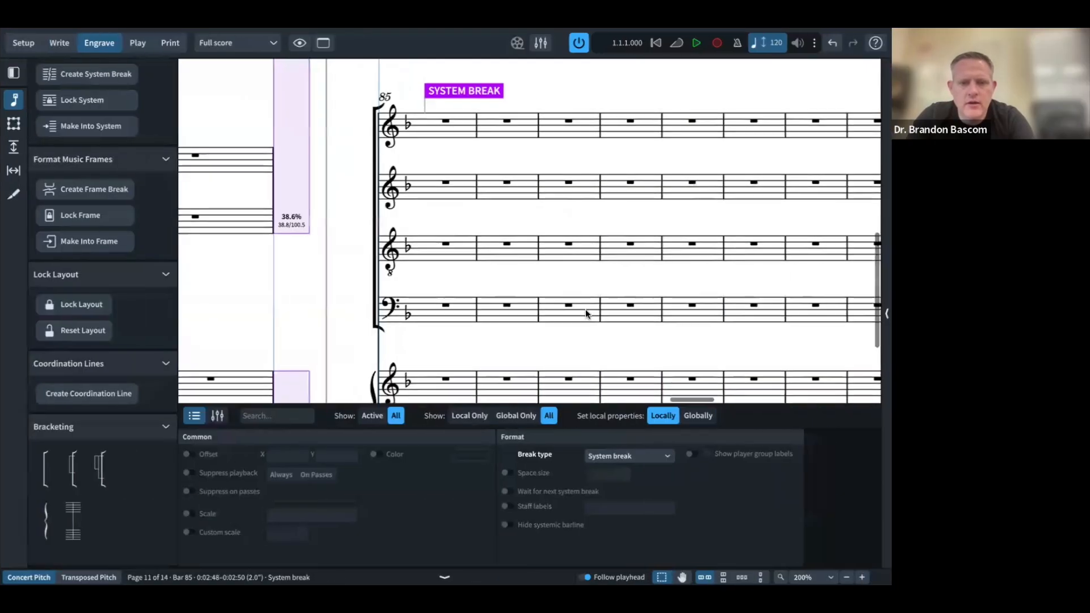
{"action": "scroll", "coordinate": [586, 314], "scroll_direction": "down", "scroll_amount": 3}
{"action": "scroll", "coordinate": [584, 309], "scroll_direction": "down", "scroll_amount": 1}
{"action": "scroll", "coordinate": [585, 309], "scroll_direction": "right", "scroll_amount": 5}
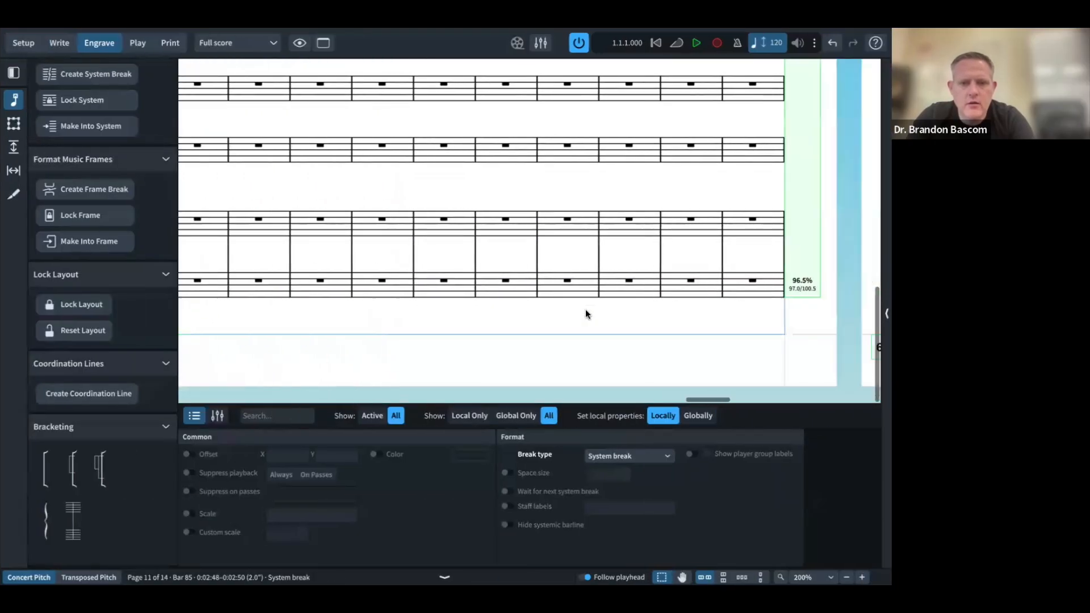
{"action": "scroll", "coordinate": [586, 310], "scroll_direction": "up", "scroll_amount": 5}
{"action": "scroll", "coordinate": [585, 310], "scroll_direction": "left", "scroll_amount": 6}
{"action": "scroll", "coordinate": [585, 310], "scroll_direction": "up", "scroll_amount": 3}
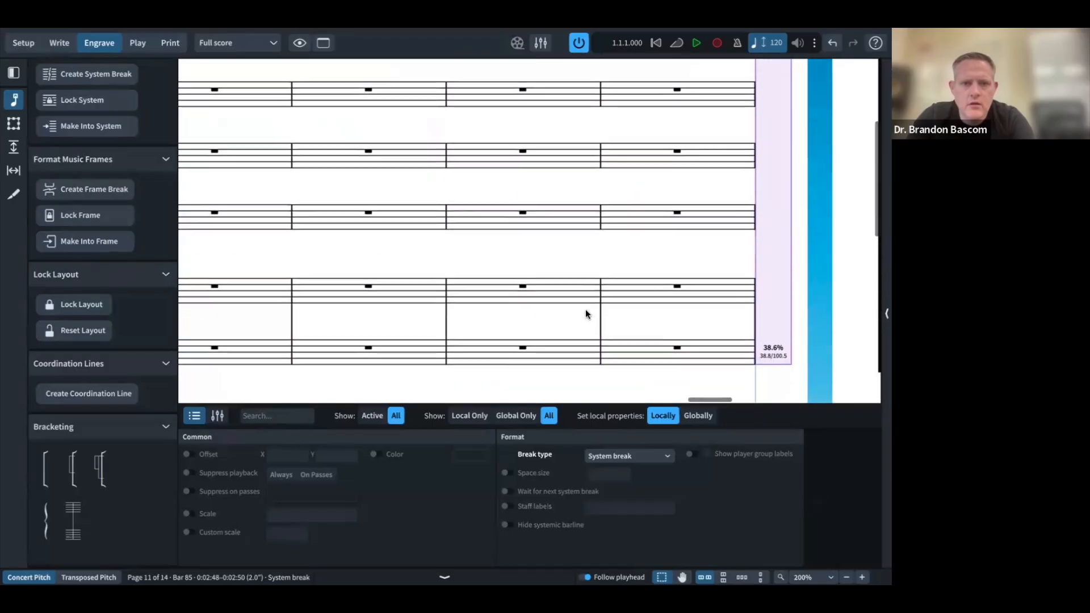
{"action": "scroll", "coordinate": [585, 309], "scroll_direction": "left", "scroll_amount": 4}
{"action": "scroll", "coordinate": [585, 308], "scroll_direction": "down", "scroll_amount": 4}
{"action": "scroll", "coordinate": [584, 308], "scroll_direction": "left", "scroll_amount": 2}
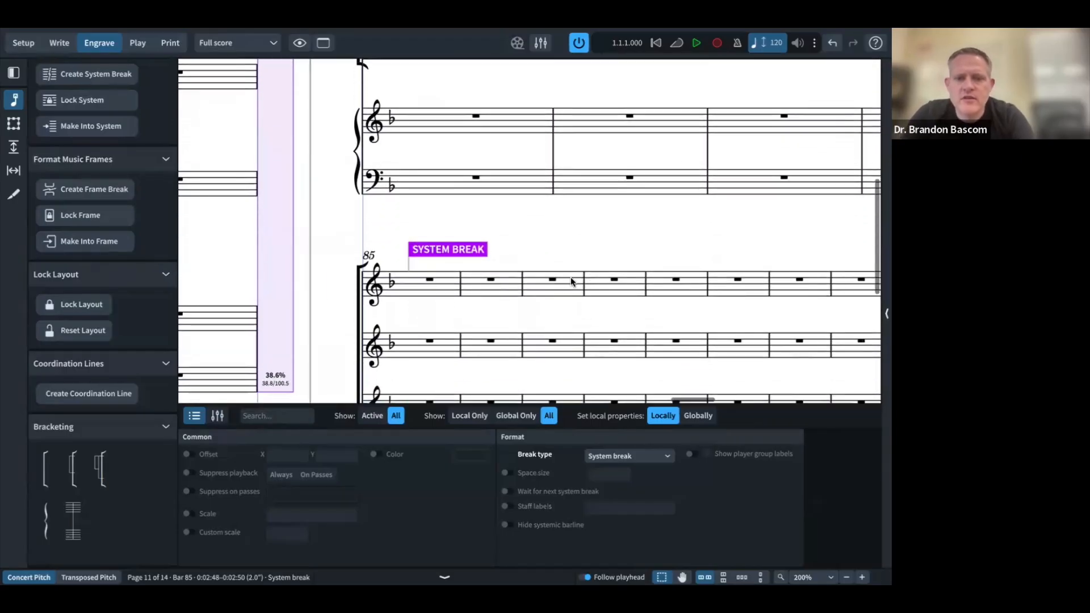
{"action": "left_click", "coordinate": [679, 278]}
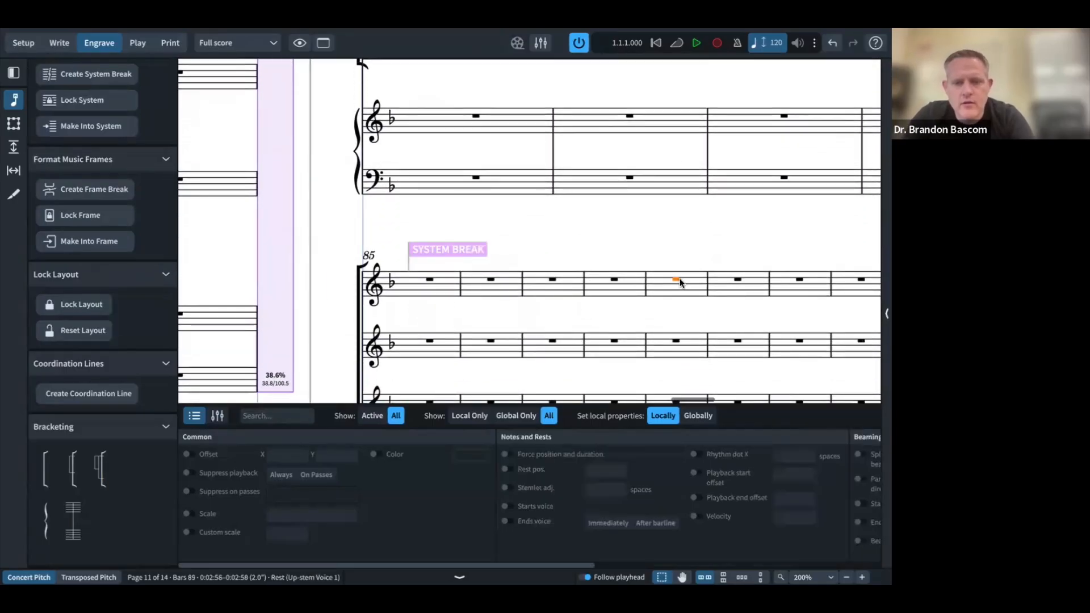
{"action": "key", "text": "shift+s"}
Step: Check the reference PDF, then start a new system at bar 93
{"action": "scroll", "coordinate": [622, 274], "scroll_direction": "left", "scroll_amount": 3}
{"action": "key", "text": "ctrl+Left"}
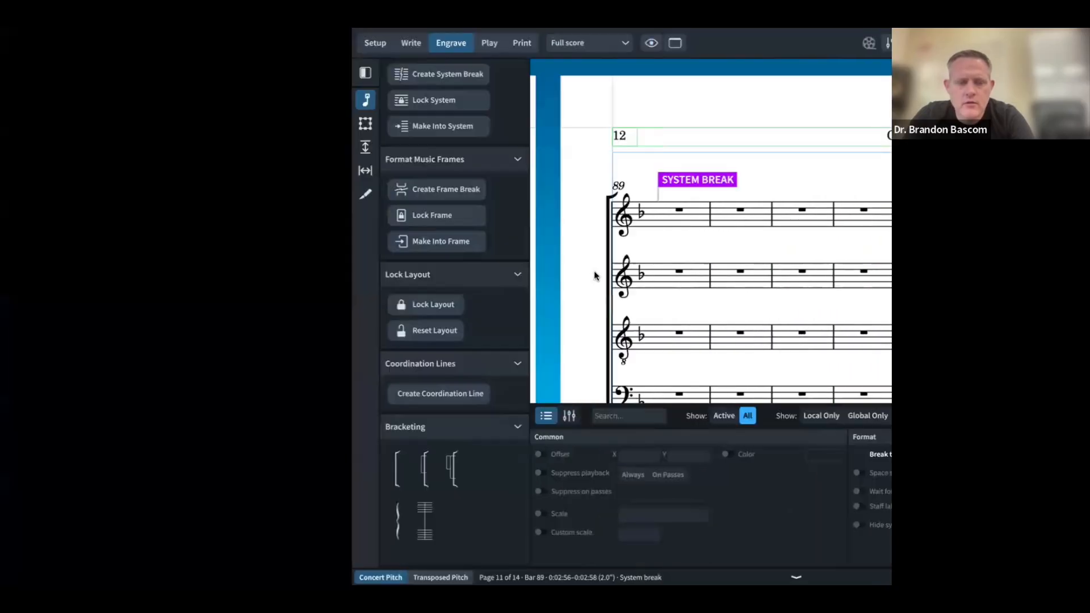
{"action": "scroll", "coordinate": [354, 315], "scroll_direction": "down", "scroll_amount": 3}
{"action": "scroll", "coordinate": [355, 315], "scroll_direction": "down", "scroll_amount": 7}
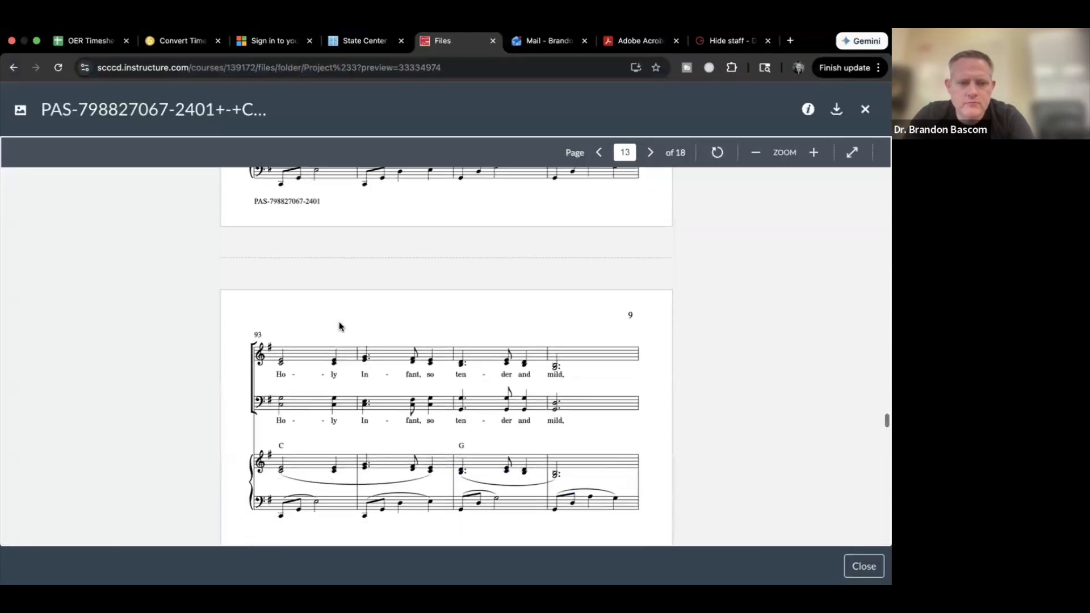
{"action": "key", "text": "ctrl+Right"}
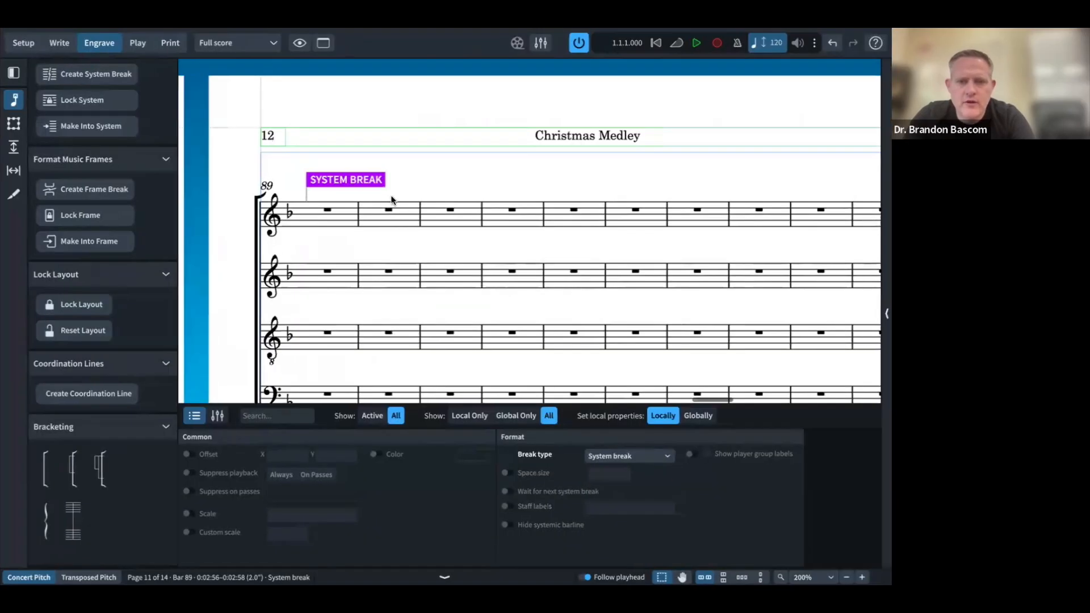
{"action": "left_click", "coordinate": [573, 211]}
{"action": "key", "text": "shift+s"}
Step: Start new systems at bars 97 and 101 to match the PDF
{"action": "key", "text": "ctrl+Left"}
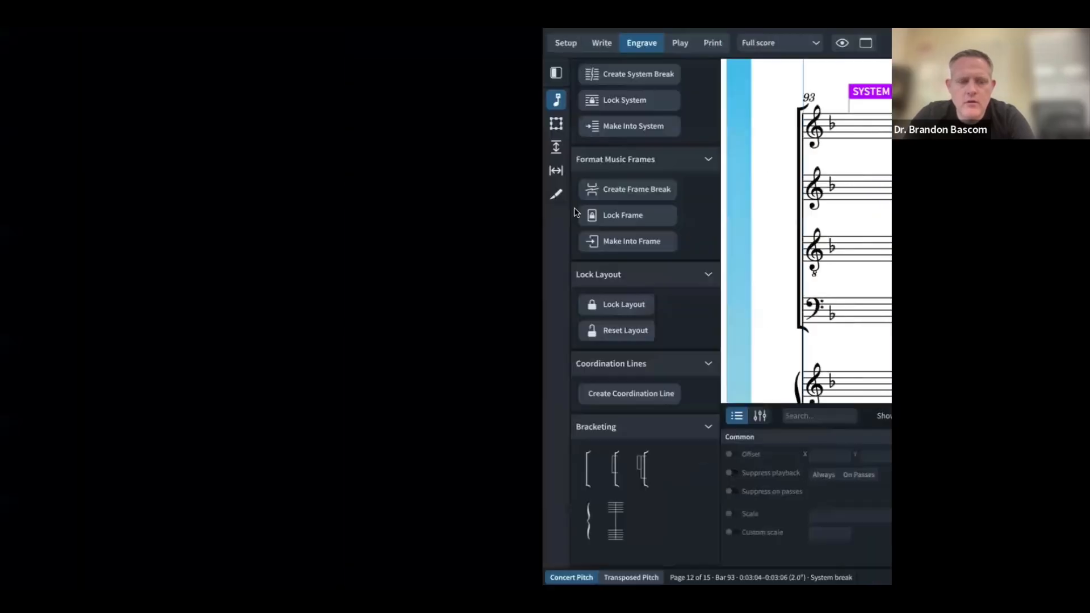
{"action": "scroll", "coordinate": [571, 181], "scroll_direction": "down", "scroll_amount": 10}
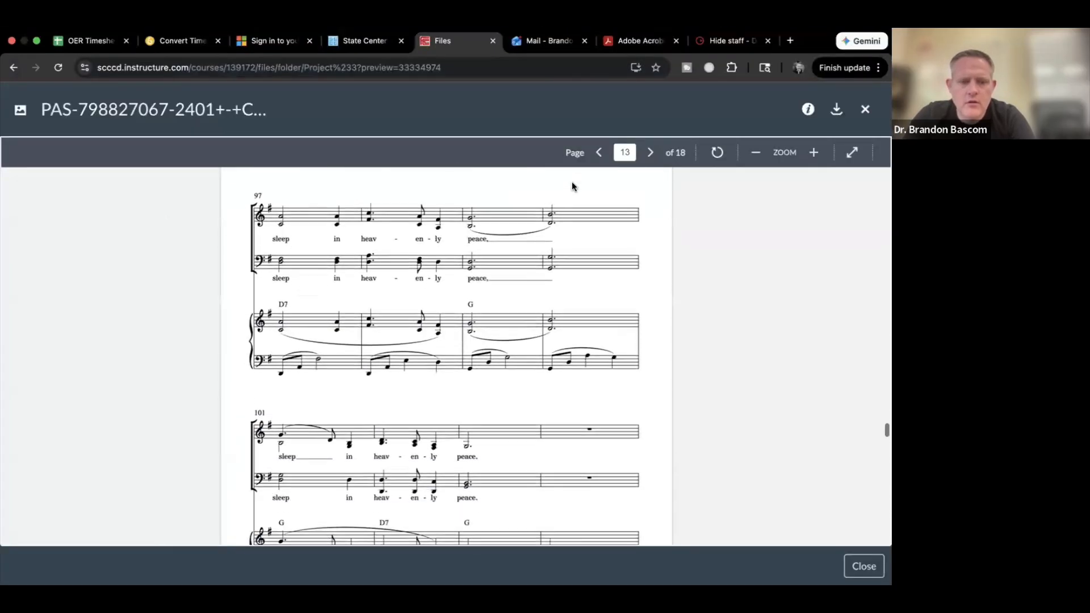
{"action": "key", "text": "ctrl+Right"}
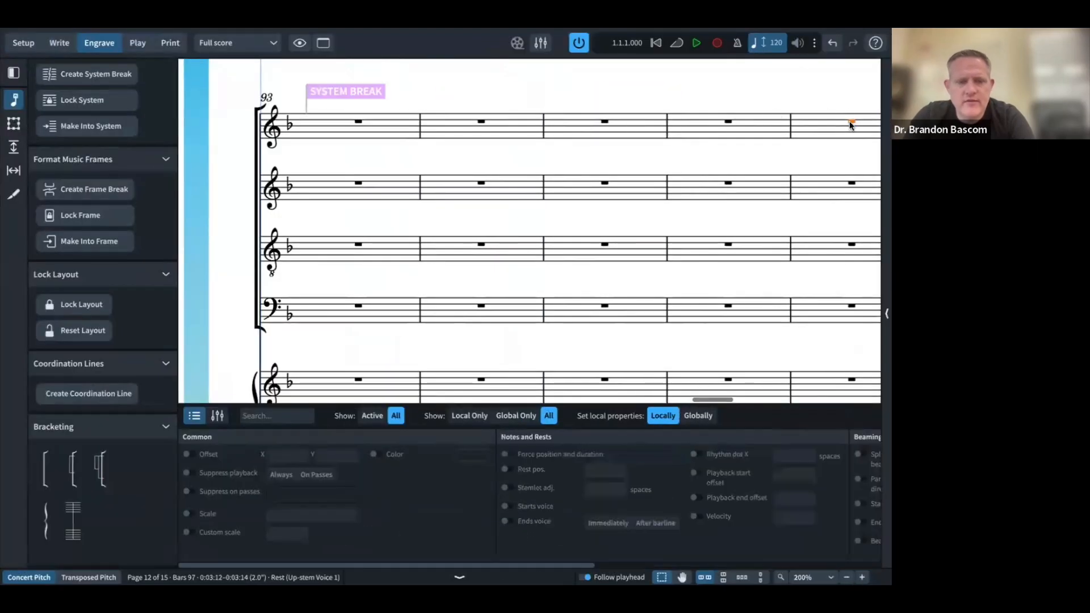
{"action": "key", "text": "shift+s"}
{"action": "scroll", "coordinate": [849, 125], "scroll_direction": "left", "scroll_amount": 3}
{"action": "scroll", "coordinate": [849, 125], "scroll_direction": "right", "scroll_amount": 1}
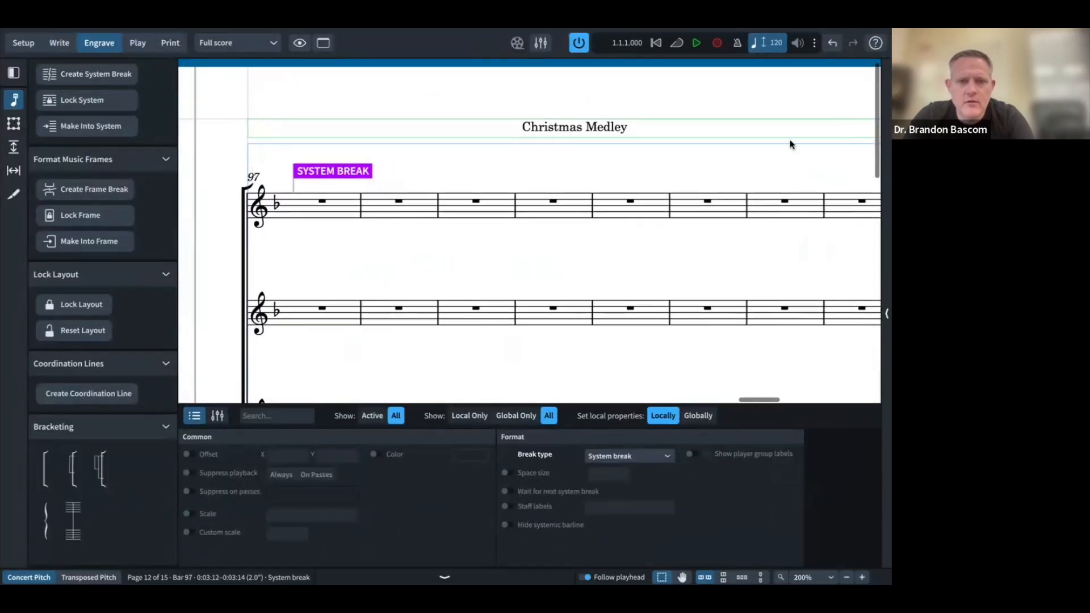
{"action": "left_click", "coordinate": [632, 202]}
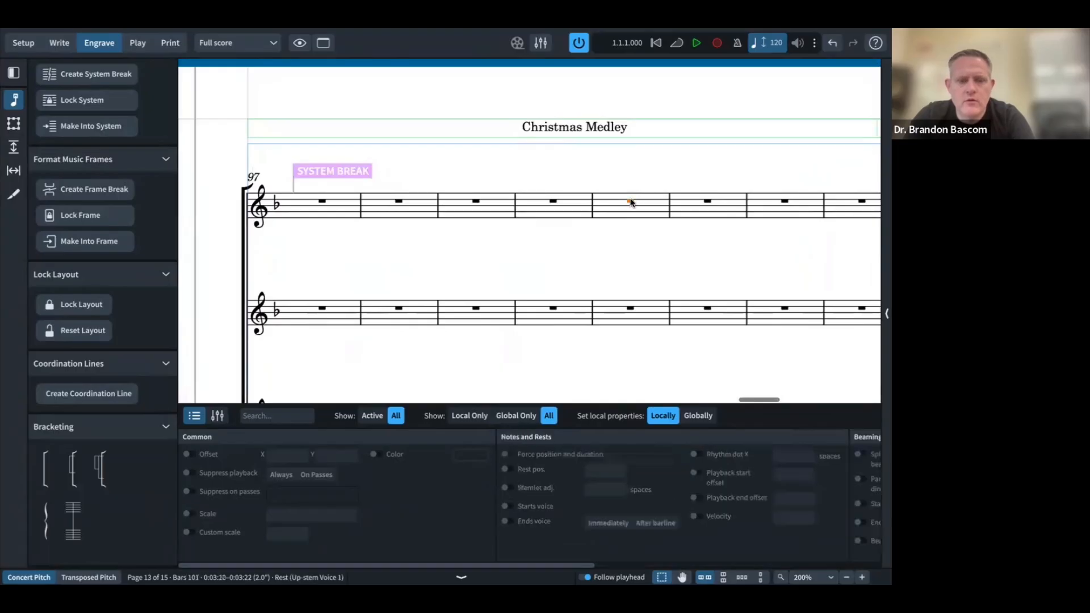
{"action": "key", "text": "shift+s"}
Step: Compare the new system breaks with the reference PDF and review the score
{"action": "key", "text": "super+Tab"}
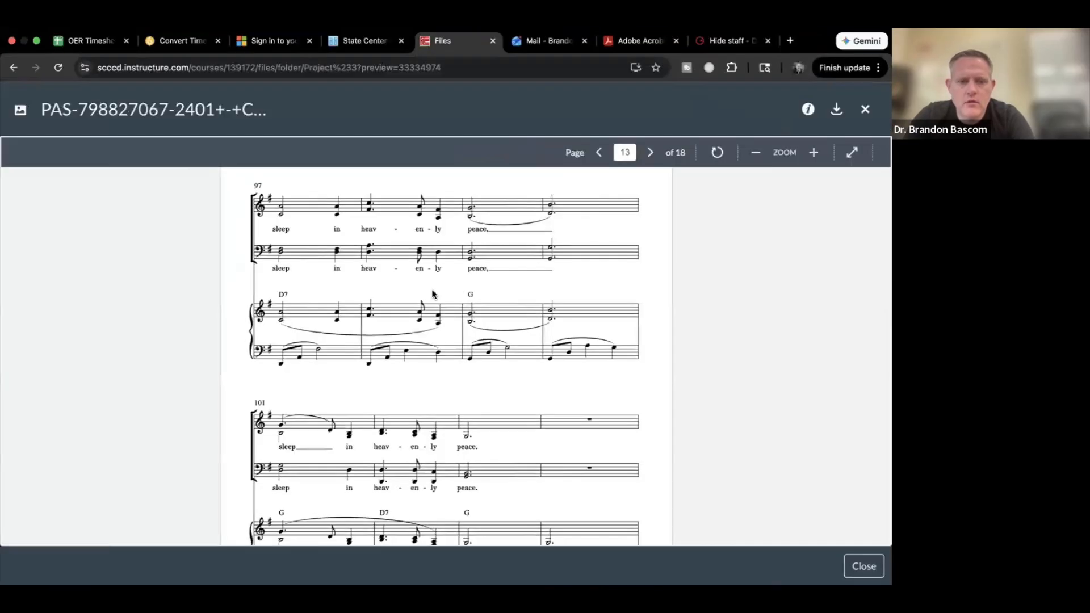
{"action": "scroll", "coordinate": [431, 288], "scroll_direction": "down", "scroll_amount": 5}
{"action": "scroll", "coordinate": [432, 293], "scroll_direction": "down", "scroll_amount": 2}
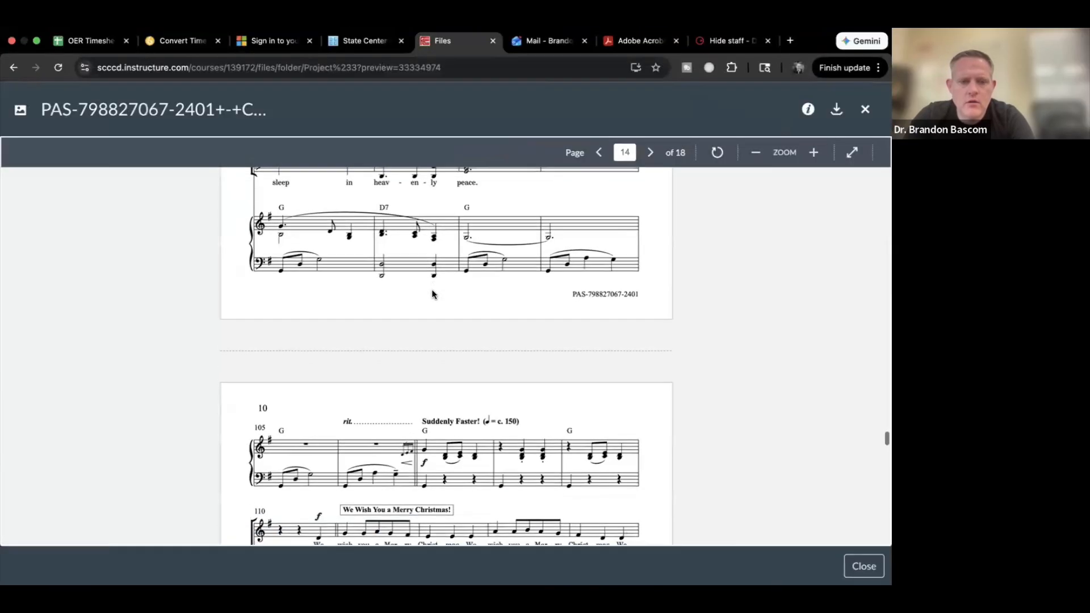
{"action": "key", "text": "super+Tab"}
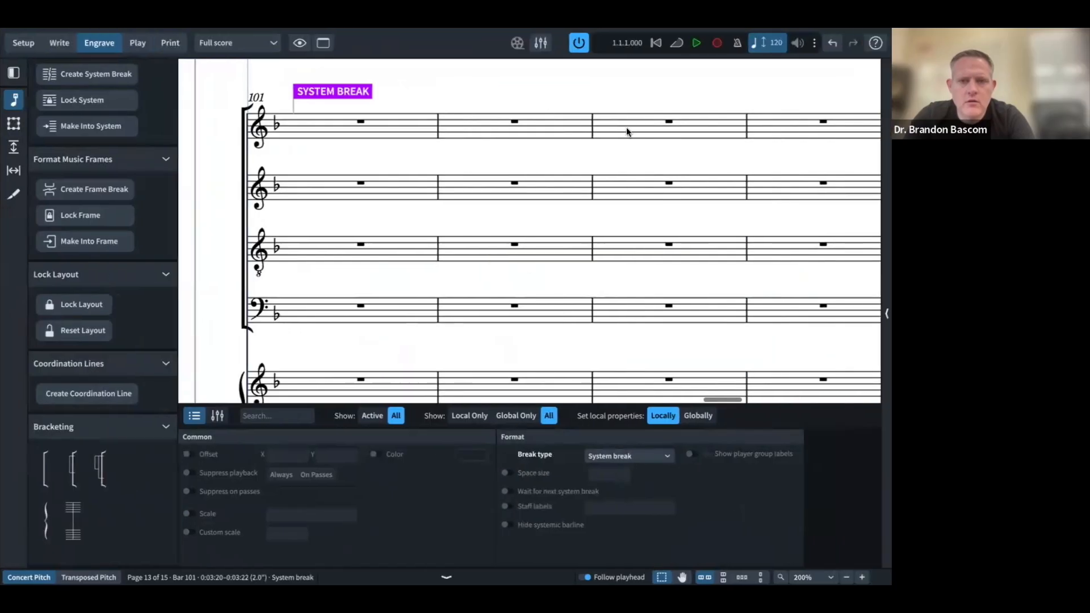
{"action": "scroll", "coordinate": [627, 132], "scroll_direction": "right", "scroll_amount": 2}
{"action": "scroll", "coordinate": [627, 132], "scroll_direction": "down", "scroll_amount": 3}
{"action": "scroll", "coordinate": [625, 127], "scroll_direction": "up", "scroll_amount": 5}
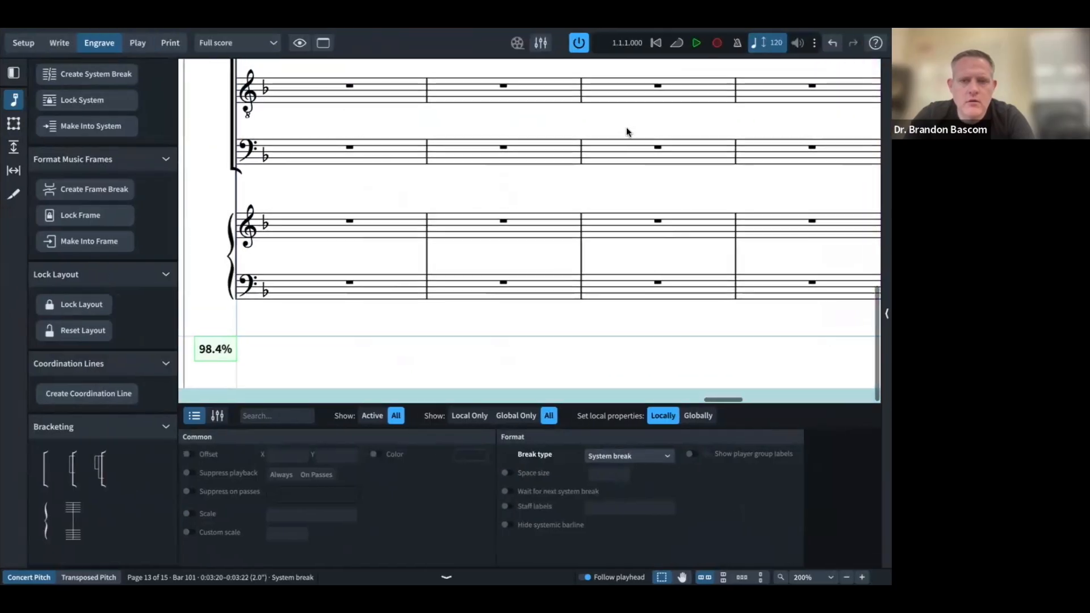
{"action": "scroll", "coordinate": [625, 128], "scroll_direction": "right", "scroll_amount": 2}
{"action": "scroll", "coordinate": [626, 127], "scroll_direction": "right", "scroll_amount": 3}
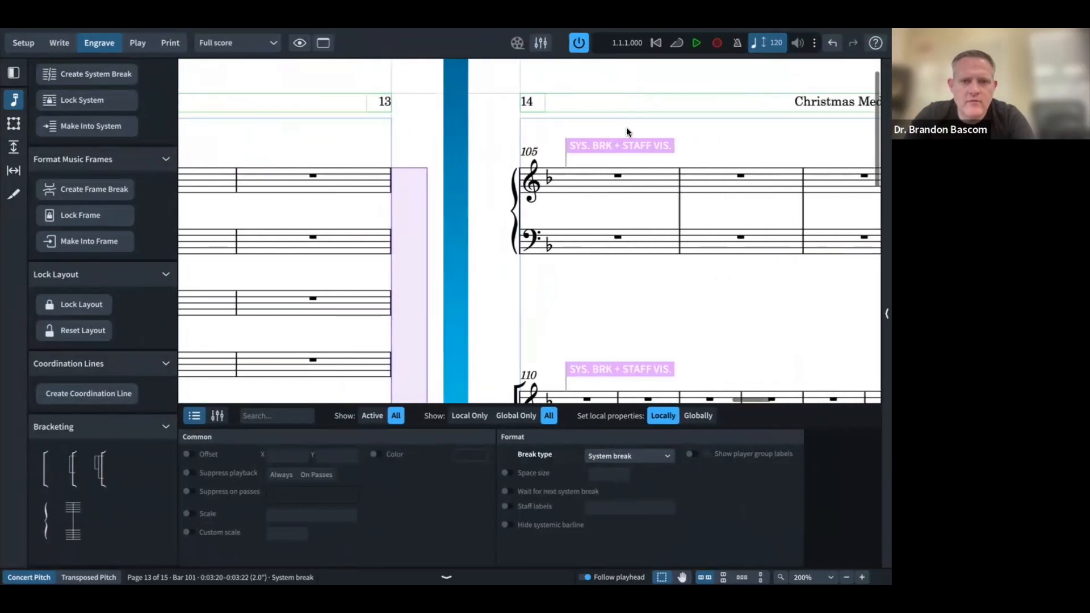
Step: After comparing with the reference PDF, start a new system at bar 115
{"action": "key", "text": "super+Tab"}
{"action": "scroll", "coordinate": [488, 239], "scroll_direction": "down", "scroll_amount": 2}
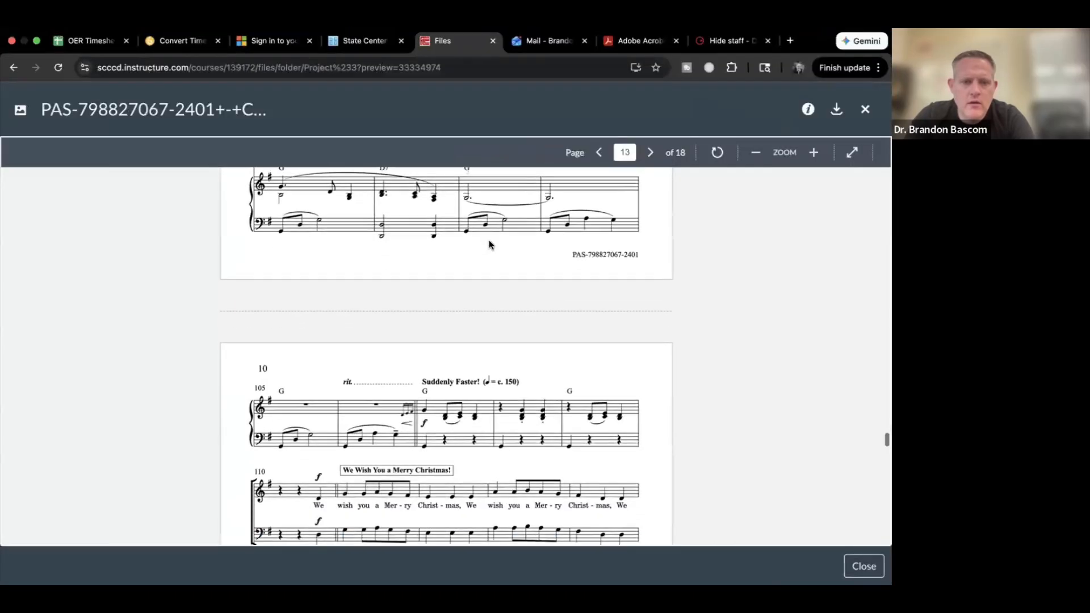
{"action": "key", "text": "super+Tab"}
{"action": "scroll", "coordinate": [492, 236], "scroll_direction": "down", "scroll_amount": 3}
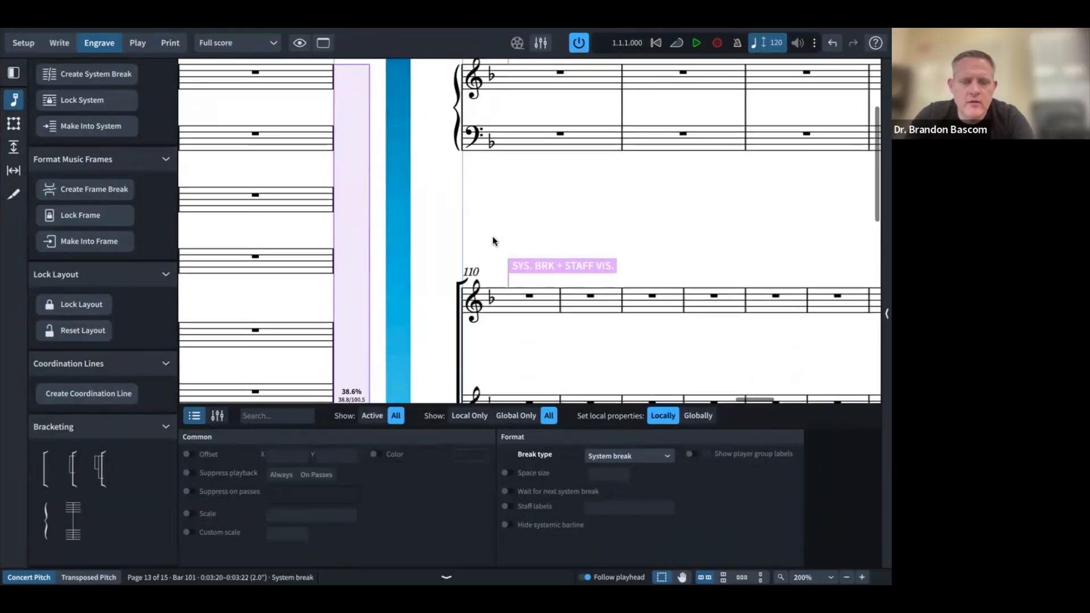
{"action": "key", "text": "super+Tab"}
{"action": "scroll", "coordinate": [492, 236], "scroll_direction": "down", "scroll_amount": 3}
{"action": "scroll", "coordinate": [493, 241], "scroll_direction": "down", "scroll_amount": 5}
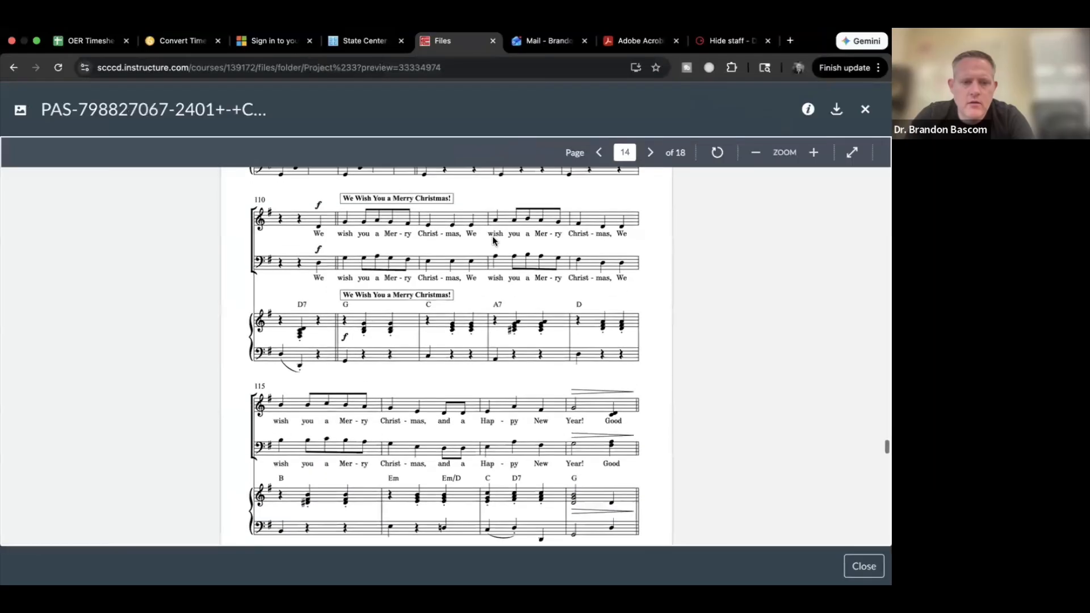
{"action": "key", "text": "super+Tab"}
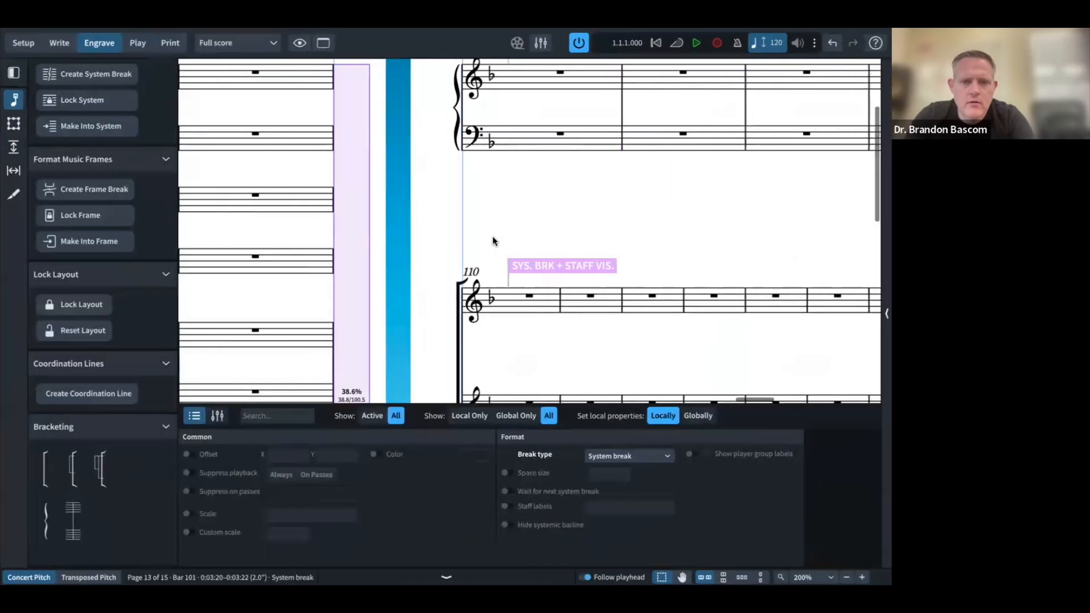
{"action": "scroll", "coordinate": [493, 238], "scroll_direction": "down", "scroll_amount": 3}
{"action": "scroll", "coordinate": [619, 220], "scroll_direction": "right", "scroll_amount": 2}
{"action": "scroll", "coordinate": [618, 222], "scroll_direction": "right", "scroll_amount": 6}
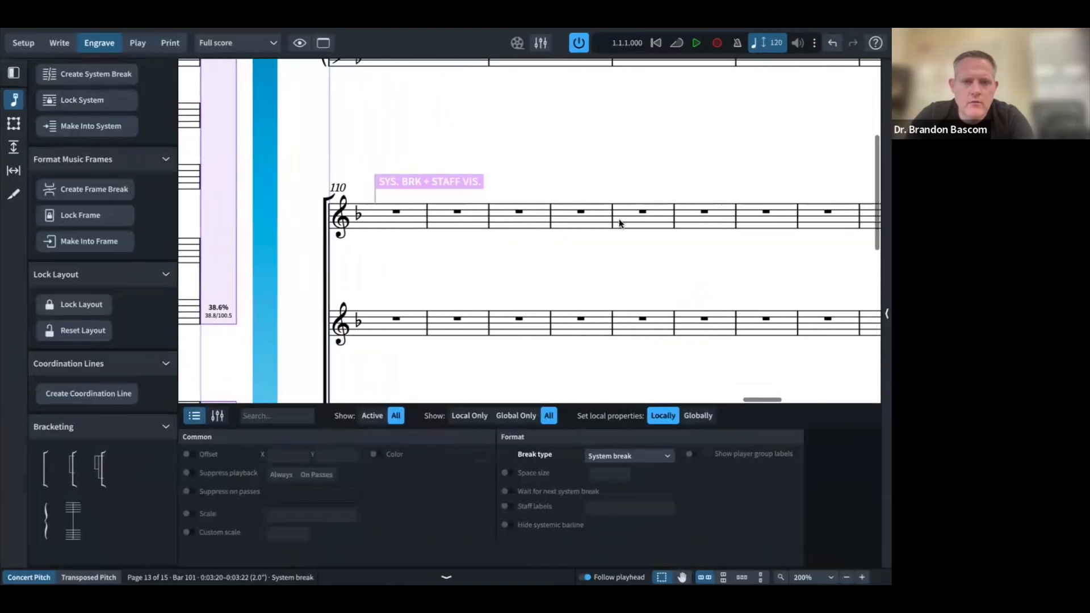
{"action": "key", "text": "Escape"}
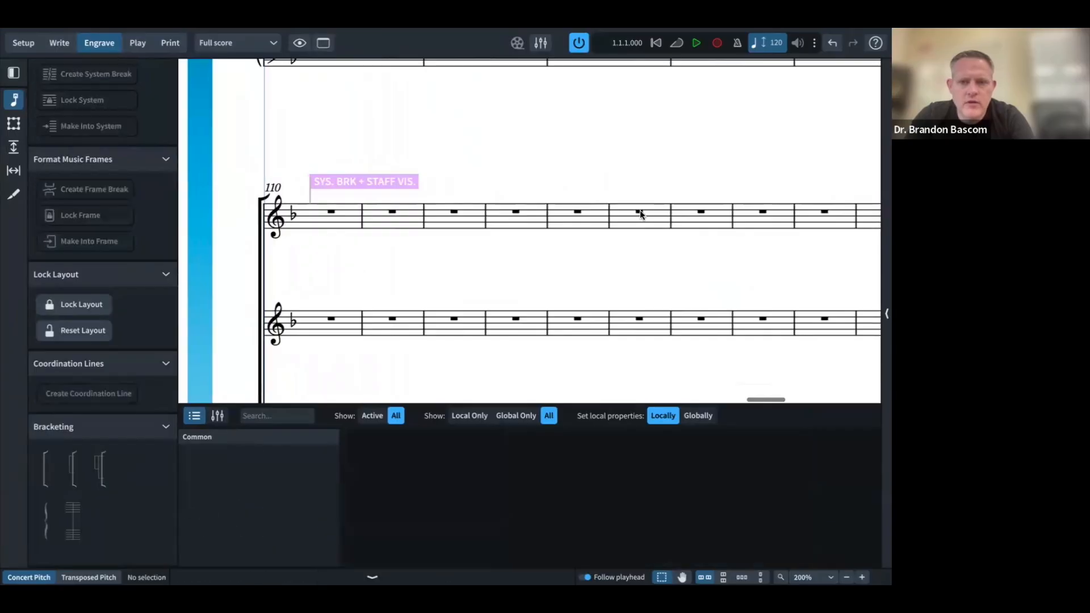
{"action": "left_click", "coordinate": [639, 213]}
{"action": "key", "text": "shift+s"}
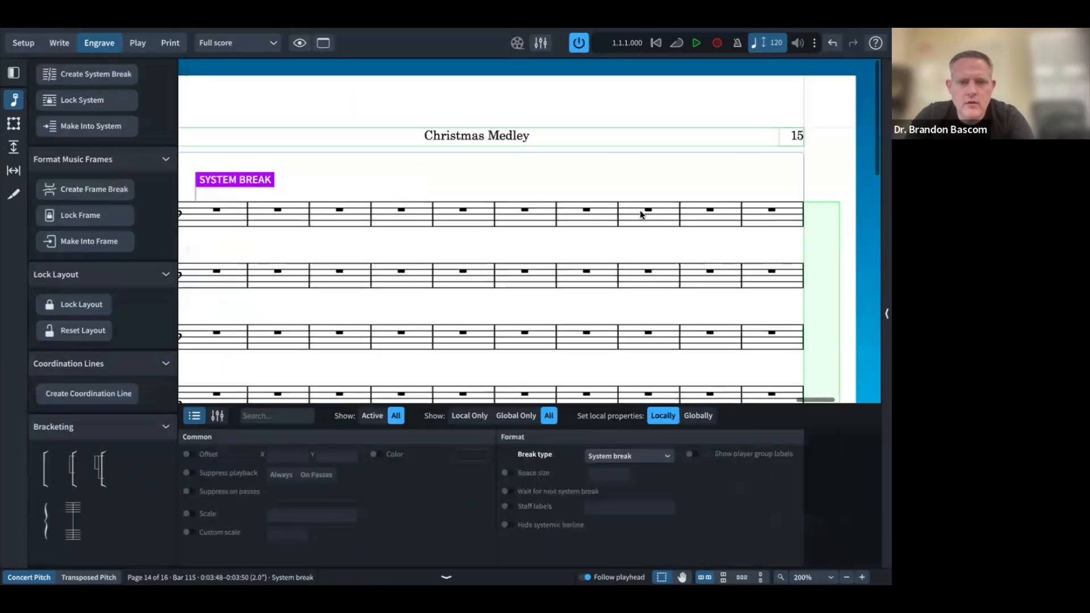
Step: Start a new system at bar 119
{"action": "scroll", "coordinate": [642, 214], "scroll_direction": "left", "scroll_amount": 4}
{"action": "key", "text": "ctrl+Left"}
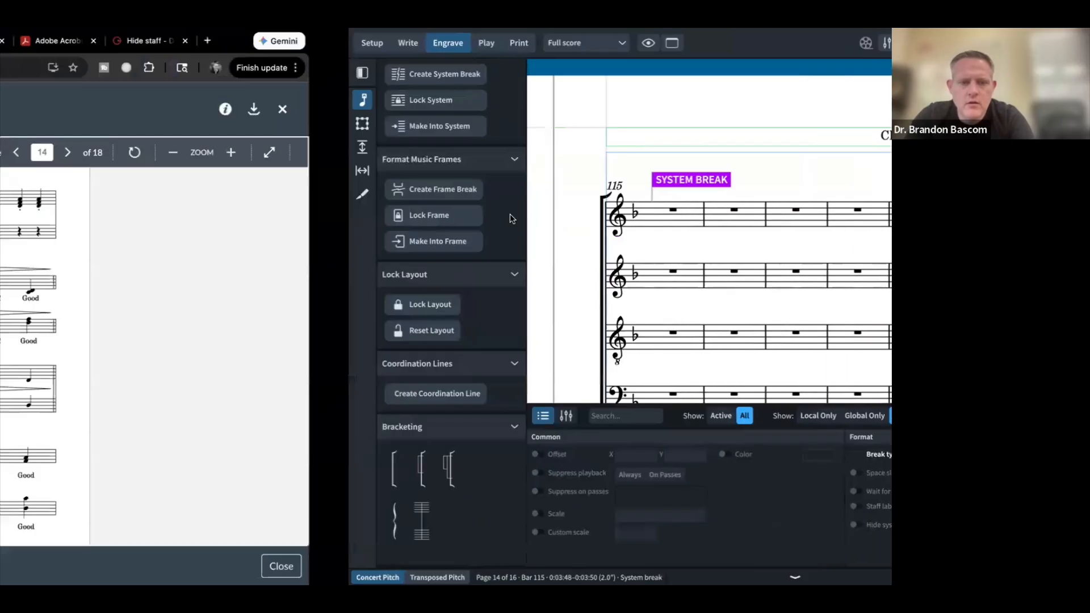
{"action": "key", "text": "ctrl+Right"}
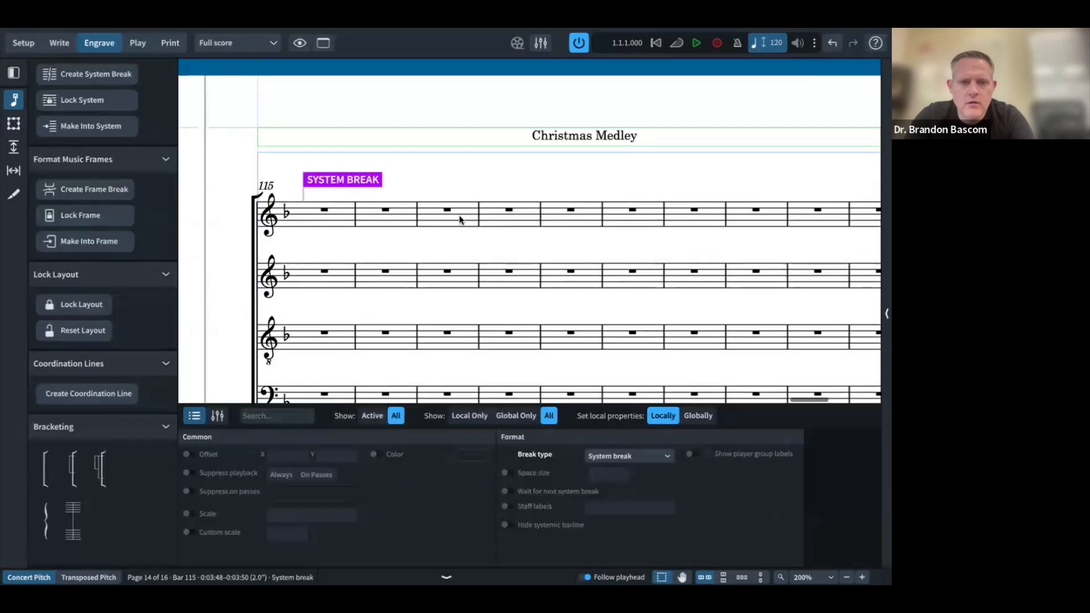
{"action": "left_click", "coordinate": [570, 211]}
{"action": "key", "text": "shift+s"}
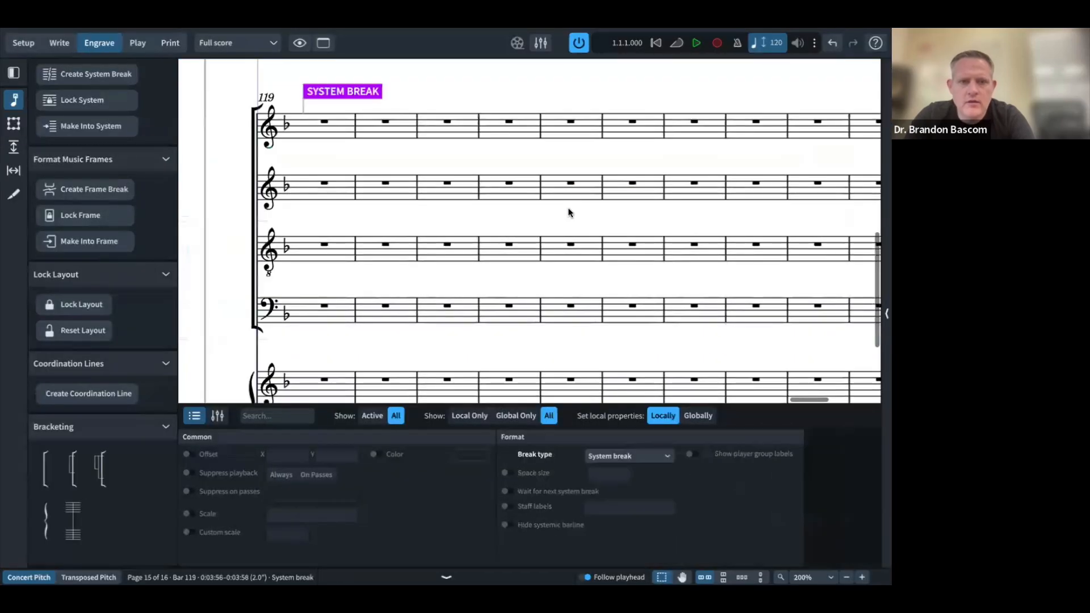
Step: Try a system break at bar 122, then undo it after checking the PDF
{"action": "key", "text": "ctrl+Left"}
{"action": "scroll", "coordinate": [423, 299], "scroll_direction": "down", "scroll_amount": 1}
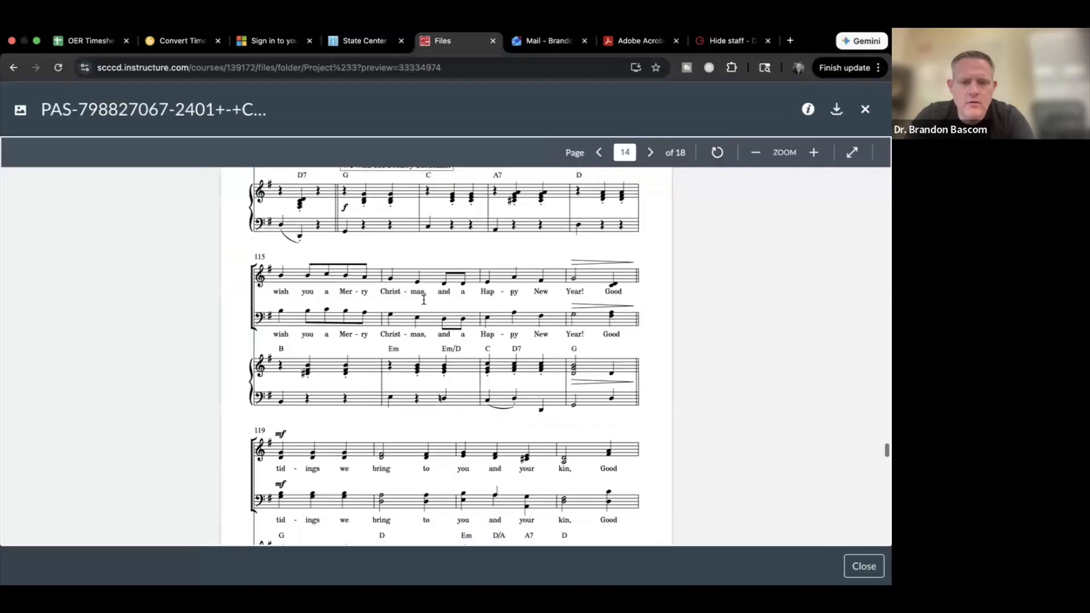
{"action": "scroll", "coordinate": [423, 299], "scroll_direction": "down", "scroll_amount": 6}
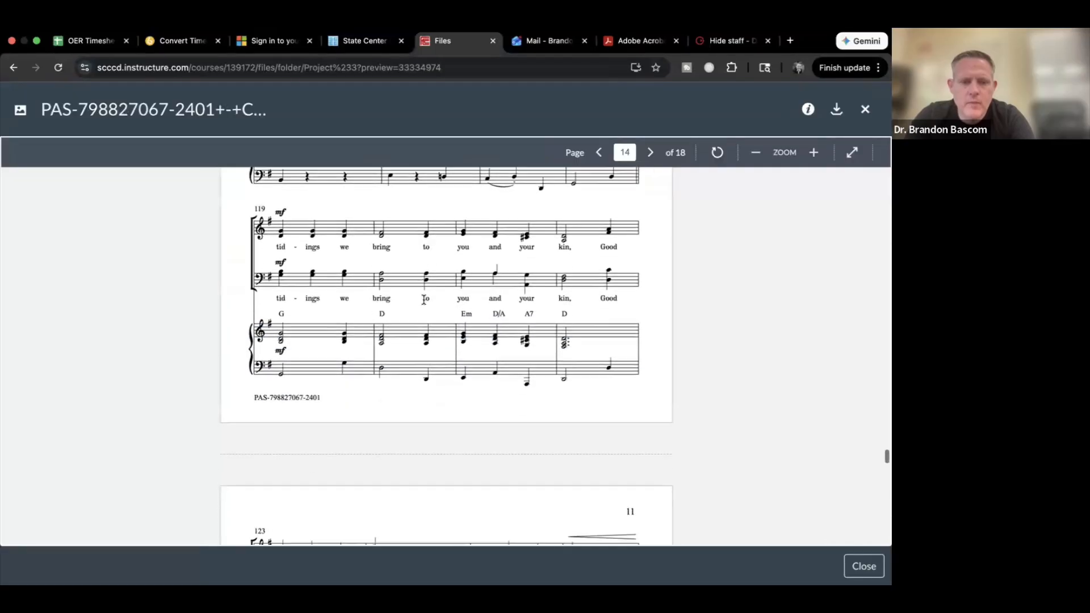
{"action": "scroll", "coordinate": [423, 300], "scroll_direction": "down", "scroll_amount": 1}
{"action": "key", "text": "ctrl+Right"}
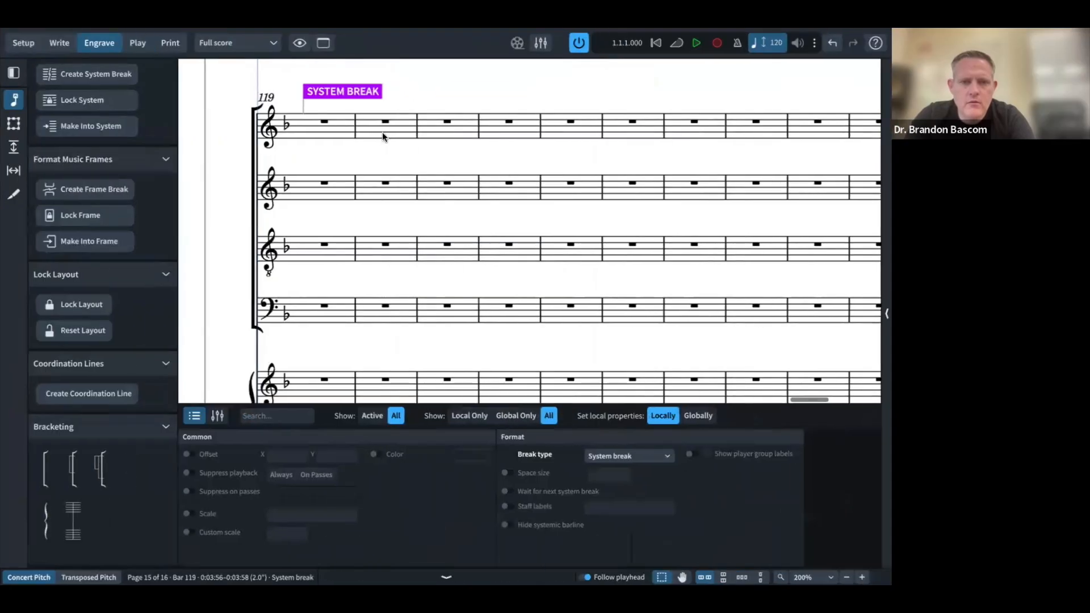
{"action": "left_click", "coordinate": [511, 121]}
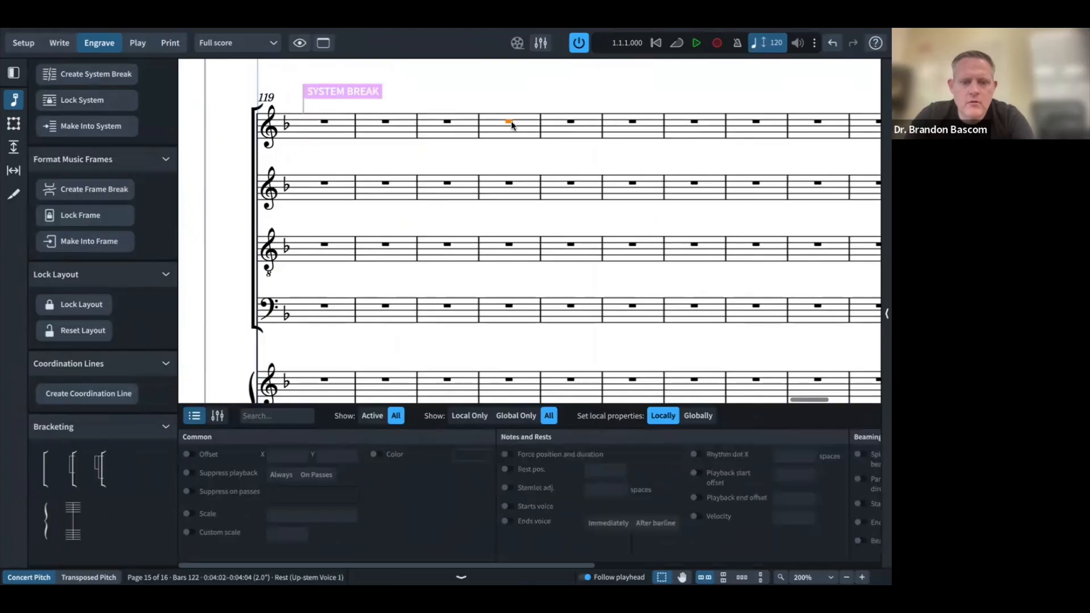
{"action": "key", "text": "shift+s"}
{"action": "scroll", "coordinate": [511, 121], "scroll_direction": "left", "scroll_amount": 2}
{"action": "scroll", "coordinate": [511, 121], "scroll_direction": "down", "scroll_amount": 1}
{"action": "key", "text": "ctrl+Left"}
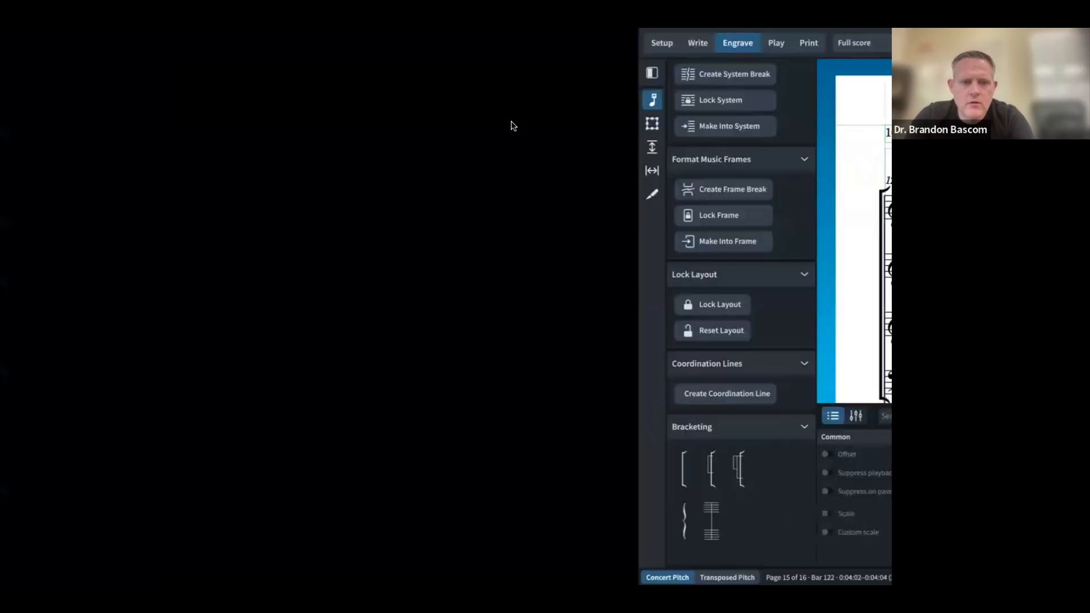
{"action": "key", "text": "ctrl+Right"}
{"action": "key", "text": "ctrl+z"}
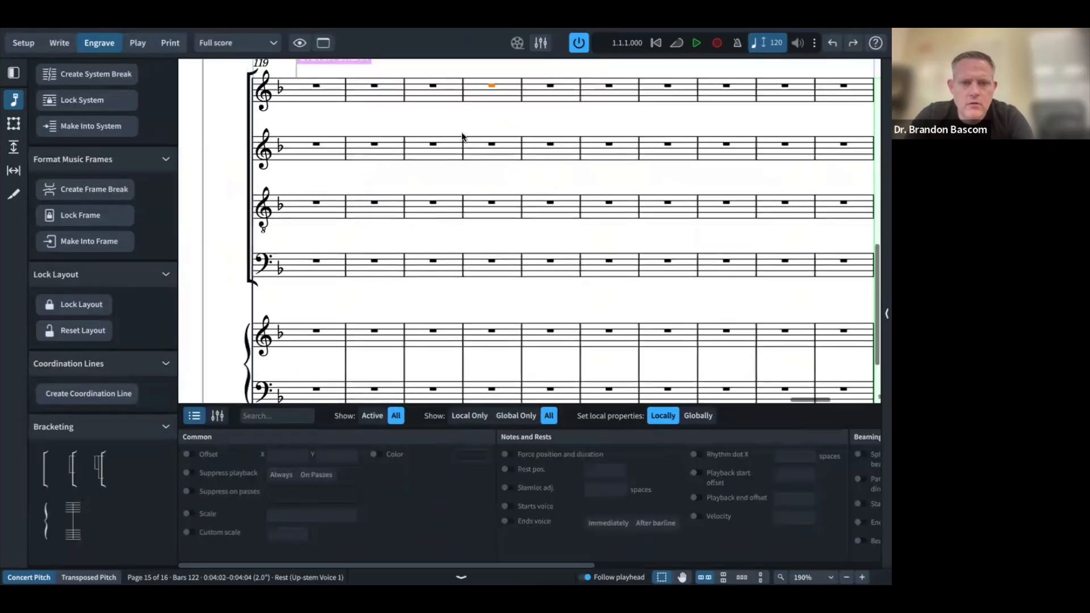
Step: Start new systems at bars 123 and 127
{"action": "left_click", "coordinate": [552, 87]}
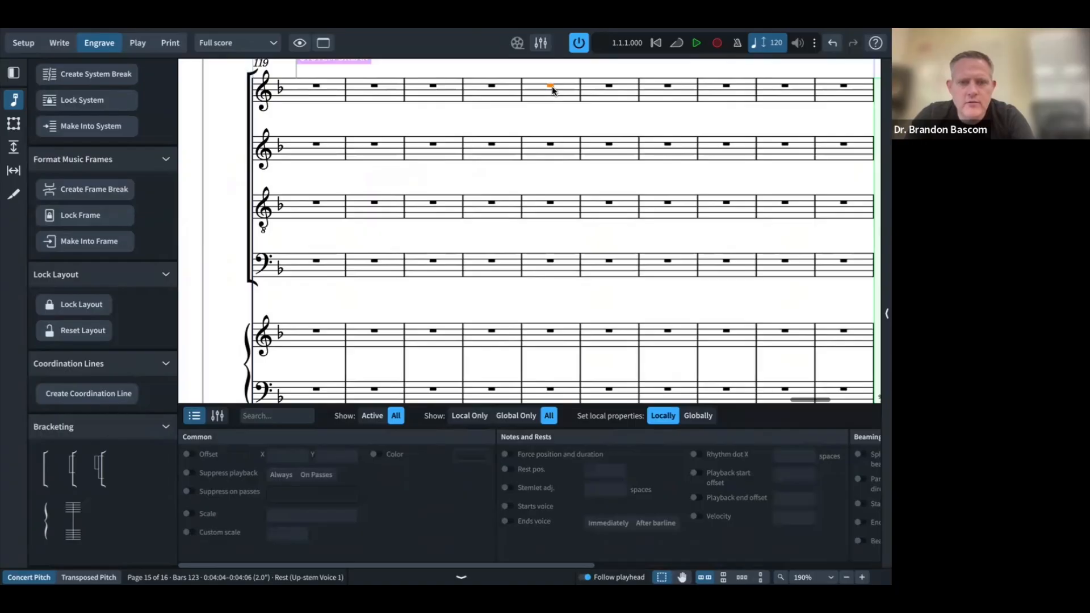
{"action": "key", "text": "shift+s"}
{"action": "key", "text": "ctrl+Left"}
{"action": "scroll", "coordinate": [489, 244], "scroll_direction": "down", "scroll_amount": 5}
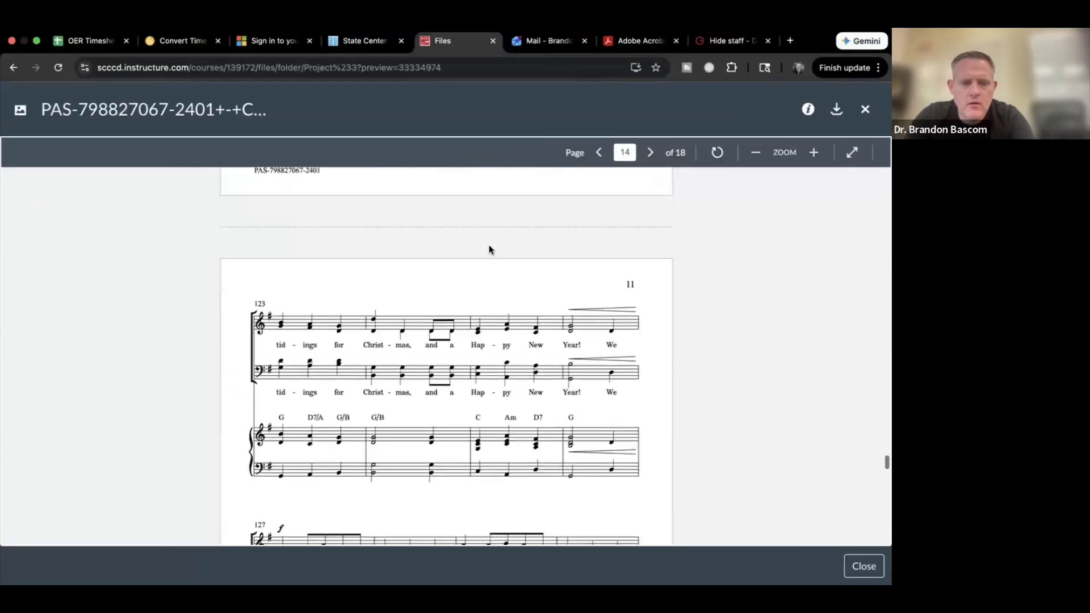
{"action": "scroll", "coordinate": [489, 249], "scroll_direction": "up", "scroll_amount": 1}
{"action": "key", "text": "ctrl+Right"}
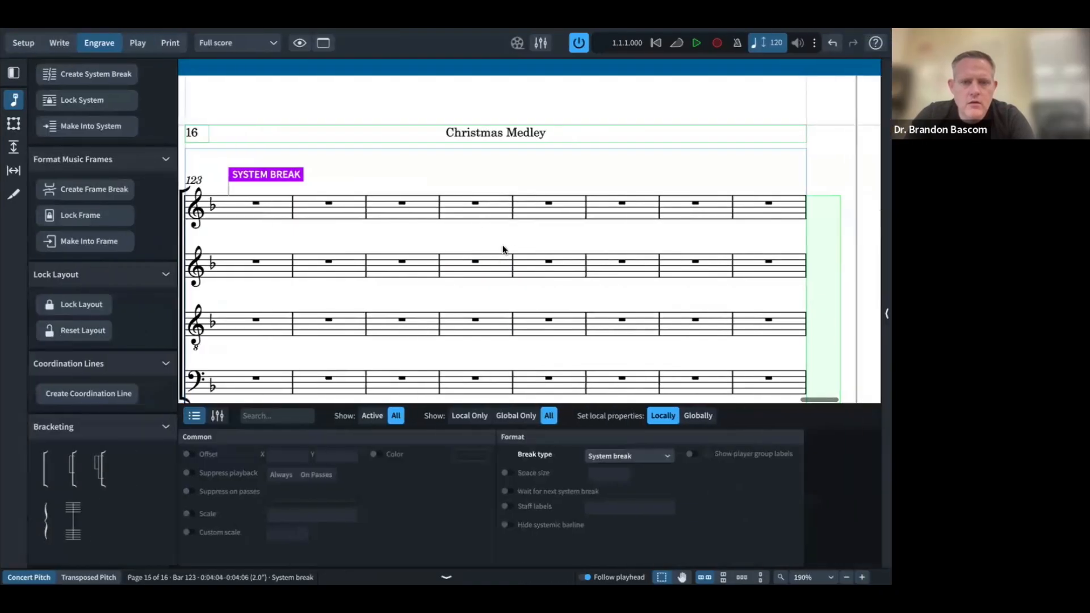
{"action": "left_click", "coordinate": [549, 206]}
{"action": "left_click", "coordinate": [548, 205]}
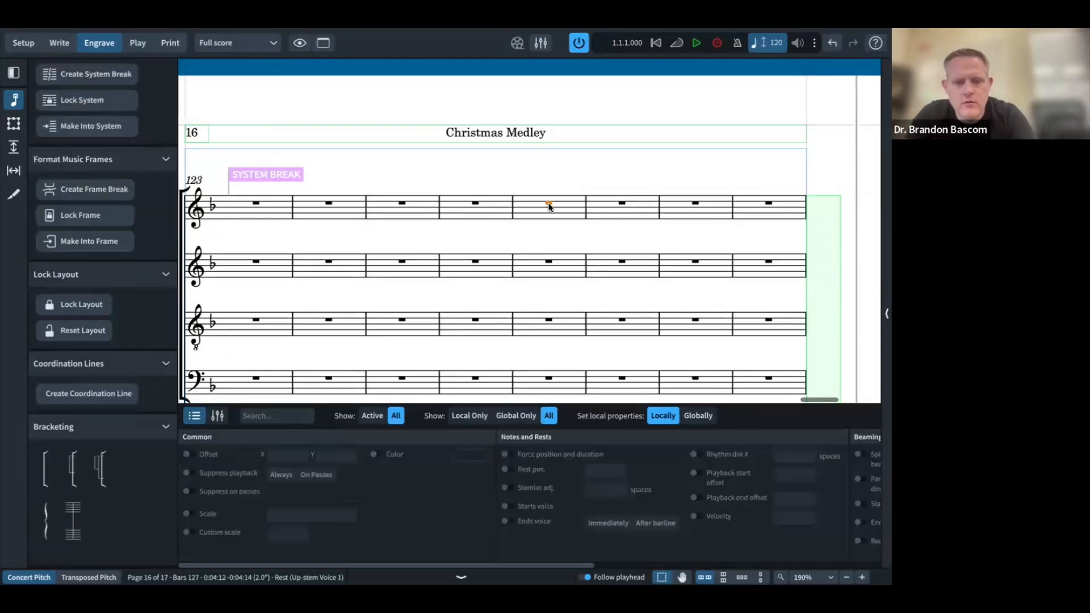
{"action": "key", "text": "shift+s"}
Step: Start a new system at bar 131 to match the PDF
{"action": "key", "text": "ctrl+Left"}
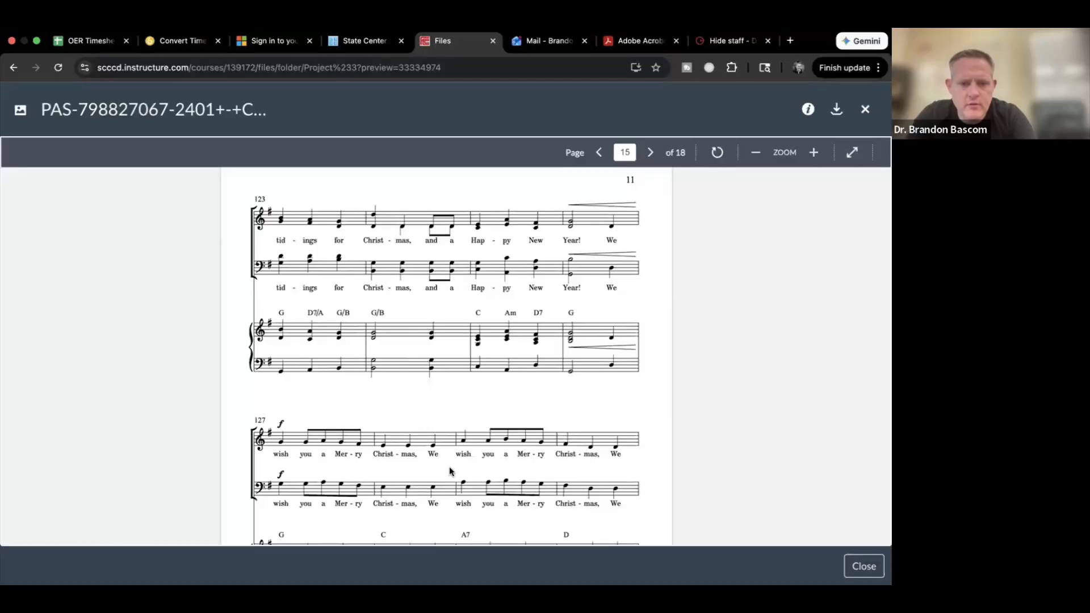
{"action": "scroll", "coordinate": [448, 466], "scroll_direction": "down", "scroll_amount": 5}
{"action": "key", "text": "ctrl+Right"}
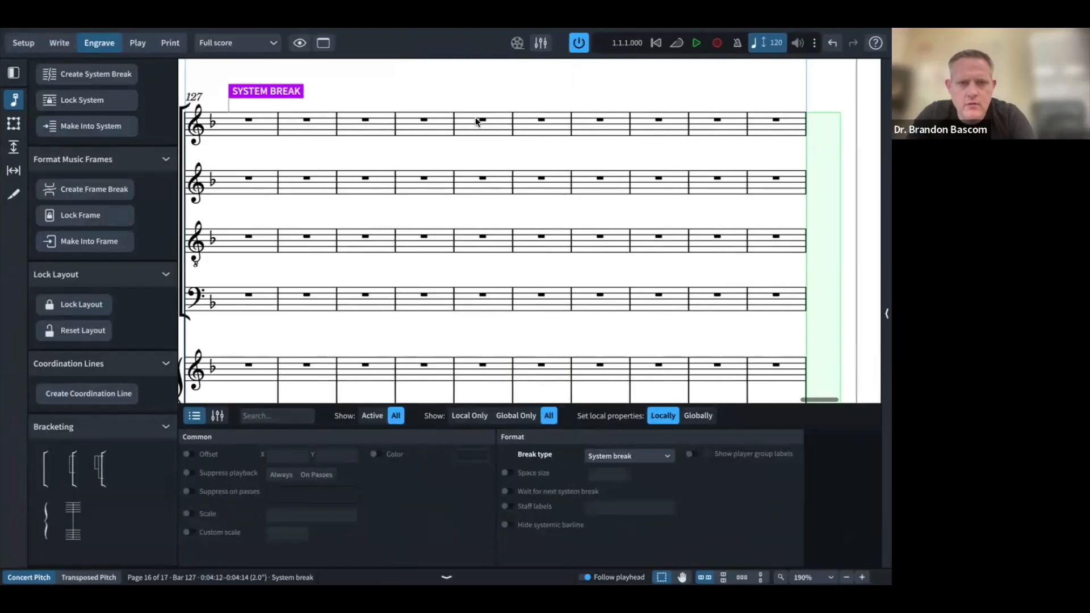
{"action": "left_click", "coordinate": [479, 120]}
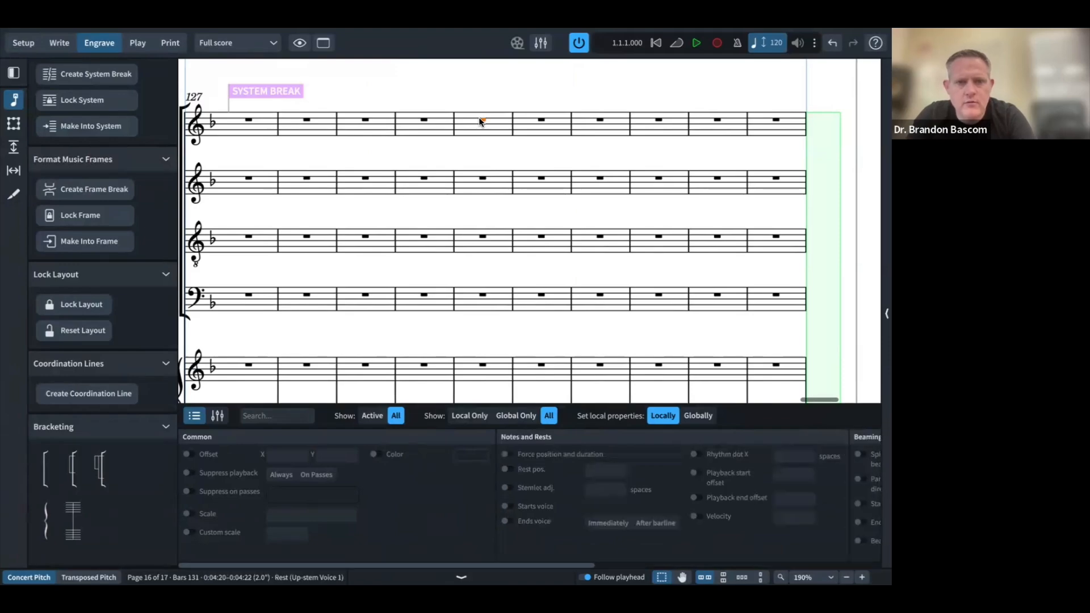
{"action": "key", "text": "ctrl+Left"}
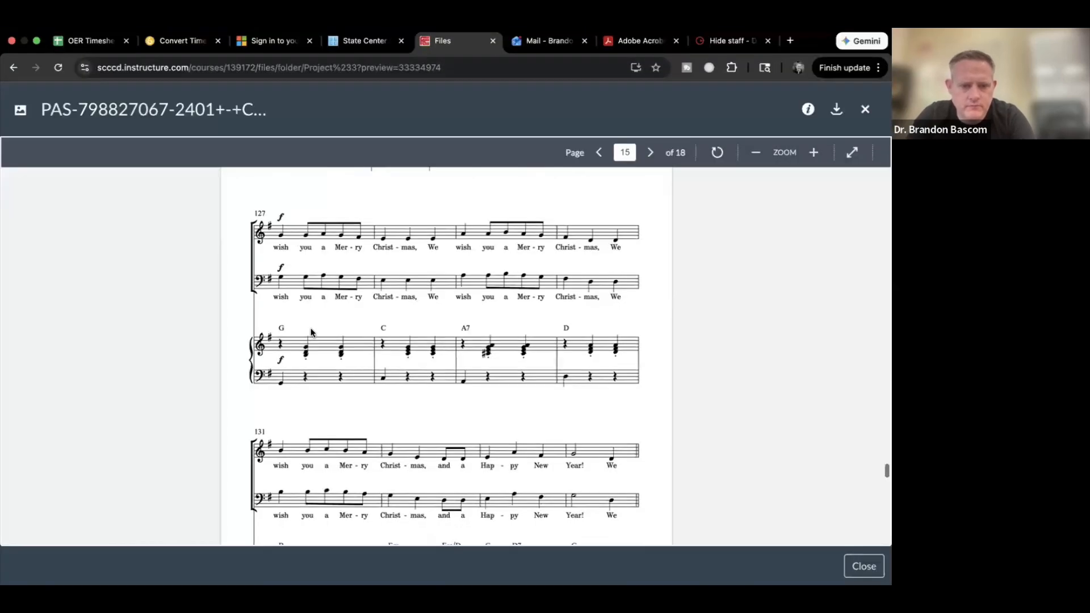
Step: Start a new system at bar 135
{"action": "scroll", "coordinate": [311, 332], "scroll_direction": "down", "scroll_amount": 6}
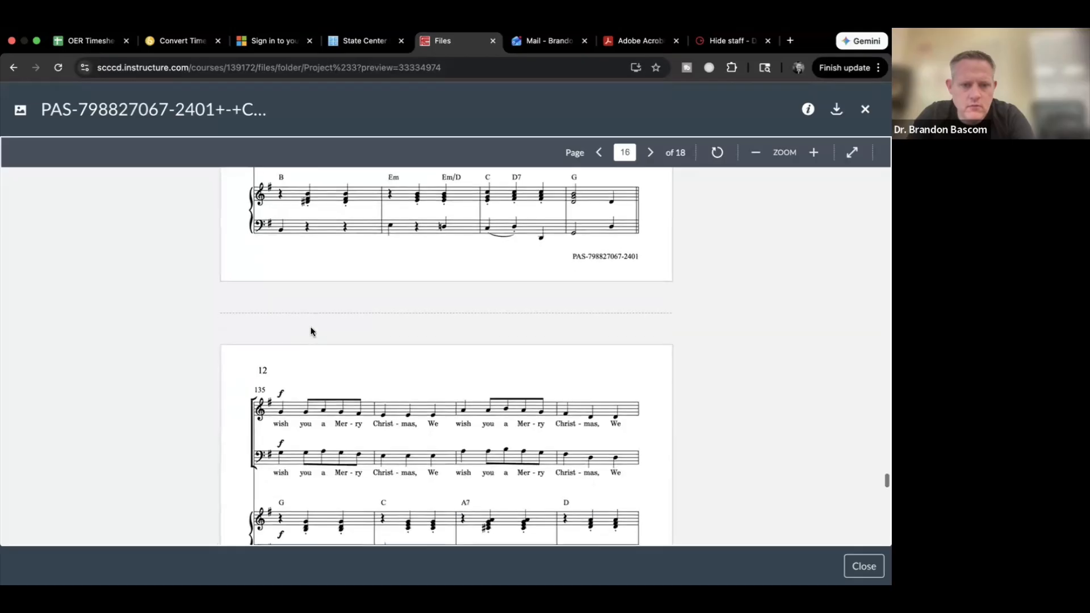
{"action": "scroll", "coordinate": [310, 332], "scroll_direction": "down", "scroll_amount": 3}
{"action": "key", "text": "ctrl+Right"}
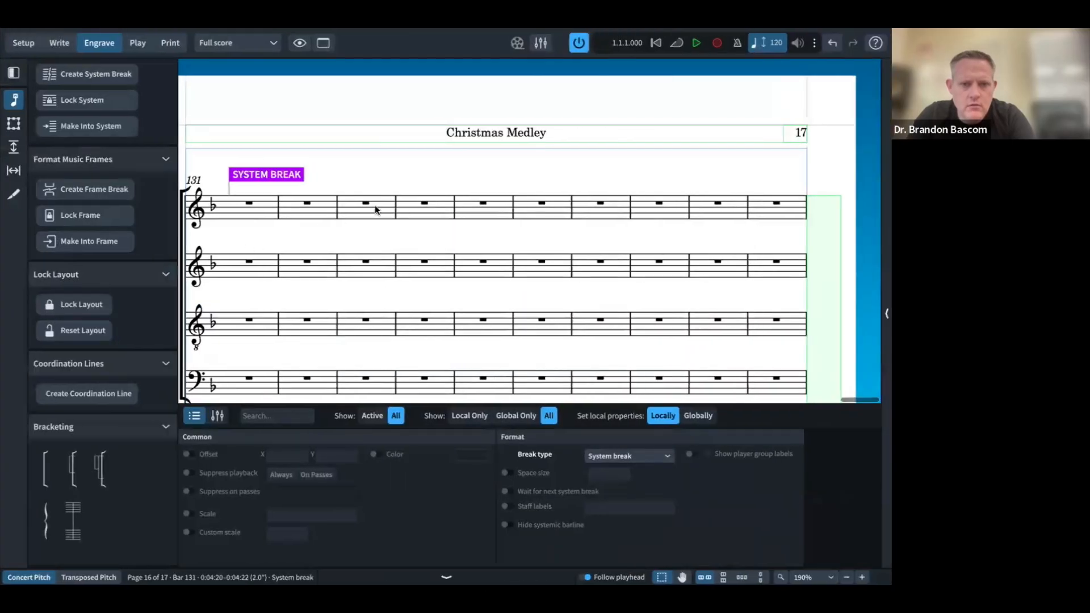
{"action": "left_click", "coordinate": [482, 204]}
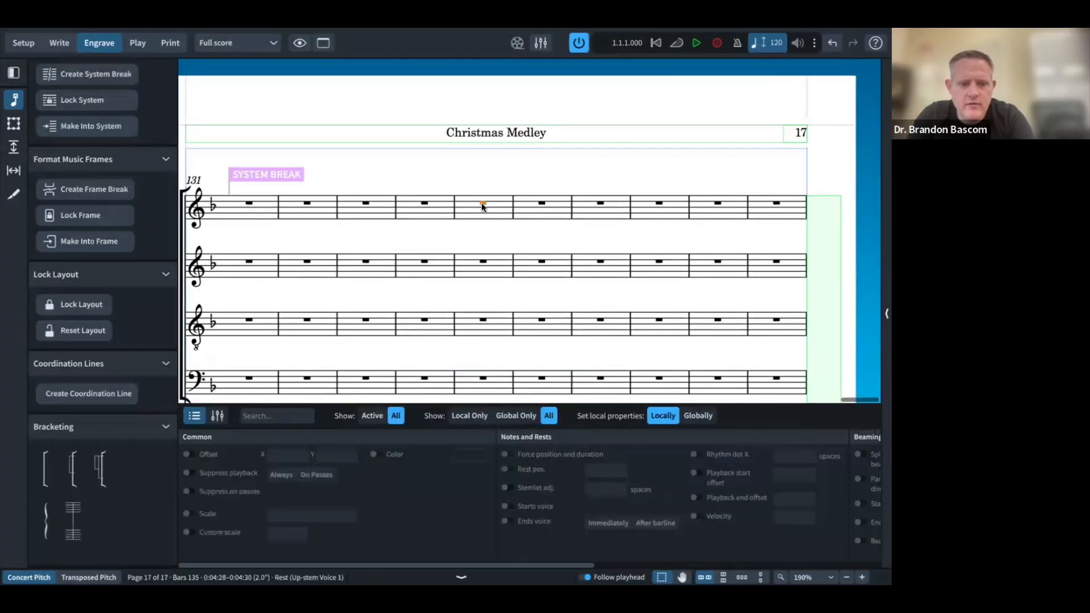
{"action": "scroll", "coordinate": [481, 203], "scroll_direction": "down", "scroll_amount": 2}
{"action": "key", "text": "ctrl+Right"}
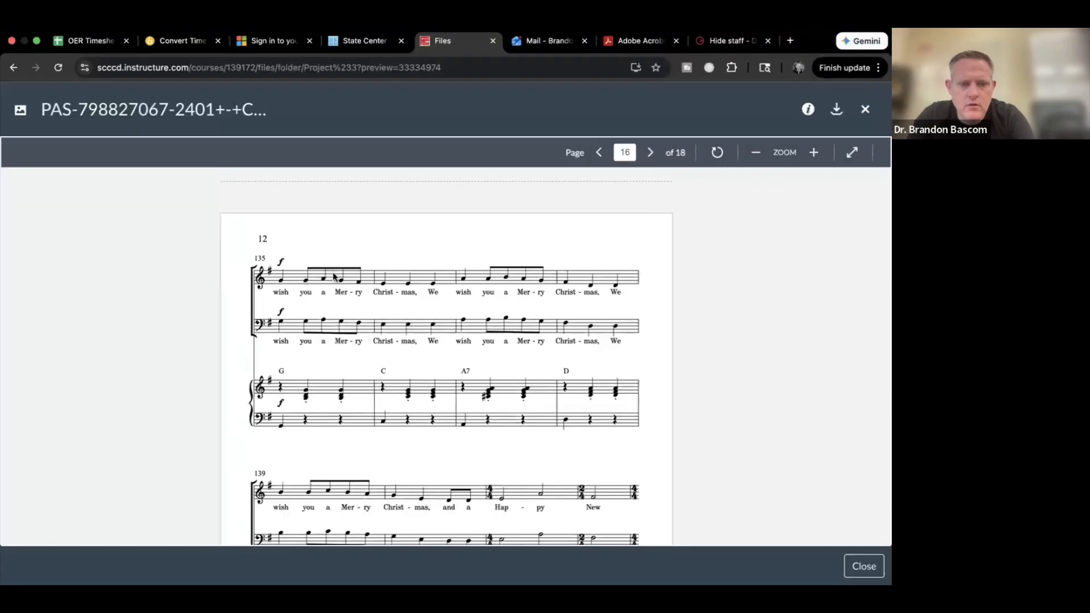
Step: Start a new system at bar 139
{"action": "scroll", "coordinate": [334, 277], "scroll_direction": "down", "scroll_amount": 2}
{"action": "key", "text": "ctrl+Left"}
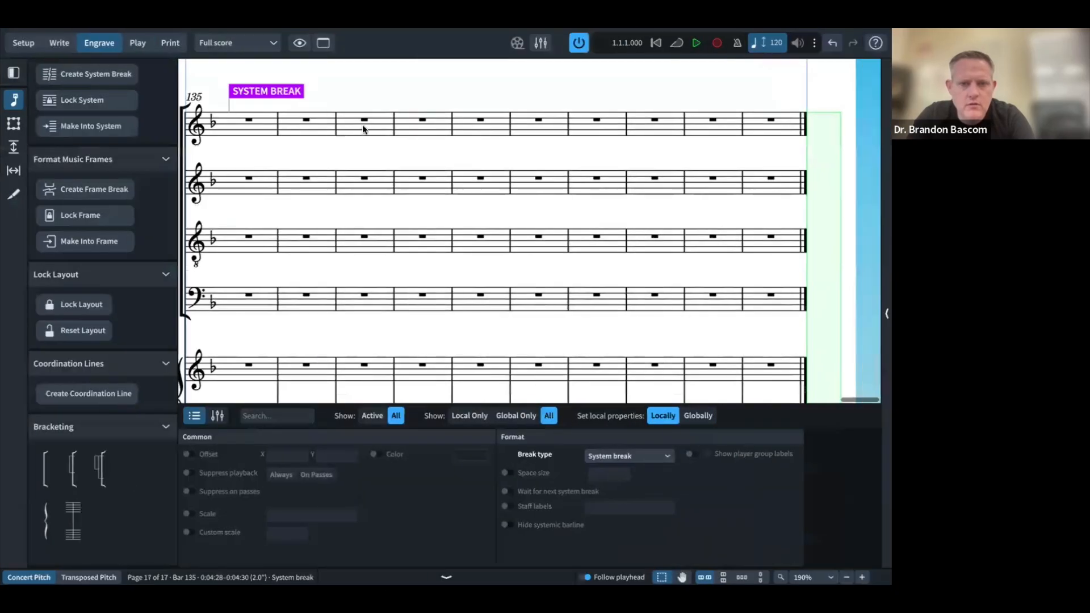
{"action": "left_click", "coordinate": [477, 120]}
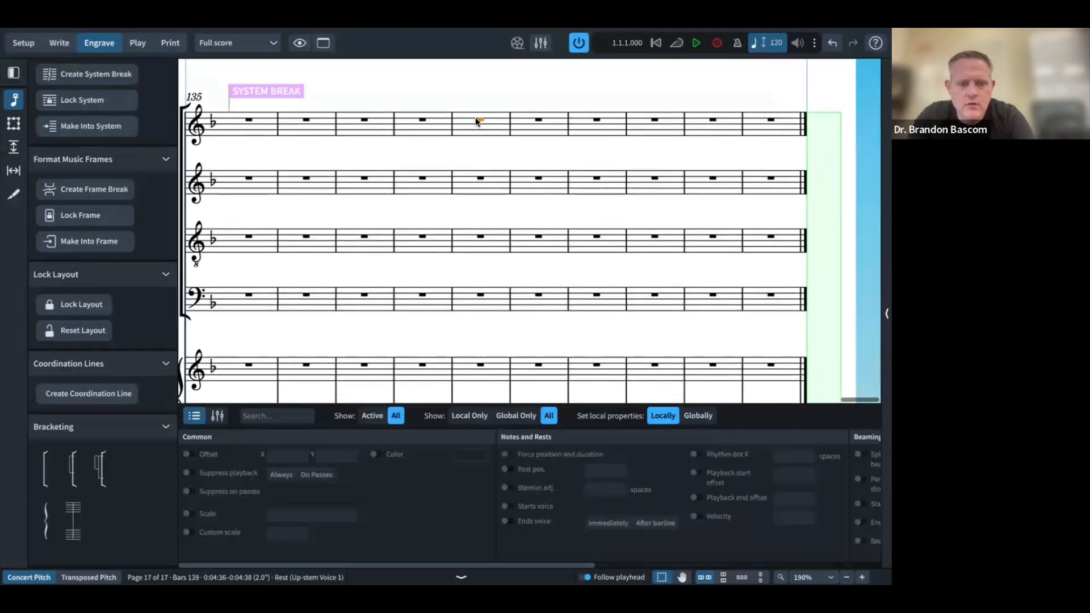
{"action": "key", "text": "shift+s"}
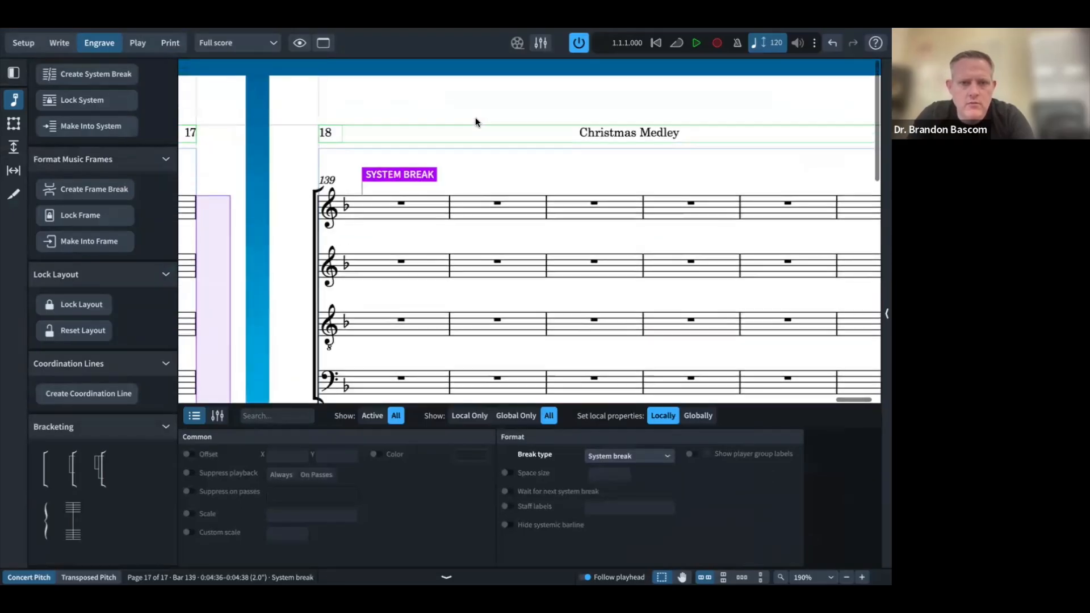
Step: Compare bar 139 with the PDF, then start a new system at bar 142
{"action": "key", "text": "ctrl+Left"}
{"action": "scroll", "coordinate": [483, 257], "scroll_direction": "down", "scroll_amount": 2}
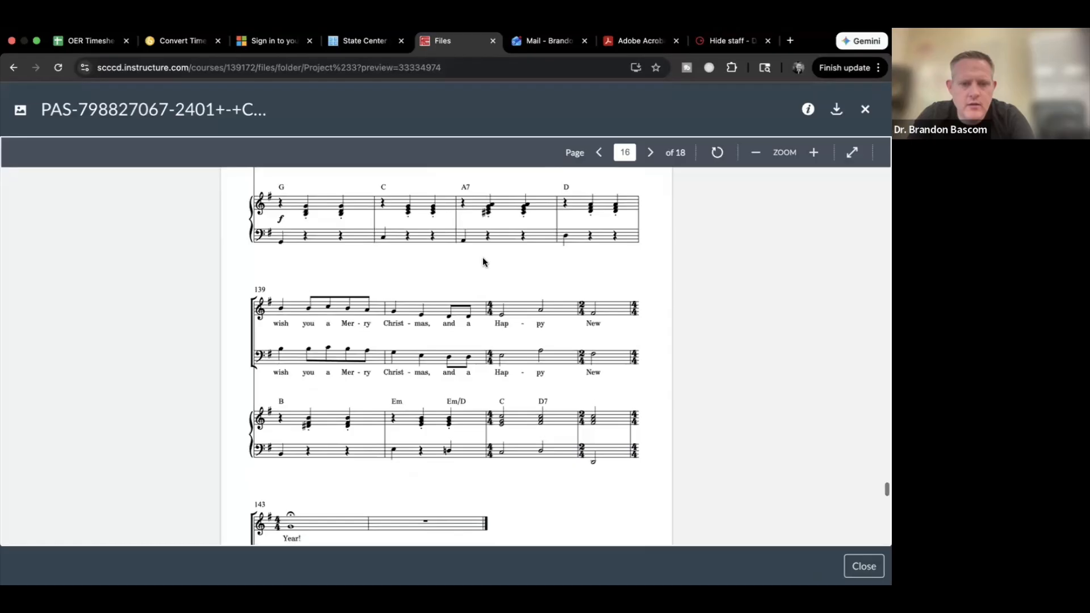
{"action": "key", "text": "ctrl+Right"}
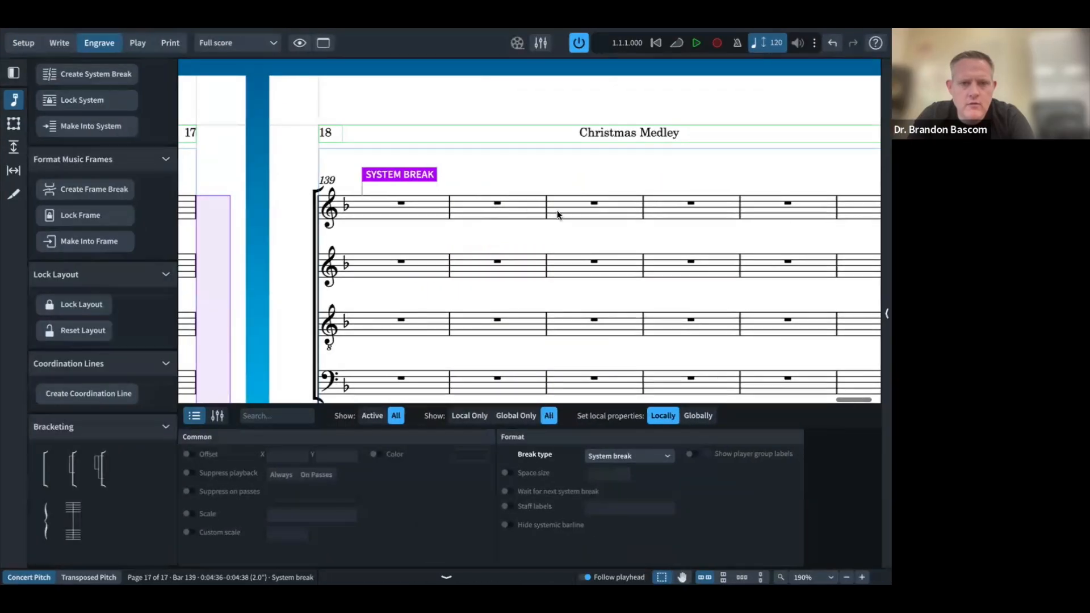
{"action": "key", "text": "ctrl+Left"}
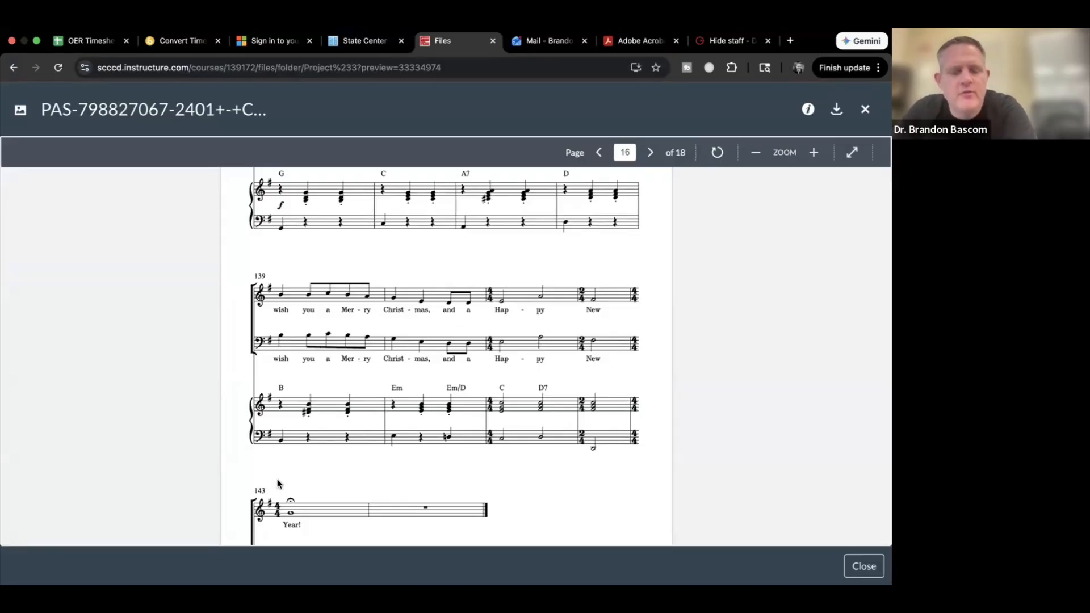
{"action": "key", "text": "ctrl+Right"}
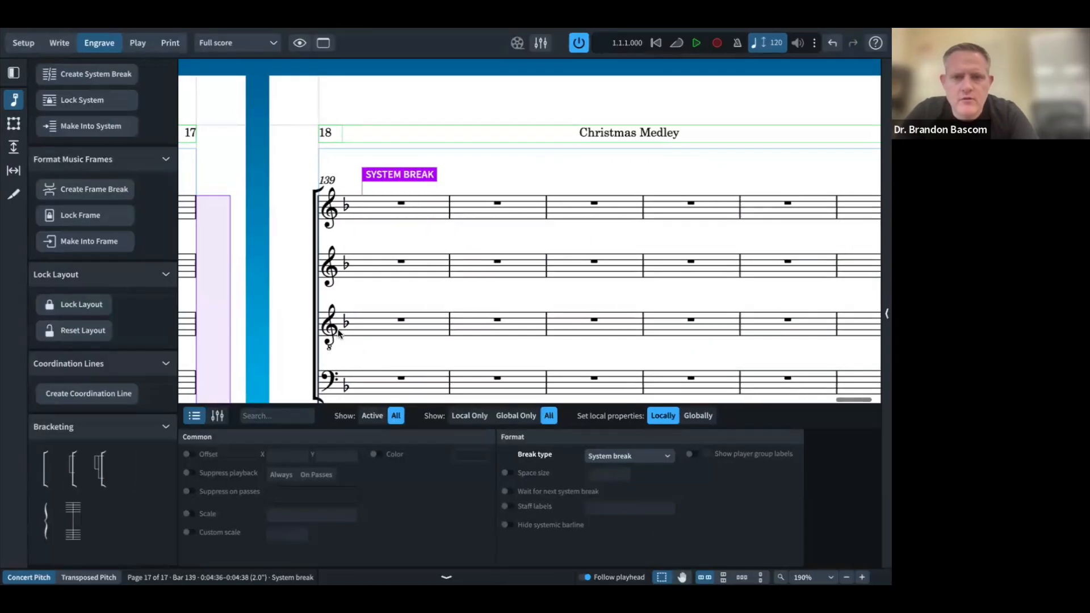
{"action": "scroll", "coordinate": [338, 334], "scroll_direction": "right", "scroll_amount": 3}
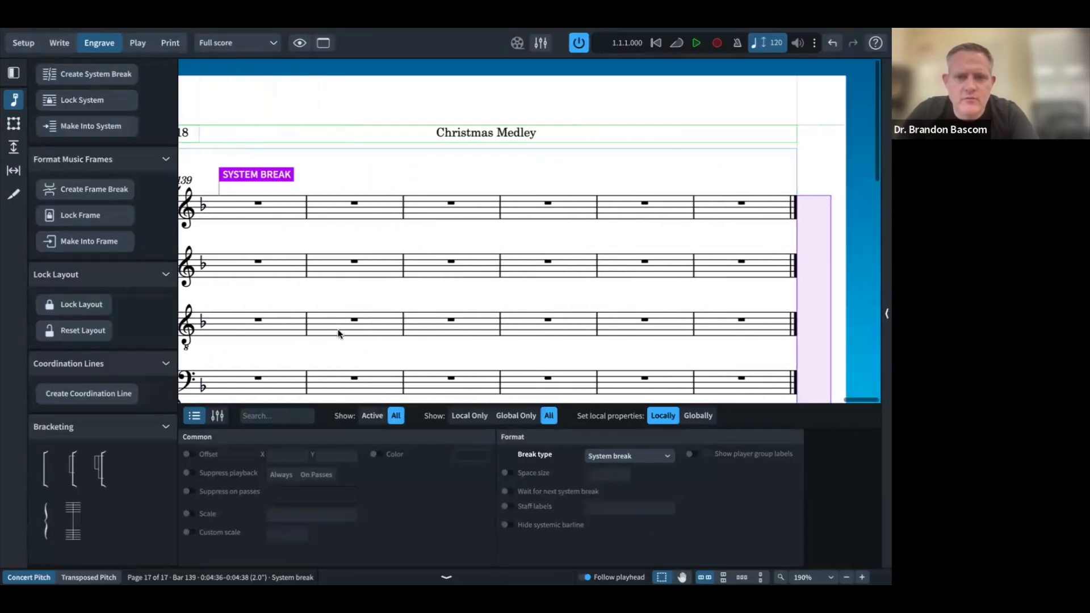
{"action": "left_click", "coordinate": [546, 203]}
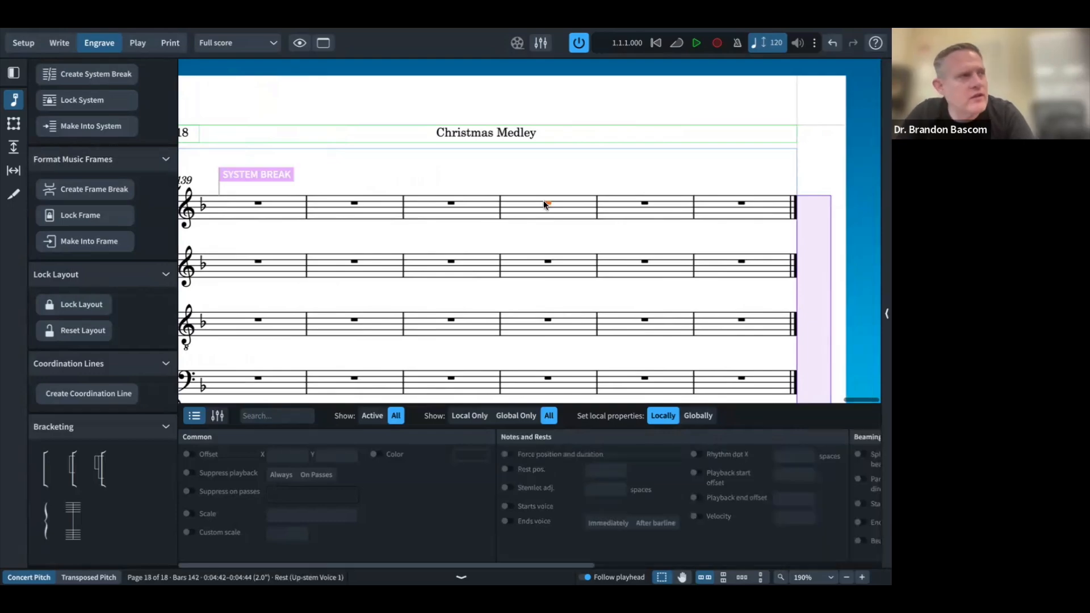
{"action": "key", "text": "shift+s"}
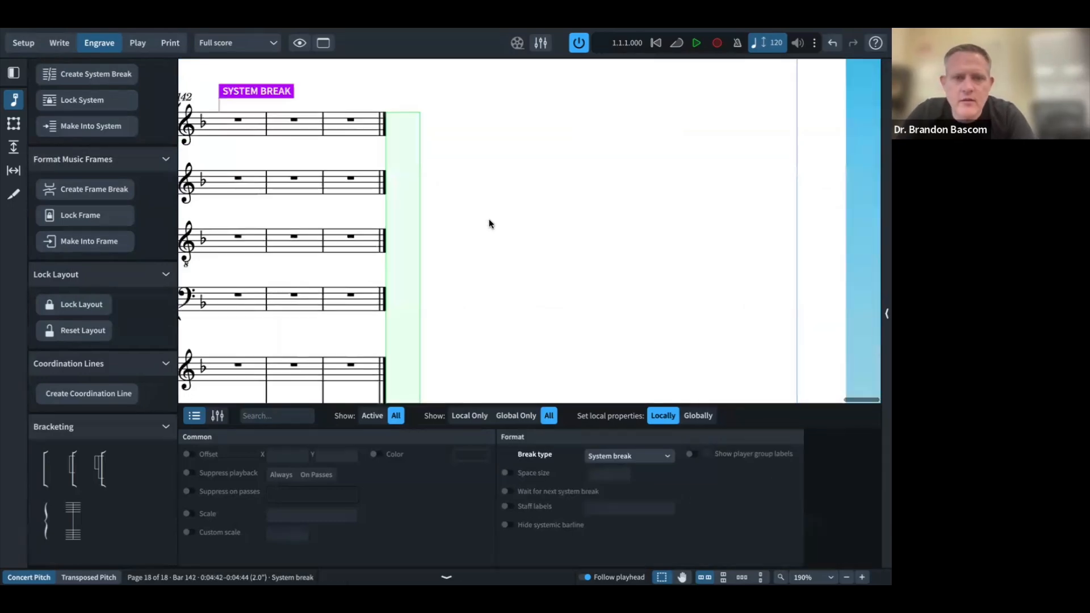
Step: Scroll through the score to review the new closing system layout
{"action": "scroll", "coordinate": [489, 220], "scroll_direction": "left", "scroll_amount": 6}
{"action": "scroll", "coordinate": [489, 221], "scroll_direction": "left", "scroll_amount": 8}
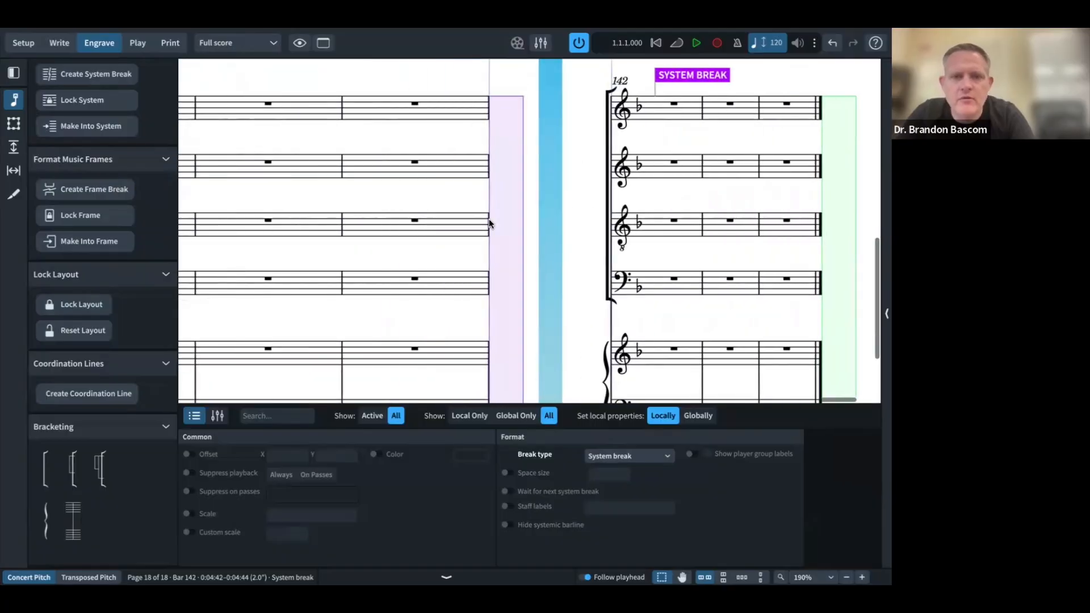
{"action": "scroll", "coordinate": [489, 223], "scroll_direction": "right", "scroll_amount": 10}
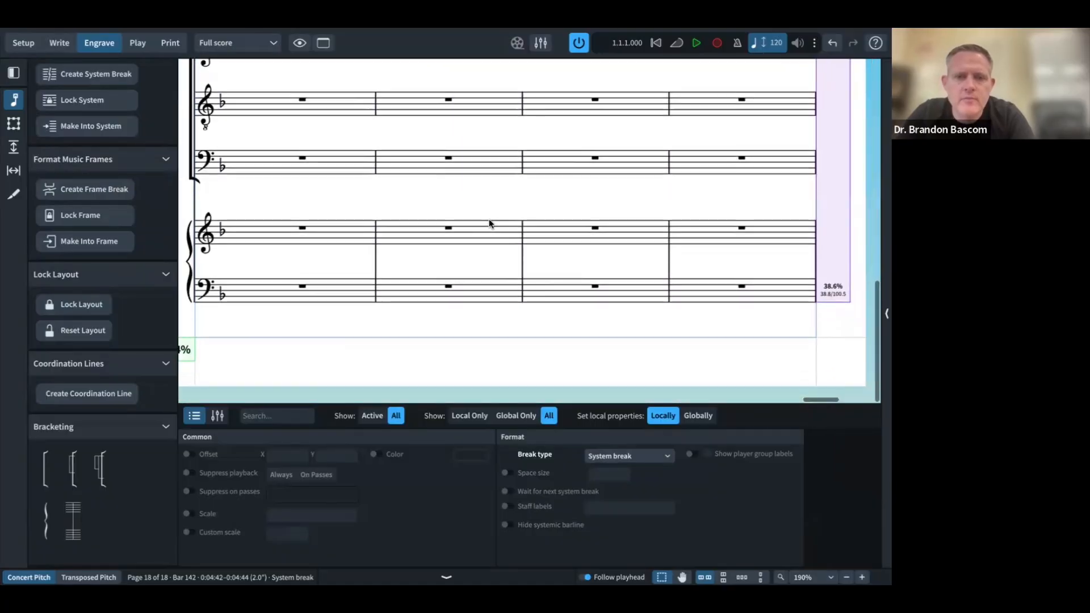
{"action": "scroll", "coordinate": [489, 224], "scroll_direction": "up", "scroll_amount": 11}
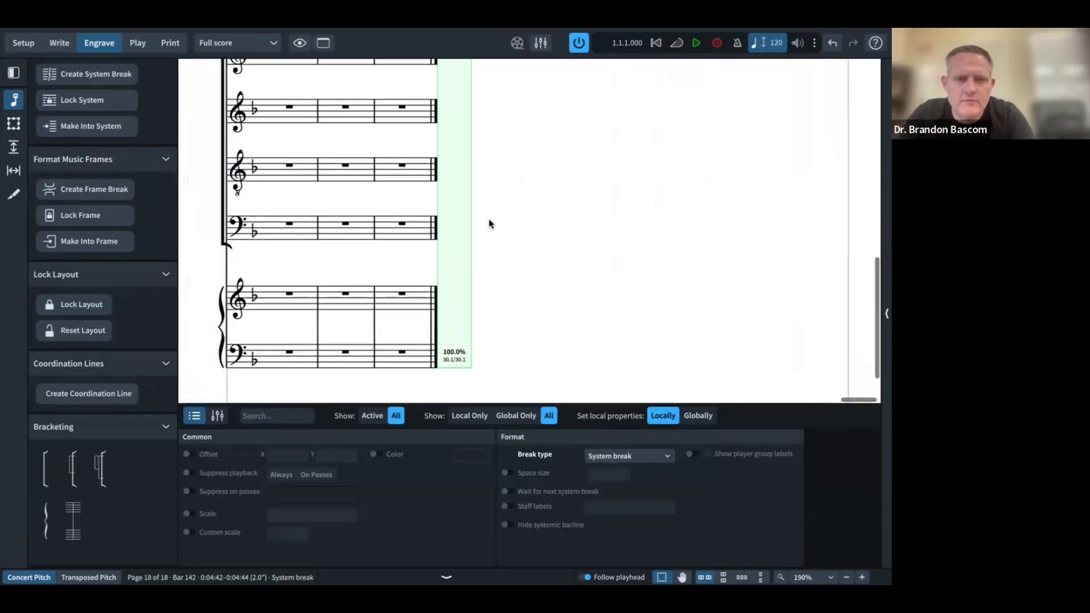
{"action": "scroll", "coordinate": [489, 224], "scroll_direction": "left", "scroll_amount": 5}
{"action": "scroll", "coordinate": [489, 222], "scroll_direction": "left", "scroll_amount": 20}
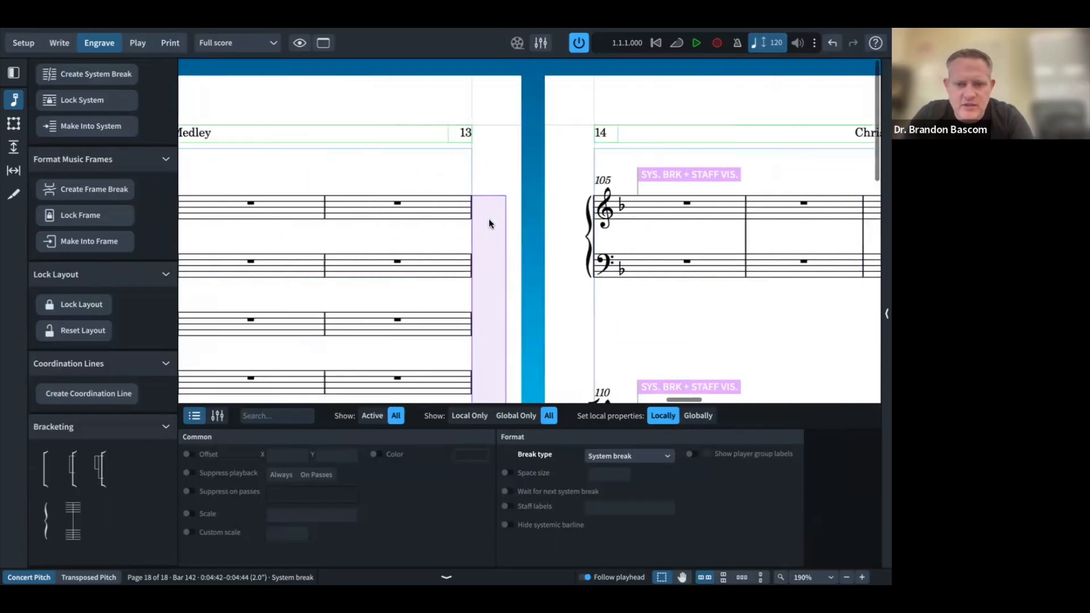
{"action": "scroll", "coordinate": [490, 223], "scroll_direction": "left", "scroll_amount": 20}
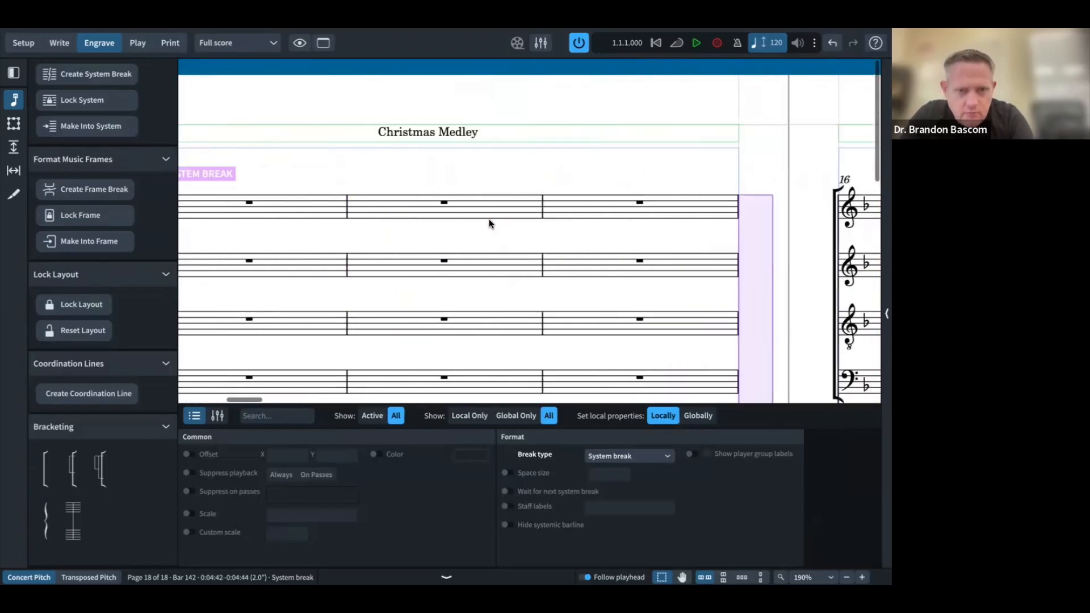
{"action": "scroll", "coordinate": [506, 229], "scroll_direction": "down", "scroll_amount": 1}
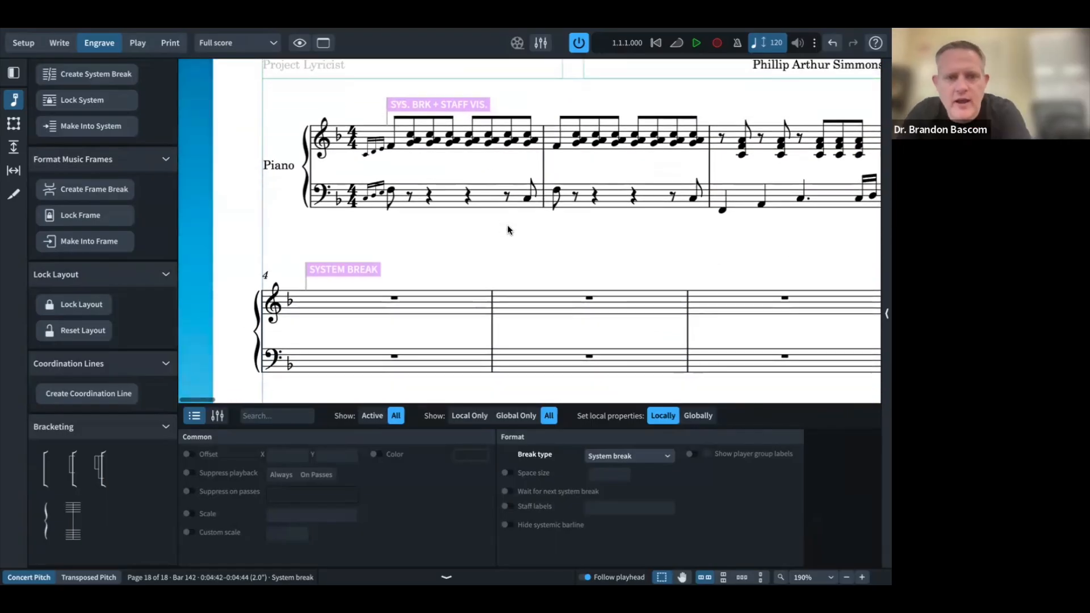
{"action": "scroll", "coordinate": [506, 230], "scroll_direction": "down", "scroll_amount": 1}
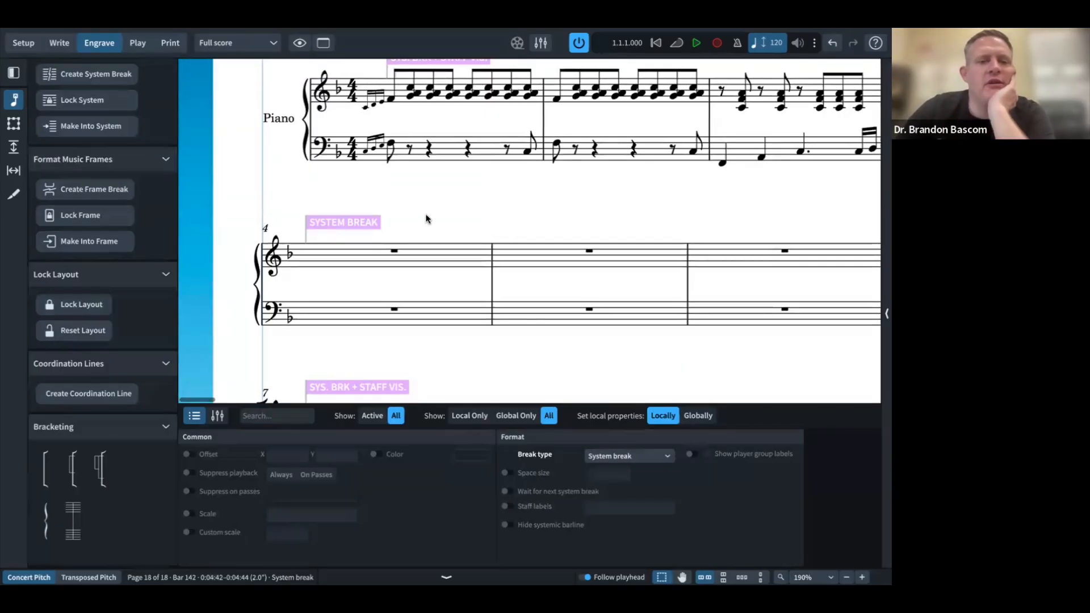
{"action": "scroll", "coordinate": [427, 218], "scroll_direction": "down", "scroll_amount": 2}
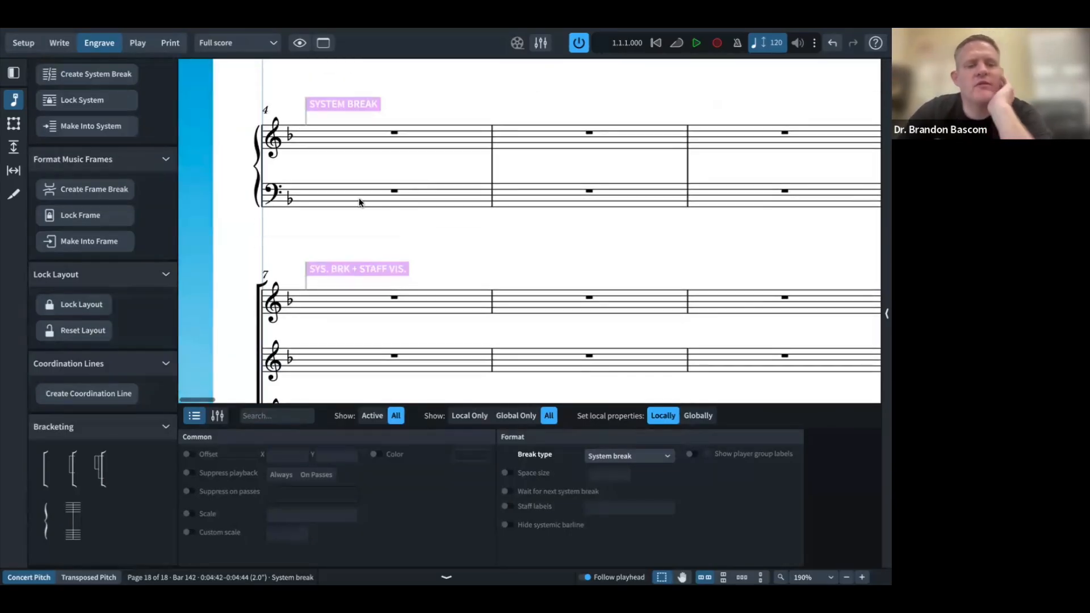
Step: Check the reference PDF, then hide Dorico's panels and return to Write mode
{"action": "key", "text": "super+Tab"}
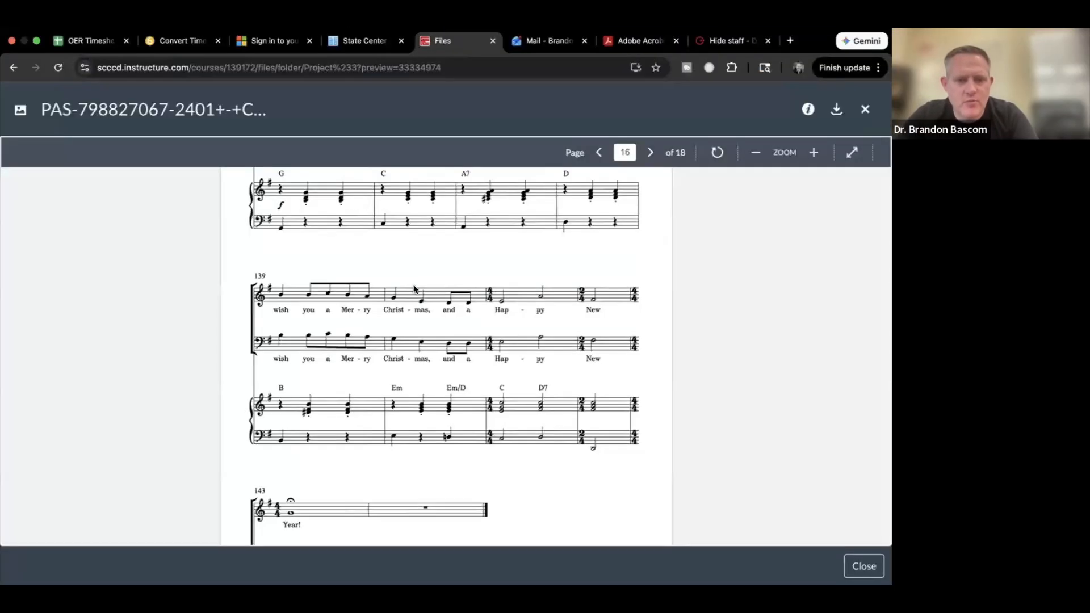
{"action": "scroll", "coordinate": [399, 292], "scroll_direction": "up", "scroll_amount": 10}
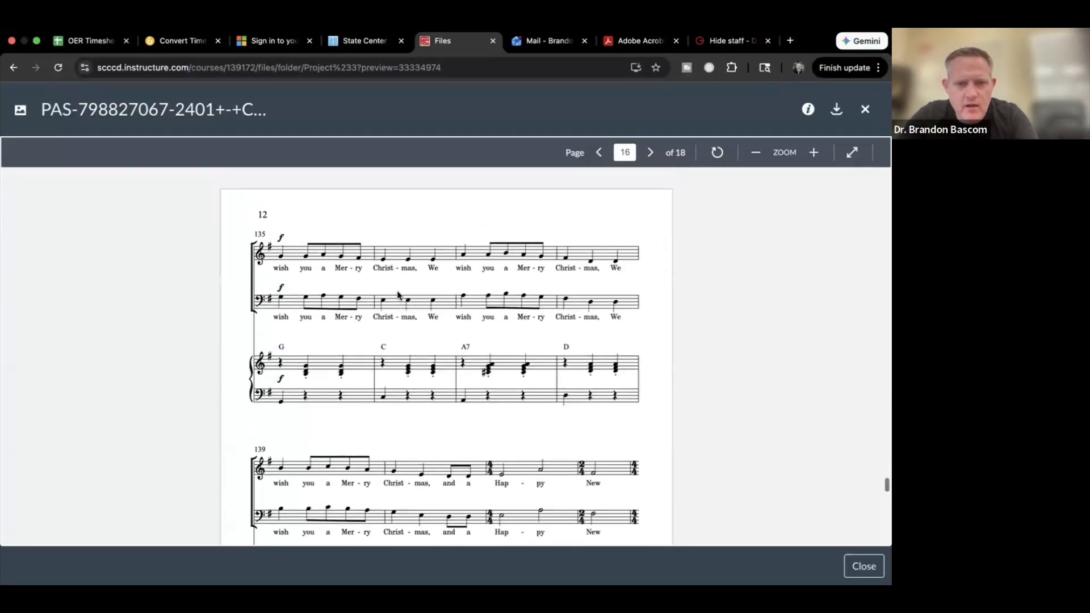
{"action": "scroll", "coordinate": [397, 292], "scroll_direction": "up", "scroll_amount": 10}
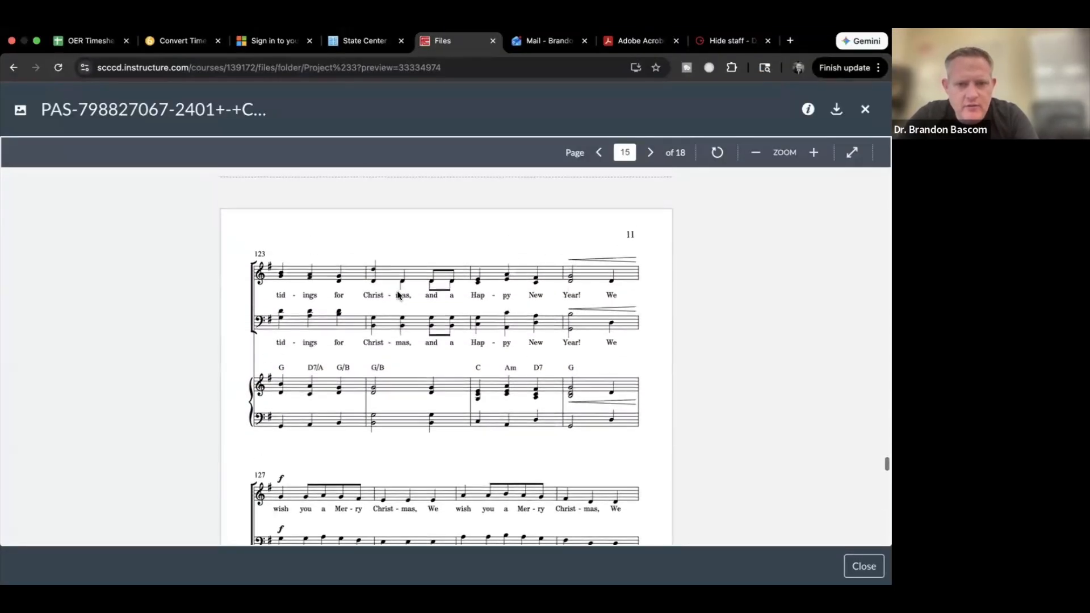
{"action": "scroll", "coordinate": [397, 293], "scroll_direction": "up", "scroll_amount": 10}
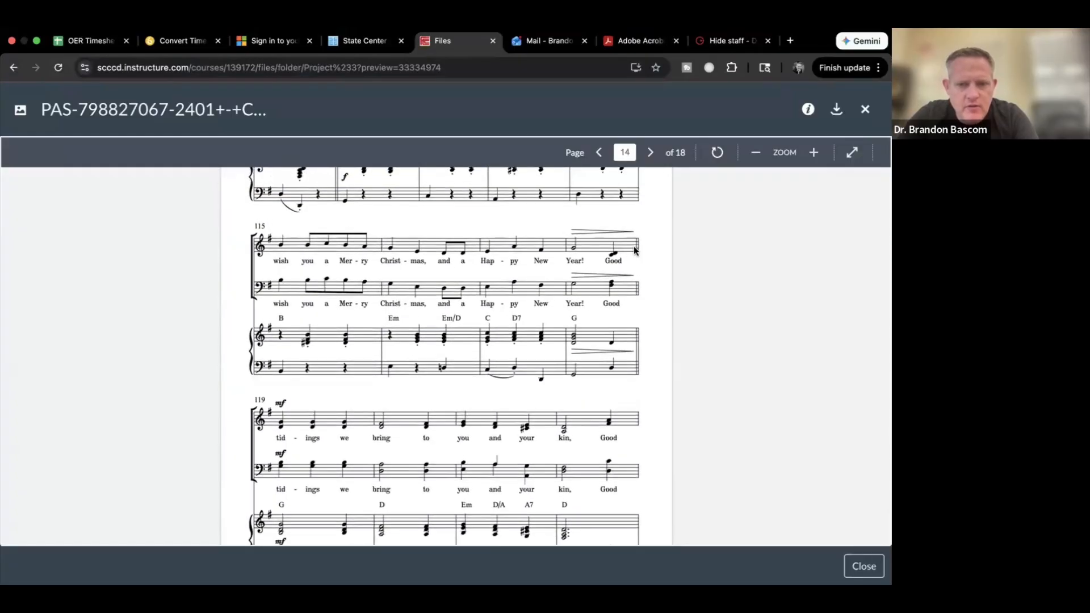
{"action": "key", "text": "ctrl+Right"}
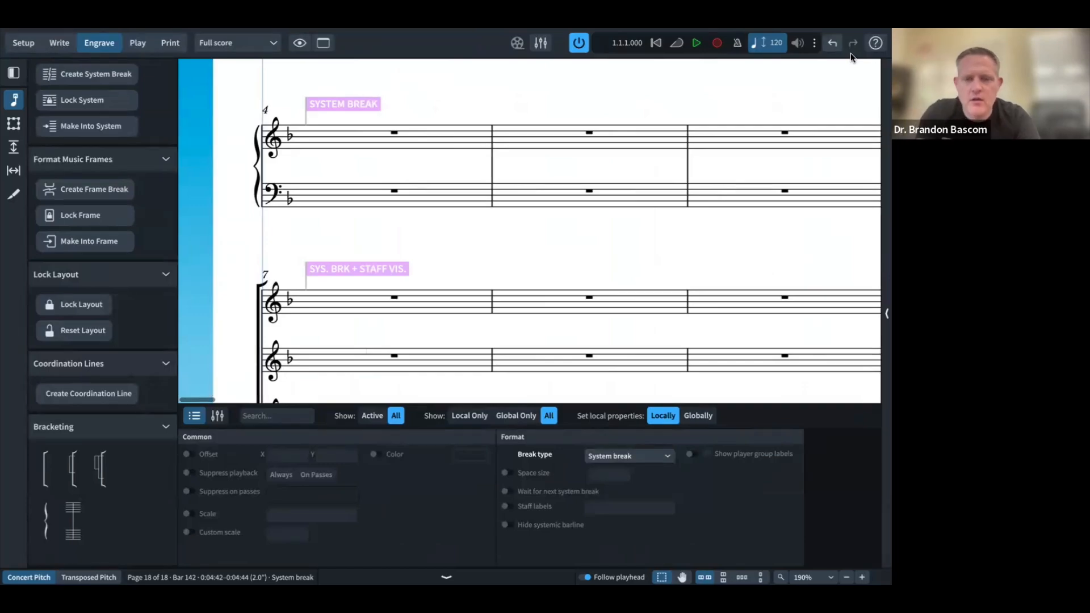
{"action": "key", "text": "super+0"}
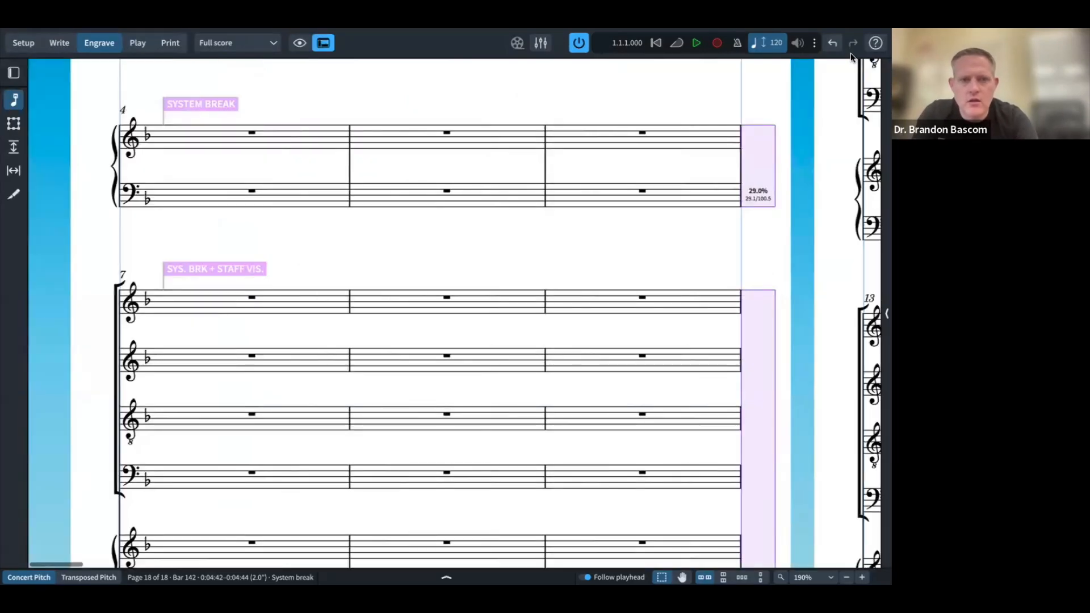
{"action": "key", "text": "super+2"}
{"action": "key", "text": "super+4"}
{"action": "key", "text": "super+2"}
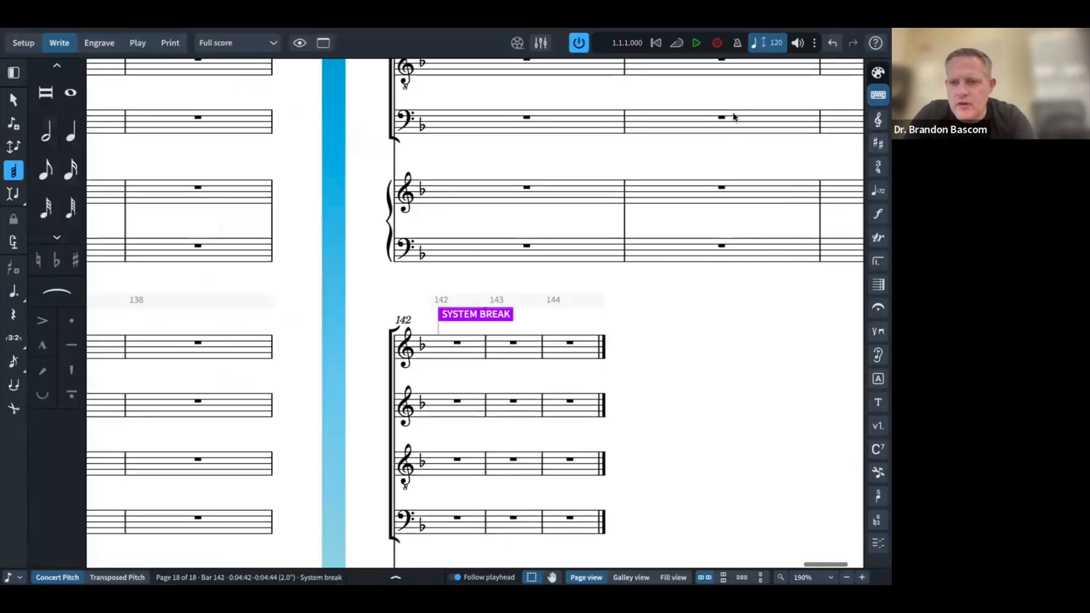
Step: Compare the PDF again and bring bars 115–118 into view in the score
{"action": "key", "text": "super+Tab"}
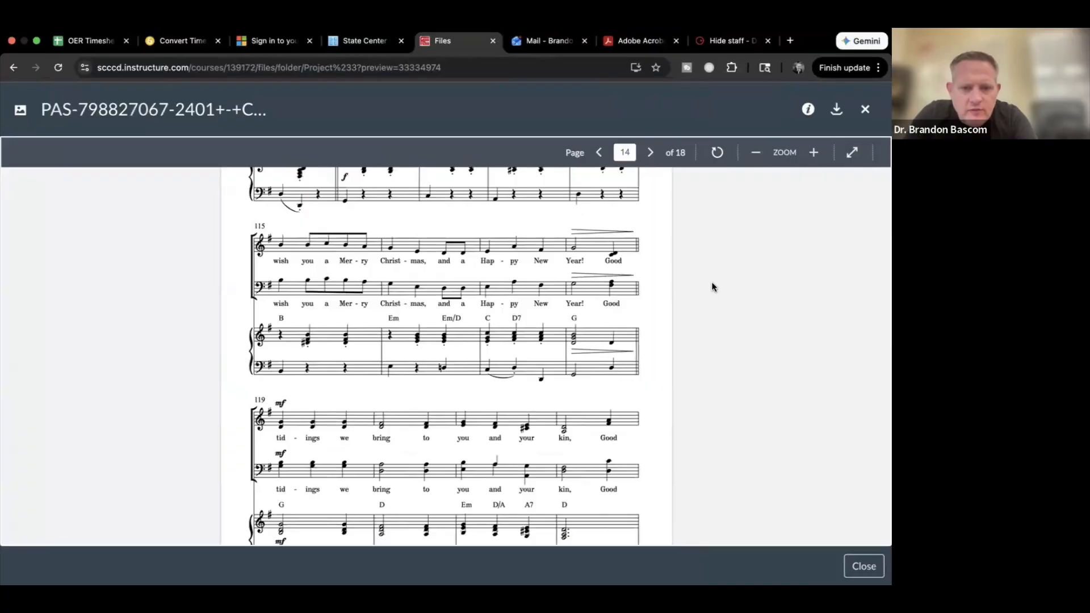
{"action": "key", "text": "super+Tab"}
{"action": "scroll", "coordinate": [471, 295], "scroll_direction": "left", "scroll_amount": 12}
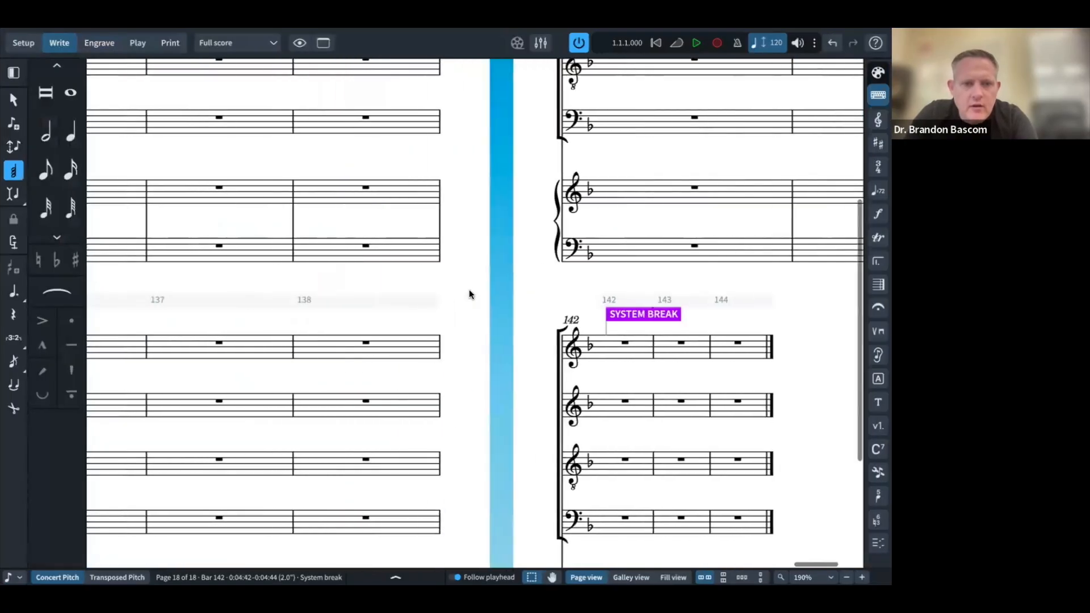
{"action": "scroll", "coordinate": [470, 293], "scroll_direction": "left", "scroll_amount": 12}
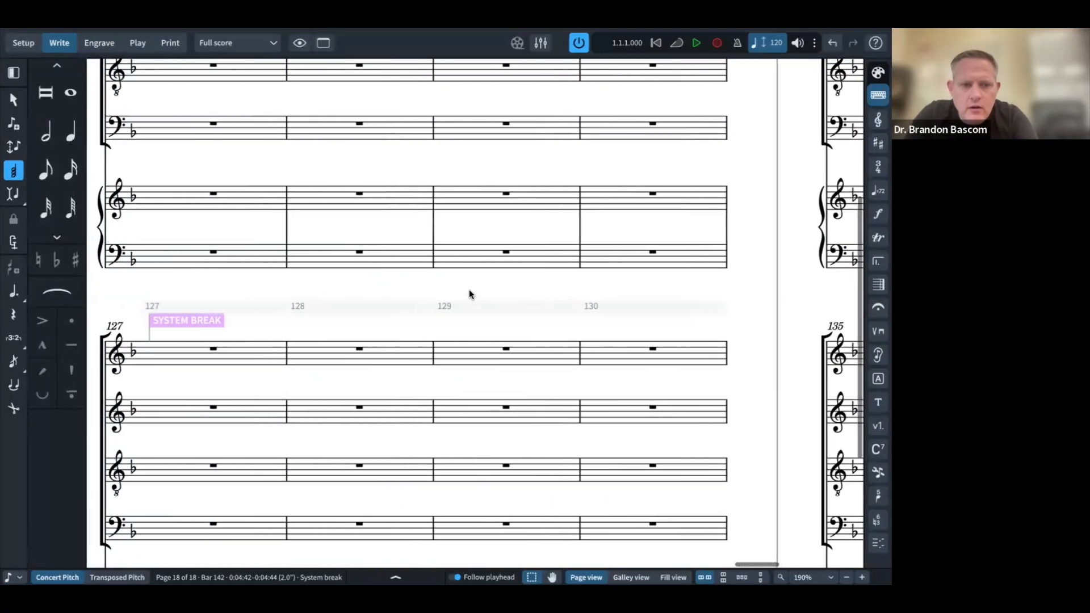
{"action": "scroll", "coordinate": [469, 293], "scroll_direction": "up", "scroll_amount": 3}
{"action": "scroll", "coordinate": [469, 292], "scroll_direction": "left", "scroll_amount": 10}
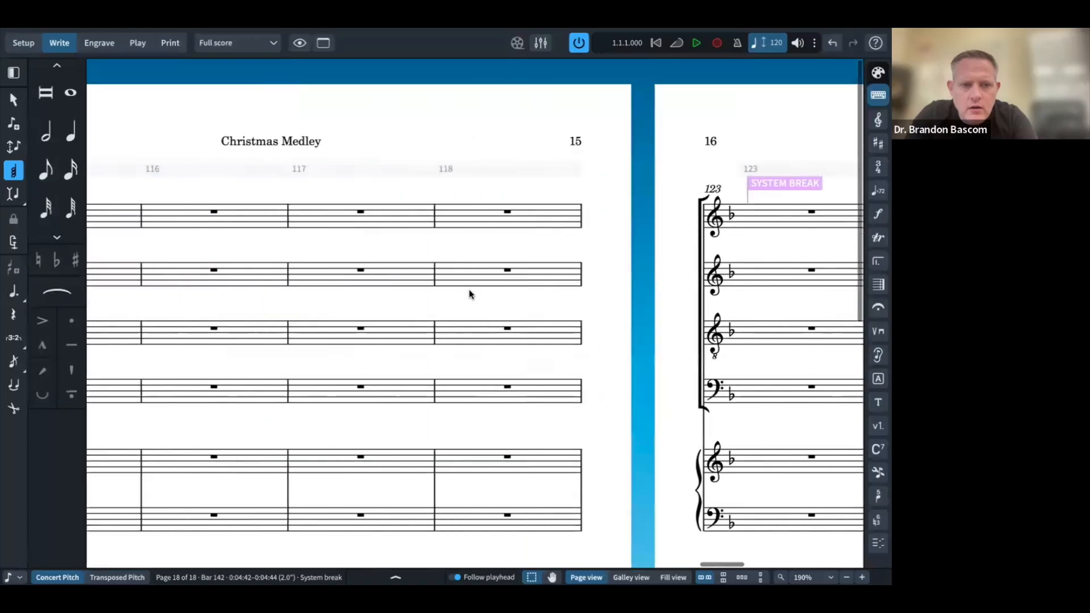
{"action": "scroll", "coordinate": [469, 293], "scroll_direction": "left", "scroll_amount": 6}
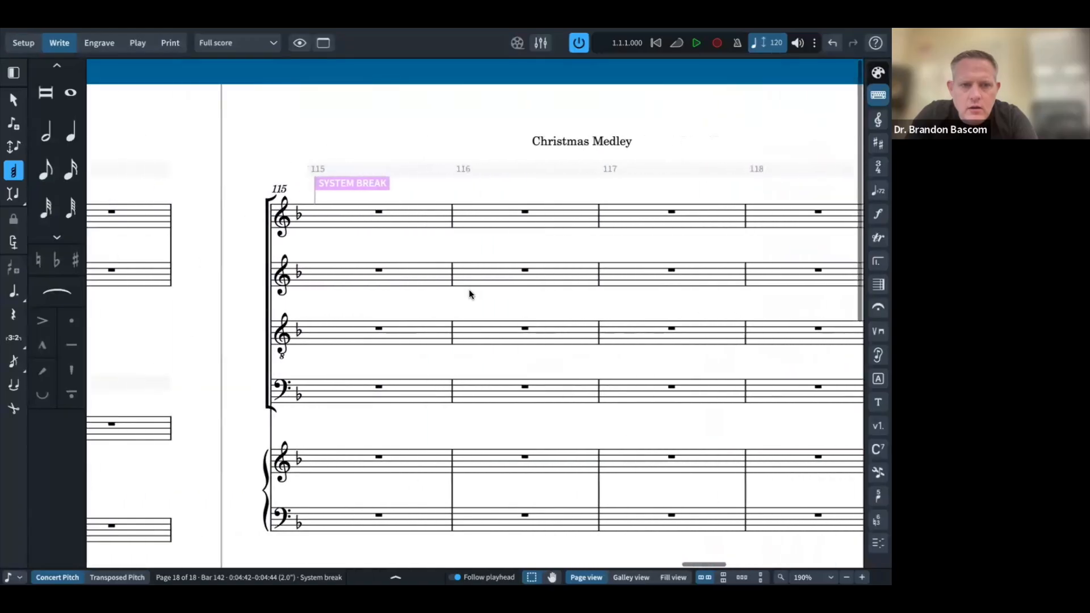
{"action": "key", "text": "super+Tab"}
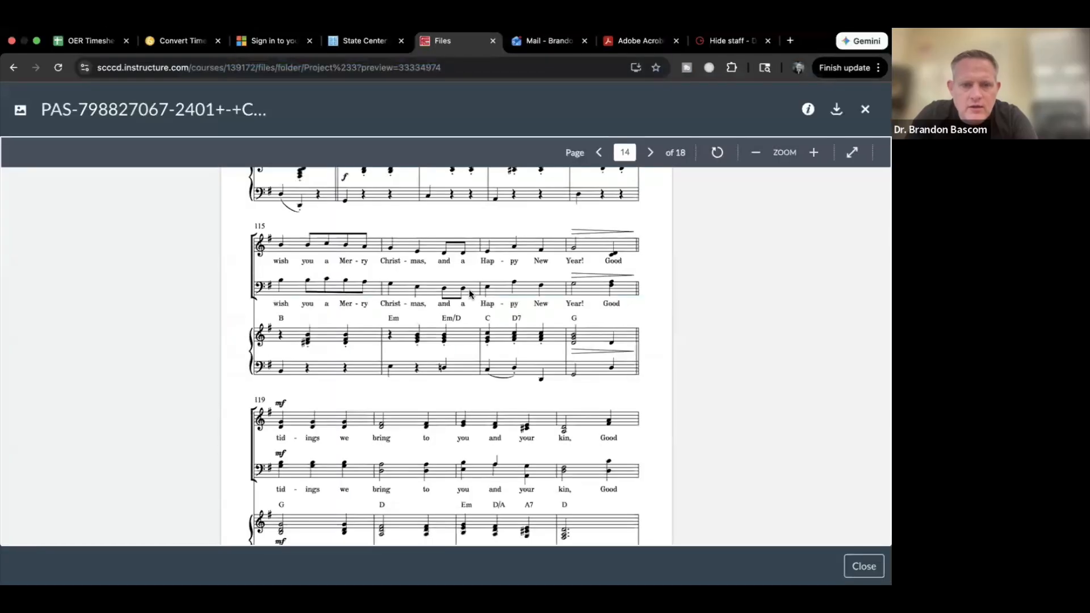
{"action": "key", "text": "super+Tab"}
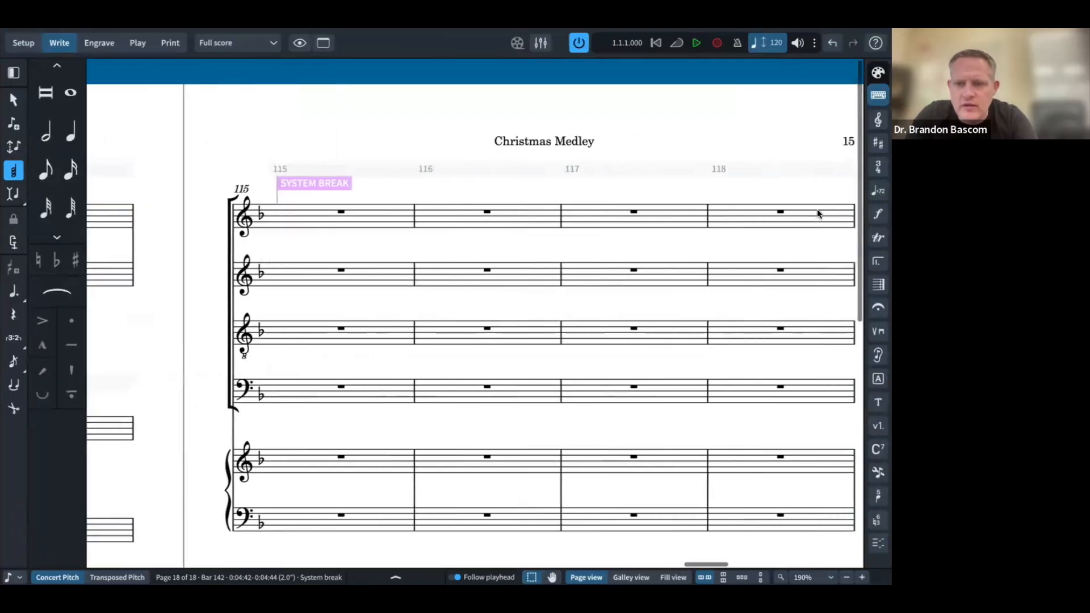
Step: Make bar 118's closing barline a double barline, then hide the side panels
{"action": "scroll", "coordinate": [817, 213], "scroll_direction": "right", "scroll_amount": 1}
{"action": "left_click", "coordinate": [809, 222]}
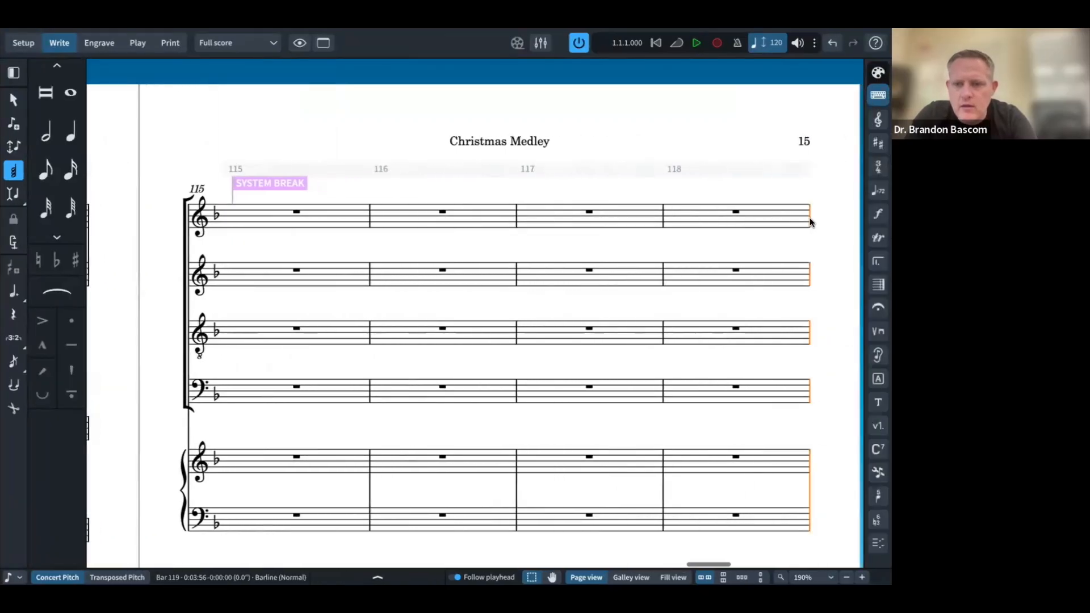
{"action": "left_click", "coordinate": [879, 285]}
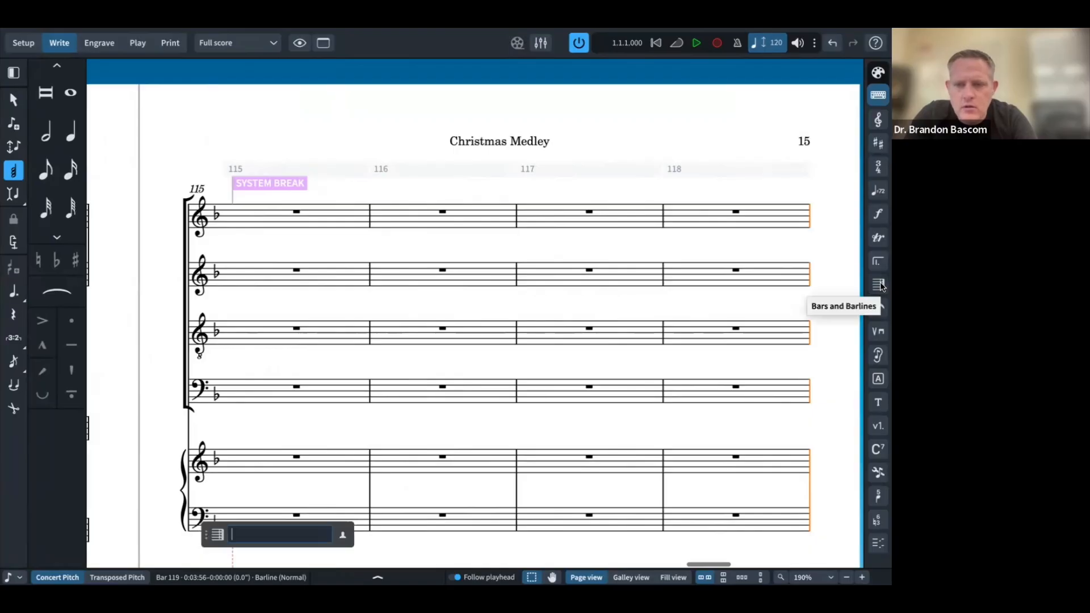
{"action": "left_click", "coordinate": [875, 69]}
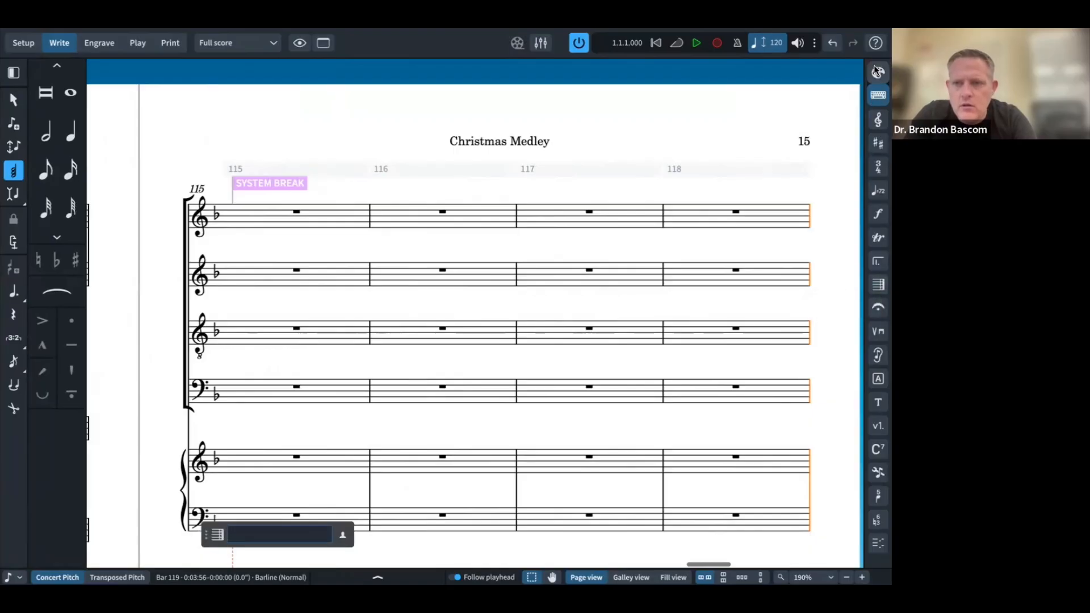
{"action": "left_click", "coordinate": [879, 286]}
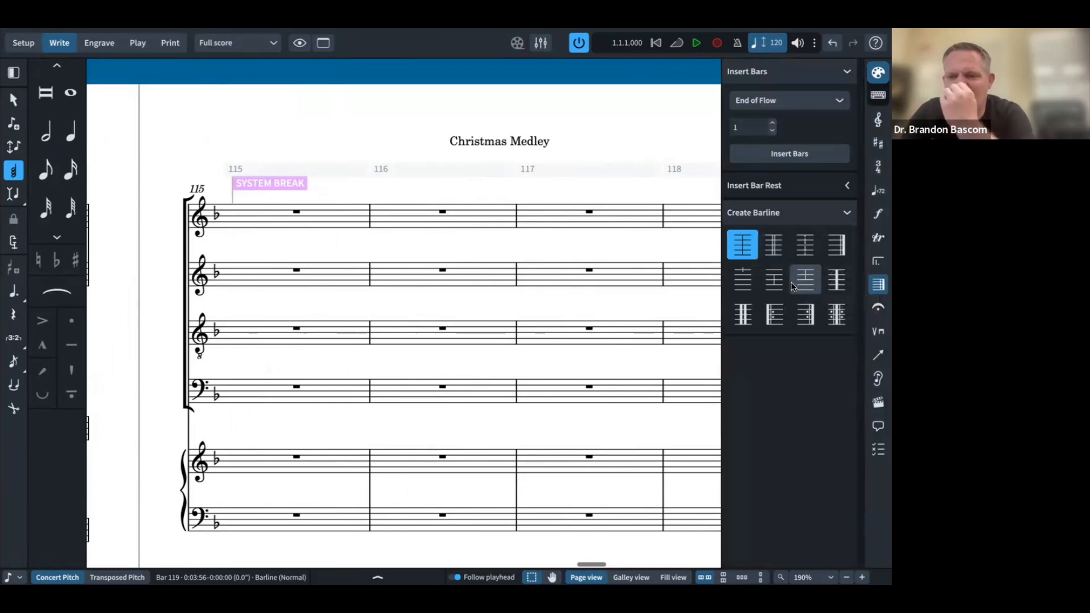
{"action": "left_click", "coordinate": [768, 254]}
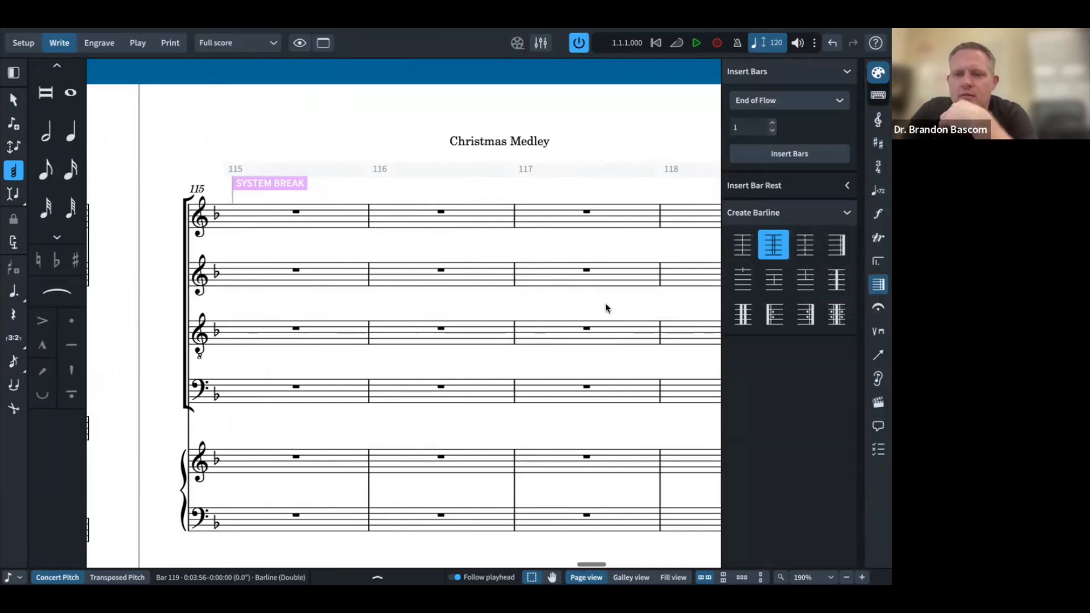
{"action": "left_click", "coordinate": [472, 204]}
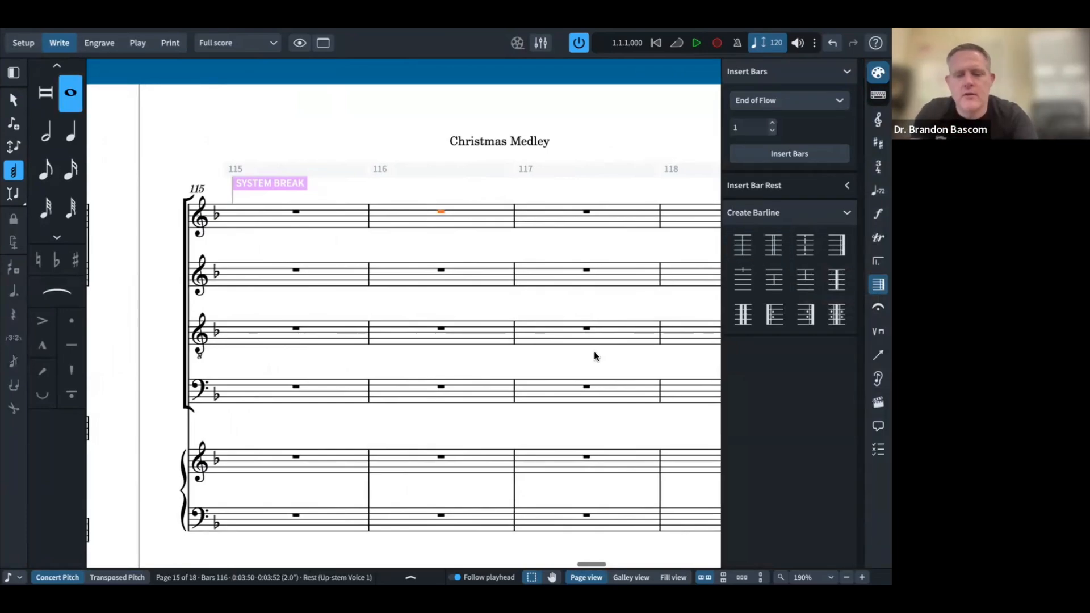
{"action": "key", "text": "ctrl+0"}
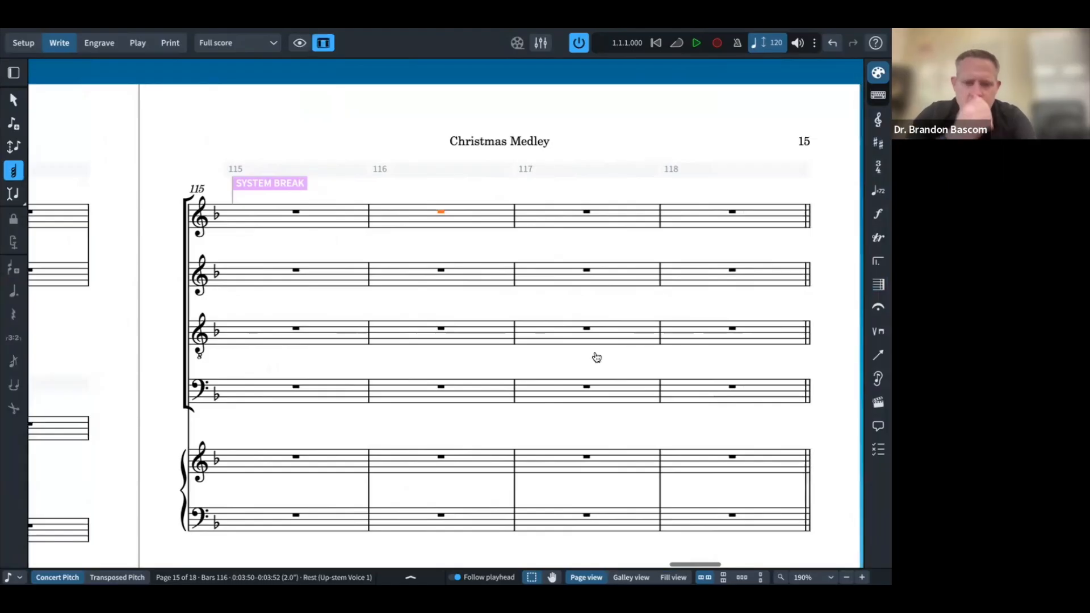
{"action": "key", "text": "super+Tab"}
Step: Scroll the reference PDF back from page 14 to page 9, The First Noel
{"action": "scroll", "coordinate": [539, 293], "scroll_direction": "up", "scroll_amount": 5}
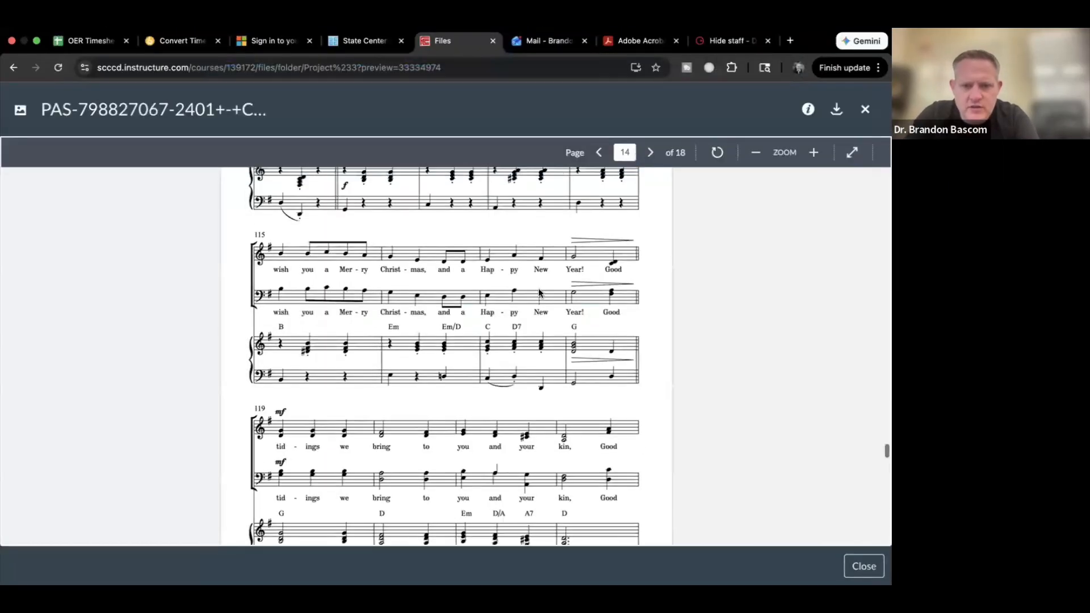
{"action": "scroll", "coordinate": [539, 293], "scroll_direction": "up", "scroll_amount": 10}
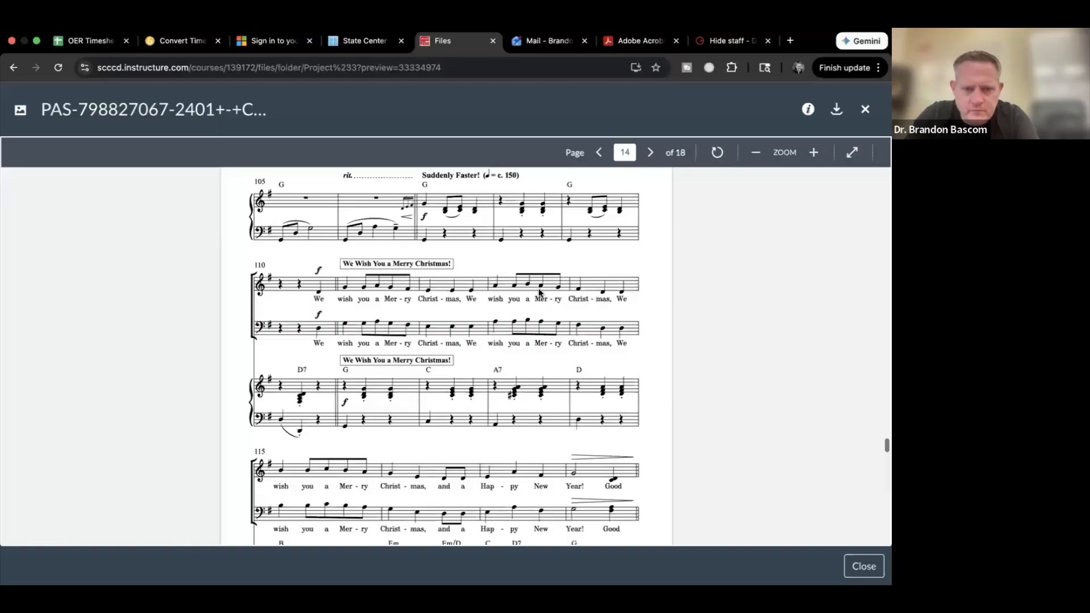
{"action": "scroll", "coordinate": [538, 292], "scroll_direction": "up", "scroll_amount": 10}
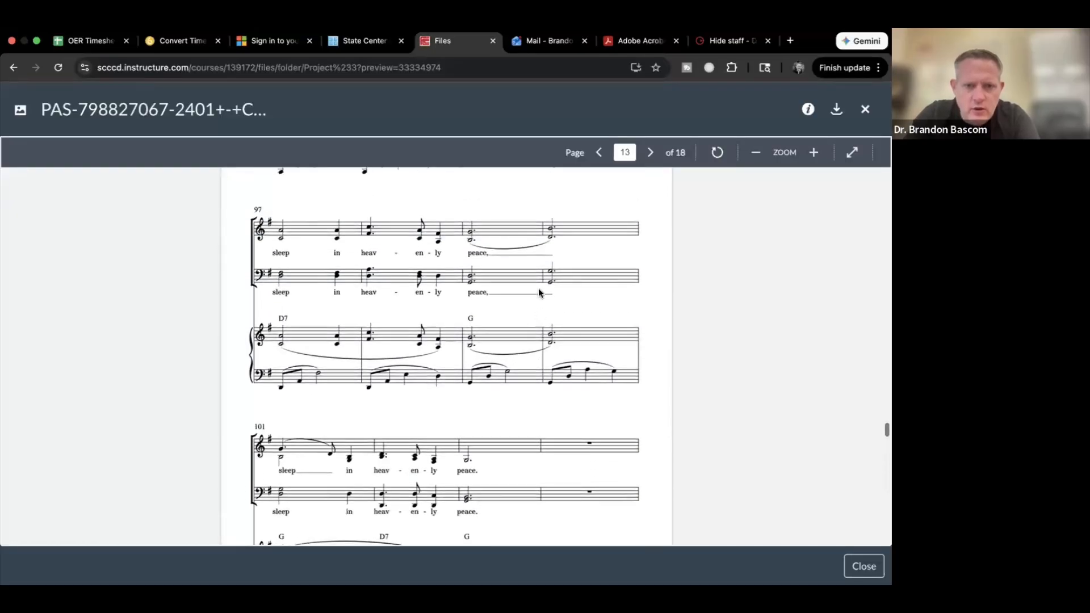
{"action": "scroll", "coordinate": [538, 293], "scroll_direction": "up", "scroll_amount": 10}
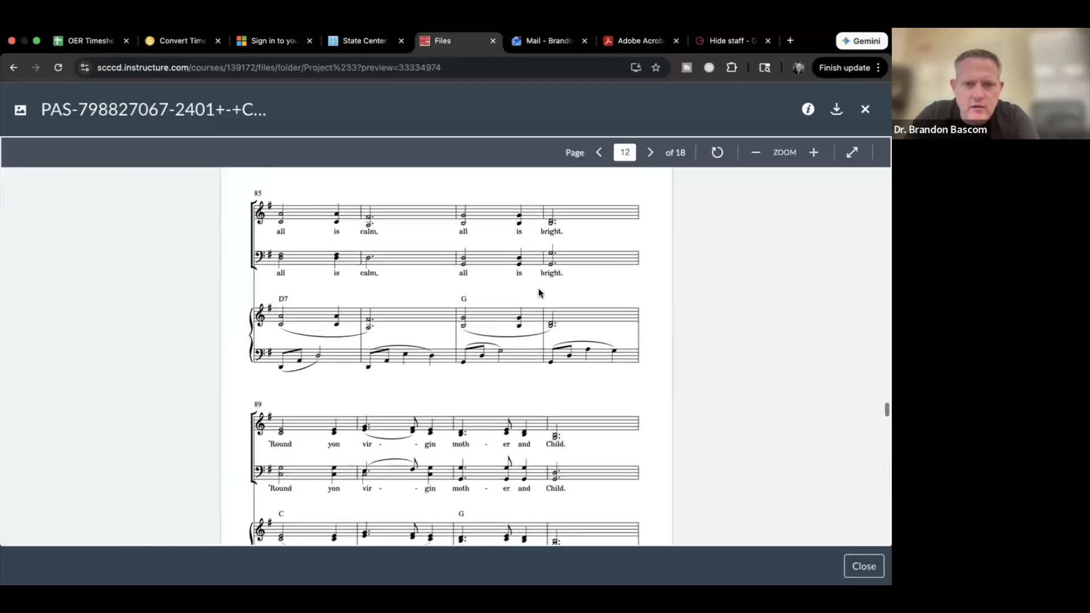
{"action": "scroll", "coordinate": [539, 293], "scroll_direction": "up", "scroll_amount": 20}
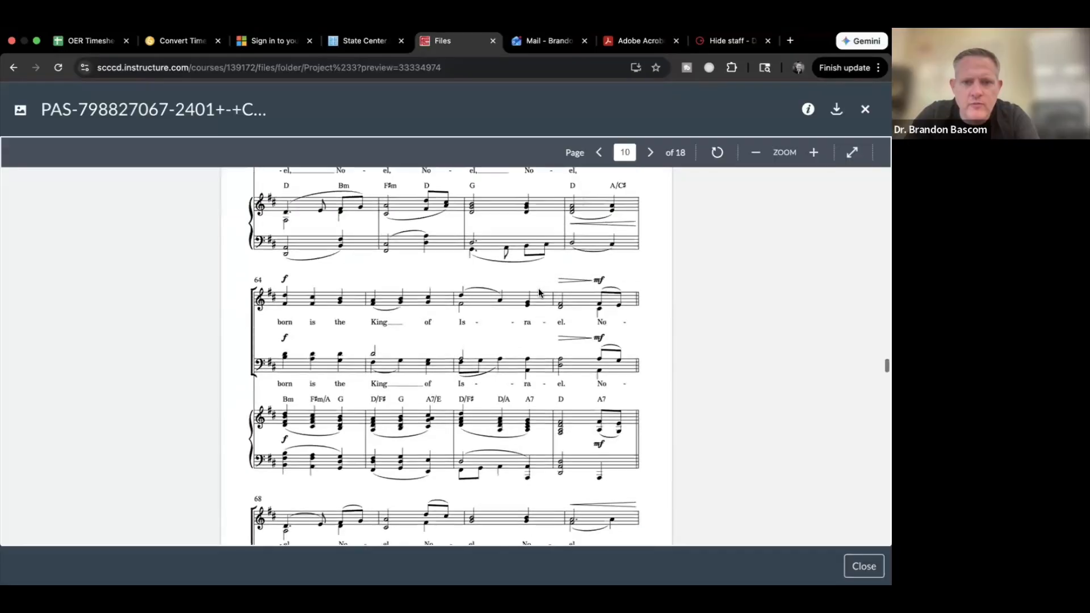
{"action": "scroll", "coordinate": [538, 291], "scroll_direction": "up", "scroll_amount": 20}
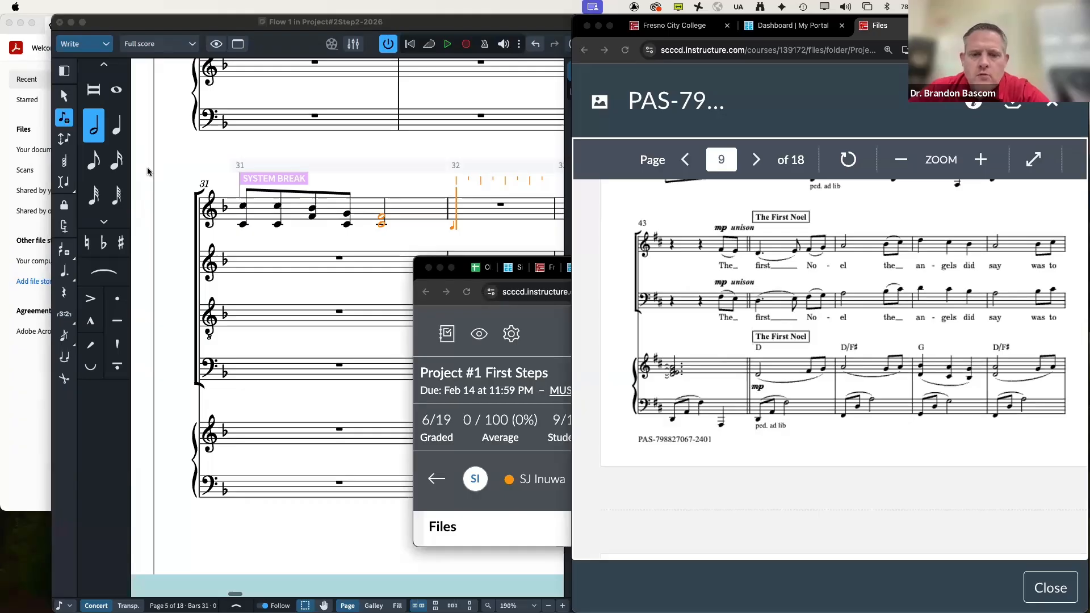
Step: Minimize the small Canvas window and dock Dorico at the left edge, widened beside the PDF
{"action": "left_click", "coordinate": [438, 268]}
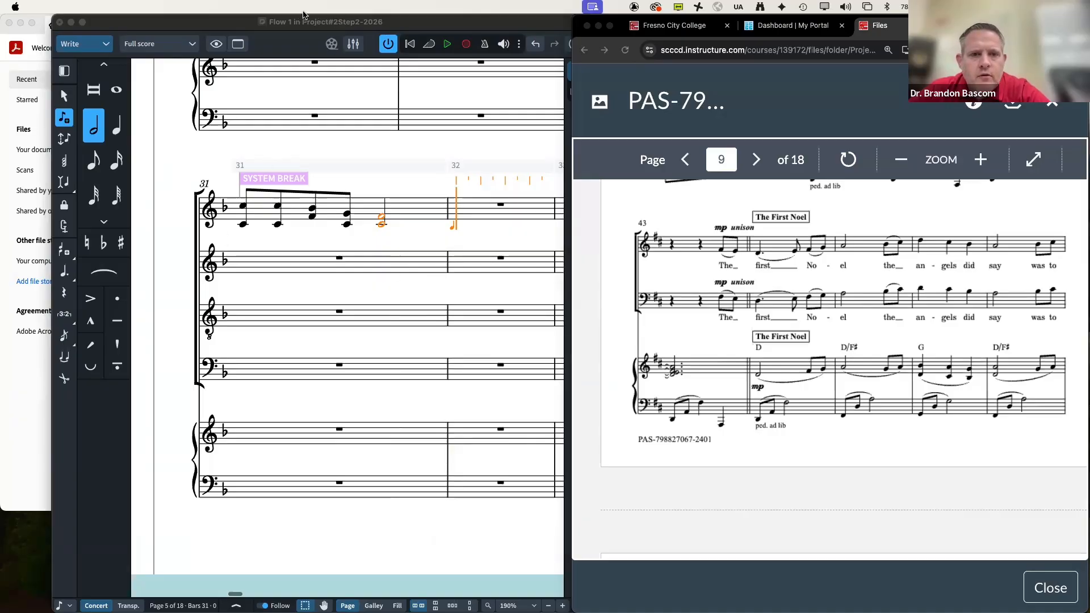
{"action": "left_click_drag", "start_coordinate": [312, 21], "coordinate": [257, 17]}
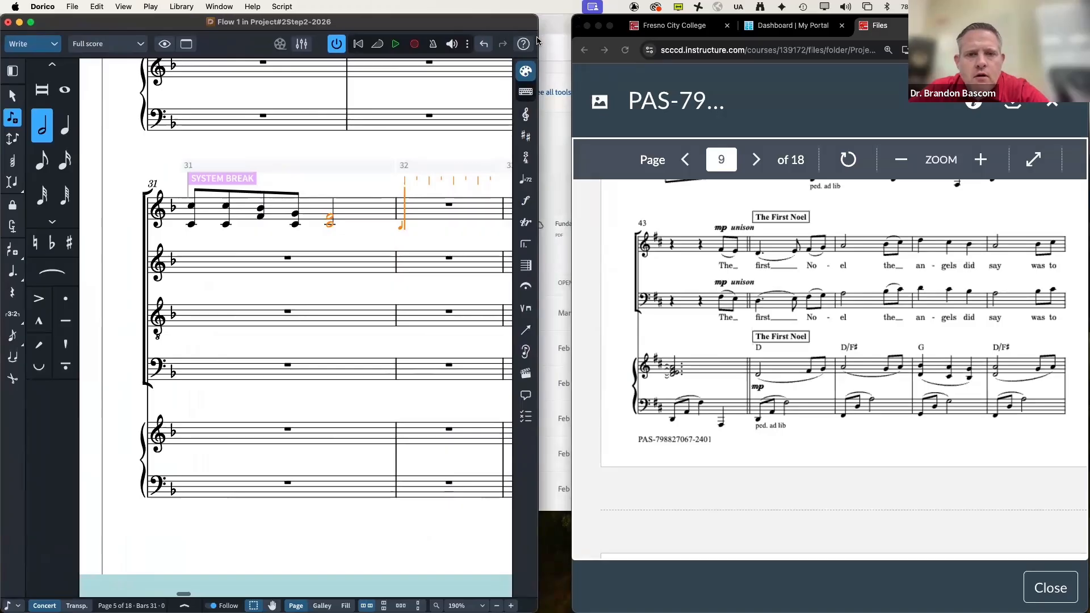
{"action": "left_click_drag", "start_coordinate": [538, 125], "coordinate": [570, 133]}
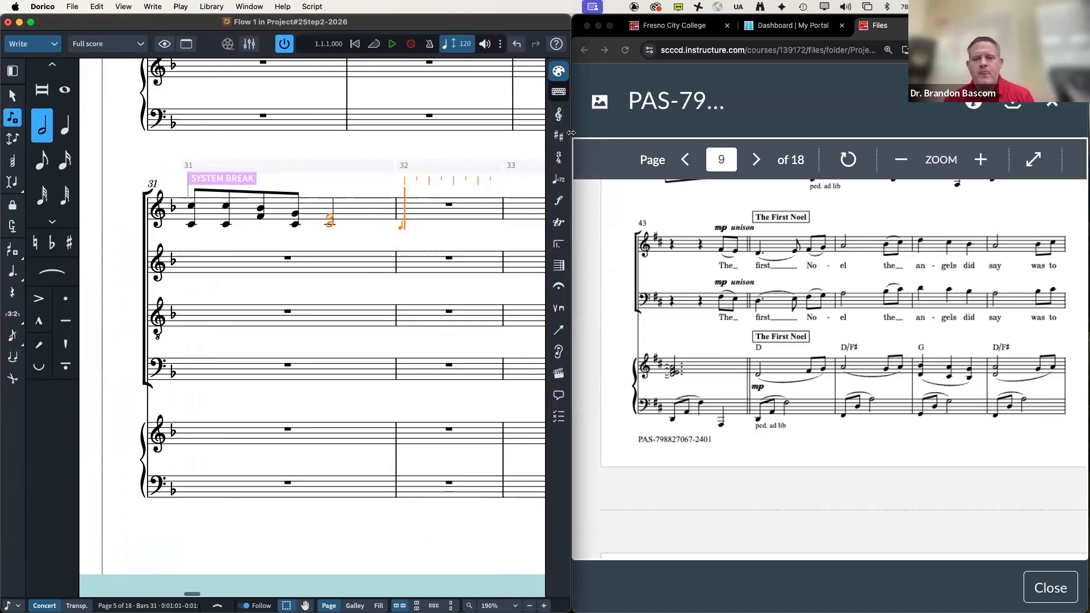
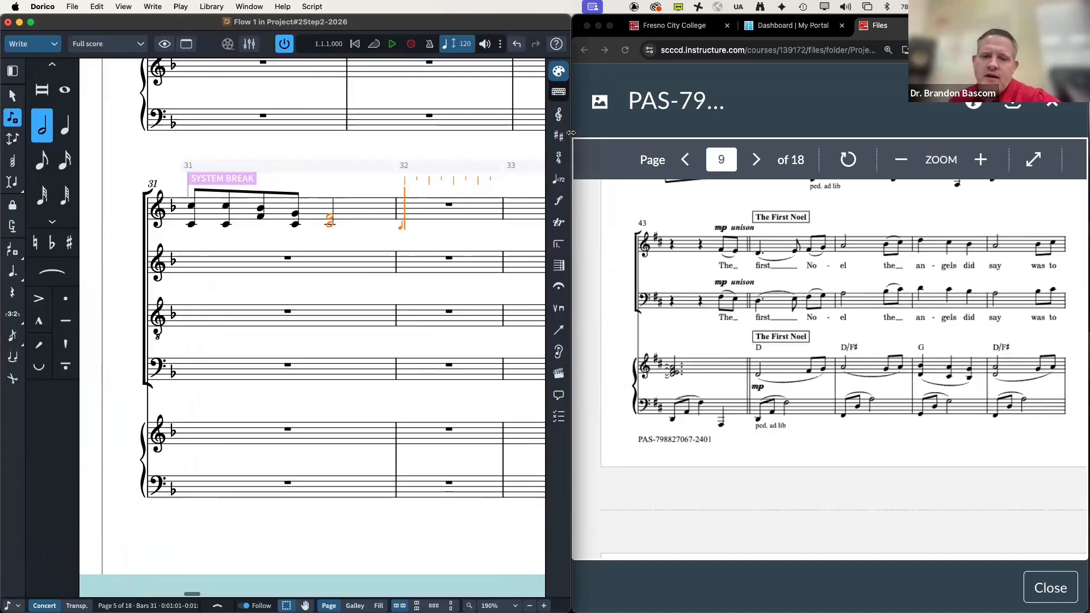
Step: Compare score bars 31–43 against the reference PDF, then leave note input
{"action": "scroll", "coordinate": [380, 311], "scroll_direction": "right", "scroll_amount": 3}
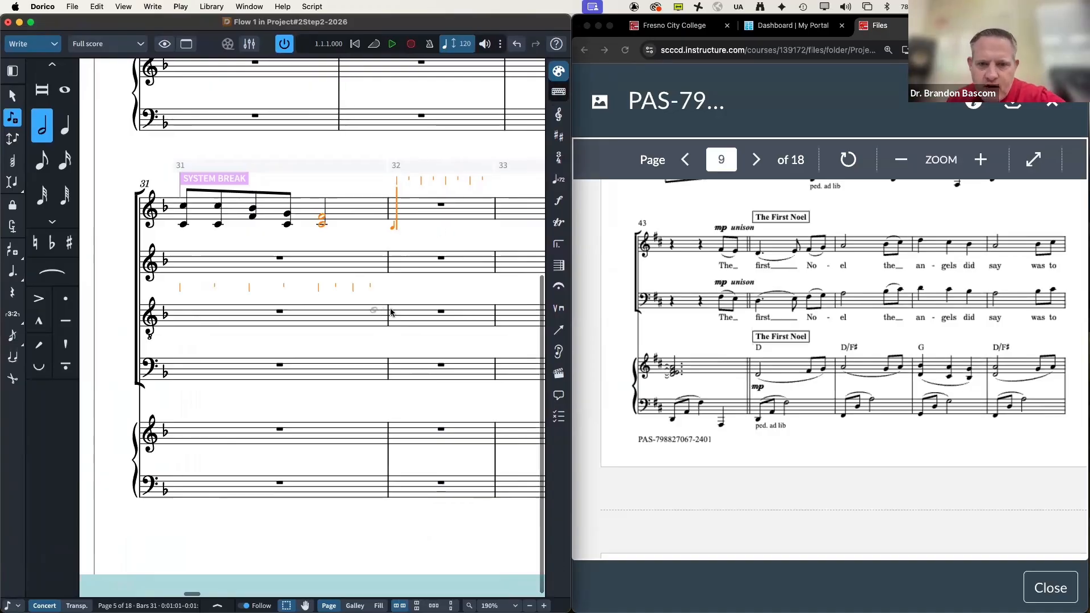
{"action": "scroll", "coordinate": [390, 311], "scroll_direction": "right", "scroll_amount": 10}
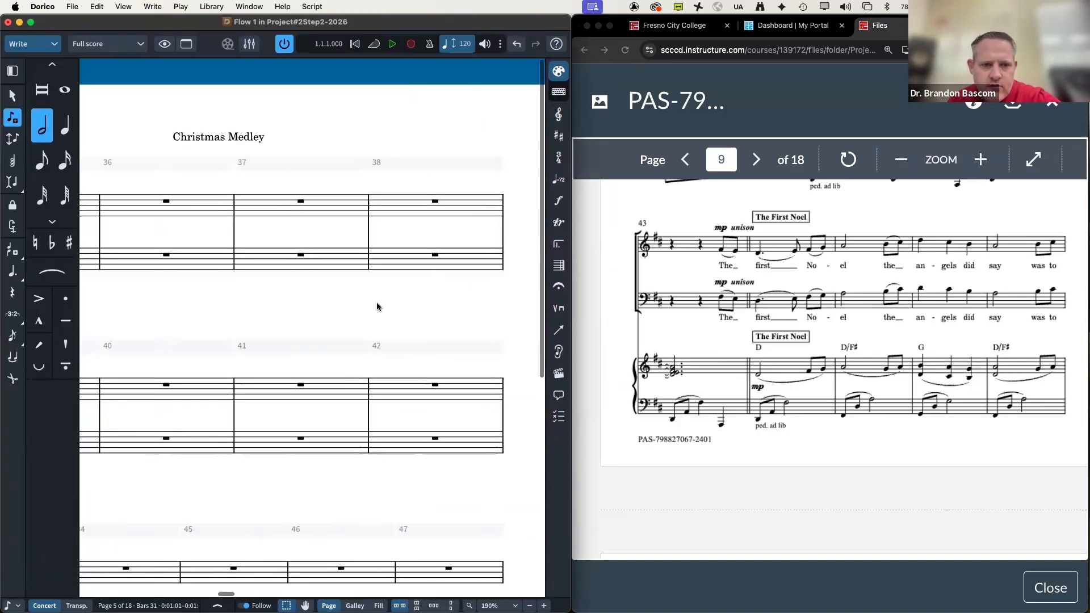
{"action": "scroll", "coordinate": [377, 307], "scroll_direction": "left", "scroll_amount": 2}
{"action": "scroll", "coordinate": [377, 307], "scroll_direction": "down", "scroll_amount": 10}
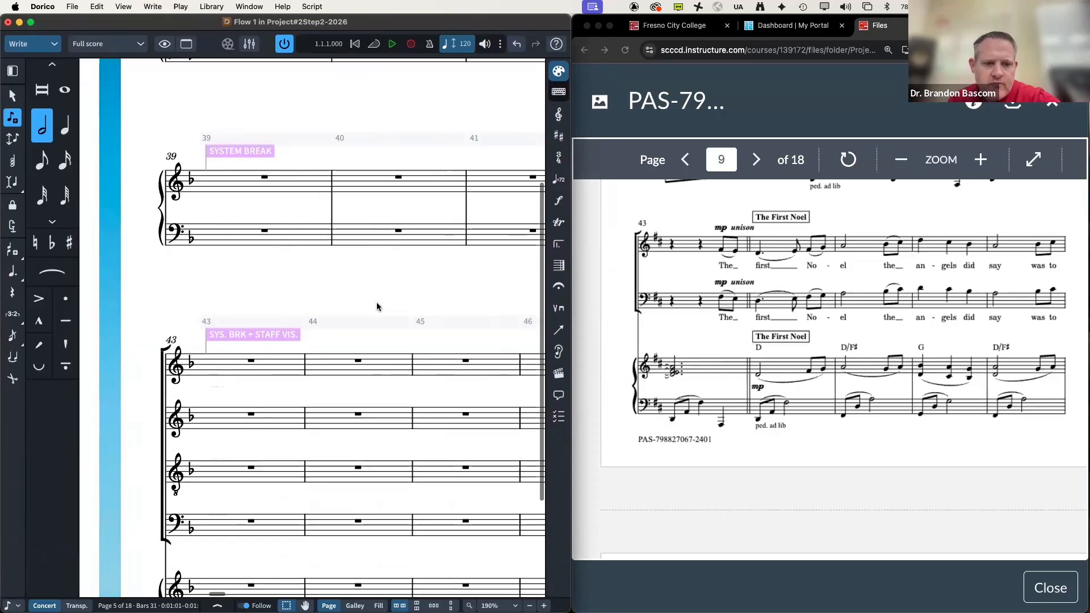
{"action": "scroll", "coordinate": [377, 307], "scroll_direction": "down", "scroll_amount": 3}
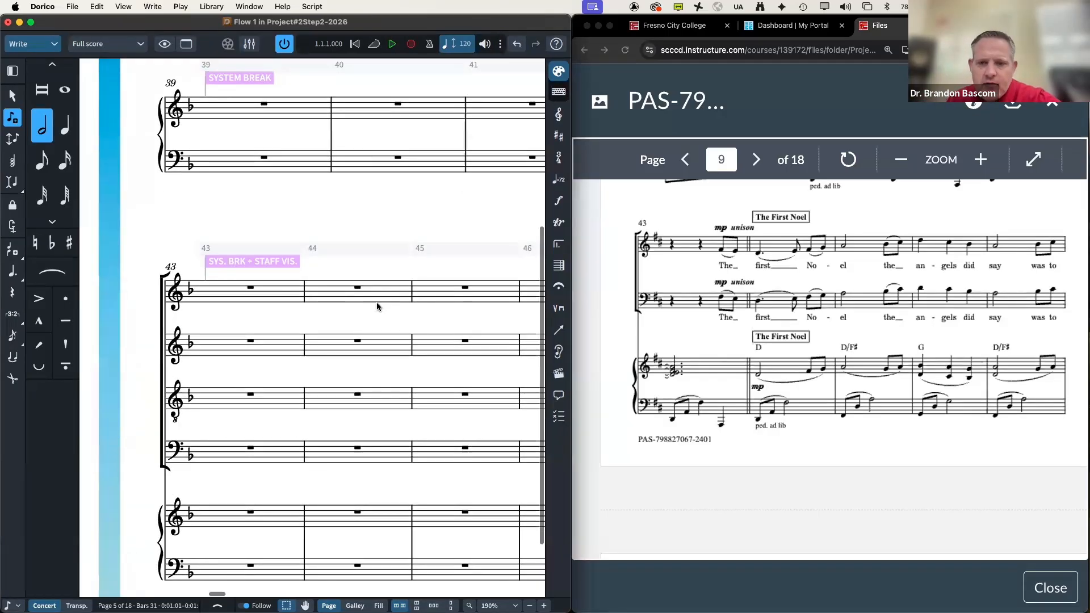
{"action": "scroll", "coordinate": [378, 307], "scroll_direction": "up", "scroll_amount": 10}
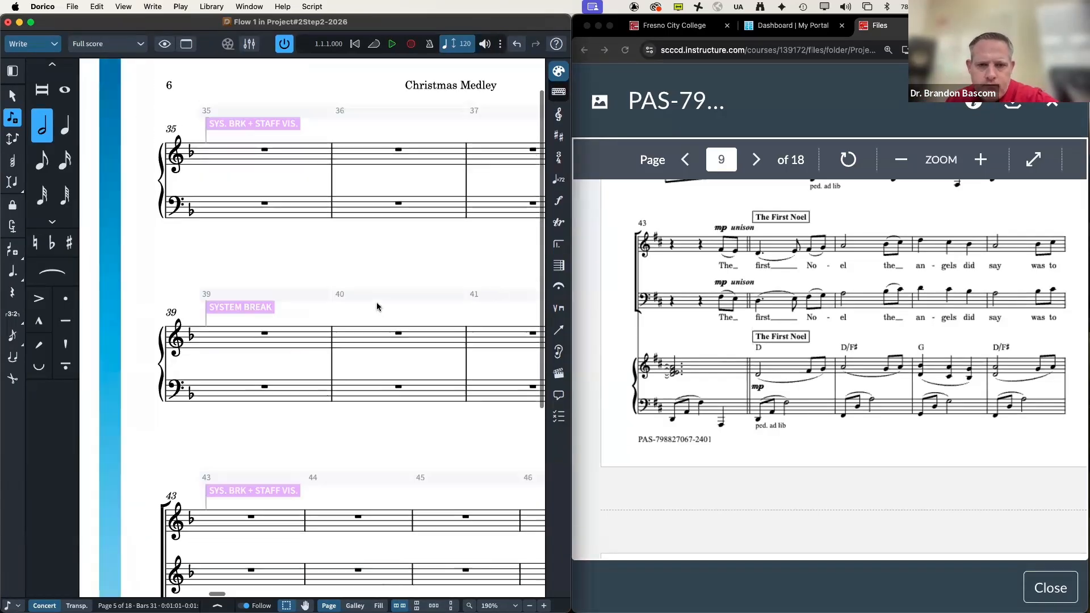
{"action": "scroll", "coordinate": [771, 316], "scroll_direction": "up", "scroll_amount": 10}
{"action": "scroll", "coordinate": [771, 319], "scroll_direction": "up", "scroll_amount": 10}
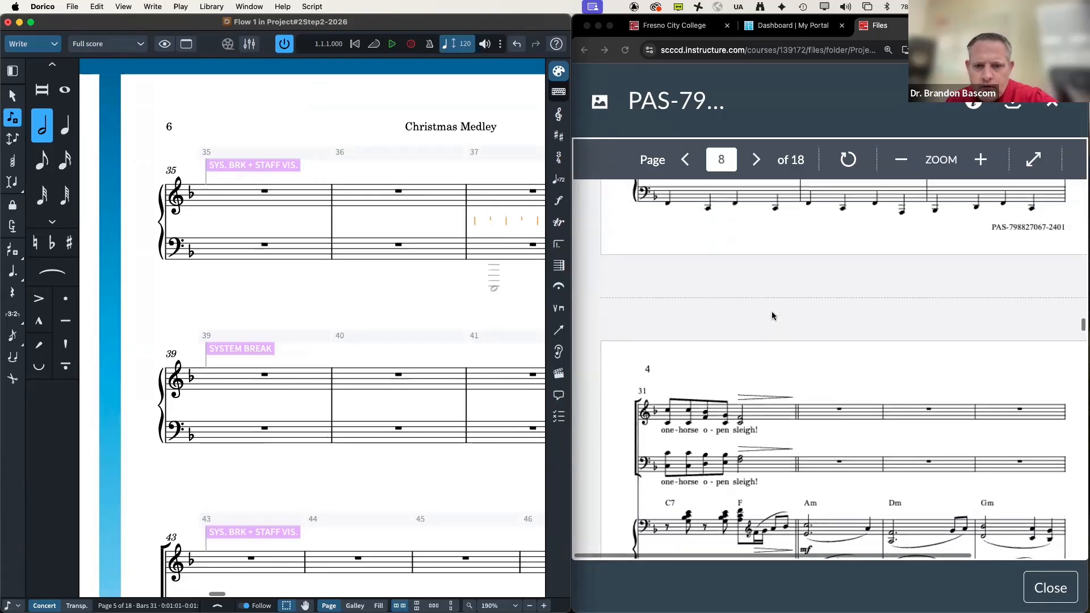
{"action": "scroll", "coordinate": [771, 315], "scroll_direction": "up", "scroll_amount": 5}
{"action": "scroll", "coordinate": [281, 376], "scroll_direction": "left", "scroll_amount": 3}
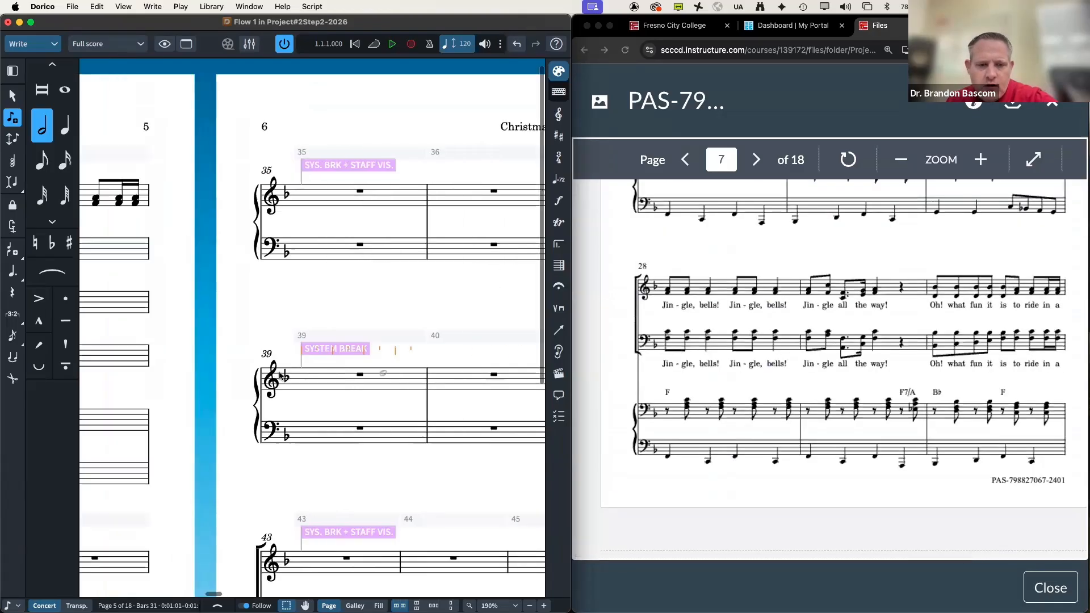
{"action": "scroll", "coordinate": [280, 375], "scroll_direction": "left", "scroll_amount": 5}
{"action": "scroll", "coordinate": [279, 375], "scroll_direction": "down", "scroll_amount": 3}
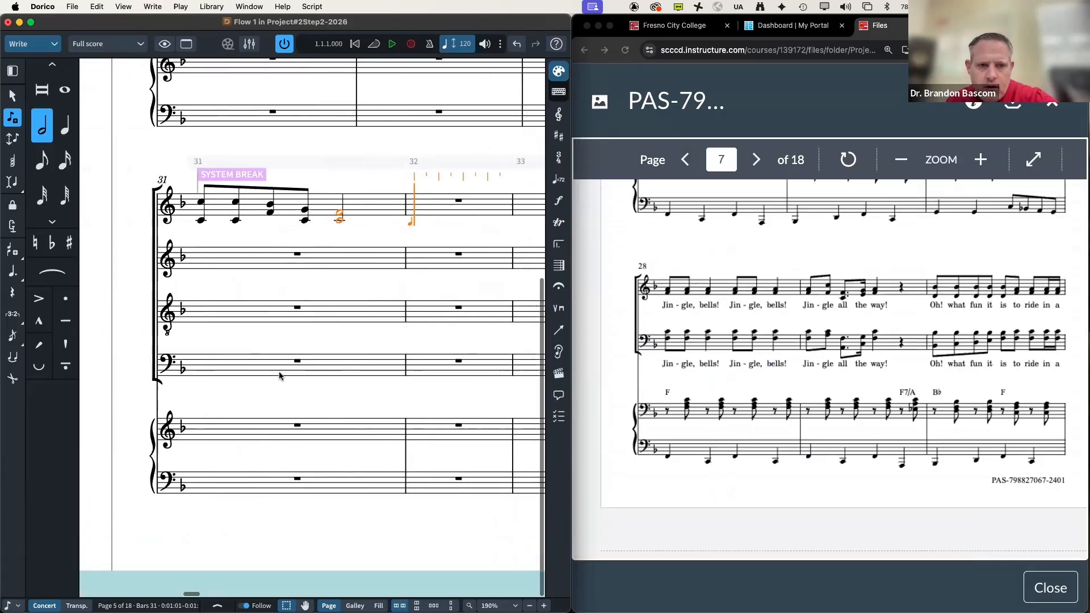
{"action": "scroll", "coordinate": [278, 371], "scroll_direction": "left", "scroll_amount": 2}
{"action": "scroll", "coordinate": [658, 294], "scroll_direction": "down", "scroll_amount": 10}
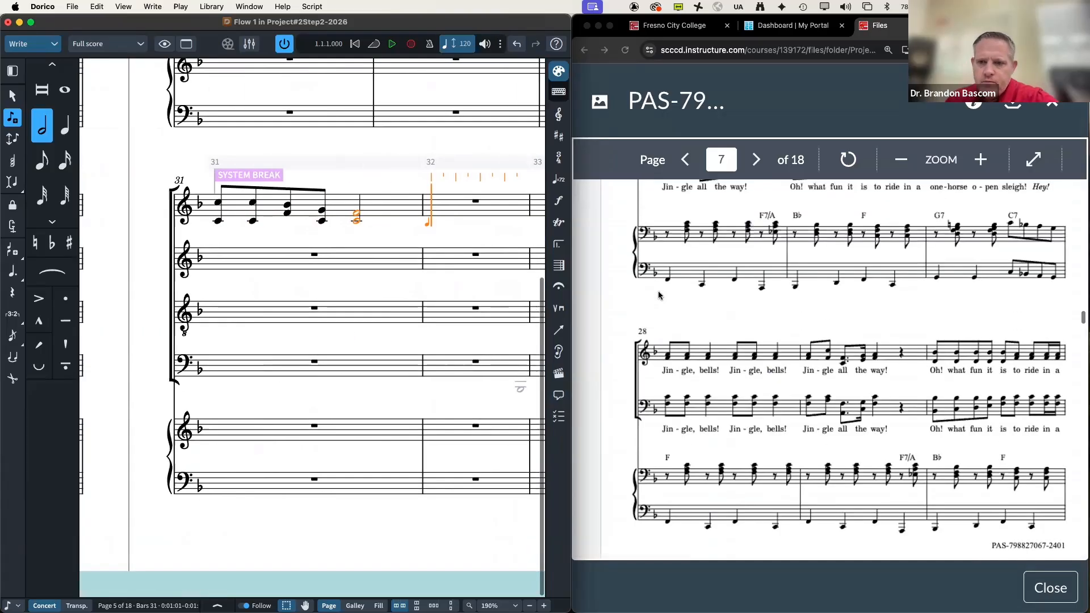
{"action": "scroll", "coordinate": [658, 295], "scroll_direction": "right", "scroll_amount": 3}
{"action": "scroll", "coordinate": [658, 295], "scroll_direction": "down", "scroll_amount": 2}
{"action": "scroll", "coordinate": [659, 294], "scroll_direction": "left", "scroll_amount": 5}
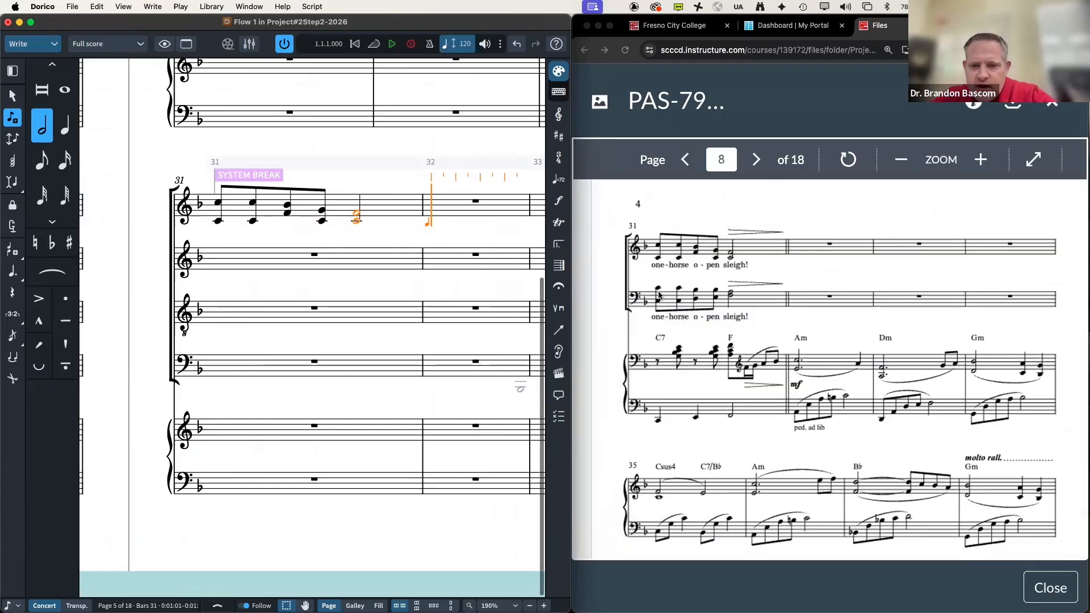
{"action": "scroll", "coordinate": [659, 295], "scroll_direction": "down", "scroll_amount": 8}
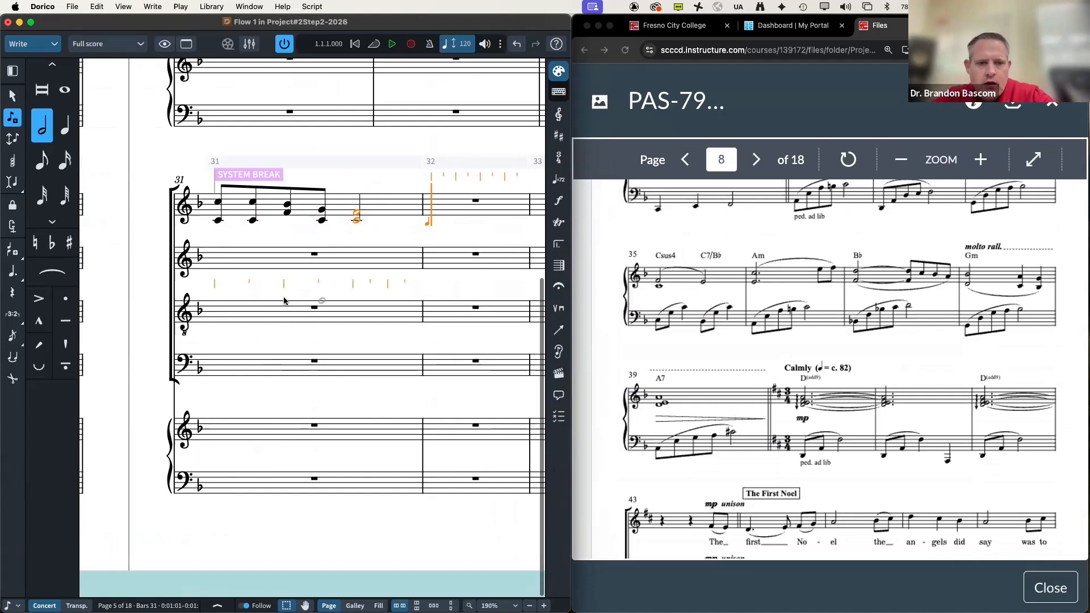
{"action": "scroll", "coordinate": [285, 301], "scroll_direction": "right", "scroll_amount": 10}
{"action": "scroll", "coordinate": [285, 300], "scroll_direction": "right", "scroll_amount": 5}
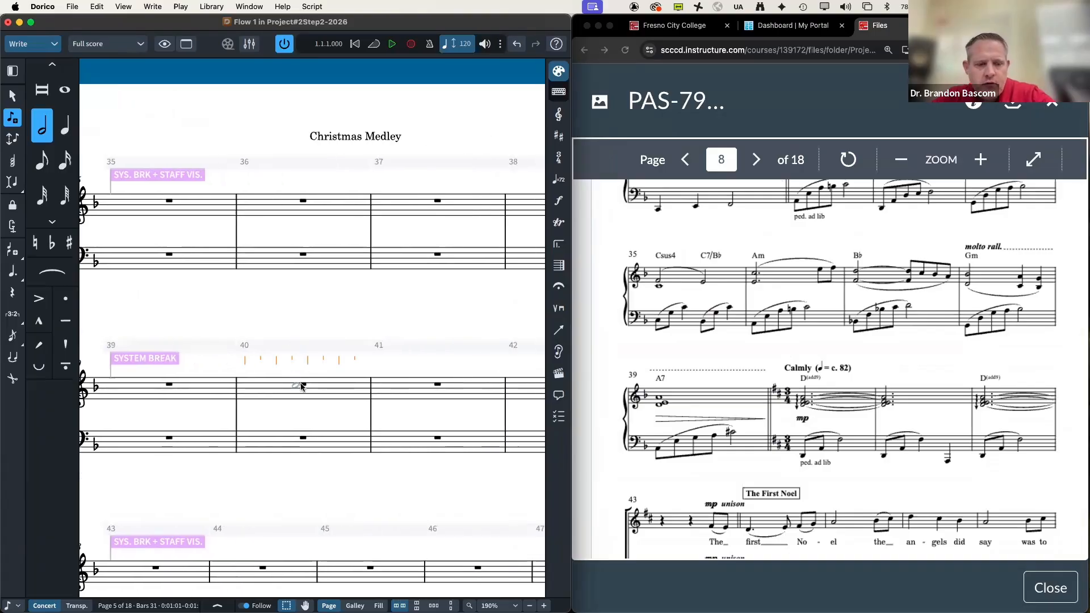
{"action": "key", "text": "Escape"}
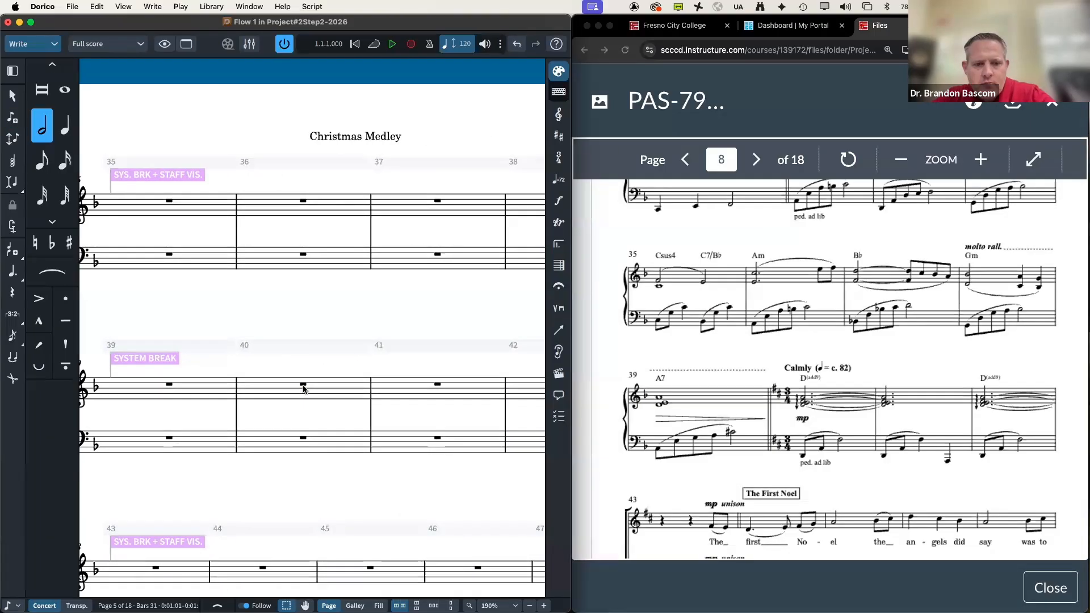
Step: Insert a two-sharp D major key signature at bar 40's rest
{"action": "left_click", "coordinate": [304, 387]}
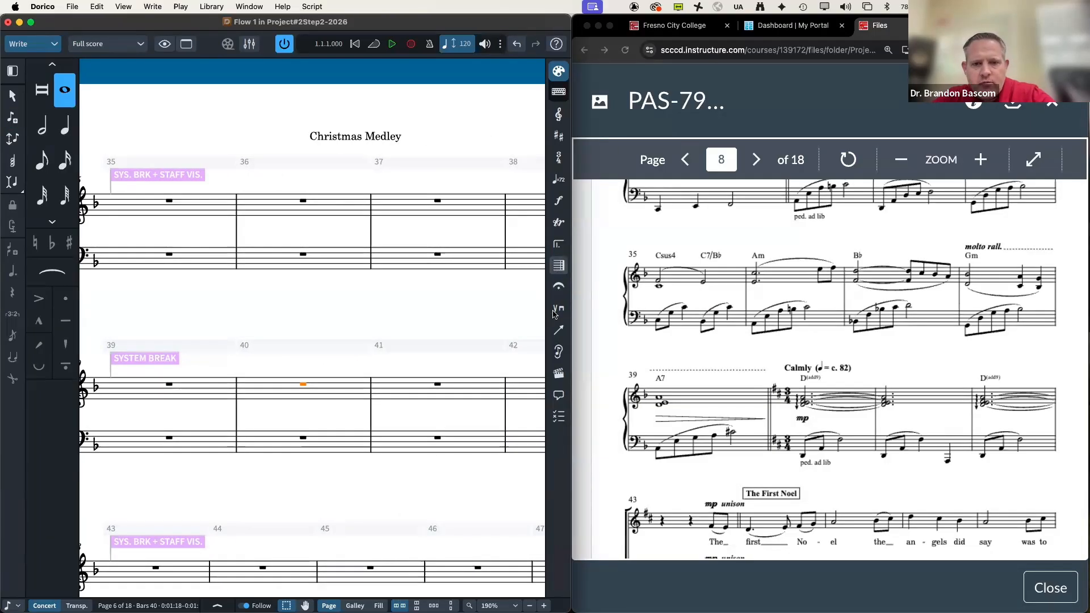
{"action": "left_click", "coordinate": [559, 137]}
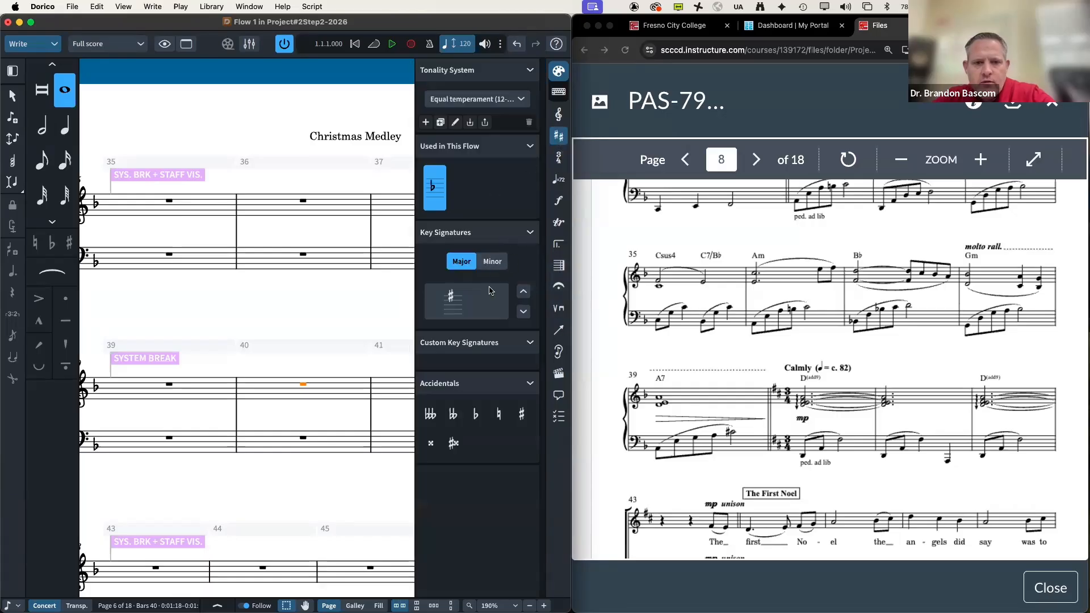
{"action": "left_click", "coordinate": [522, 291]}
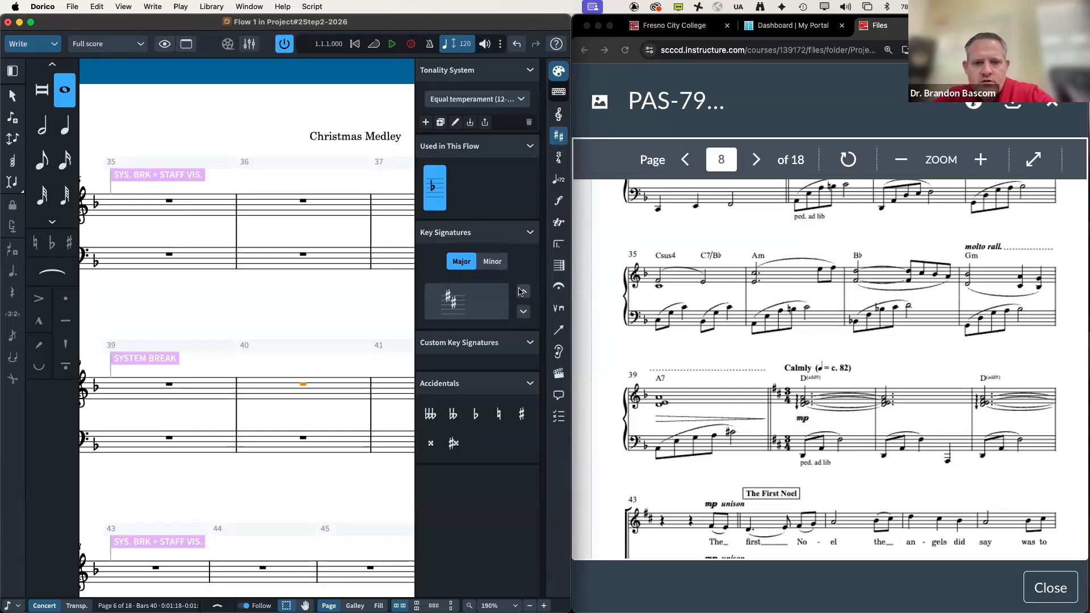
{"action": "left_click", "coordinate": [454, 311]}
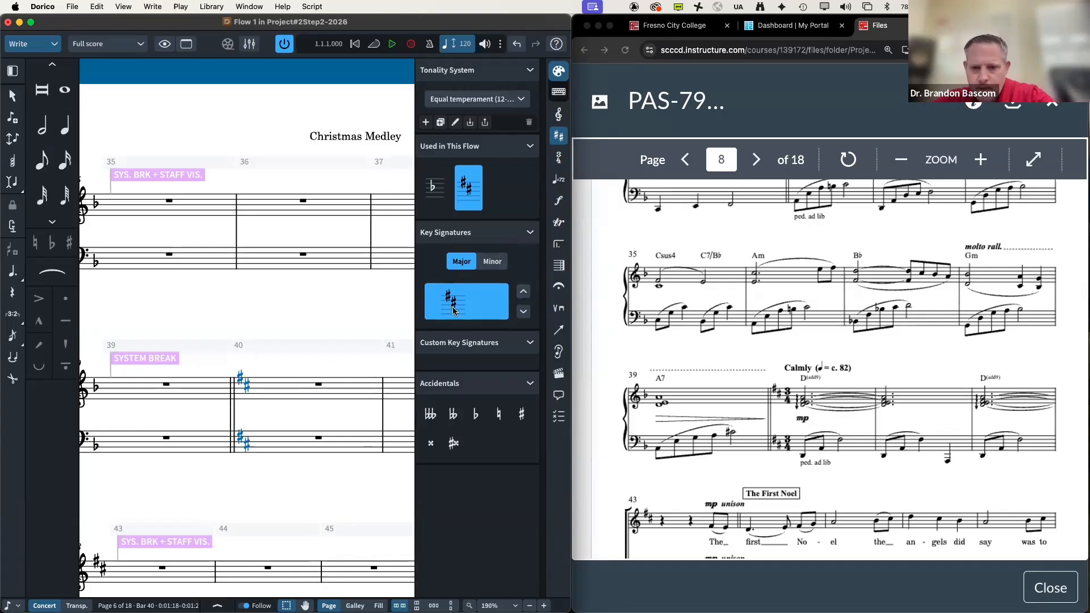
{"action": "scroll", "coordinate": [683, 390], "scroll_direction": "down", "scroll_amount": 5}
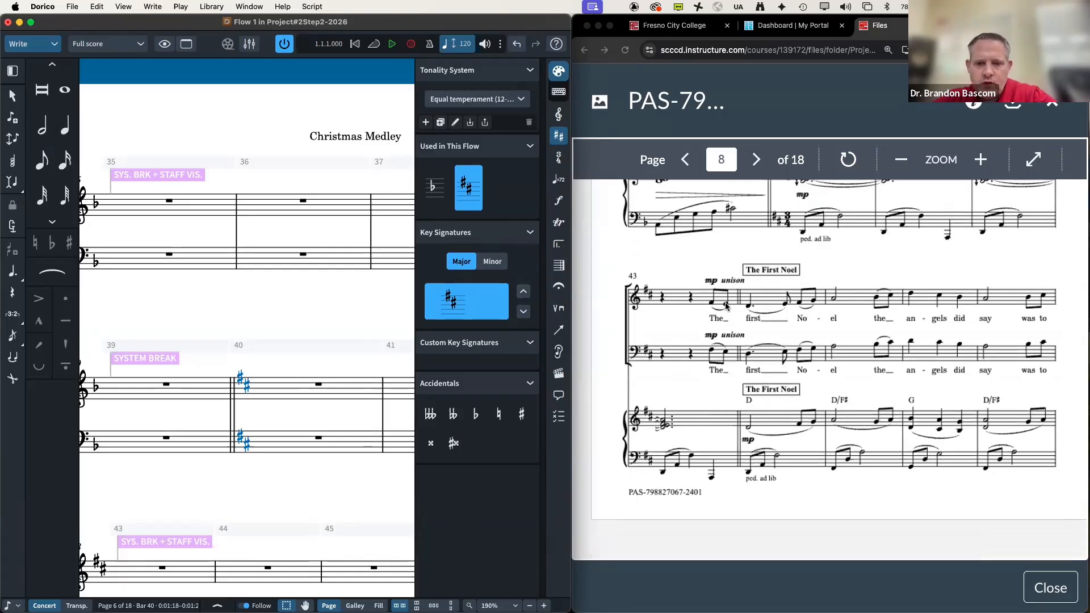
{"action": "scroll", "coordinate": [299, 441], "scroll_direction": "left", "scroll_amount": 1}
{"action": "scroll", "coordinate": [300, 442], "scroll_direction": "left", "scroll_amount": 3}
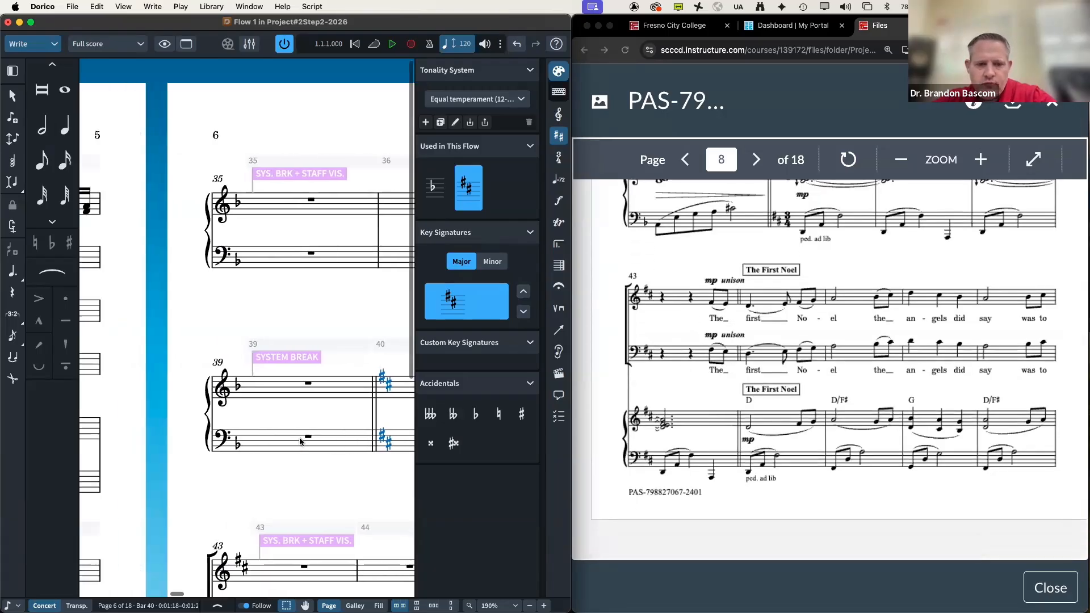
{"action": "scroll", "coordinate": [300, 442], "scroll_direction": "down", "scroll_amount": 3}
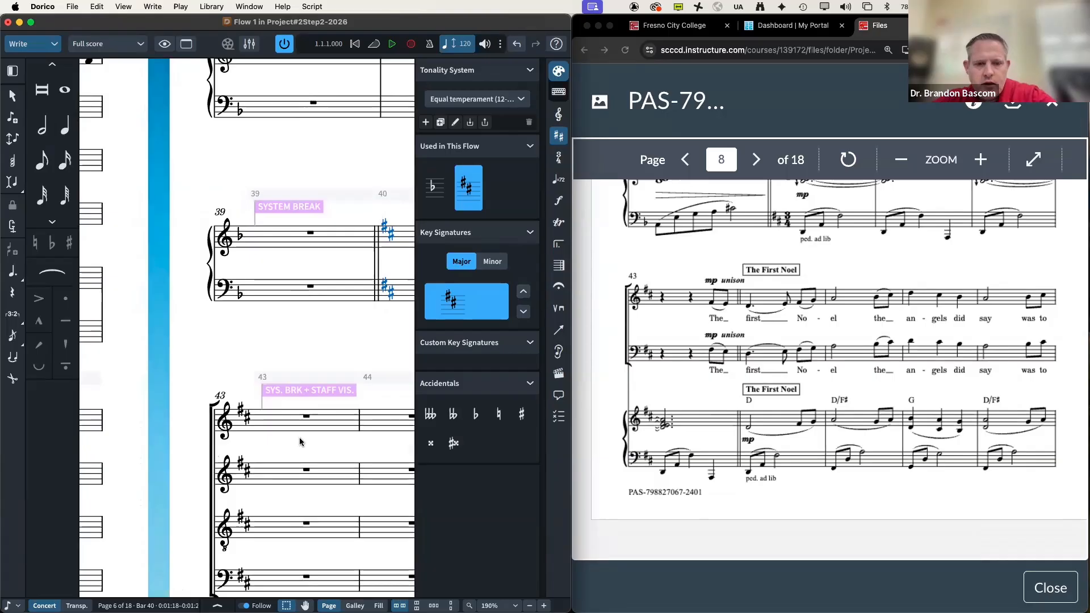
Step: Hide the side panels and start note input in bar 43's top staff
{"action": "key", "text": "Escape"}
{"action": "key", "text": "super+0"}
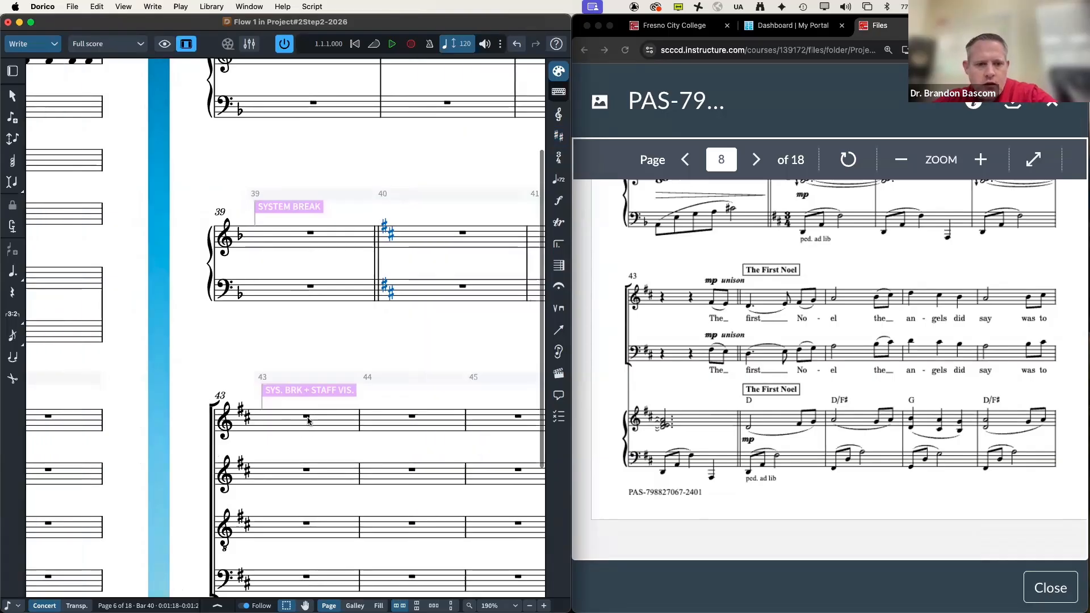
{"action": "double_click", "coordinate": [307, 418]}
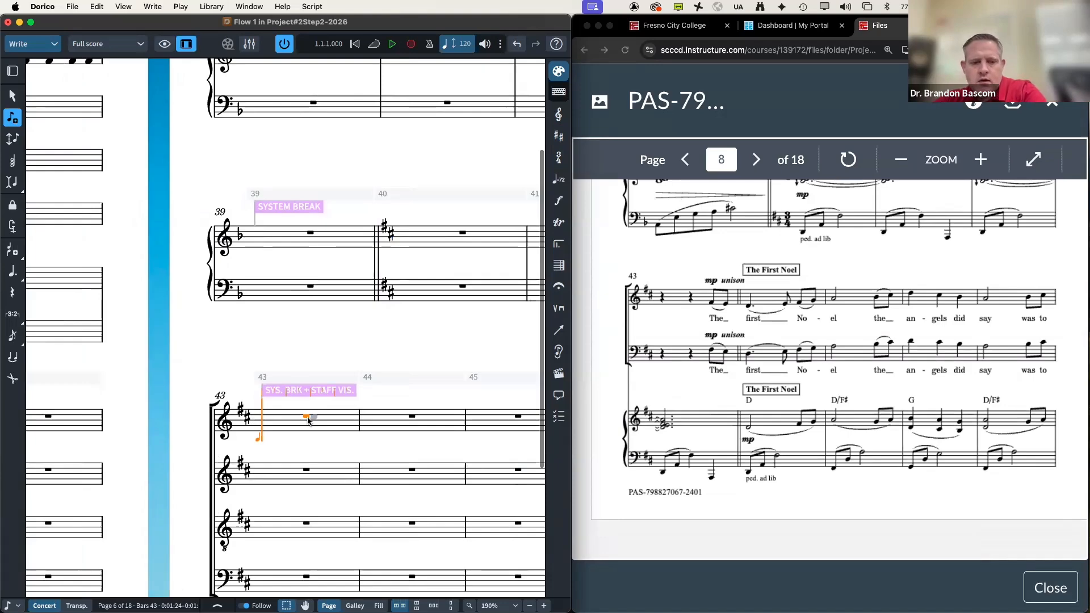
{"action": "key", "text": "Right"}
{"action": "key", "text": "Right"}
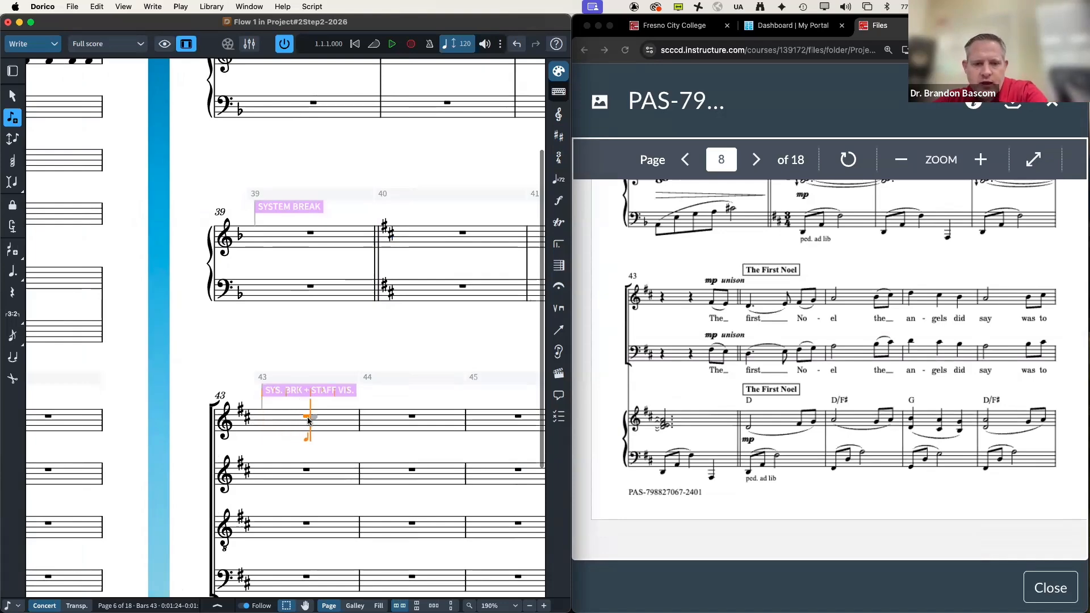
{"action": "key", "text": "Right"}
{"action": "key", "text": "Right"}
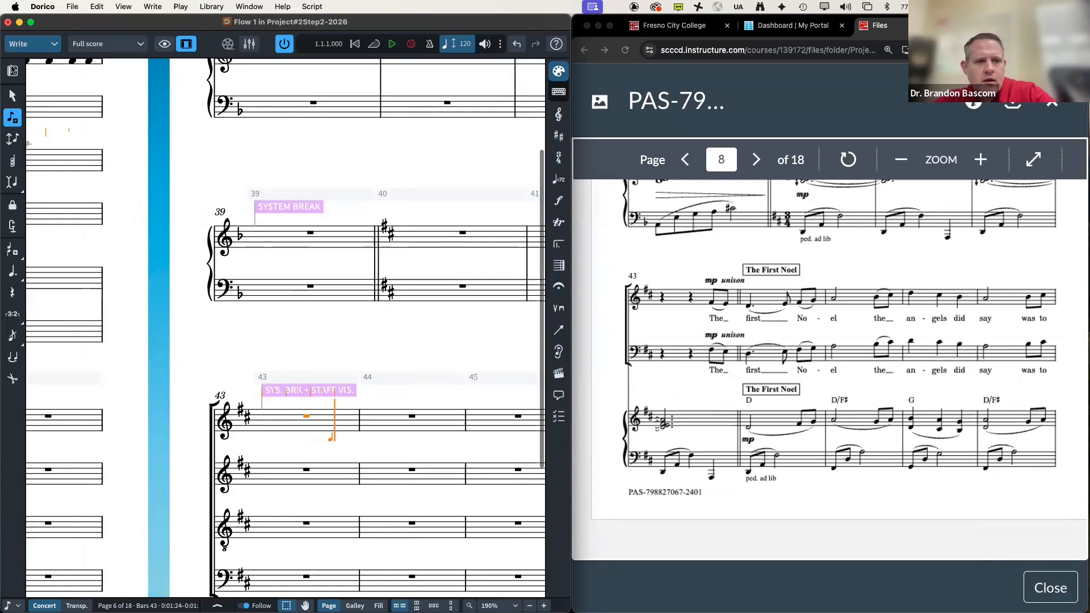
Step: Enter eighths G and F♯ in bar 43 and a dotted-quarter D in bar 44
{"action": "left_click", "coordinate": [12, 71]}
{"action": "left_click", "coordinate": [42, 161]}
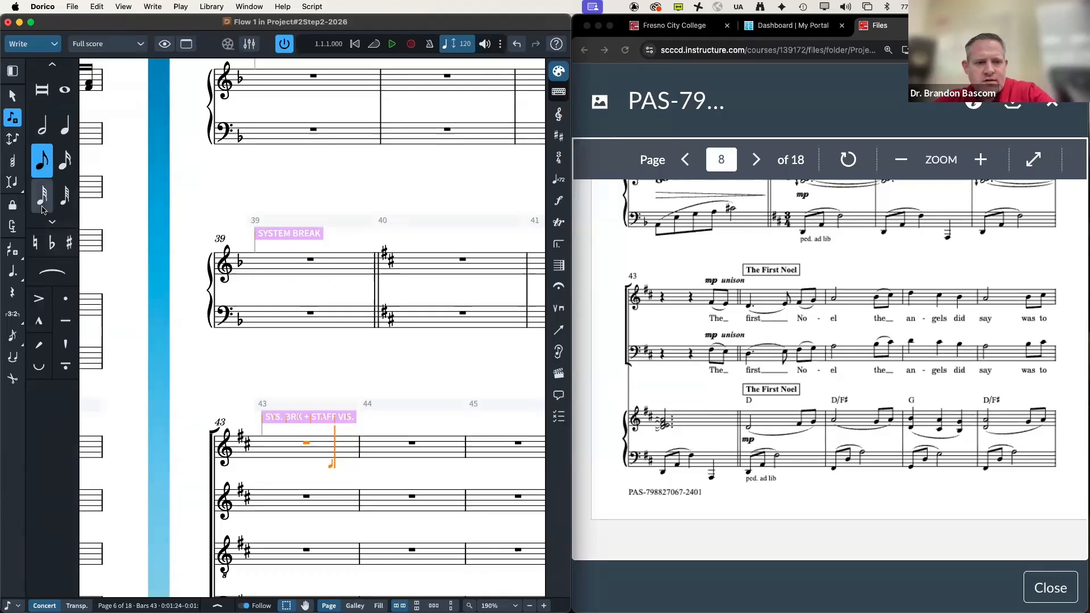
{"action": "key", "text": "4"}
{"action": "key", "text": "3"}
{"action": "key", "text": "5"}
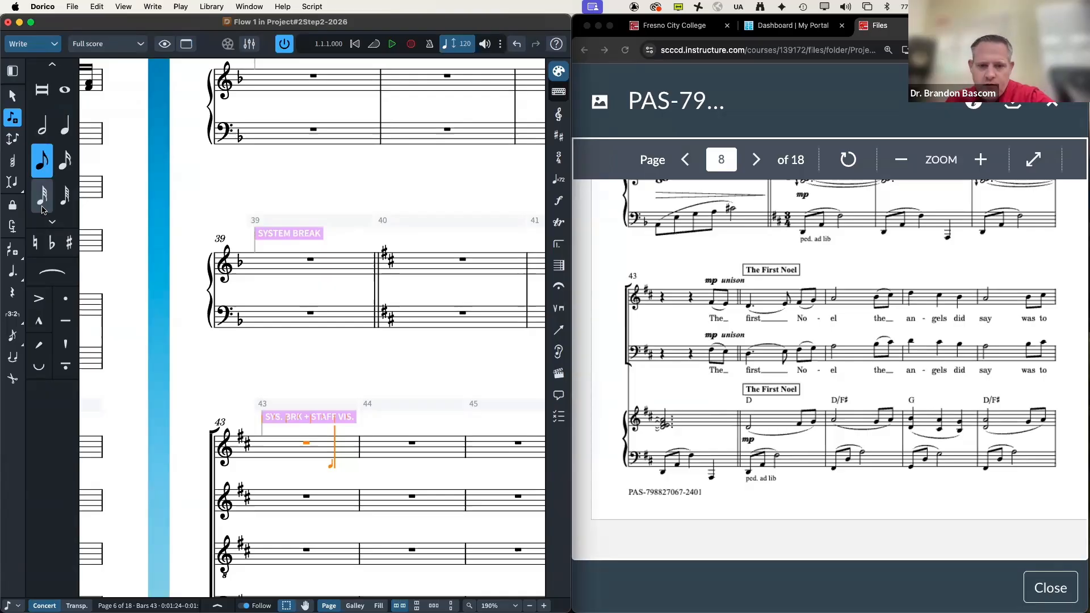
{"action": "key", "text": "g"}
{"action": "key", "text": "f"}
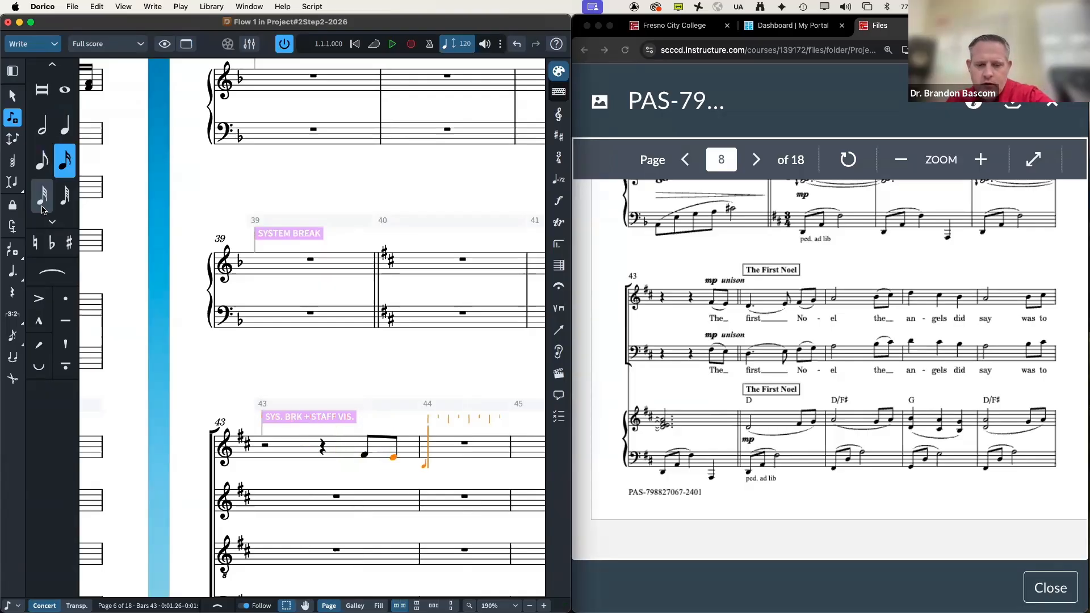
{"action": "key", "text": "6"}
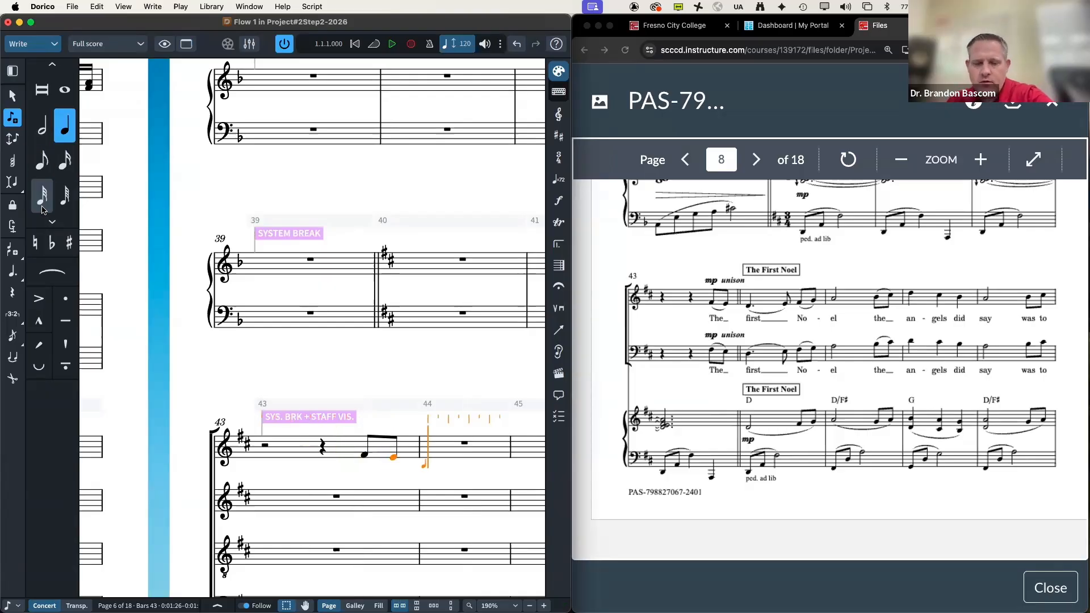
{"action": "key", "text": "period"}
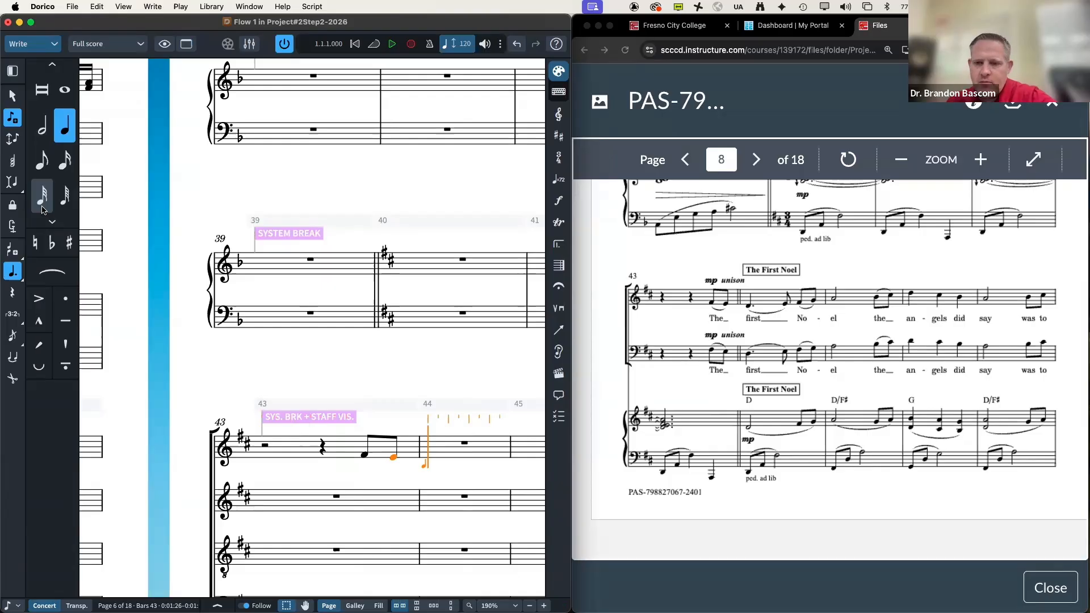
{"action": "key", "text": "e"}
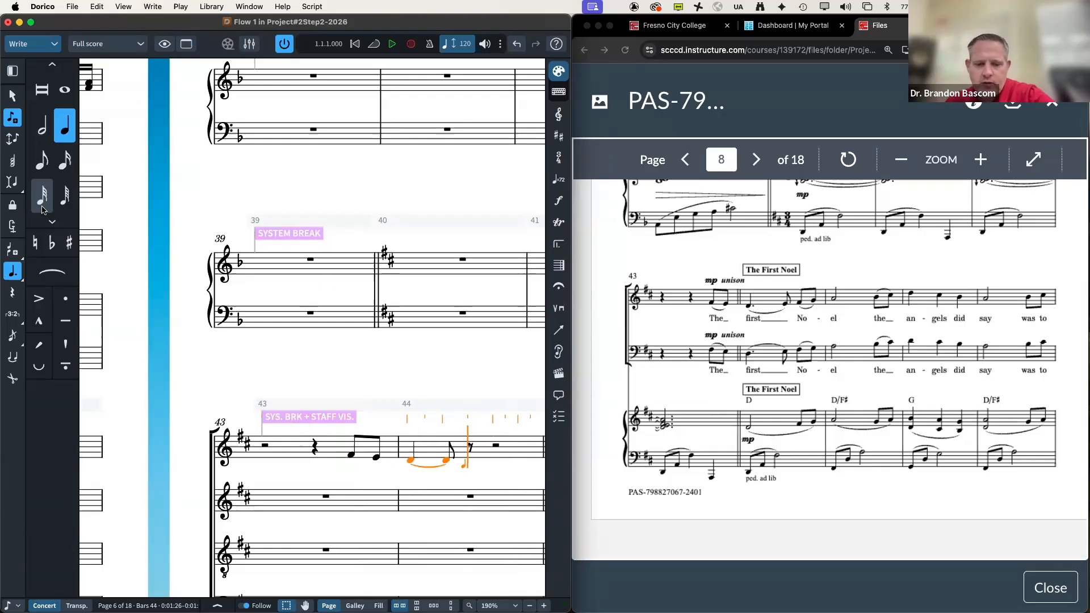
Step: Enter eighths E, F♯, G and a tied half-note A in bar 44
{"action": "key", "text": "5"}
{"action": "key", "text": "e"}
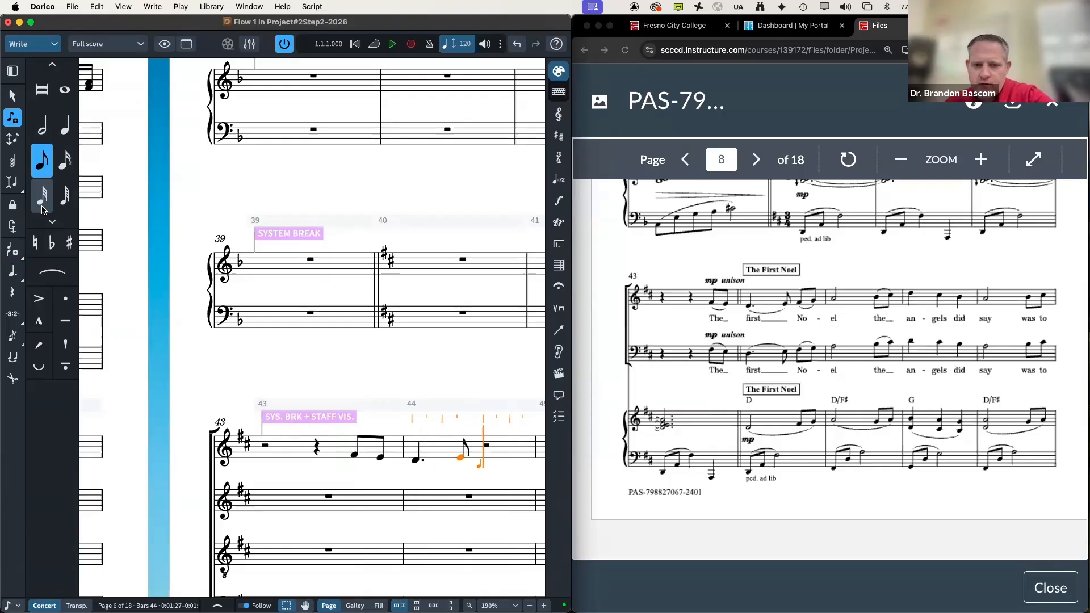
{"action": "key", "text": "f"}
{"action": "key", "text": "g"}
{"action": "key", "text": "6"}
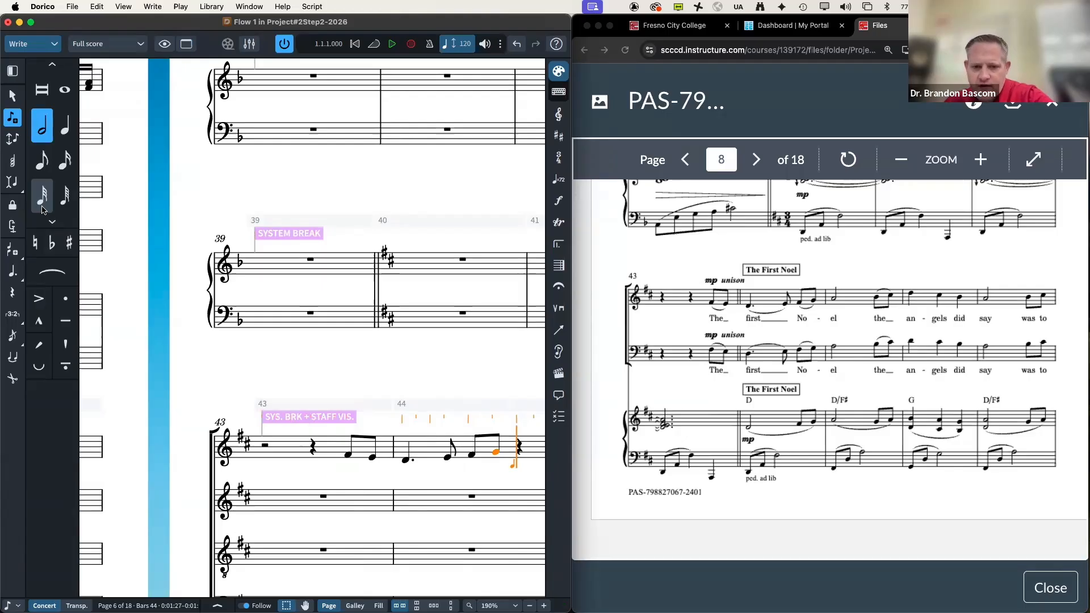
{"action": "key", "text": "a"}
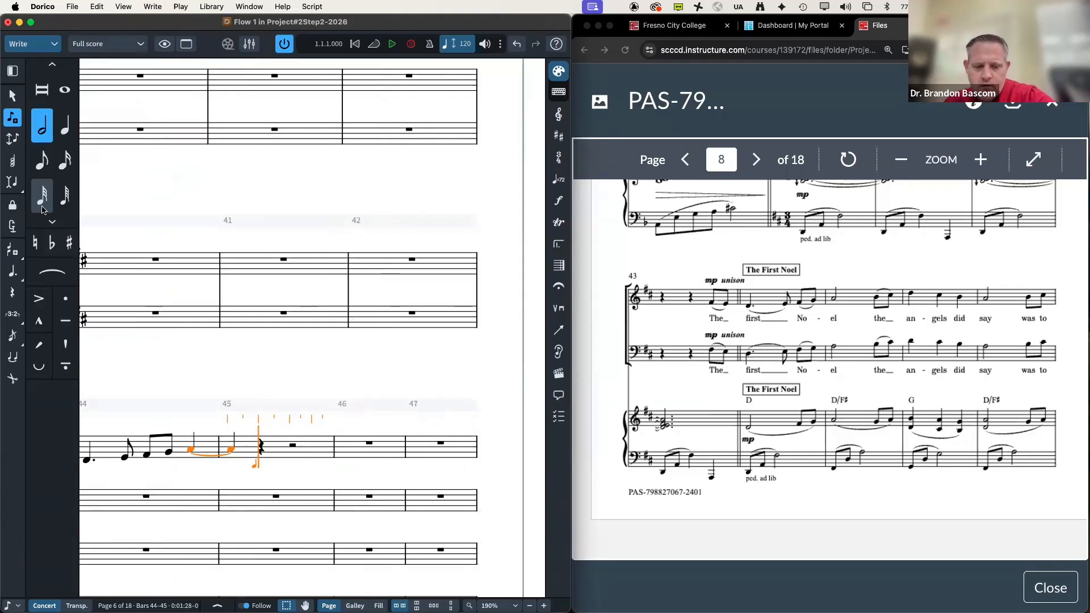
Step: Undo the trial notes in bars 43–44 and exit note input
{"action": "key", "text": "super+z"}
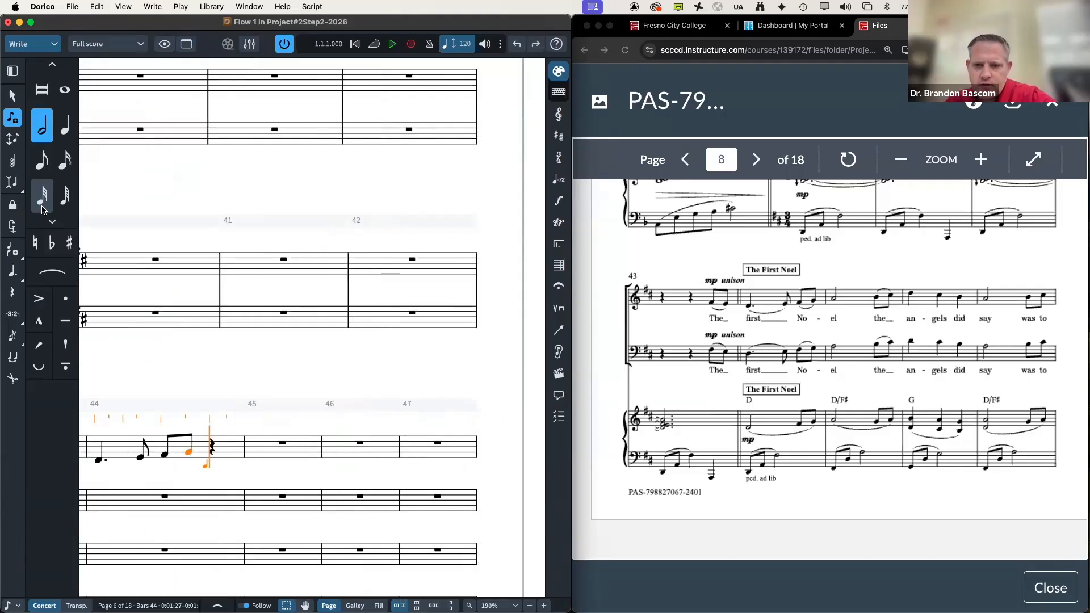
{"action": "key", "text": "super+z"}
{"action": "key", "text": "super+z"}
{"action": "key", "text": "super+z"}
{"action": "key", "text": "super+z"}
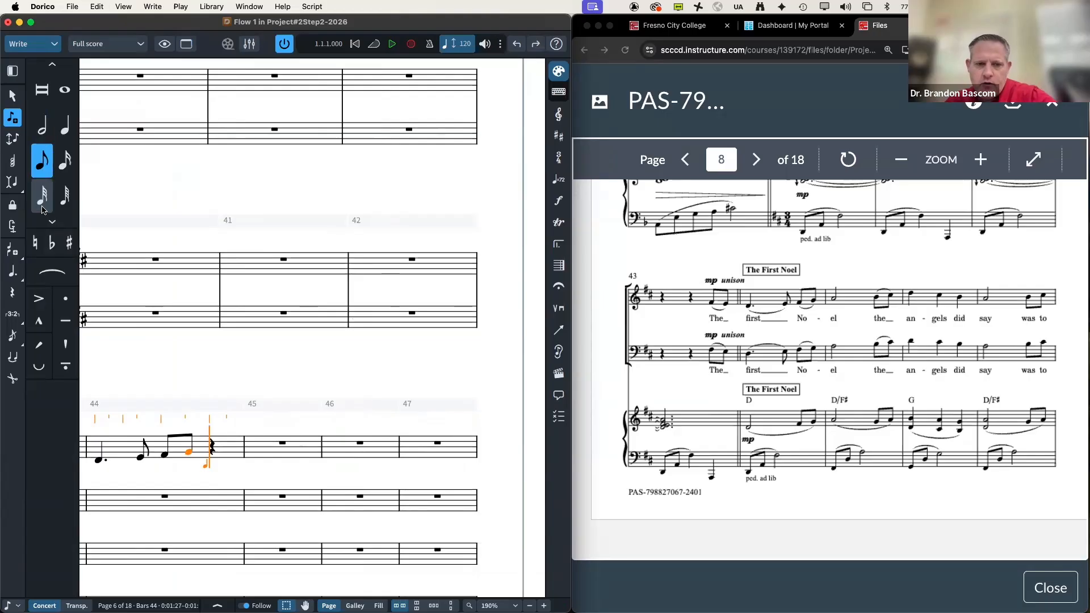
{"action": "key", "text": "super+z"}
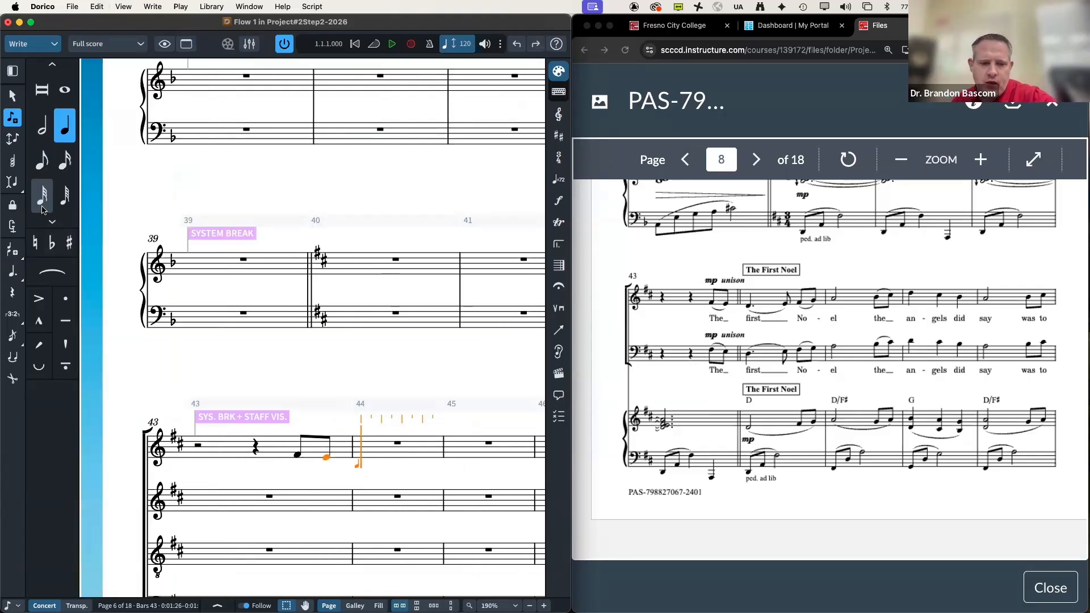
{"action": "key", "text": "4"}
{"action": "key", "text": "super+z"}
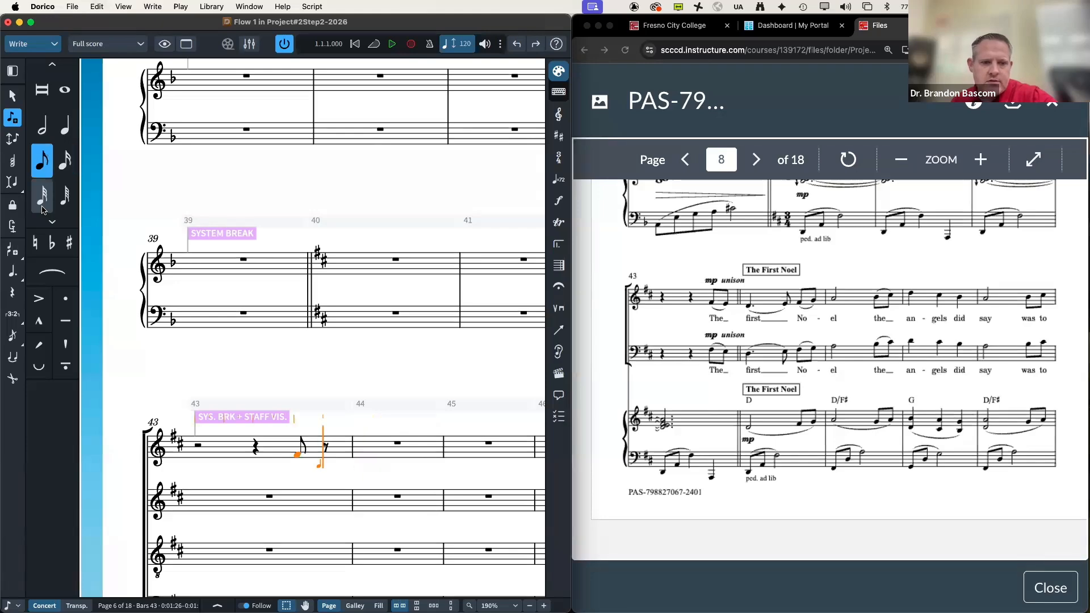
{"action": "key", "text": "super+z"}
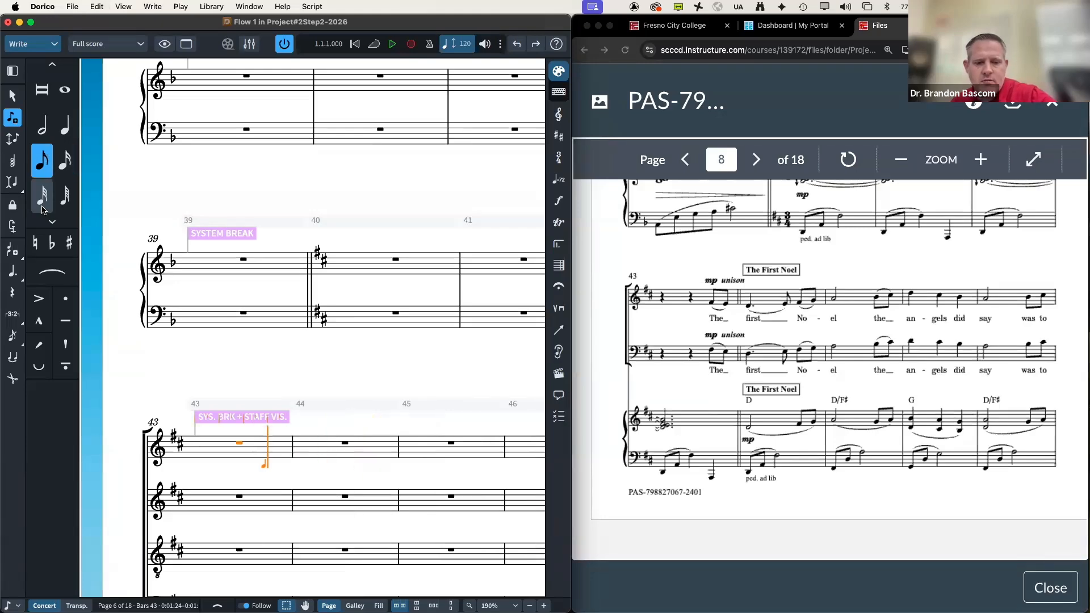
{"action": "key", "text": "Escape"}
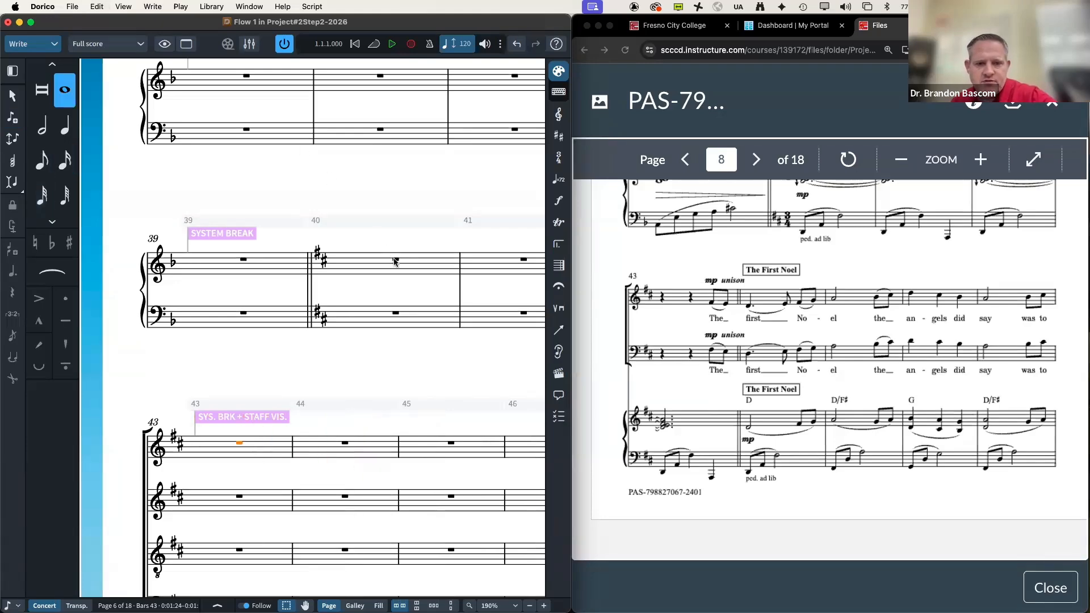
Step: Add a 3/4 time signature at bar 40
{"action": "left_click", "coordinate": [395, 260]}
{"action": "left_click", "coordinate": [558, 157]}
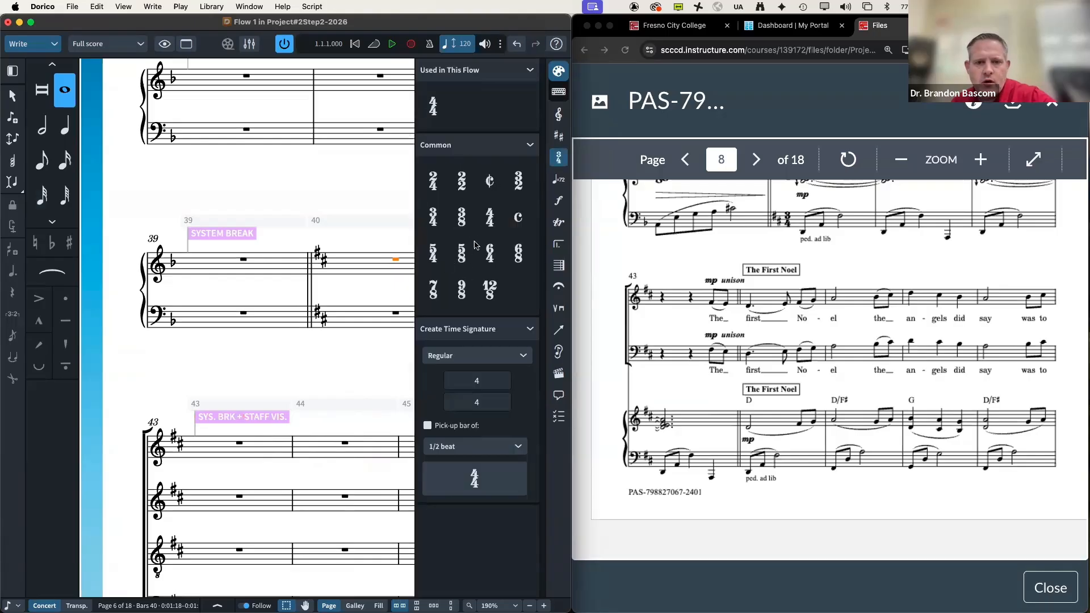
{"action": "left_click", "coordinate": [433, 217]}
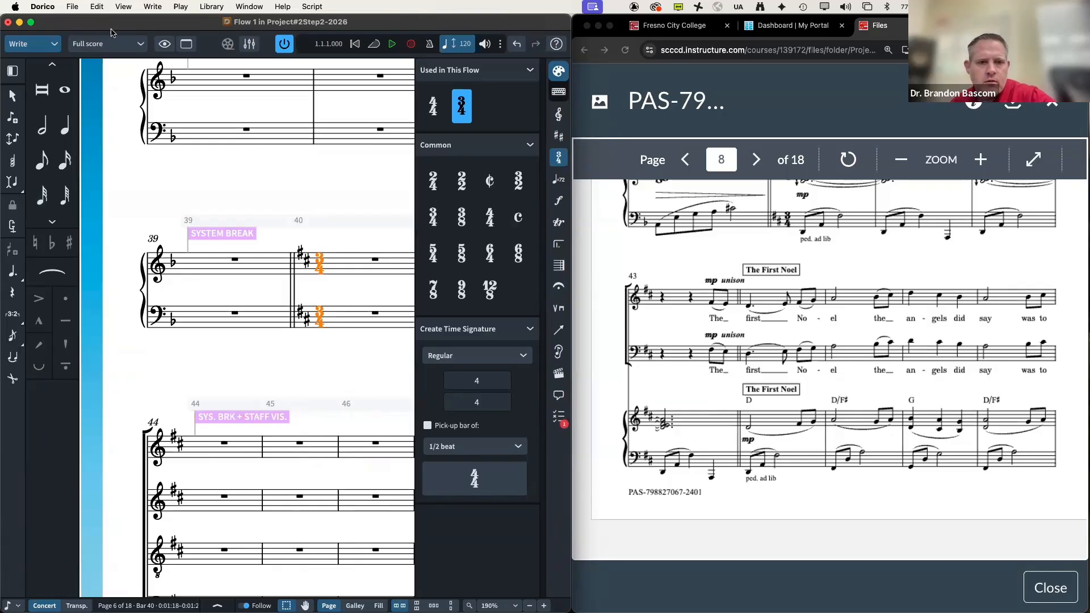
Step: Check the proofreading warnings, hide the side panels and resume note input at bar 40
{"action": "left_click", "coordinate": [559, 423]}
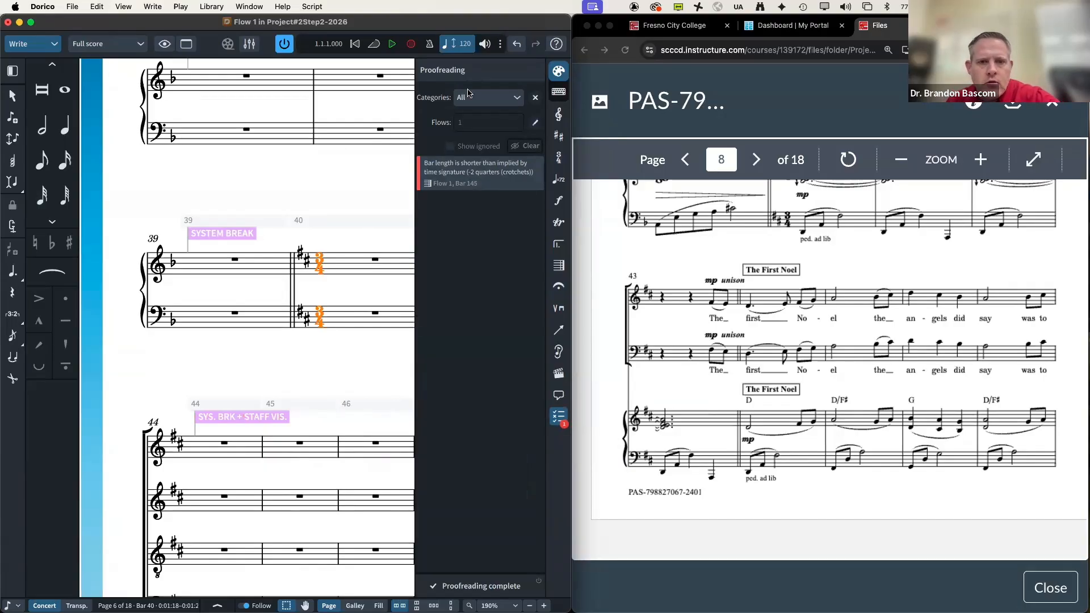
{"action": "key", "text": "super+0"}
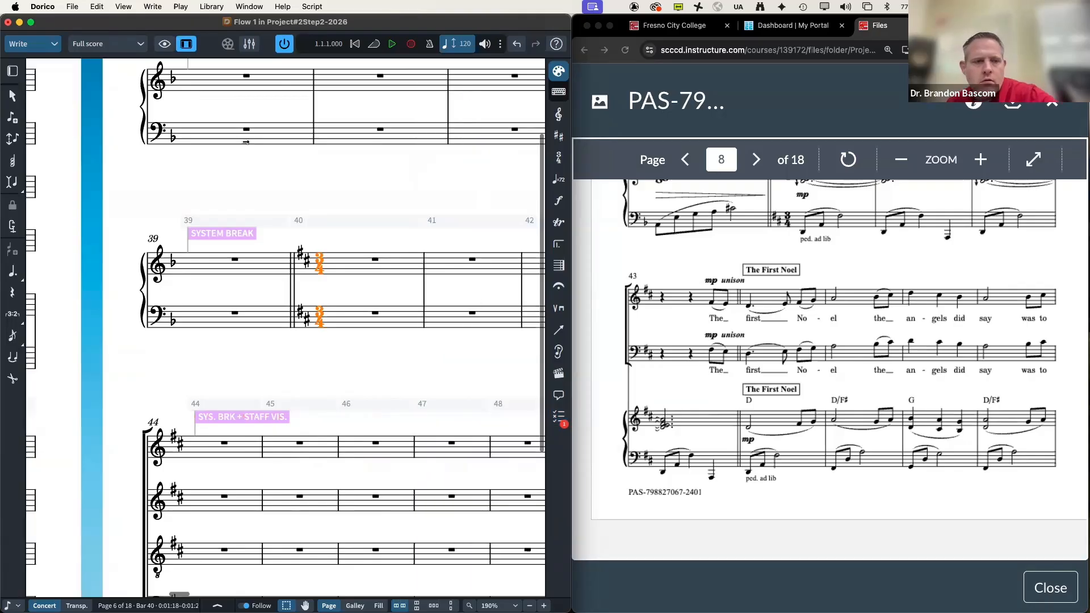
{"action": "left_click", "coordinate": [13, 72]}
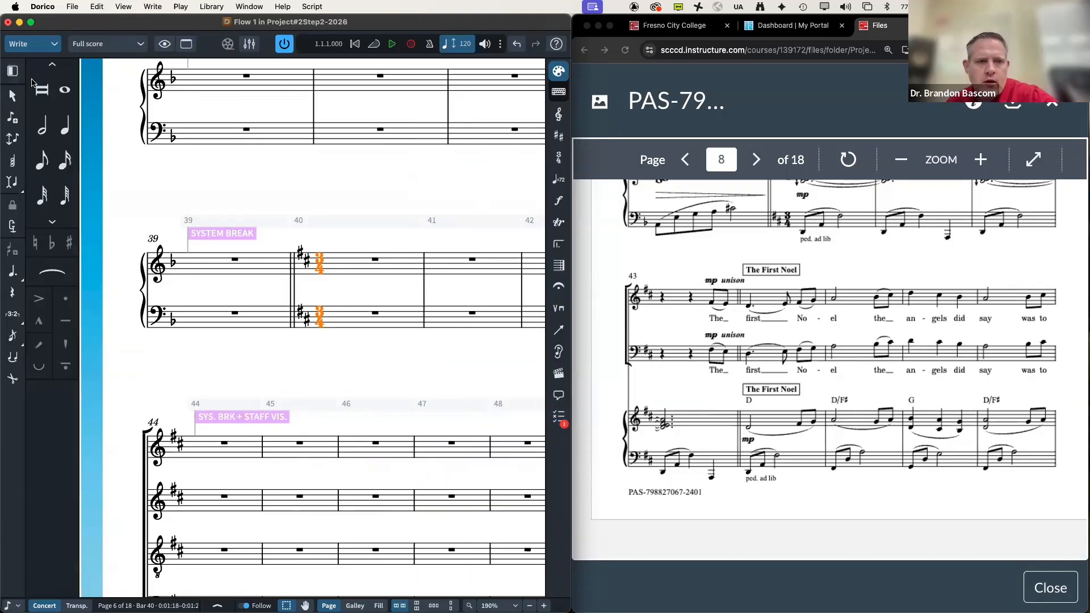
{"action": "key", "text": "shift+n"}
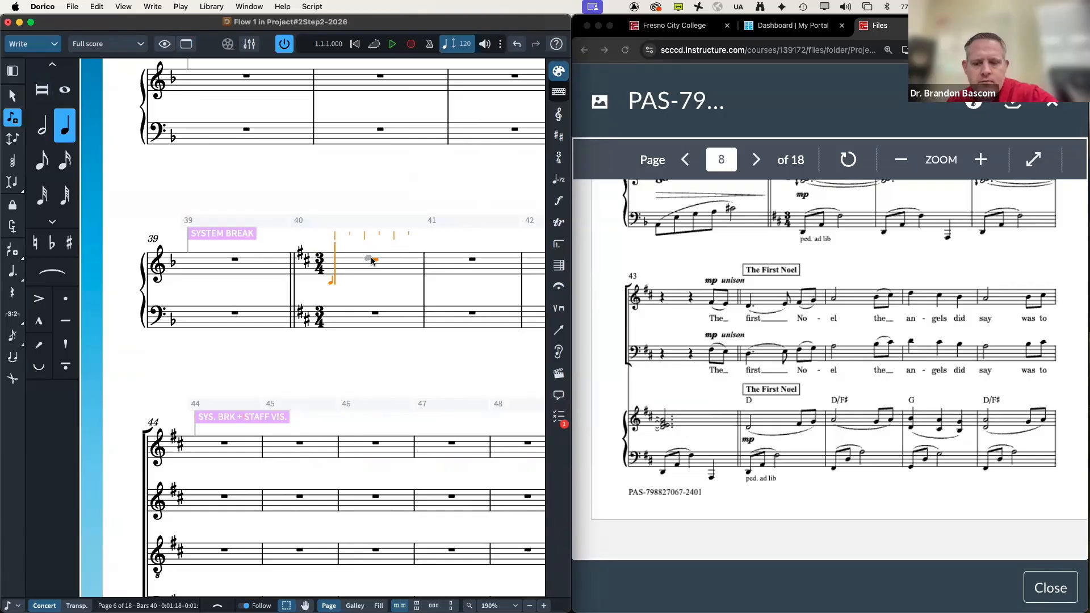
Step: Enter an eighth note F on beat 3 of bar 40
{"action": "key", "text": "Right"}
{"action": "key", "text": "Right"}
{"action": "key", "text": "Right"}
{"action": "key", "text": "Right"}
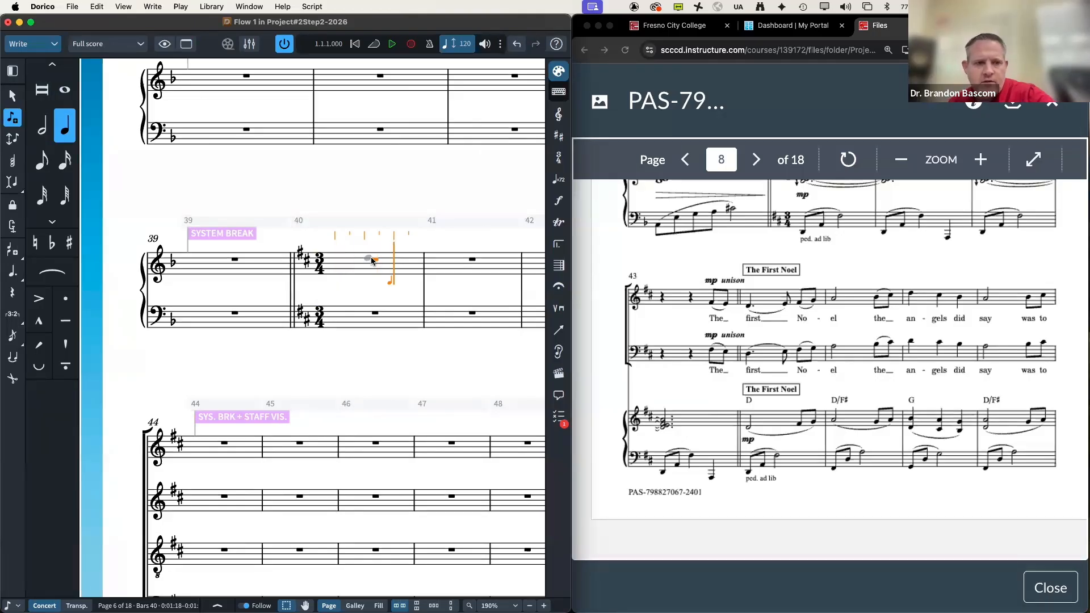
{"action": "key", "text": "5"}
{"action": "key", "text": "f"}
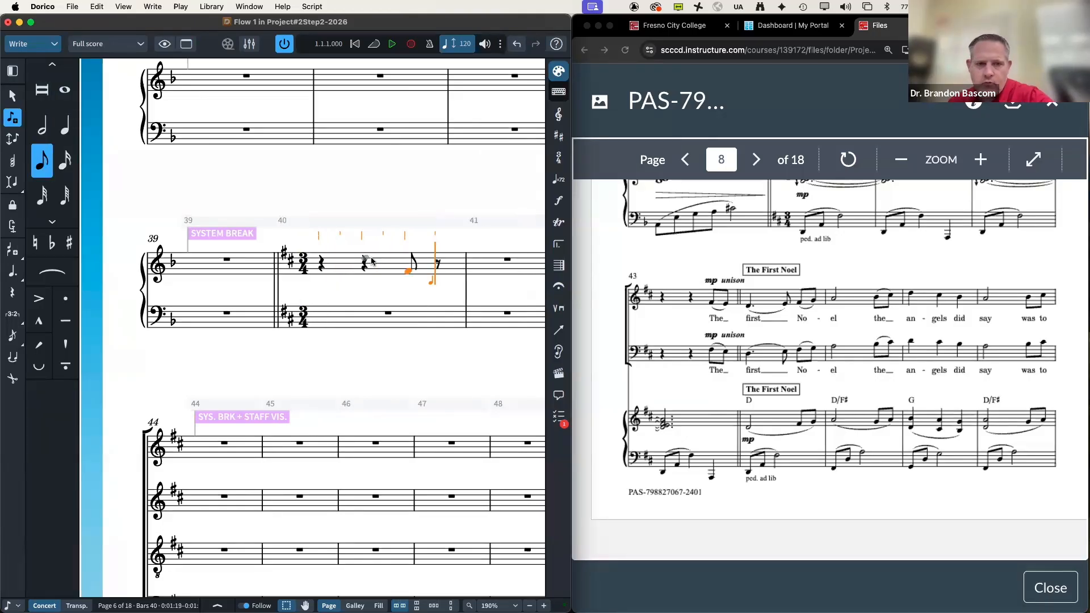
{"action": "scroll", "coordinate": [371, 261], "scroll_direction": "down", "scroll_amount": 5}
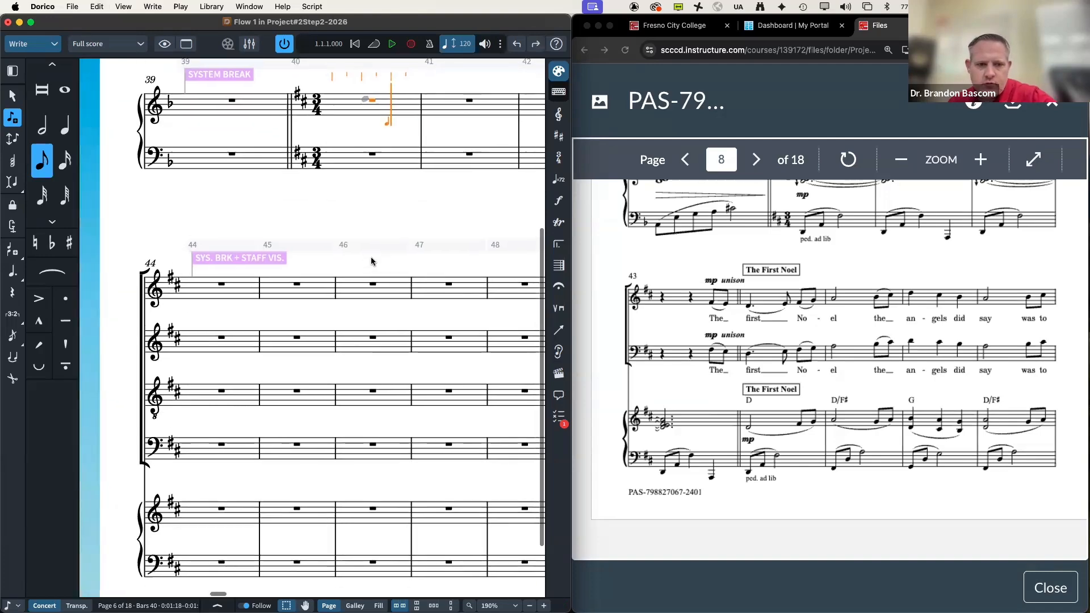
{"action": "scroll", "coordinate": [371, 257], "scroll_direction": "right", "scroll_amount": 8}
{"action": "scroll", "coordinate": [370, 256], "scroll_direction": "up", "scroll_amount": 9}
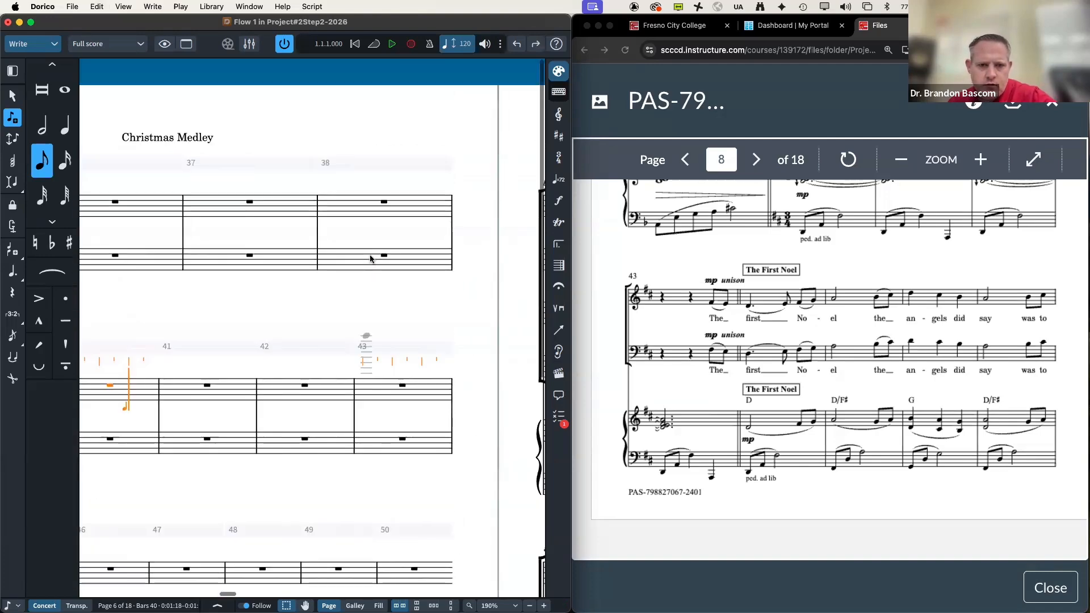
{"action": "scroll", "coordinate": [370, 258], "scroll_direction": "left", "scroll_amount": 12}
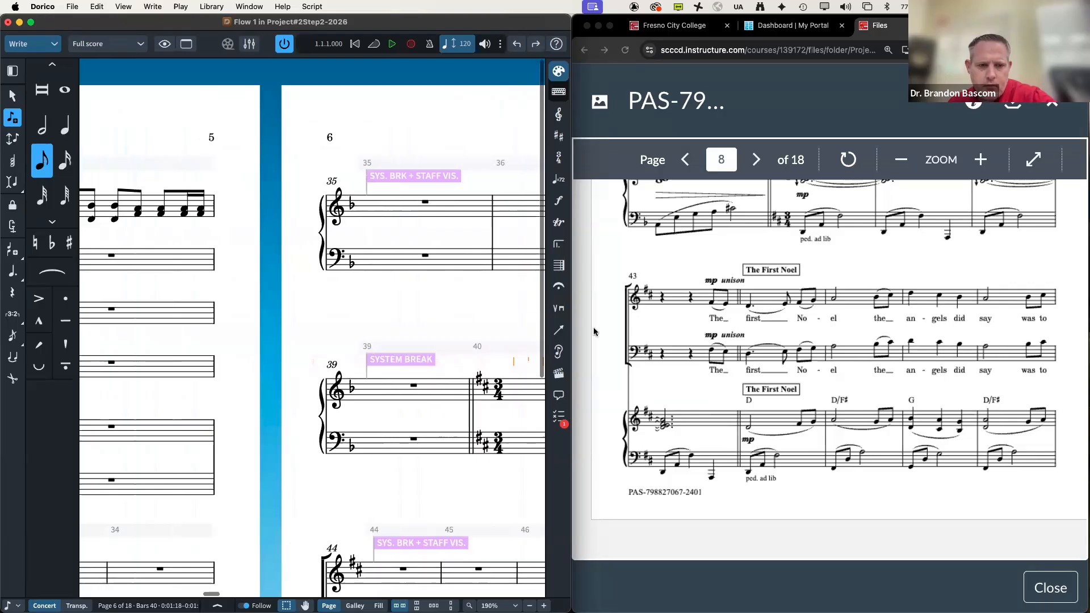
{"action": "scroll", "coordinate": [594, 332], "scroll_direction": "right", "scroll_amount": 5}
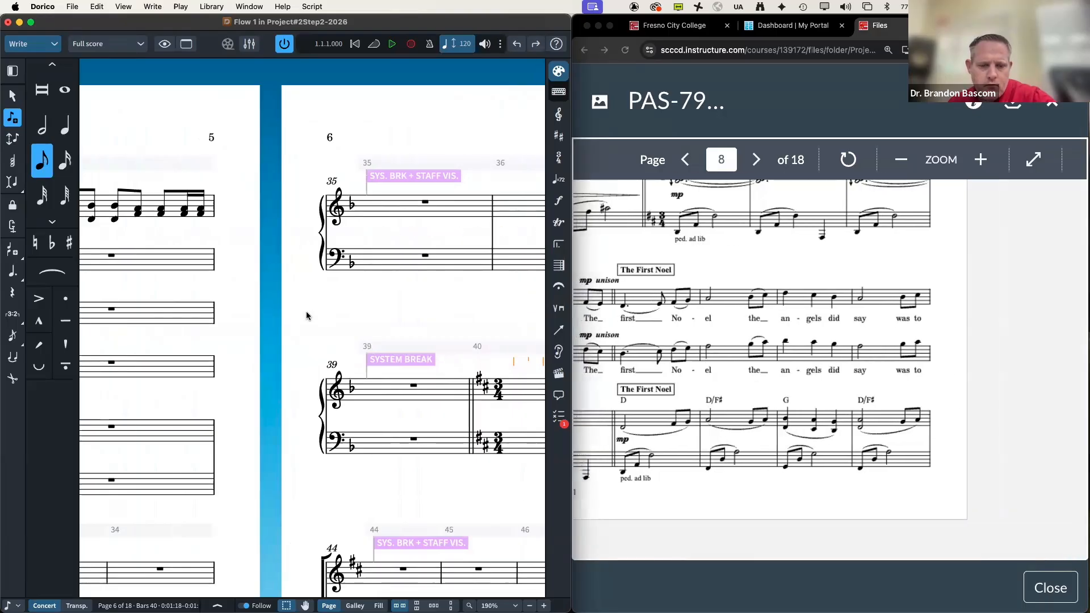
{"action": "scroll", "coordinate": [305, 311], "scroll_direction": "right", "scroll_amount": 10}
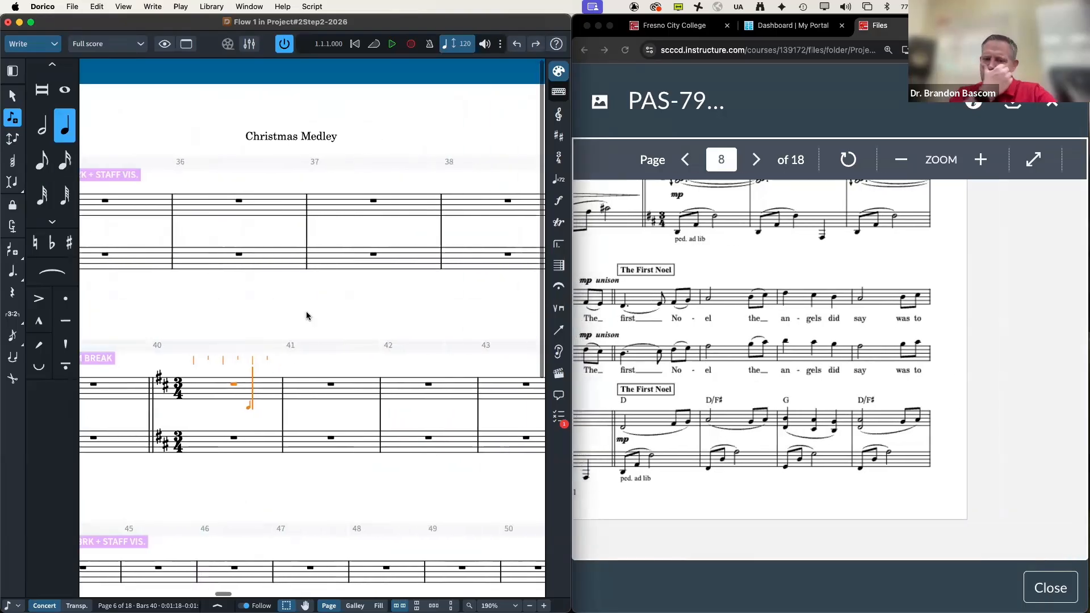
Step: Delete the 3/4 time signature at bar 40
{"action": "key", "text": "Left"}
{"action": "key", "text": "Left"}
{"action": "key", "text": "Left"}
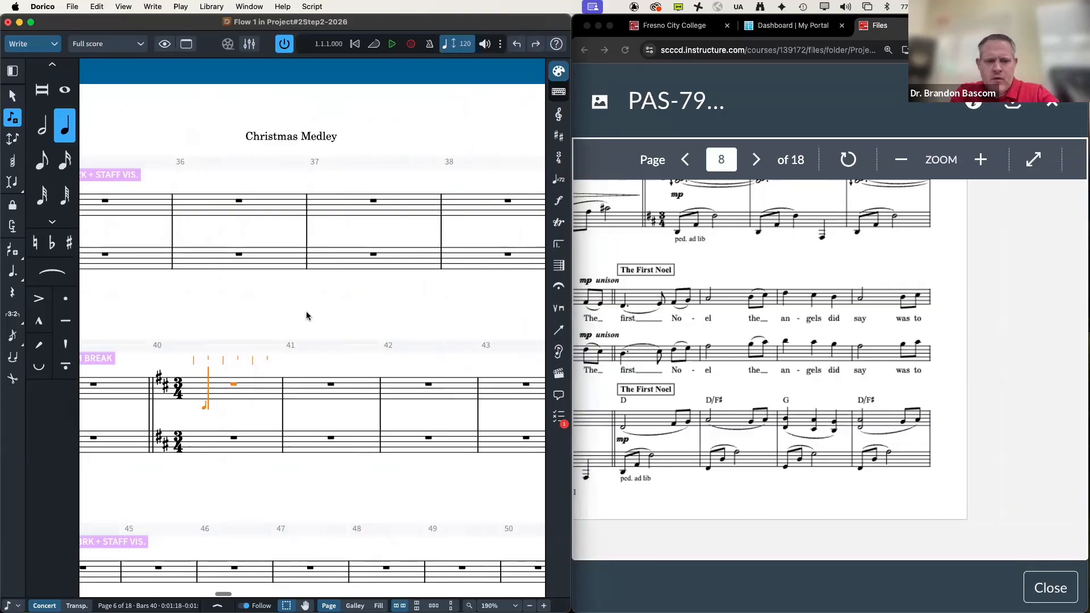
{"action": "key", "text": "Escape"}
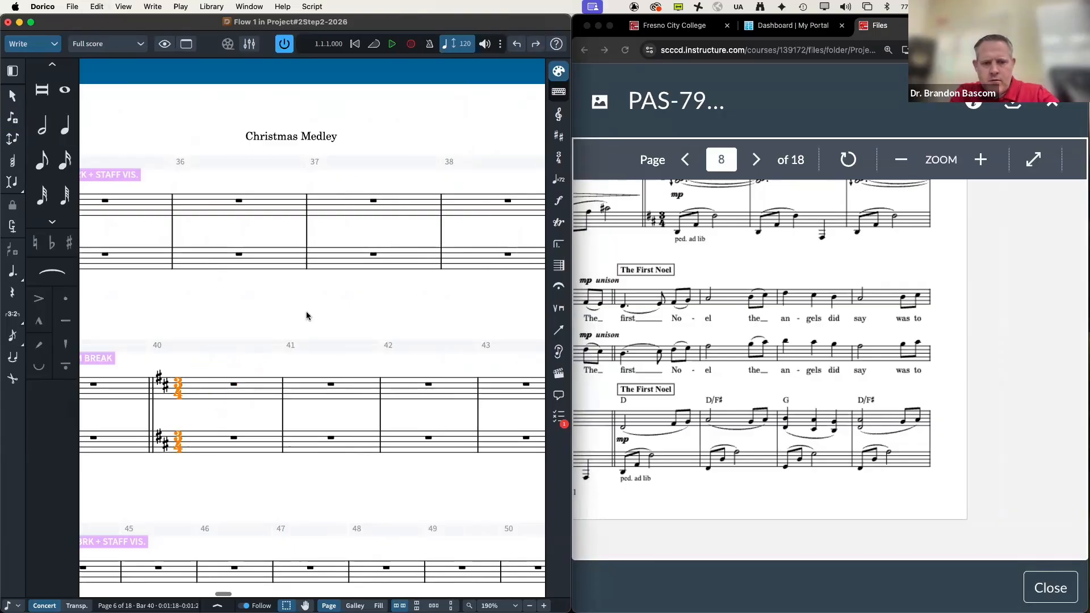
{"action": "key", "text": "Delete"}
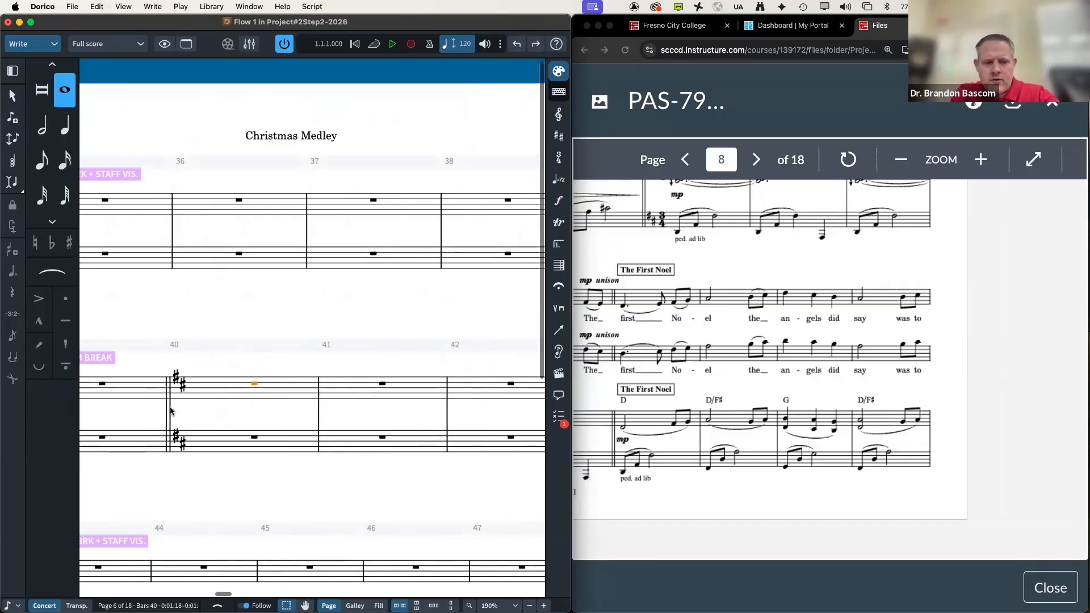
{"action": "scroll", "coordinate": [172, 412], "scroll_direction": "left", "scroll_amount": 5}
{"action": "scroll", "coordinate": [171, 412], "scroll_direction": "down", "scroll_amount": 3}
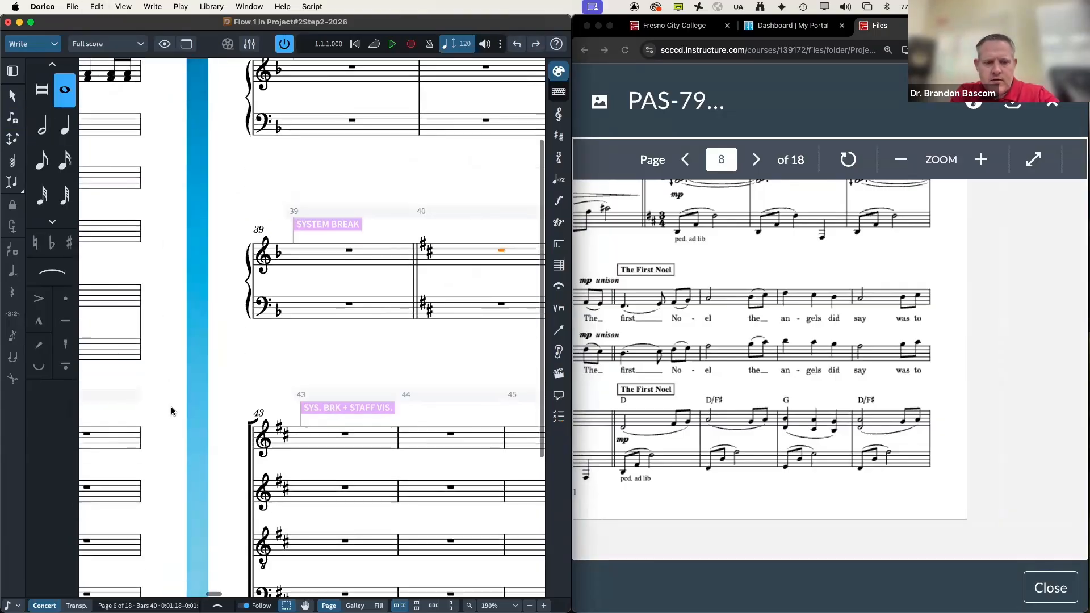
Step: Enter eighth notes F♯ and E after the rest in bar 43
{"action": "double_click", "coordinate": [342, 424]}
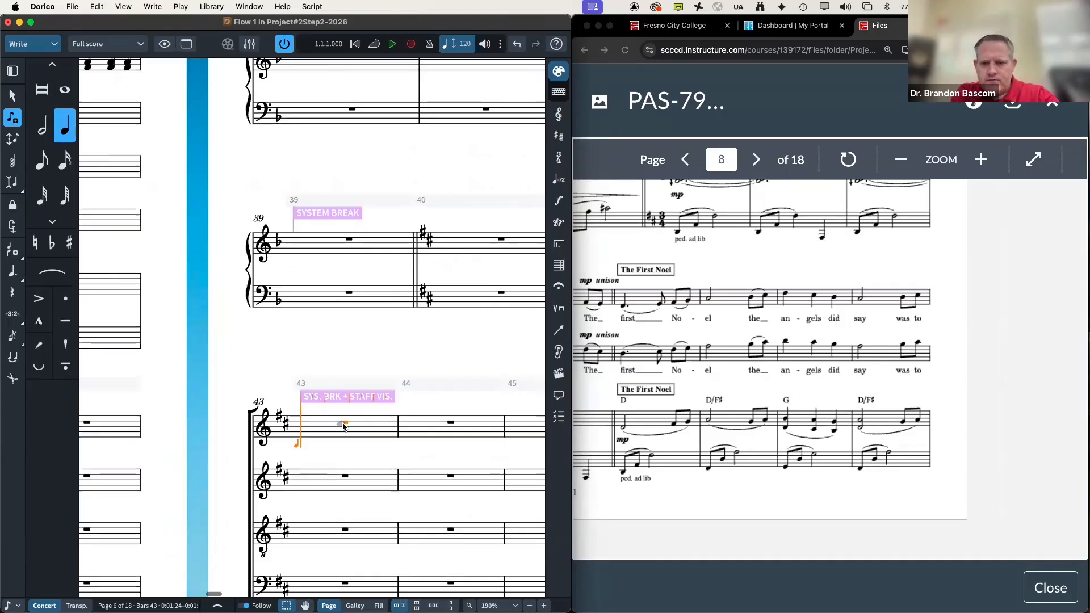
{"action": "key", "text": "Right"}
{"action": "key", "text": "Right"}
{"action": "key", "text": "Right"}
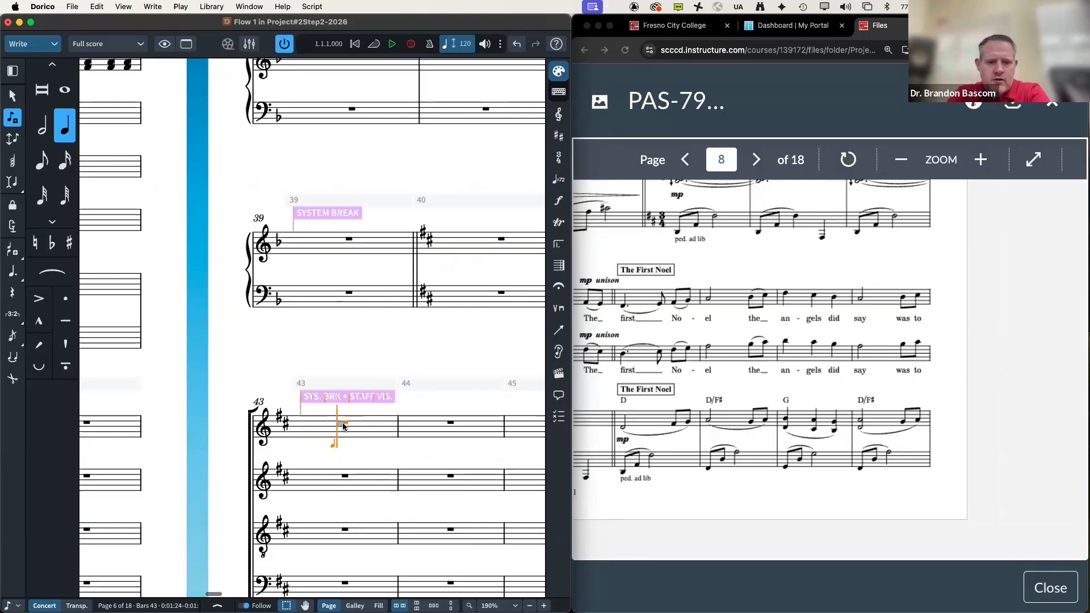
{"action": "key", "text": "Right"}
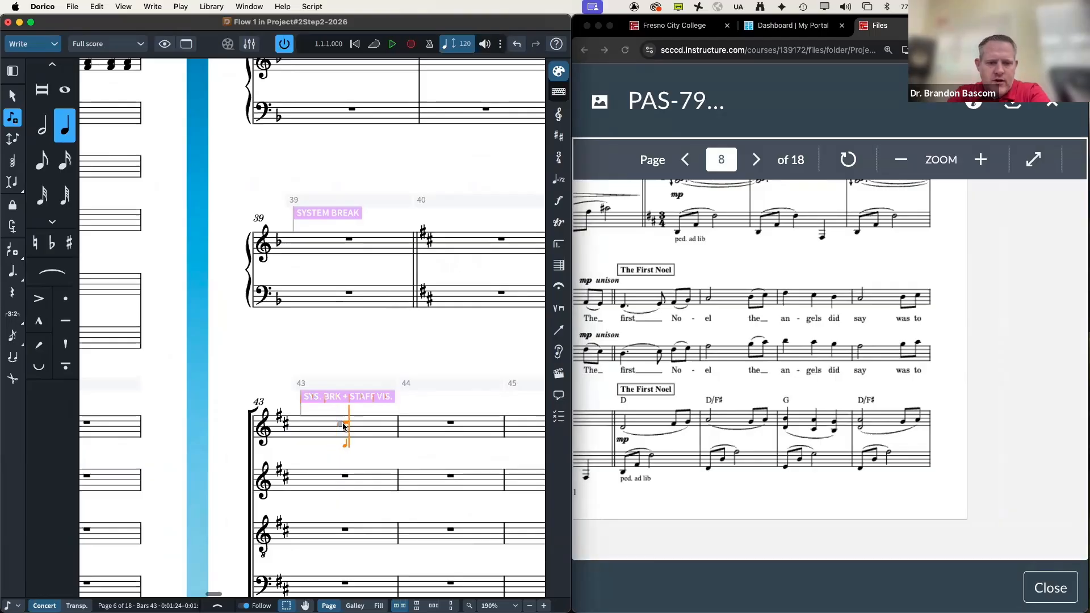
{"action": "left_click", "coordinate": [43, 161]}
{"action": "key", "text": "f"}
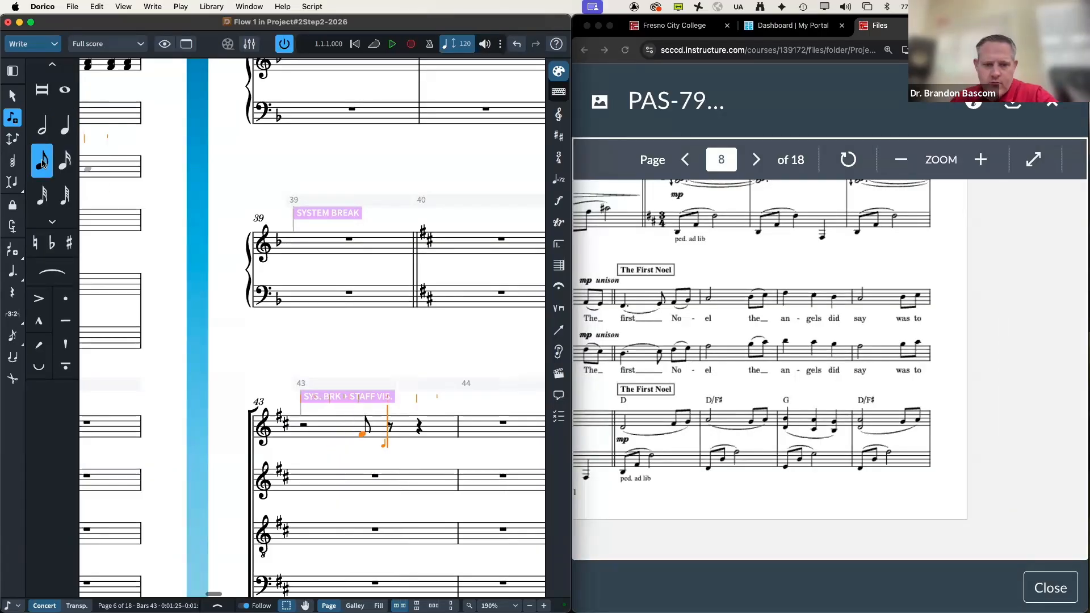
{"action": "key", "text": "e"}
{"action": "key", "text": "Escape"}
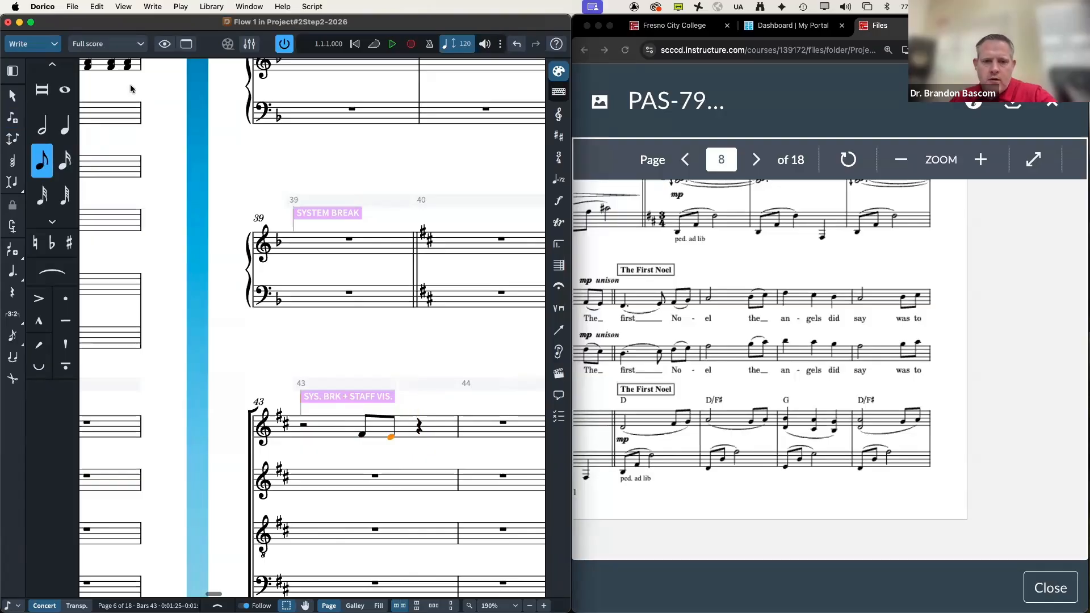
Step: Reinsert the 3/4 time signature at bar 40
{"action": "left_click", "coordinate": [498, 243]}
{"action": "left_click", "coordinate": [559, 158]}
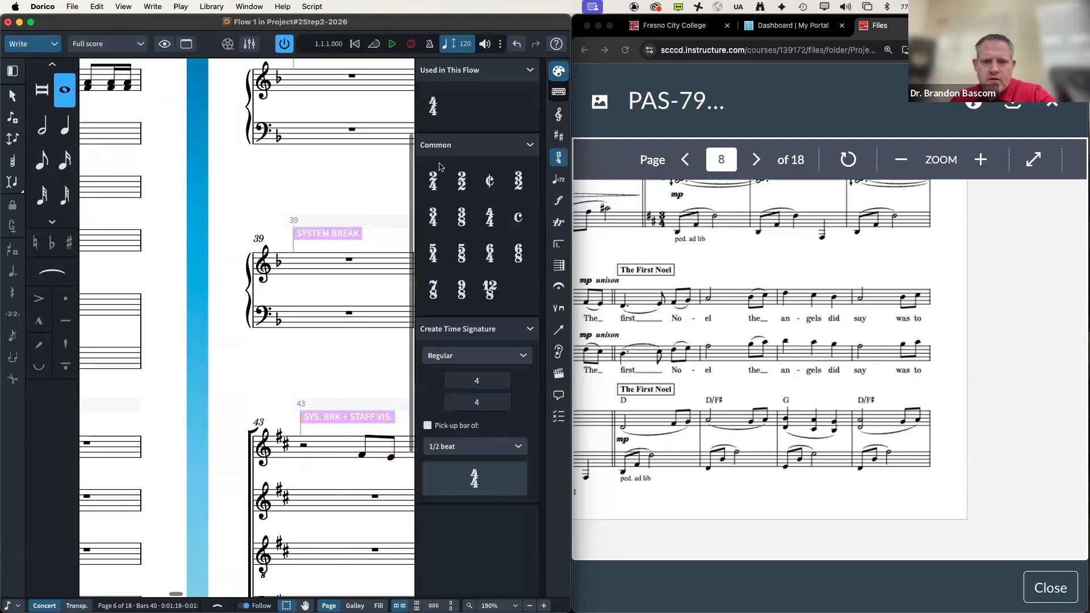
{"action": "left_click", "coordinate": [434, 211]}
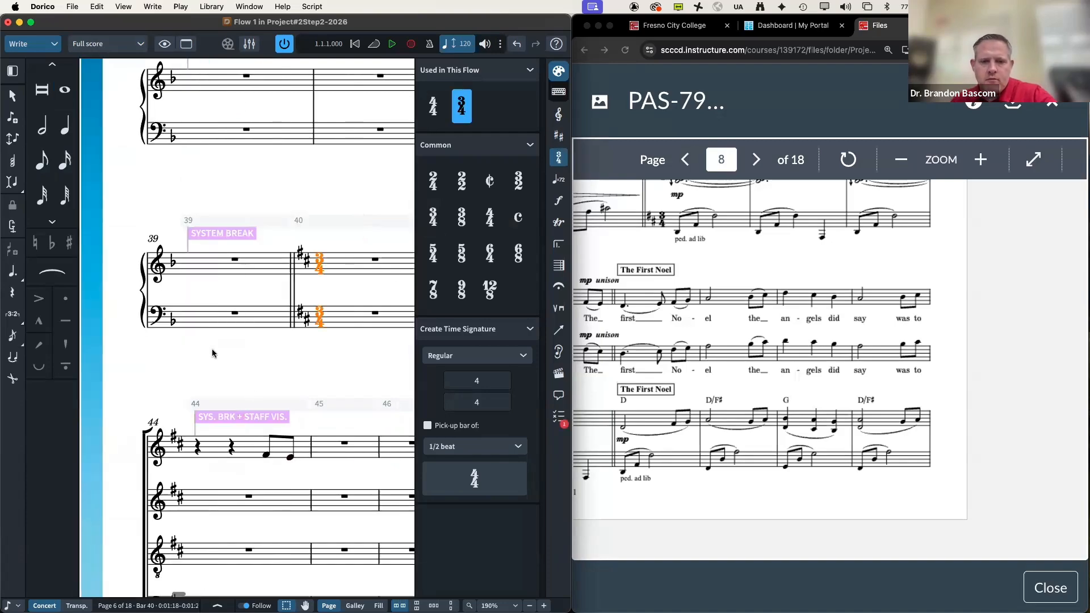
{"action": "key", "text": "super+0"}
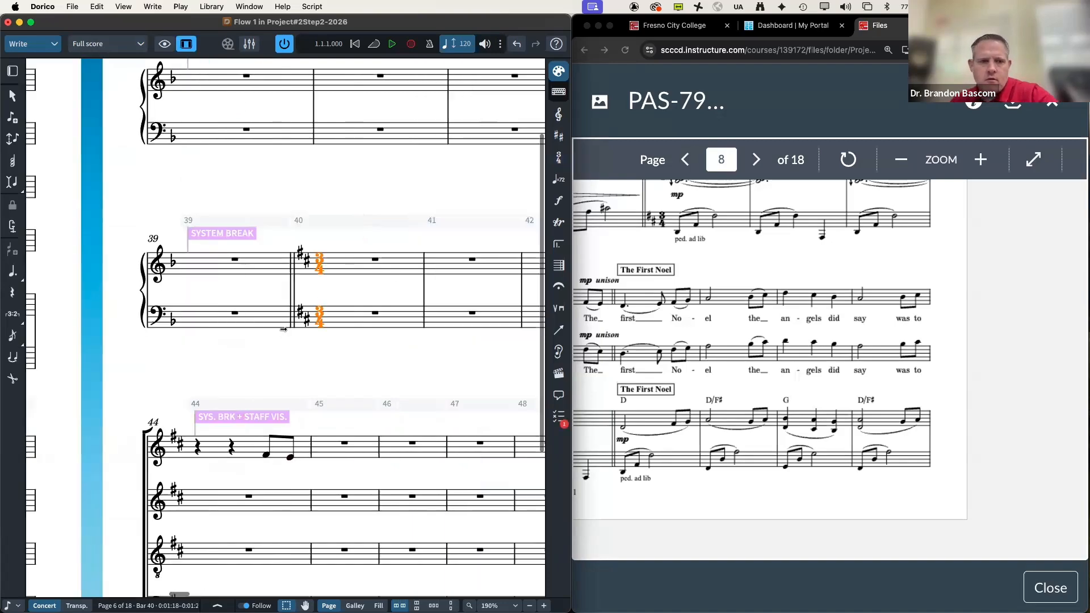
{"action": "left_click", "coordinate": [13, 73]}
{"action": "scroll", "coordinate": [272, 272], "scroll_direction": "down", "scroll_amount": 2}
{"action": "scroll", "coordinate": [272, 272], "scroll_direction": "right", "scroll_amount": 1}
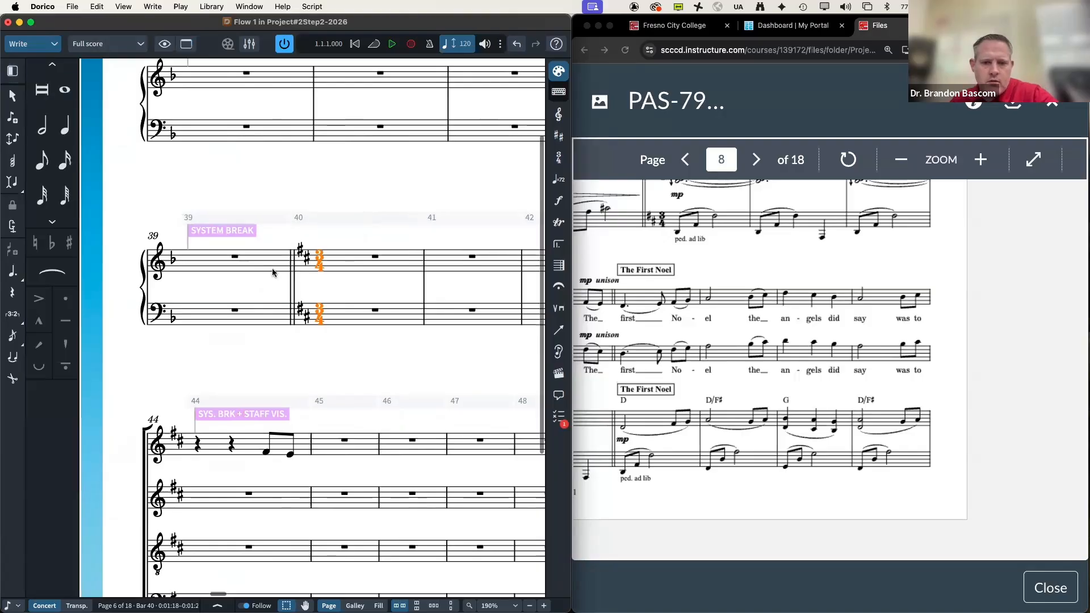
{"action": "left_click", "coordinate": [319, 407]}
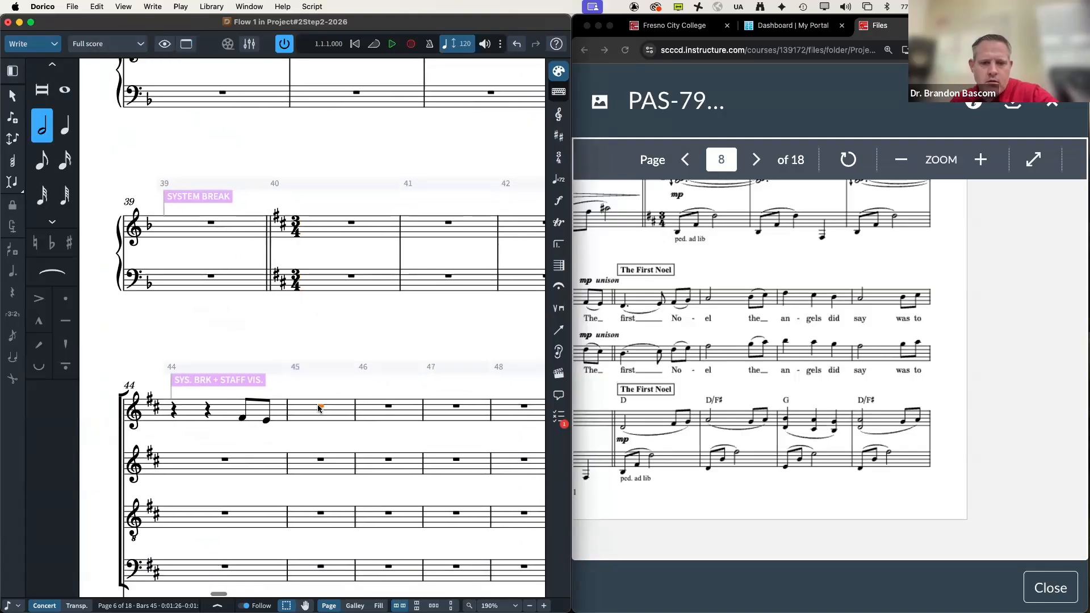
Step: Enter dotted-quarter D, eighths E, F♯, G and half-note A in bars 45–46
{"action": "key", "text": "shift+n"}
{"action": "key", "text": "period"}
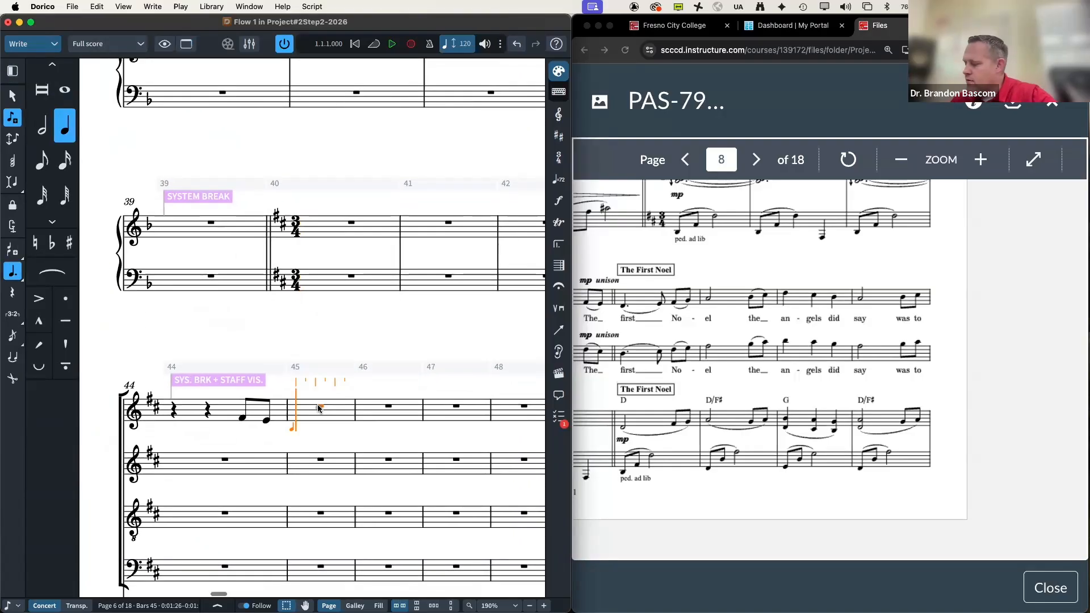
{"action": "key", "text": "d"}
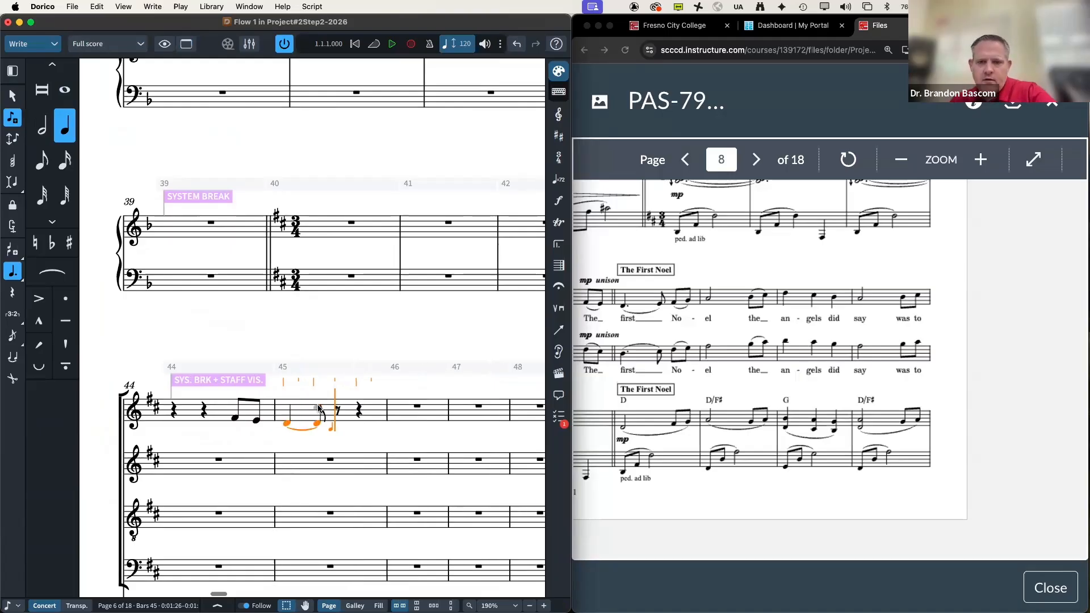
{"action": "key", "text": "5"}
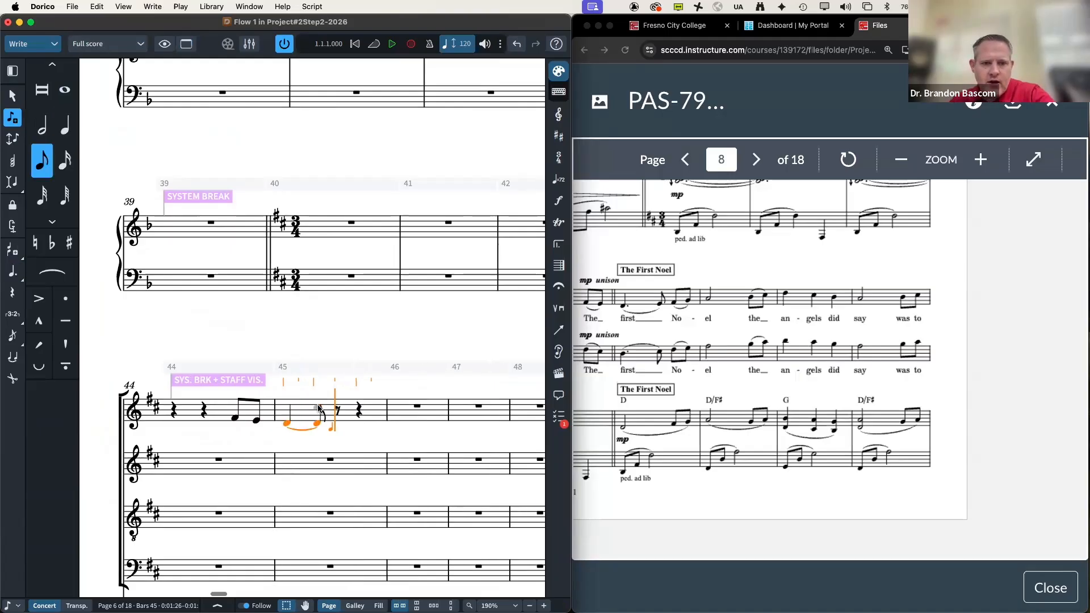
{"action": "key", "text": "e"}
{"action": "key", "text": "f"}
{"action": "key", "text": "g"}
{"action": "key", "text": "6"}
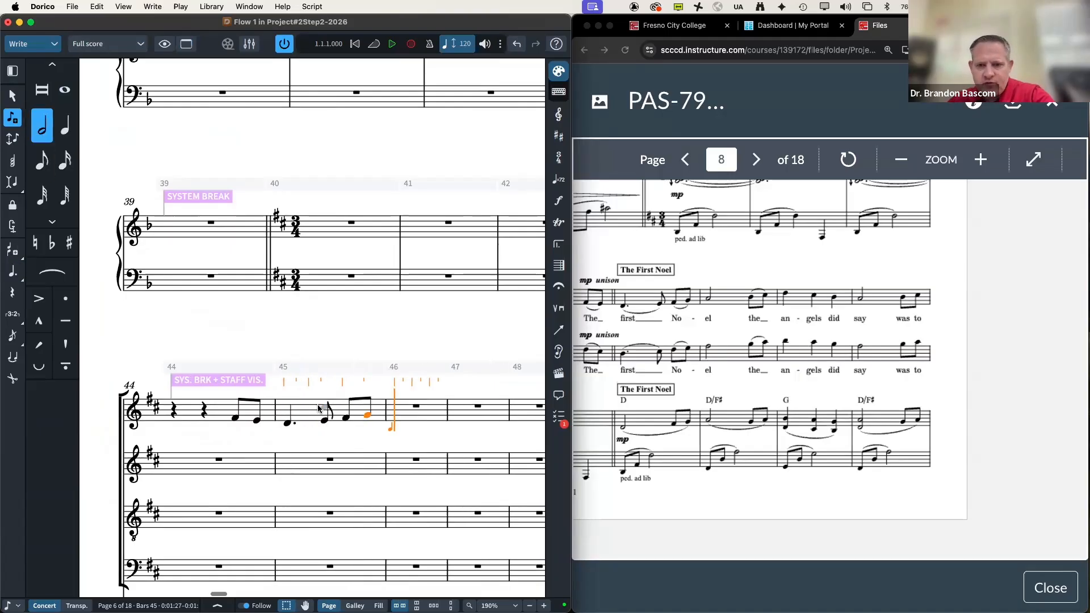
{"action": "key", "text": "a"}
Step: Continue with eighths B, C♯, quarters D, E, B, then half-note A and eighths in bar 48
{"action": "key", "text": "5"}
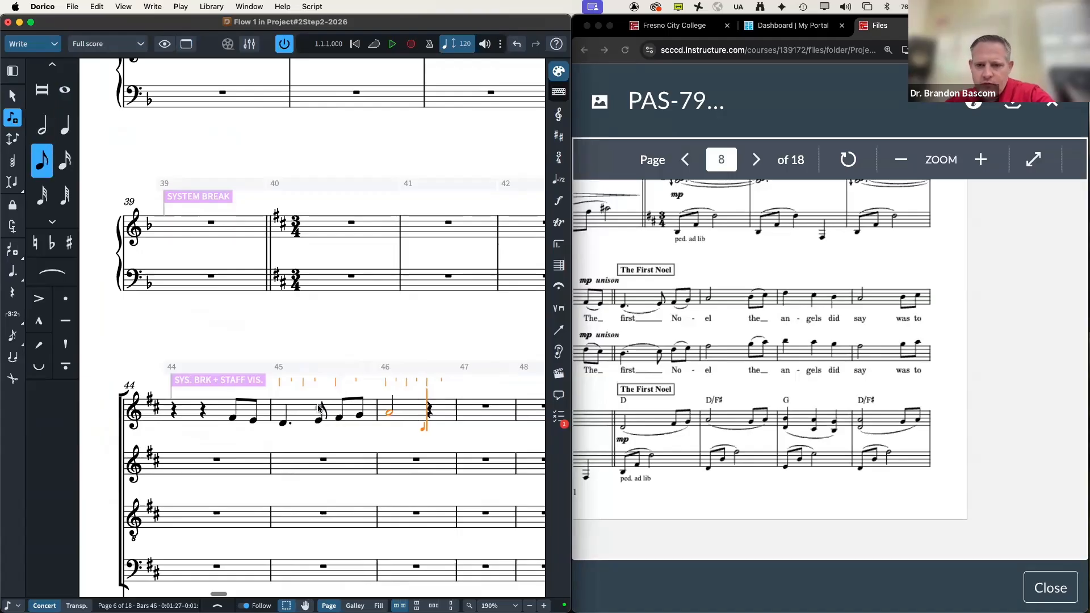
{"action": "key", "text": "b"}
{"action": "key", "text": "c"}
{"action": "key", "text": "6"}
{"action": "key", "text": "d"}
{"action": "key", "text": "e"}
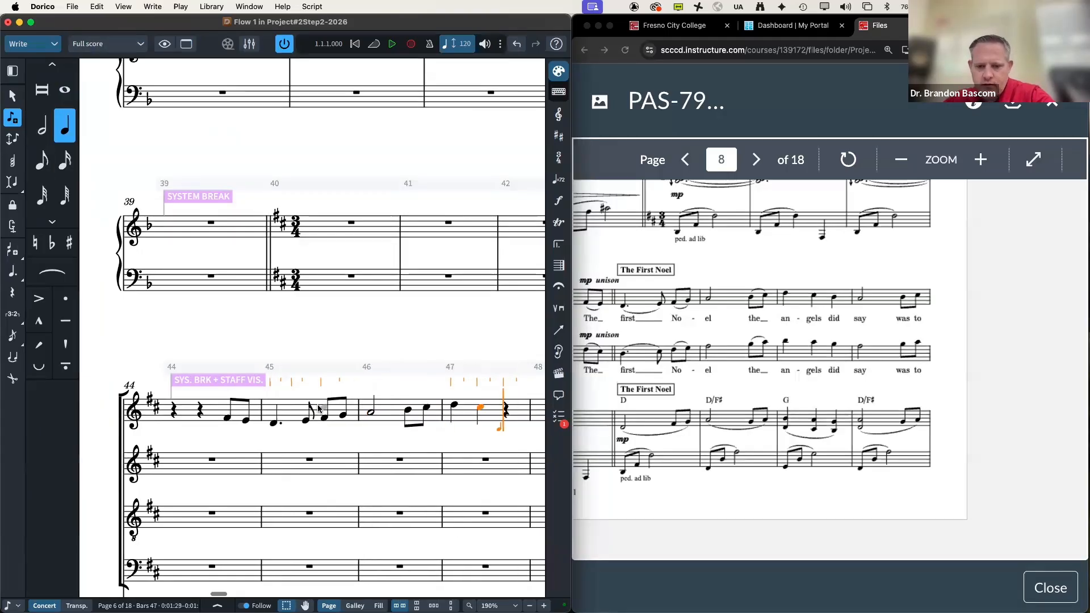
{"action": "key", "text": "b"}
{"action": "key", "text": "7"}
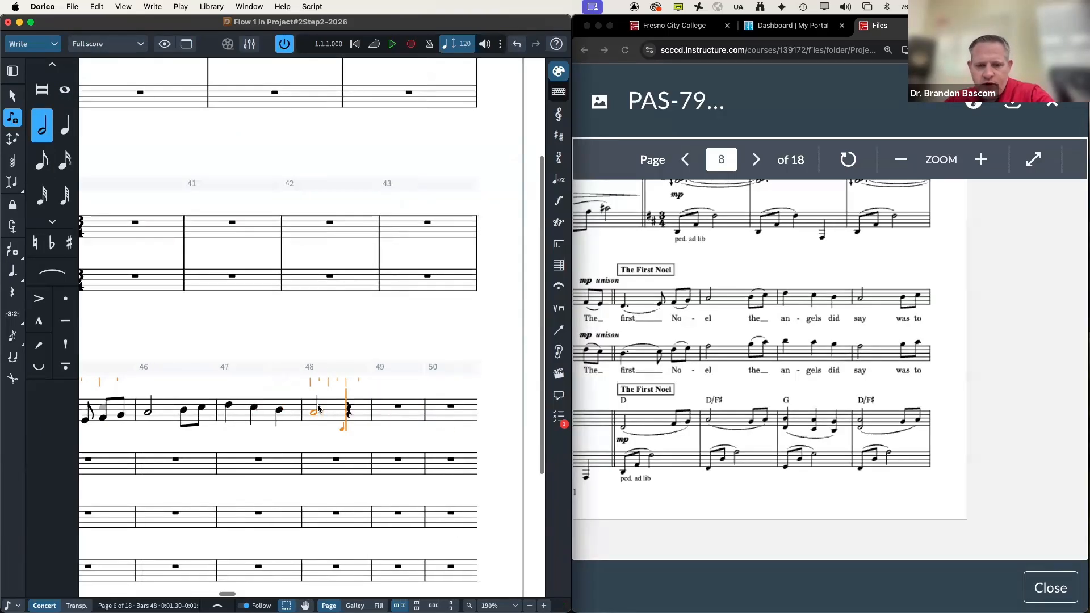
{"action": "key", "text": "5"}
{"action": "key", "text": "b"}
{"action": "key", "text": "c"}
{"action": "scroll", "coordinate": [619, 413], "scroll_direction": "left", "scroll_amount": 3}
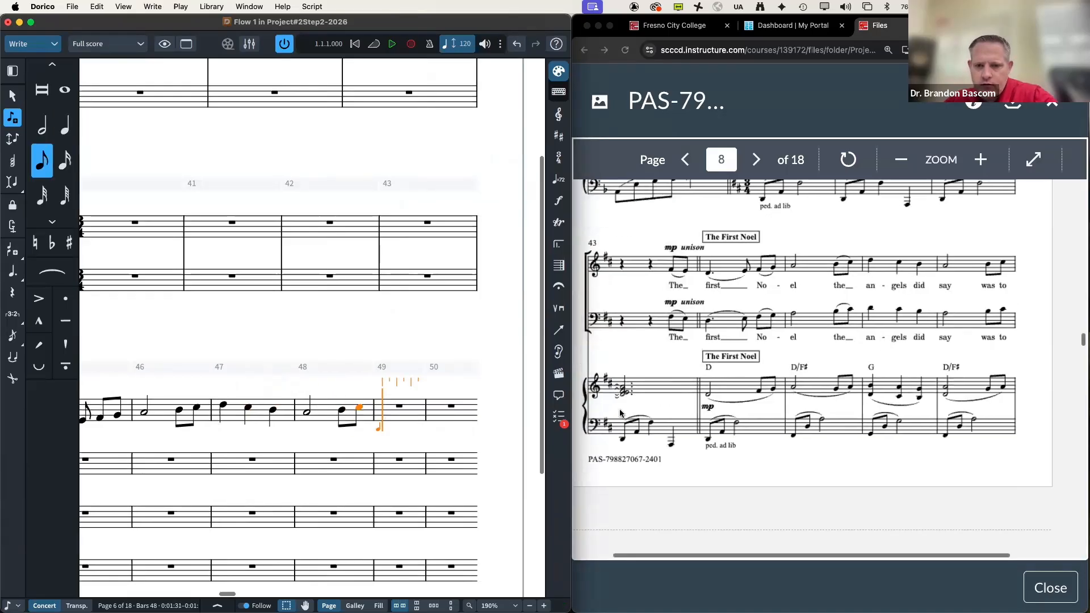
{"action": "scroll", "coordinate": [620, 413], "scroll_direction": "down", "scroll_amount": 5}
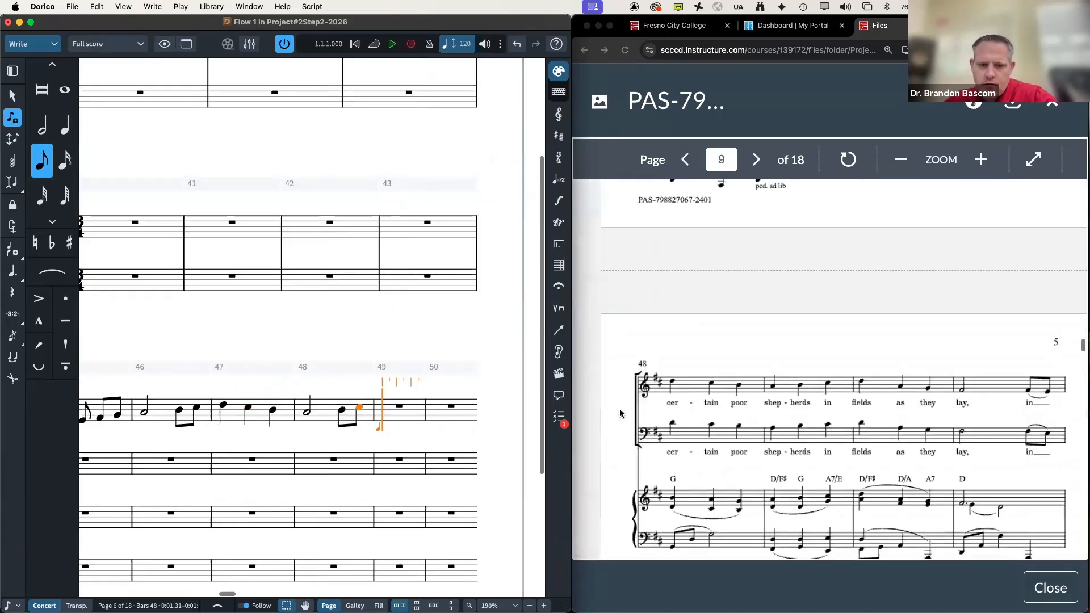
Step: Enter quarter notes D C B, A B C, D B A across bars 49–51
{"action": "key", "text": "6"}
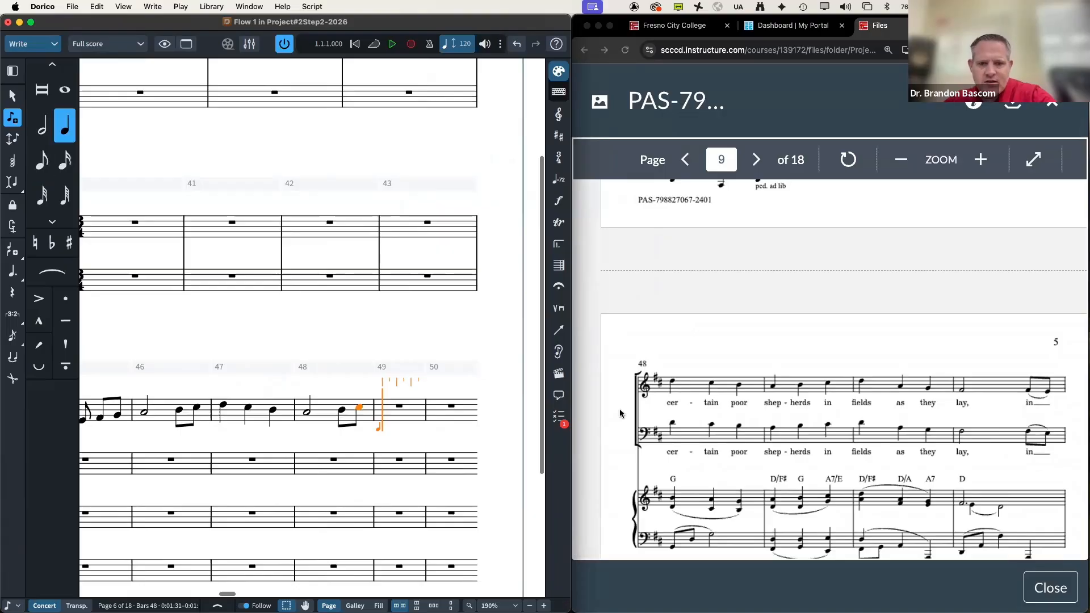
{"action": "key", "text": "d"}
{"action": "key", "text": "c"}
{"action": "key", "text": "b"}
{"action": "key", "text": "a"}
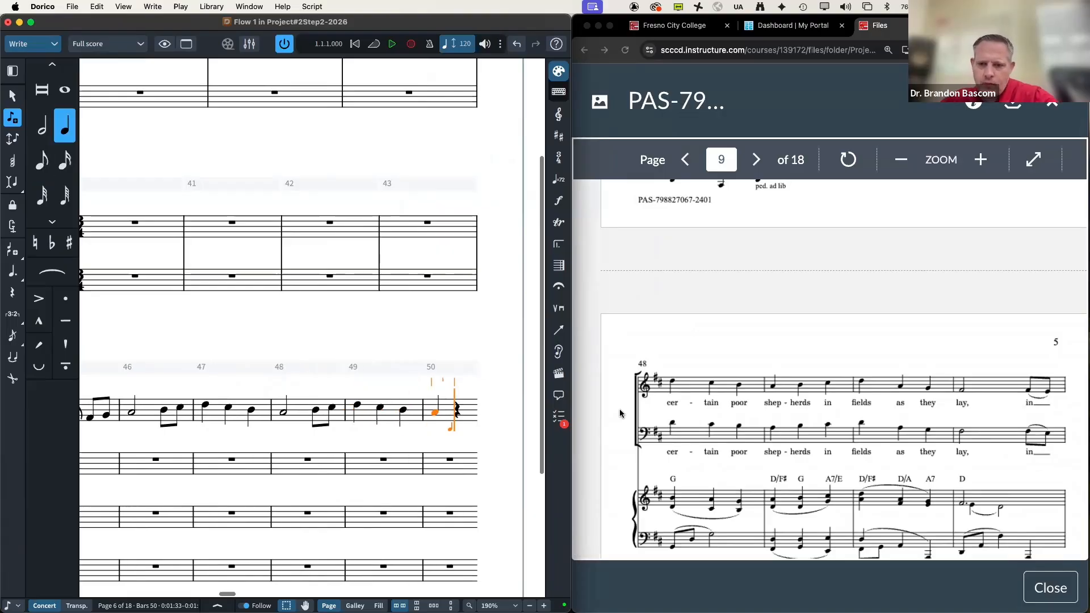
{"action": "key", "text": "b"}
{"action": "key", "text": "c"}
{"action": "key", "text": "d"}
{"action": "key", "text": "b"}
{"action": "key", "text": "a"}
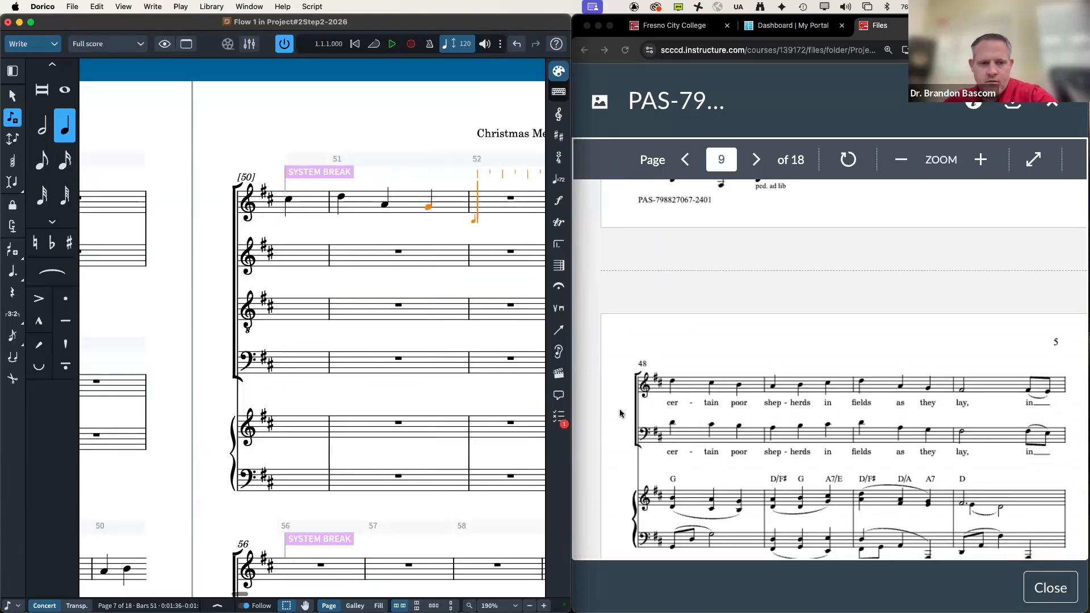
Step: Enter half-note G, eighths G F in bar 52, then dotted-quarter D in bar 53
{"action": "key", "text": "7"}
{"action": "key", "text": "g"}
{"action": "key", "text": "5"}
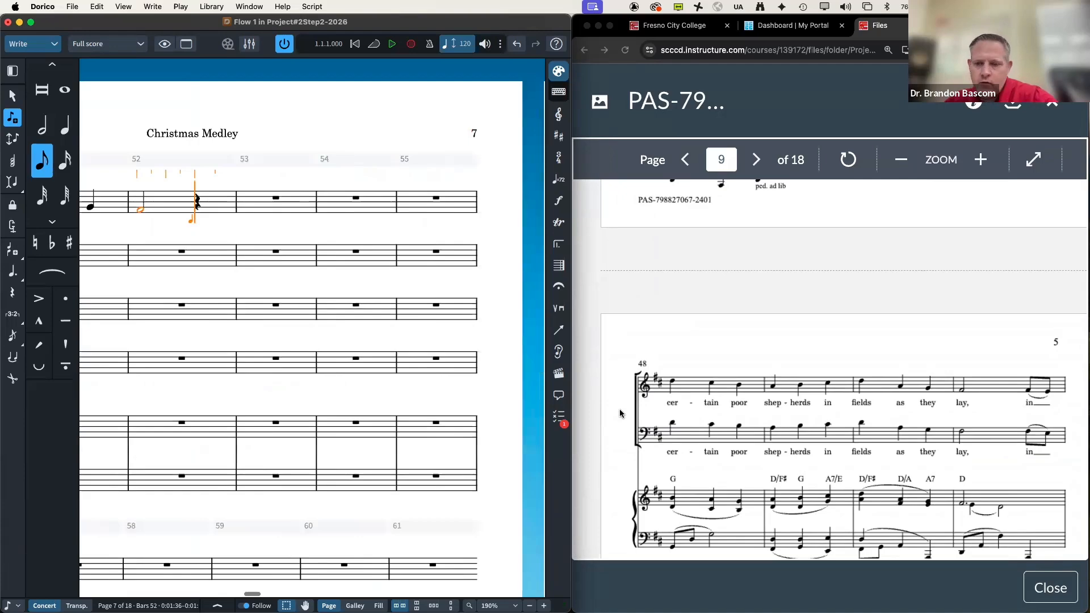
{"action": "key", "text": "g"}
{"action": "key", "text": "f"}
{"action": "scroll", "coordinate": [806, 454], "scroll_direction": "down", "scroll_amount": 5}
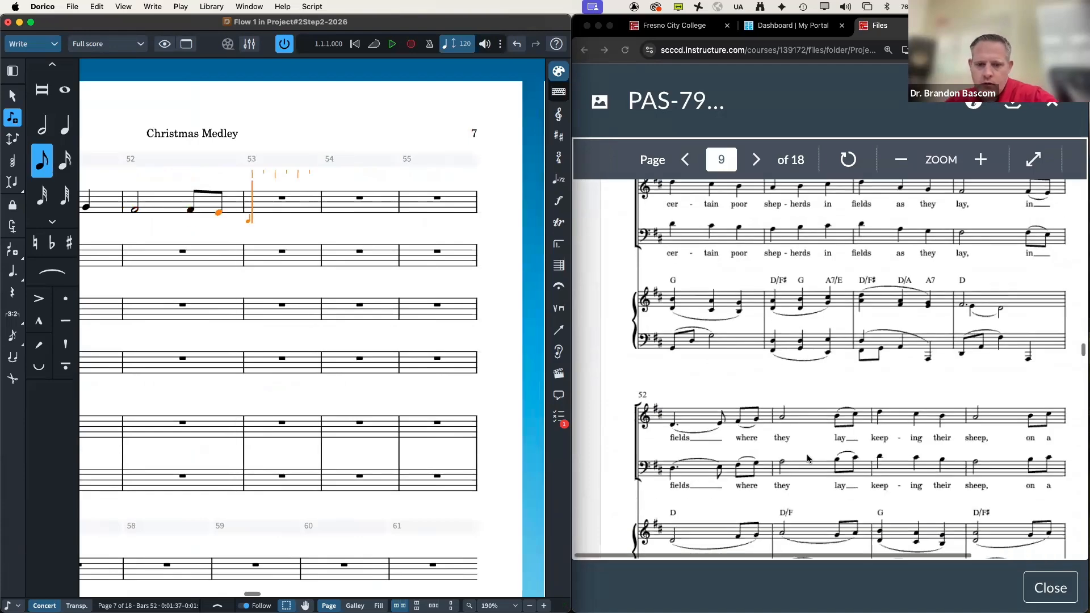
{"action": "key", "text": "6"}
{"action": "key", "text": "period"}
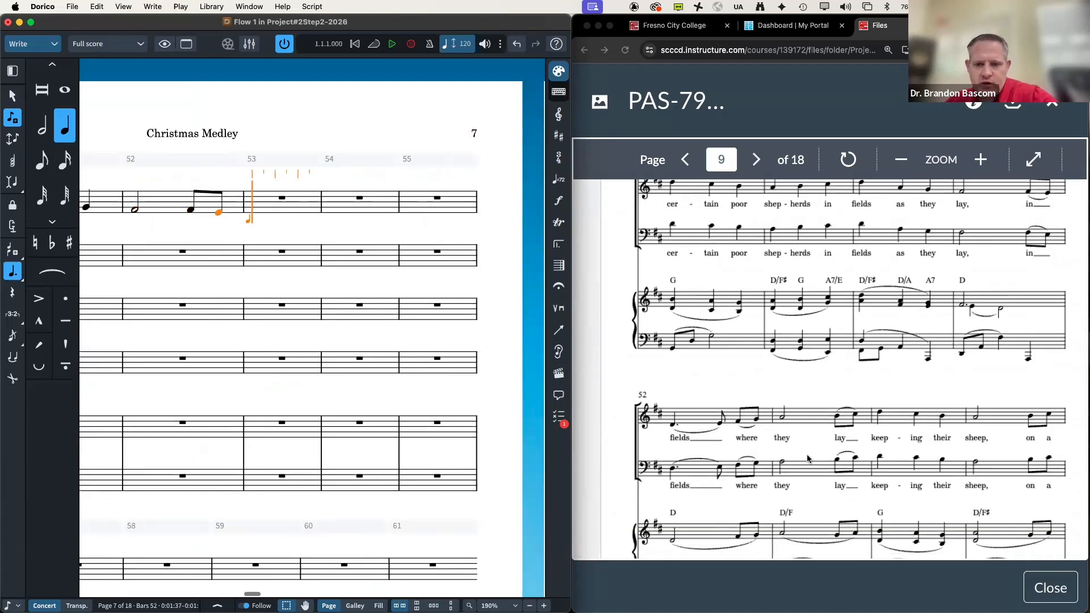
{"action": "key", "text": "d"}
Step: Add eighths E F♯ G to finish bar 53, then half-note A and eighths B C♯ in bar 54
{"action": "key", "text": "5"}
{"action": "key", "text": "e"}
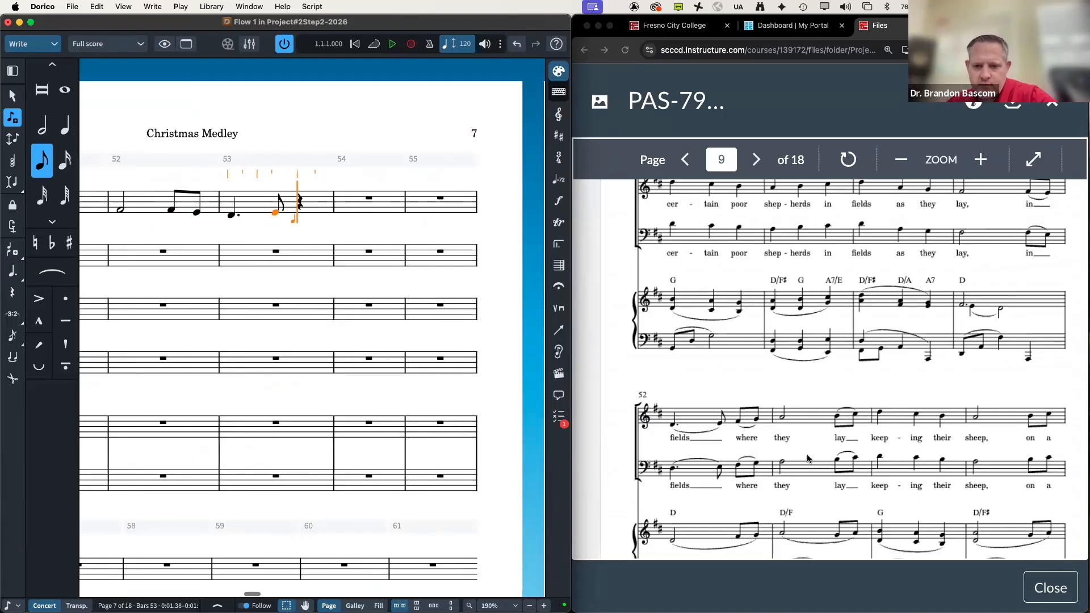
{"action": "key", "text": "f"}
{"action": "key", "text": "g"}
{"action": "key", "text": "7"}
{"action": "key", "text": "a"}
{"action": "key", "text": "5"}
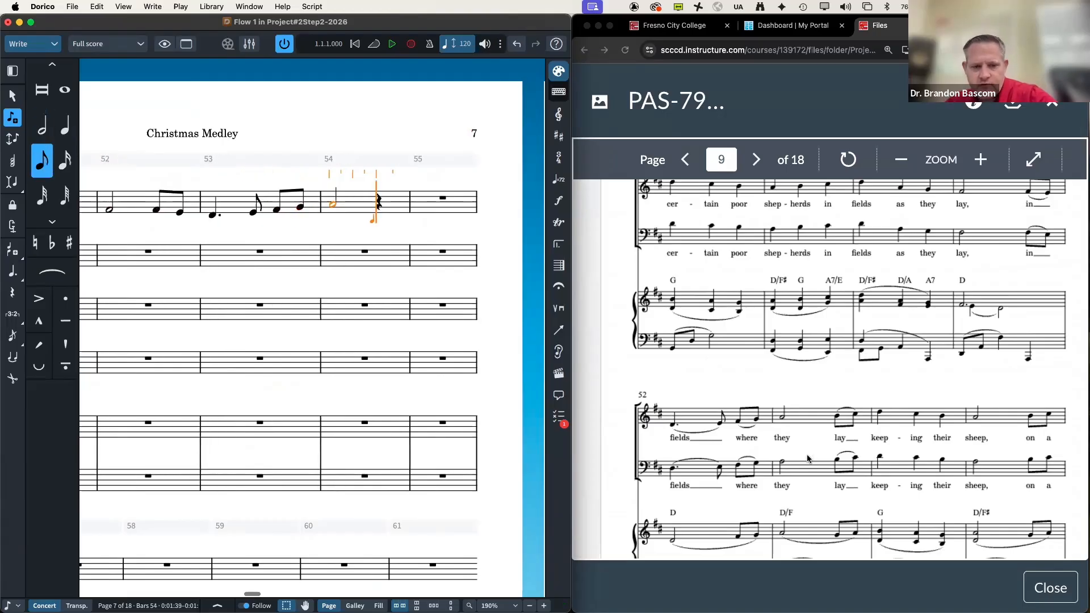
{"action": "key", "text": "b"}
{"action": "key", "text": "c"}
Step: Enter quarters D C♯ B in bar 55, then half-note A and eighths B C♯ in bar 56
{"action": "key", "text": "6"}
{"action": "key", "text": "d"}
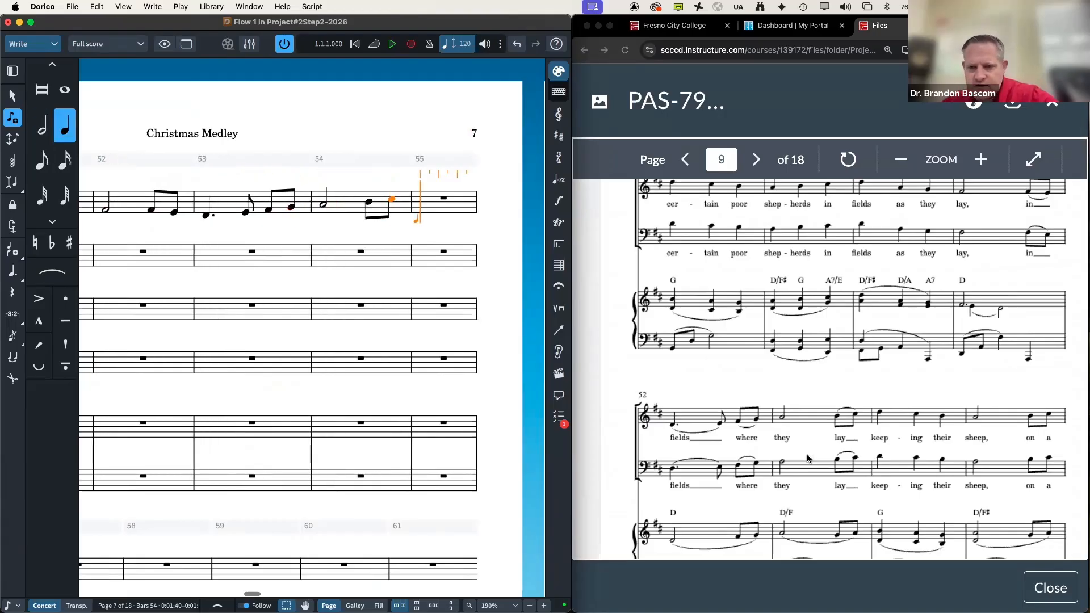
{"action": "key", "text": "c"}
{"action": "key", "text": "b"}
{"action": "key", "text": "7"}
{"action": "key", "text": "a"}
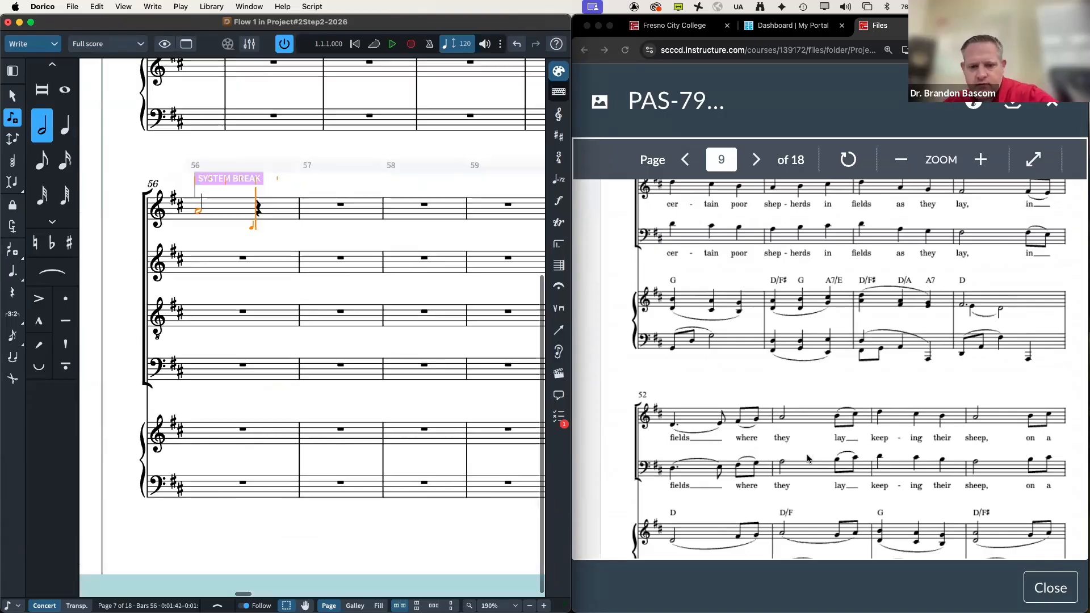
{"action": "key", "text": "5"}
{"action": "key", "text": "b"}
{"action": "key", "text": "c"}
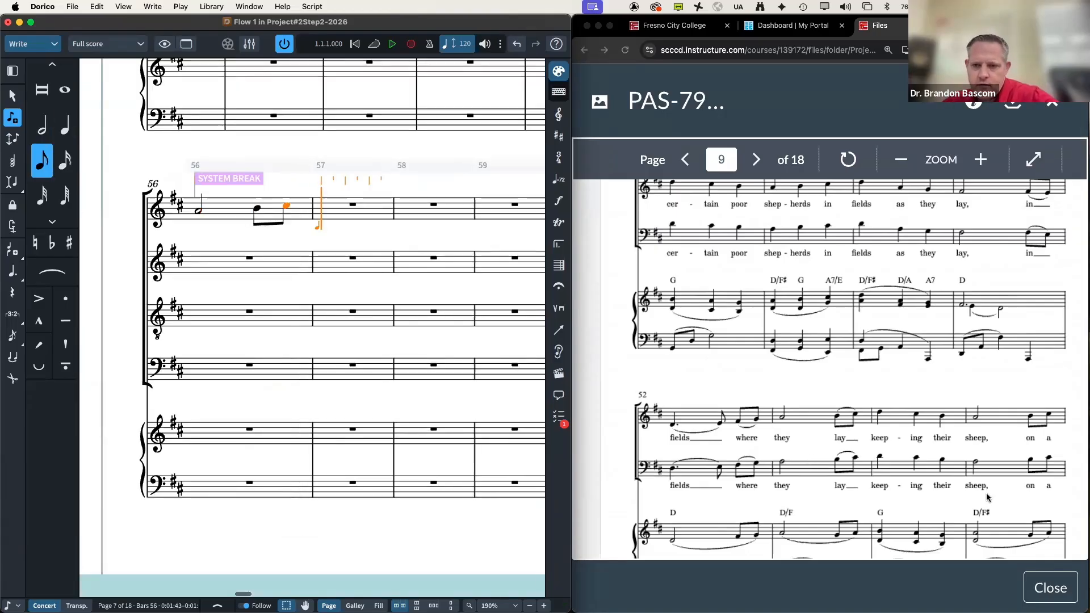
Step: Enter quarter notes D C B in bar 57 and A B C in bar 58
{"action": "scroll", "coordinate": [940, 397], "scroll_direction": "down", "scroll_amount": 3}
{"action": "scroll", "coordinate": [941, 397], "scroll_direction": "down", "scroll_amount": 5}
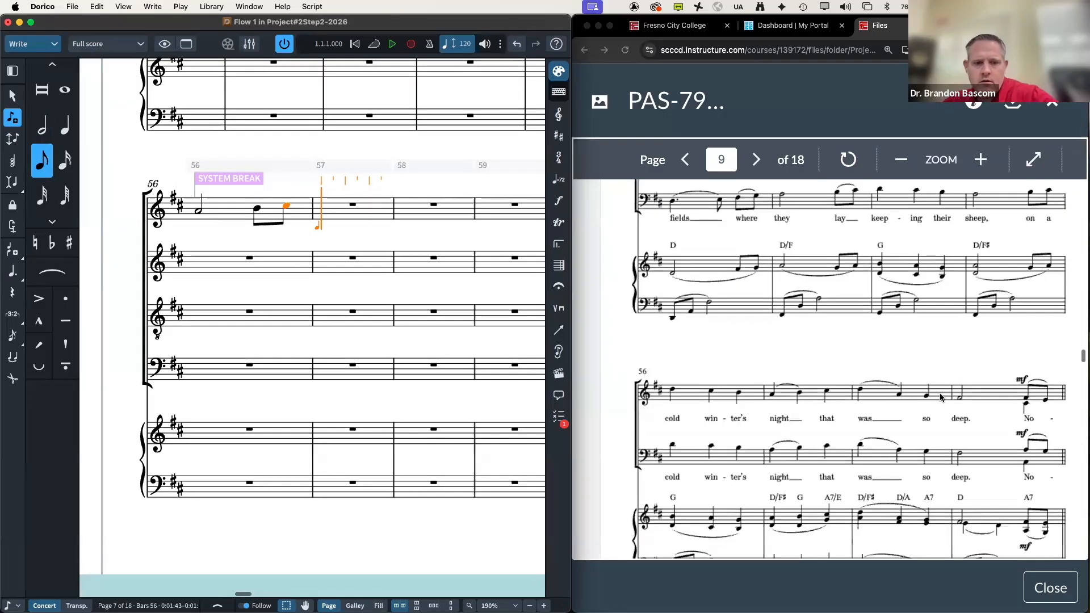
{"action": "key", "text": "6"}
{"action": "key", "text": "d"}
{"action": "key", "text": "c"}
{"action": "key", "text": "b"}
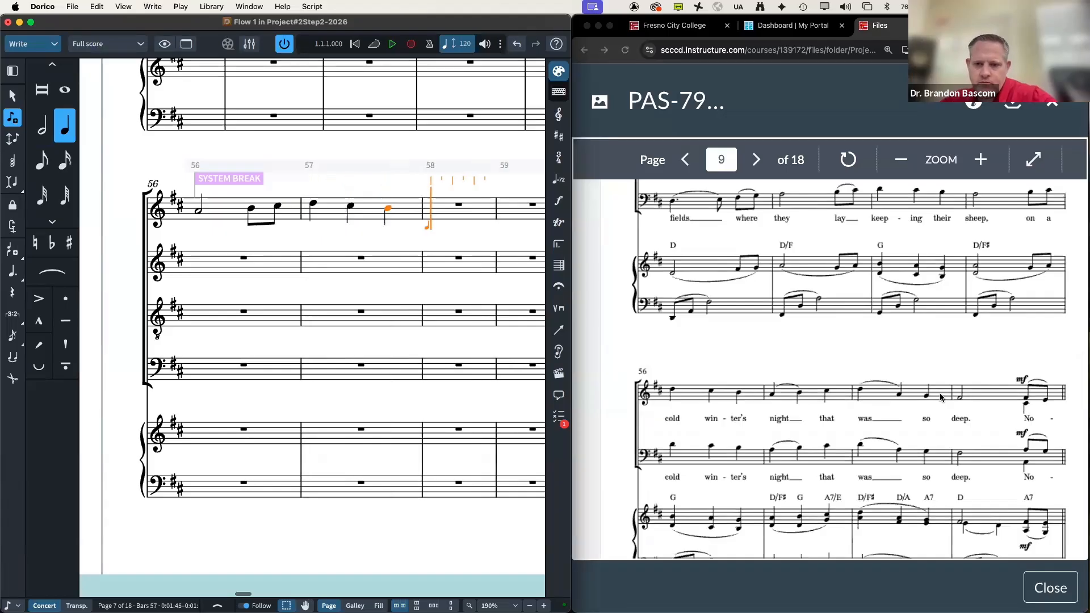
{"action": "key", "text": "a"}
{"action": "key", "text": "b"}
{"action": "key", "text": "c"}
Step: Enter quarters D C♯ B in bar 59, then half-note A and eighths F E in bar 60
{"action": "key", "text": "d"}
{"action": "key", "text": "c"}
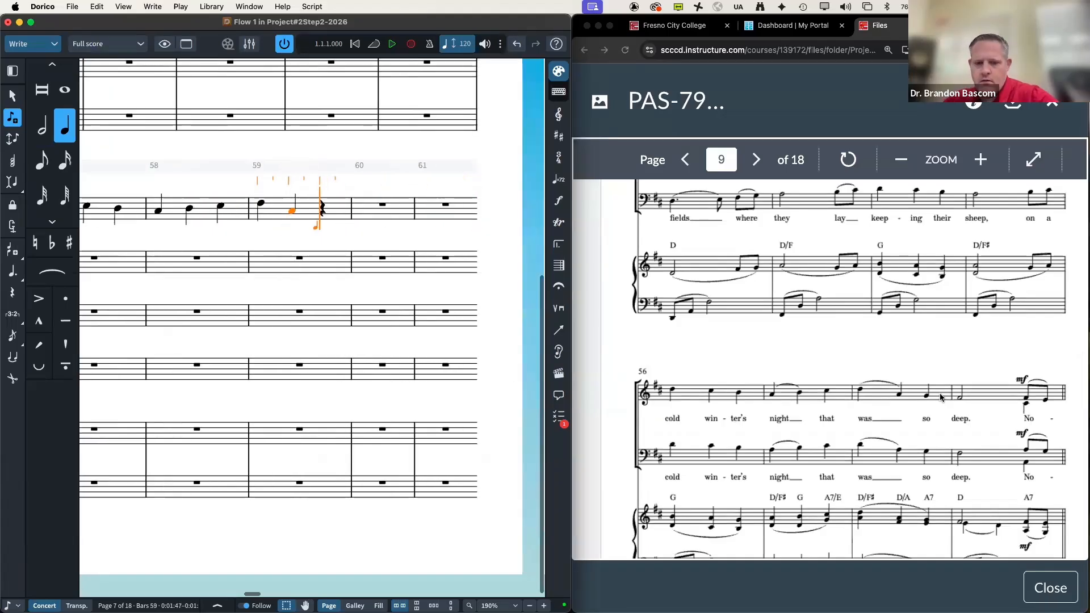
{"action": "key", "text": "b"}
{"action": "key", "text": "5"}
{"action": "key", "text": "a"}
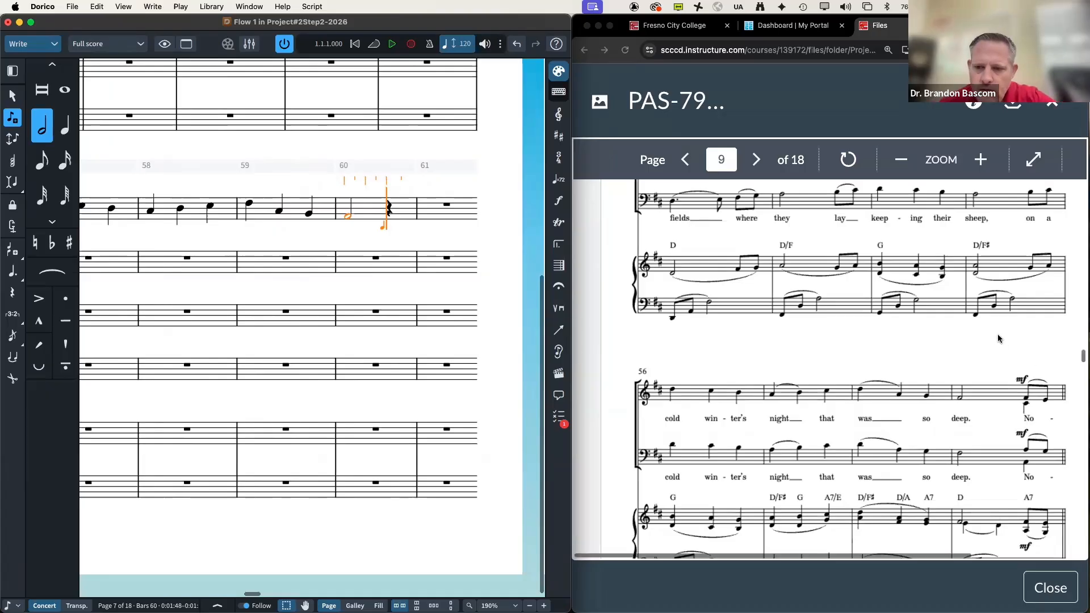
{"action": "scroll", "coordinate": [998, 339], "scroll_direction": "down", "scroll_amount": 1}
{"action": "scroll", "coordinate": [997, 338], "scroll_direction": "down", "scroll_amount": 2}
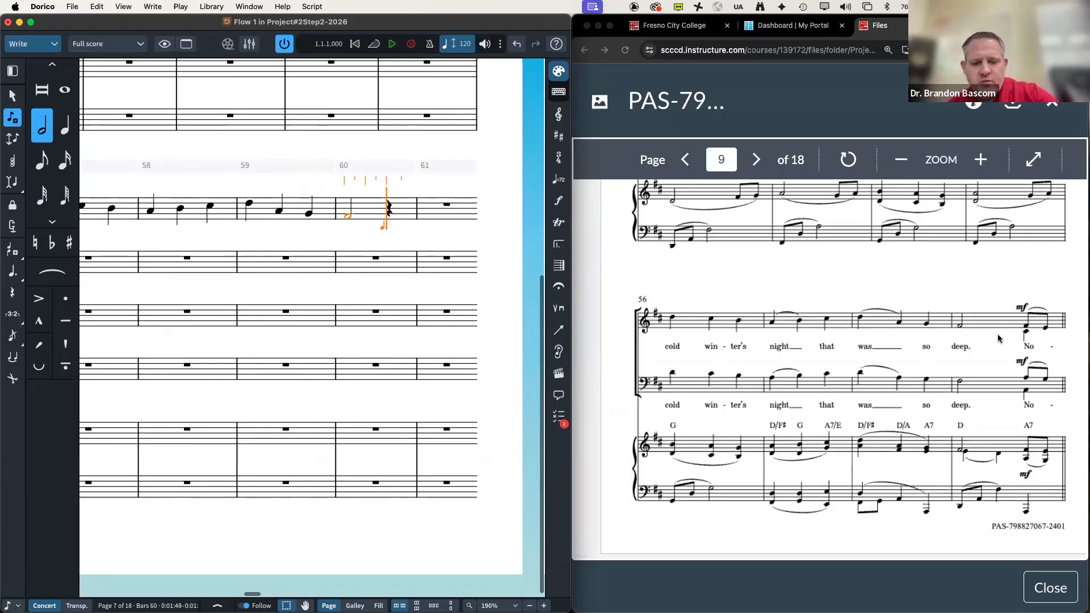
{"action": "key", "text": "5"}
{"action": "key", "text": "f"}
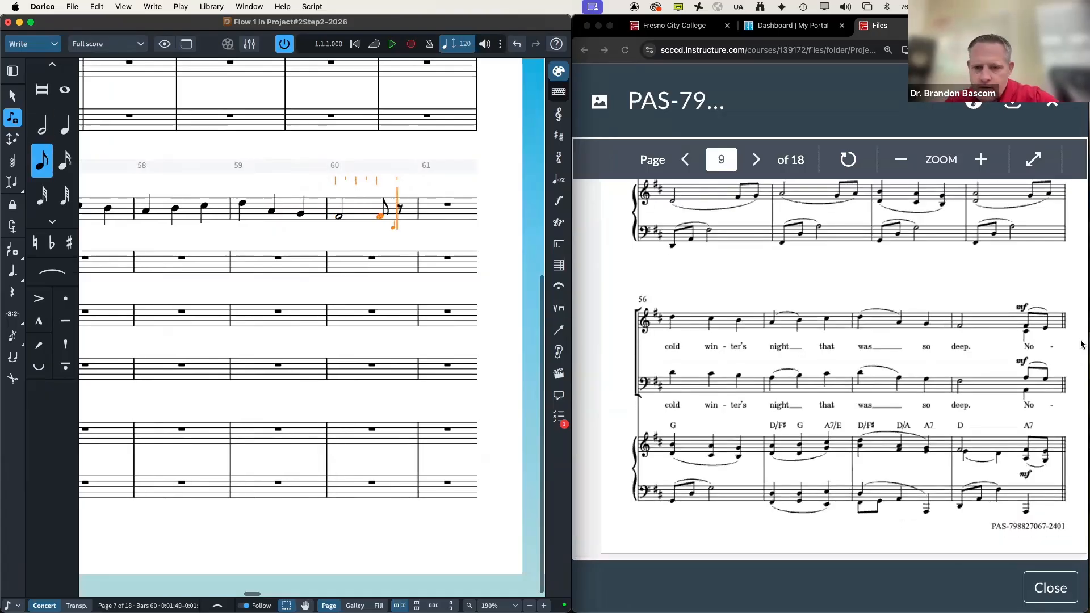
{"action": "key", "text": "e"}
Step: Fill bar 61 with dotted-quarter D and eighth notes F♯ and A
{"action": "scroll", "coordinate": [900, 388], "scroll_direction": "down", "scroll_amount": 6}
{"action": "scroll", "coordinate": [900, 388], "scroll_direction": "down", "scroll_amount": 2}
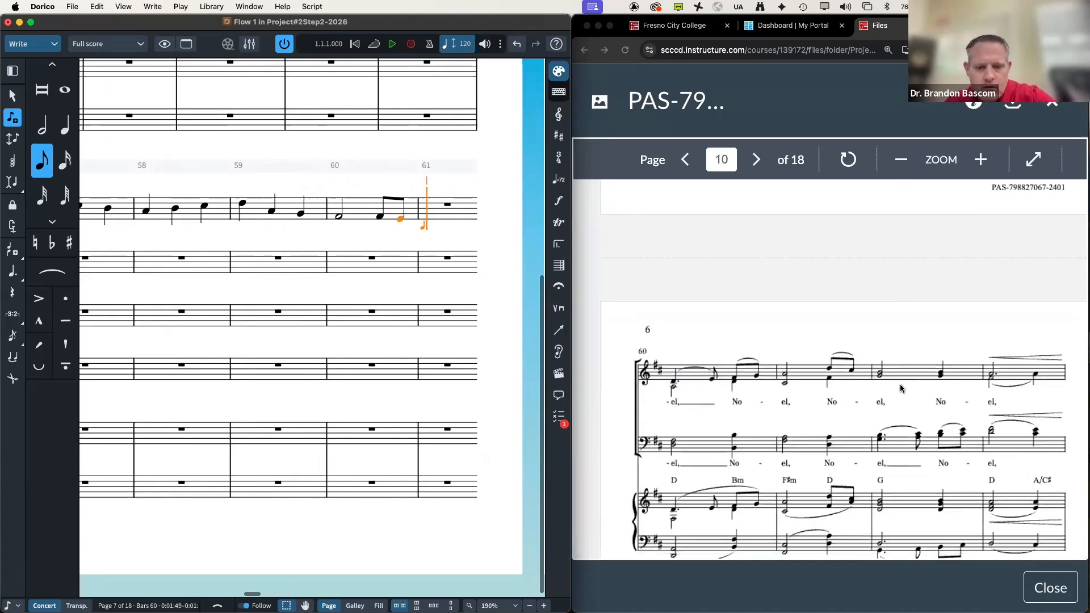
{"action": "key", "text": "6"}
{"action": "key", "text": "period"}
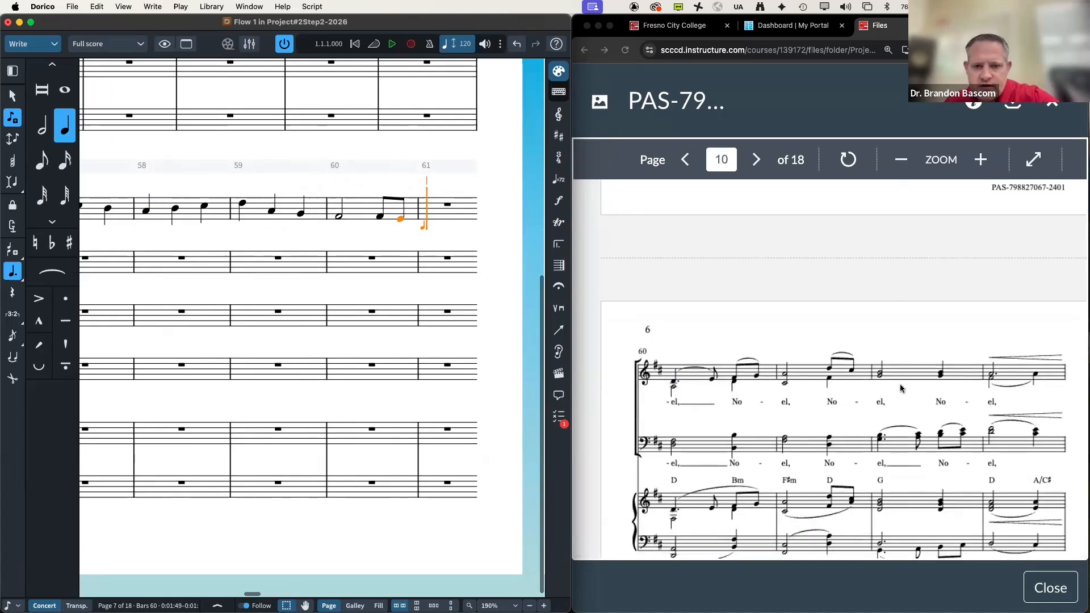
{"action": "key", "text": "d"}
{"action": "key", "text": "5"}
{"action": "key", "text": "f"}
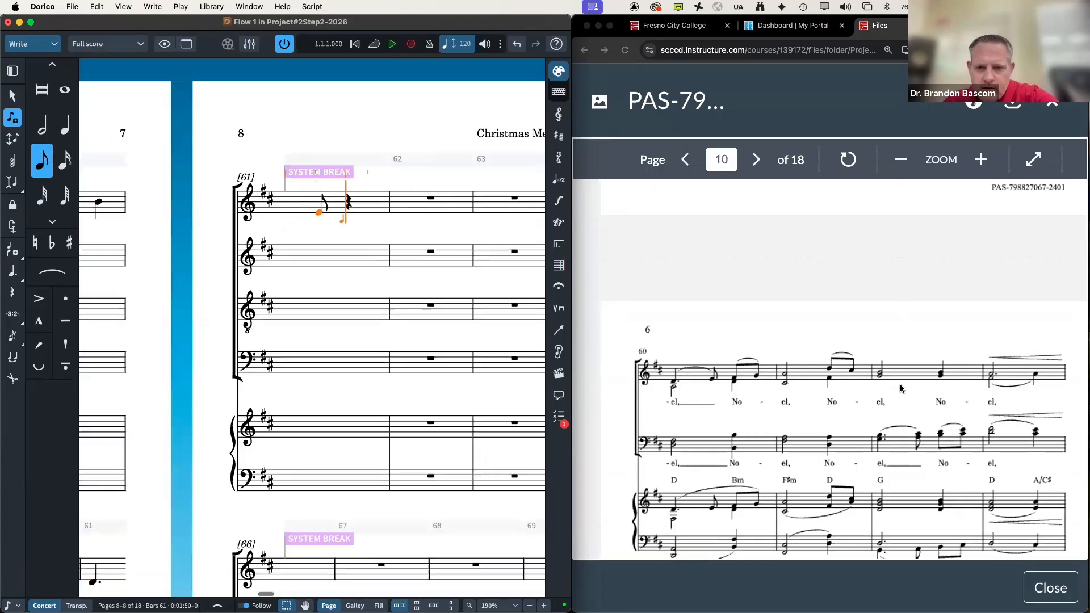
{"action": "key", "text": "a"}
Step: Enter a half note and eighths D C♯ in bar 62, half and quarter B in bar 63, dotted-half A in bar 64
{"action": "key", "text": "7"}
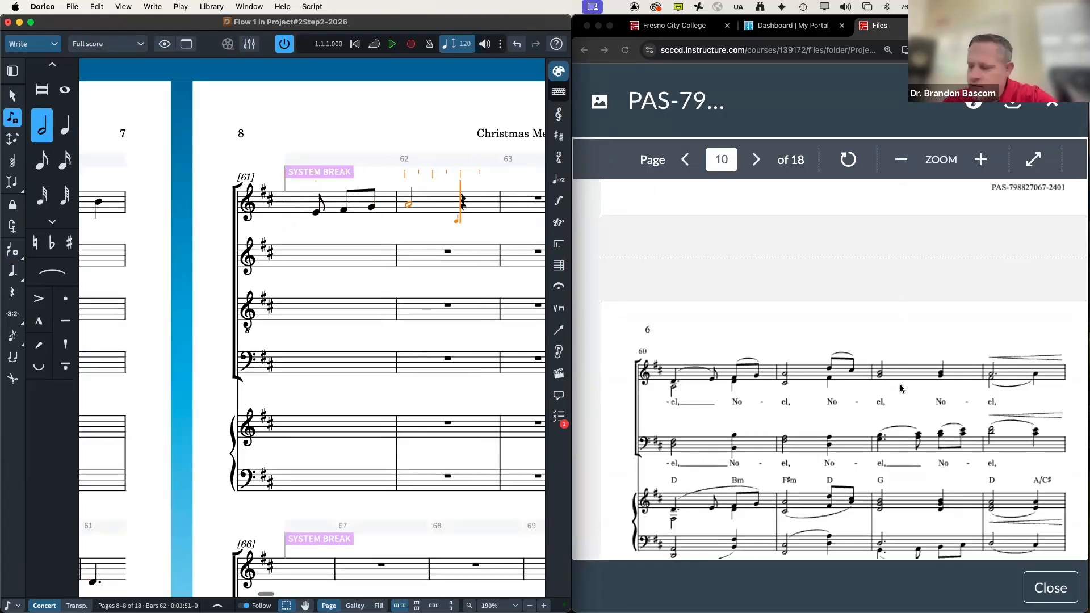
{"action": "key", "text": "5"}
{"action": "key", "text": "d"}
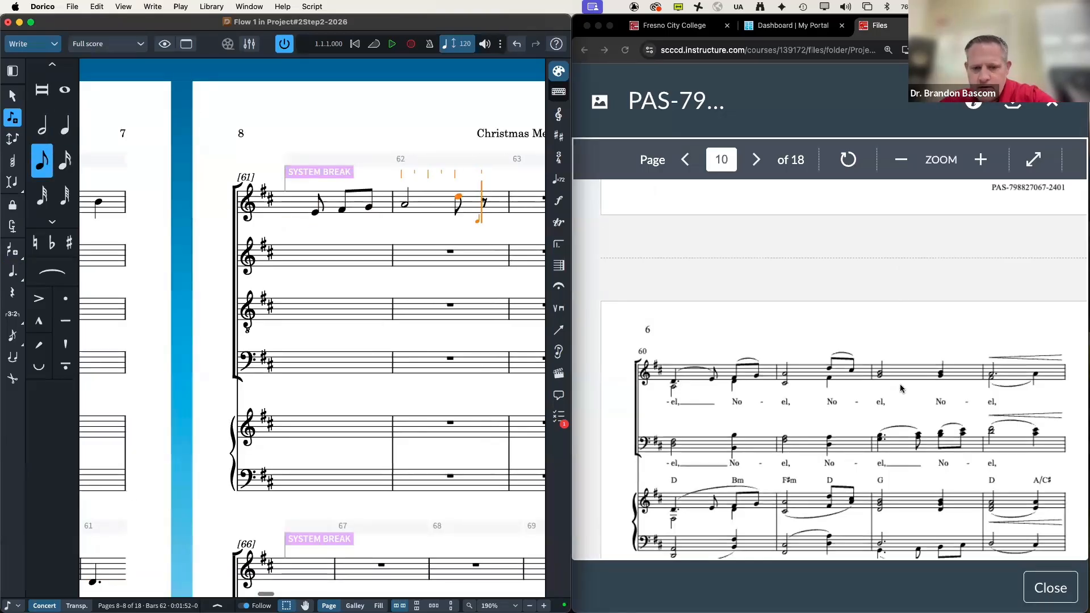
{"action": "key", "text": "c"}
{"action": "key", "text": "7"}
{"action": "key", "text": "b"}
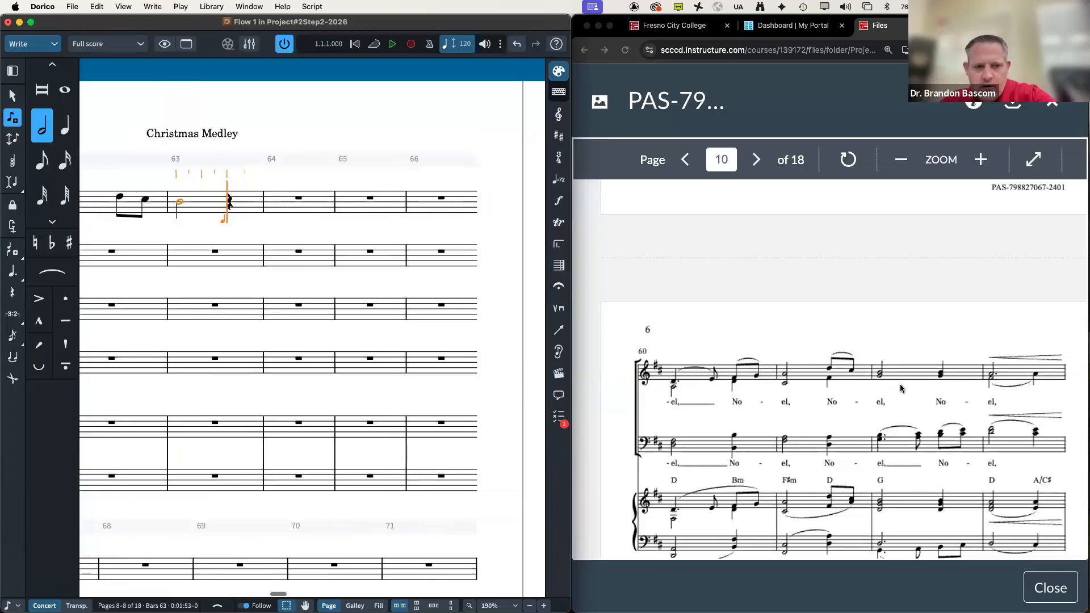
{"action": "key", "text": "6"}
{"action": "key", "text": "b"}
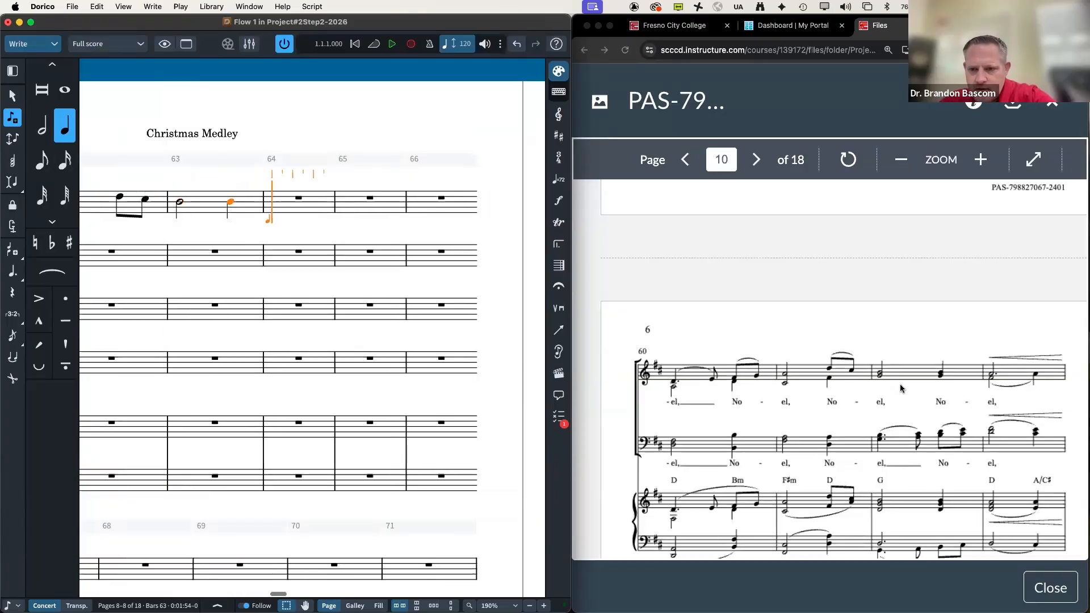
{"action": "key", "text": "7"}
{"action": "key", "text": "period"}
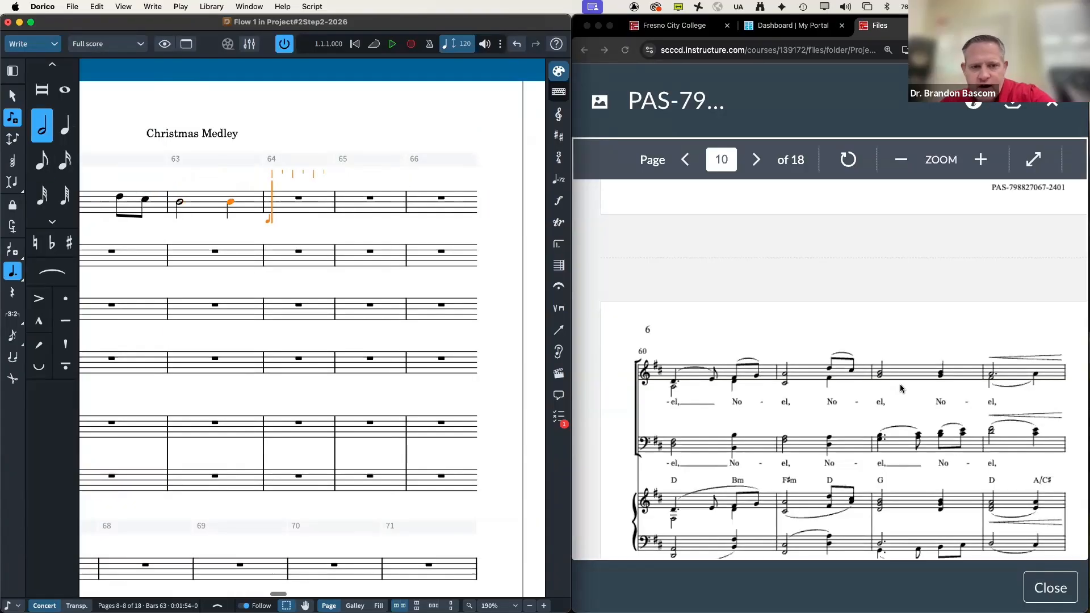
{"action": "key", "text": "a"}
{"action": "scroll", "coordinate": [987, 377], "scroll_direction": "down", "scroll_amount": 5}
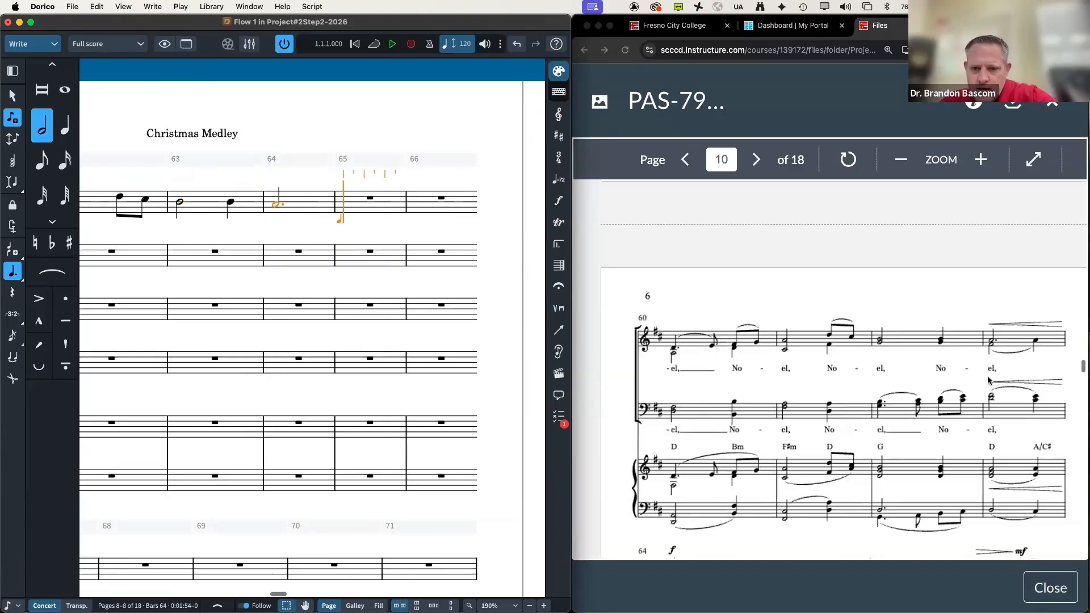
Step: Continue the melody through bars 65–68 with quarter, half and two eighth notes
{"action": "scroll", "coordinate": [987, 379], "scroll_direction": "down", "scroll_amount": 5}
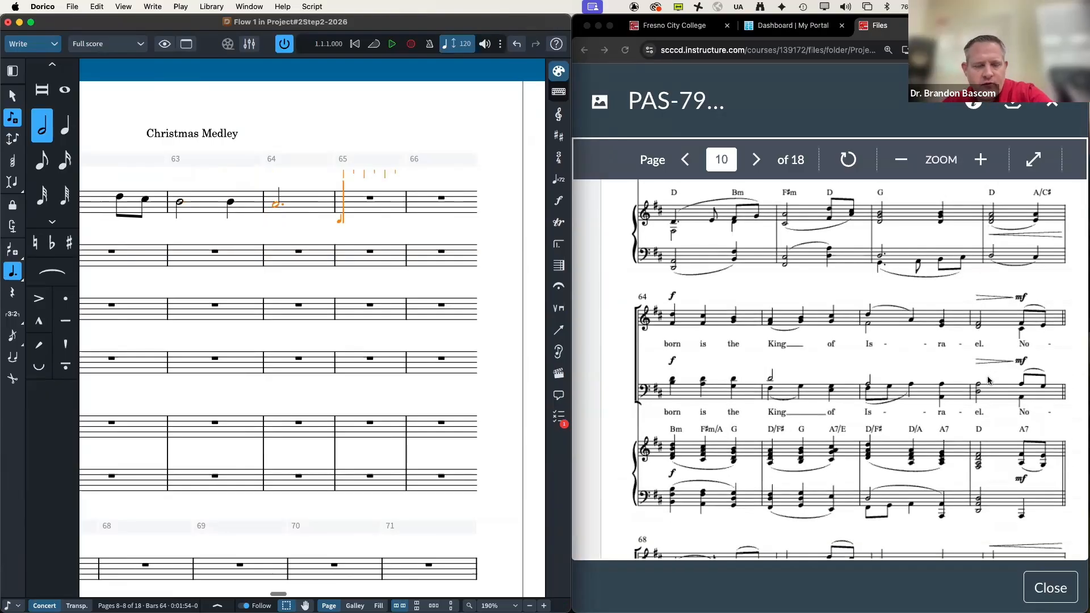
{"action": "key", "text": "6"}
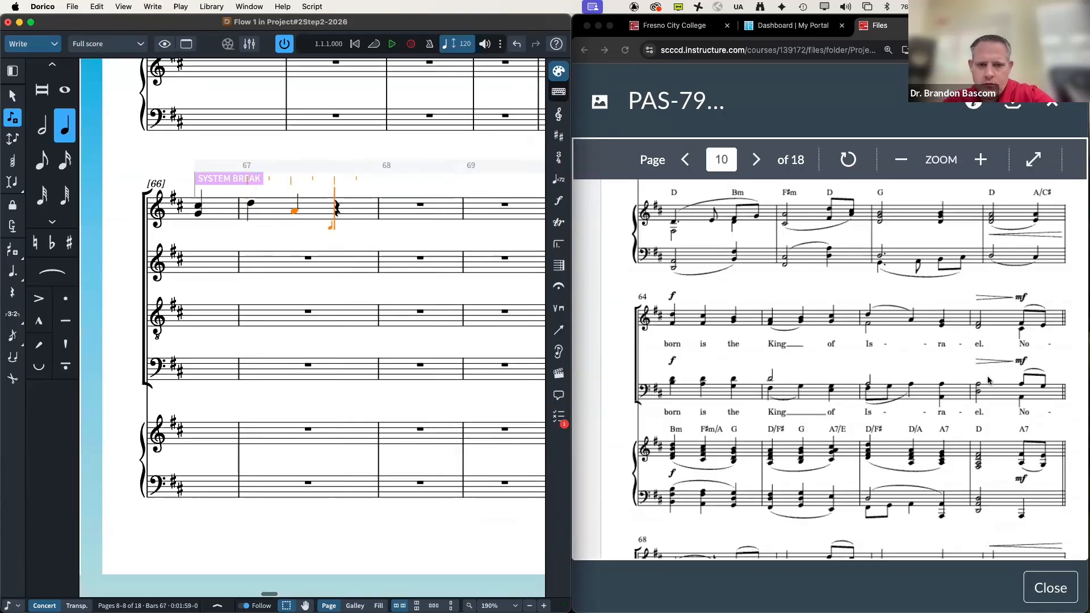
{"action": "key", "text": "7"}
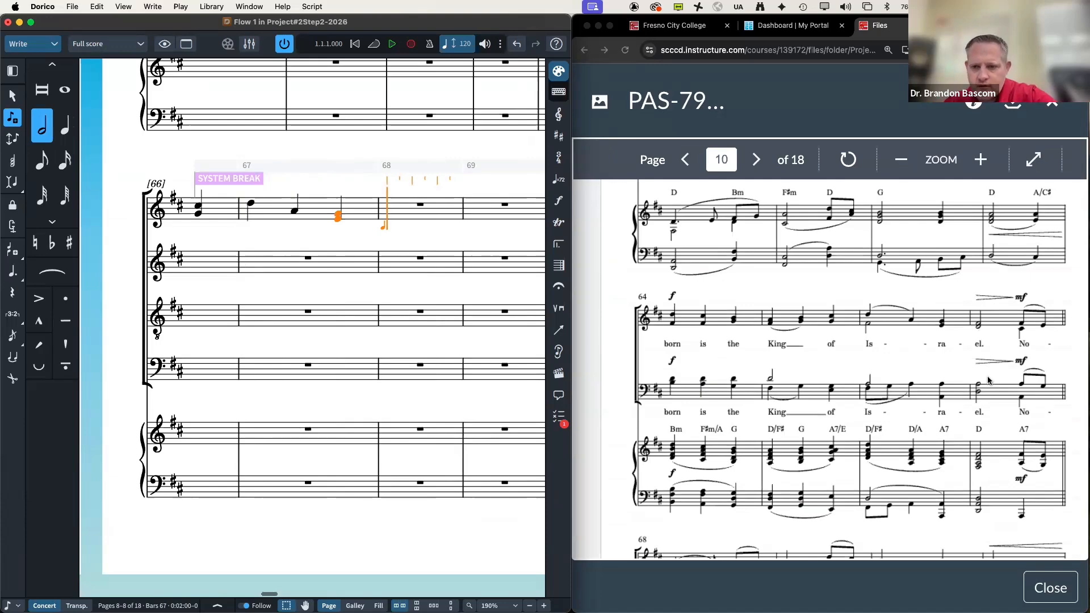
{"action": "key", "text": "5"}
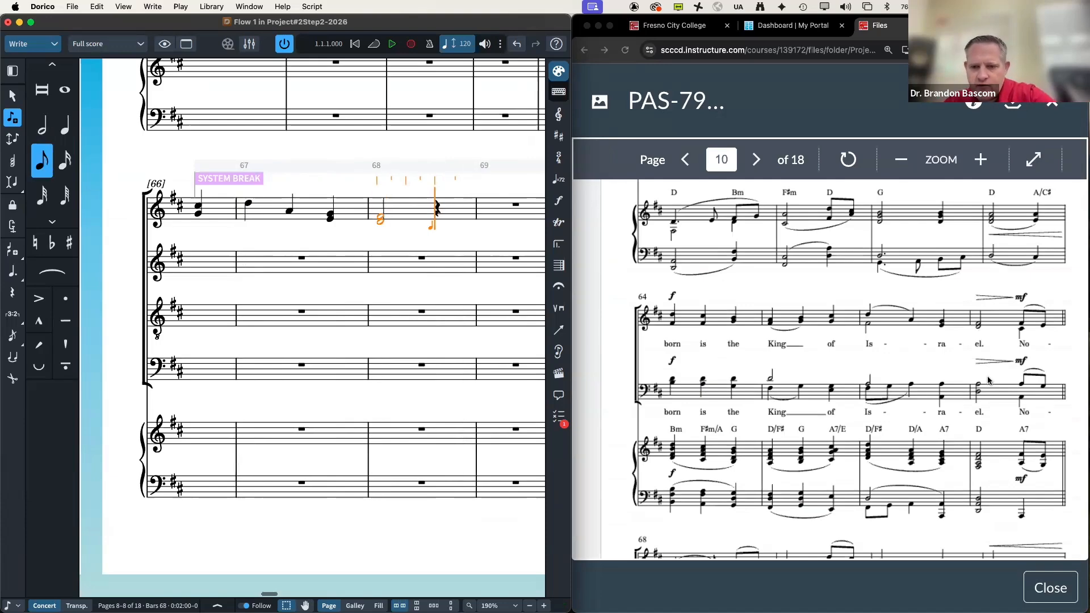
{"action": "scroll", "coordinate": [1043, 384], "scroll_direction": "down", "scroll_amount": 1}
{"action": "scroll", "coordinate": [1043, 384], "scroll_direction": "down", "scroll_amount": 5}
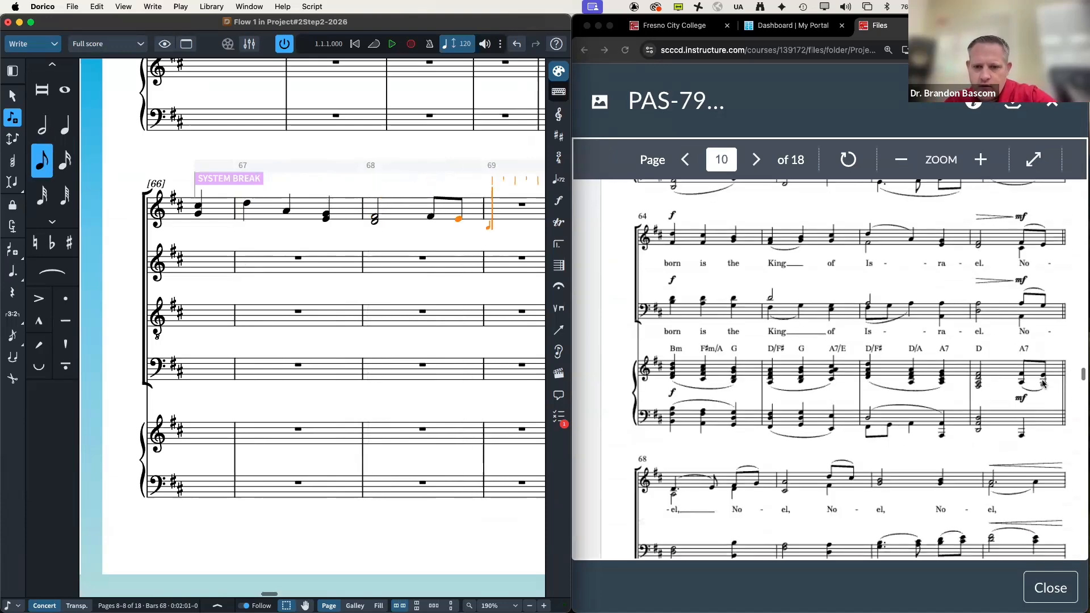
Step: Fill bar 69 with dotted-quarter D and eighth notes E, F and G
{"action": "key", "text": "6"}
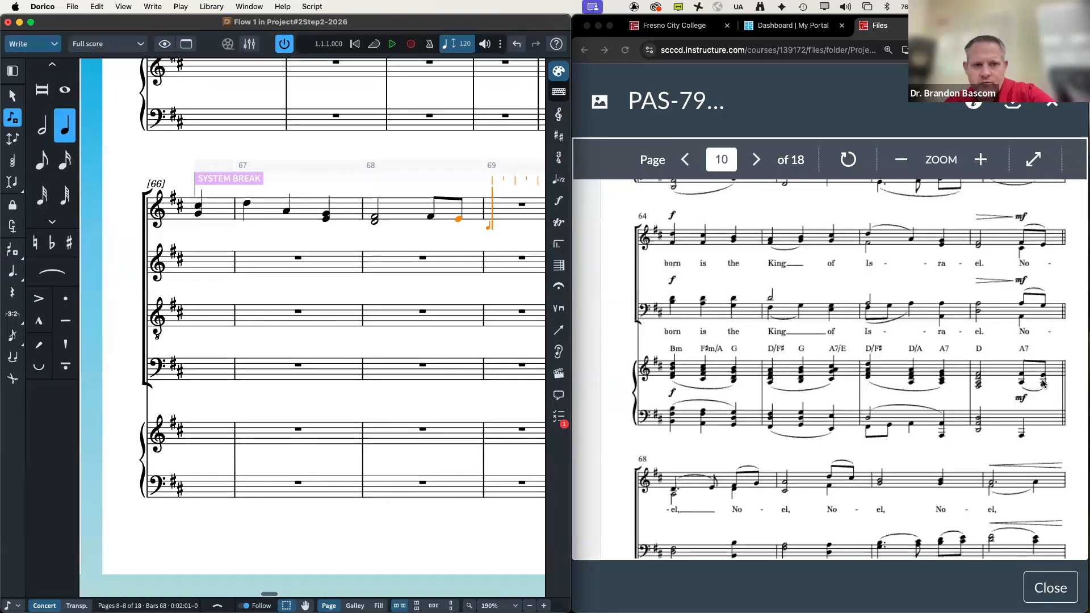
{"action": "key", "text": "period"}
{"action": "key", "text": "d"}
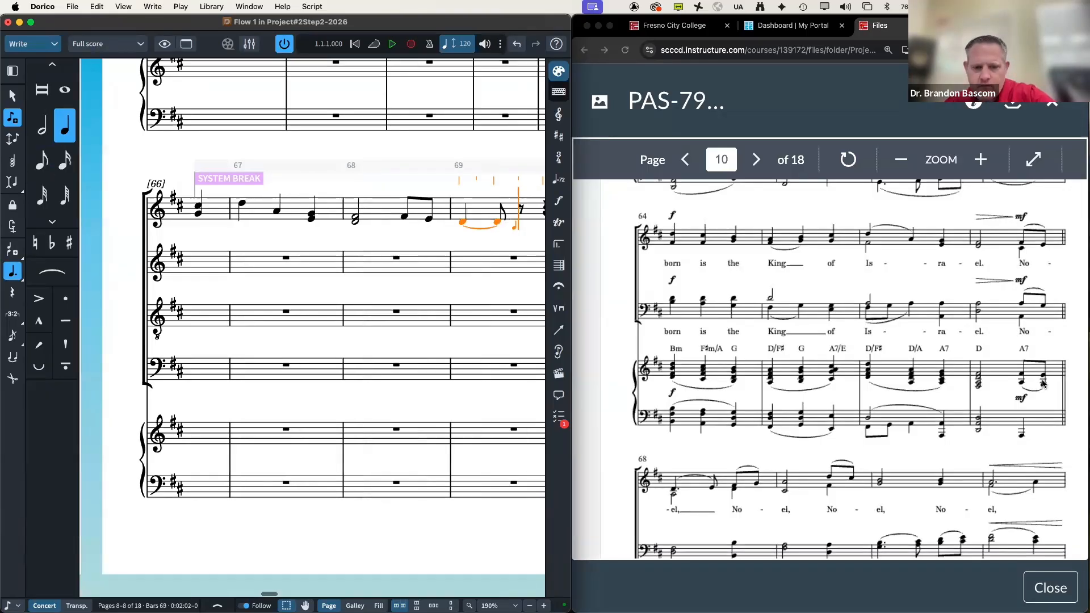
{"action": "key", "text": "5"}
{"action": "key", "text": "e"}
{"action": "key", "text": "f"}
{"action": "key", "text": "g"}
Step: Enter half-note A with eighths D and C♯ in bar 70, ready for another half note
{"action": "key", "text": "7"}
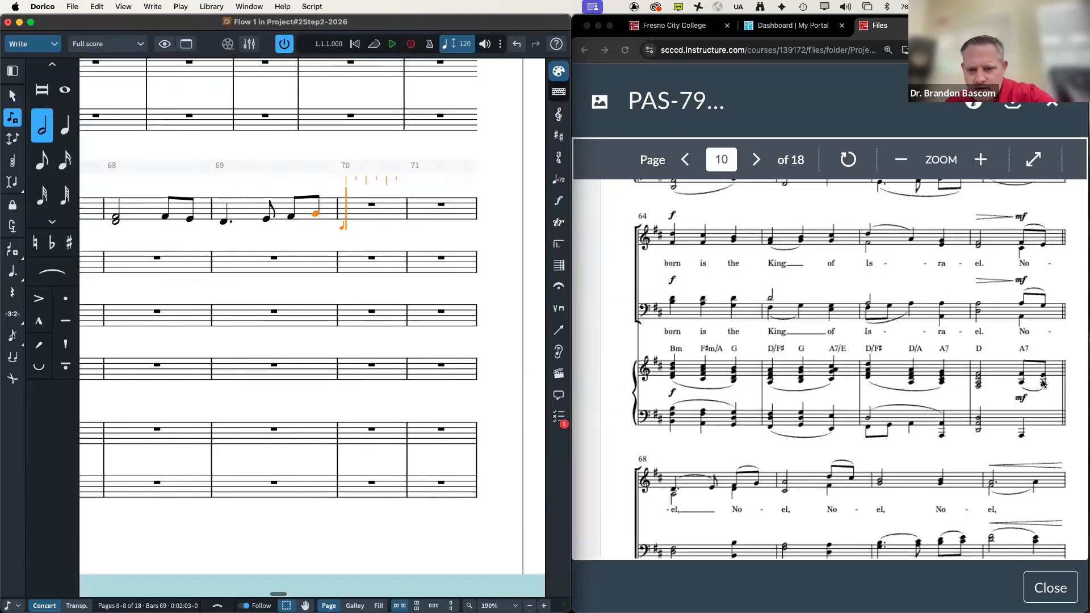
{"action": "key", "text": "a"}
{"action": "key", "text": "5"}
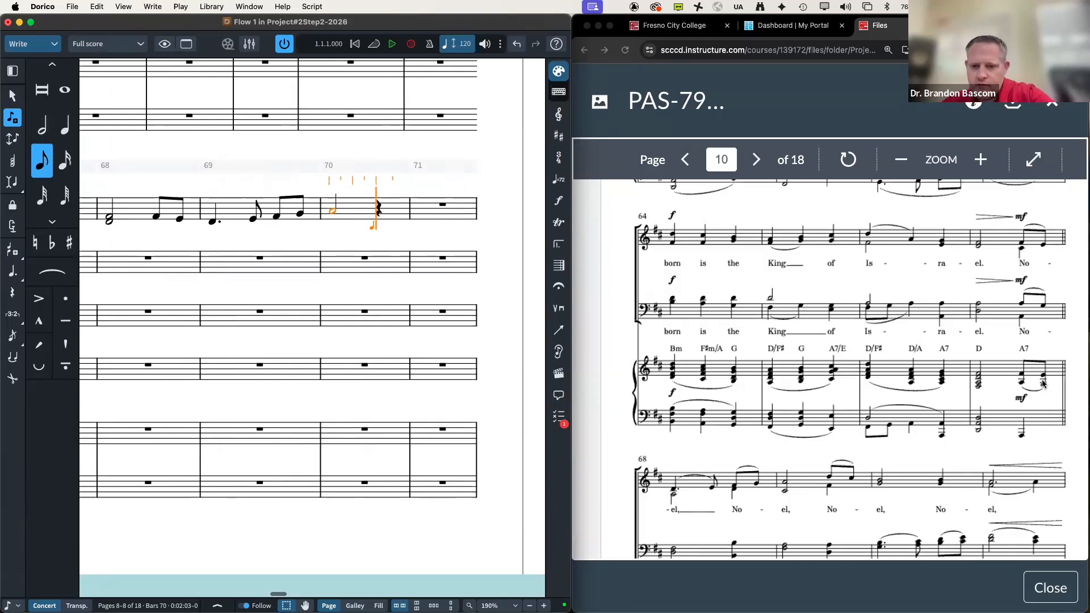
{"action": "key", "text": "d"}
{"action": "key", "text": "c"}
{"action": "key", "text": "7"}
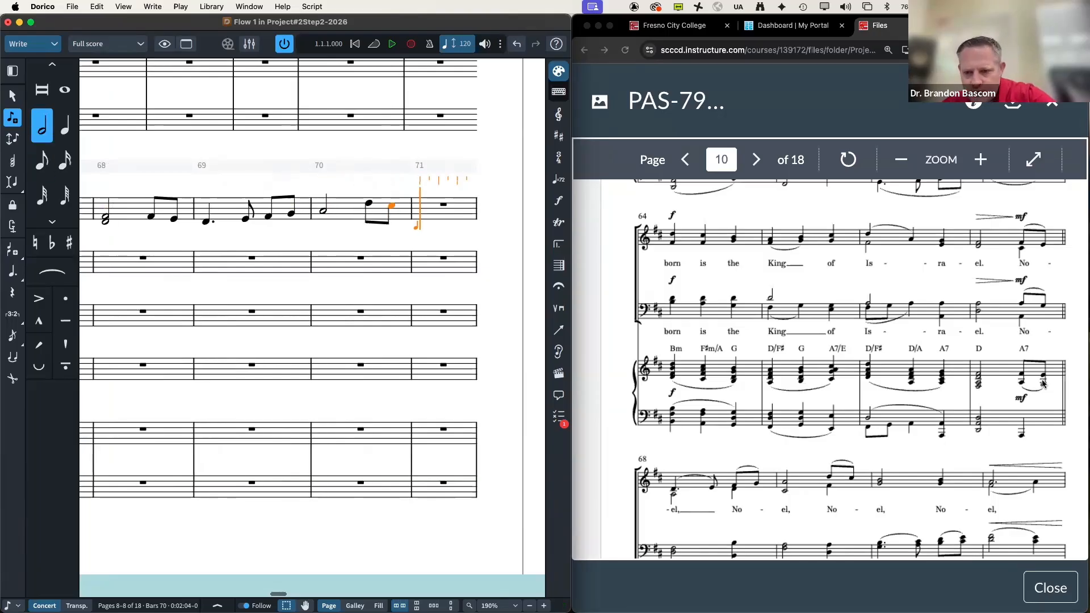
Step: Finish bar 71 with half-note A and a G/B quarter chord, then a dotted-half A in bar 72
{"action": "key", "text": "a"}
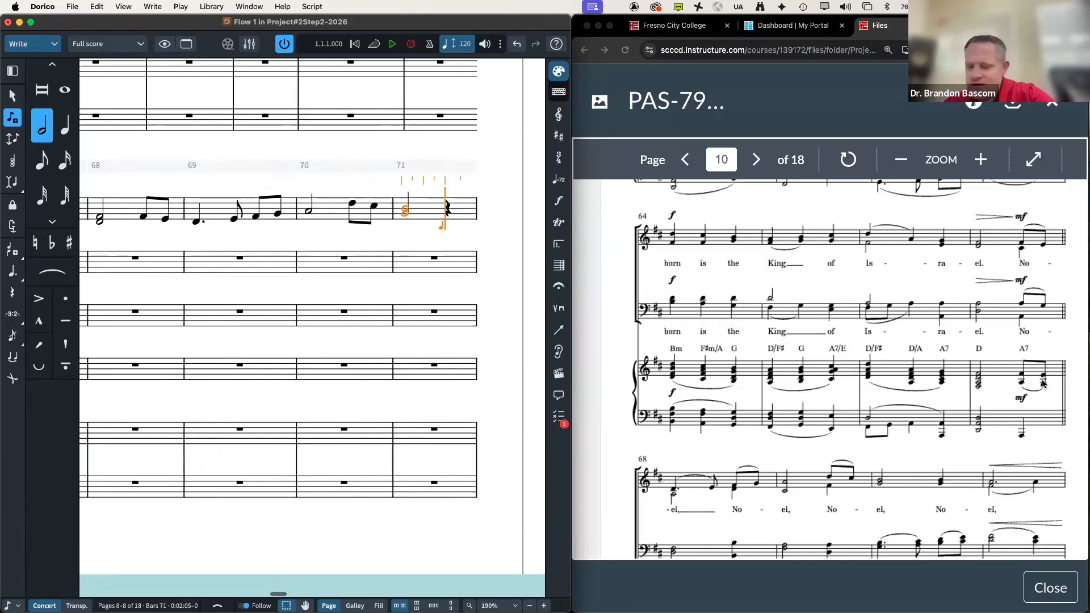
{"action": "key", "text": "6"}
{"action": "key", "text": "r"}
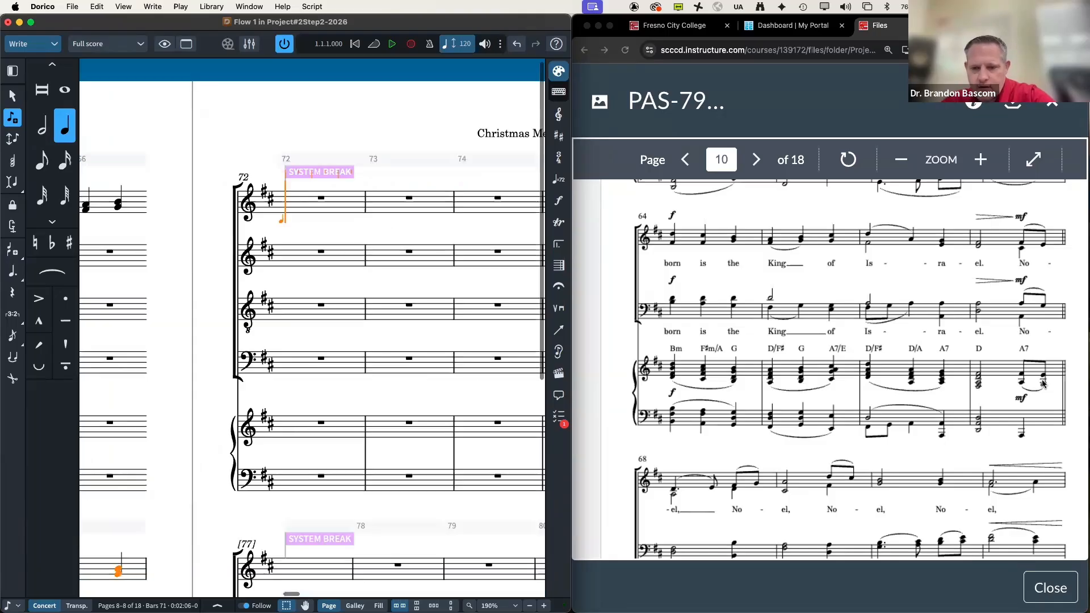
{"action": "key", "text": "7"}
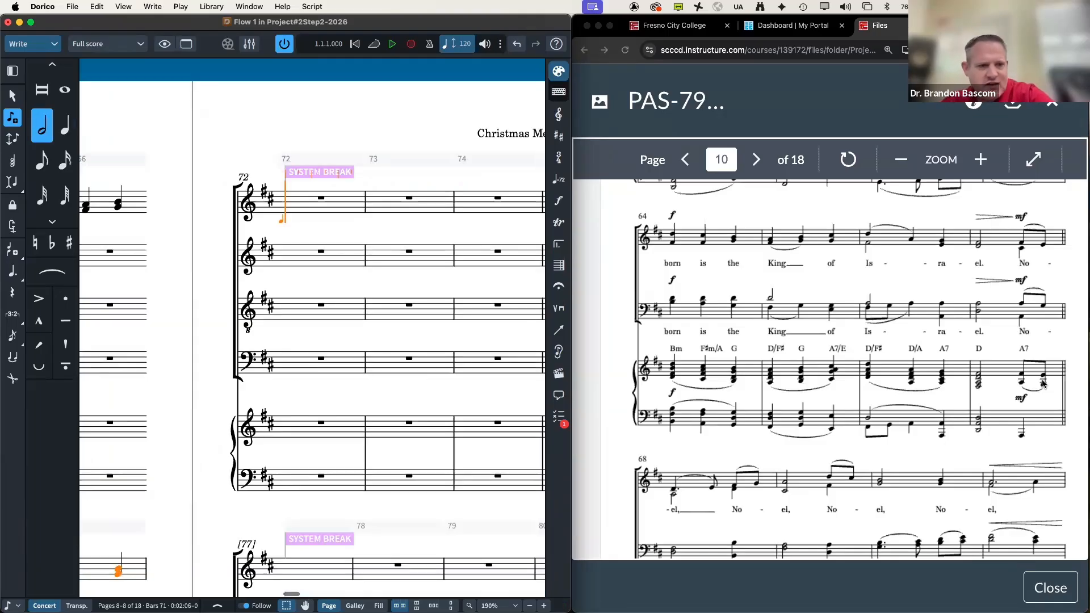
{"action": "key", "text": "period"}
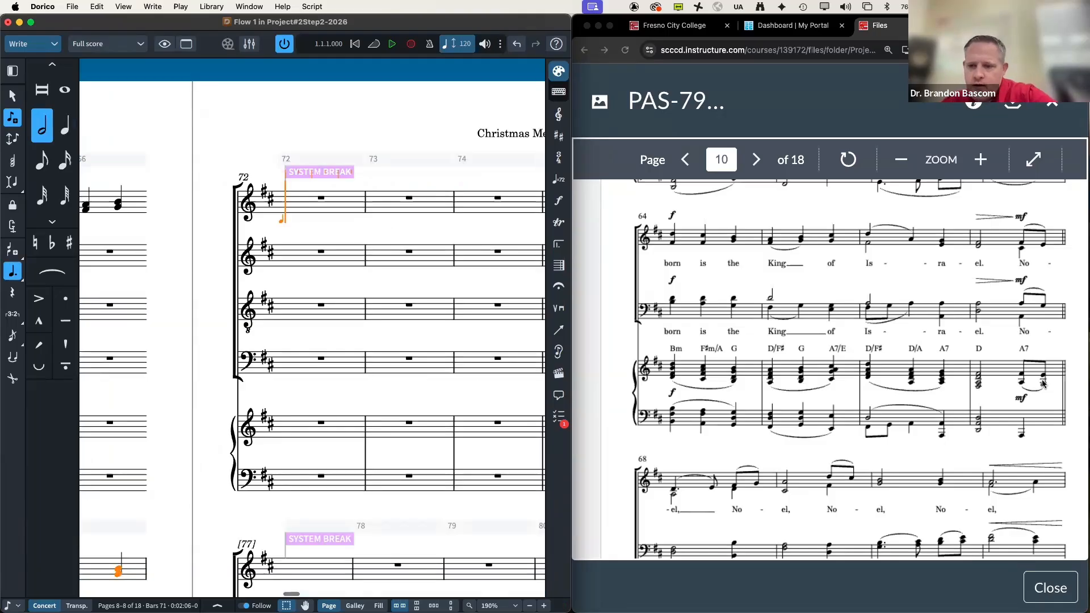
{"action": "key", "text": "a"}
Step: Enter eighth-note chords through bars 73 and 74
{"action": "scroll", "coordinate": [936, 394], "scroll_direction": "down", "scroll_amount": 3}
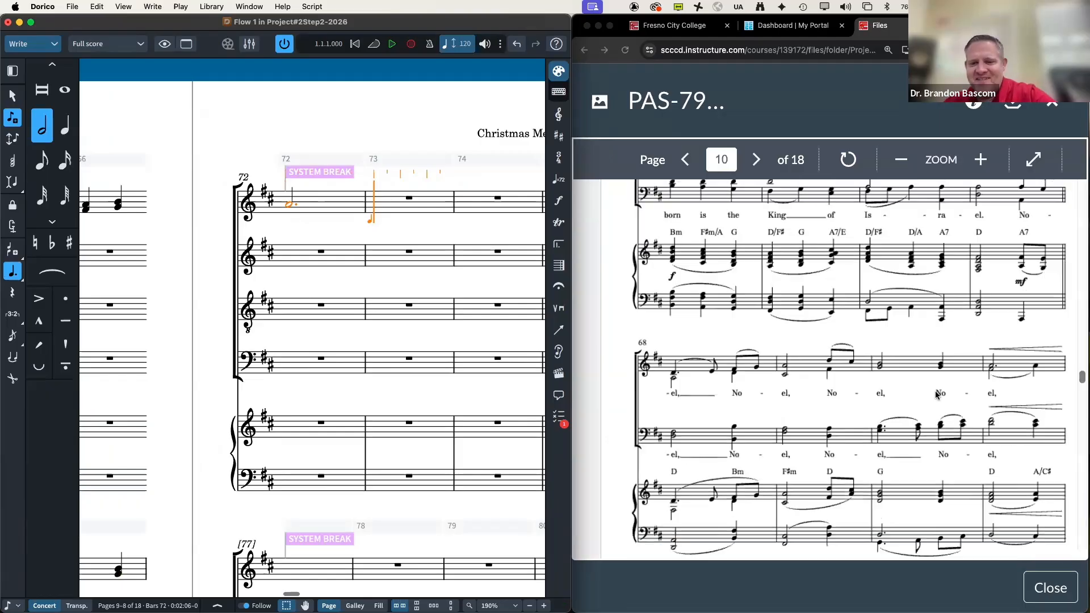
{"action": "scroll", "coordinate": [936, 395], "scroll_direction": "down", "scroll_amount": 8}
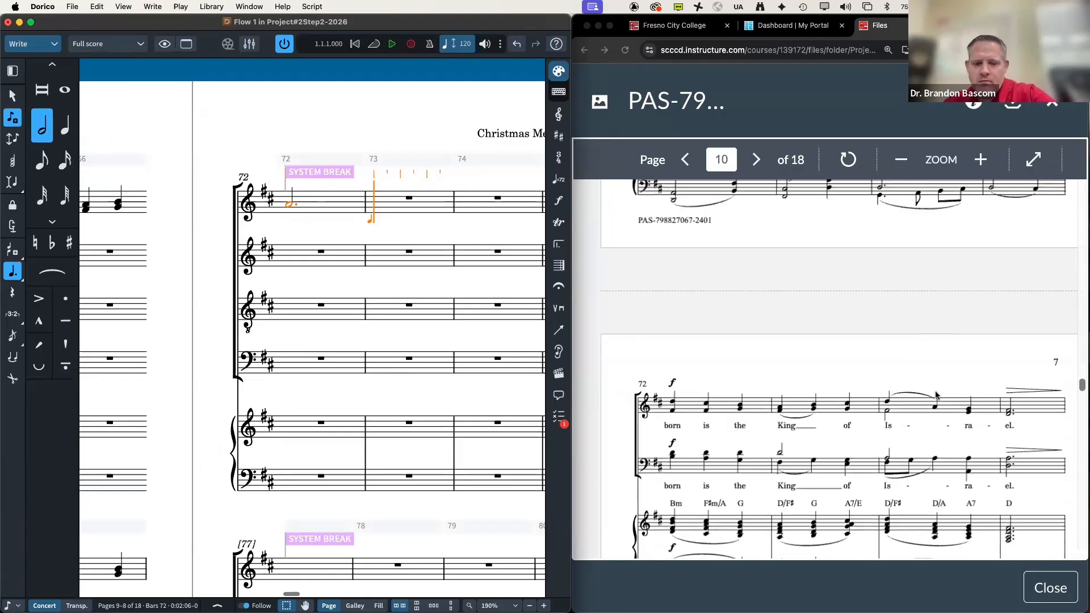
{"action": "key", "text": "4"}
{"action": "key", "text": "f"}
{"action": "key", "text": "d"}
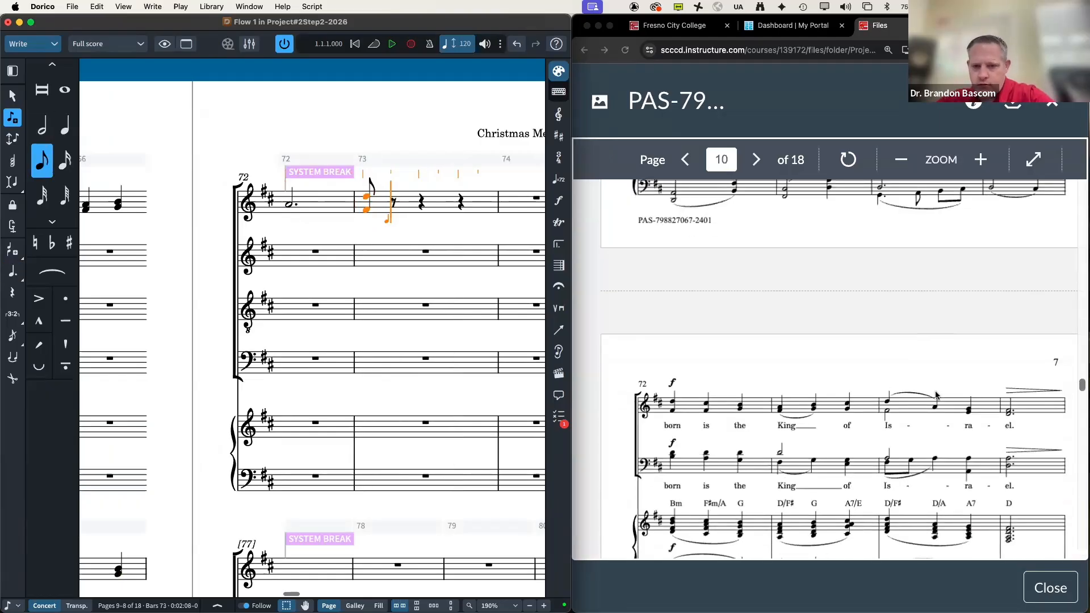
{"action": "key", "text": "f"}
{"action": "key", "text": "c"}
{"action": "key", "text": "g"}
{"action": "key", "text": "b"}
{"action": "key", "text": "f"}
{"action": "key", "text": "a"}
{"action": "key", "text": "g"}
{"action": "key", "text": "b"}
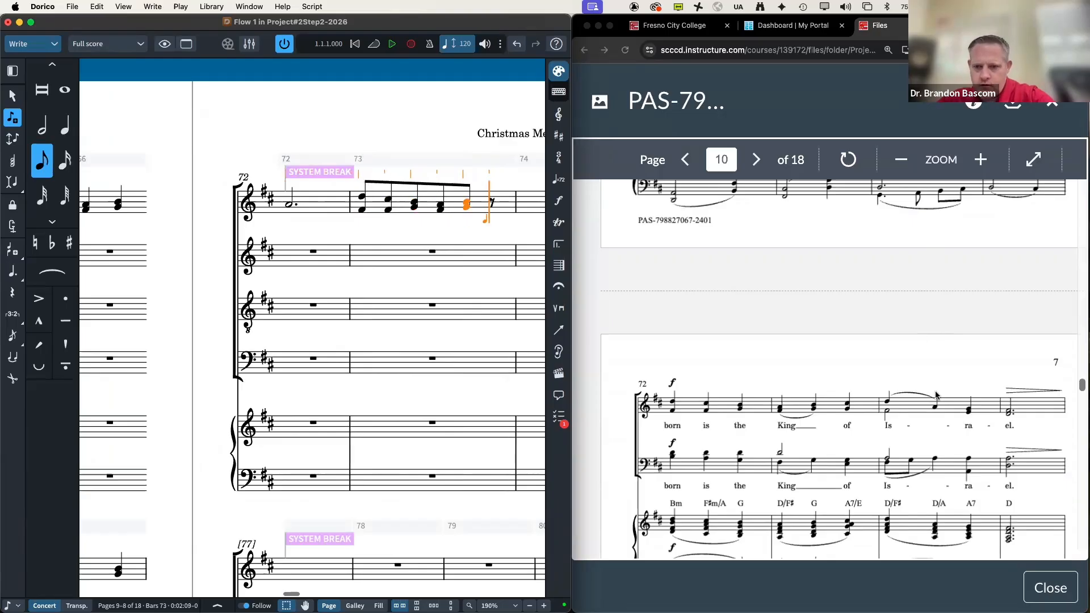
{"action": "key", "text": "g"}
{"action": "key", "text": "c"}
{"action": "key", "text": "d"}
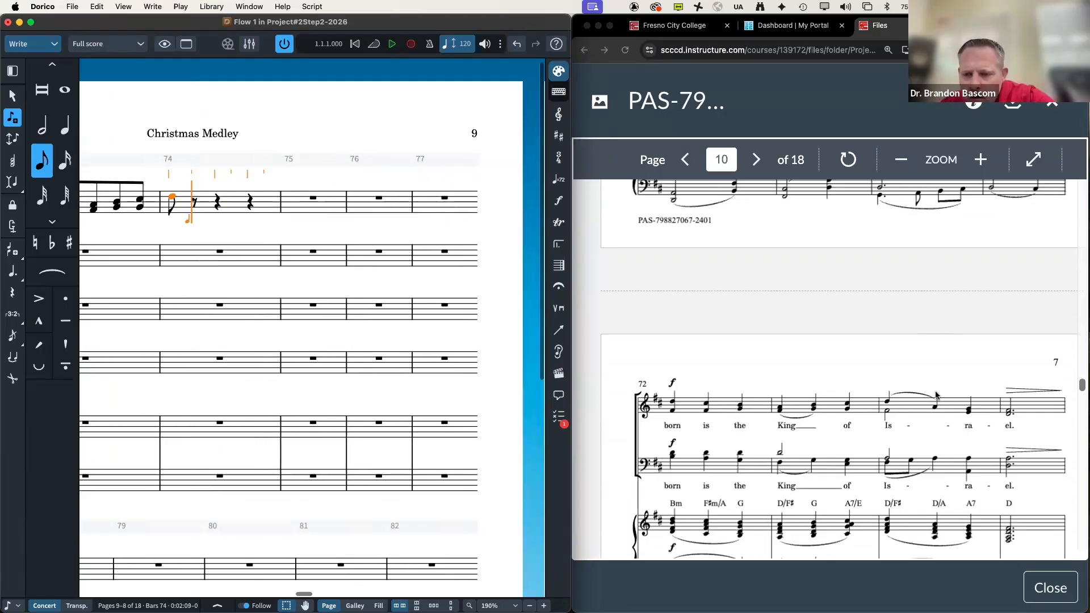
{"action": "key", "text": "a"}
{"action": "key", "text": "e"}
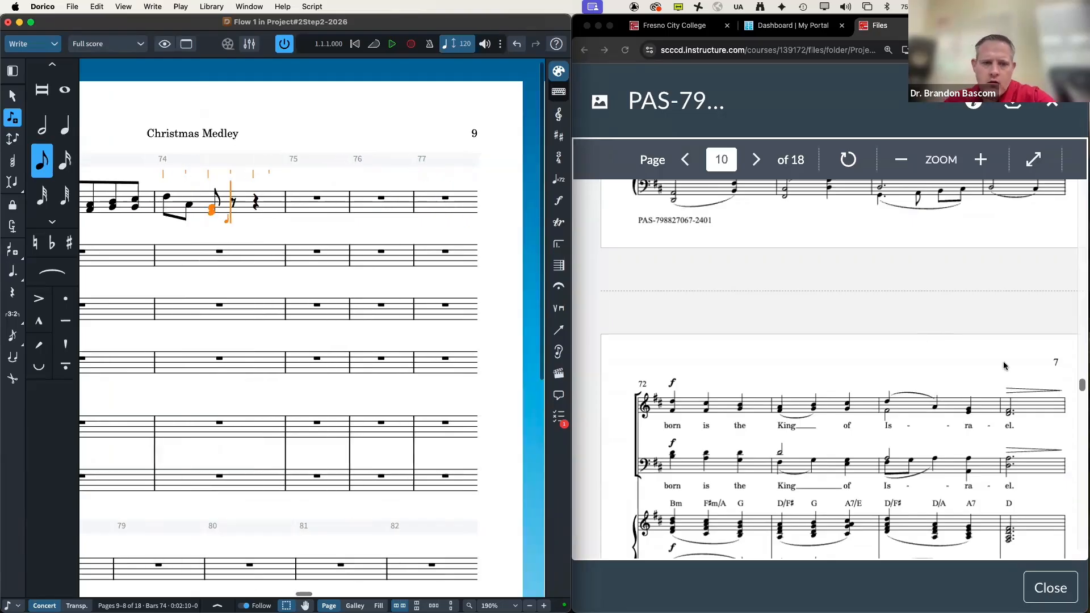
Step: Undo the mistaken eighth-note chords with Cmd+Z and reselect quarter, then dotted-half duration
{"action": "key", "text": "super+z"}
{"action": "key", "text": "super+z"}
{"action": "key", "text": "super+z"}
{"action": "key", "text": "super+z"}
{"action": "key", "text": "super+z"}
{"action": "key", "text": "super+z"}
{"action": "key", "text": "super+z"}
{"action": "key", "text": "super+z"}
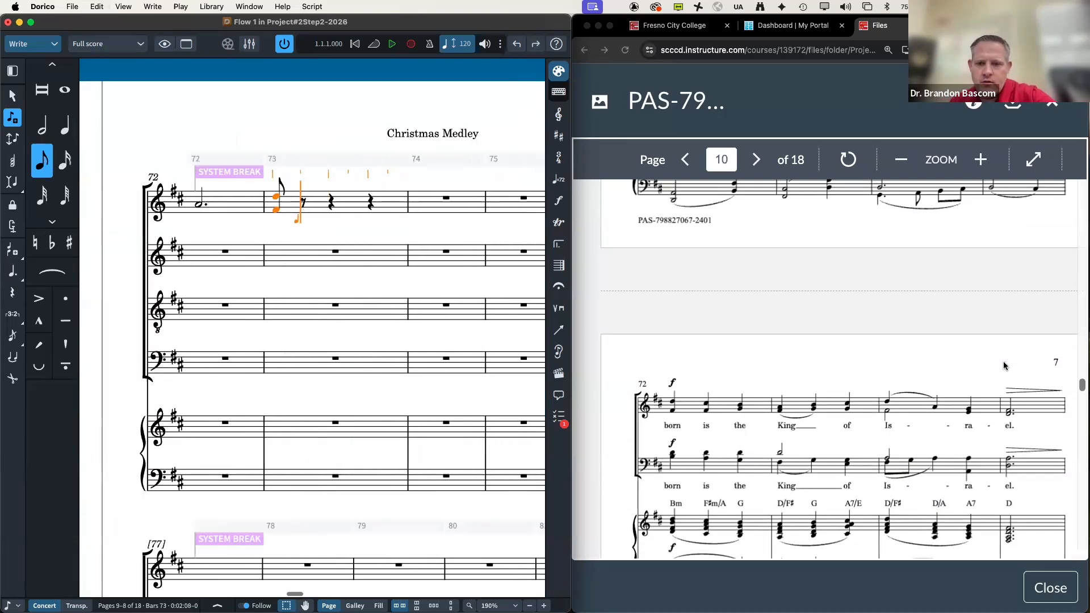
{"action": "key", "text": "super+z"}
{"action": "key", "text": "6"}
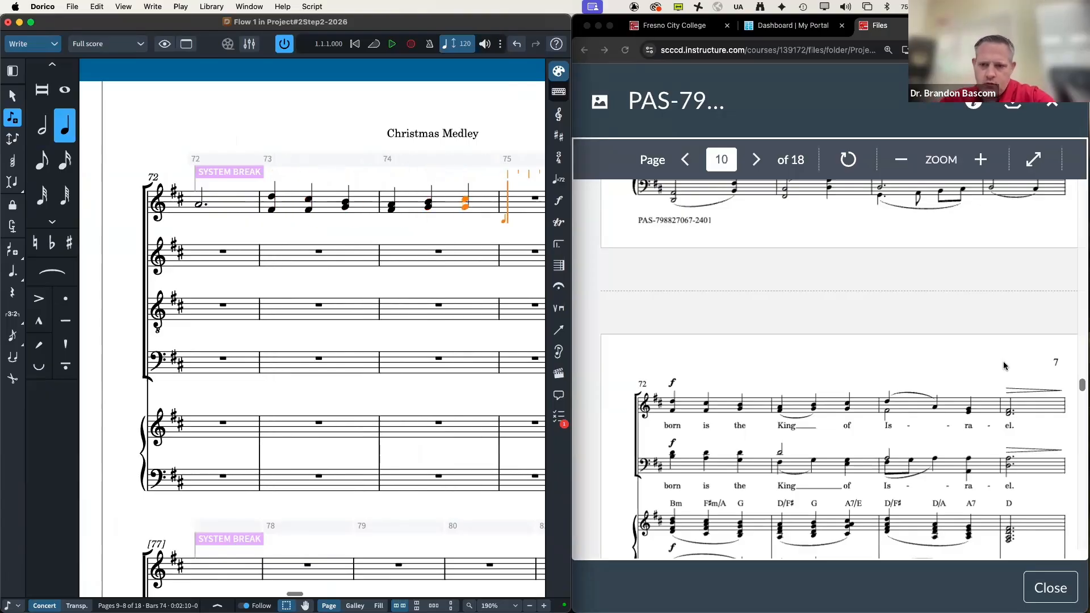
{"action": "key", "text": "7"}
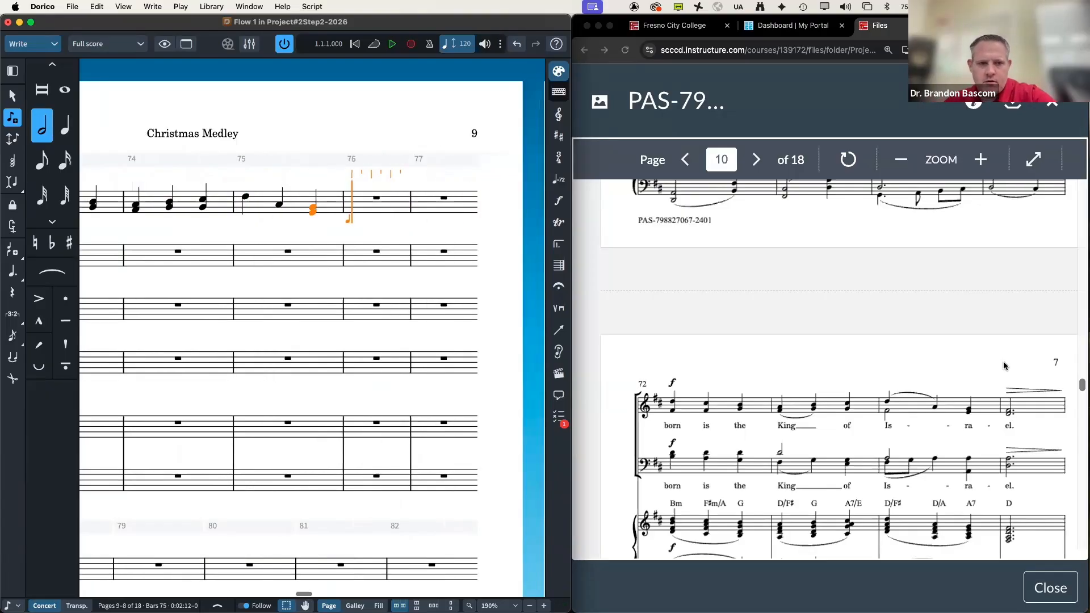
{"action": "key", "text": "period"}
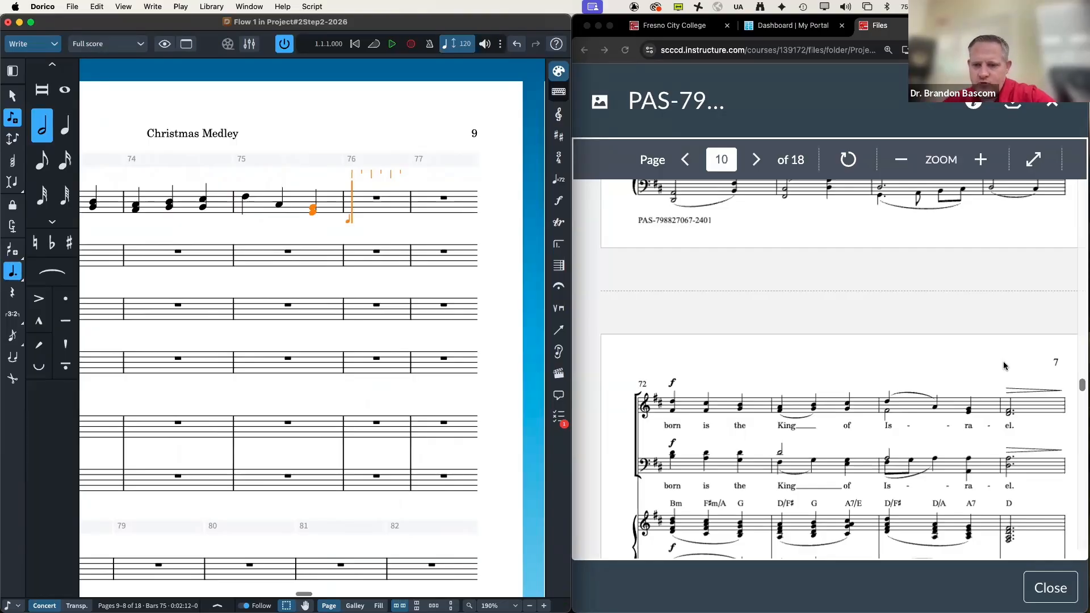
Step: Compare the top staff through bar 76 against the reference PDF, scrolling both views
{"action": "scroll", "coordinate": [959, 376], "scroll_direction": "down", "scroll_amount": 5}
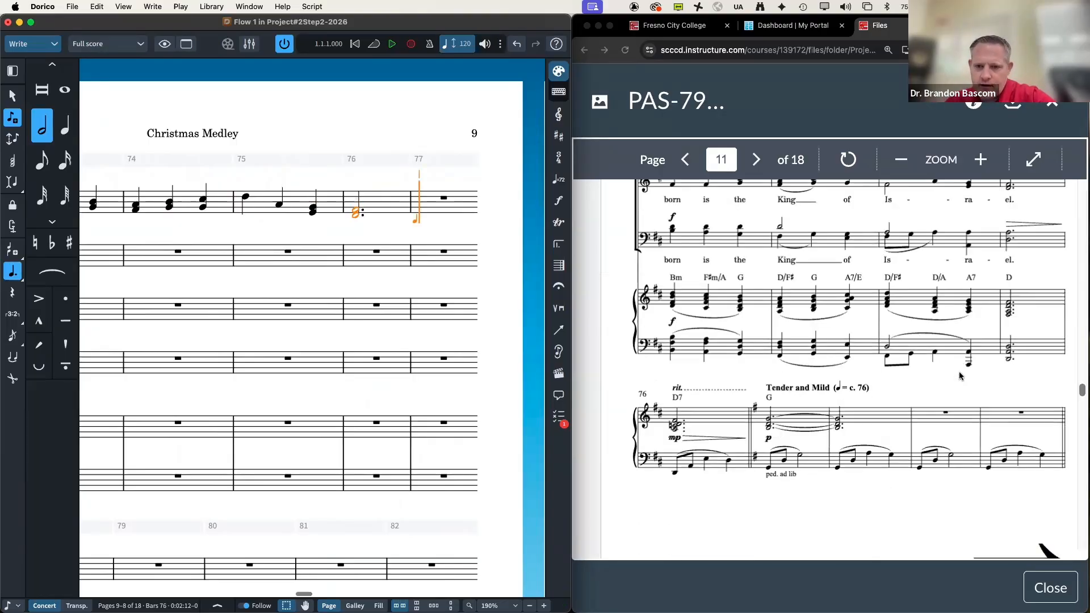
{"action": "scroll", "coordinate": [959, 376], "scroll_direction": "down", "scroll_amount": 1}
{"action": "scroll", "coordinate": [959, 375], "scroll_direction": "up", "scroll_amount": 3}
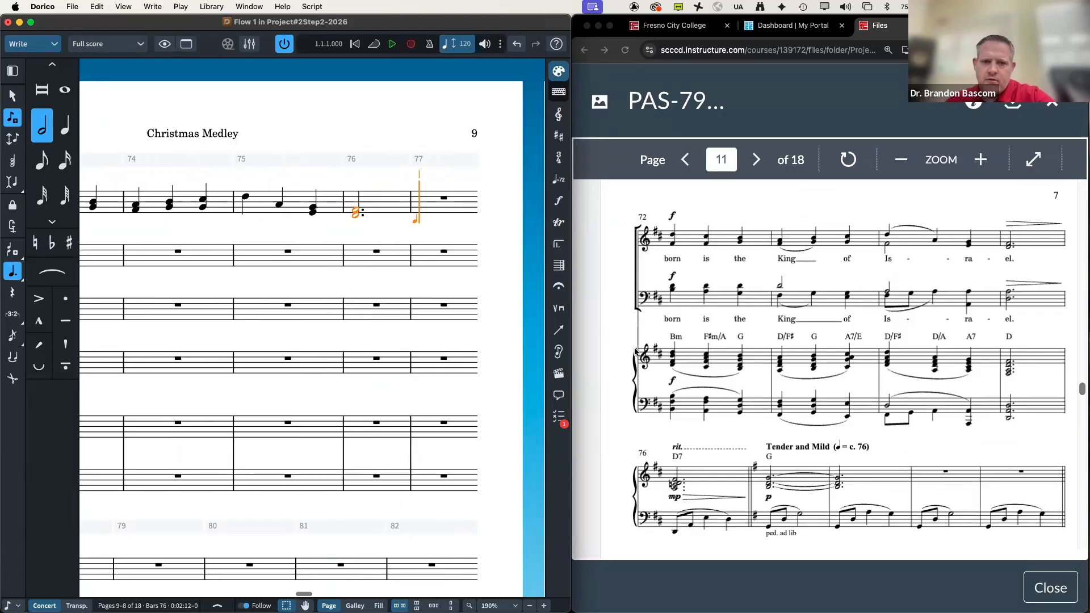
{"action": "scroll", "coordinate": [635, 352], "scroll_direction": "up", "scroll_amount": 1}
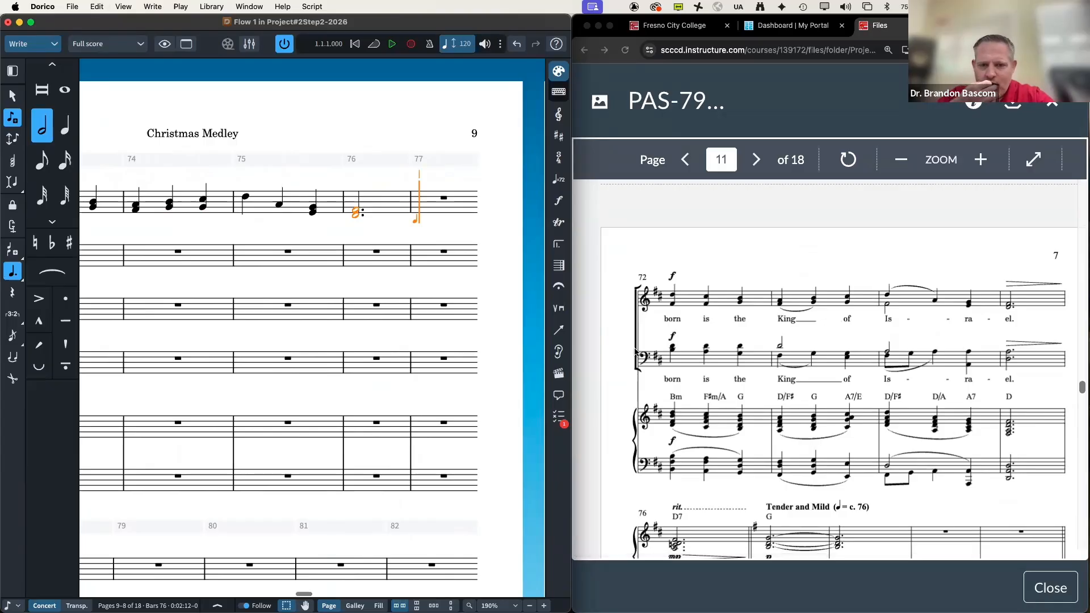
{"action": "scroll", "coordinate": [635, 351], "scroll_direction": "down", "scroll_amount": 2}
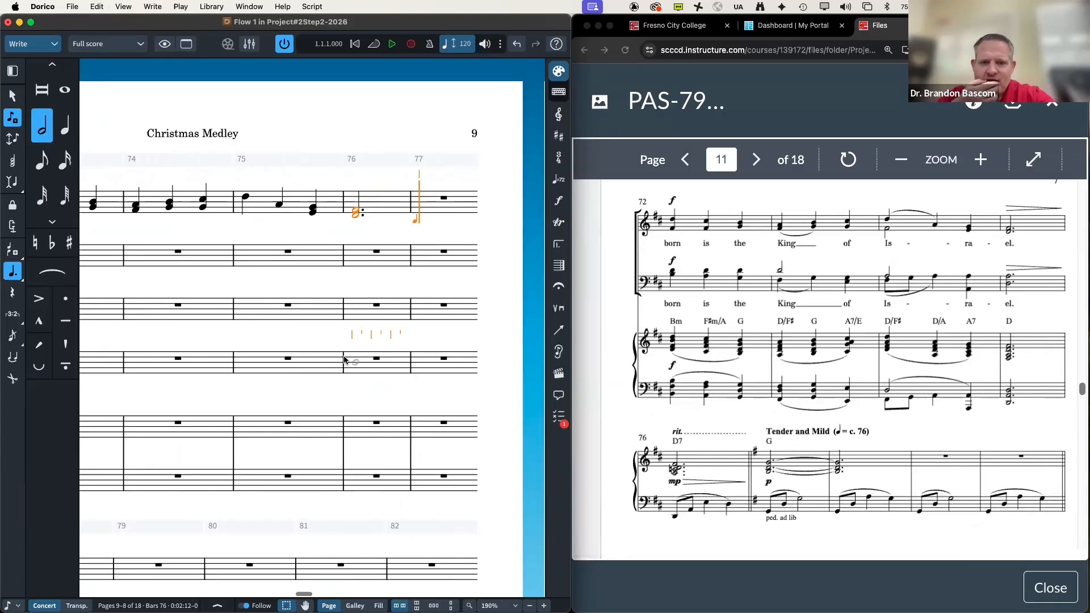
{"action": "scroll", "coordinate": [344, 360], "scroll_direction": "left", "scroll_amount": 5}
{"action": "scroll", "coordinate": [343, 360], "scroll_direction": "down", "scroll_amount": 2}
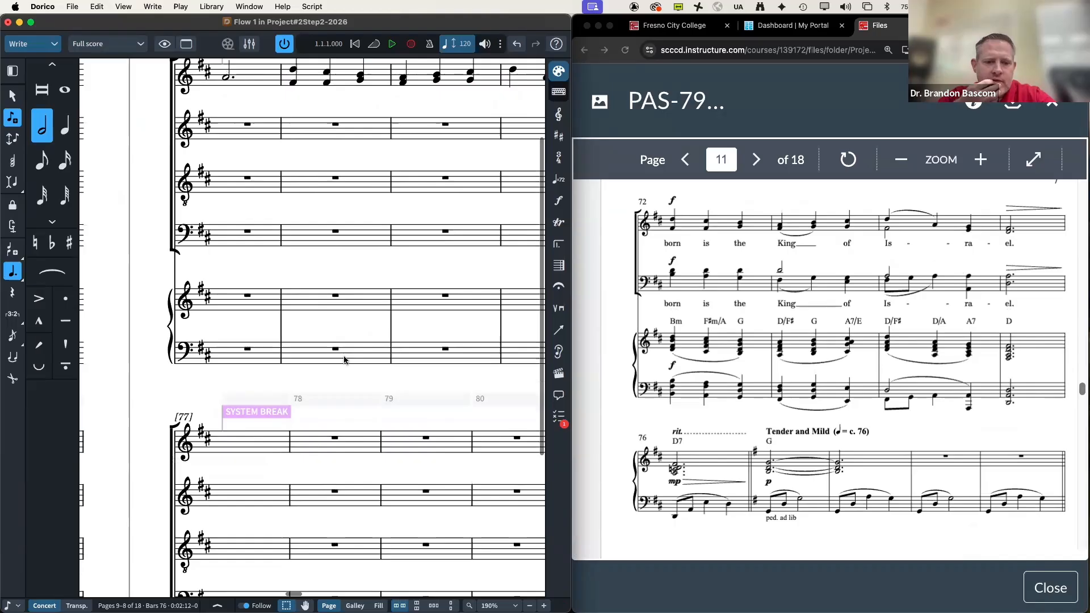
{"action": "scroll", "coordinate": [344, 360], "scroll_direction": "down", "scroll_amount": 2}
{"action": "scroll", "coordinate": [363, 356], "scroll_direction": "right", "scroll_amount": 3}
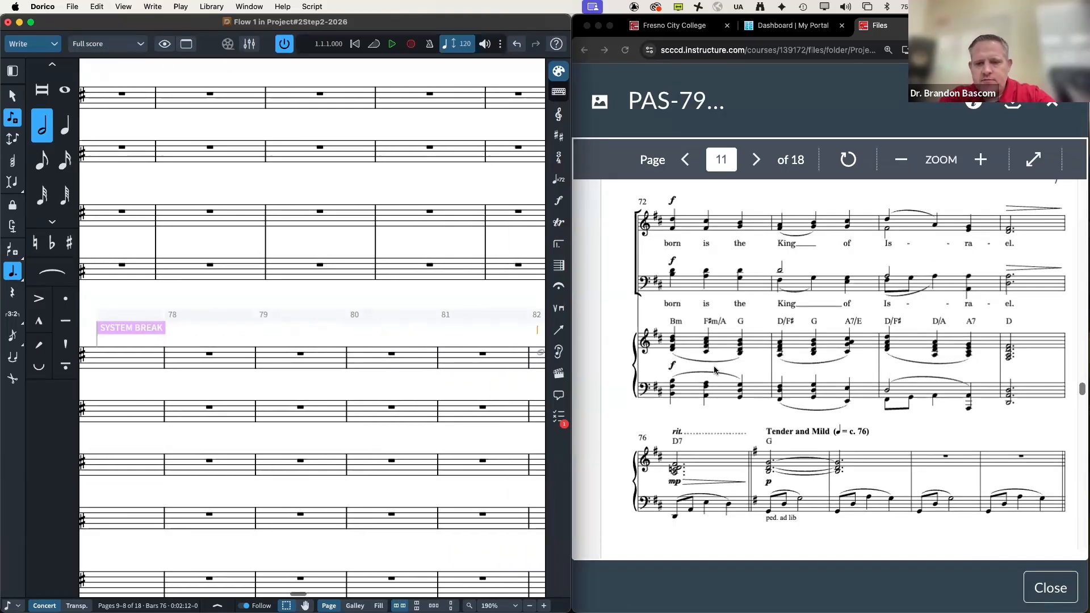
{"action": "scroll", "coordinate": [714, 369], "scroll_direction": "down", "scroll_amount": 5}
{"action": "scroll", "coordinate": [714, 370], "scroll_direction": "right", "scroll_amount": 3}
{"action": "scroll", "coordinate": [714, 370], "scroll_direction": "down", "scroll_amount": 3}
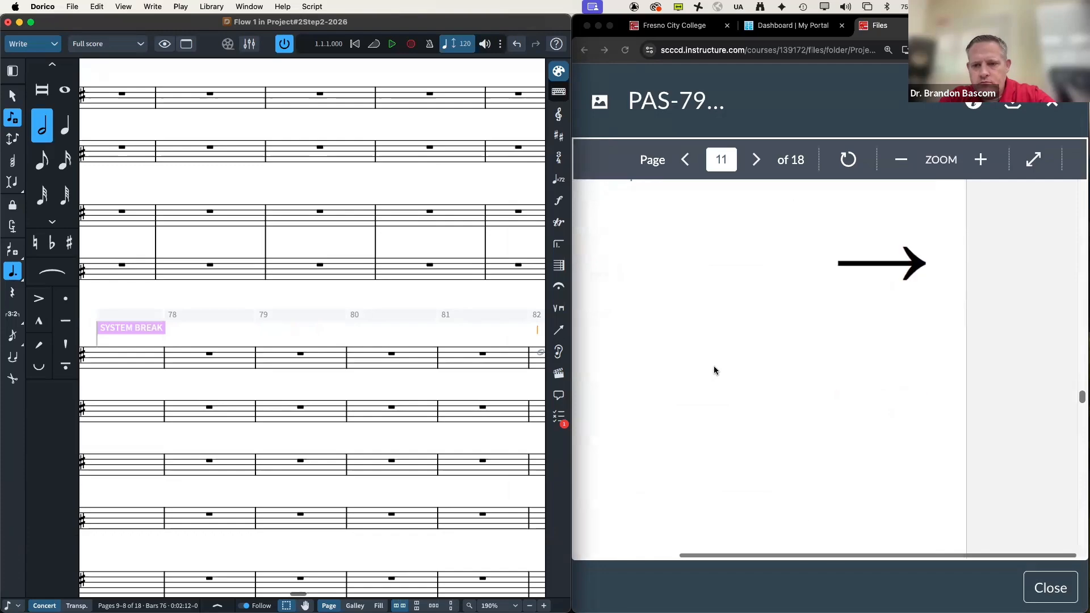
{"action": "scroll", "coordinate": [713, 369], "scroll_direction": "down", "scroll_amount": 5}
{"action": "scroll", "coordinate": [713, 370], "scroll_direction": "left", "scroll_amount": 2}
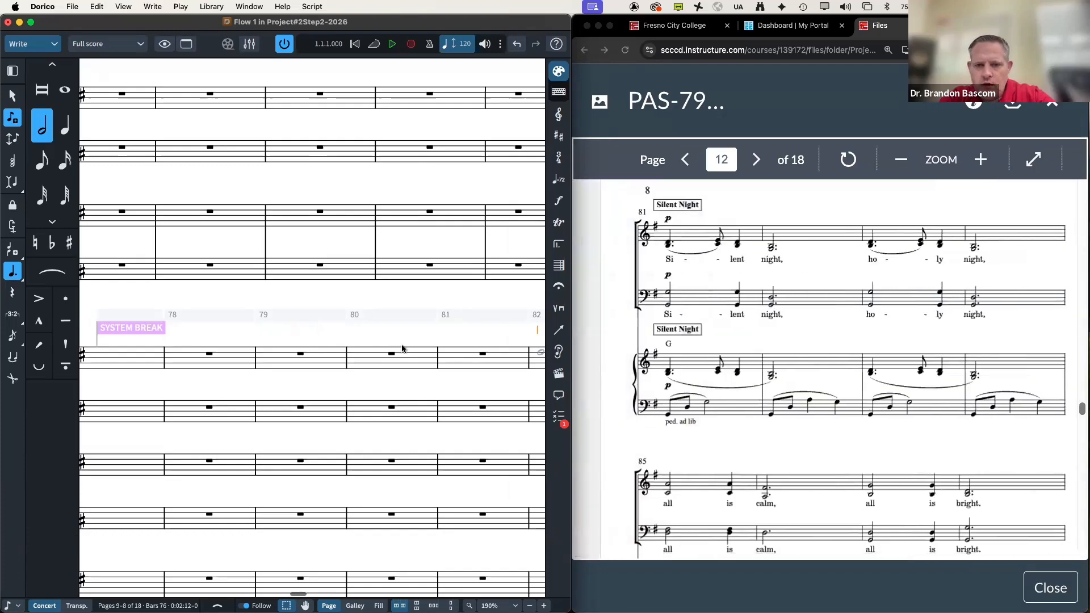
{"action": "scroll", "coordinate": [391, 348], "scroll_direction": "down", "scroll_amount": 8}
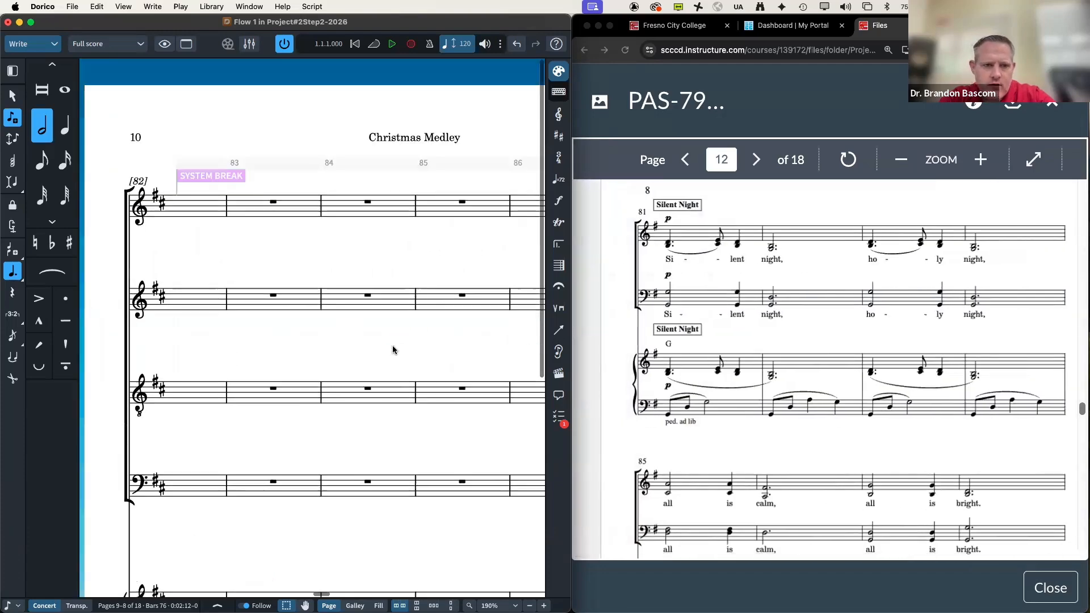
{"action": "scroll", "coordinate": [393, 349], "scroll_direction": "left", "scroll_amount": 2}
{"action": "scroll", "coordinate": [393, 350], "scroll_direction": "up", "scroll_amount": 8}
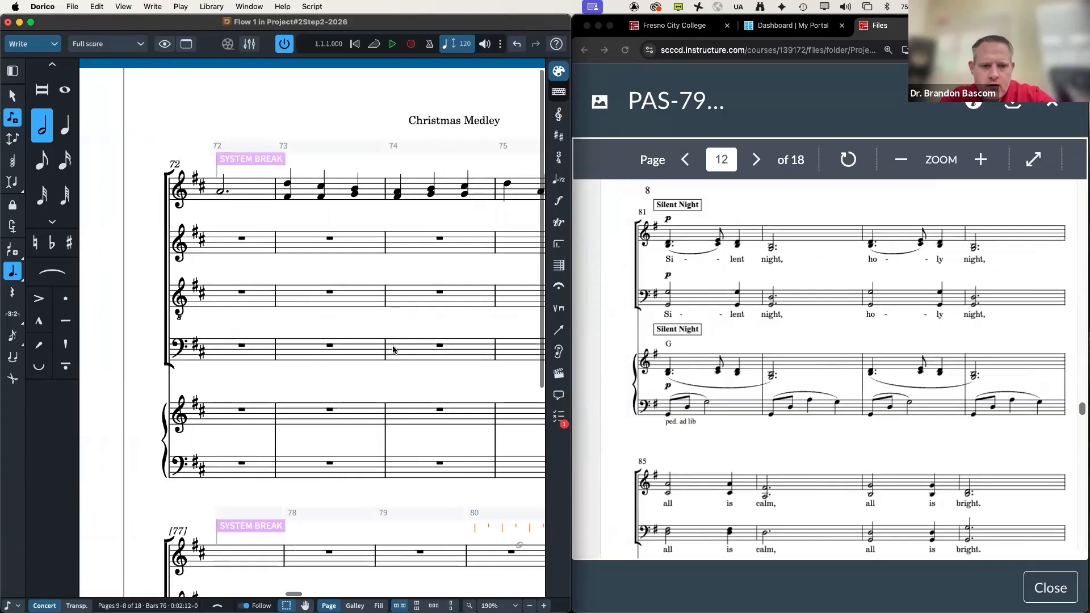
{"action": "scroll", "coordinate": [393, 349], "scroll_direction": "up", "scroll_amount": 5}
{"action": "scroll", "coordinate": [393, 350], "scroll_direction": "right", "scroll_amount": 4}
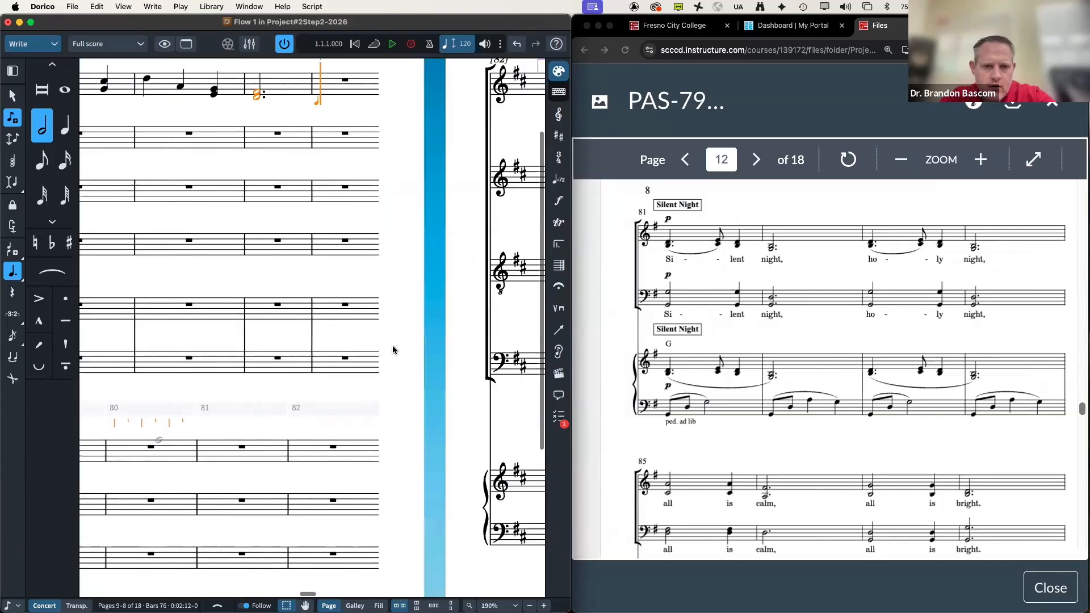
{"action": "scroll", "coordinate": [393, 349], "scroll_direction": "up", "scroll_amount": 3}
{"action": "scroll", "coordinate": [392, 350], "scroll_direction": "left", "scroll_amount": 1}
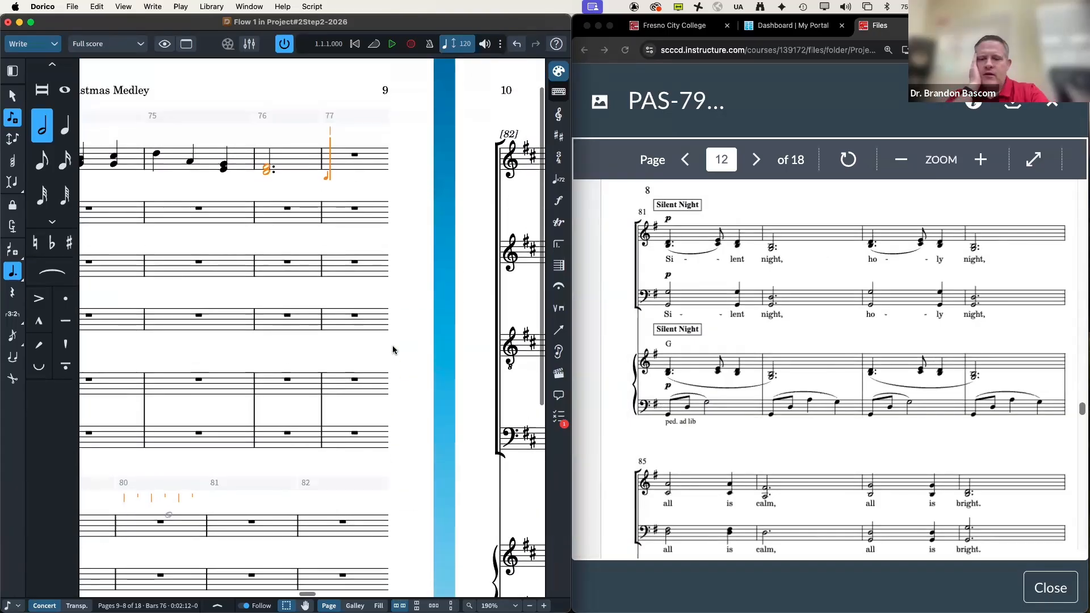
Step: Exit note input with the top staff ending on the bar 76 dotted-half chord
{"action": "key", "text": "Escape"}
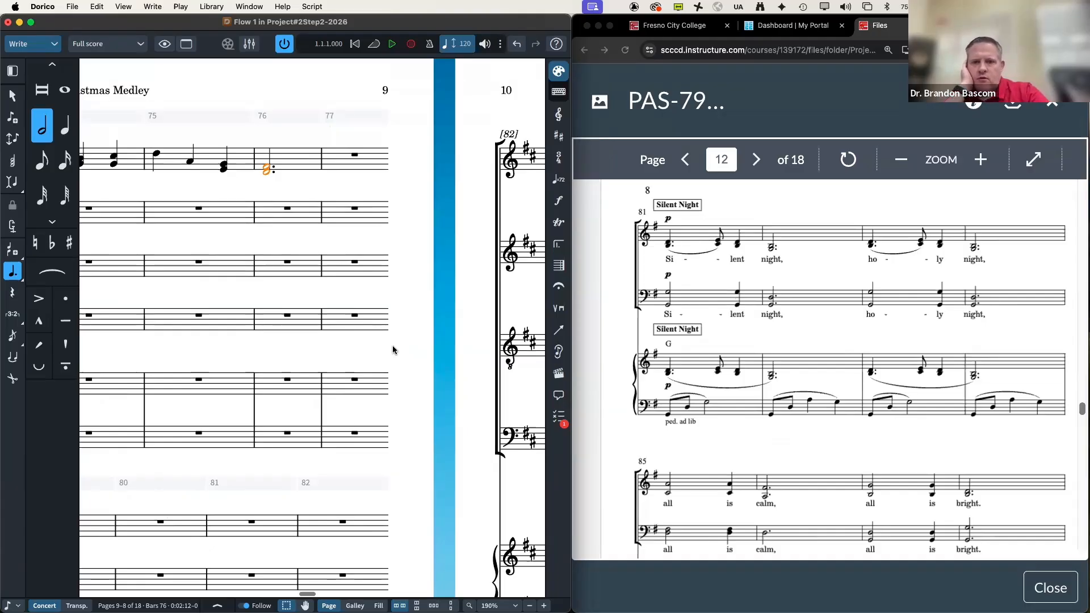
{"action": "scroll", "coordinate": [587, 363], "scroll_direction": "up", "scroll_amount": 3}
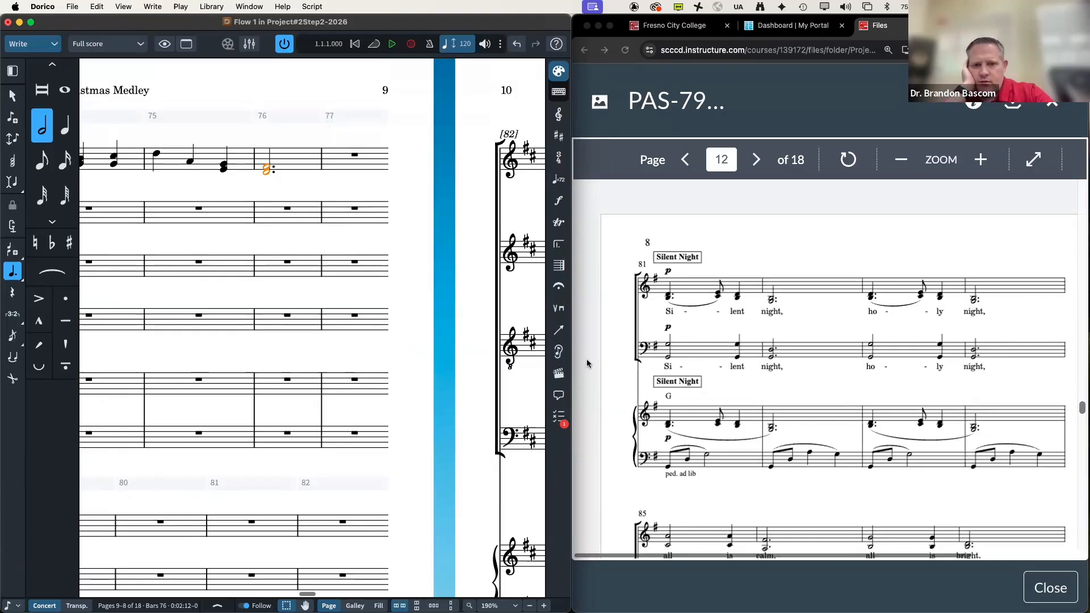
{"action": "scroll", "coordinate": [587, 363], "scroll_direction": "up", "scroll_amount": 8}
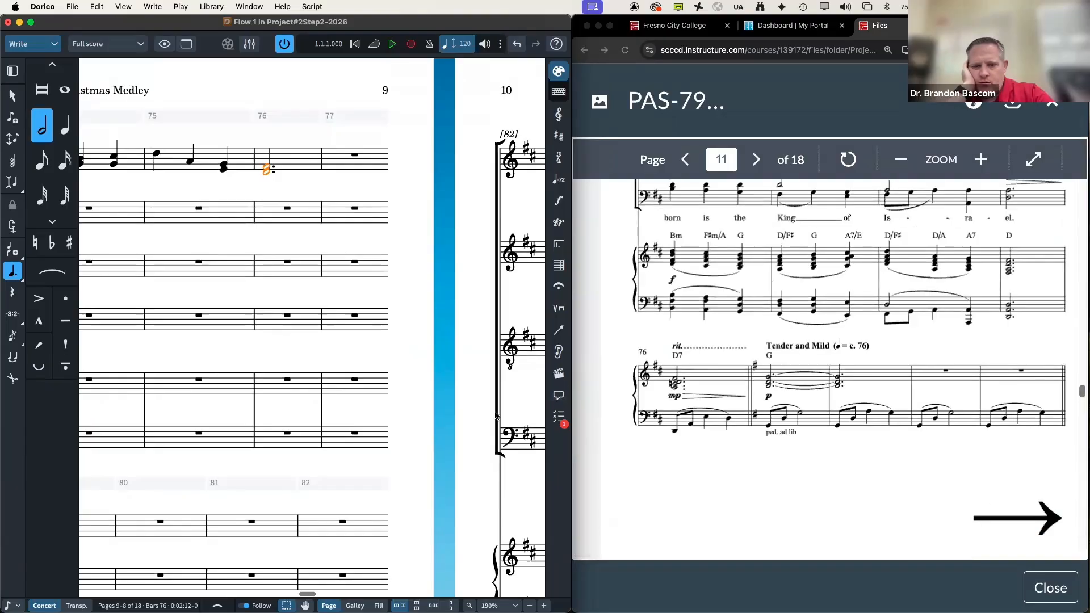
{"action": "scroll", "coordinate": [513, 383], "scroll_direction": "left", "scroll_amount": 10}
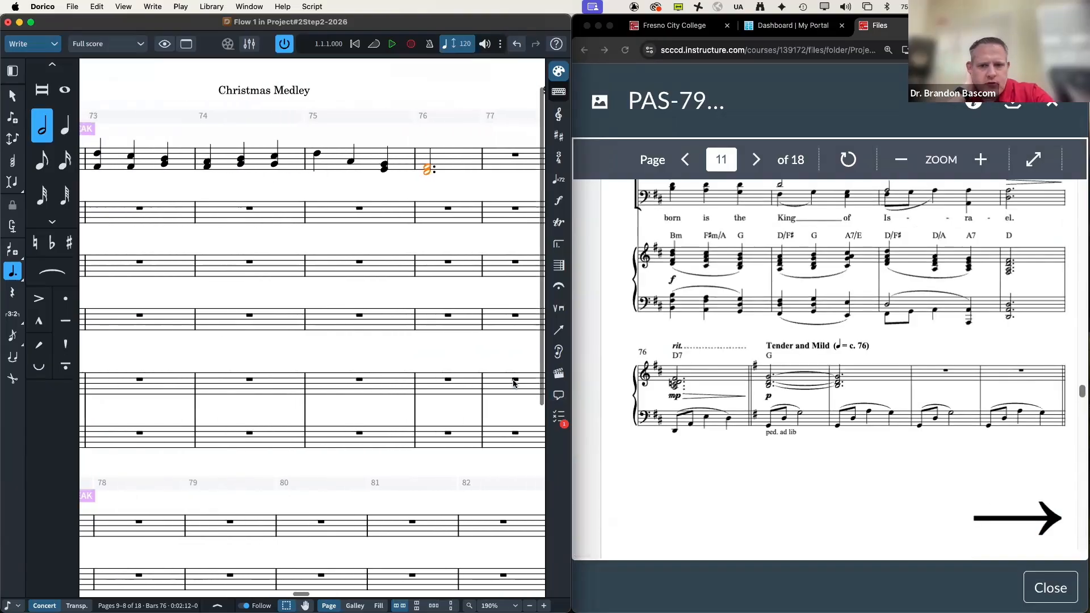
{"action": "scroll", "coordinate": [513, 383], "scroll_direction": "left", "scroll_amount": 3}
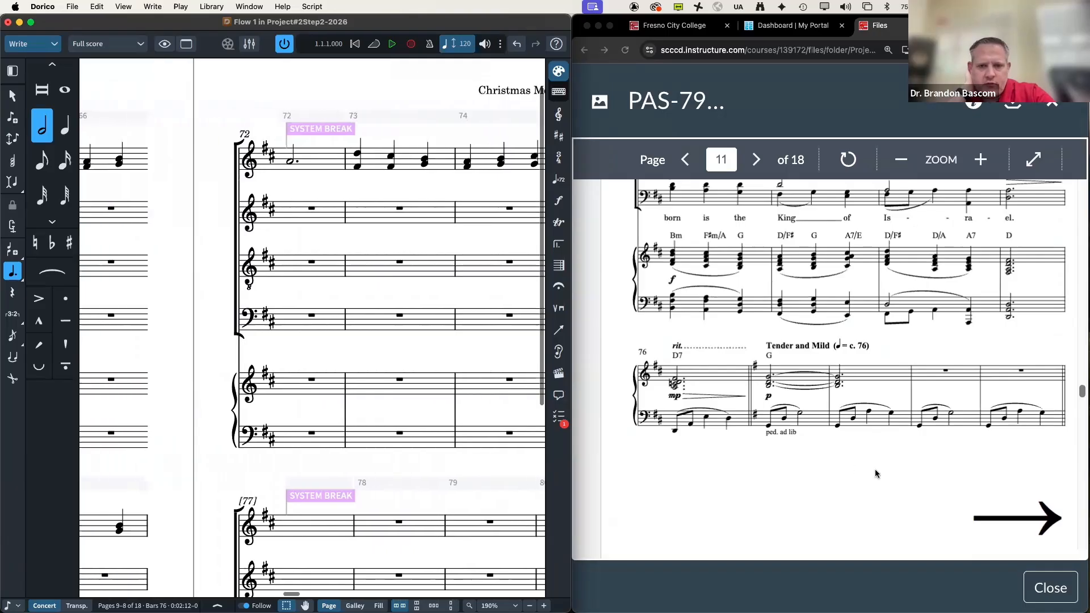
{"action": "scroll", "coordinate": [876, 473], "scroll_direction": "up", "scroll_amount": 5}
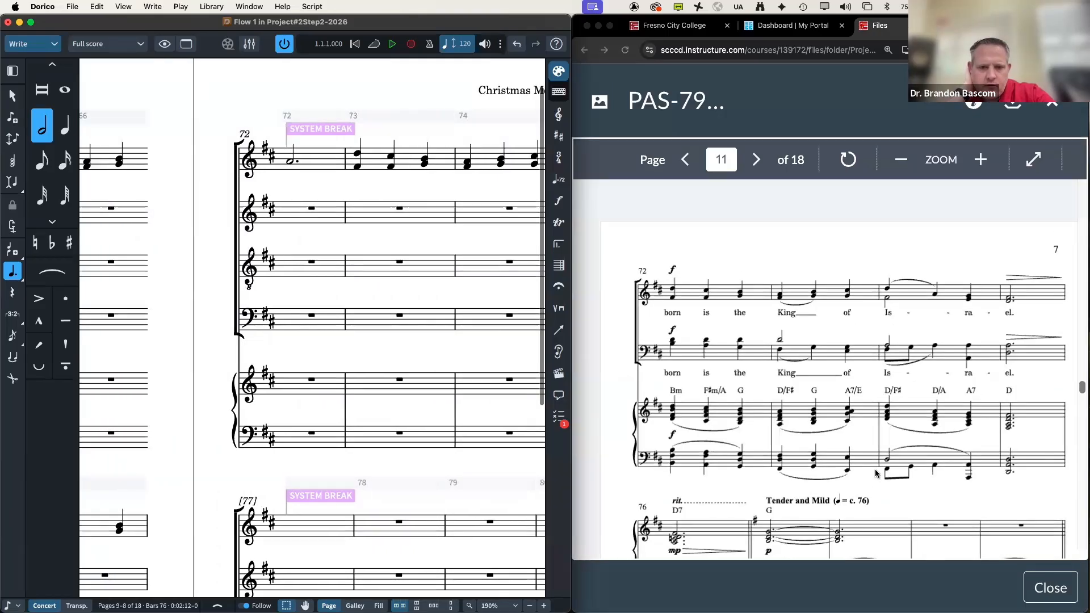
Step: Enter quarter-note chords from bar 72 in the piano bass staff, dropping one an octave
{"action": "double_click", "coordinate": [310, 434]}
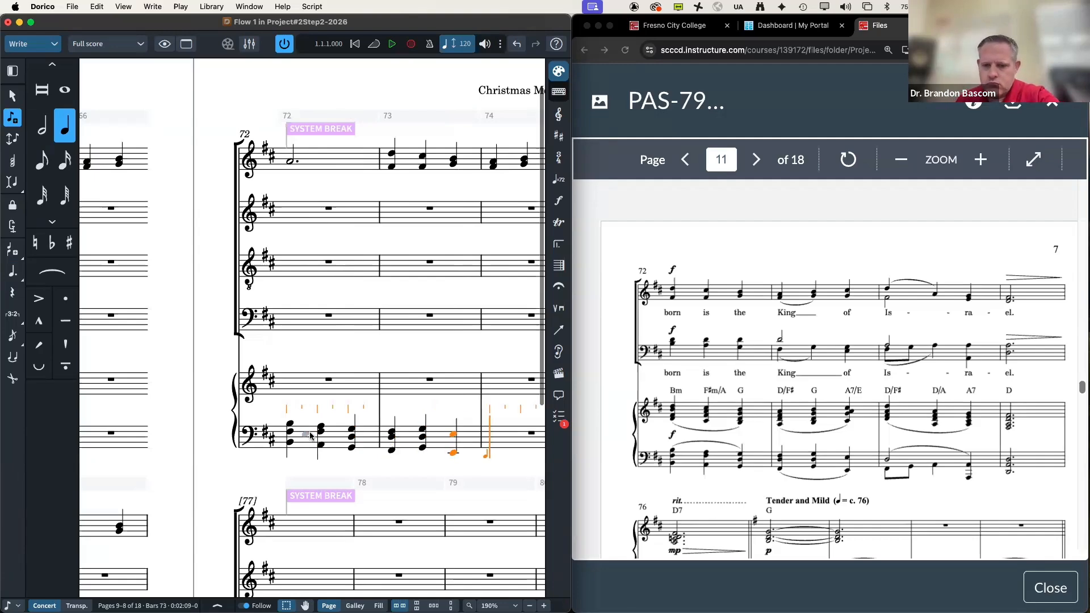
{"action": "key", "text": "4"}
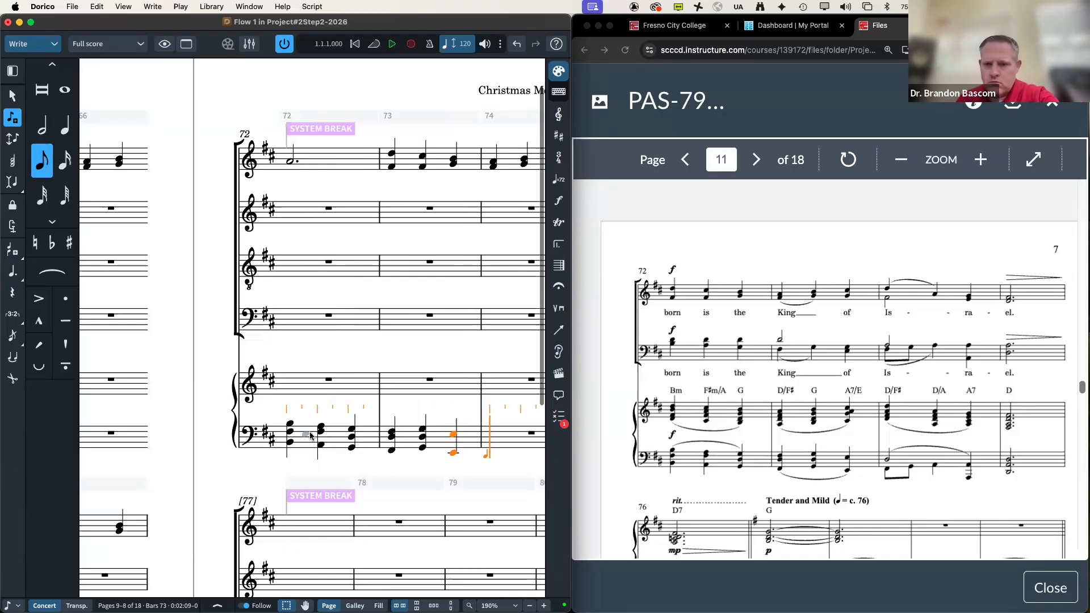
{"action": "key", "text": "5"}
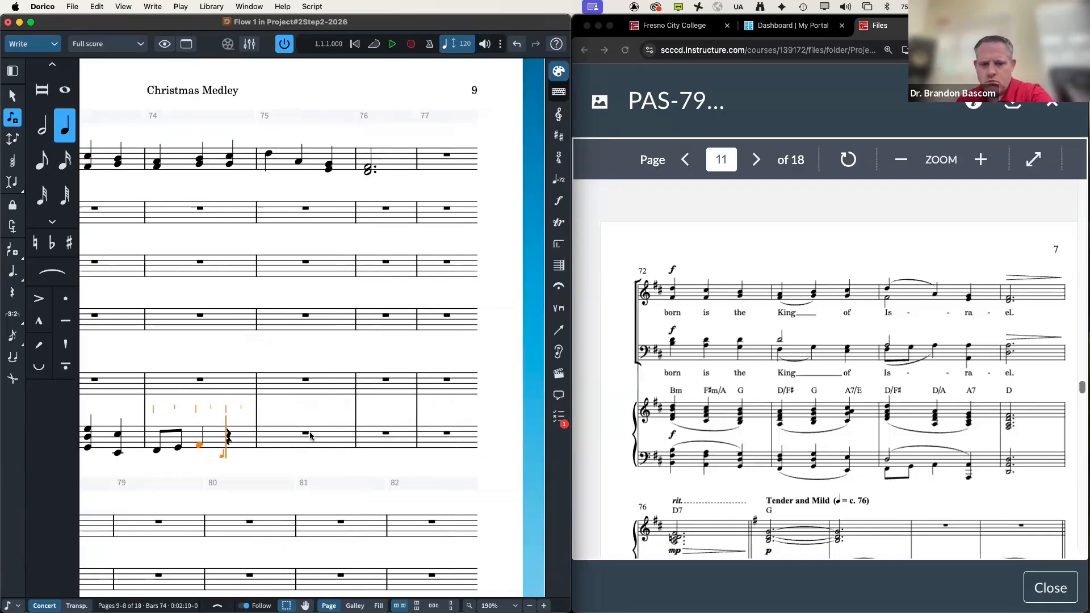
{"action": "key", "text": "Left"}
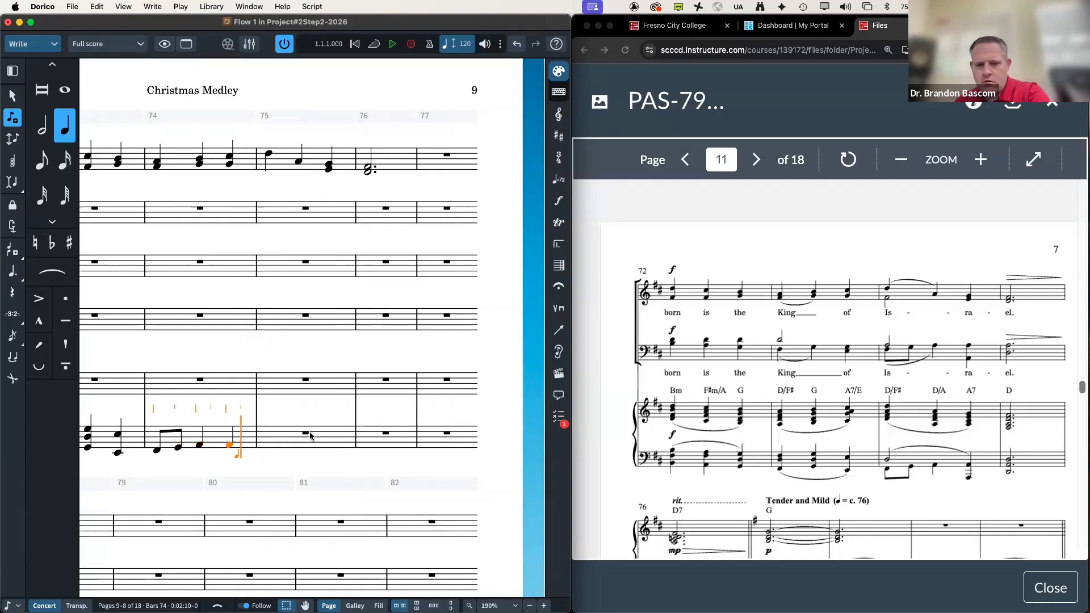
{"action": "key", "text": "ctrl+alt+Down"}
{"action": "key", "text": "q"}
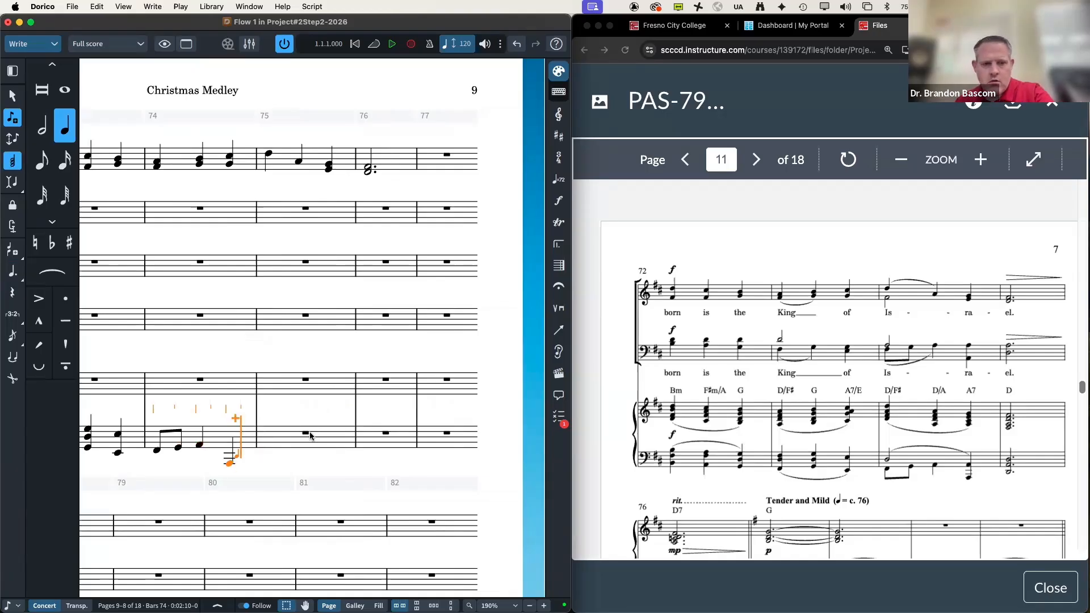
{"action": "key", "text": "a"}
{"action": "key", "text": "super+z"}
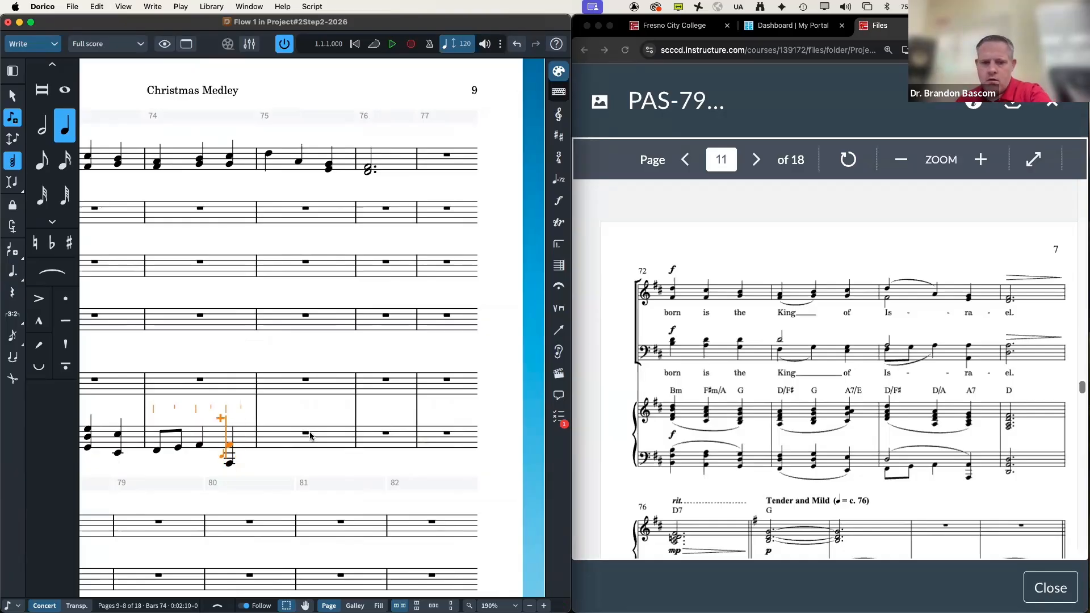
{"action": "key", "text": "Right"}
{"action": "key", "text": "Right"}
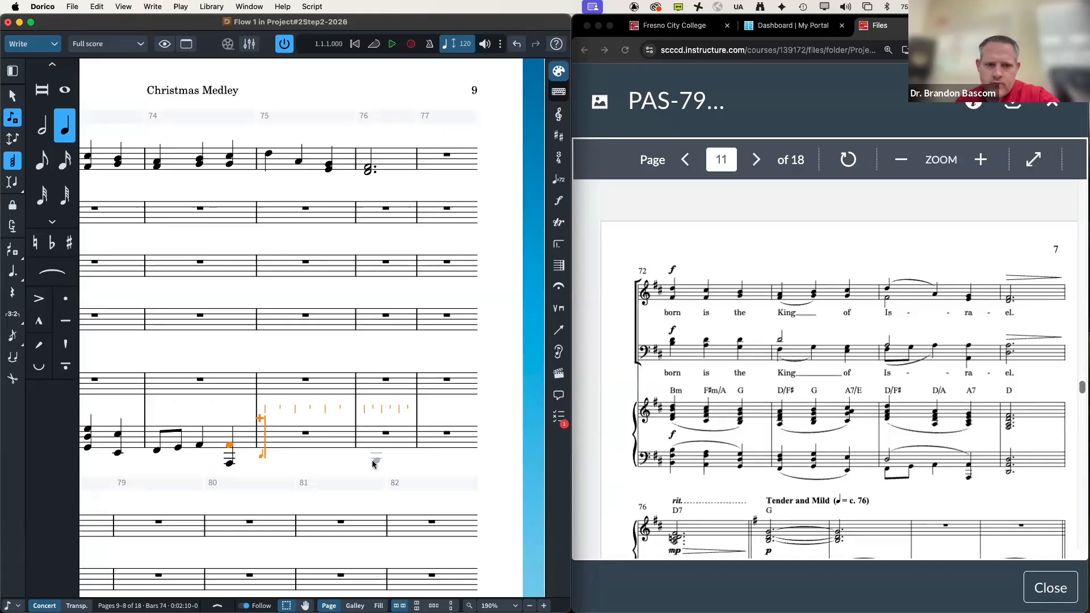
Step: Move the left-hand chords of bars 72–74 one bar later so they start at bar 73
{"action": "scroll", "coordinate": [372, 464], "scroll_direction": "left", "scroll_amount": 6}
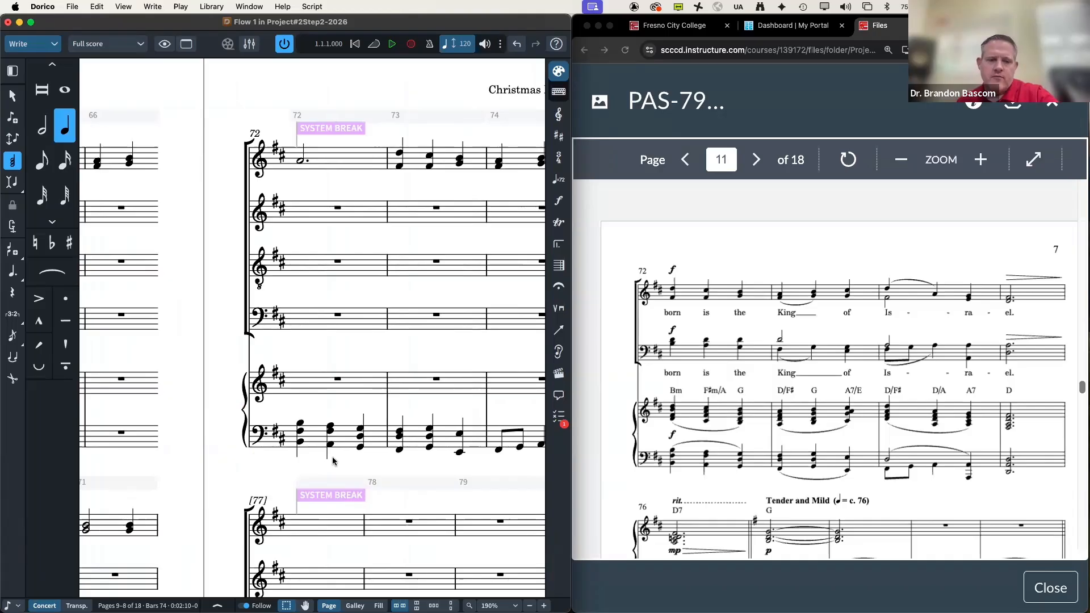
{"action": "scroll", "coordinate": [328, 444], "scroll_direction": "right", "scroll_amount": 3}
{"action": "left_click_drag", "start_coordinate": [143, 414], "coordinate": [441, 482]}
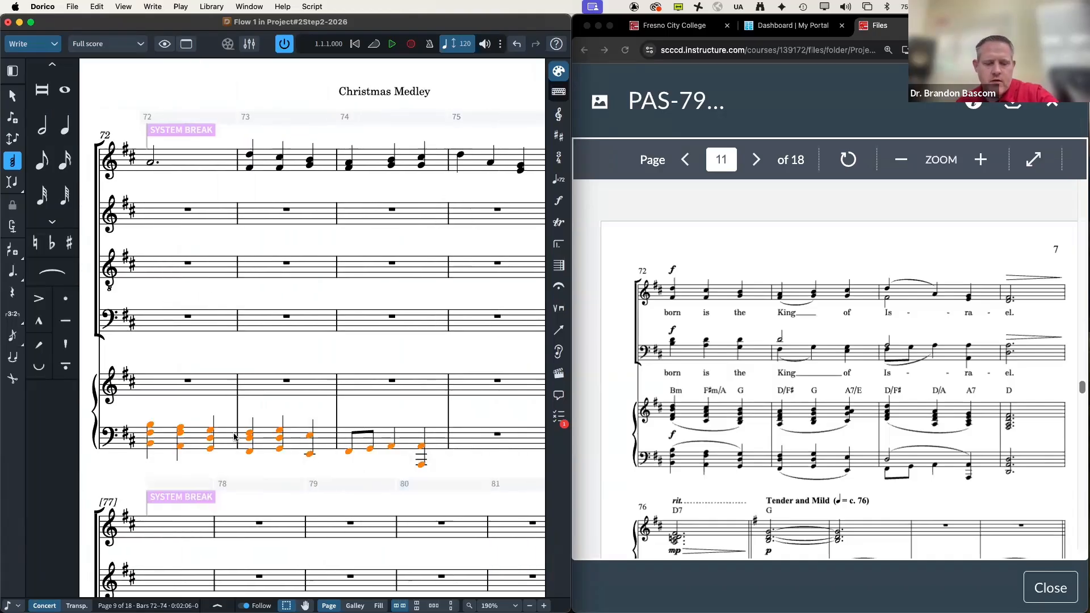
{"action": "key", "text": "Delete"}
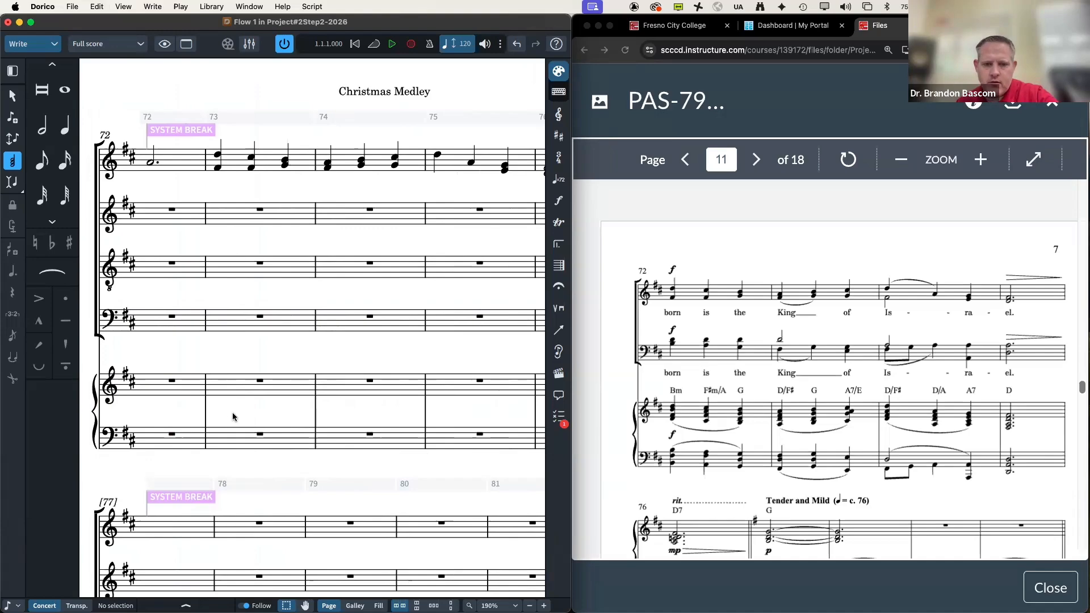
{"action": "left_click", "coordinate": [258, 435]}
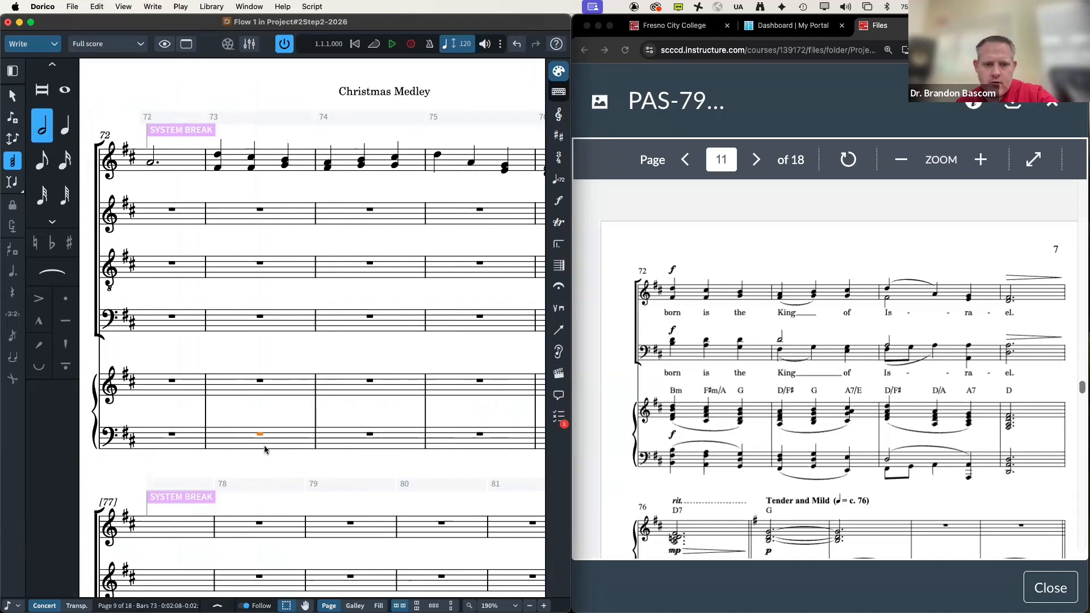
{"action": "key", "text": "ctrl+v"}
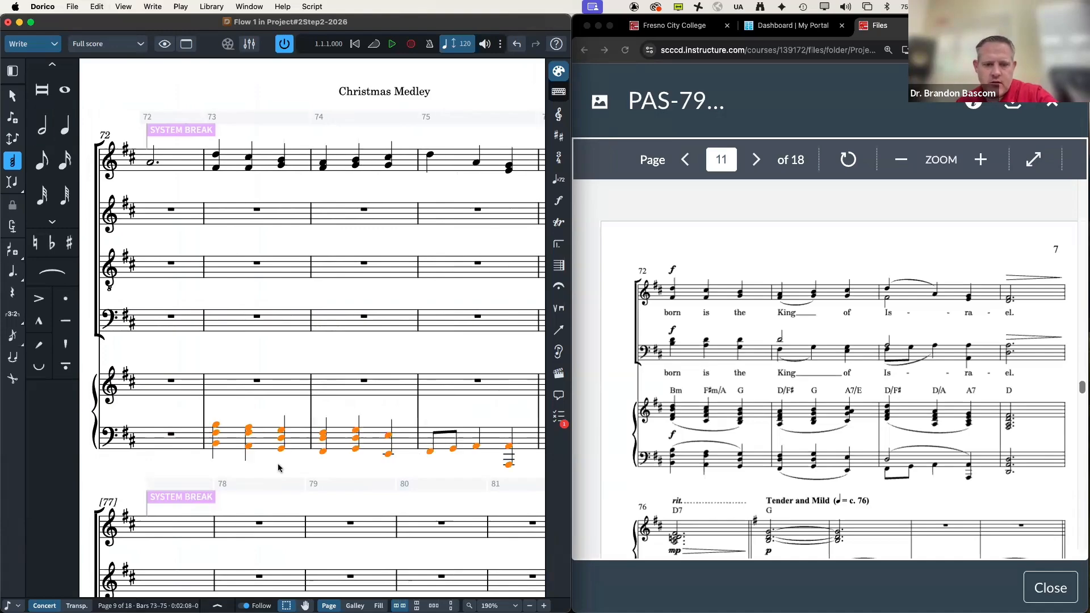
{"action": "scroll", "coordinate": [277, 463], "scroll_direction": "right", "scroll_amount": 5}
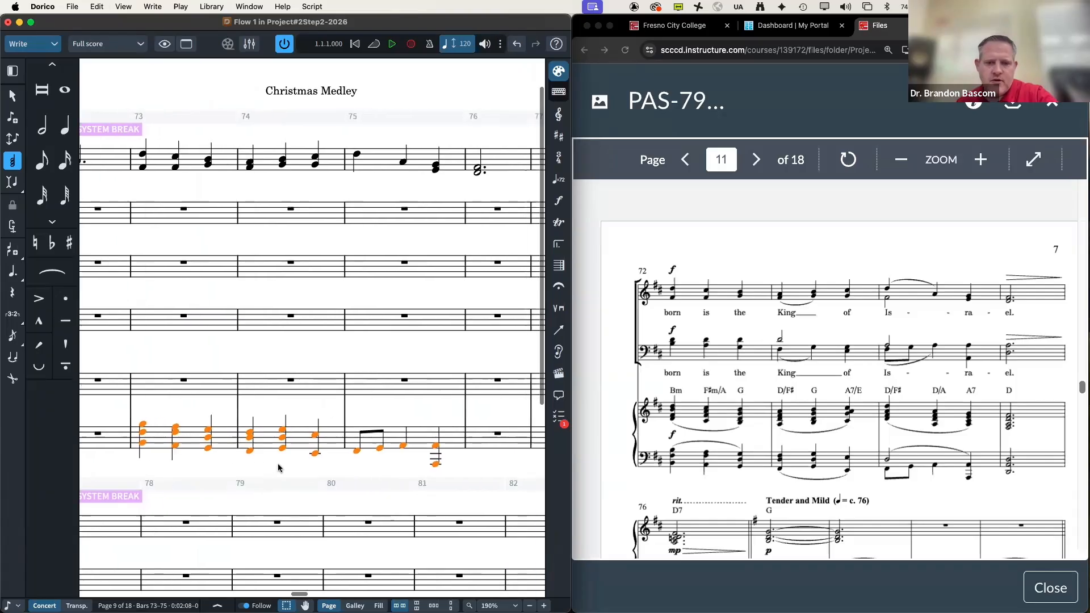
{"action": "left_click", "coordinate": [375, 436]}
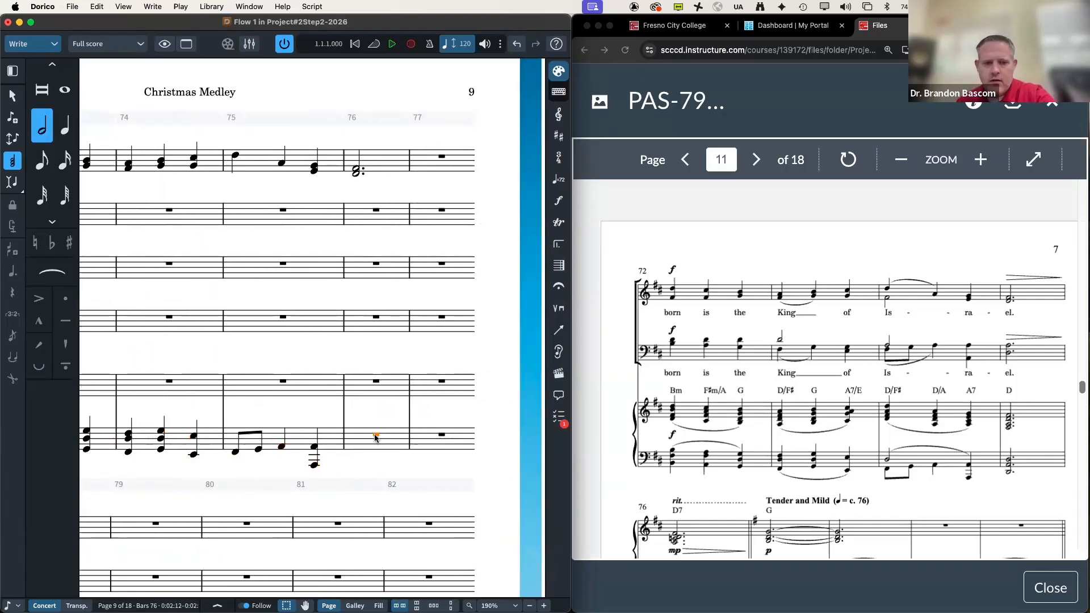
Step: Enter a dotted half-note chord in bar 76 of the piano bass staff, then switch to Engrave mode
{"action": "key", "text": "shift+n"}
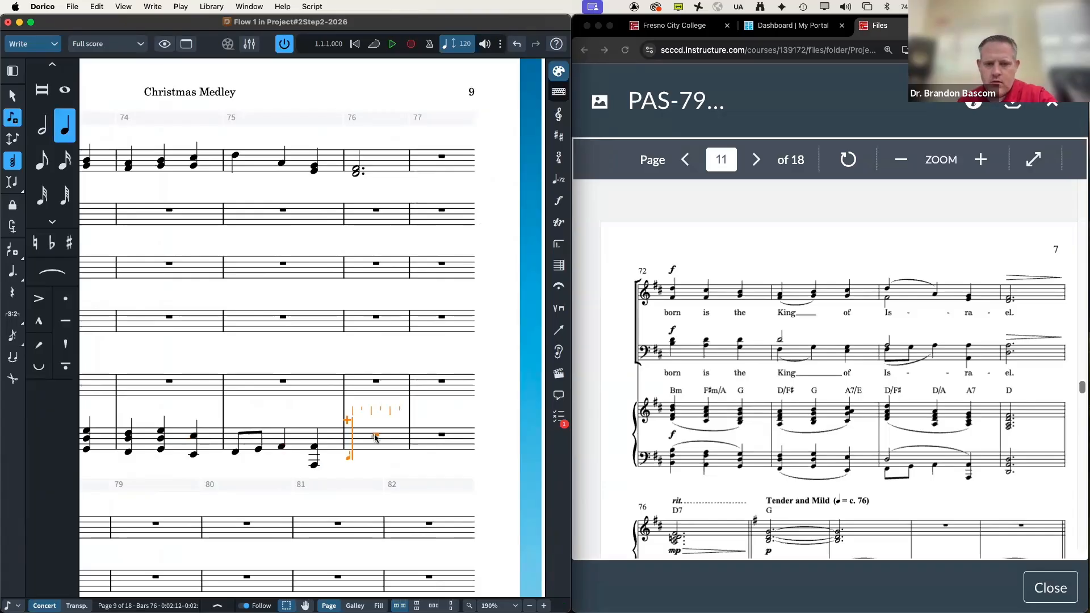
{"action": "key", "text": "."}
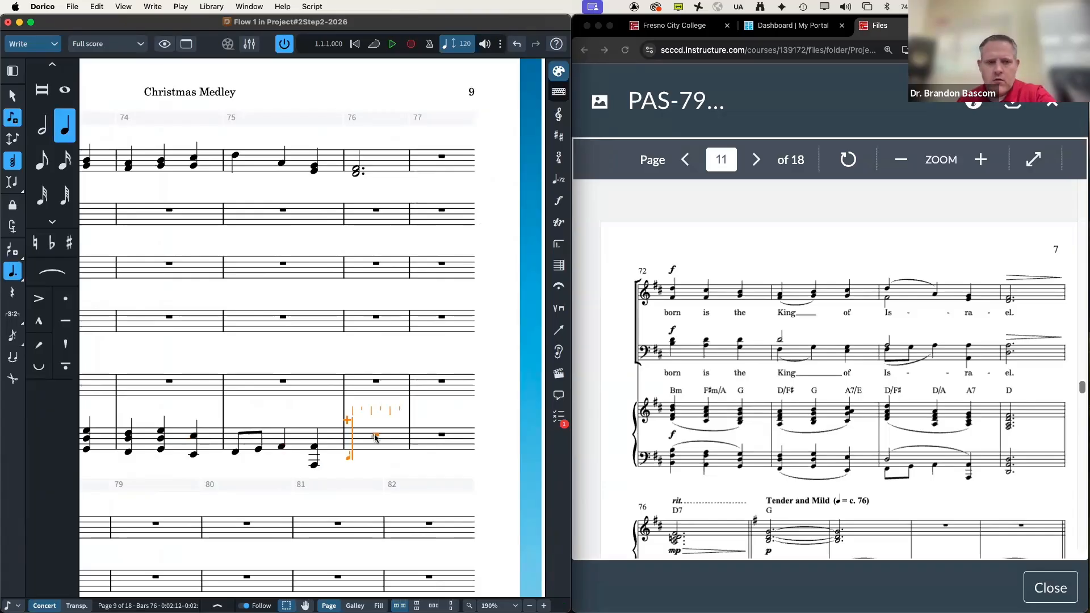
{"action": "key", "text": "7"}
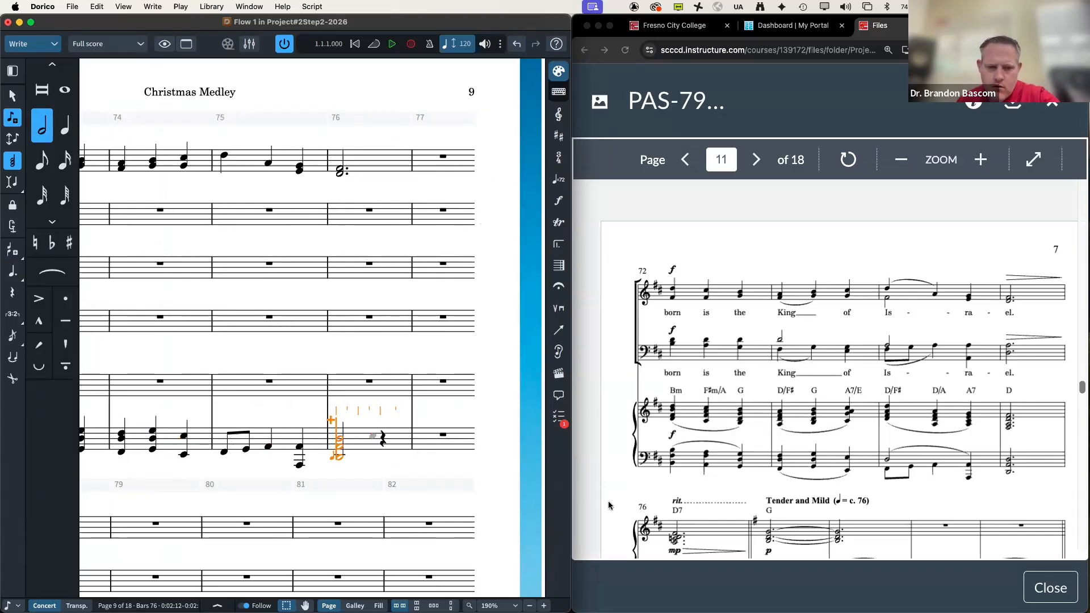
{"action": "key", "text": "super+z"}
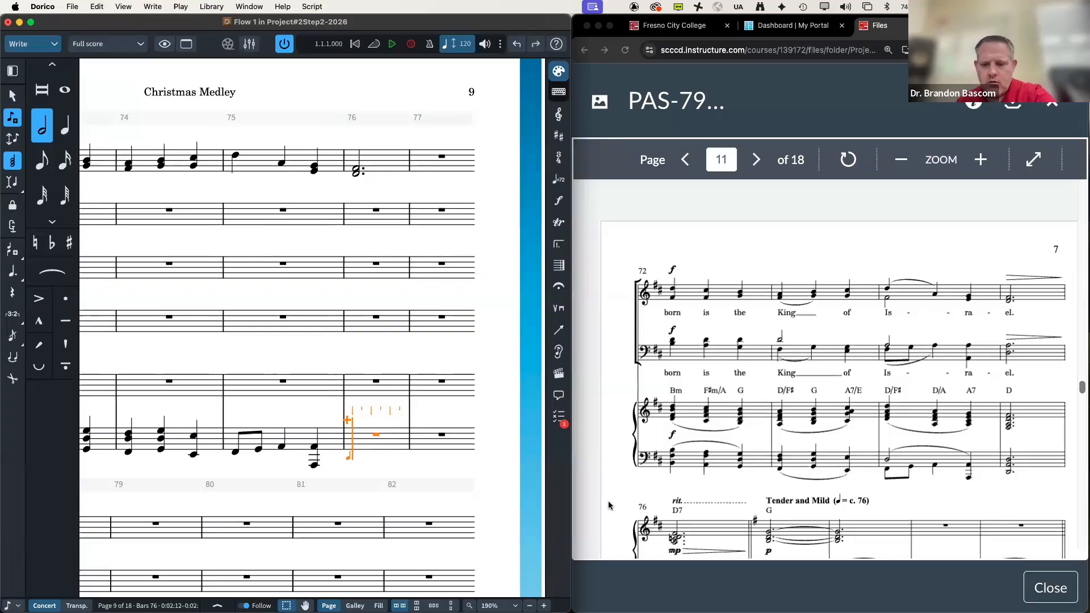
{"action": "key", "text": "."}
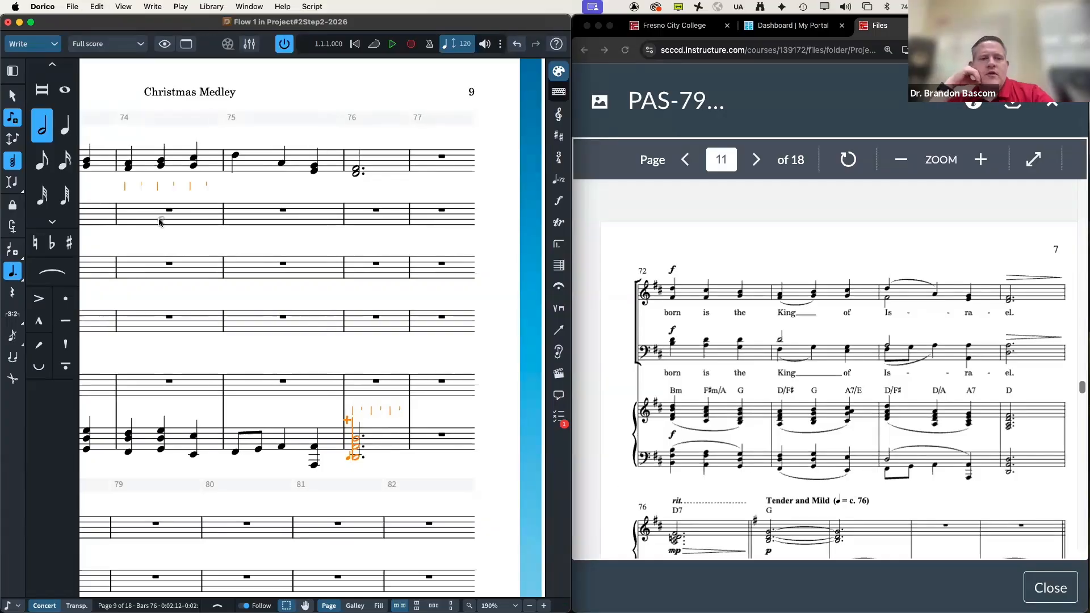
{"action": "key", "text": "Escape"}
{"action": "key", "text": "Escape"}
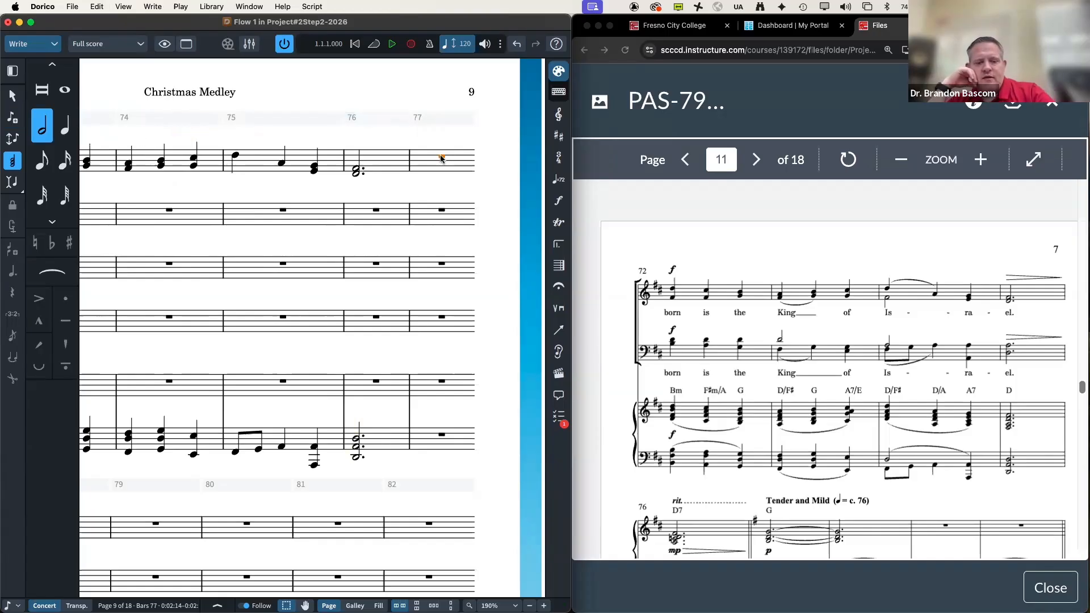
{"action": "key", "text": "super+3"}
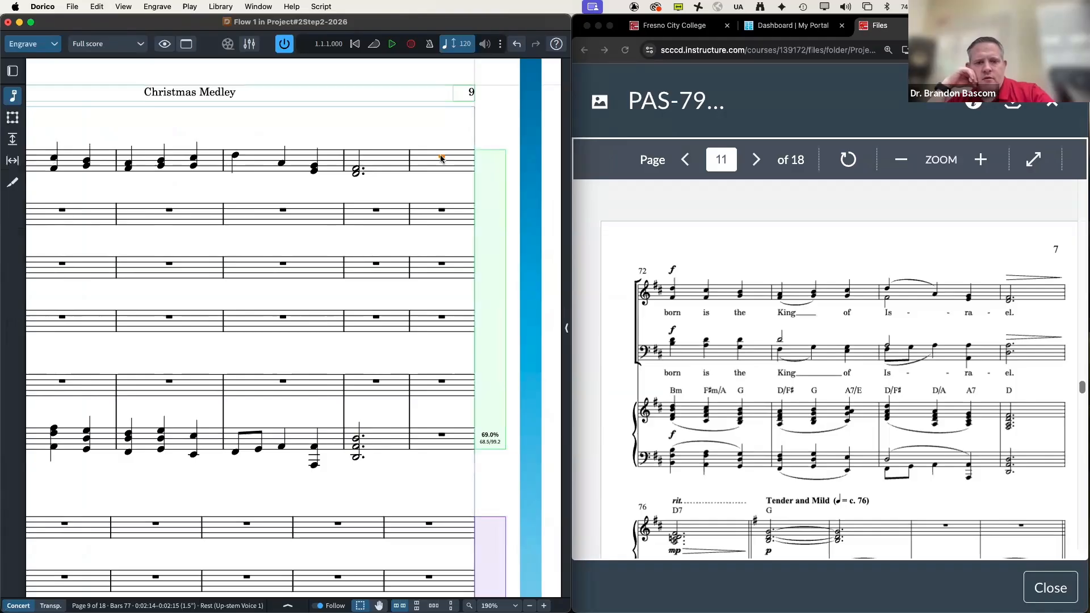
Step: Try a system break at bar 77, then remove it
{"action": "key", "text": "shift+s"}
{"action": "scroll", "coordinate": [381, 237], "scroll_direction": "down", "scroll_amount": 6}
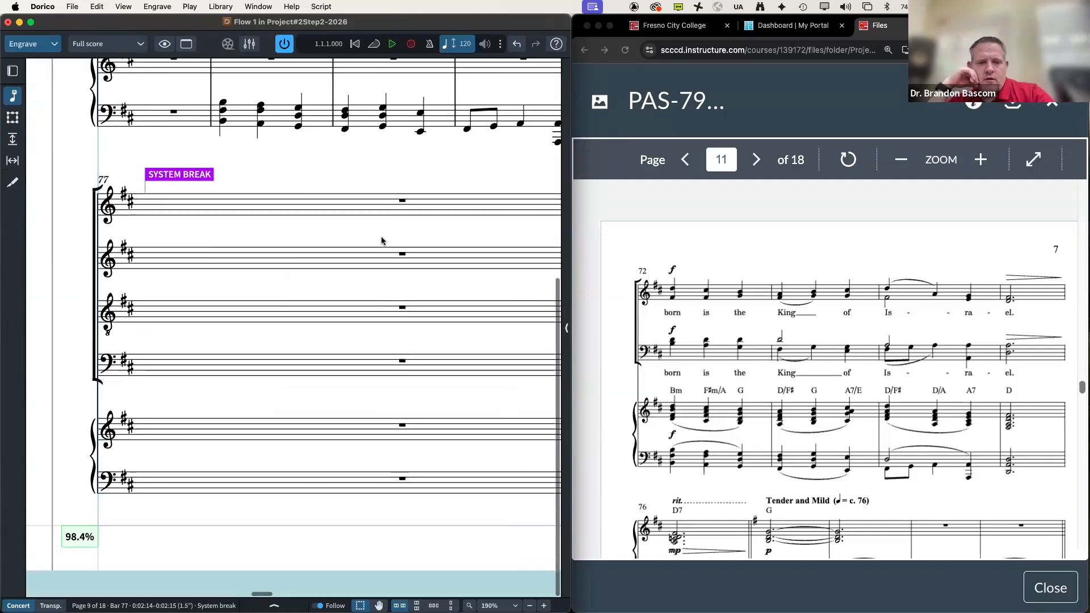
{"action": "scroll", "coordinate": [381, 237], "scroll_direction": "right", "scroll_amount": 7}
{"action": "scroll", "coordinate": [381, 236], "scroll_direction": "up", "scroll_amount": 6}
{"action": "scroll", "coordinate": [381, 237], "scroll_direction": "right", "scroll_amount": 3}
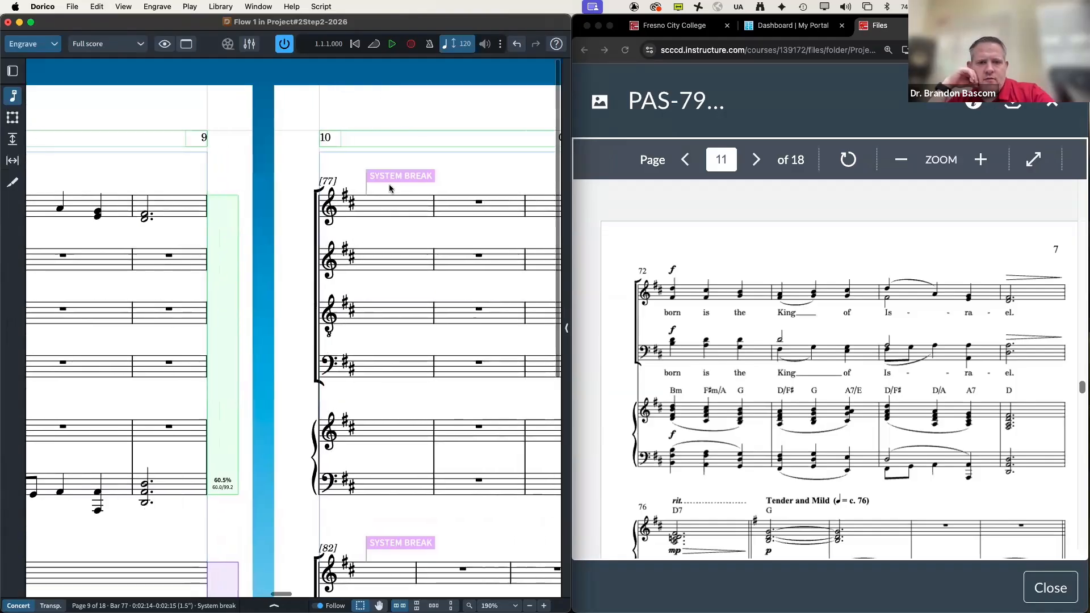
{"action": "left_click", "coordinate": [387, 177]}
{"action": "key", "text": "Delete"}
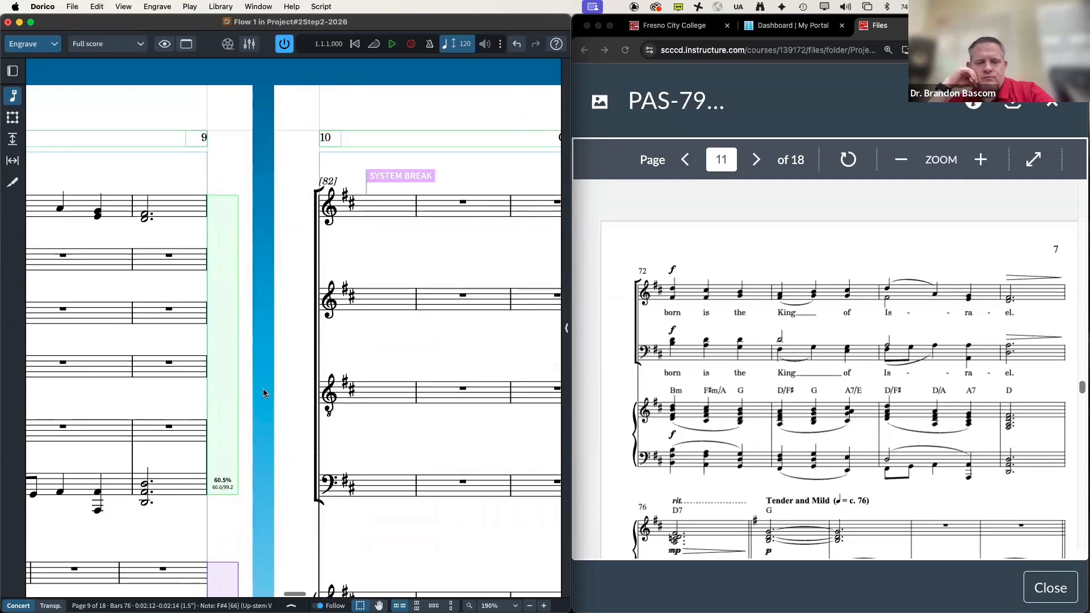
{"action": "scroll", "coordinate": [189, 342], "scroll_direction": "left", "scroll_amount": 10}
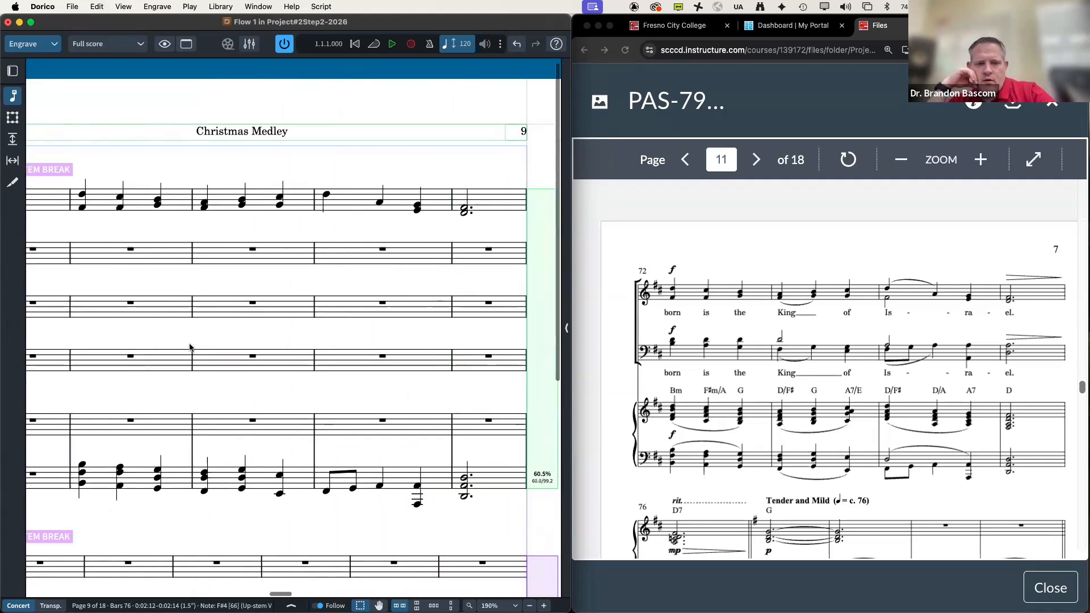
{"action": "scroll", "coordinate": [274, 336], "scroll_direction": "right", "scroll_amount": 10}
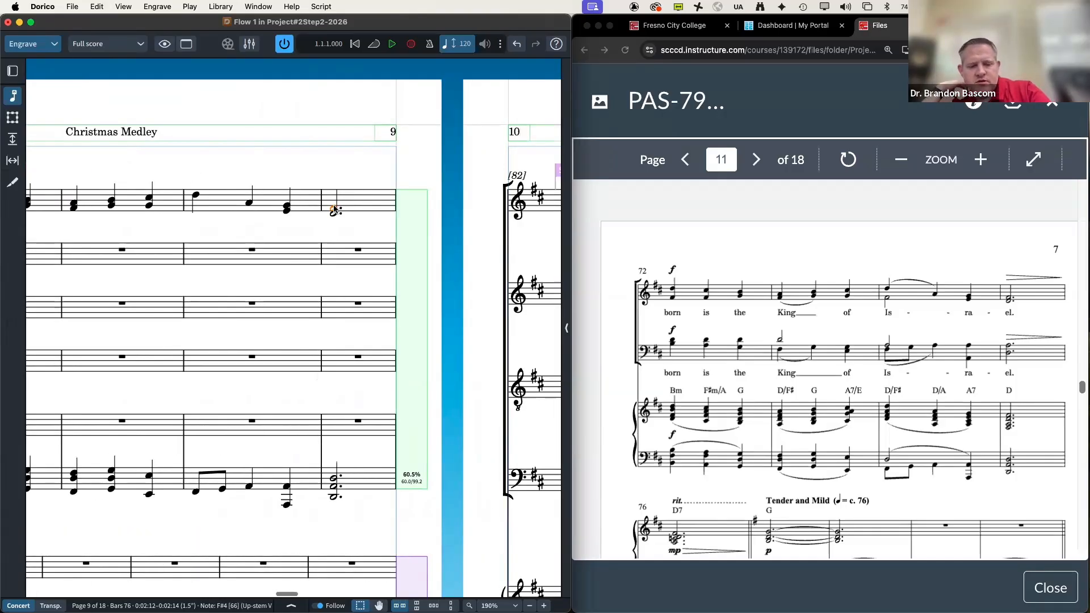
Step: Insert a system break at bar 76 and delete the one at bar 77
{"action": "key", "text": "shift+s"}
{"action": "scroll", "coordinate": [280, 294], "scroll_direction": "down", "scroll_amount": 7}
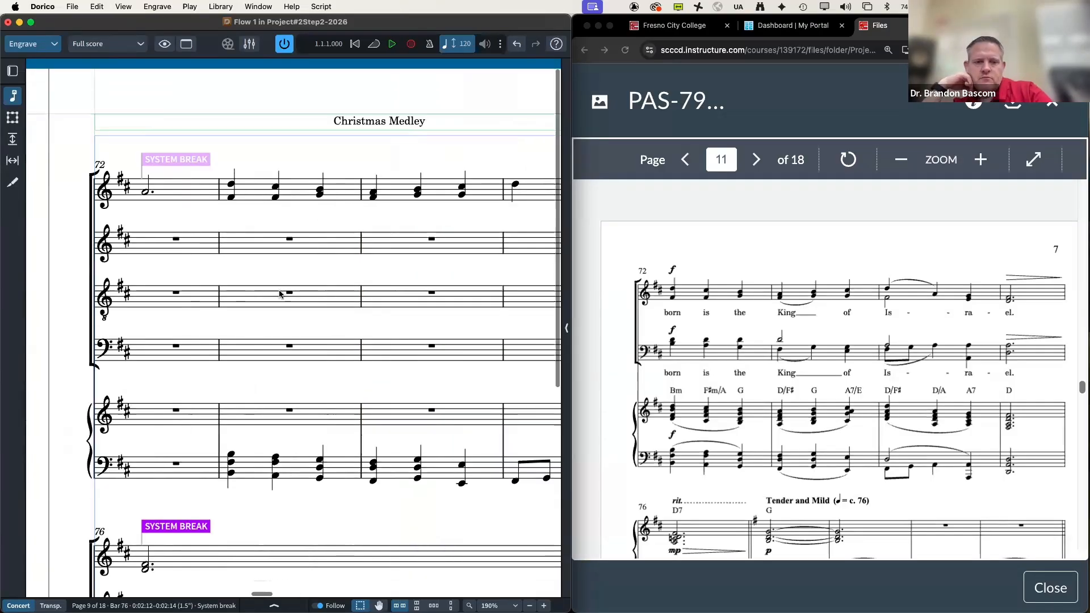
{"action": "scroll", "coordinate": [280, 294], "scroll_direction": "right", "scroll_amount": 7}
{"action": "scroll", "coordinate": [280, 294], "scroll_direction": "up", "scroll_amount": 7}
{"action": "scroll", "coordinate": [280, 294], "scroll_direction": "right", "scroll_amount": 3}
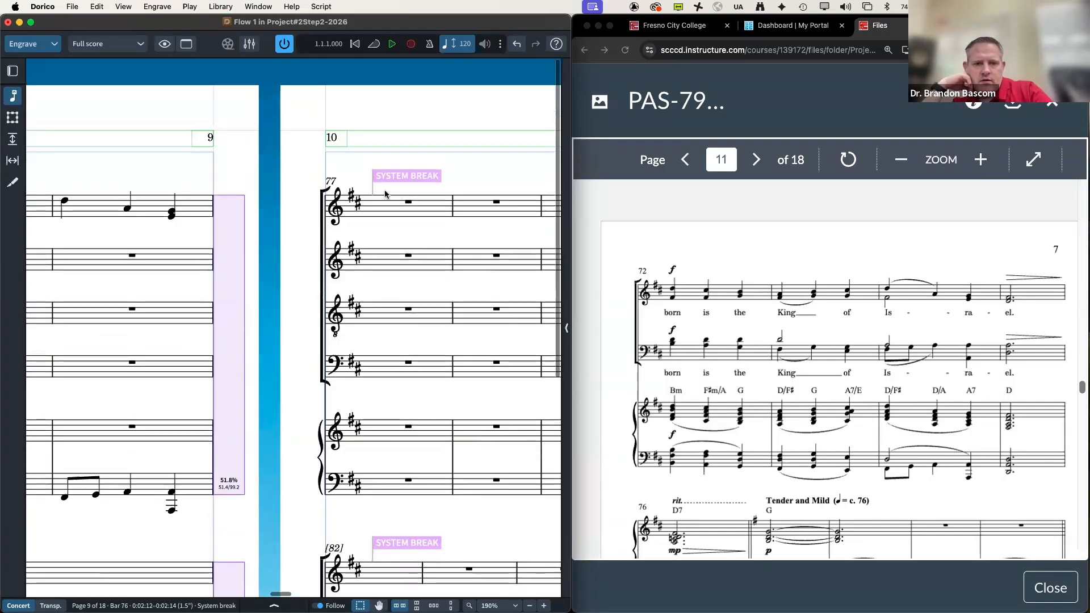
{"action": "left_click", "coordinate": [390, 182]}
{"action": "key", "text": "Delete"}
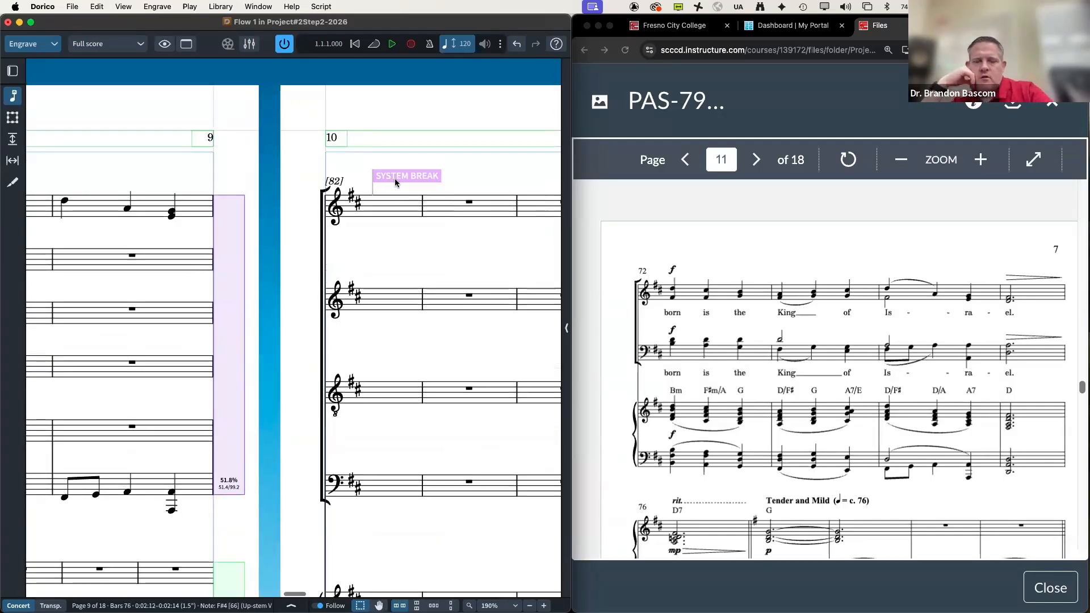
Step: Start a new system at bar 82 and delete the extra system break further down
{"action": "scroll", "coordinate": [140, 362], "scroll_direction": "left", "scroll_amount": 7}
{"action": "scroll", "coordinate": [141, 362], "scroll_direction": "left", "scroll_amount": 3}
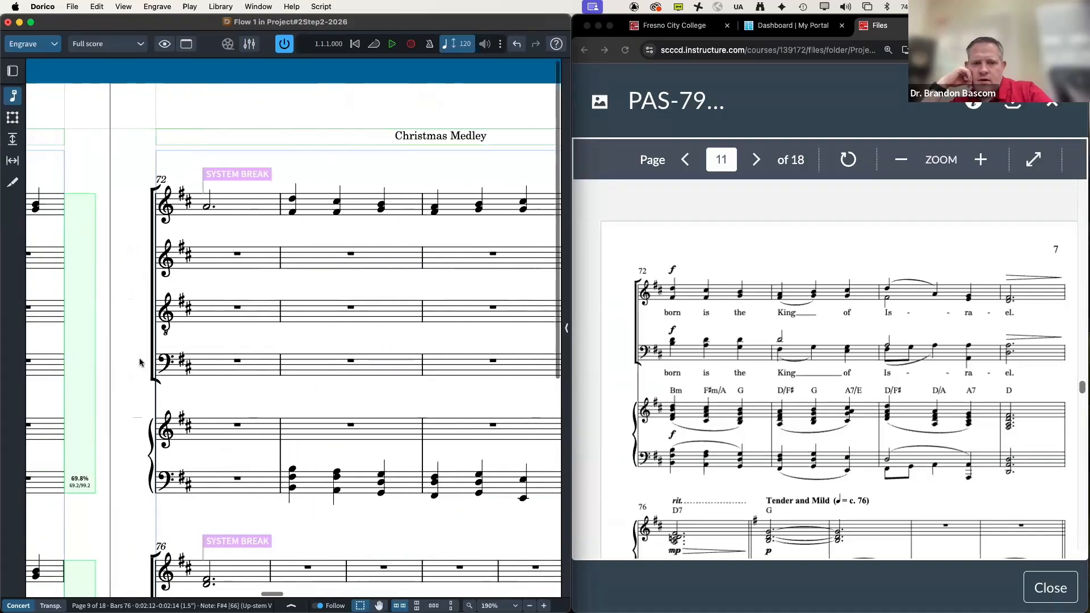
{"action": "scroll", "coordinate": [250, 304], "scroll_direction": "down", "scroll_amount": 5}
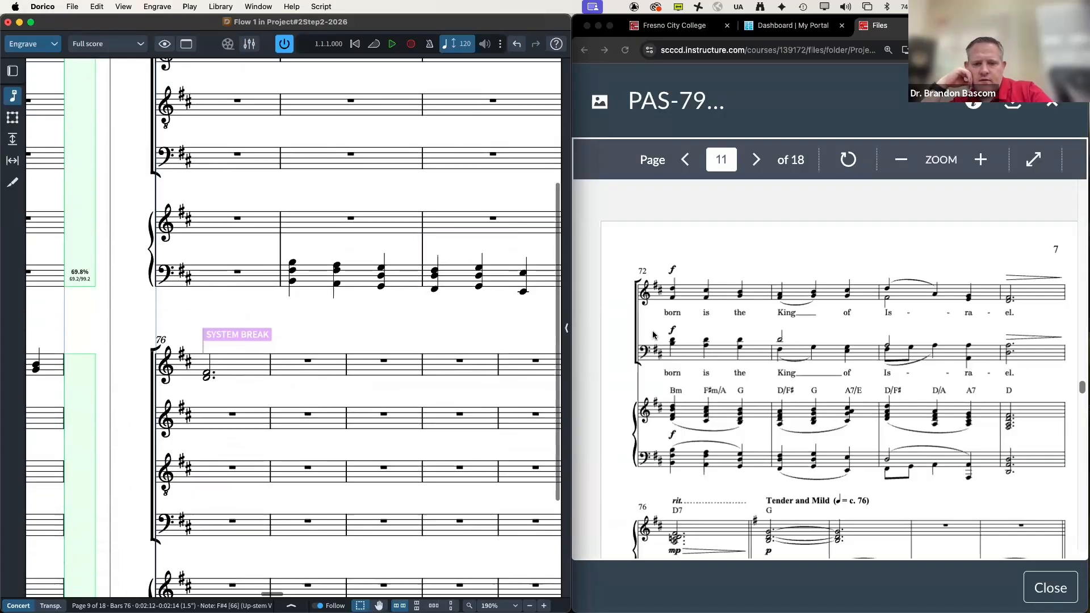
{"action": "scroll", "coordinate": [652, 334], "scroll_direction": "down", "scroll_amount": 3}
{"action": "scroll", "coordinate": [653, 335], "scroll_direction": "down", "scroll_amount": 3}
{"action": "scroll", "coordinate": [652, 335], "scroll_direction": "down", "scroll_amount": 3}
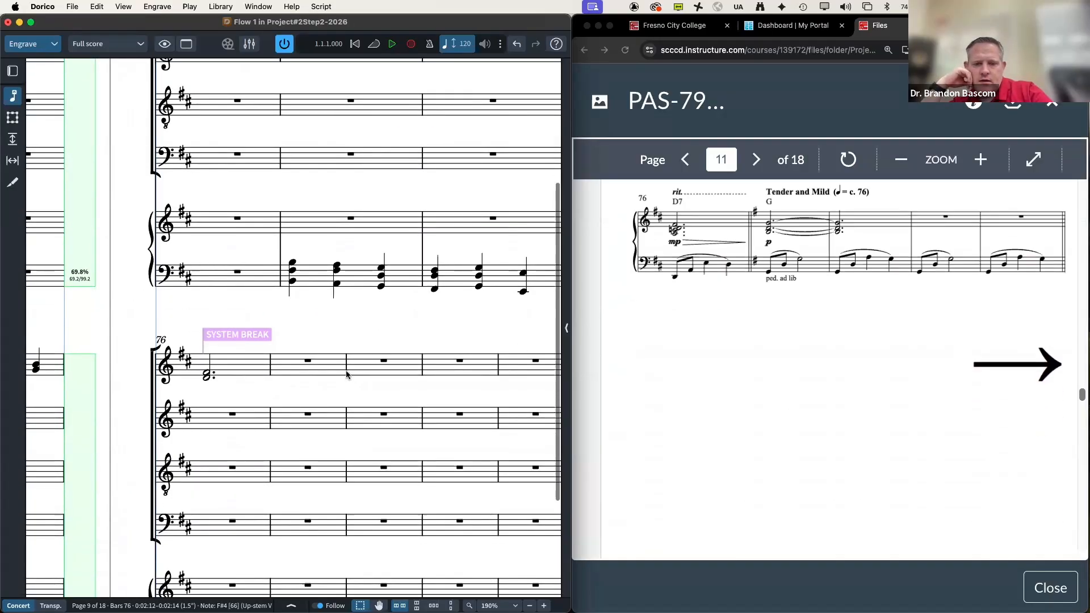
{"action": "scroll", "coordinate": [346, 370], "scroll_direction": "down", "scroll_amount": 5}
{"action": "scroll", "coordinate": [346, 374], "scroll_direction": "up", "scroll_amount": 3}
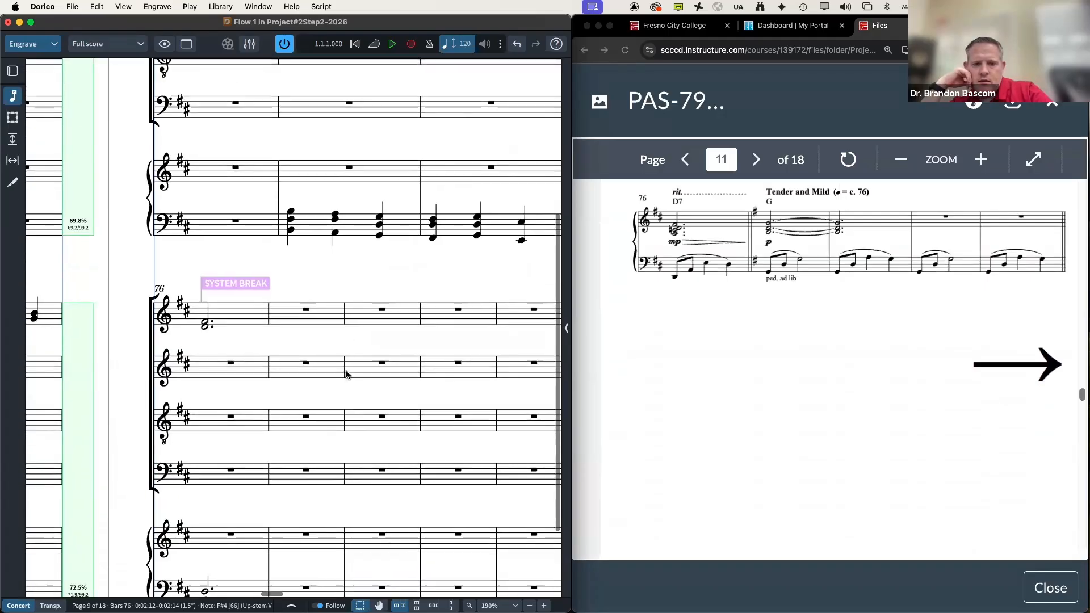
{"action": "scroll", "coordinate": [346, 374], "scroll_direction": "right", "scroll_amount": 10}
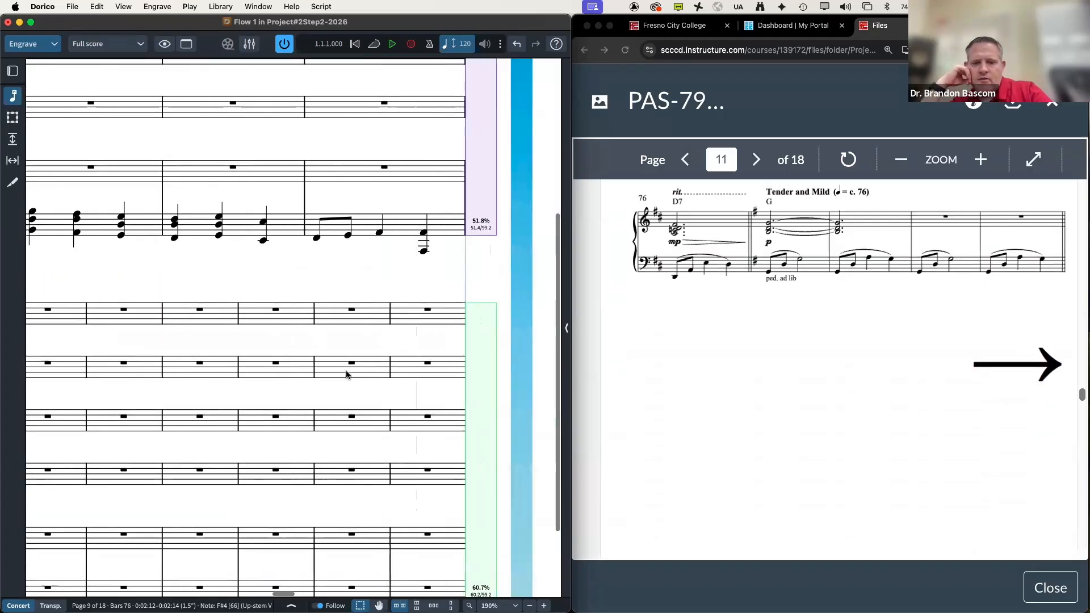
{"action": "scroll", "coordinate": [348, 375], "scroll_direction": "right", "scroll_amount": 8}
{"action": "scroll", "coordinate": [347, 375], "scroll_direction": "up", "scroll_amount": 8}
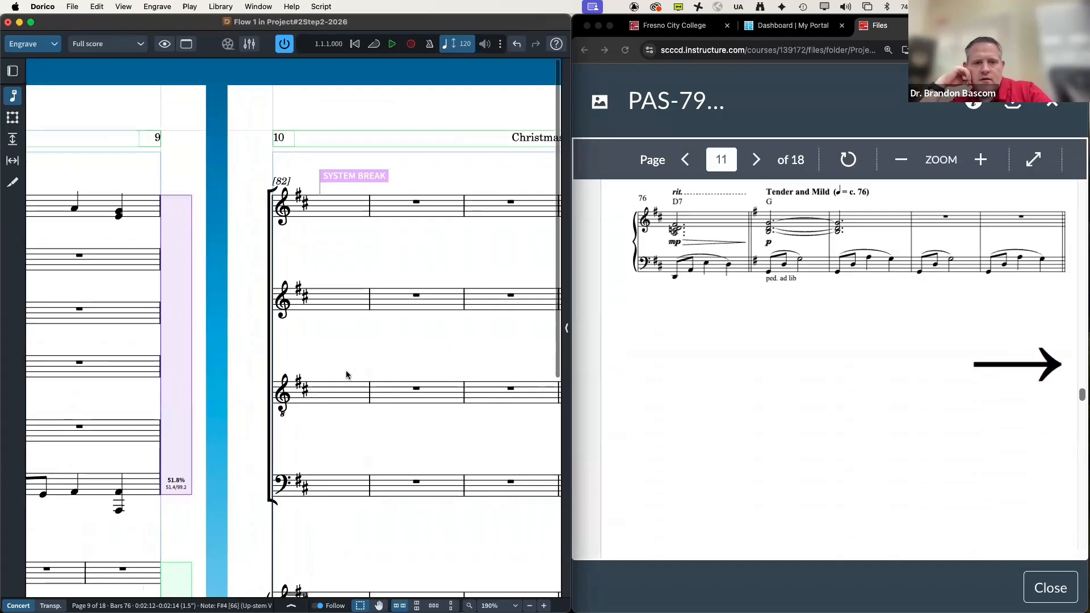
{"action": "scroll", "coordinate": [758, 459], "scroll_direction": "right", "scroll_amount": 5}
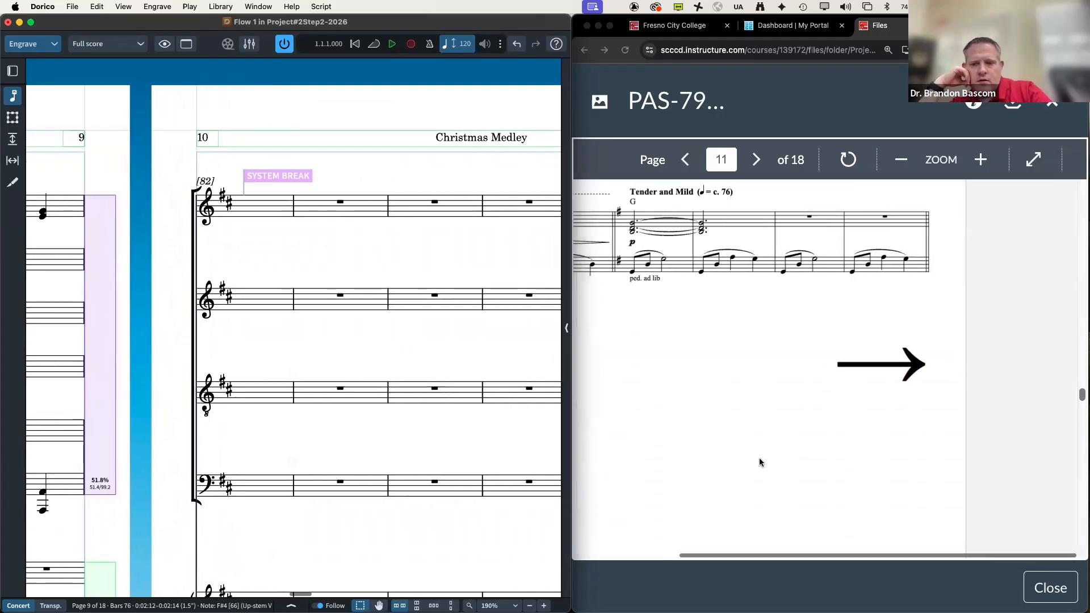
{"action": "scroll", "coordinate": [759, 461], "scroll_direction": "up", "scroll_amount": 10}
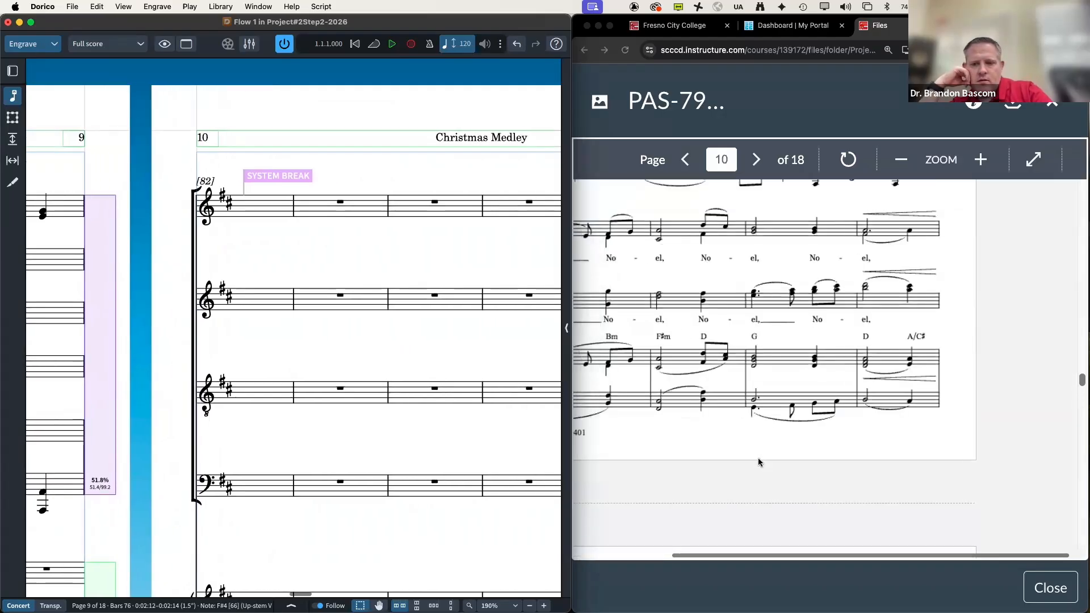
{"action": "scroll", "coordinate": [759, 460], "scroll_direction": "down", "scroll_amount": 3}
{"action": "scroll", "coordinate": [759, 461], "scroll_direction": "down", "scroll_amount": 15}
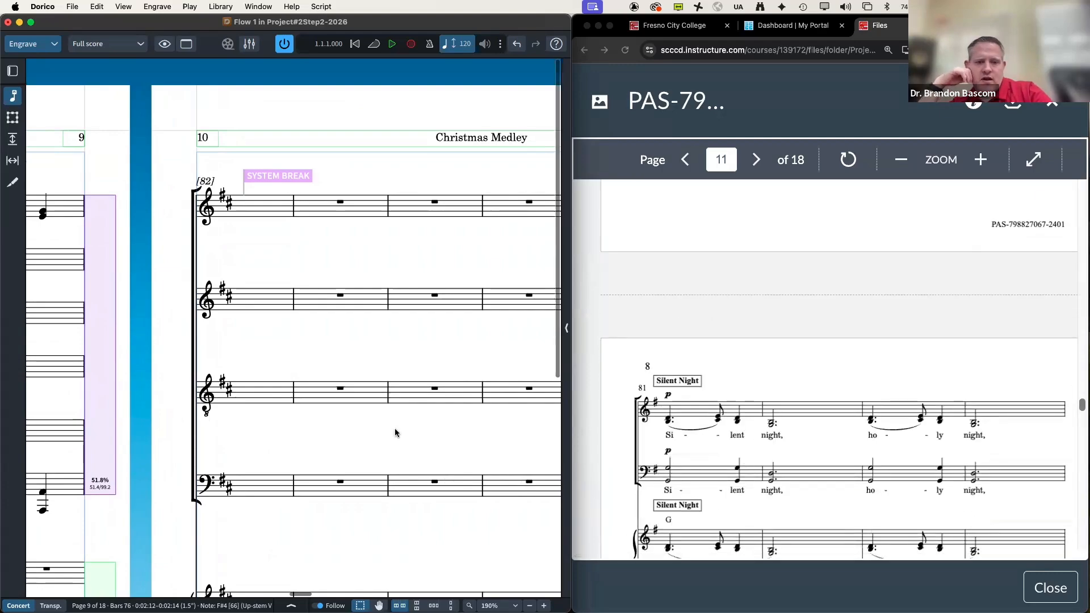
{"action": "scroll", "coordinate": [396, 433], "scroll_direction": "left", "scroll_amount": 10}
{"action": "scroll", "coordinate": [124, 430], "scroll_direction": "down", "scroll_amount": 10}
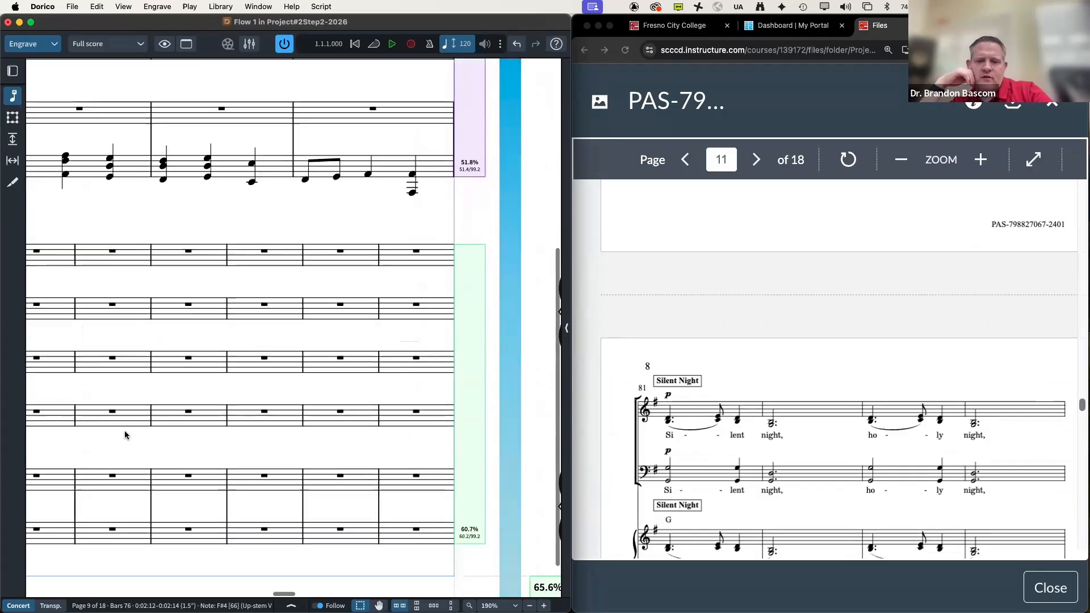
{"action": "scroll", "coordinate": [124, 431], "scroll_direction": "down", "scroll_amount": 2}
{"action": "left_click", "coordinate": [413, 204]}
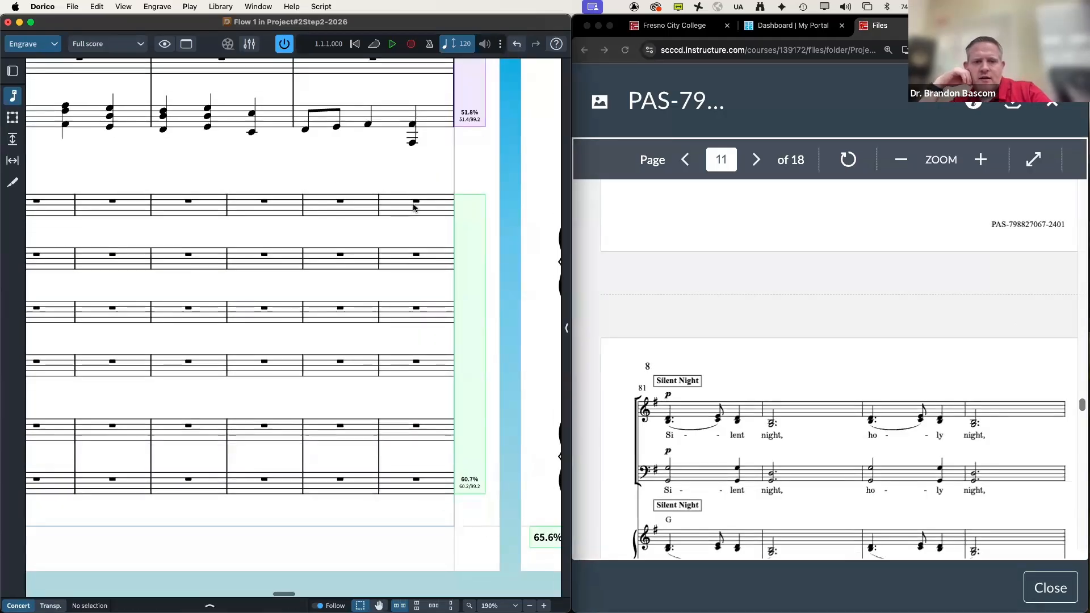
{"action": "left_click", "coordinate": [416, 202]}
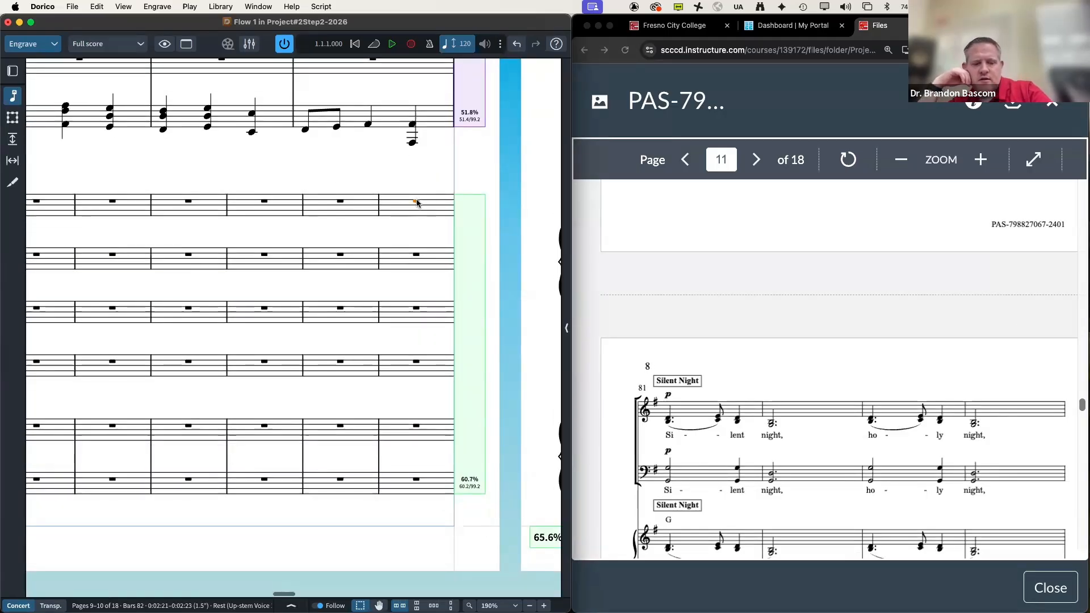
{"action": "key", "text": "shift+s"}
{"action": "scroll", "coordinate": [385, 208], "scroll_direction": "down", "scroll_amount": 5}
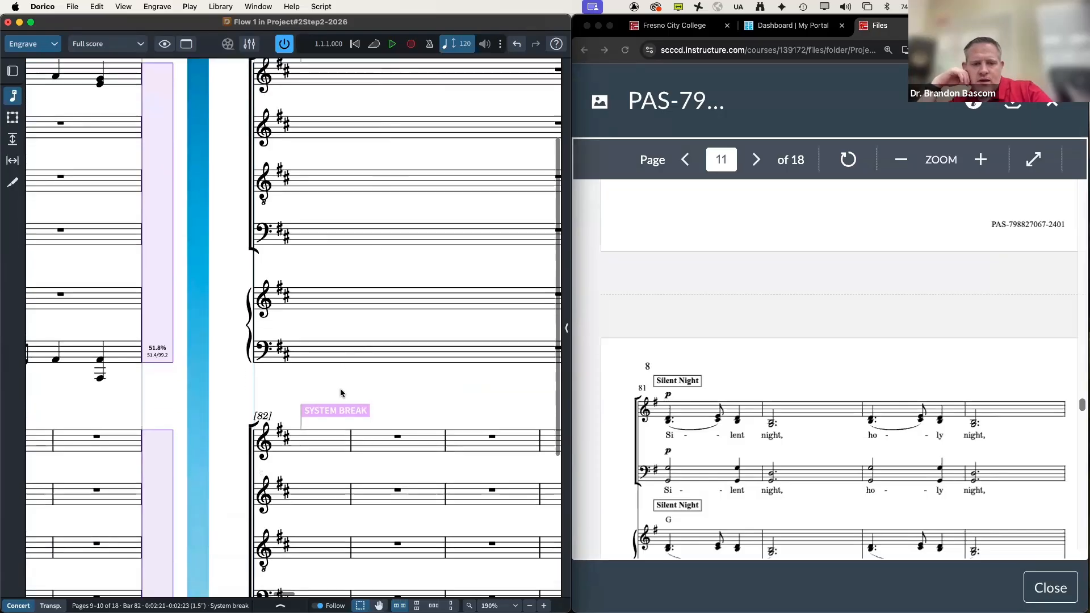
{"action": "left_click", "coordinate": [339, 417]}
{"action": "key", "text": "Delete"}
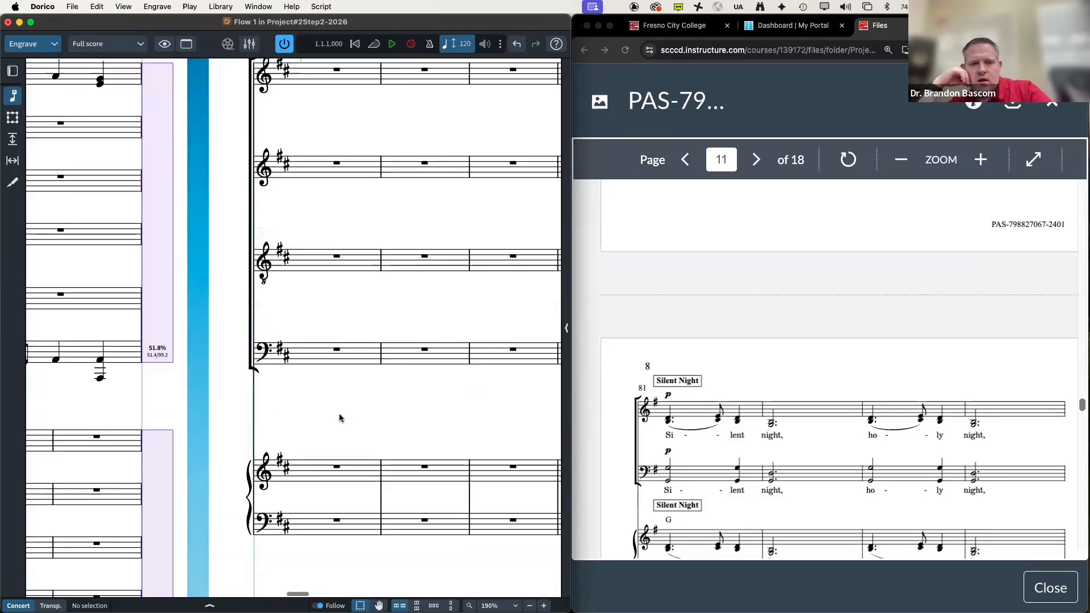
Step: Start a new system at bar 81 and remove the system break at bar 82
{"action": "scroll", "coordinate": [341, 416], "scroll_direction": "up", "scroll_amount": 4}
{"action": "scroll", "coordinate": [339, 417], "scroll_direction": "right", "scroll_amount": 4}
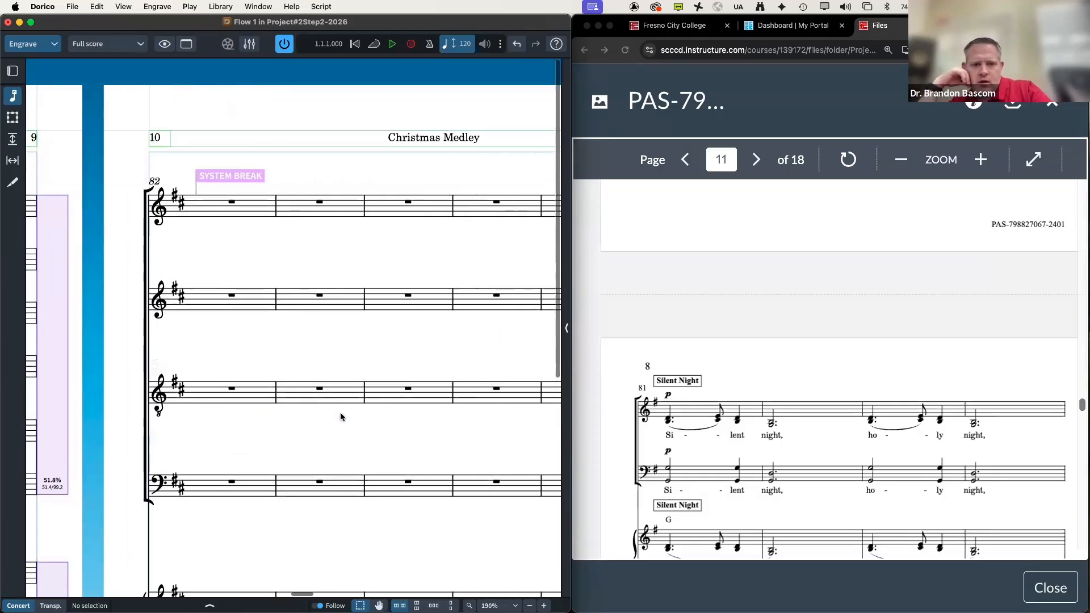
{"action": "scroll", "coordinate": [301, 424], "scroll_direction": "left", "scroll_amount": 5}
{"action": "scroll", "coordinate": [296, 423], "scroll_direction": "down", "scroll_amount": 5}
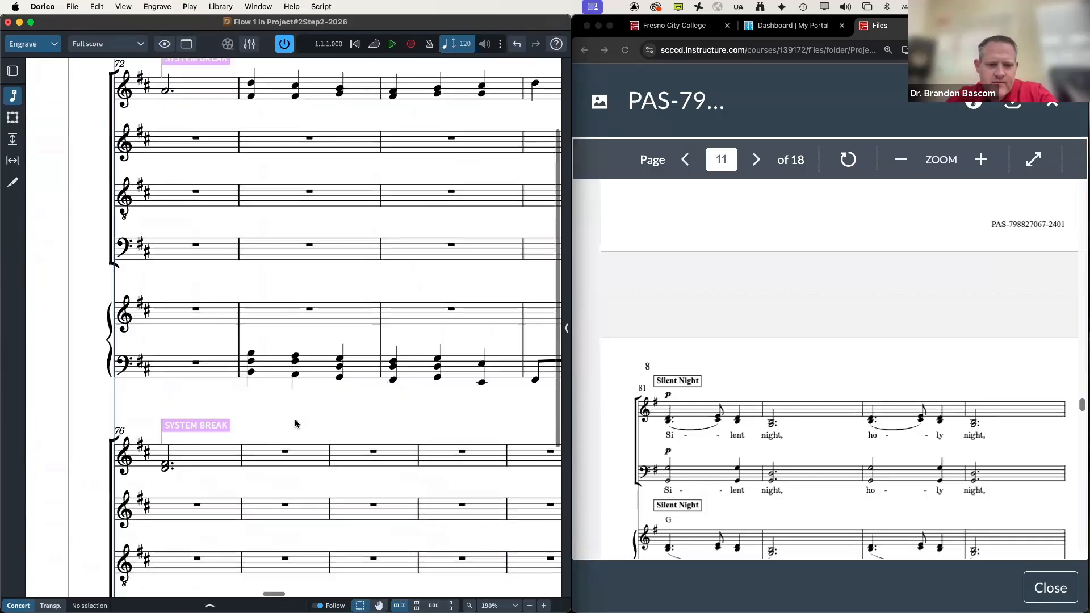
{"action": "scroll", "coordinate": [296, 423], "scroll_direction": "right", "scroll_amount": 6}
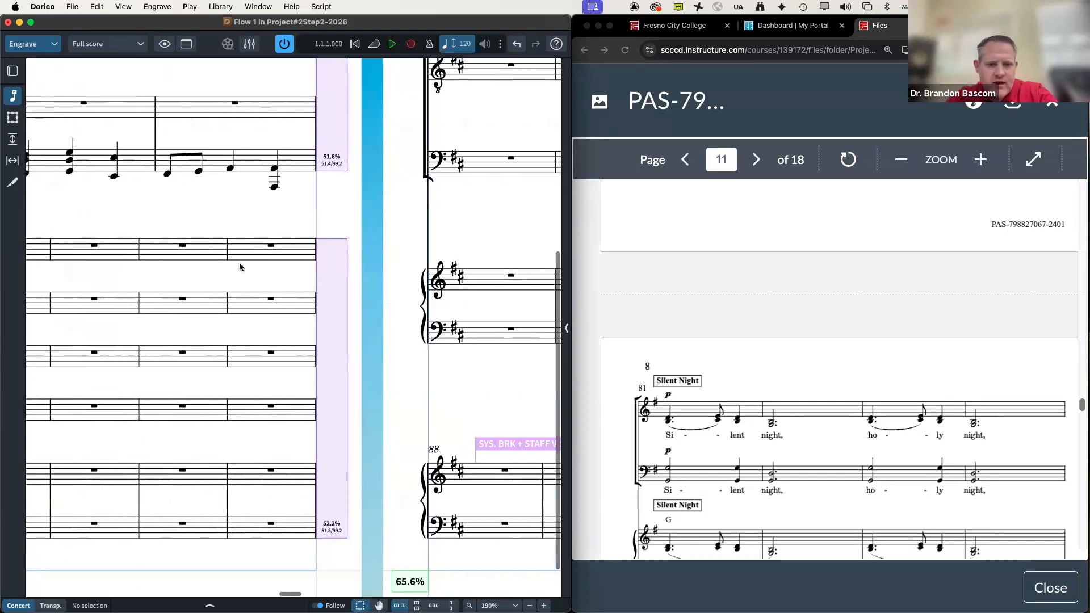
{"action": "left_click", "coordinate": [271, 246]}
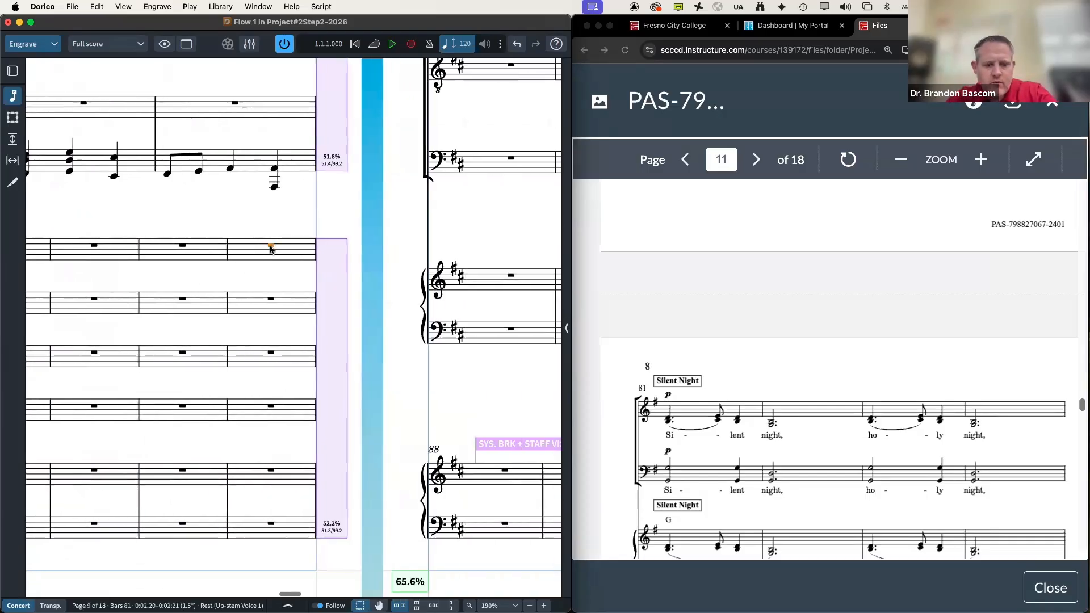
{"action": "key", "text": "shift+s"}
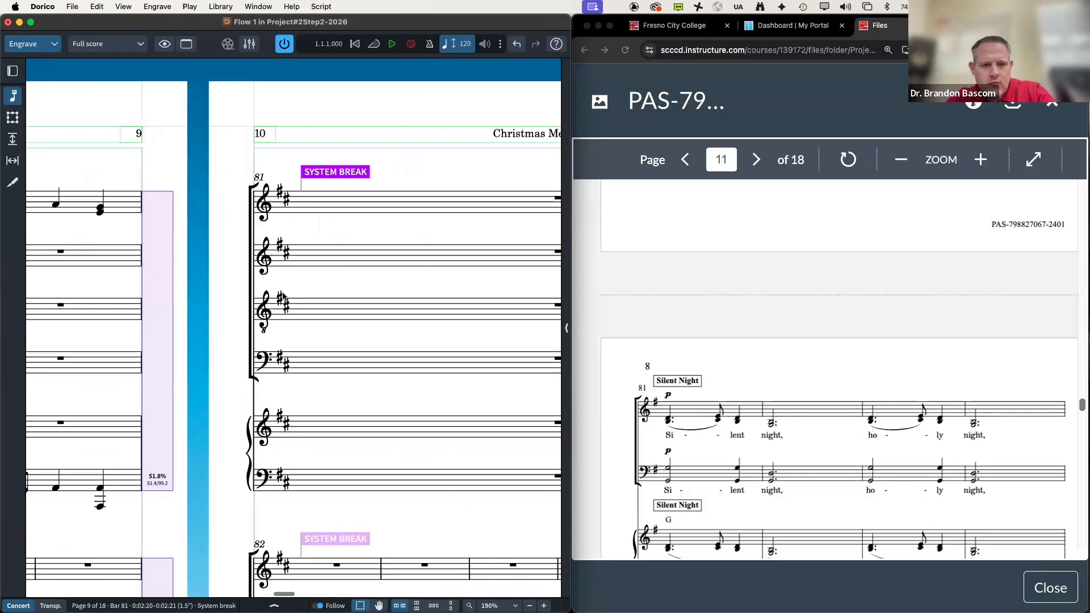
{"action": "scroll", "coordinate": [313, 456], "scroll_direction": "down", "scroll_amount": 3}
{"action": "left_click", "coordinate": [313, 454]}
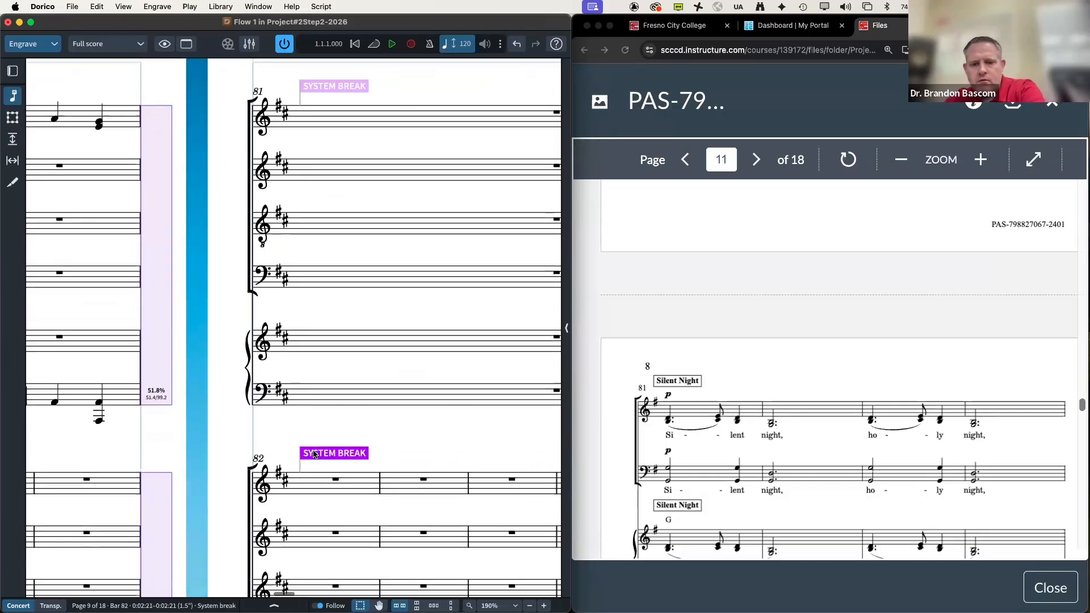
{"action": "key", "text": "Delete"}
{"action": "scroll", "coordinate": [313, 454], "scroll_direction": "up", "scroll_amount": 3}
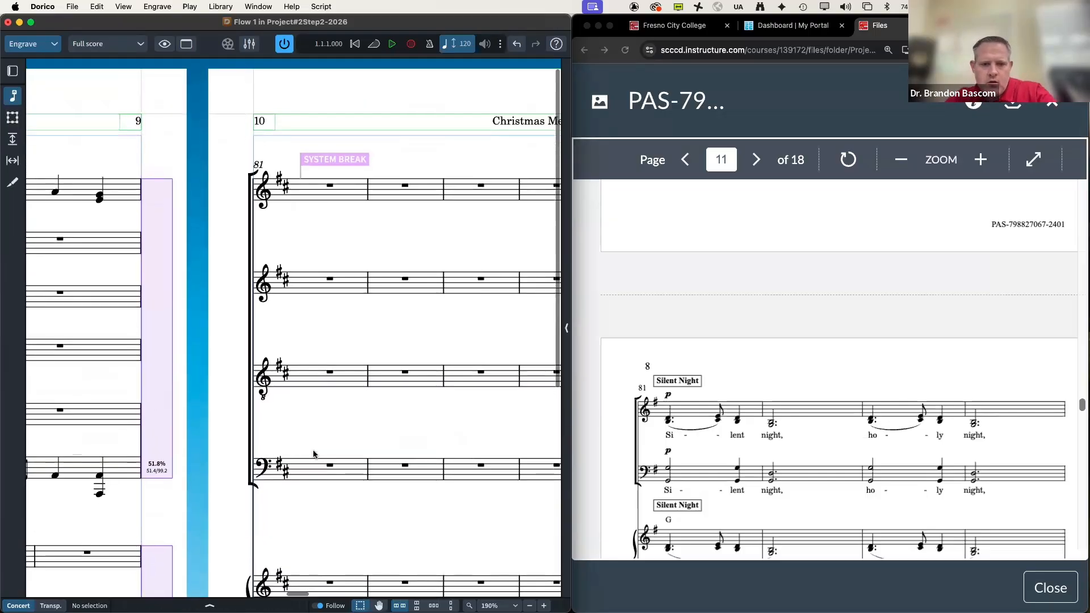
{"action": "scroll", "coordinate": [313, 454], "scroll_direction": "down", "scroll_amount": 10}
{"action": "scroll", "coordinate": [703, 429], "scroll_direction": "down", "scroll_amount": 4}
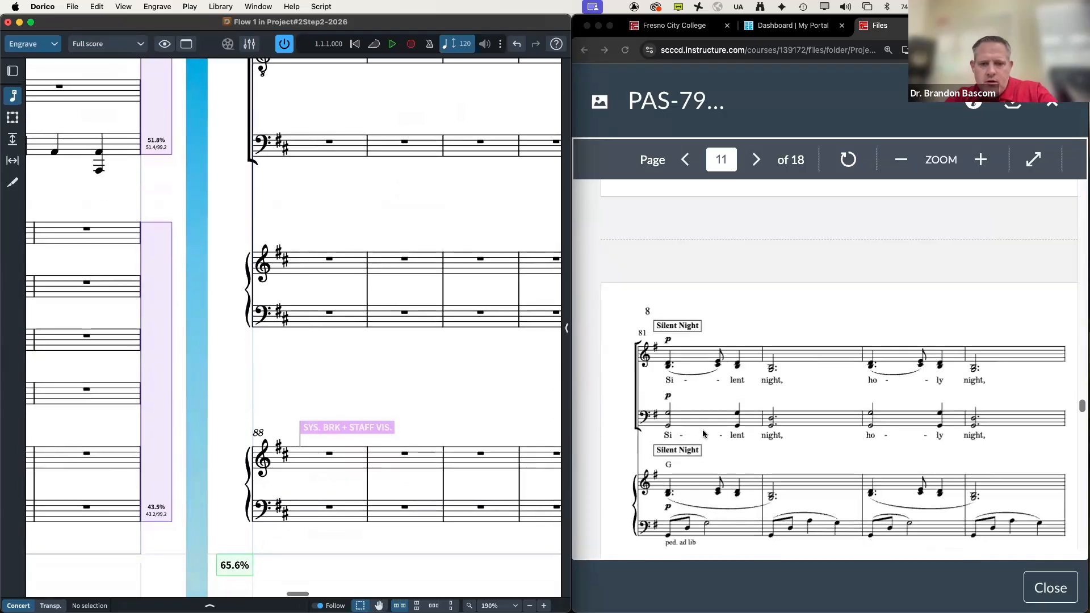
{"action": "scroll", "coordinate": [702, 429], "scroll_direction": "down", "scroll_amount": 3}
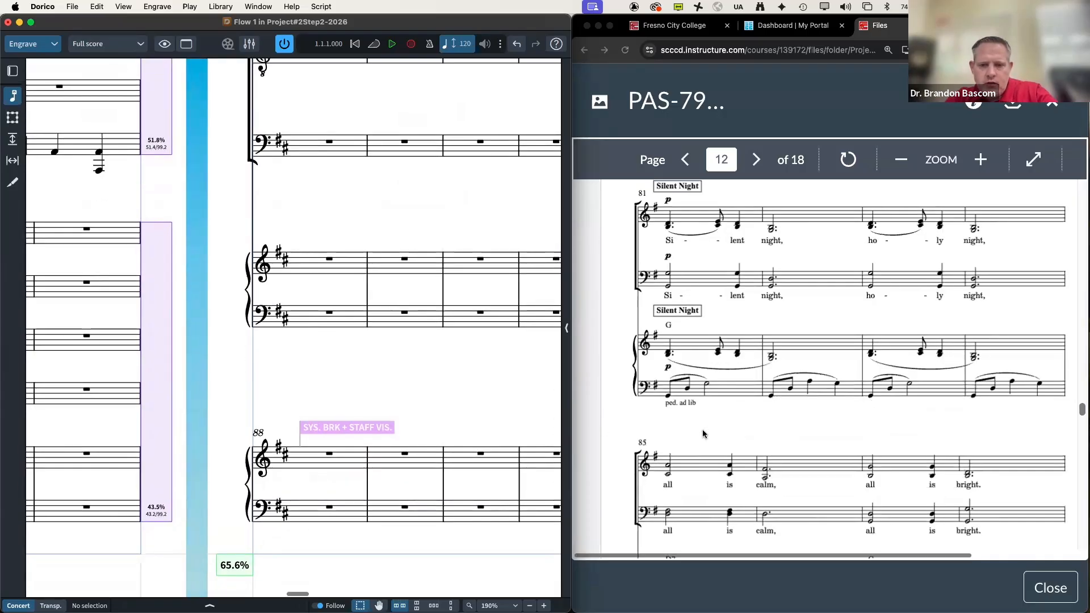
{"action": "scroll", "coordinate": [703, 433], "scroll_direction": "down", "scroll_amount": 1}
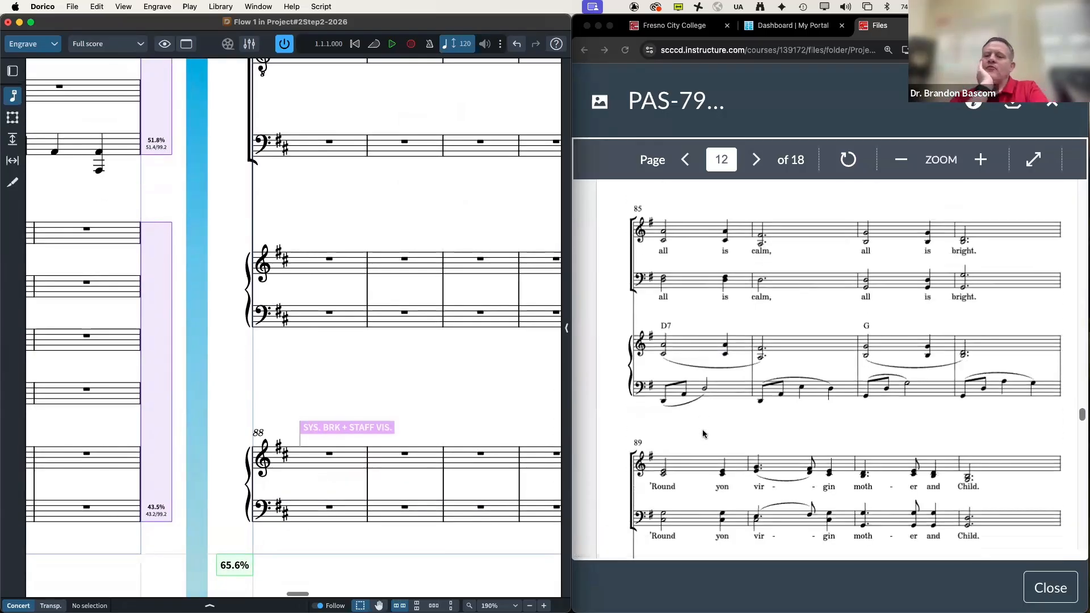
{"action": "mouse_move", "coordinate": [499, 605]}
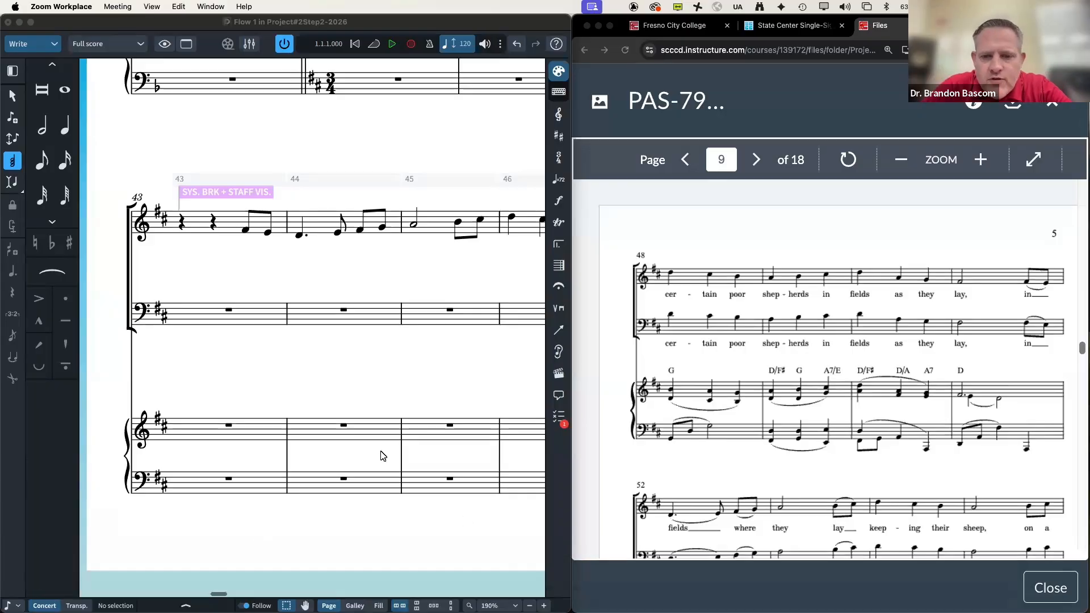
Step: Delete the system break at bar 50, then restore it with undo
{"action": "scroll", "coordinate": [311, 376], "scroll_direction": "right", "scroll_amount": 10}
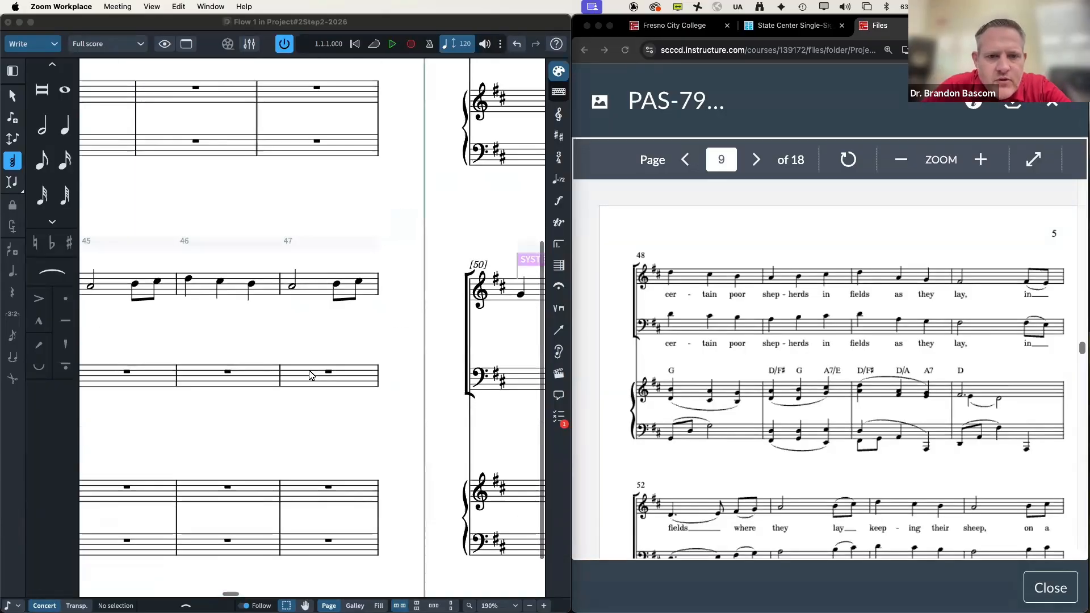
{"action": "scroll", "coordinate": [311, 375], "scroll_direction": "right", "scroll_amount": 5}
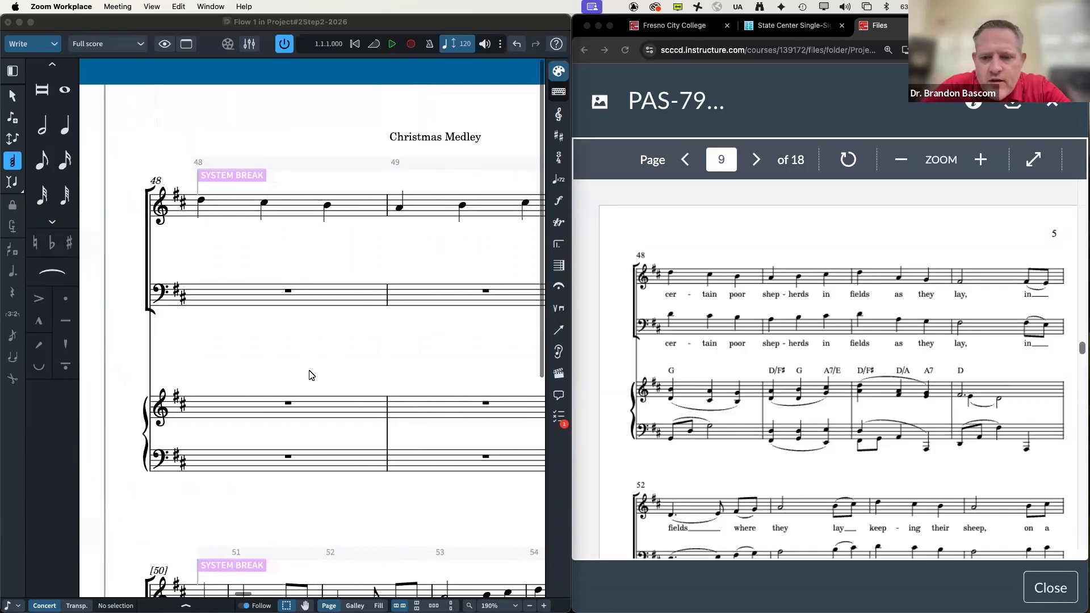
{"action": "scroll", "coordinate": [340, 390], "scroll_direction": "down", "scroll_amount": 5}
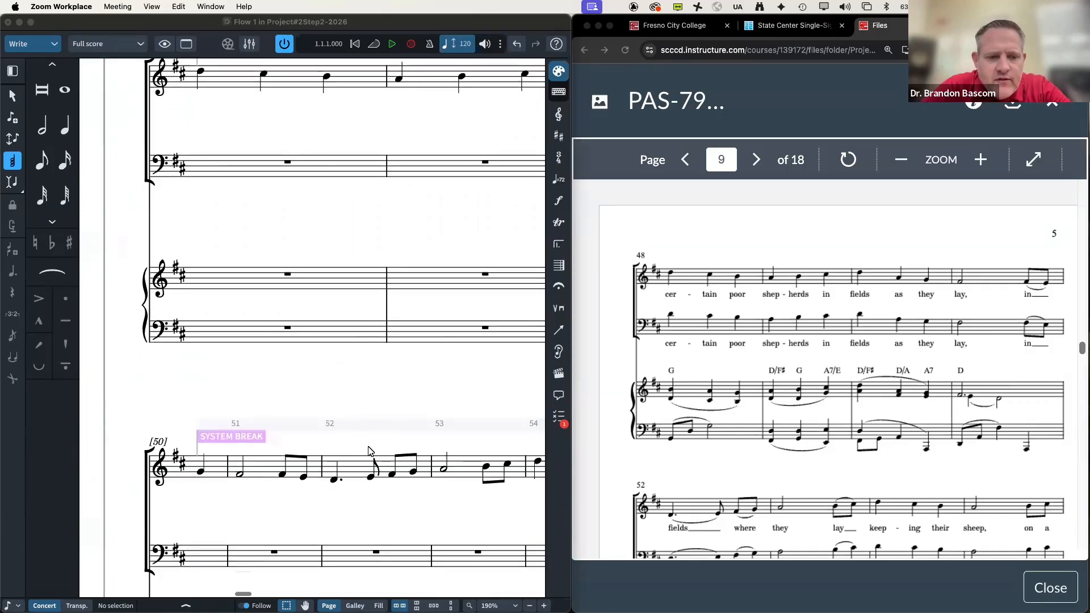
{"action": "left_click", "coordinate": [212, 443]}
{"action": "key", "text": "Delete"}
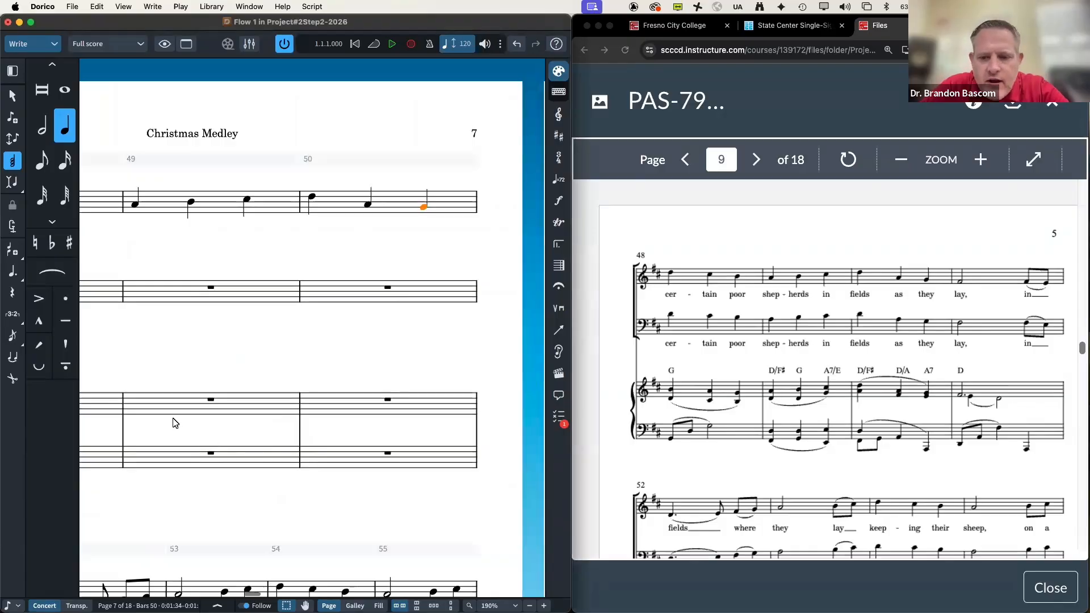
{"action": "key", "text": "super+z"}
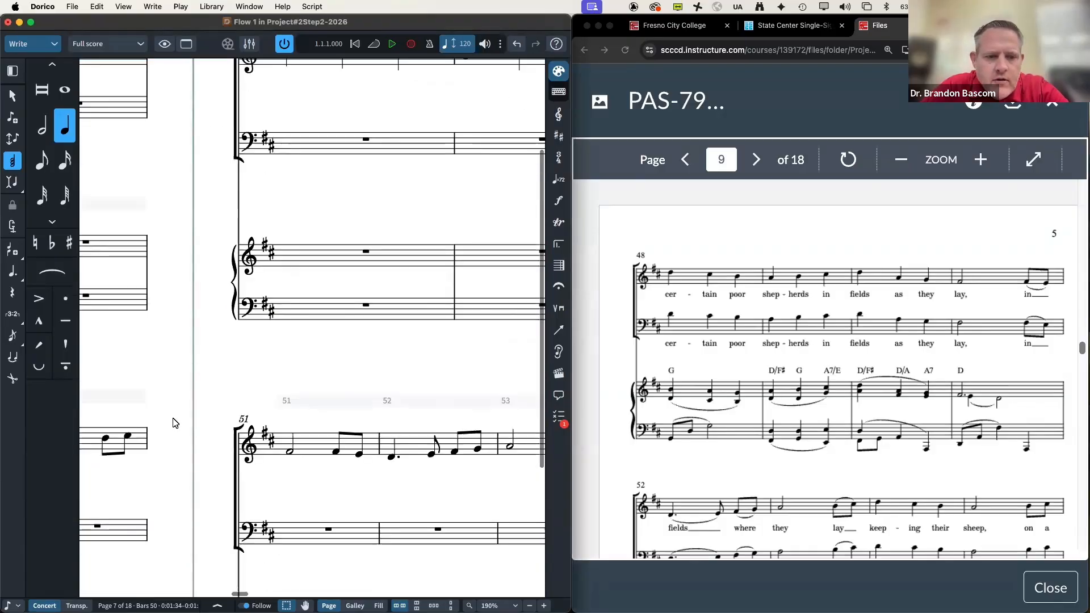
Step: Select the bar 51 eighth note, hide the left panel, and switch to Engrave mode
{"action": "left_click", "coordinate": [358, 457]}
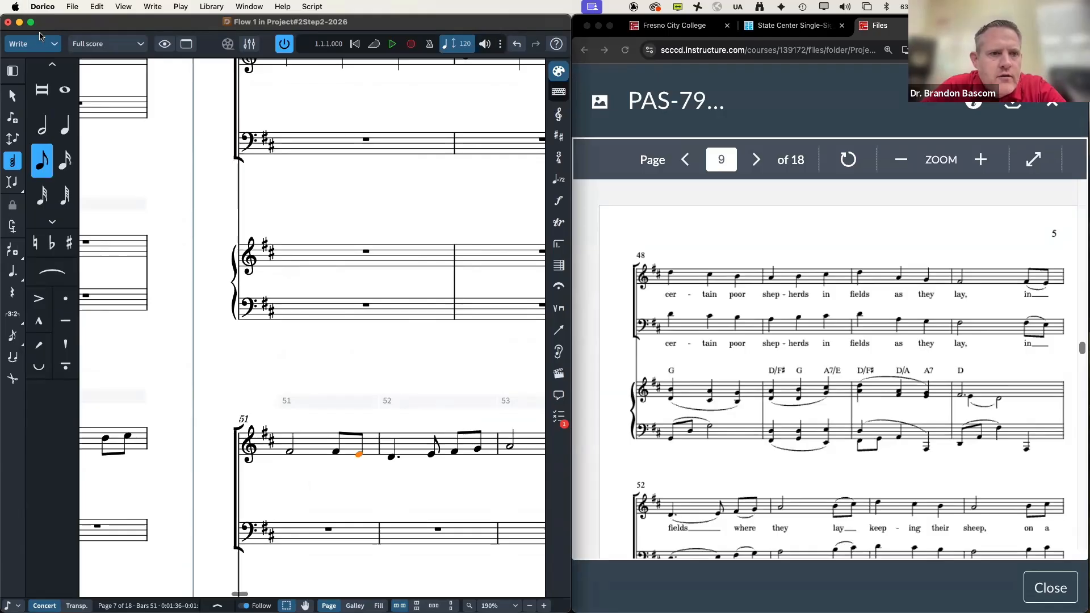
{"action": "left_click", "coordinate": [12, 70]}
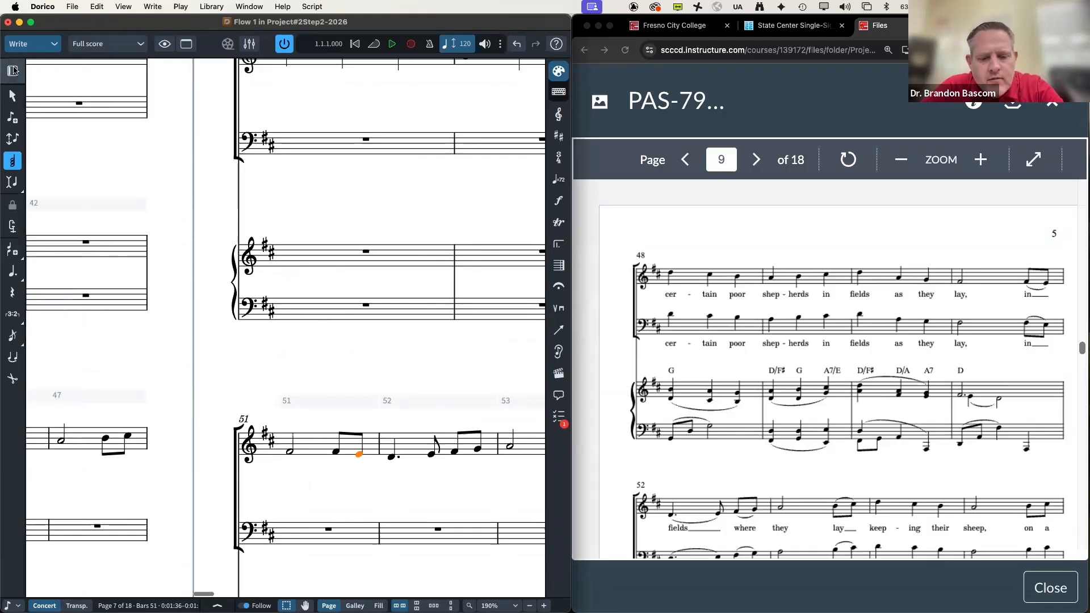
{"action": "key", "text": "super+3"}
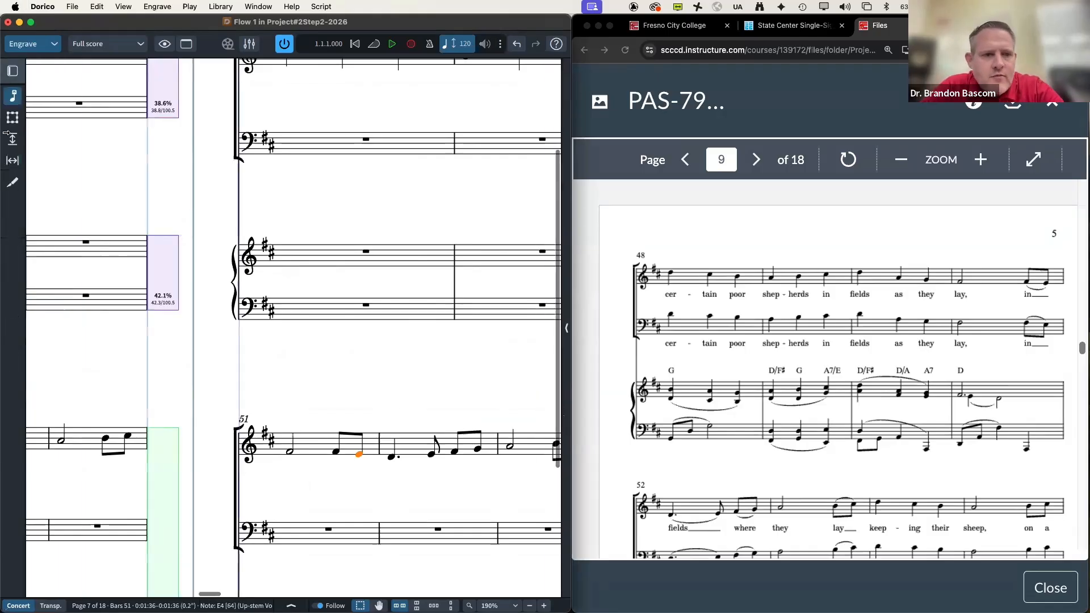
Step: Move bar 51 back onto the previous system from the Formatting panel
{"action": "left_click", "coordinate": [12, 71]}
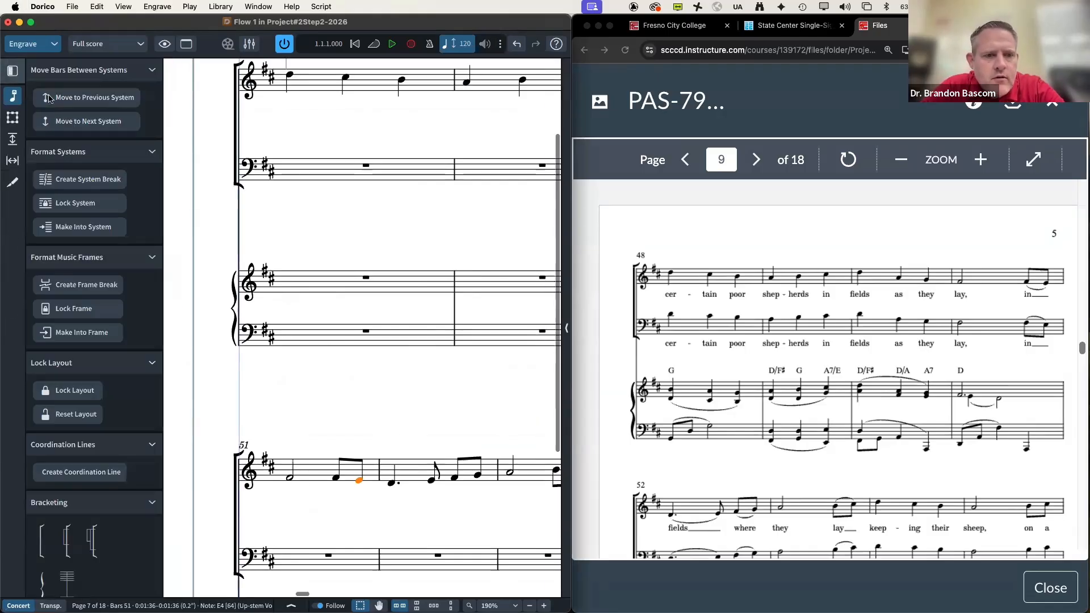
{"action": "left_click", "coordinate": [75, 121]}
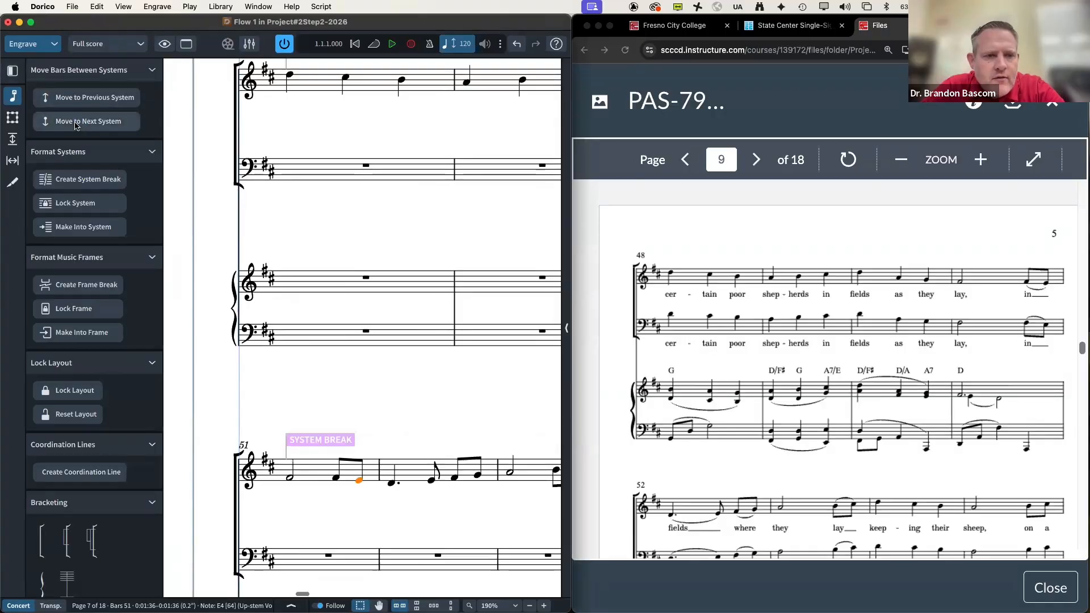
{"action": "key", "text": "super+z"}
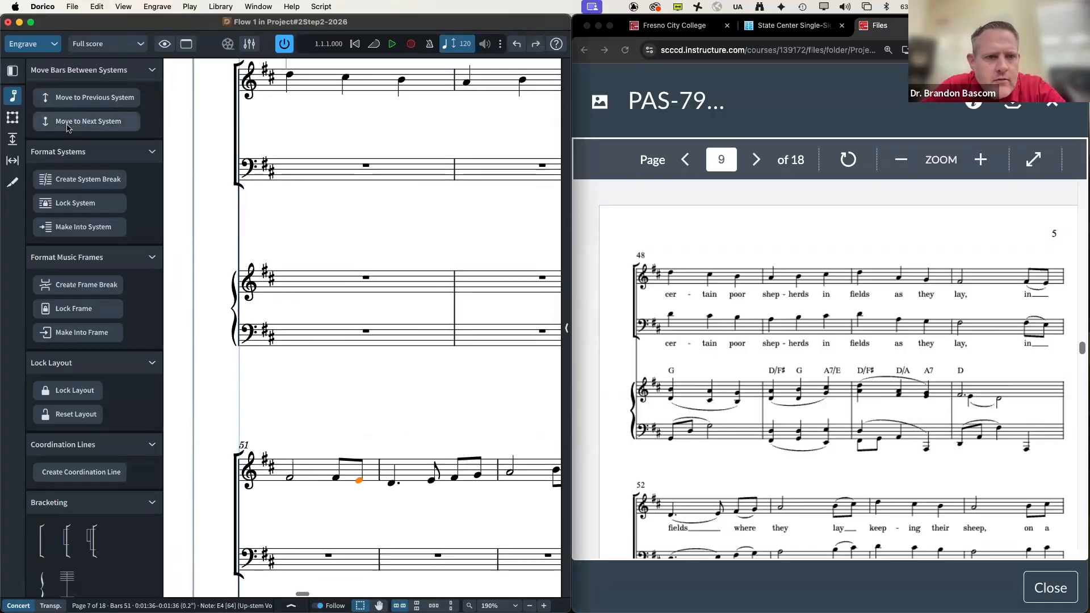
{"action": "left_click", "coordinate": [85, 98]}
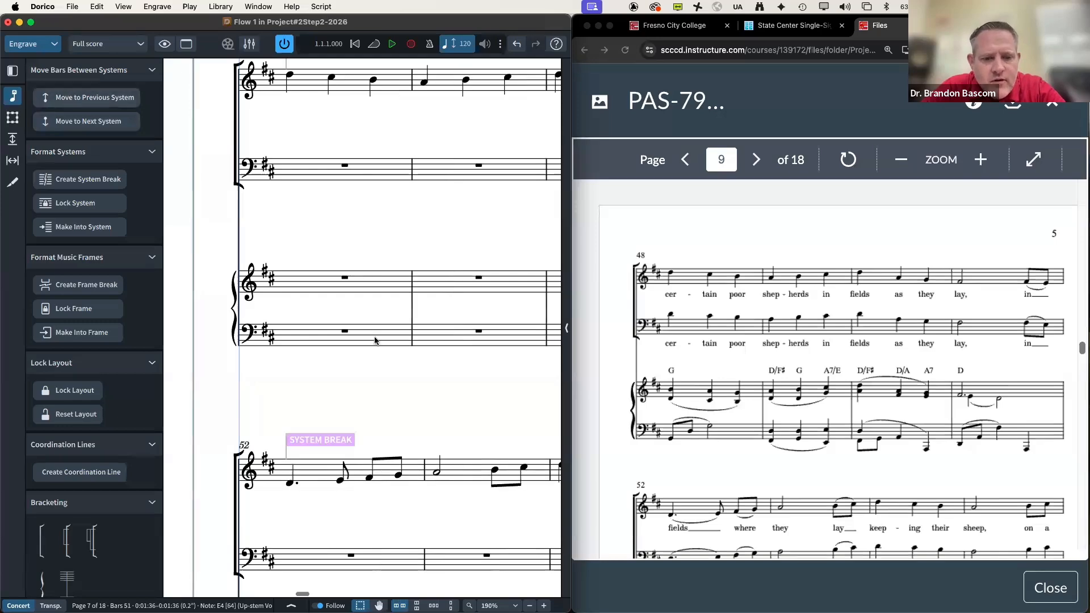
Step: Start a new system at bar 60 with Shift+S
{"action": "scroll", "coordinate": [834, 369], "scroll_direction": "down", "scroll_amount": 3}
{"action": "scroll", "coordinate": [454, 341], "scroll_direction": "up", "scroll_amount": 3}
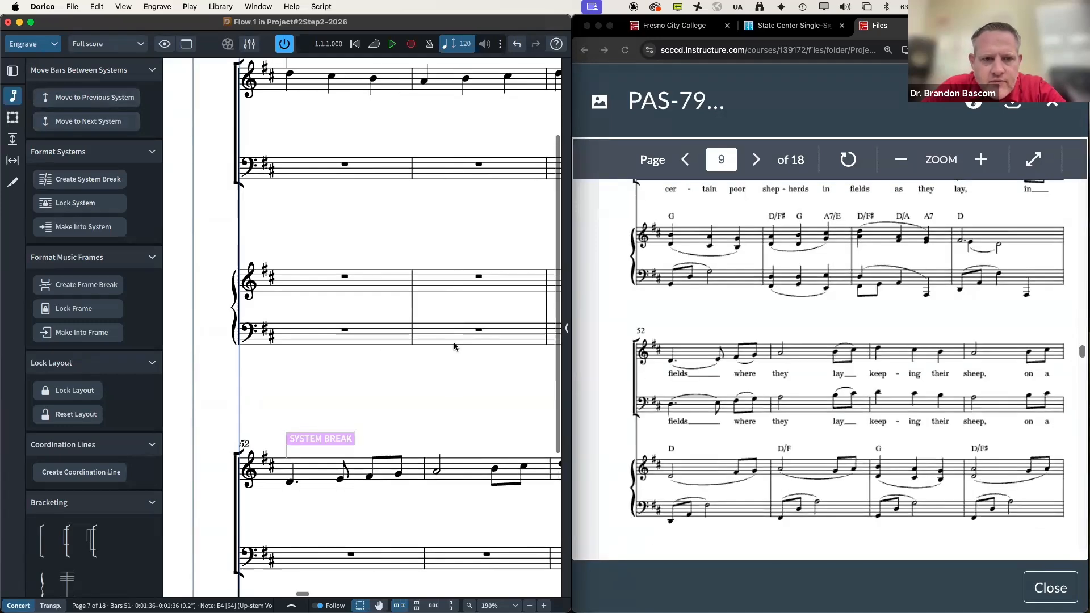
{"action": "scroll", "coordinate": [454, 342], "scroll_direction": "down", "scroll_amount": 5}
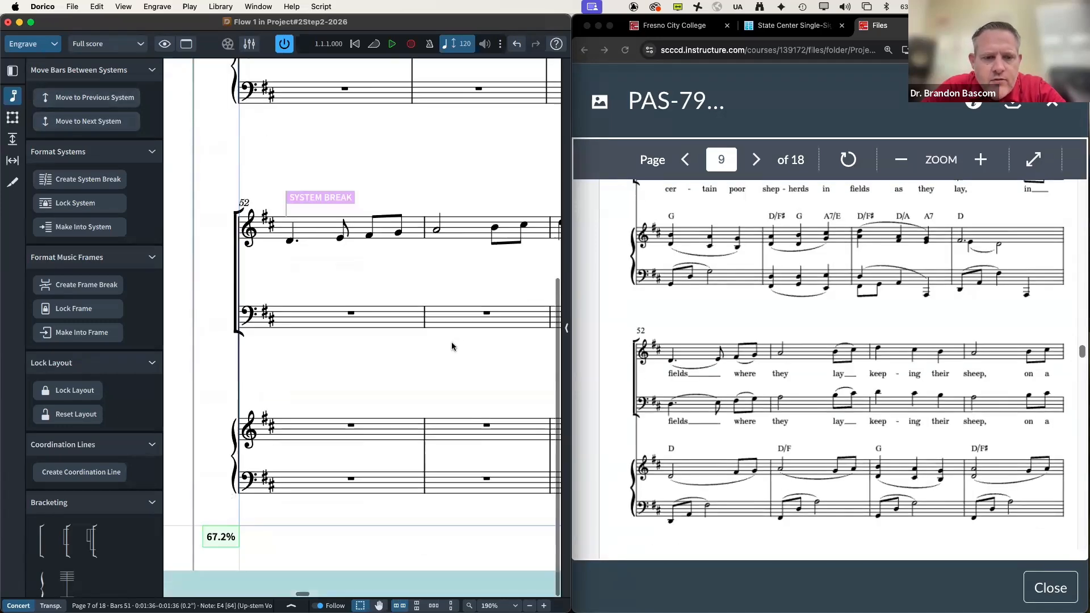
{"action": "scroll", "coordinate": [388, 337], "scroll_direction": "right", "scroll_amount": 12}
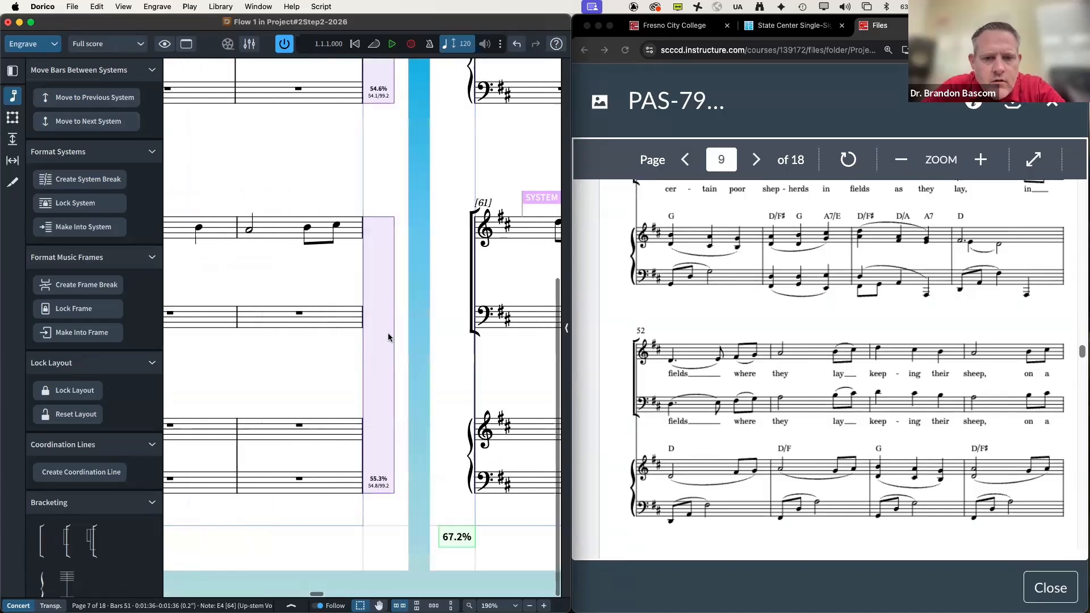
{"action": "scroll", "coordinate": [389, 337], "scroll_direction": "up", "scroll_amount": 5}
{"action": "scroll", "coordinate": [689, 386], "scroll_direction": "down", "scroll_amount": 5}
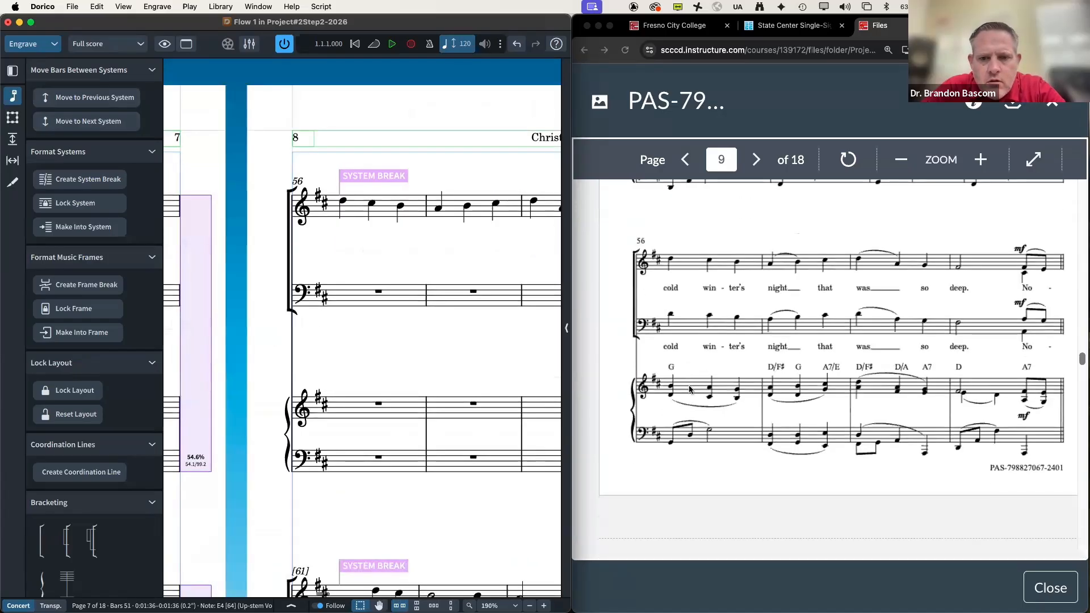
{"action": "scroll", "coordinate": [689, 388], "scroll_direction": "down", "scroll_amount": 5}
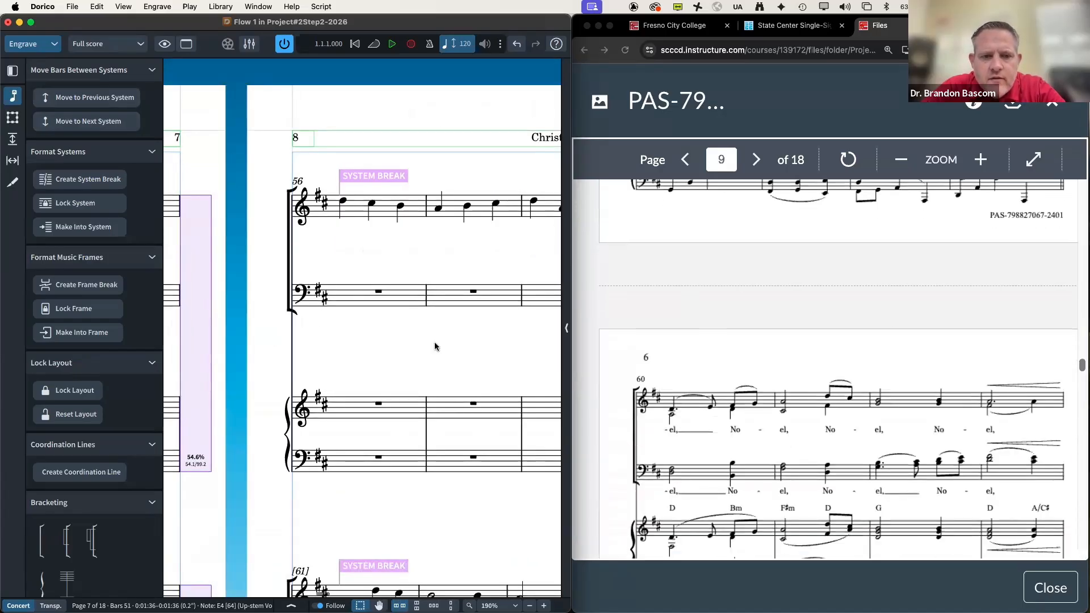
{"action": "scroll", "coordinate": [295, 340], "scroll_direction": "down", "scroll_amount": 1}
{"action": "scroll", "coordinate": [295, 340], "scroll_direction": "down", "scroll_amount": 5}
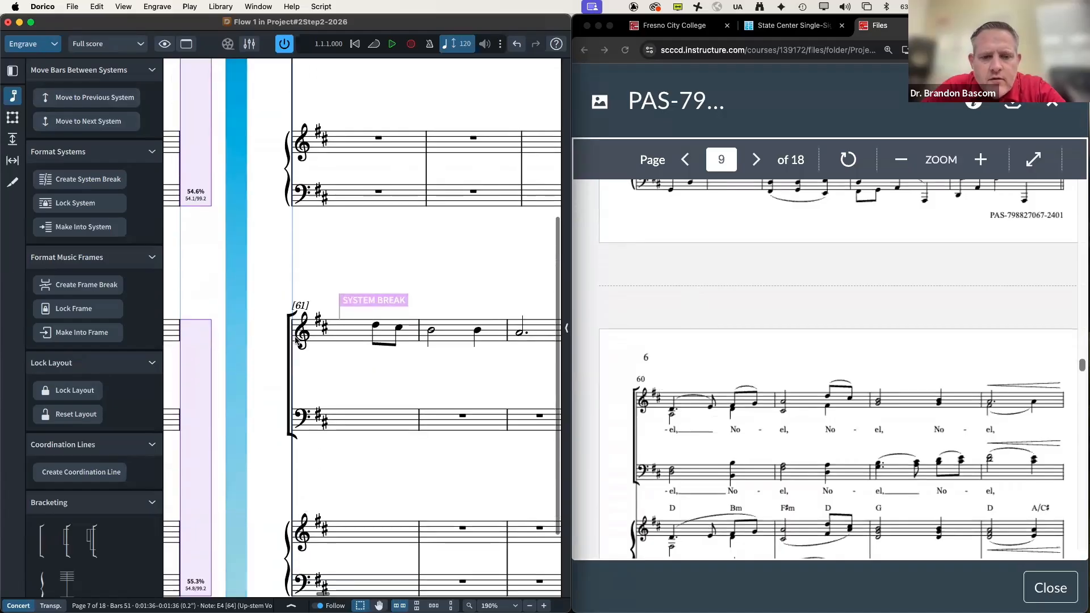
{"action": "scroll", "coordinate": [396, 333], "scroll_direction": "up", "scroll_amount": 5}
{"action": "scroll", "coordinate": [396, 333], "scroll_direction": "right", "scroll_amount": 5}
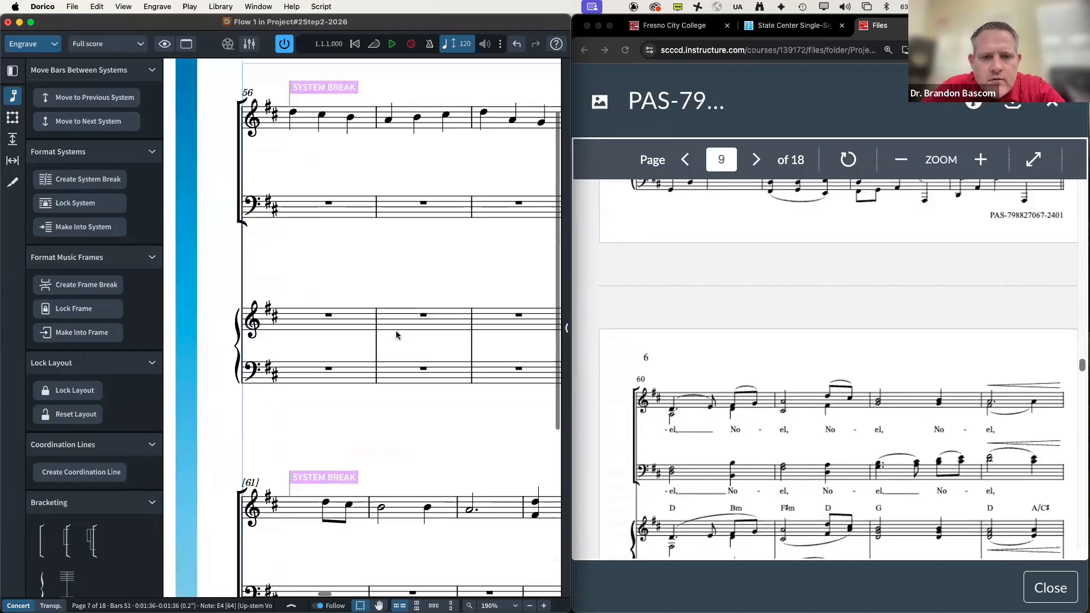
{"action": "scroll", "coordinate": [389, 325], "scroll_direction": "right", "scroll_amount": 1}
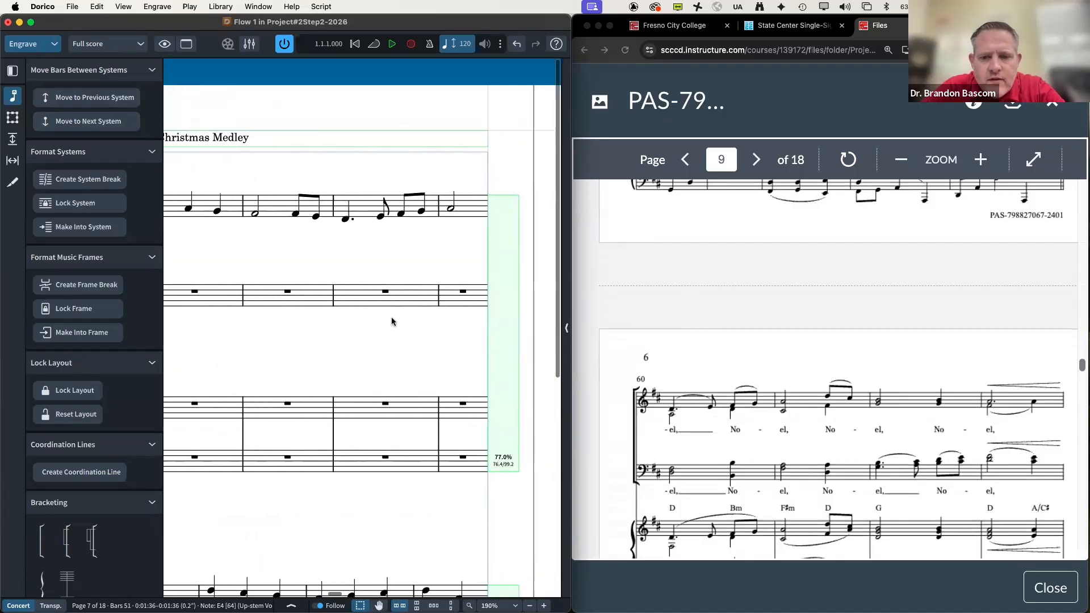
{"action": "scroll", "coordinate": [332, 263], "scroll_direction": "right", "scroll_amount": 5}
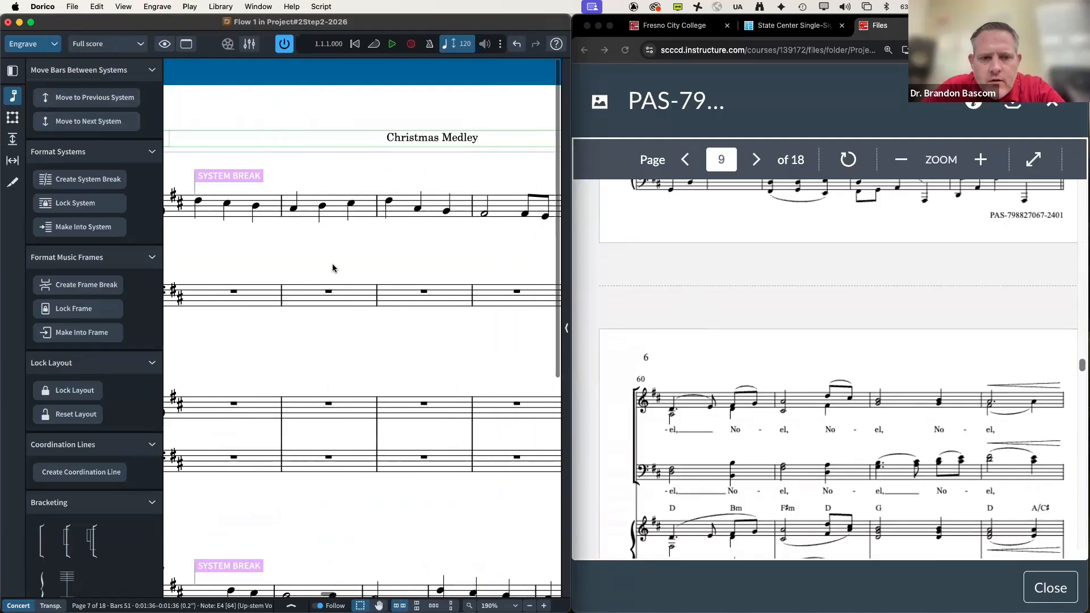
{"action": "scroll", "coordinate": [334, 267], "scroll_direction": "right", "scroll_amount": 5}
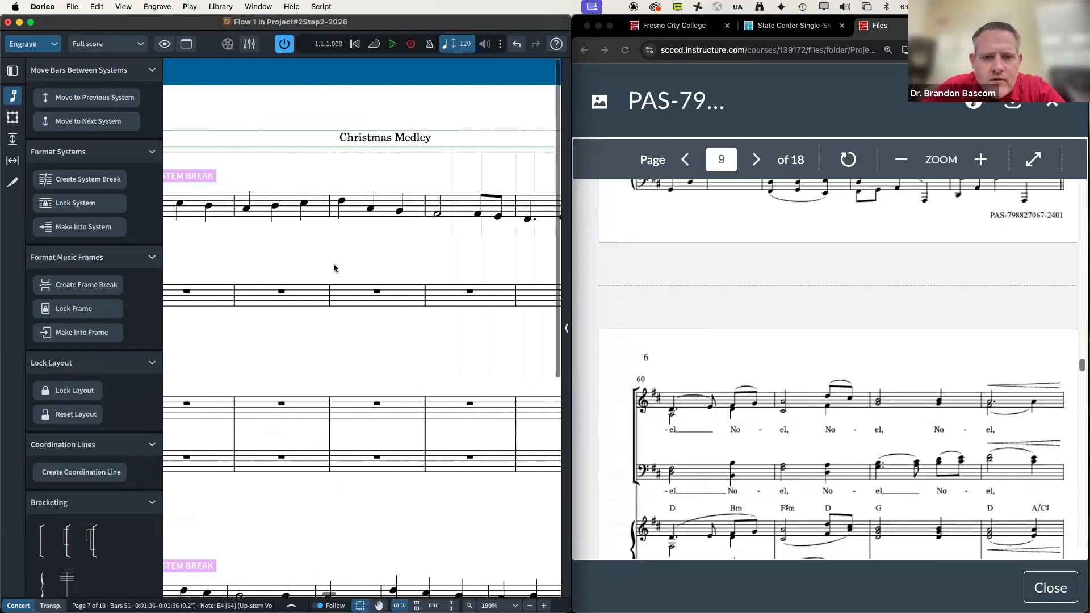
{"action": "left_click", "coordinate": [433, 221]}
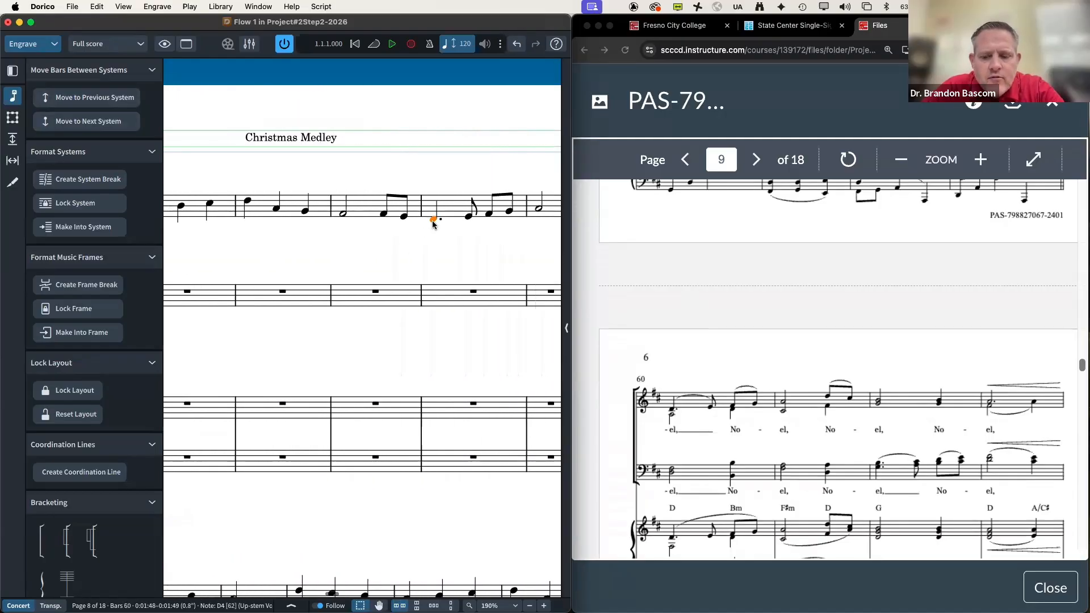
{"action": "key", "text": "shift+s"}
Step: Delete the system break at bar 61 so bar 60's system continues
{"action": "scroll", "coordinate": [430, 228], "scroll_direction": "left", "scroll_amount": 8}
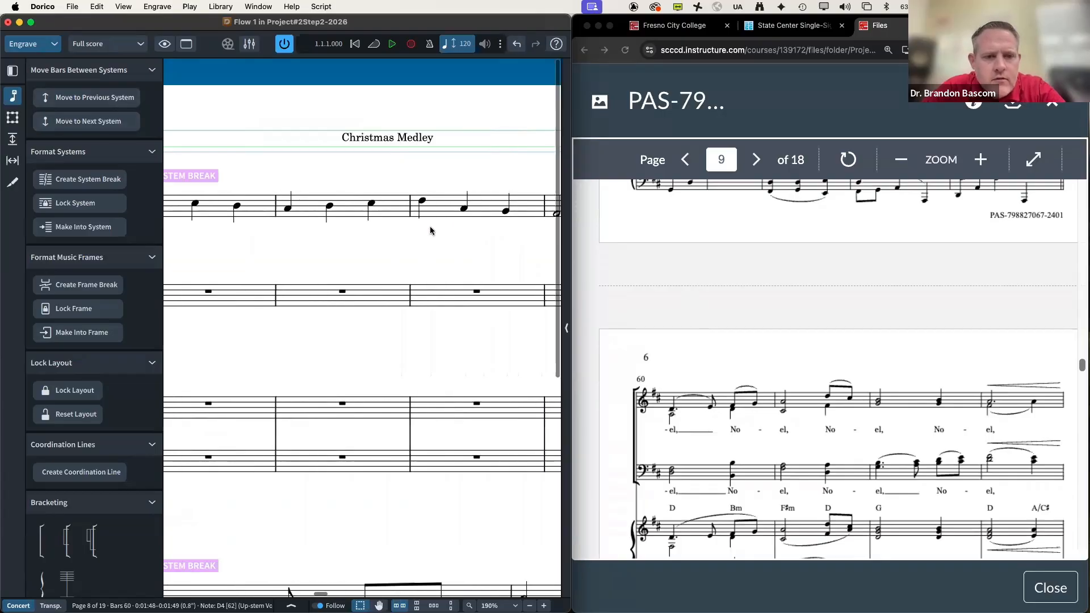
{"action": "scroll", "coordinate": [430, 230], "scroll_direction": "down", "scroll_amount": 5}
{"action": "scroll", "coordinate": [430, 230], "scroll_direction": "right", "scroll_amount": 2}
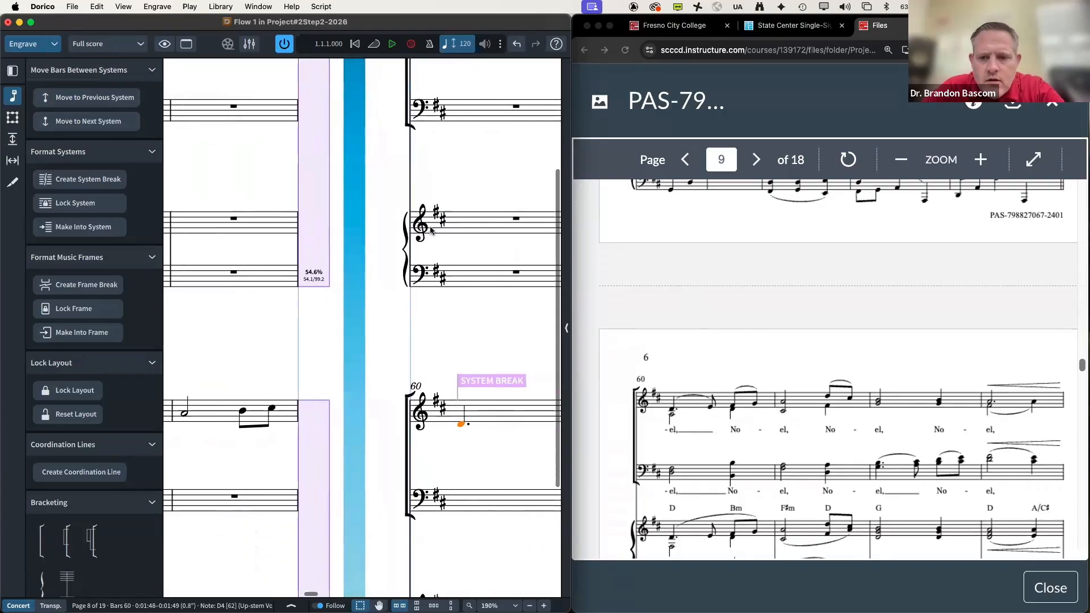
{"action": "scroll", "coordinate": [431, 230], "scroll_direction": "down", "scroll_amount": 4}
{"action": "scroll", "coordinate": [431, 231], "scroll_direction": "down", "scroll_amount": 2}
{"action": "scroll", "coordinate": [437, 244], "scroll_direction": "right", "scroll_amount": 7}
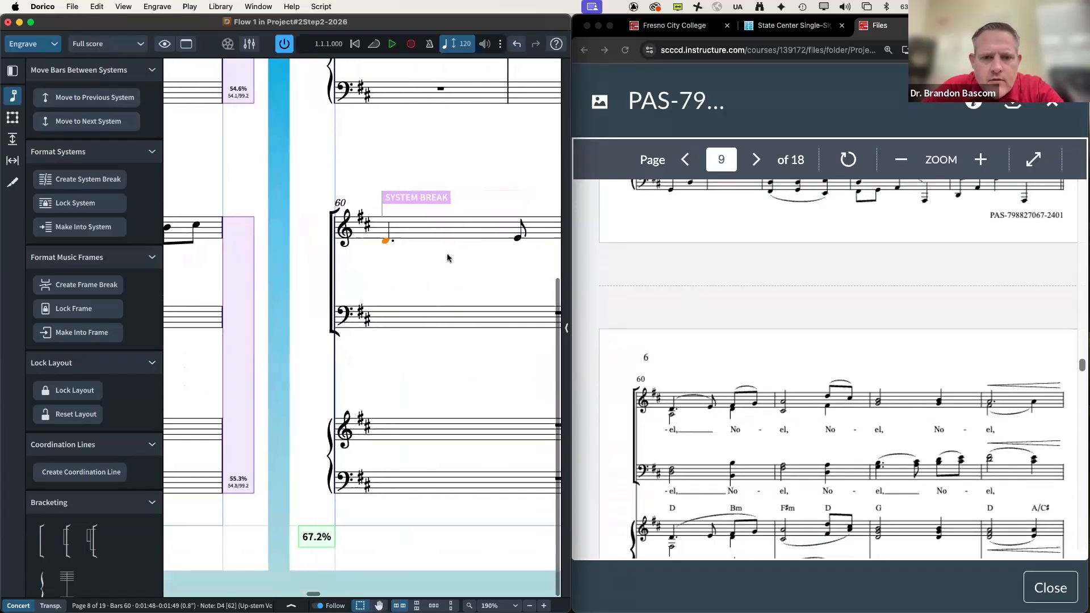
{"action": "scroll", "coordinate": [447, 253], "scroll_direction": "right", "scroll_amount": 10}
{"action": "scroll", "coordinate": [447, 253], "scroll_direction": "up", "scroll_amount": 10}
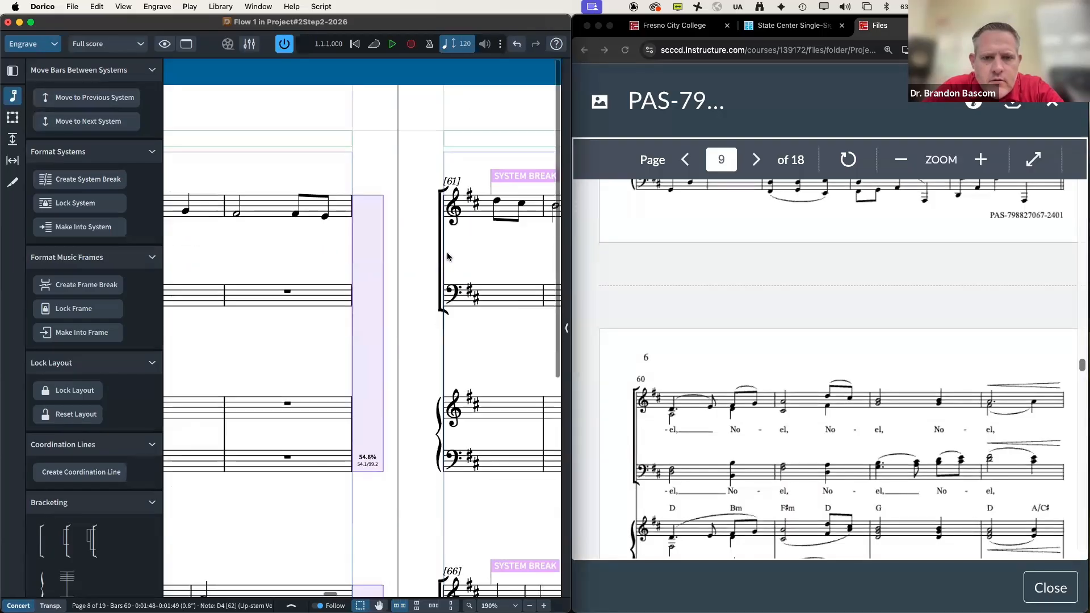
{"action": "left_click", "coordinate": [501, 181]}
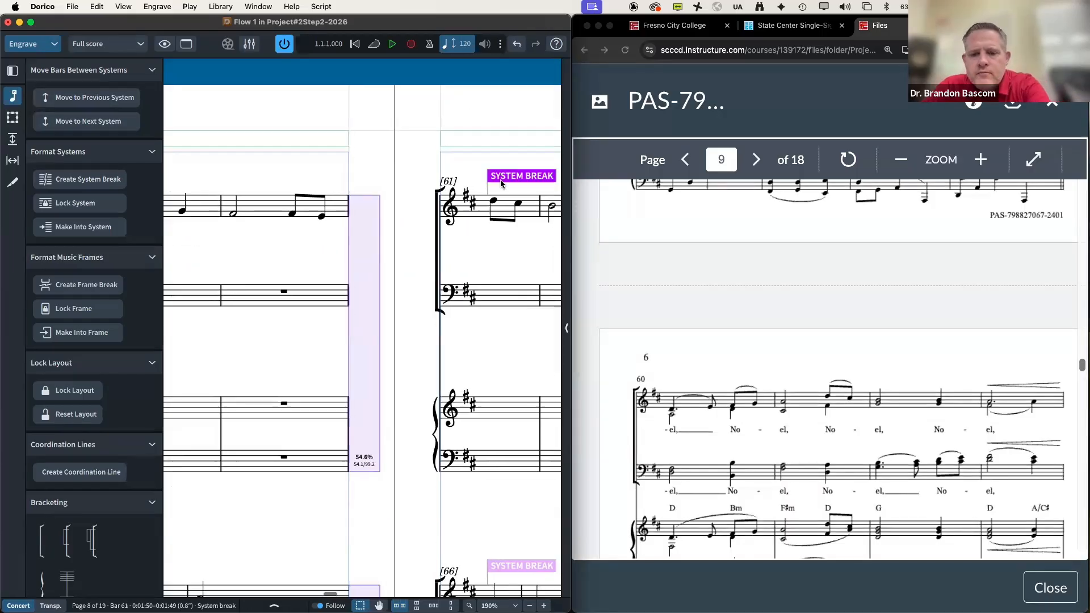
{"action": "key", "text": "Delete"}
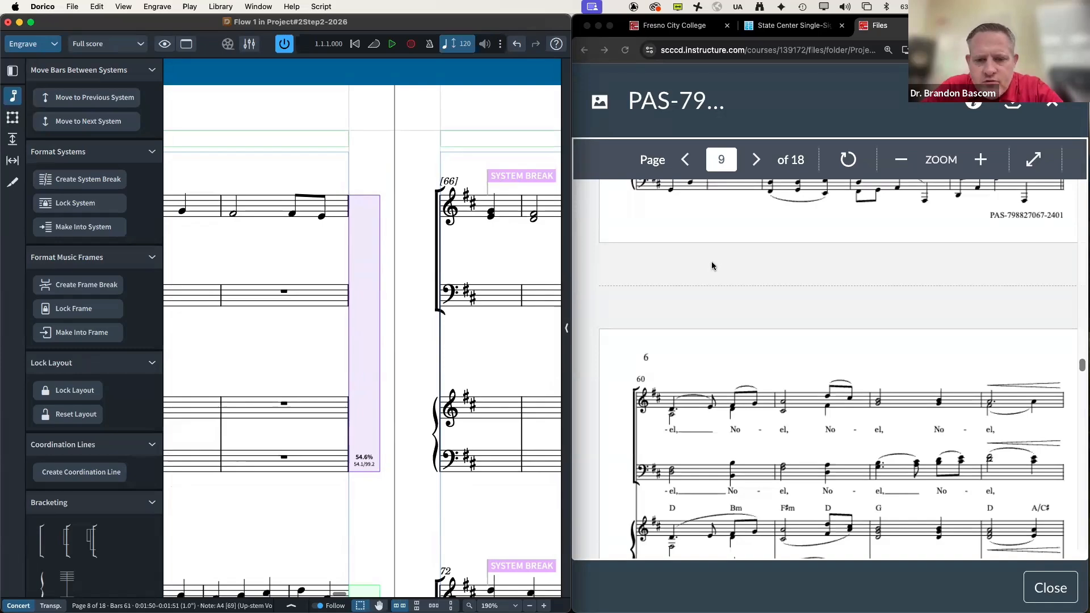
{"action": "scroll", "coordinate": [712, 266], "scroll_direction": "down", "scroll_amount": 5}
{"action": "scroll", "coordinate": [436, 263], "scroll_direction": "left", "scroll_amount": 10}
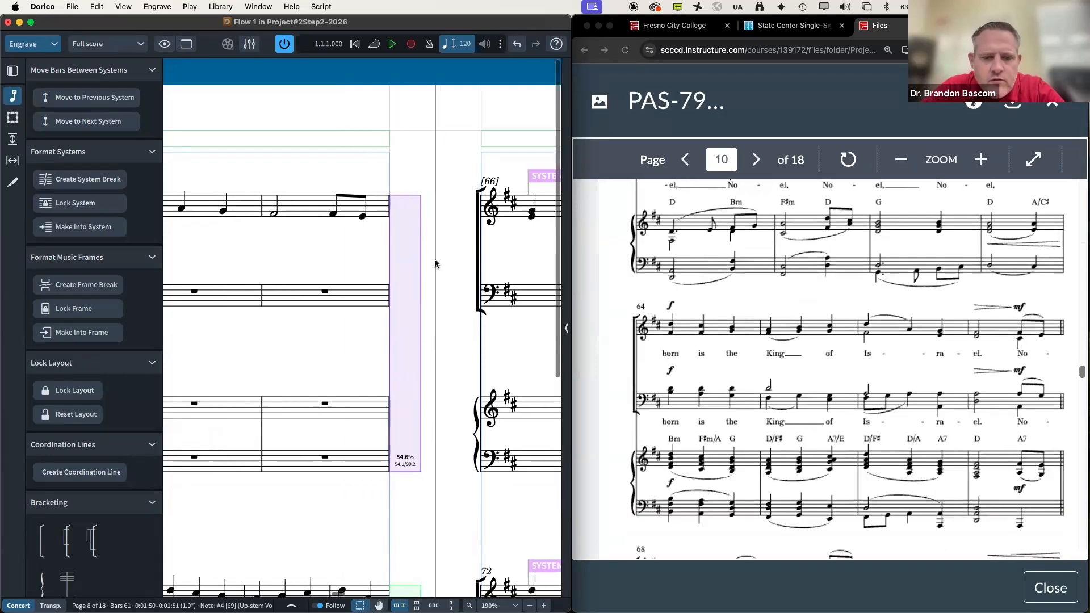
{"action": "scroll", "coordinate": [434, 258], "scroll_direction": "right", "scroll_amount": 5}
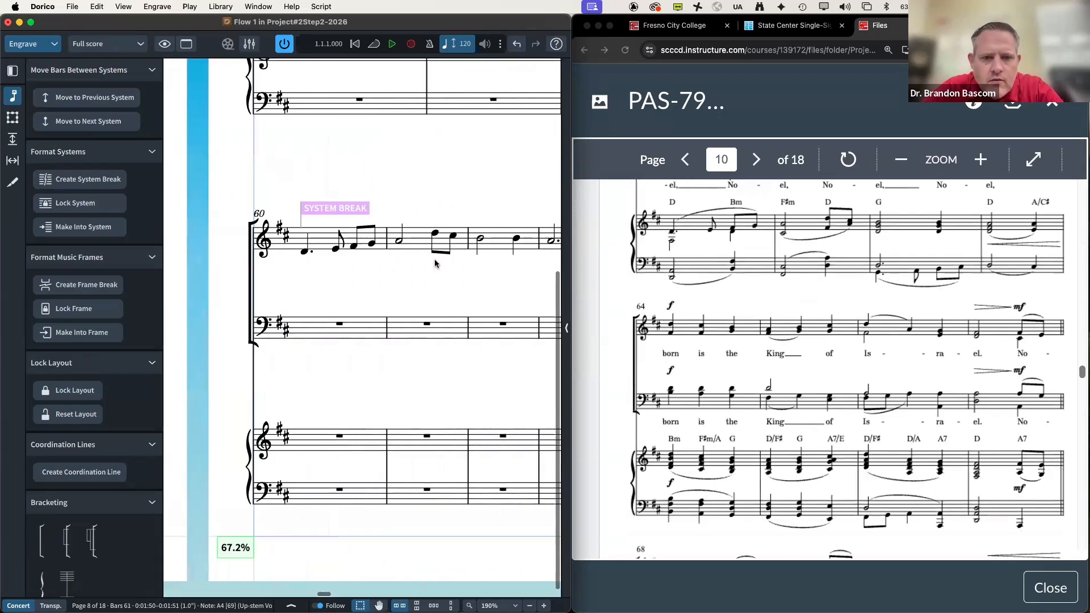
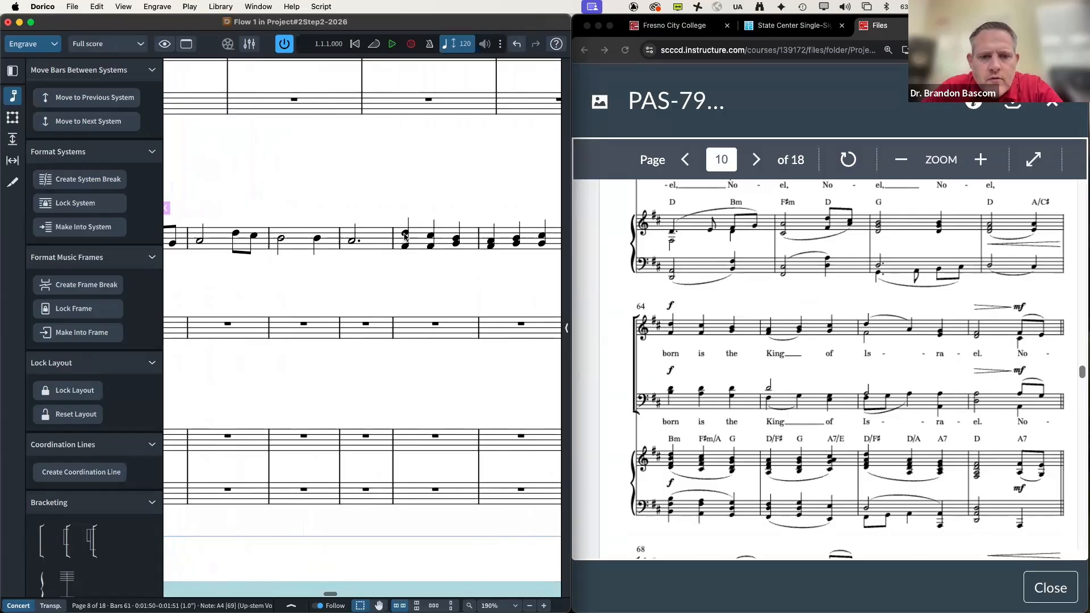
Step: Start a new system at bar 64
{"action": "key", "text": "shift+s"}
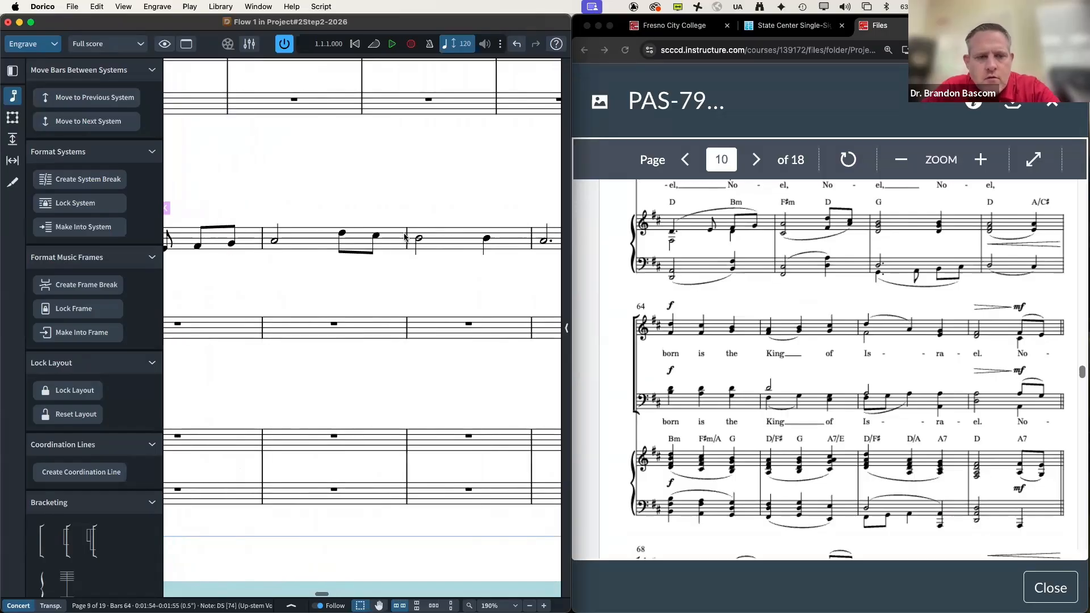
{"action": "scroll", "coordinate": [475, 280], "scroll_direction": "left", "scroll_amount": 3}
{"action": "scroll", "coordinate": [475, 279], "scroll_direction": "right", "scroll_amount": 7}
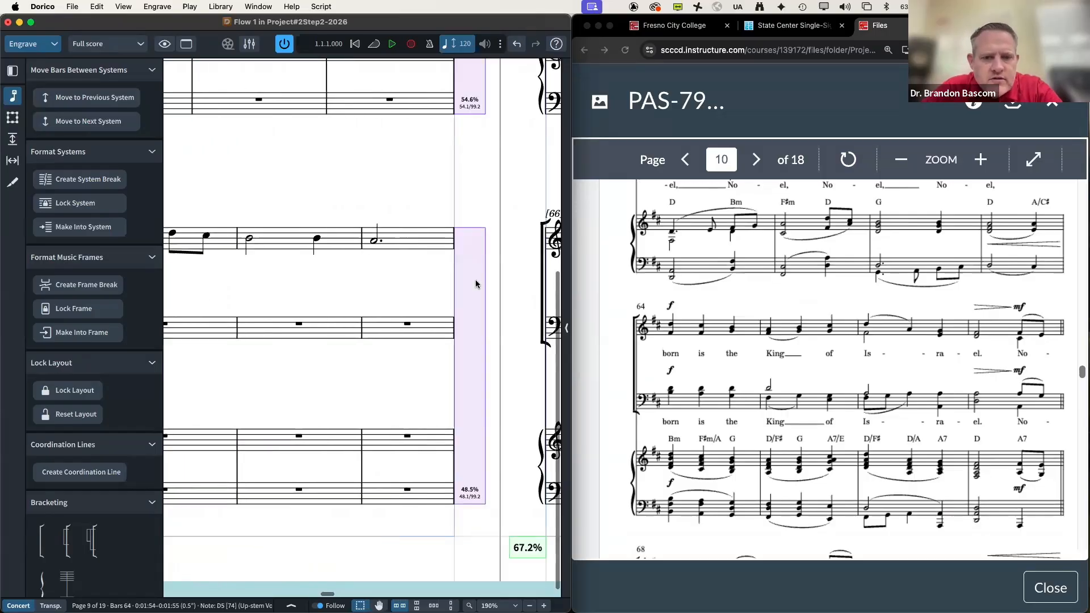
{"action": "scroll", "coordinate": [475, 280], "scroll_direction": "up", "scroll_amount": 2}
{"action": "scroll", "coordinate": [475, 282], "scroll_direction": "up", "scroll_amount": 4}
{"action": "scroll", "coordinate": [684, 354], "scroll_direction": "down", "scroll_amount": 4}
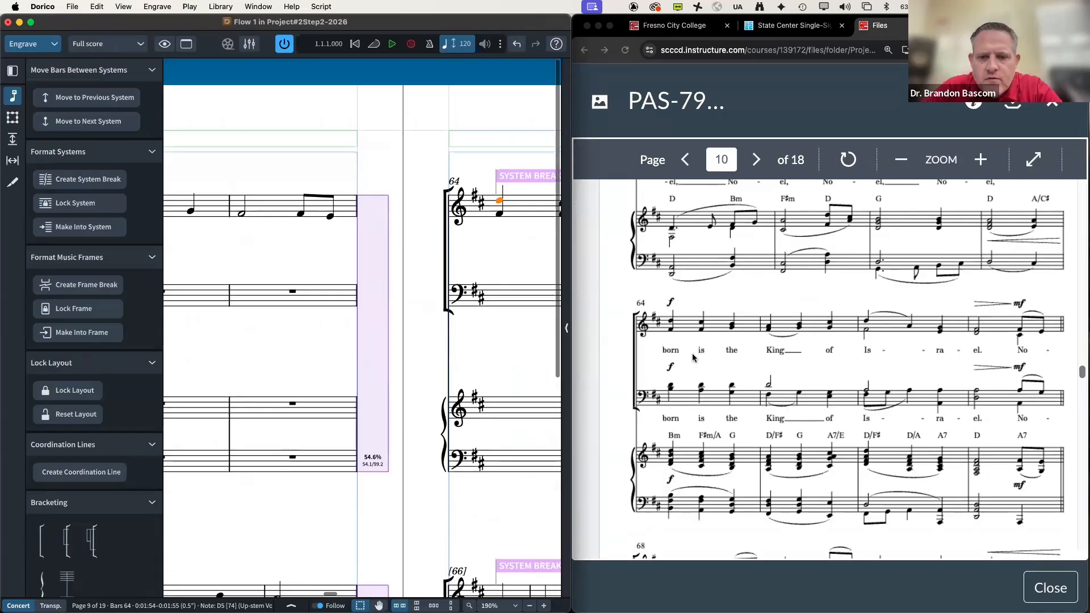
{"action": "scroll", "coordinate": [529, 346], "scroll_direction": "down", "scroll_amount": 5}
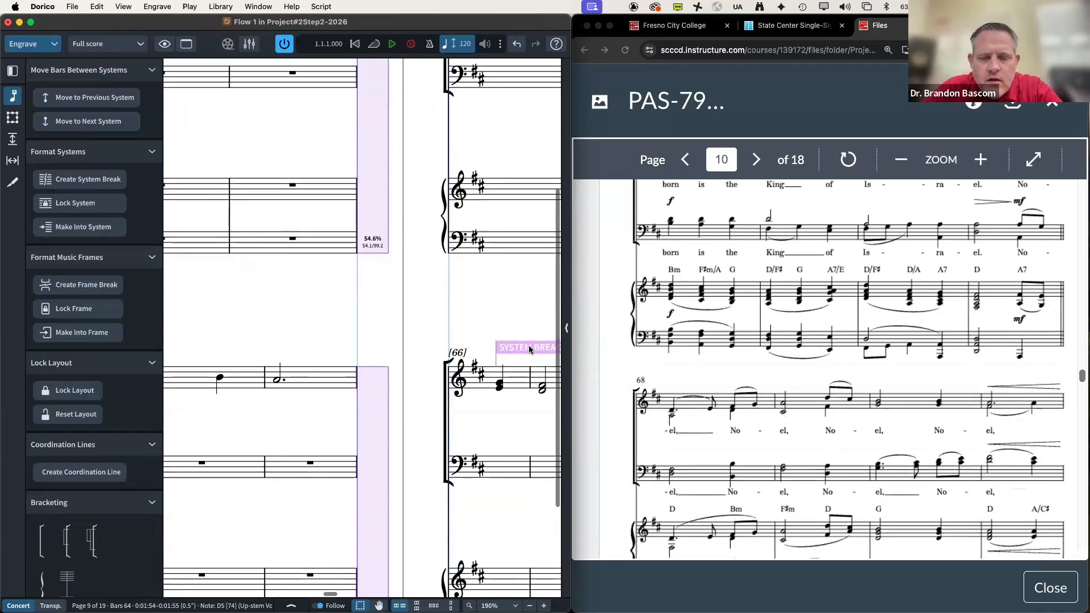
{"action": "scroll", "coordinate": [529, 346], "scroll_direction": "right", "scroll_amount": 3}
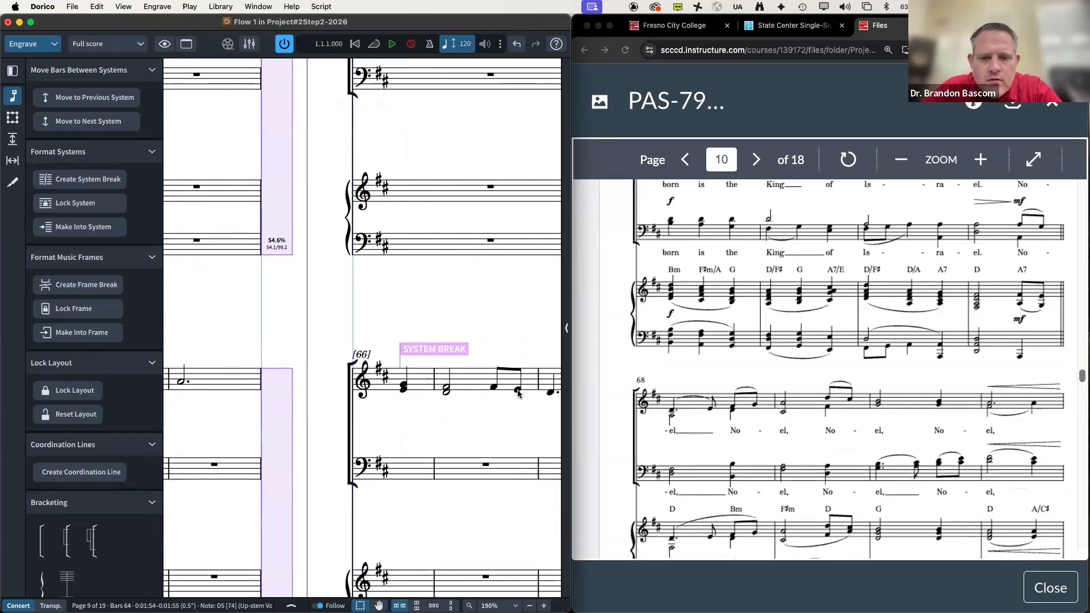
Step: Pull bars 66–67 back onto the bar-64 system so the next system starts at bar 68
{"action": "left_click", "coordinate": [67, 105]}
{"action": "scroll", "coordinate": [330, 318], "scroll_direction": "up", "scroll_amount": 4}
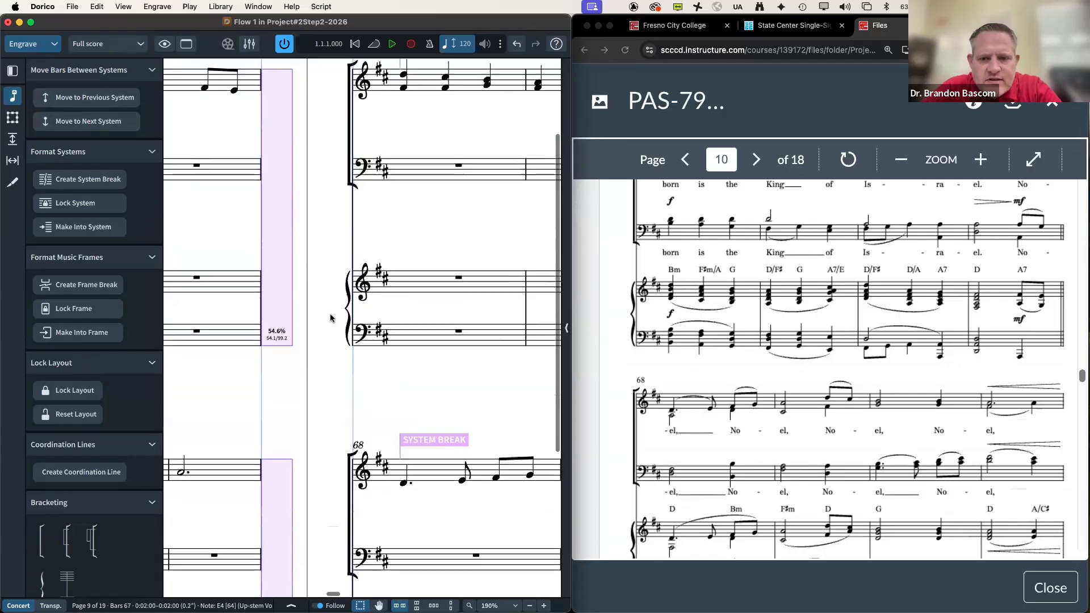
{"action": "scroll", "coordinate": [330, 318], "scroll_direction": "down", "scroll_amount": 5}
{"action": "scroll", "coordinate": [704, 368], "scroll_direction": "down", "scroll_amount": 10}
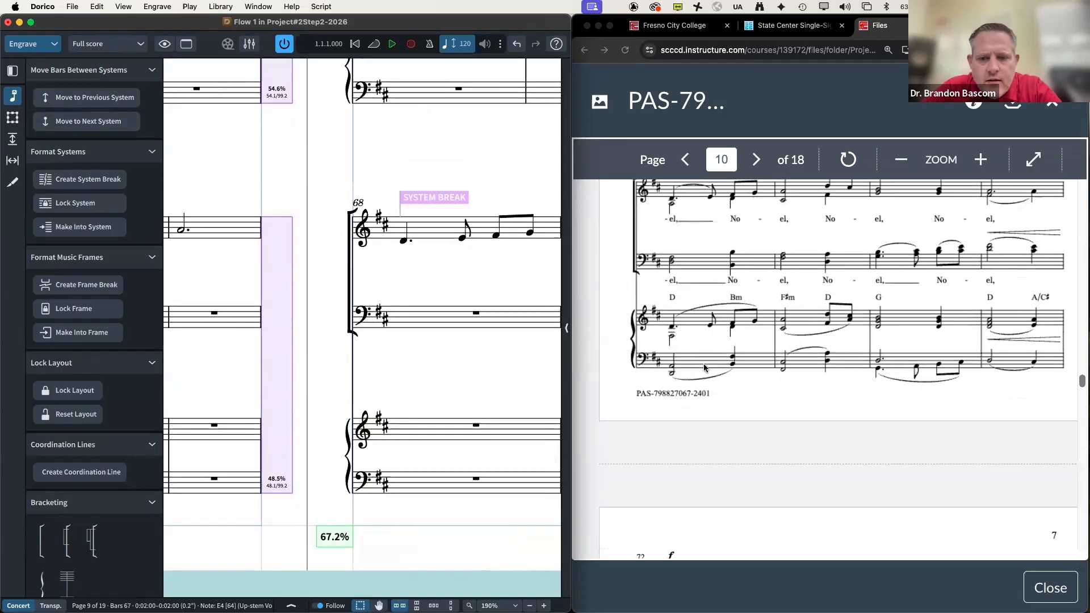
{"action": "scroll", "coordinate": [353, 357], "scroll_direction": "right", "scroll_amount": 3}
{"action": "scroll", "coordinate": [353, 356], "scroll_direction": "right", "scroll_amount": 10}
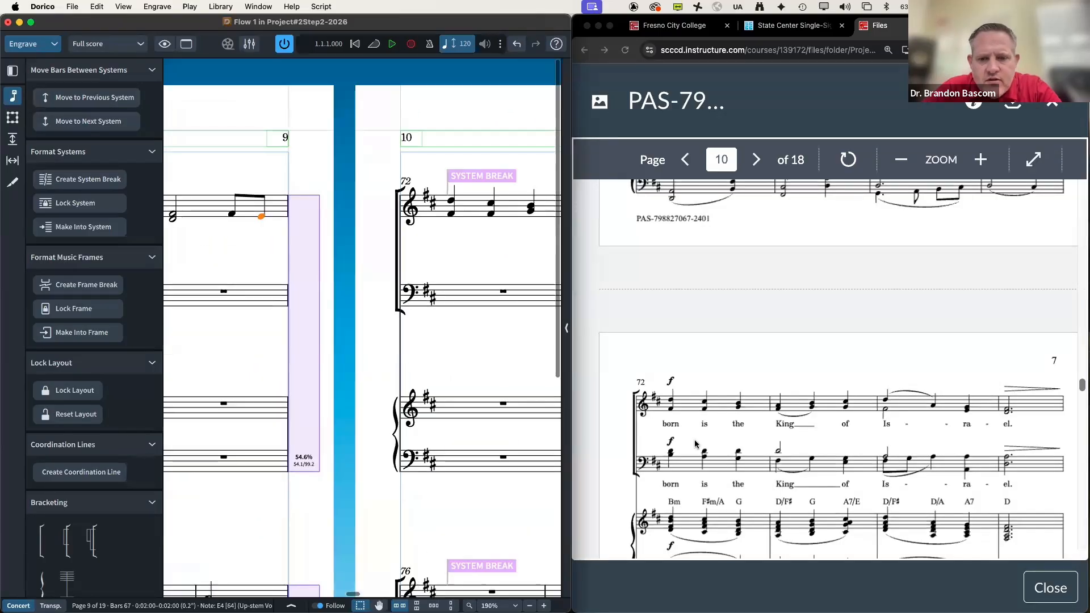
{"action": "scroll", "coordinate": [695, 443], "scroll_direction": "down", "scroll_amount": 10}
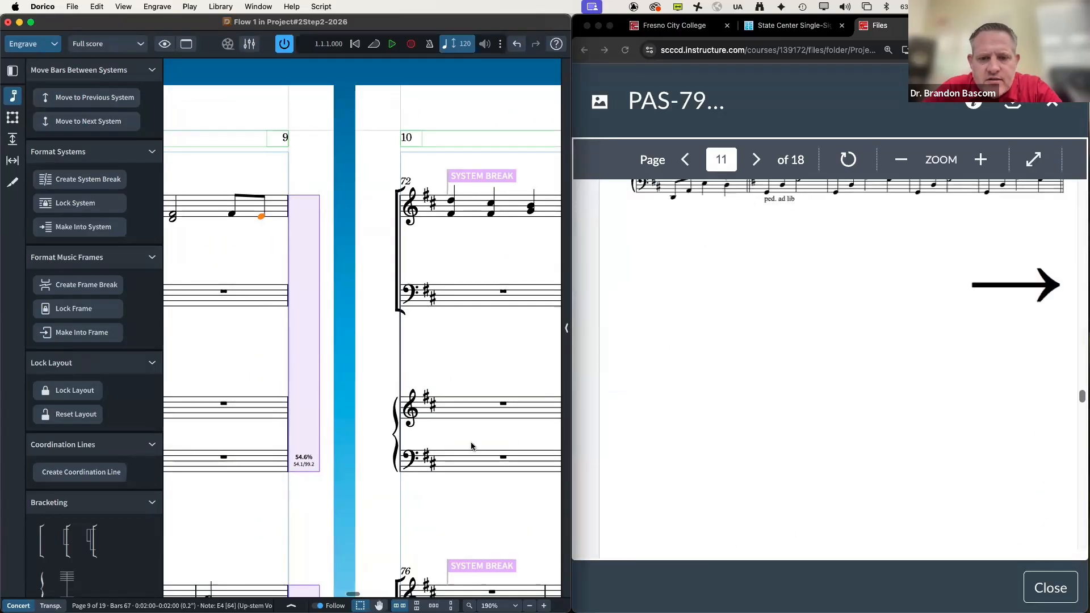
{"action": "scroll", "coordinate": [471, 443], "scroll_direction": "down", "scroll_amount": 10}
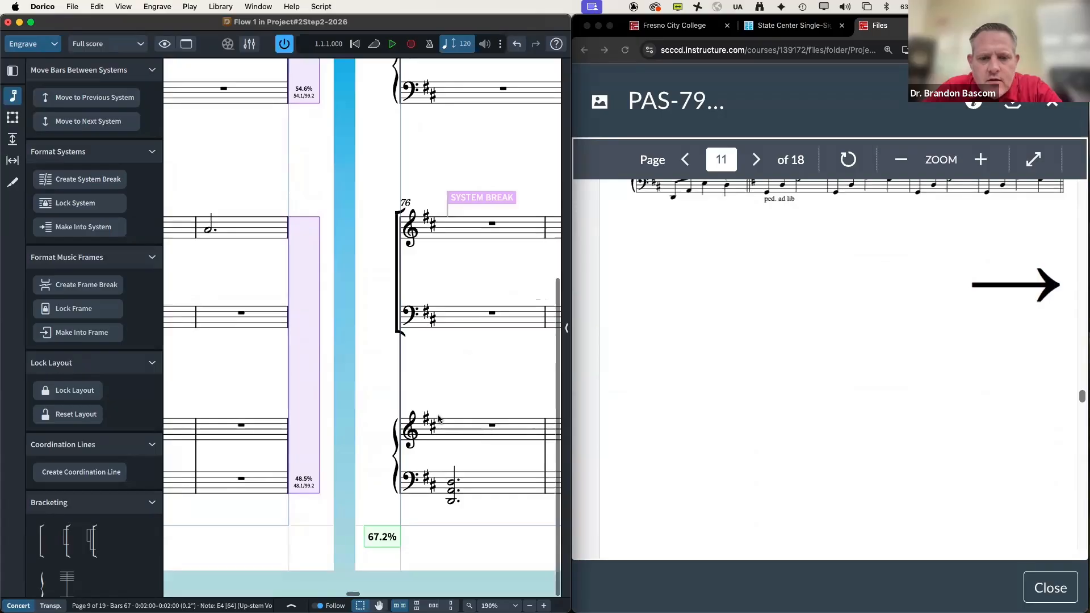
{"action": "scroll", "coordinate": [454, 431], "scroll_direction": "down", "scroll_amount": 10}
{"action": "scroll", "coordinate": [438, 419], "scroll_direction": "up", "scroll_amount": 5}
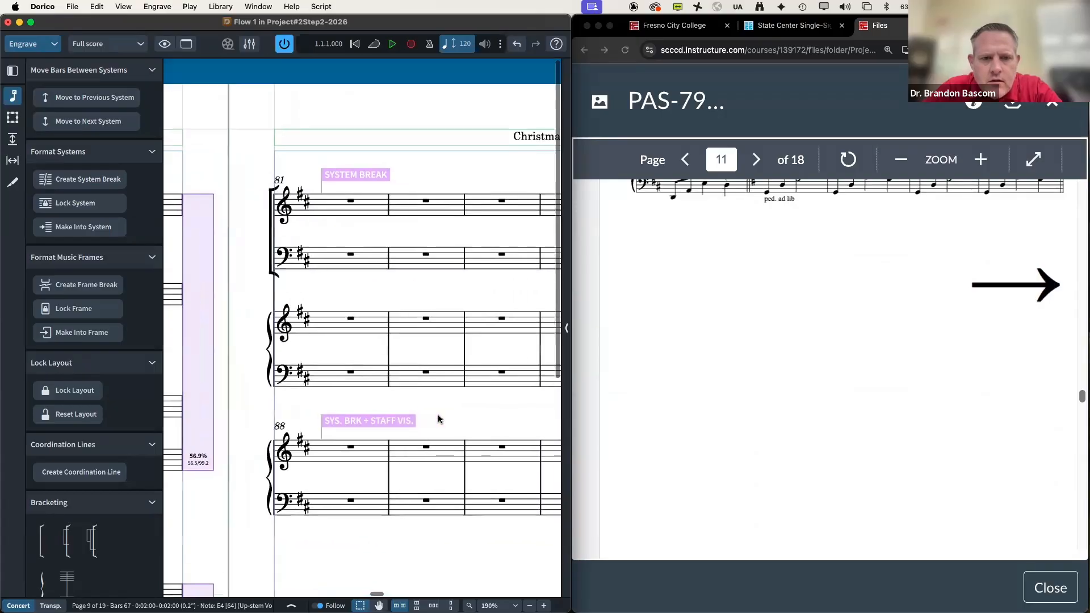
{"action": "scroll", "coordinate": [738, 400], "scroll_direction": "down", "scroll_amount": 5}
{"action": "scroll", "coordinate": [739, 402], "scroll_direction": "down", "scroll_amount": 3}
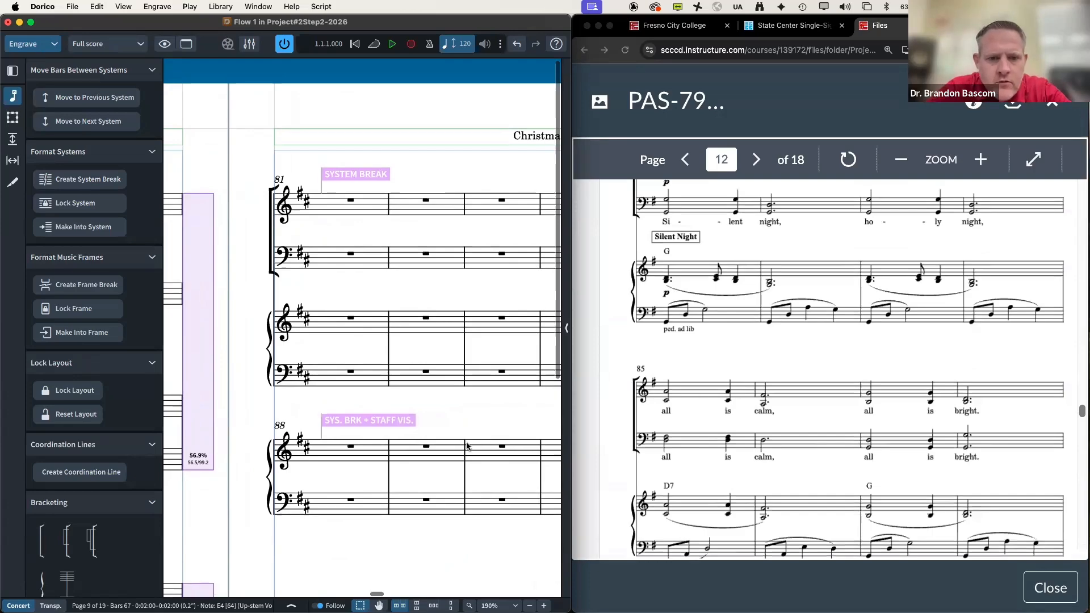
Step: Start a new system at bar 85
{"action": "scroll", "coordinate": [420, 351], "scroll_direction": "right", "scroll_amount": 5}
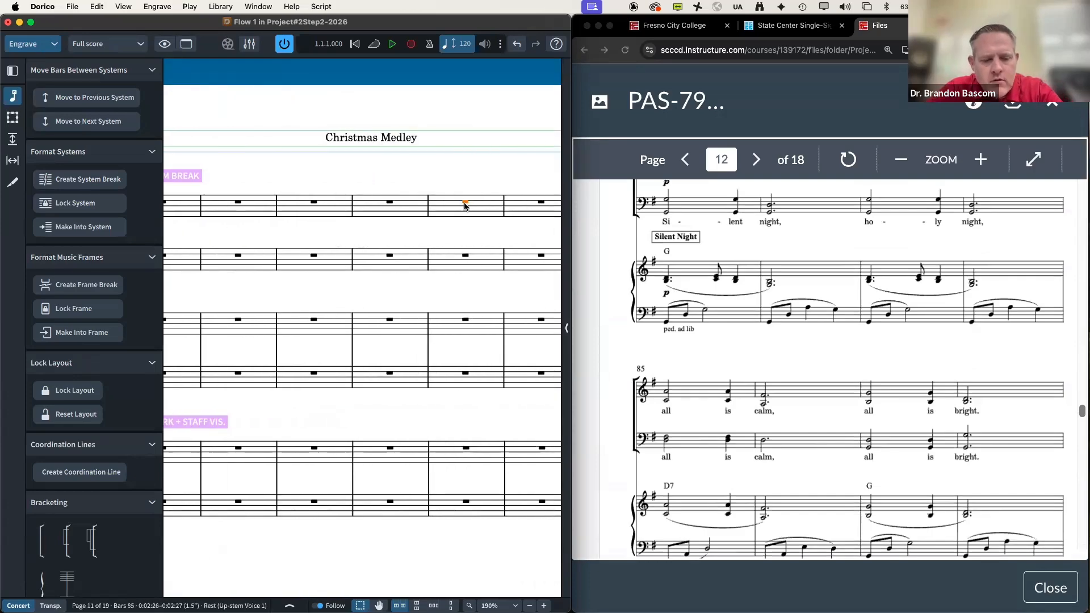
{"action": "key", "text": "shift+s"}
{"action": "scroll", "coordinate": [315, 326], "scroll_direction": "left", "scroll_amount": 3}
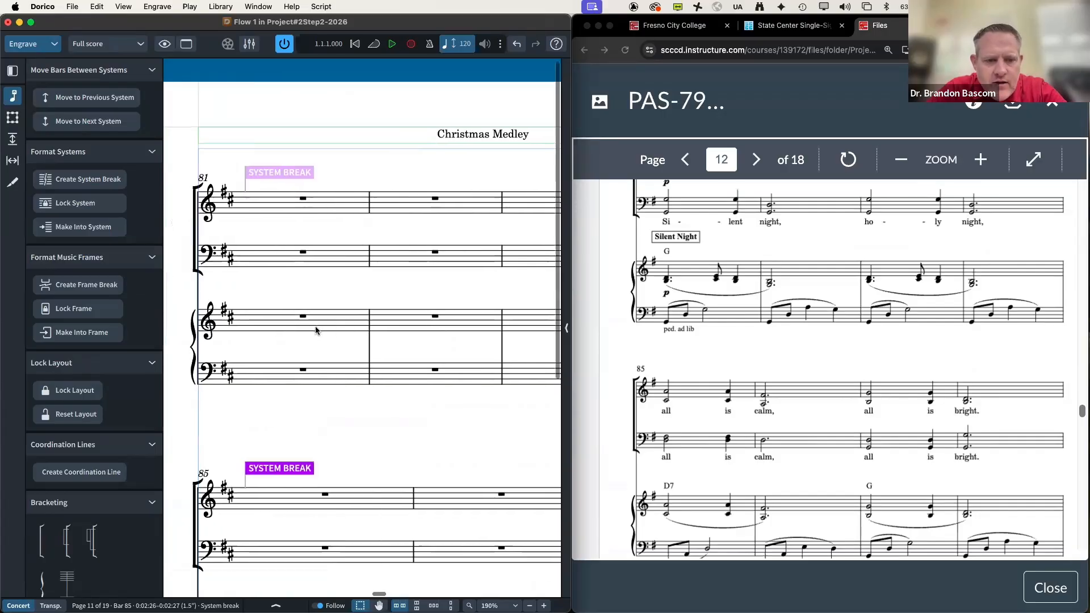
{"action": "scroll", "coordinate": [315, 327], "scroll_direction": "down", "scroll_amount": 4}
{"action": "scroll", "coordinate": [316, 330], "scroll_direction": "down", "scroll_amount": 5}
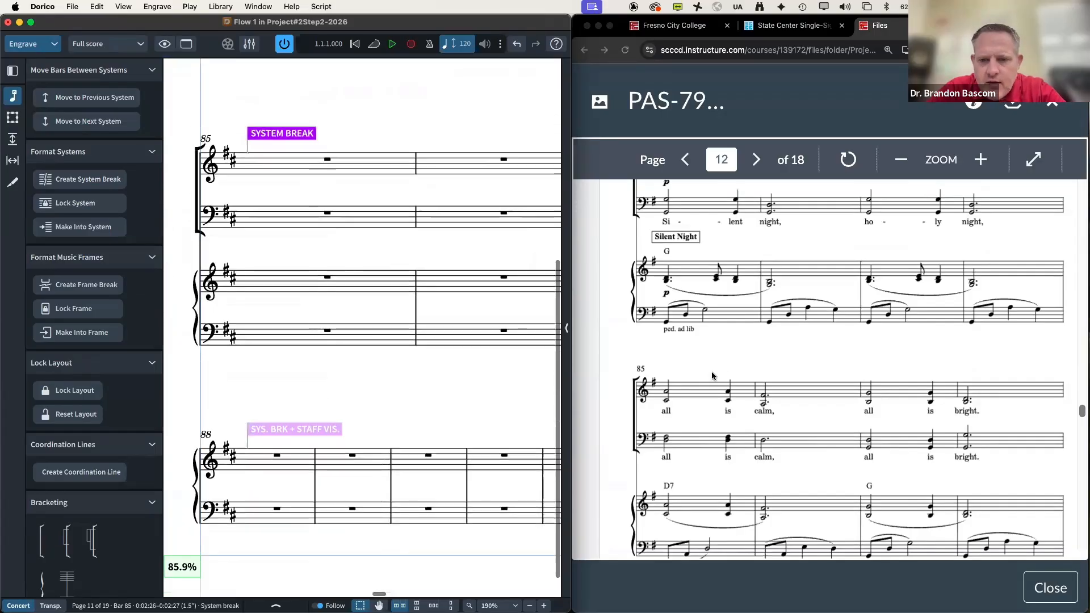
{"action": "scroll", "coordinate": [712, 376], "scroll_direction": "down", "scroll_amount": 6}
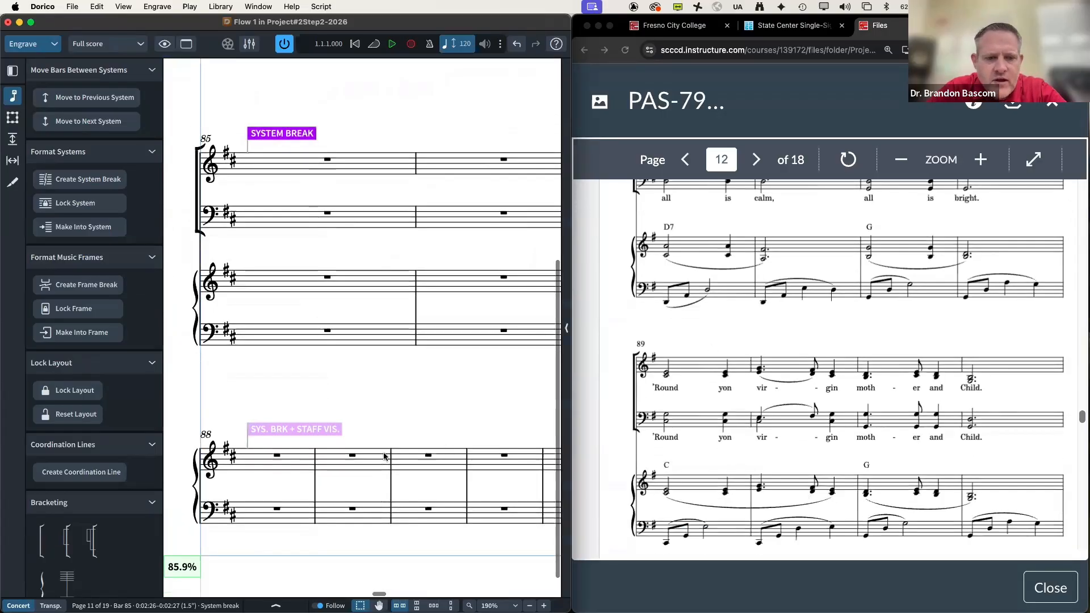
Step: Pull bar 88 back onto the previous system
{"action": "left_click", "coordinate": [99, 106]}
{"action": "scroll", "coordinate": [260, 285], "scroll_direction": "down", "scroll_amount": 1}
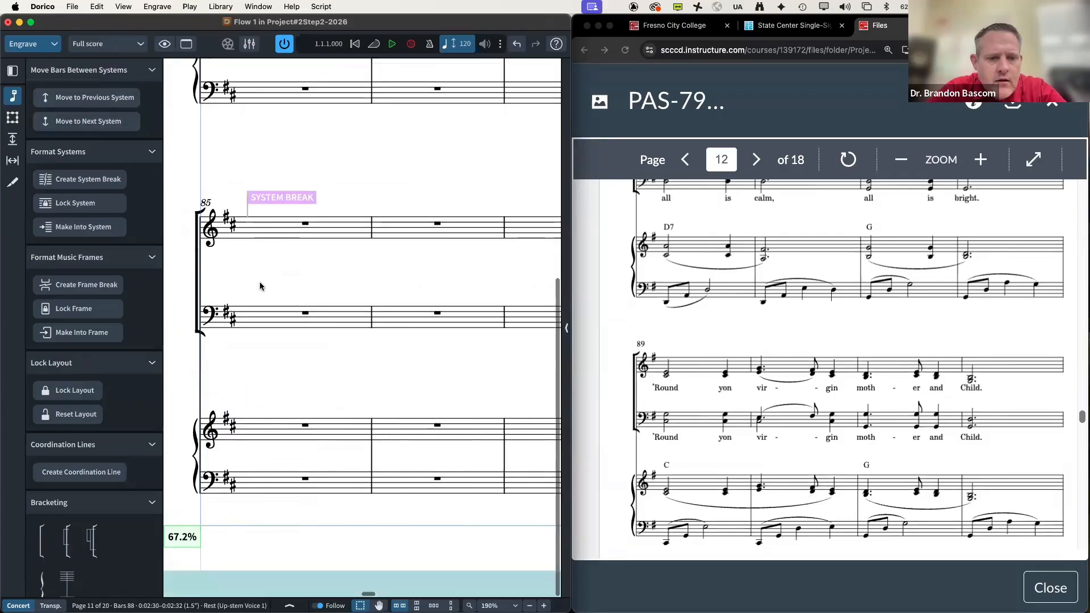
{"action": "scroll", "coordinate": [260, 286], "scroll_direction": "down", "scroll_amount": 5}
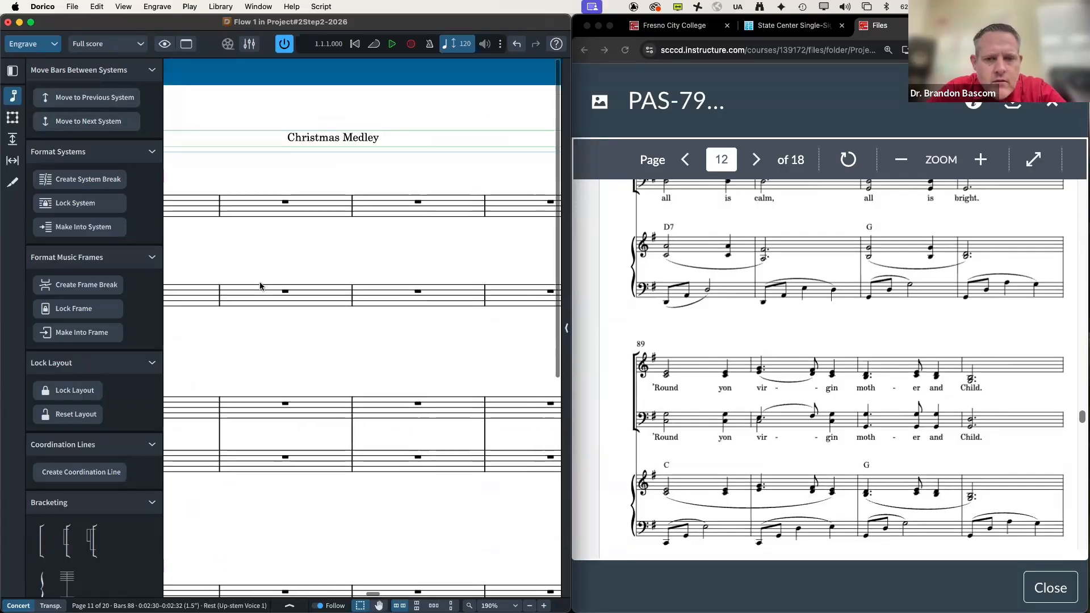
{"action": "scroll", "coordinate": [260, 285], "scroll_direction": "left", "scroll_amount": 3}
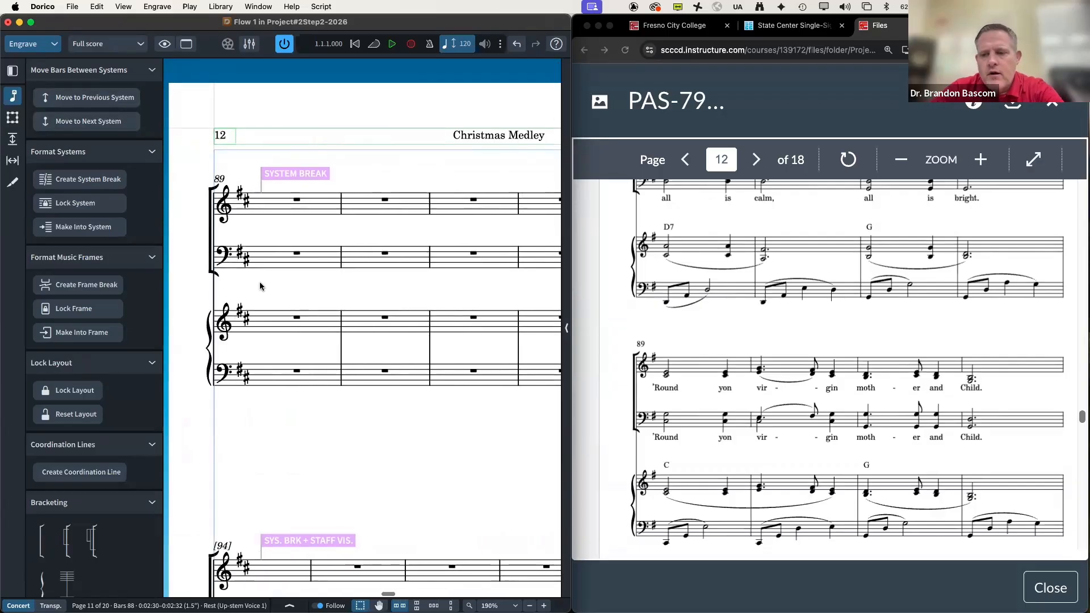
{"action": "scroll", "coordinate": [605, 313], "scroll_direction": "down", "scroll_amount": 10}
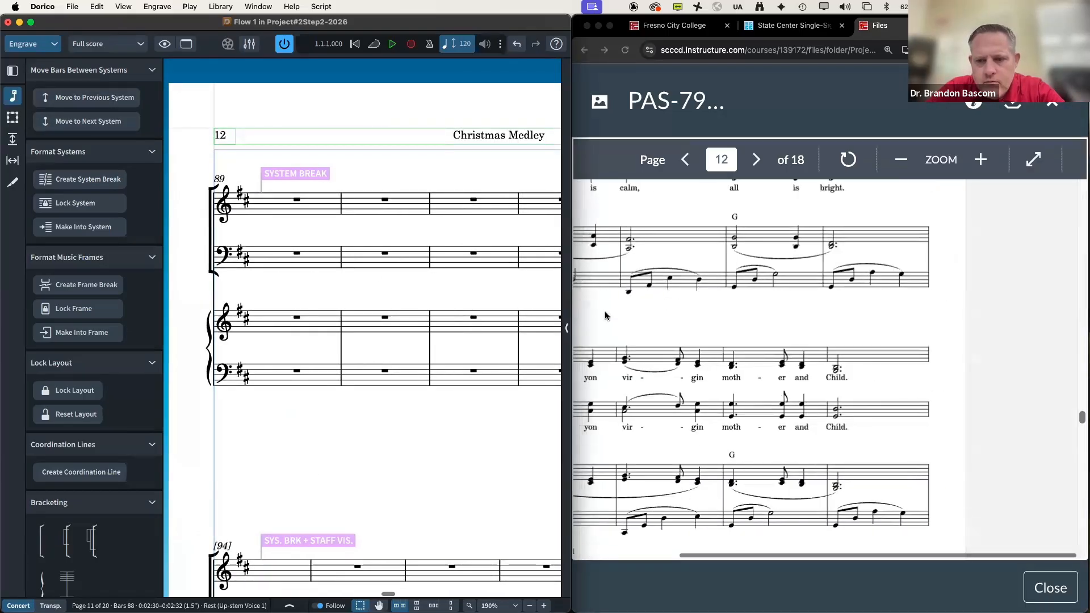
{"action": "scroll", "coordinate": [604, 315], "scroll_direction": "down", "scroll_amount": 5}
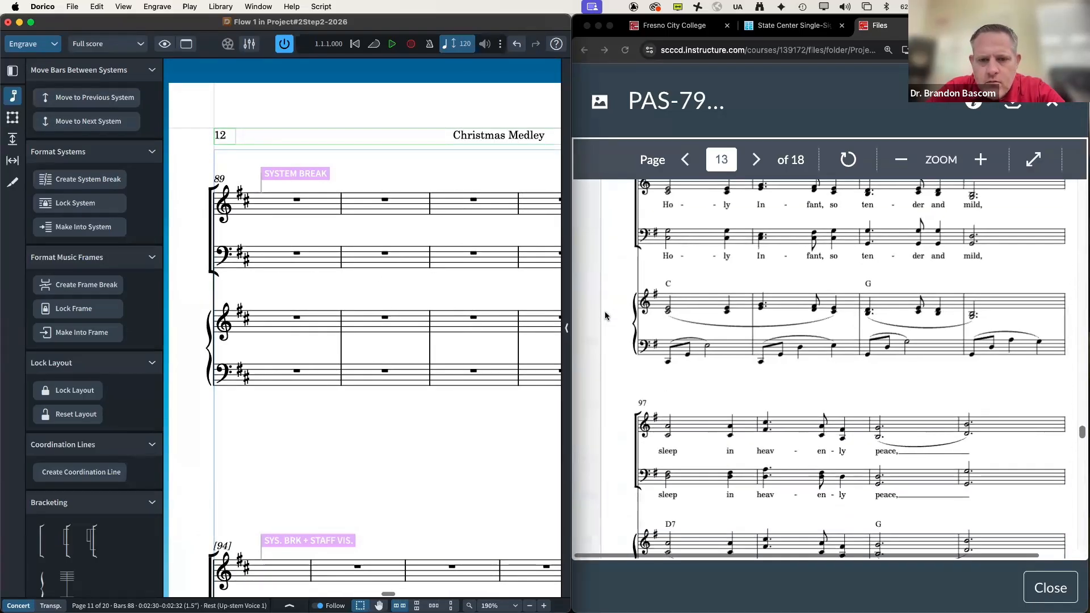
{"action": "scroll", "coordinate": [330, 324], "scroll_direction": "down", "scroll_amount": 2}
{"action": "scroll", "coordinate": [330, 324], "scroll_direction": "up", "scroll_amount": 3}
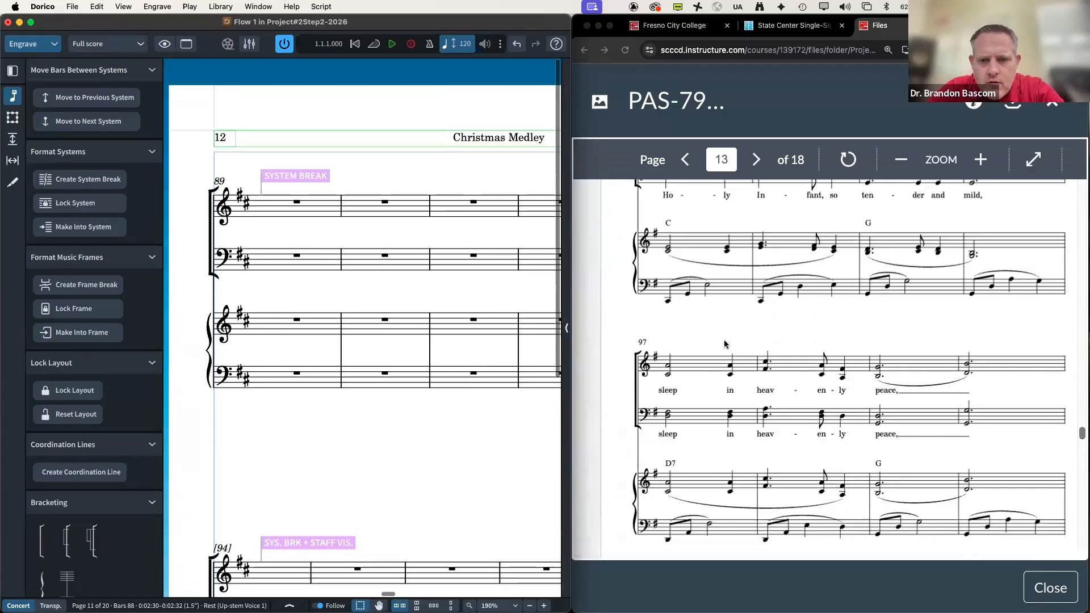
{"action": "scroll", "coordinate": [723, 339], "scroll_direction": "up", "scroll_amount": 3}
{"action": "scroll", "coordinate": [434, 389], "scroll_direction": "down", "scroll_amount": 5}
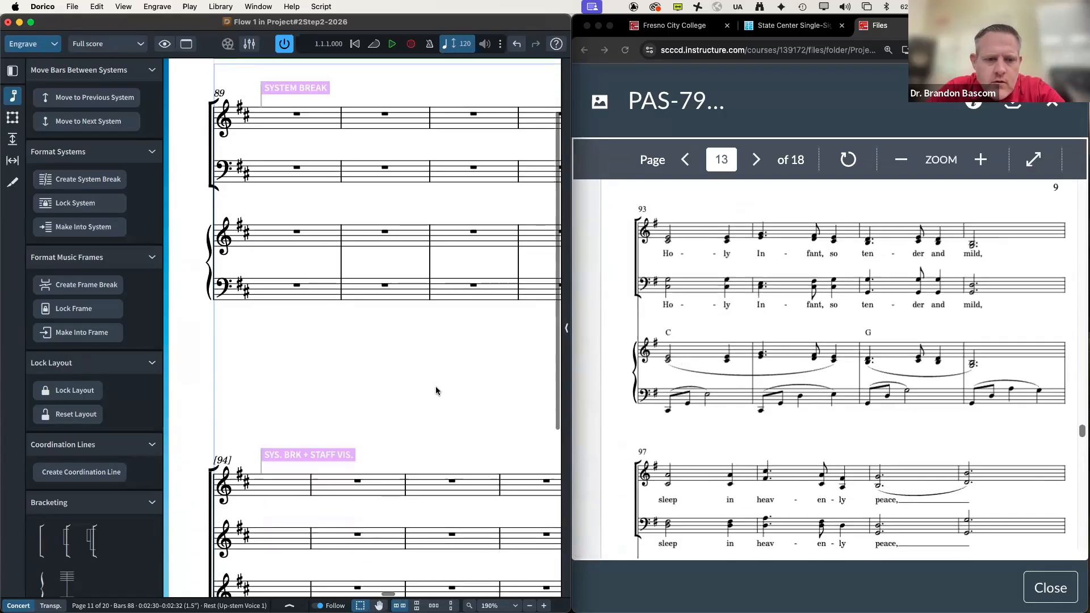
Step: Clear the selection and bring the reference score's page 13, starting at bar 93, into view
{"action": "key", "text": "Escape"}
{"action": "scroll", "coordinate": [340, 417], "scroll_direction": "up", "scroll_amount": 1}
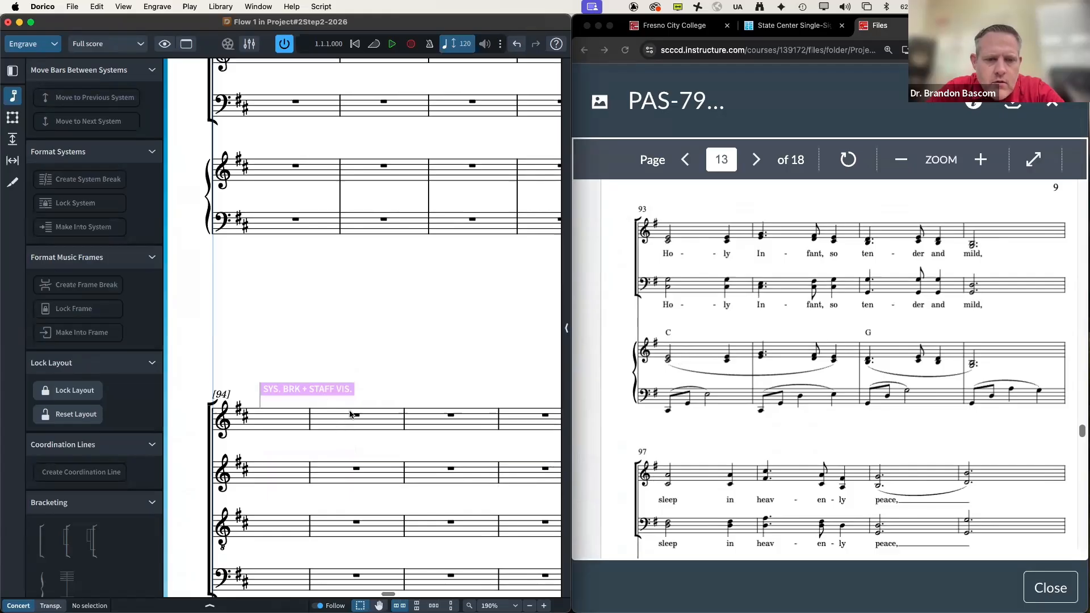
{"action": "scroll", "coordinate": [349, 414], "scroll_direction": "up", "scroll_amount": 5}
{"action": "scroll", "coordinate": [349, 414], "scroll_direction": "right", "scroll_amount": 5}
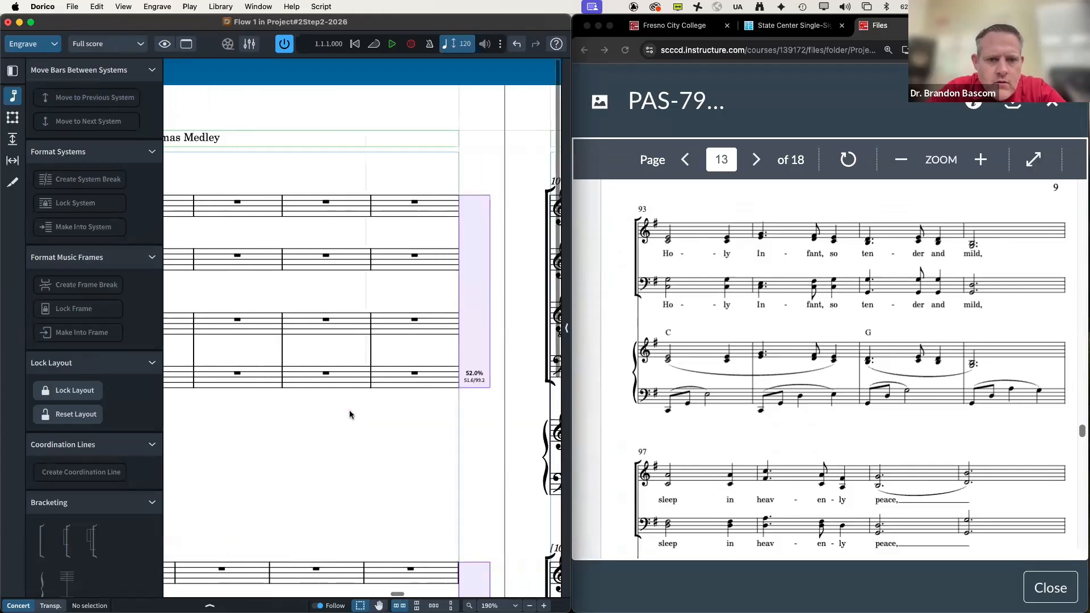
{"action": "scroll", "coordinate": [349, 414], "scroll_direction": "left", "scroll_amount": 5}
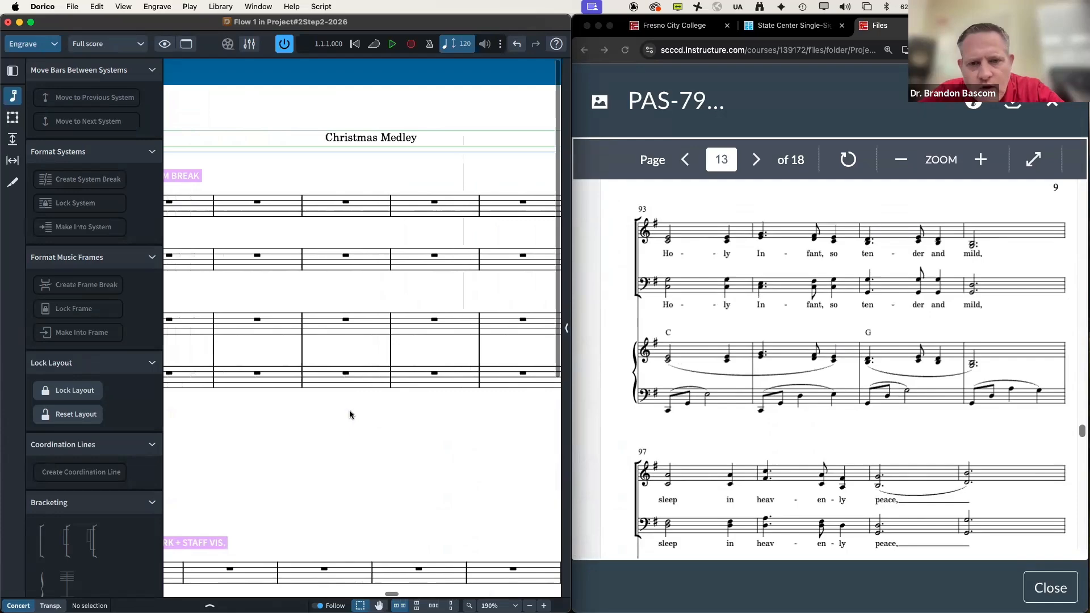
{"action": "scroll", "coordinate": [349, 414], "scroll_direction": "left", "scroll_amount": 2}
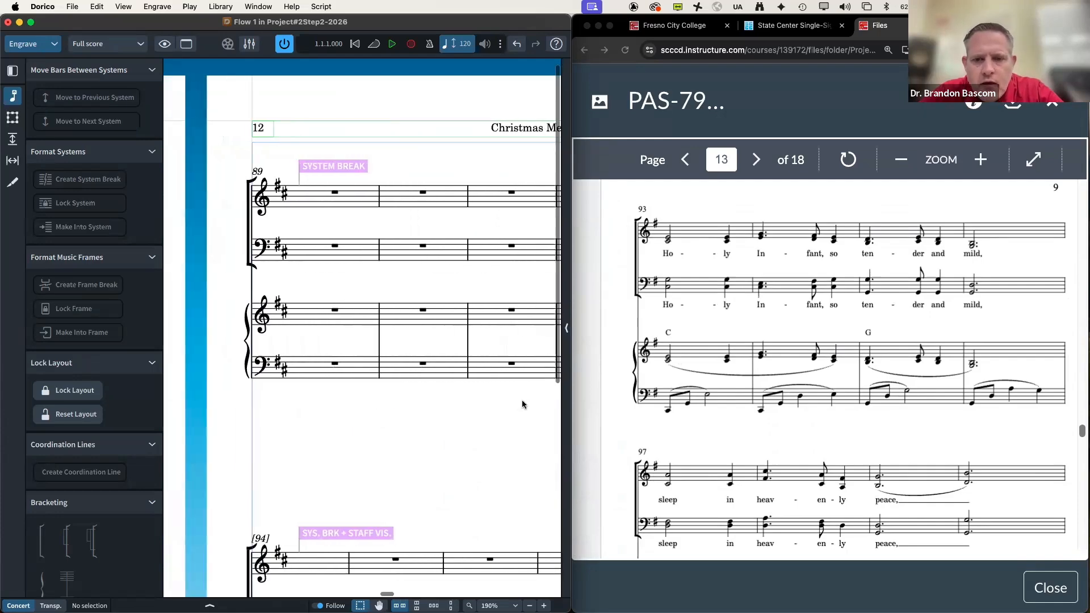
{"action": "scroll", "coordinate": [684, 399], "scroll_direction": "up", "scroll_amount": 7}
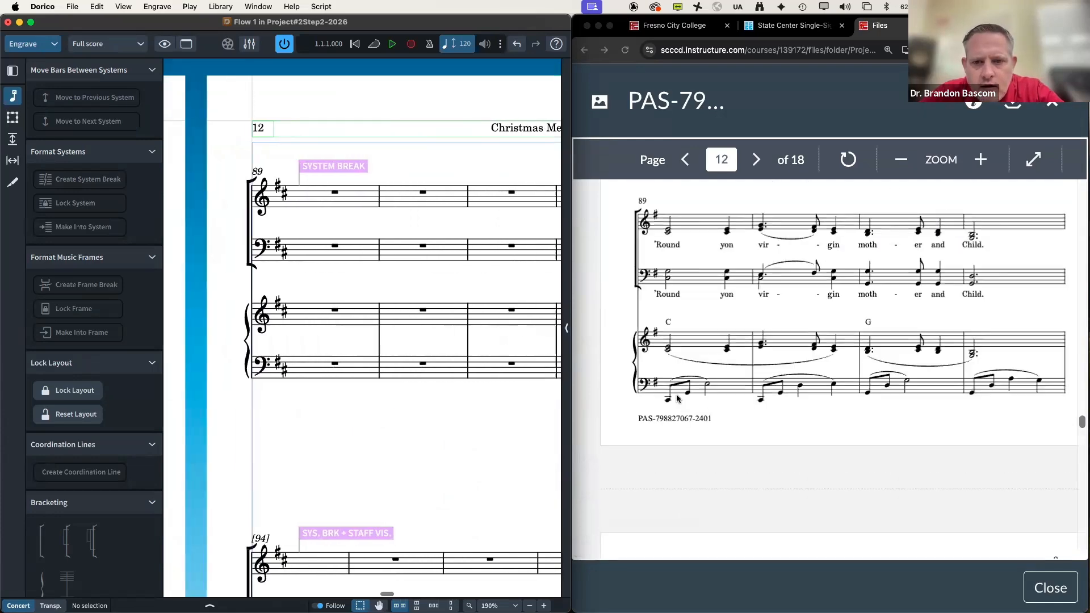
{"action": "scroll", "coordinate": [463, 289], "scroll_direction": "right", "scroll_amount": 10}
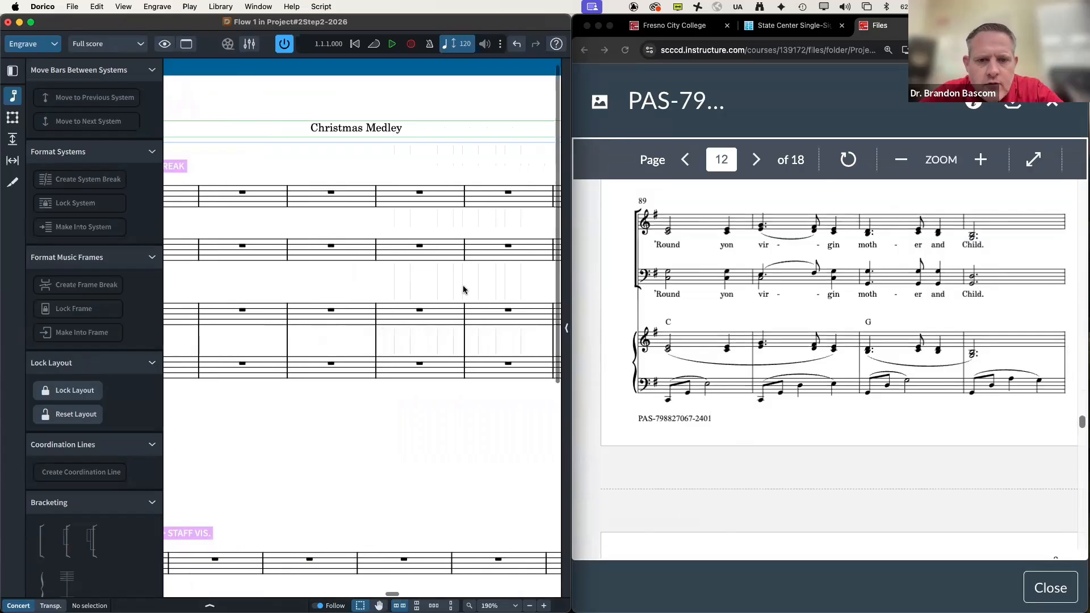
{"action": "scroll", "coordinate": [463, 289], "scroll_direction": "right", "scroll_amount": 2}
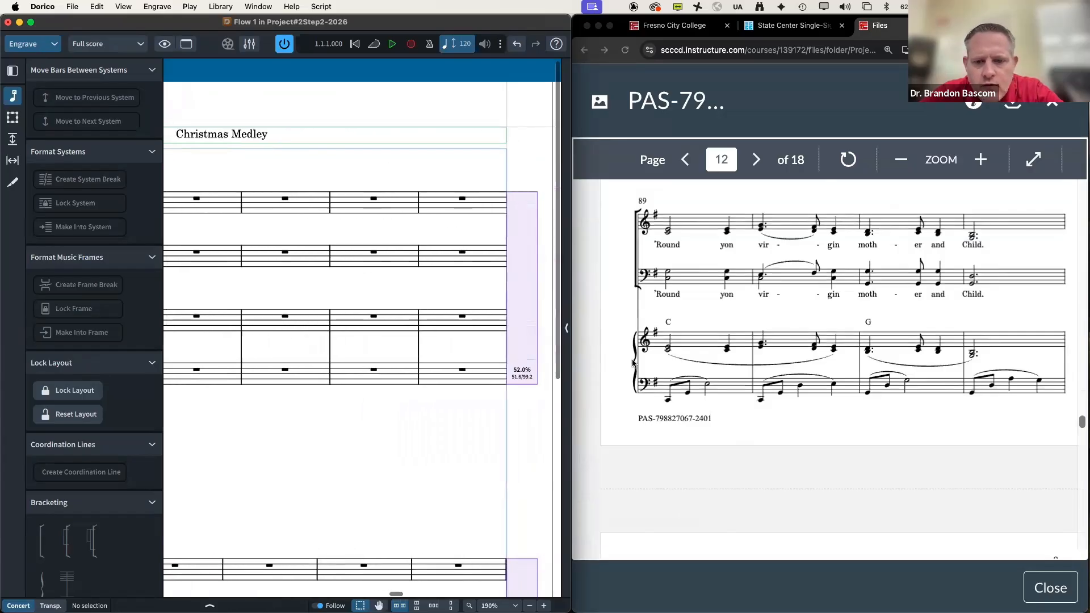
{"action": "scroll", "coordinate": [633, 362], "scroll_direction": "down", "scroll_amount": 5}
{"action": "scroll", "coordinate": [633, 363], "scroll_direction": "up", "scroll_amount": 1}
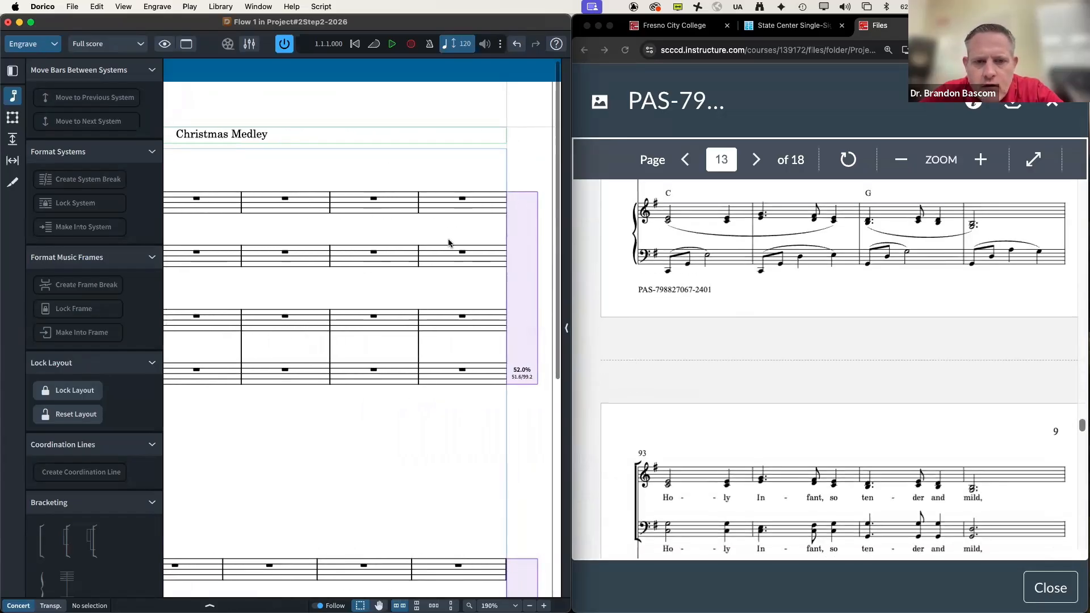
Step: Start a new system at bar 93
{"action": "left_click", "coordinate": [371, 202]}
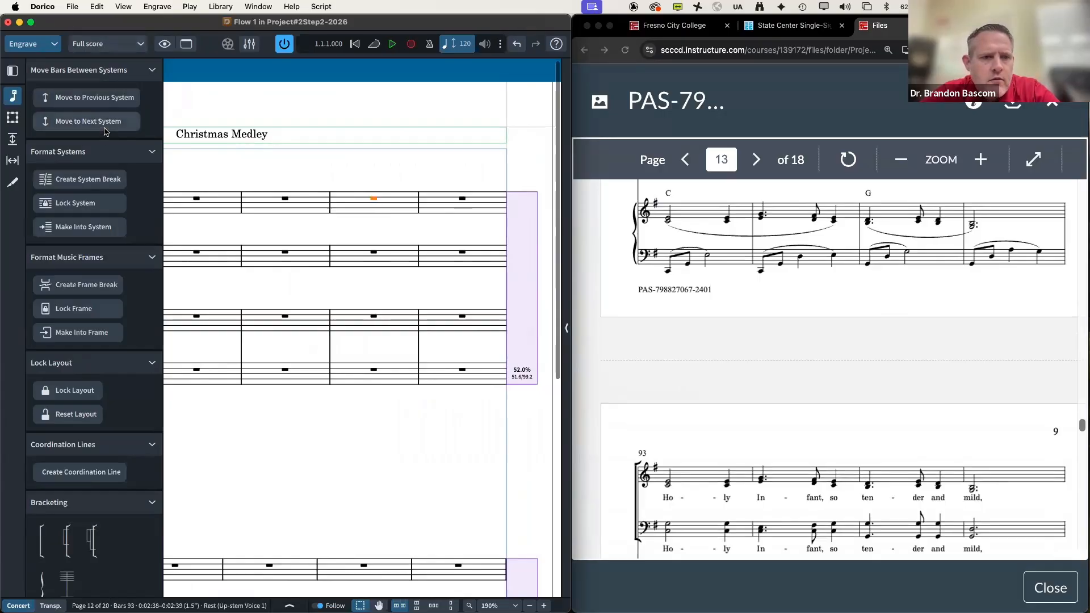
{"action": "key", "text": "shift+s"}
{"action": "scroll", "coordinate": [258, 277], "scroll_direction": "left", "scroll_amount": 15}
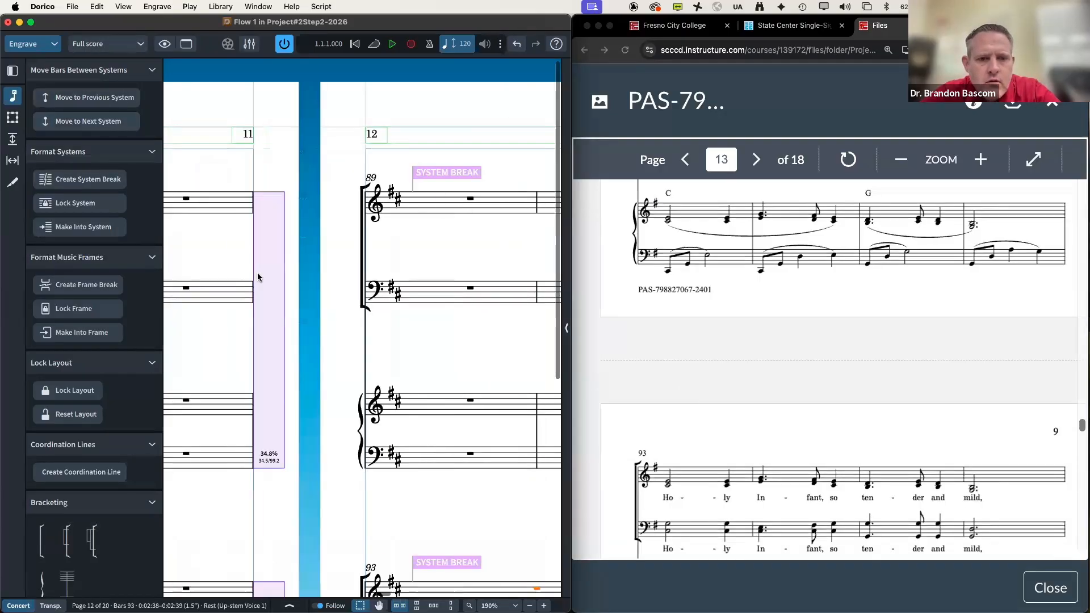
{"action": "scroll", "coordinate": [258, 277], "scroll_direction": "down", "scroll_amount": 6}
{"action": "scroll", "coordinate": [258, 277], "scroll_direction": "down", "scroll_amount": 6}
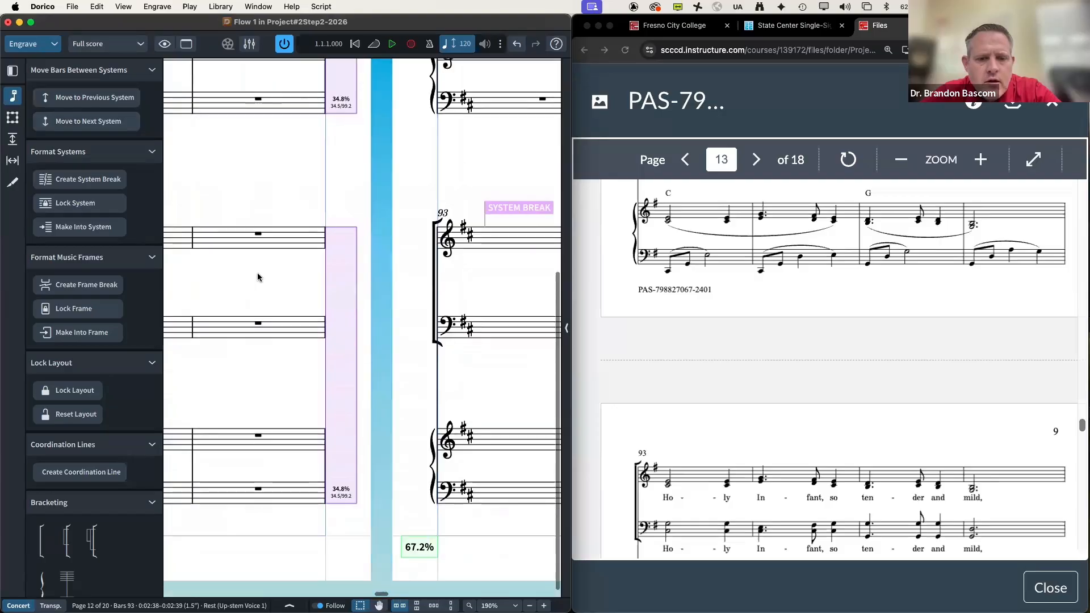
{"action": "scroll", "coordinate": [258, 277], "scroll_direction": "left", "scroll_amount": 5}
{"action": "scroll", "coordinate": [258, 277], "scroll_direction": "right", "scroll_amount": 10}
{"action": "scroll", "coordinate": [257, 277], "scroll_direction": "up", "scroll_amount": 6}
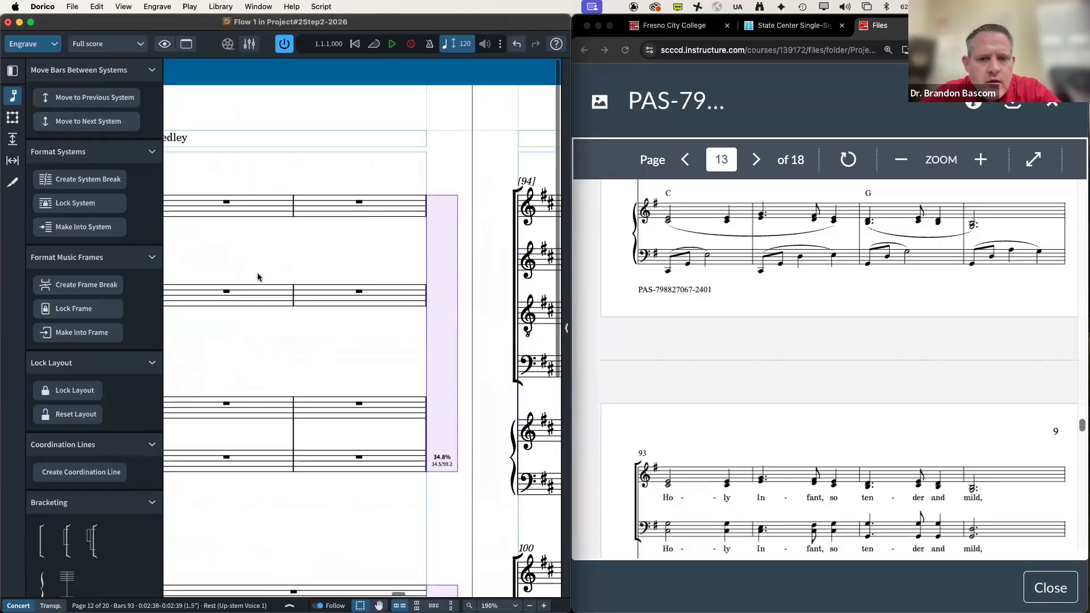
{"action": "scroll", "coordinate": [598, 397], "scroll_direction": "down", "scroll_amount": 4}
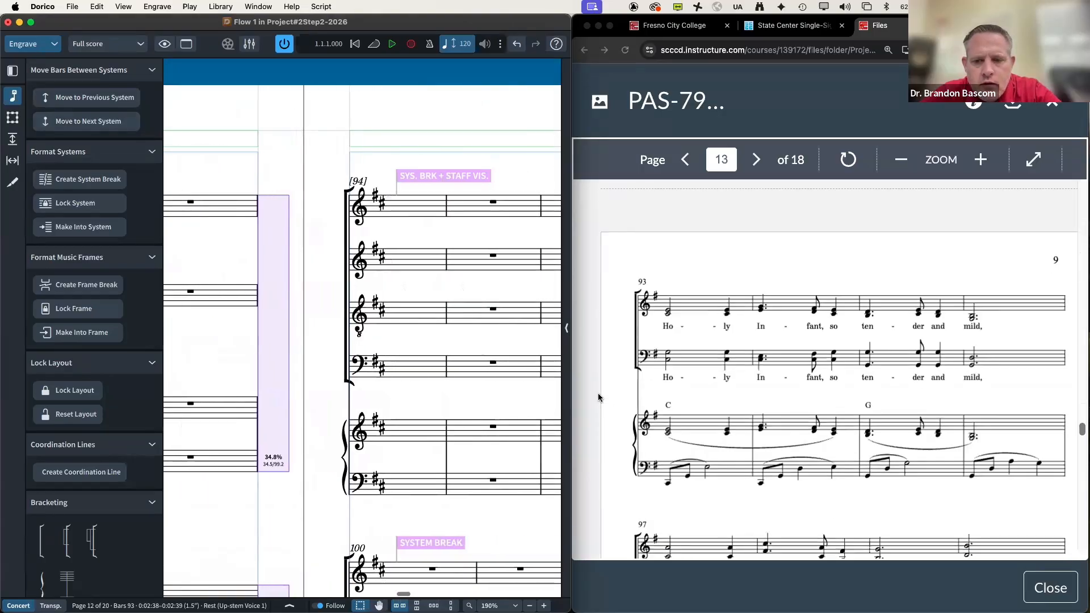
{"action": "scroll", "coordinate": [598, 396], "scroll_direction": "up", "scroll_amount": 4}
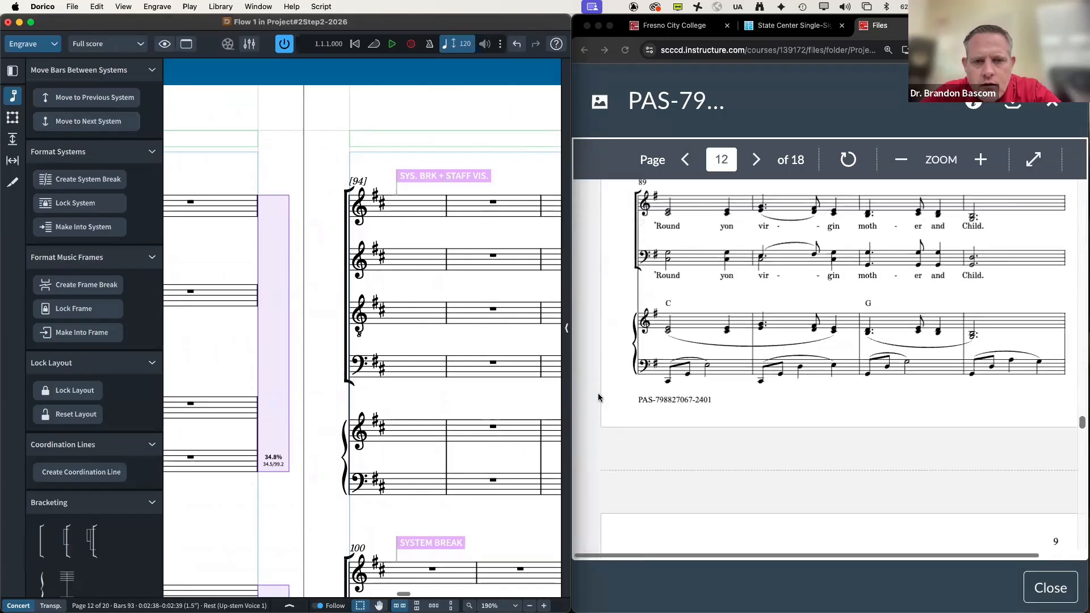
{"action": "scroll", "coordinate": [598, 396], "scroll_direction": "down", "scroll_amount": 3}
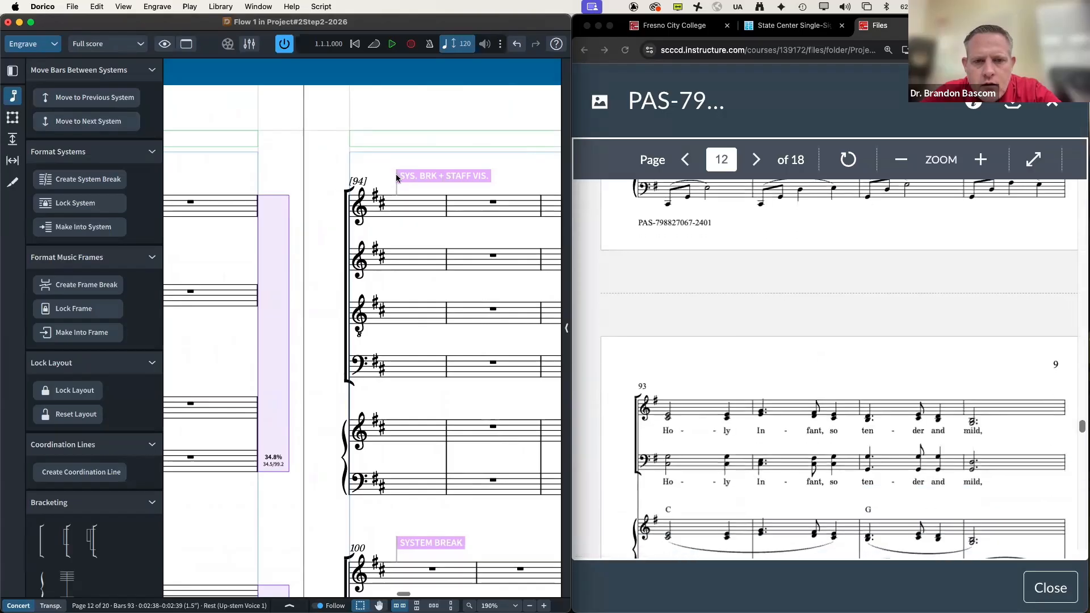
Step: Delete the system break at bar 94
{"action": "left_click", "coordinate": [408, 177]}
{"action": "key", "text": "Delete"}
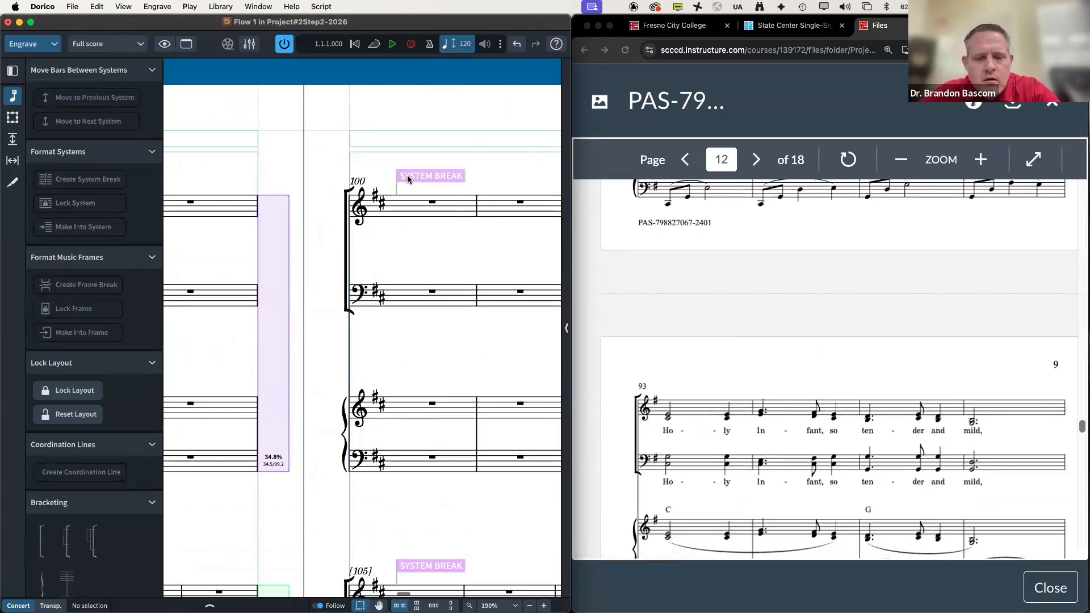
{"action": "scroll", "coordinate": [250, 345], "scroll_direction": "left", "scroll_amount": 15}
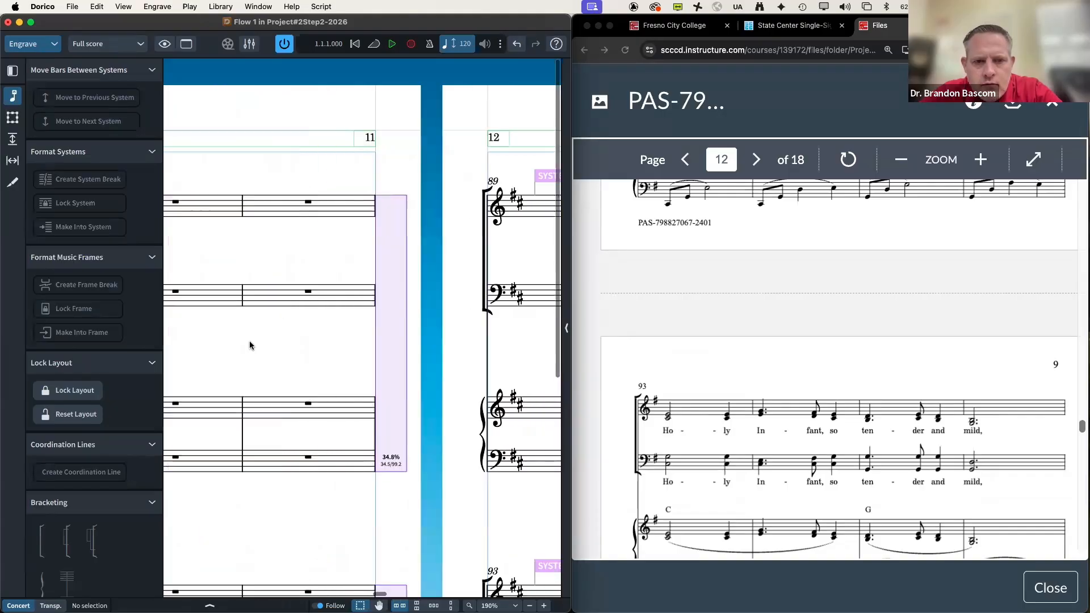
{"action": "scroll", "coordinate": [249, 345], "scroll_direction": "right", "scroll_amount": 3}
{"action": "scroll", "coordinate": [249, 345], "scroll_direction": "down", "scroll_amount": 3}
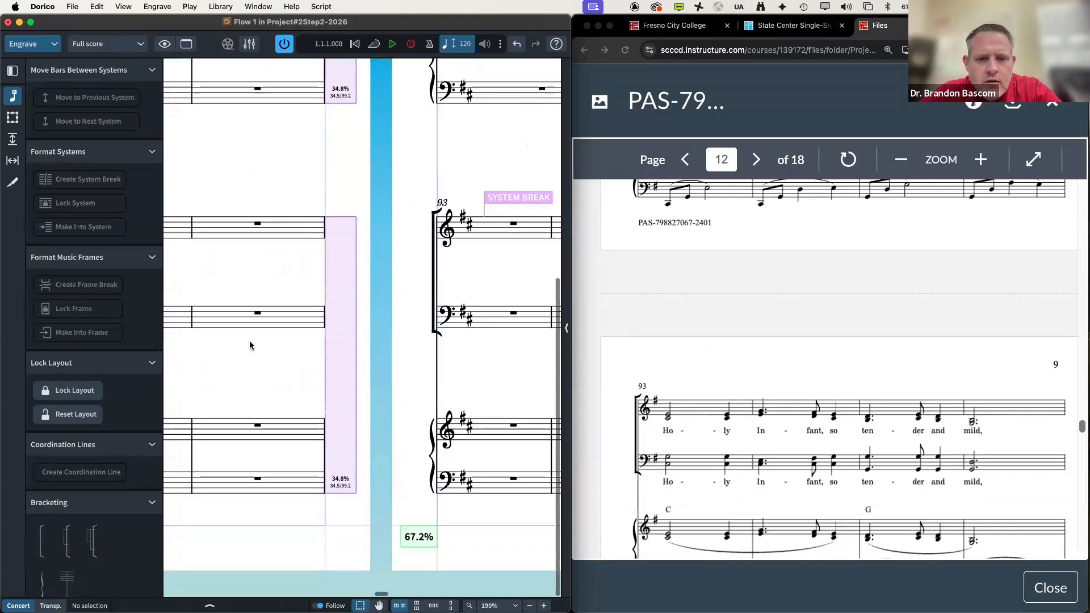
{"action": "scroll", "coordinate": [398, 331], "scroll_direction": "left", "scroll_amount": 5}
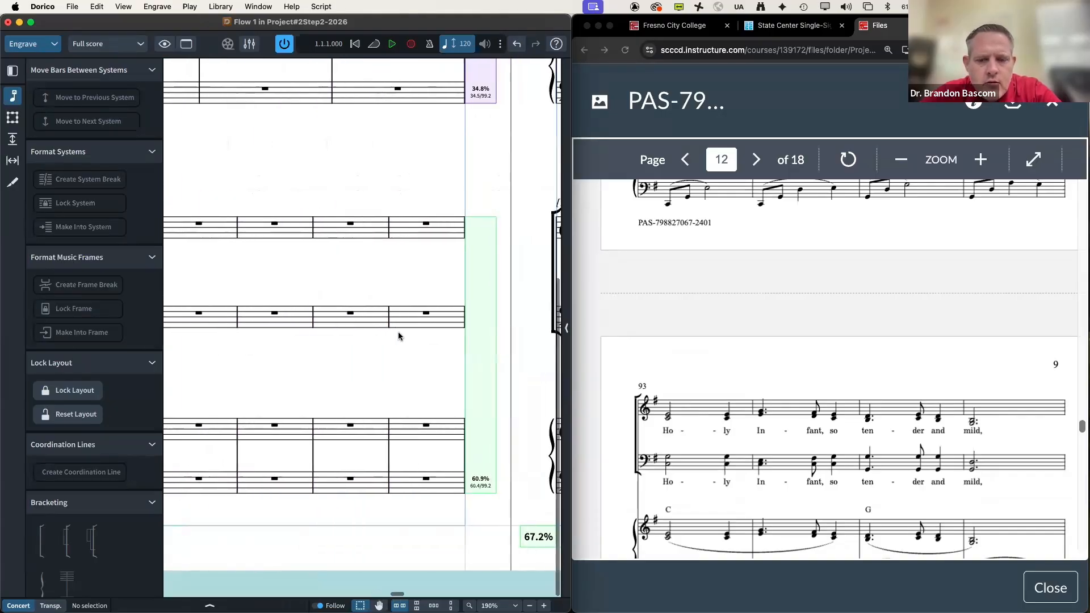
{"action": "scroll", "coordinate": [688, 357], "scroll_direction": "down", "scroll_amount": 3}
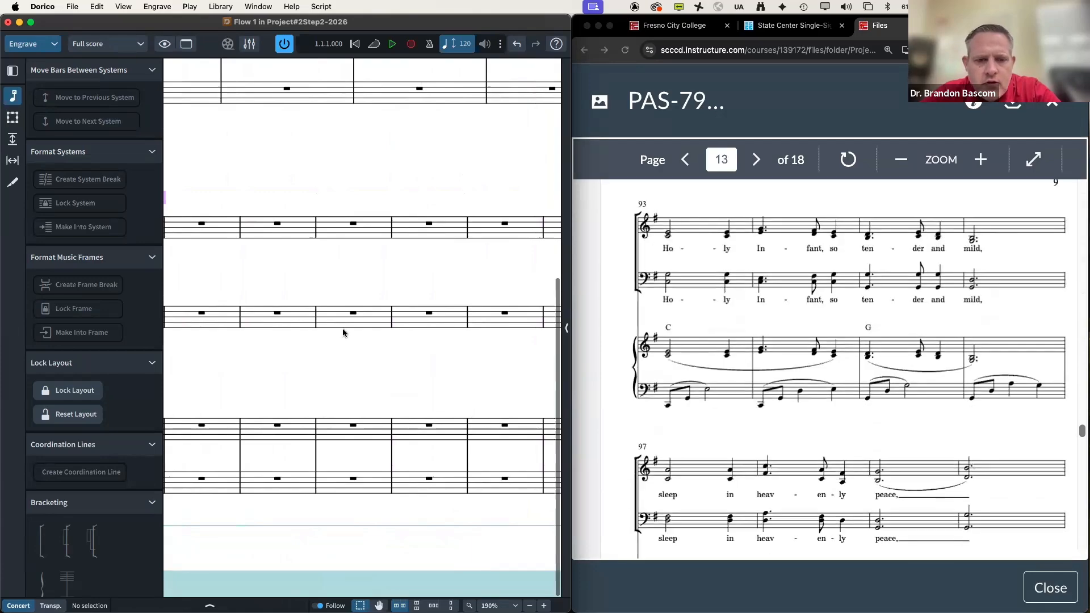
{"action": "scroll", "coordinate": [343, 333], "scroll_direction": "left", "scroll_amount": 2}
{"action": "scroll", "coordinate": [344, 329], "scroll_direction": "right", "scroll_amount": 3}
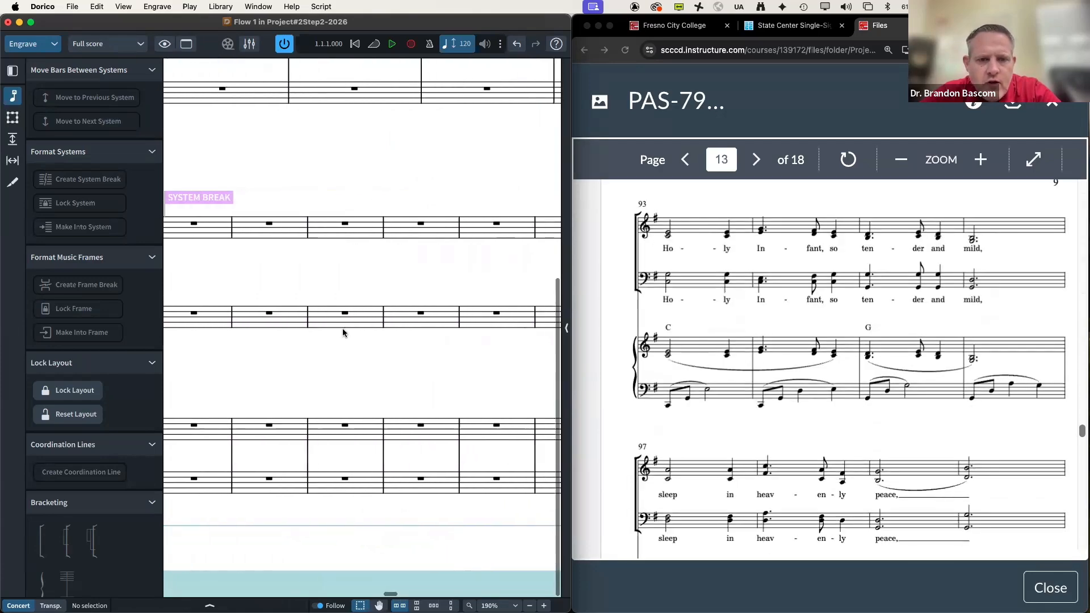
{"action": "scroll", "coordinate": [345, 326], "scroll_direction": "right", "scroll_amount": 1}
Step: Start a new system at bar 97
{"action": "left_click", "coordinate": [435, 228]}
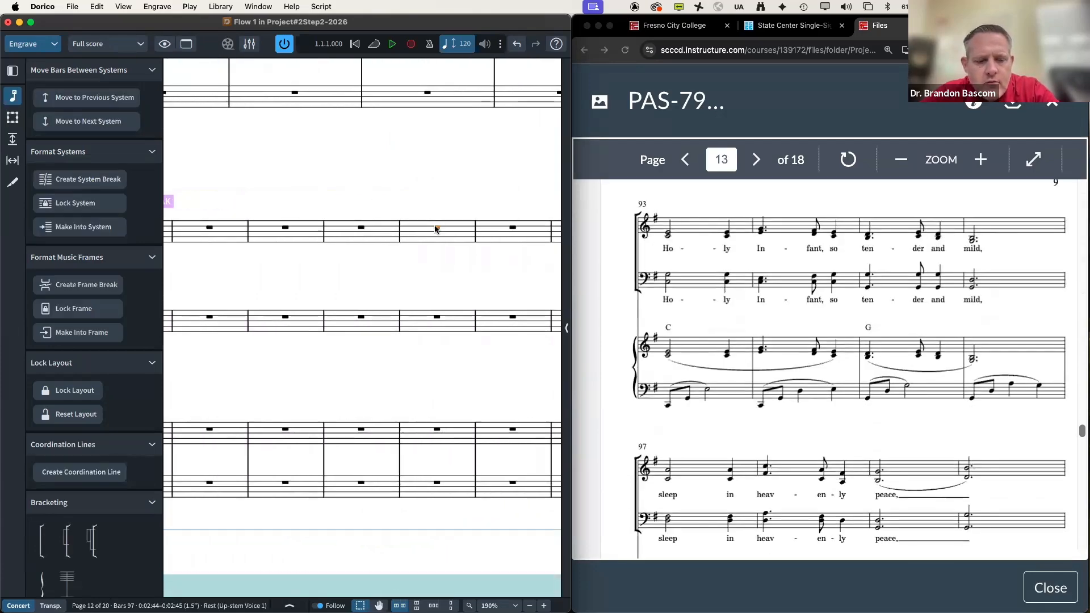
{"action": "key", "text": "shift+s"}
{"action": "scroll", "coordinate": [435, 228], "scroll_direction": "down", "scroll_amount": 5}
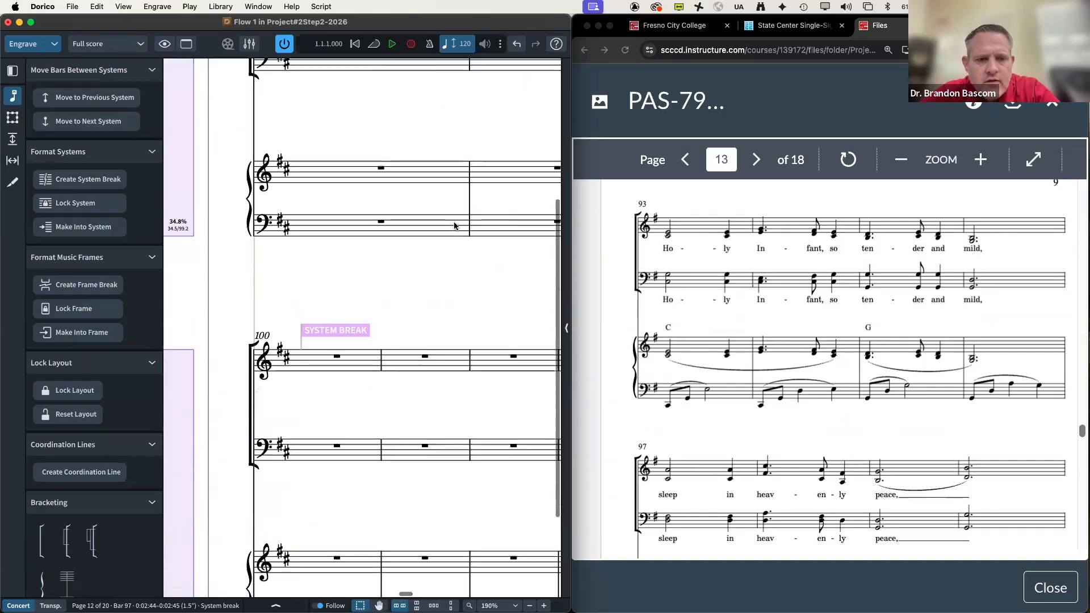
{"action": "scroll", "coordinate": [761, 310], "scroll_direction": "down", "scroll_amount": 5}
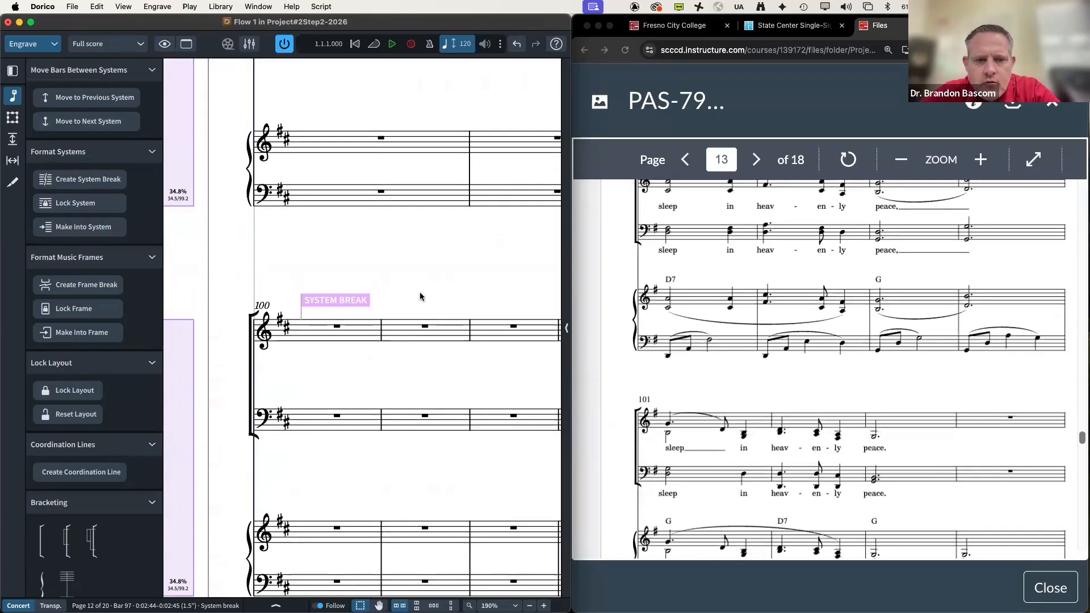
Step: Pull bar 100 back onto the previous system
{"action": "key", "text": "Escape"}
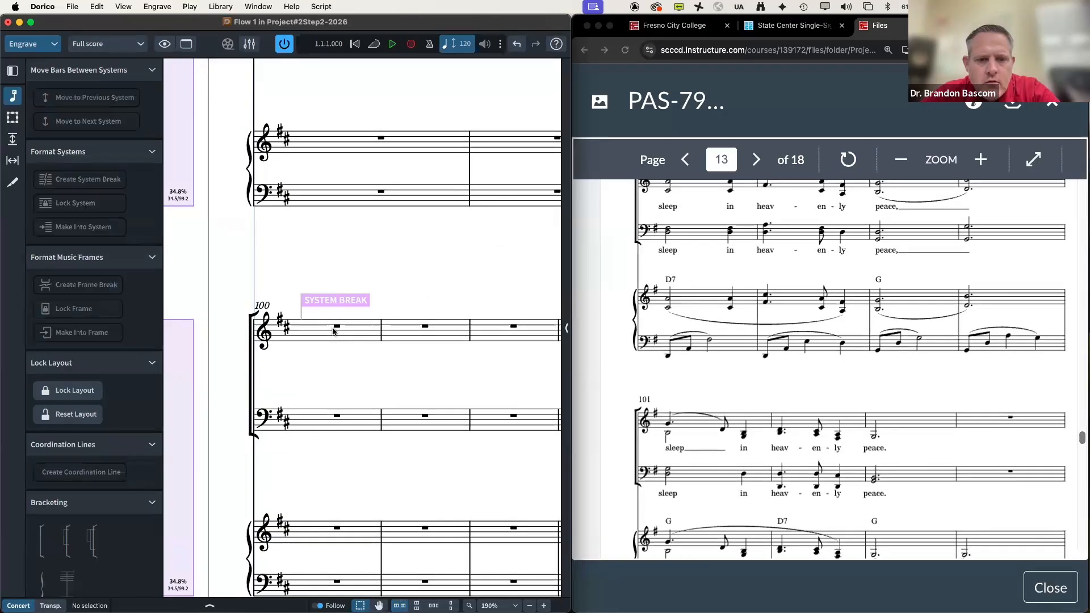
{"action": "left_click", "coordinate": [335, 327]}
{"action": "left_click", "coordinate": [65, 101]}
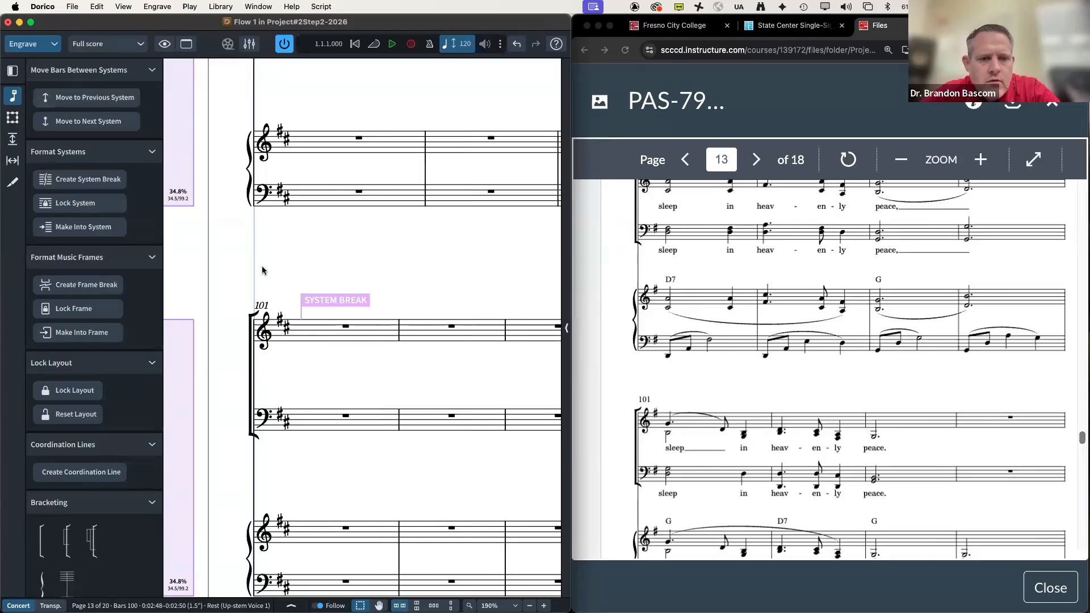
{"action": "scroll", "coordinate": [262, 270], "scroll_direction": "up", "scroll_amount": 2}
{"action": "scroll", "coordinate": [260, 267], "scroll_direction": "down", "scroll_amount": 5}
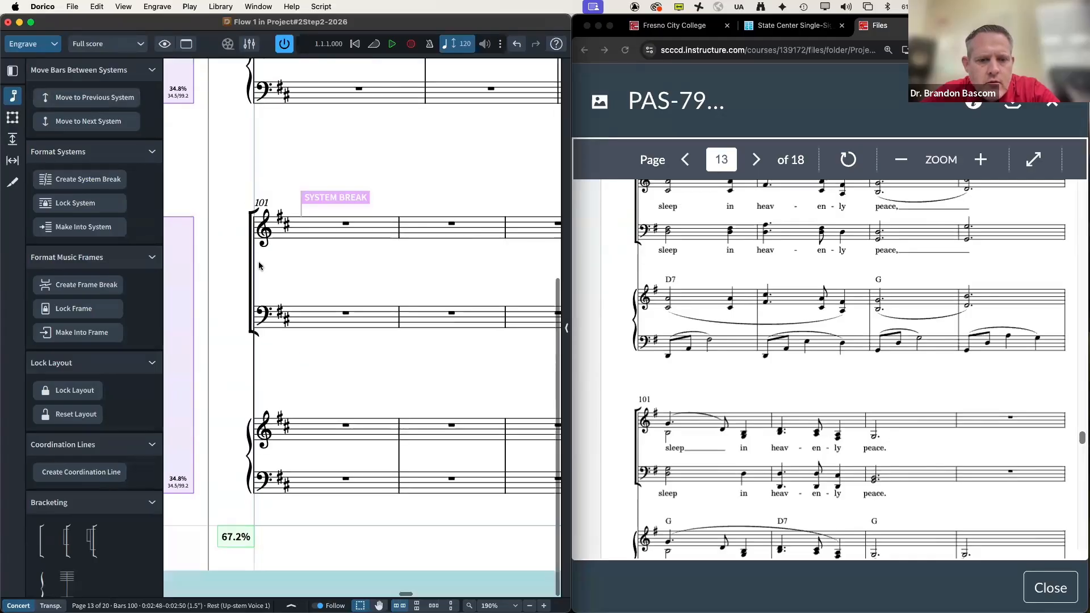
{"action": "scroll", "coordinate": [605, 293], "scroll_direction": "down", "scroll_amount": 5}
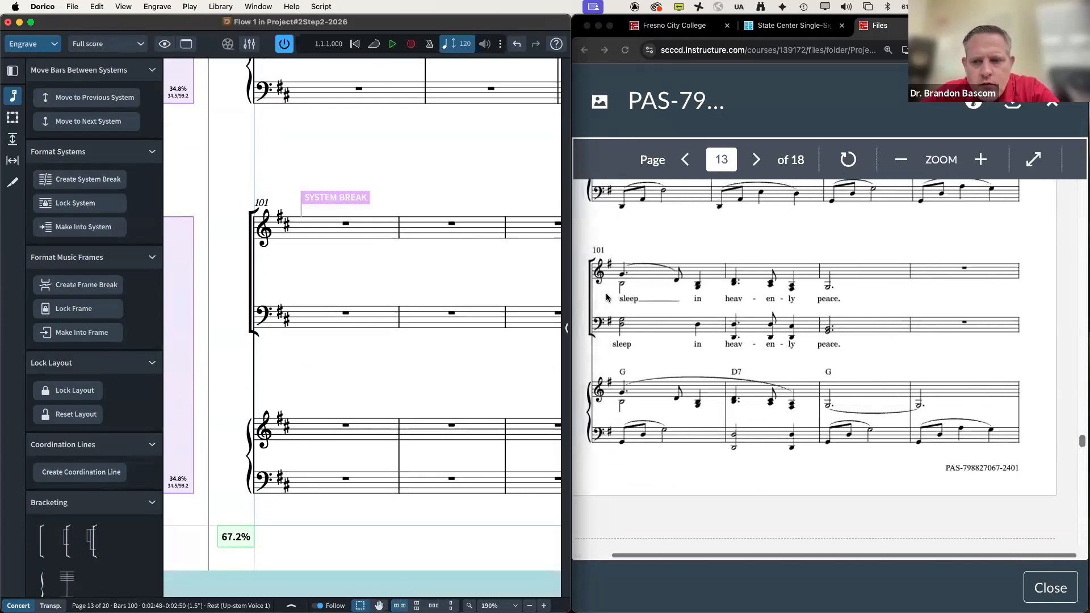
{"action": "scroll", "coordinate": [605, 293], "scroll_direction": "down", "scroll_amount": 5}
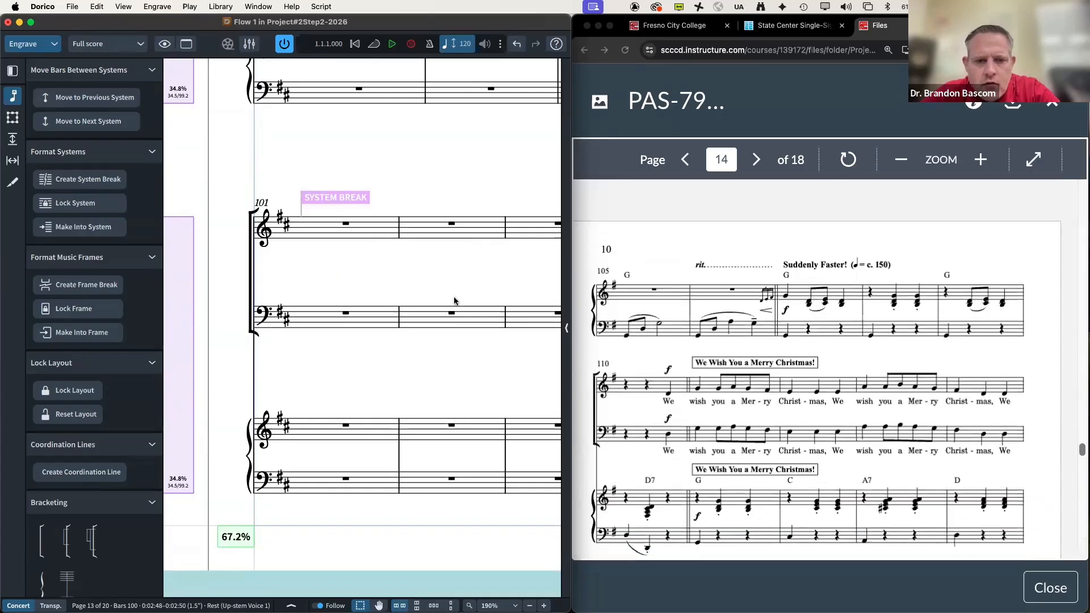
{"action": "scroll", "coordinate": [454, 301], "scroll_direction": "left", "scroll_amount": 5}
{"action": "scroll", "coordinate": [454, 300], "scroll_direction": "right", "scroll_amount": 3}
{"action": "scroll", "coordinate": [454, 301], "scroll_direction": "up", "scroll_amount": 8}
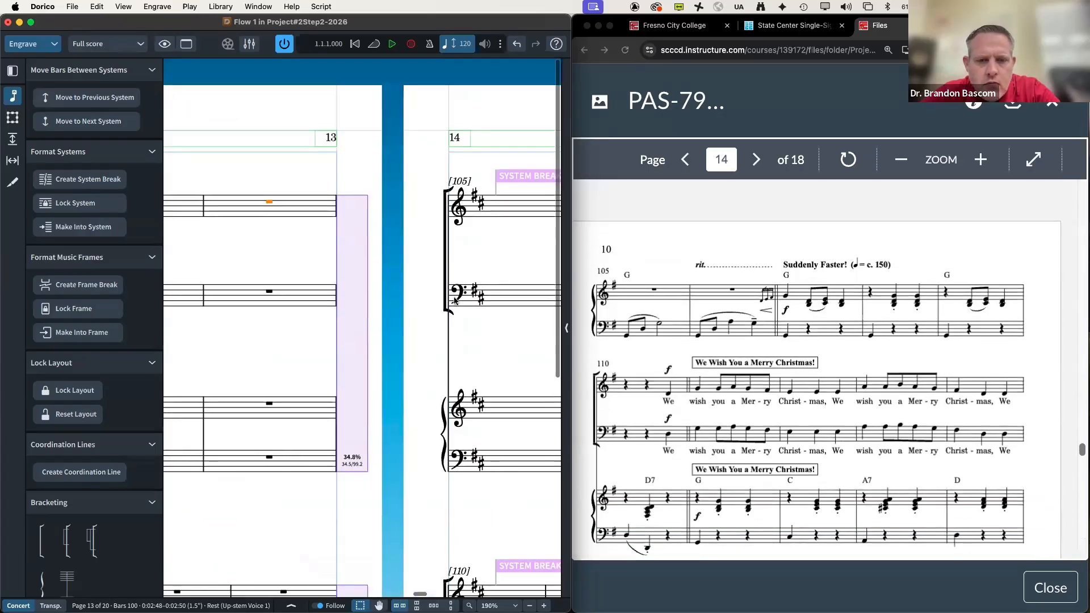
{"action": "scroll", "coordinate": [454, 300], "scroll_direction": "right", "scroll_amount": 5}
{"action": "scroll", "coordinate": [449, 300], "scroll_direction": "down", "scroll_amount": 5}
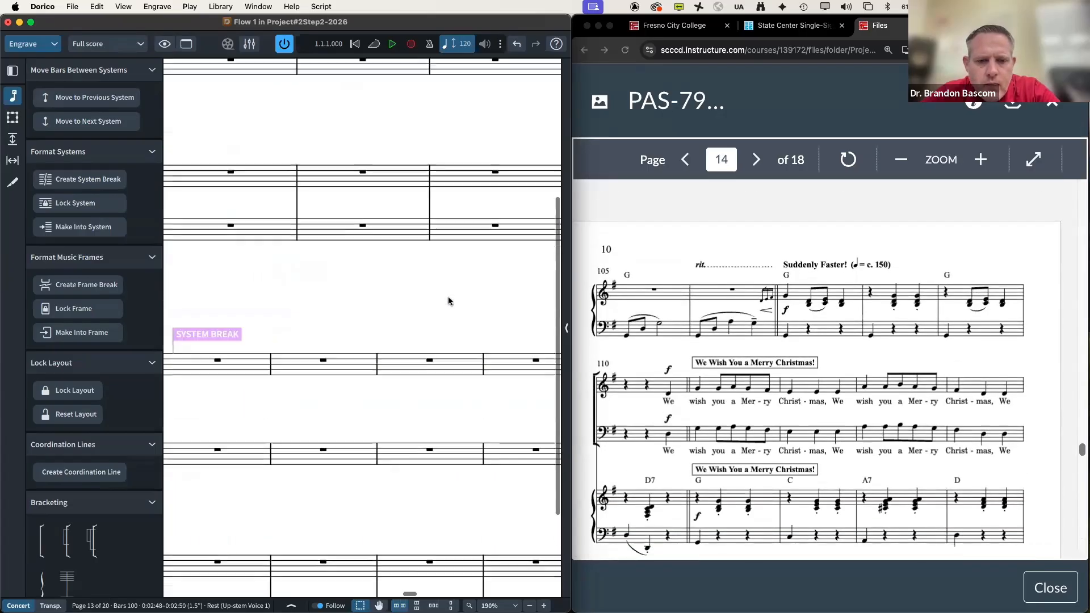
{"action": "scroll", "coordinate": [449, 301], "scroll_direction": "right", "scroll_amount": 10}
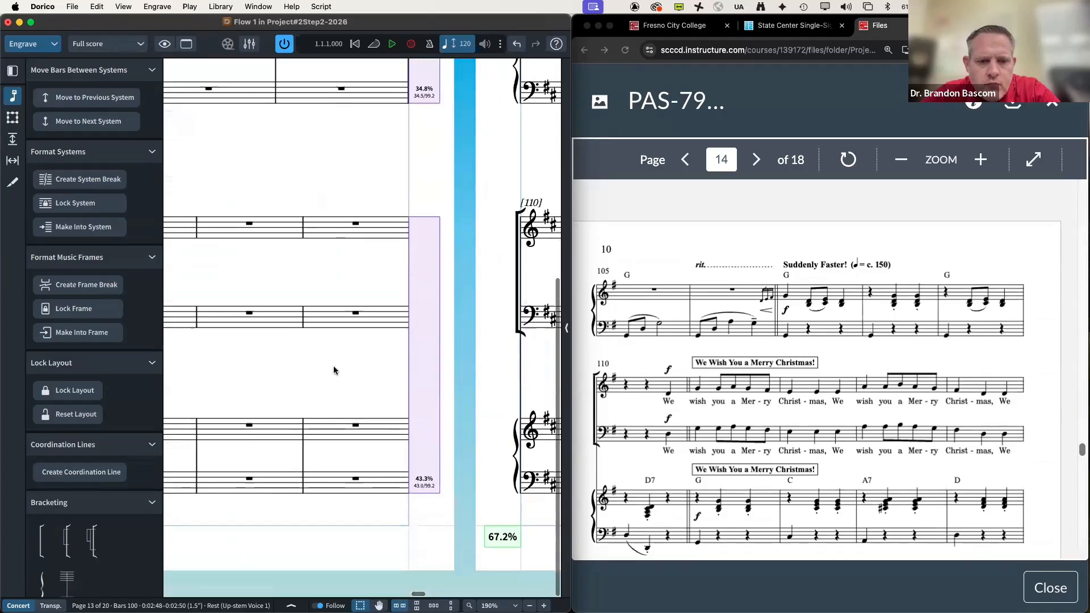
Step: Select the system break at bar 105
{"action": "left_click", "coordinate": [353, 230]}
{"action": "left_click", "coordinate": [354, 224]}
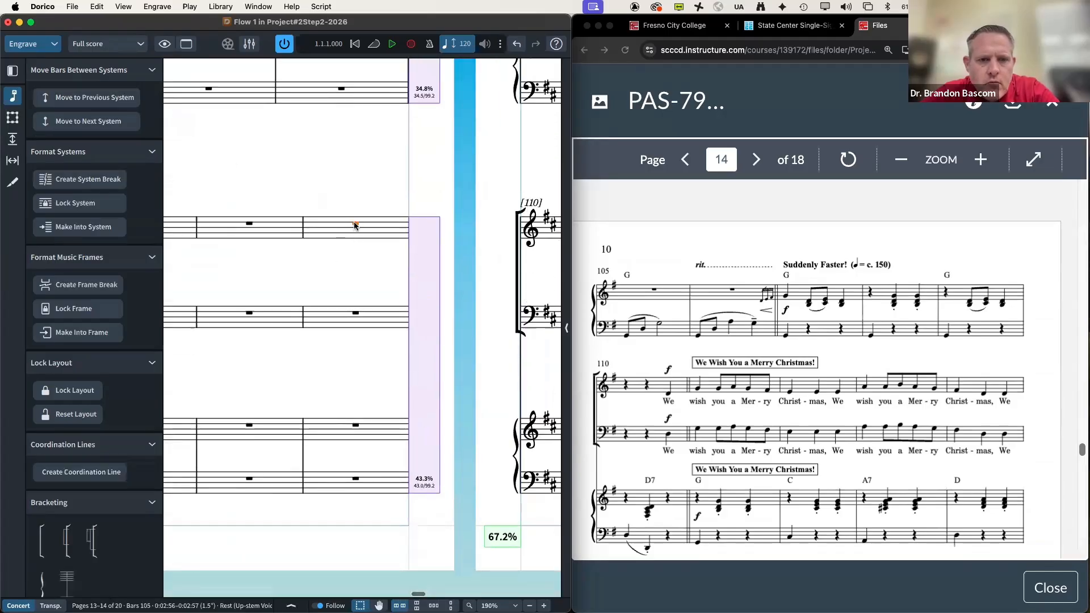
{"action": "scroll", "coordinate": [312, 251], "scroll_direction": "up", "scroll_amount": 3}
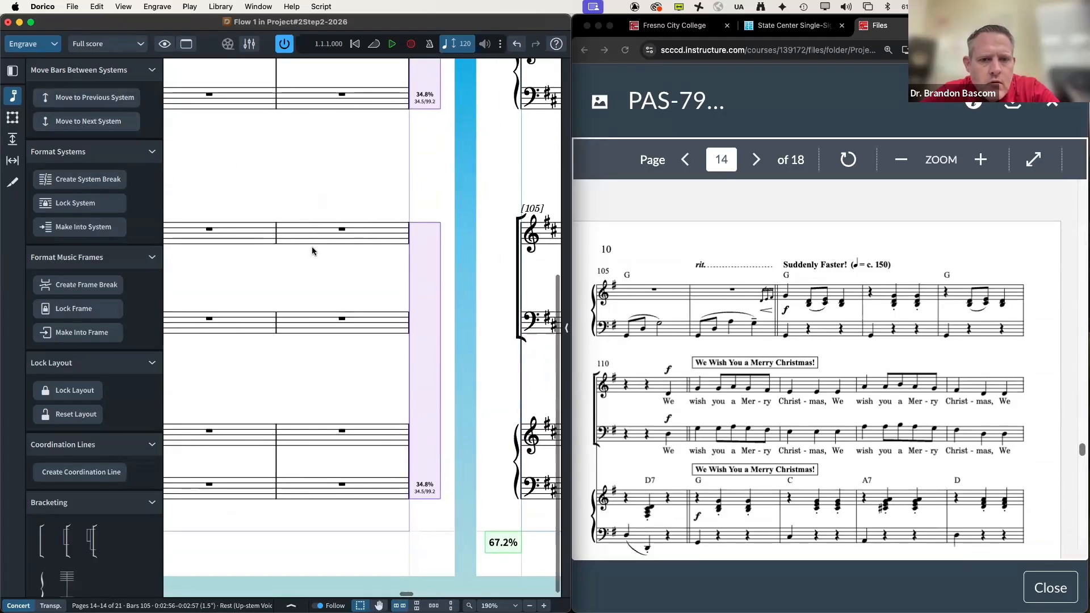
{"action": "scroll", "coordinate": [313, 251], "scroll_direction": "right", "scroll_amount": 3}
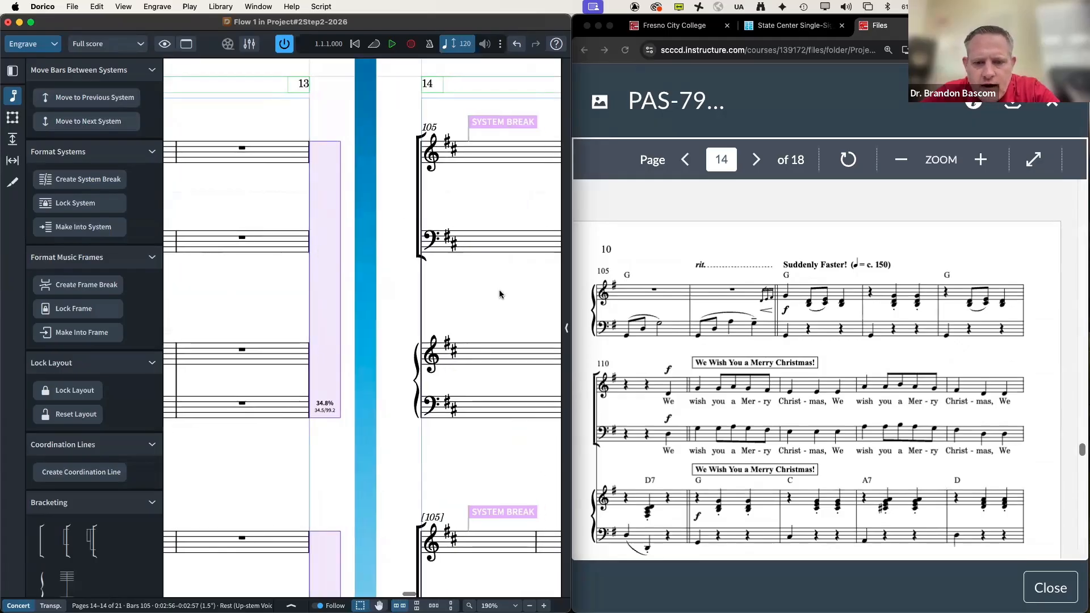
{"action": "scroll", "coordinate": [675, 348], "scroll_direction": "down", "scroll_amount": 2}
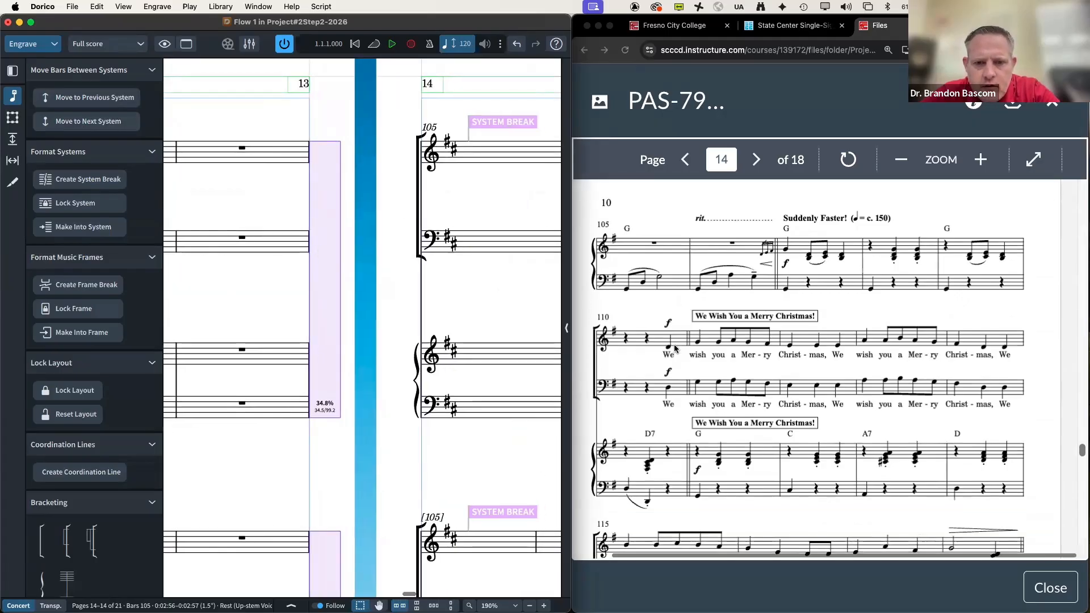
{"action": "scroll", "coordinate": [486, 331], "scroll_direction": "right", "scroll_amount": 6}
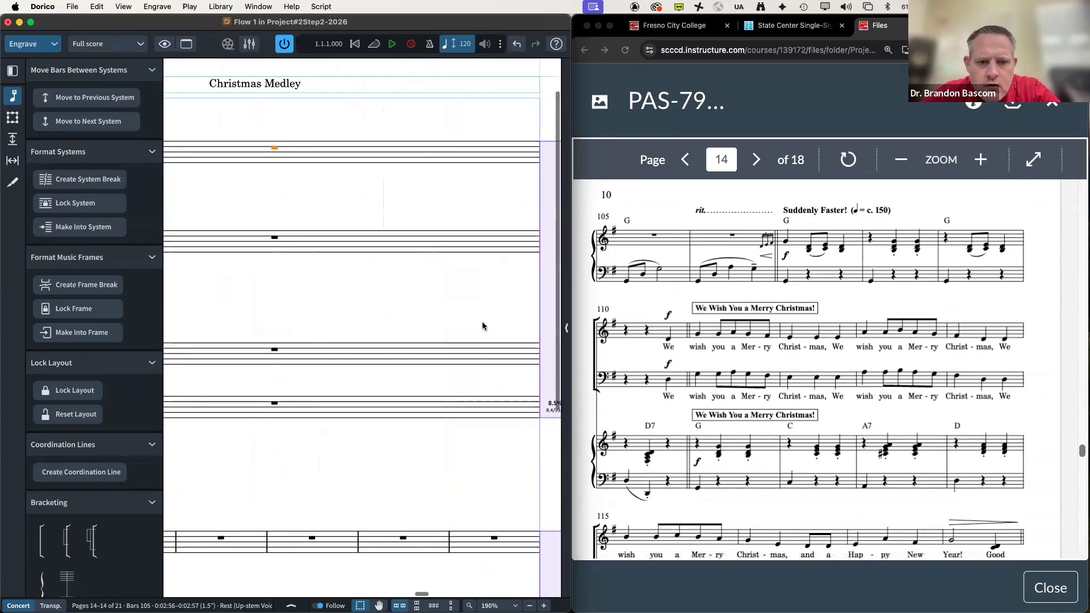
{"action": "scroll", "coordinate": [483, 326], "scroll_direction": "left", "scroll_amount": 5}
{"action": "left_click", "coordinate": [313, 357]}
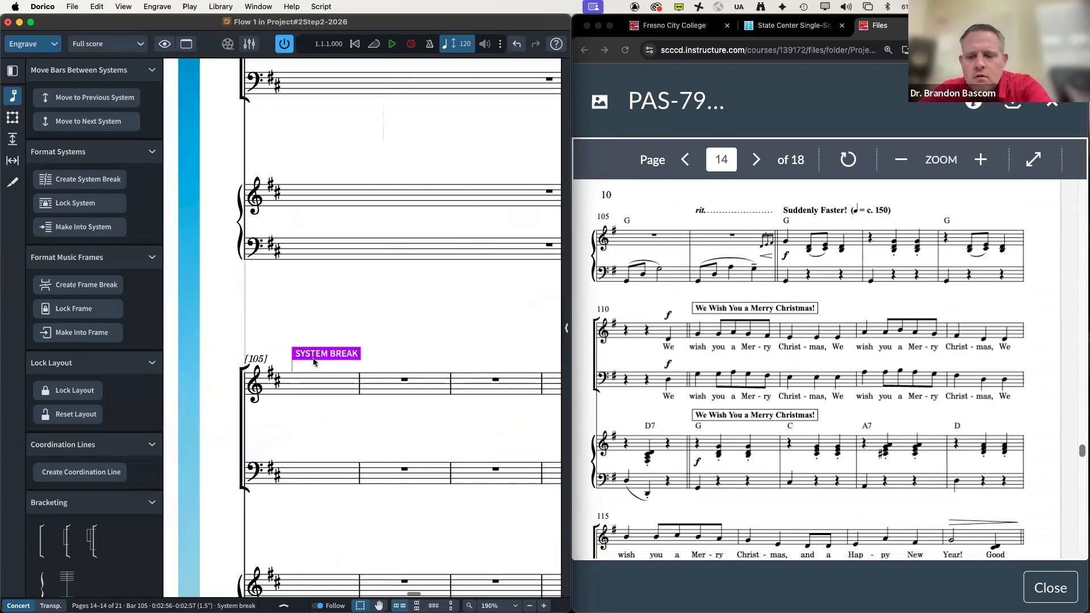
Step: Remove the system break at bar 105
{"action": "key", "text": "Delete"}
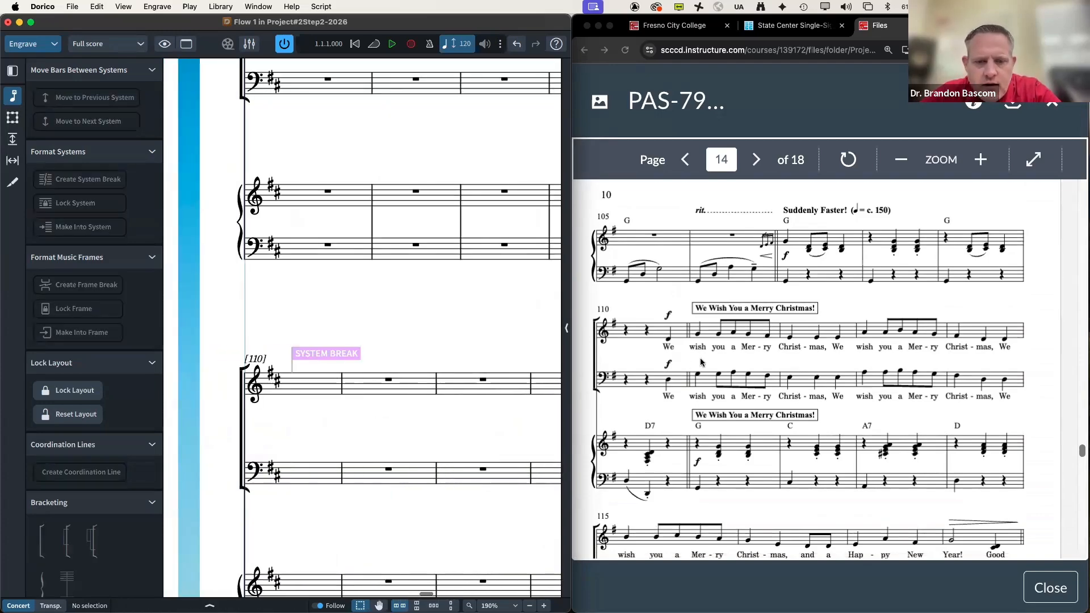
{"action": "scroll", "coordinate": [701, 363], "scroll_direction": "down", "scroll_amount": 6}
{"action": "scroll", "coordinate": [434, 336], "scroll_direction": "down", "scroll_amount": 5}
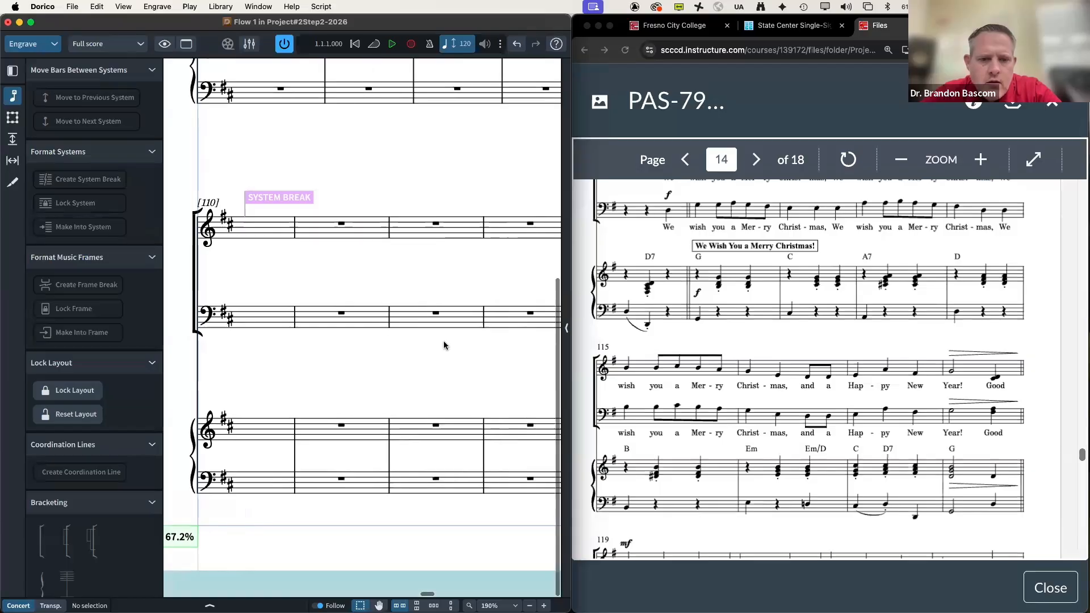
{"action": "scroll", "coordinate": [444, 345], "scroll_direction": "right", "scroll_amount": 2}
{"action": "scroll", "coordinate": [514, 300], "scroll_direction": "up", "scroll_amount": 10}
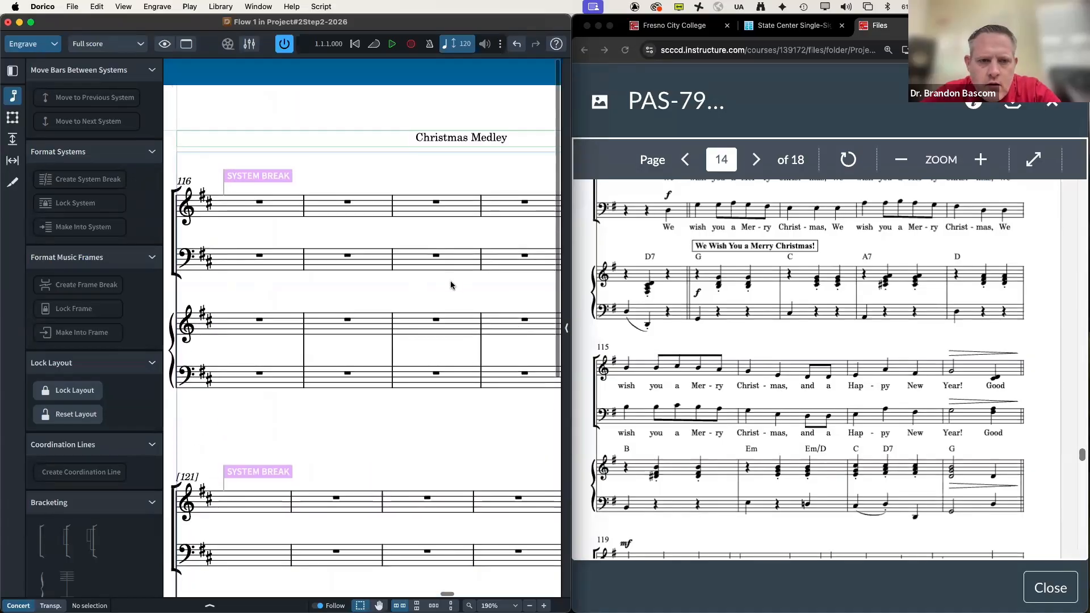
{"action": "scroll", "coordinate": [396, 277], "scroll_direction": "right", "scroll_amount": 5}
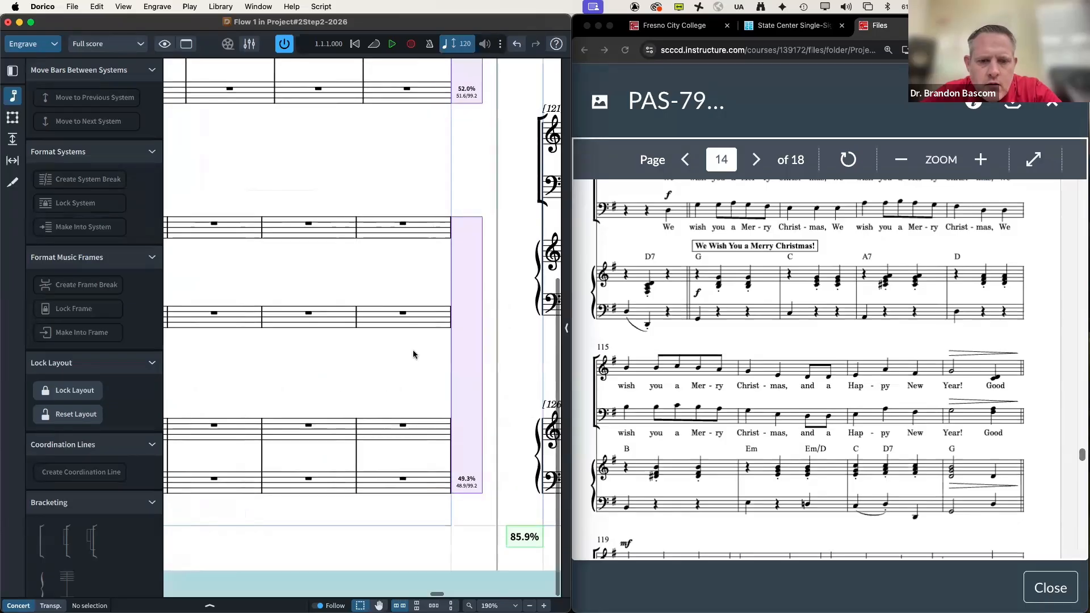
Step: Push bar 115 onto the next system and delete the bar 116 system break
{"action": "left_click", "coordinate": [402, 225]}
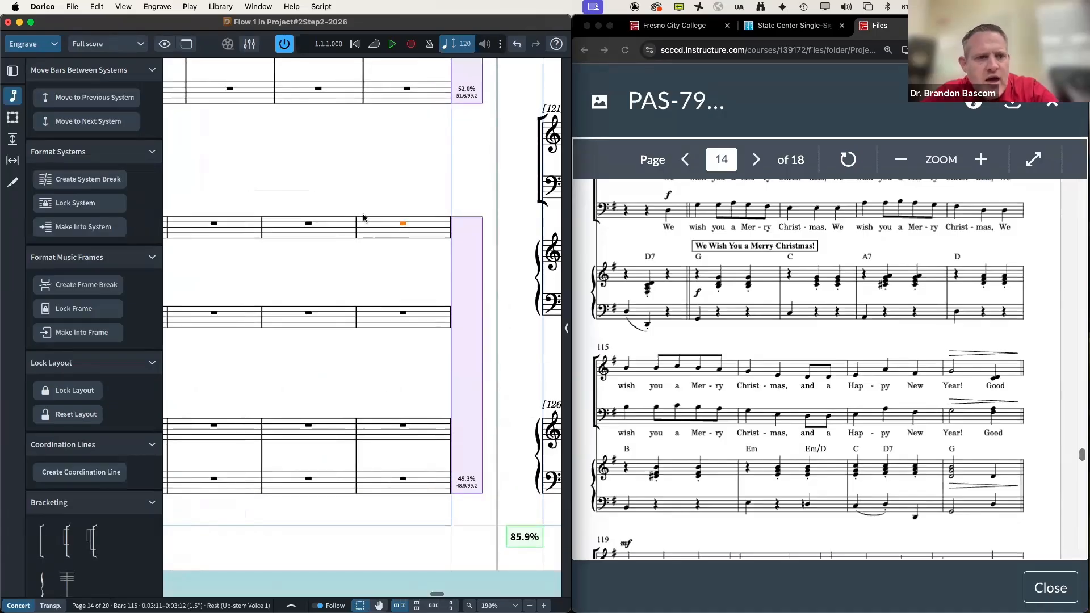
{"action": "left_click", "coordinate": [90, 121]}
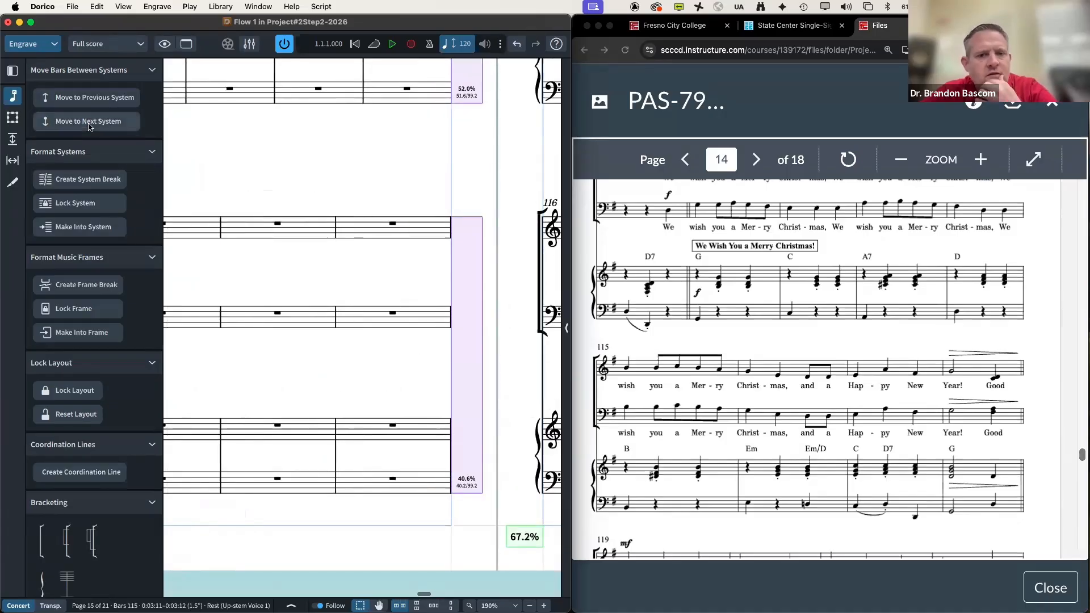
{"action": "scroll", "coordinate": [295, 99], "scroll_direction": "up", "scroll_amount": 10}
{"action": "scroll", "coordinate": [306, 113], "scroll_direction": "right", "scroll_amount": 4}
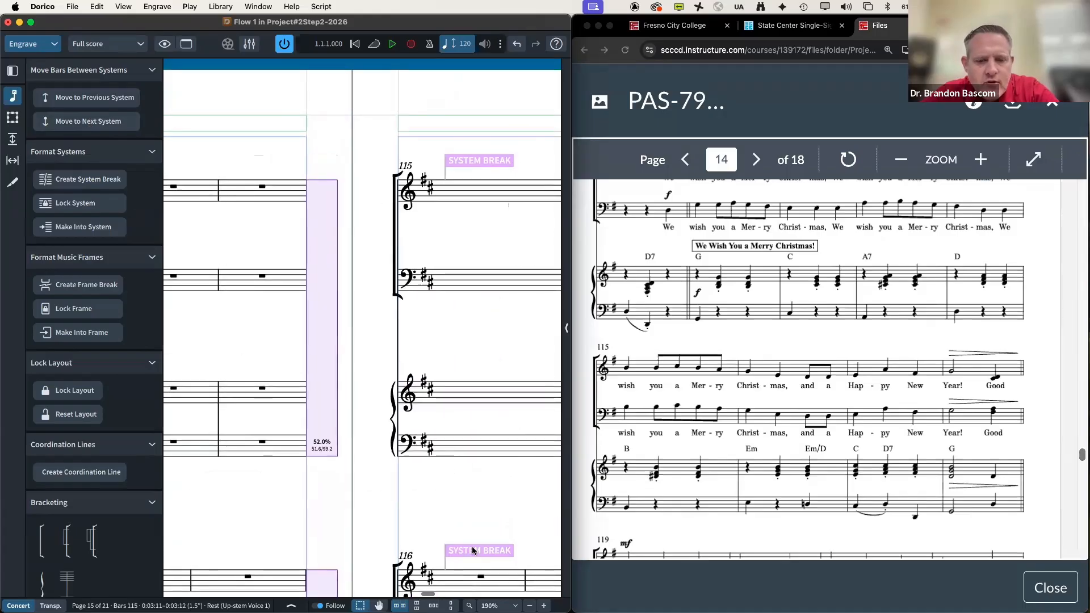
{"action": "left_click", "coordinate": [472, 551]}
{"action": "key", "text": "Delete"}
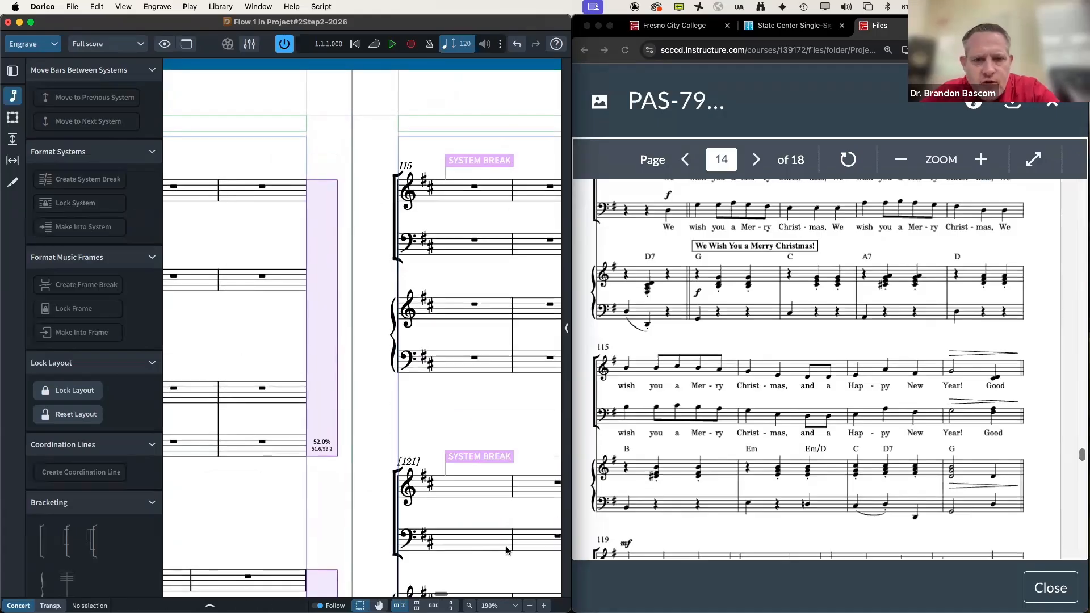
Step: Add system breaks at bars 120 and 119, then select the bar 120 break
{"action": "scroll", "coordinate": [740, 443], "scroll_direction": "down", "scroll_amount": 5}
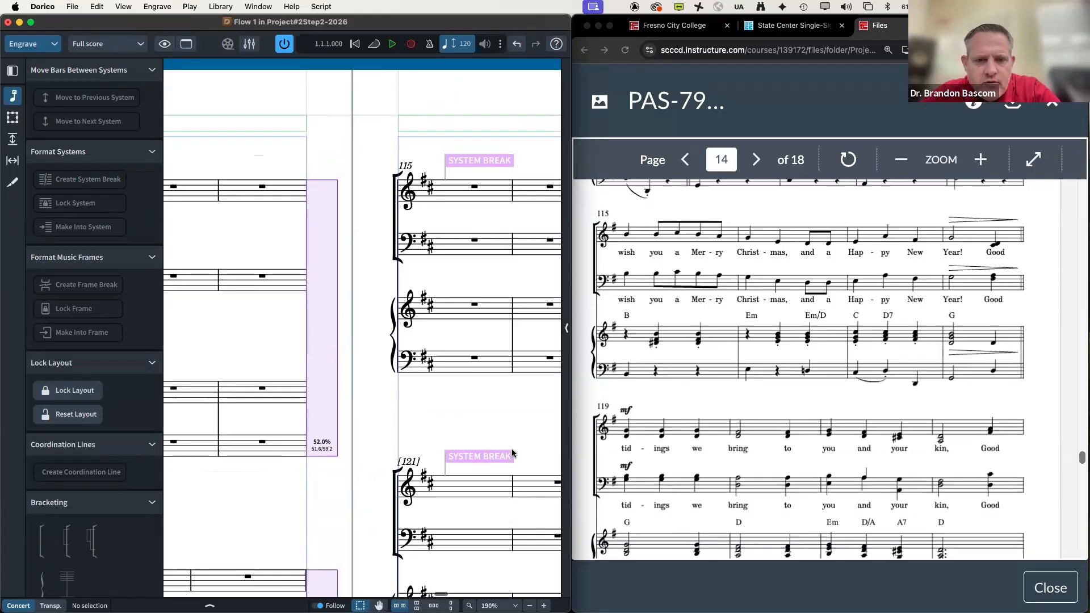
{"action": "scroll", "coordinate": [512, 453], "scroll_direction": "right", "scroll_amount": 10}
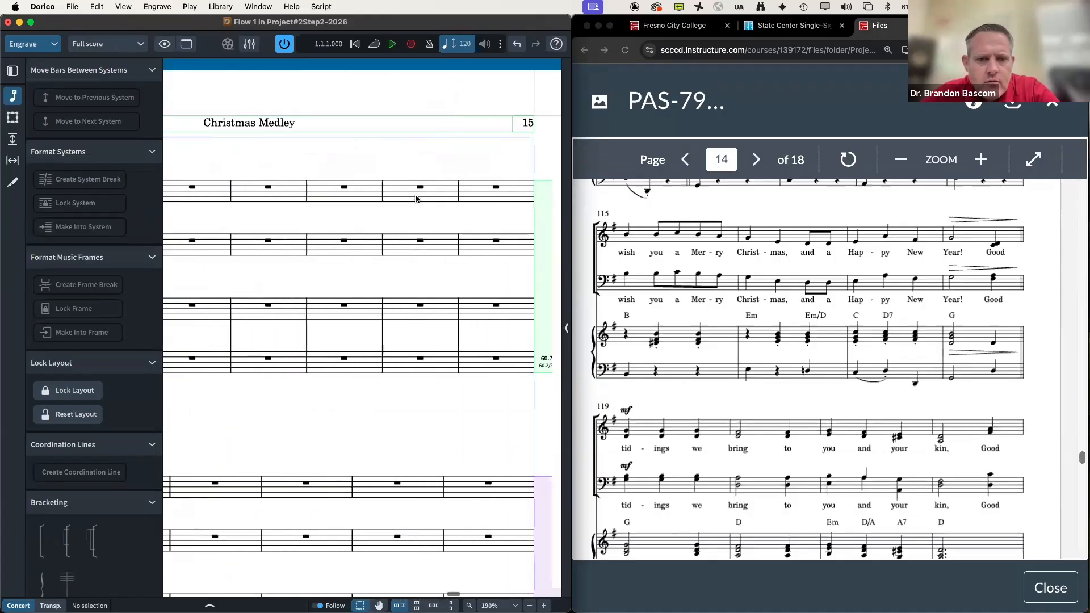
{"action": "left_click", "coordinate": [419, 187]}
{"action": "key", "text": "shift+s"}
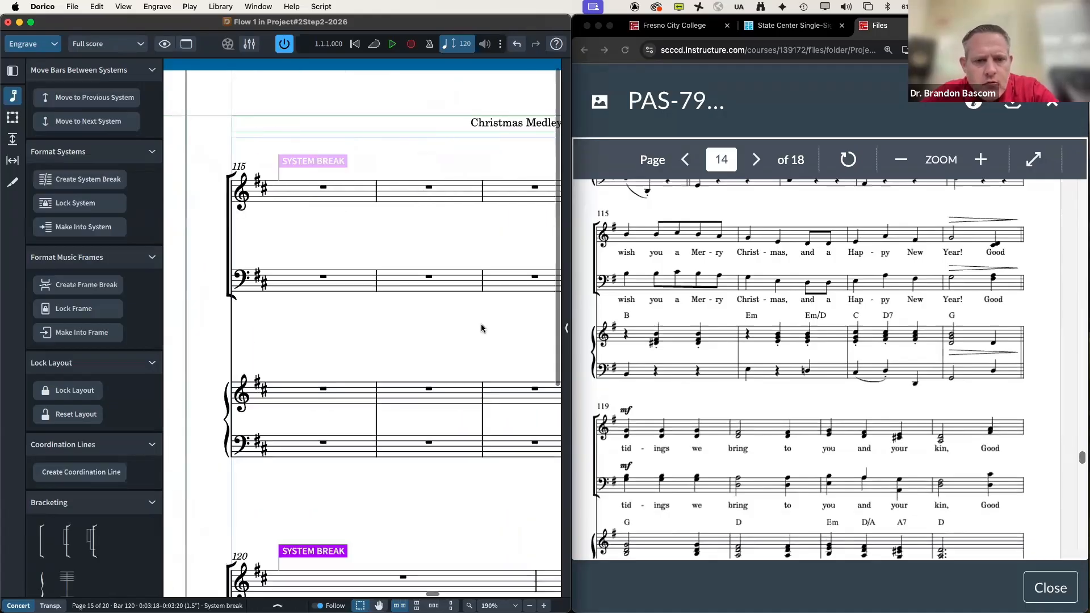
{"action": "scroll", "coordinate": [361, 443], "scroll_direction": "right", "scroll_amount": 10}
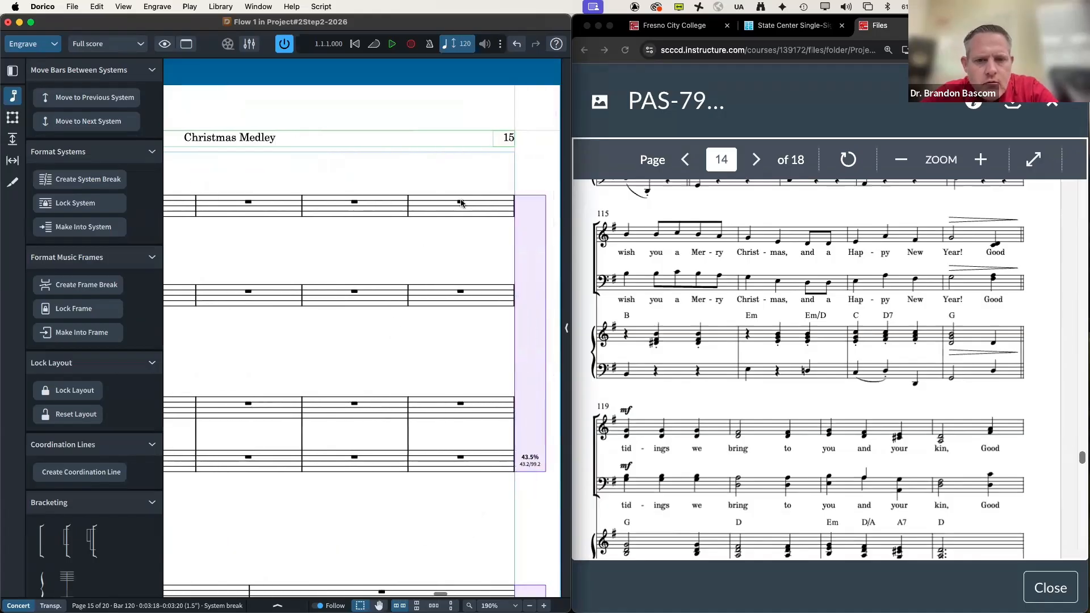
{"action": "key", "text": "shift+s"}
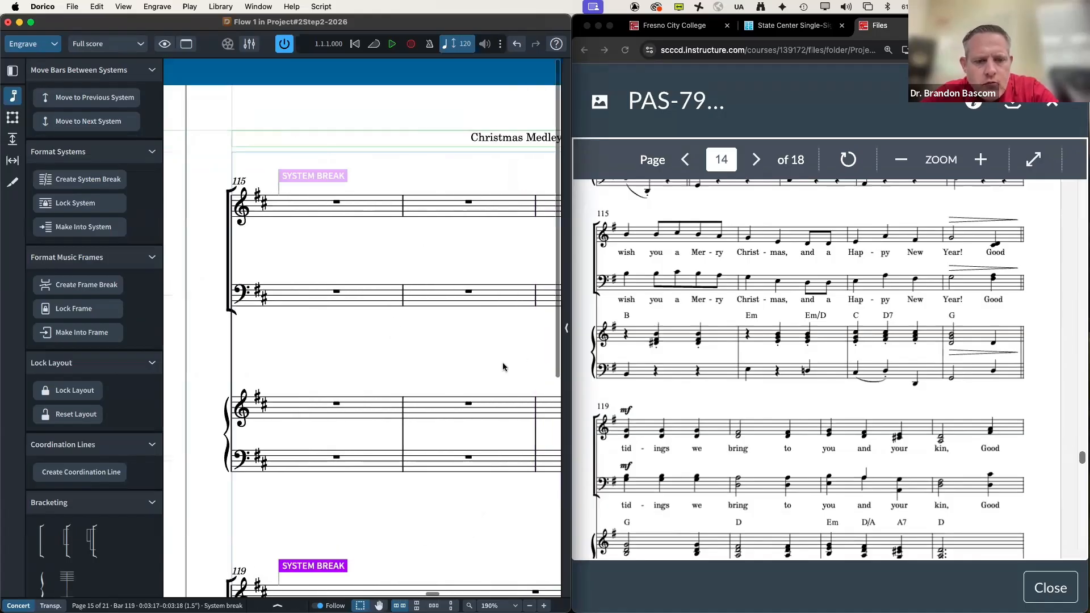
{"action": "scroll", "coordinate": [396, 420], "scroll_direction": "down", "scroll_amount": 5}
{"action": "scroll", "coordinate": [398, 420], "scroll_direction": "right", "scroll_amount": 12}
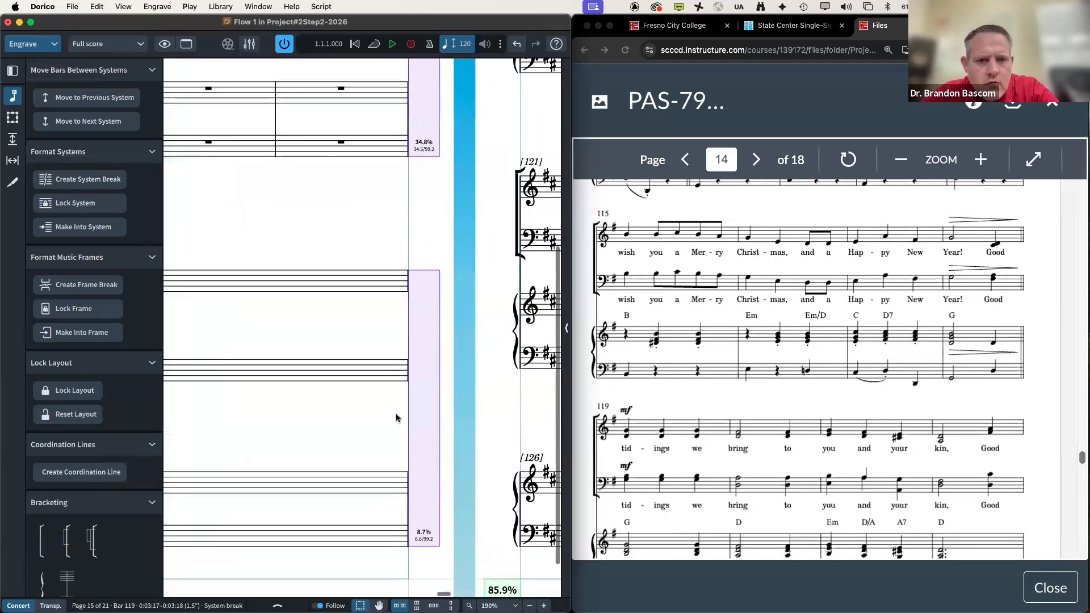
{"action": "scroll", "coordinate": [398, 420], "scroll_direction": "up", "scroll_amount": 6}
{"action": "left_click", "coordinate": [416, 177]}
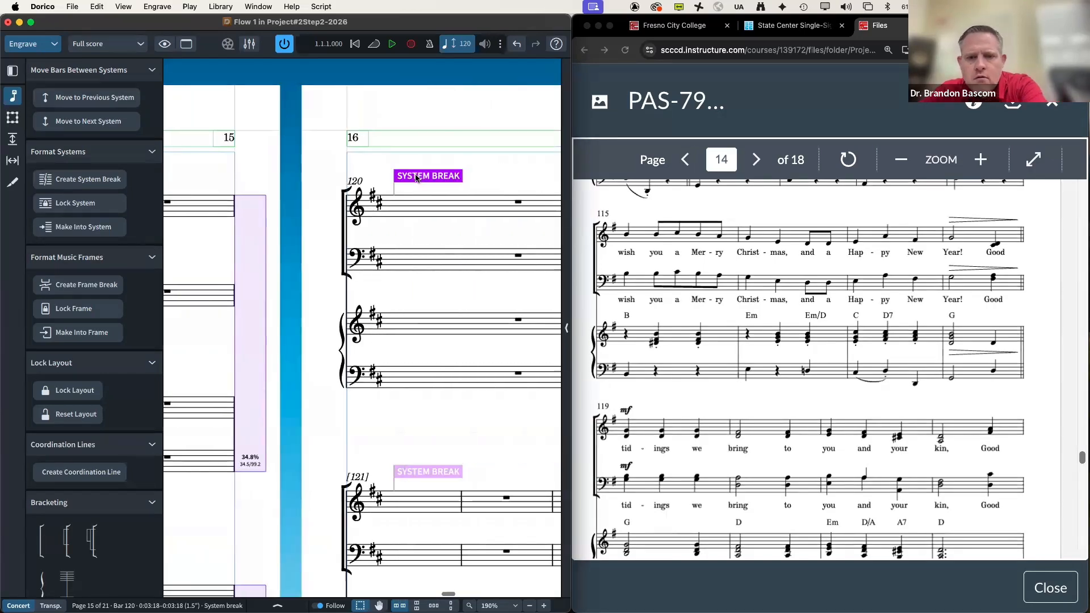
{"action": "key", "text": "Delete"}
{"action": "left_click", "coordinate": [416, 177]}
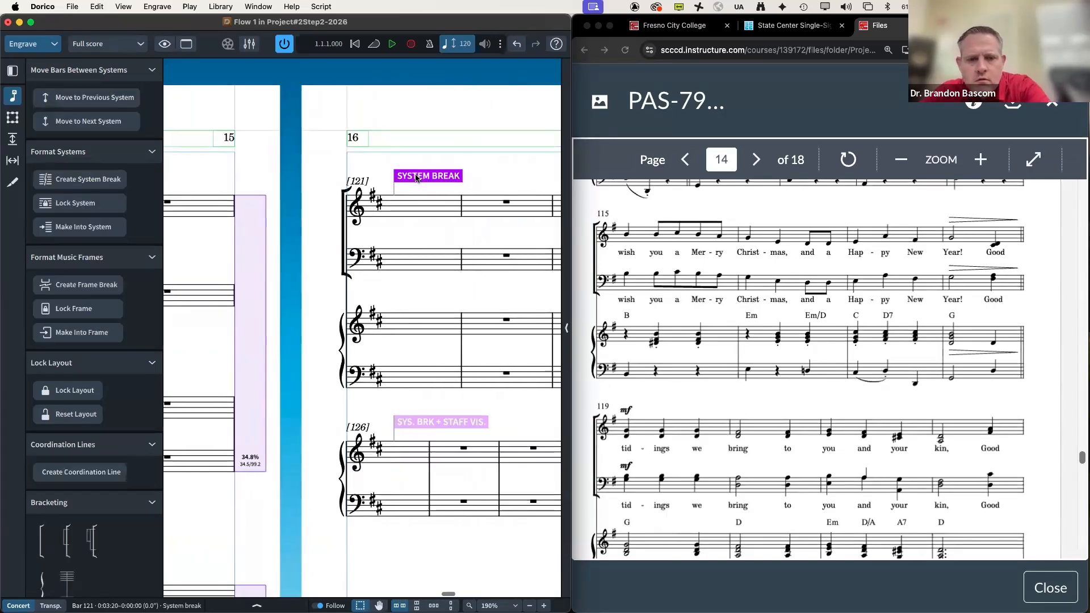
{"action": "key", "text": "Delete"}
{"action": "scroll", "coordinate": [679, 330], "scroll_direction": "down", "scroll_amount": 10}
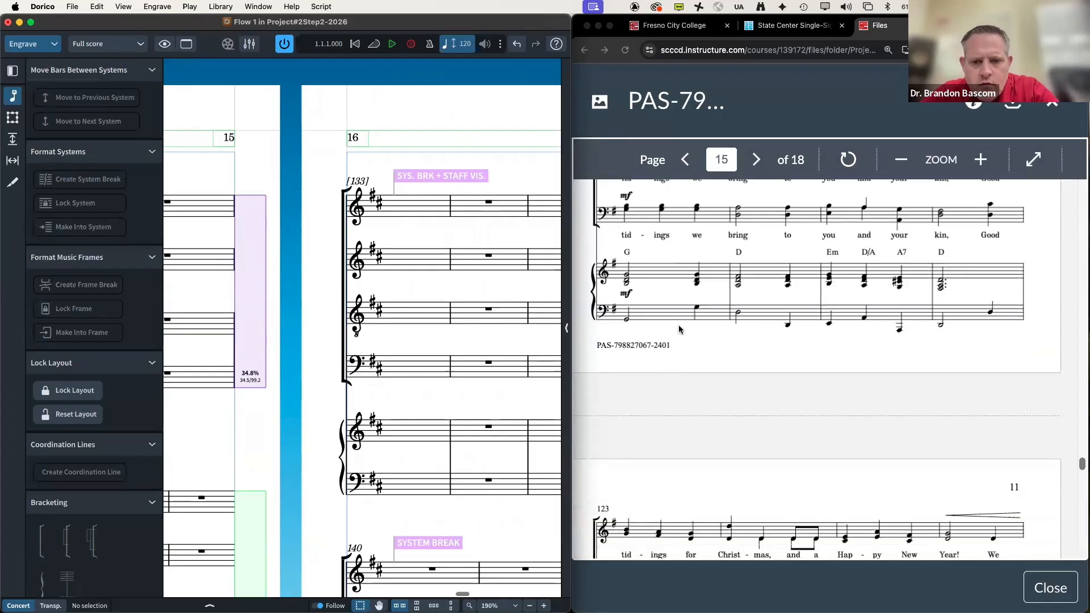
{"action": "scroll", "coordinate": [259, 378], "scroll_direction": "left", "scroll_amount": 20}
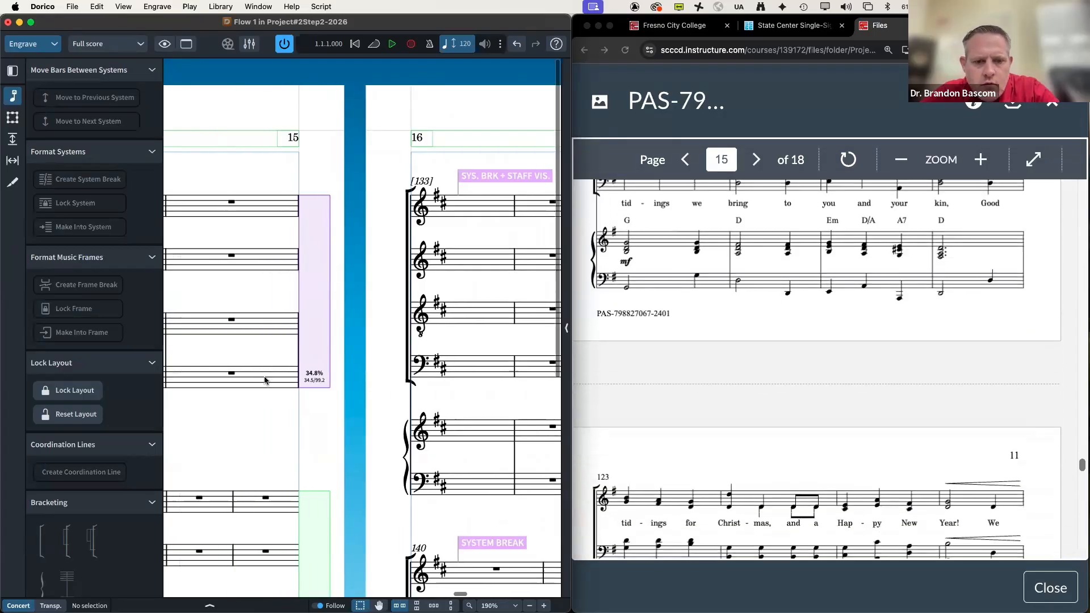
{"action": "scroll", "coordinate": [269, 381], "scroll_direction": "right", "scroll_amount": 7}
{"action": "scroll", "coordinate": [269, 381], "scroll_direction": "down", "scroll_amount": 4}
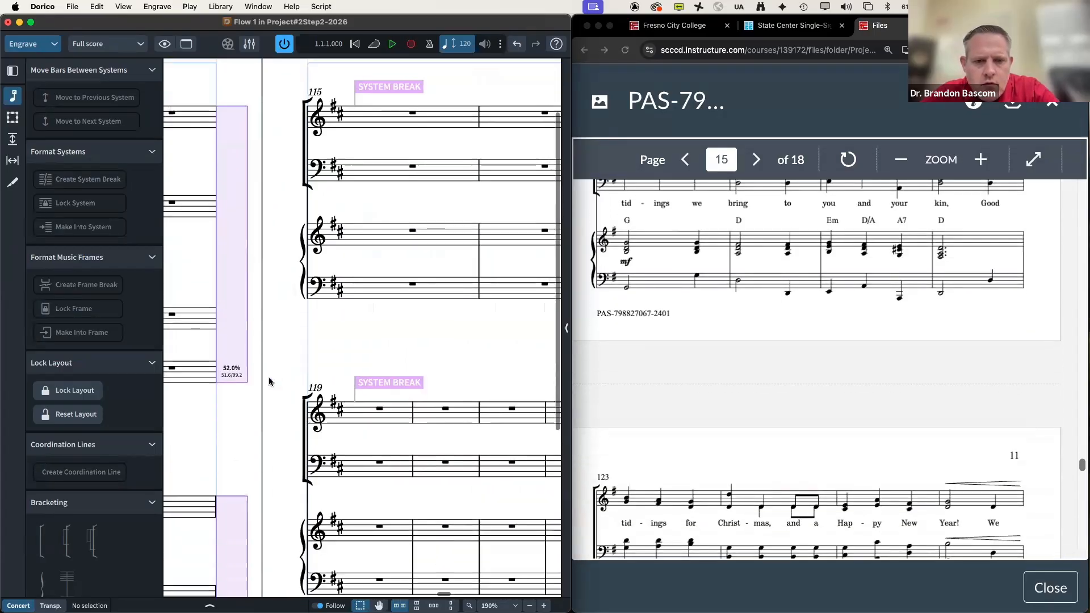
{"action": "scroll", "coordinate": [269, 381], "scroll_direction": "right", "scroll_amount": 2}
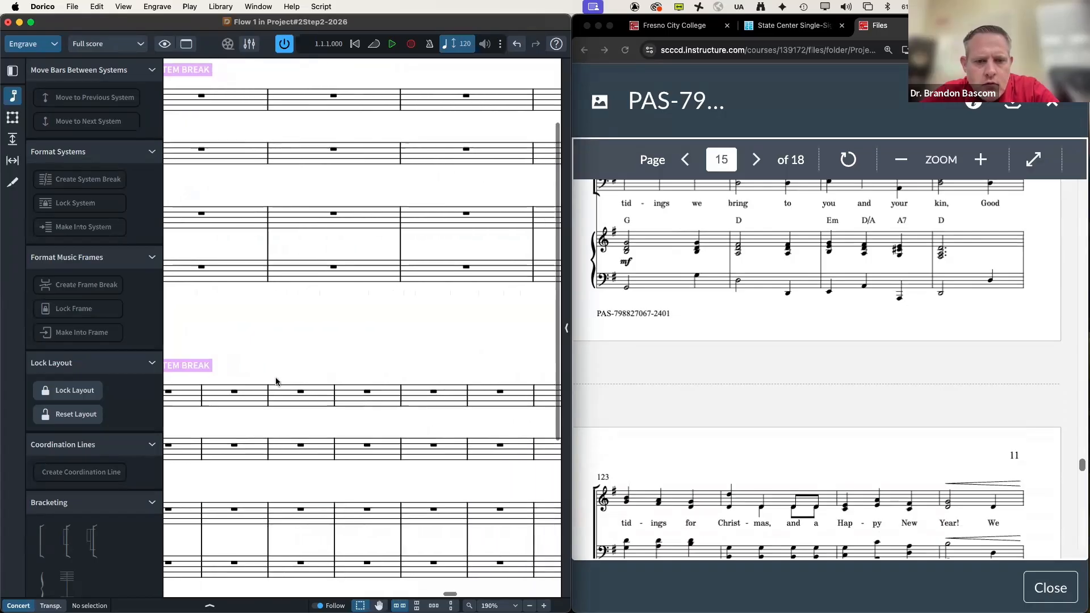
{"action": "left_click", "coordinate": [433, 392]}
{"action": "key", "text": "shift+s"}
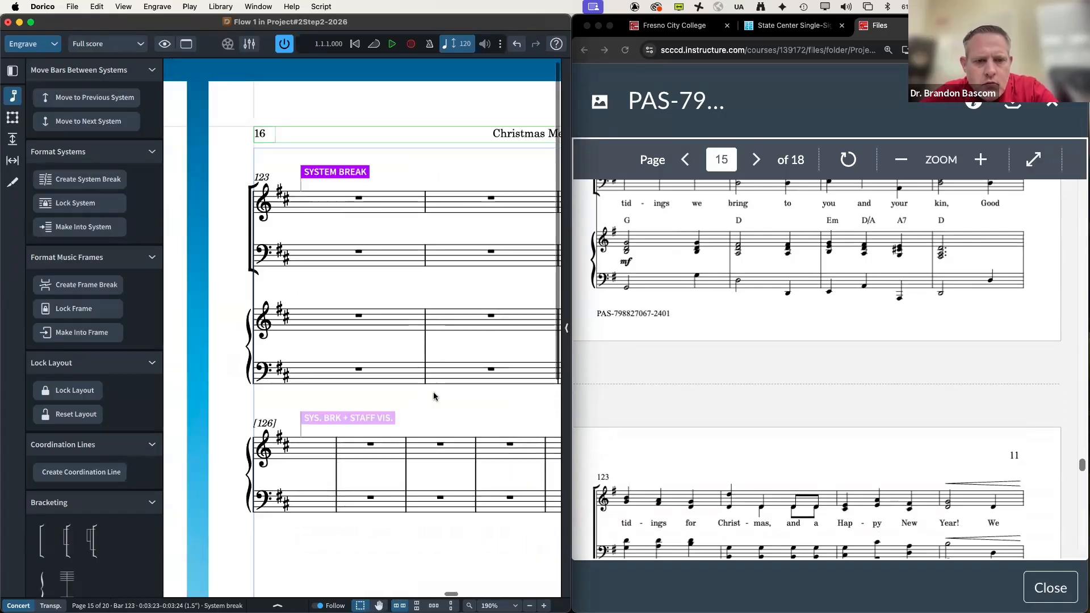
{"action": "scroll", "coordinate": [748, 409], "scroll_direction": "down", "scroll_amount": 5}
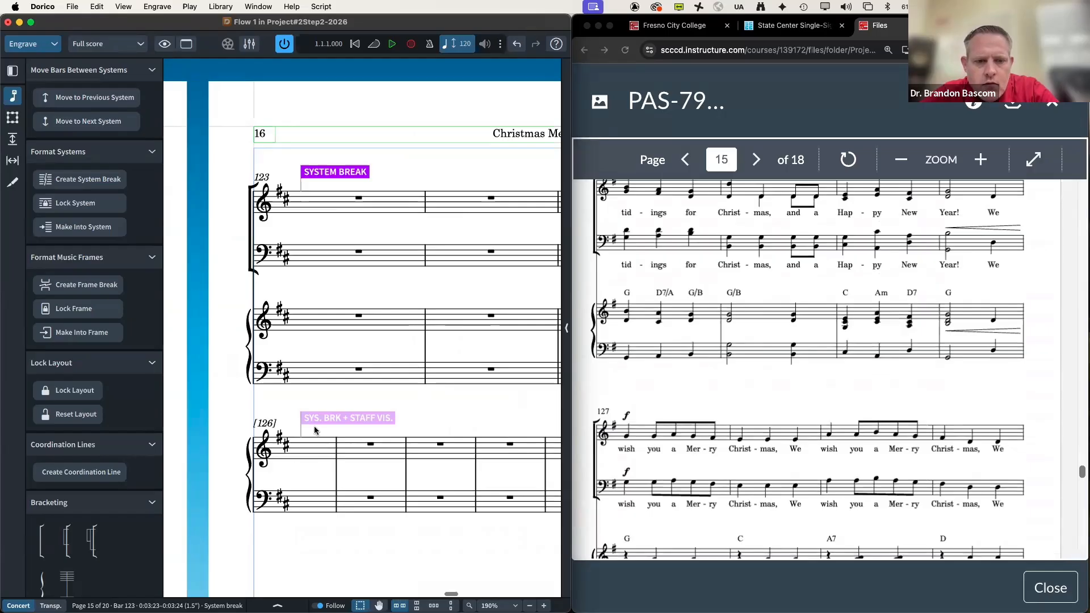
{"action": "scroll", "coordinate": [314, 426], "scroll_direction": "right", "scroll_amount": 2}
{"action": "left_click", "coordinate": [319, 443]}
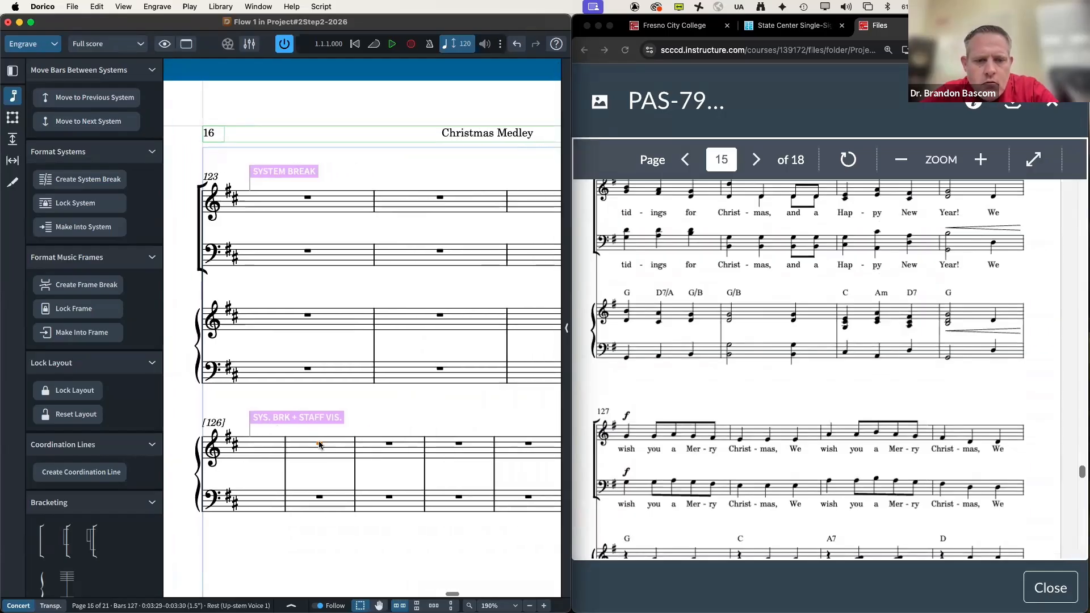
{"action": "key", "text": "shift+s"}
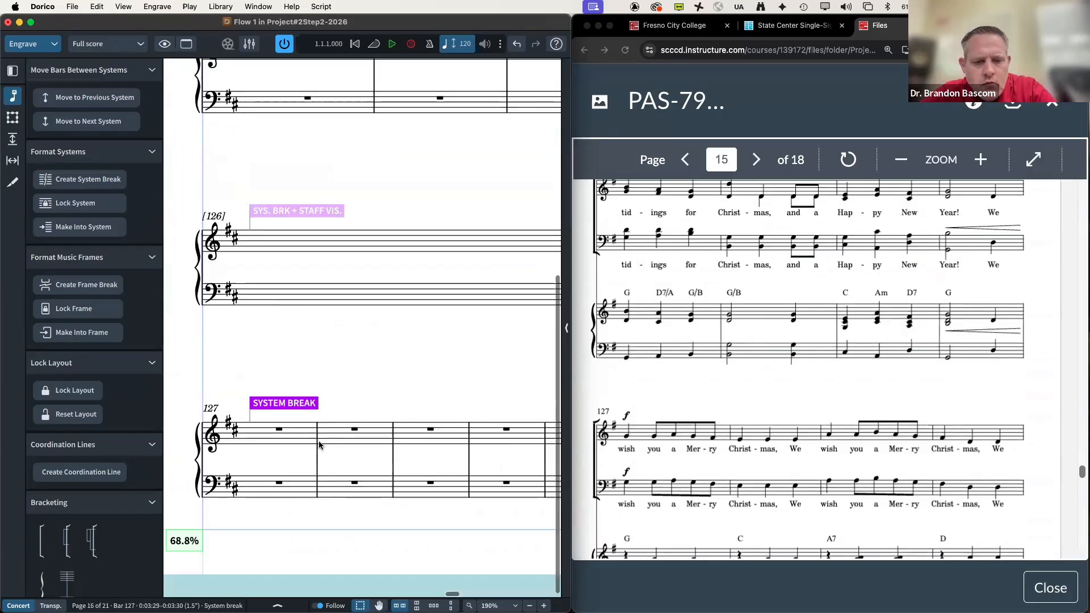
{"action": "left_click", "coordinate": [287, 212]}
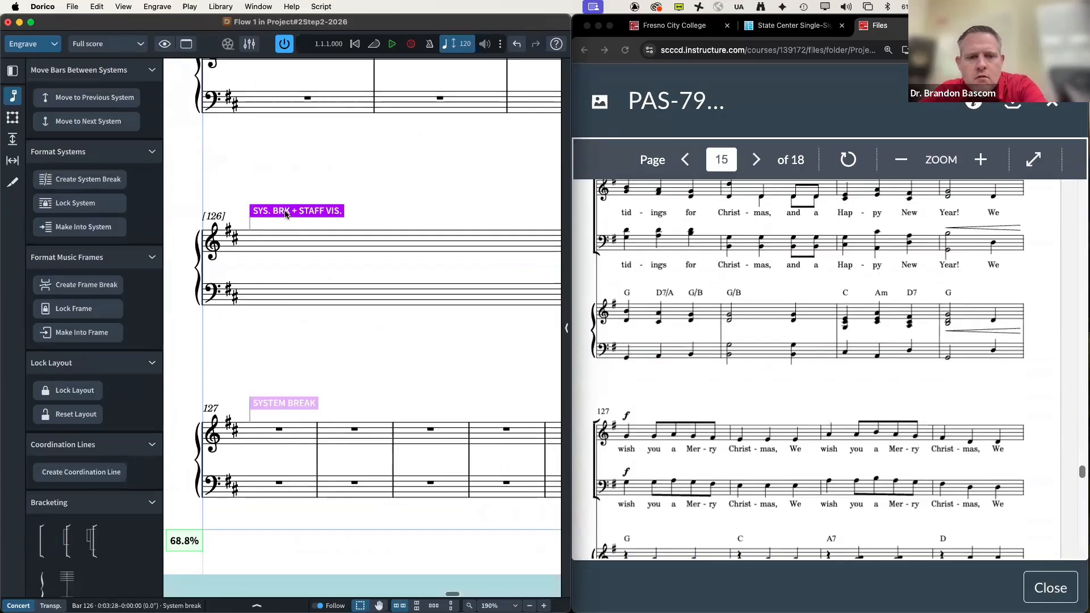
{"action": "key", "text": "Delete"}
{"action": "scroll", "coordinate": [595, 364], "scroll_direction": "down", "scroll_amount": 5}
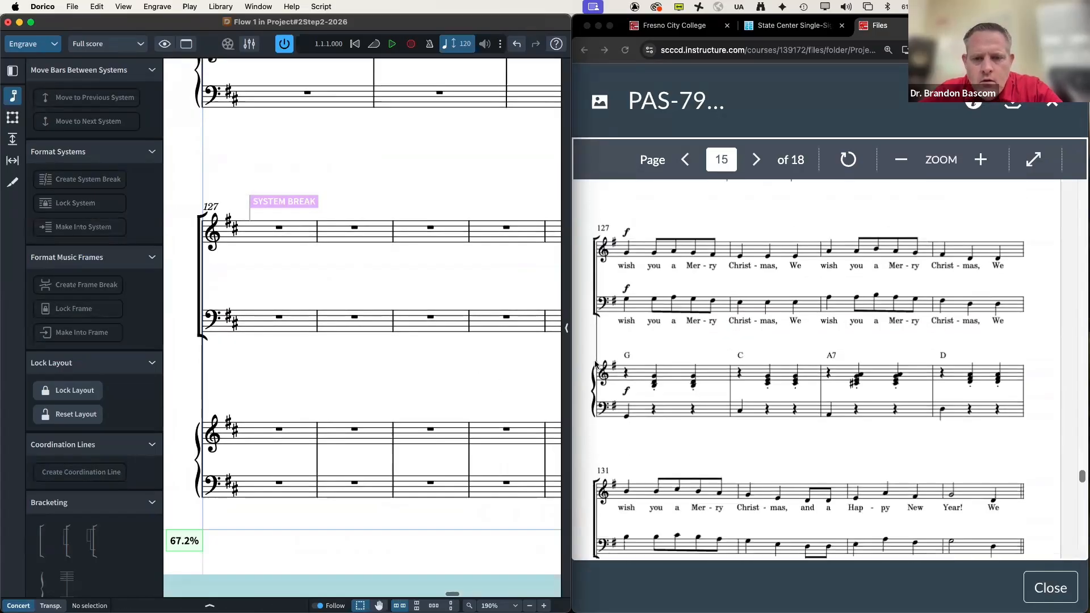
{"action": "scroll", "coordinate": [321, 335], "scroll_direction": "right", "scroll_amount": 5}
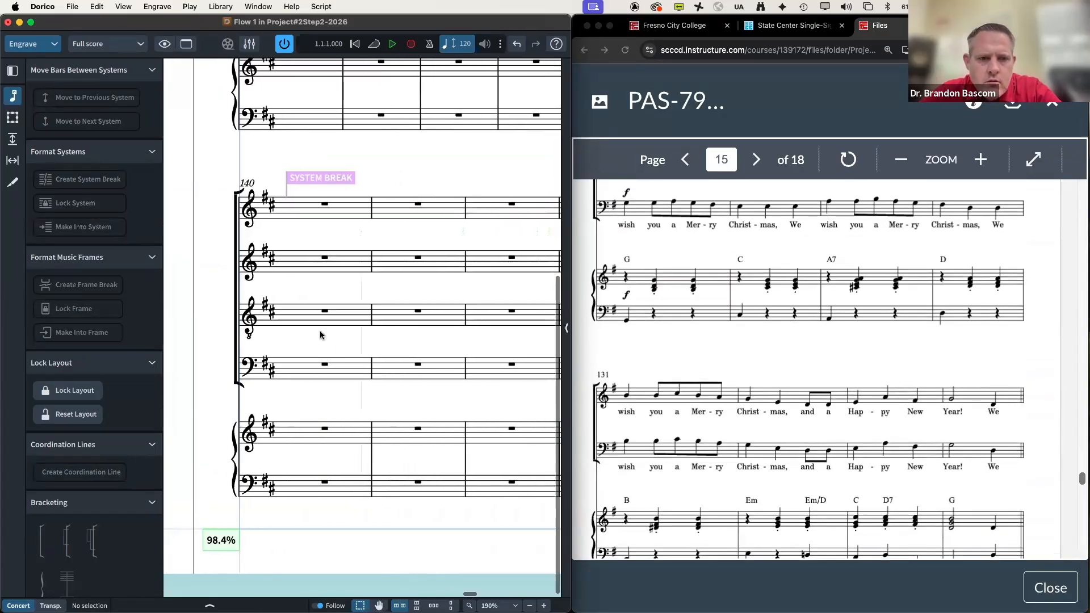
{"action": "scroll", "coordinate": [321, 334], "scroll_direction": "up", "scroll_amount": 10}
{"action": "scroll", "coordinate": [747, 451], "scroll_direction": "down", "scroll_amount": 15}
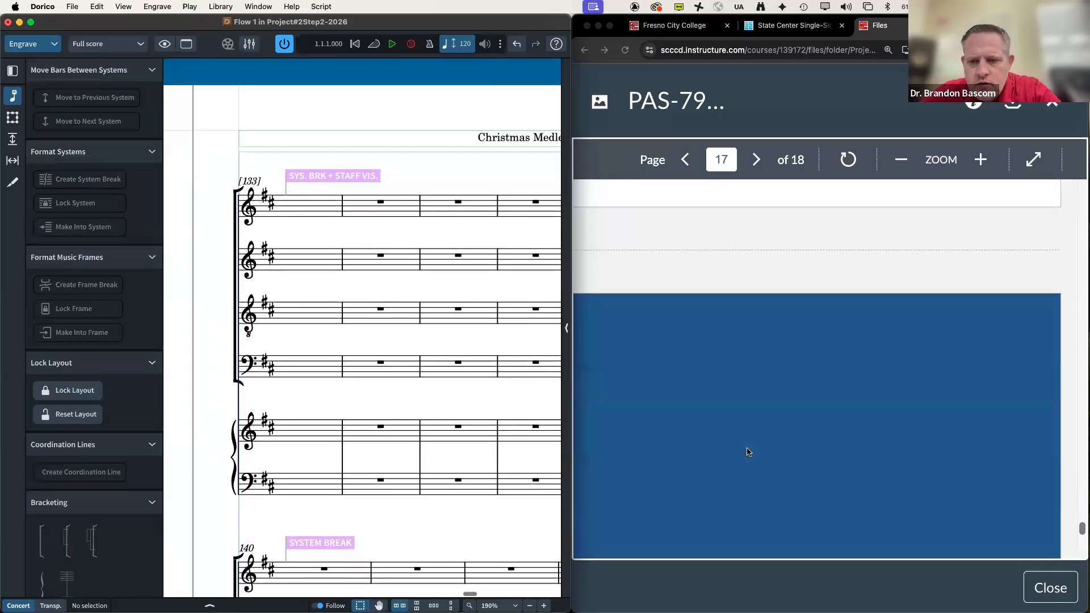
{"action": "scroll", "coordinate": [747, 451], "scroll_direction": "up", "scroll_amount": 5}
{"action": "scroll", "coordinate": [747, 448], "scroll_direction": "up", "scroll_amount": 5}
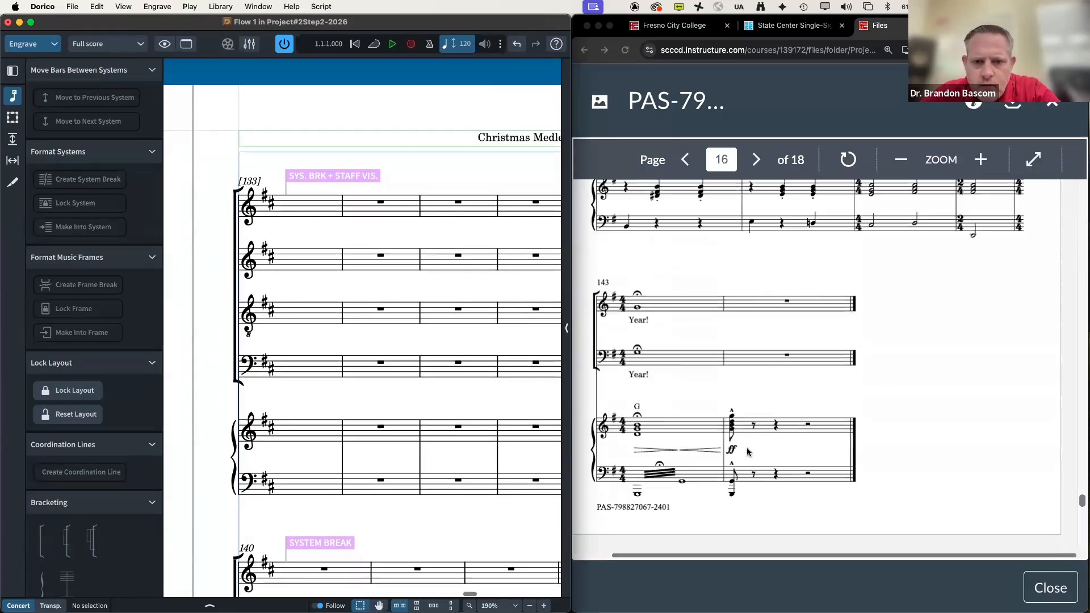
{"action": "scroll", "coordinate": [608, 436], "scroll_direction": "up", "scroll_amount": 5}
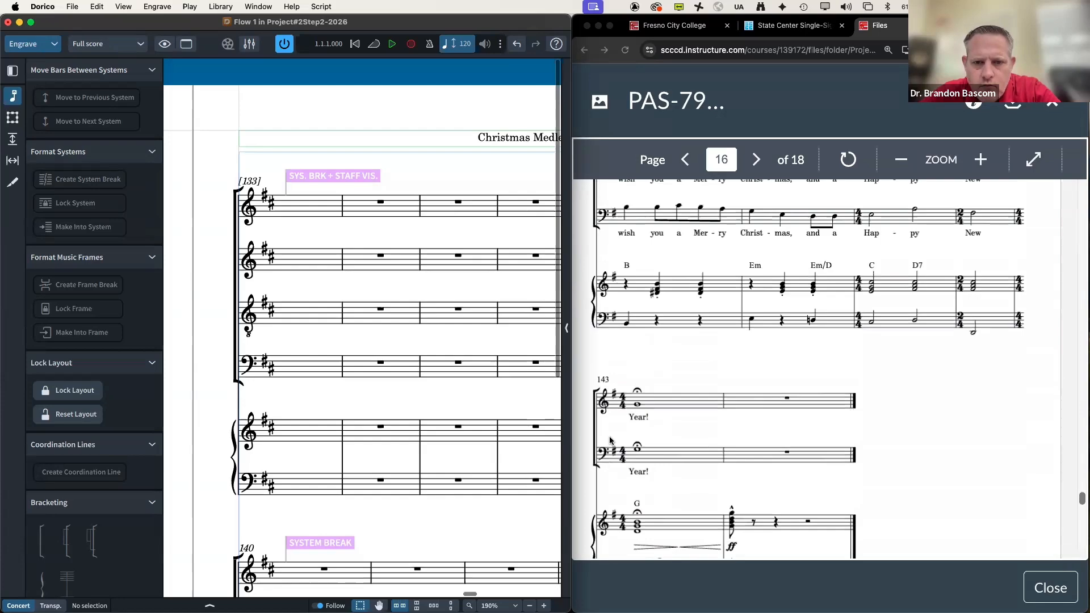
{"action": "scroll", "coordinate": [413, 401], "scroll_direction": "left", "scroll_amount": 3}
{"action": "scroll", "coordinate": [410, 391], "scroll_direction": "right", "scroll_amount": 5}
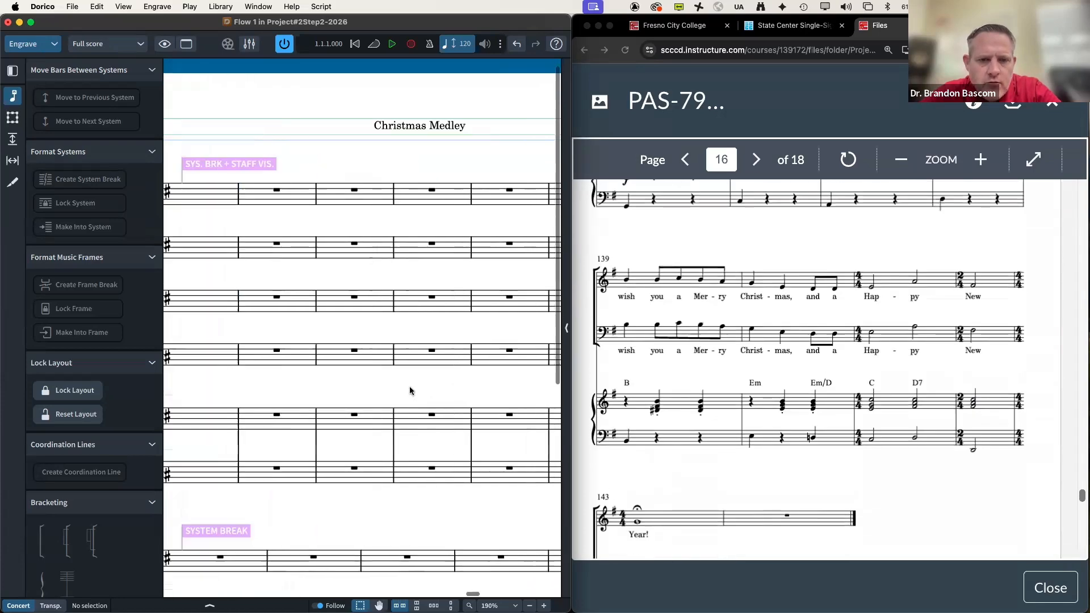
{"action": "scroll", "coordinate": [483, 193], "scroll_direction": "right", "scroll_amount": 5}
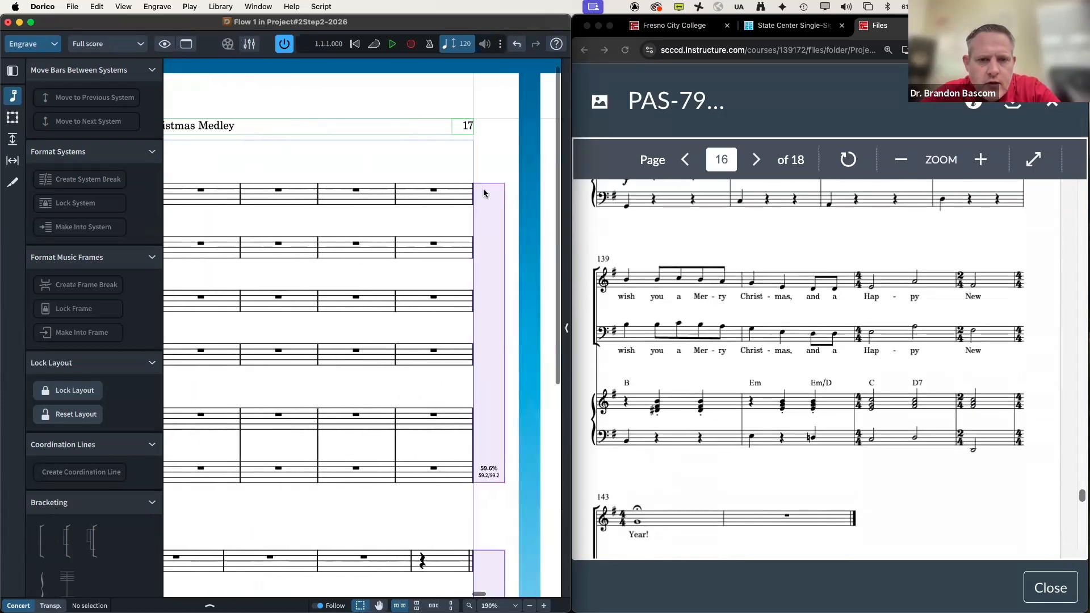
{"action": "left_click", "coordinate": [433, 192]}
{"action": "scroll", "coordinate": [431, 196], "scroll_direction": "left", "scroll_amount": 5}
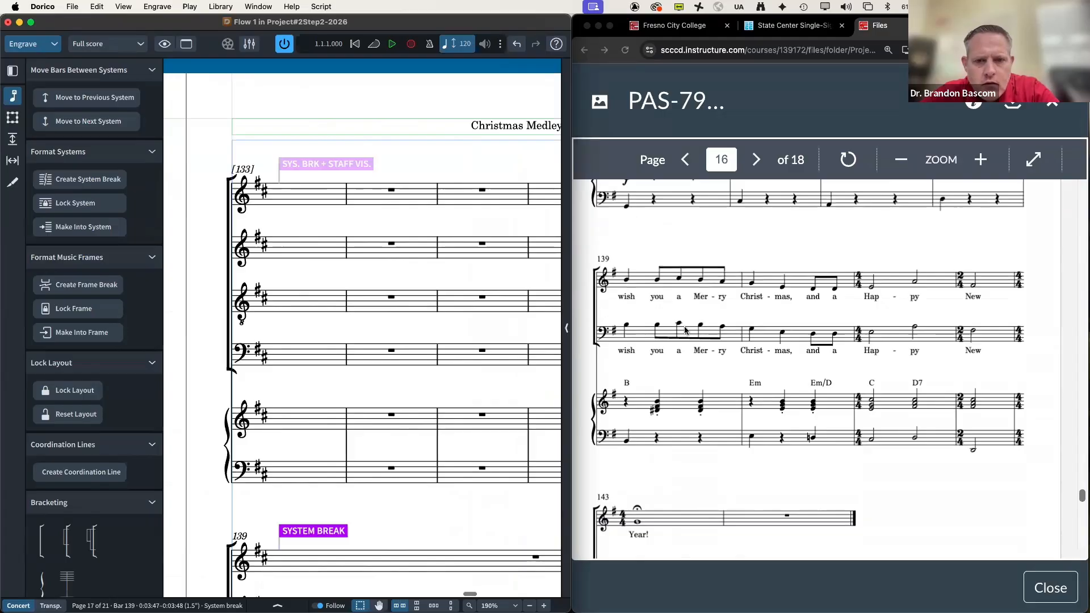
{"action": "scroll", "coordinate": [652, 321], "scroll_direction": "up", "scroll_amount": 10}
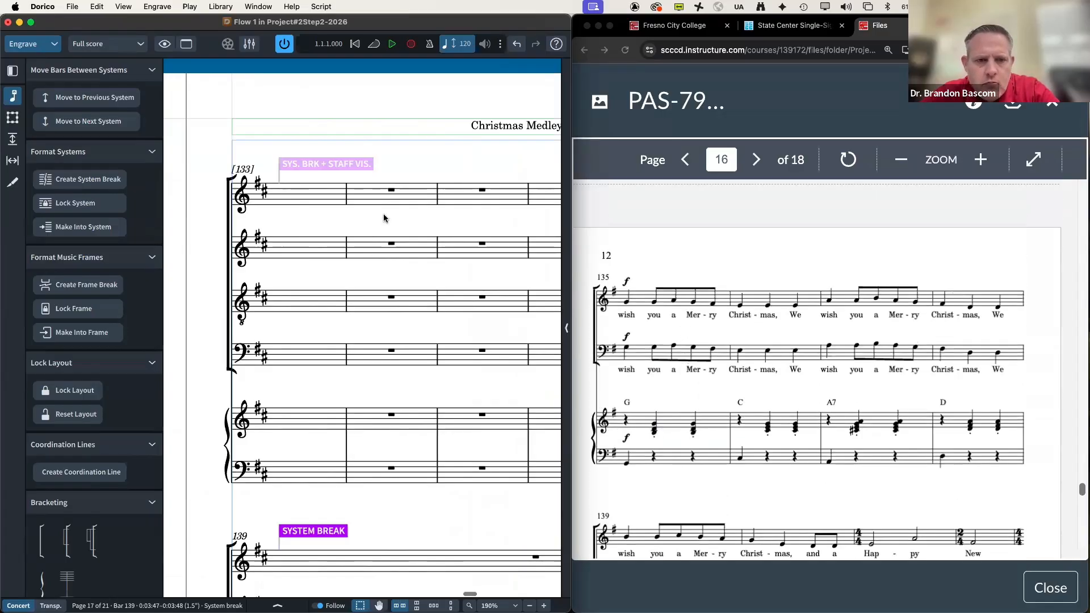
{"action": "left_click", "coordinate": [339, 164]}
Step: Delete the bar 133 system break and staff-visibility change
{"action": "key", "text": "Delete"}
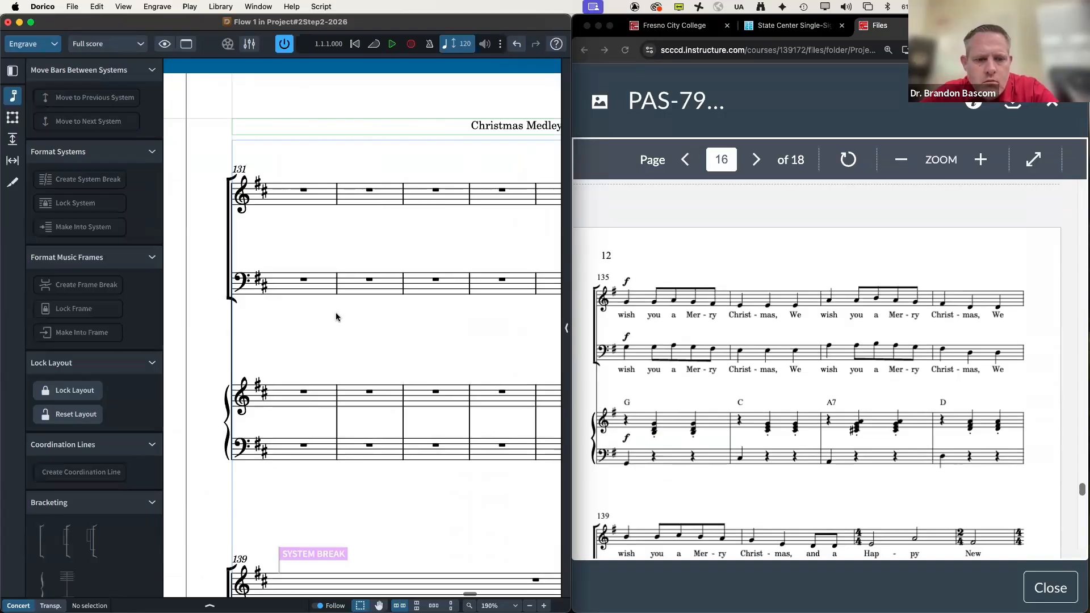
{"action": "scroll", "coordinate": [336, 317], "scroll_direction": "down", "scroll_amount": 5}
{"action": "scroll", "coordinate": [336, 316], "scroll_direction": "up", "scroll_amount": 6}
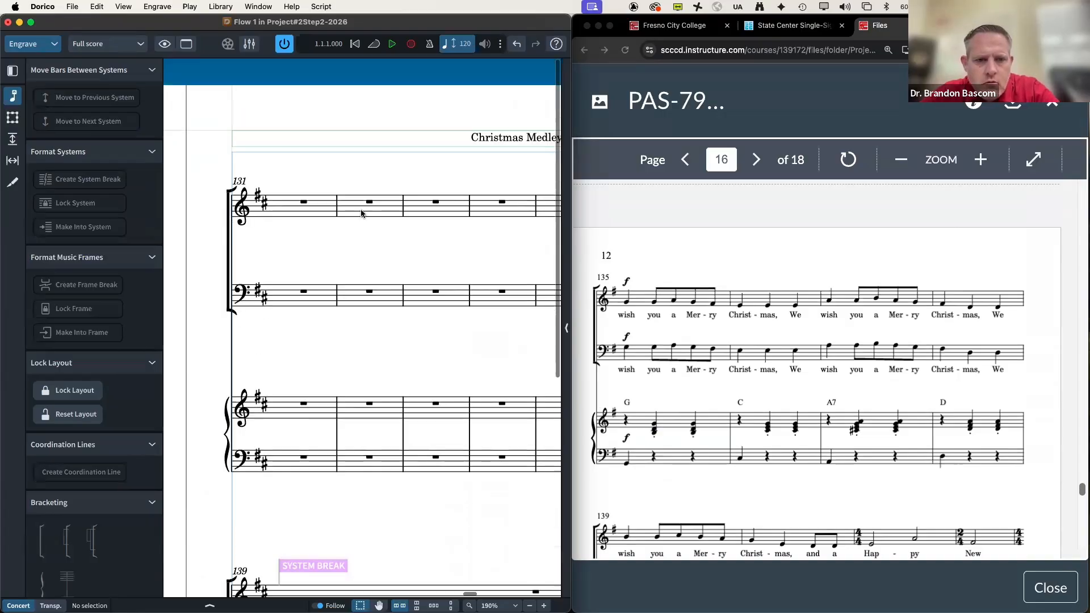
{"action": "scroll", "coordinate": [397, 210], "scroll_direction": "right", "scroll_amount": 5}
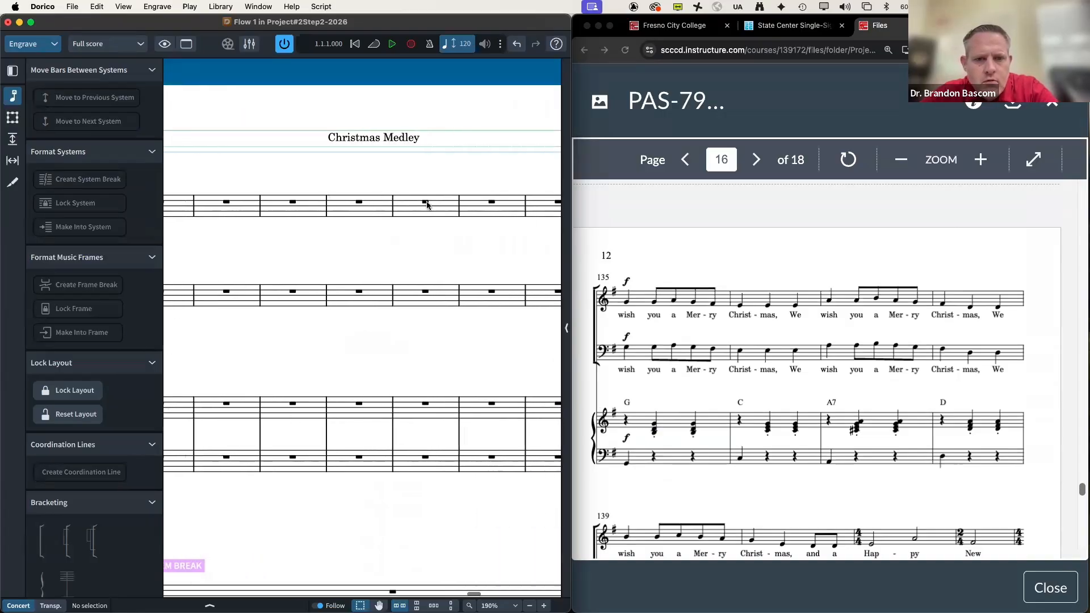
Step: Start a new system at bar 135
{"action": "left_click", "coordinate": [425, 203]}
{"action": "key", "text": "shift+s"}
{"action": "scroll", "coordinate": [365, 263], "scroll_direction": "left", "scroll_amount": 10}
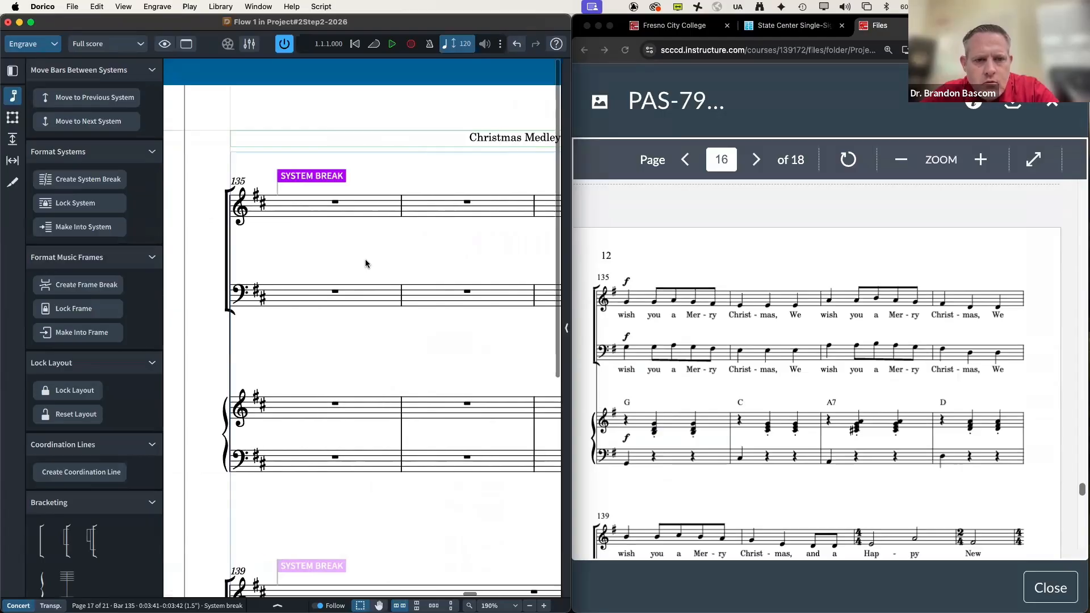
{"action": "scroll", "coordinate": [365, 264], "scroll_direction": "down", "scroll_amount": 5}
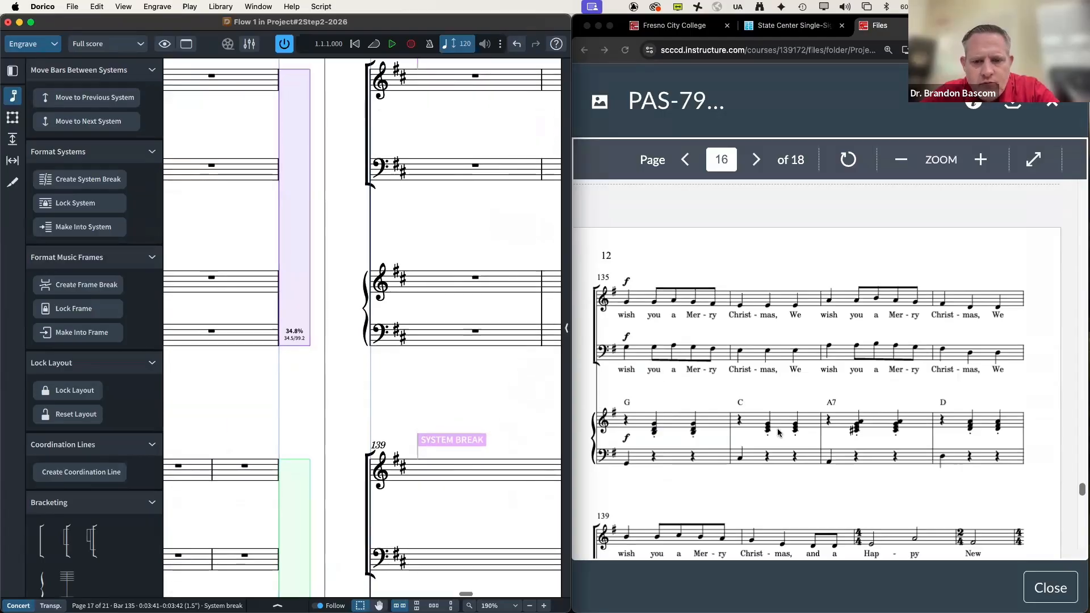
{"action": "scroll", "coordinate": [778, 431], "scroll_direction": "down", "scroll_amount": 4}
{"action": "scroll", "coordinate": [531, 395], "scroll_direction": "down", "scroll_amount": 1}
{"action": "scroll", "coordinate": [532, 395], "scroll_direction": "down", "scroll_amount": 5}
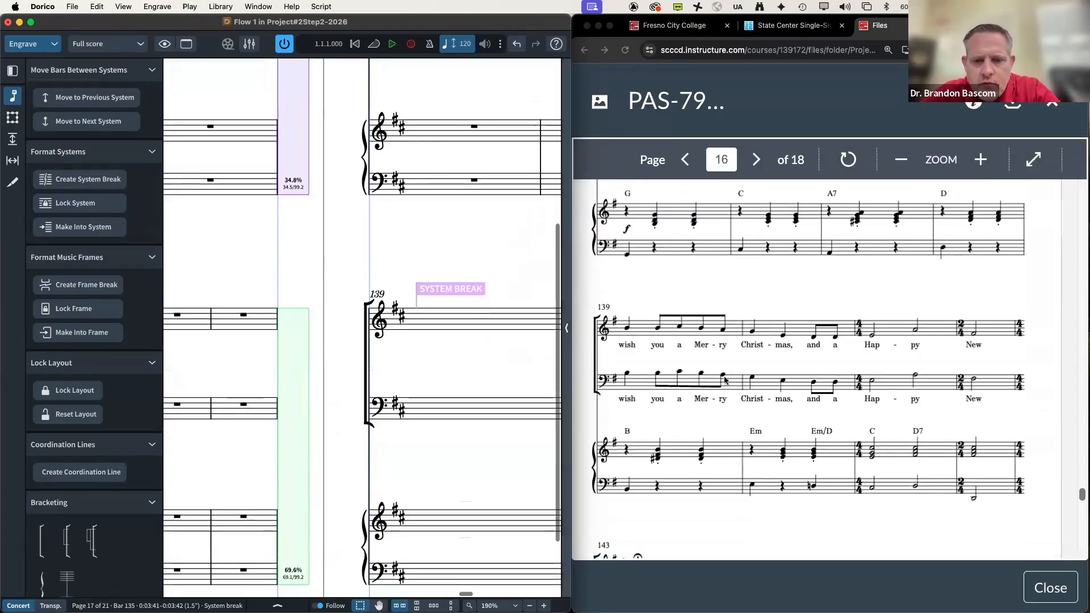
{"action": "scroll", "coordinate": [484, 379], "scroll_direction": "down", "scroll_amount": 8}
Step: Remove the system break at bar 146
{"action": "scroll", "coordinate": [483, 379], "scroll_direction": "right", "scroll_amount": 5}
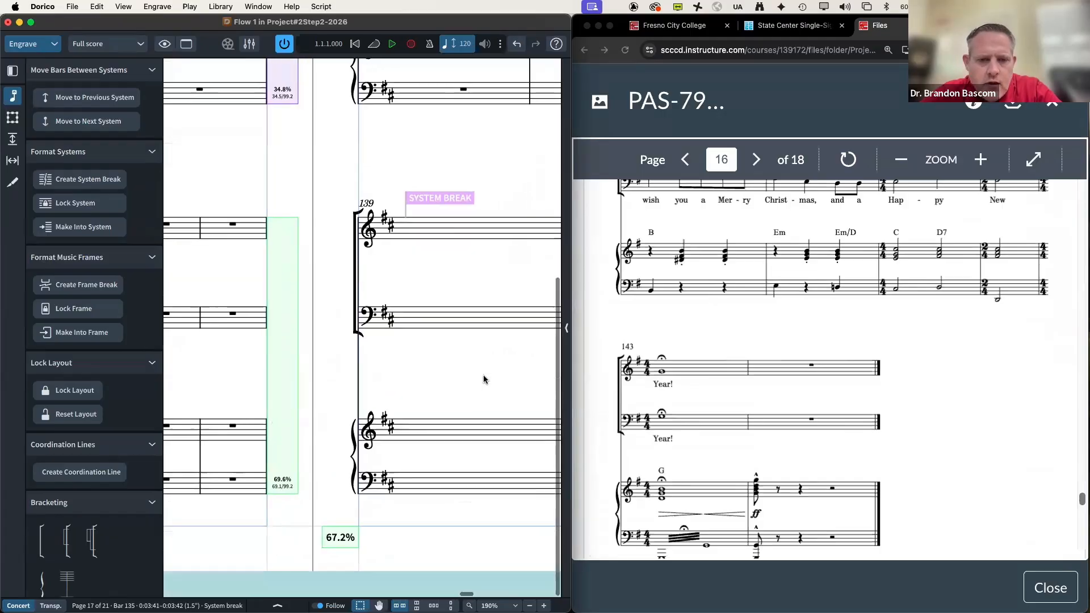
{"action": "scroll", "coordinate": [328, 223], "scroll_direction": "up", "scroll_amount": 5}
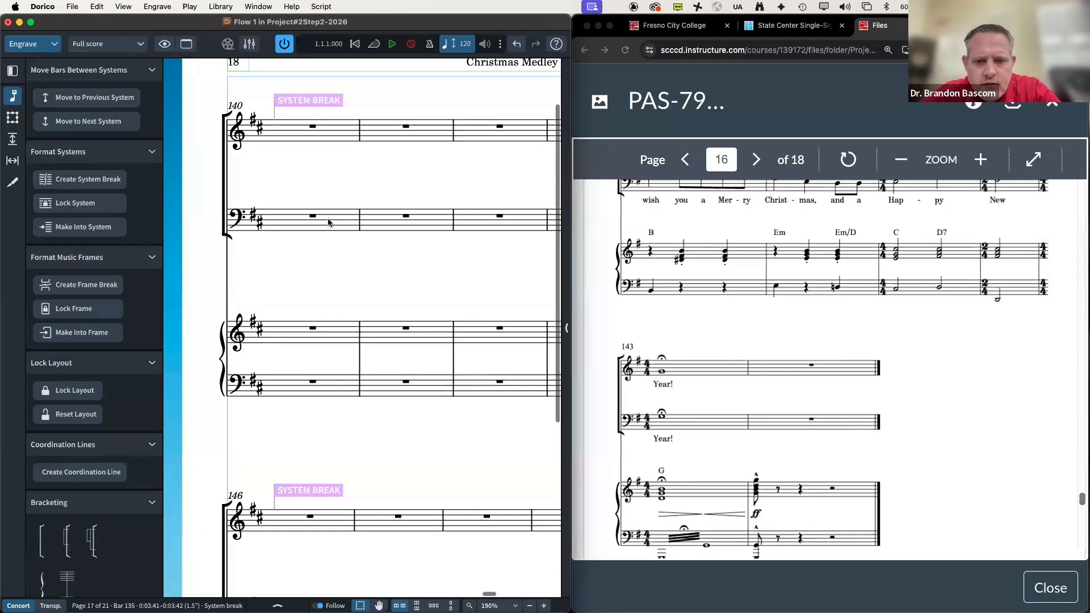
{"action": "scroll", "coordinate": [682, 444], "scroll_direction": "up", "scroll_amount": 2}
{"action": "scroll", "coordinate": [680, 440], "scroll_direction": "up", "scroll_amount": 2}
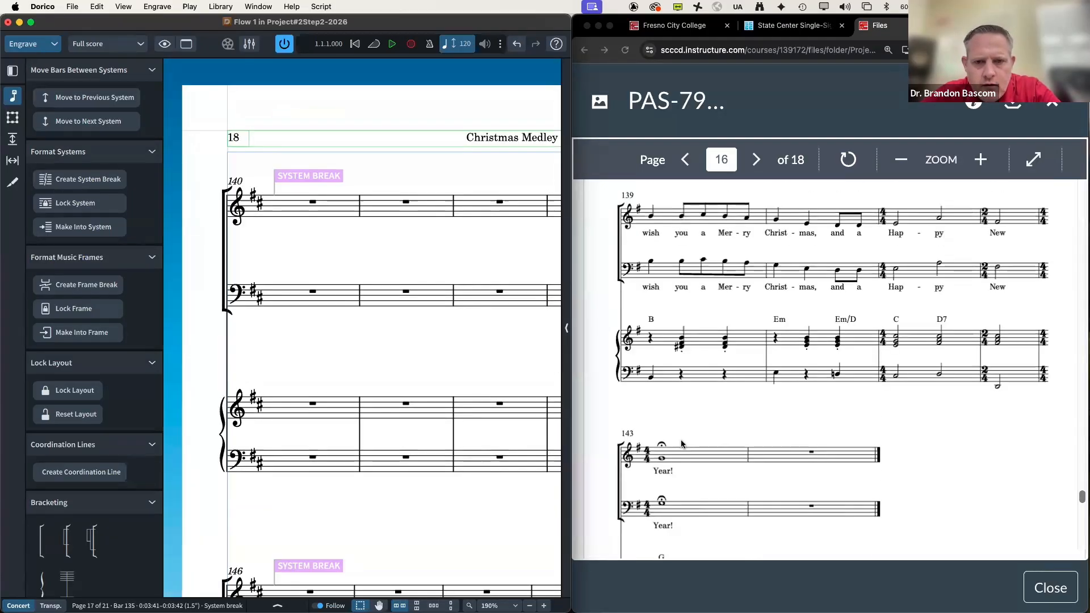
{"action": "scroll", "coordinate": [407, 441], "scroll_direction": "left", "scroll_amount": 5}
{"action": "scroll", "coordinate": [407, 441], "scroll_direction": "down", "scroll_amount": 10}
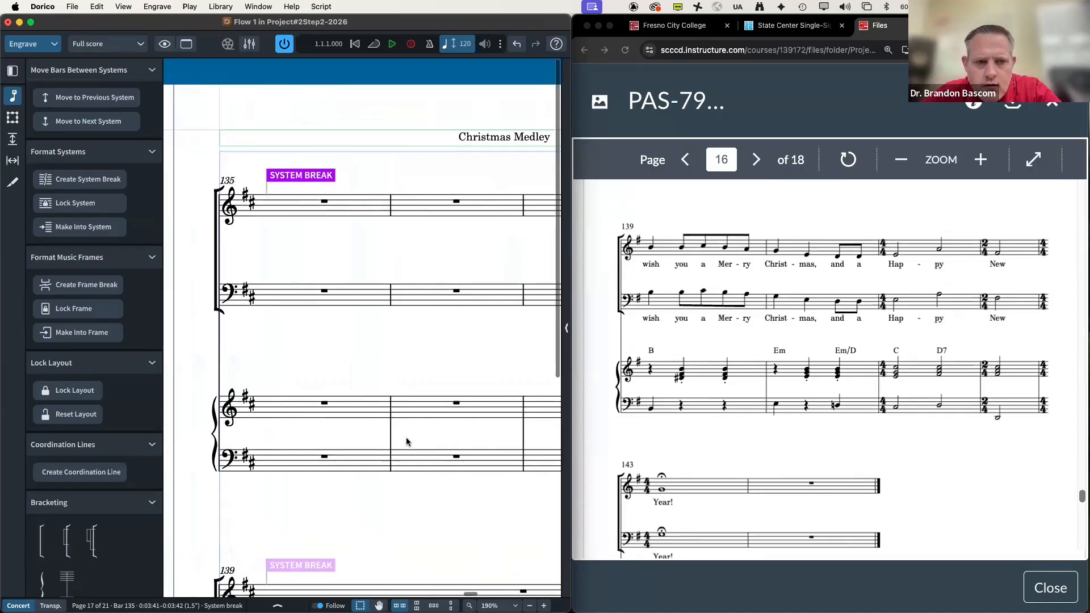
{"action": "scroll", "coordinate": [407, 441], "scroll_direction": "left", "scroll_amount": 5}
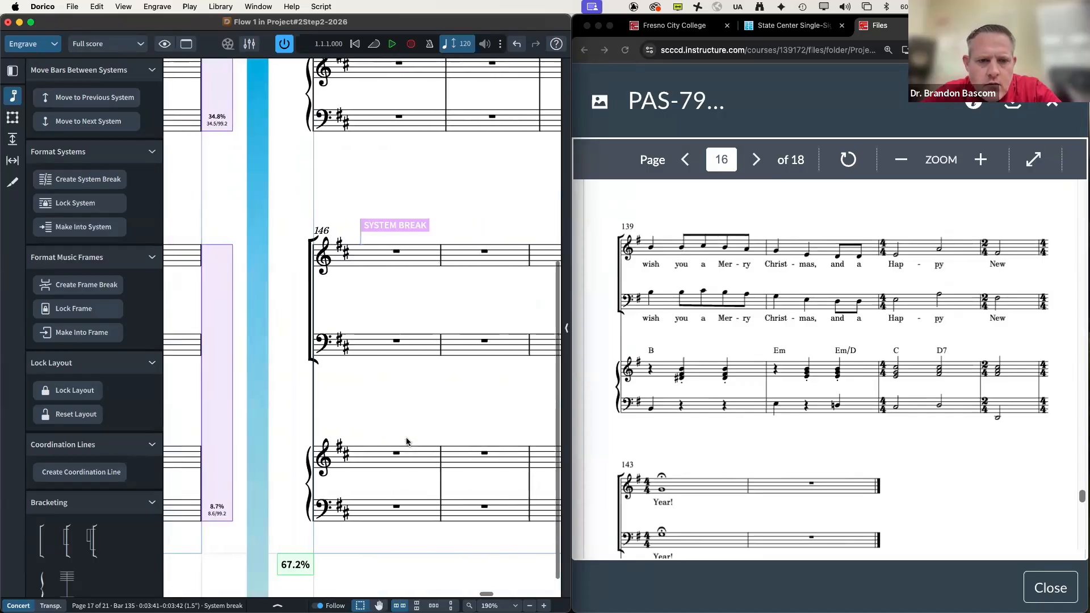
{"action": "scroll", "coordinate": [406, 440], "scroll_direction": "right", "scroll_amount": 10}
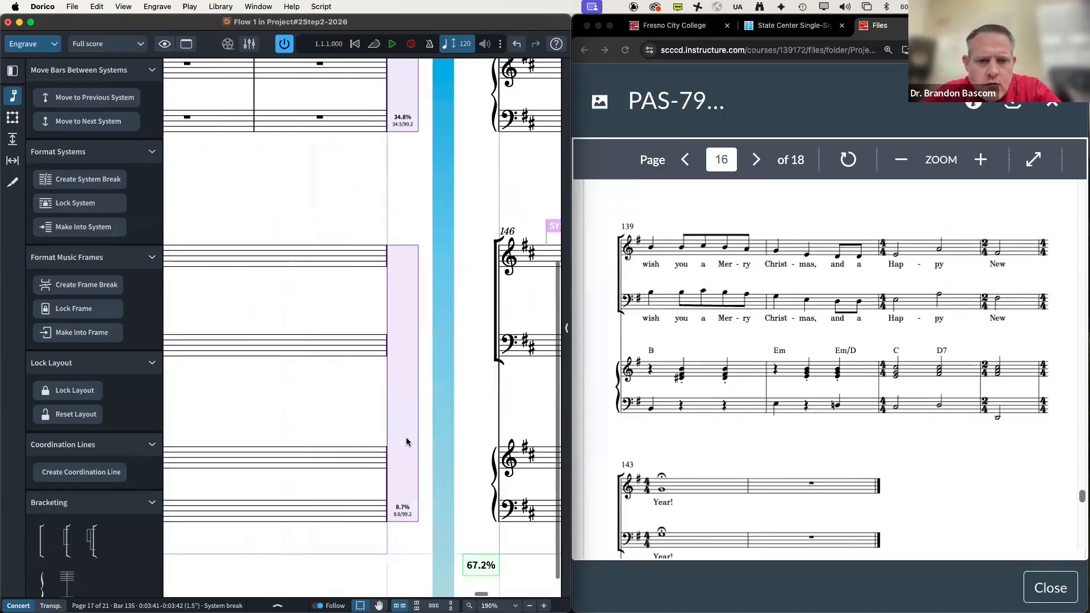
{"action": "scroll", "coordinate": [407, 441], "scroll_direction": "up", "scroll_amount": 2}
{"action": "scroll", "coordinate": [406, 441], "scroll_direction": "right", "scroll_amount": 2}
{"action": "left_click", "coordinate": [452, 343]}
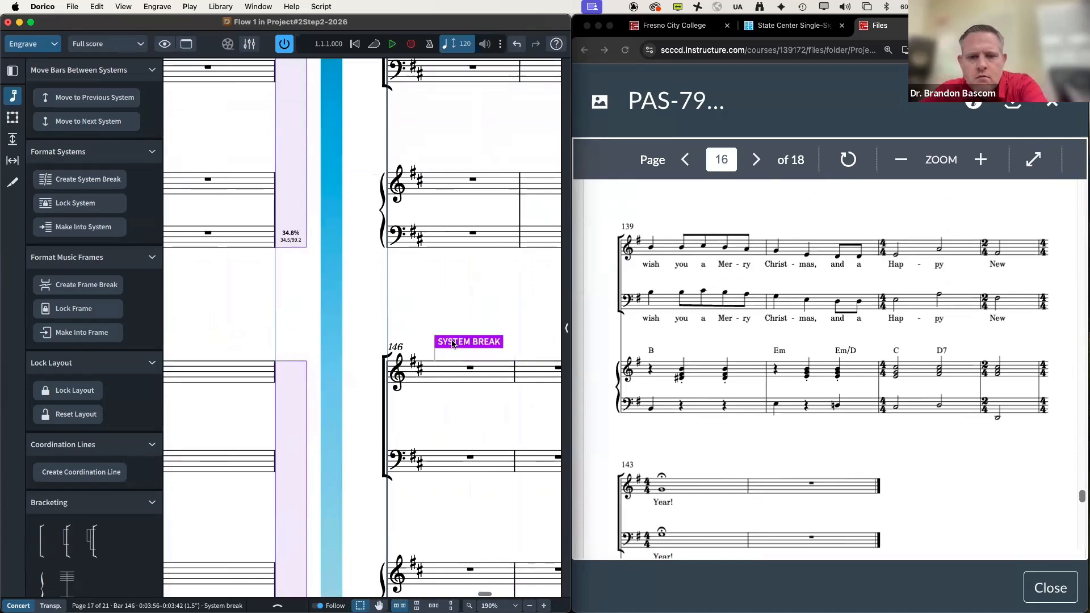
{"action": "key", "text": "Delete"}
{"action": "scroll", "coordinate": [451, 343], "scroll_direction": "up", "scroll_amount": 5}
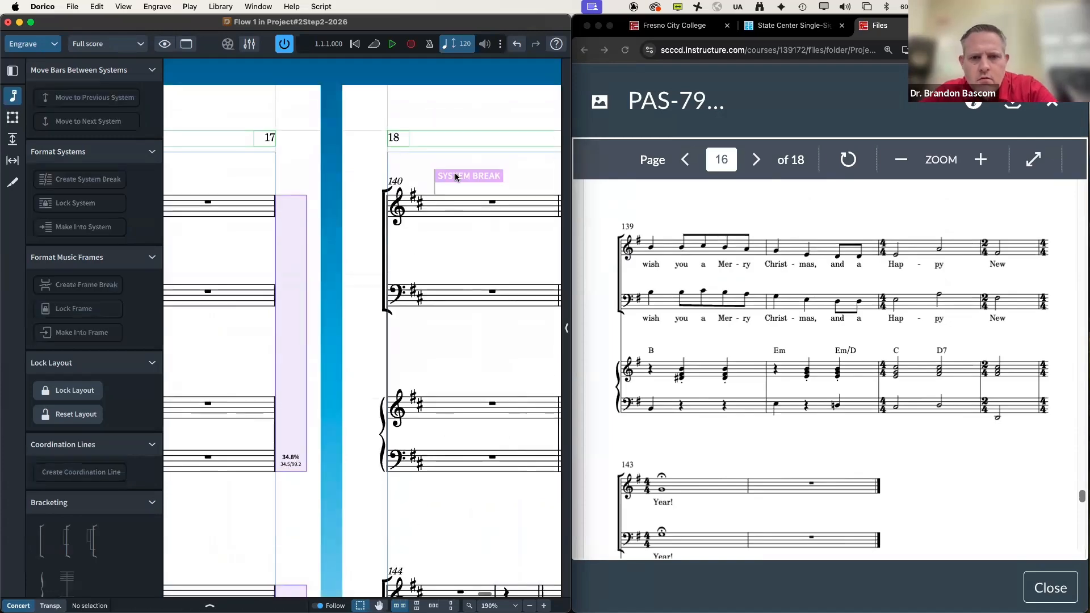
Step: Delete the forced system break at bar 140 and check how the pages reflow
{"action": "left_click", "coordinate": [455, 176]}
{"action": "key", "text": "Delete"}
{"action": "scroll", "coordinate": [455, 177], "scroll_direction": "right", "scroll_amount": 10}
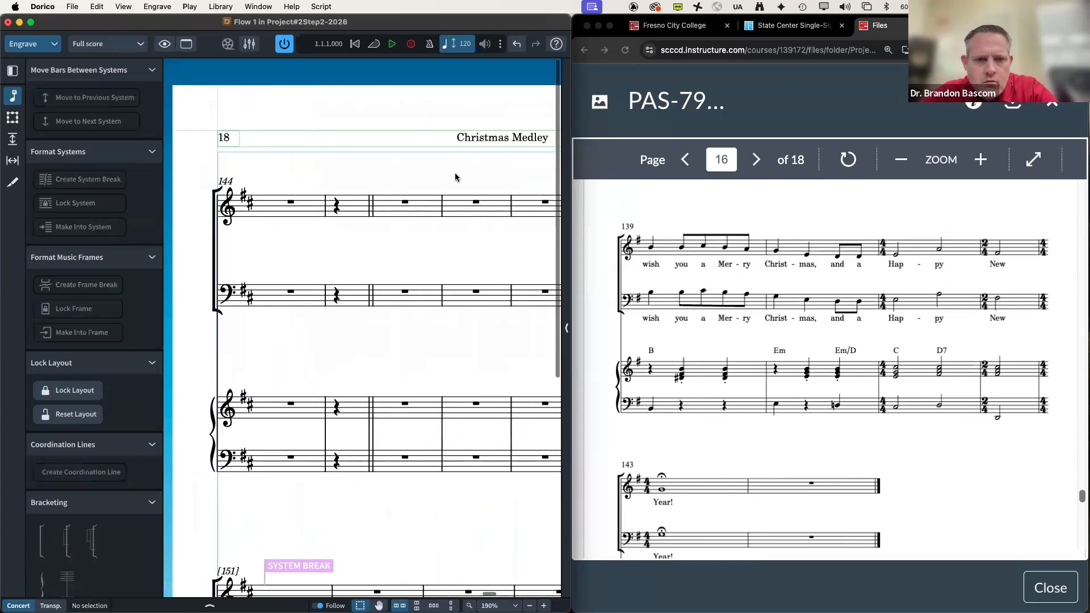
{"action": "scroll", "coordinate": [454, 177], "scroll_direction": "left", "scroll_amount": 10}
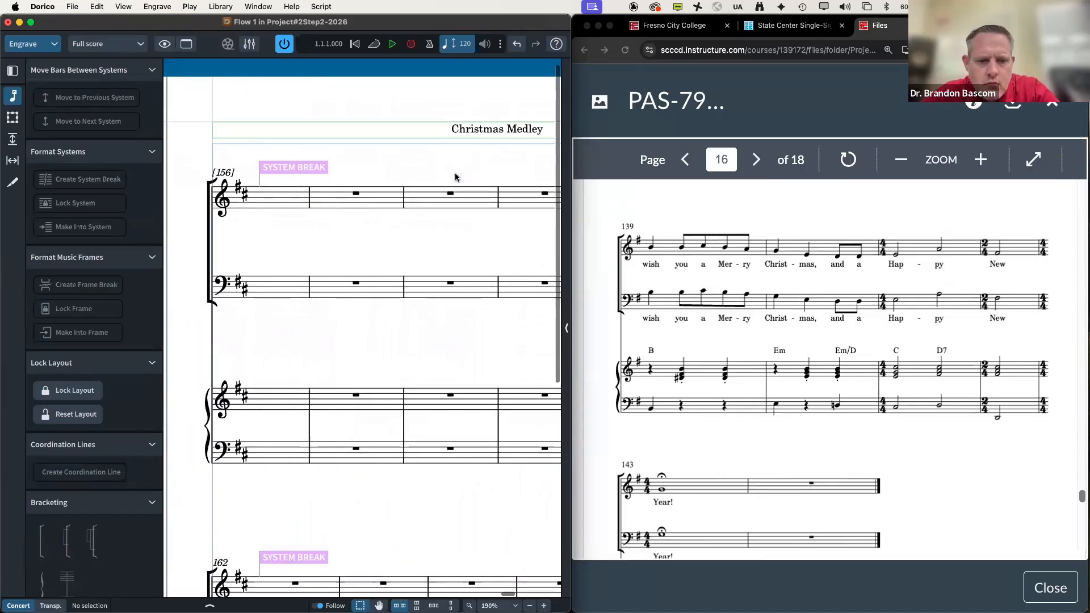
{"action": "scroll", "coordinate": [456, 176], "scroll_direction": "left", "scroll_amount": 8}
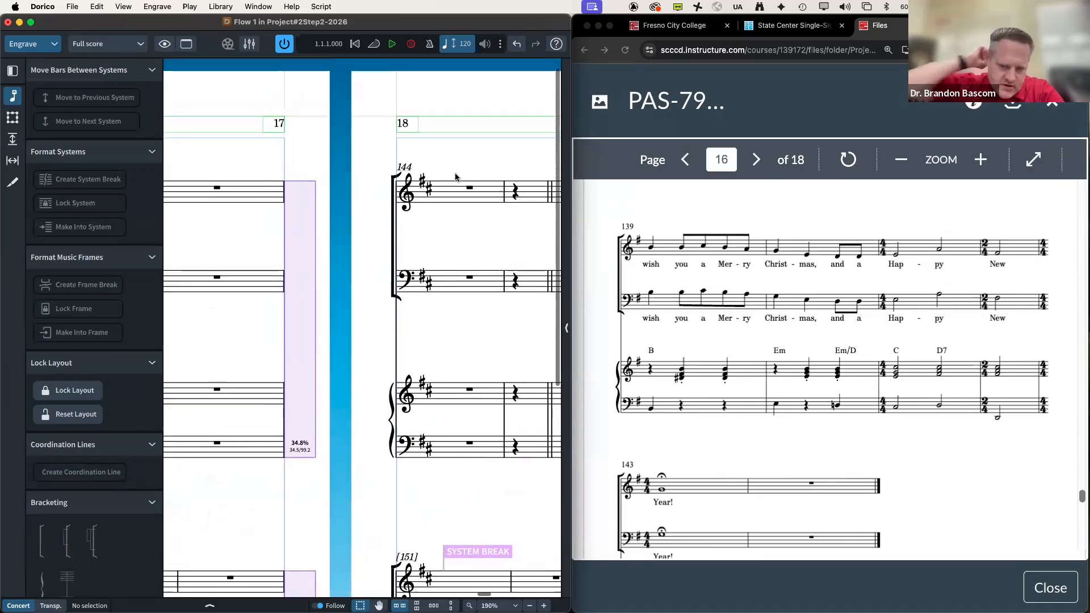
{"action": "scroll", "coordinate": [456, 176], "scroll_direction": "right", "scroll_amount": 1}
{"action": "scroll", "coordinate": [456, 177], "scroll_direction": "right", "scroll_amount": 3}
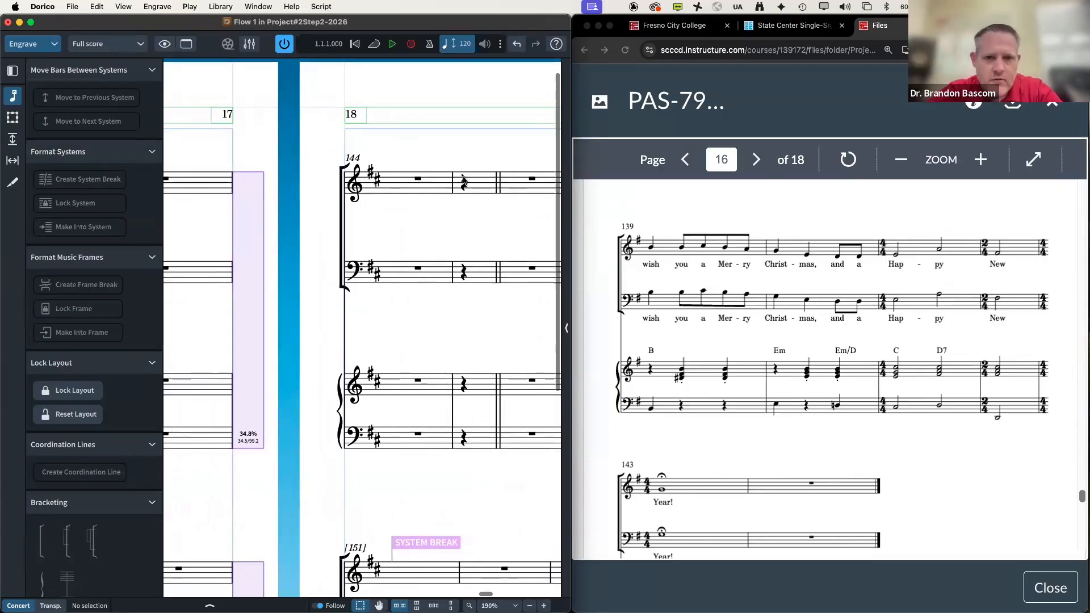
{"action": "scroll", "coordinate": [469, 181], "scroll_direction": "right", "scroll_amount": 3}
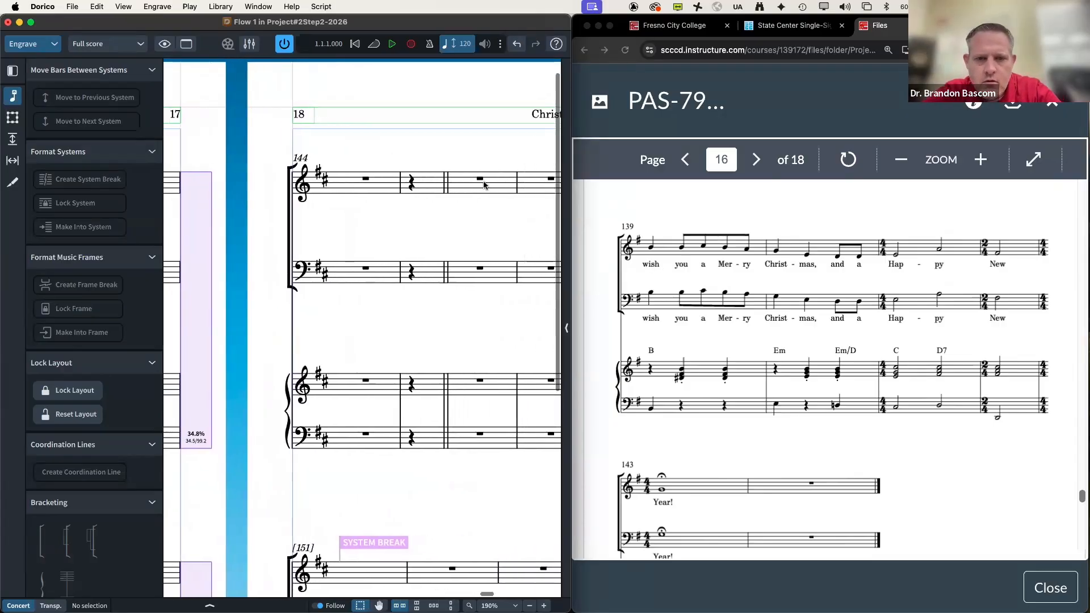
Step: Select a rest in bar 146 and scroll through the remaining pages to the final page
{"action": "left_click", "coordinate": [481, 180]}
{"action": "scroll", "coordinate": [480, 182], "scroll_direction": "right", "scroll_amount": 10}
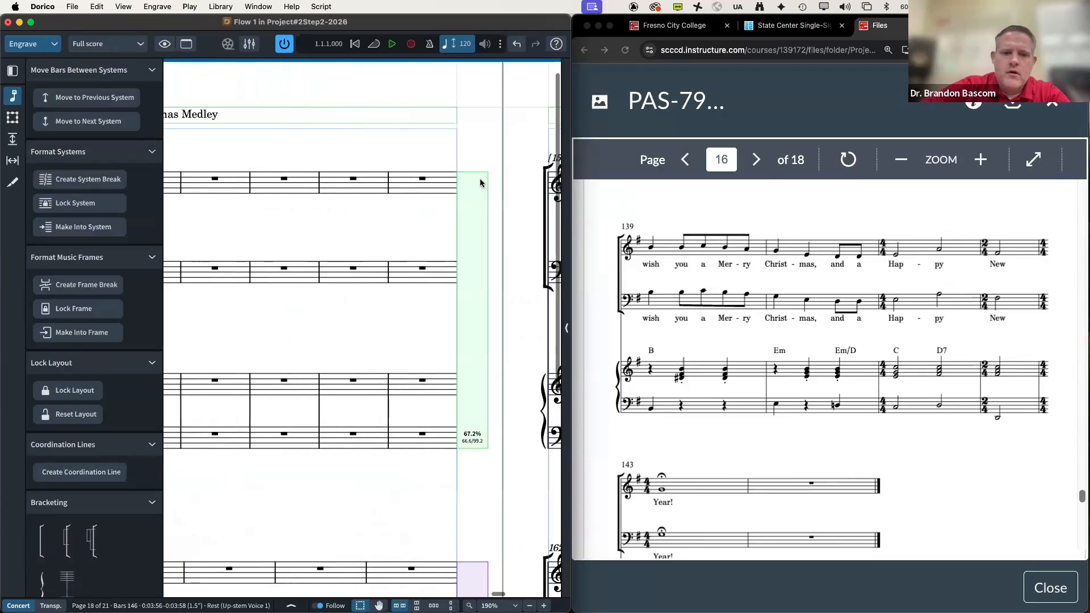
{"action": "scroll", "coordinate": [480, 183], "scroll_direction": "down", "scroll_amount": 5}
{"action": "scroll", "coordinate": [480, 182], "scroll_direction": "right", "scroll_amount": 15}
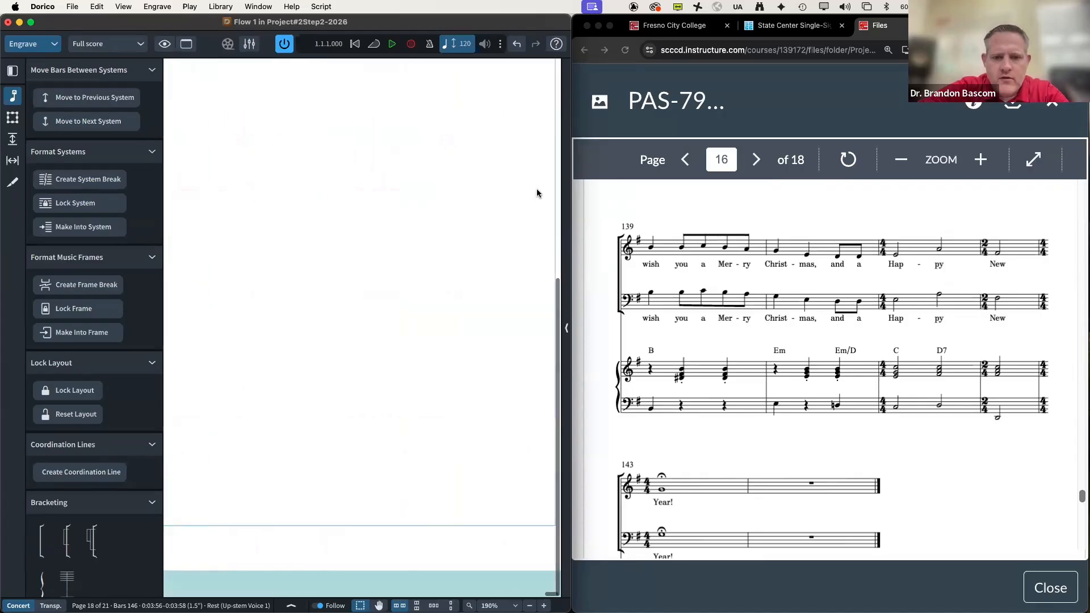
{"action": "scroll", "coordinate": [536, 192], "scroll_direction": "up", "scroll_amount": 5}
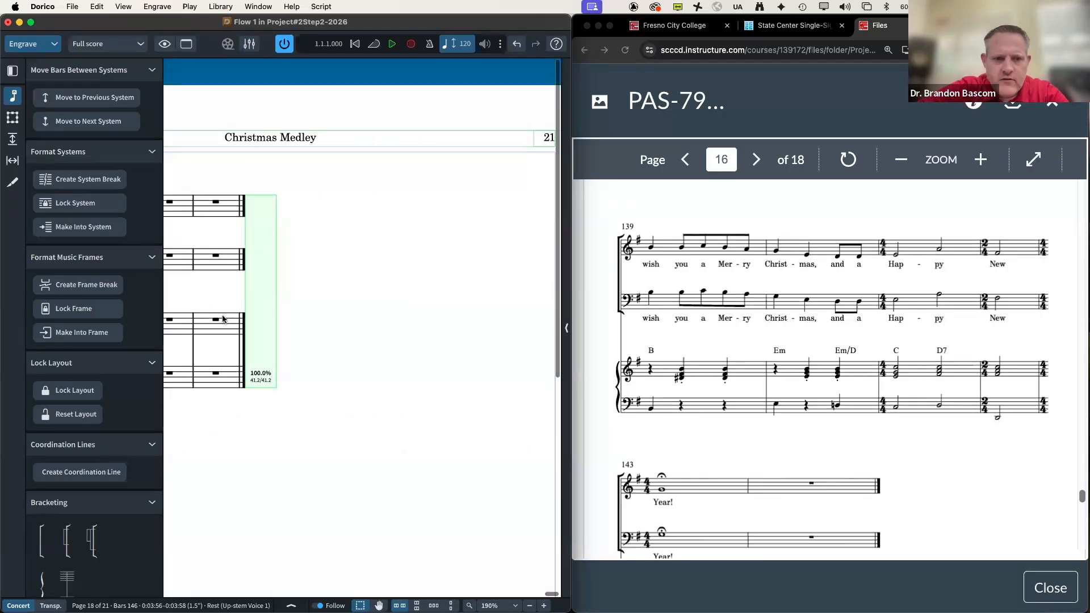
{"action": "scroll", "coordinate": [223, 319], "scroll_direction": "down", "scroll_amount": 2}
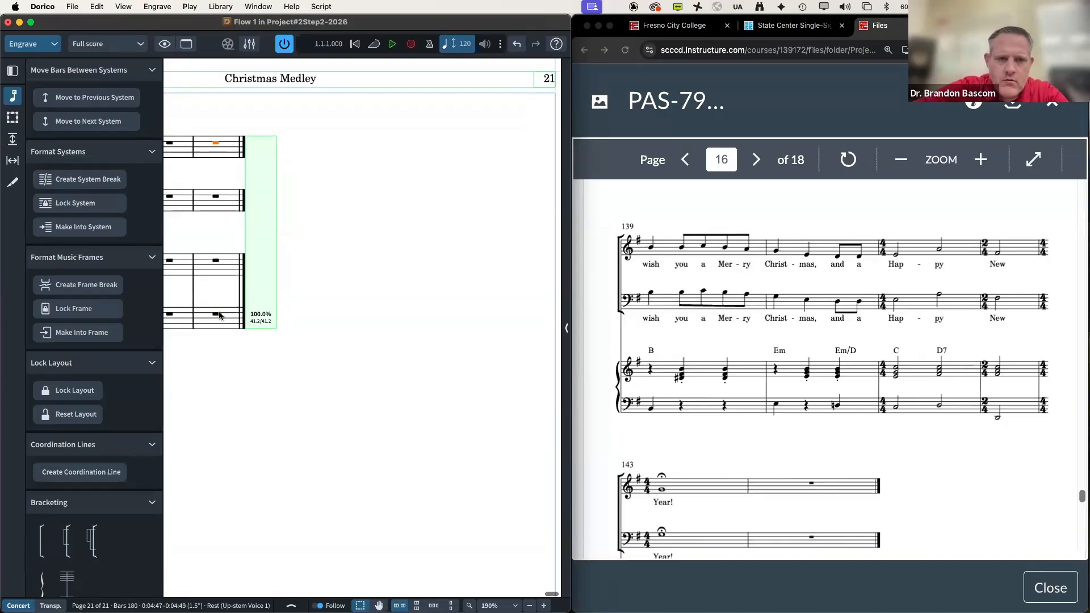
Step: Switch back to Write mode and select all the rests in the final bars
{"action": "key", "text": "super+1"}
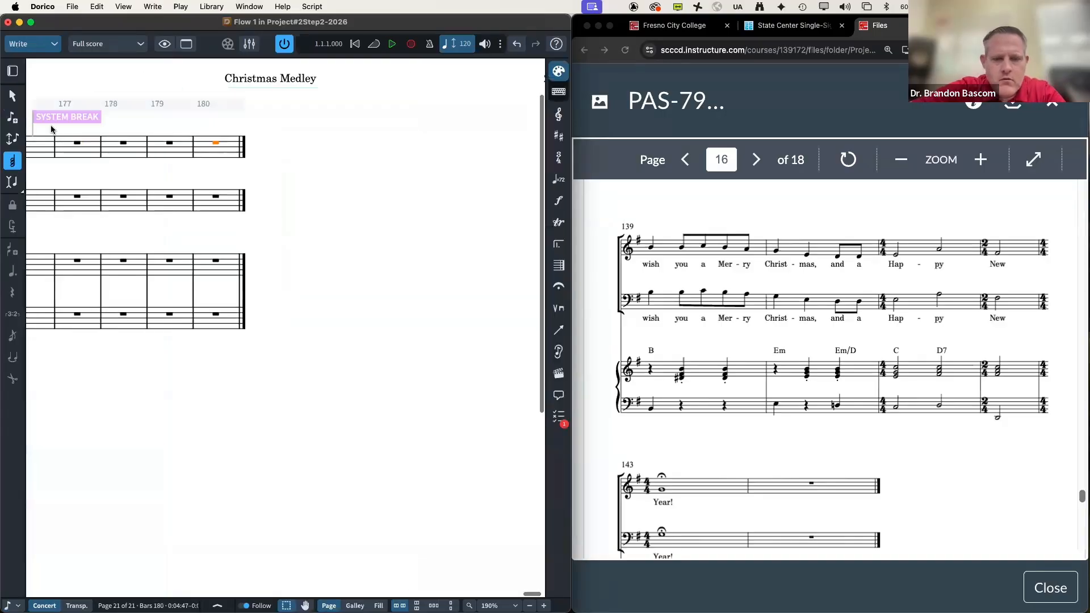
{"action": "key", "text": "super+a"}
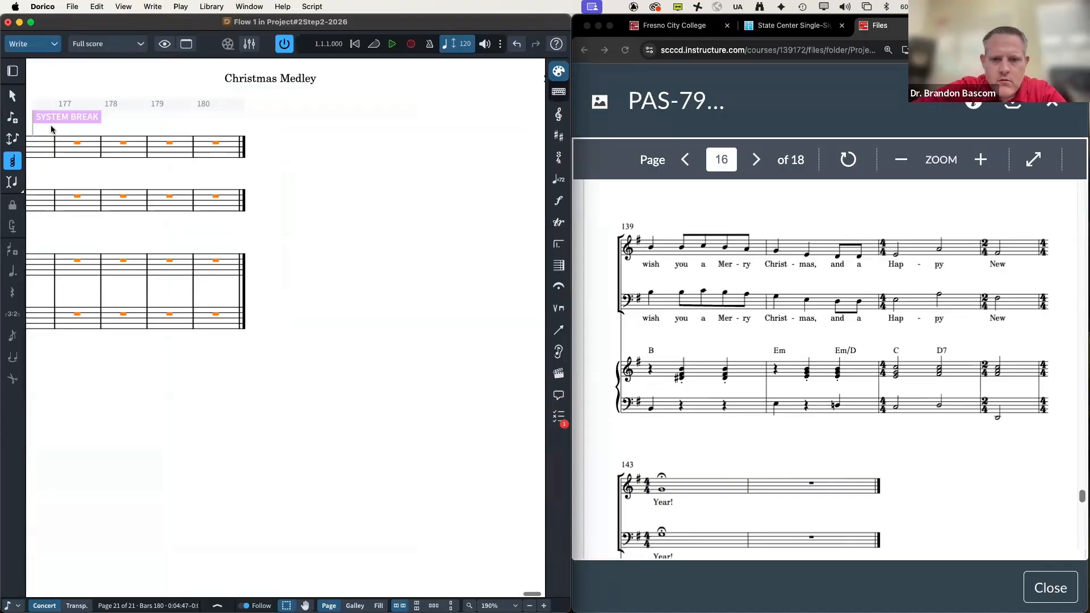
{"action": "scroll", "coordinate": [51, 129], "scroll_direction": "left", "scroll_amount": 15}
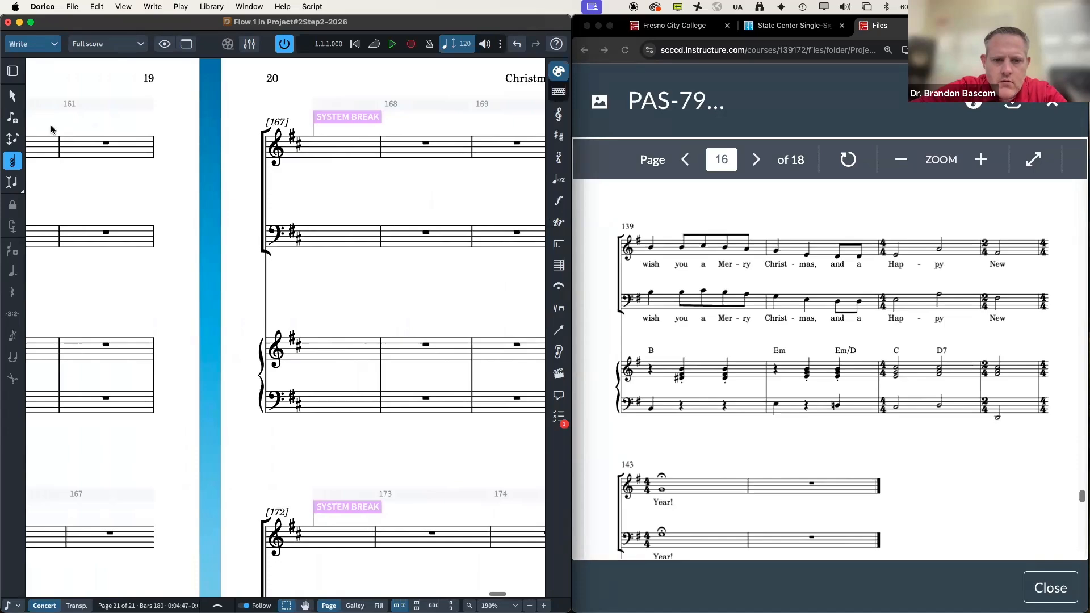
{"action": "scroll", "coordinate": [51, 129], "scroll_direction": "right", "scroll_amount": 10}
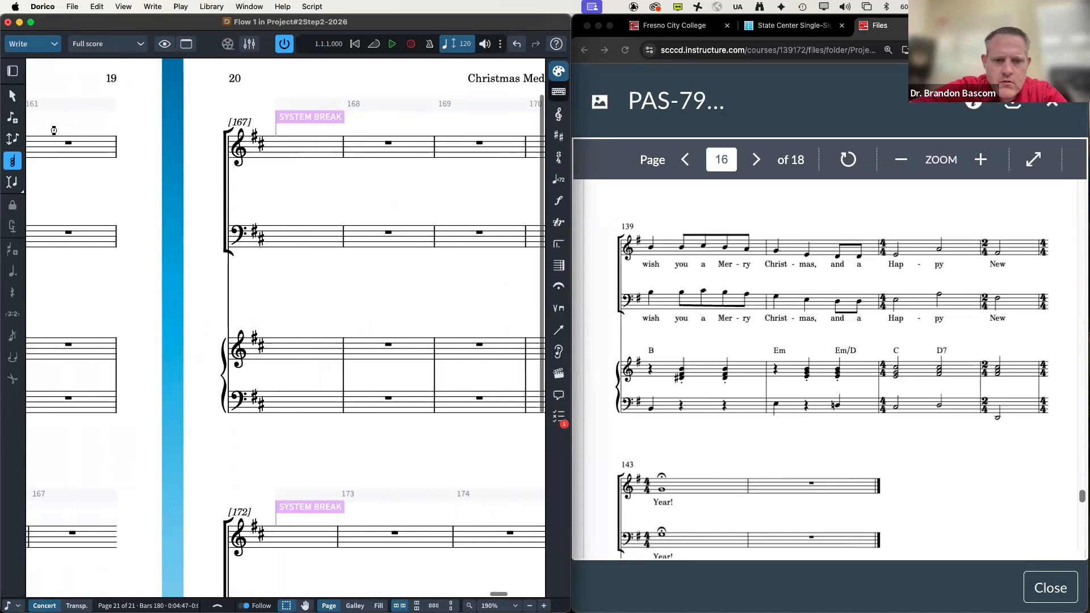
{"action": "scroll", "coordinate": [51, 129], "scroll_direction": "left", "scroll_amount": 10}
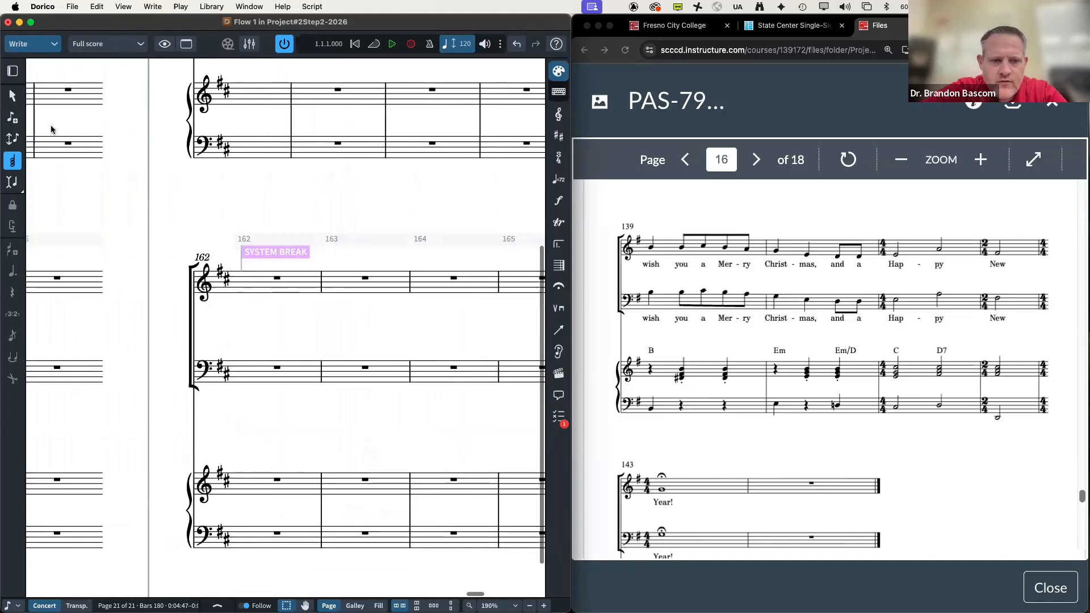
{"action": "scroll", "coordinate": [52, 129], "scroll_direction": "up", "scroll_amount": 5}
{"action": "scroll", "coordinate": [51, 129], "scroll_direction": "left", "scroll_amount": 3}
{"action": "scroll", "coordinate": [51, 129], "scroll_direction": "up", "scroll_amount": 5}
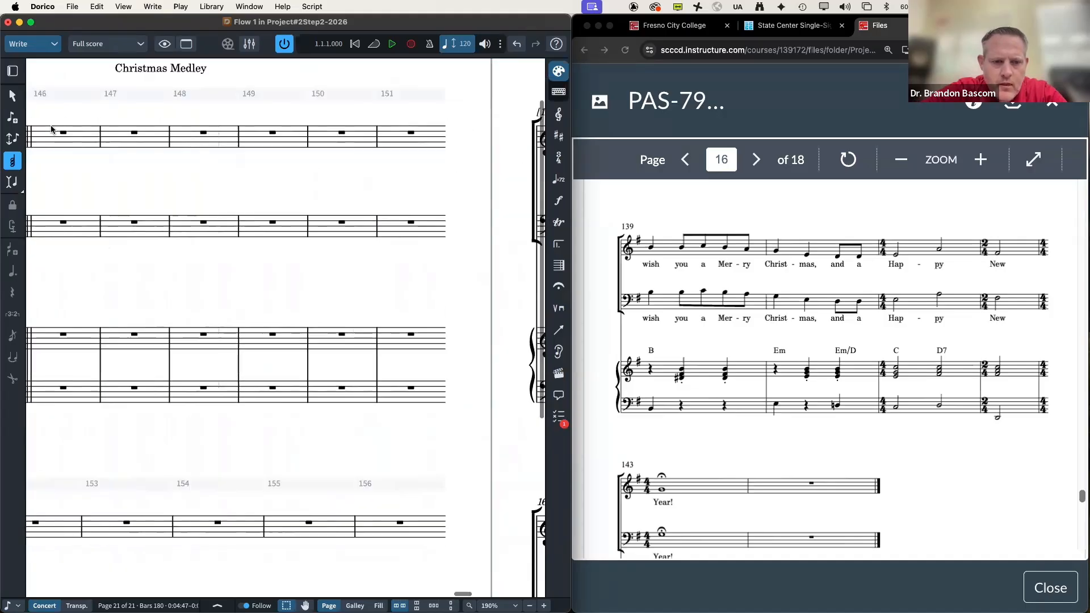
{"action": "scroll", "coordinate": [51, 129], "scroll_direction": "left", "scroll_amount": 10}
{"action": "scroll", "coordinate": [52, 130], "scroll_direction": "right", "scroll_amount": 4}
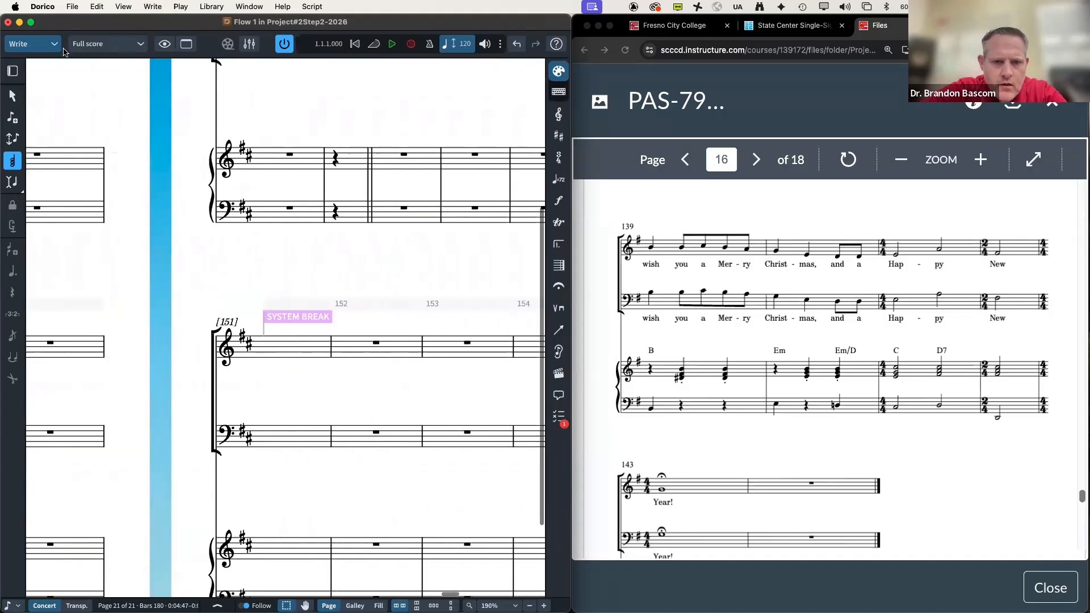
Step: Select the empty bars from bar 146 in all four staves through final bar 180
{"action": "left_click", "coordinate": [393, 210], "text": "shift"}
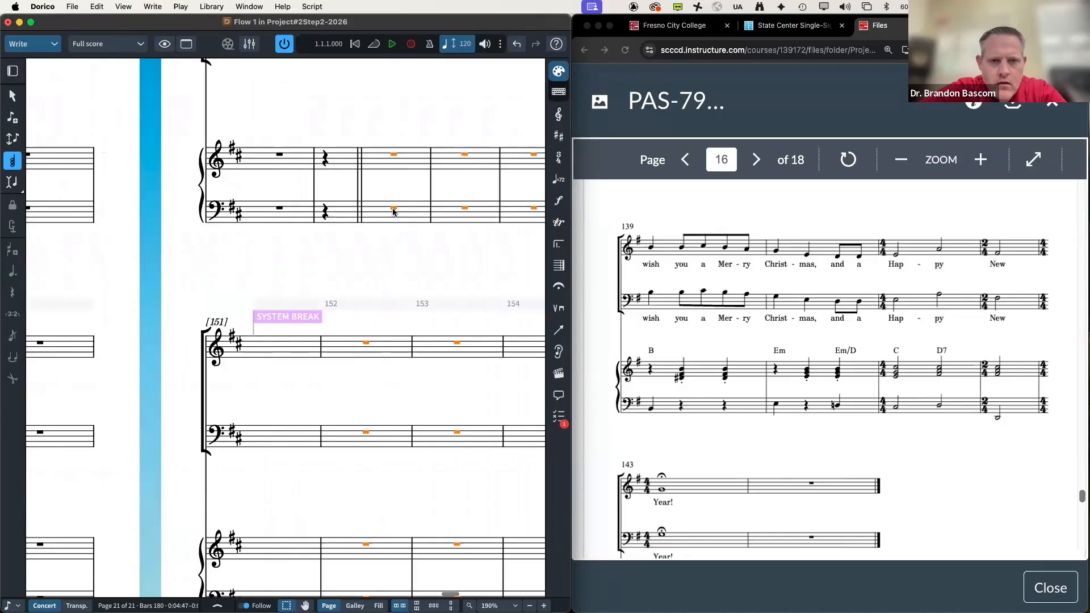
{"action": "left_click", "coordinate": [95, 7]}
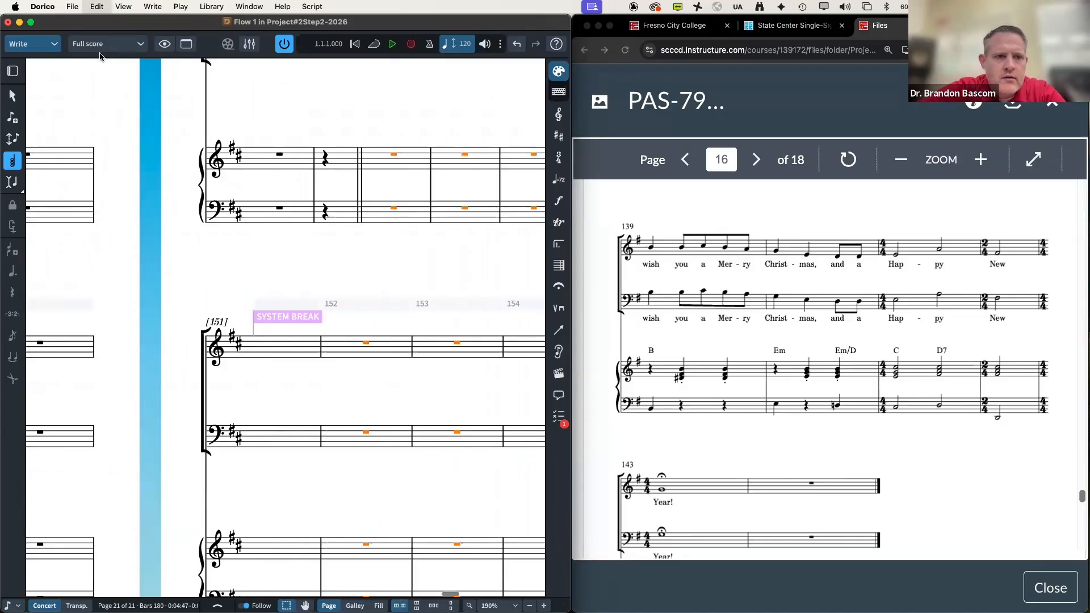
{"action": "left_click", "coordinate": [111, 118]}
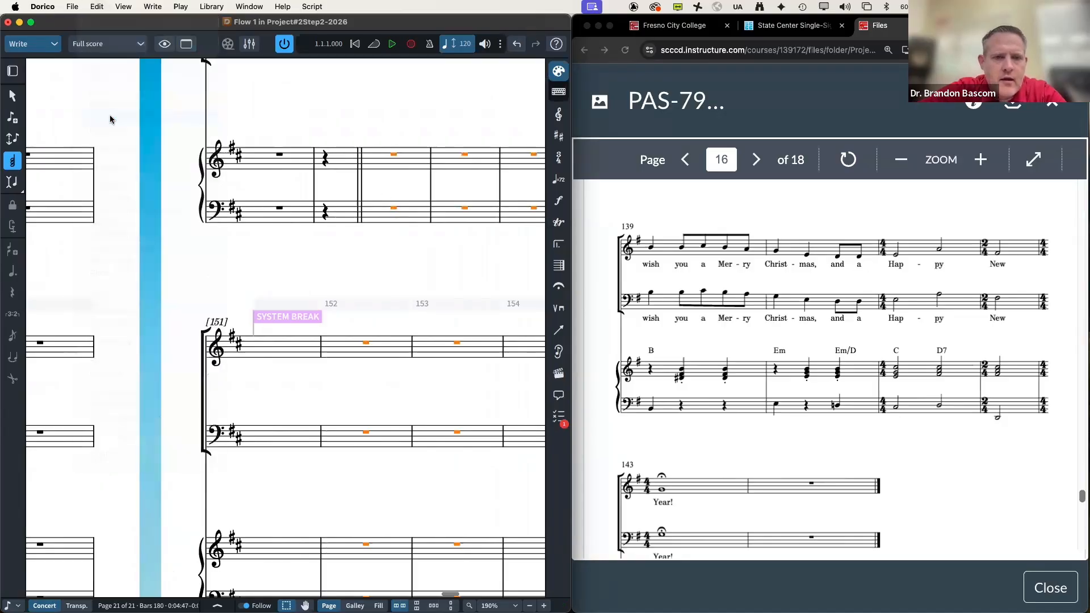
{"action": "scroll", "coordinate": [363, 189], "scroll_direction": "up", "scroll_amount": 5}
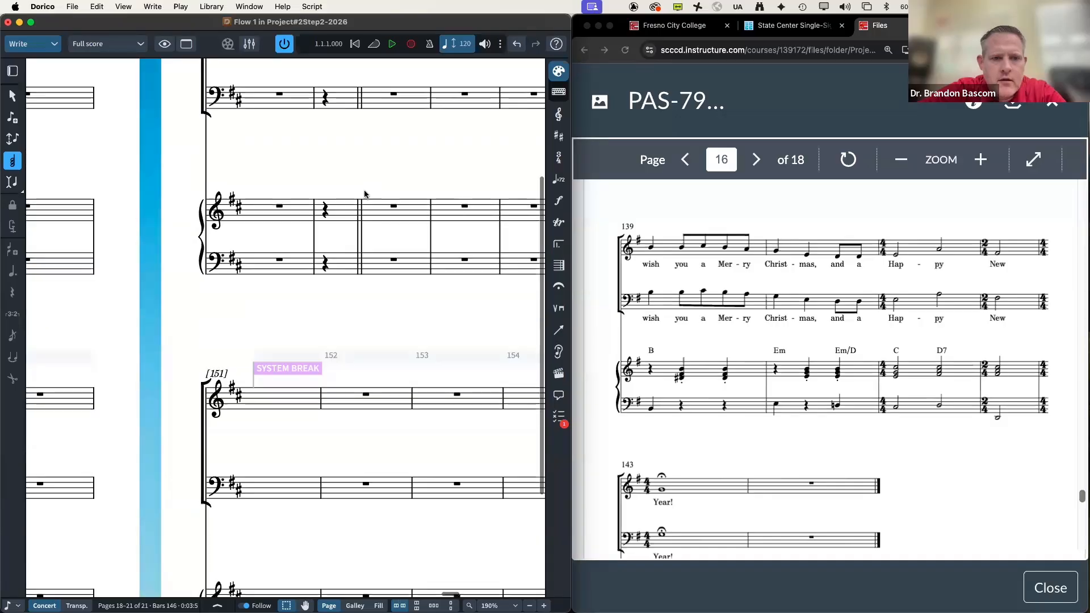
{"action": "key", "text": "shift+Down"}
{"action": "key", "text": "shift+Down"}
{"action": "key", "text": "shift+Down"}
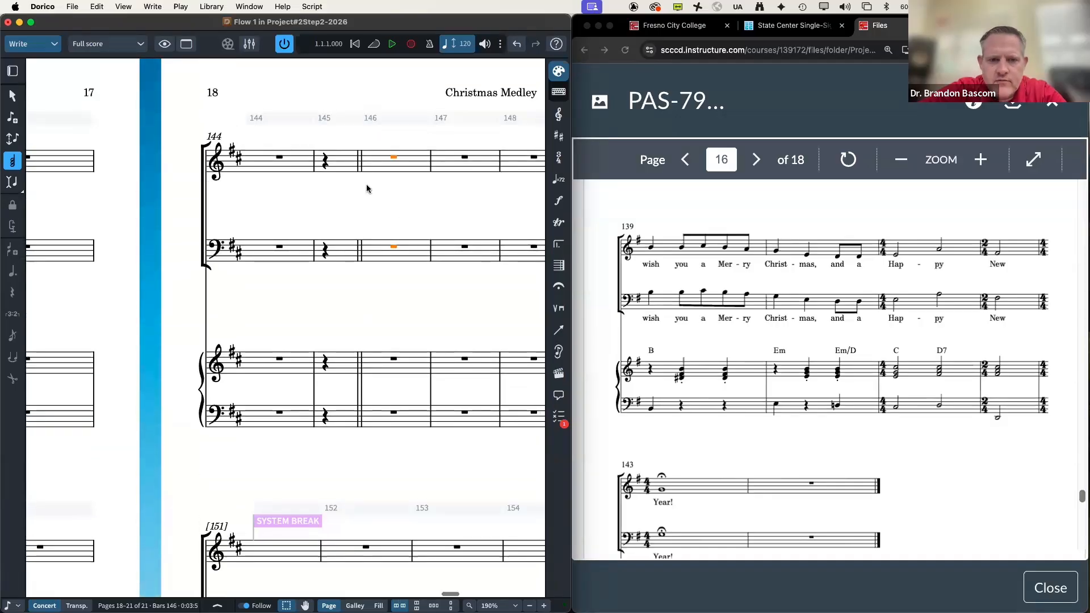
{"action": "scroll", "coordinate": [366, 188], "scroll_direction": "right", "scroll_amount": 15}
{"action": "scroll", "coordinate": [366, 189], "scroll_direction": "right", "scroll_amount": 10}
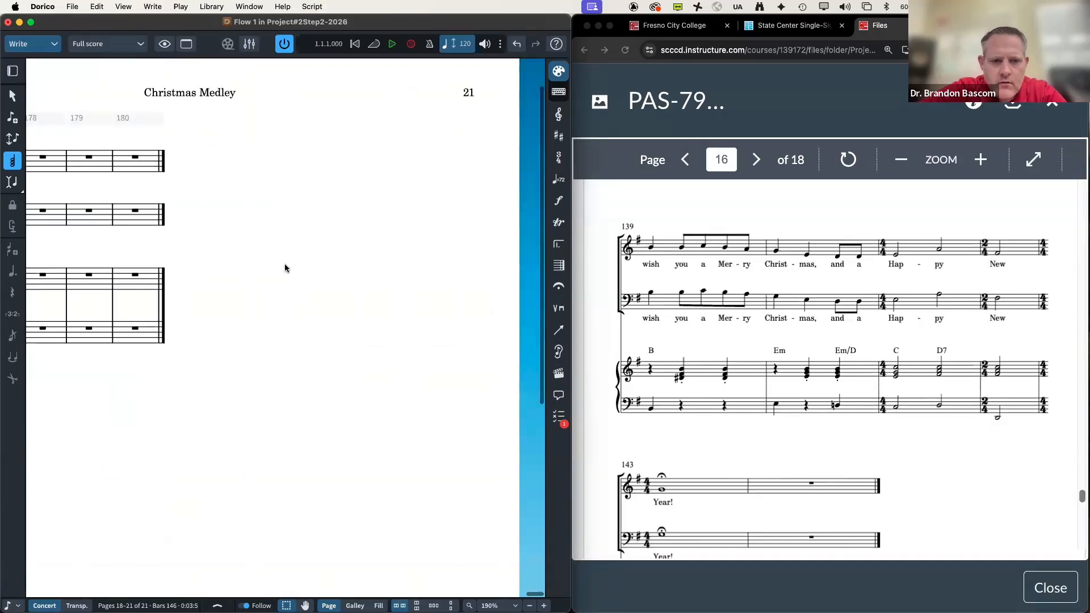
{"action": "left_click", "coordinate": [137, 332], "text": "shift"}
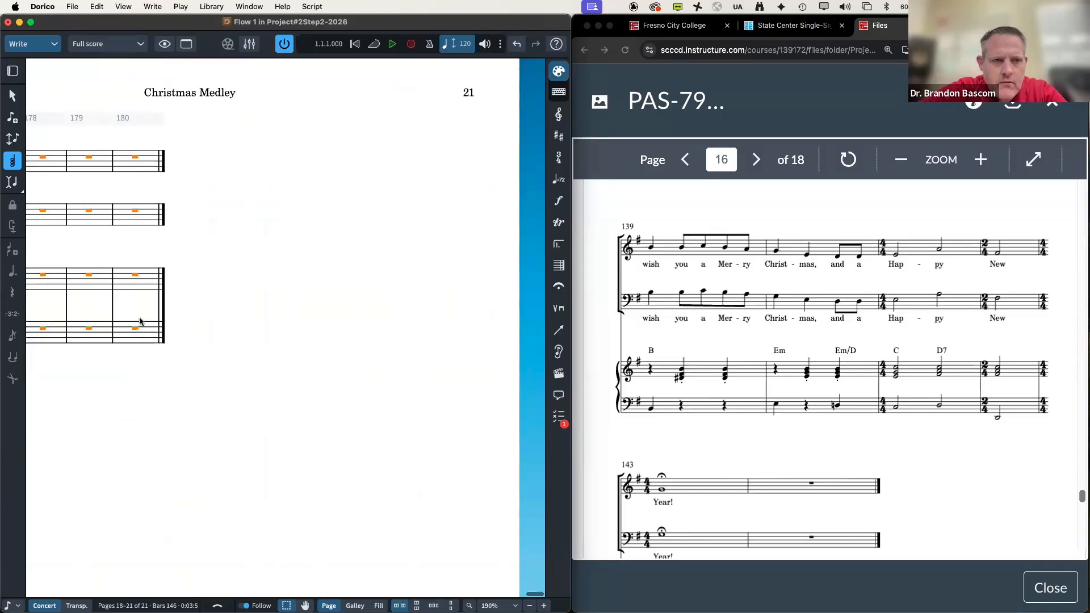
Step: Delete bars 146–180 with Edit > Delete Bars
{"action": "left_click", "coordinate": [98, 7]}
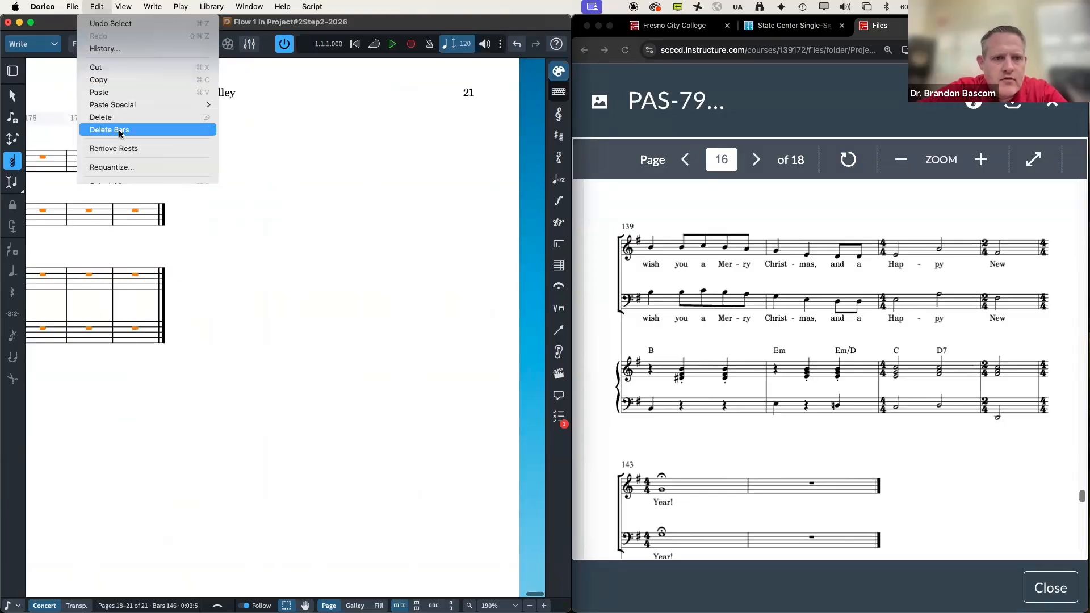
{"action": "left_click", "coordinate": [122, 129]}
{"action": "scroll", "coordinate": [216, 264], "scroll_direction": "down", "scroll_amount": 6}
{"action": "scroll", "coordinate": [216, 264], "scroll_direction": "left", "scroll_amount": 4}
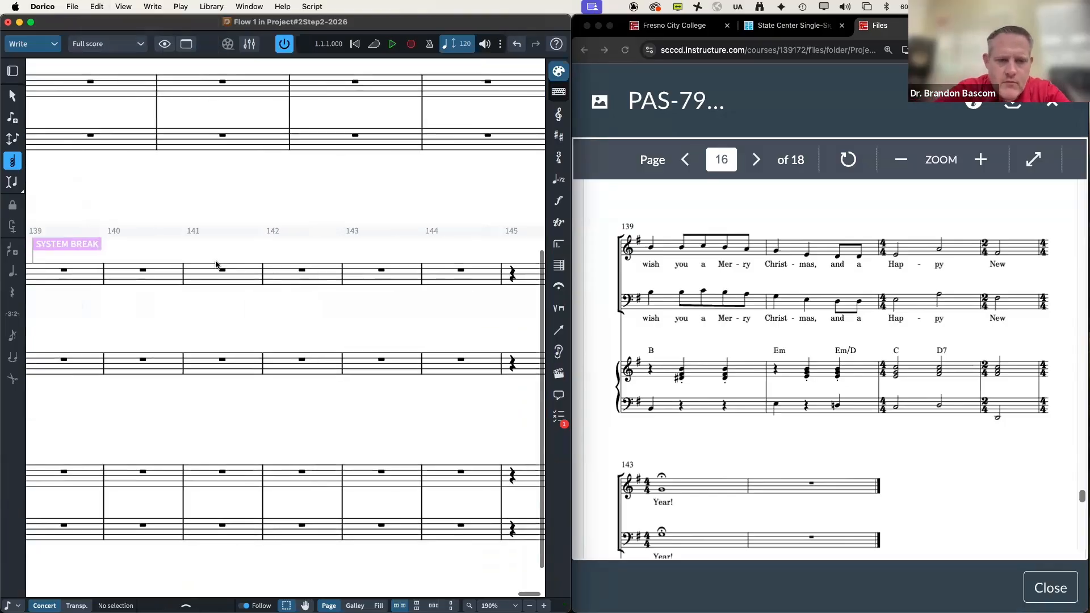
{"action": "scroll", "coordinate": [216, 264], "scroll_direction": "left", "scroll_amount": 2}
{"action": "scroll", "coordinate": [216, 264], "scroll_direction": "right", "scroll_amount": 6}
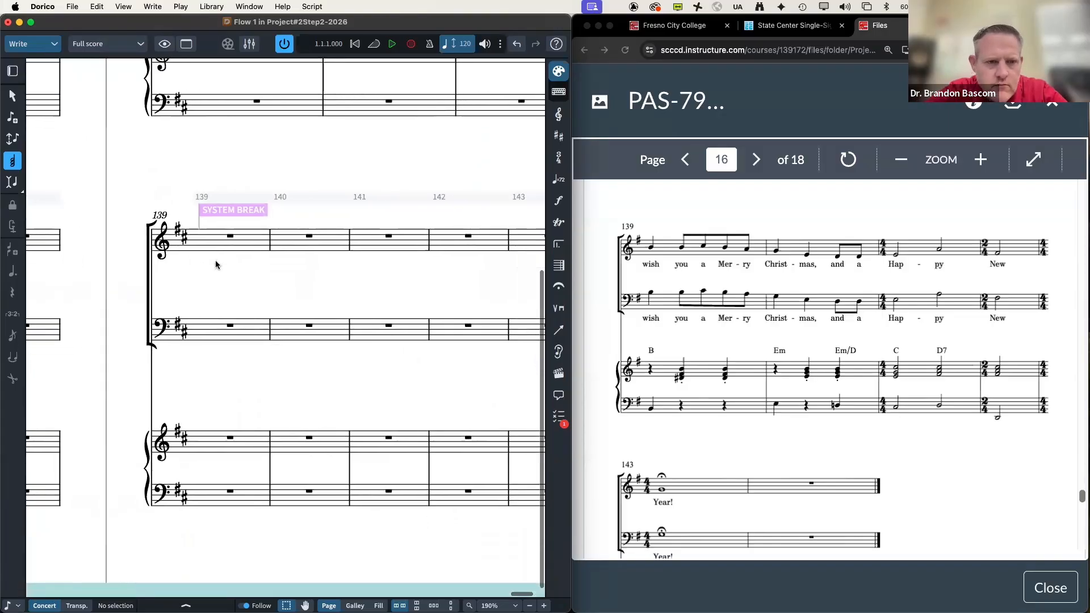
{"action": "scroll", "coordinate": [216, 264], "scroll_direction": "right", "scroll_amount": 1}
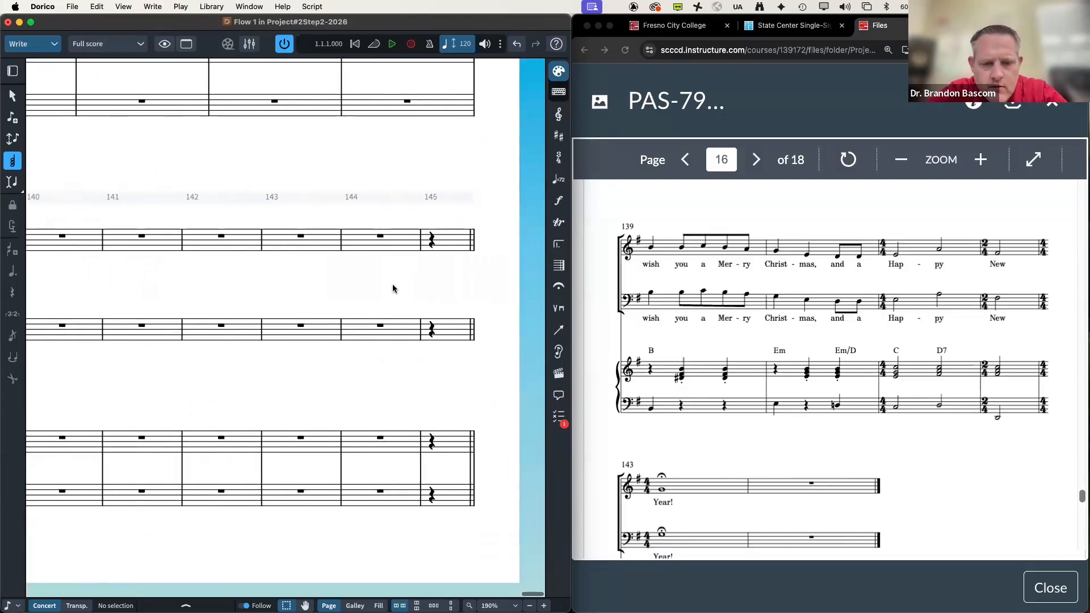
{"action": "scroll", "coordinate": [301, 272], "scroll_direction": "left", "scroll_amount": 4}
{"action": "scroll", "coordinate": [301, 272], "scroll_direction": "right", "scroll_amount": 5}
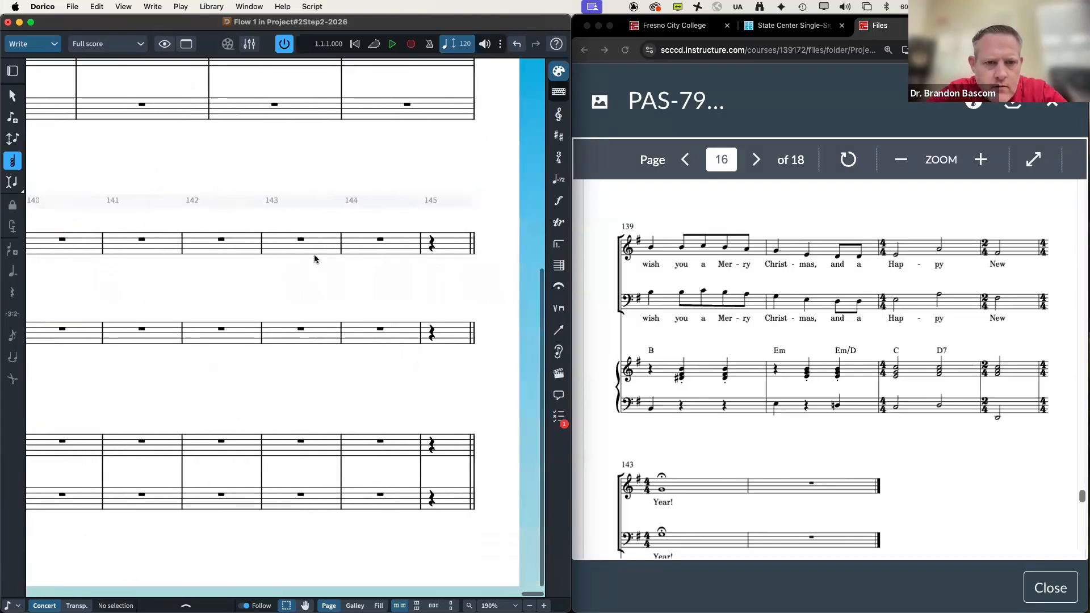
Step: Select the leftover bar 145 rests in every staff and delete that bar
{"action": "left_click", "coordinate": [430, 242]}
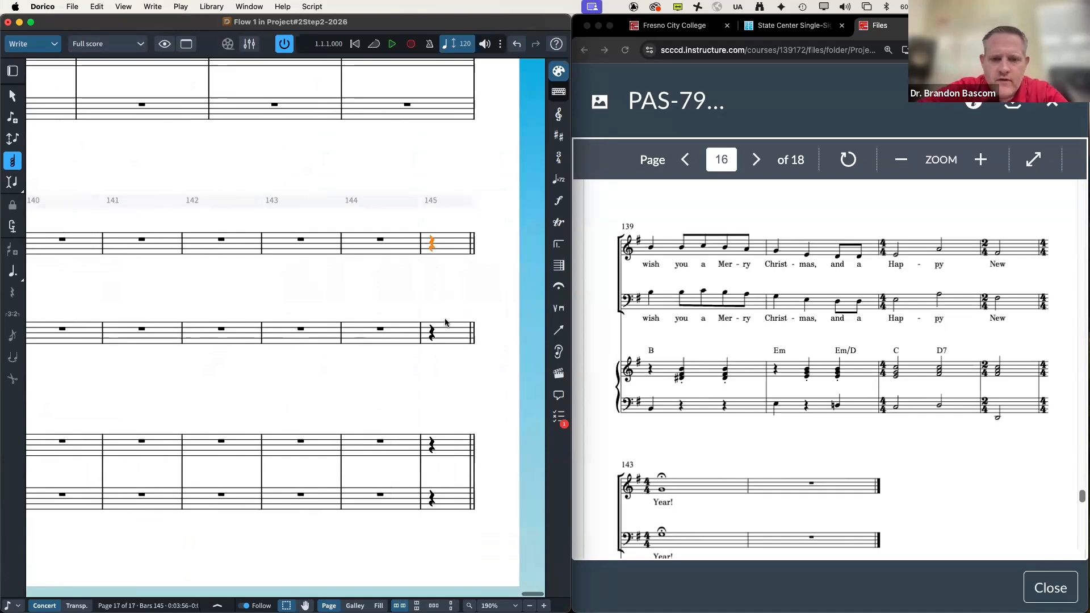
{"action": "left_click", "coordinate": [432, 334], "text": "shift"}
{"action": "left_click", "coordinate": [424, 442], "text": "shift"}
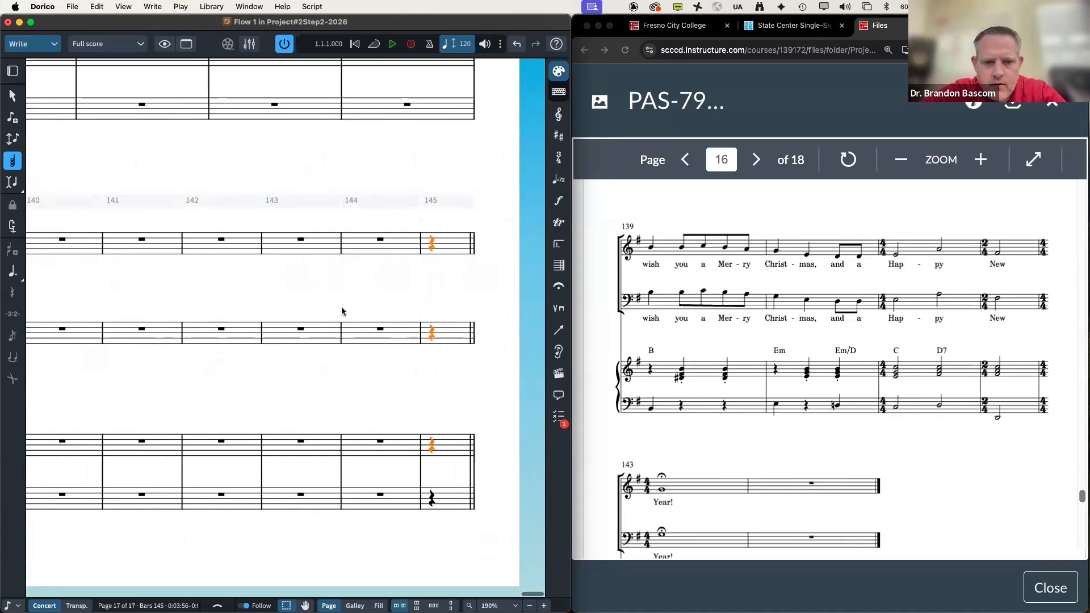
{"action": "left_click", "coordinate": [96, 6]}
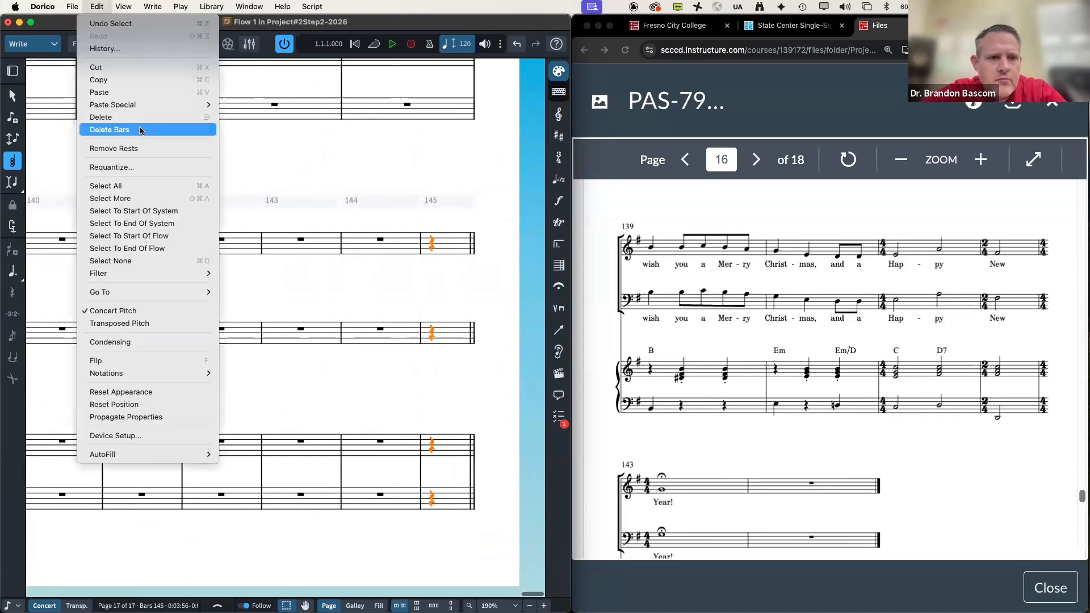
{"action": "left_click", "coordinate": [140, 135]}
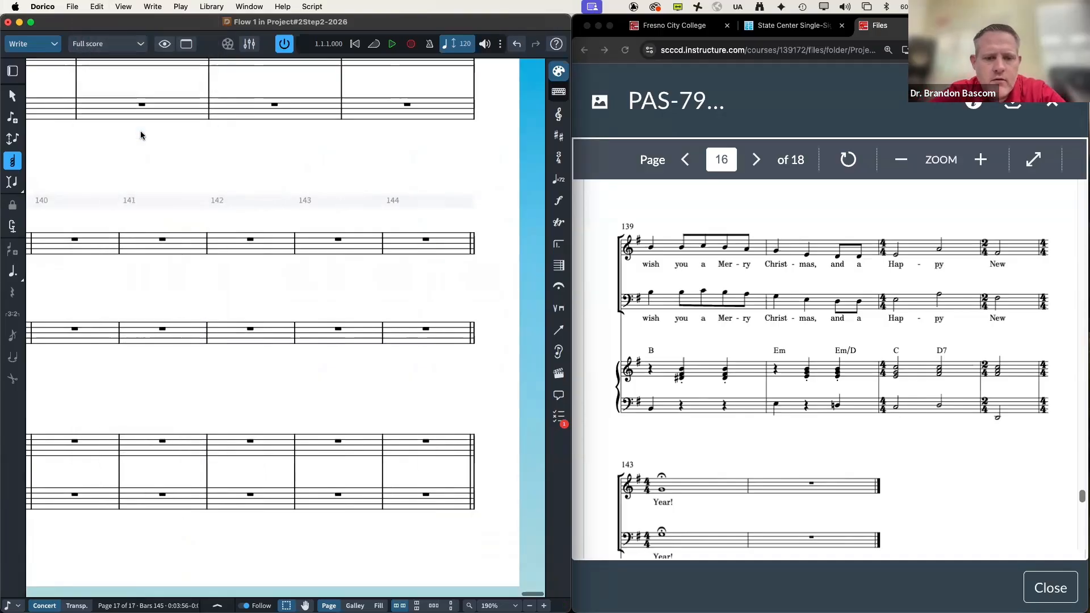
{"action": "scroll", "coordinate": [140, 134], "scroll_direction": "left", "scroll_amount": 15}
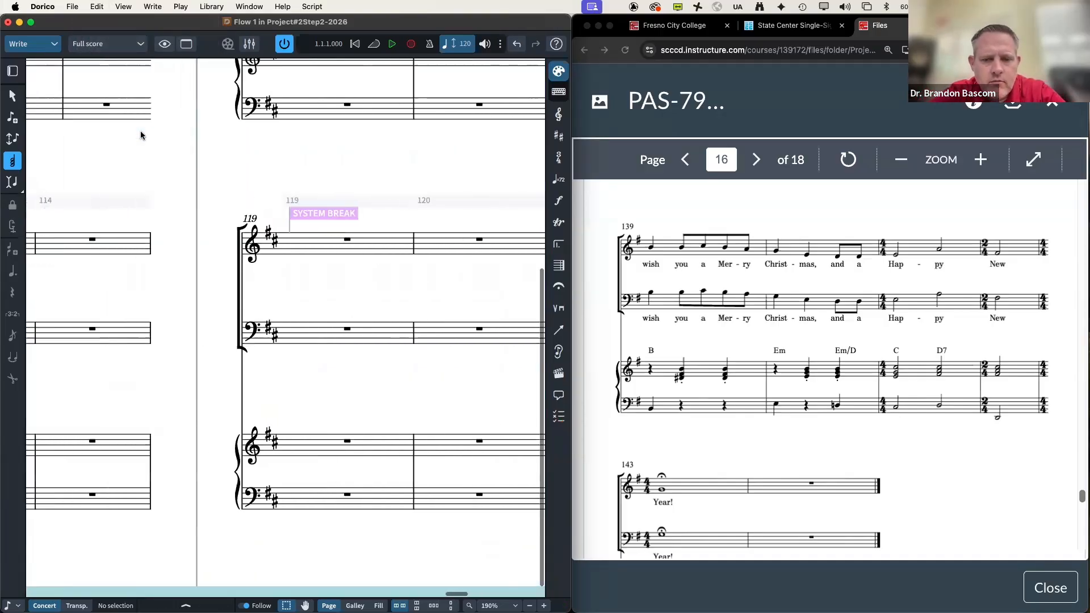
{"action": "scroll", "coordinate": [140, 135], "scroll_direction": "left", "scroll_amount": 15}
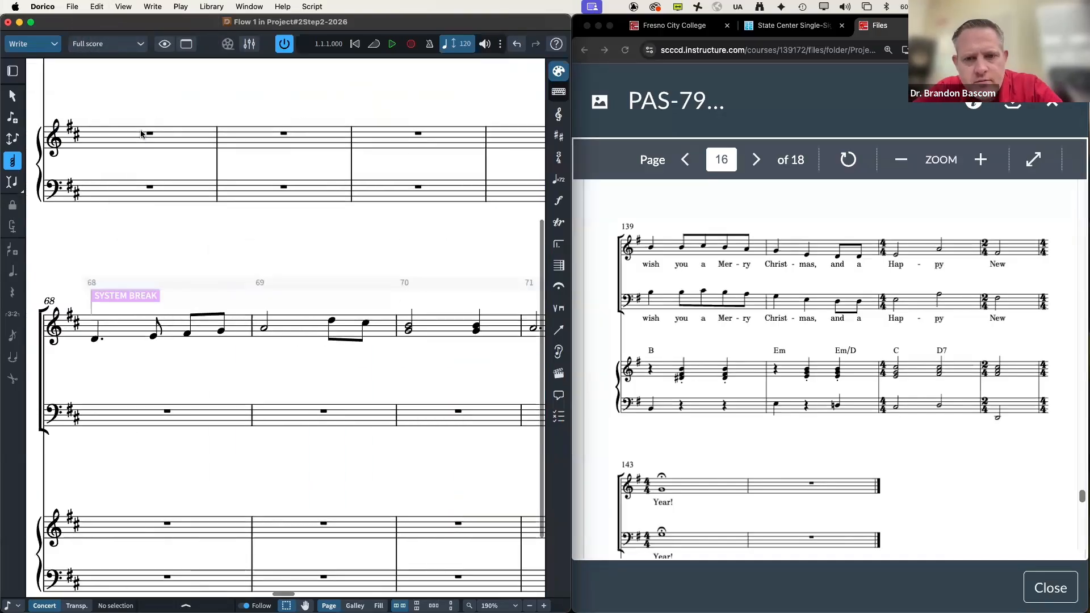
Step: Zoom the score out to 150% and marquee-select every staff in bars 76–80
{"action": "scroll", "coordinate": [141, 134], "scroll_direction": "right", "scroll_amount": 10}
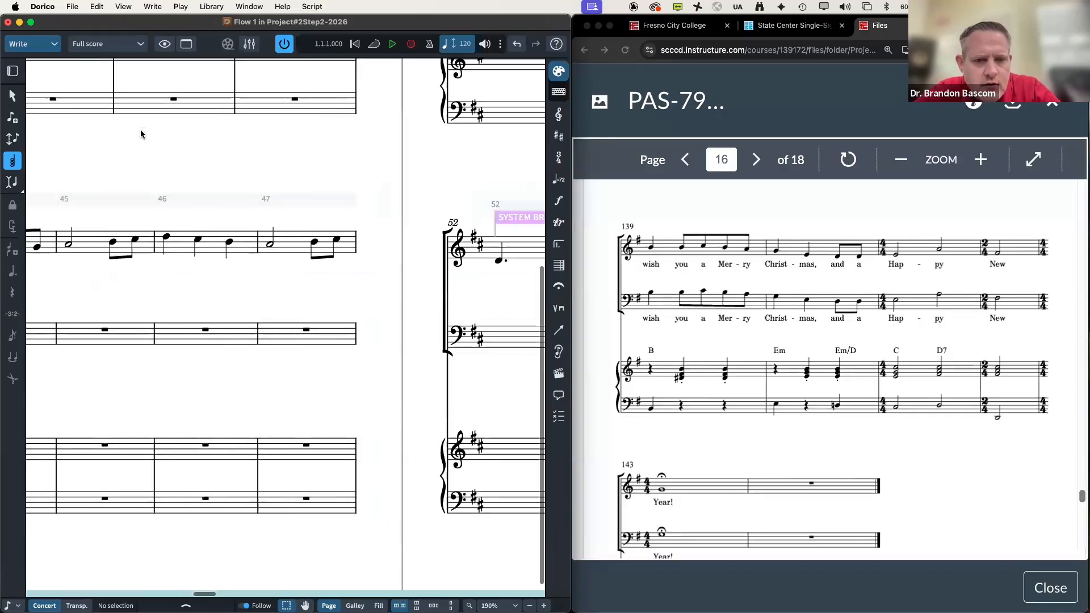
{"action": "scroll", "coordinate": [141, 134], "scroll_direction": "left", "scroll_amount": 10}
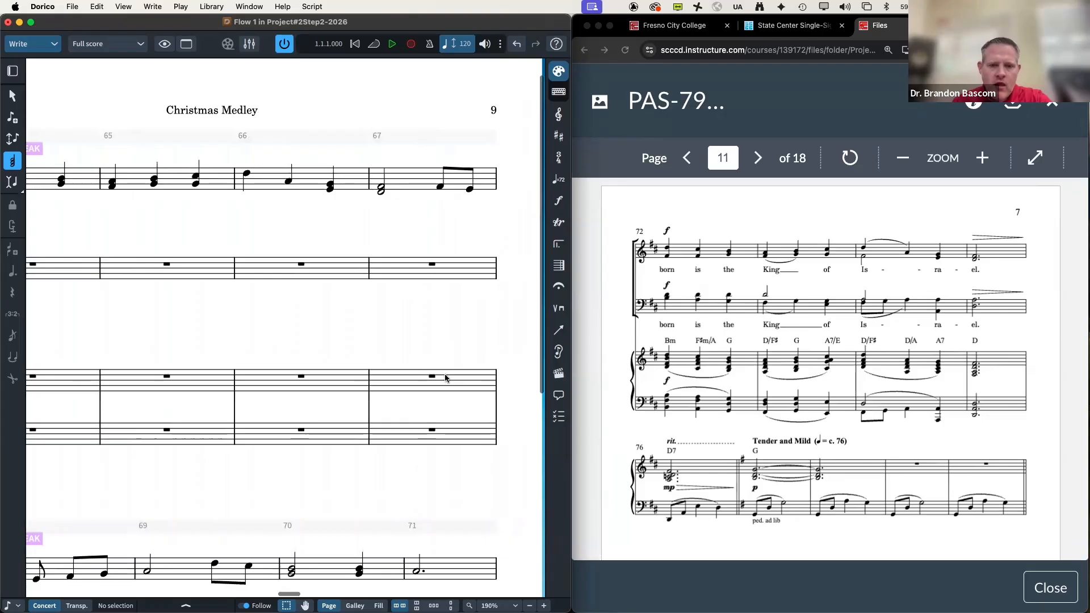
{"action": "scroll", "coordinate": [446, 377], "scroll_direction": "right", "scroll_amount": 10}
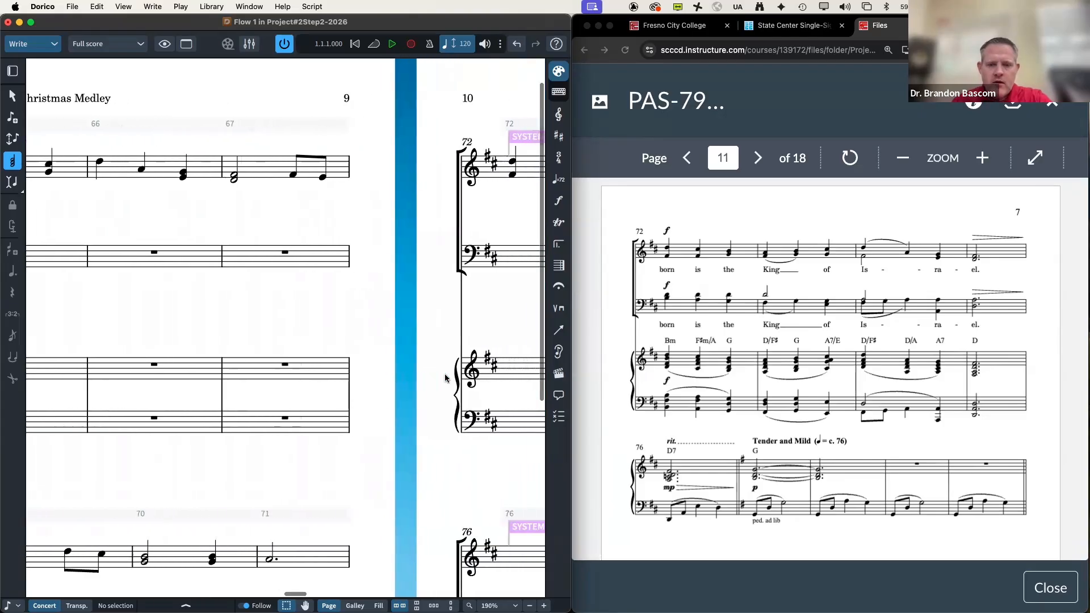
{"action": "scroll", "coordinate": [446, 377], "scroll_direction": "right", "scroll_amount": 5}
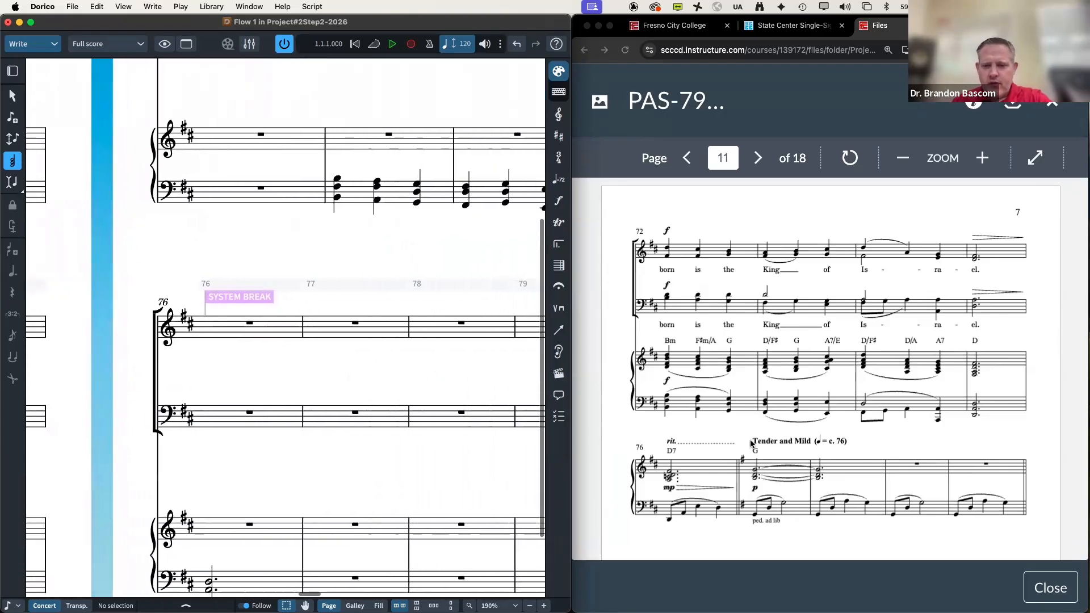
{"action": "scroll", "coordinate": [752, 441], "scroll_direction": "down", "scroll_amount": 4}
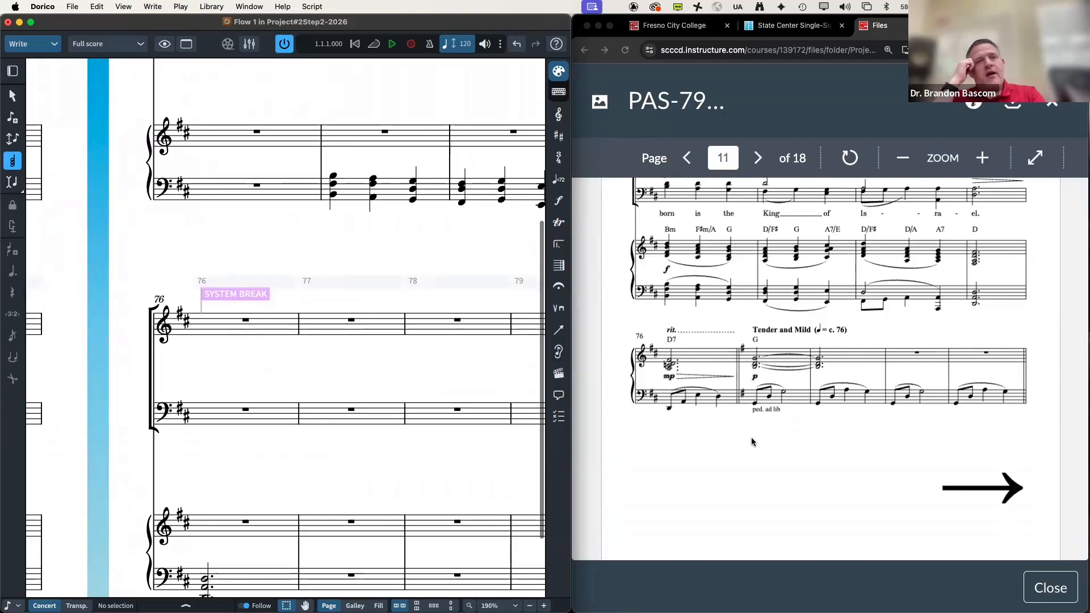
{"action": "scroll", "coordinate": [476, 446], "scroll_direction": "down", "scroll_amount": 1}
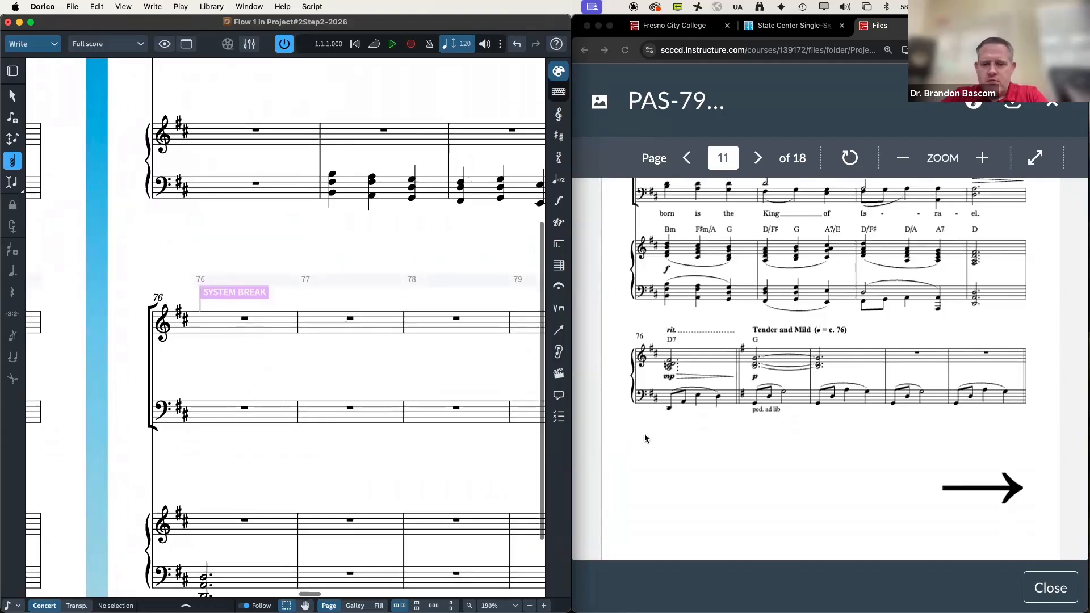
{"action": "scroll", "coordinate": [654, 439], "scroll_direction": "down", "scroll_amount": 10}
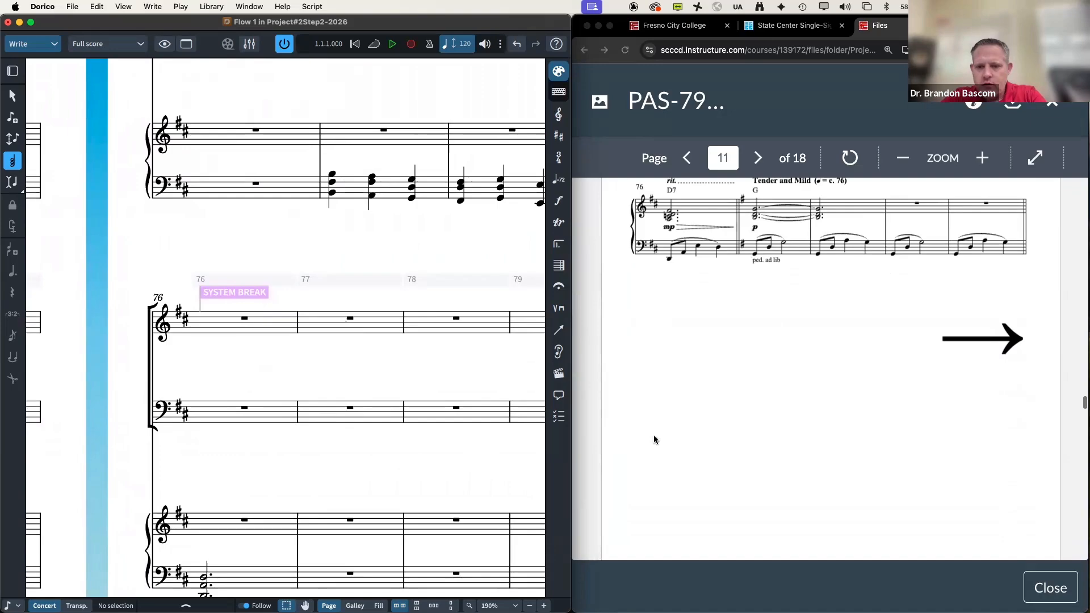
{"action": "scroll", "coordinate": [654, 438], "scroll_direction": "down", "scroll_amount": 1}
{"action": "scroll", "coordinate": [363, 421], "scroll_direction": "right", "scroll_amount": 10}
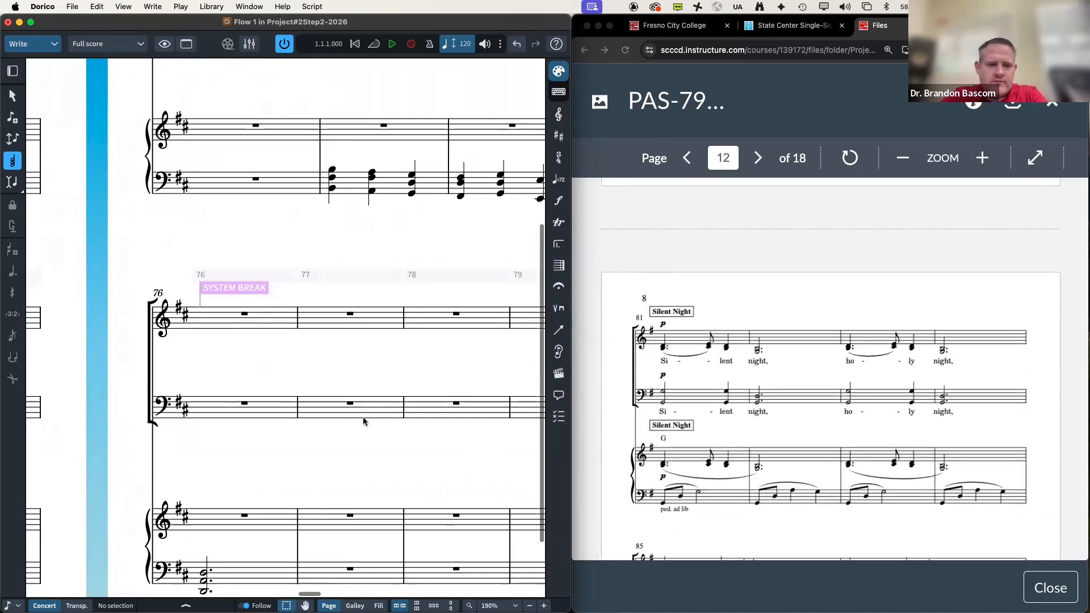
{"action": "scroll", "coordinate": [363, 420], "scroll_direction": "left", "scroll_amount": 5}
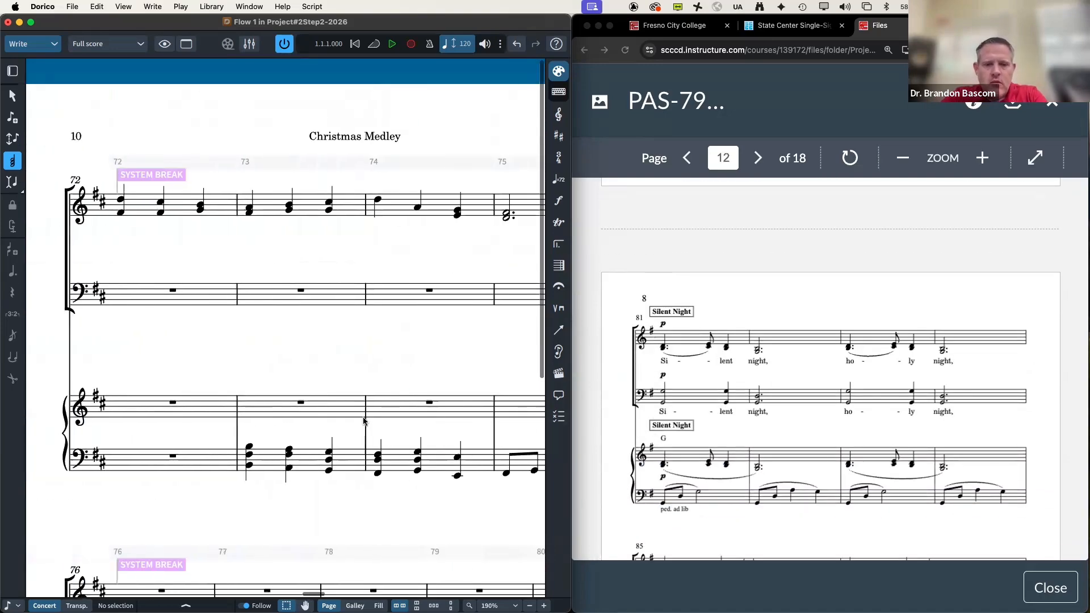
{"action": "scroll", "coordinate": [363, 420], "scroll_direction": "down", "scroll_amount": 10}
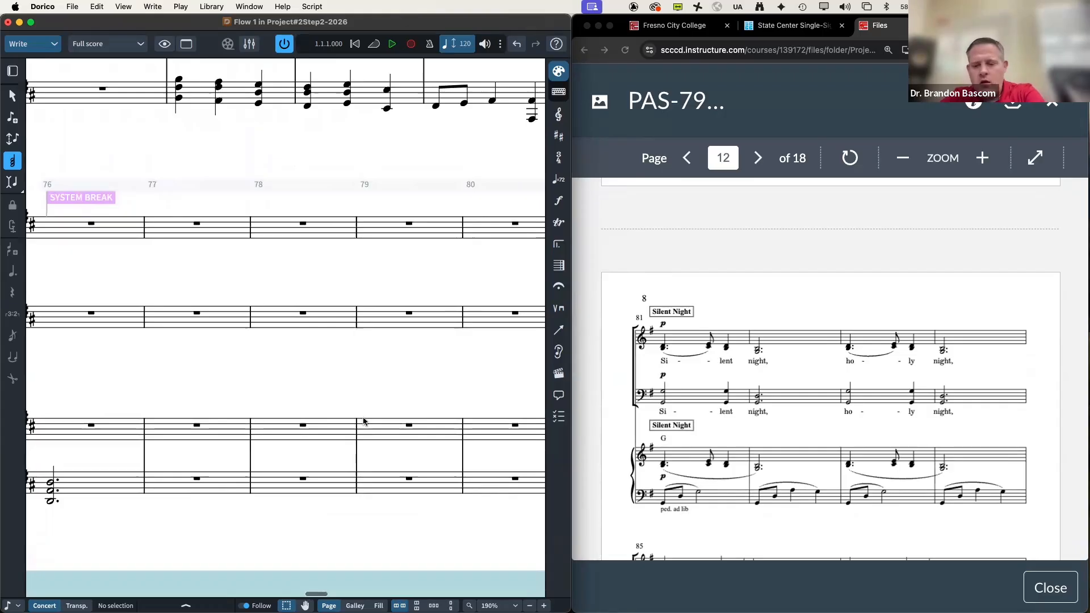
{"action": "key", "text": "super+minus"}
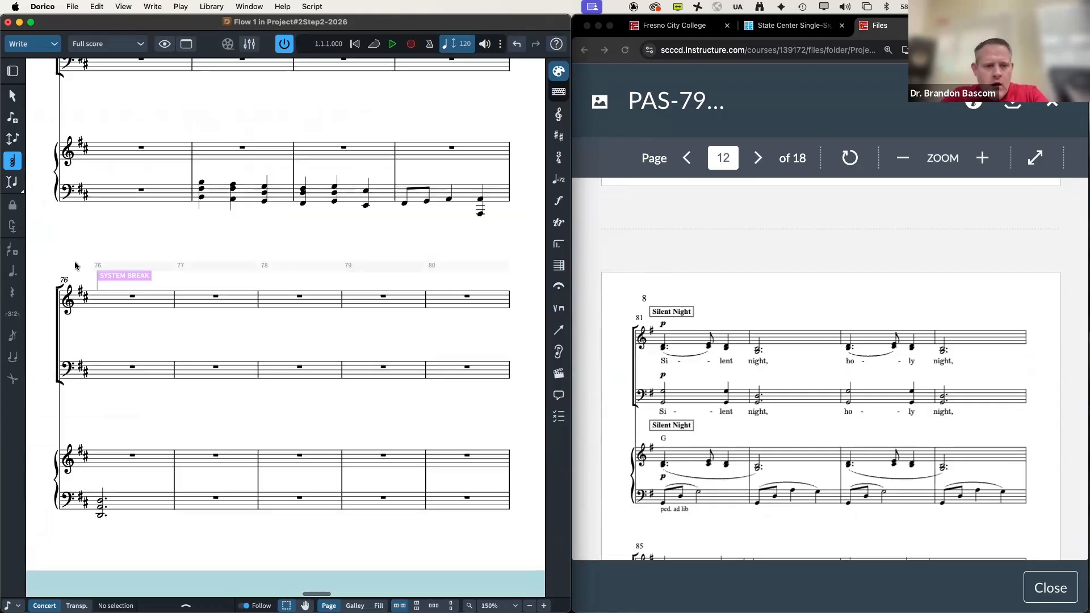
{"action": "left_click_drag", "start_coordinate": [220, 407], "coordinate": [509, 548]}
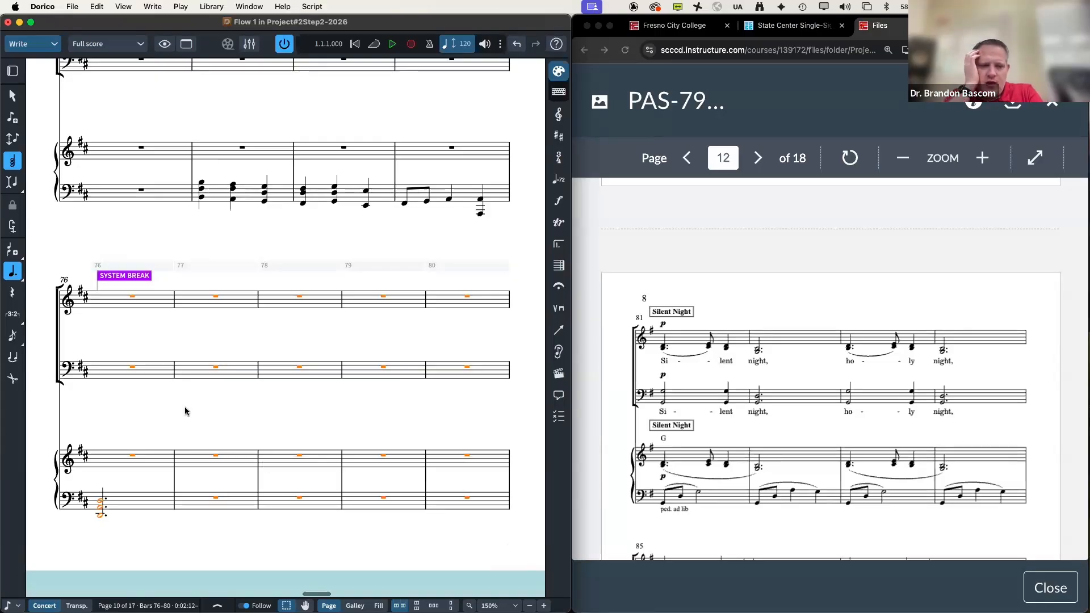
Step: Set Manual Staff Visibility to Hide for Soprano, Alto, Tenor and Bass in bars 76–80
{"action": "right_click", "coordinate": [133, 300]}
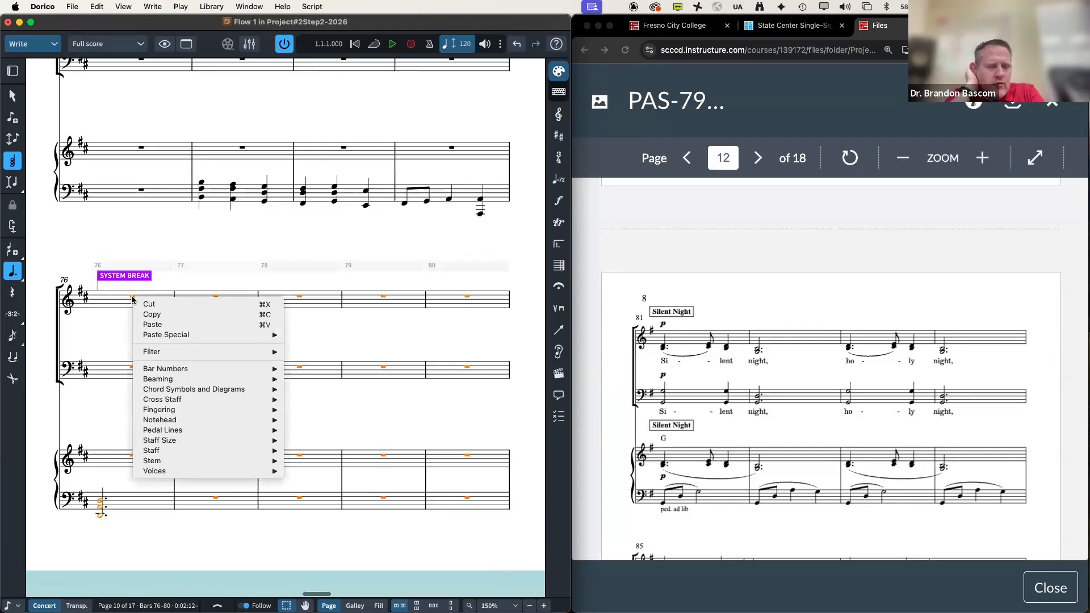
{"action": "mouse_move", "coordinate": [248, 461]}
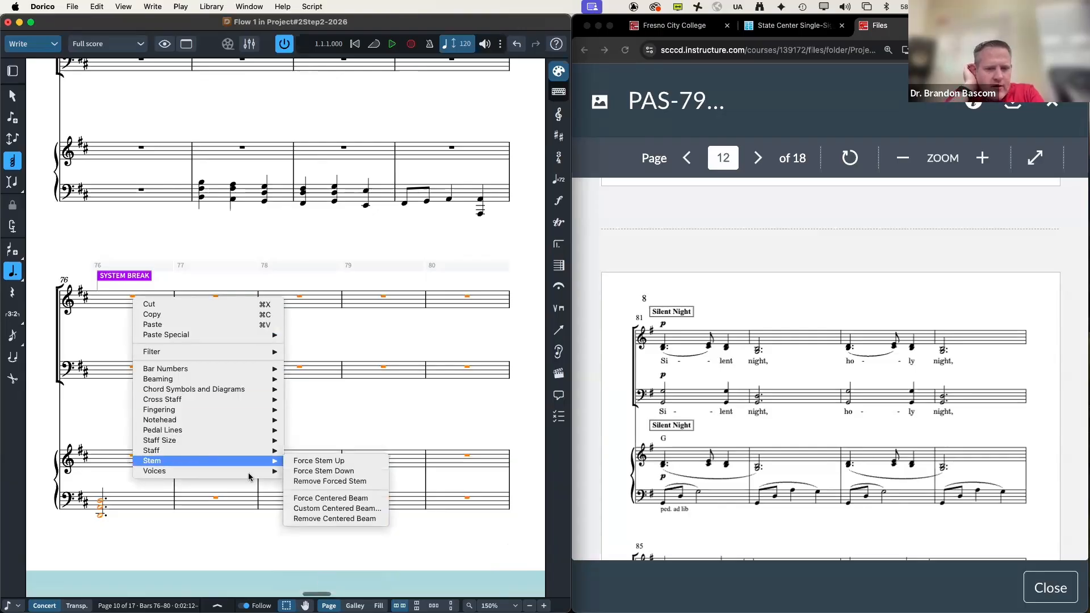
{"action": "mouse_move", "coordinate": [206, 454]}
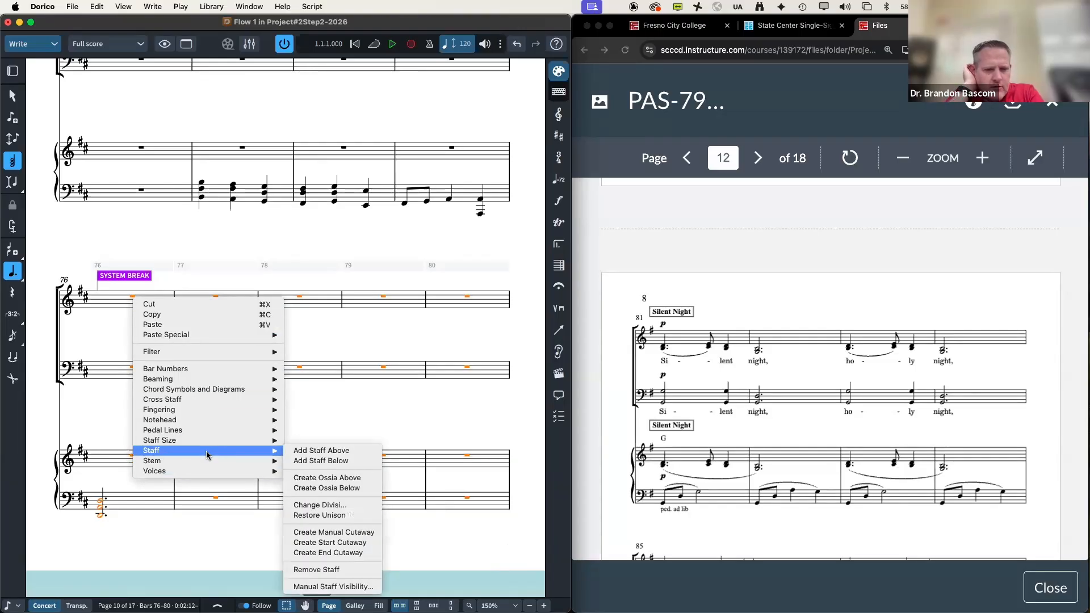
{"action": "left_click", "coordinate": [317, 586]}
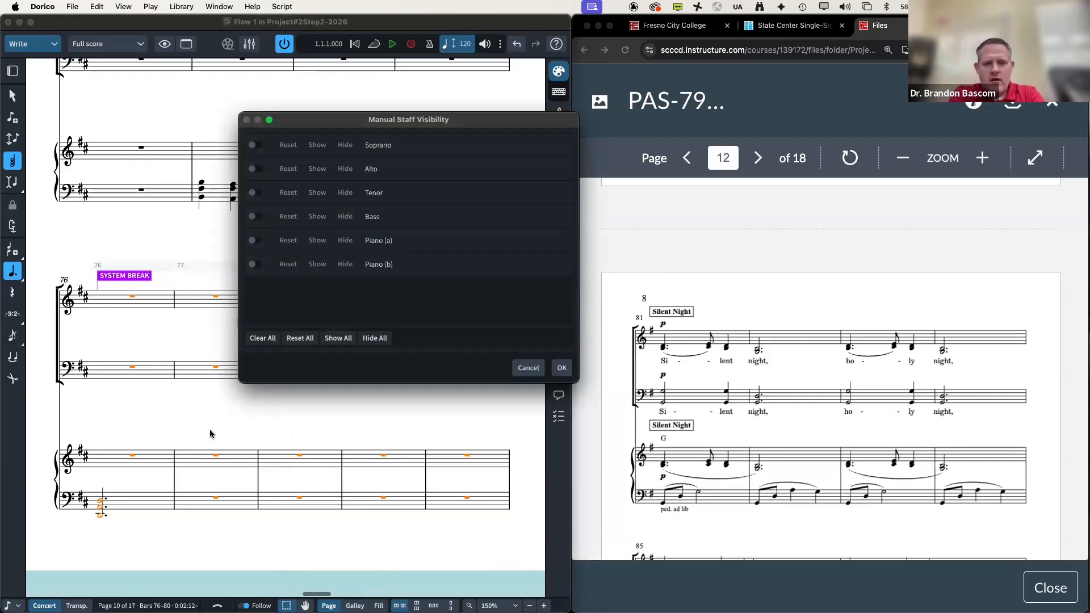
{"action": "left_click", "coordinate": [252, 147]}
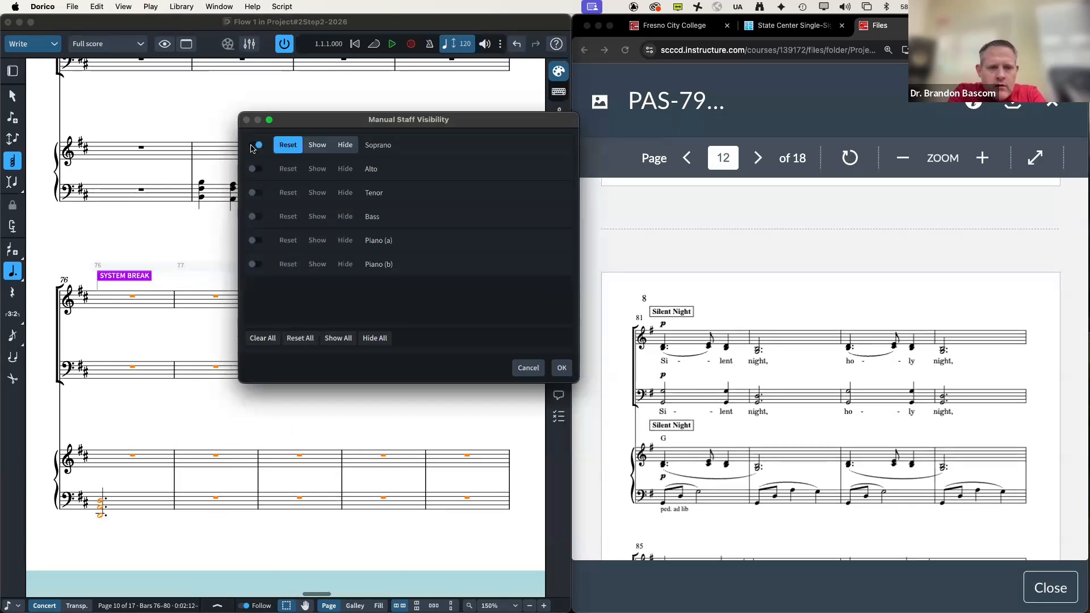
{"action": "left_click", "coordinate": [344, 146]}
{"action": "left_click", "coordinate": [254, 170]}
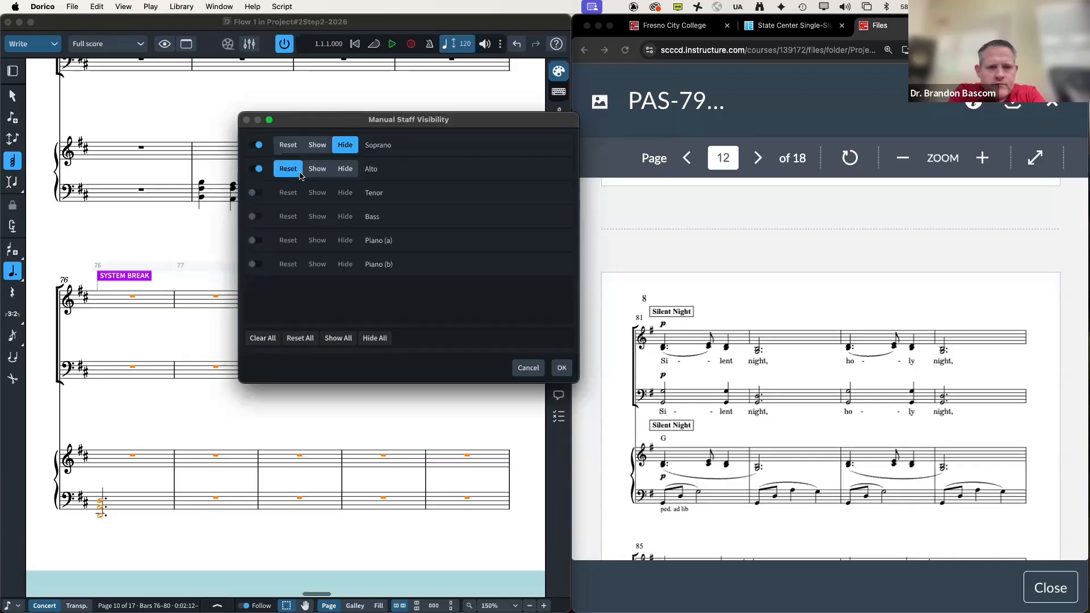
{"action": "left_click", "coordinate": [345, 169]}
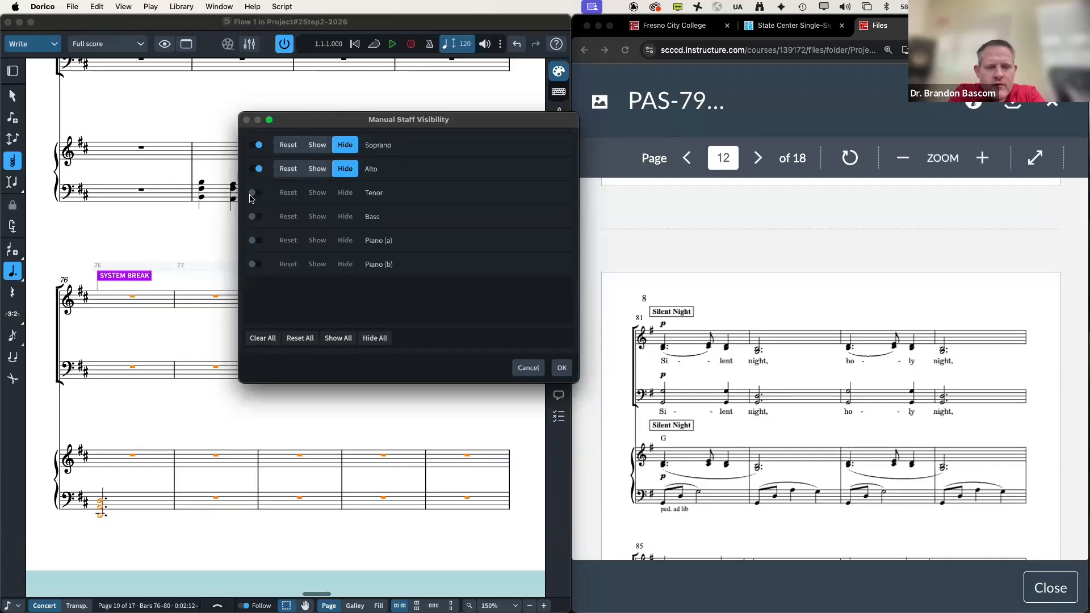
{"action": "left_click", "coordinate": [253, 193]}
{"action": "left_click", "coordinate": [342, 196]}
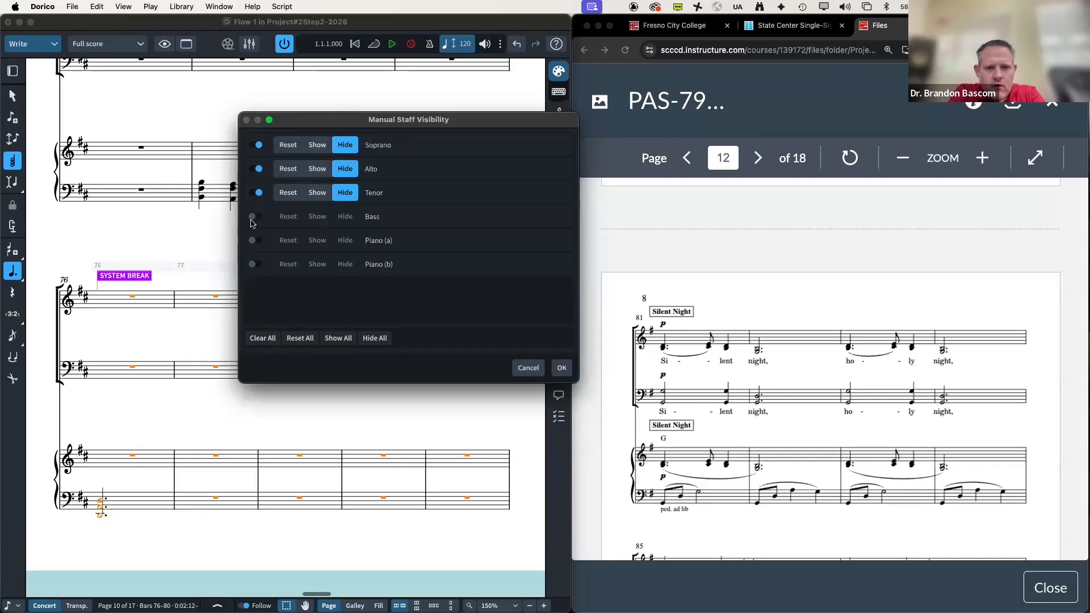
{"action": "left_click", "coordinate": [253, 218]}
{"action": "left_click", "coordinate": [345, 218]}
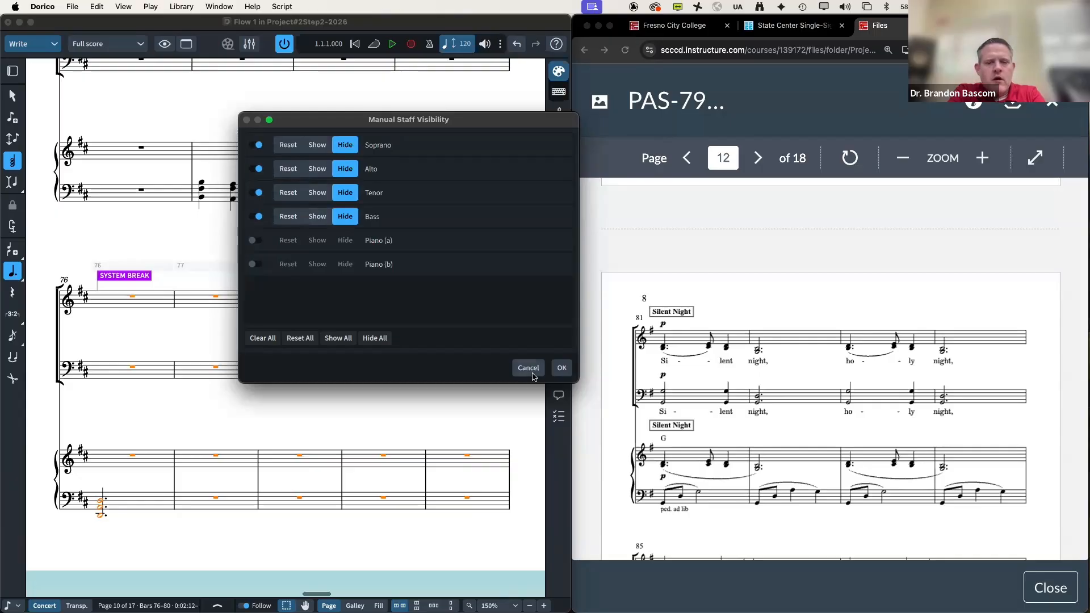
{"action": "left_click", "coordinate": [561, 368]}
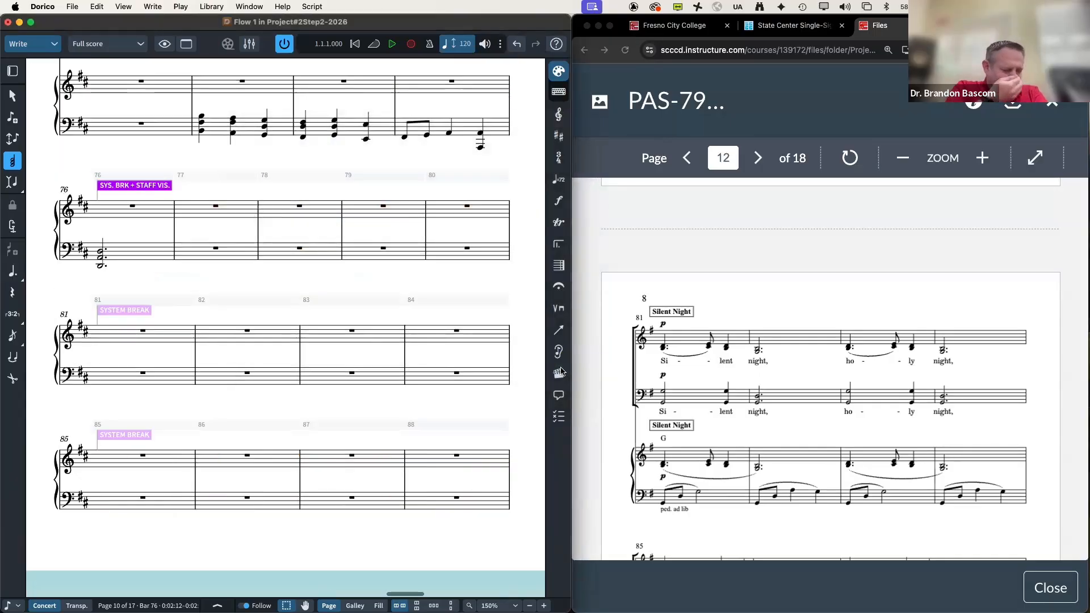
Step: Set Manual Staff Visibility to Show for Soprano, Alto, Tenor and Bass from bar 81
{"action": "left_click", "coordinate": [142, 332]}
{"action": "right_click", "coordinate": [142, 333]}
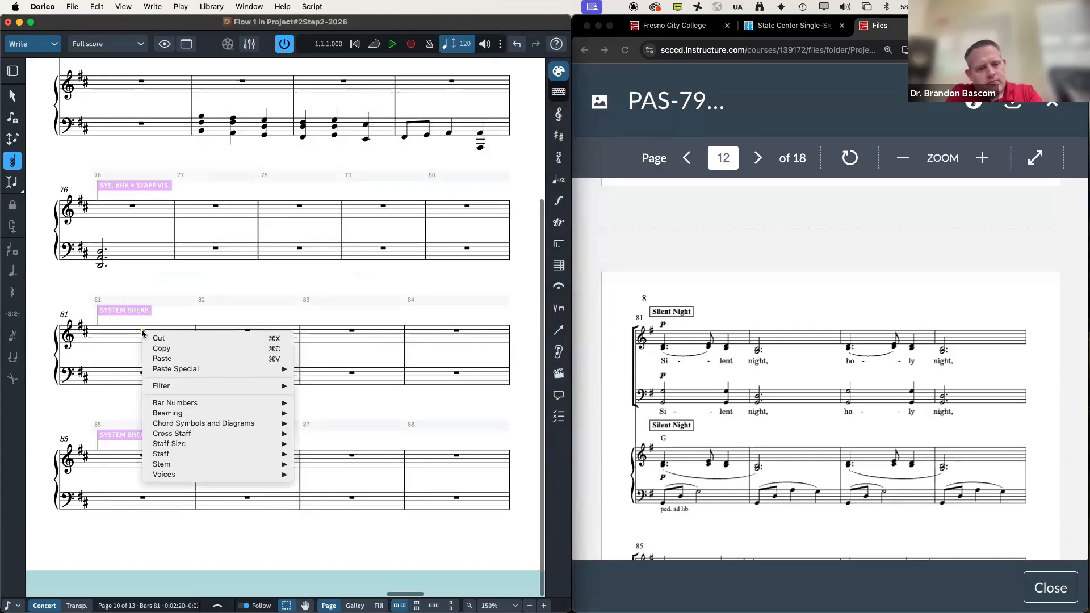
{"action": "mouse_move", "coordinate": [203, 457]}
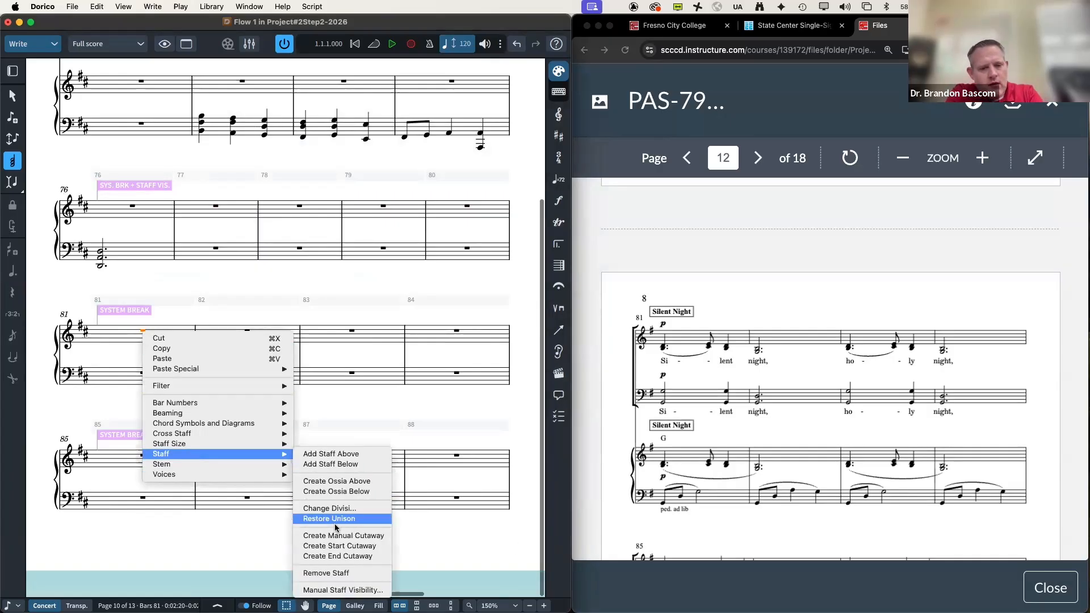
{"action": "left_click", "coordinate": [347, 591]}
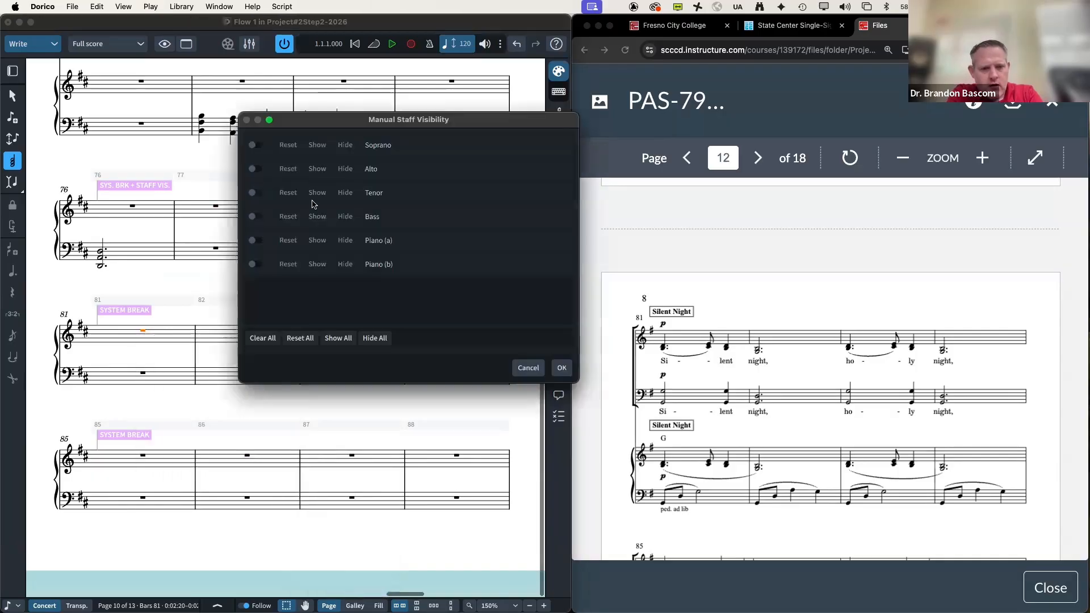
{"action": "left_click", "coordinate": [255, 145]}
{"action": "left_click", "coordinate": [250, 168]}
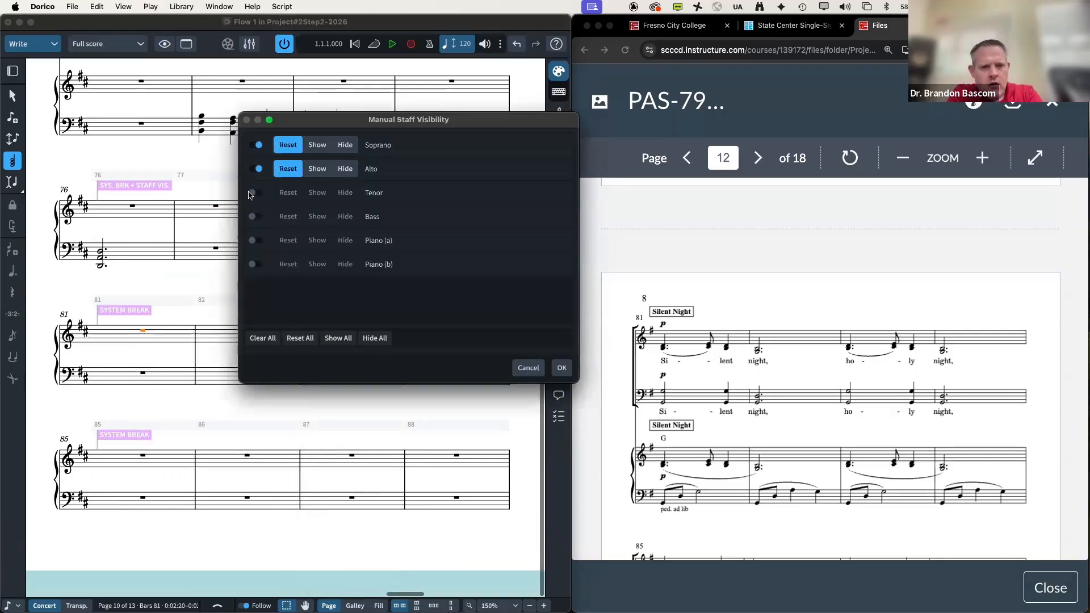
{"action": "left_click", "coordinate": [251, 195]}
{"action": "left_click", "coordinate": [255, 217]}
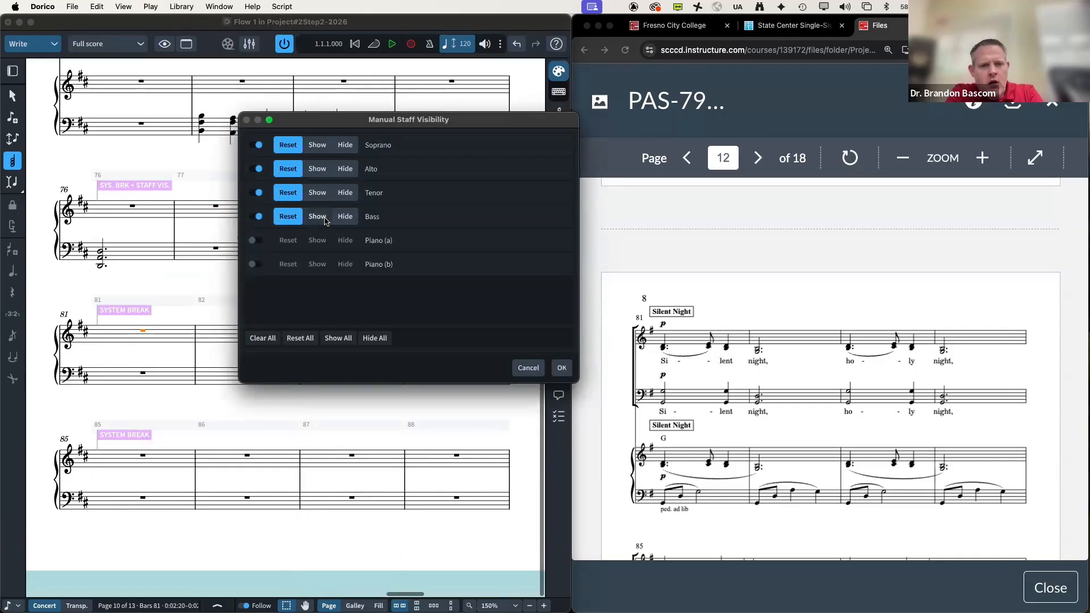
{"action": "left_click", "coordinate": [318, 219]}
{"action": "left_click", "coordinate": [315, 192]}
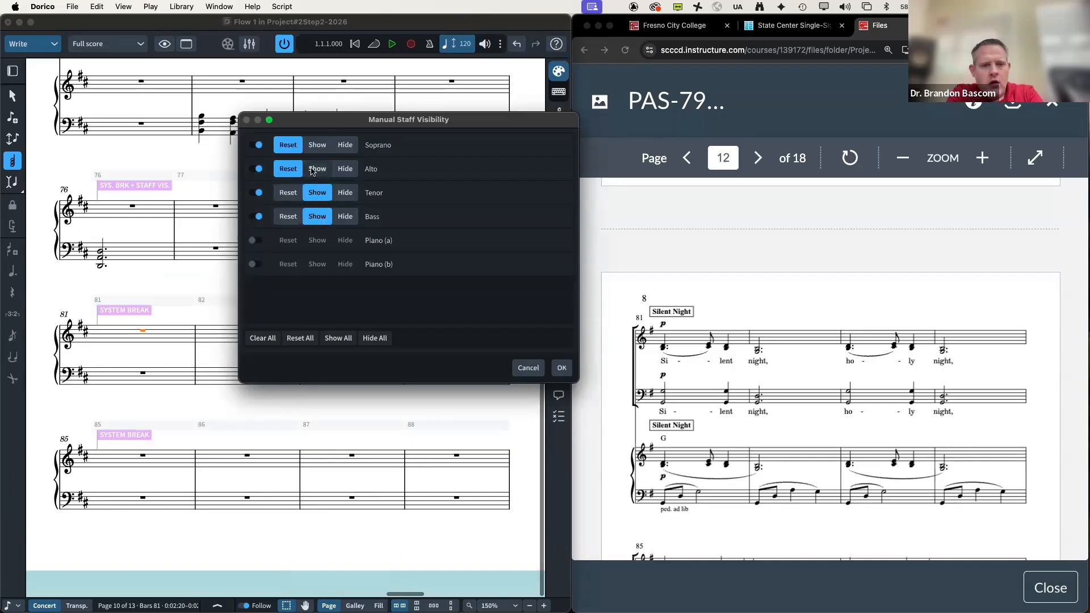
{"action": "left_click", "coordinate": [315, 169]}
{"action": "left_click", "coordinate": [316, 146]}
{"action": "left_click", "coordinate": [561, 368]}
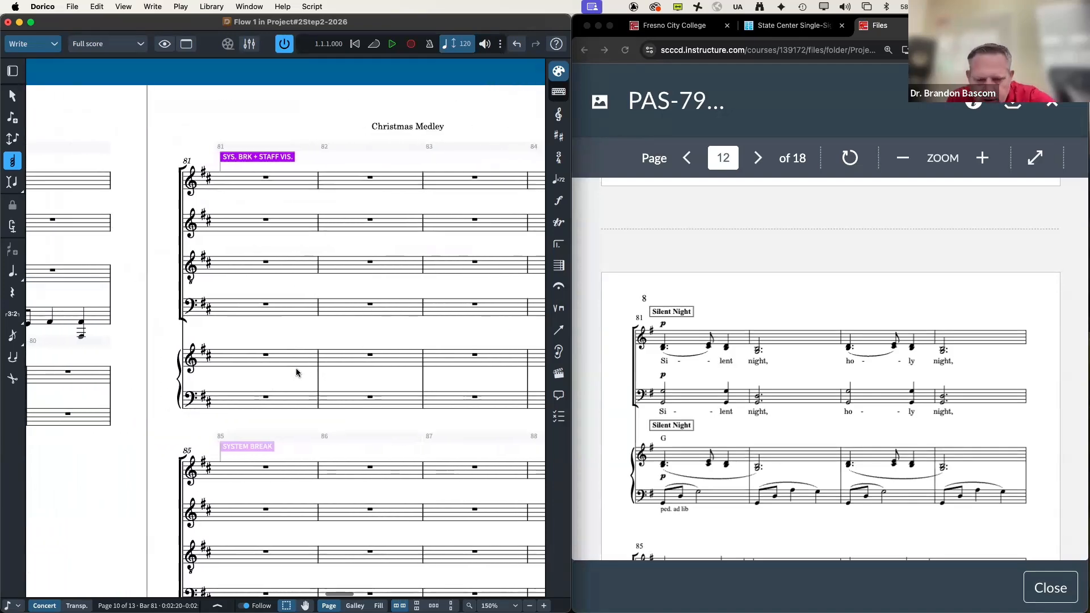
Step: Undo the last two staff-visibility changes
{"action": "scroll", "coordinate": [296, 372], "scroll_direction": "left", "scroll_amount": 8}
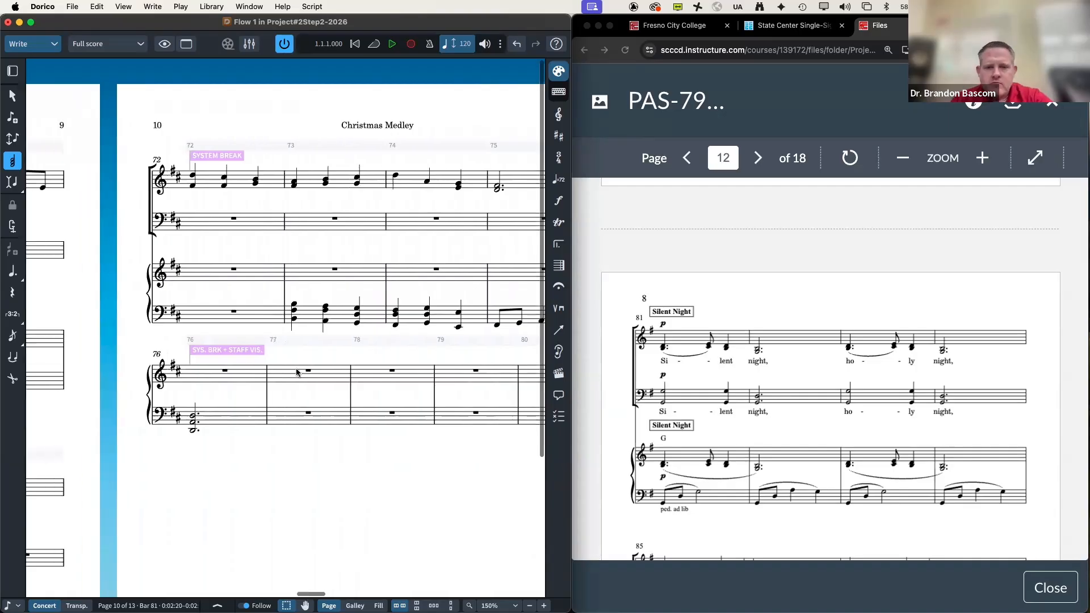
{"action": "scroll", "coordinate": [295, 372], "scroll_direction": "left", "scroll_amount": 1}
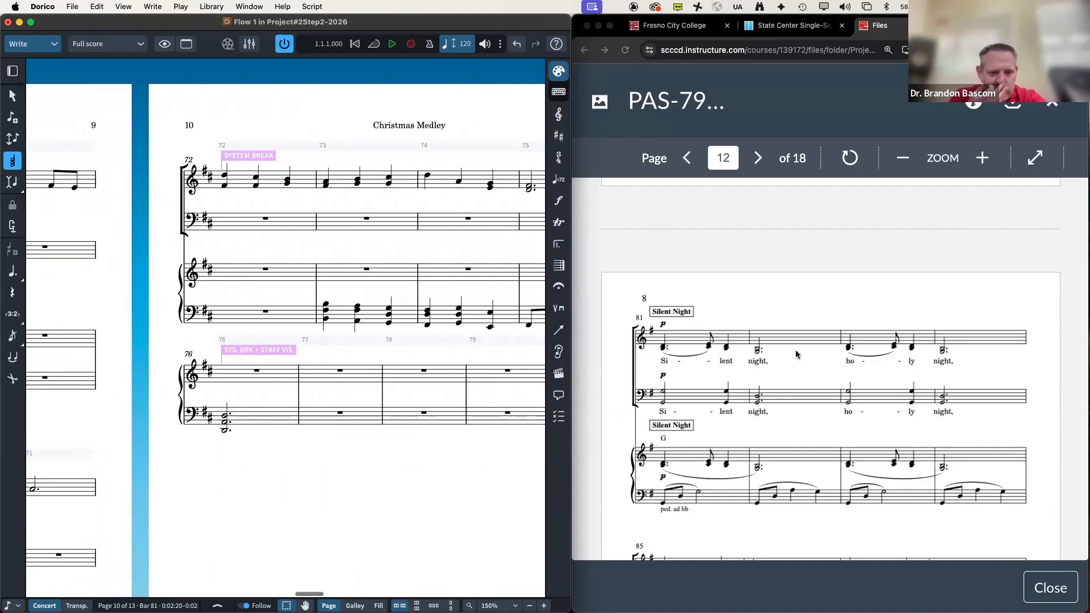
{"action": "scroll", "coordinate": [846, 356], "scroll_direction": "up", "scroll_amount": 5}
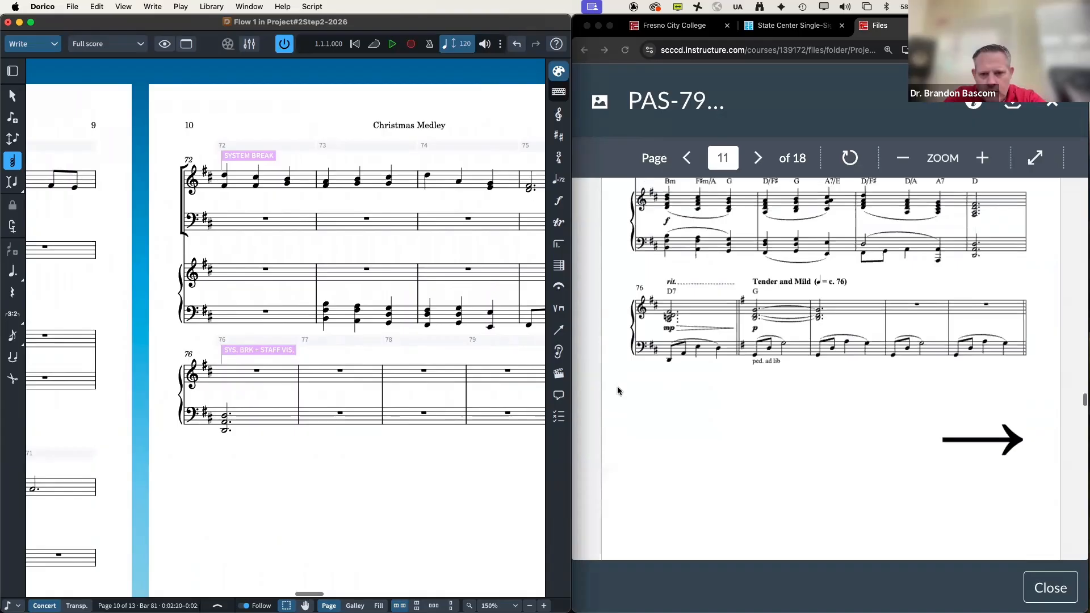
{"action": "scroll", "coordinate": [409, 388], "scroll_direction": "right", "scroll_amount": 5}
{"action": "scroll", "coordinate": [408, 388], "scroll_direction": "right", "scroll_amount": 2}
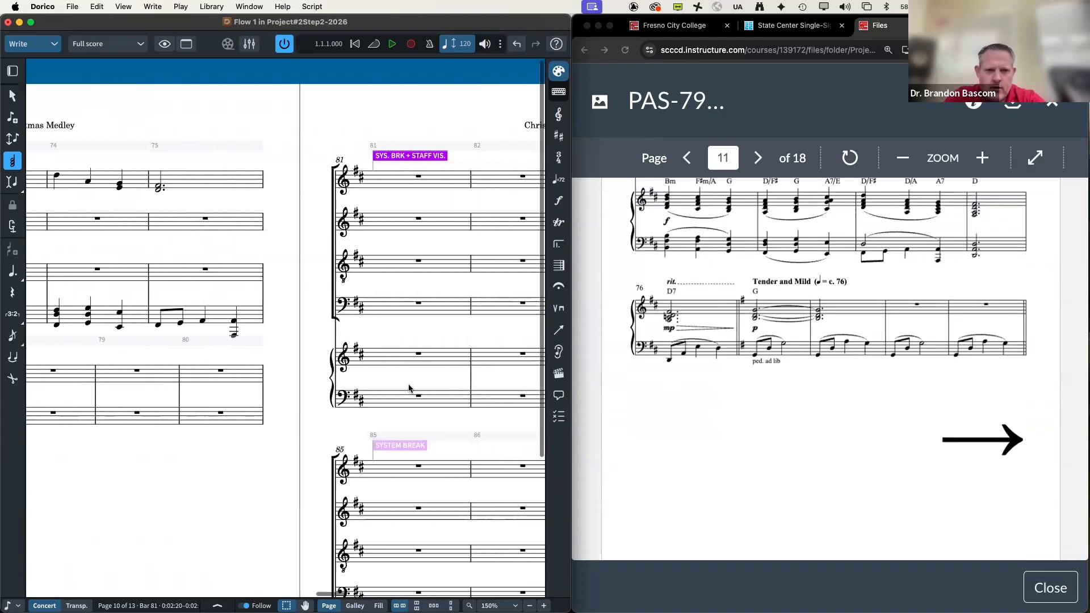
{"action": "key", "text": "super+z"}
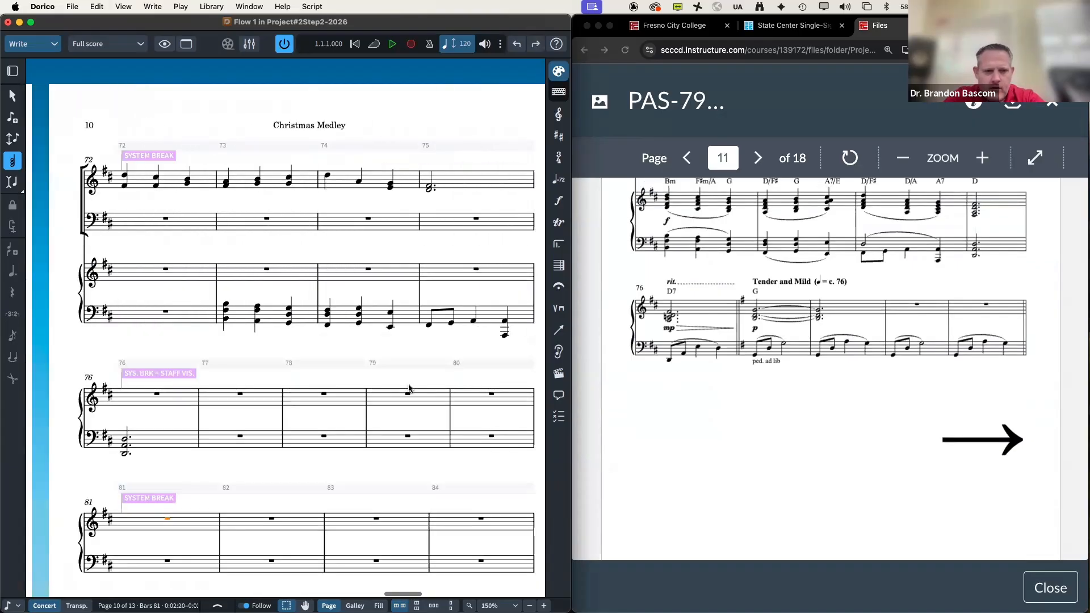
{"action": "key", "text": "super+z"}
{"action": "key", "text": "super+z"}
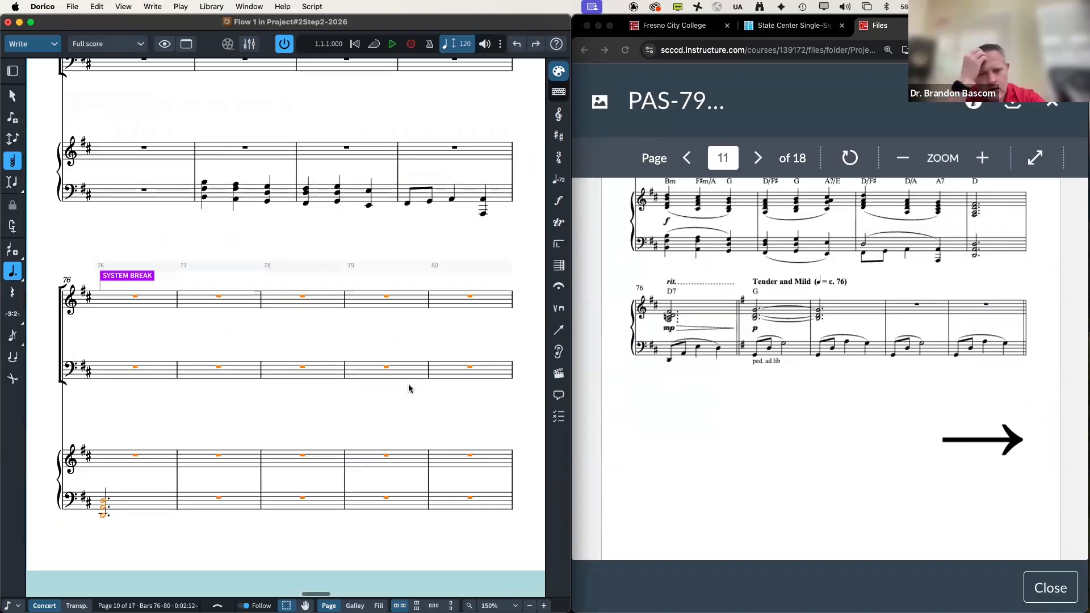
Step: Redo the staff-visibility changes so bar 81 moves onto a new page
{"action": "scroll", "coordinate": [409, 388], "scroll_direction": "up", "scroll_amount": 5}
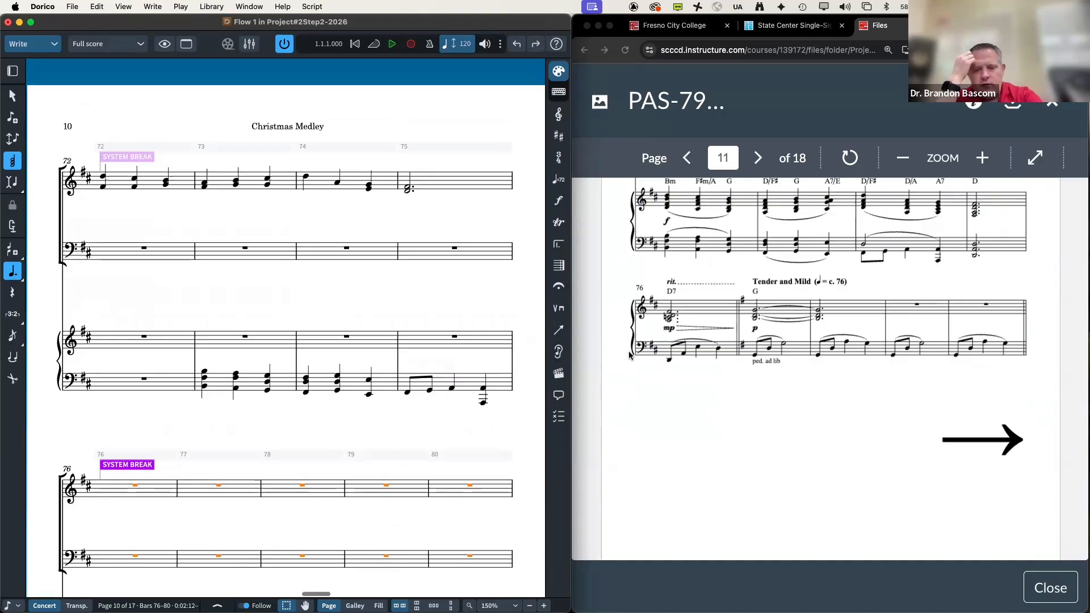
{"action": "key", "text": "super+z"}
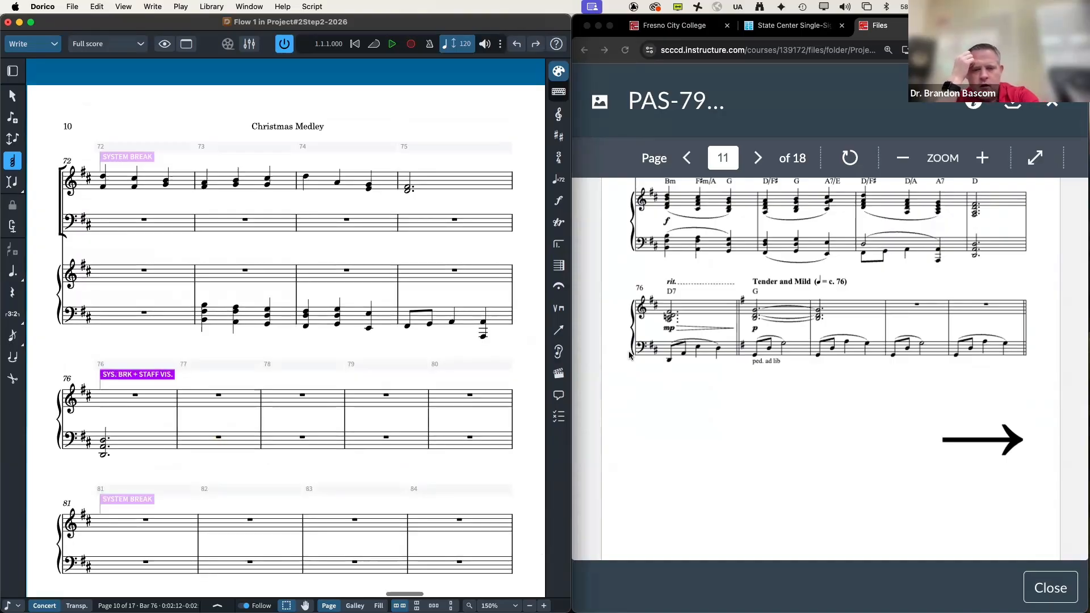
{"action": "key", "text": "super+z"}
{"action": "key", "text": "super+shift+z"}
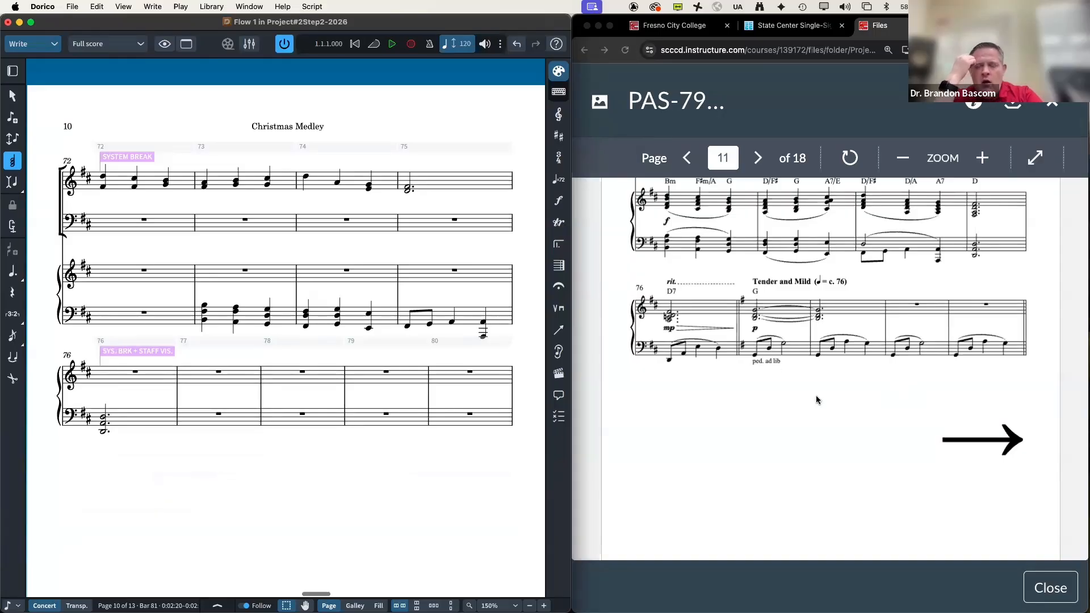
Step: Select the rest in bar 77 as the key-change point
{"action": "scroll", "coordinate": [768, 393], "scroll_direction": "down", "scroll_amount": 5}
{"action": "scroll", "coordinate": [769, 396], "scroll_direction": "down", "scroll_amount": 5}
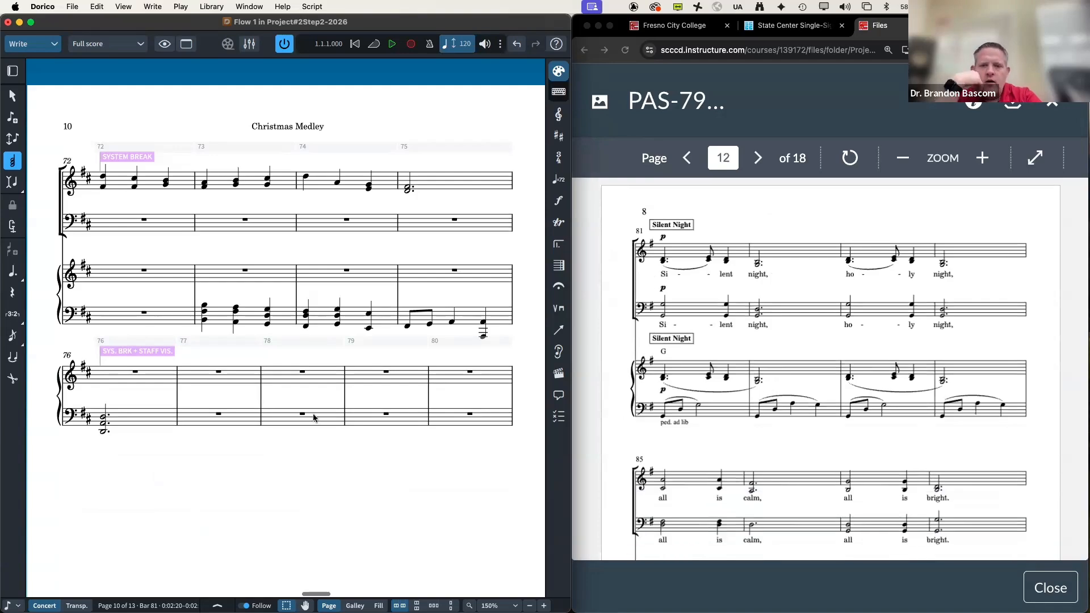
{"action": "scroll", "coordinate": [312, 417], "scroll_direction": "right", "scroll_amount": 10}
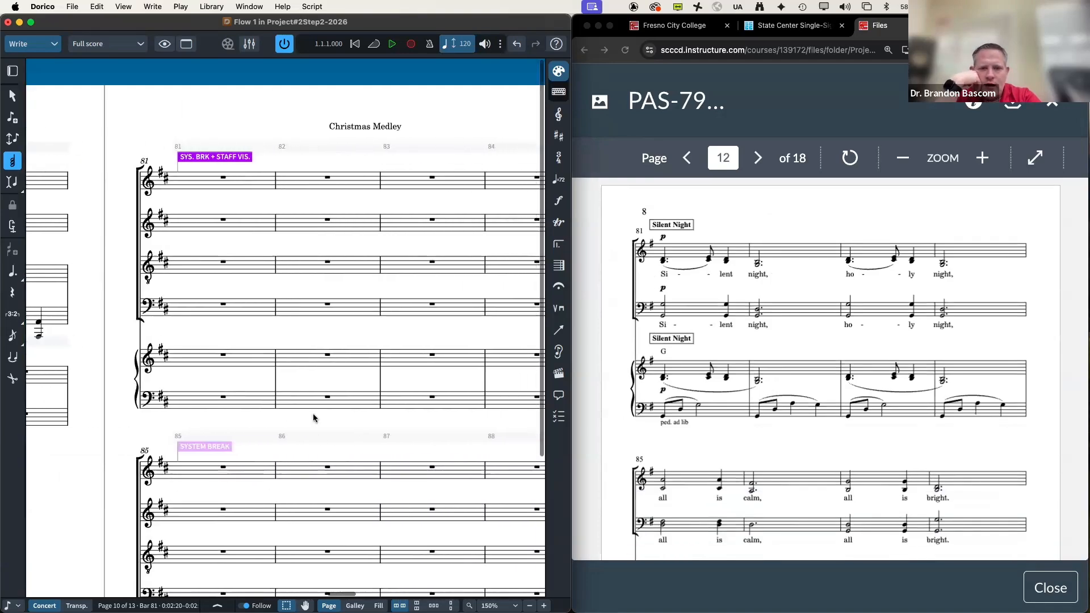
{"action": "scroll", "coordinate": [314, 418], "scroll_direction": "left", "scroll_amount": 3}
{"action": "scroll", "coordinate": [844, 432], "scroll_direction": "up", "scroll_amount": 4}
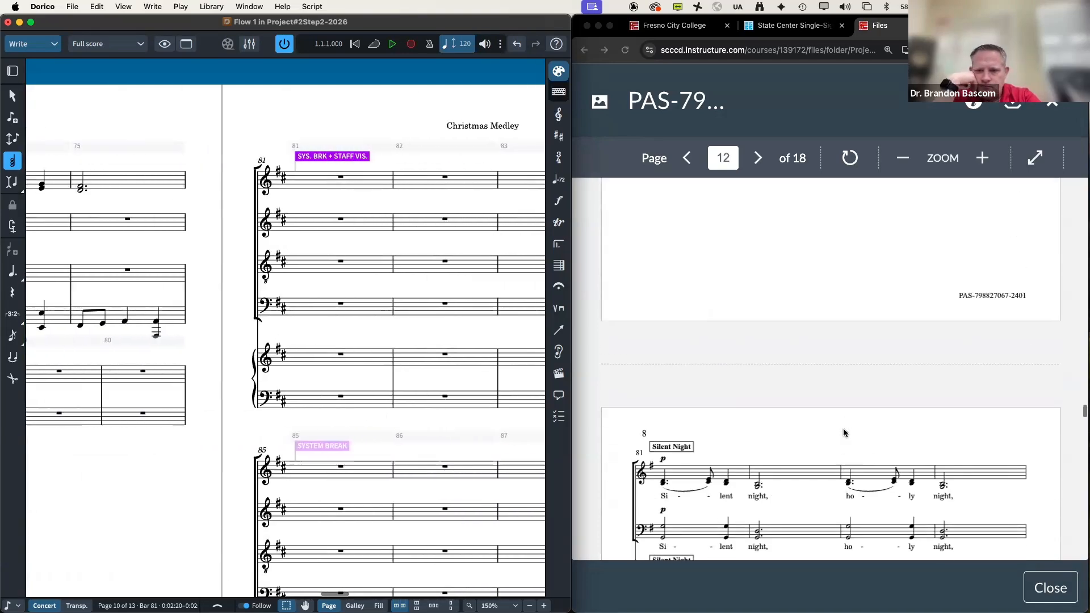
{"action": "scroll", "coordinate": [844, 433], "scroll_direction": "up", "scroll_amount": 5}
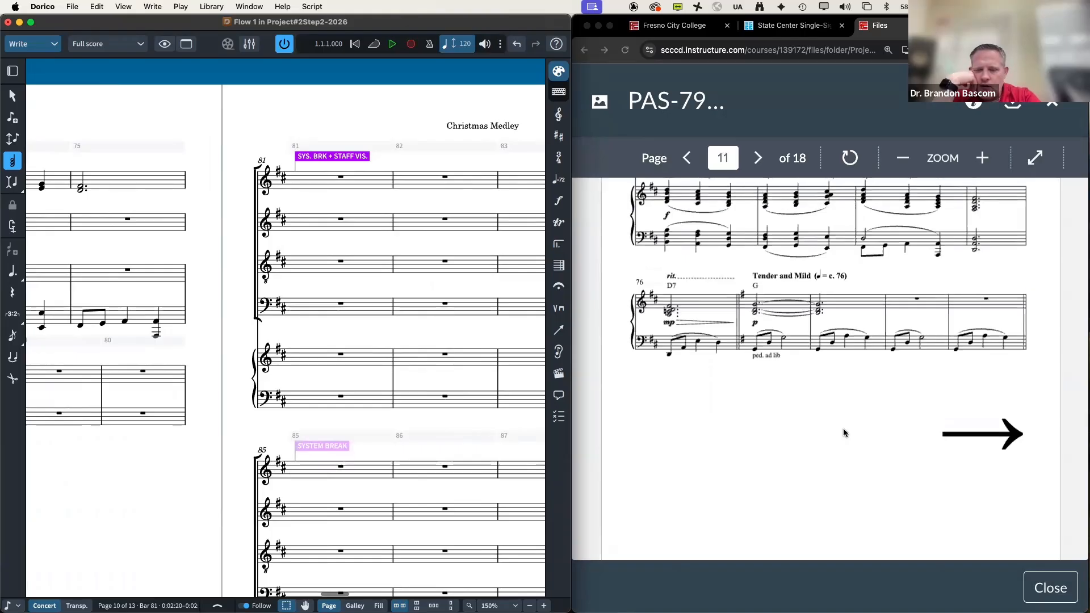
{"action": "scroll", "coordinate": [144, 423], "scroll_direction": "left", "scroll_amount": 3}
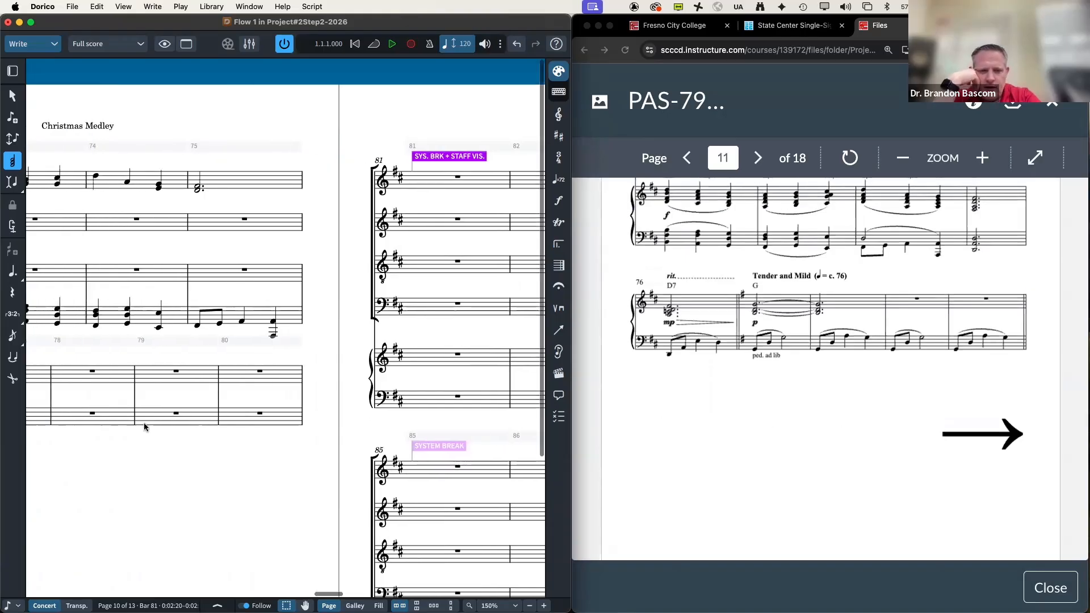
{"action": "scroll", "coordinate": [144, 422], "scroll_direction": "left", "scroll_amount": 5}
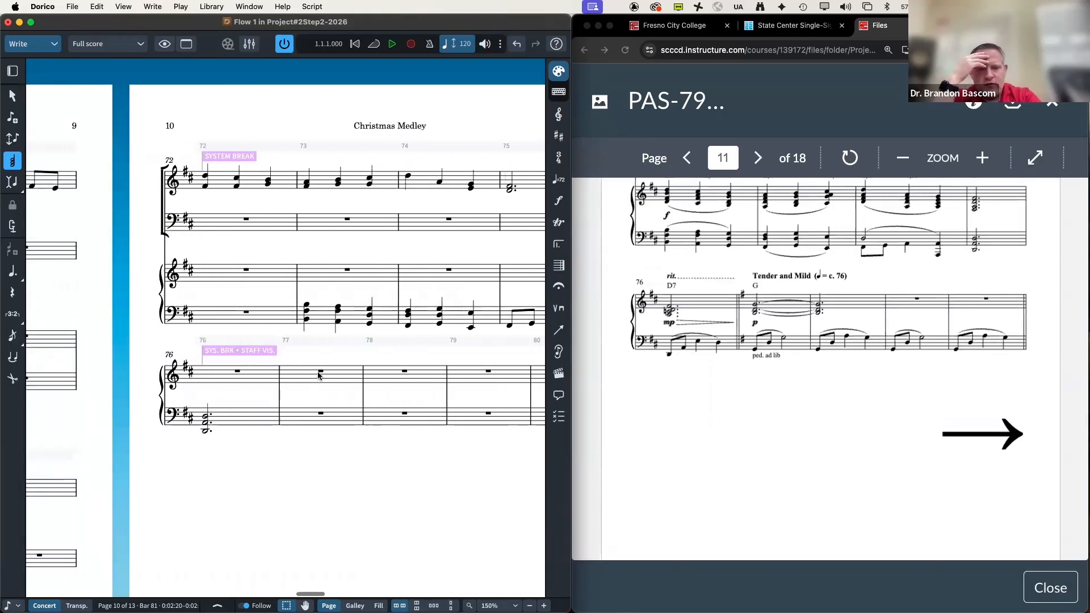
{"action": "left_click", "coordinate": [320, 373]}
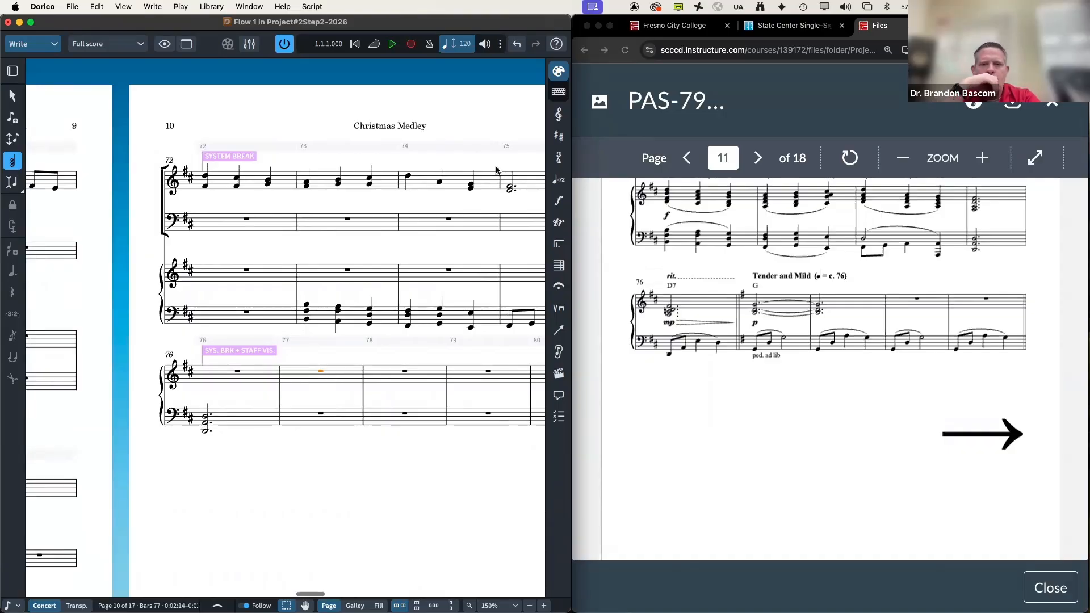
Step: Insert a one-sharp G major key signature at bar 77 from the Key Signatures panel
{"action": "left_click", "coordinate": [559, 137]}
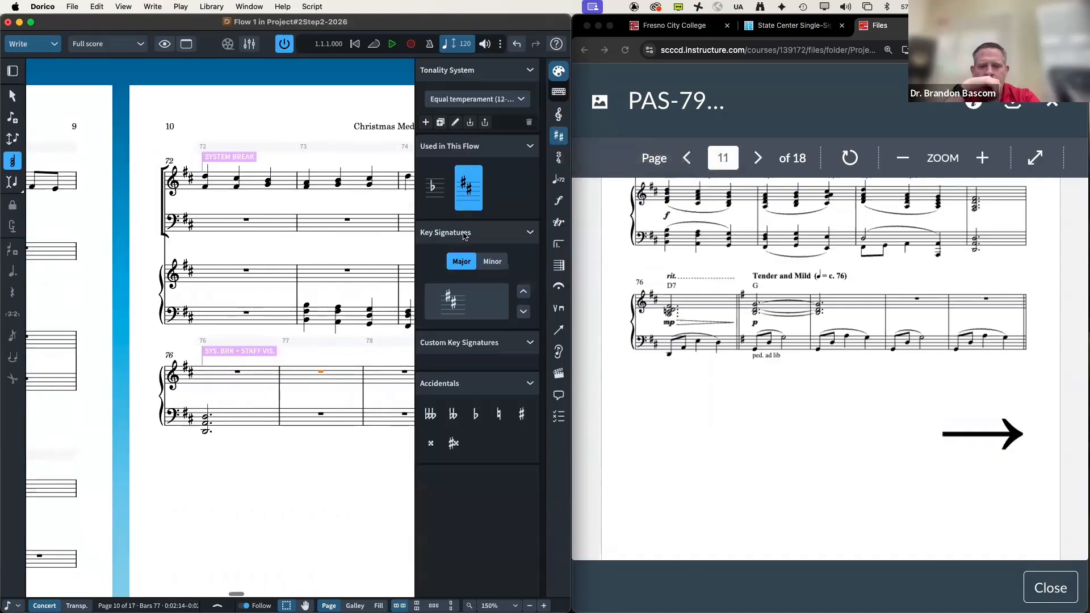
{"action": "left_click", "coordinate": [523, 311]}
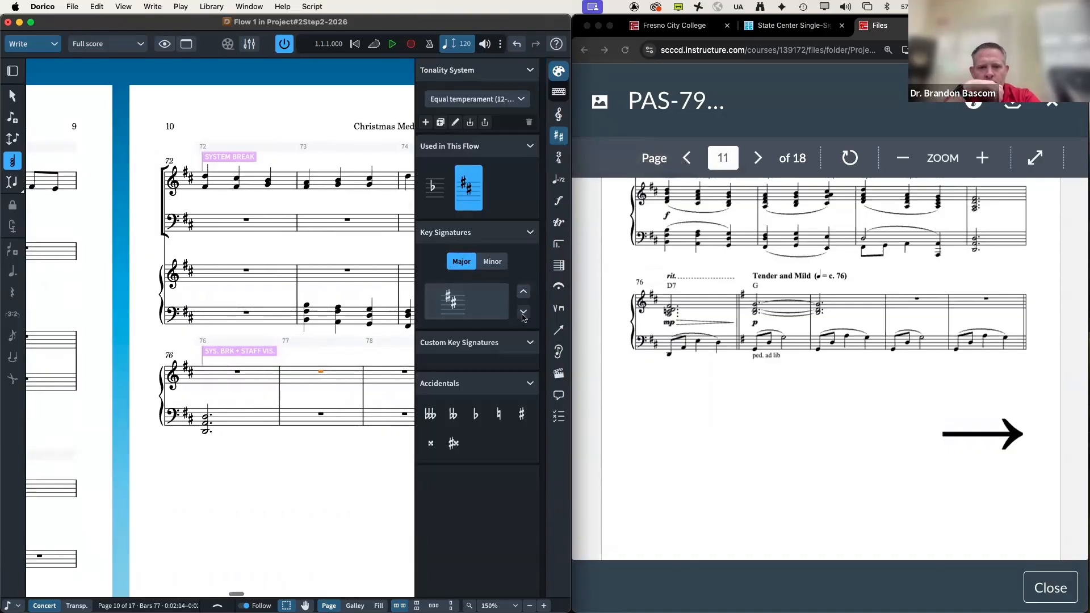
{"action": "left_click", "coordinate": [451, 301]}
{"action": "scroll", "coordinate": [295, 427], "scroll_direction": "right", "scroll_amount": 10}
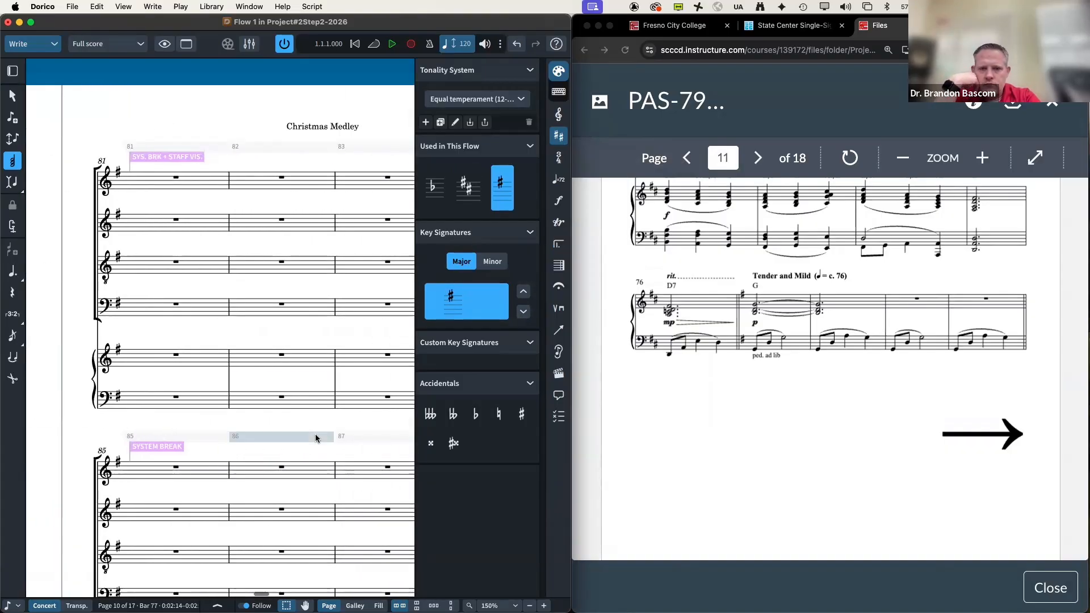
{"action": "scroll", "coordinate": [315, 434], "scroll_direction": "down", "scroll_amount": 5}
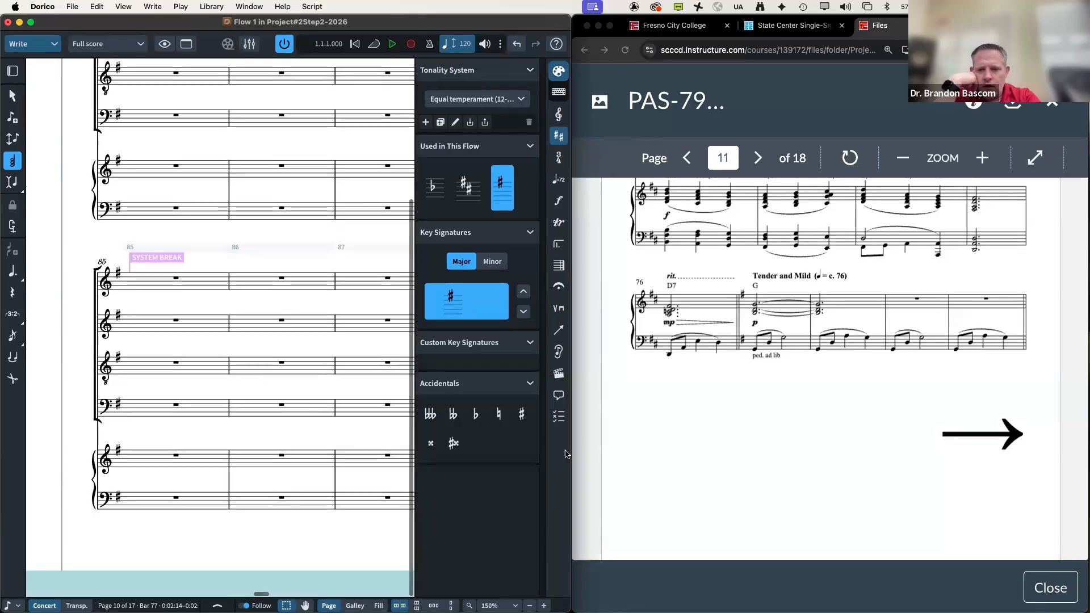
{"action": "scroll", "coordinate": [708, 447], "scroll_direction": "down", "scroll_amount": 3}
{"action": "scroll", "coordinate": [708, 447], "scroll_direction": "down", "scroll_amount": 10}
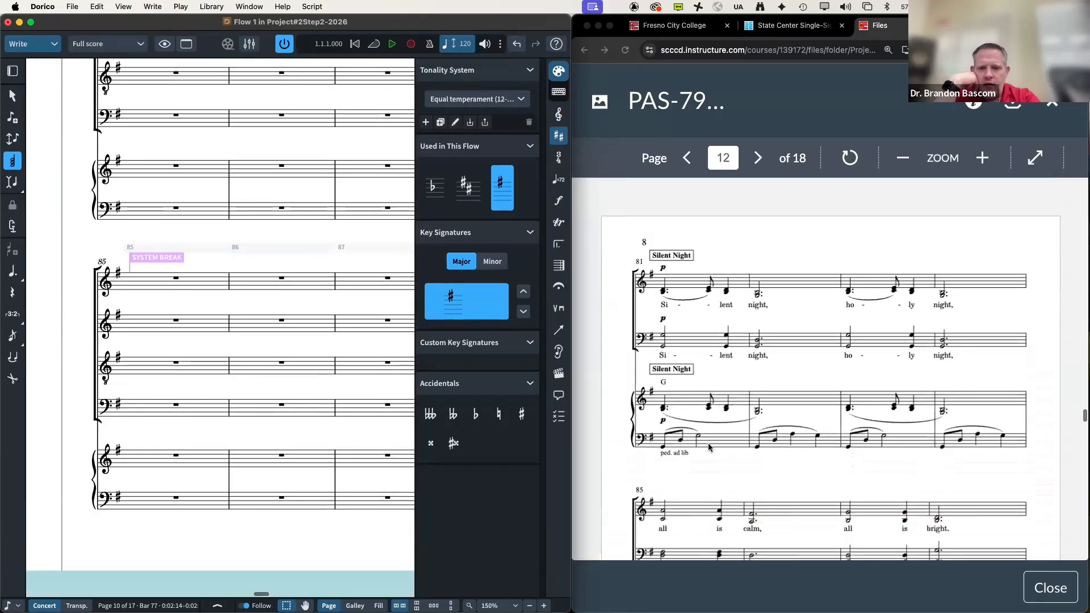
{"action": "scroll", "coordinate": [216, 499], "scroll_direction": "up", "scroll_amount": 3}
{"action": "scroll", "coordinate": [217, 500], "scroll_direction": "up", "scroll_amount": 2}
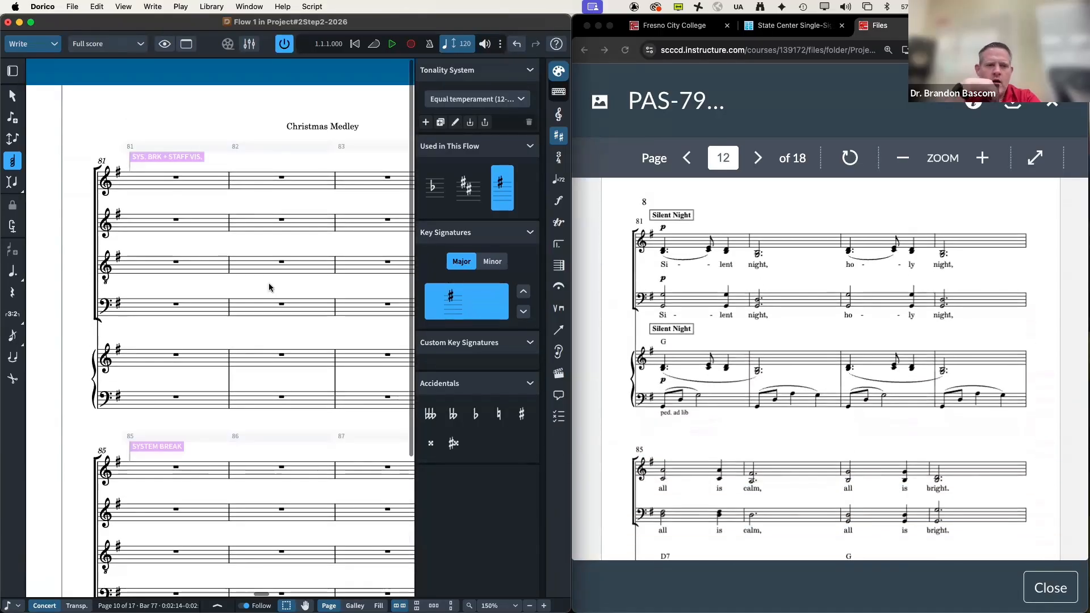
Step: Start note input on the bar 81 soprano and enter the opening dotted-quarter D
{"action": "double_click", "coordinate": [174, 180]}
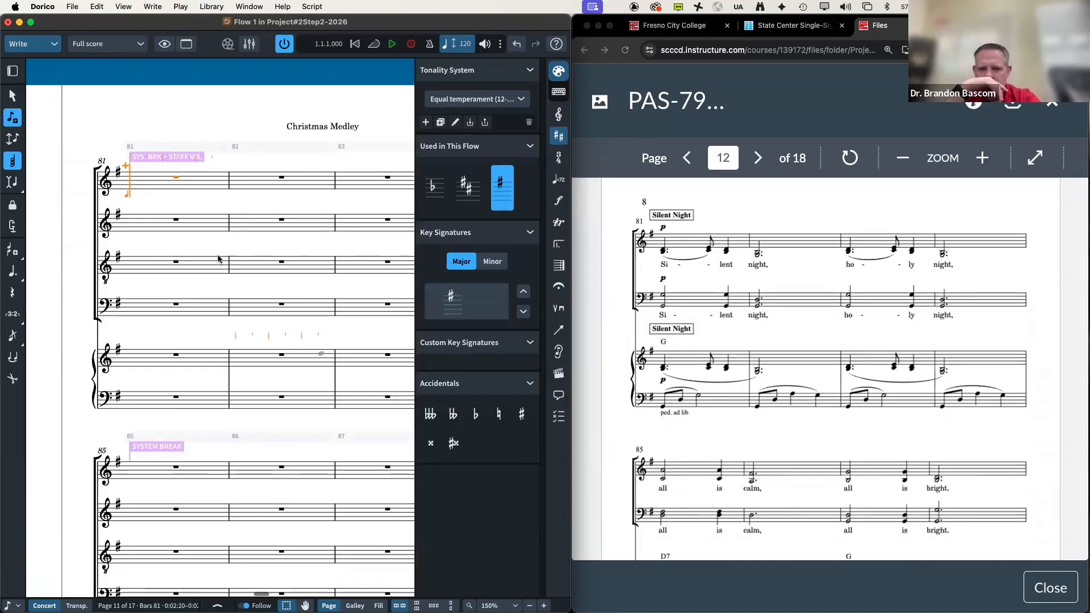
{"action": "left_click", "coordinate": [12, 71]}
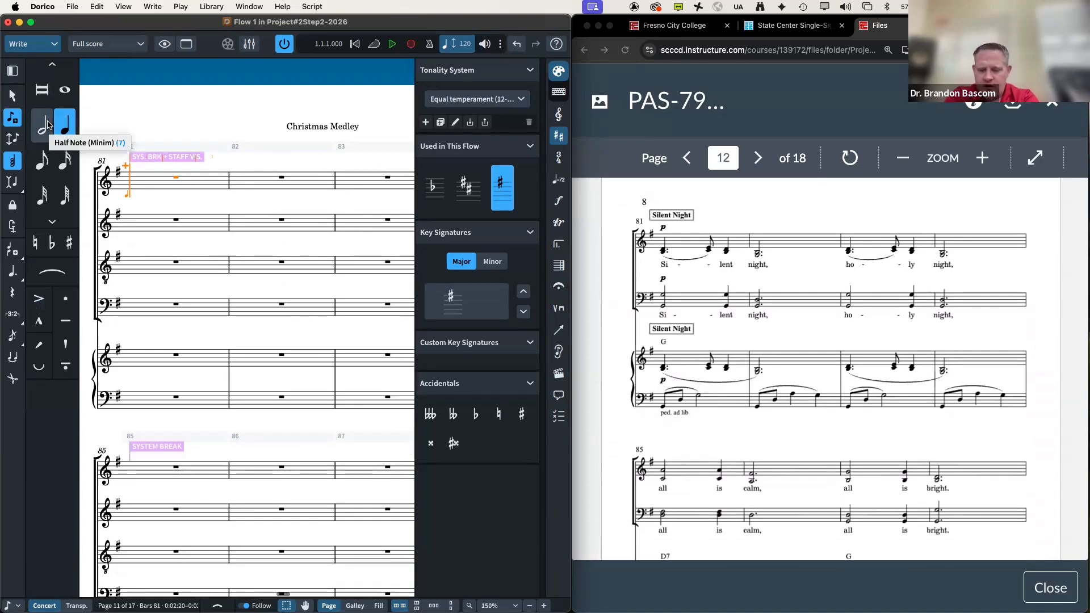
{"action": "key", "text": "period"}
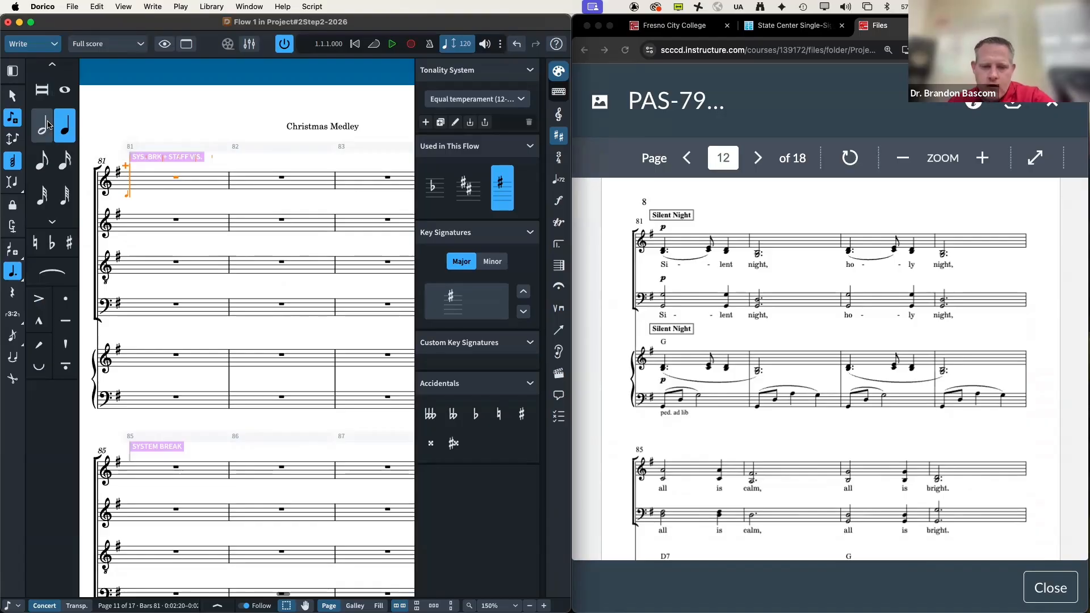
{"action": "key", "text": "d"}
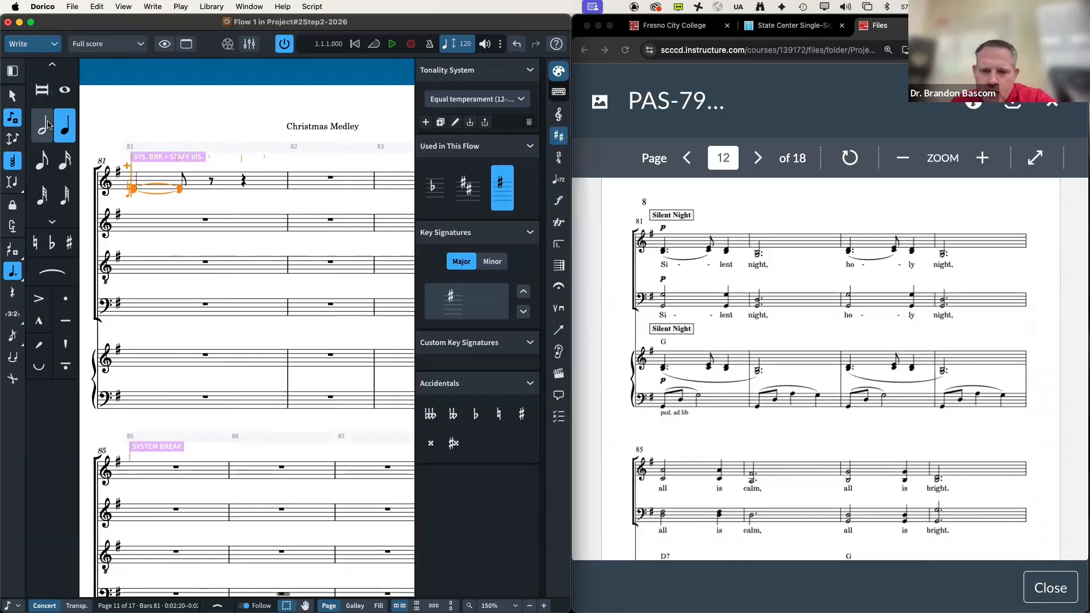
{"action": "key", "text": "super+z"}
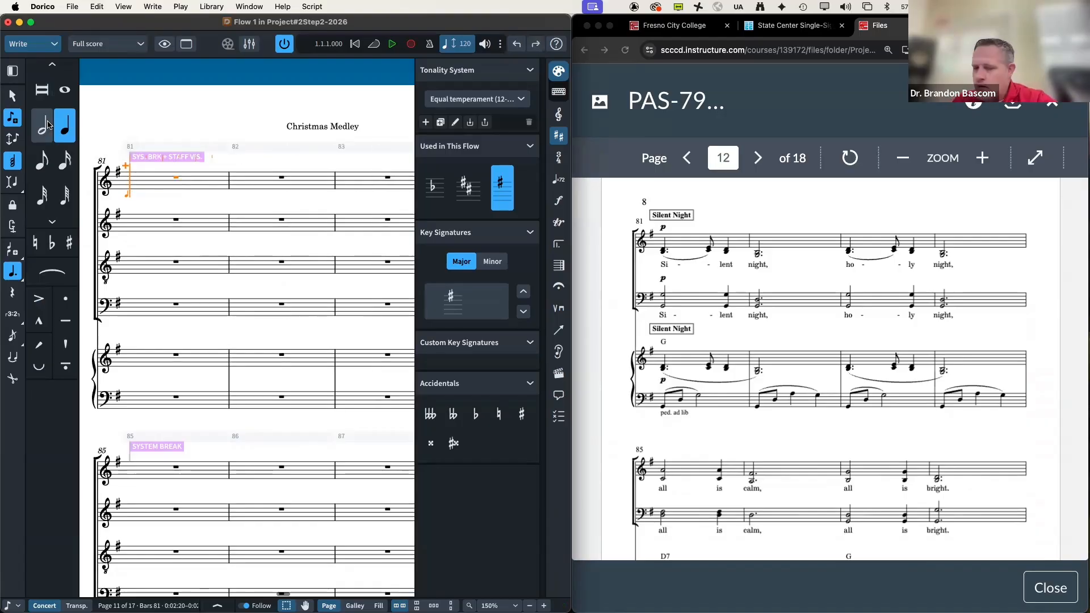
{"action": "key", "text": "super+shift+z"}
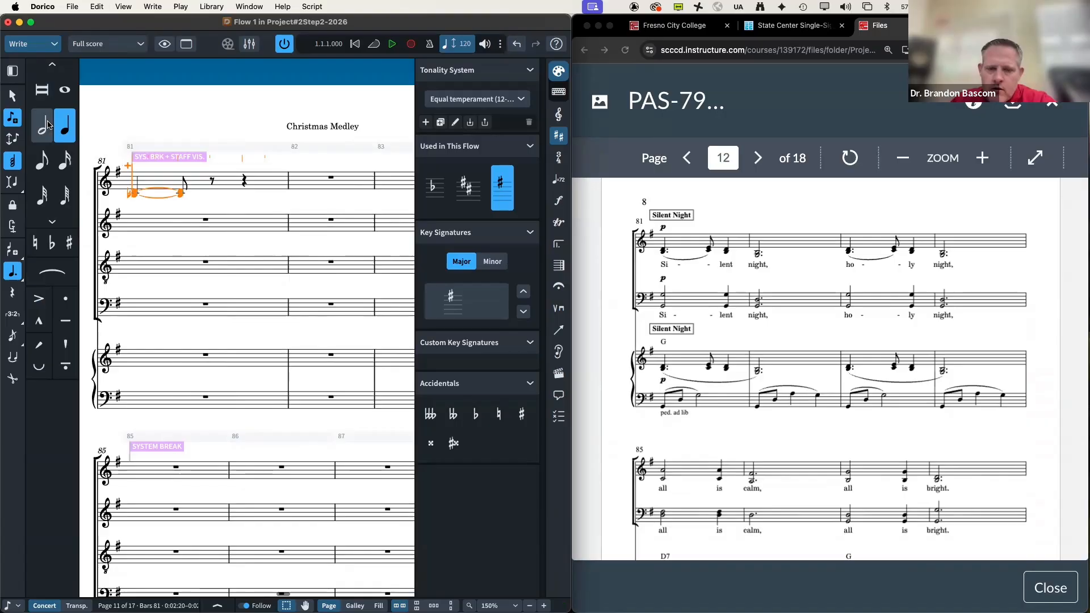
{"action": "key", "text": "super+z"}
{"action": "key", "text": "super+shift+z"}
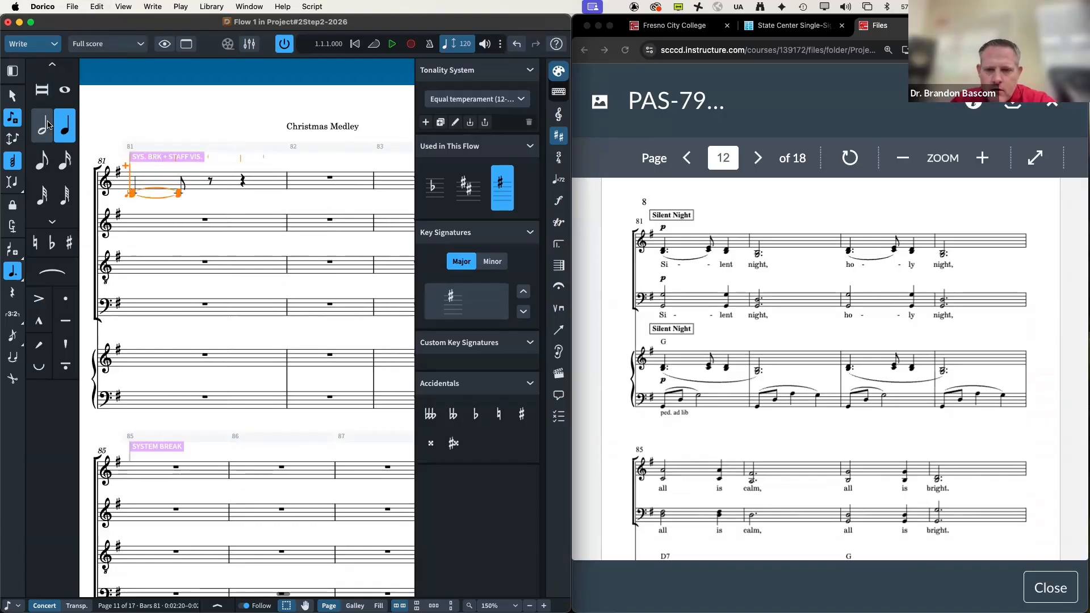
{"action": "key", "text": "Right"}
{"action": "key", "text": "Right"}
{"action": "key", "text": "Right"}
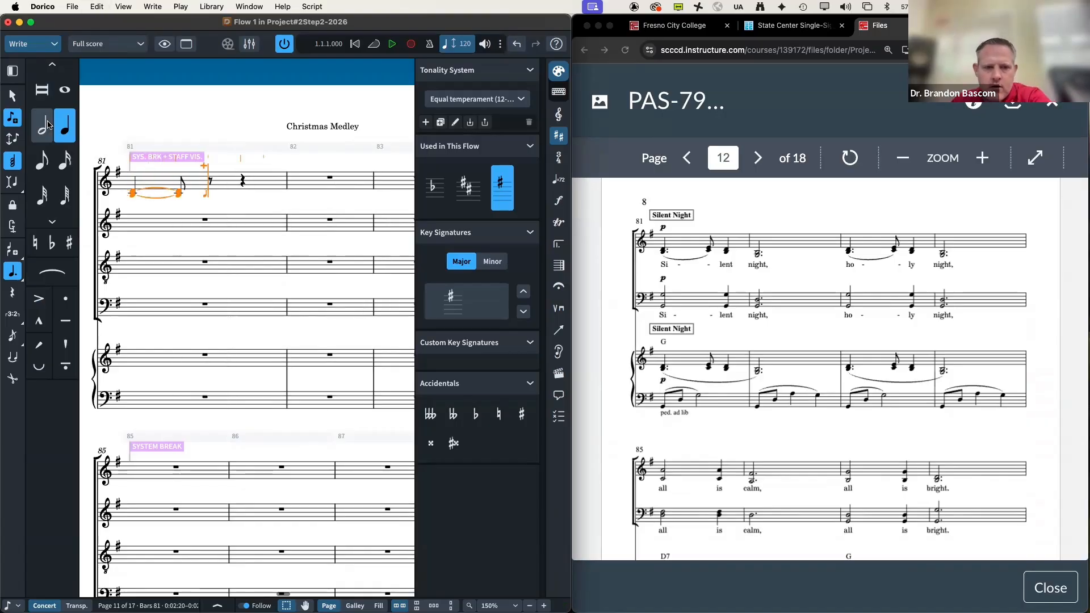
{"action": "key", "text": "c"}
{"action": "key", "text": "e"}
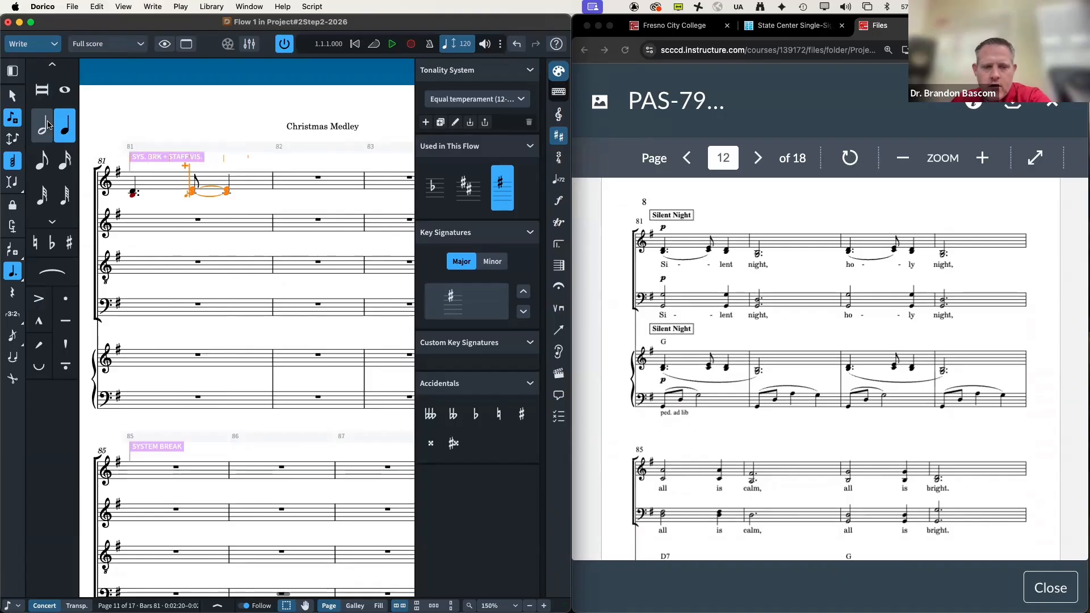
{"action": "key", "text": "super+z"}
Step: Enter the remaining eighth, quarter and dotted-half notes of bars 81–82, then select them
{"action": "key", "text": "6"}
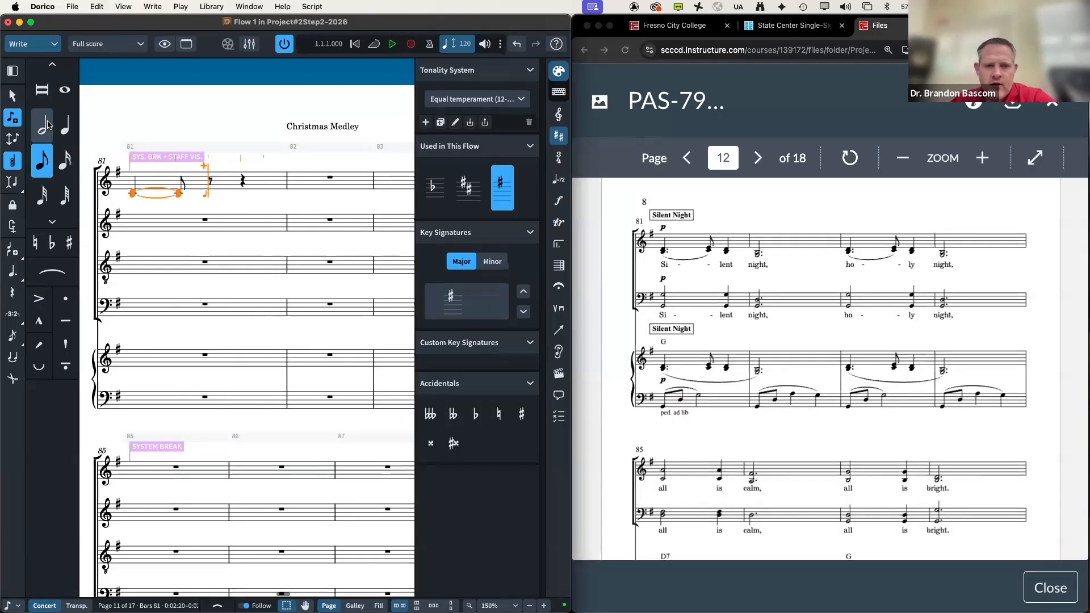
{"action": "key", "text": "d"}
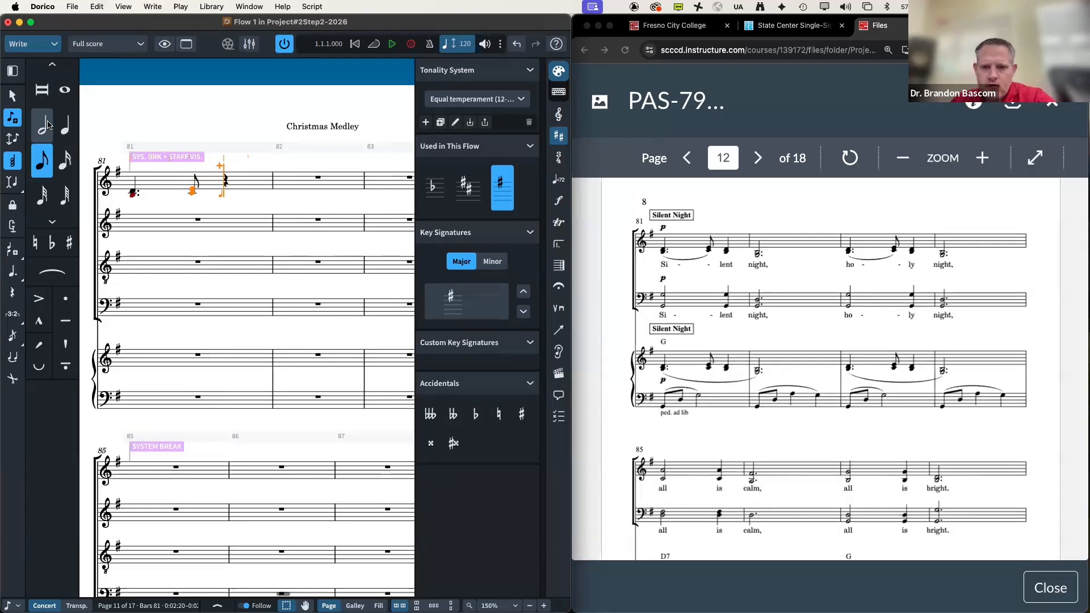
{"action": "key", "text": "7"}
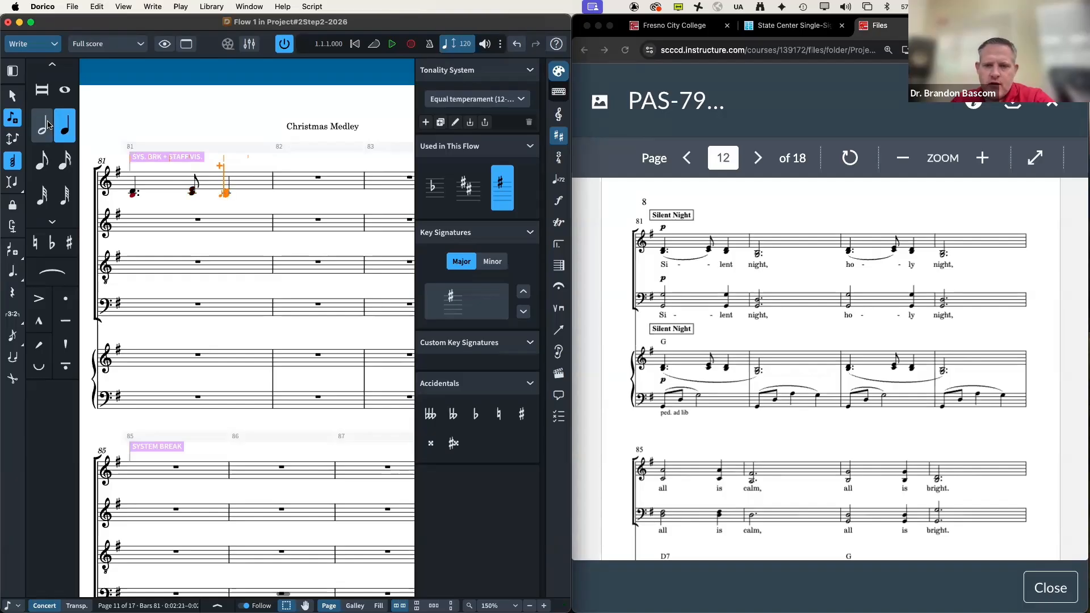
{"action": "left_click", "coordinate": [48, 125]}
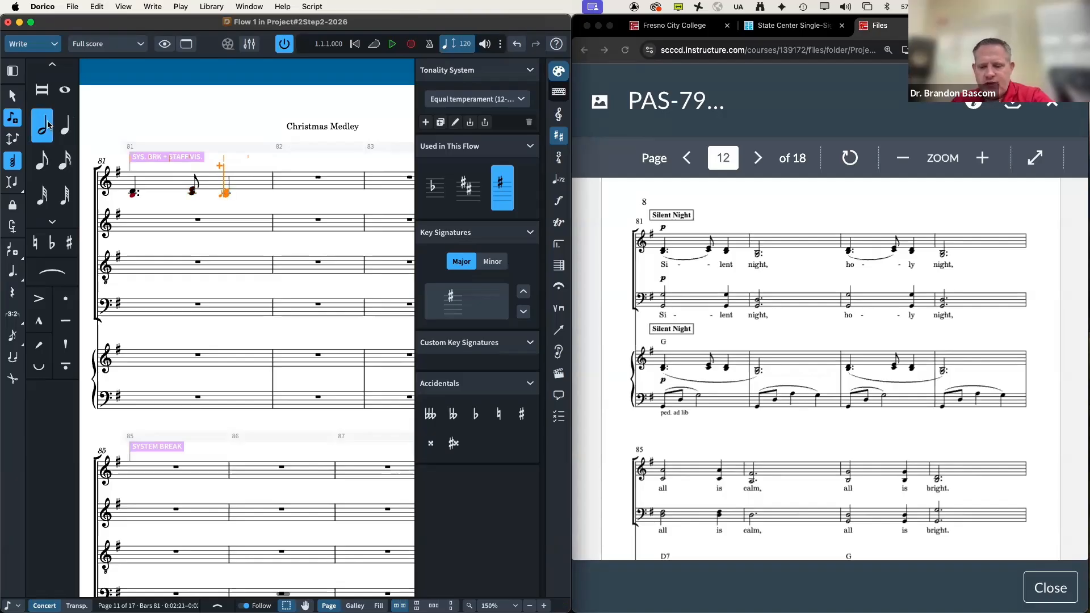
{"action": "key", "text": "period"}
{"action": "key", "text": "d"}
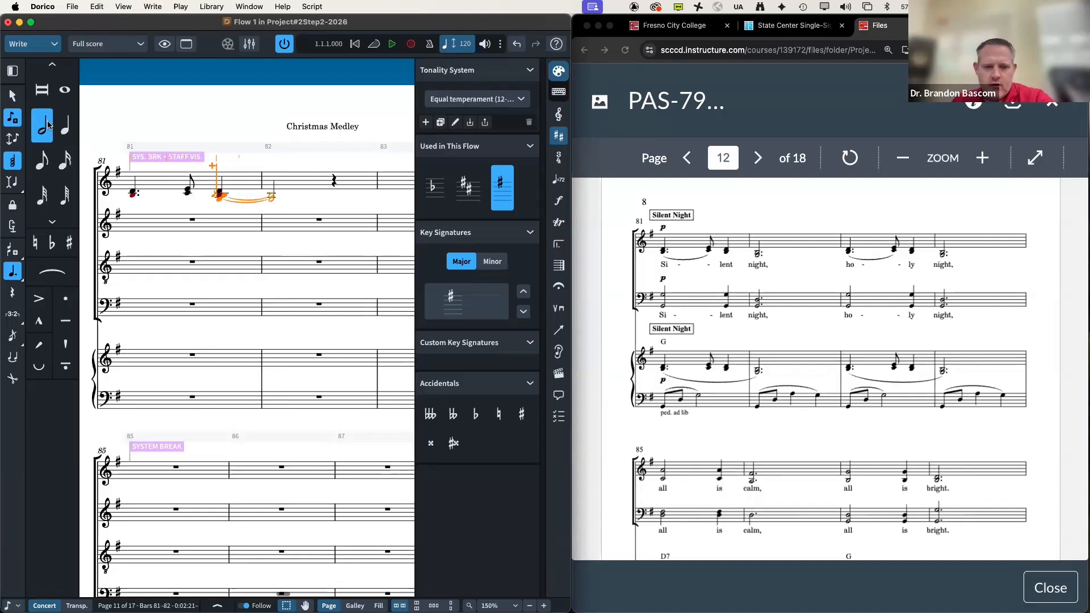
{"action": "key", "text": "super+z"}
{"action": "key", "text": "Right"}
{"action": "key", "text": "Right"}
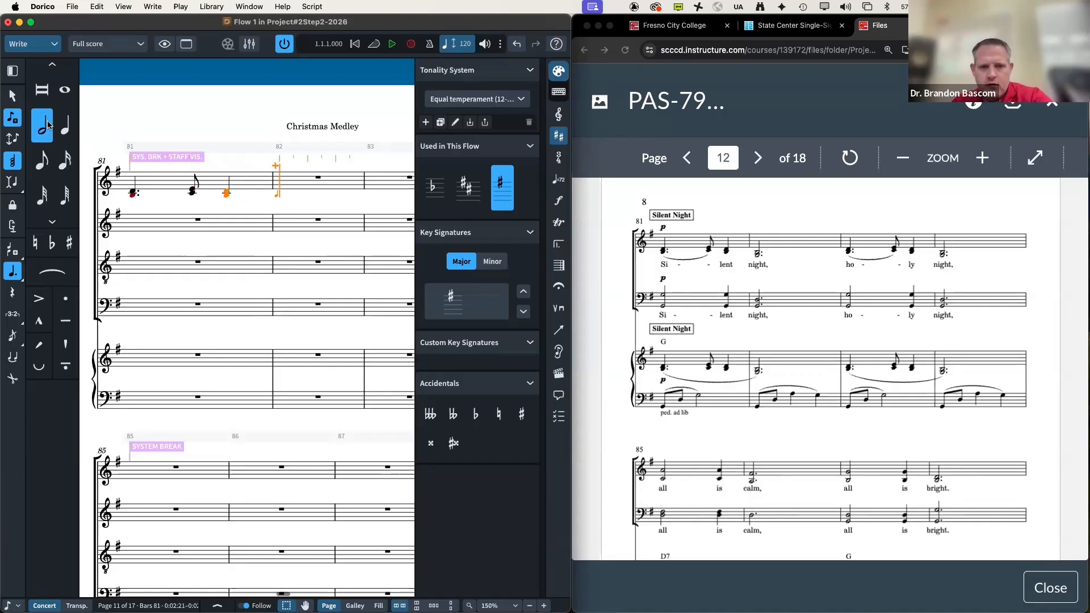
{"action": "key", "text": "d"}
{"action": "key", "text": "q"}
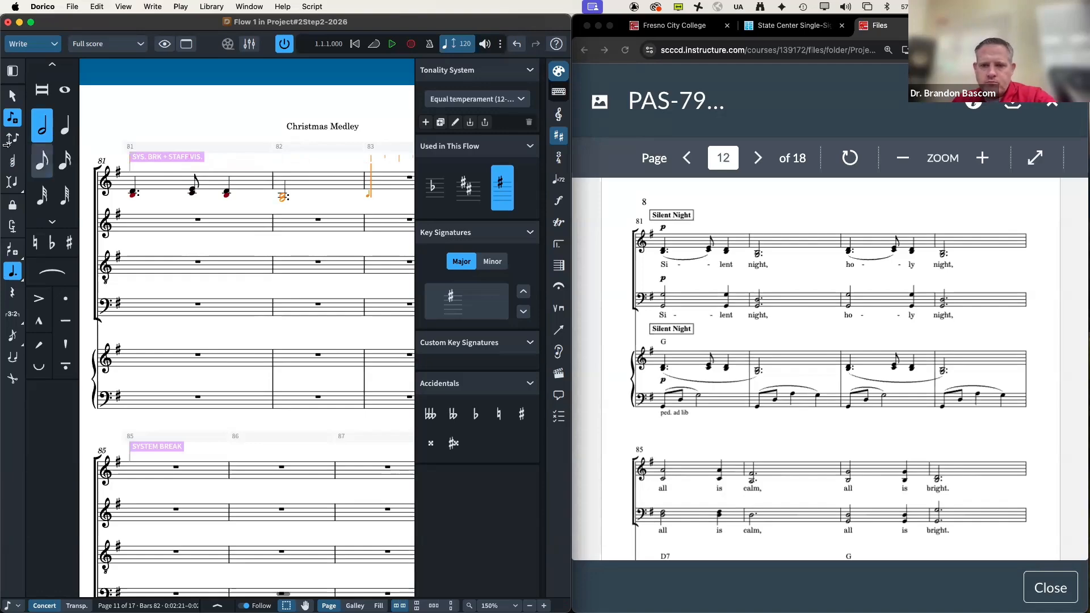
{"action": "key", "text": "Escape"}
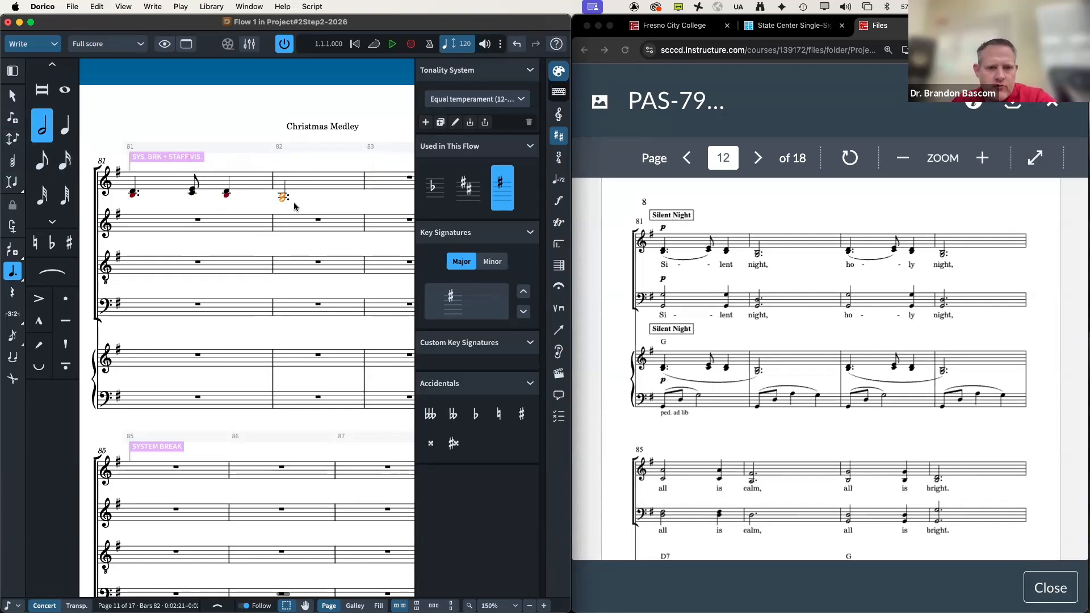
{"action": "left_click_drag", "start_coordinate": [295, 208], "coordinate": [121, 161]}
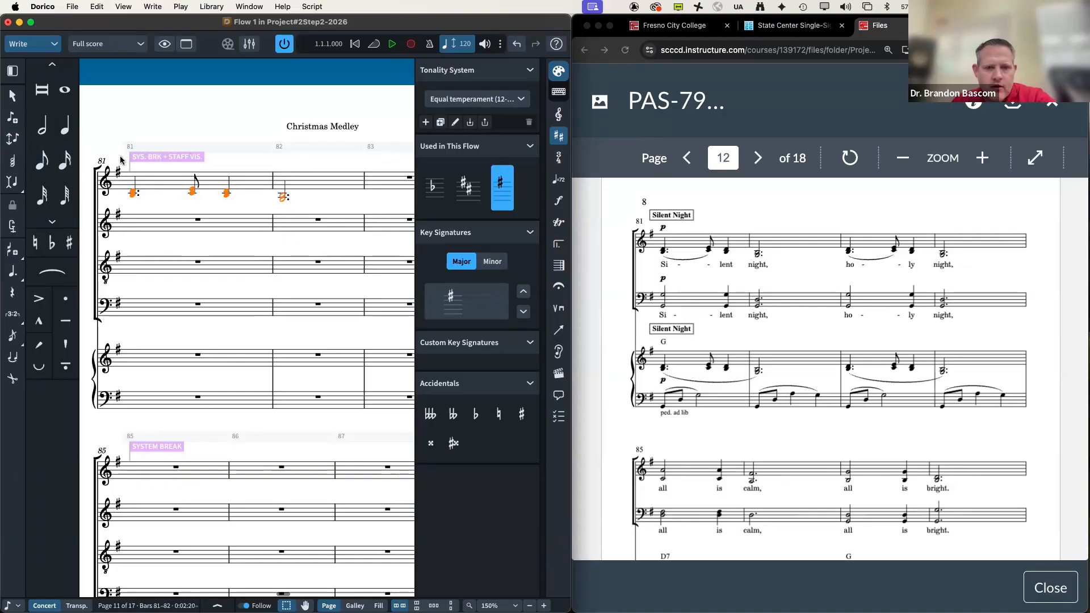
Step: Repeat the previous notes into bars 83–84, then start note input at the bar 85 soprano rest
{"action": "key", "text": "r"}
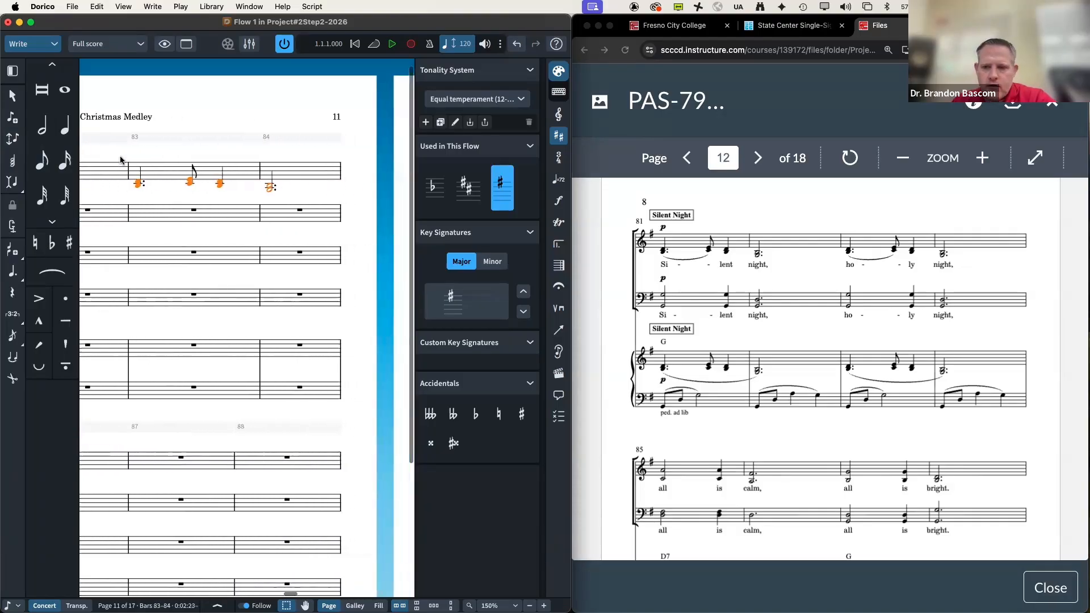
{"action": "scroll", "coordinate": [120, 161], "scroll_direction": "down", "scroll_amount": 2}
{"action": "scroll", "coordinate": [120, 161], "scroll_direction": "left", "scroll_amount": 6}
{"action": "scroll", "coordinate": [120, 160], "scroll_direction": "down", "scroll_amount": 2}
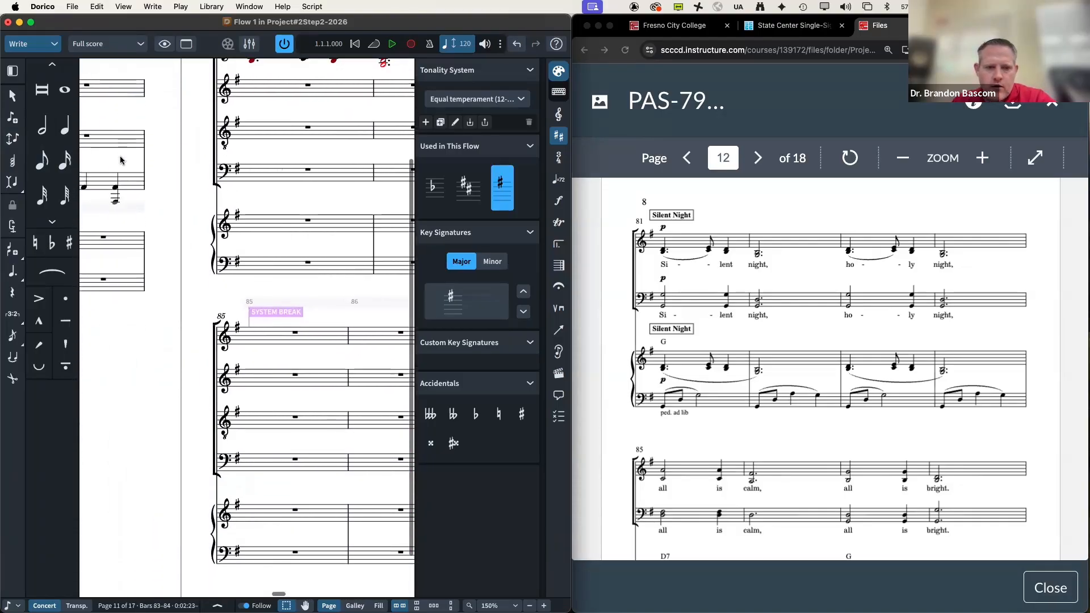
{"action": "scroll", "coordinate": [120, 161], "scroll_direction": "right", "scroll_amount": 5}
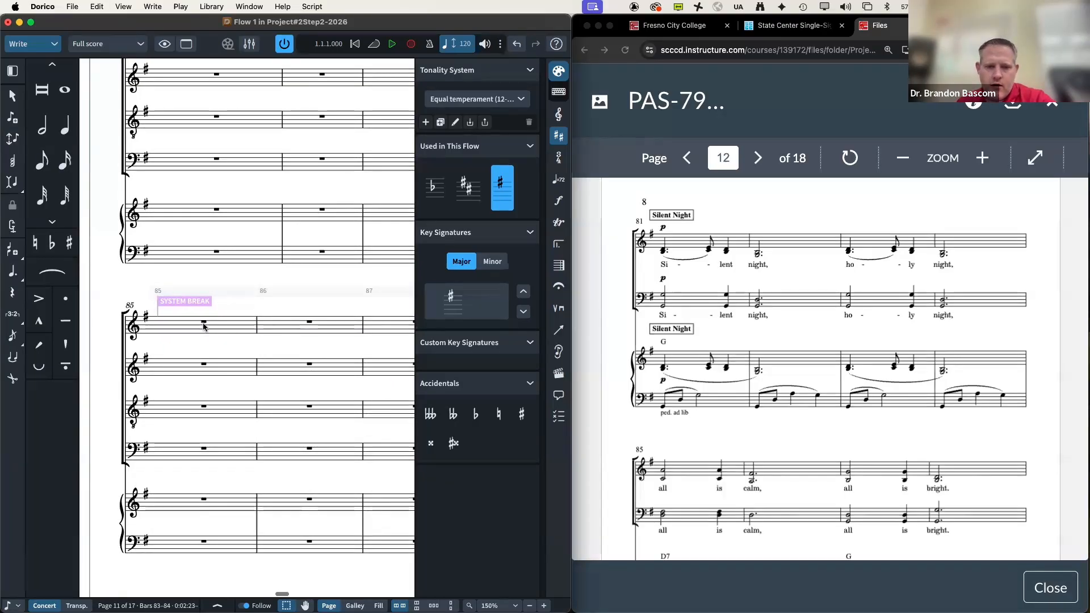
{"action": "left_click", "coordinate": [203, 324]}
{"action": "key", "text": "6"}
{"action": "key", "text": "5"}
{"action": "key", "text": "shift+n"}
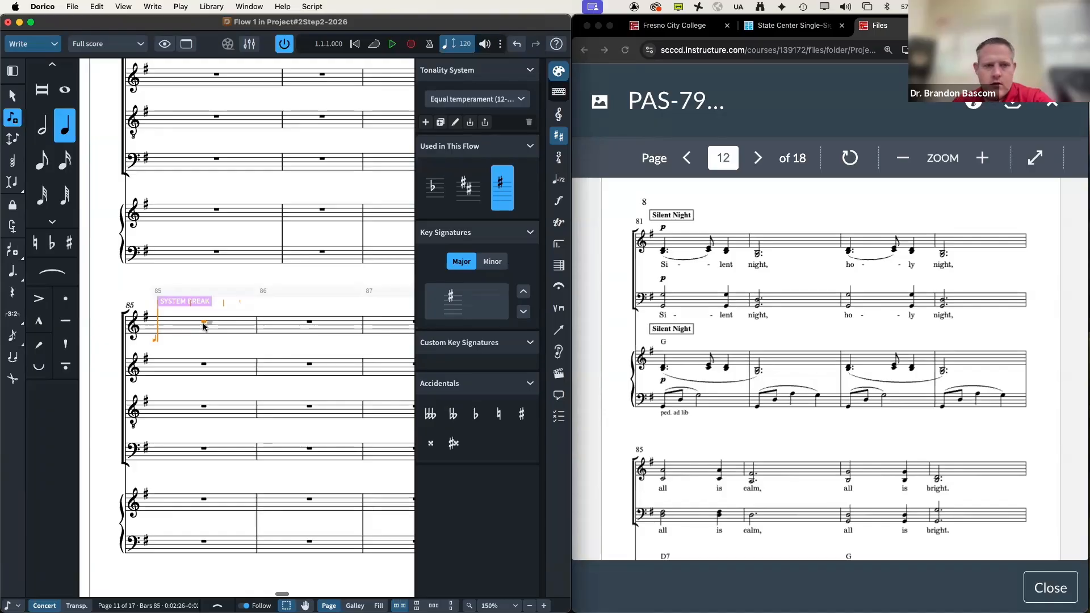
Step: Enter a half-note F and quarter-note B in bar 85, then a dotted half B in bar 86
{"action": "key", "text": "6"}
{"action": "key", "text": "f"}
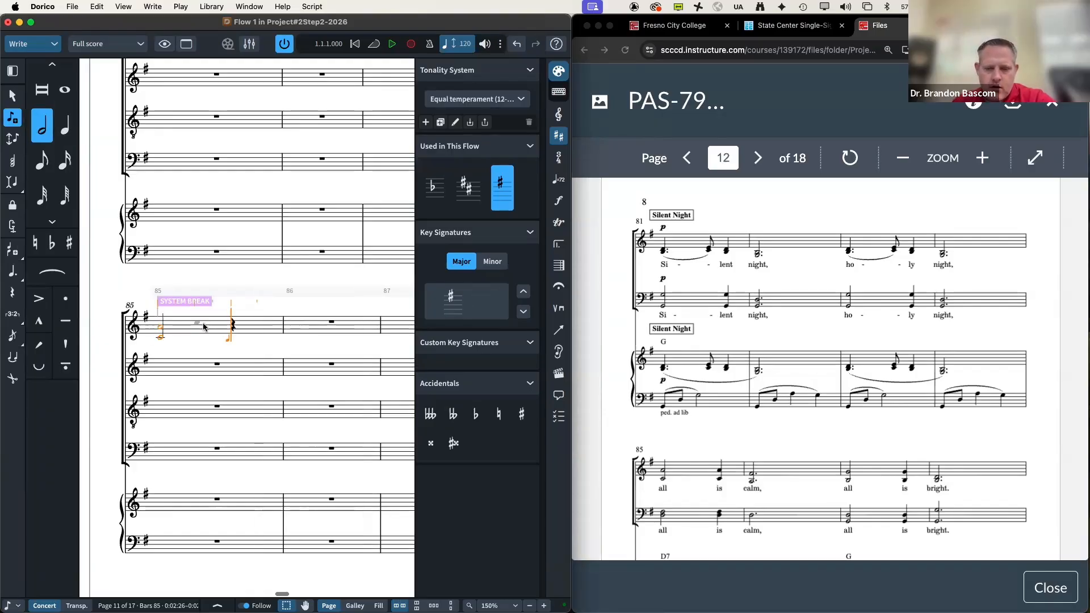
{"action": "key", "text": "4"}
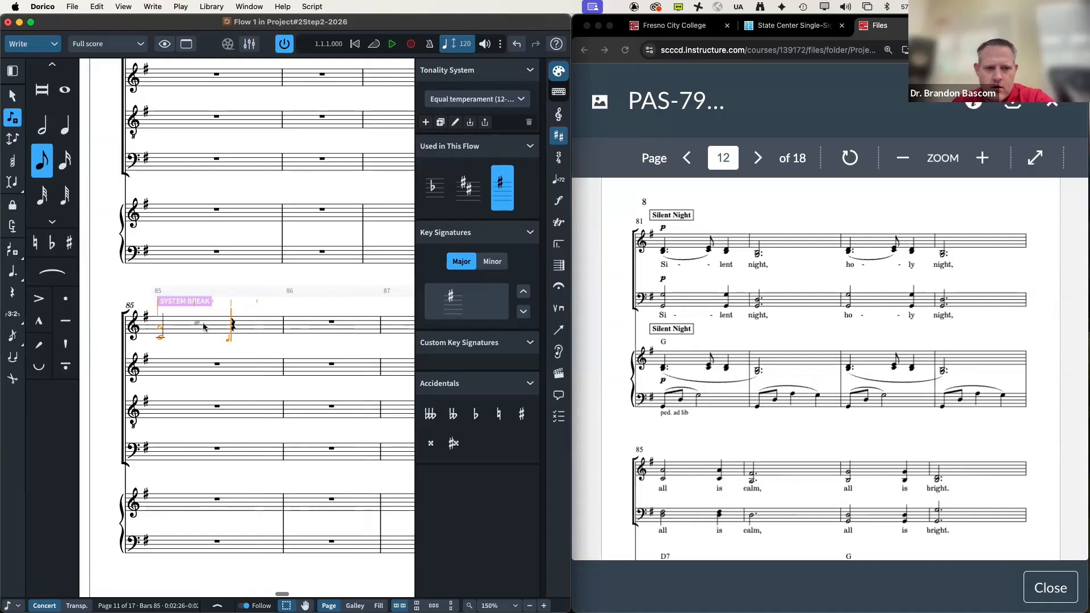
{"action": "key", "text": "5"}
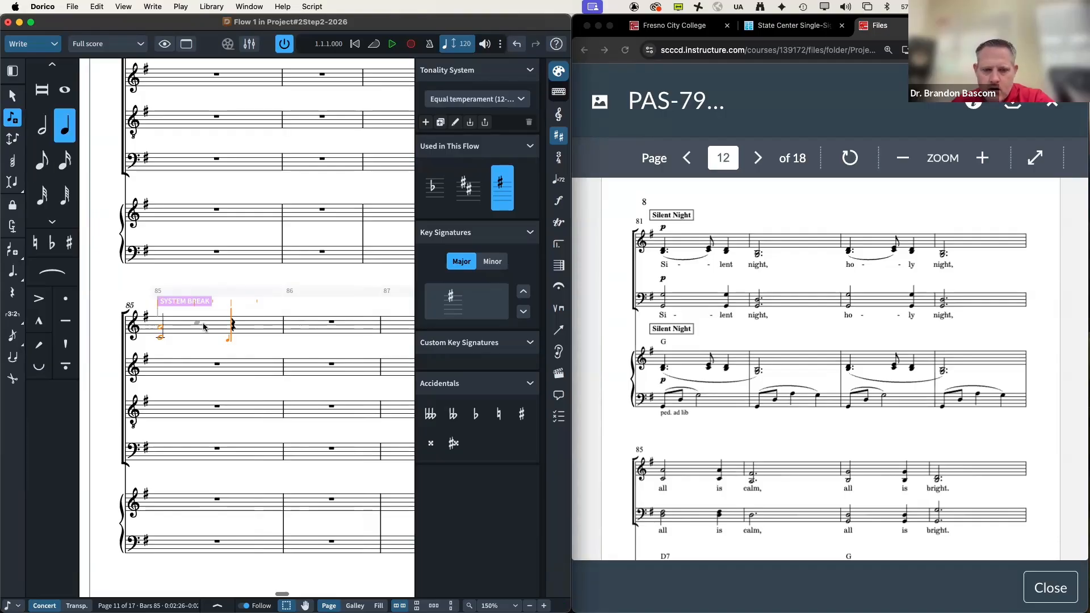
{"action": "key", "text": "b"}
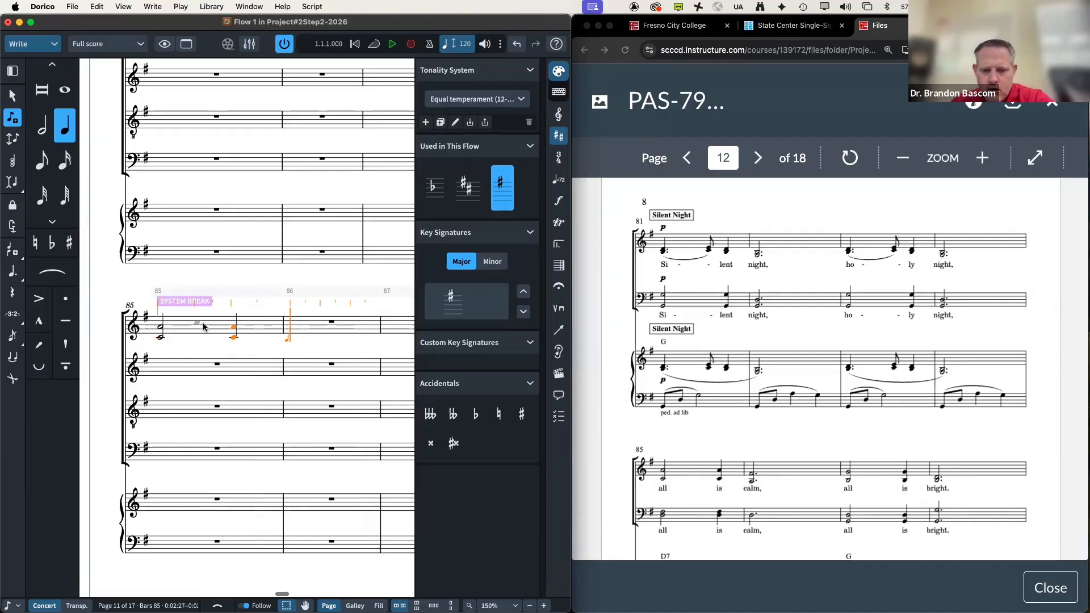
{"action": "key", "text": "6"}
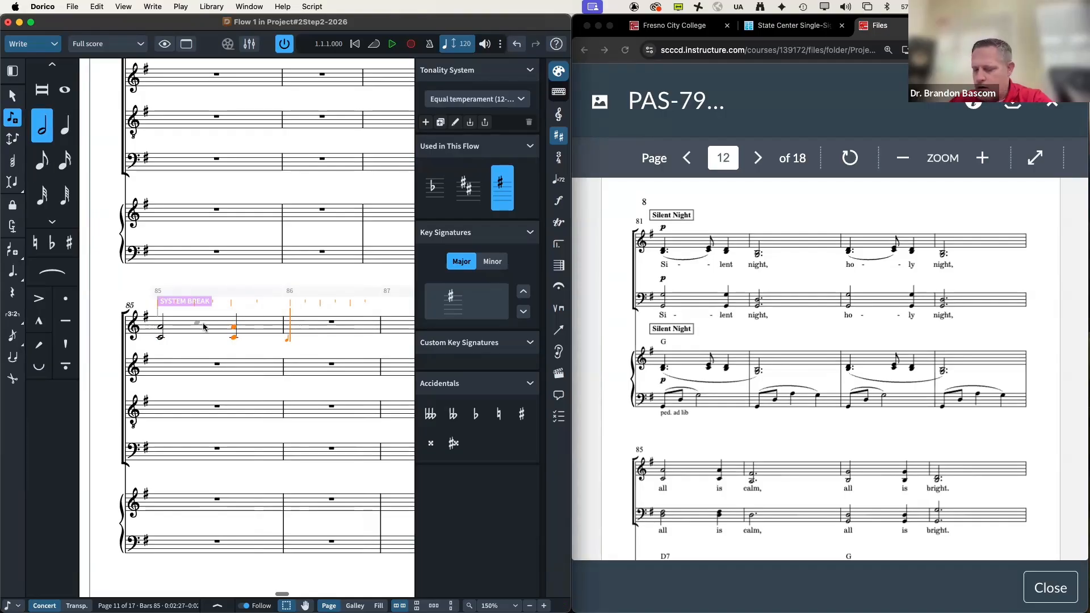
{"action": "key", "text": "period"}
{"action": "key", "text": "b"}
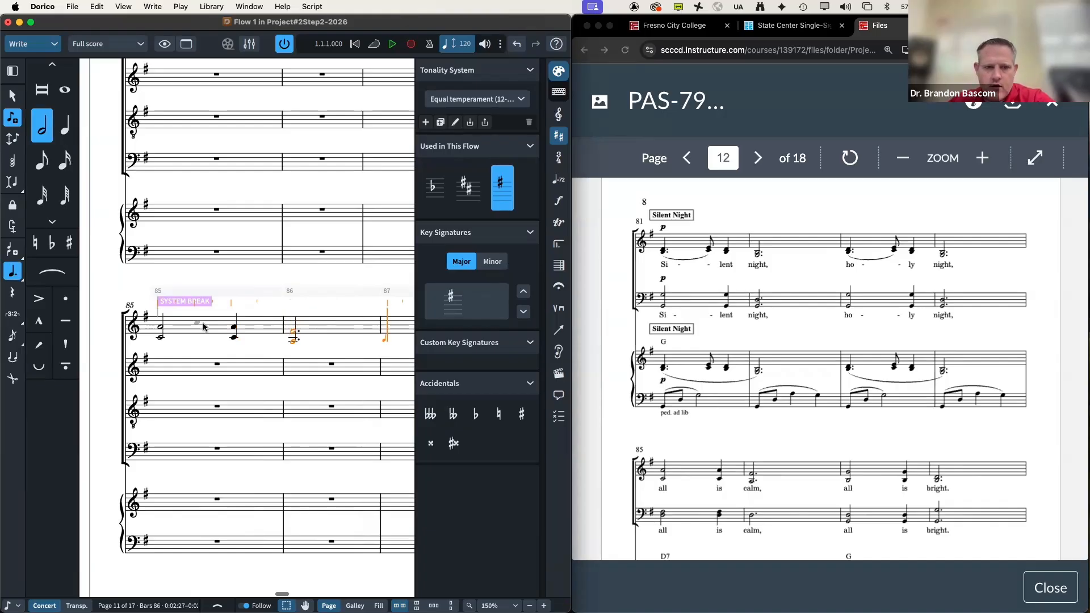
Step: Enter a half-note D and quarter-note D in bar 87, then a dotted half D in bar 88
{"action": "key", "text": "period"}
{"action": "key", "text": "d"}
{"action": "key", "text": "5"}
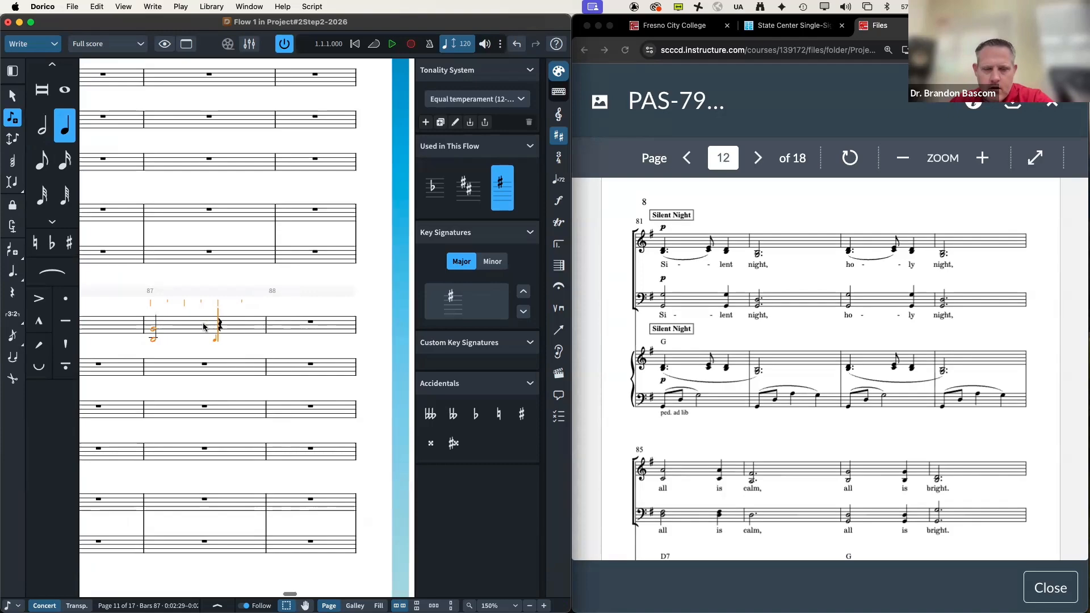
{"action": "key", "text": "d"}
{"action": "key", "text": "6"}
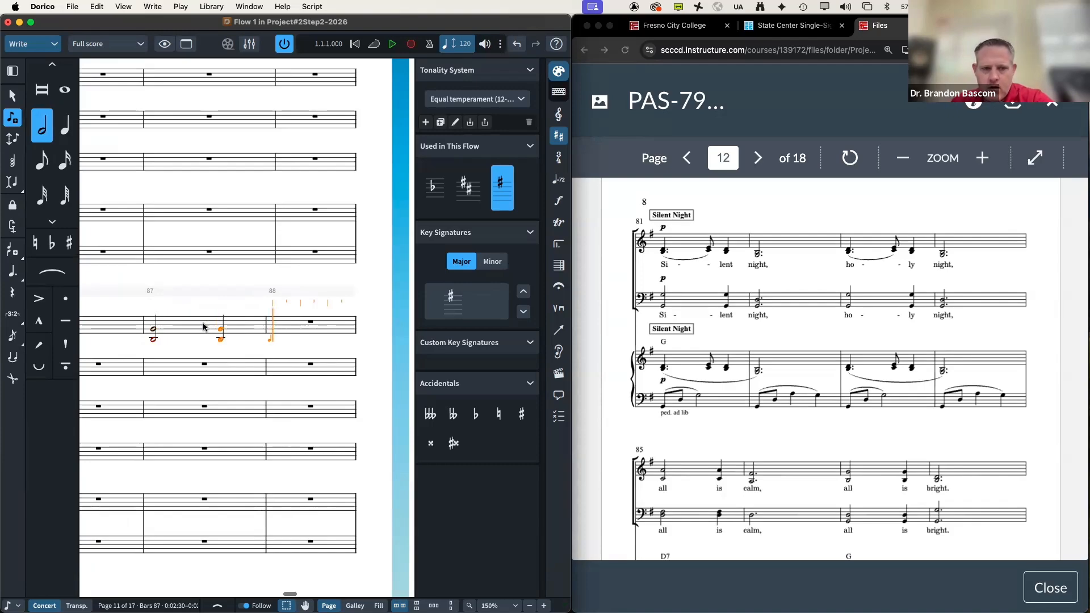
{"action": "key", "text": "period"}
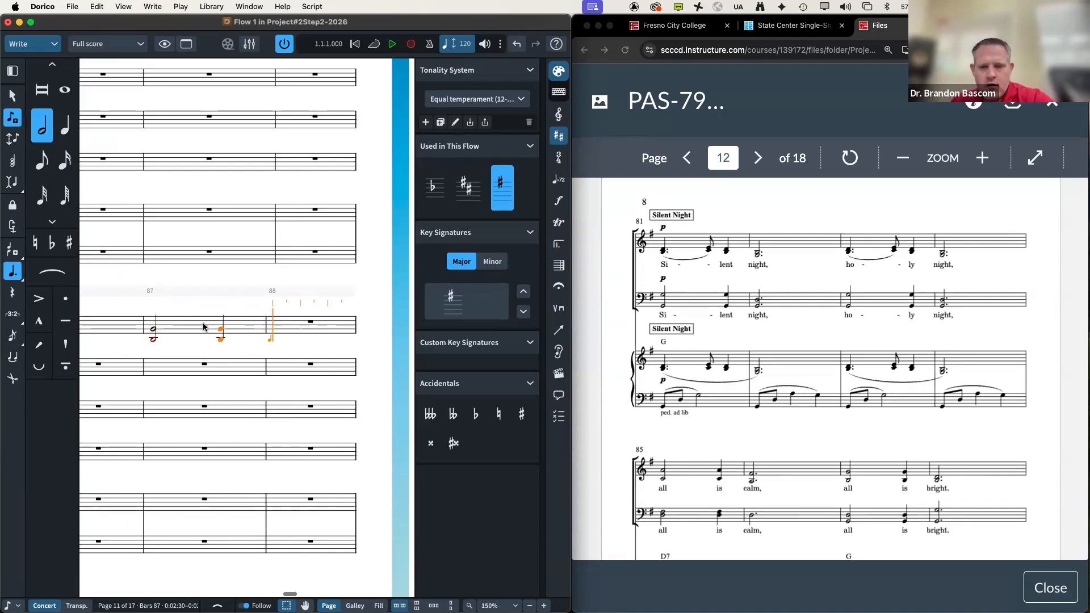
{"action": "key", "text": "d"}
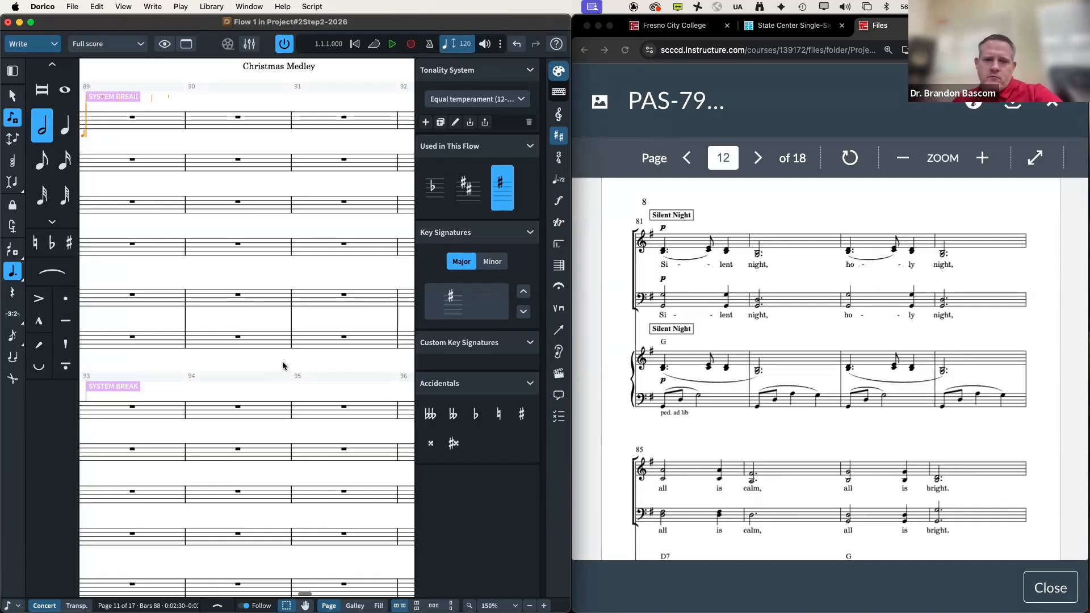
{"action": "scroll", "coordinate": [342, 364], "scroll_direction": "left", "scroll_amount": 3}
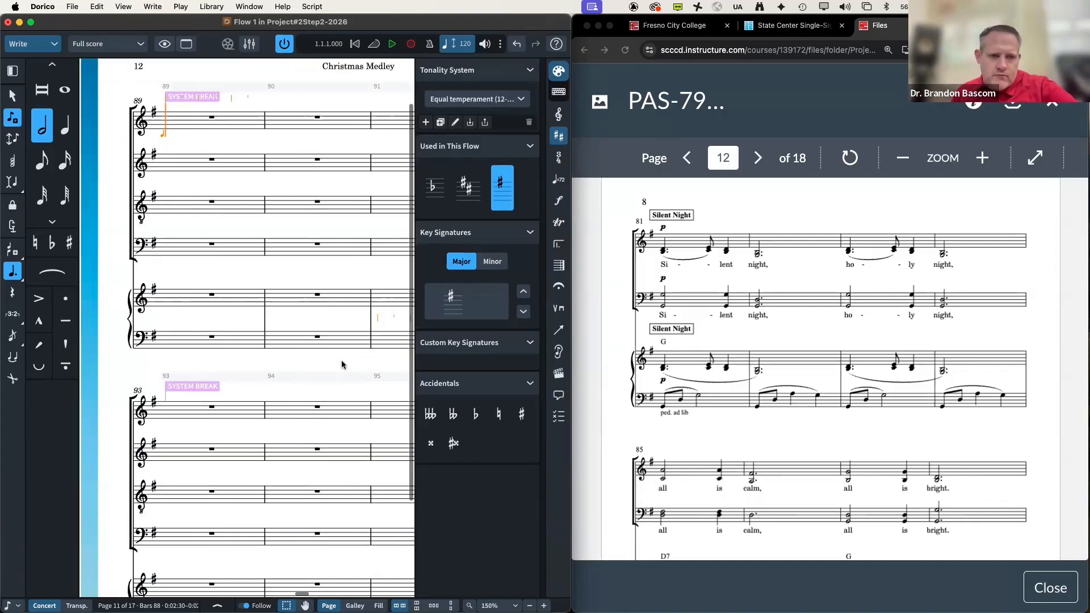
{"action": "scroll", "coordinate": [342, 365], "scroll_direction": "left", "scroll_amount": 5}
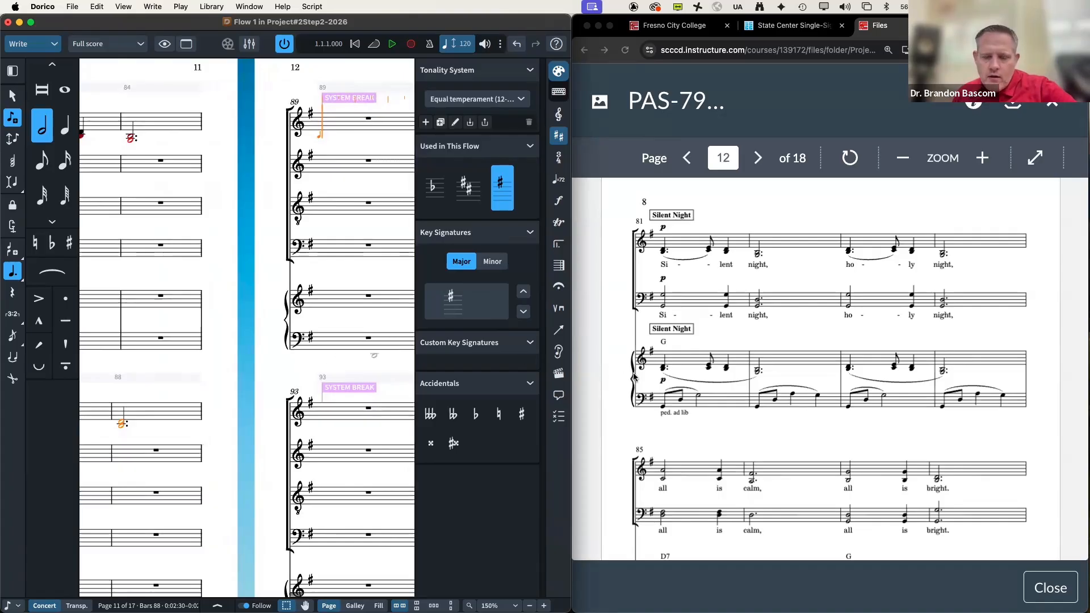
{"action": "scroll", "coordinate": [716, 389], "scroll_direction": "down", "scroll_amount": 5}
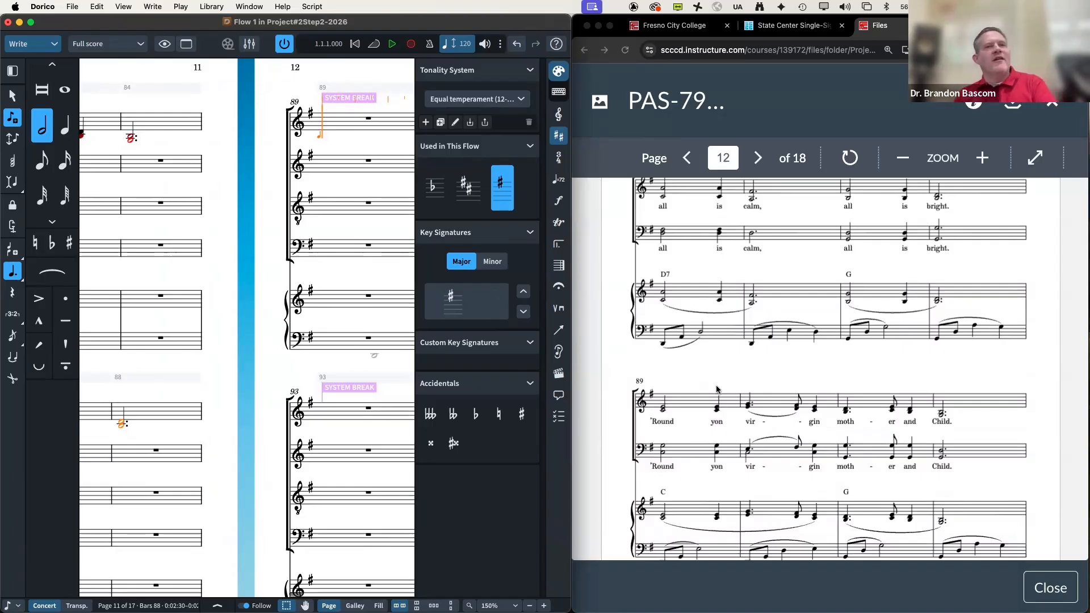
{"action": "scroll", "coordinate": [717, 389], "scroll_direction": "down", "scroll_amount": 1}
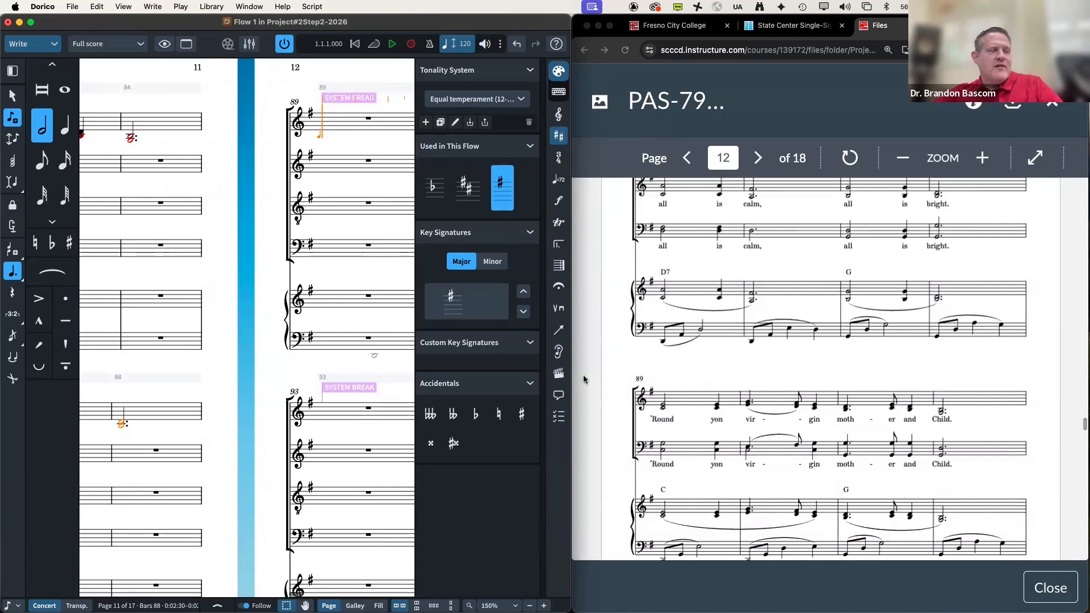
{"action": "scroll", "coordinate": [393, 385], "scroll_direction": "left", "scroll_amount": 10}
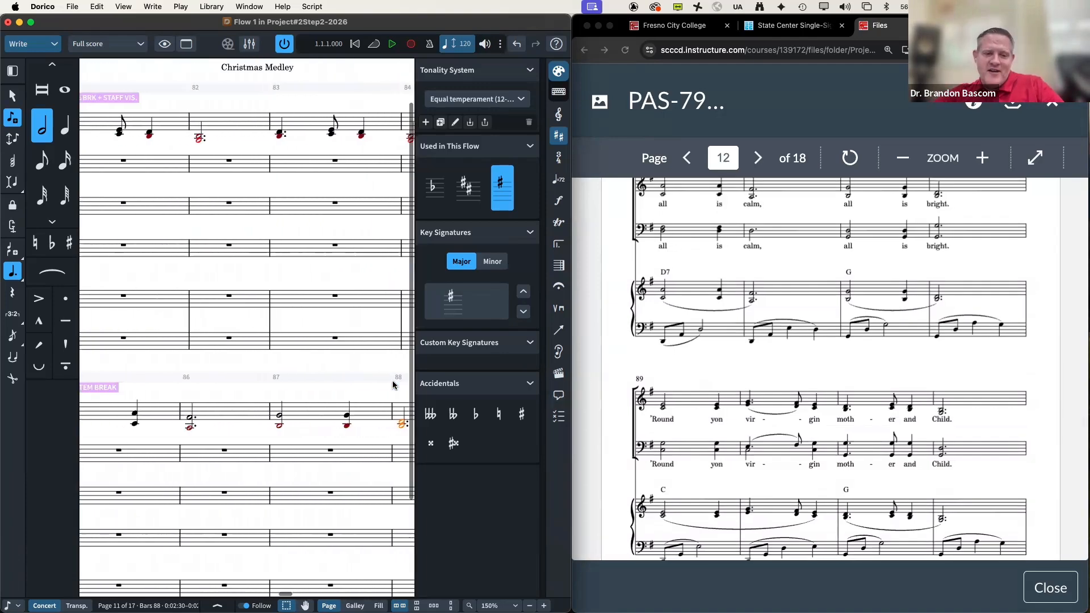
{"action": "scroll", "coordinate": [392, 385], "scroll_direction": "right", "scroll_amount": 10}
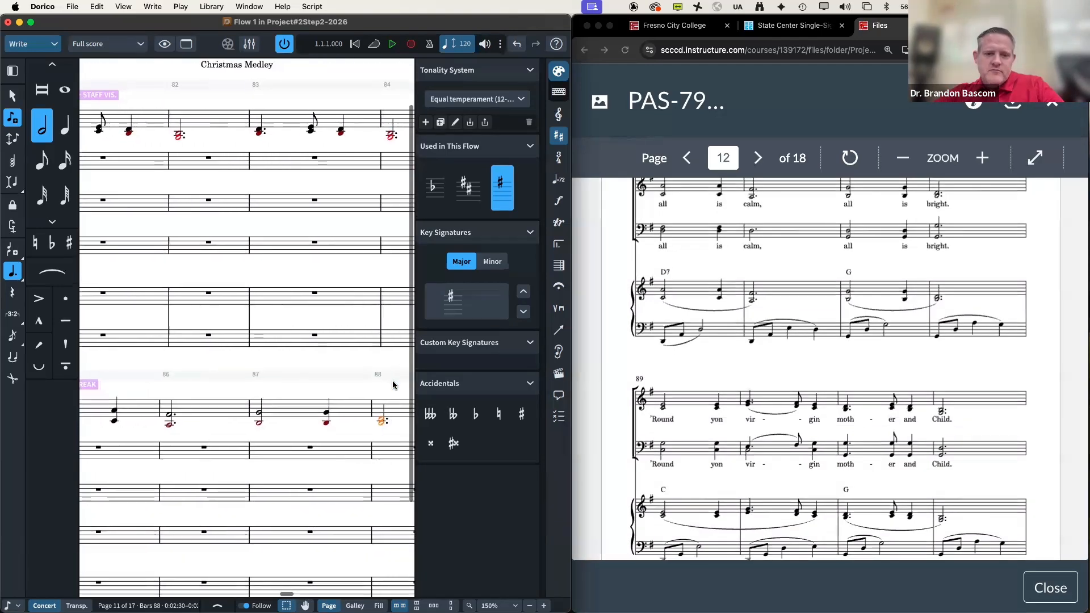
{"action": "scroll", "coordinate": [789, 369], "scroll_direction": "up", "scroll_amount": 1}
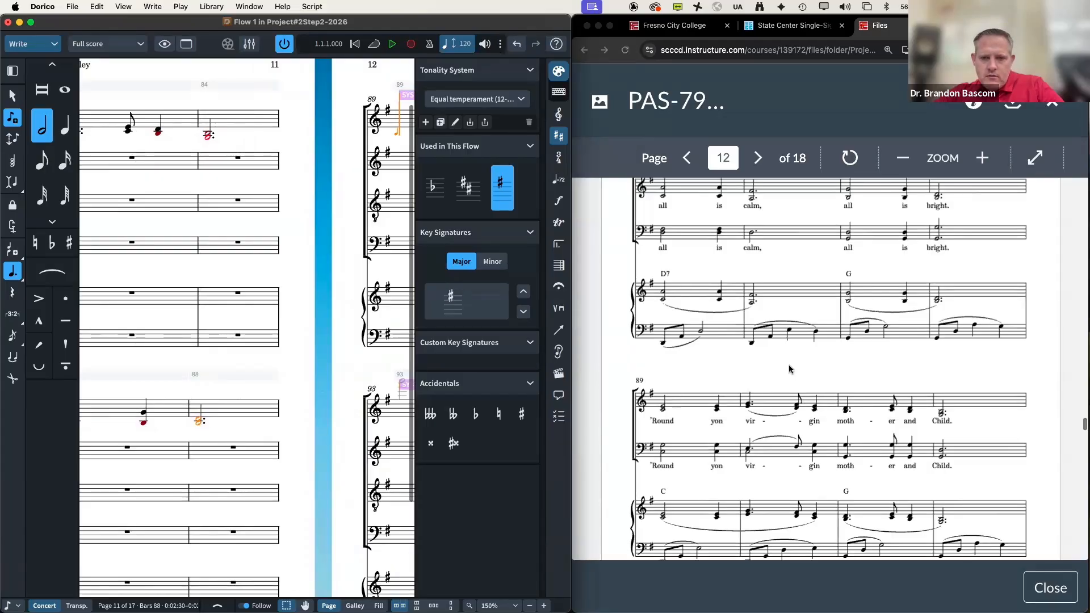
{"action": "scroll", "coordinate": [789, 369], "scroll_direction": "down", "scroll_amount": 4}
{"action": "scroll", "coordinate": [379, 284], "scroll_direction": "right", "scroll_amount": 8}
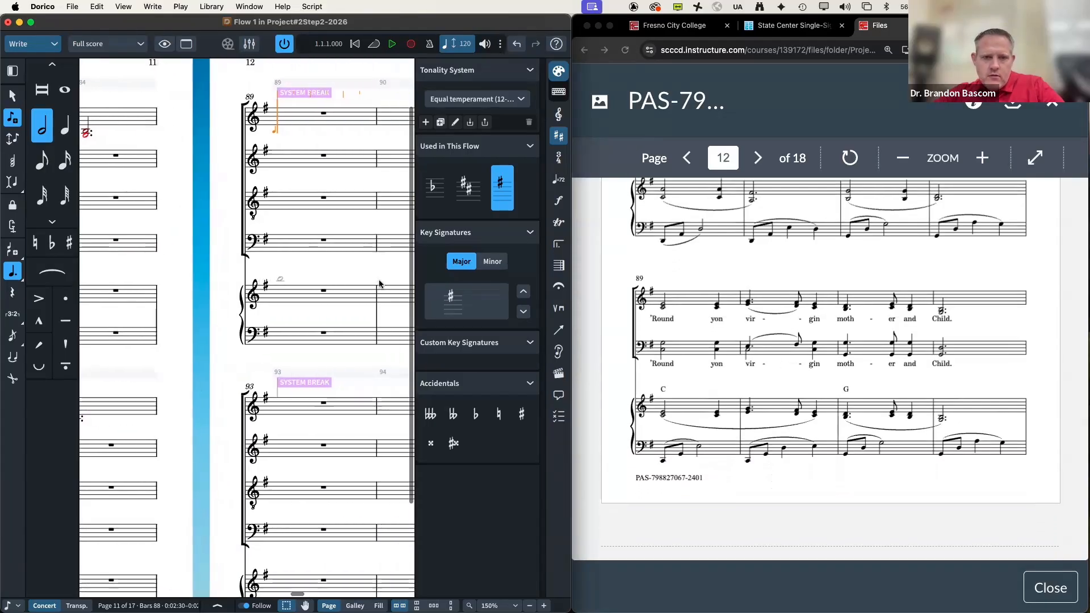
{"action": "scroll", "coordinate": [379, 284], "scroll_direction": "right", "scroll_amount": 1}
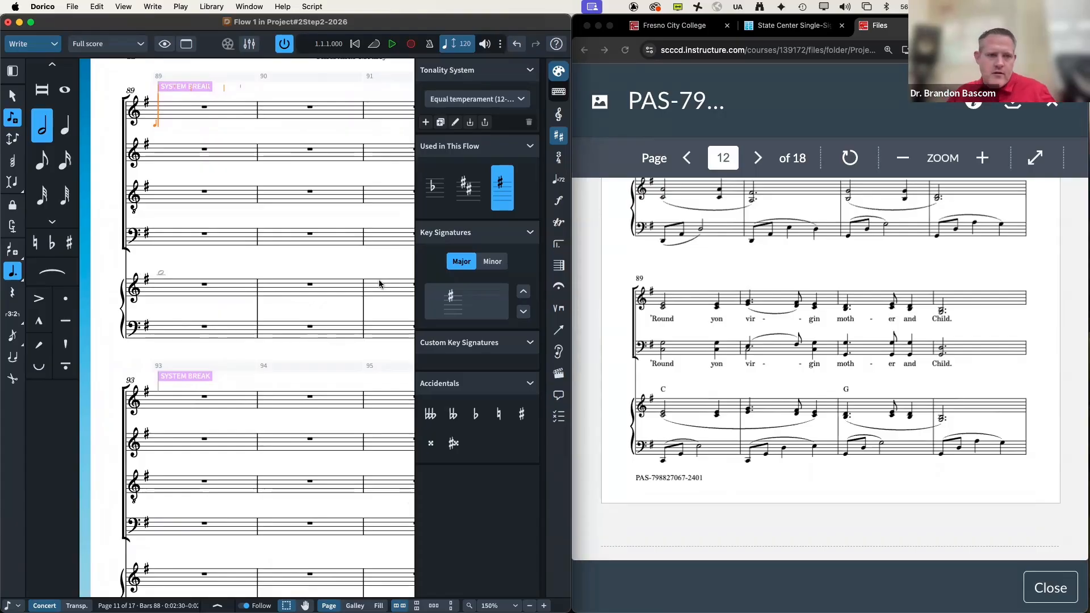
{"action": "key", "text": "6"}
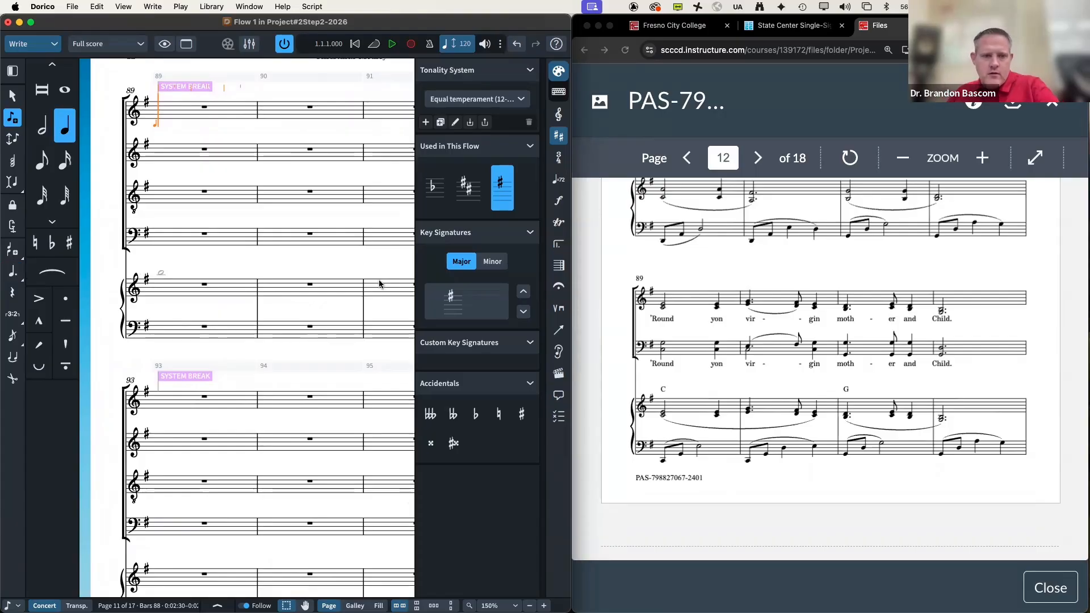
{"action": "key", "text": "7"}
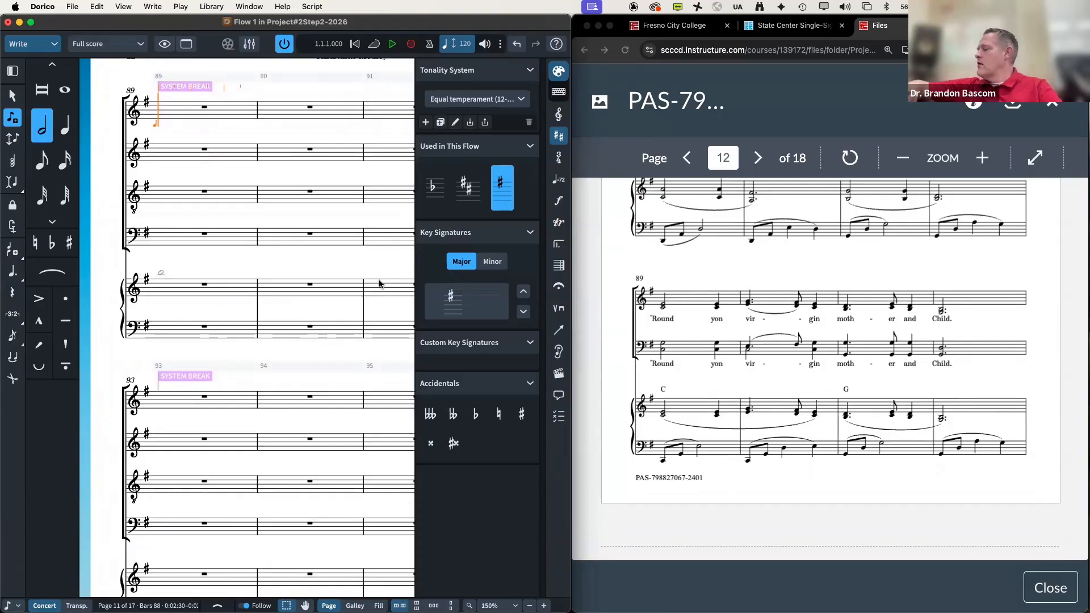
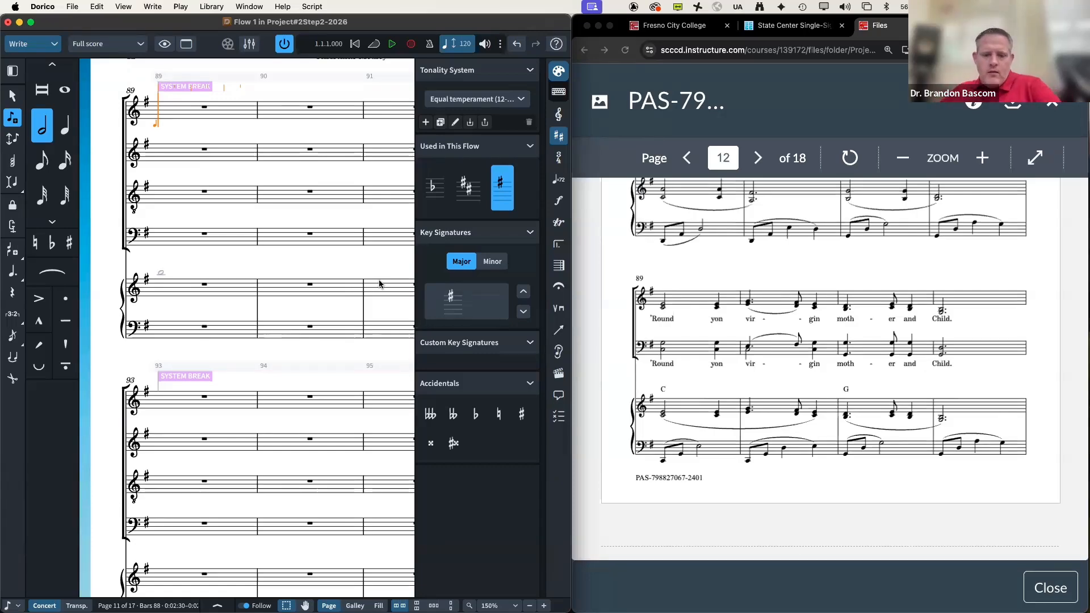
Step: Enter a half-note D and quarter-note E in bar 89, undoing a mistaken eighth and dotted note
{"action": "key", "text": "d"}
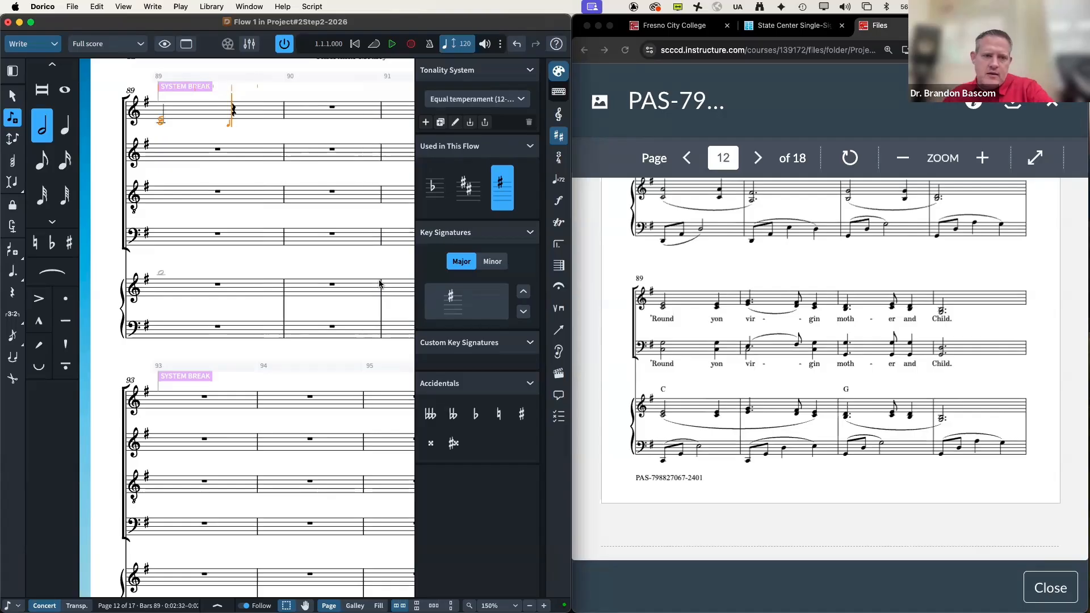
{"action": "key", "text": "5"}
{"action": "key", "text": "d"}
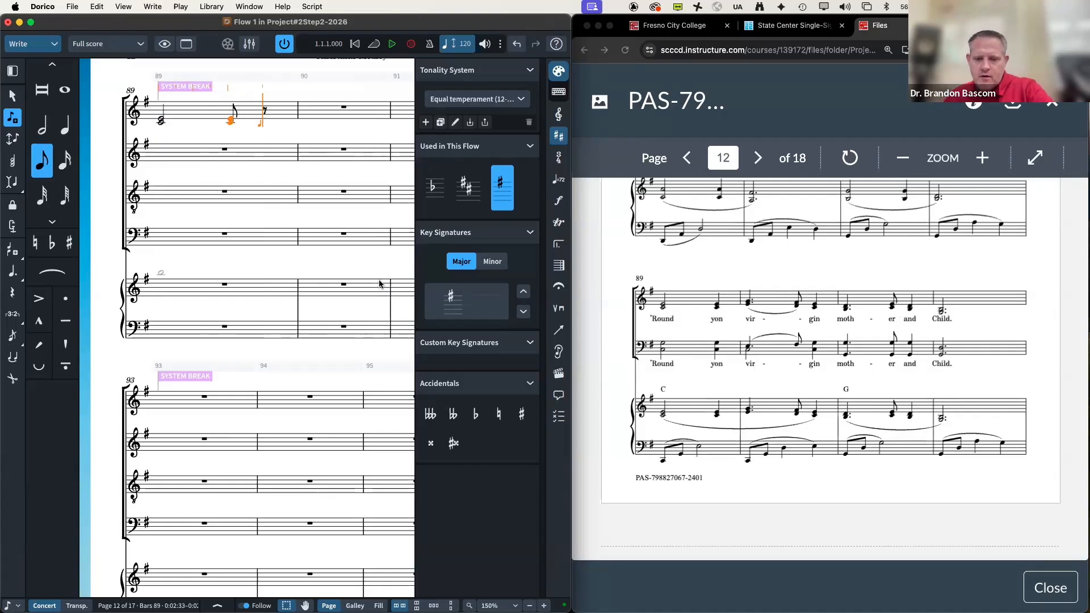
{"action": "key", "text": "period"}
{"action": "key", "text": "f"}
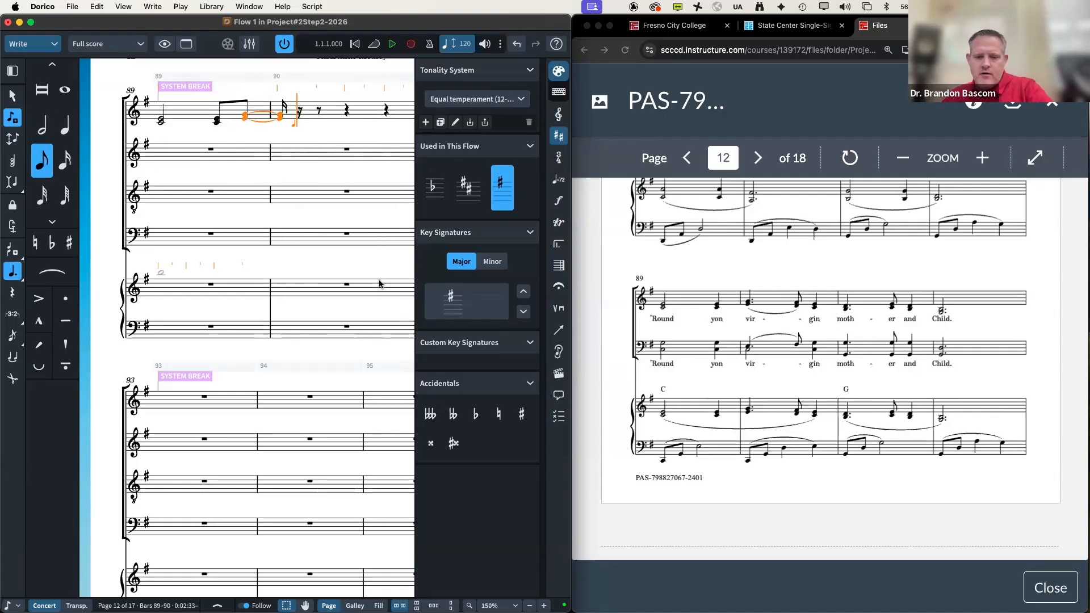
{"action": "key", "text": "super+z"}
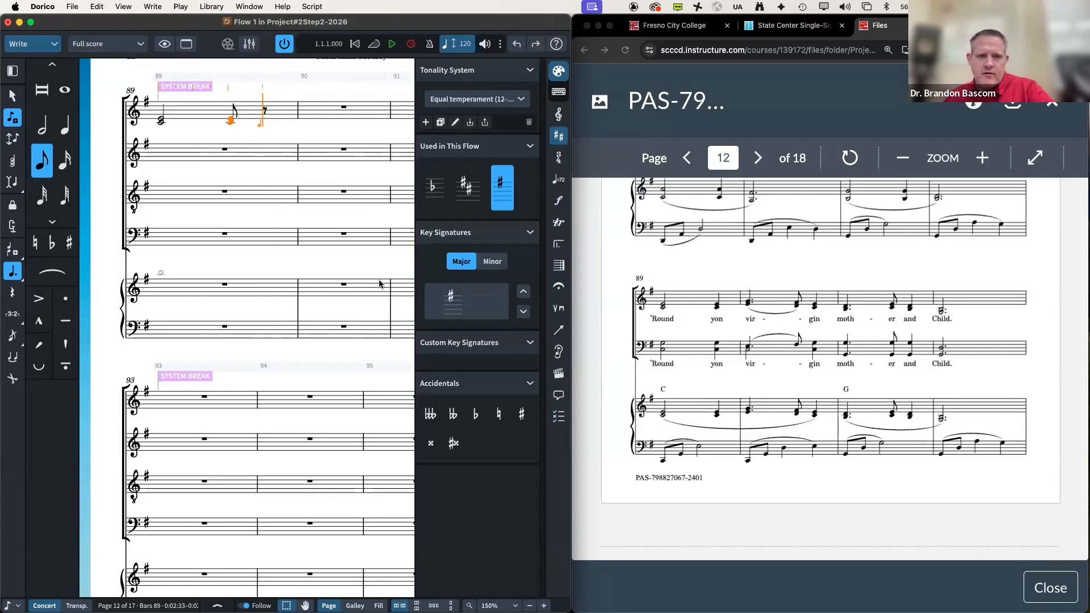
{"action": "key", "text": "super+z"}
{"action": "key", "text": "super+z"}
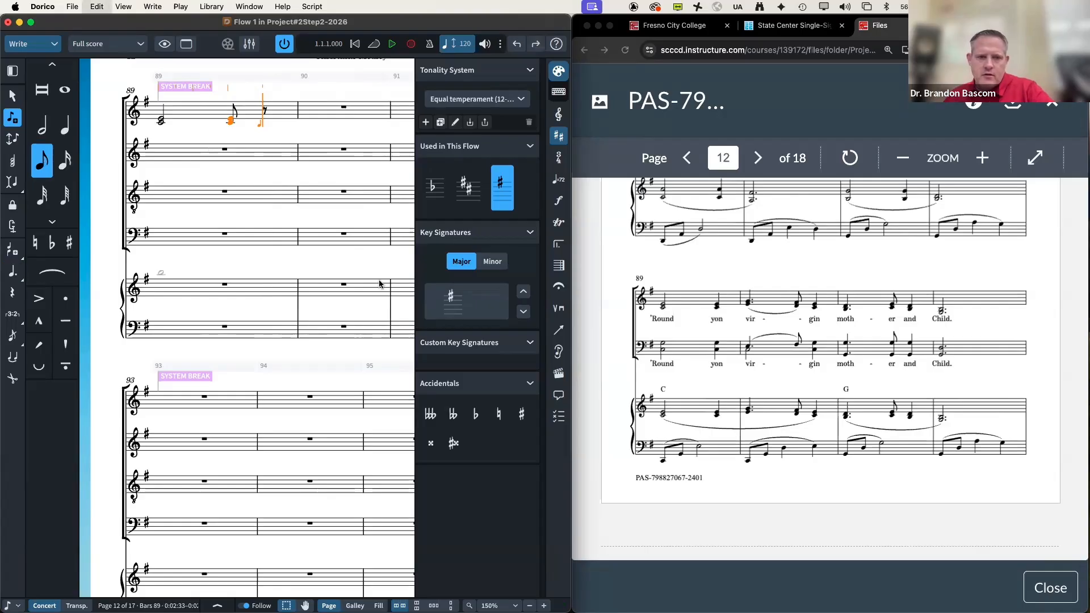
{"action": "key", "text": "6"}
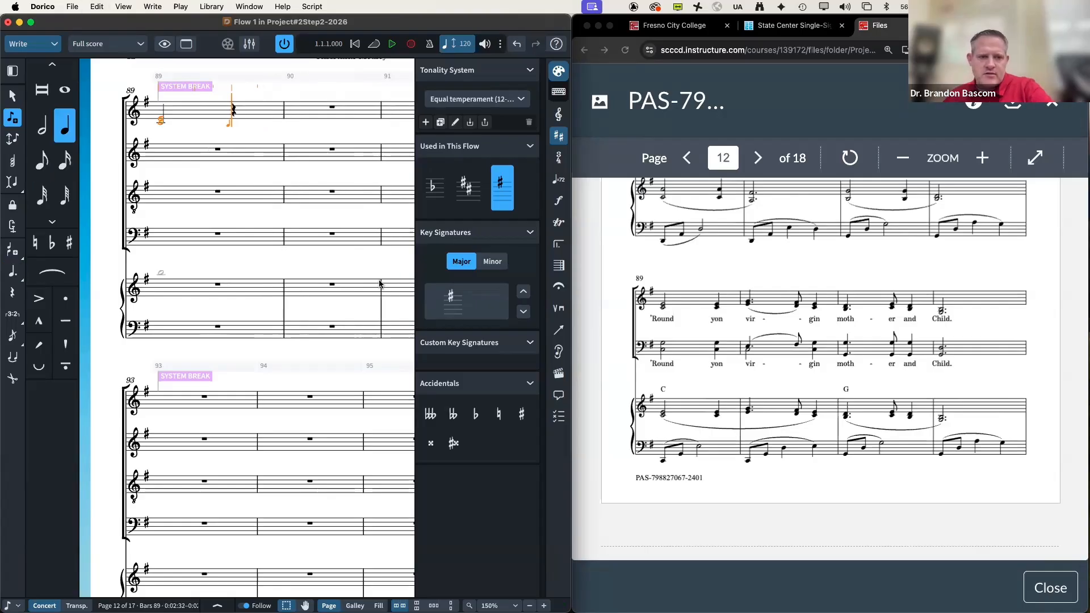
{"action": "key", "text": "e"}
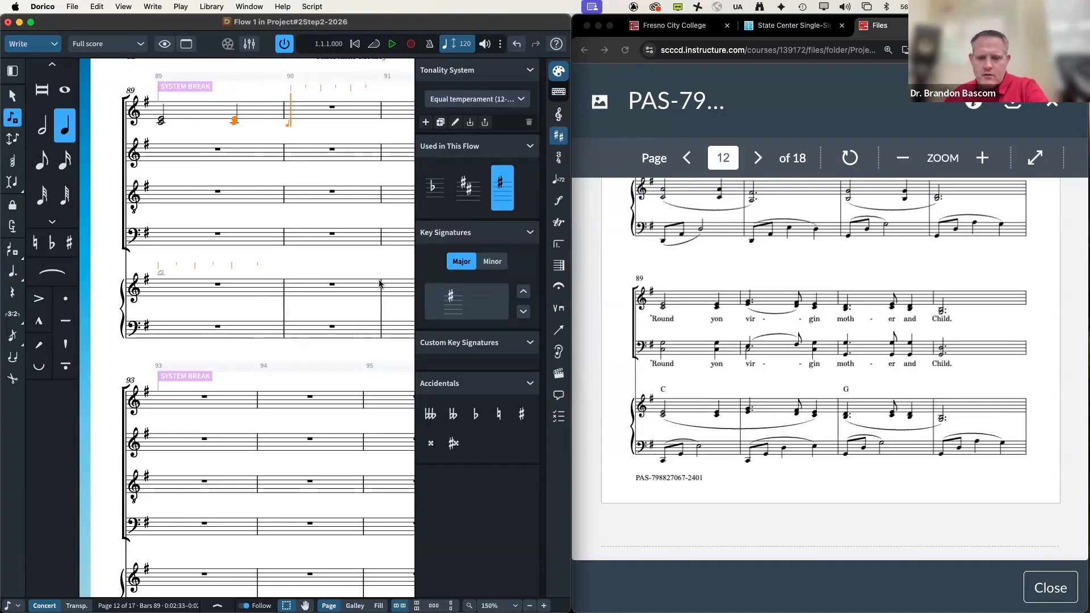
Step: Enter dotted-quarter F, eighth F, quarter D in bar 90, then dotted-quarter C, eighth D, quarter C in bar 91
{"action": "key", "text": "."}
{"action": "key", "text": "f"}
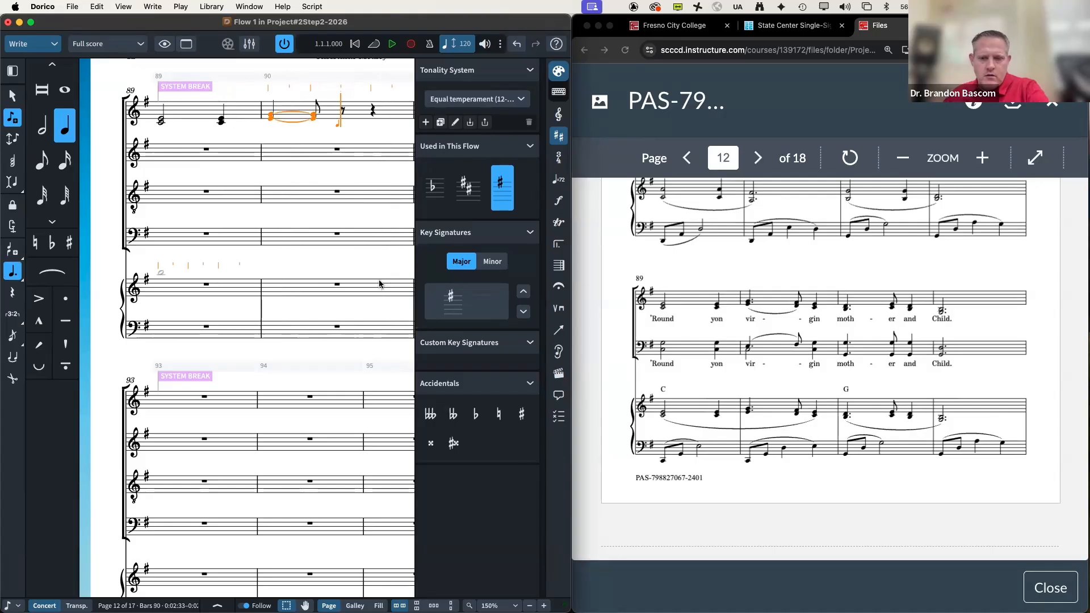
{"action": "key", "text": "4"}
{"action": "key", "text": "f"}
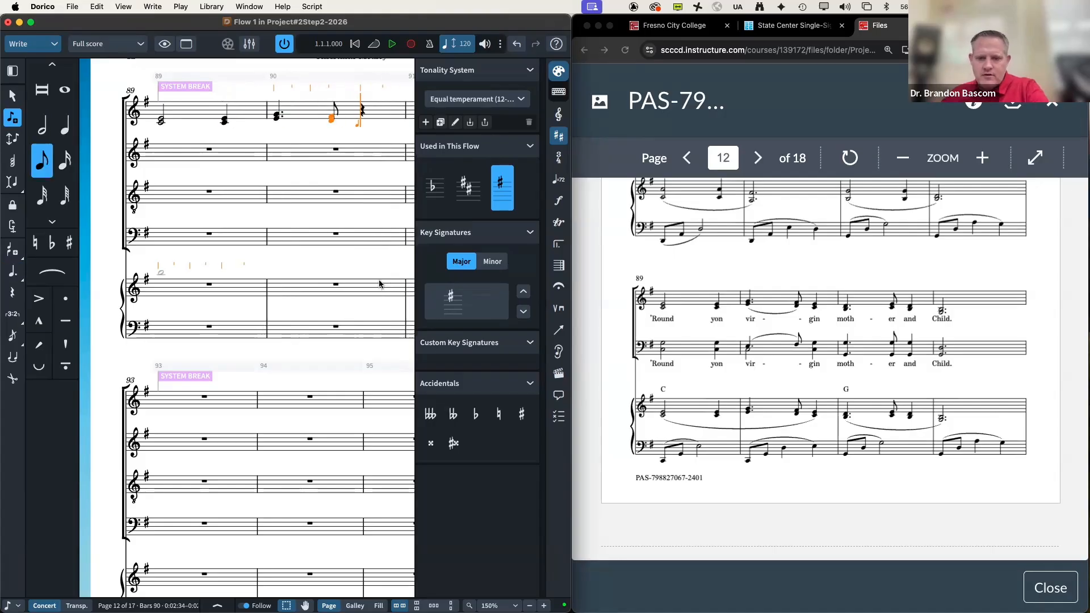
{"action": "key", "text": "5"}
{"action": "key", "text": "d"}
{"action": "key", "text": "."}
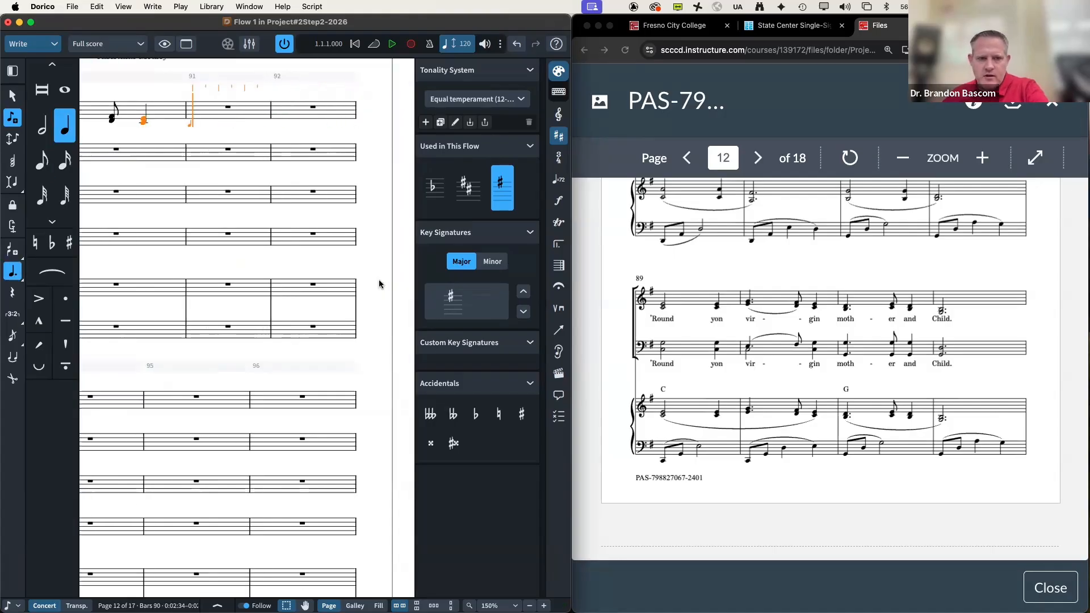
{"action": "key", "text": "c"}
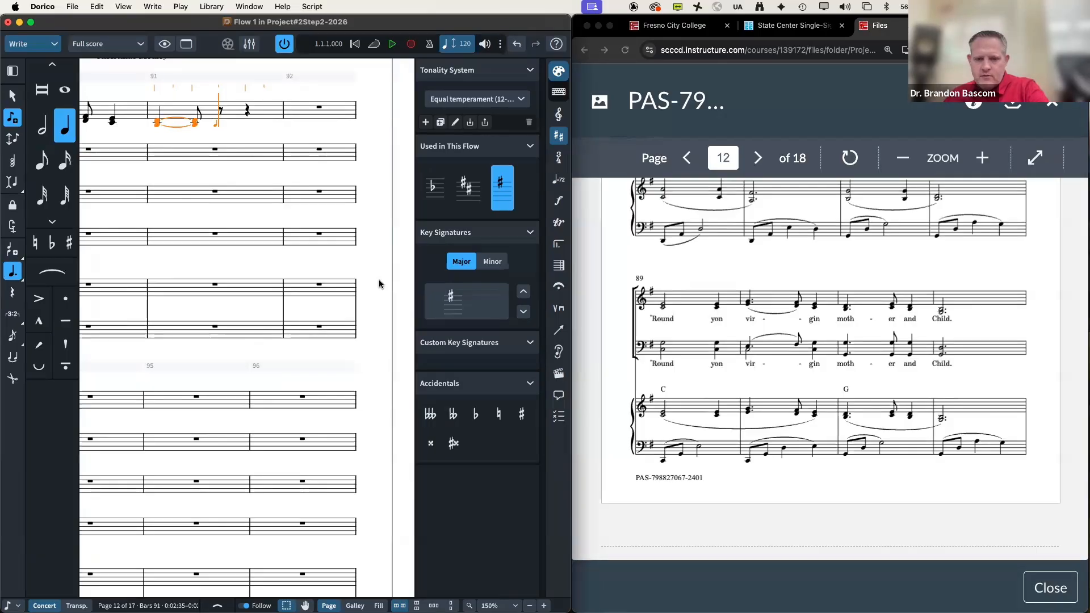
{"action": "key", "text": "4"}
{"action": "key", "text": "d"}
{"action": "key", "text": "5"}
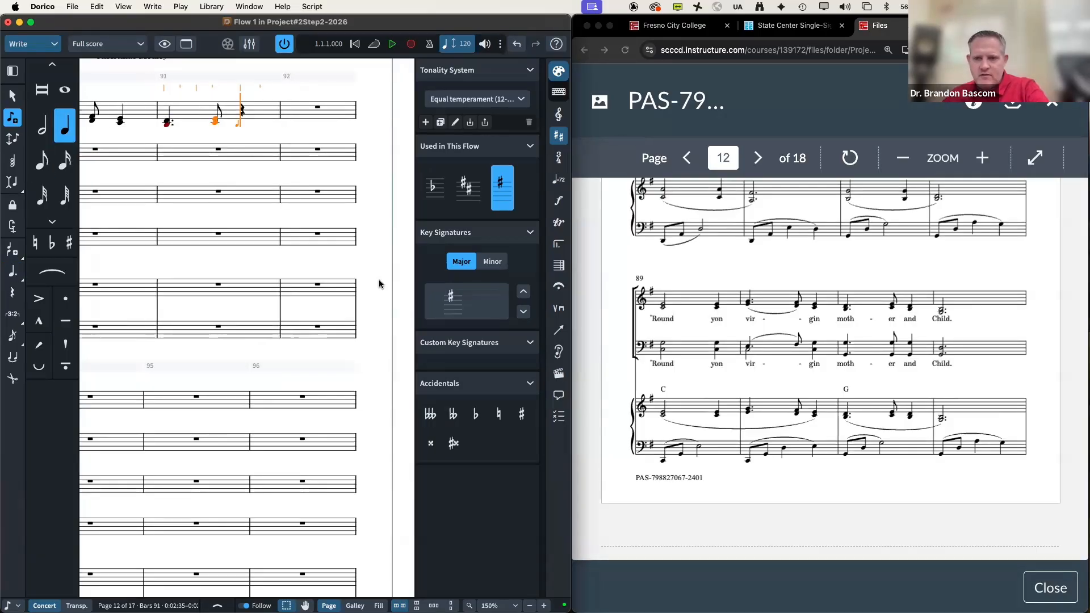
{"action": "key", "text": "c"}
Step: Enter a dotted-half B in bar 92, leave note input, hide the side panels, and select back into bar 91
{"action": "key", "text": "6"}
{"action": "key", "text": "."}
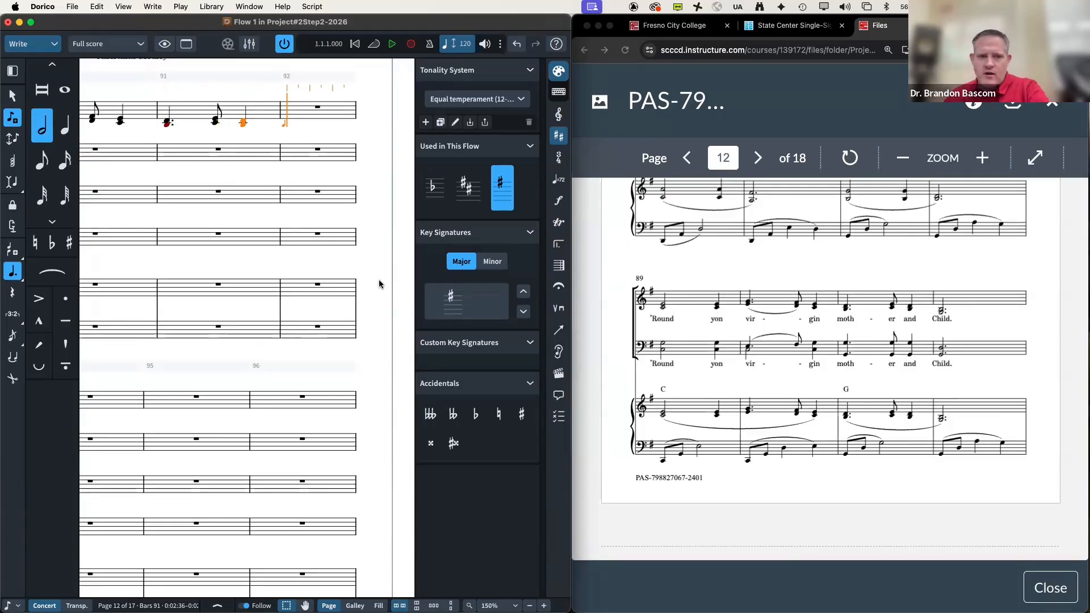
{"action": "key", "text": "b"}
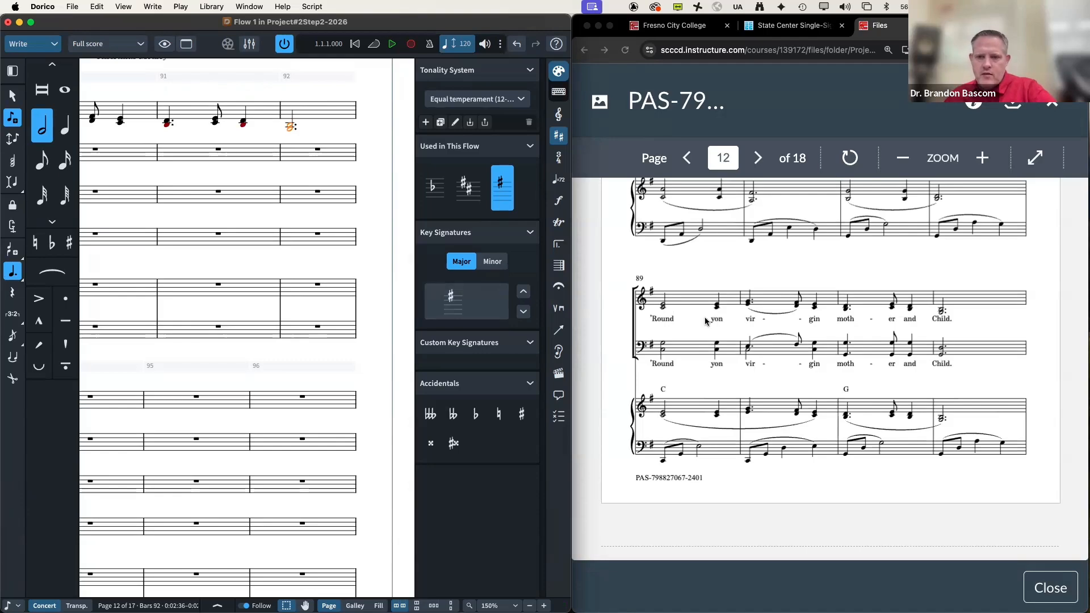
{"action": "scroll", "coordinate": [705, 321], "scroll_direction": "up", "scroll_amount": 3}
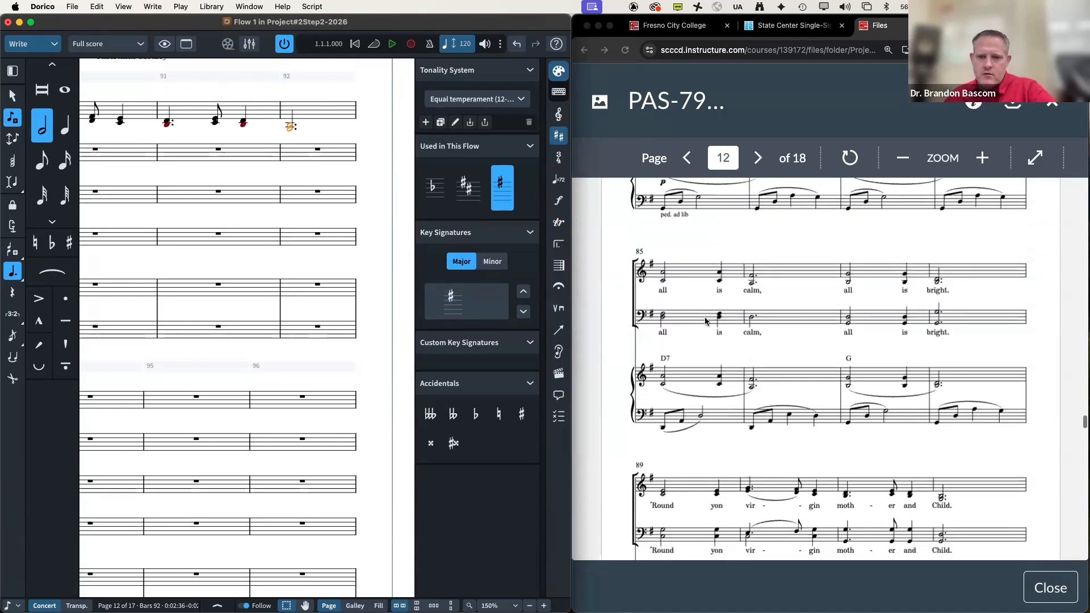
{"action": "scroll", "coordinate": [705, 321], "scroll_direction": "down", "scroll_amount": 10}
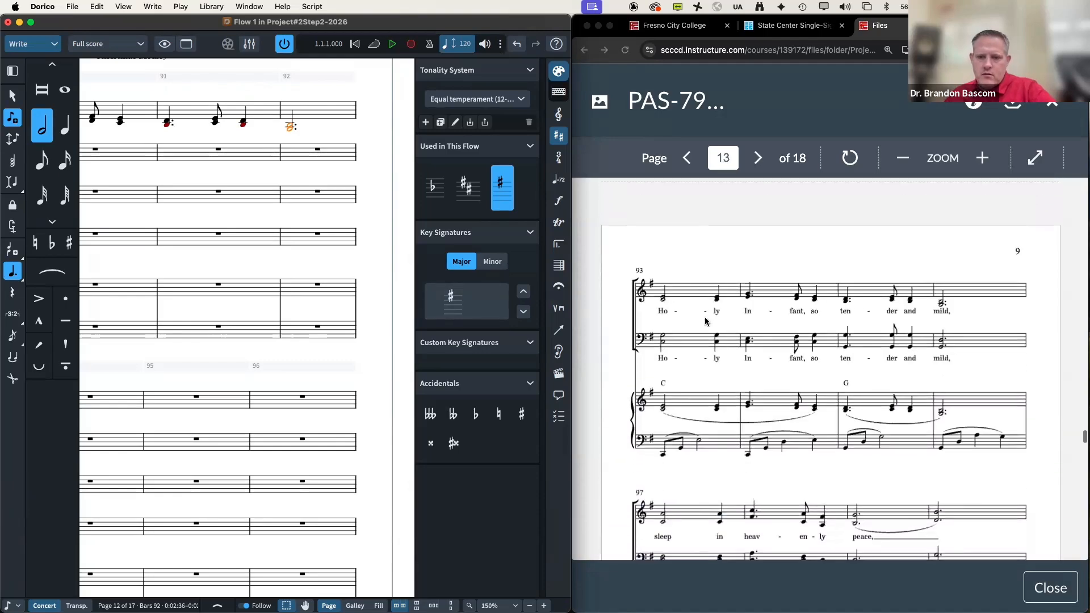
{"action": "key", "text": "Escape"}
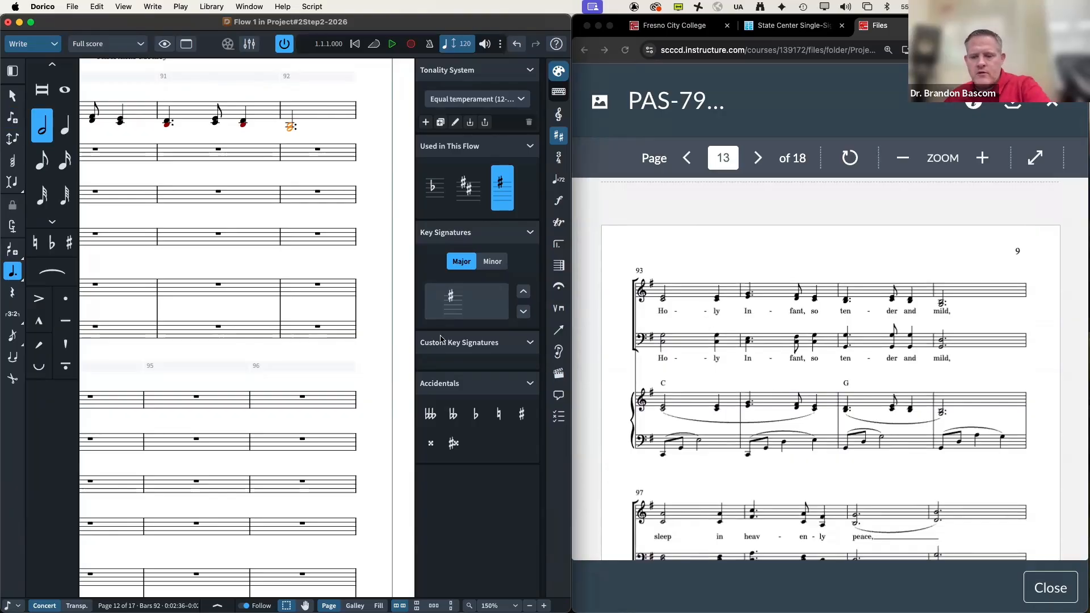
{"action": "key", "text": "super+0"}
{"action": "key", "text": "shift+Left"}
{"action": "key", "text": "shift+Left"}
{"action": "key", "text": "shift+Left"}
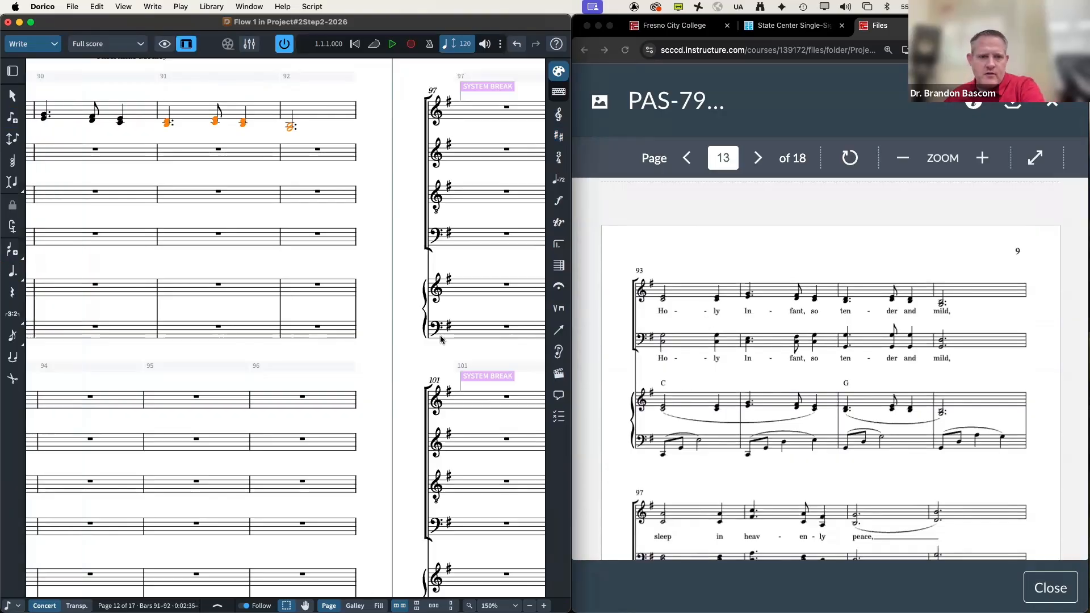
Step: Repeat bars 89–92 into bars 93–96, then enter two-note chords through bar 100 ending in dotted halves
{"action": "key", "text": "shift+Left"}
{"action": "key", "text": "shift+Left"}
{"action": "key", "text": "shift+Left"}
{"action": "key", "text": "shift+Left"}
{"action": "key", "text": "shift+Left"}
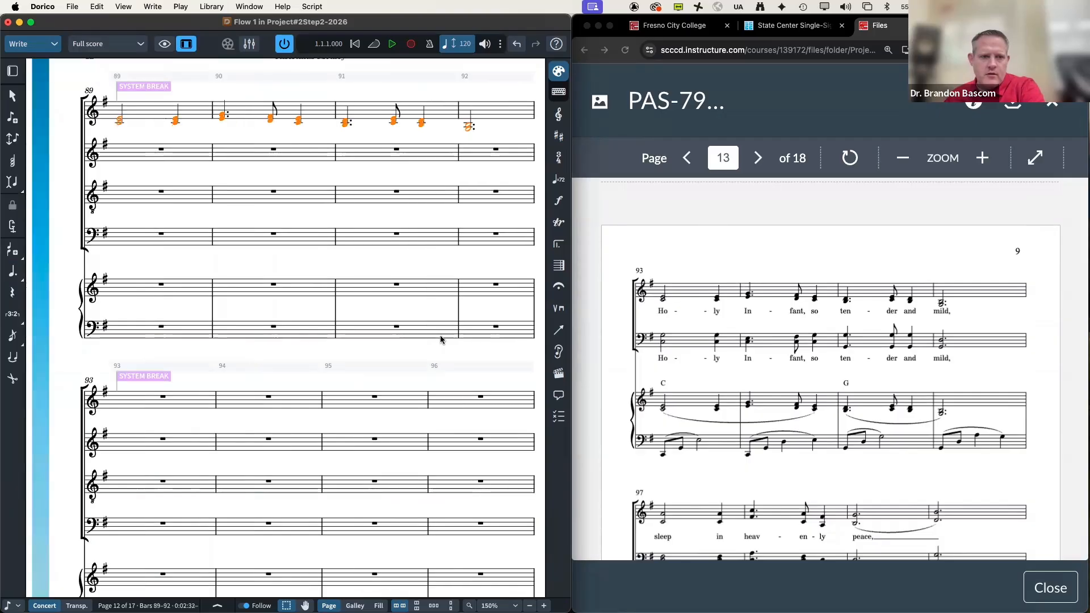
{"action": "key", "text": "r"}
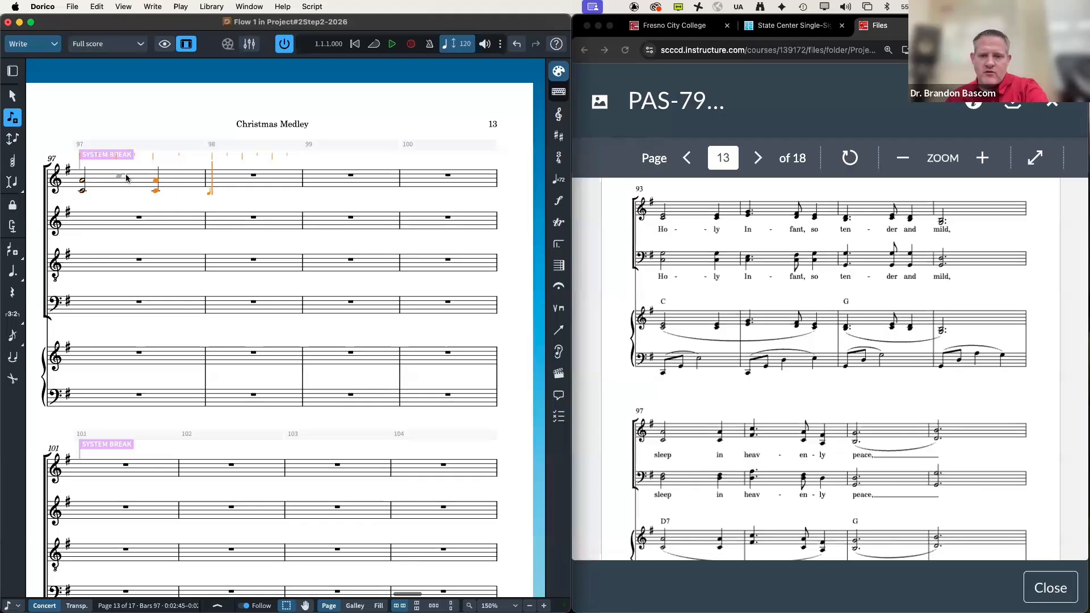
{"action": "key", "text": "period"}
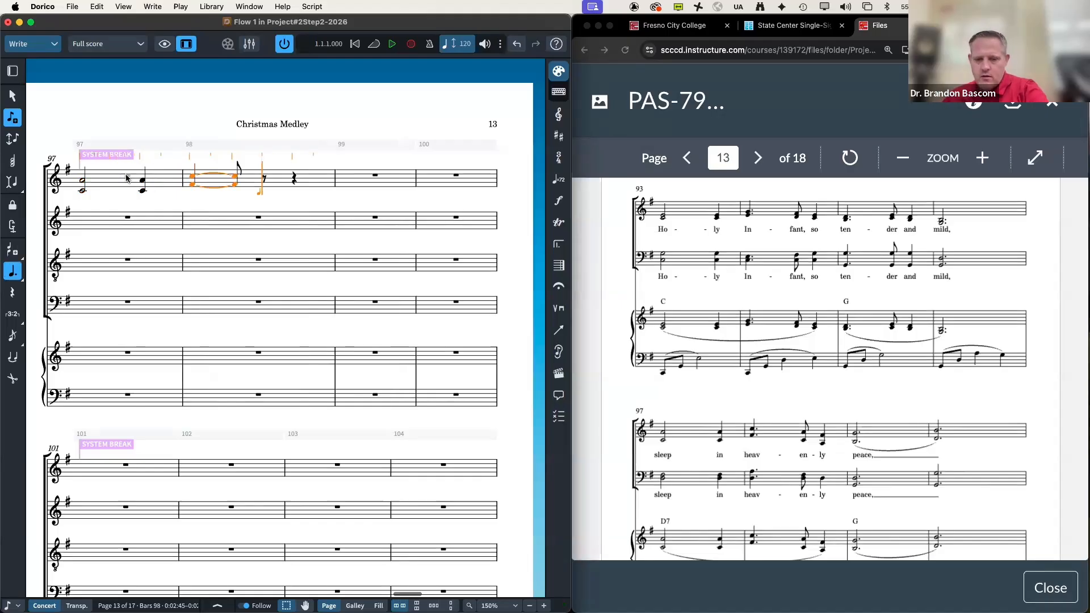
{"action": "key", "text": "period"}
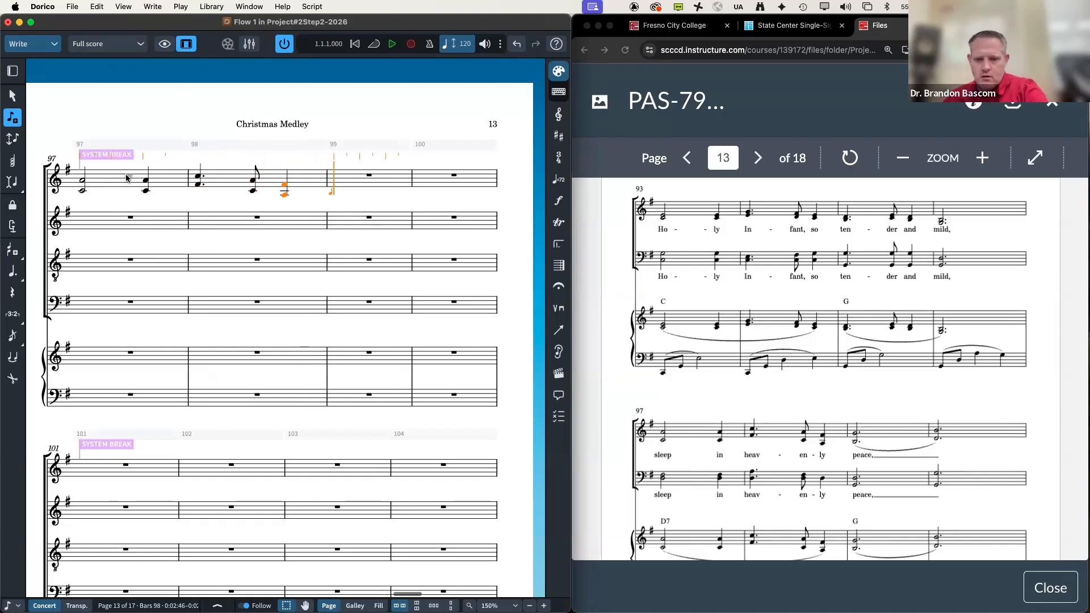
{"action": "key", "text": "period"}
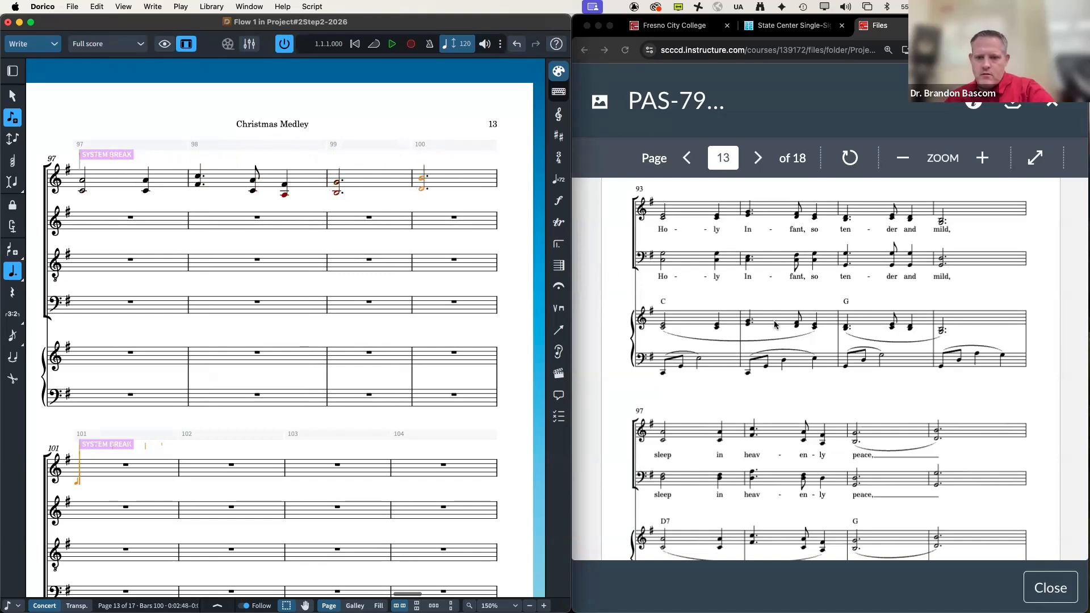
{"action": "scroll", "coordinate": [775, 325], "scroll_direction": "down", "scroll_amount": 5}
{"action": "scroll", "coordinate": [775, 324], "scroll_direction": "down", "scroll_amount": 2}
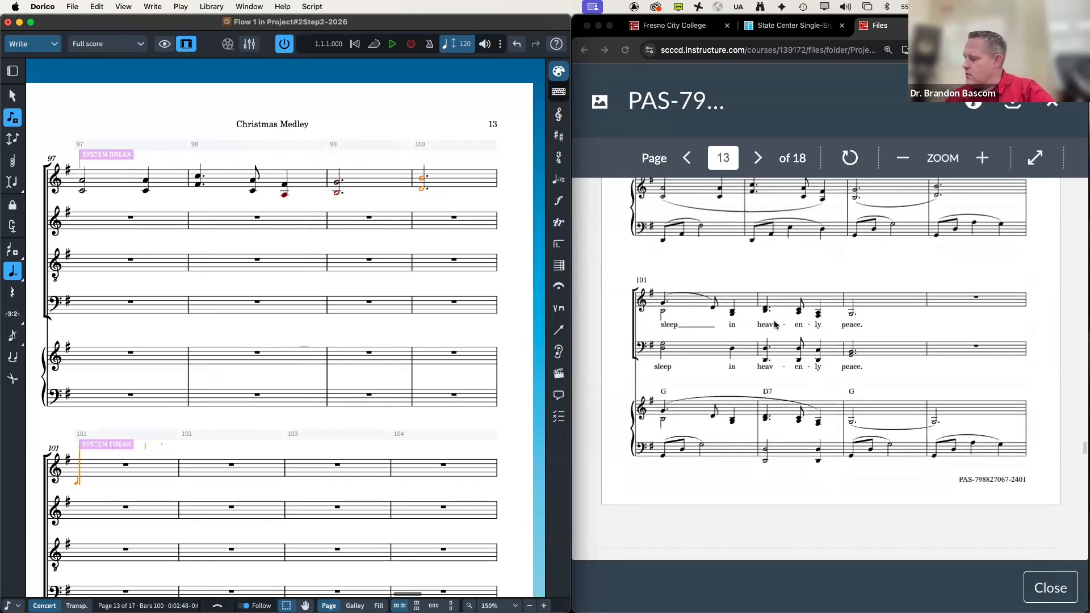
Step: Enter a dotted-quarter G, eighth E and quarter middle C in bar 101
{"action": "key", "text": "."}
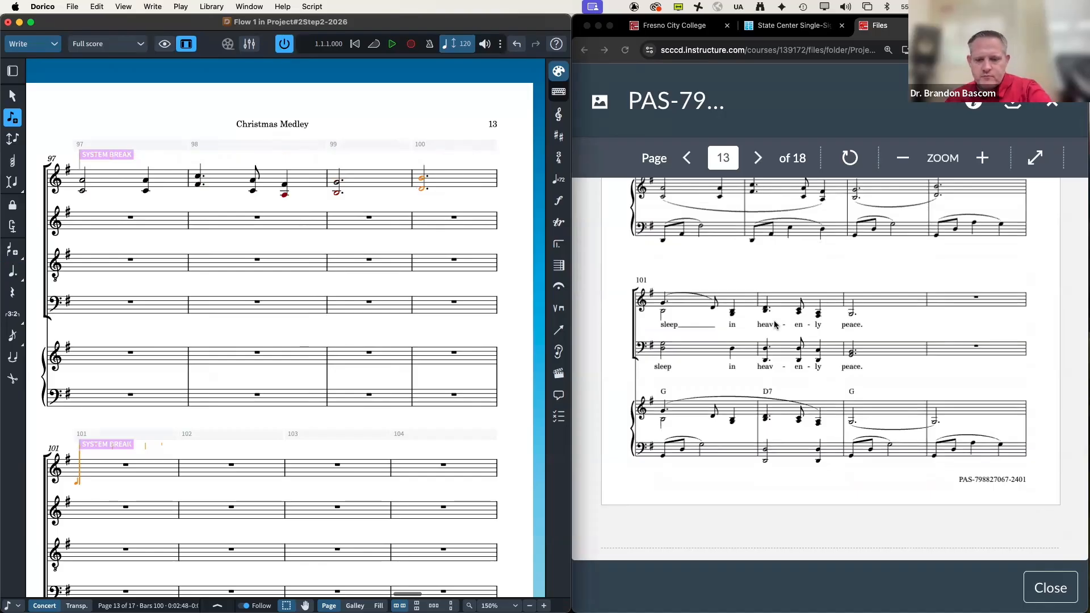
{"action": "key", "text": "."}
{"action": "key", "text": "g"}
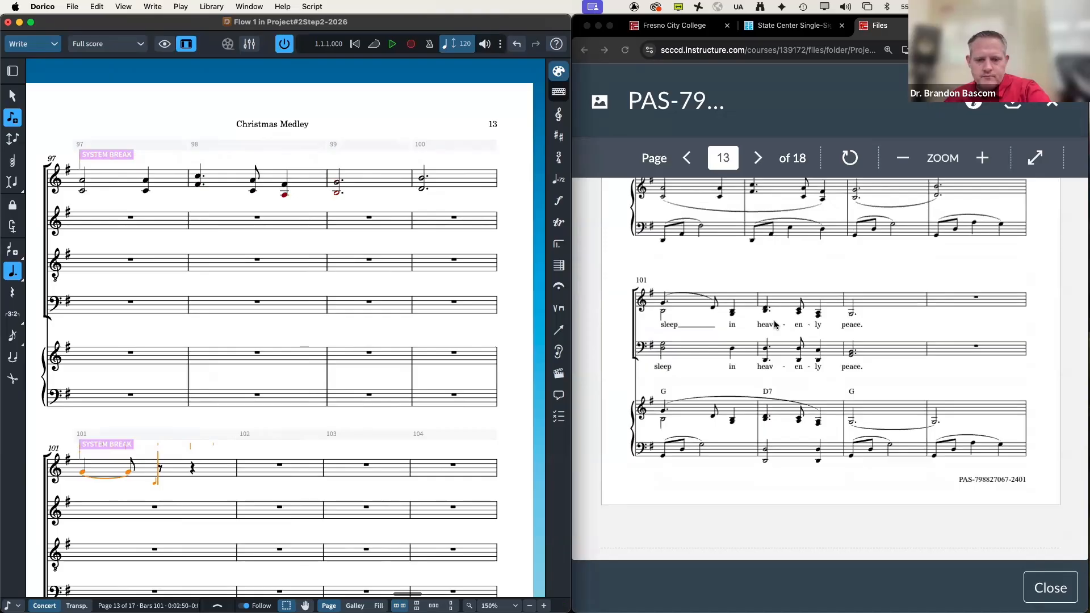
{"action": "key", "text": "."}
{"action": "key", "text": "e"}
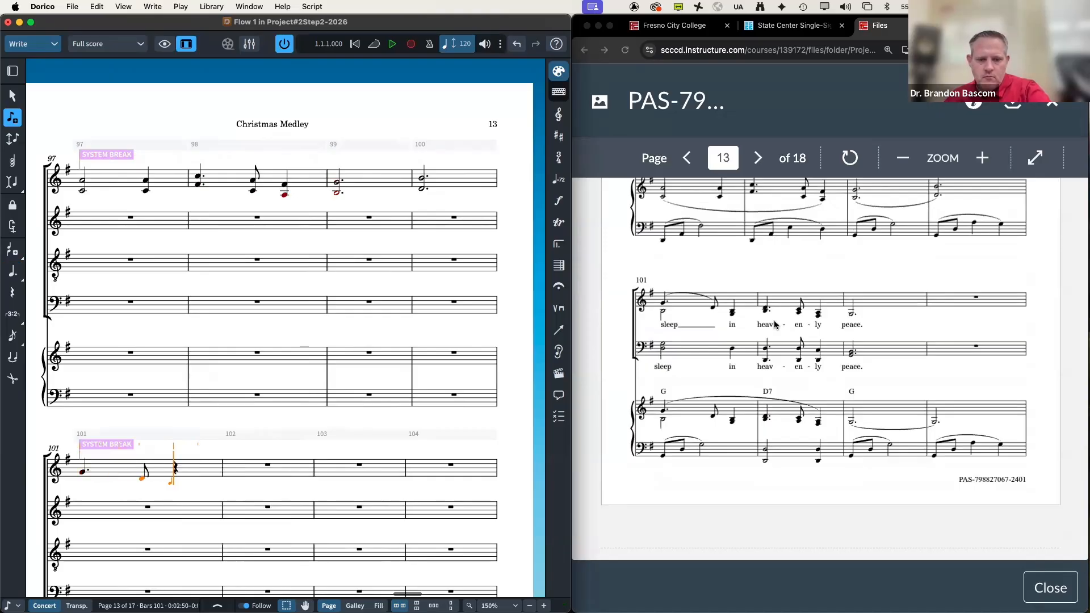
{"action": "key", "text": "6"}
{"action": "key", "text": "c"}
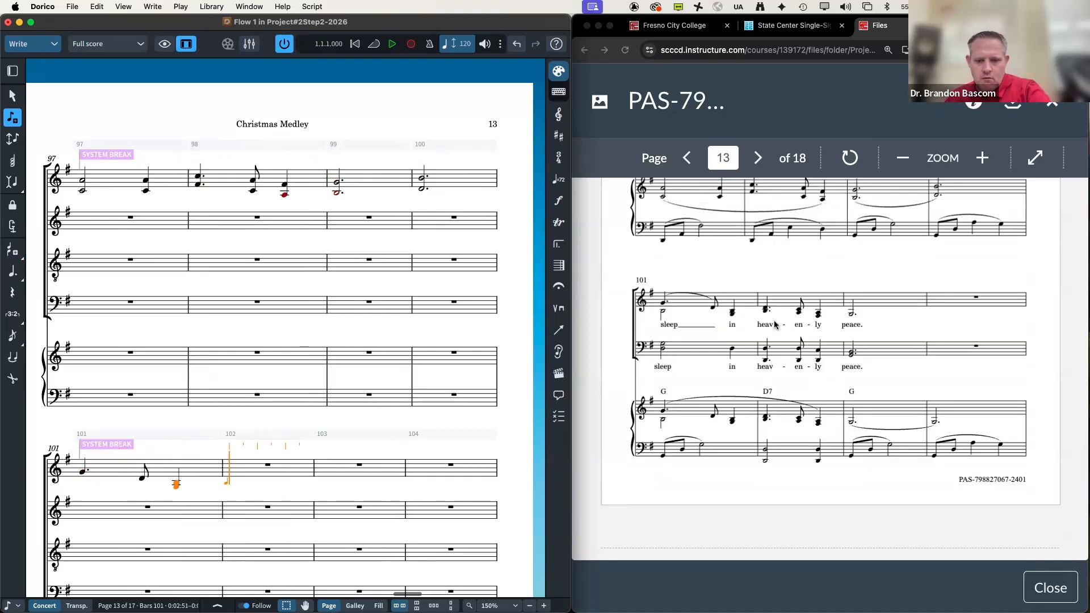
Step: Enter dotted-quarter D, eighth D and a quarter A/F# chord in bar 102, then a dotted-half D in bar 103
{"action": "key", "text": "."}
{"action": "key", "text": "d"}
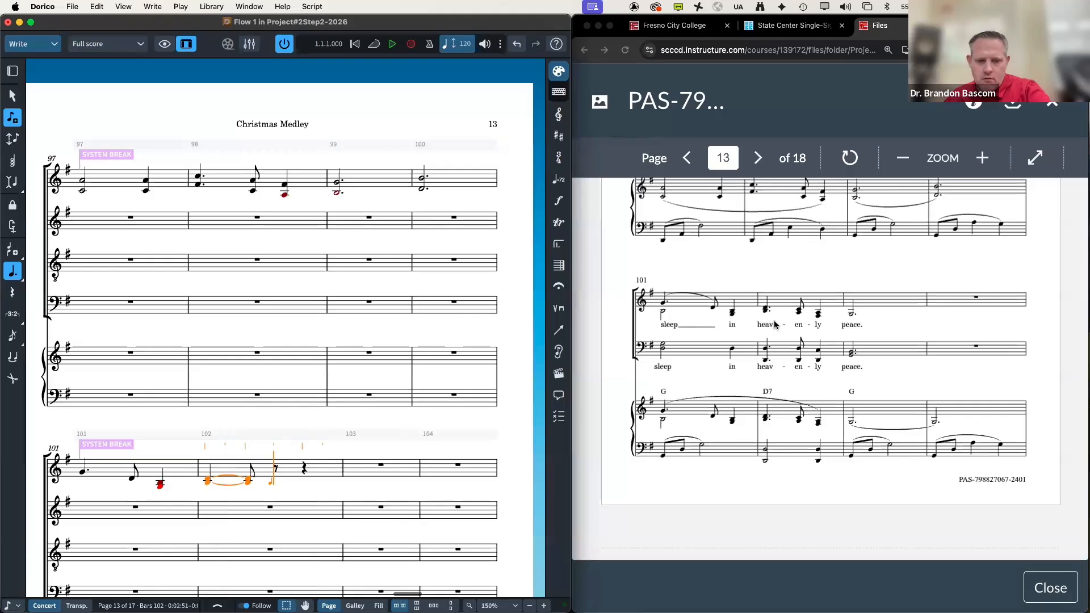
{"action": "key", "text": "."}
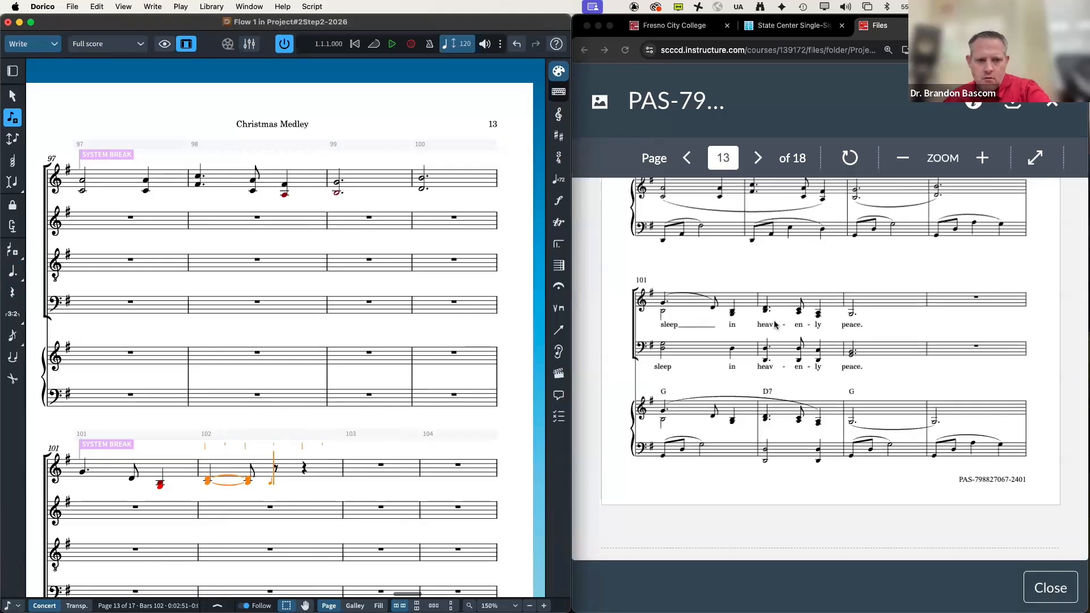
{"action": "key", "text": "5"}
{"action": "key", "text": "d"}
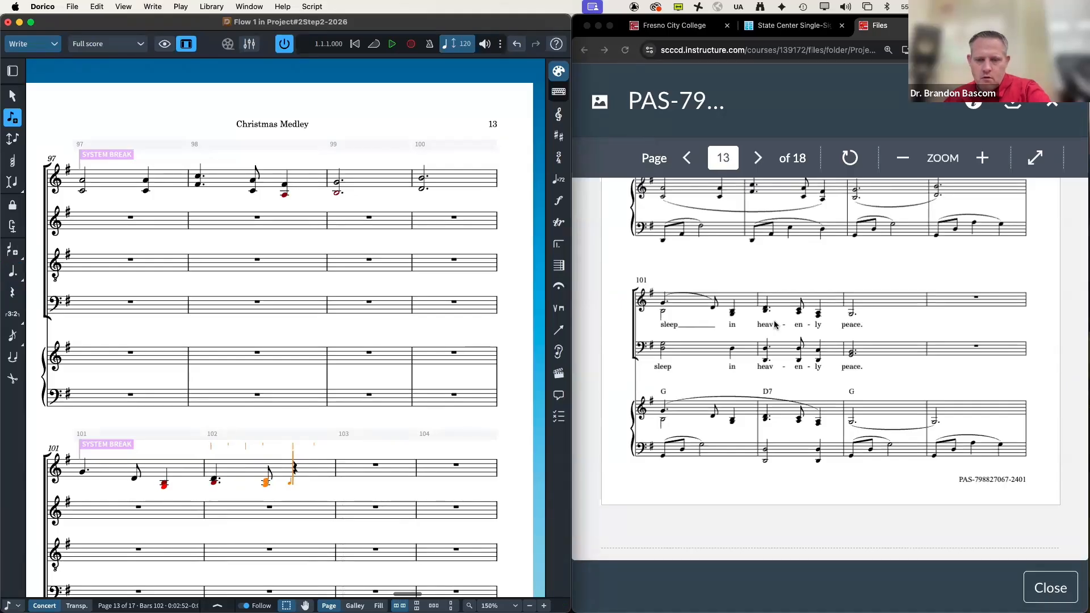
{"action": "key", "text": "a"}
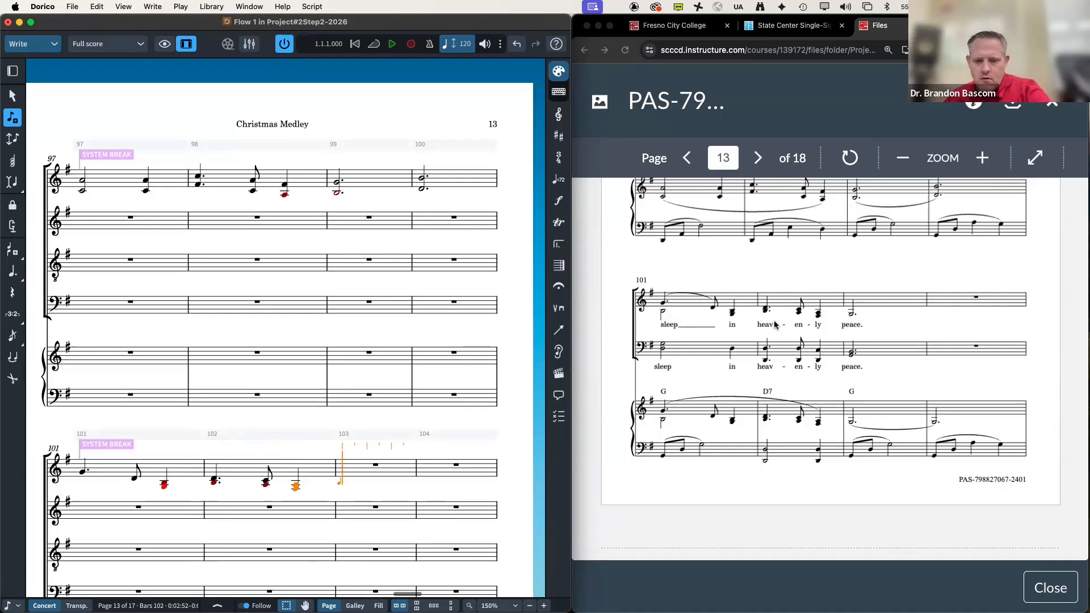
{"action": "key", "text": "7"}
{"action": "key", "text": "."}
{"action": "key", "text": "d"}
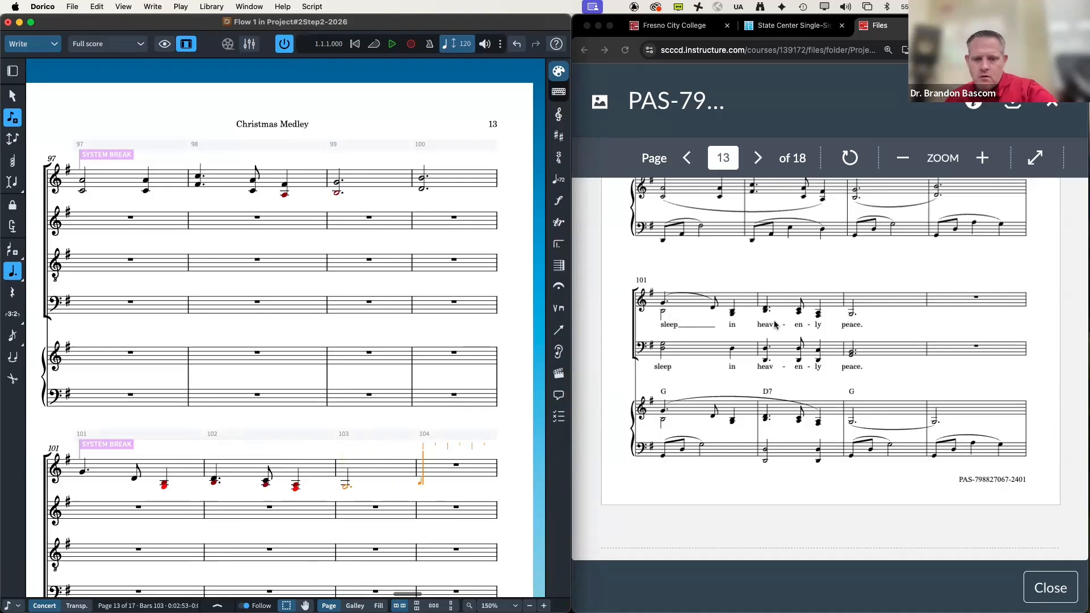
{"action": "scroll", "coordinate": [775, 324], "scroll_direction": "down", "scroll_amount": 5}
{"action": "scroll", "coordinate": [454, 365], "scroll_direction": "down", "scroll_amount": 3}
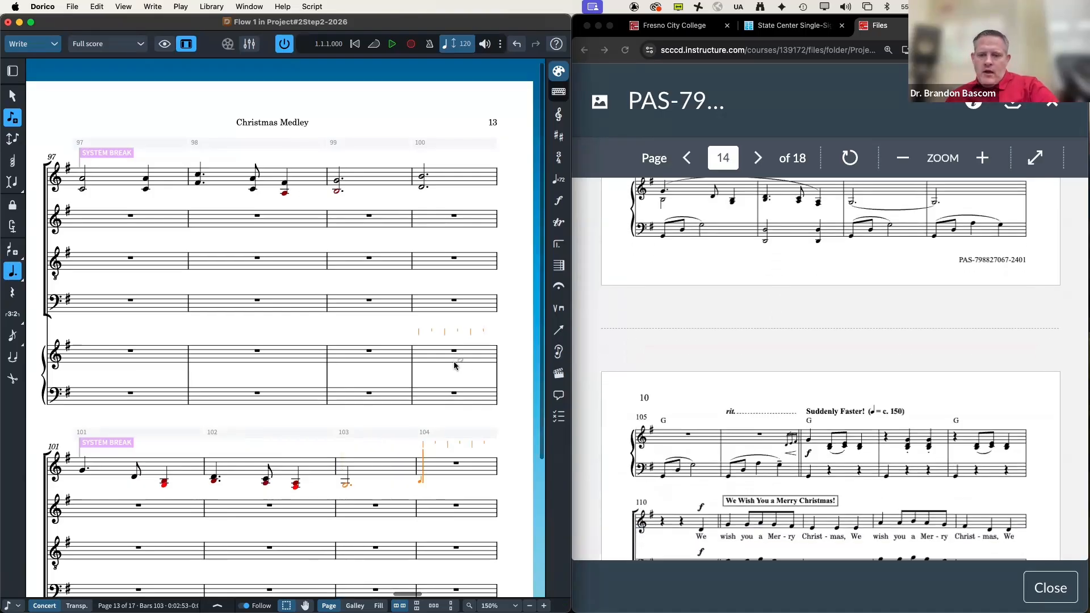
Step: Restart note input on the bar 110 top staff and enter the D pickup, undoing a wrongly tied attempt
{"action": "scroll", "coordinate": [454, 365], "scroll_direction": "down", "scroll_amount": 2}
{"action": "scroll", "coordinate": [454, 365], "scroll_direction": "down", "scroll_amount": 8}
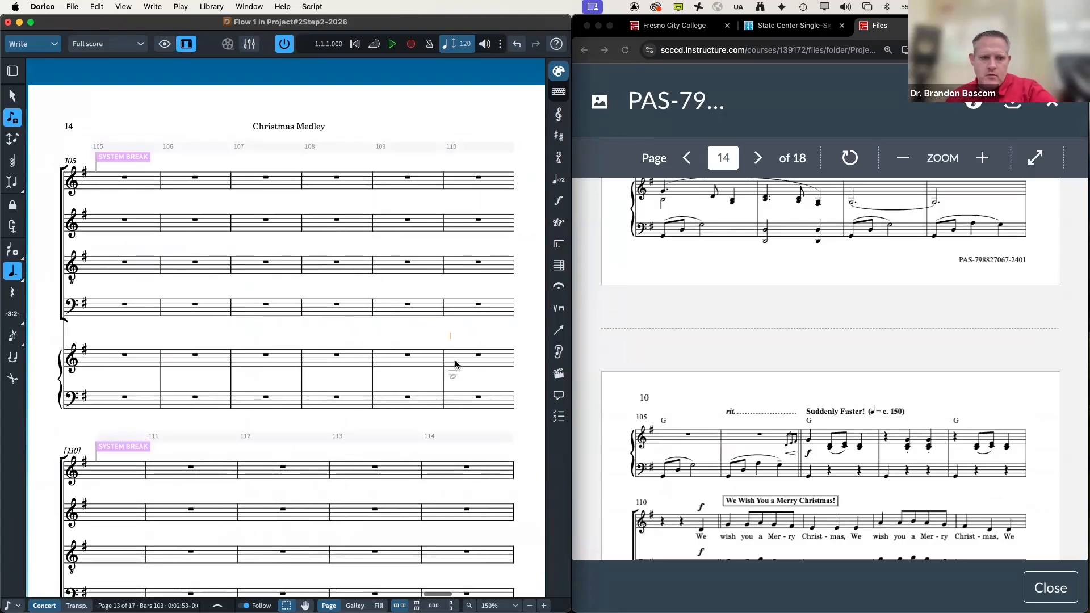
{"action": "scroll", "coordinate": [456, 364], "scroll_direction": "down", "scroll_amount": 3}
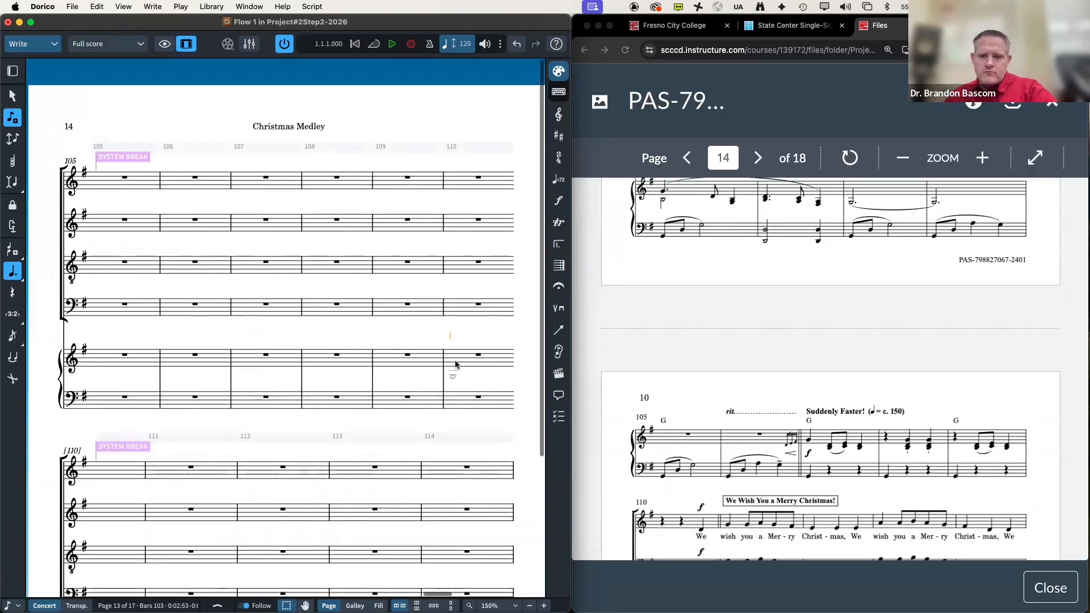
{"action": "scroll", "coordinate": [455, 365], "scroll_direction": "down", "scroll_amount": 4}
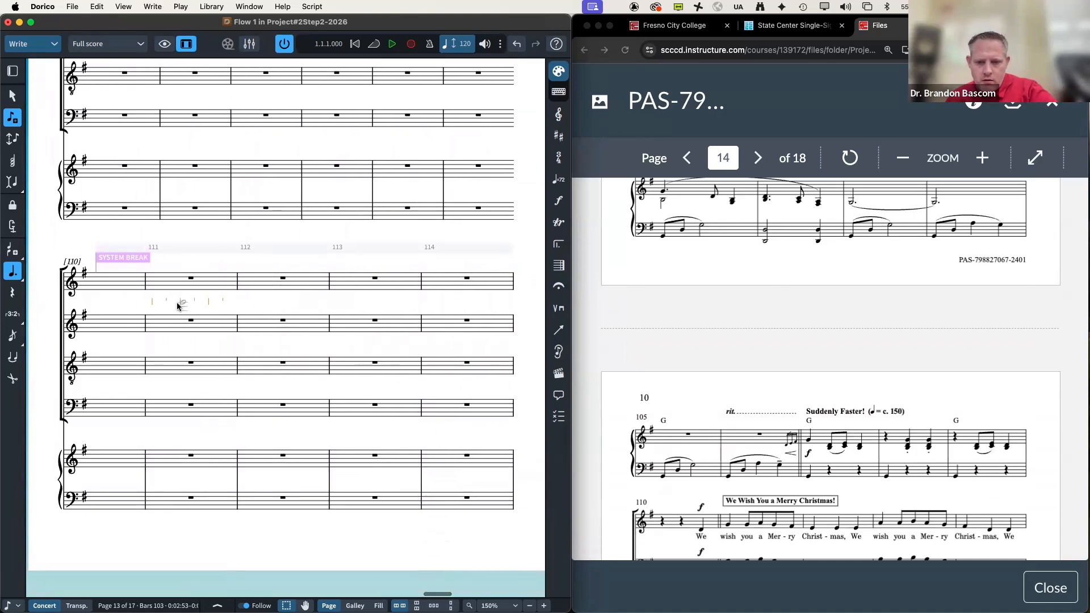
{"action": "key", "text": "Escape"}
{"action": "double_click", "coordinate": [125, 285]}
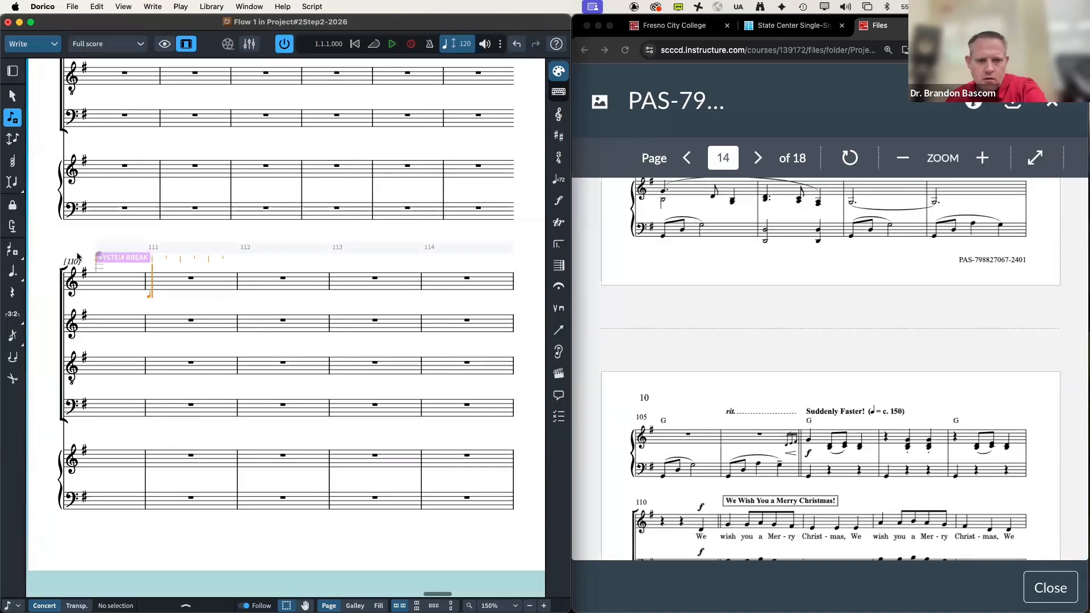
{"action": "key", "text": "d"}
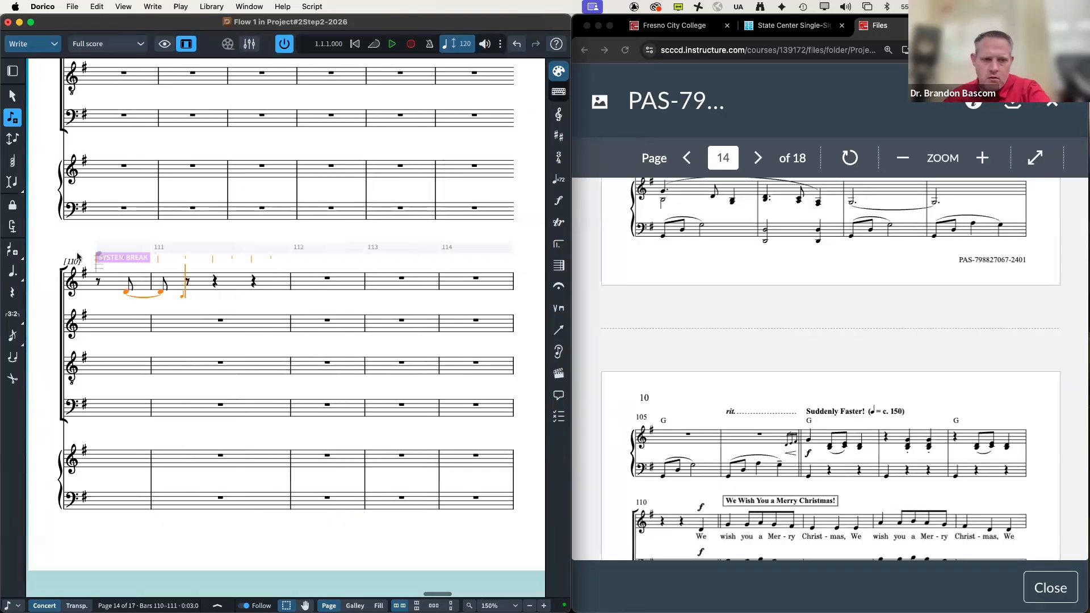
{"action": "key", "text": "super+z"}
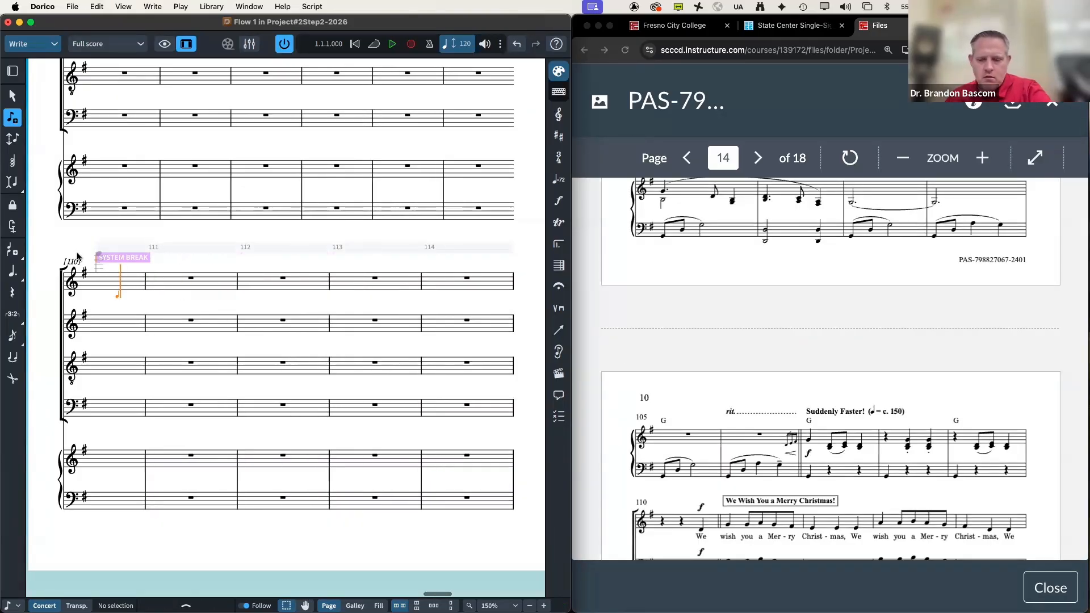
{"action": "key", "text": "super+z"}
{"action": "key", "text": "d"}
{"action": "key", "text": "super+z"}
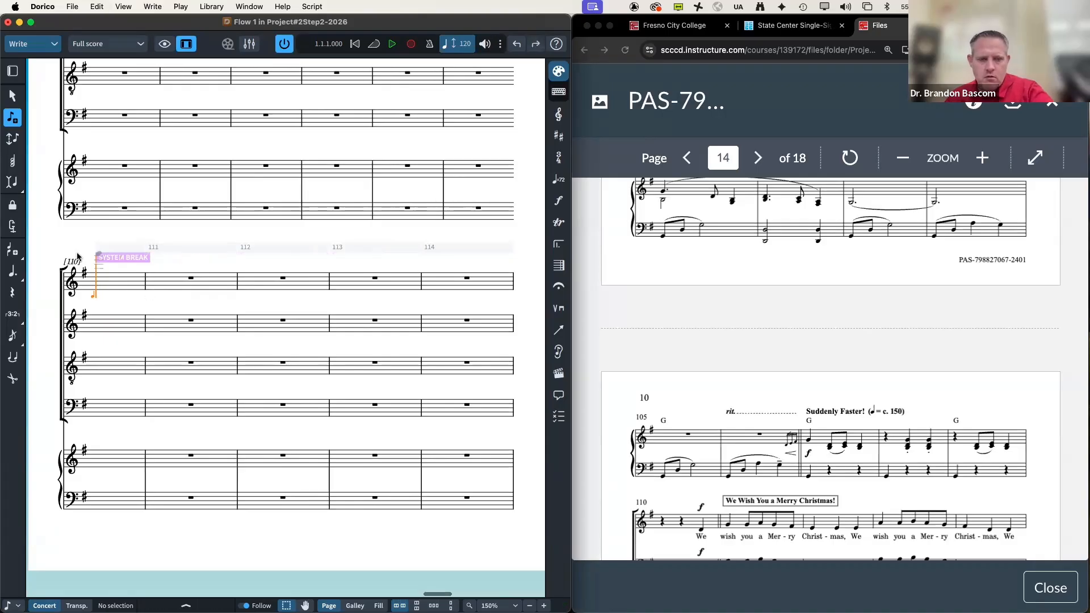
{"action": "key", "text": "d"}
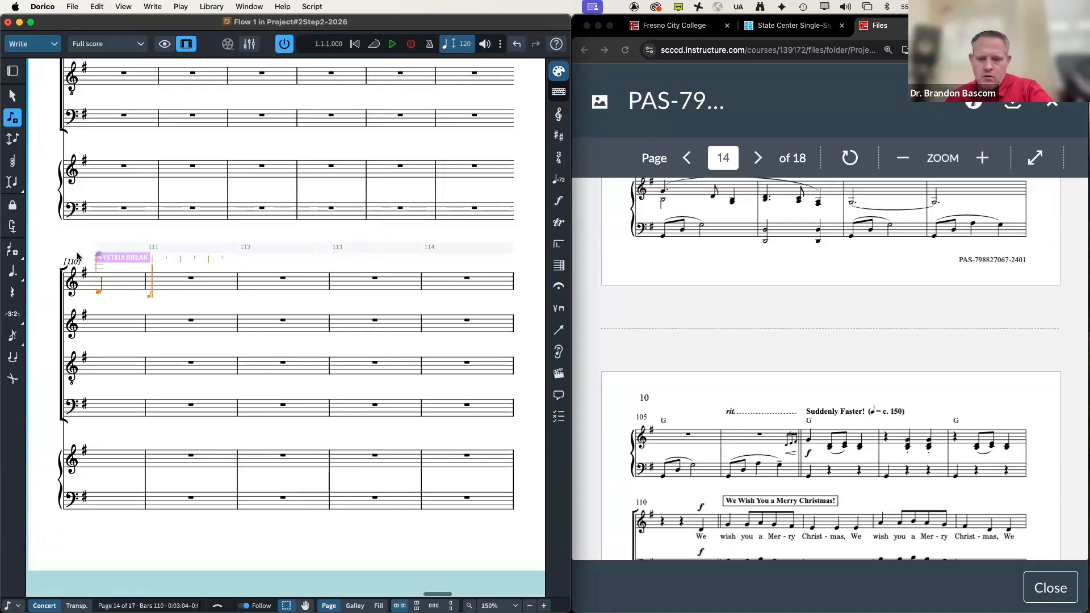
Step: Enter bar 111's quarter G and beamed eighths, then the quarter E notes of bar 112
{"action": "key", "text": "g"}
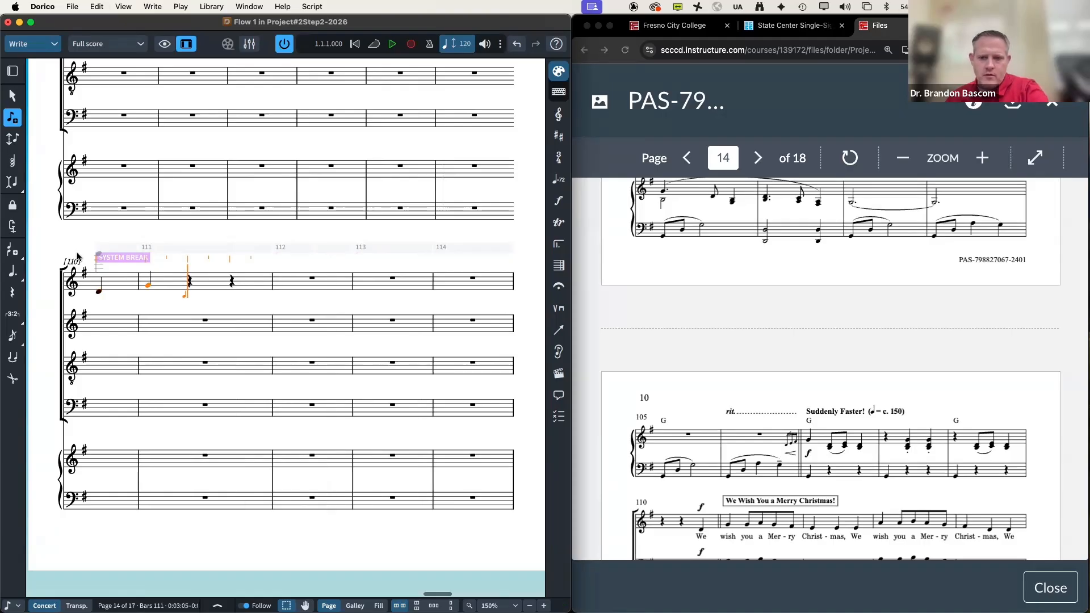
{"action": "key", "text": "g"}
{"action": "key", "text": "a"}
{"action": "key", "text": "g"}
{"action": "key", "text": "f"}
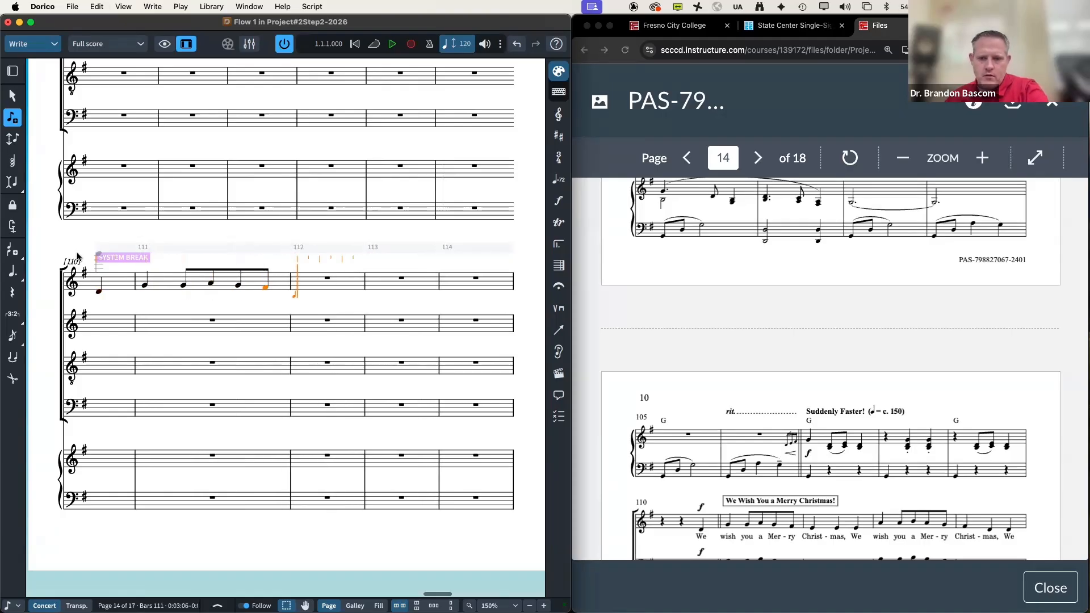
{"action": "key", "text": "6"}
{"action": "key", "text": "e"}
{"action": "key", "text": "e"}
{"action": "key", "text": "e"}
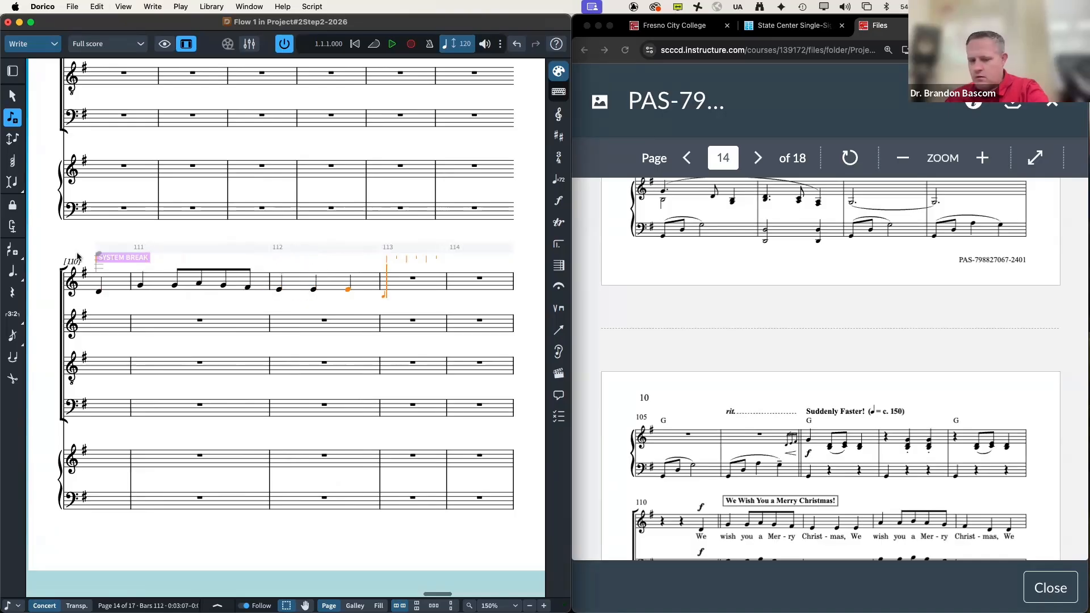
Step: Enter quarter A with eighths A, B, A, G in bar 113, then quarter F# and D in bar 114
{"action": "key", "text": "a"}
{"action": "key", "text": "5"}
{"action": "key", "text": "a"}
{"action": "key", "text": "b"}
{"action": "key", "text": "a"}
{"action": "key", "text": "g"}
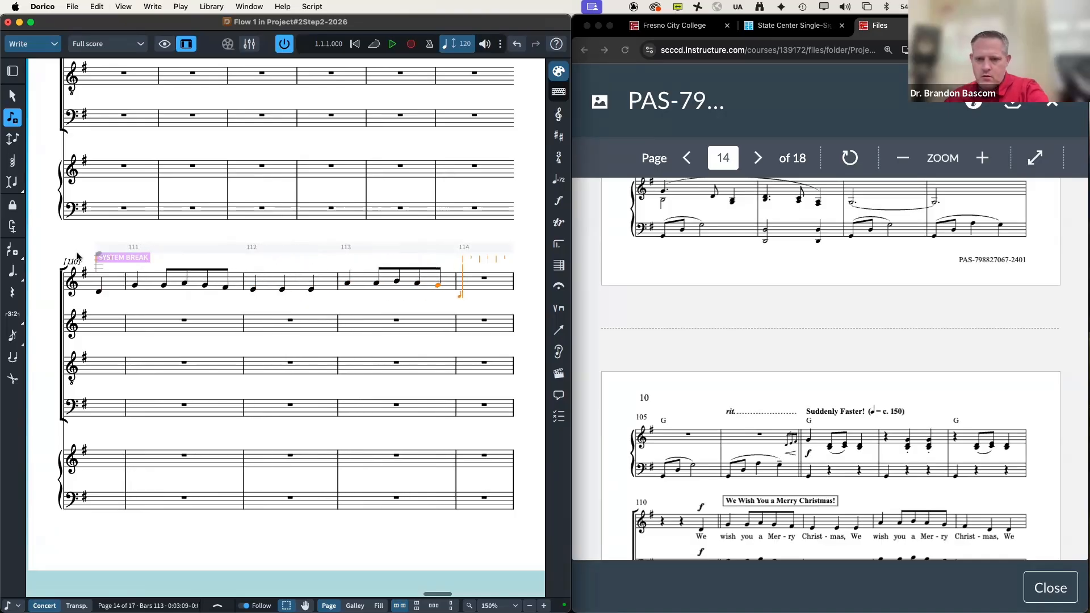
{"action": "key", "text": "6"}
{"action": "key", "text": "f"}
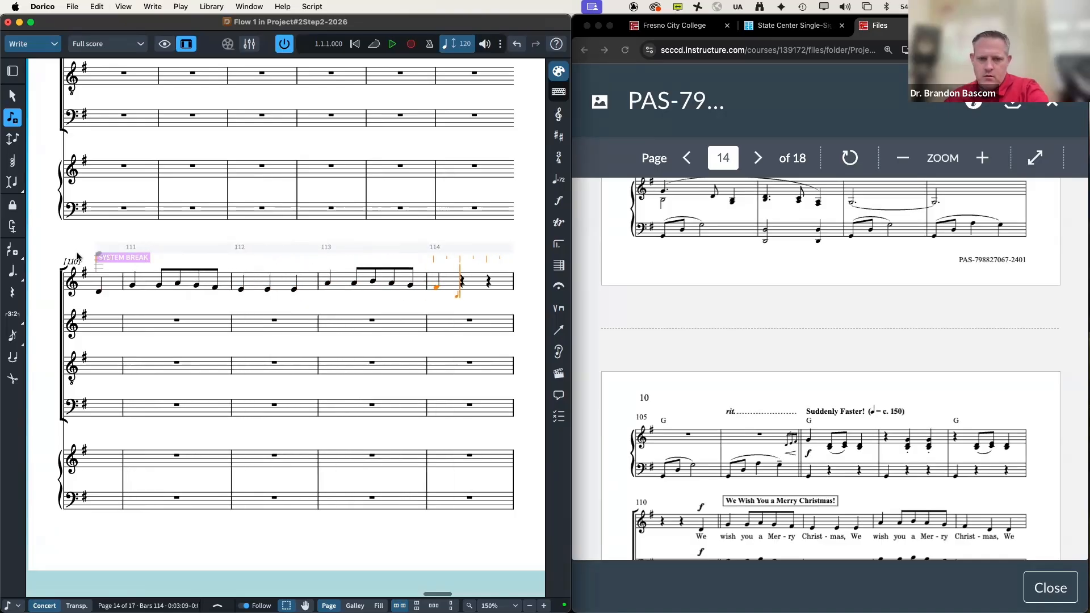
{"action": "key", "text": "d"}
{"action": "key", "text": "d"}
{"action": "scroll", "coordinate": [173, 260], "scroll_direction": "down", "scroll_amount": 5}
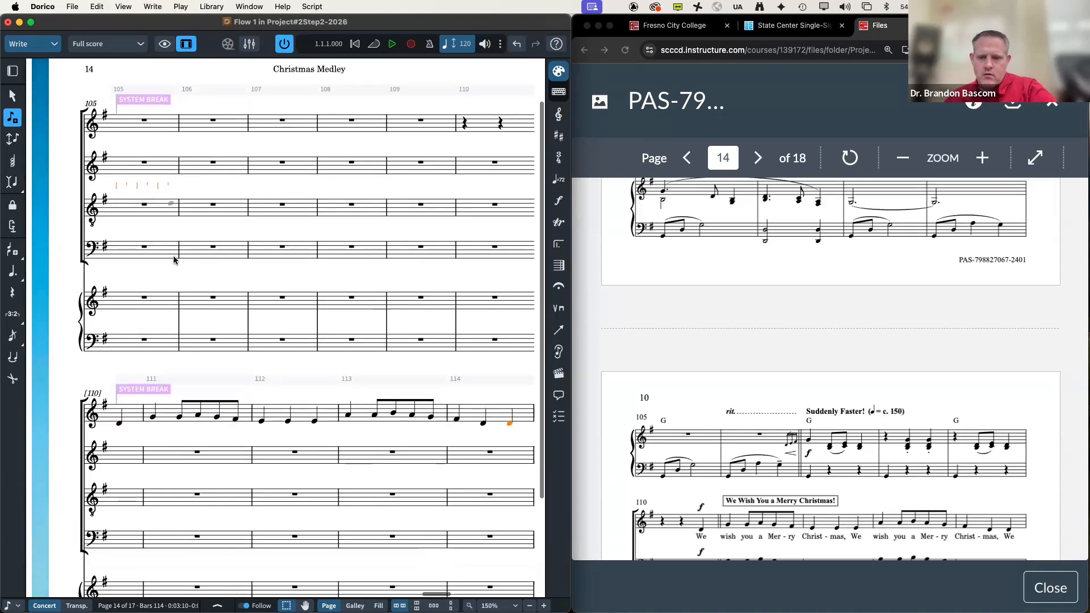
{"action": "scroll", "coordinate": [650, 369], "scroll_direction": "down", "scroll_amount": 5}
{"action": "scroll", "coordinate": [650, 369], "scroll_direction": "down", "scroll_amount": 2}
Step: Enter quarter B with eighths B, C, B, A in bar 115, then quarters G, E and eighths D, E in bar 116
{"action": "key", "text": "b"}
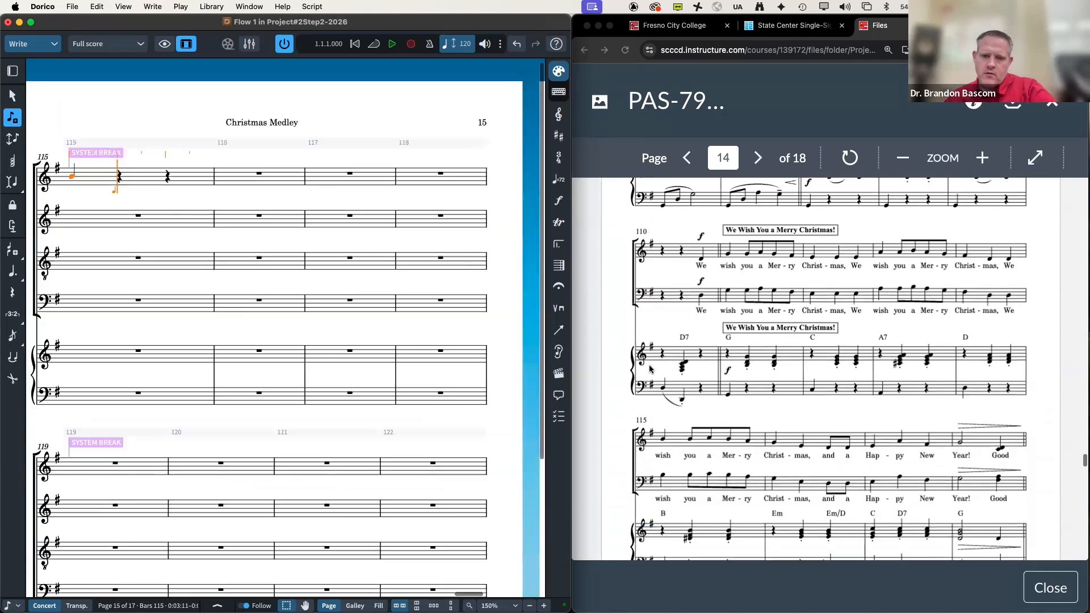
{"action": "key", "text": "5"}
{"action": "key", "text": "b"}
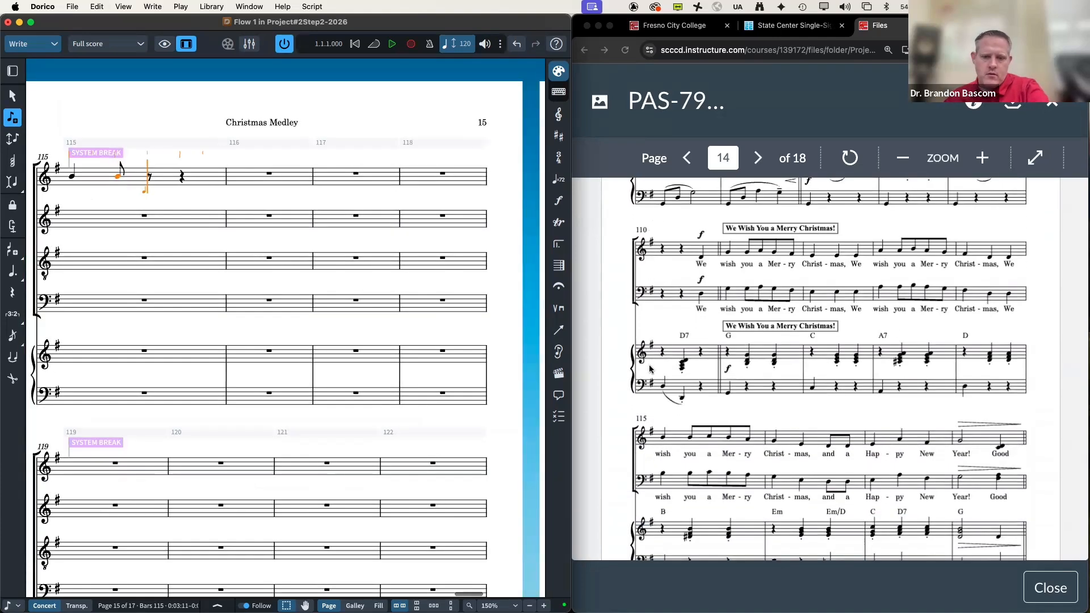
{"action": "key", "text": "c"}
{"action": "key", "text": "b"}
{"action": "key", "text": "a"}
{"action": "key", "text": "6"}
{"action": "key", "text": "g"}
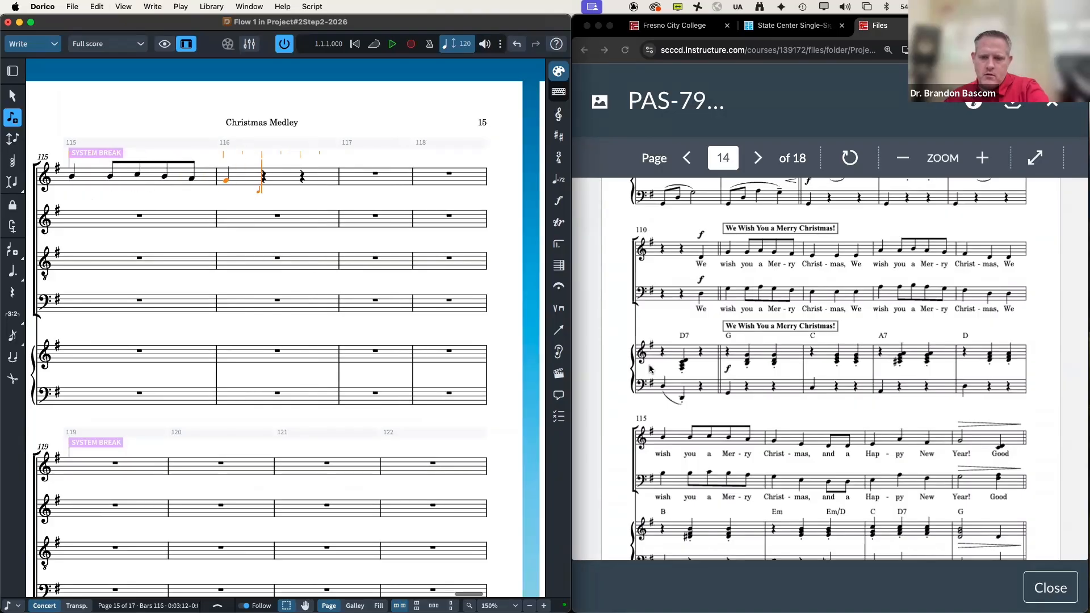
{"action": "key", "text": "e"}
{"action": "key", "text": "5"}
{"action": "key", "text": "d"}
{"action": "key", "text": "e"}
Step: Enter quarters E, G, F# in bar 117, then a half-note G and quarter D in bar 118
{"action": "key", "text": "6"}
{"action": "key", "text": "e"}
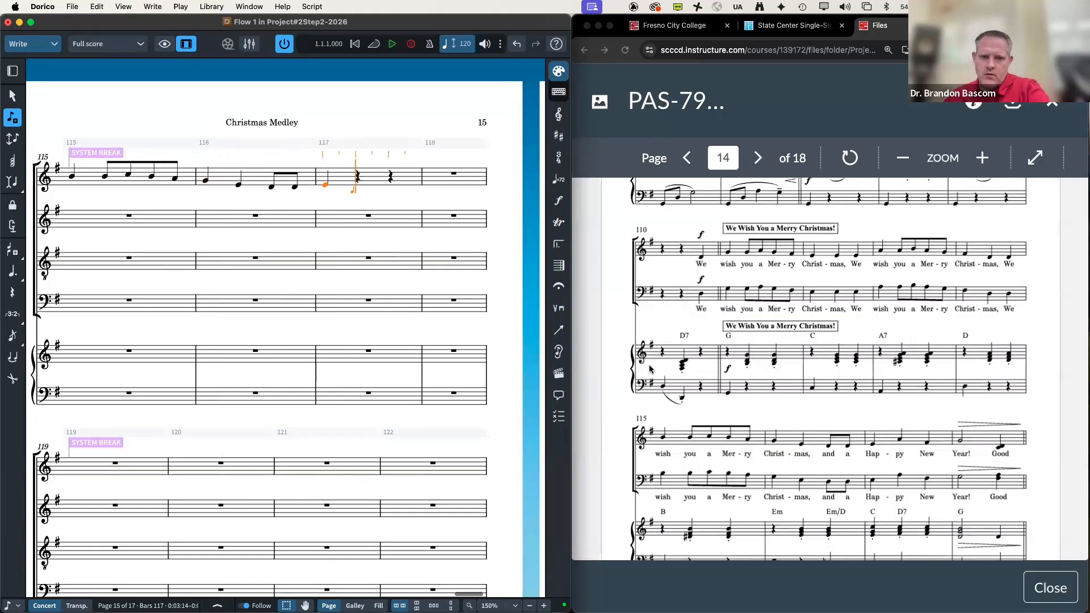
{"action": "key", "text": "g"}
{"action": "key", "text": "f"}
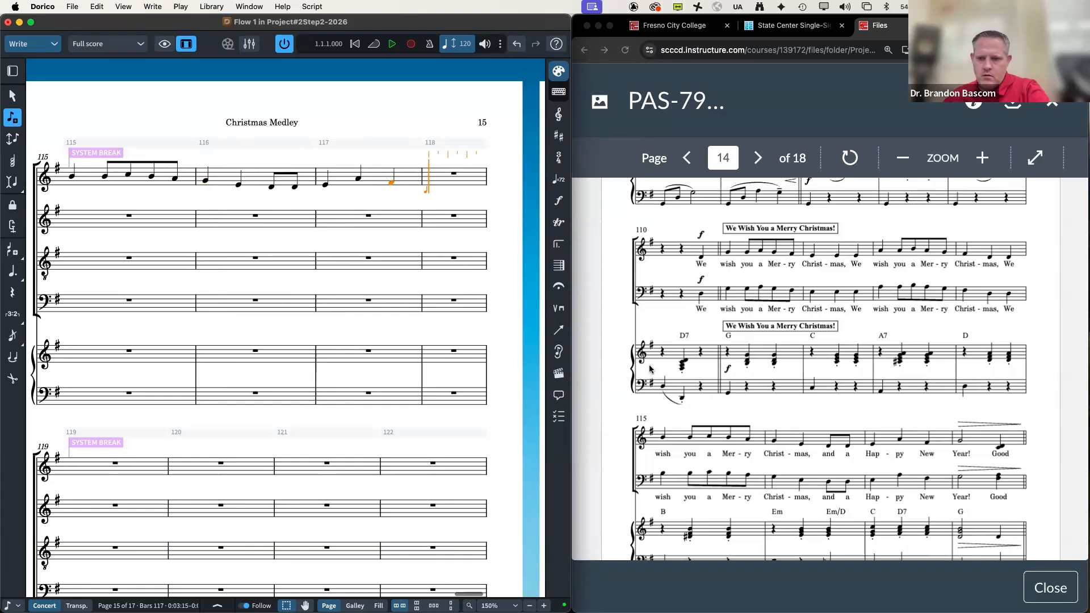
{"action": "key", "text": "7"}
{"action": "key", "text": "g"}
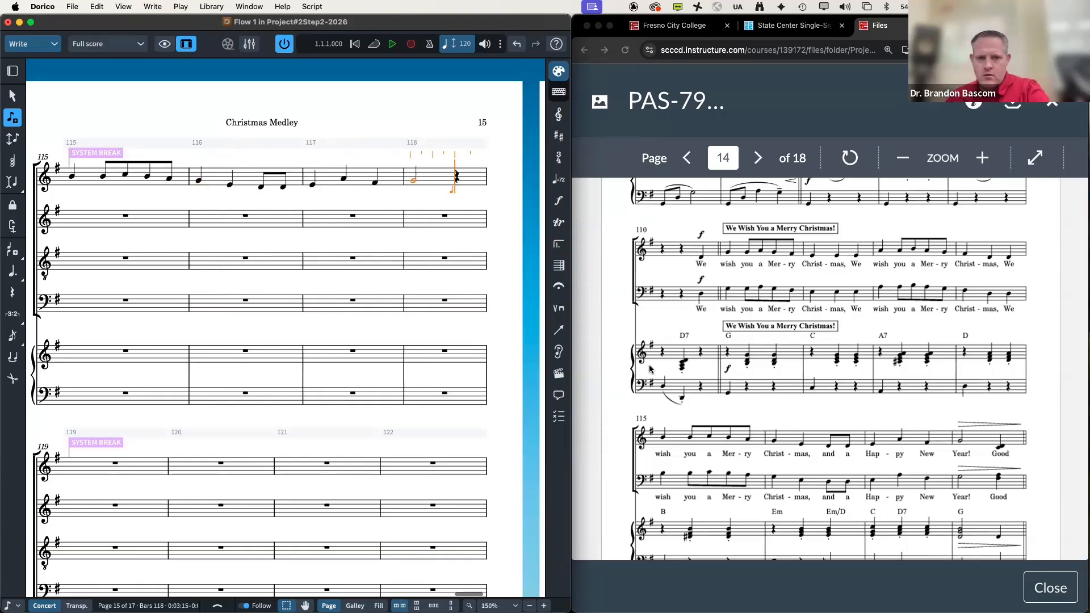
{"action": "key", "text": "6"}
{"action": "key", "text": "d"}
{"action": "scroll", "coordinate": [932, 415], "scroll_direction": "down", "scroll_amount": 5}
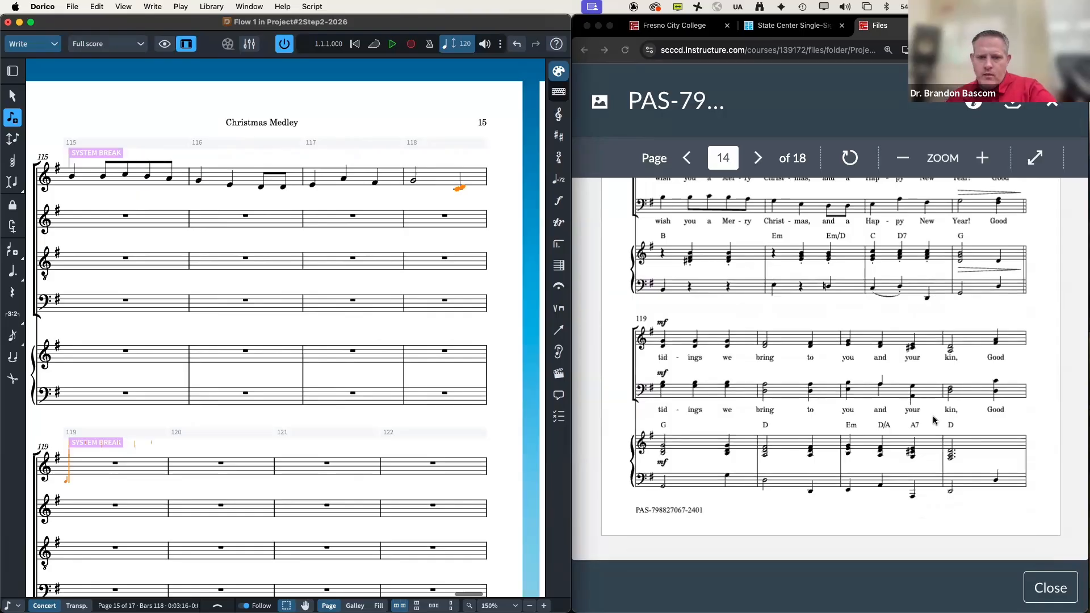
Step: Enter three D+G quarter chords in bar 119, replacing a quarter D+F# chord with a half-note D+F# chord
{"action": "key", "text": "d"}
{"action": "key", "text": "g"}
{"action": "key", "text": "d"}
{"action": "key", "text": "g"}
{"action": "key", "text": "d"}
{"action": "key", "text": "g"}
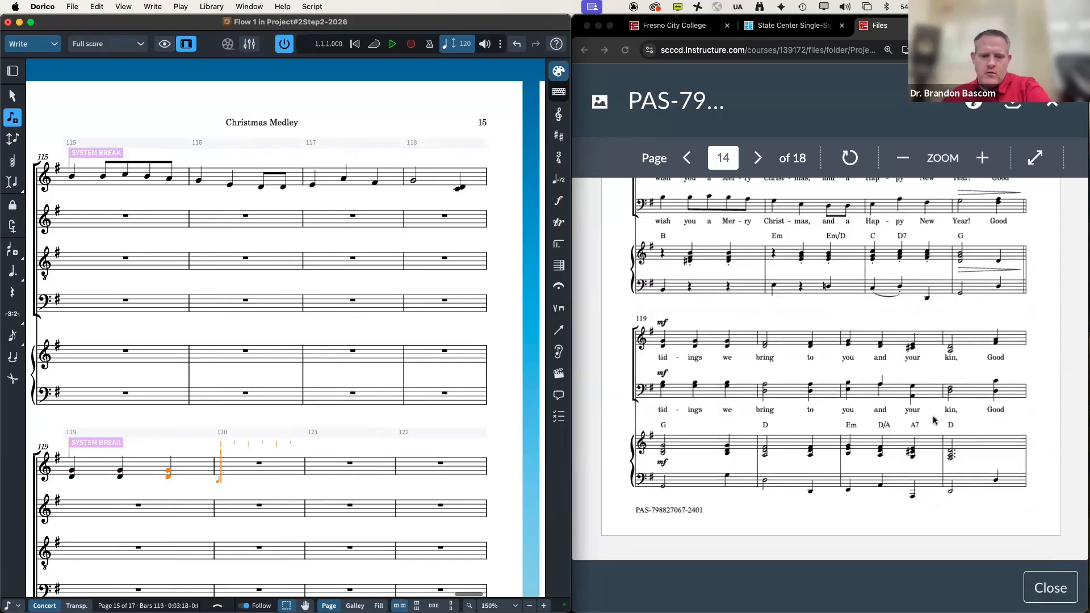
{"action": "key", "text": "d"}
{"action": "key", "text": "f"}
{"action": "key", "text": "super+z"}
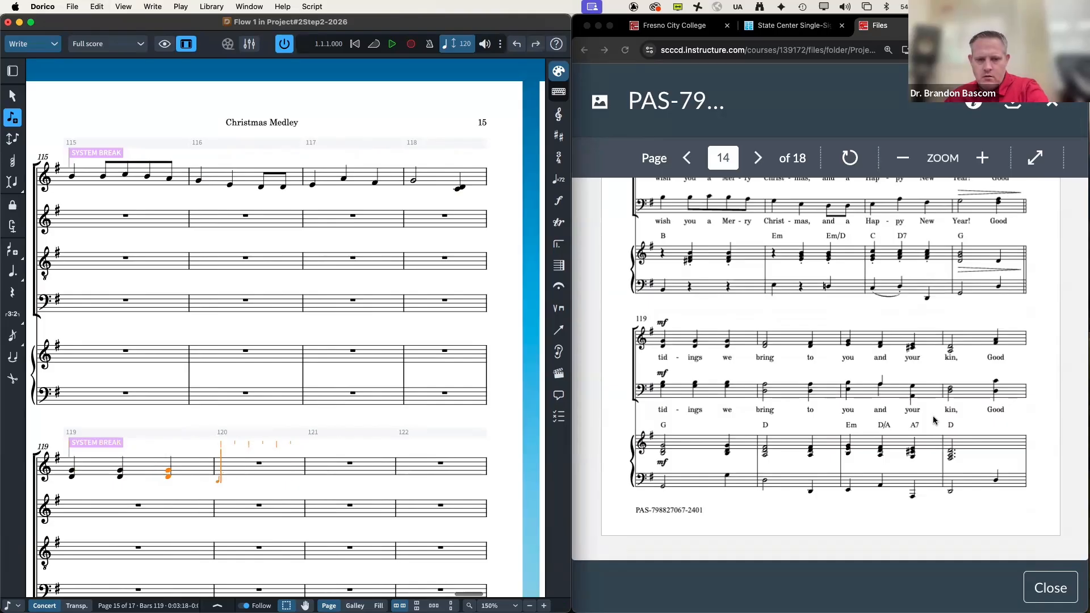
{"action": "key", "text": "7"}
{"action": "key", "text": "d"}
{"action": "key", "text": "f"}
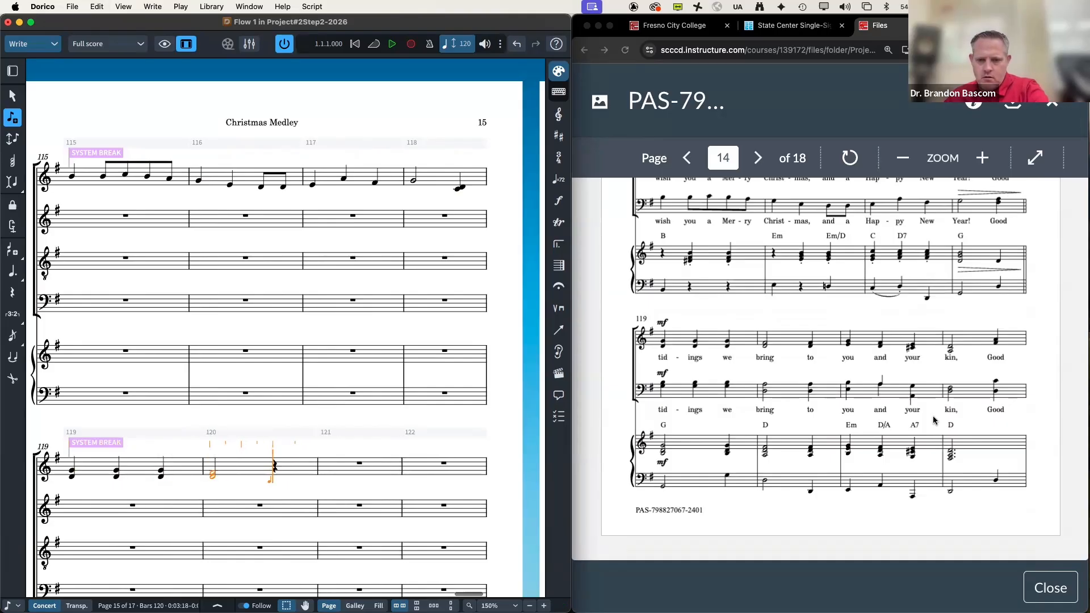
Step: Enter the quarter-note chords D–F, E–G, D–F and C–E through bar 121
{"action": "key", "text": "d"}
{"action": "key", "text": "f"}
{"action": "key", "text": "e"}
{"action": "key", "text": "g"}
{"action": "key", "text": "d"}
{"action": "key", "text": "f"}
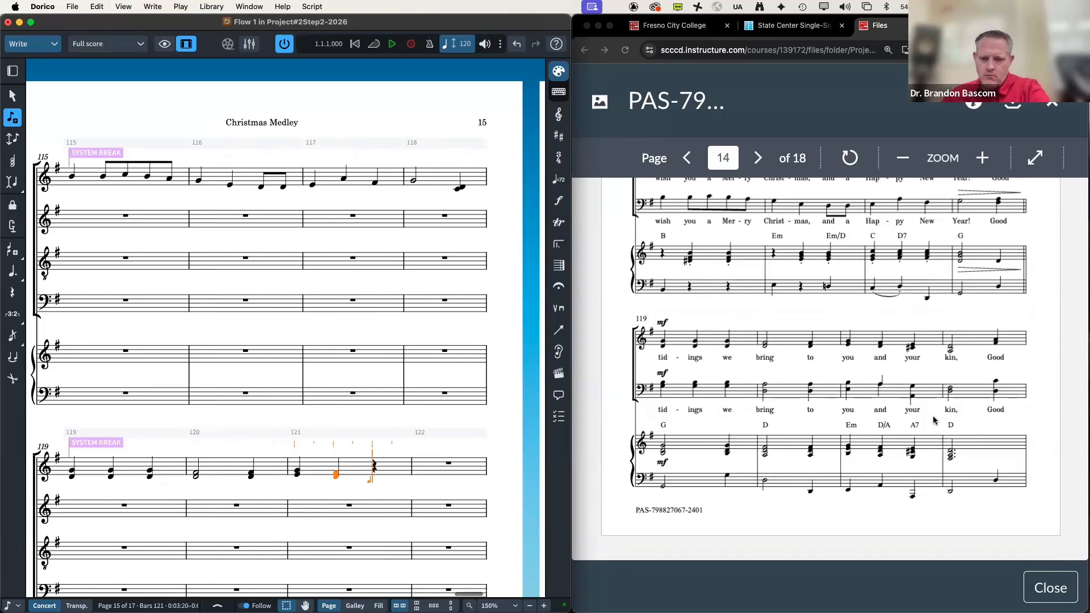
{"action": "key", "text": "c"}
{"action": "key", "text": "e"}
Step: Enter a half-note A and D chord in bar 122, undoing a mistaken eighth-note chord after it
{"action": "key", "text": "7"}
{"action": "key", "text": "a"}
{"action": "key", "text": "d"}
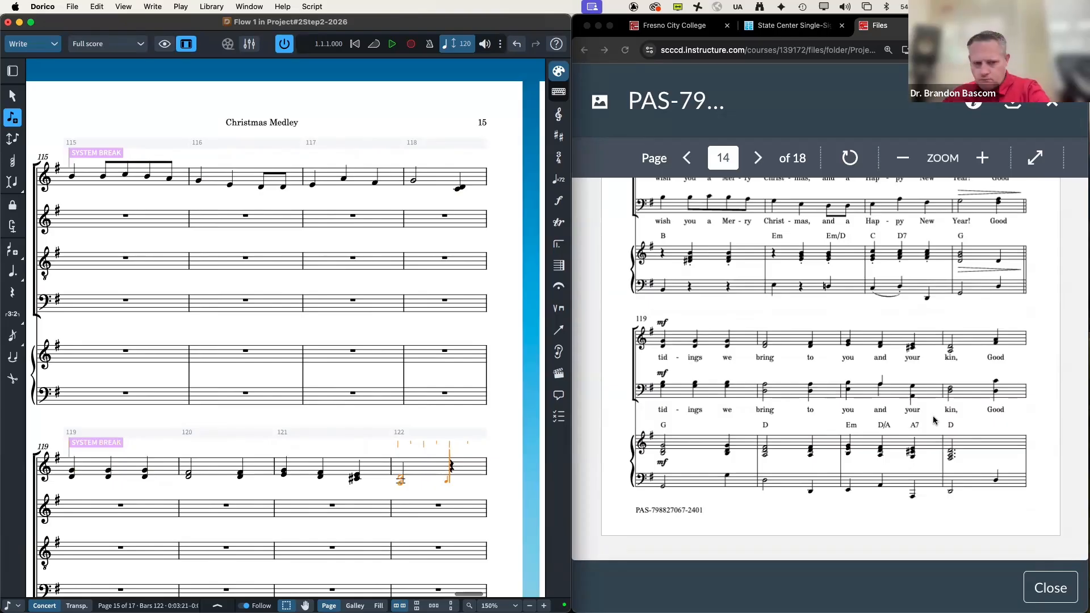
{"action": "key", "text": "f"}
{"action": "key", "text": "a"}
{"action": "key", "text": "super+z"}
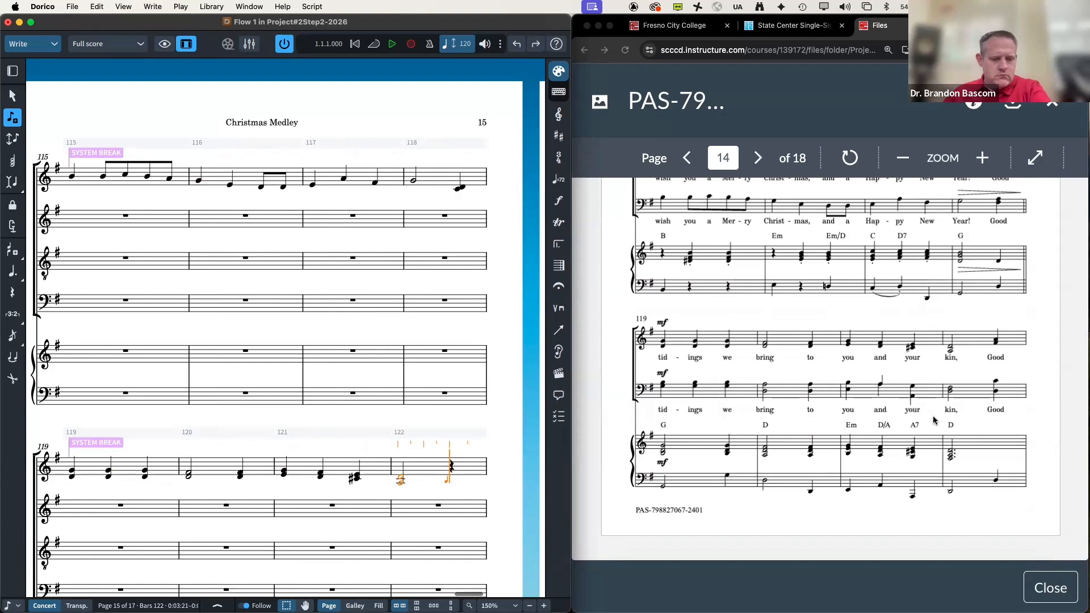
{"action": "key", "text": "6"}
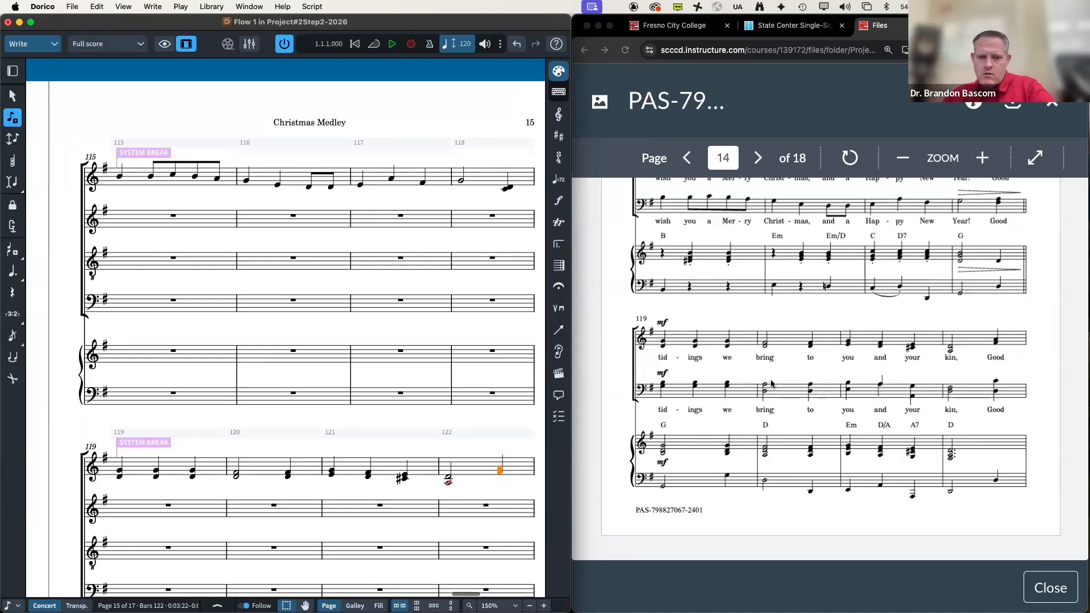
{"action": "scroll", "coordinate": [445, 358], "scroll_direction": "down", "scroll_amount": 5}
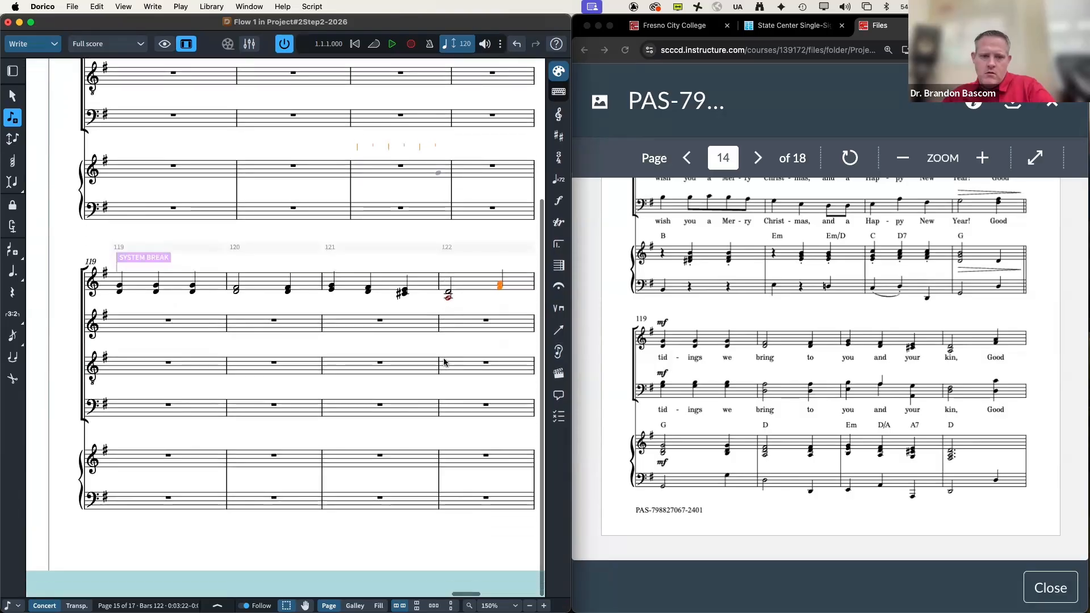
Step: Bring reference page 15 into view and enter the tied chords for bars 123–126, ending on a quarter-note pickup
{"action": "scroll", "coordinate": [444, 362], "scroll_direction": "right", "scroll_amount": 3}
{"action": "scroll", "coordinate": [444, 362], "scroll_direction": "right", "scroll_amount": 5}
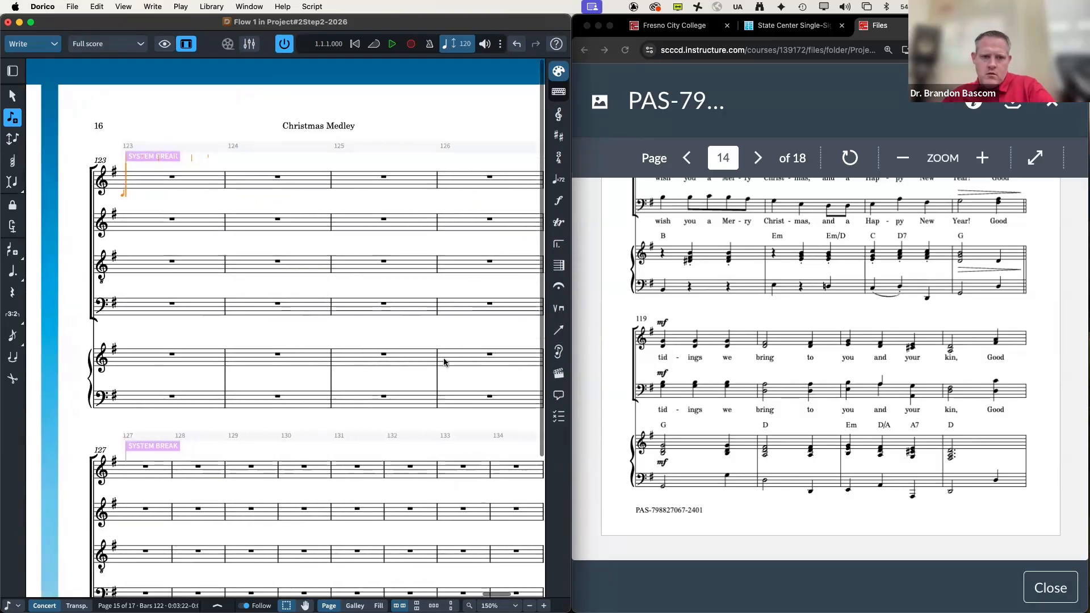
{"action": "scroll", "coordinate": [779, 447], "scroll_direction": "down", "scroll_amount": 6}
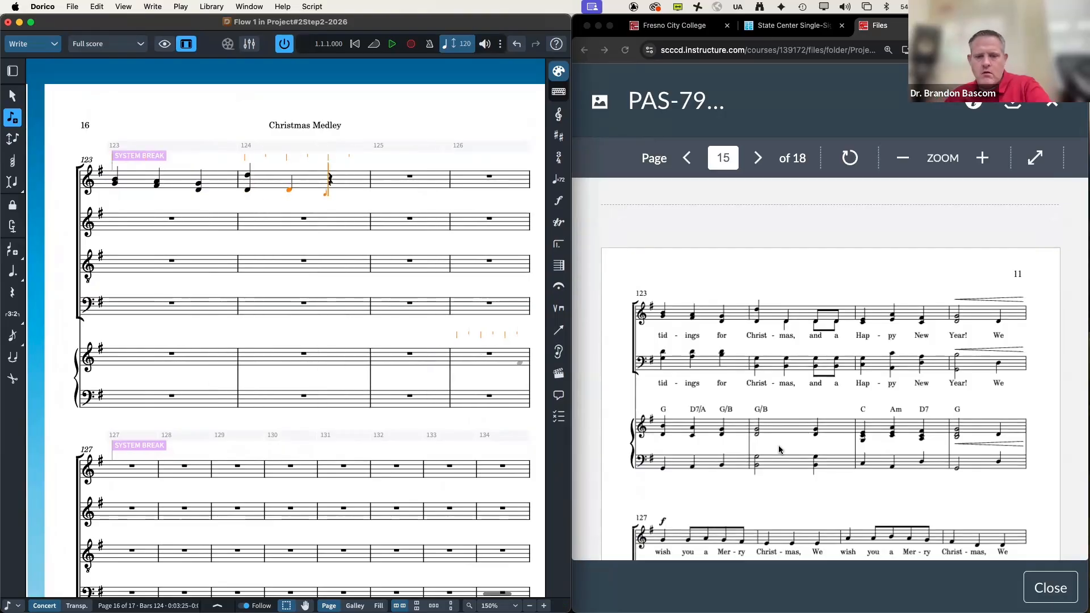
{"action": "key", "text": "t"}
{"action": "key", "text": "t"}
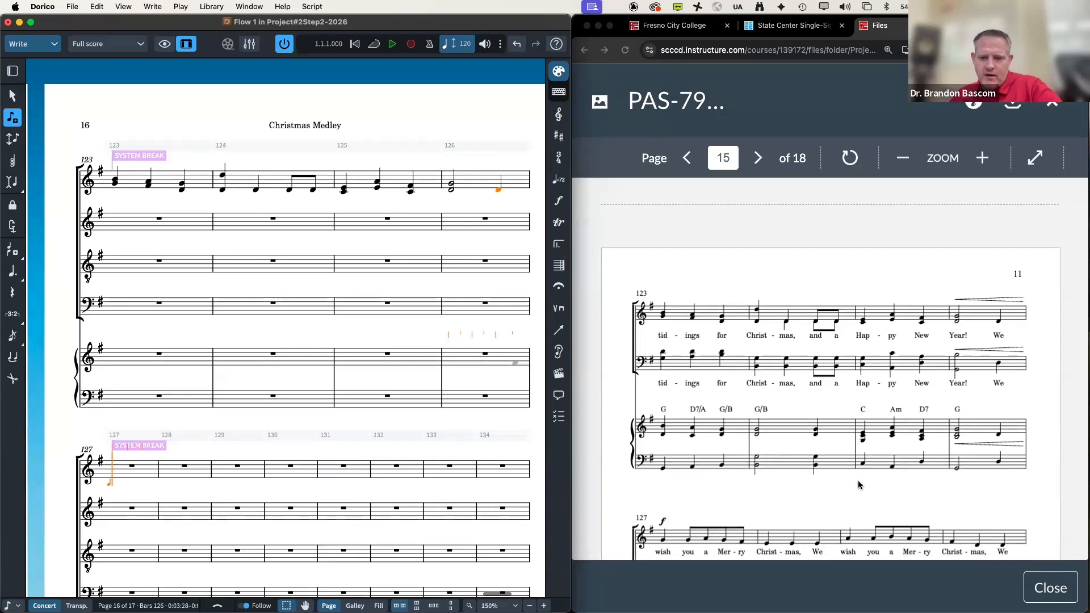
{"action": "scroll", "coordinate": [859, 483], "scroll_direction": "down", "scroll_amount": 4}
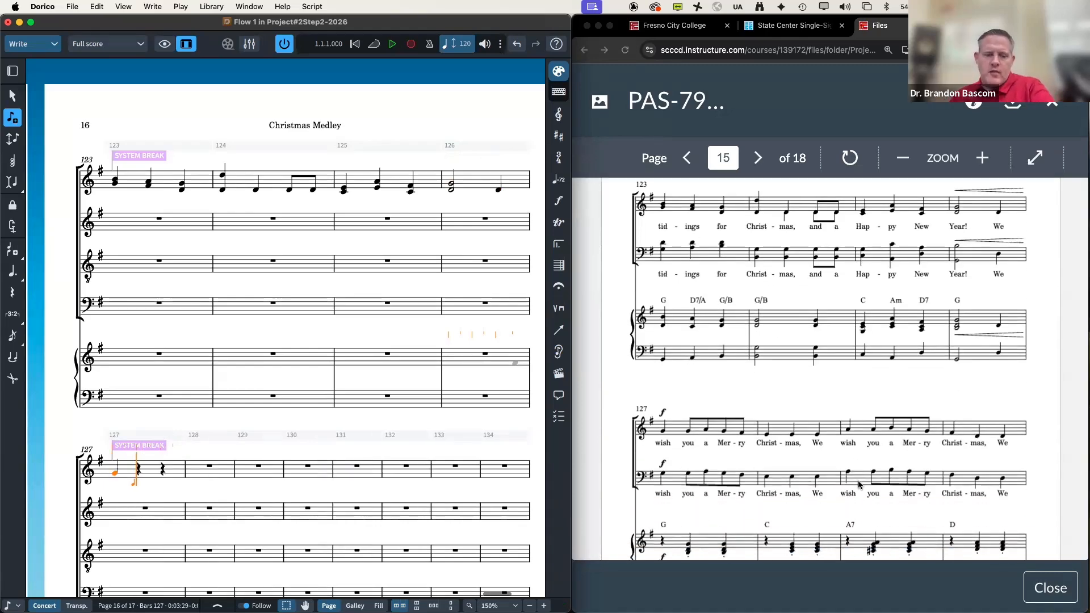
Step: Enter eighth notes G A G F in bar 127 and quarter notes E and A in bar 128
{"action": "key", "text": "g"}
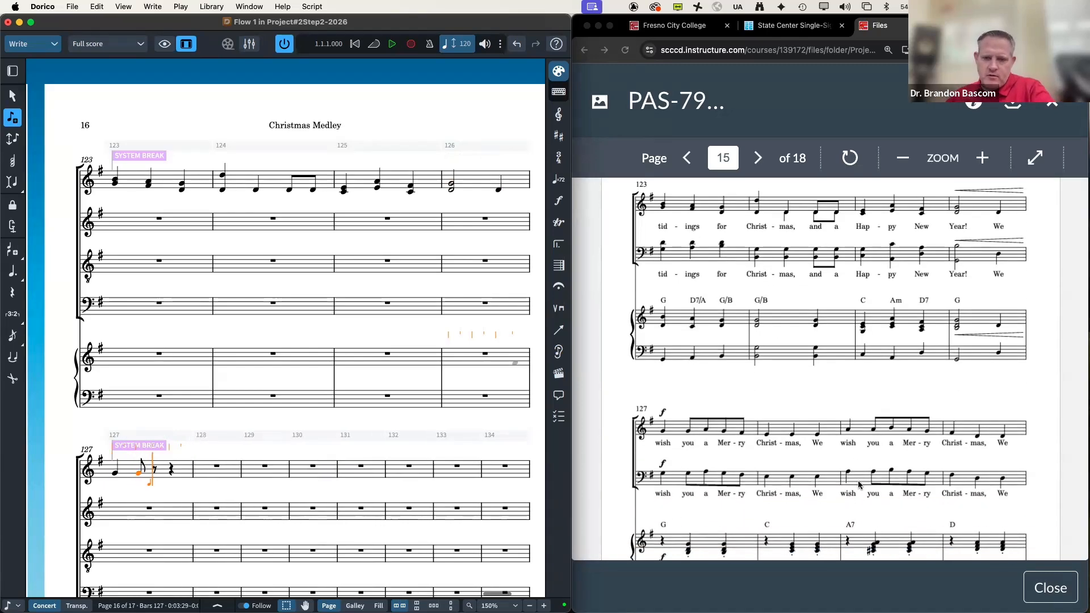
{"action": "key", "text": "a"}
{"action": "key", "text": "g"}
{"action": "key", "text": "f"}
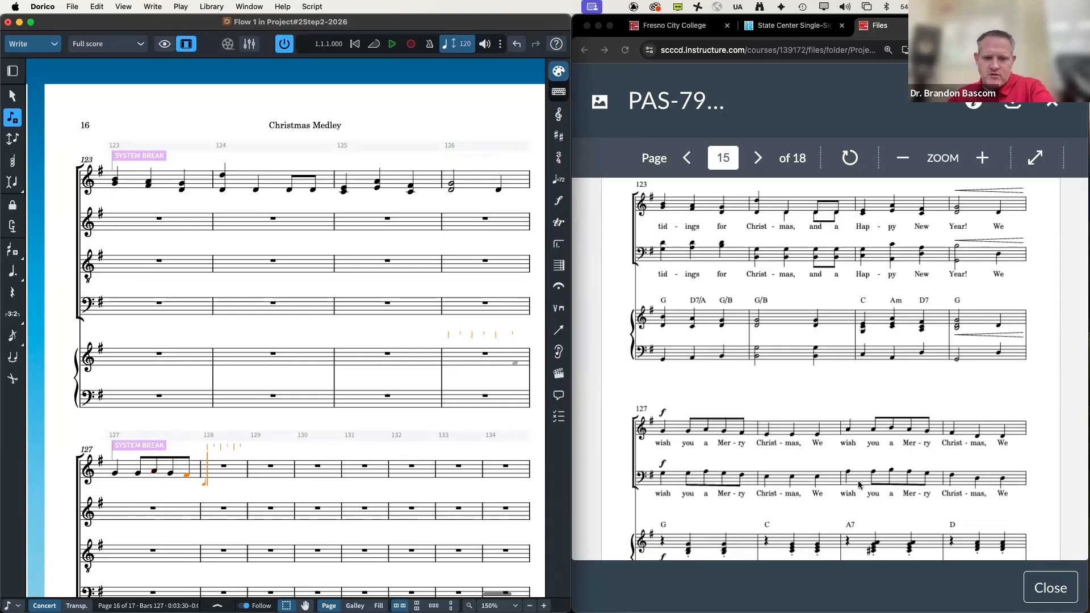
{"action": "key", "text": "e"}
{"action": "key", "text": "e"}
{"action": "key", "text": "e"}
{"action": "key", "text": "a"}
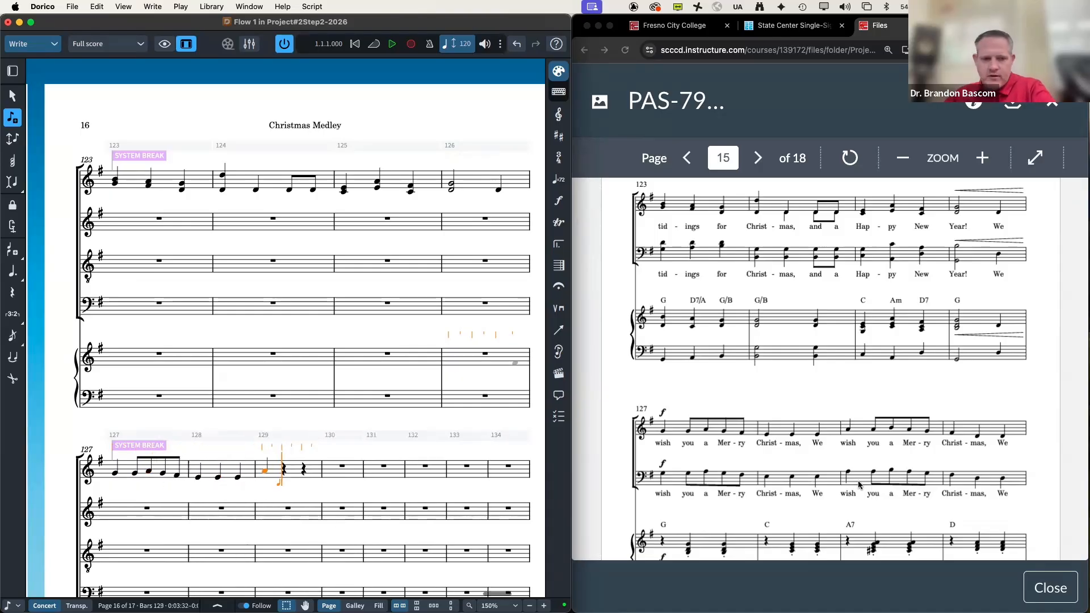
Step: Enter eighths A B A G in bar 129 and quarter notes F♯, D, D in bar 130
{"action": "key", "text": "a"}
{"action": "key", "text": "b"}
{"action": "key", "text": "a"}
{"action": "key", "text": "g"}
{"action": "key", "text": "f"}
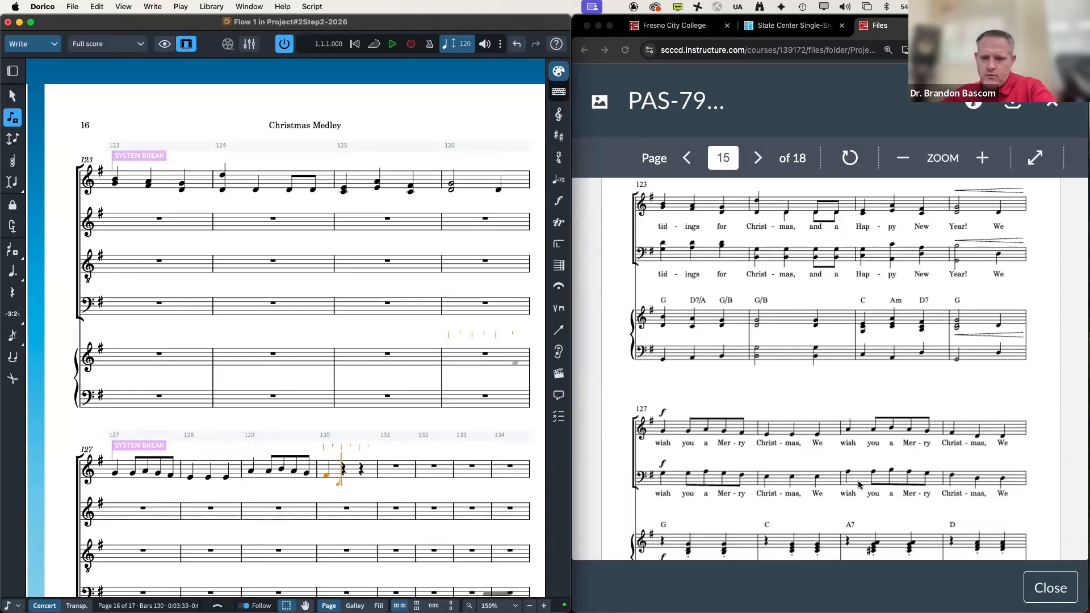
{"action": "key", "text": "d"}
{"action": "scroll", "coordinate": [858, 484], "scroll_direction": "down", "scroll_amount": 5}
{"action": "key", "text": "d"}
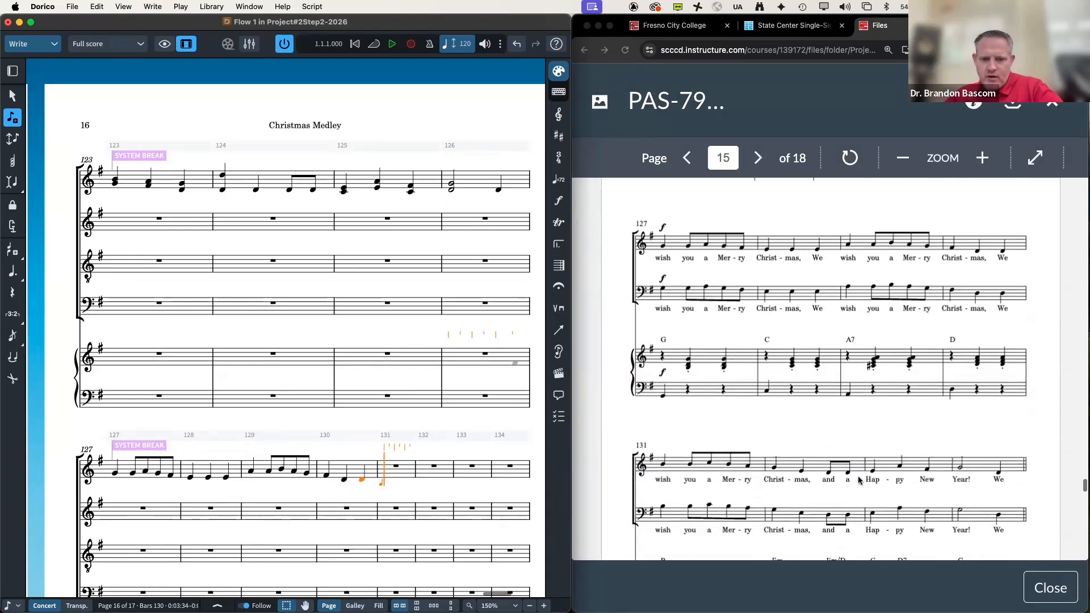
Step: Enter quarter B and eighths B C B A in bar 131, then quarters G, E and eighth Ds in bar 132
{"action": "key", "text": "b"}
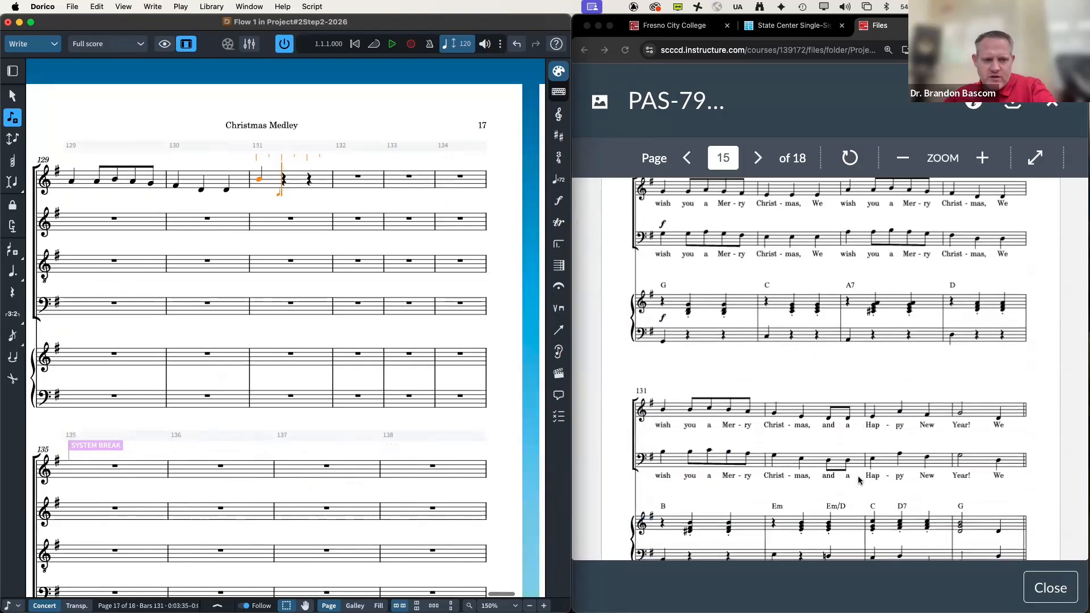
{"action": "key", "text": "5"}
{"action": "key", "text": "b"}
{"action": "key", "text": "c"}
{"action": "key", "text": "b"}
{"action": "key", "text": "a"}
{"action": "key", "text": "6"}
{"action": "key", "text": "g"}
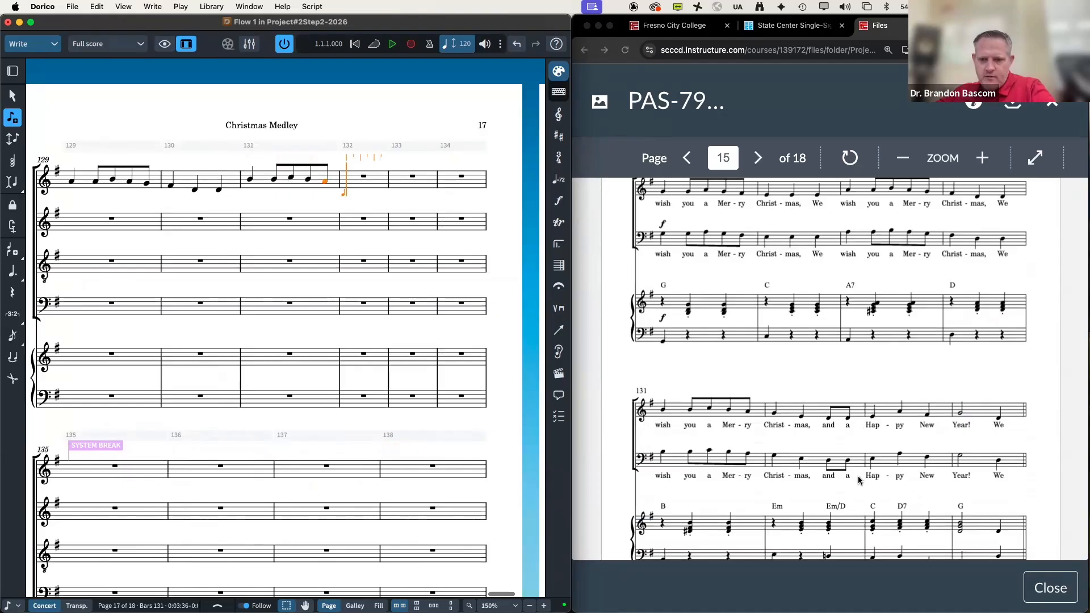
{"action": "key", "text": "e"}
{"action": "key", "text": "5"}
{"action": "key", "text": "d"}
{"action": "key", "text": "d"}
Step: Enter quarters E, A, F in bar 133 and a half-note G in bar 134, undoing a wrong eighth D
{"action": "key", "text": "6"}
{"action": "key", "text": "e"}
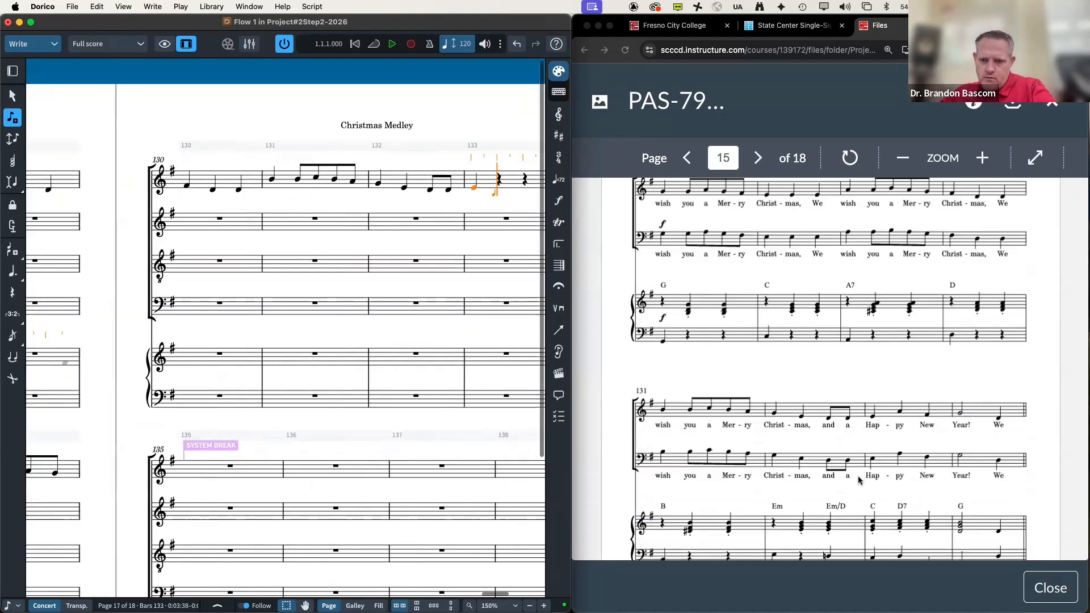
{"action": "key", "text": "a"}
{"action": "key", "text": "f"}
{"action": "key", "text": "7"}
{"action": "key", "text": "g"}
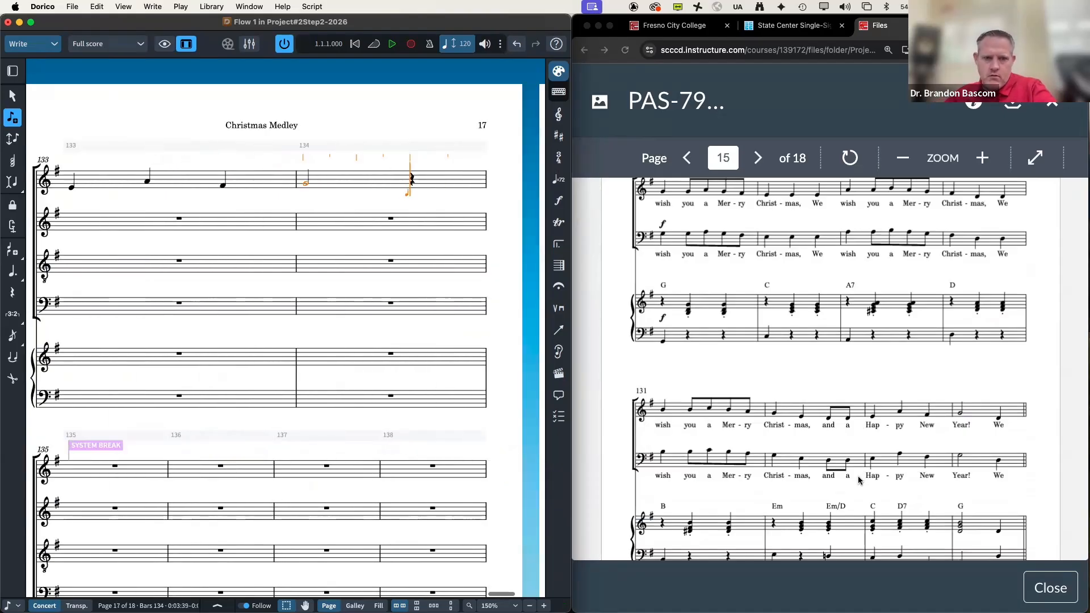
{"action": "key", "text": "5"}
{"action": "key", "text": "d"}
{"action": "key", "text": "super+z"}
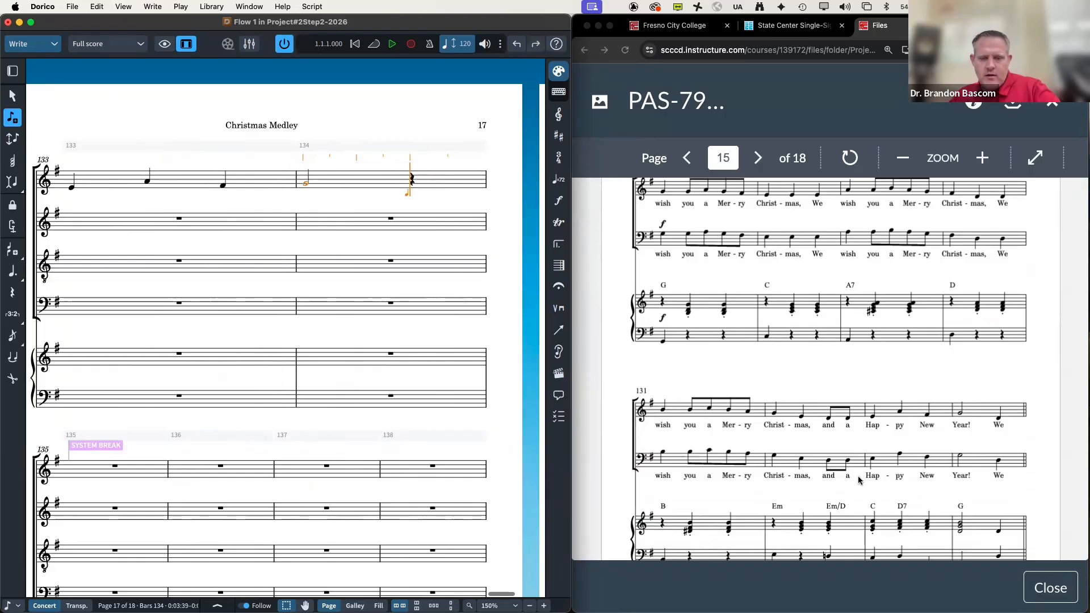
Step: Finish bar 134 with a quarter-note D
{"action": "key", "text": "6"}
{"action": "key", "text": "d"}
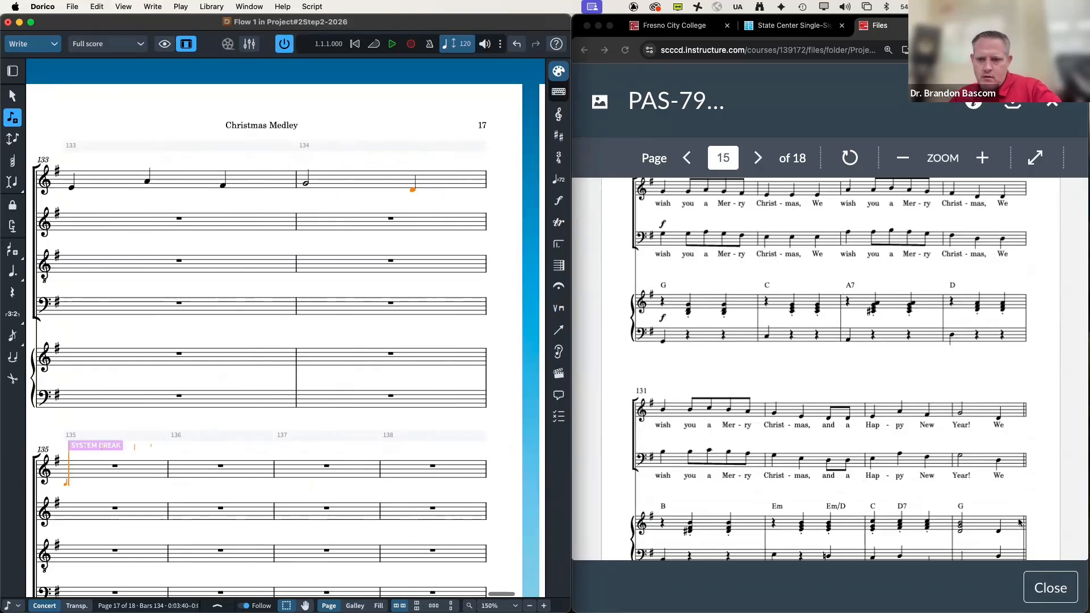
{"action": "scroll", "coordinate": [922, 417], "scroll_direction": "down", "scroll_amount": 1}
{"action": "scroll", "coordinate": [922, 417], "scroll_direction": "down", "scroll_amount": 5}
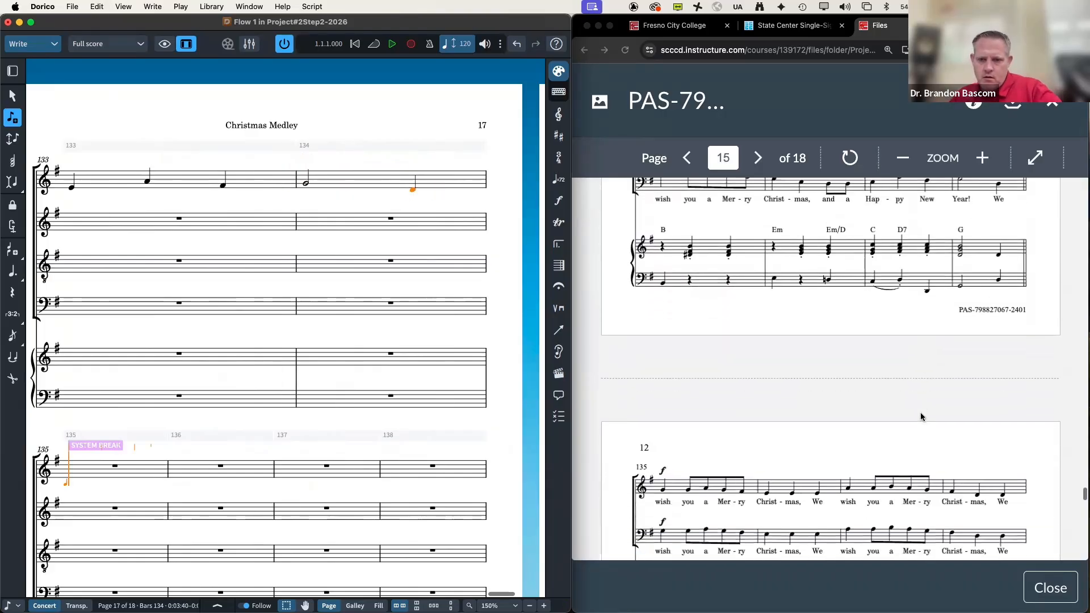
Step: Enter a quarter G with dotted notes G A G F, then E, A and A across bars 135–137
{"action": "key", "text": "g"}
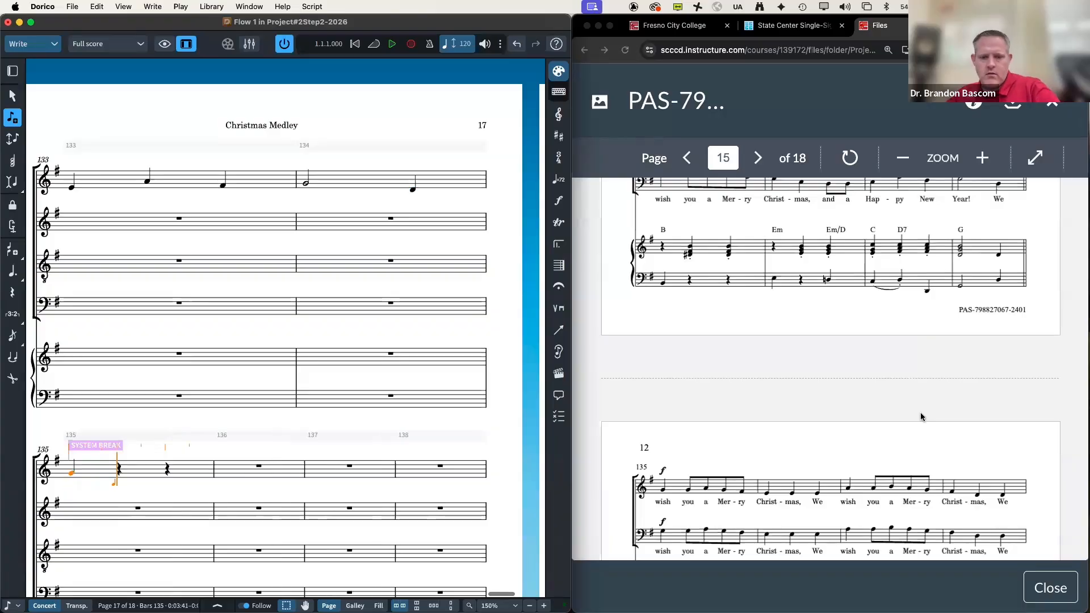
{"action": "key", "text": "5"}
{"action": "key", "text": "period"}
{"action": "key", "text": "g"}
{"action": "key", "text": "a"}
{"action": "key", "text": "g"}
{"action": "key", "text": "f"}
{"action": "key", "text": "6"}
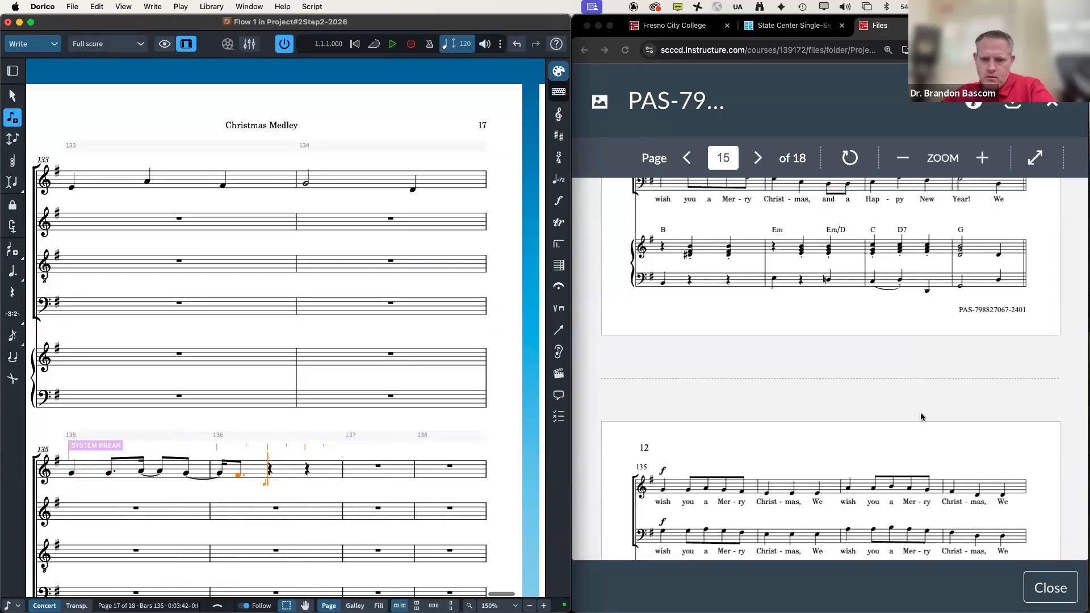
{"action": "key", "text": "e"}
{"action": "key", "text": "e"}
{"action": "key", "text": "e"}
{"action": "key", "text": "a"}
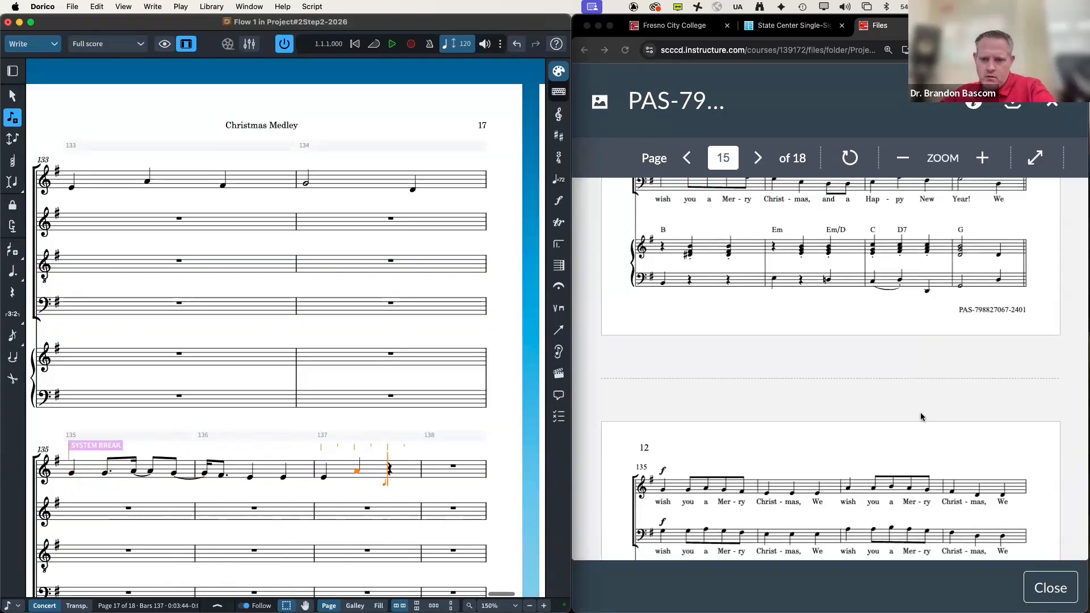
{"action": "key", "text": "5"}
{"action": "key", "text": "a"}
Step: Add eighths B A G and quarters F♯ D, then delete and undo the mistaken notes back to bar 135
{"action": "key", "text": "b"}
{"action": "key", "text": "a"}
{"action": "key", "text": "g"}
{"action": "key", "text": "6"}
{"action": "key", "text": "f"}
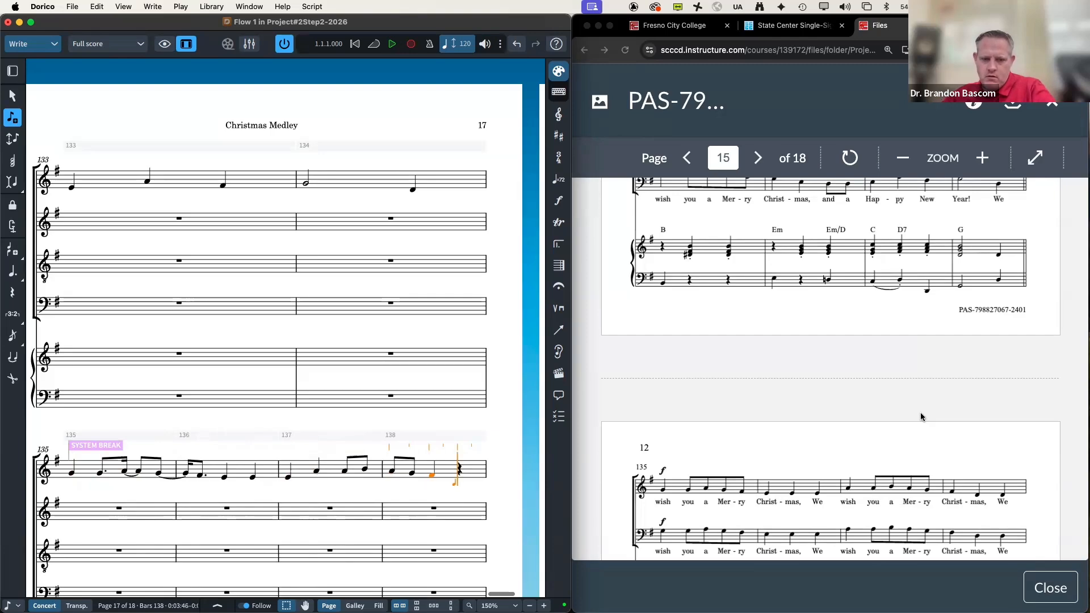
{"action": "key", "text": "d"}
{"action": "key", "text": "BackSpace"}
{"action": "key", "text": "BackSpace"}
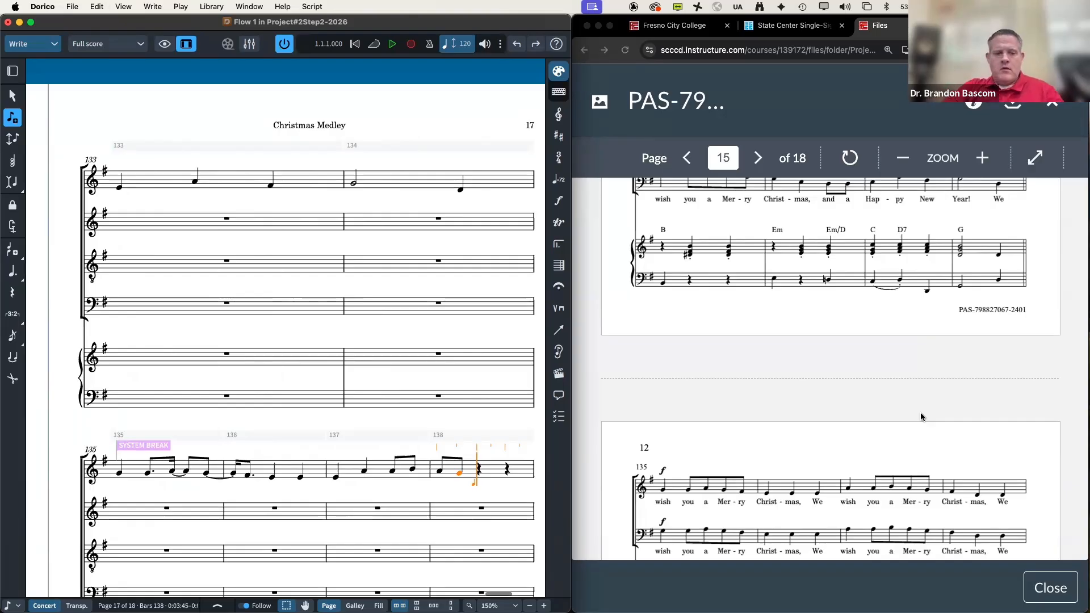
{"action": "key", "text": "super+z"}
{"action": "key", "text": "super+z"}
{"action": "key", "text": "super+z"}
{"action": "key", "text": "super+z"}
{"action": "key", "text": "super+z"}
{"action": "key", "text": "super+z"}
{"action": "key", "text": "super+z"}
{"action": "key", "text": "super+z"}
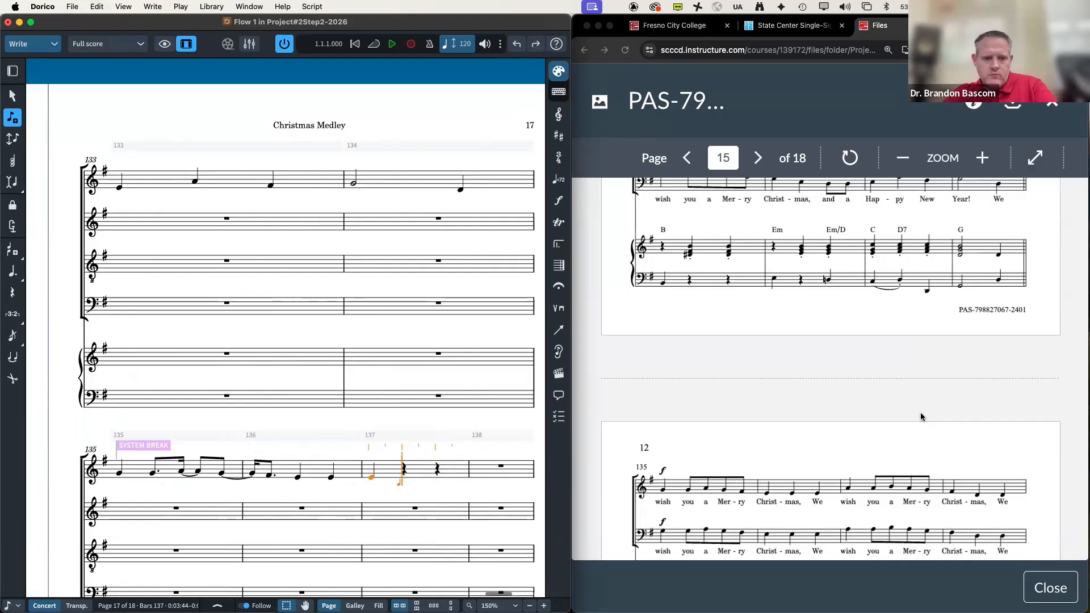
{"action": "key", "text": "super+z"}
{"action": "key", "text": "super+z"}
{"action": "key", "text": "super+z"}
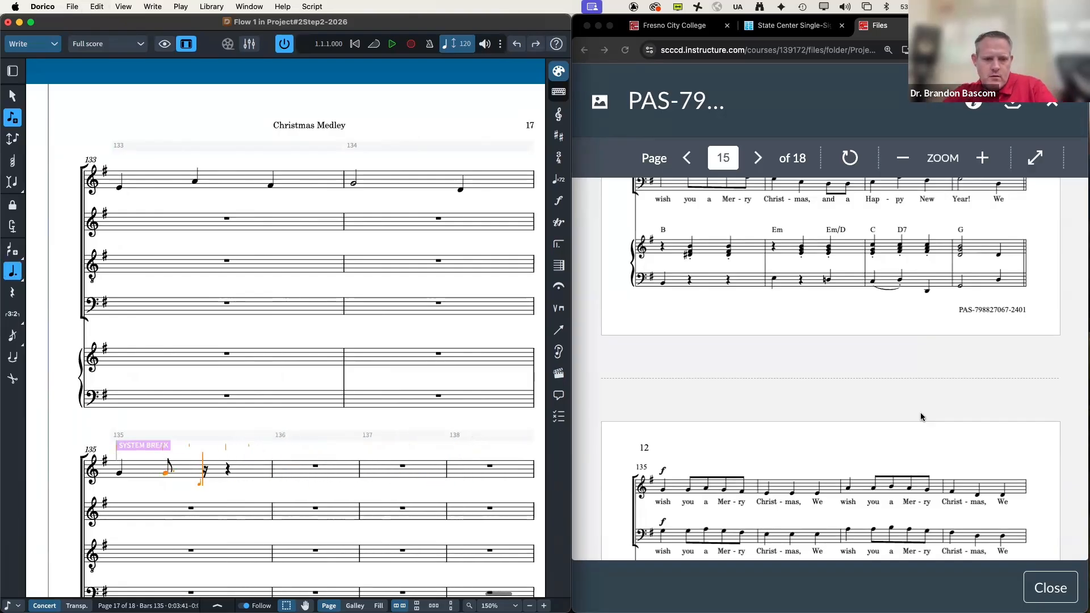
{"action": "key", "text": "super+z"}
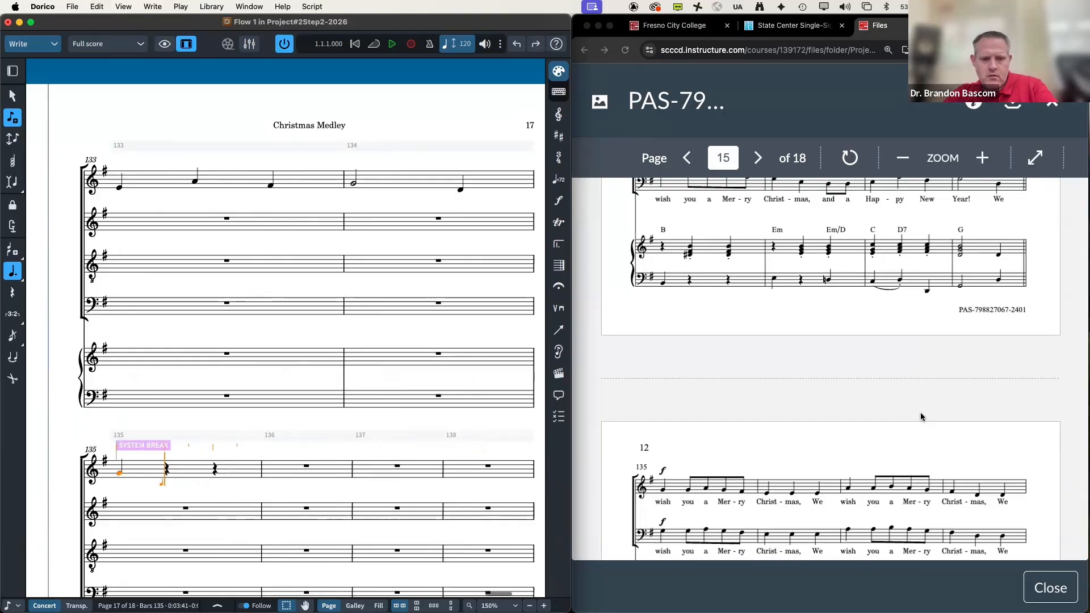
Step: Re-enter undotted eighths G A G F♯ in bar 135 and quarter-note Es in bar 136
{"action": "key", "text": "period"}
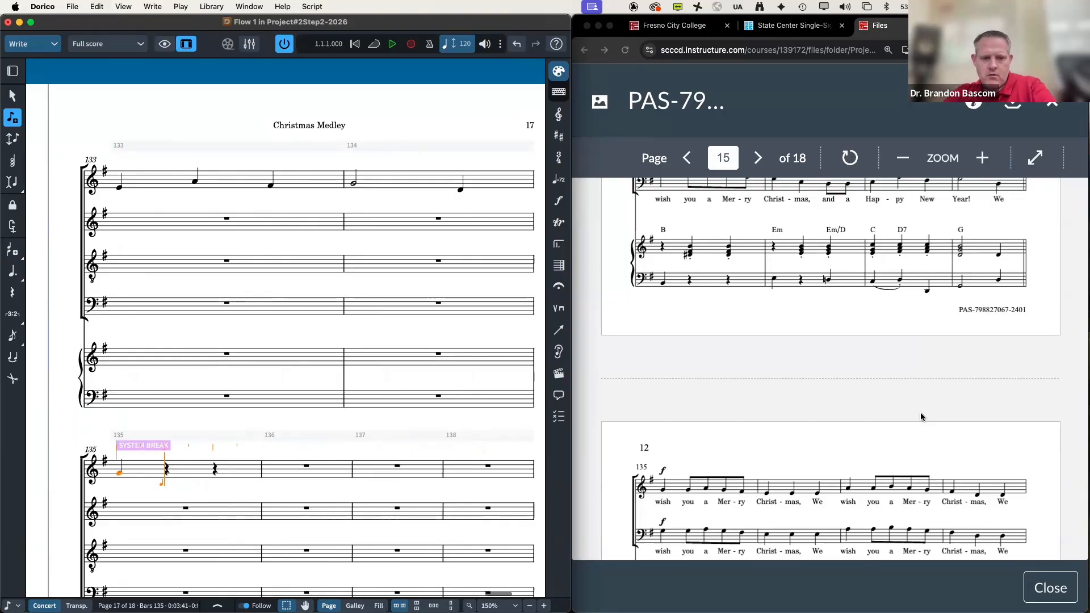
{"action": "key", "text": "4"}
{"action": "key", "text": "g"}
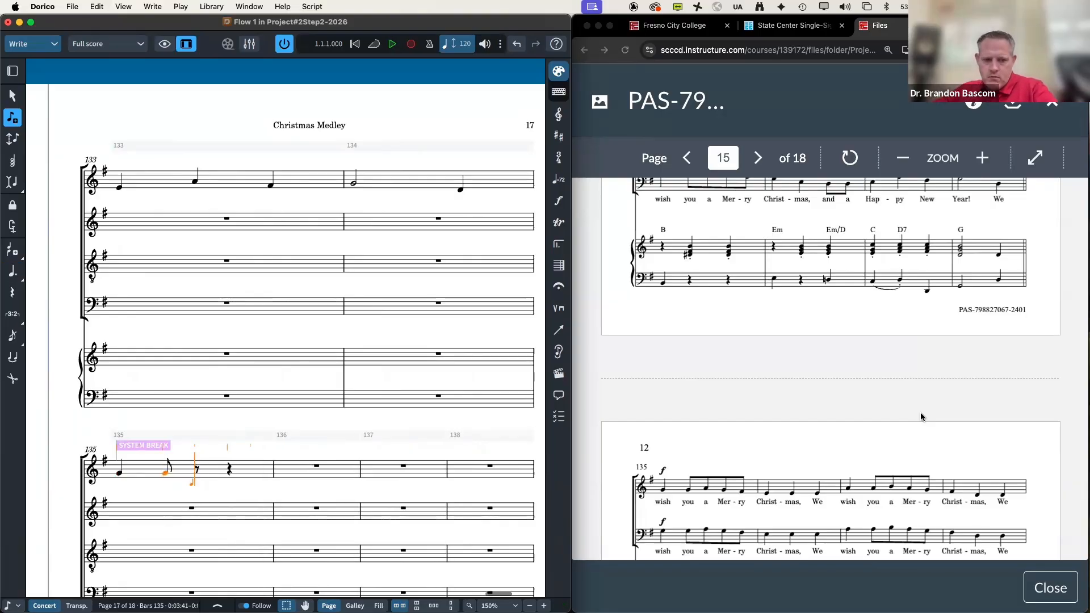
{"action": "key", "text": "a"}
{"action": "key", "text": "g"}
{"action": "key", "text": "f"}
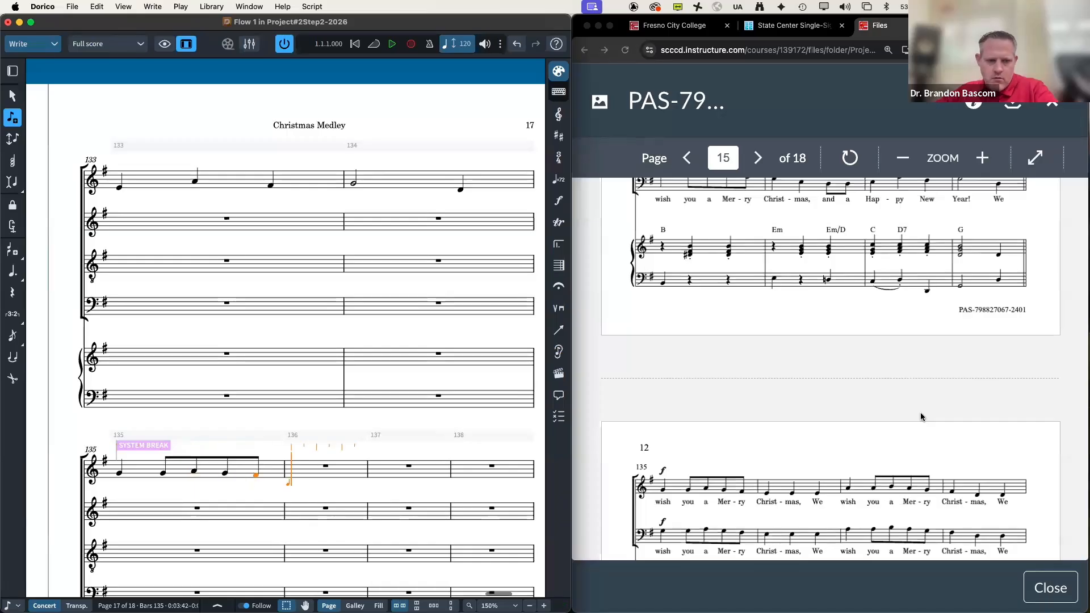
{"action": "key", "text": "e"}
{"action": "key", "text": "e"}
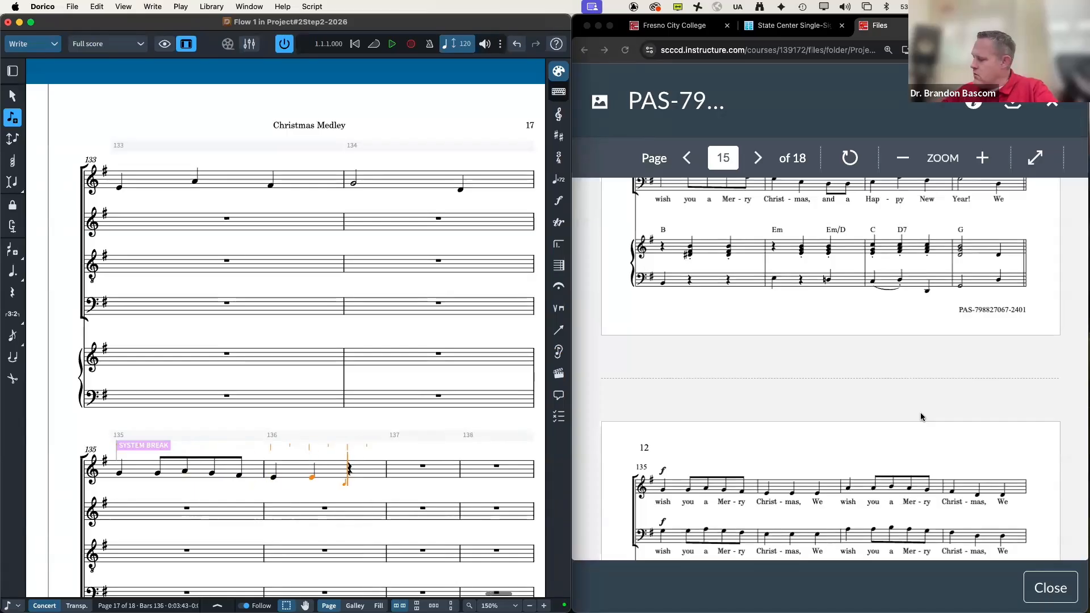
{"action": "key", "text": "e"}
Step: Enter A with eighths A B A G in bar 137 and quarters F♯, E, D in bar 138
{"action": "key", "text": "a"}
{"action": "key", "text": "5"}
{"action": "key", "text": "a"}
{"action": "key", "text": "b"}
{"action": "key", "text": "a"}
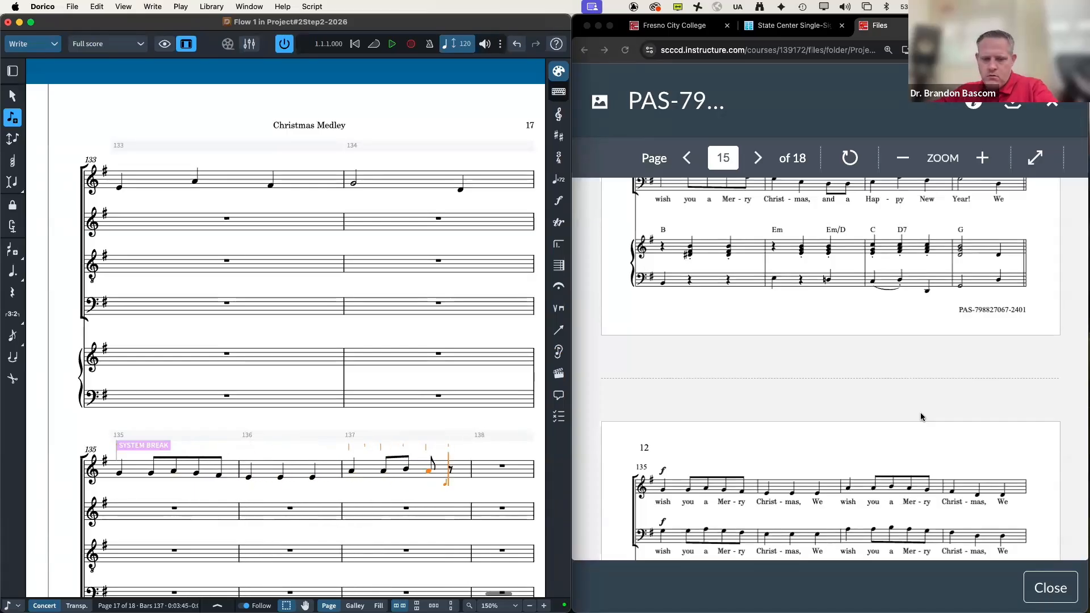
{"action": "key", "text": "g"}
{"action": "key", "text": "6"}
{"action": "key", "text": "f"}
{"action": "key", "text": "e"}
{"action": "key", "text": "d"}
Step: Enter B and eighths B C B A in bar 139, then quarter G, E and eighth Ds in bar 140
{"action": "scroll", "coordinate": [986, 402], "scroll_direction": "down", "scroll_amount": 6}
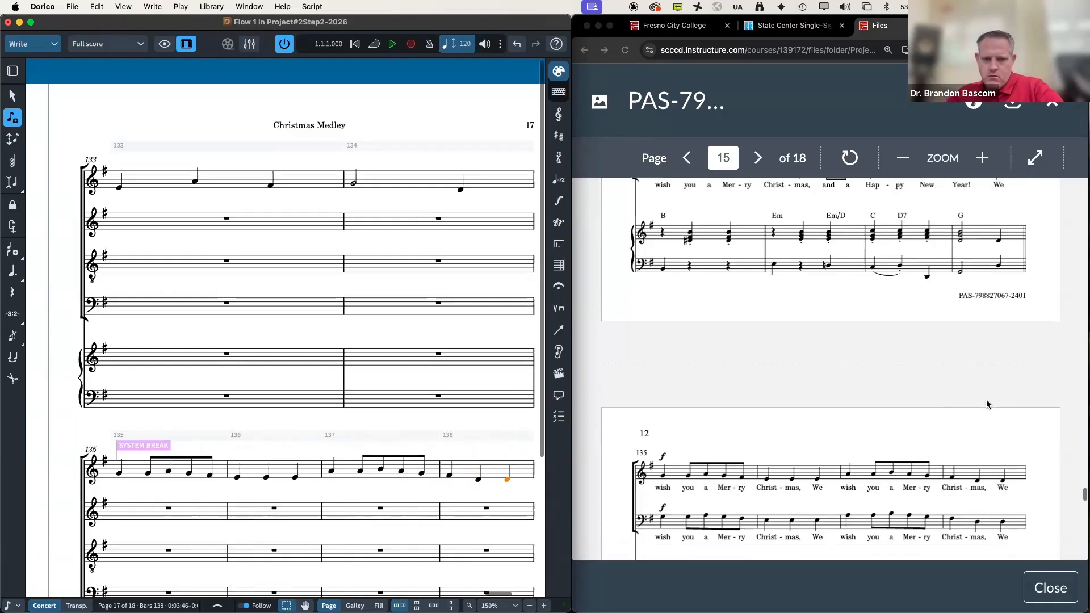
{"action": "key", "text": "b"}
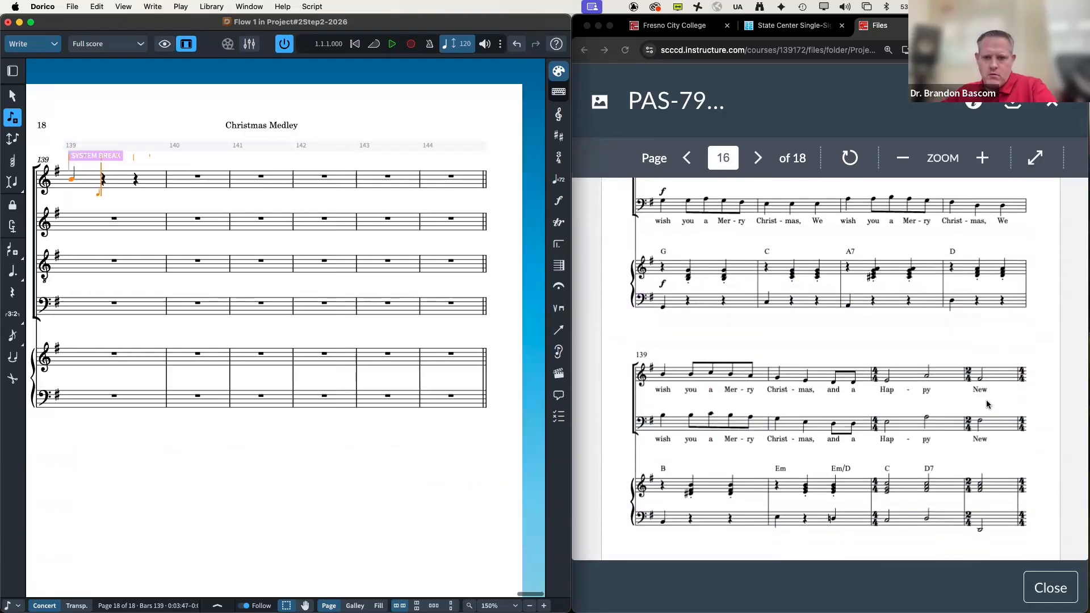
{"action": "key", "text": "5"}
{"action": "key", "text": "b"}
{"action": "key", "text": "c"}
{"action": "key", "text": "b"}
{"action": "key", "text": "a"}
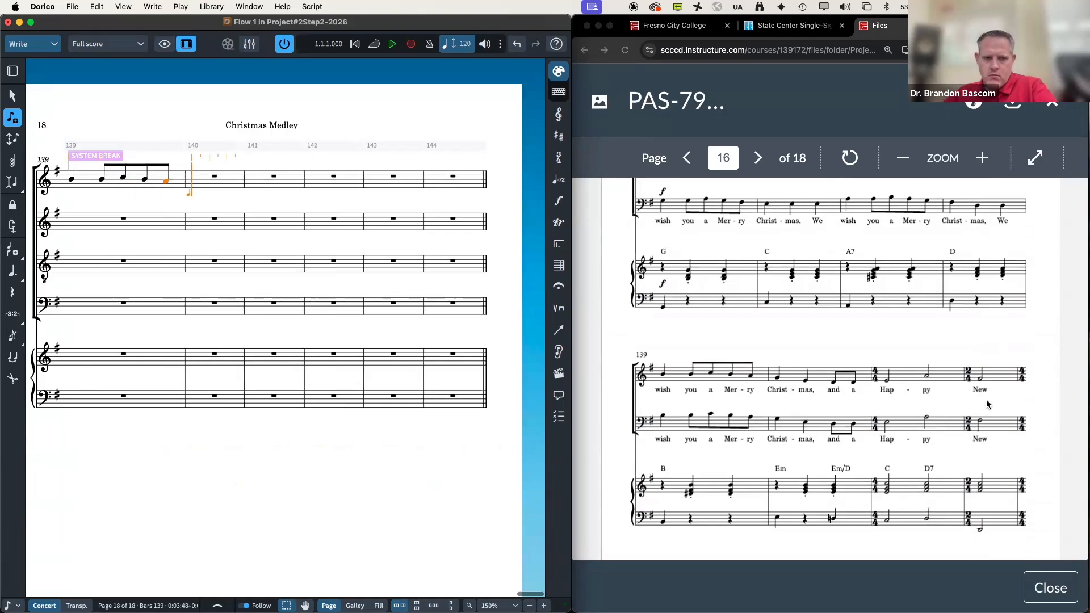
{"action": "key", "text": "6"}
{"action": "key", "text": "g"}
{"action": "key", "text": "e"}
{"action": "key", "text": "5"}
{"action": "key", "text": "d"}
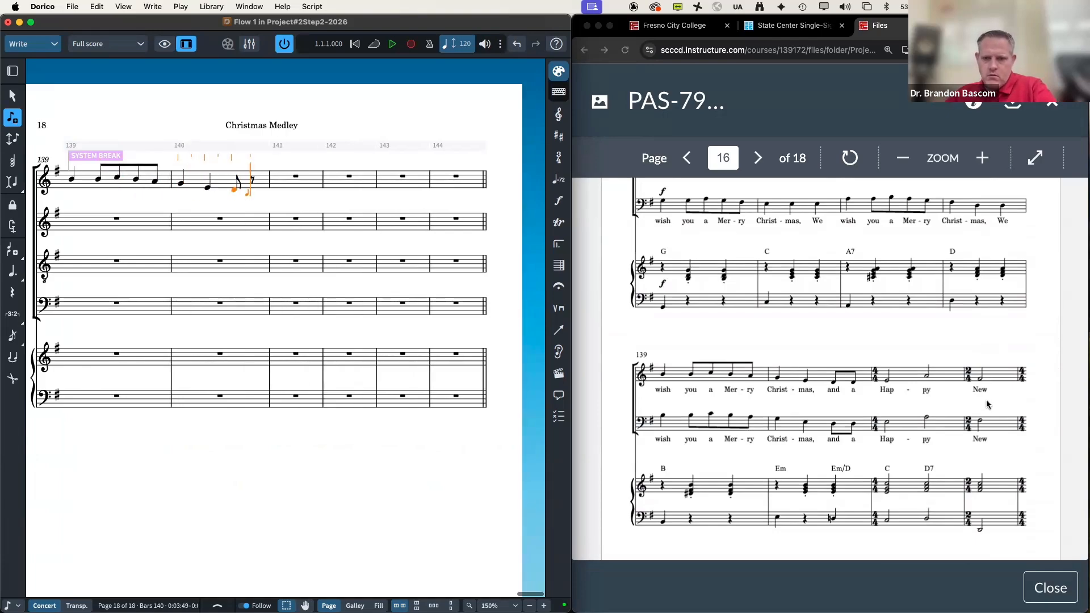
{"action": "key", "text": "d"}
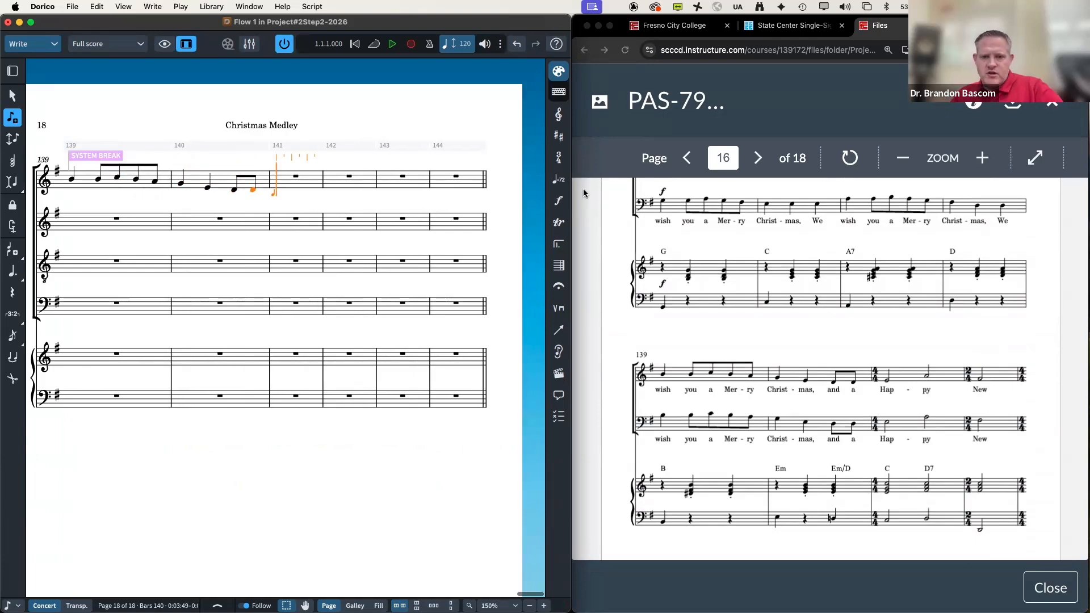
Step: Insert a 4/4 time signature at bar 141 from the Time Signatures panel
{"action": "left_click", "coordinate": [557, 158]}
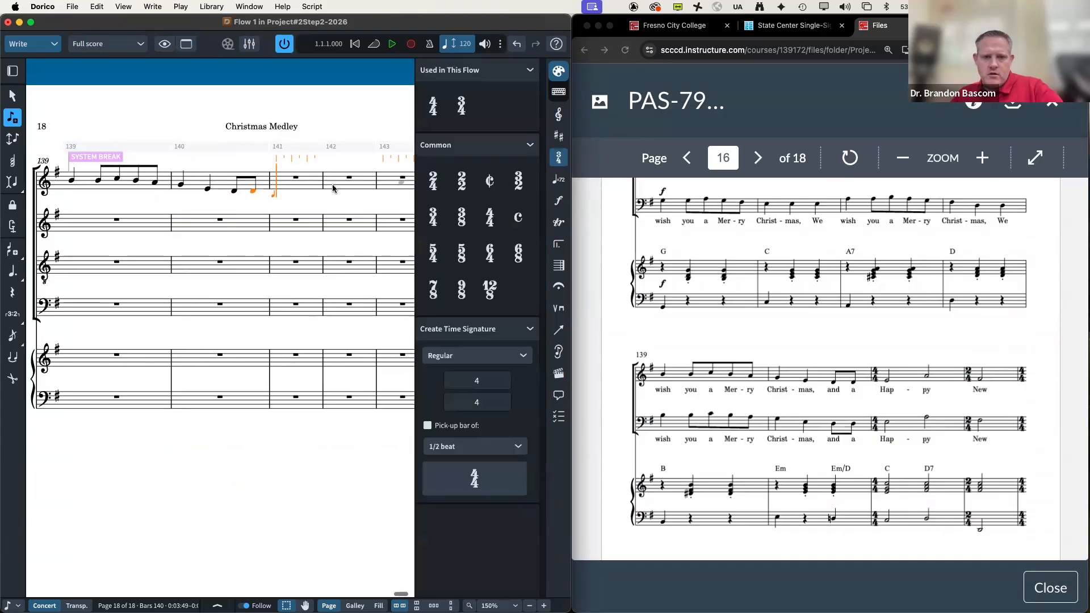
{"action": "key", "text": "Escape"}
{"action": "left_click", "coordinate": [296, 178]}
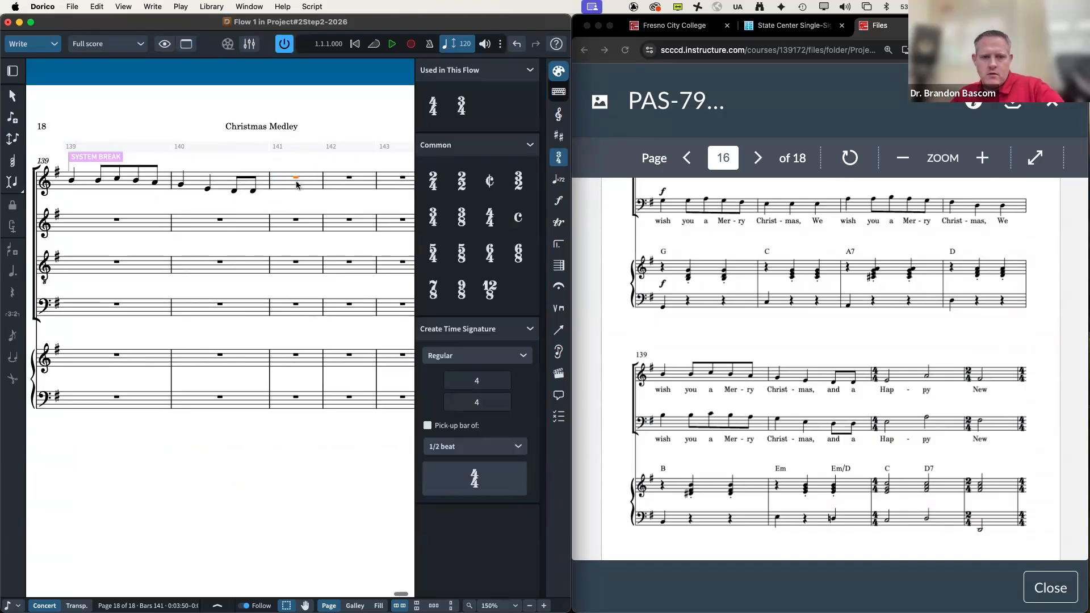
{"action": "left_click", "coordinate": [433, 106]}
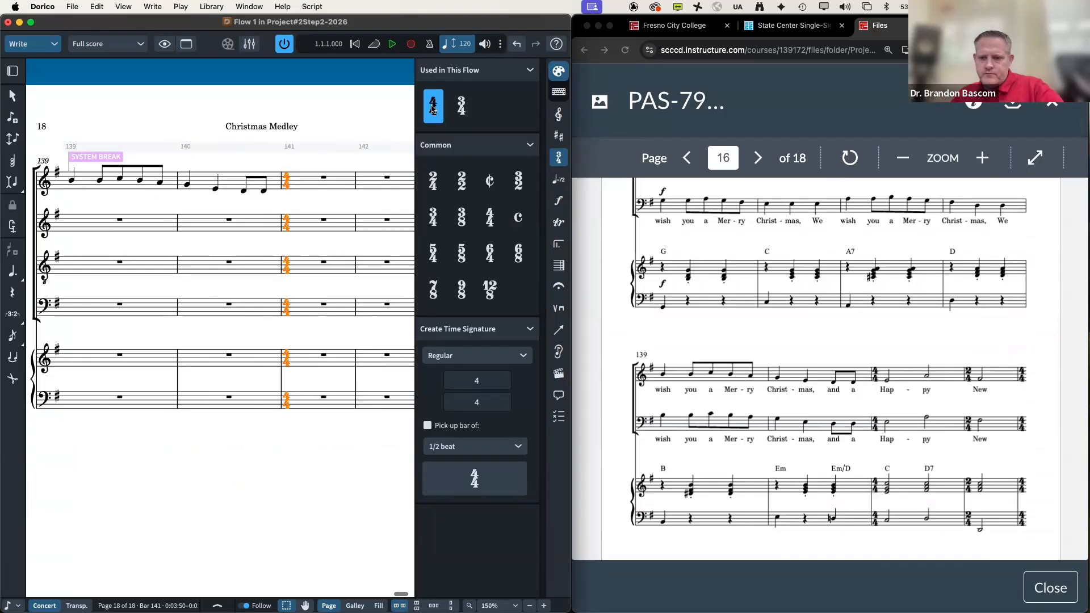
Step: Enter half notes E and F in bar 141, and select the bar 142 rest
{"action": "double_click", "coordinate": [323, 178]}
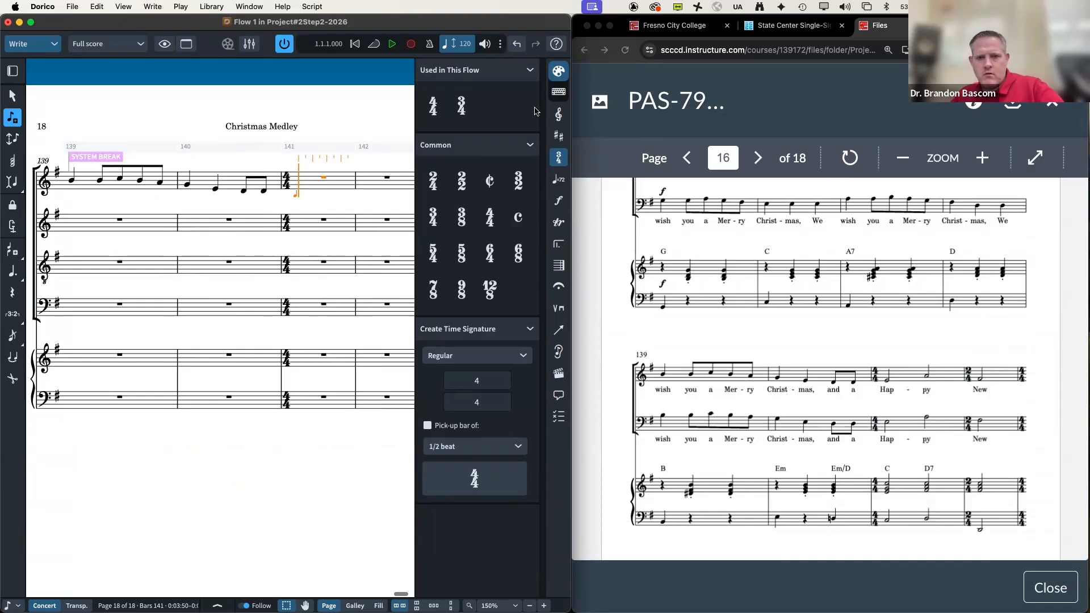
{"action": "key", "text": "super+0"}
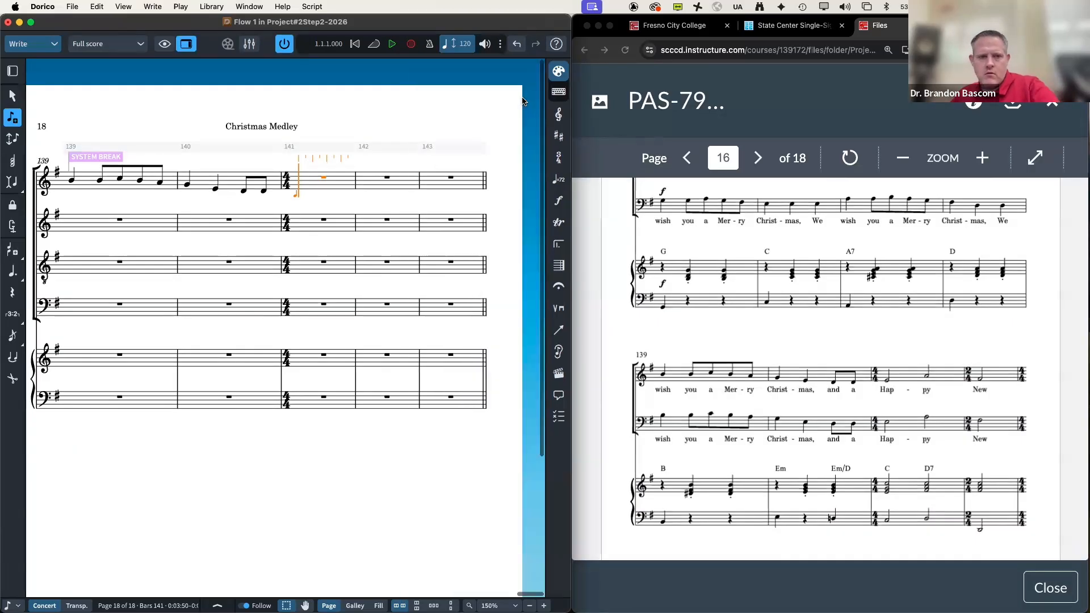
{"action": "left_click", "coordinate": [12, 71]}
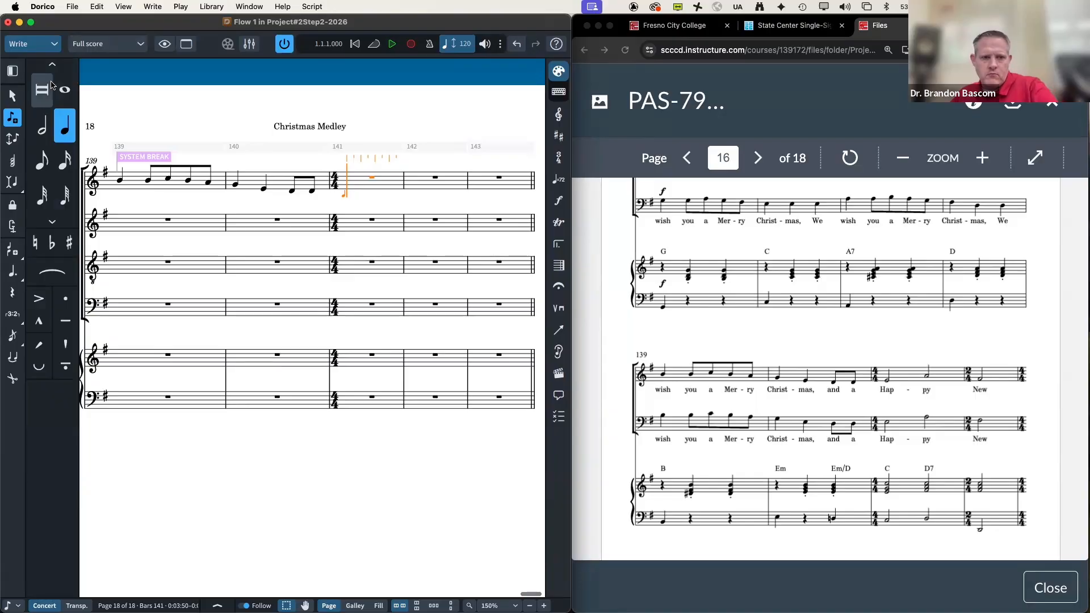
{"action": "key", "text": "6"}
{"action": "key", "text": "e"}
{"action": "key", "text": "f"}
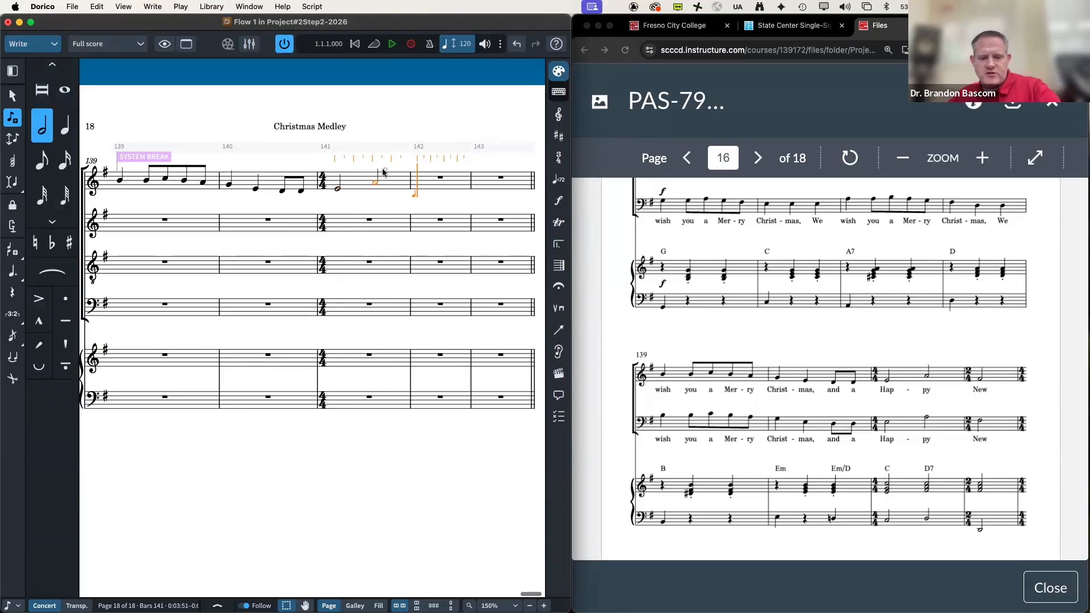
{"action": "key", "text": "Escape"}
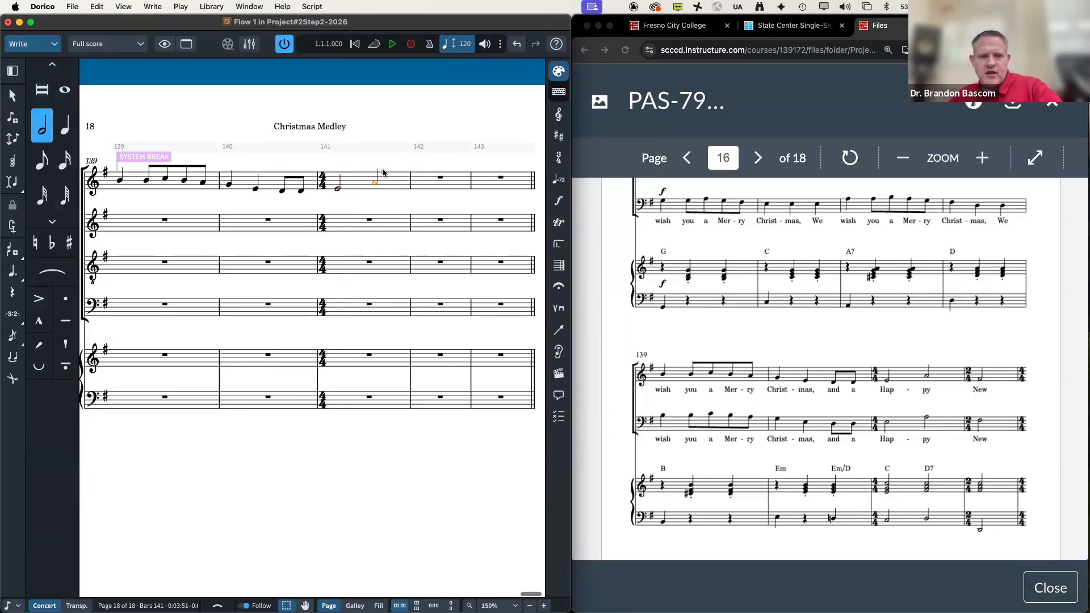
{"action": "left_click", "coordinate": [440, 178]}
{"action": "left_click", "coordinate": [557, 160]}
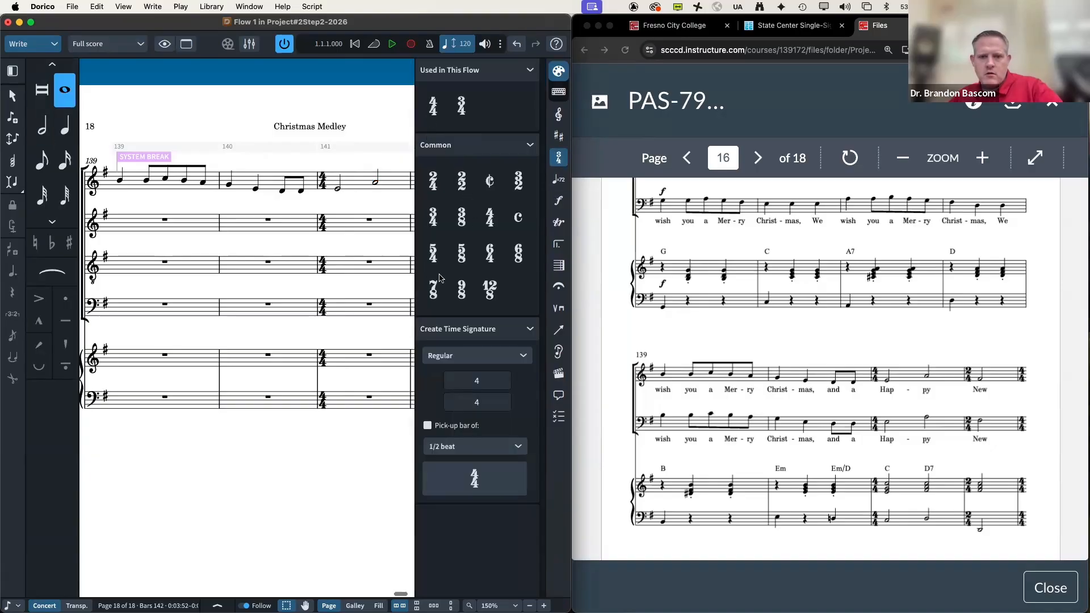
Step: Set bar 142 to 2/4 time and return to 4/4 at bar 143
{"action": "left_click", "coordinate": [432, 181]}
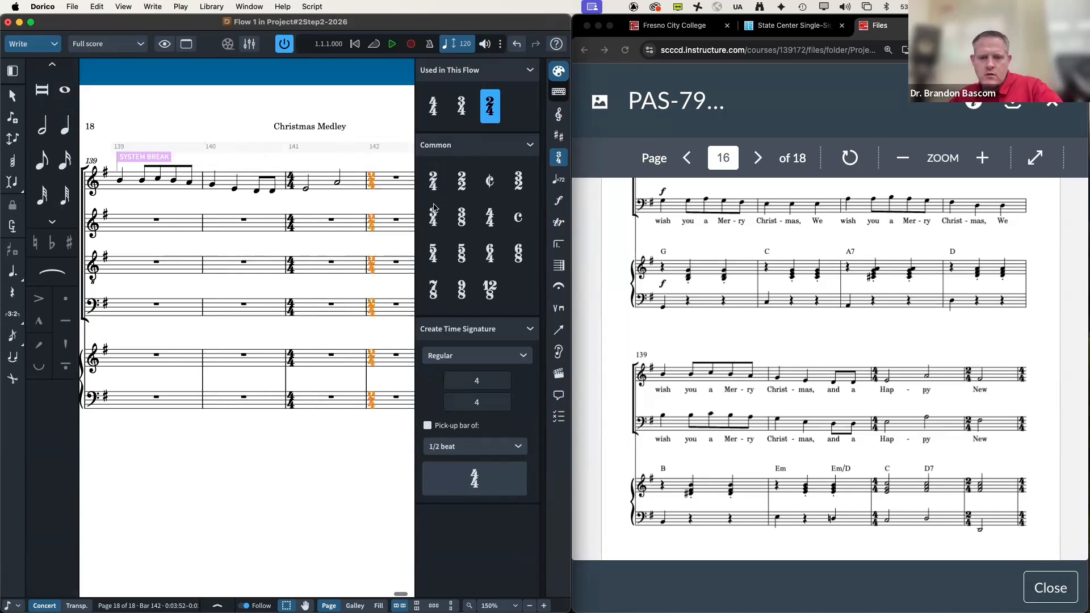
{"action": "left_click", "coordinate": [394, 177]}
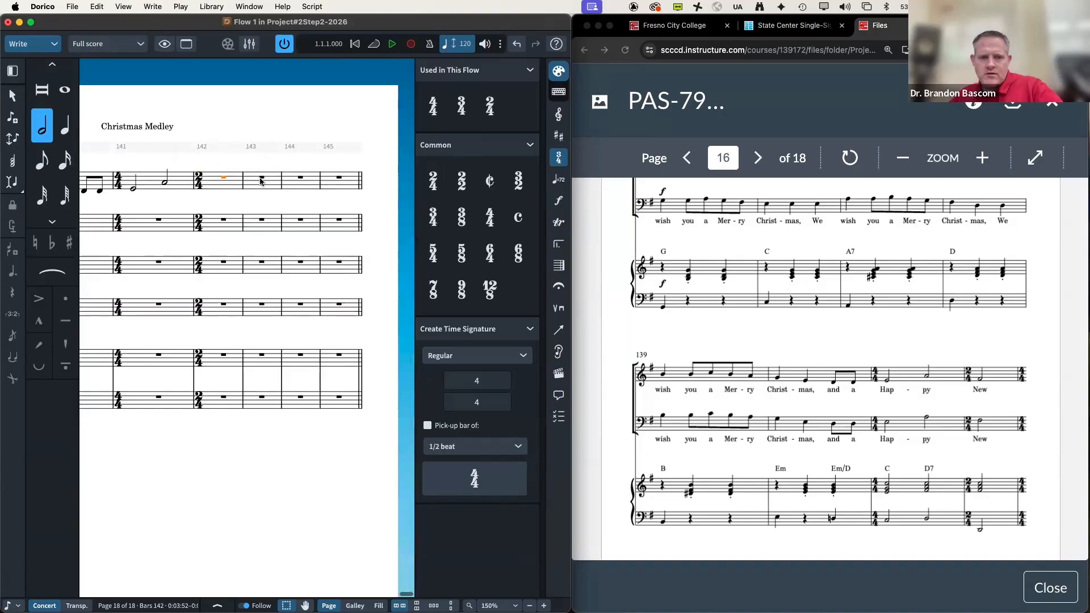
{"action": "left_click", "coordinate": [433, 105]}
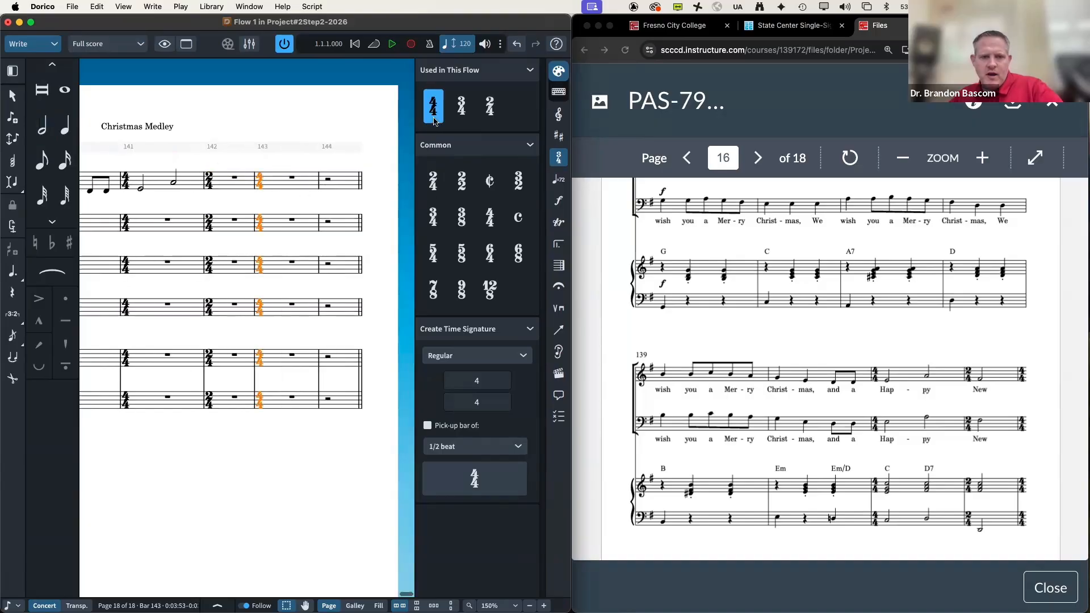
{"action": "scroll", "coordinate": [837, 369], "scroll_direction": "down", "scroll_amount": 5}
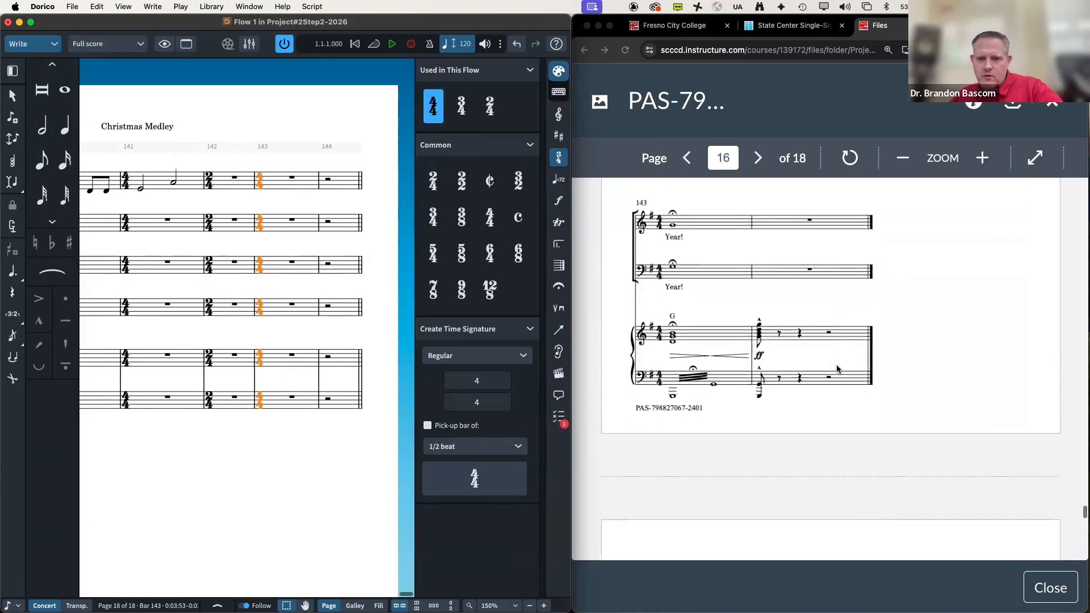
{"action": "scroll", "coordinate": [837, 368], "scroll_direction": "up", "scroll_amount": 4}
{"action": "scroll", "coordinate": [837, 369], "scroll_direction": "up", "scroll_amount": 3}
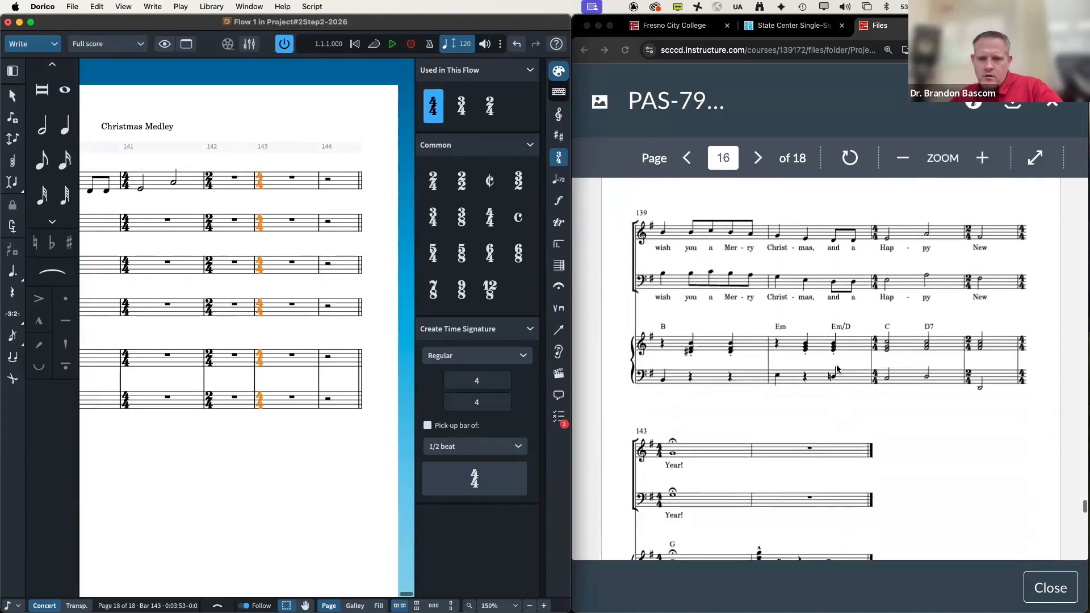
Step: Enter a half-note G in bar 142 and a whole-note G in bar 143
{"action": "double_click", "coordinate": [233, 180]}
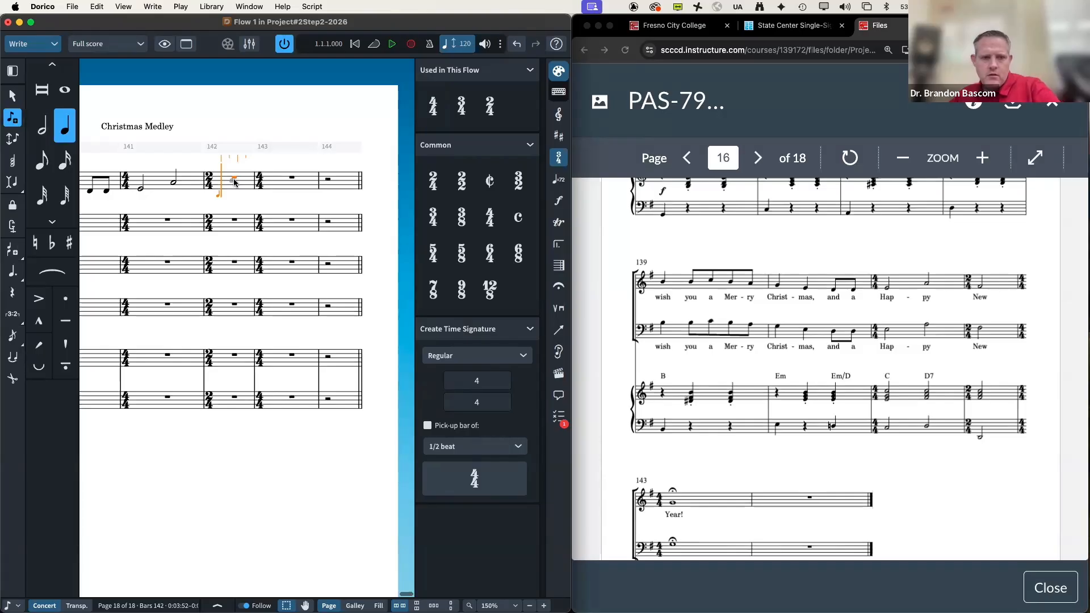
{"action": "key", "text": "6"}
{"action": "key", "text": "g"}
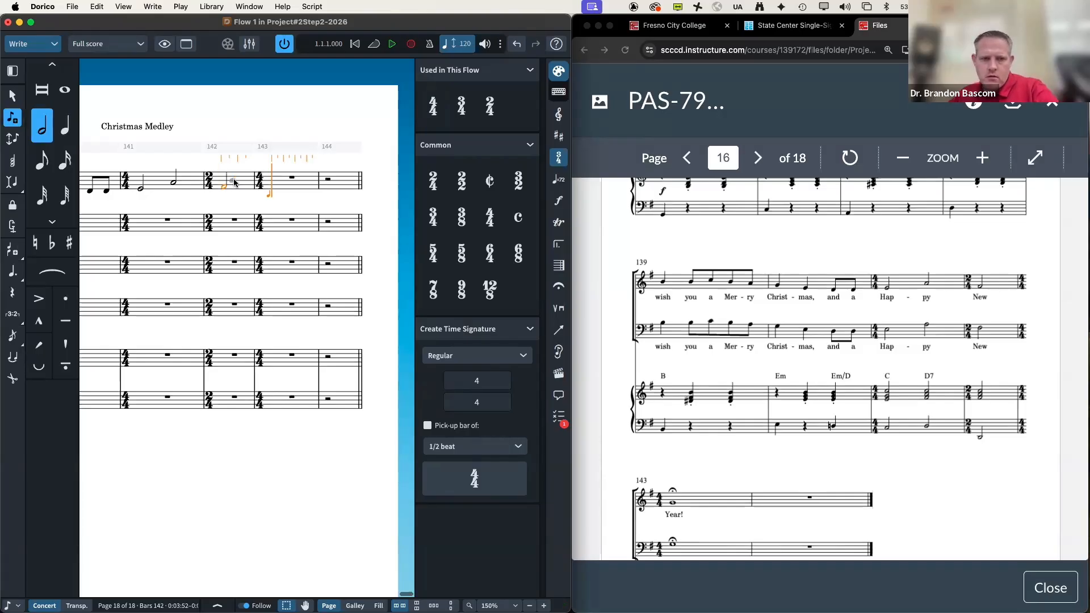
{"action": "key", "text": "7"}
{"action": "key", "text": "g"}
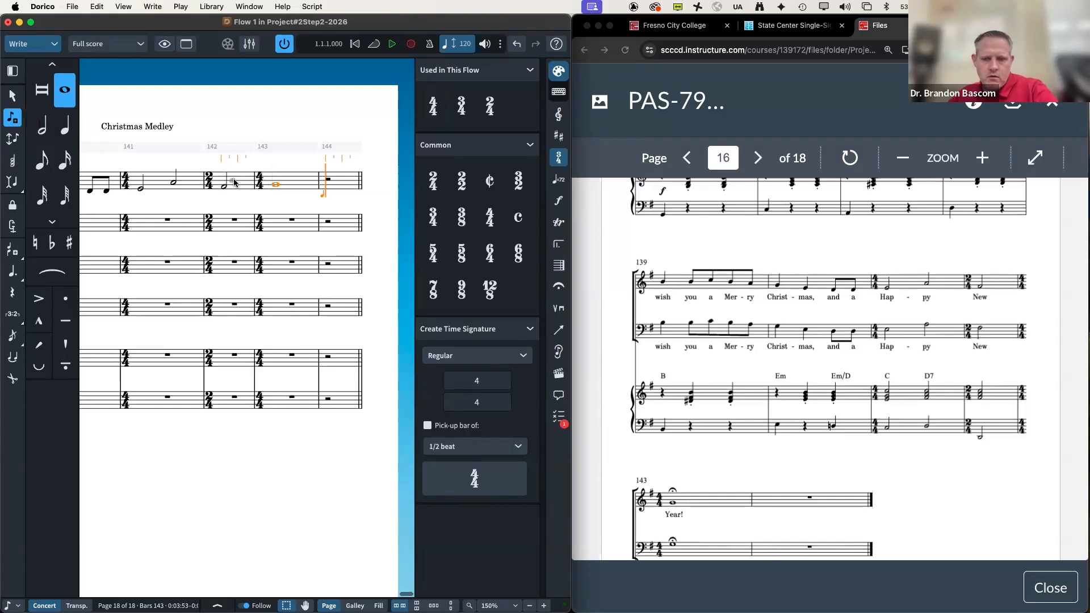
{"action": "key", "text": "Escape"}
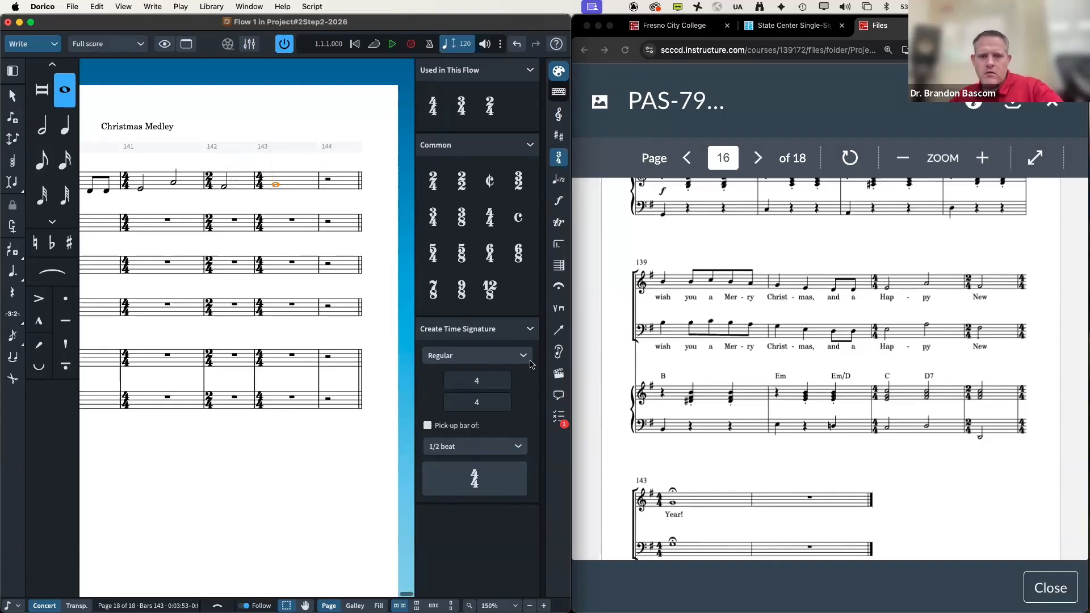
{"action": "scroll", "coordinate": [686, 368], "scroll_direction": "down", "scroll_amount": 1}
{"action": "scroll", "coordinate": [686, 368], "scroll_direction": "down", "scroll_amount": 5}
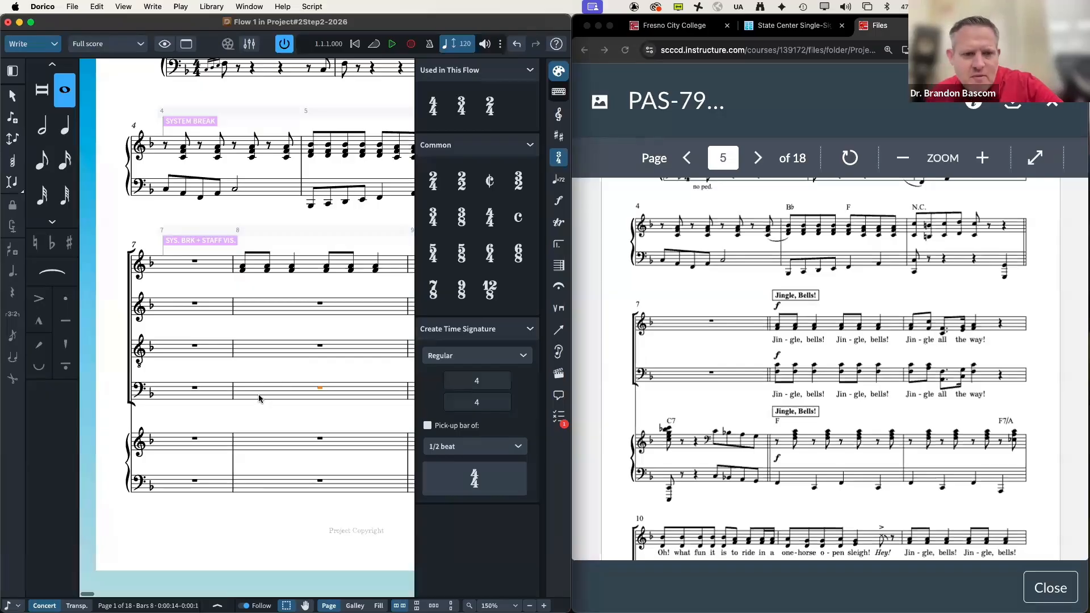
Step: Fill bar 8 of the bass staff with eighth- and quarter-note chords
{"action": "key", "text": "6"}
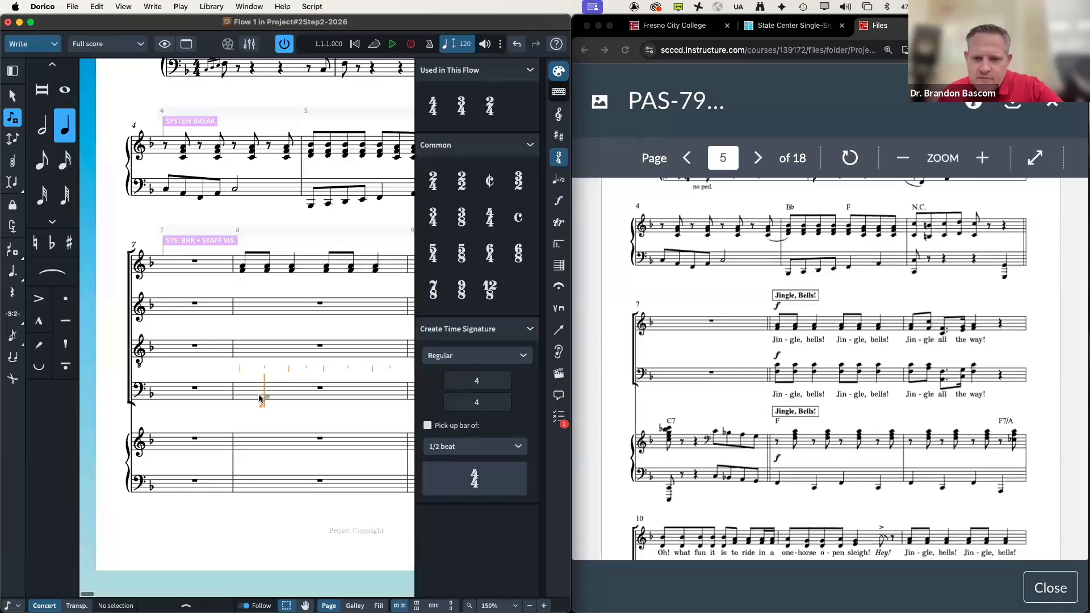
{"action": "key", "text": "Left"}
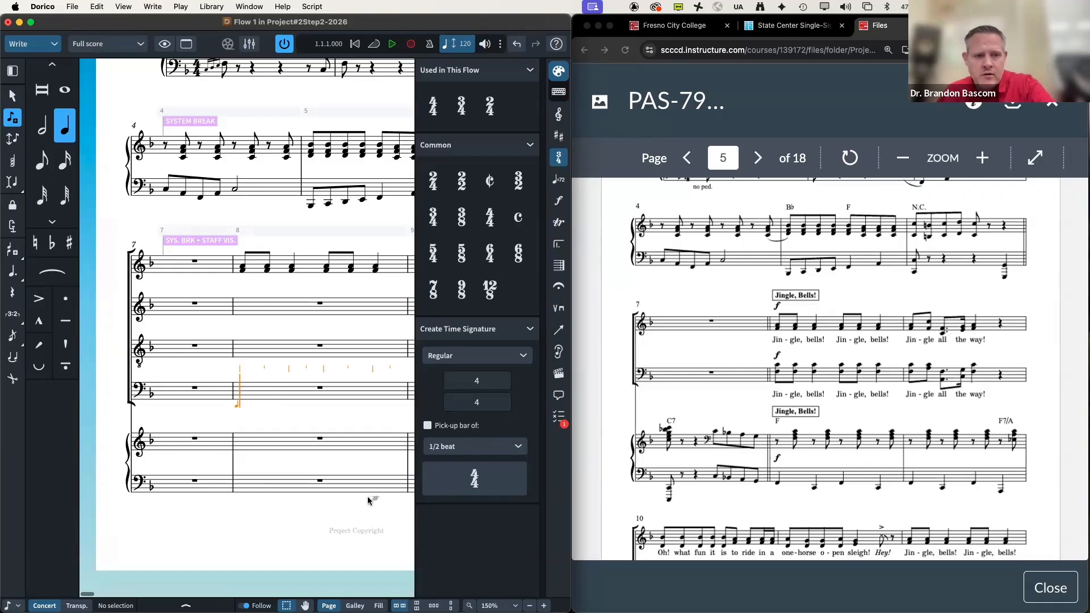
{"action": "key", "text": "5"}
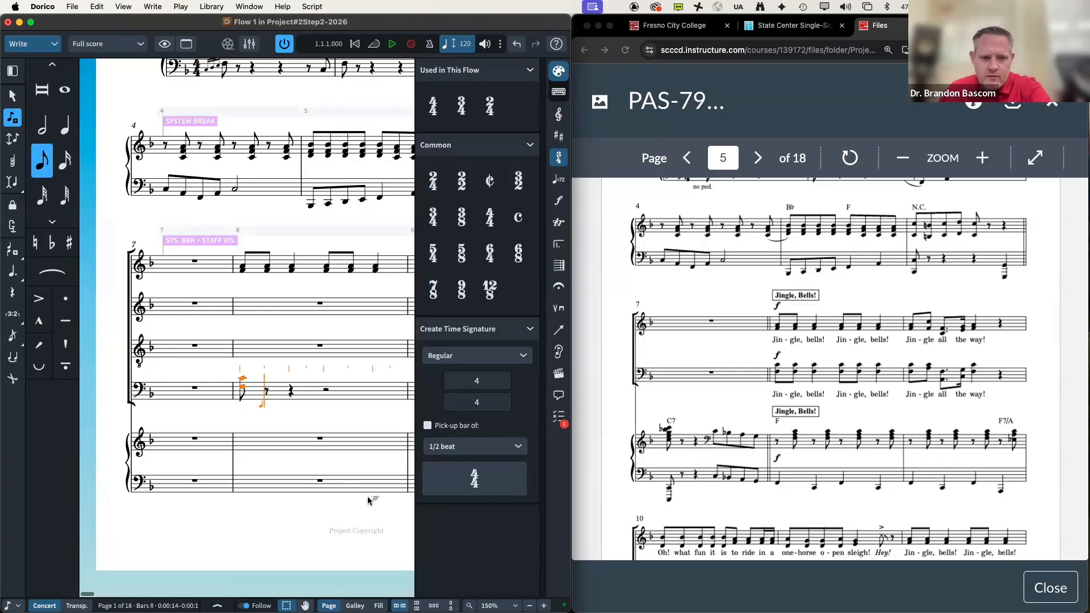
{"action": "key", "text": "6"}
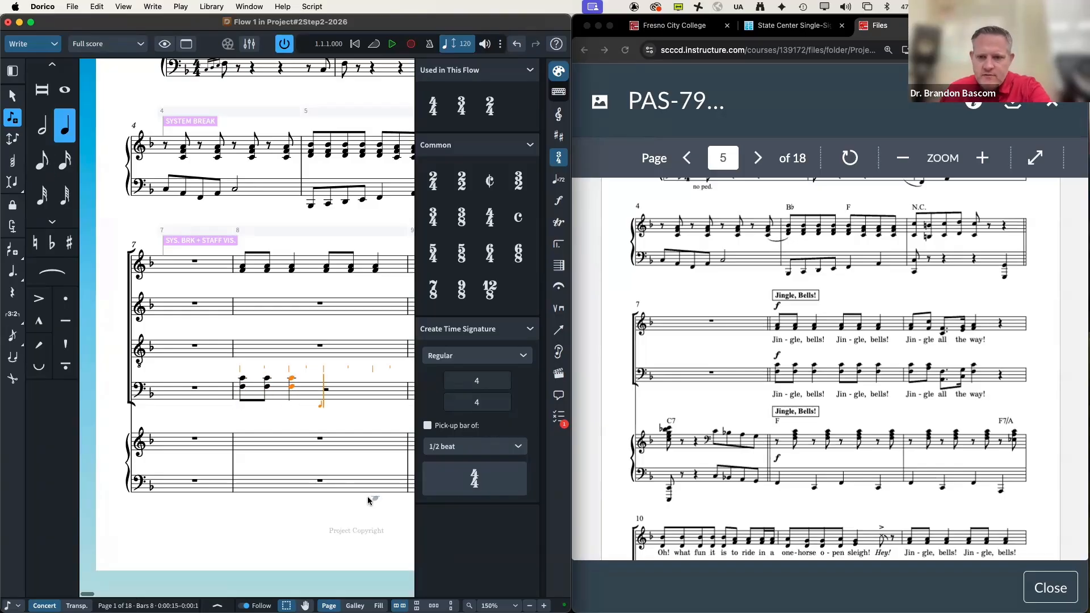
{"action": "key", "text": "5"}
{"action": "key", "text": "6"}
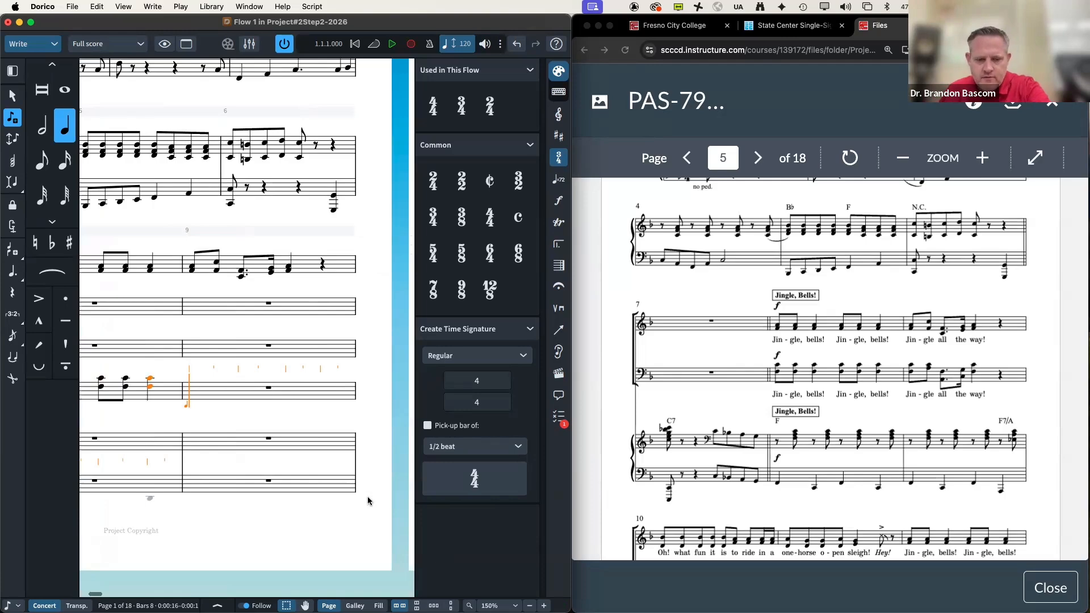
Step: Enter bar 9's bass chords, including a dotted-eighth and sixteenth figure and quarter notes
{"action": "key", "text": "5"}
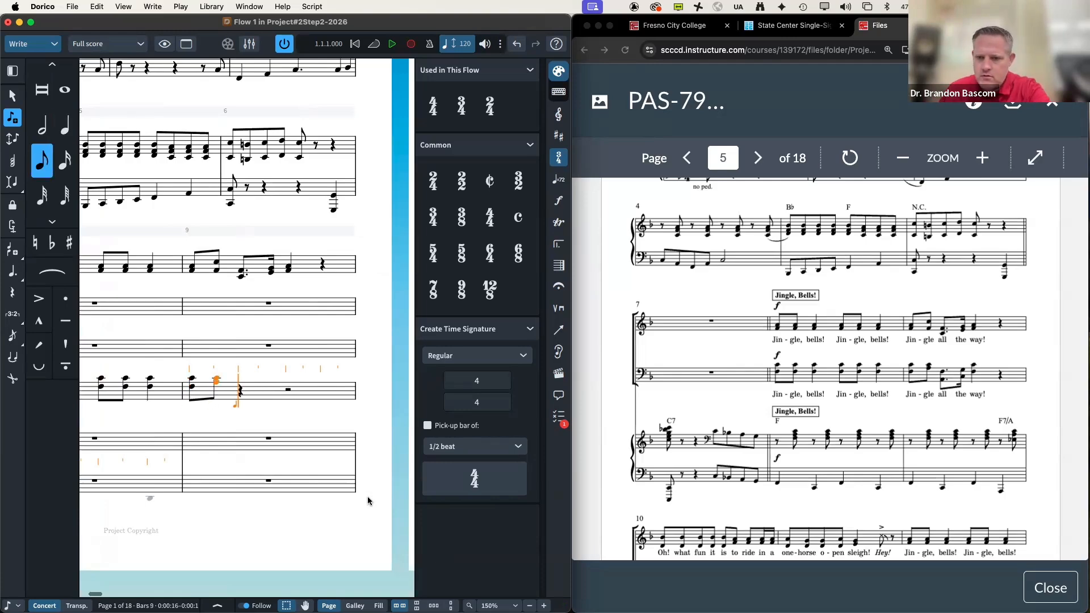
{"action": "key", "text": "period"}
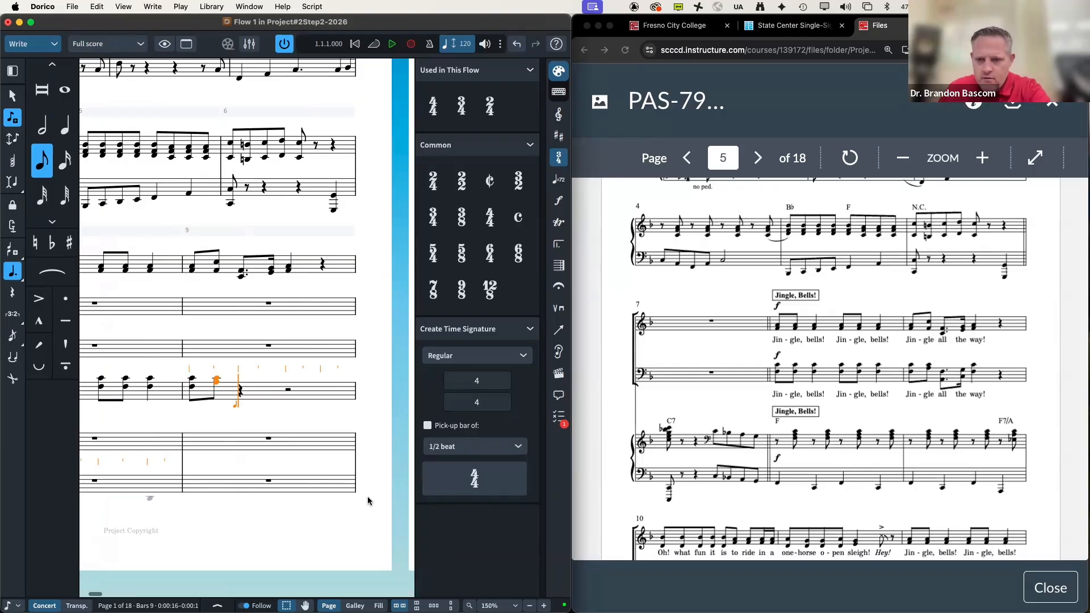
{"action": "key", "text": "4"}
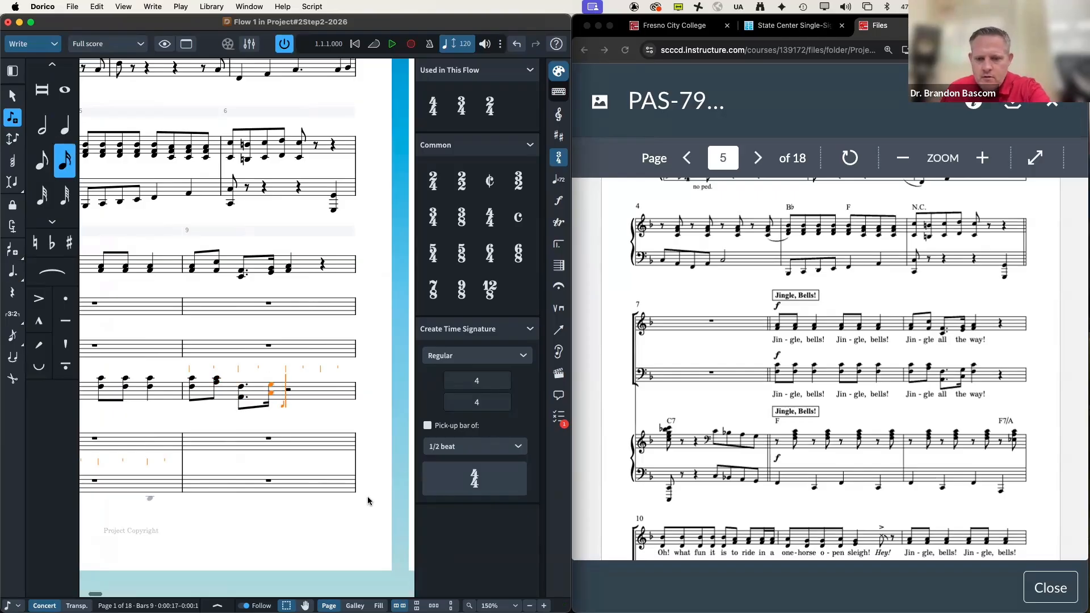
{"action": "key", "text": "7"}
{"action": "key", "text": "6"}
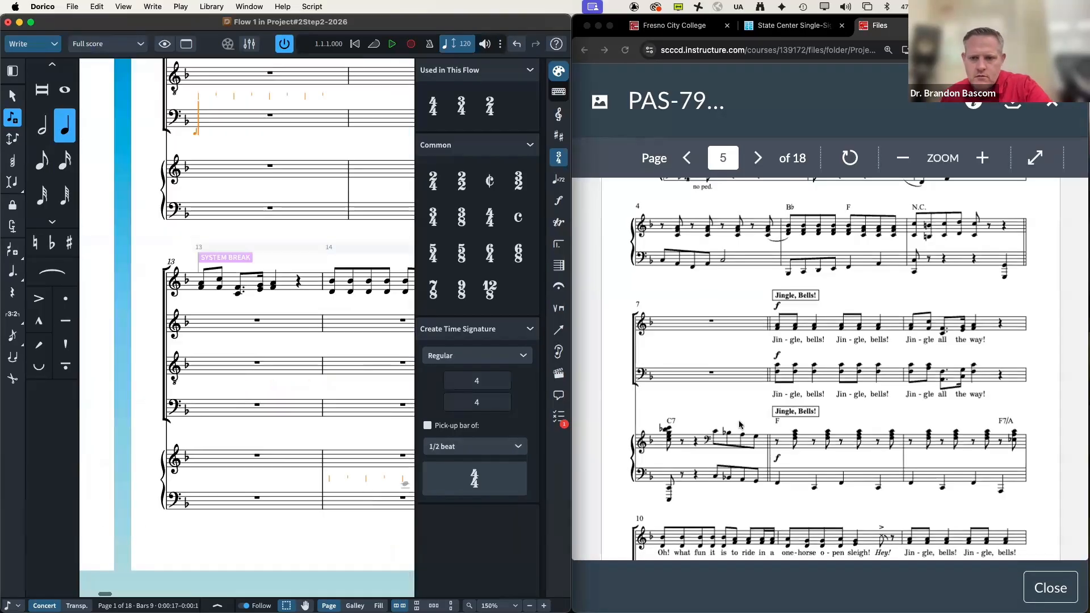
Step: Enter an eighth-note C in the bass and advance to the next bar
{"action": "scroll", "coordinate": [740, 424], "scroll_direction": "down", "scroll_amount": 5}
{"action": "scroll", "coordinate": [740, 424], "scroll_direction": "down", "scroll_amount": 2}
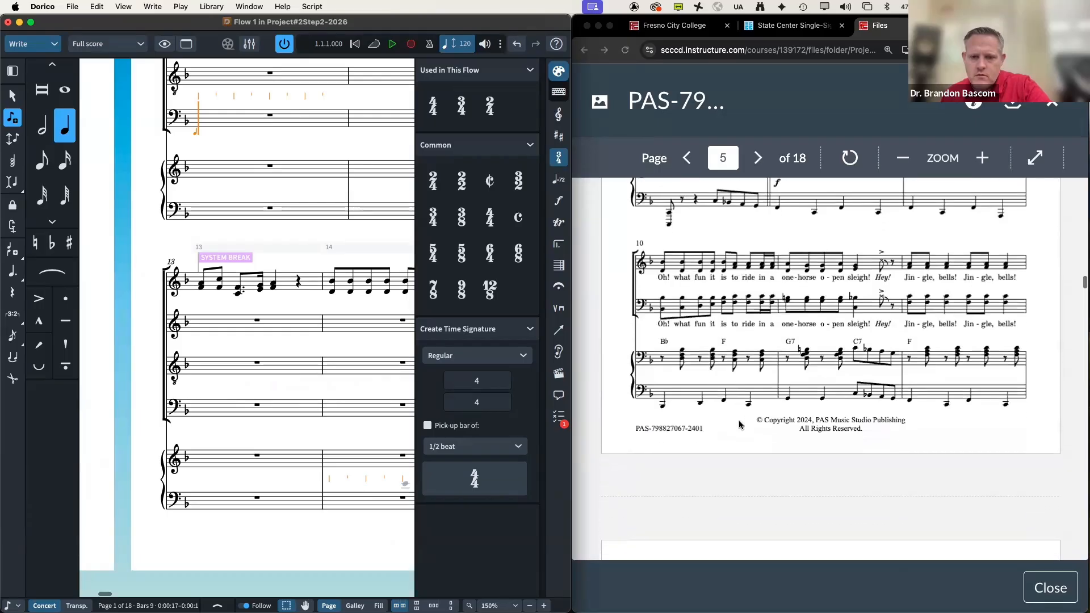
{"action": "key", "text": "4"}
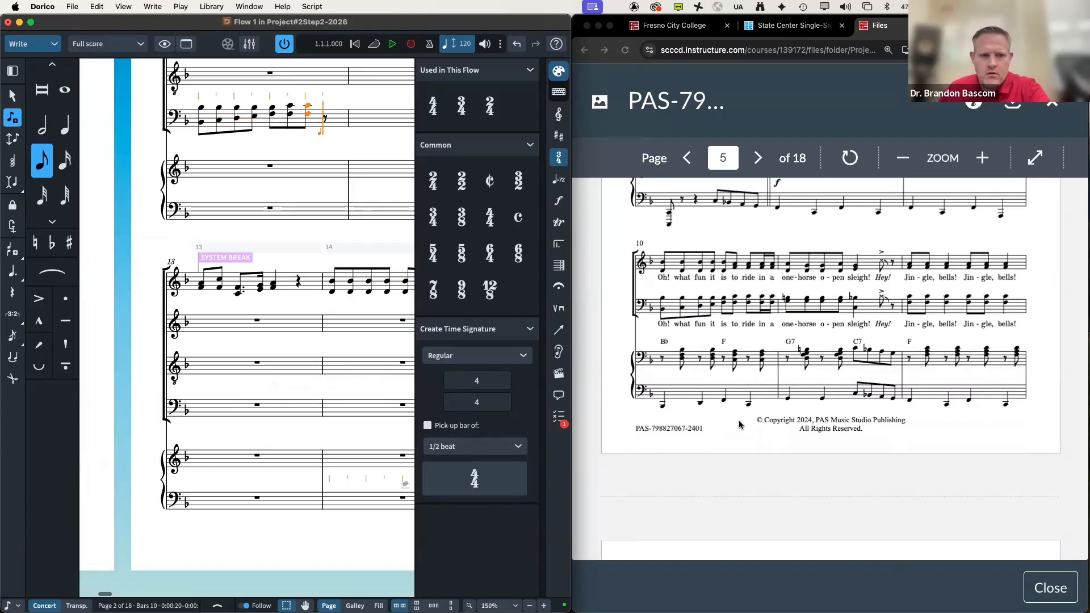
{"action": "key", "text": "3"}
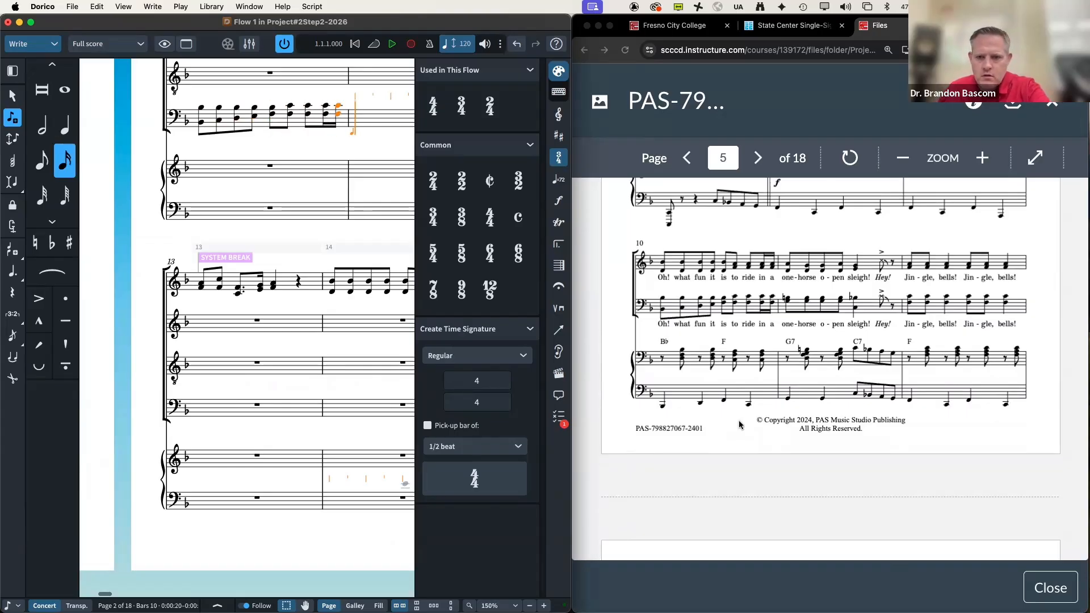
{"action": "key", "text": "4"}
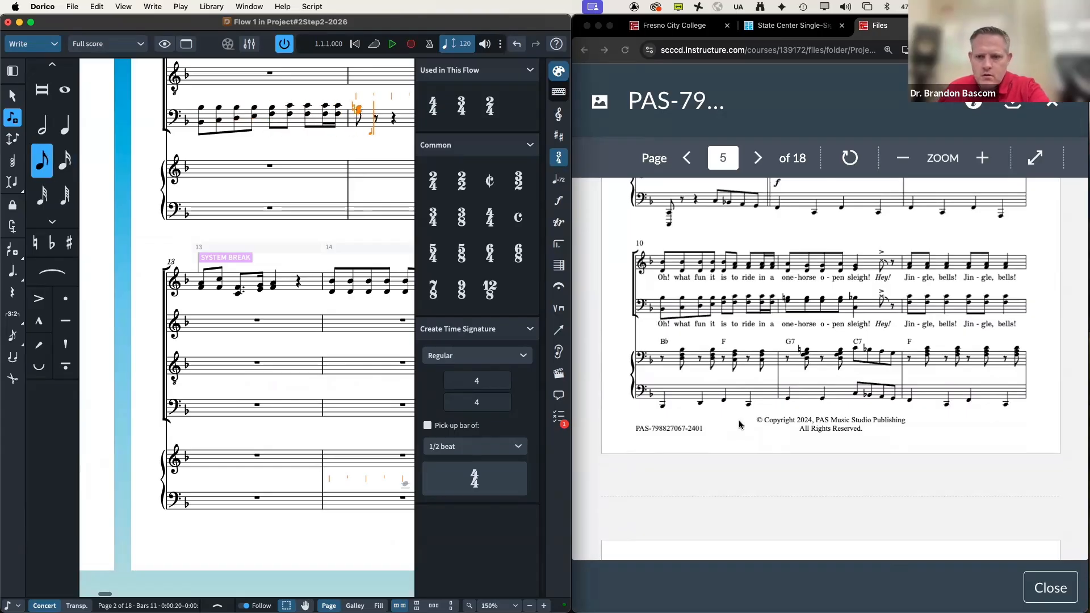
{"action": "key", "text": "5"}
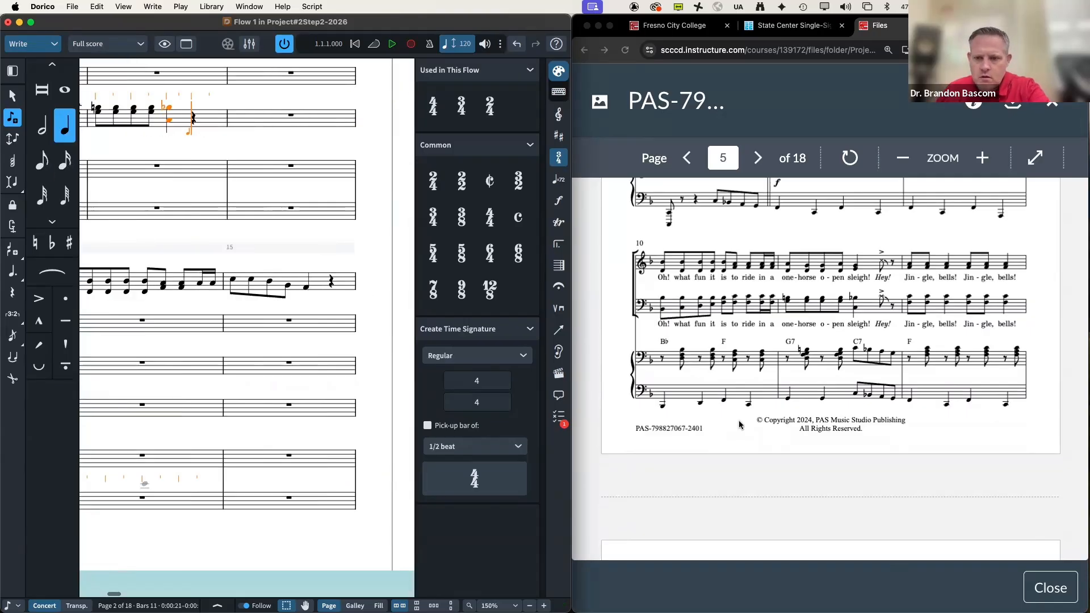
{"action": "key", "text": "4"}
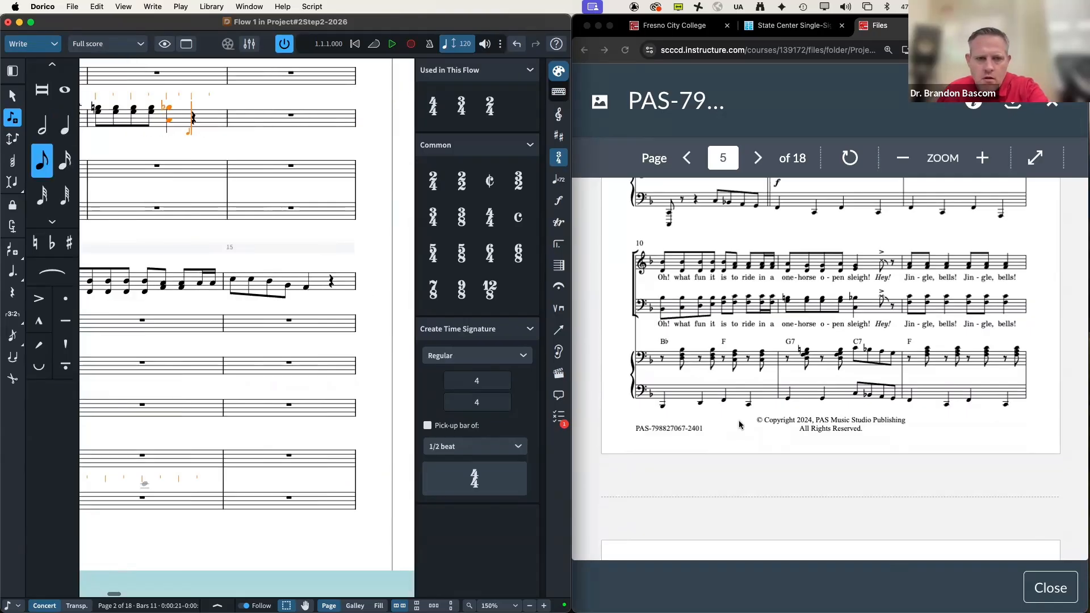
{"action": "key", "text": "c"}
{"action": "key", "text": "space"}
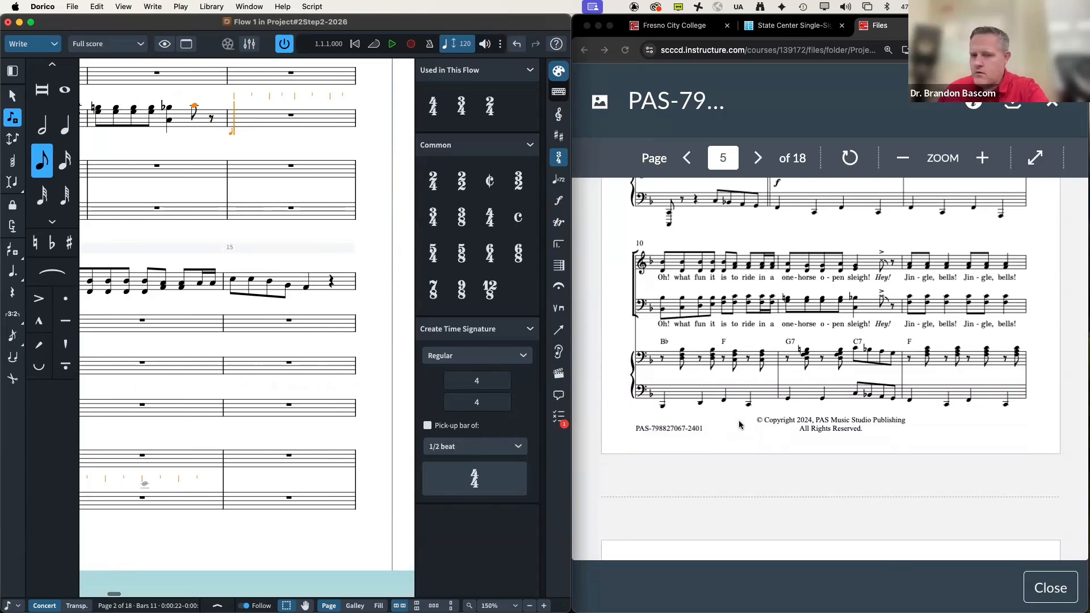
Step: Enter two eighth-note F–C dyads followed by a quarter-note F–C dyad
{"action": "key", "text": "f"}
{"action": "key", "text": "c"}
{"action": "key", "text": "f"}
{"action": "key", "text": "c"}
{"action": "key", "text": "6"}
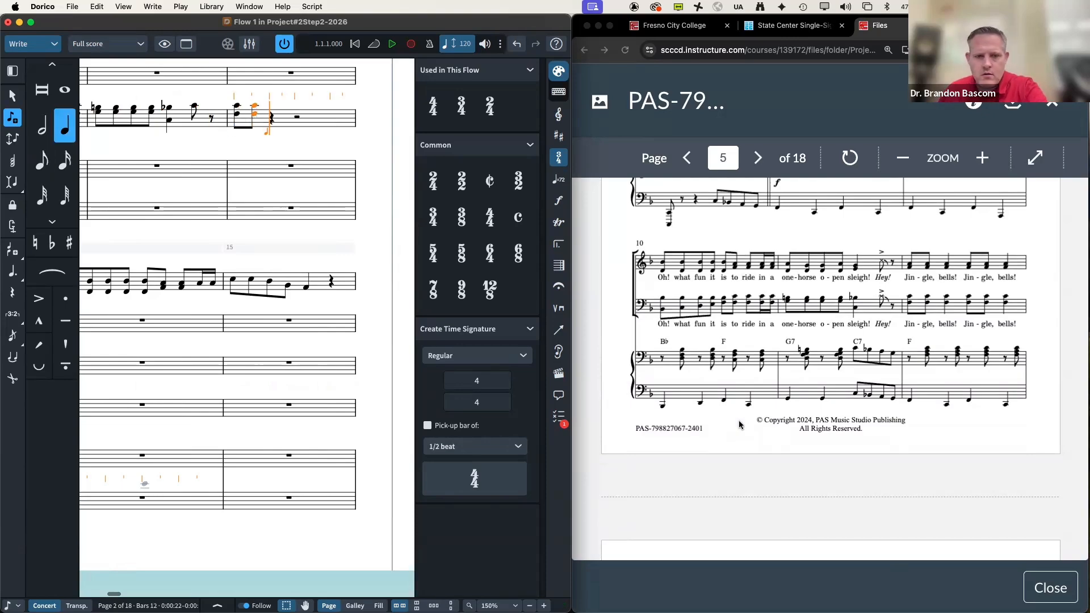
{"action": "key", "text": "f"}
{"action": "key", "text": "c"}
Step: Add two more eighth F–C dyads and a quarter F–C dyad to finish bar 12
{"action": "key", "text": "5"}
{"action": "key", "text": "f"}
{"action": "key", "text": "c"}
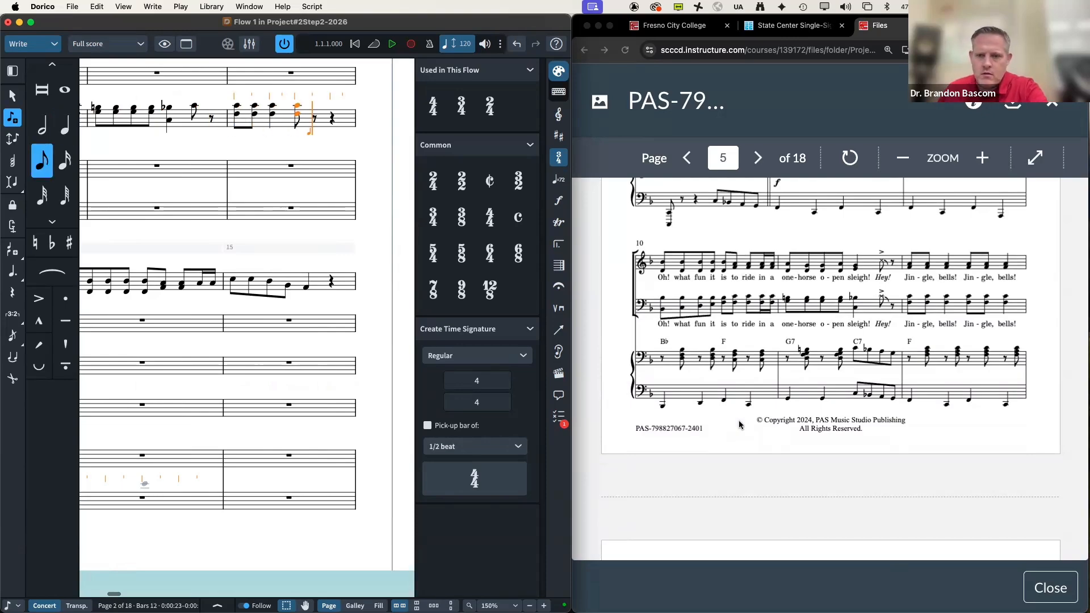
{"action": "key", "text": "f"}
{"action": "key", "text": "c"}
{"action": "key", "text": "6"}
{"action": "key", "text": "f"}
{"action": "key", "text": "c"}
{"action": "scroll", "coordinate": [942, 440], "scroll_direction": "down", "scroll_amount": 5}
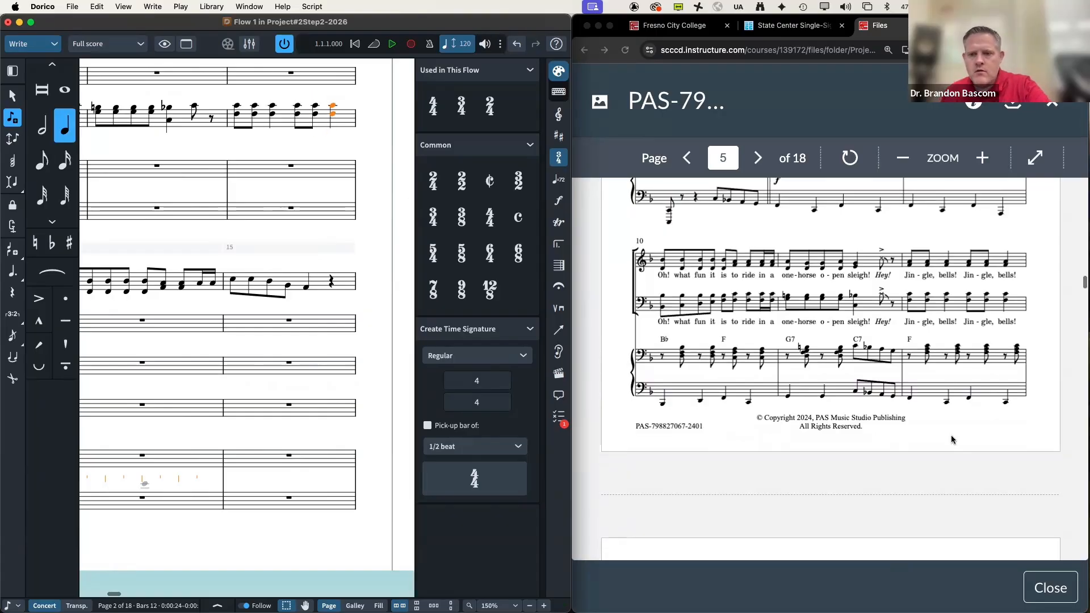
{"action": "scroll", "coordinate": [951, 440], "scroll_direction": "down", "scroll_amount": 1}
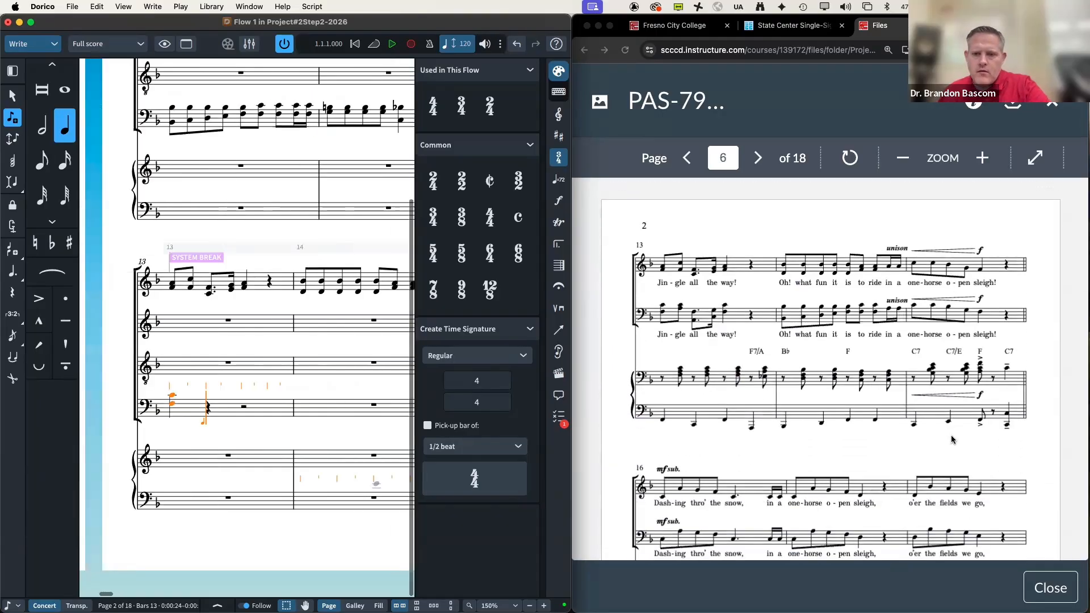
Step: Try a dotted F–C dyad in bar 13, then delete it and turn the dot off
{"action": "key", "text": "period"}
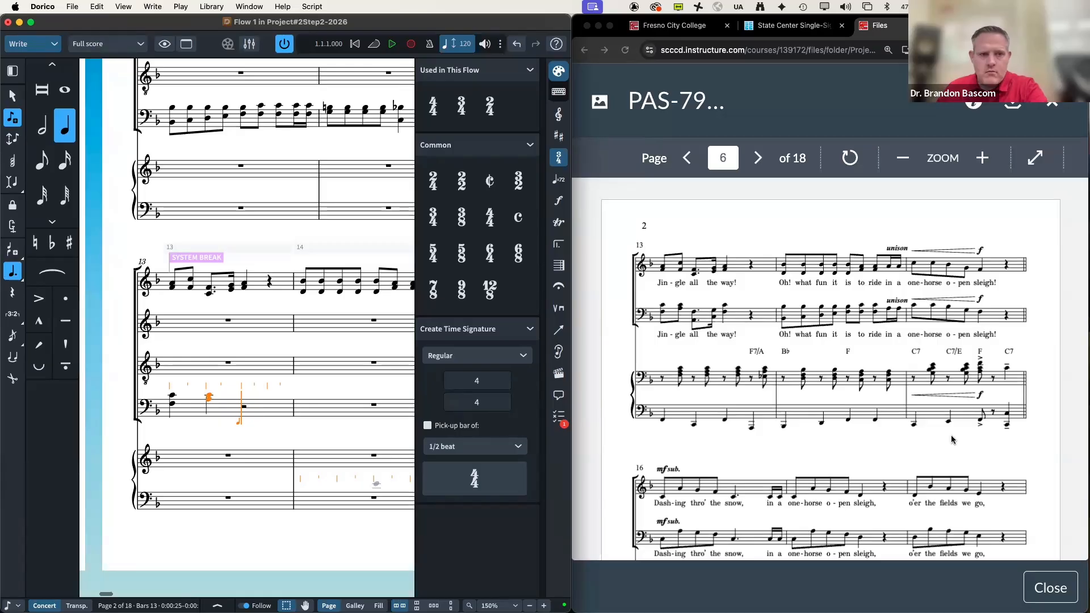
{"action": "key", "text": "f"}
{"action": "key", "text": "c"}
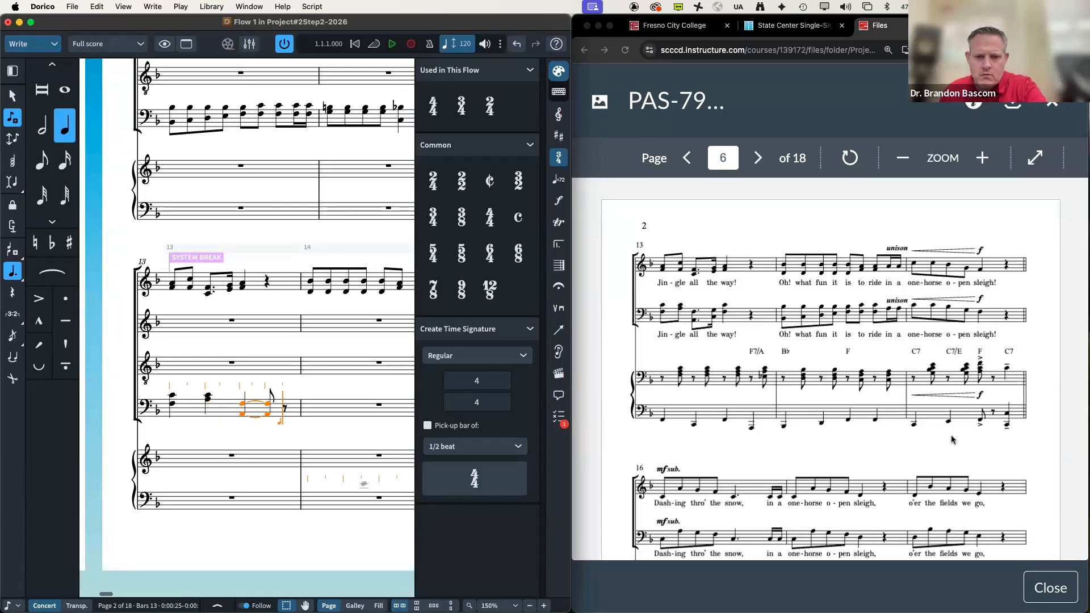
{"action": "key", "text": "BackSpace"}
{"action": "key", "text": "period"}
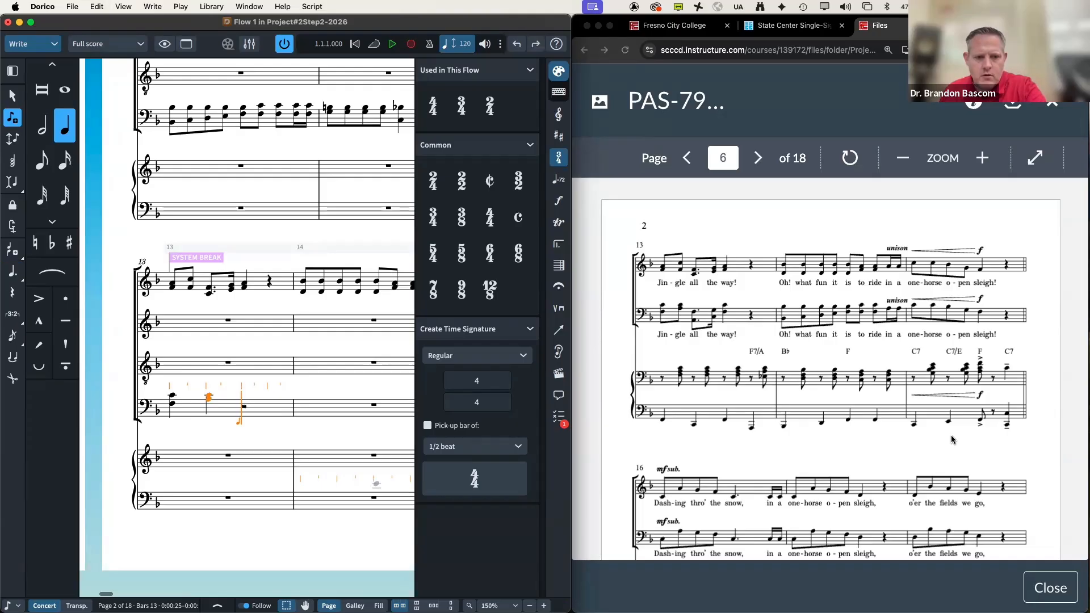
{"action": "key", "text": "BackSpace"}
{"action": "key", "text": "BackSpace"}
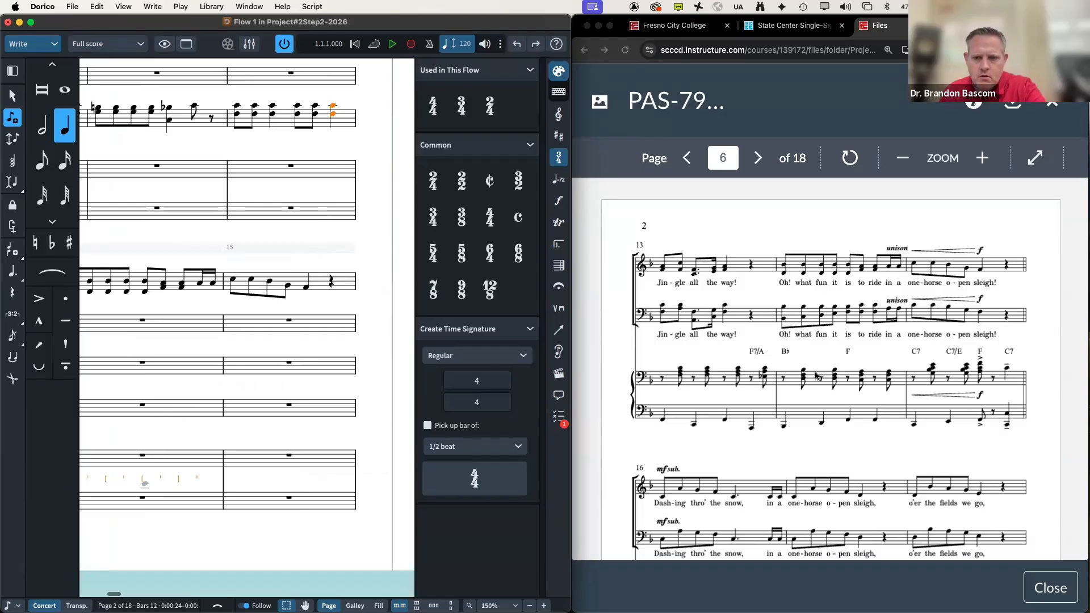
Step: Scroll the reference PDF to page 6 to show bars 13 onward
{"action": "scroll", "coordinate": [870, 391], "scroll_direction": "down", "scroll_amount": 10}
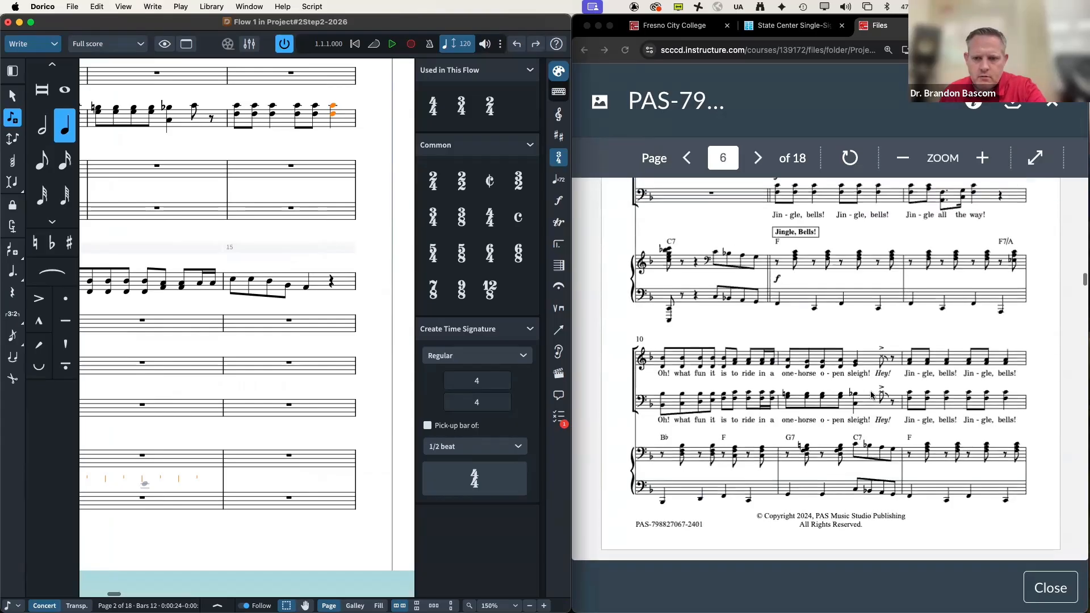
{"action": "scroll", "coordinate": [335, 285], "scroll_direction": "left", "scroll_amount": 5}
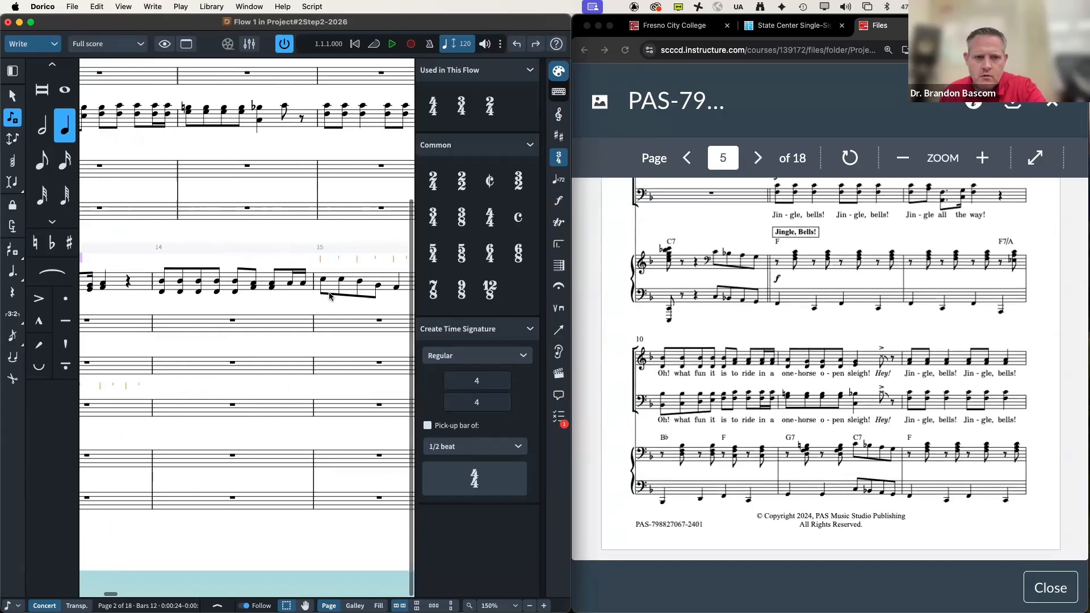
{"action": "scroll", "coordinate": [335, 285], "scroll_direction": "up", "scroll_amount": 2}
{"action": "scroll", "coordinate": [334, 283], "scroll_direction": "right", "scroll_amount": 4}
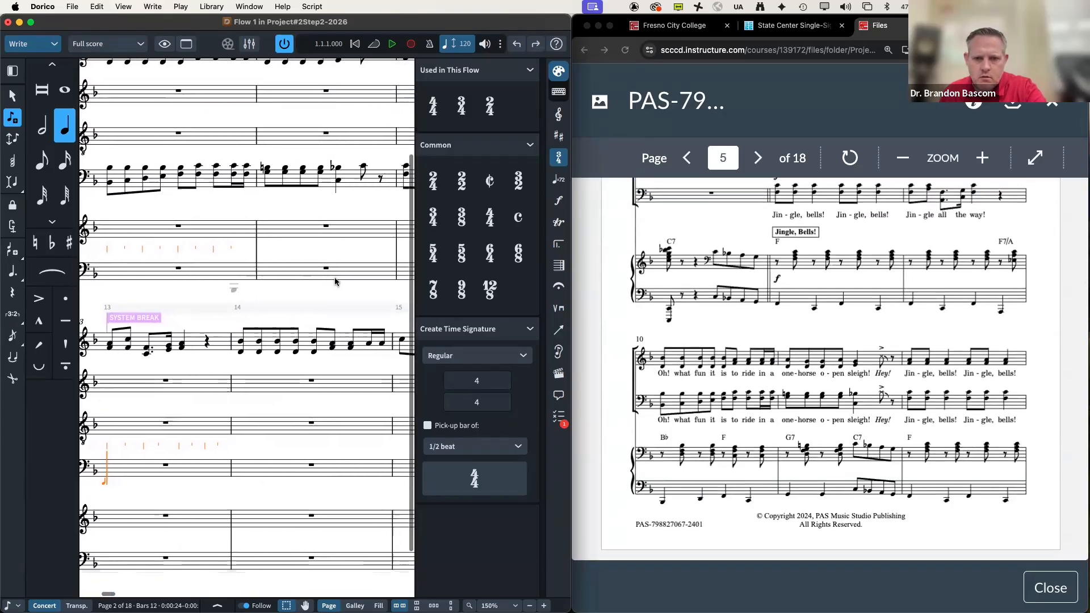
{"action": "scroll", "coordinate": [335, 281], "scroll_direction": "right", "scroll_amount": 3}
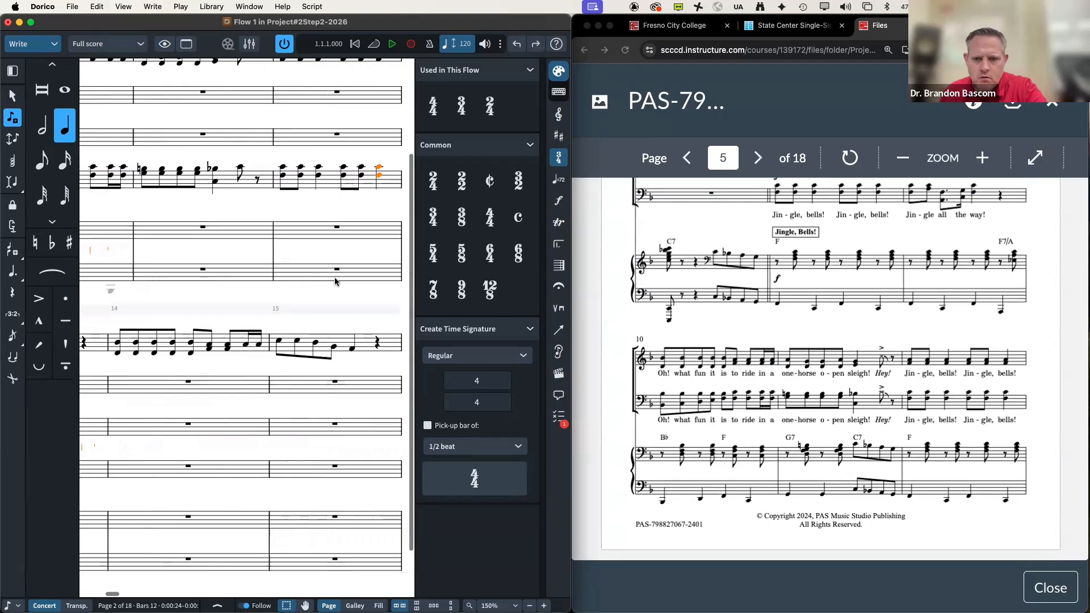
{"action": "scroll", "coordinate": [335, 280], "scroll_direction": "right", "scroll_amount": 3}
{"action": "scroll", "coordinate": [335, 281], "scroll_direction": "down", "scroll_amount": 1}
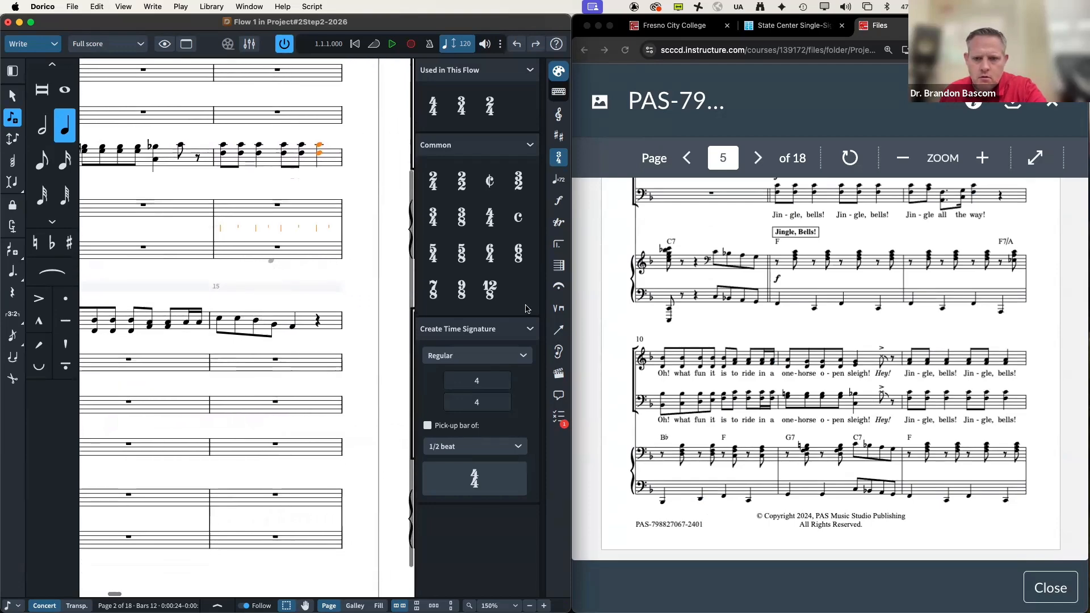
{"action": "scroll", "coordinate": [723, 337], "scroll_direction": "down", "scroll_amount": 10}
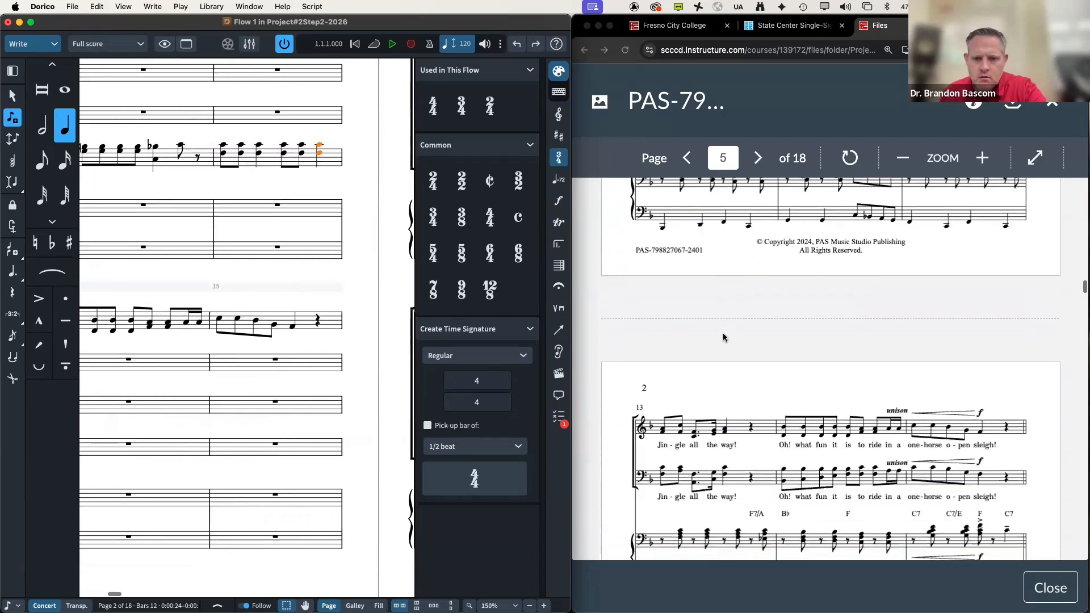
{"action": "scroll", "coordinate": [724, 337], "scroll_direction": "down", "scroll_amount": 1}
Step: Enter bar 13: an eighth B, a dotted-eighth chord, sixteenths and a quarter, skipping the rest
{"action": "key", "text": "Right"}
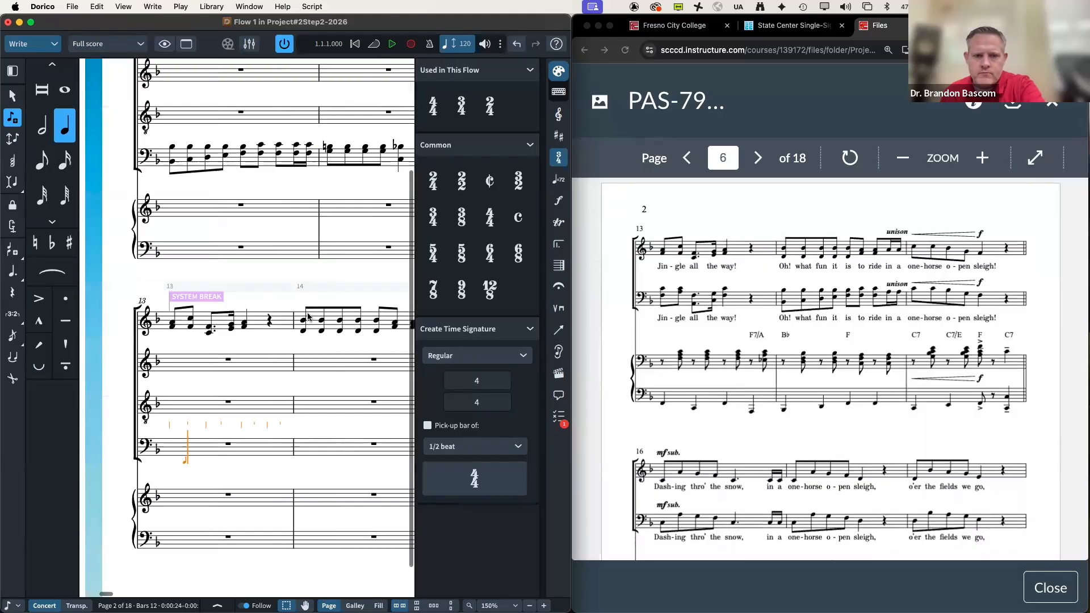
{"action": "key", "text": "Left"}
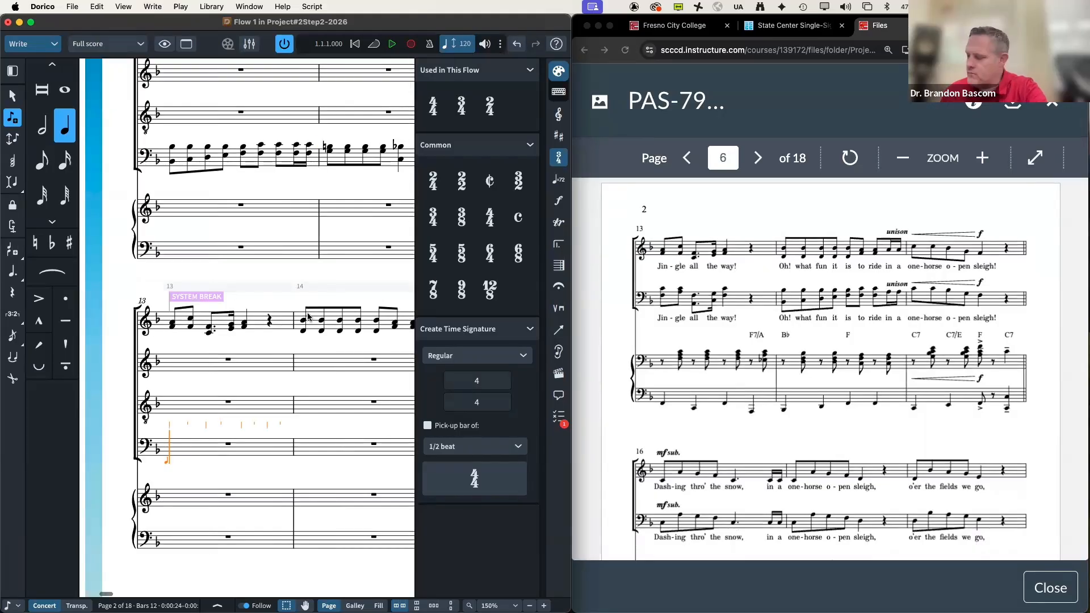
{"action": "key", "text": "5"}
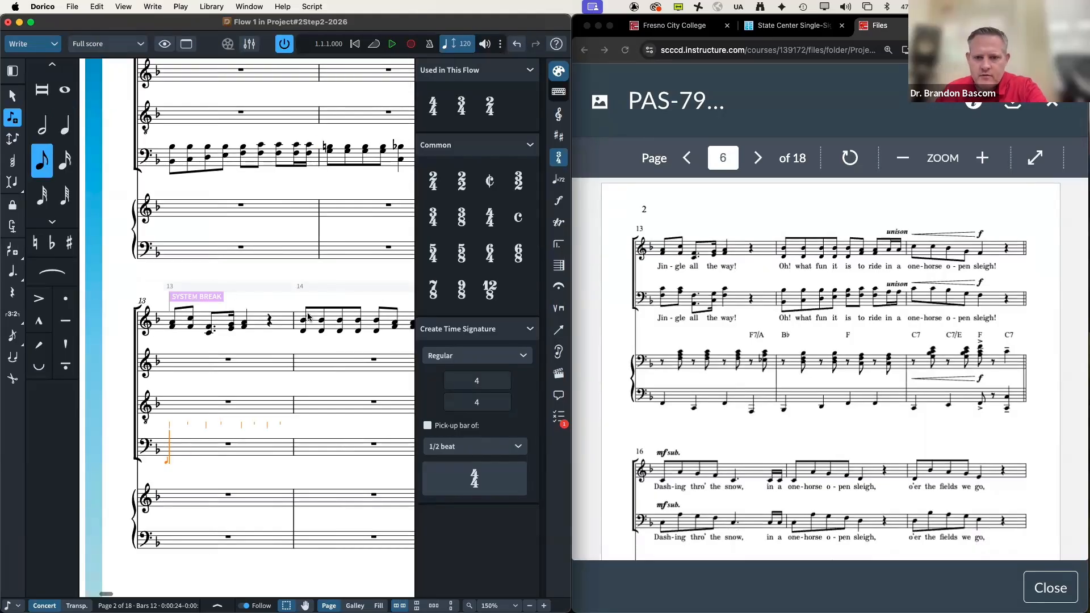
{"action": "key", "text": "b"}
{"action": "key", "text": "b"}
{"action": "key", "text": "period"}
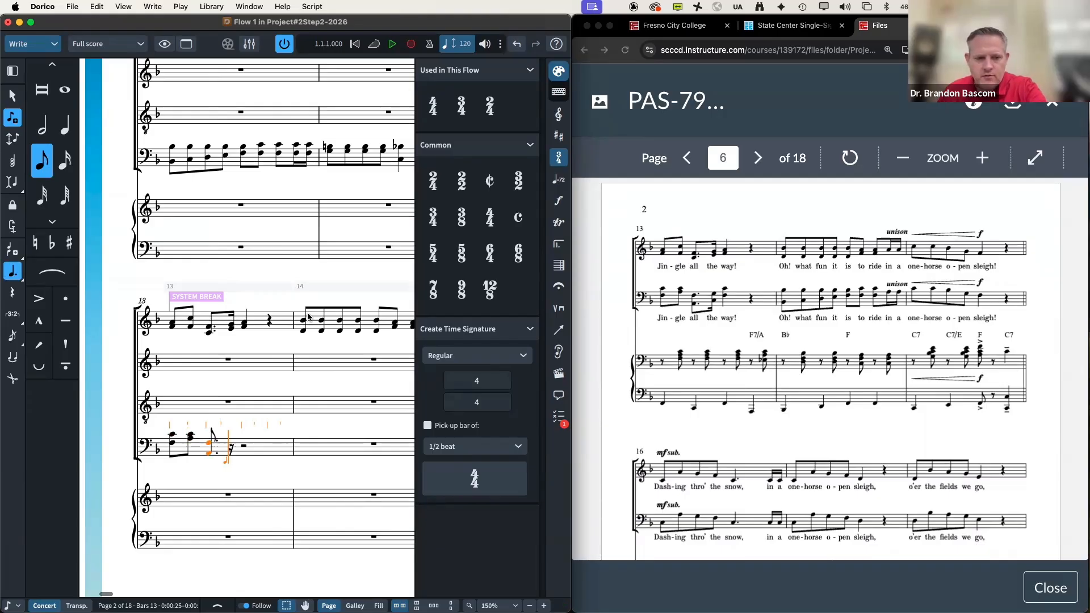
{"action": "key", "text": "period"}
{"action": "key", "text": "4"}
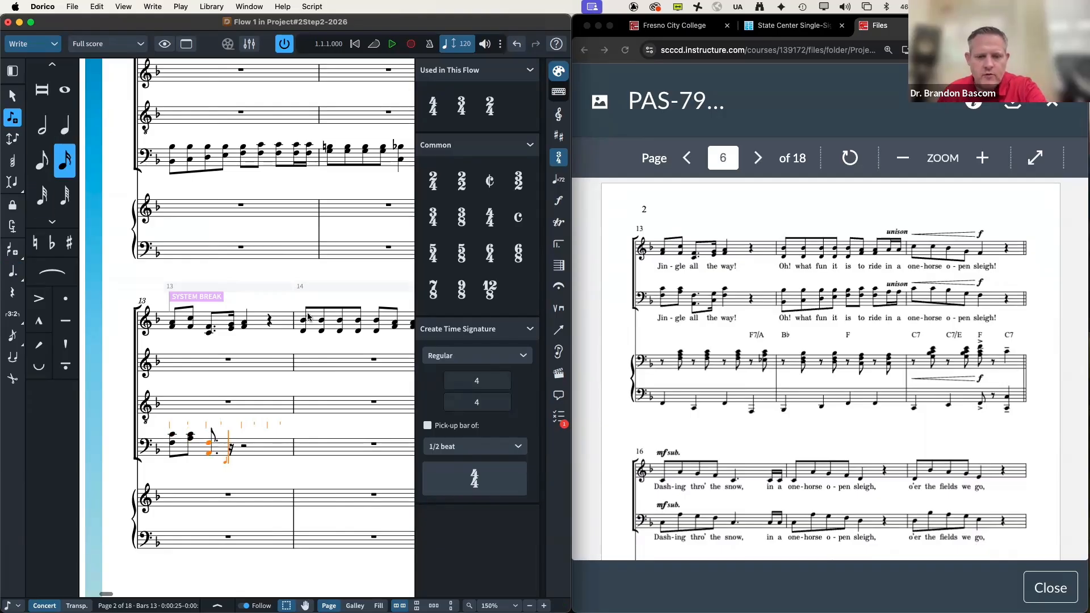
{"action": "key", "text": "6"}
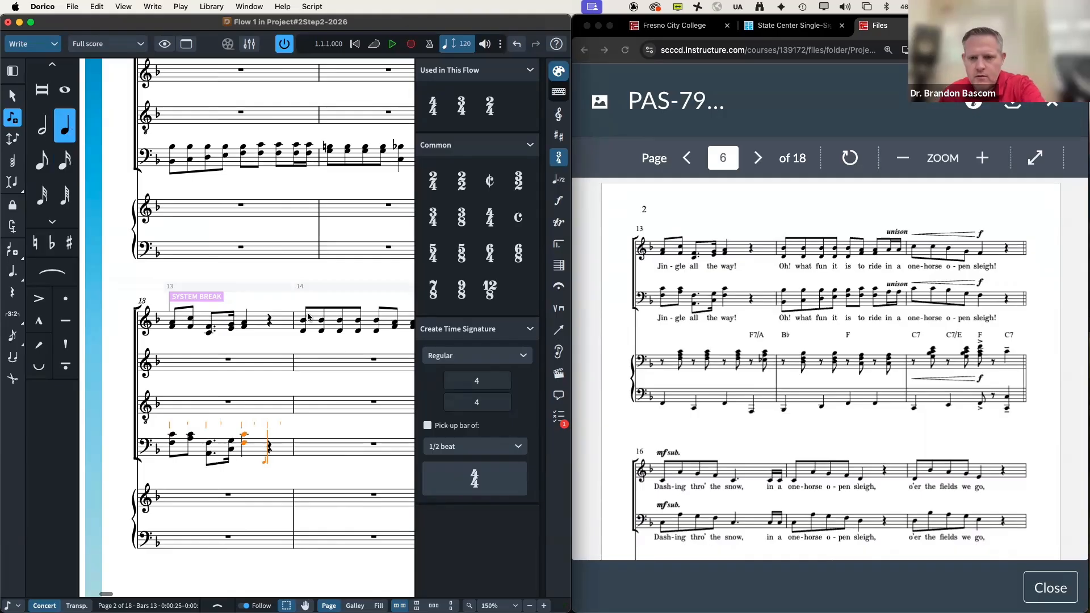
{"action": "key", "text": "space"}
{"action": "key", "text": "space"}
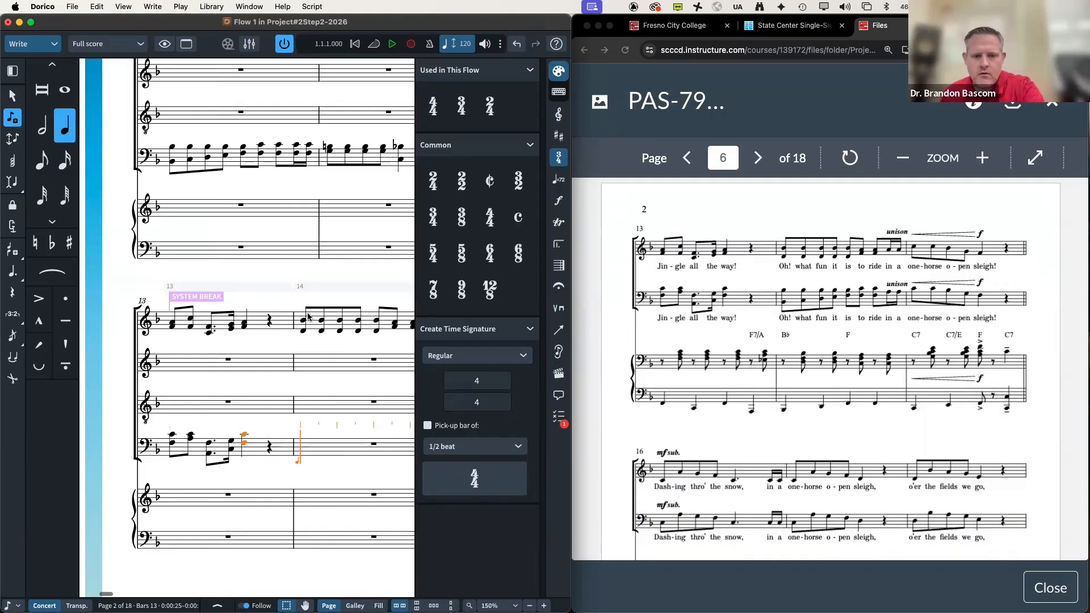
Step: Enter the sixteenths of bar 14 and the eighths of bar 15, skipping the final quarter rest
{"action": "key", "text": "5"}
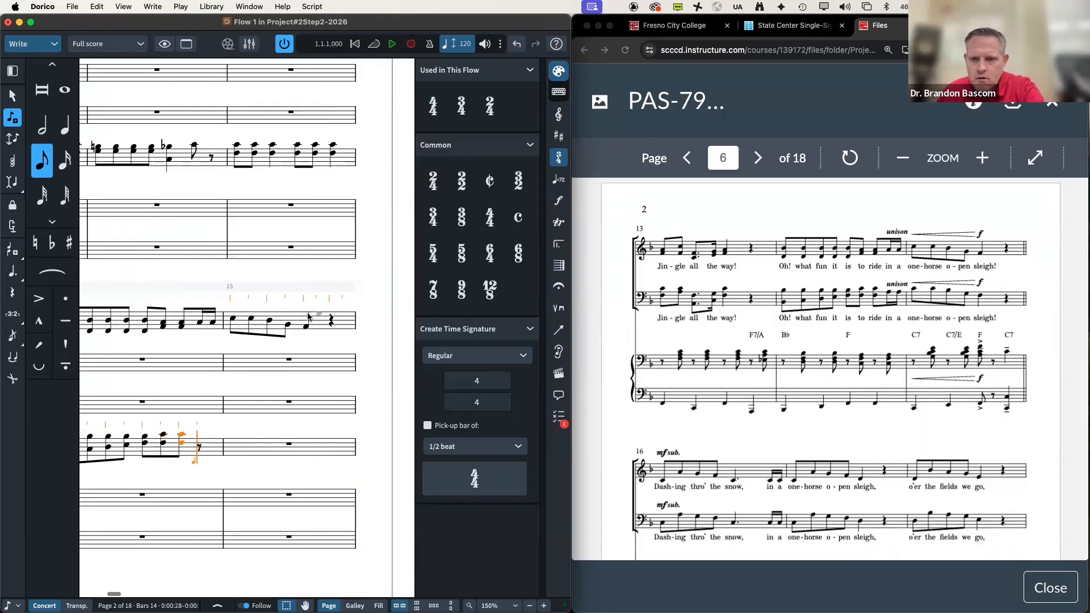
{"action": "key", "text": "4"}
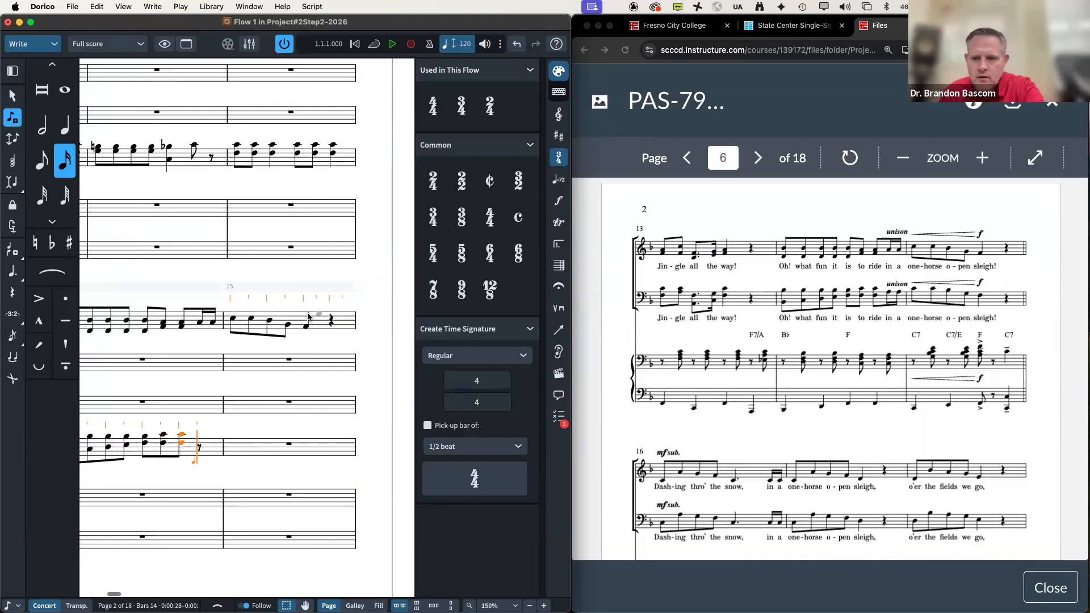
{"action": "key", "text": "5"}
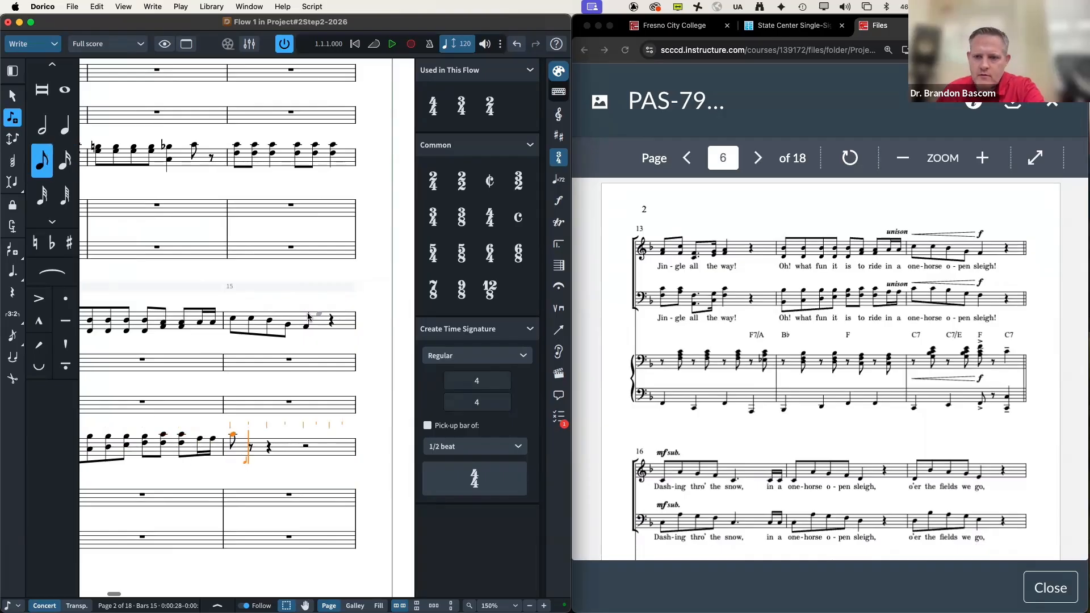
{"action": "key", "text": "6"}
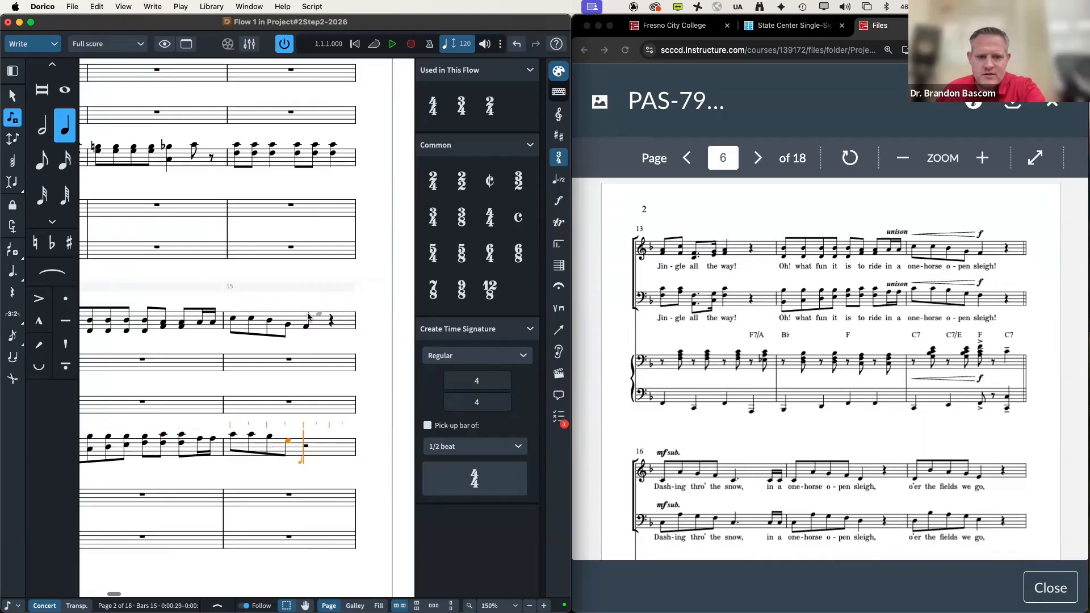
{"action": "key", "text": "space"}
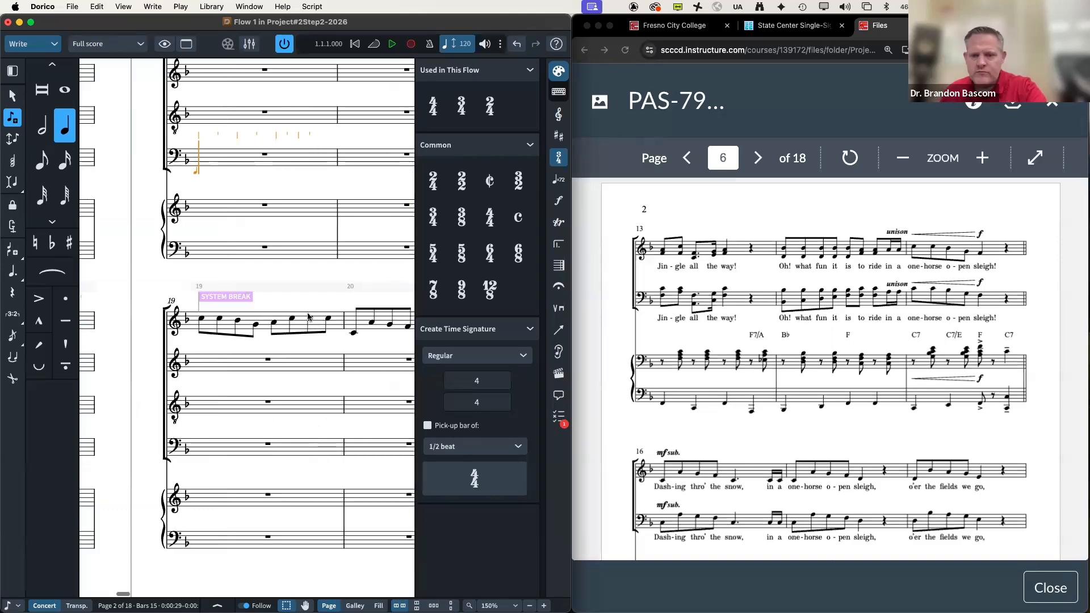
Step: Enter bar 16: eighths C, A, G, F, a dotted-quarter D and two sixteenth Cs
{"action": "key", "text": "4"}
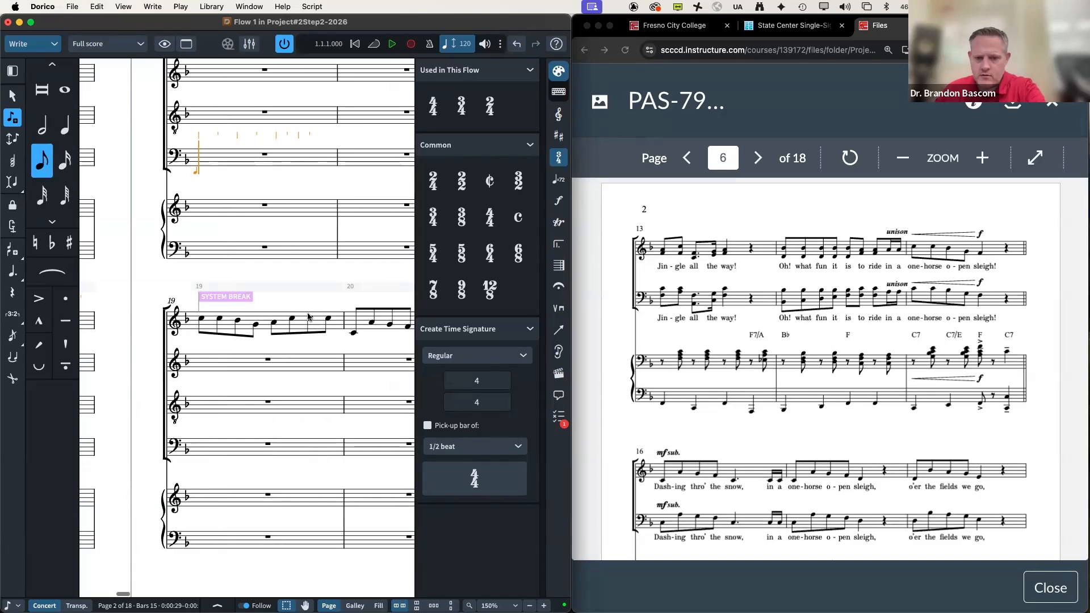
{"action": "key", "text": "c"}
{"action": "key", "text": "shift+alt+a"}
{"action": "key", "text": "g"}
{"action": "key", "text": "f"}
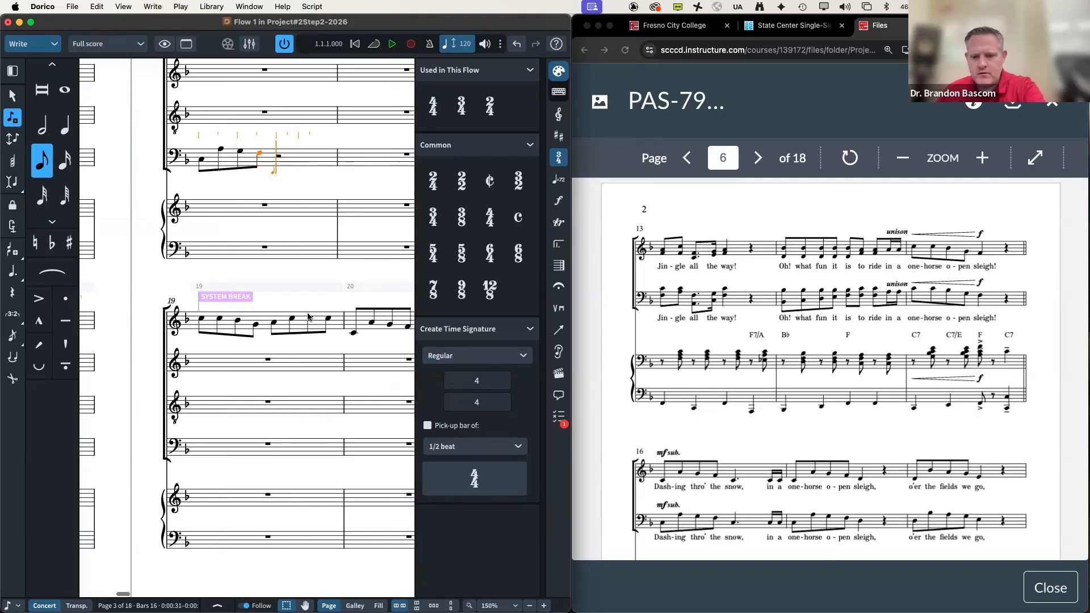
{"action": "key", "text": "5"}
{"action": "key", "text": "period"}
{"action": "key", "text": "d"}
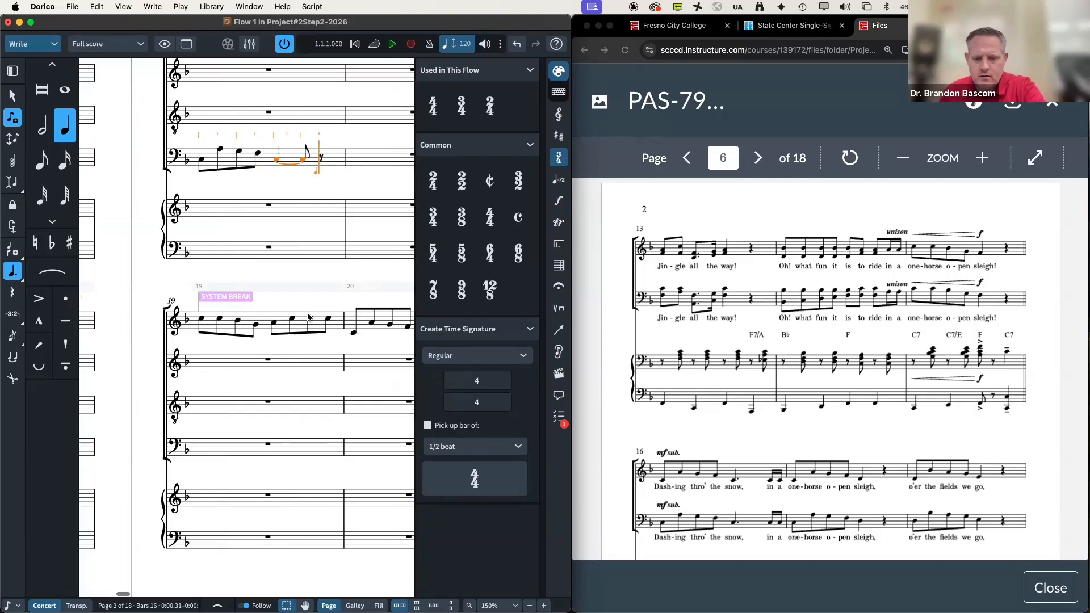
{"action": "key", "text": "4"}
{"action": "key", "text": "c"}
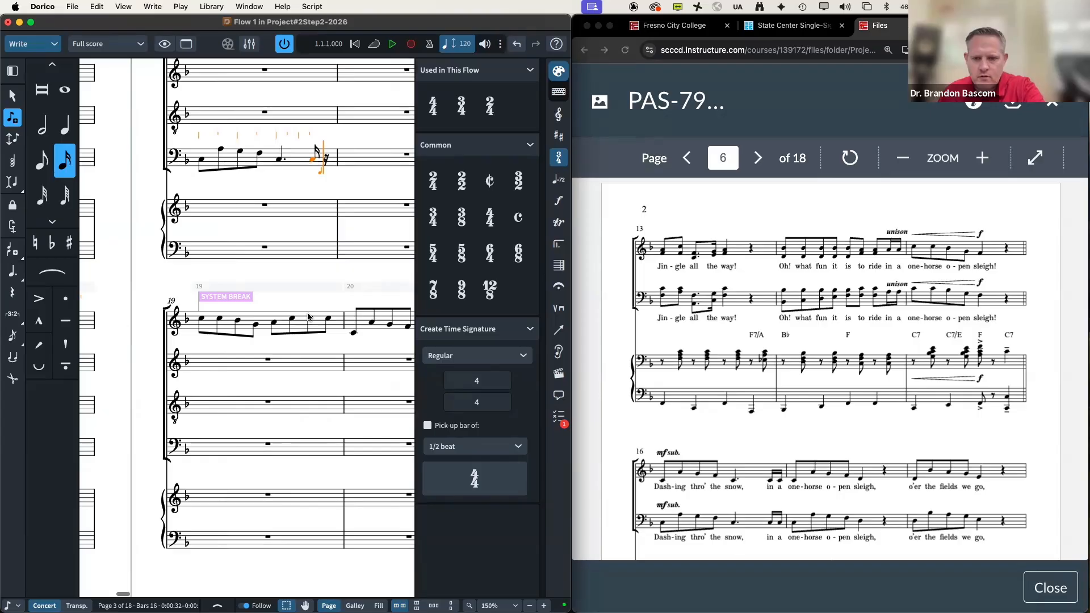
{"action": "key", "text": "c"}
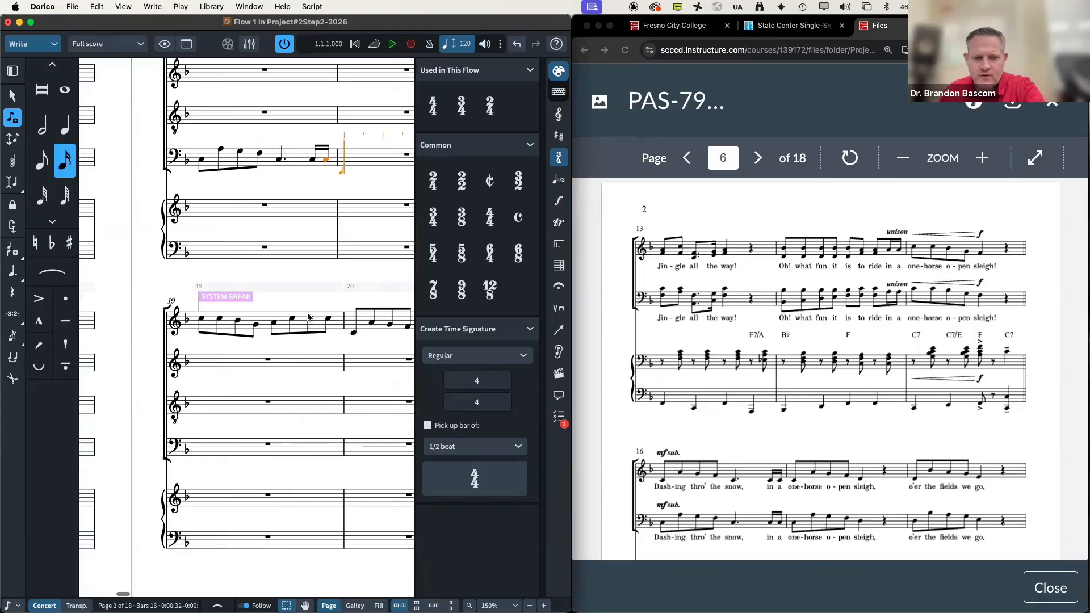
Step: Enter bar 17: eighths C, A, G, F, then a quarter E and a quarter rest
{"action": "key", "text": "5"}
{"action": "key", "text": "c"}
{"action": "key", "text": "alt+shift+a"}
{"action": "key", "text": "g"}
{"action": "key", "text": "f"}
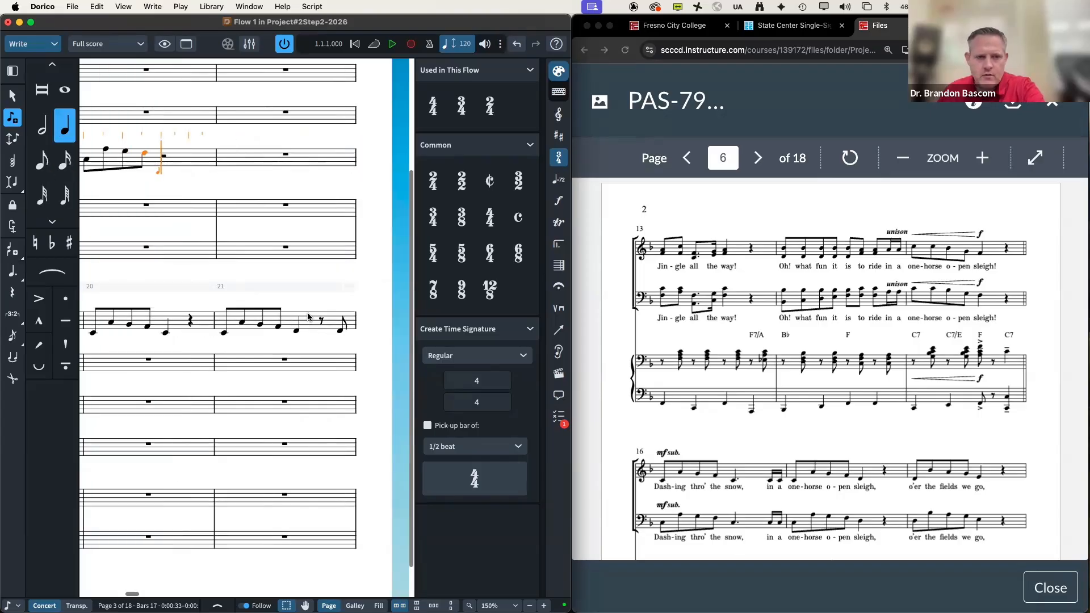
{"action": "key", "text": "6"}
{"action": "key", "text": "e"}
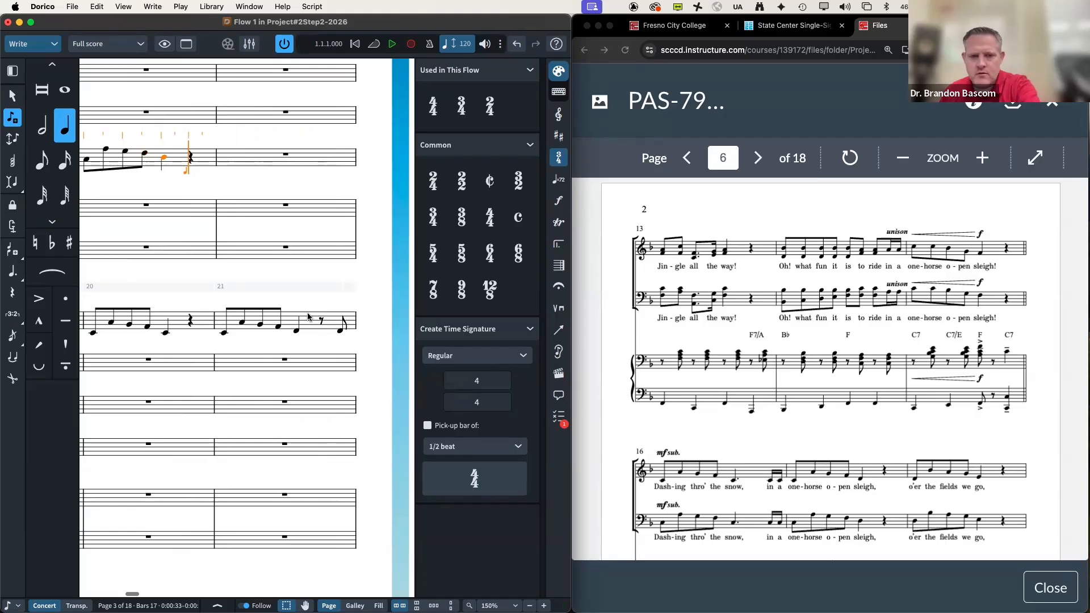
{"action": "key", "text": "space"}
{"action": "key", "text": "space"}
Step: Enter bar 18: eighths D, B, A, G and a quarter E, moving on to bar 19
{"action": "key", "text": "5"}
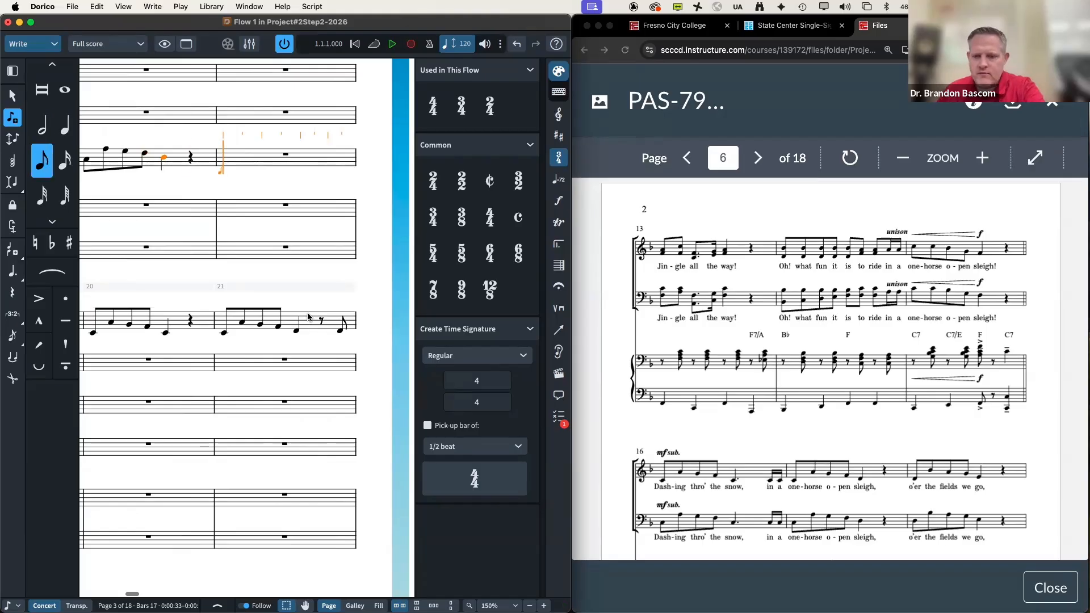
{"action": "key", "text": "d"}
{"action": "key", "text": "alt+shift+b"}
{"action": "key", "text": "a"}
{"action": "key", "text": "g"}
{"action": "key", "text": "6"}
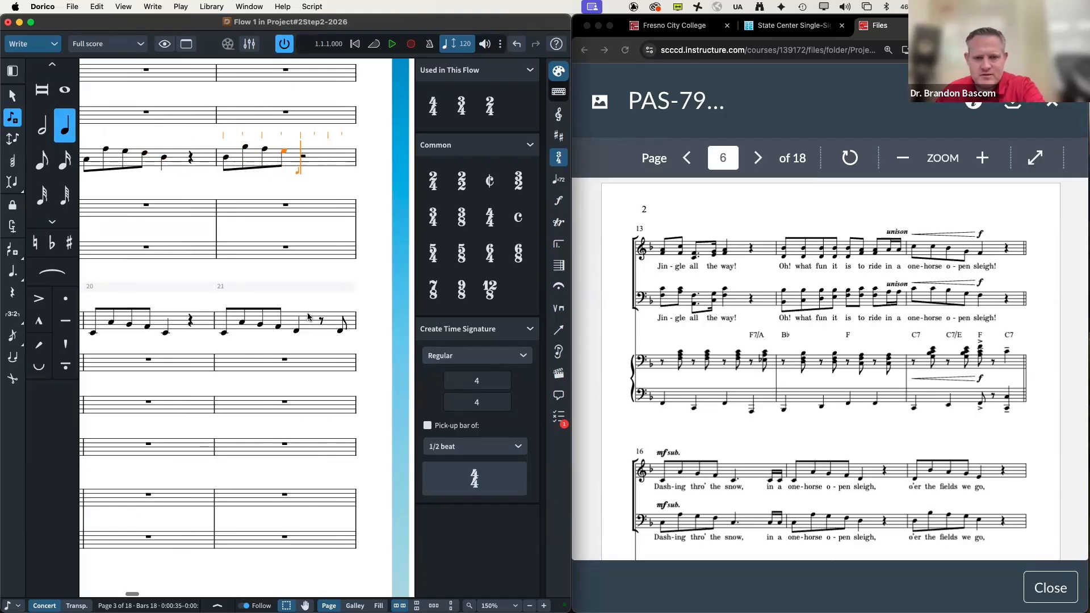
{"action": "key", "text": "e"}
{"action": "key", "text": "space"}
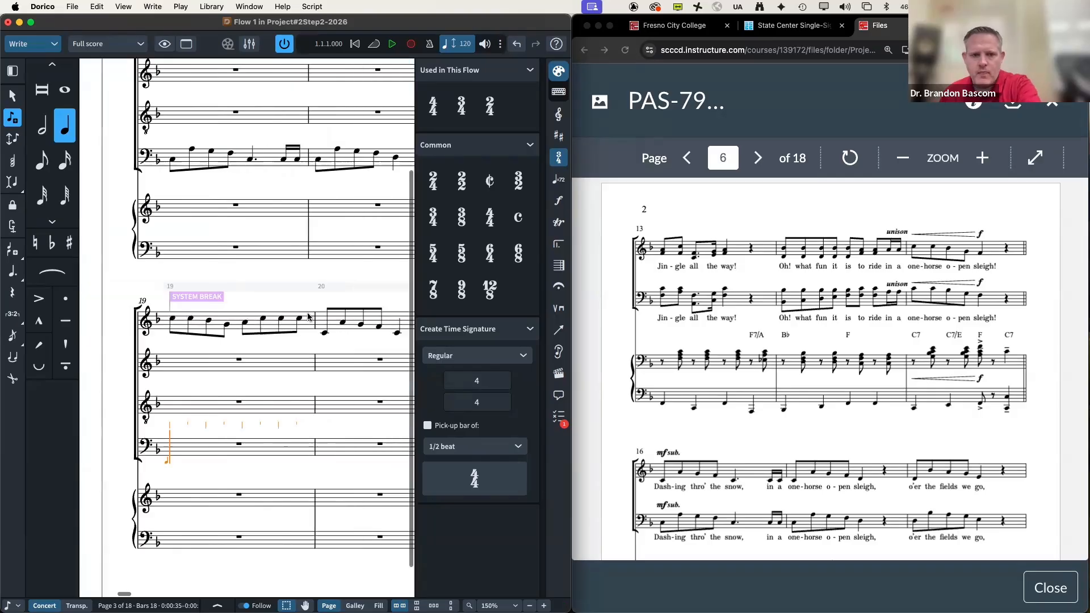
Step: Enter the bar 19 eighth-note run C, B, A, B-flat, ending on repeated Cs
{"action": "scroll", "coordinate": [639, 390], "scroll_direction": "down", "scroll_amount": 6}
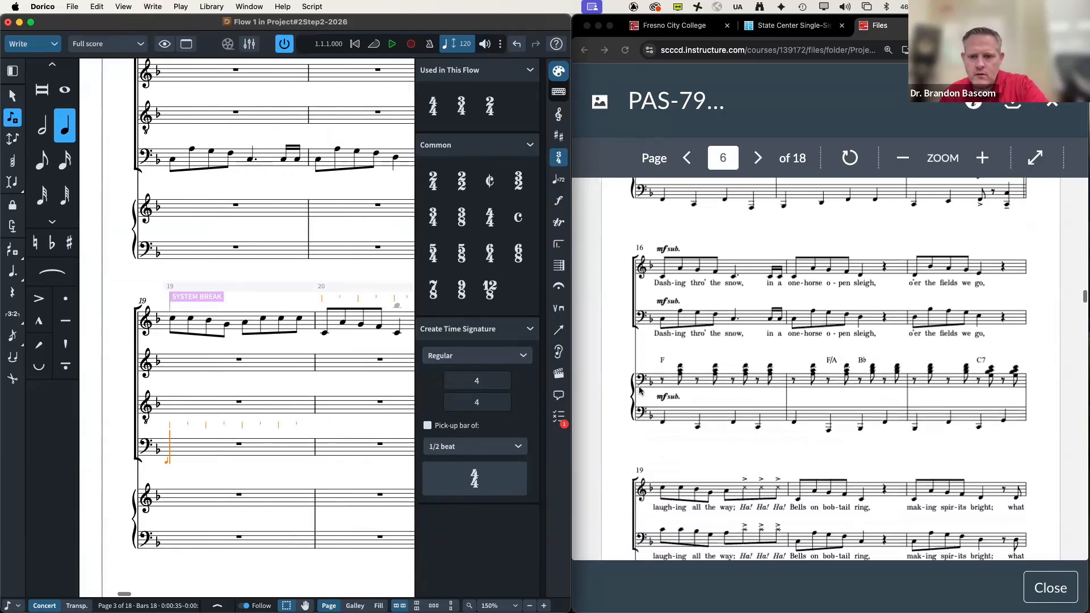
{"action": "scroll", "coordinate": [639, 390], "scroll_direction": "down", "scroll_amount": 2}
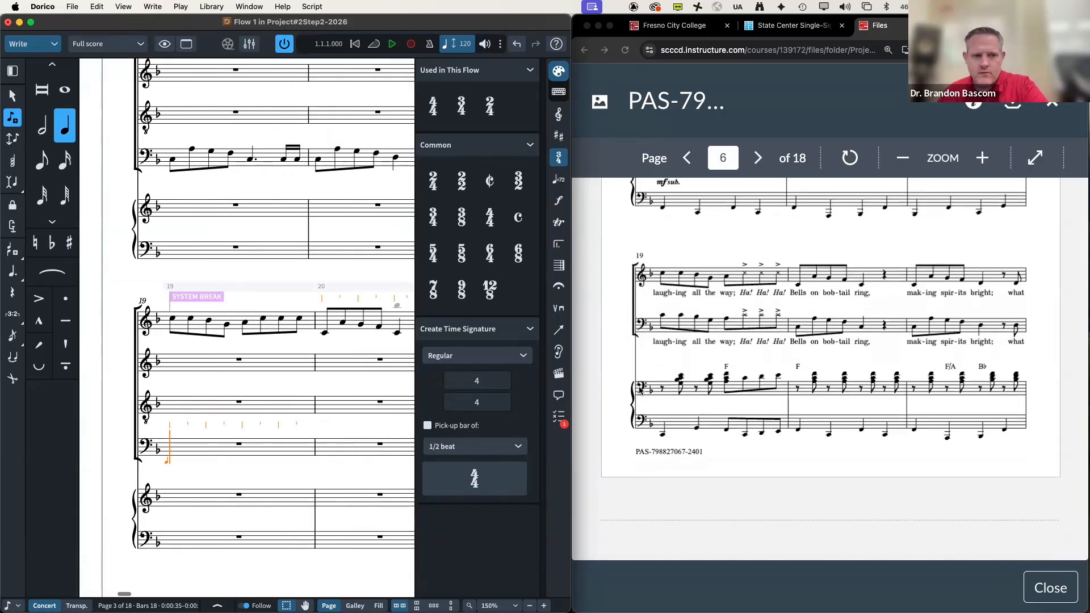
{"action": "key", "text": "5"}
{"action": "key", "text": "c"}
{"action": "key", "text": "c"}
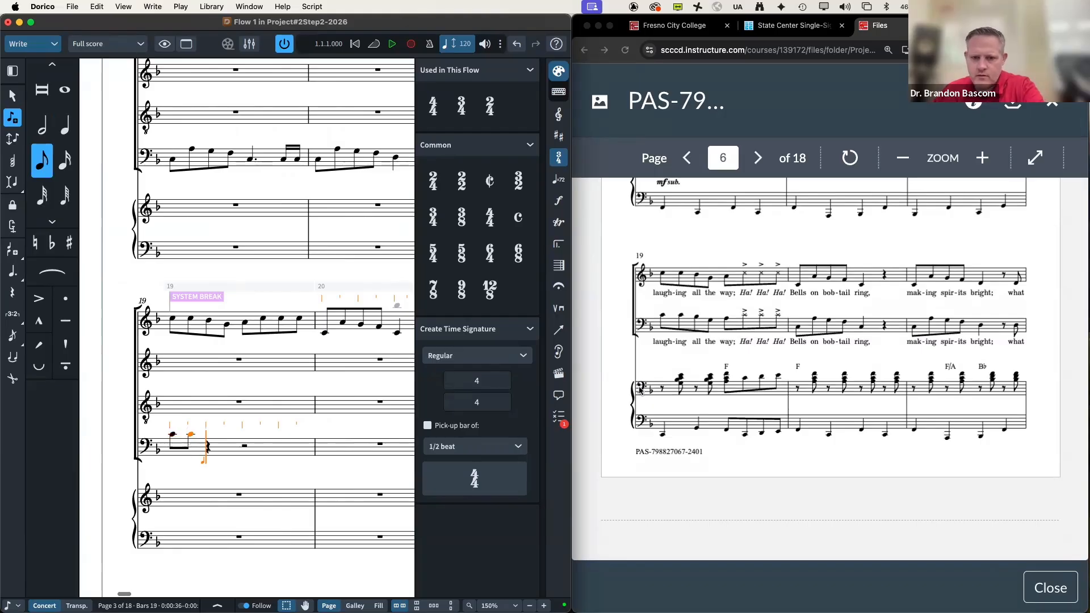
{"action": "key", "text": "b"}
{"action": "key", "text": "a"}
{"action": "key", "text": "b"}
{"action": "key", "text": "c"}
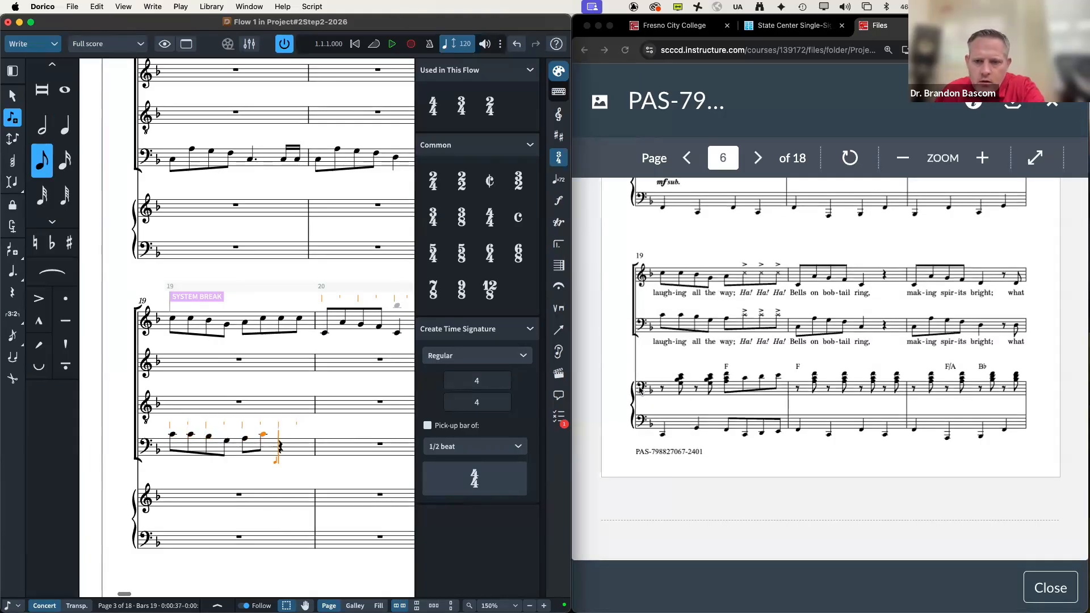
{"action": "key", "text": "c"}
{"action": "key", "text": "c"}
{"action": "key", "text": "ctrl+alt+c"}
Step: Enter bar 20: eighths A, G, F and a closing quarter C
{"action": "key", "text": "a"}
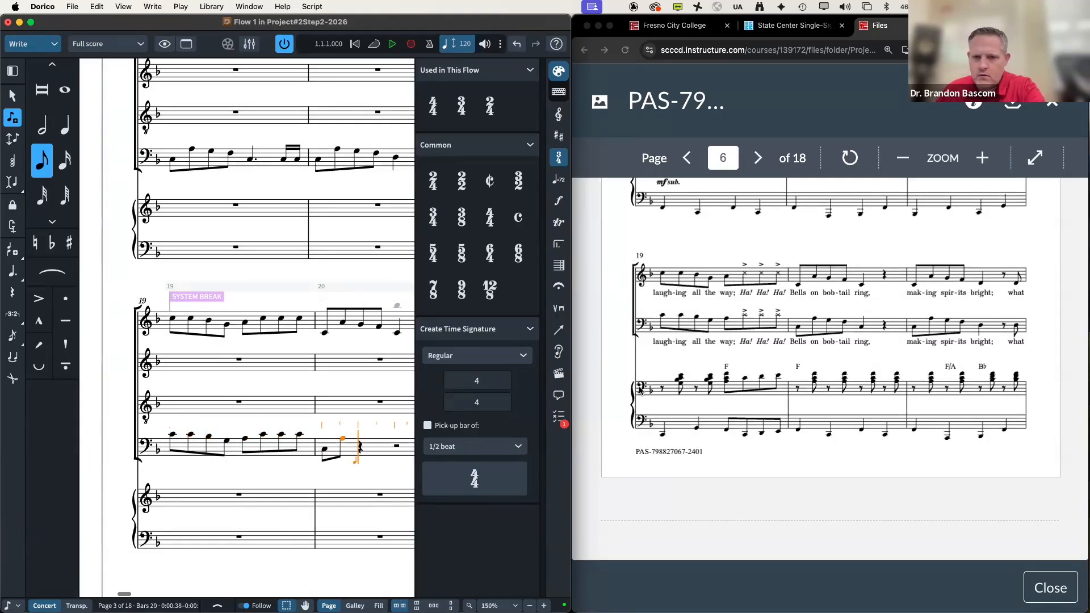
{"action": "key", "text": "g"}
{"action": "key", "text": "f"}
{"action": "key", "text": "6"}
{"action": "key", "text": "c"}
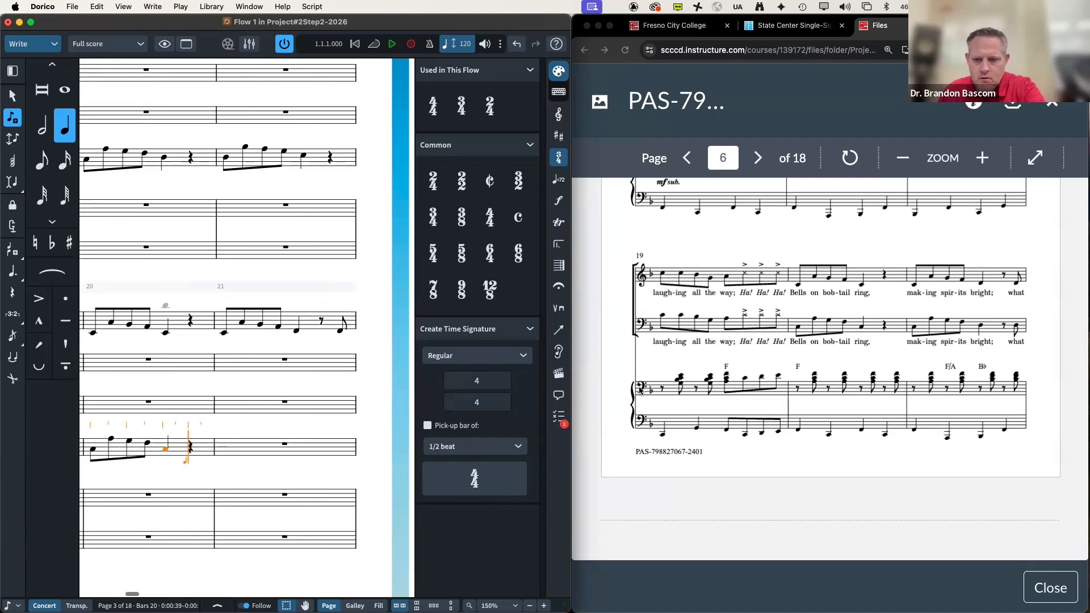
{"action": "key", "text": "Right"}
{"action": "key", "text": "Right"}
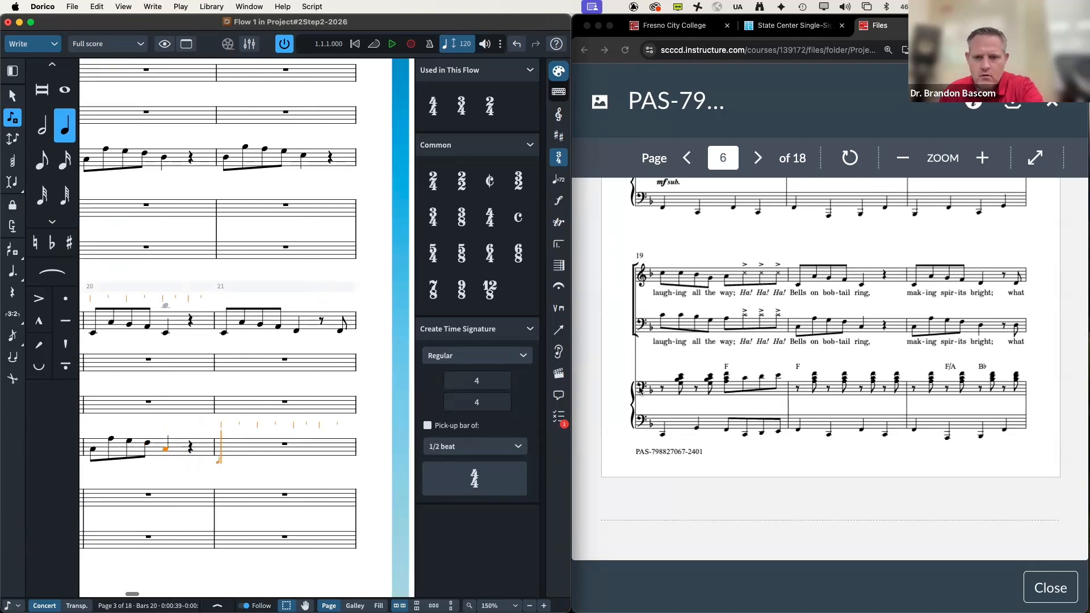
Step: Enter bar 21: eighths C, A, G, F, a quarter C, and a final eighth C
{"action": "key", "text": "5"}
{"action": "key", "text": "c"}
{"action": "key", "text": "a"}
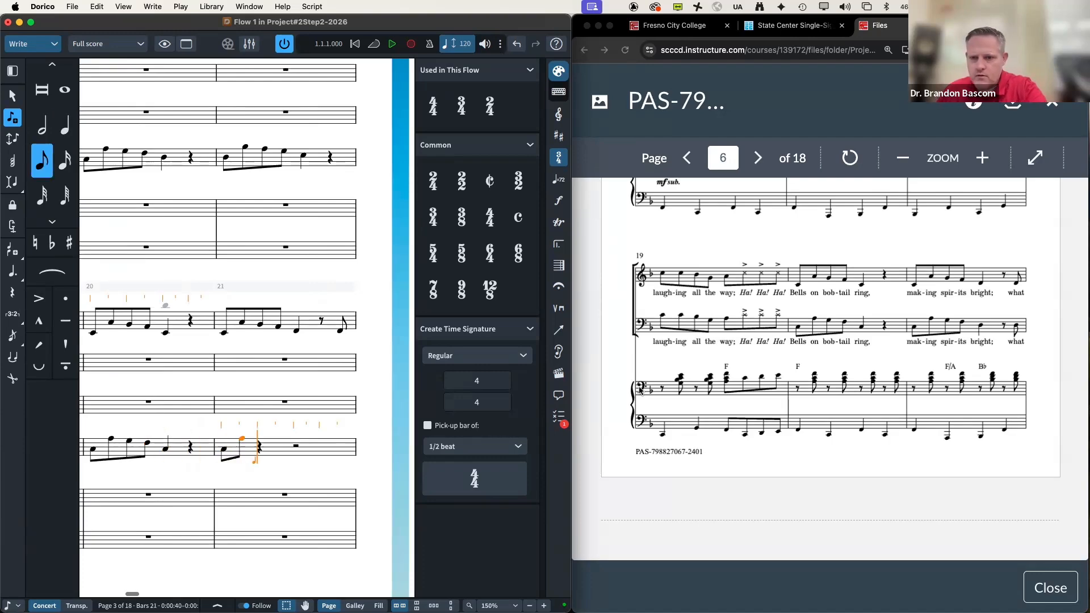
{"action": "key", "text": "g"}
{"action": "key", "text": "f"}
{"action": "key", "text": "6"}
{"action": "key", "text": "c"}
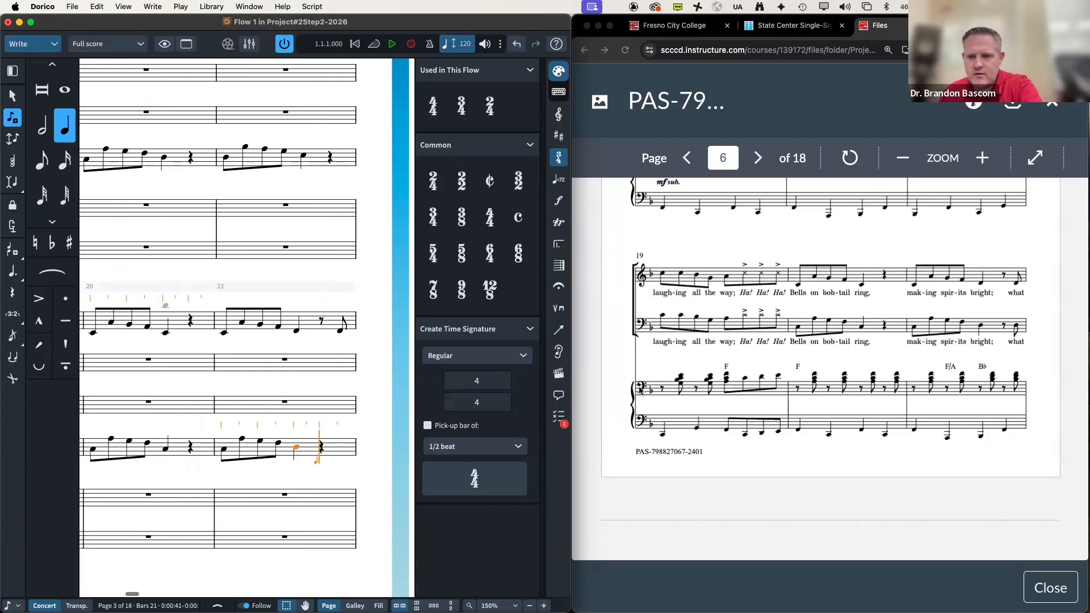
{"action": "key", "text": "Right"}
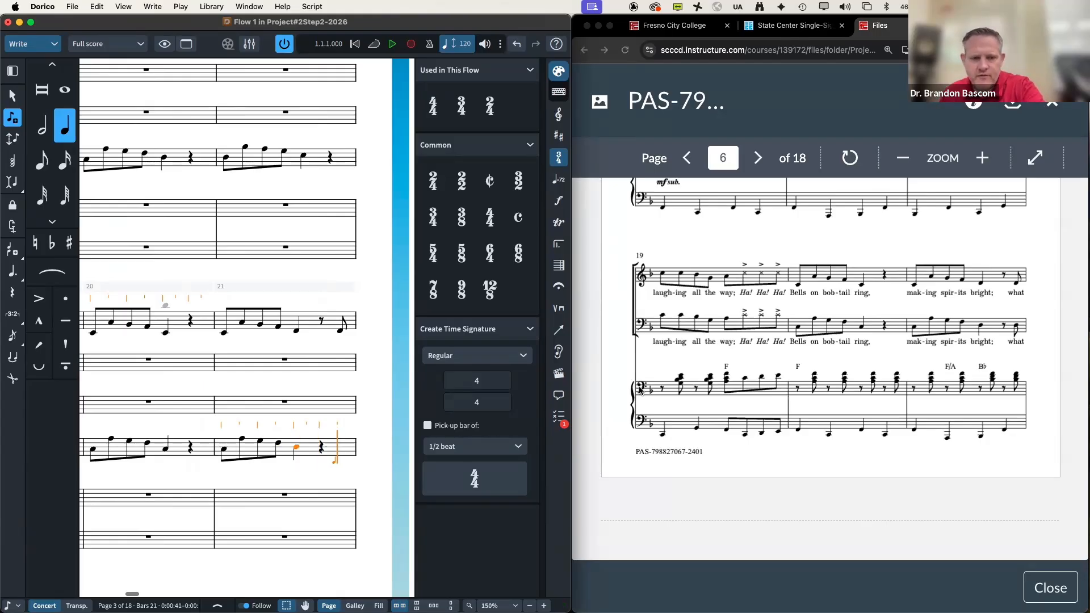
{"action": "key", "text": "5"}
{"action": "key", "text": "c"}
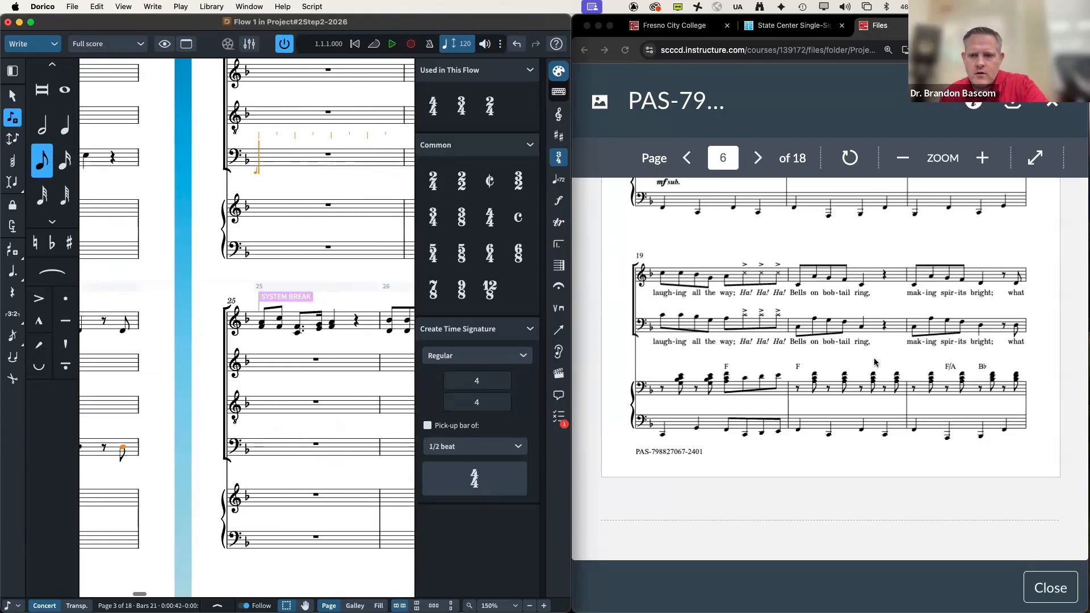
Step: Enter bar 22: eighths D, B-flat, A, G, then repeated eighth Cs
{"action": "scroll", "coordinate": [874, 362], "scroll_direction": "down", "scroll_amount": 10}
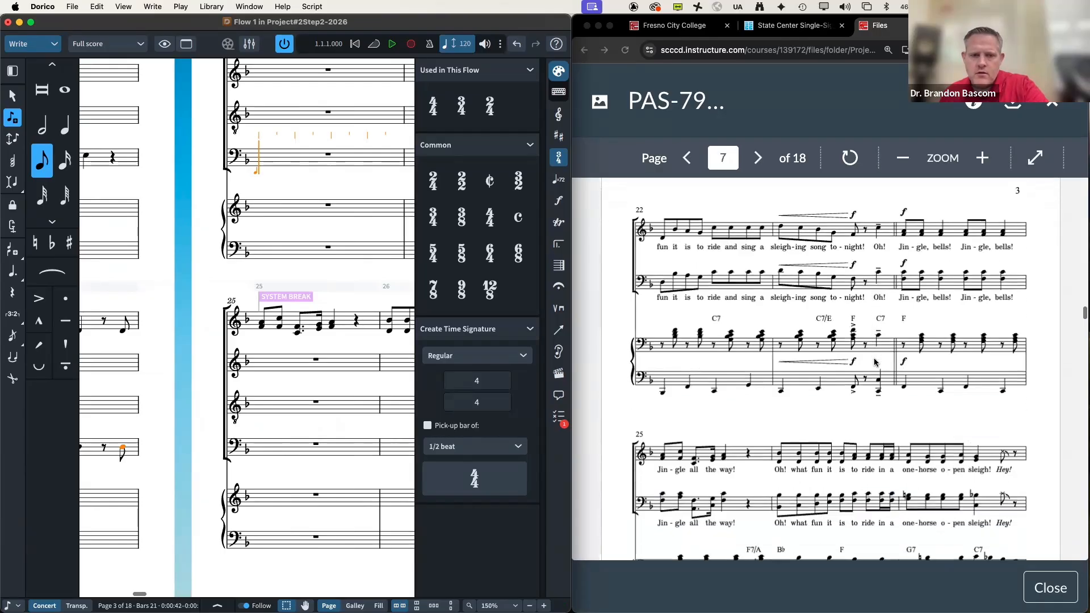
{"action": "key", "text": "d"}
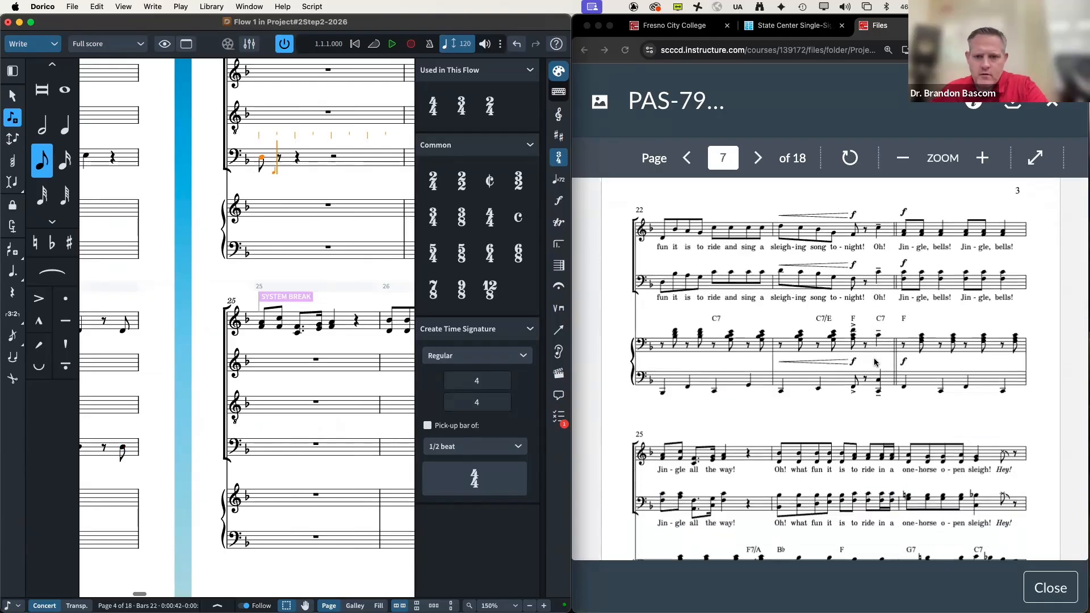
{"action": "key", "text": "shift+alt+b"}
{"action": "key", "text": "a"}
{"action": "key", "text": "g"}
{"action": "key", "text": "c"}
{"action": "key", "text": "c"}
{"action": "key", "text": "c"}
{"action": "key", "text": "c"}
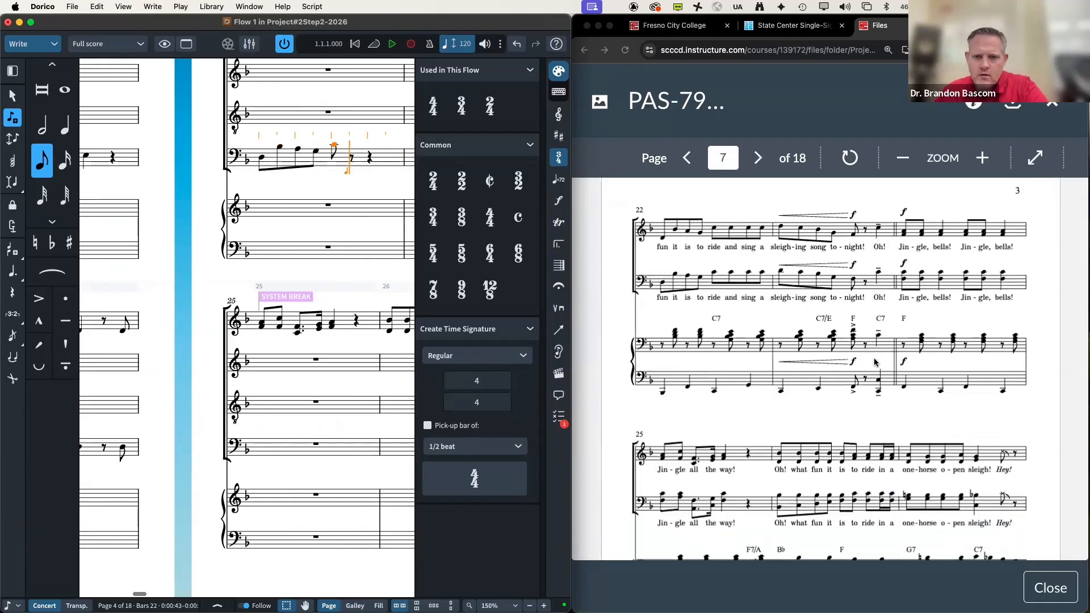
Step: Enter bar 23: eighths C, B-flat, G, F, an eighth rest and a quarter B-flat
{"action": "key", "text": "c"}
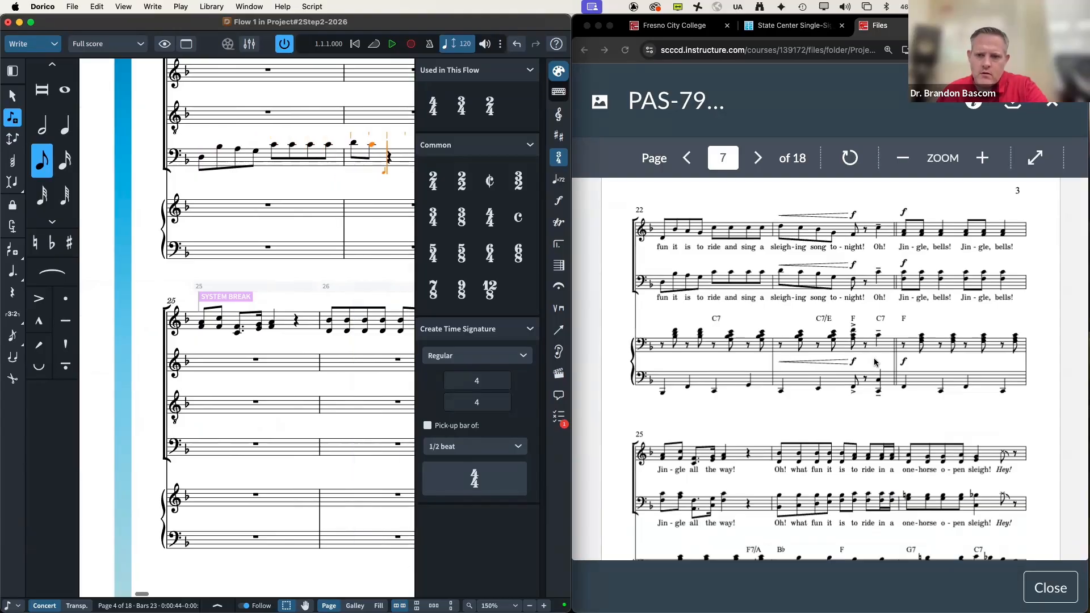
{"action": "key", "text": "a"}
{"action": "key", "text": "super+z"}
{"action": "key", "text": "b"}
{"action": "key", "text": "g"}
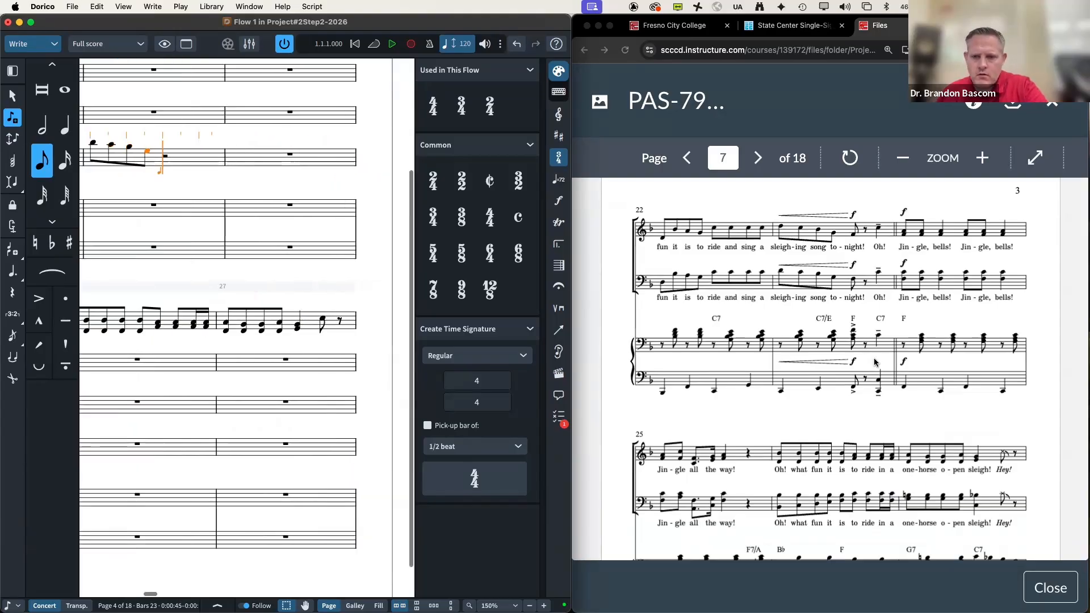
{"action": "key", "text": "f"}
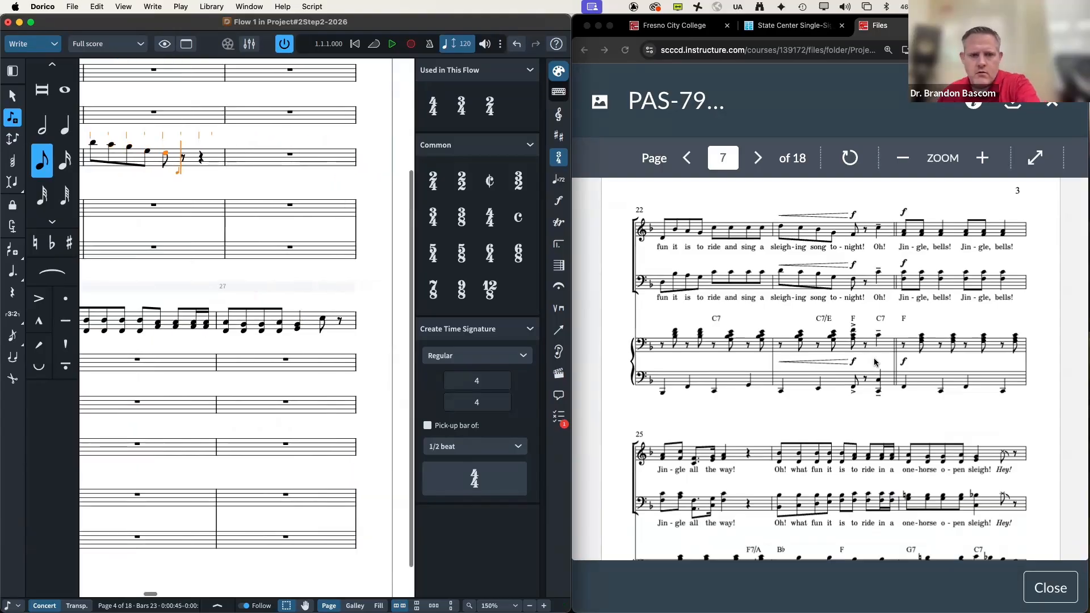
{"action": "key", "text": "space"}
{"action": "key", "text": "6"}
{"action": "key", "text": "b"}
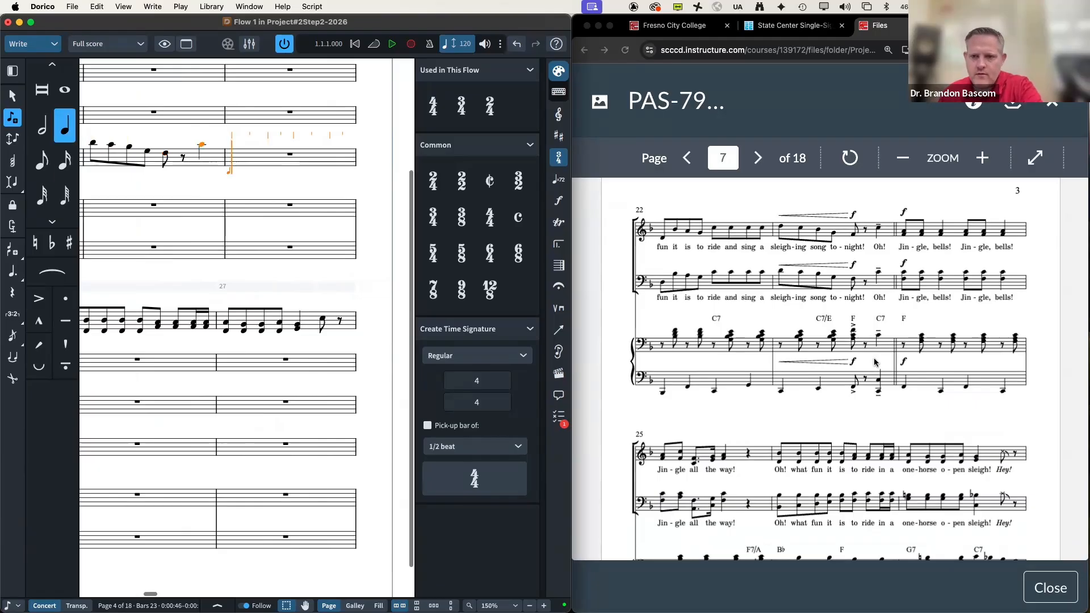
Step: Enter F–C eighth and quarter chords in bar 24, then a dotted chord and sixteenths in bar 25
{"action": "key", "text": "5"}
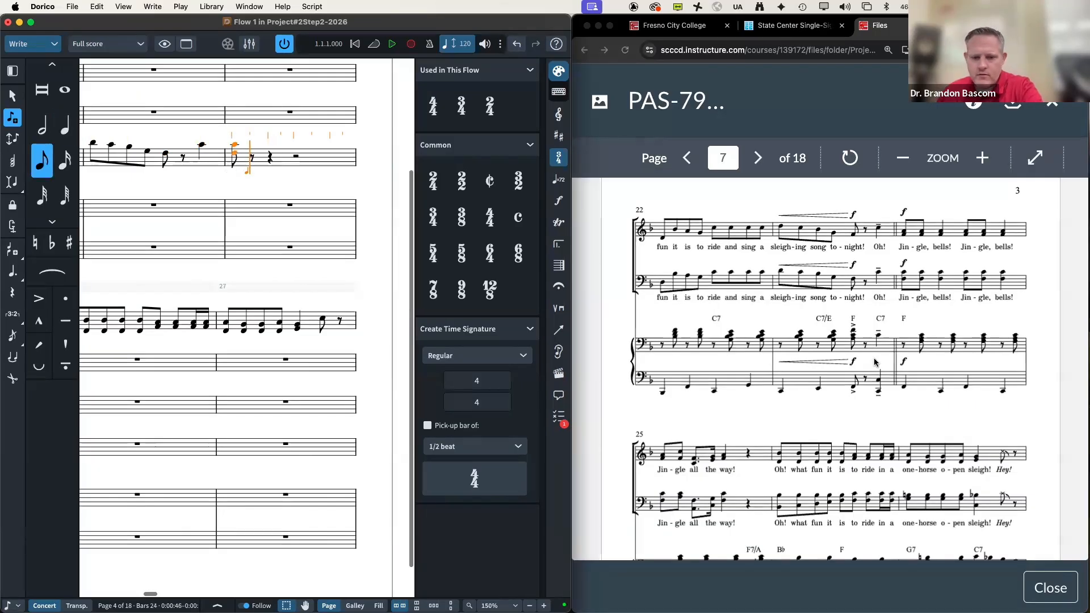
{"action": "key", "text": "6"}
{"action": "key", "text": "5"}
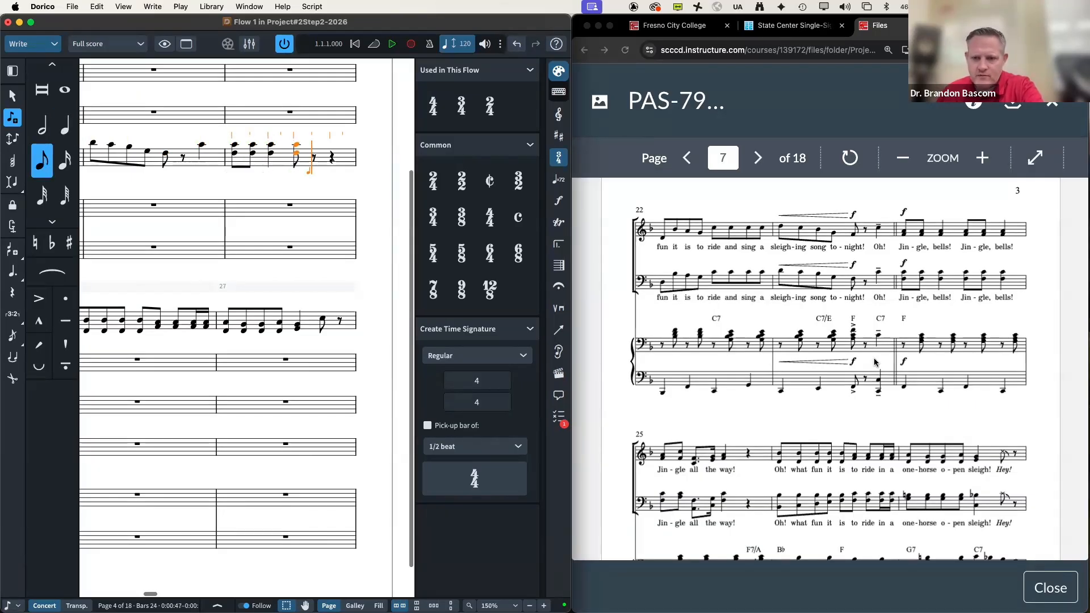
{"action": "key", "text": "6"}
{"action": "key", "text": "5"}
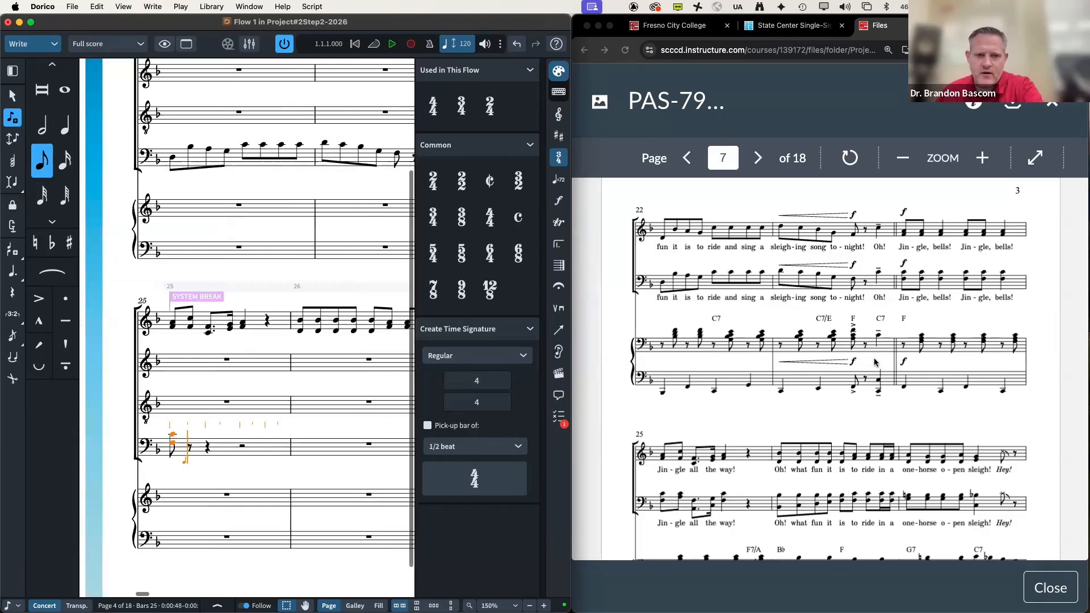
{"action": "key", "text": "period"}
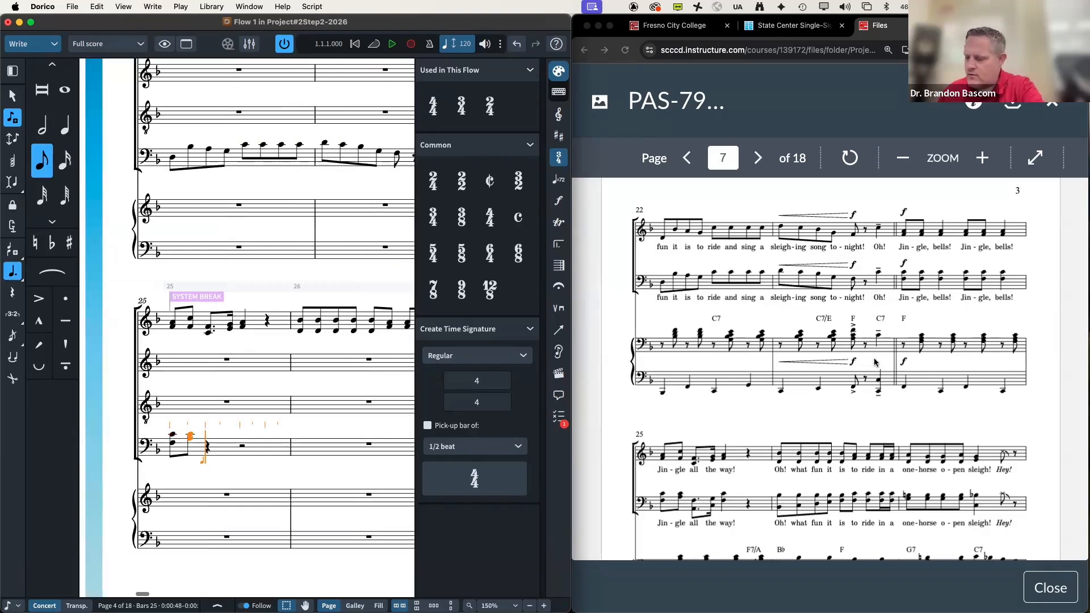
{"action": "key", "text": "4"}
{"action": "key", "text": "period"}
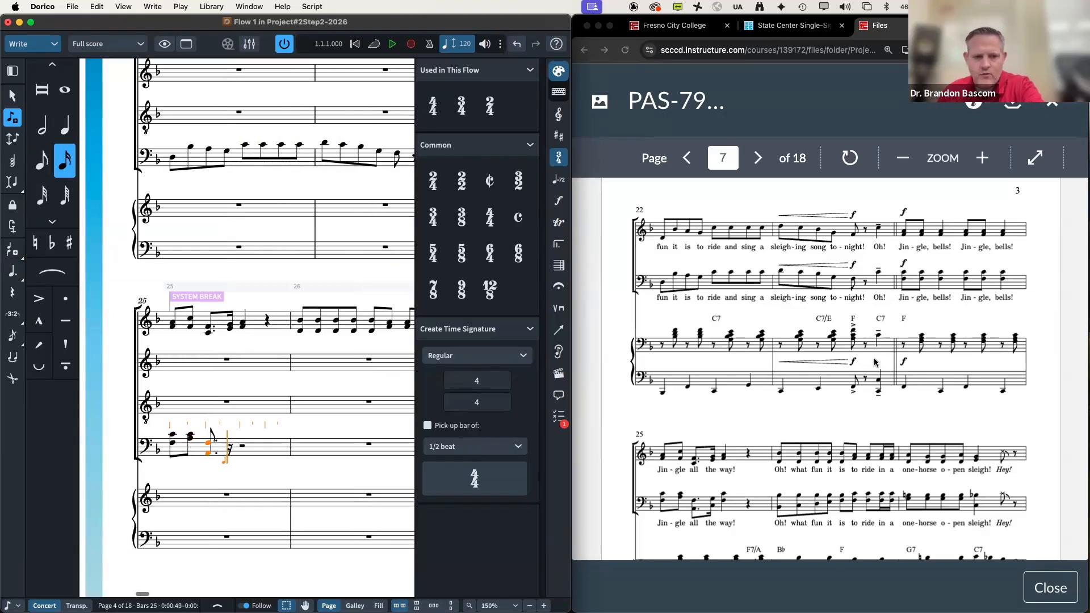
{"action": "key", "text": "6"}
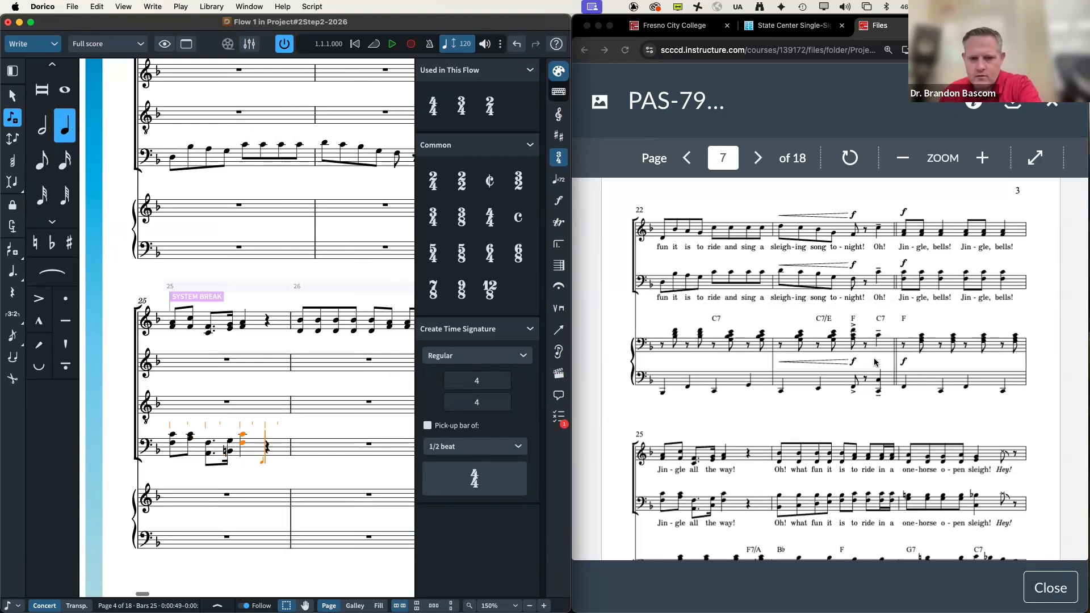
{"action": "key", "text": "space"}
{"action": "key", "text": "space"}
Step: Enter bar 26's eighth, sixteenth and quarter F–C chords
{"action": "key", "text": "5"}
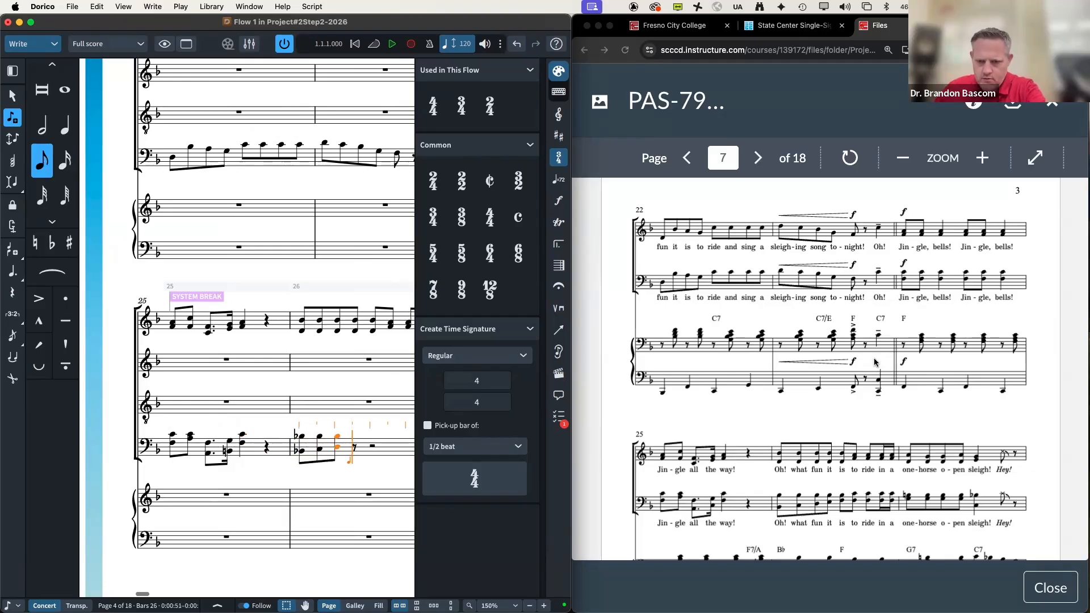
{"action": "key", "text": "4"}
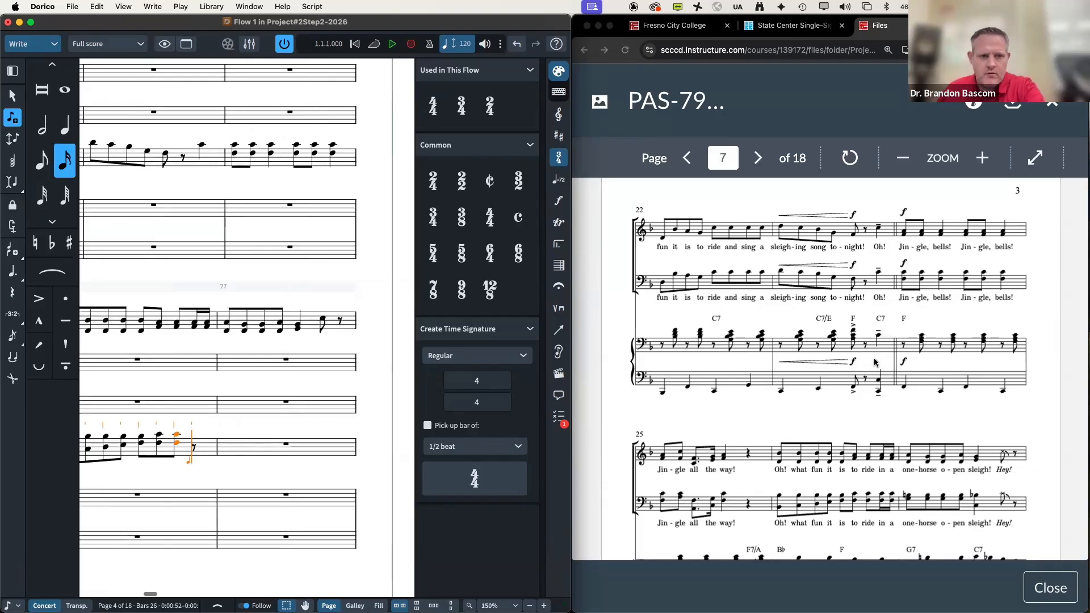
{"action": "key", "text": "5"}
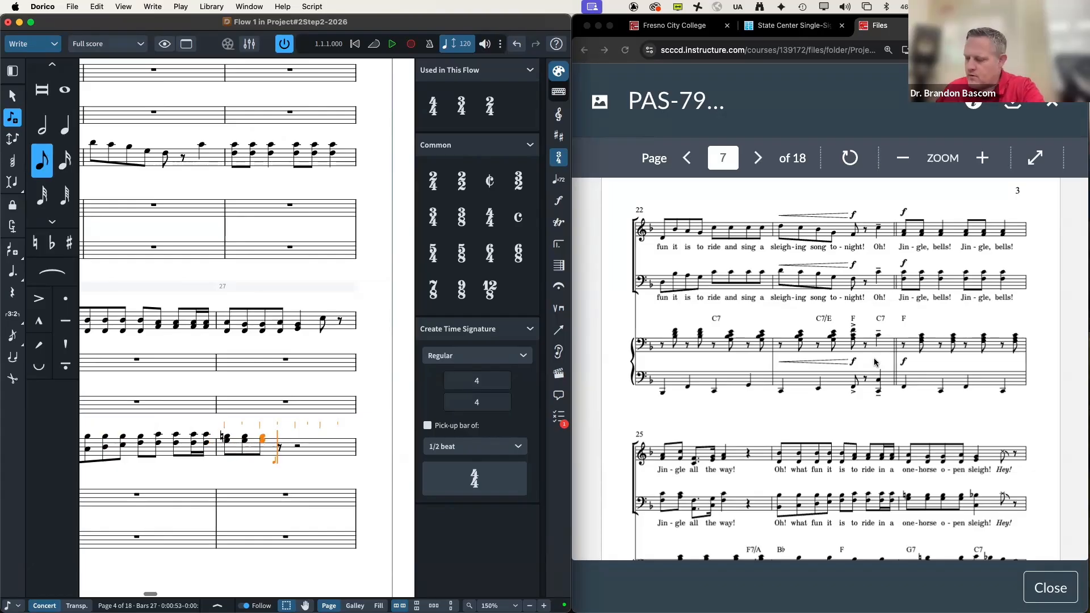
{"action": "key", "text": "6"}
{"action": "key", "text": "5"}
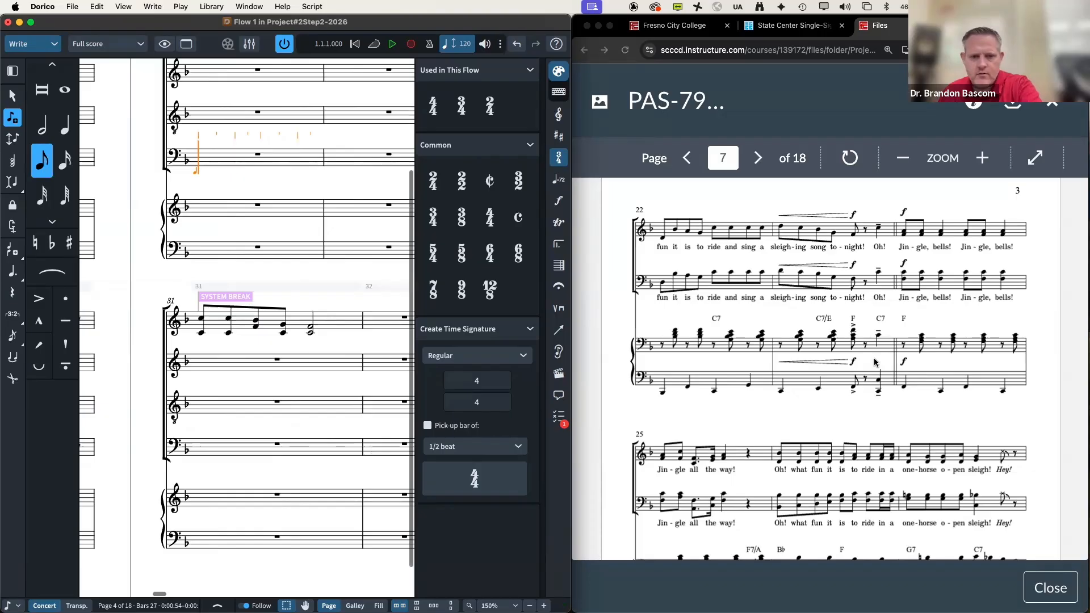
Step: Enter the next bass chords in eighth, quarter, dotted and sixteenth values, skipping the quarter rest
{"action": "scroll", "coordinate": [985, 343], "scroll_direction": "down", "scroll_amount": 4}
{"action": "scroll", "coordinate": [984, 343], "scroll_direction": "down", "scroll_amount": 3}
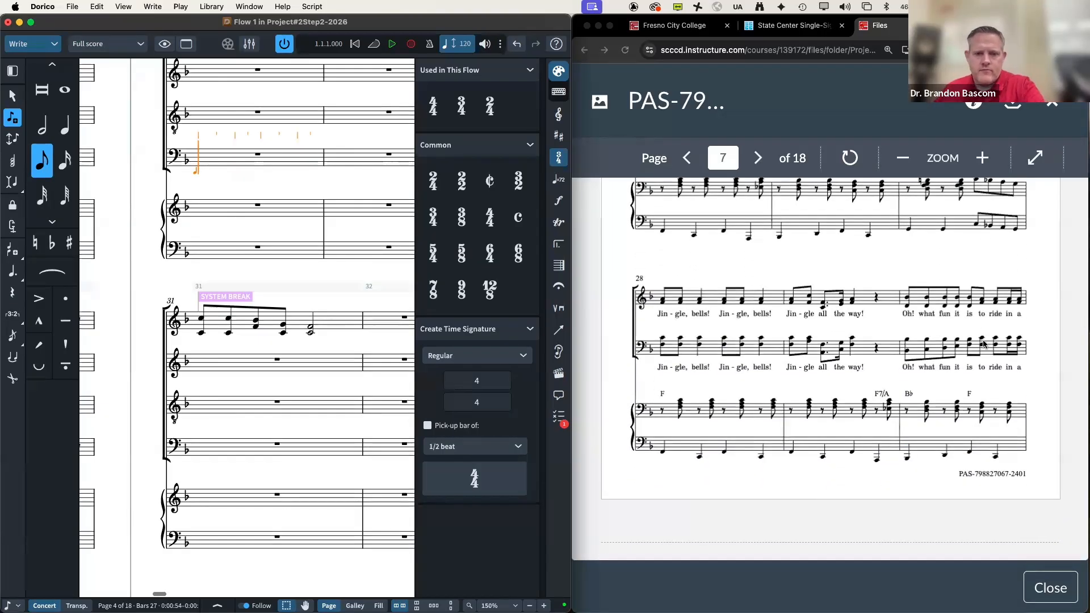
{"action": "key", "text": "6"}
{"action": "key", "text": "5"}
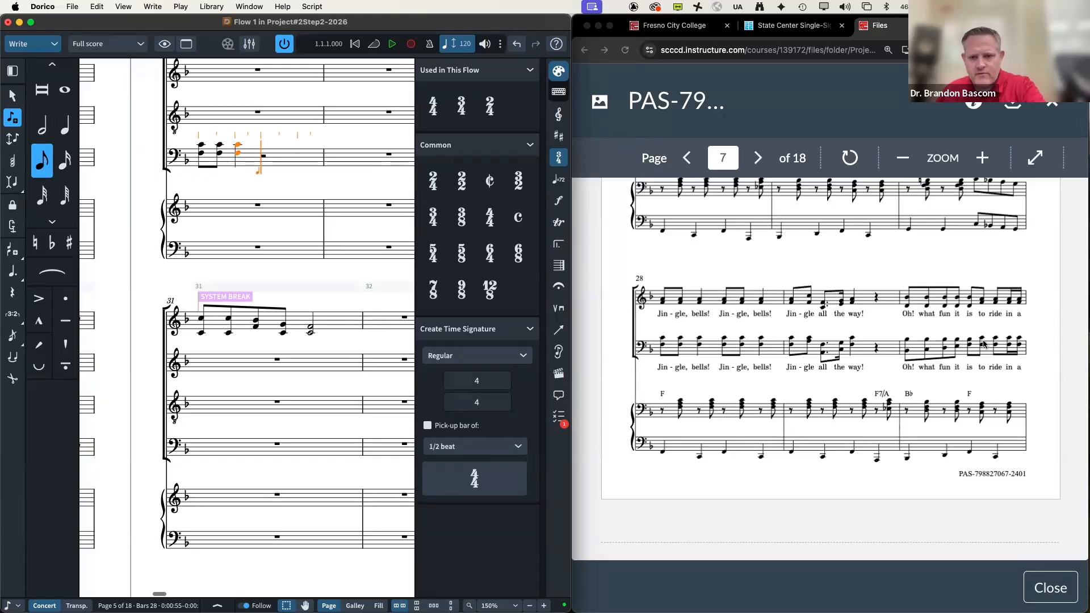
{"action": "key", "text": "6"}
{"action": "key", "text": "5"}
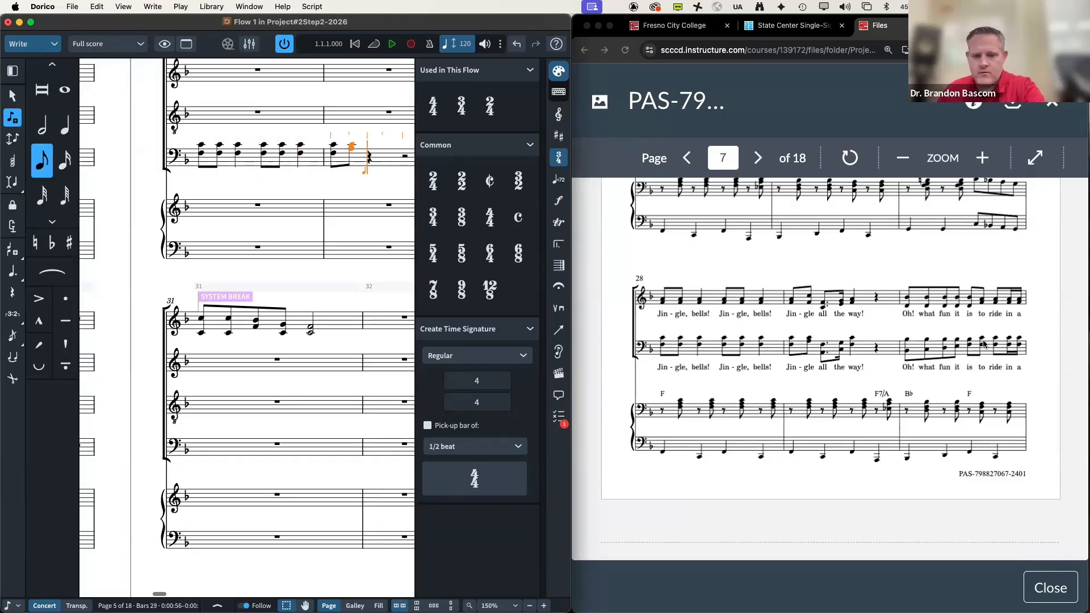
{"action": "key", "text": "period"}
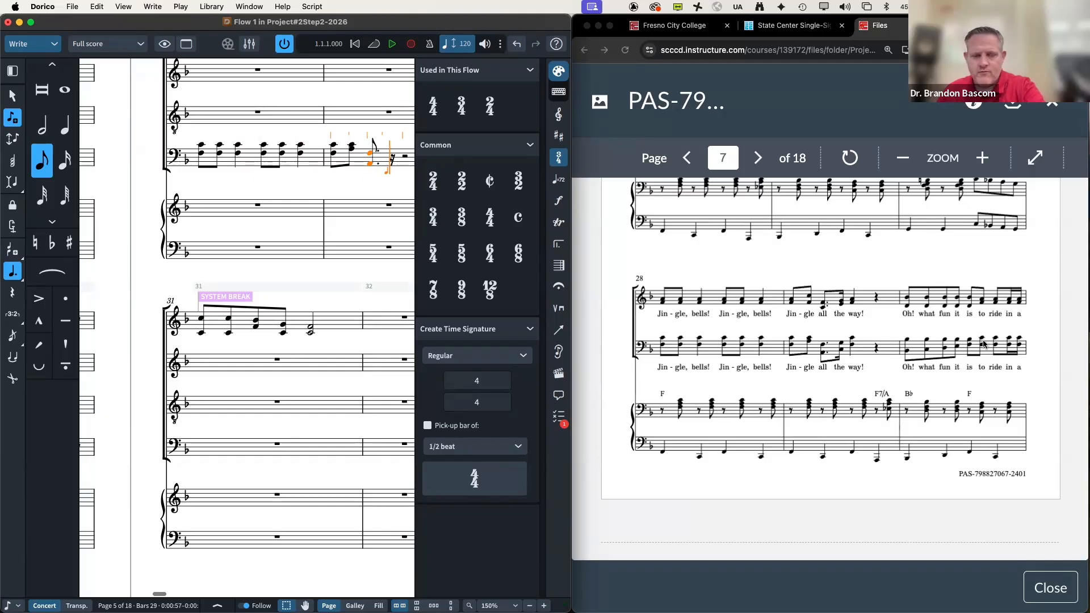
{"action": "key", "text": "4"}
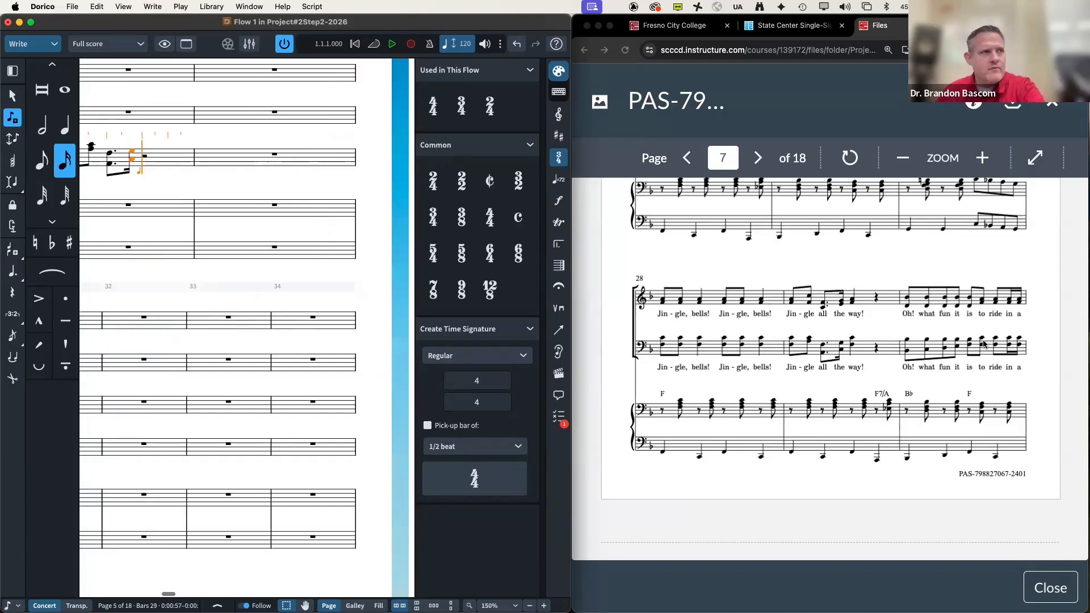
{"action": "key", "text": "6"}
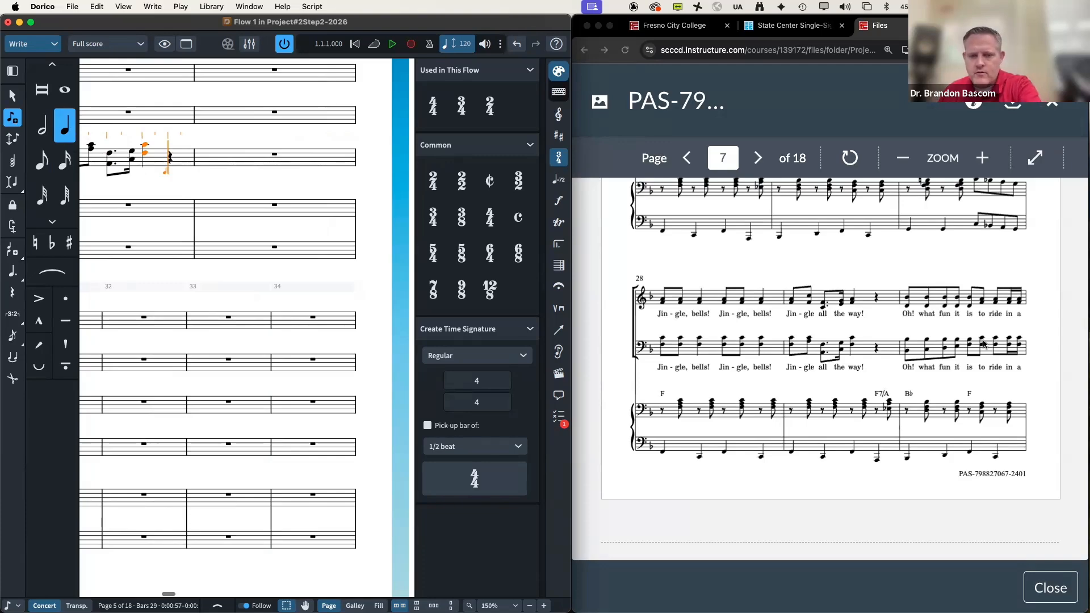
{"action": "key", "text": "space"}
{"action": "key", "text": "space"}
Step: Continue the bass eighth-note chords into bar 31, ending the phrase with a half note
{"action": "key", "text": "5"}
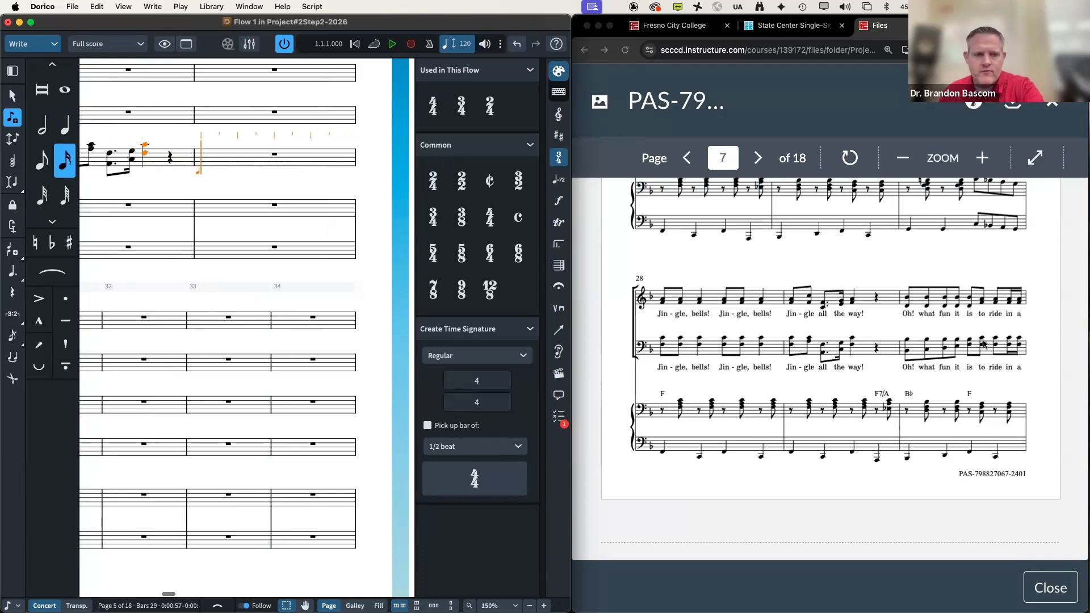
{"action": "key", "text": "5"}
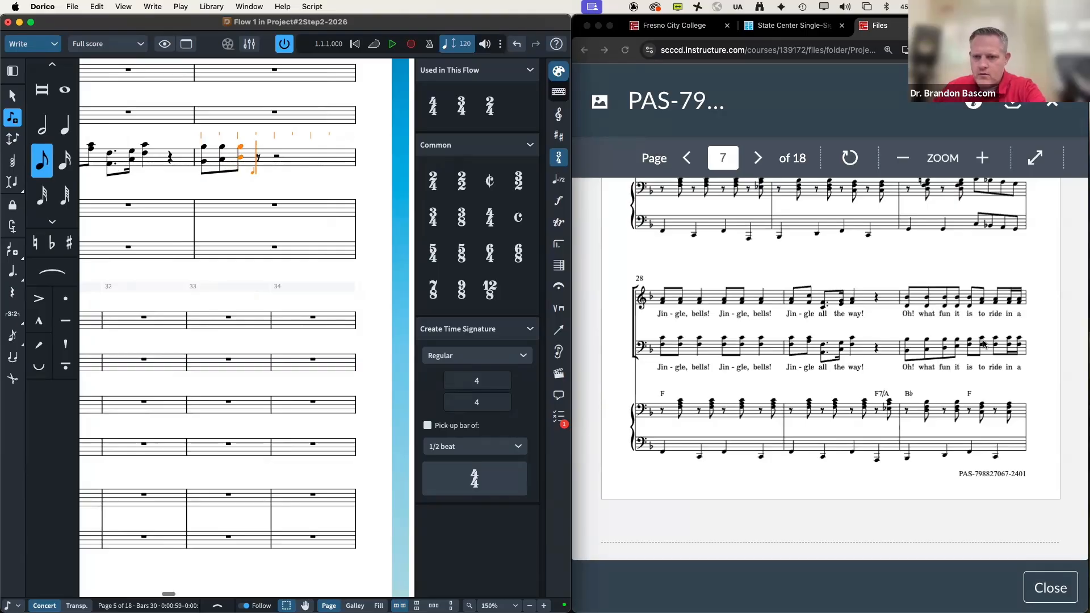
{"action": "key", "text": "4"}
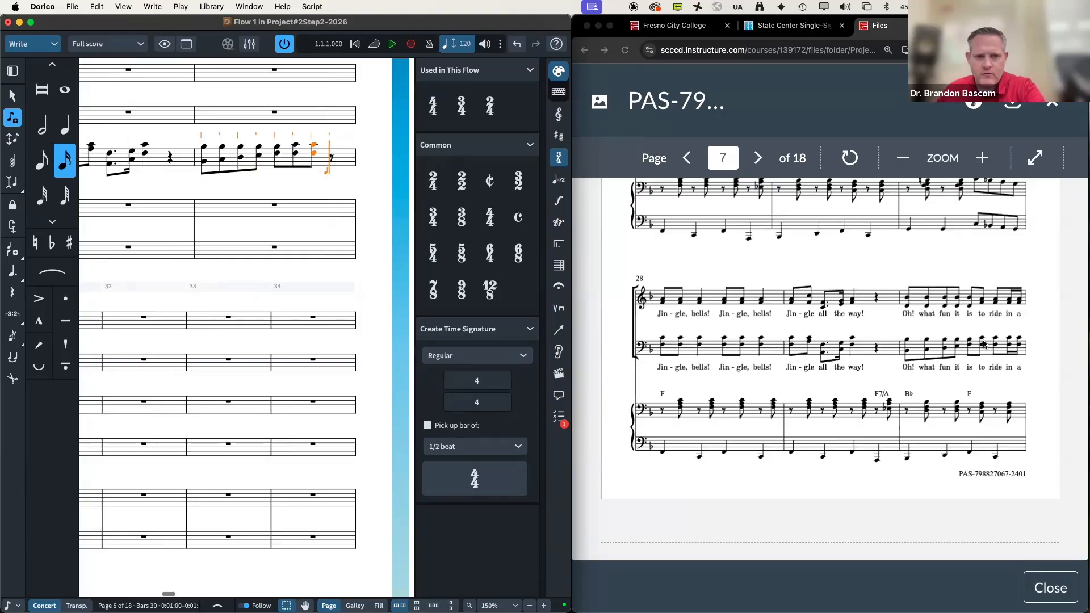
{"action": "scroll", "coordinate": [908, 382], "scroll_direction": "down", "scroll_amount": 10}
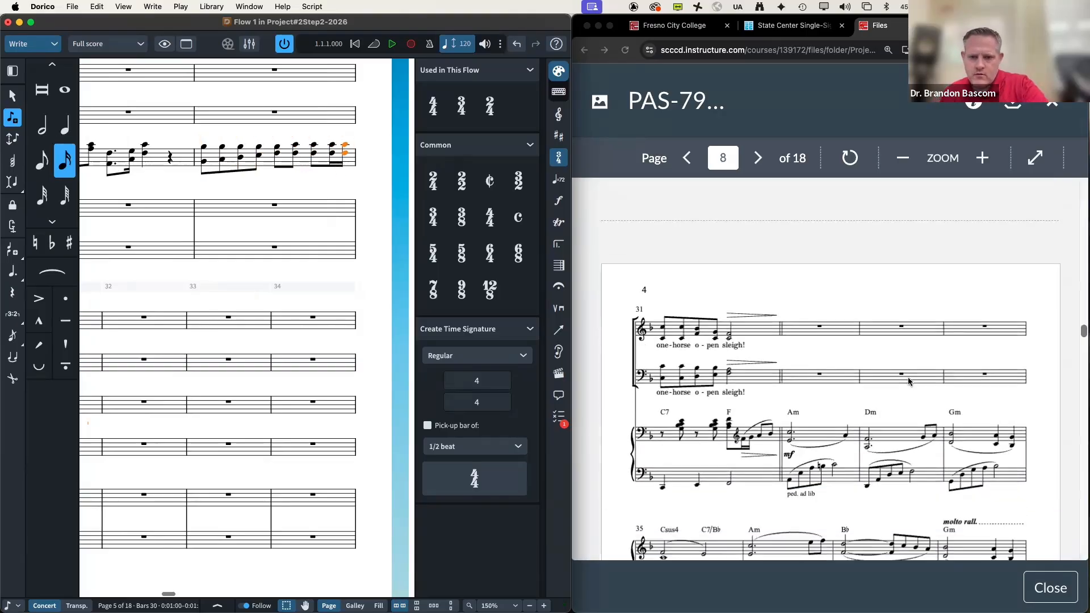
{"action": "key", "text": "5"}
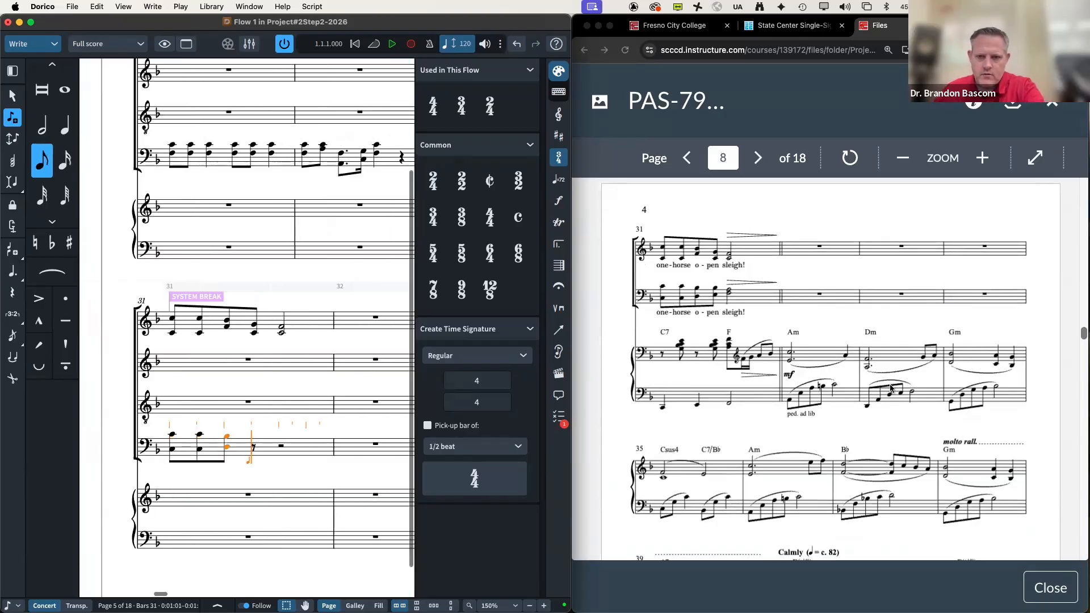
{"action": "key", "text": "6"}
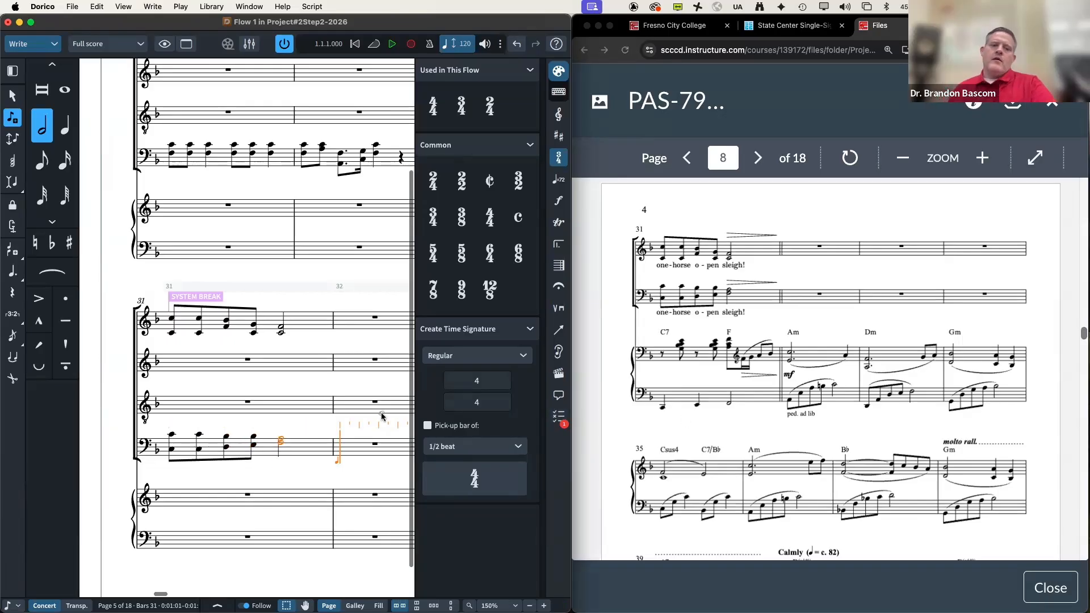
{"action": "scroll", "coordinate": [380, 412], "scroll_direction": "right", "scroll_amount": 10}
{"action": "scroll", "coordinate": [379, 412], "scroll_direction": "right", "scroll_amount": 5}
{"action": "scroll", "coordinate": [379, 412], "scroll_direction": "up", "scroll_amount": 5}
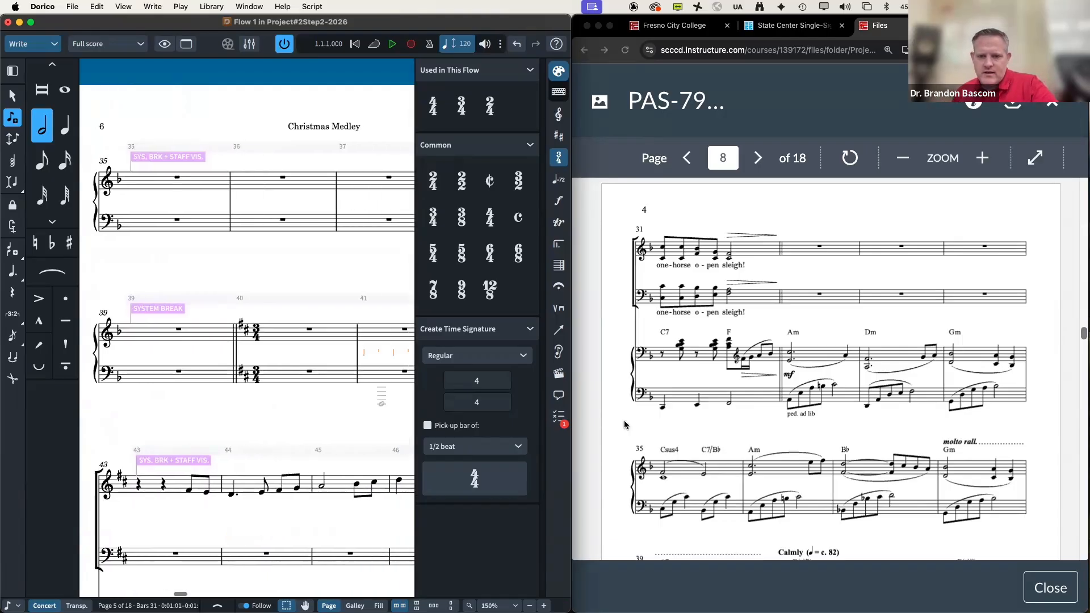
Step: Switch from Dorico to the Christmas Medley reference PDF in the browser
{"action": "scroll", "coordinate": [729, 397], "scroll_direction": "down", "scroll_amount": 10}
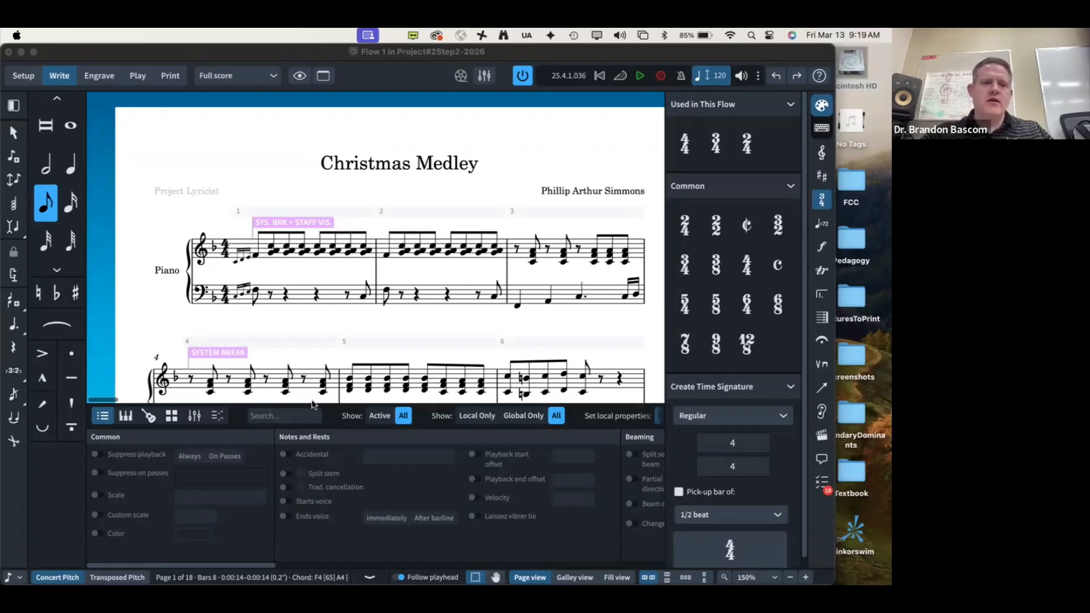
{"action": "key", "text": "super+Tab"}
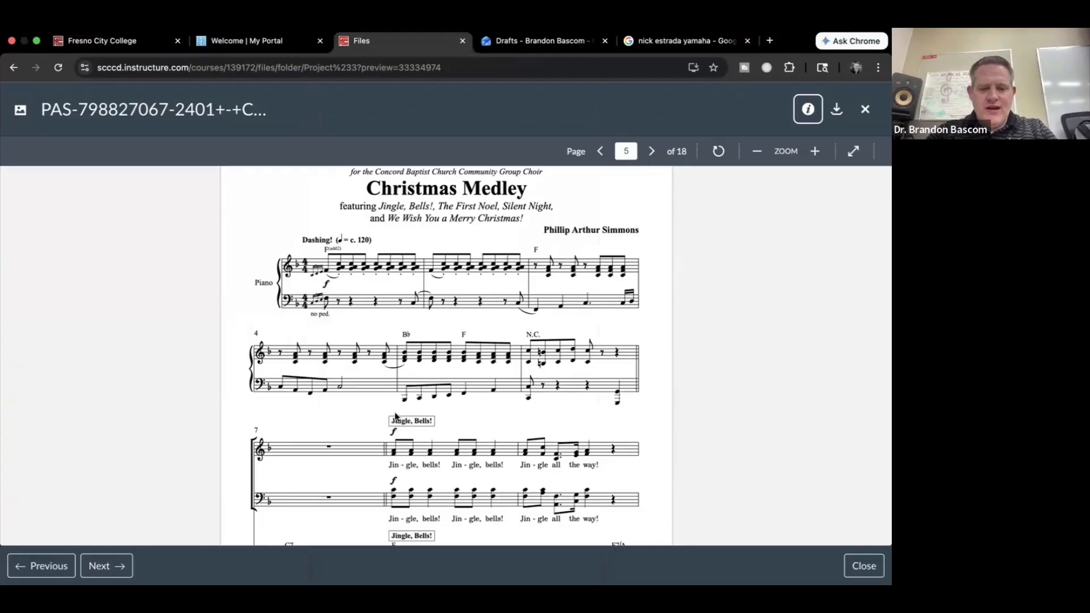
Step: Bring the Dorico score back to the front, showing bars 4–9
{"action": "key", "text": "super+Tab"}
{"action": "key", "text": "super+Tab"}
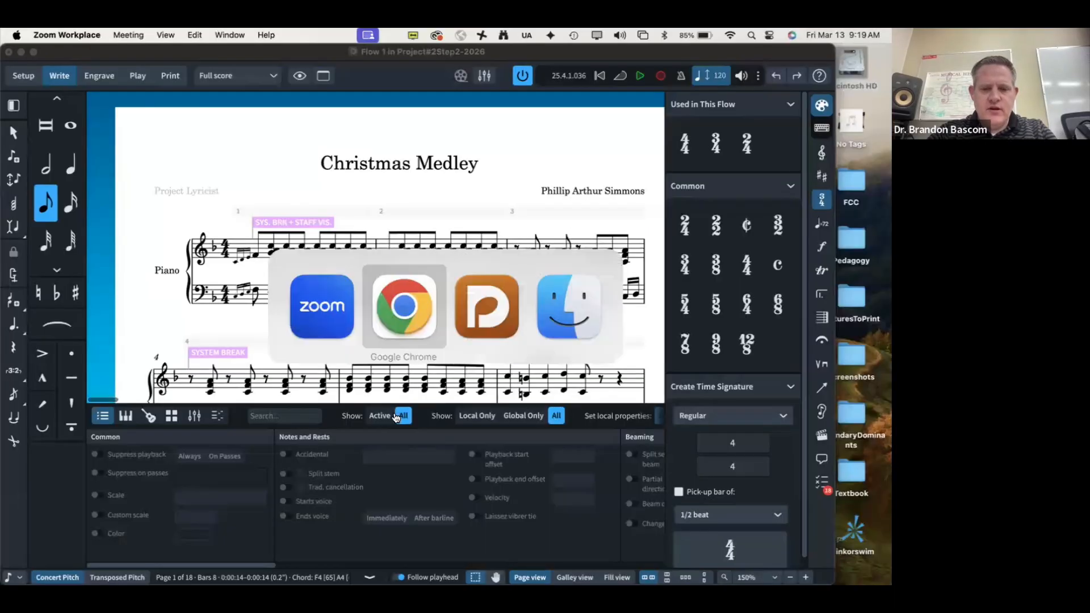
{"action": "left_click", "coordinate": [395, 417]}
{"action": "scroll", "coordinate": [266, 290], "scroll_direction": "down", "scroll_amount": 5}
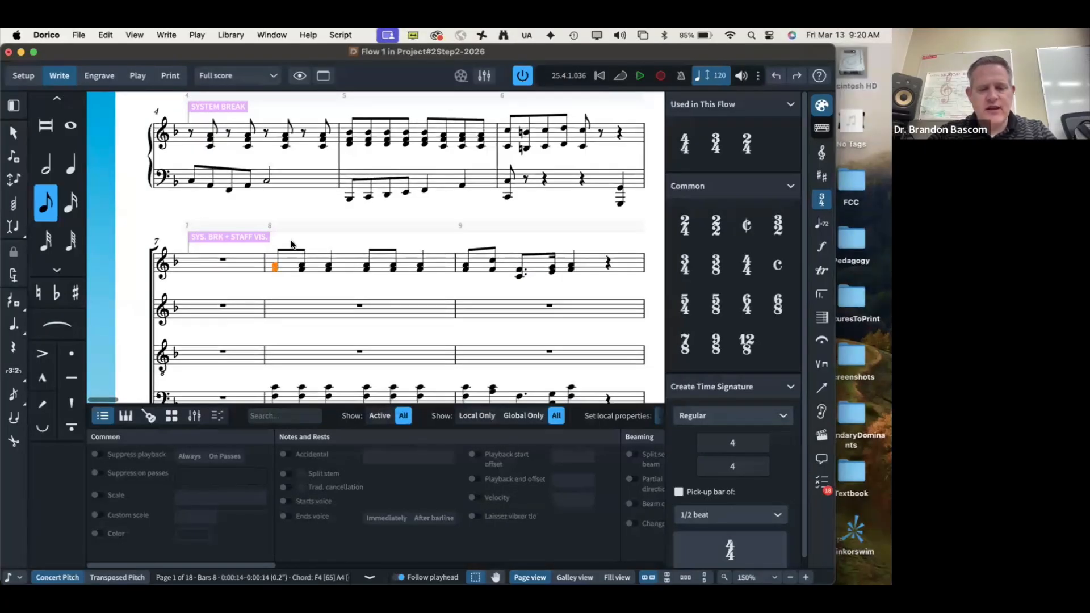
Step: Add a 'Jingle, Bells!' text label at bar 8, checking the wording against the reference
{"action": "key", "text": "shift+x"}
{"action": "type", "text": "J"}
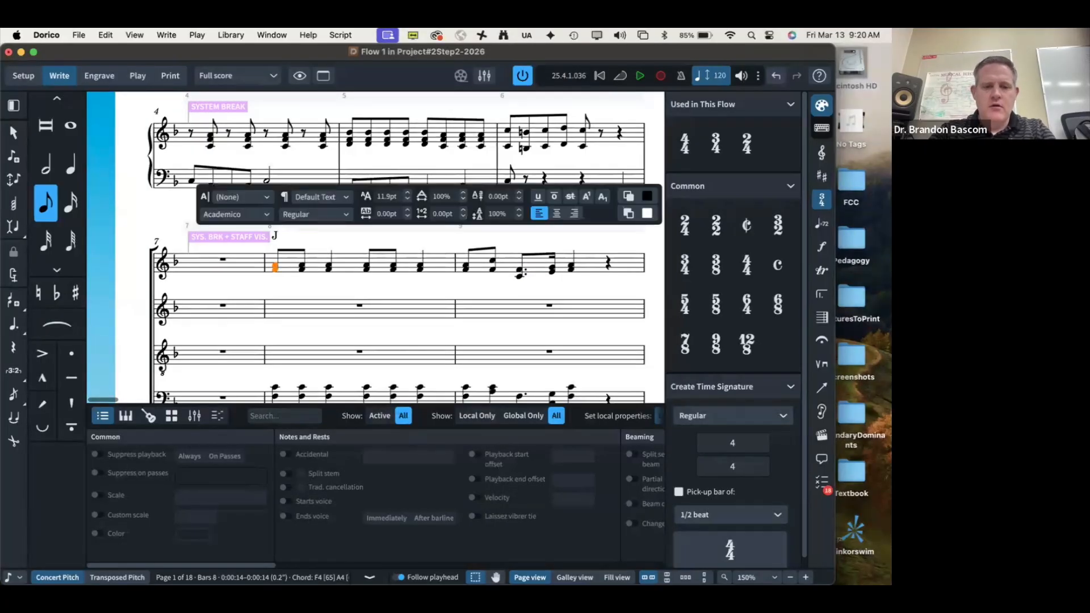
{"action": "type", "text": "ingle Bells!"}
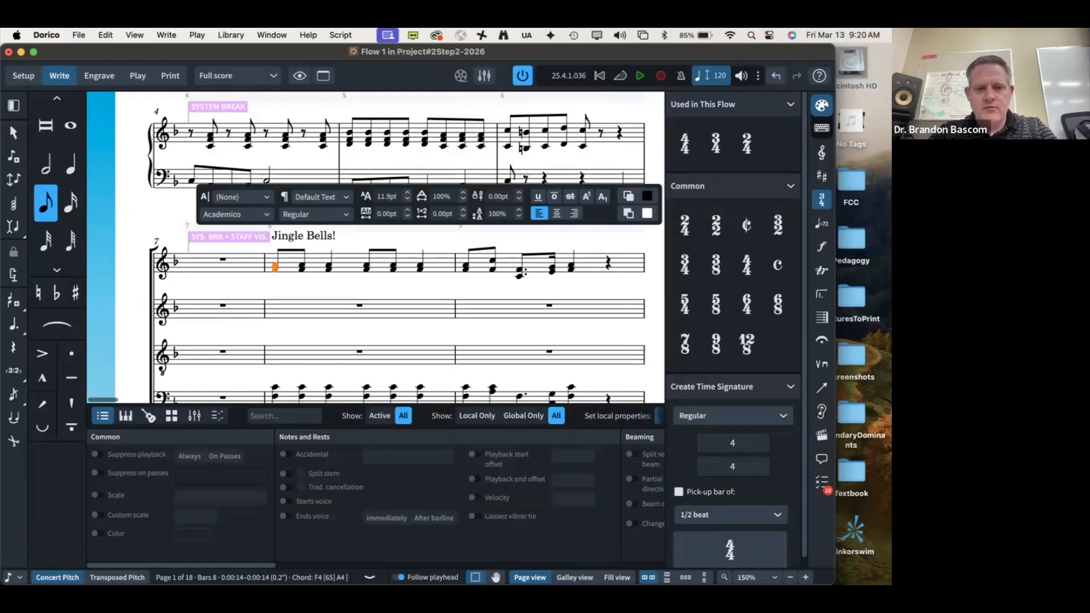
{"action": "key", "text": "super+Tab"}
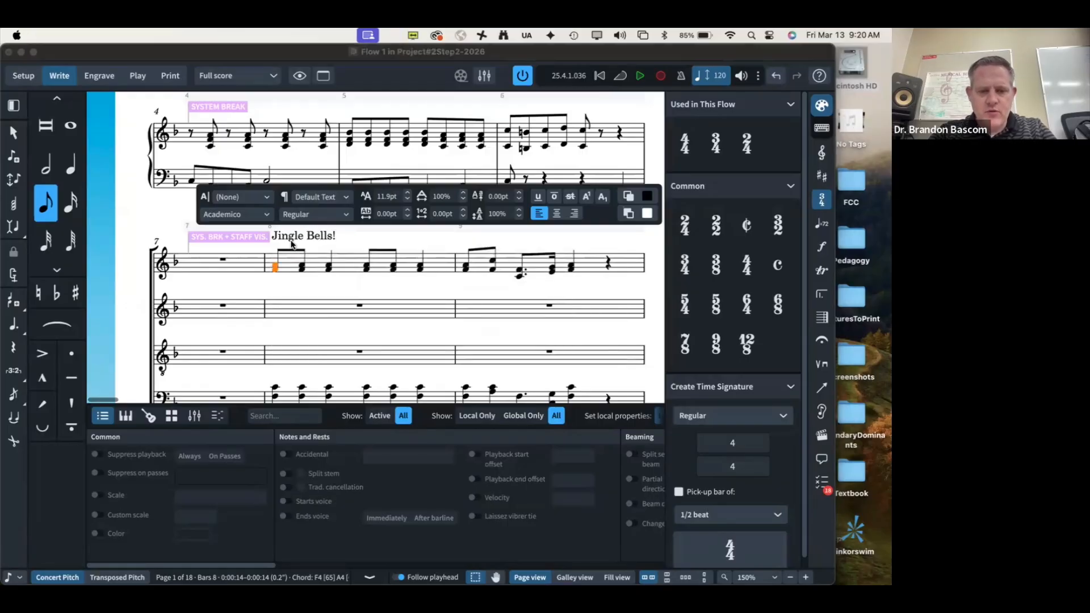
{"action": "key", "text": "super+Tab"}
{"action": "key", "text": "super+Tab"}
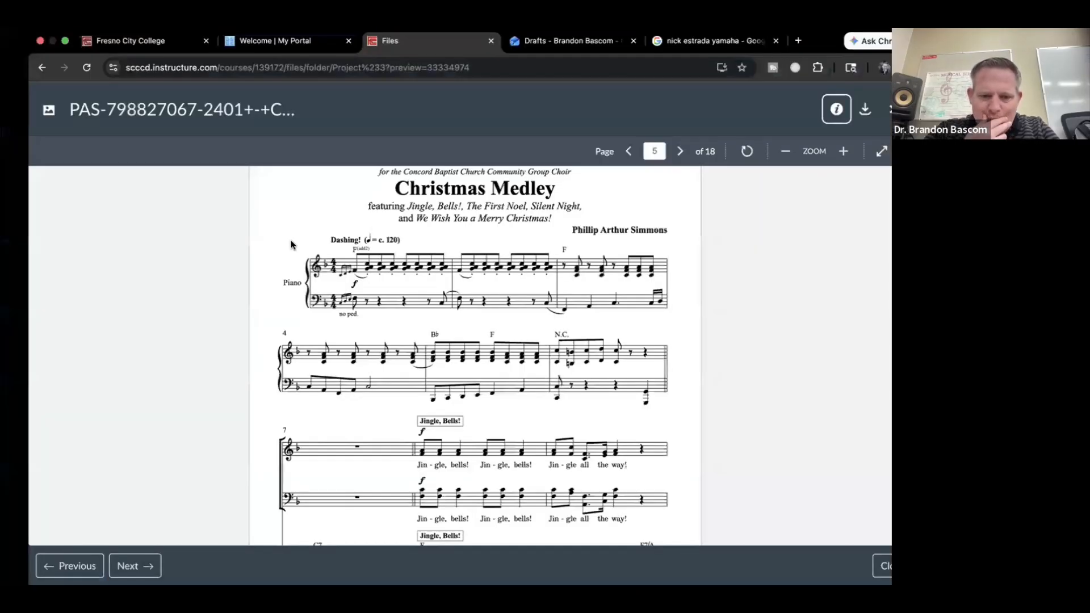
{"action": "key", "text": "super+Tab"}
{"action": "type", "text": "!"}
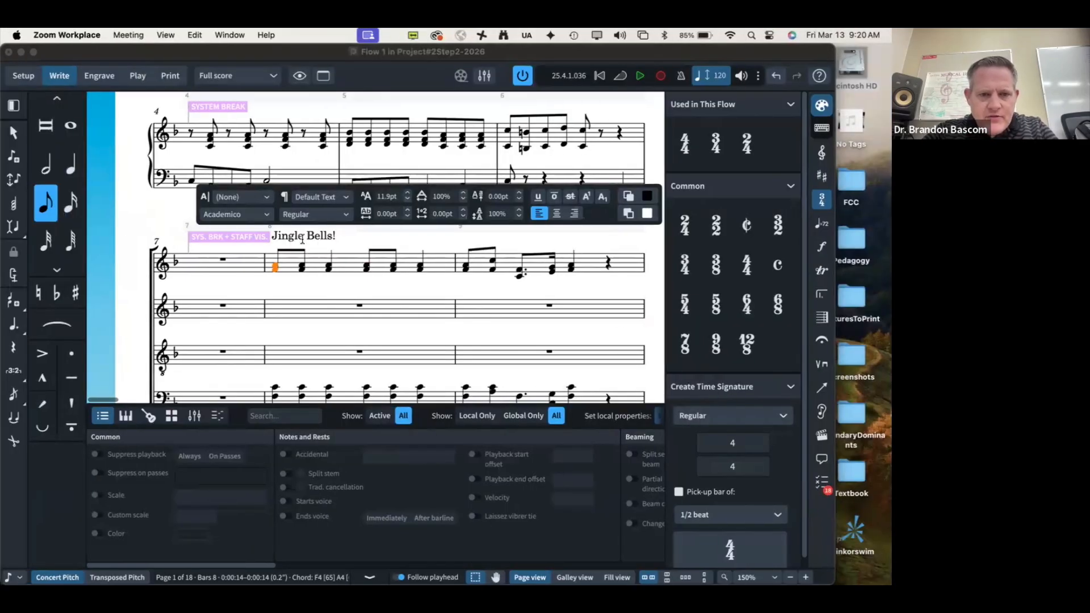
{"action": "left_click", "coordinate": [302, 239]}
{"action": "type", "text": ","}
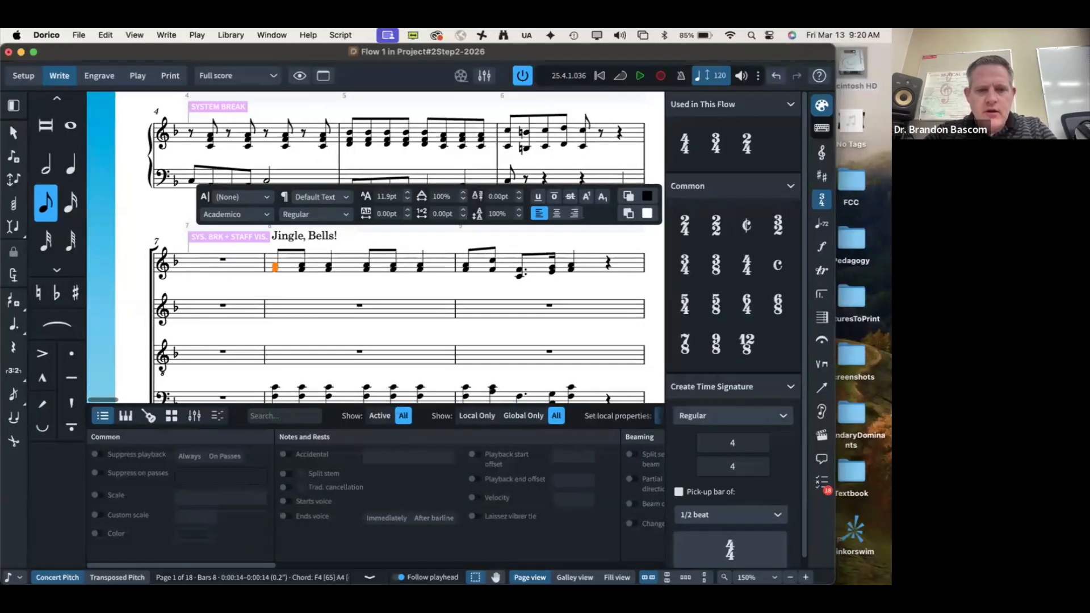
Step: Reduce the label's font size from 11.9pt to 9pt
{"action": "key", "text": "super+a"}
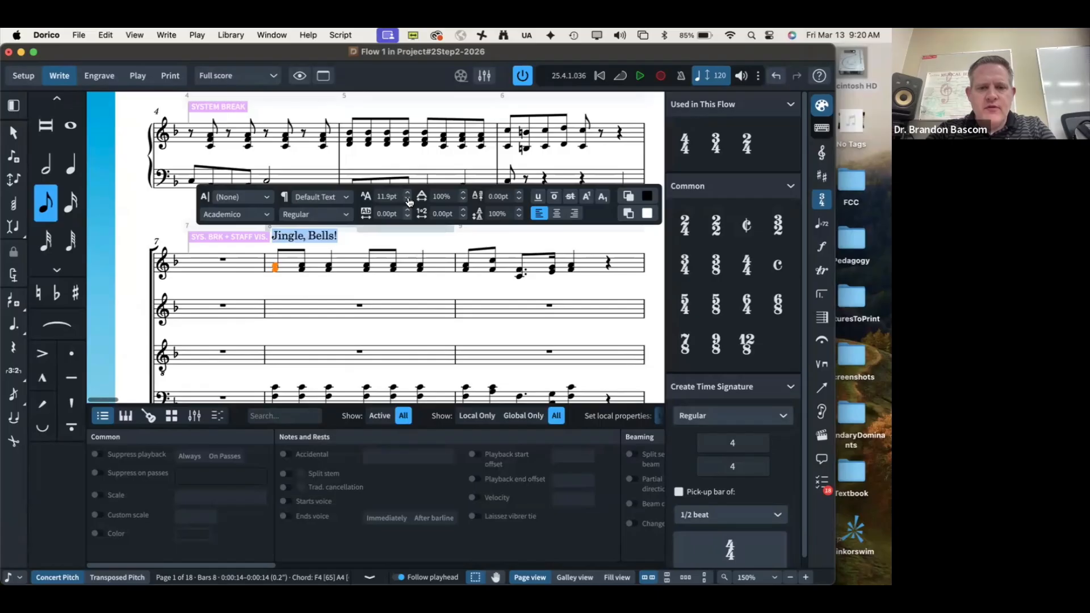
{"action": "left_click", "coordinate": [407, 199]}
{"action": "left_click", "coordinate": [409, 200]}
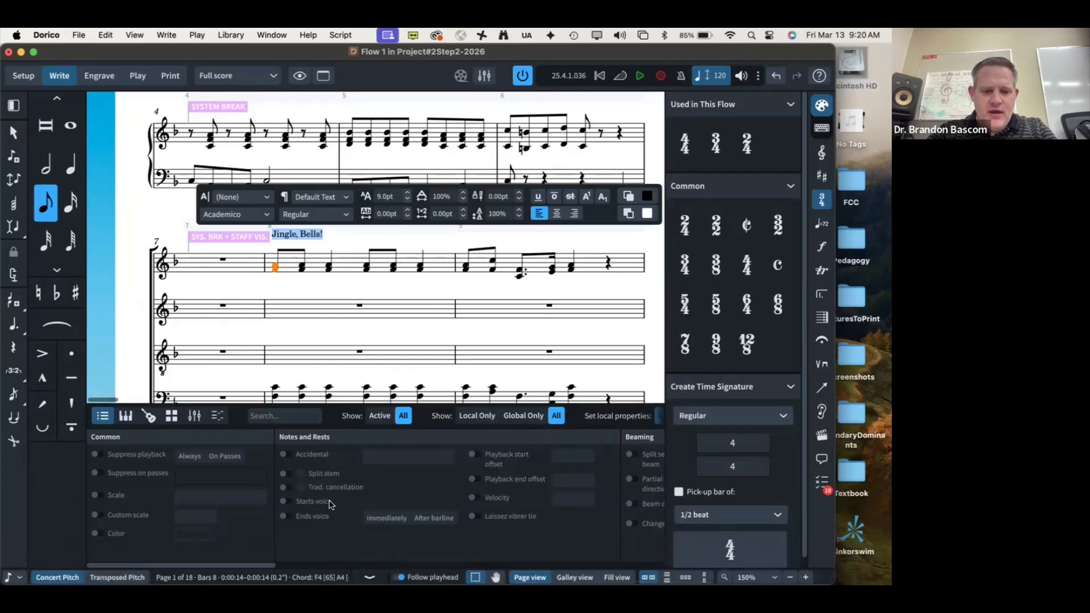
{"action": "key", "text": "Escape"}
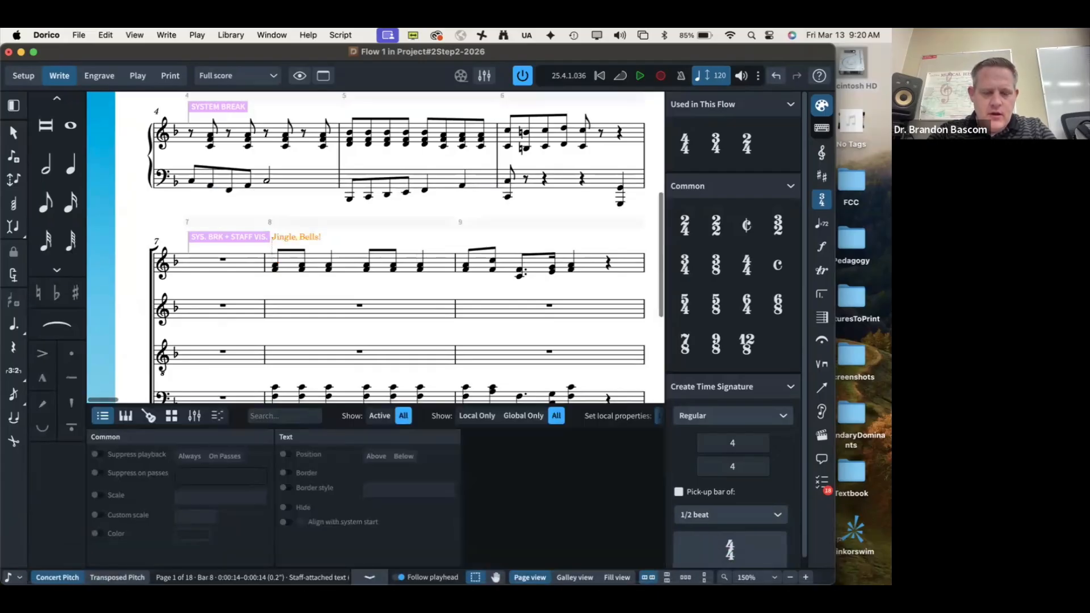
Step: Turn on Border and Border style for the label, keeping the Rectangle shape
{"action": "left_click", "coordinate": [283, 474]}
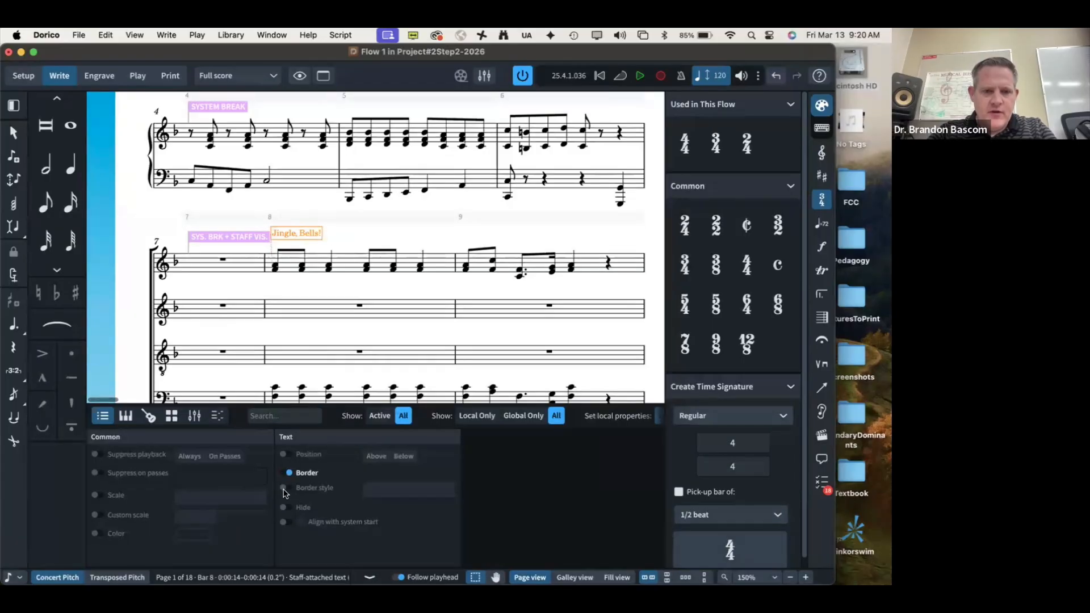
{"action": "left_click", "coordinate": [284, 488]}
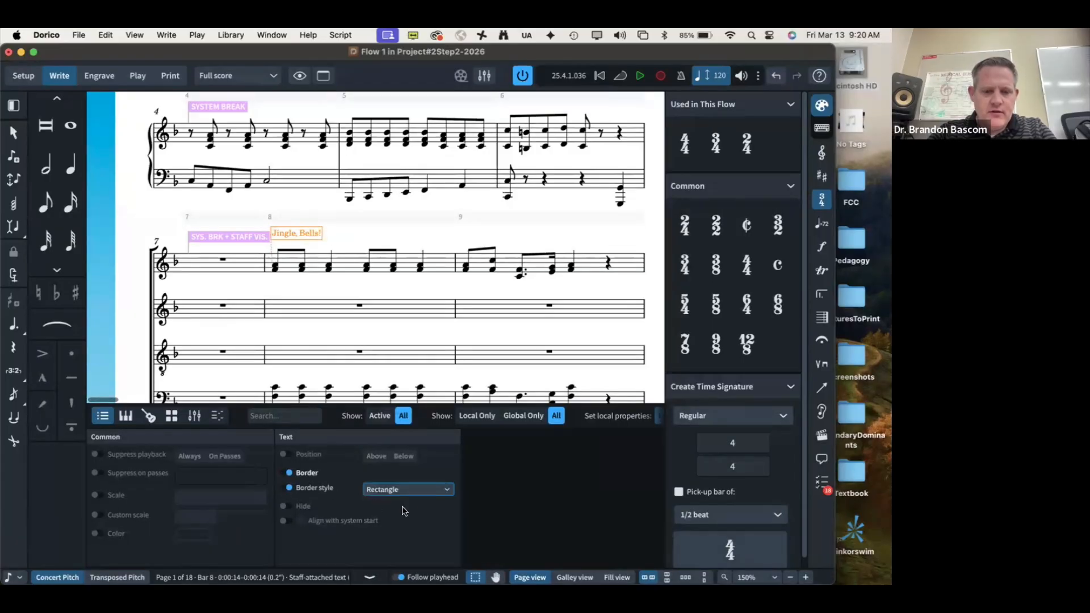
{"action": "left_click", "coordinate": [391, 491]}
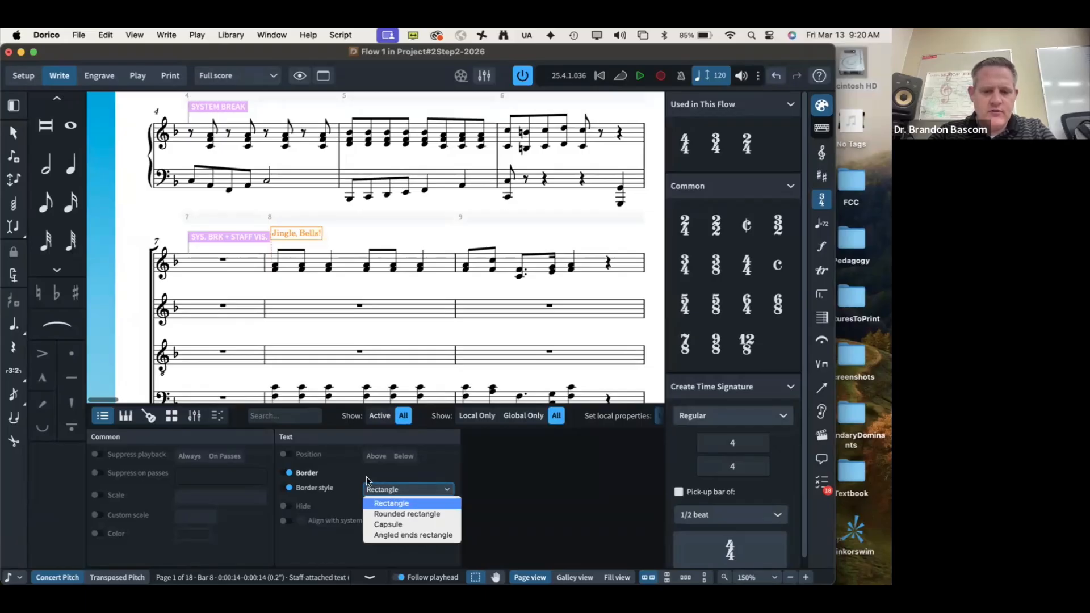
{"action": "left_click", "coordinate": [339, 472]}
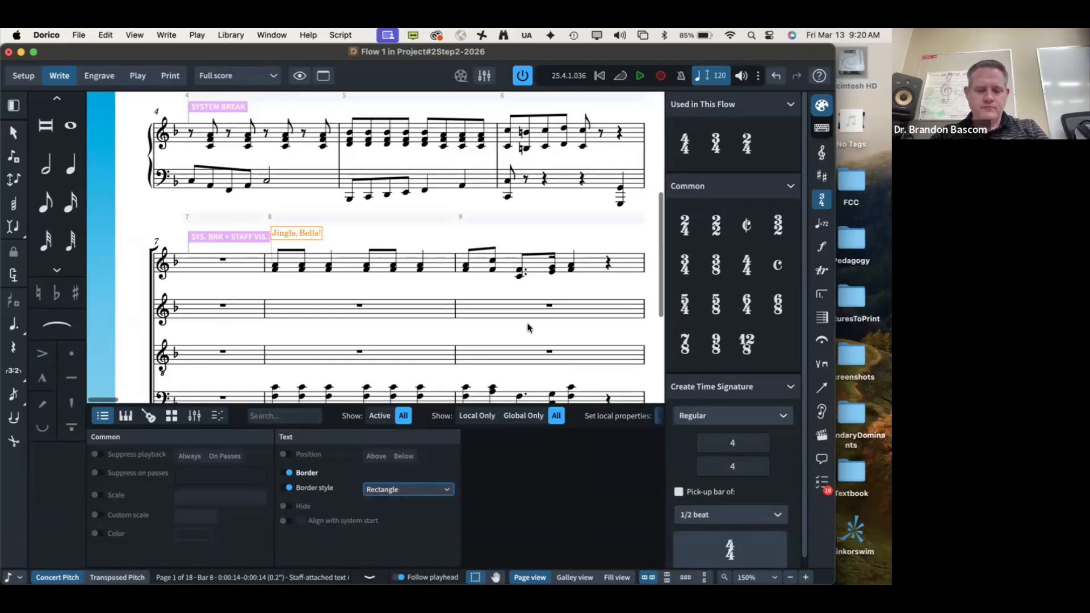
{"action": "key", "text": "super+Tab"}
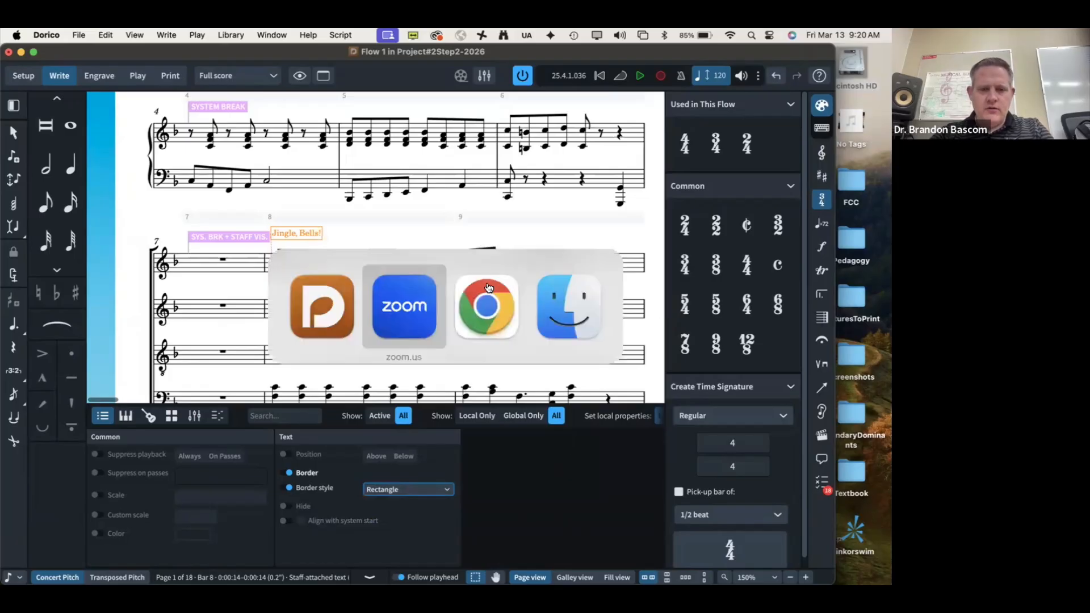
Step: Return to the reference PDF and scroll up to the top of page 5
{"action": "key", "text": "super+Tab"}
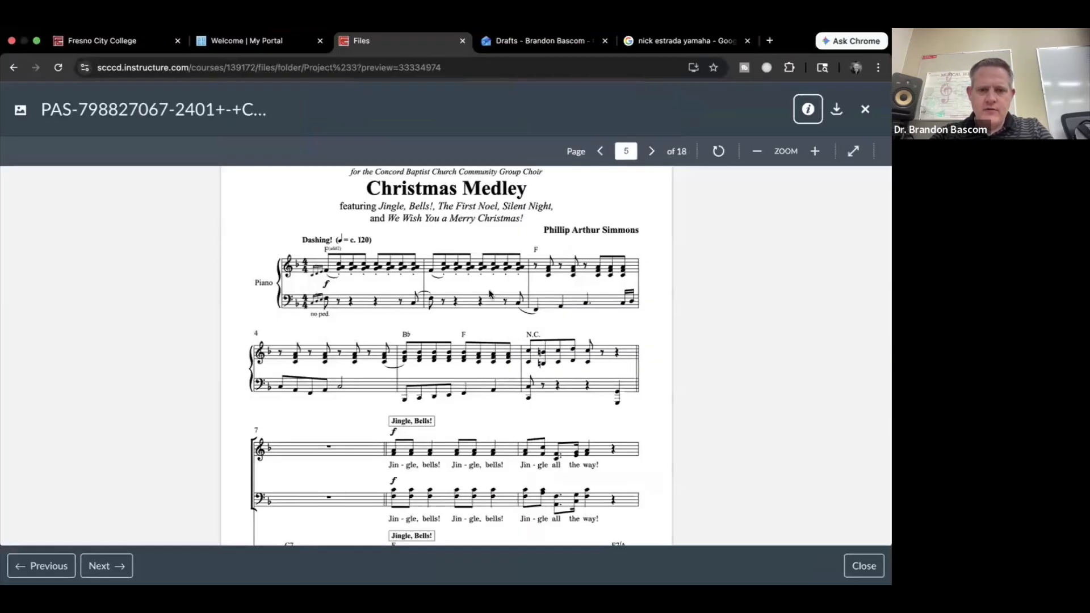
{"action": "scroll", "coordinate": [348, 247], "scroll_direction": "up", "scroll_amount": 3}
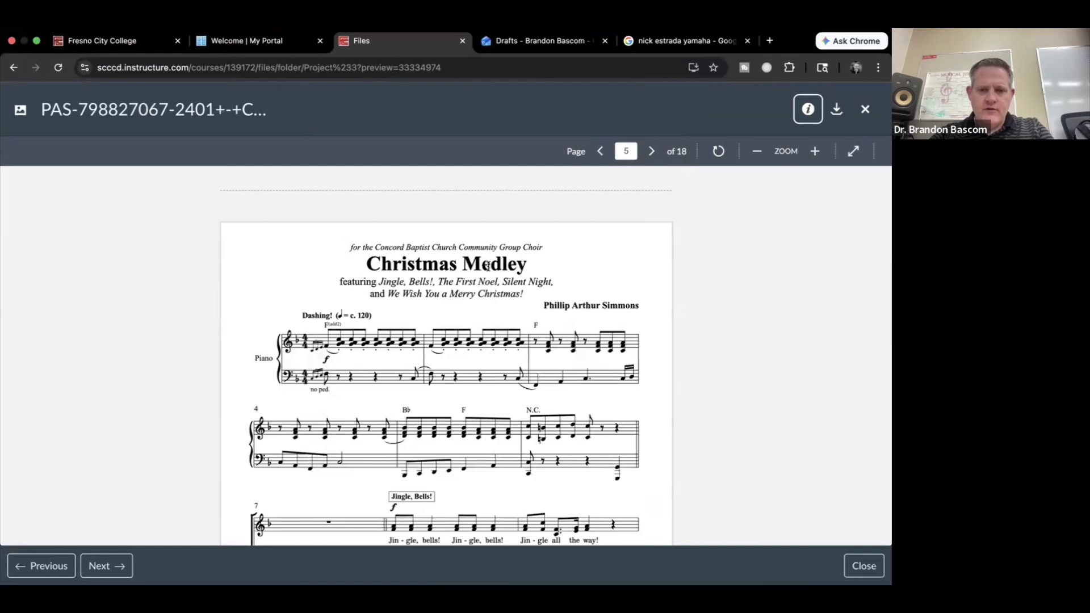
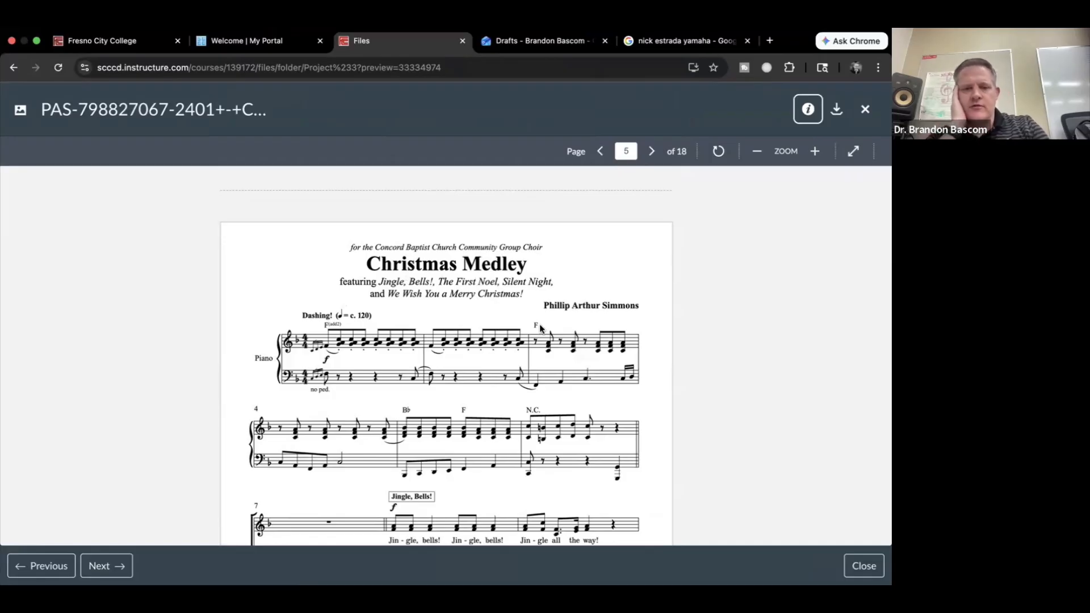
Step: Switch to Dorico and open Project Info for the Christmas Medley score
{"action": "key", "text": "super+Tab"}
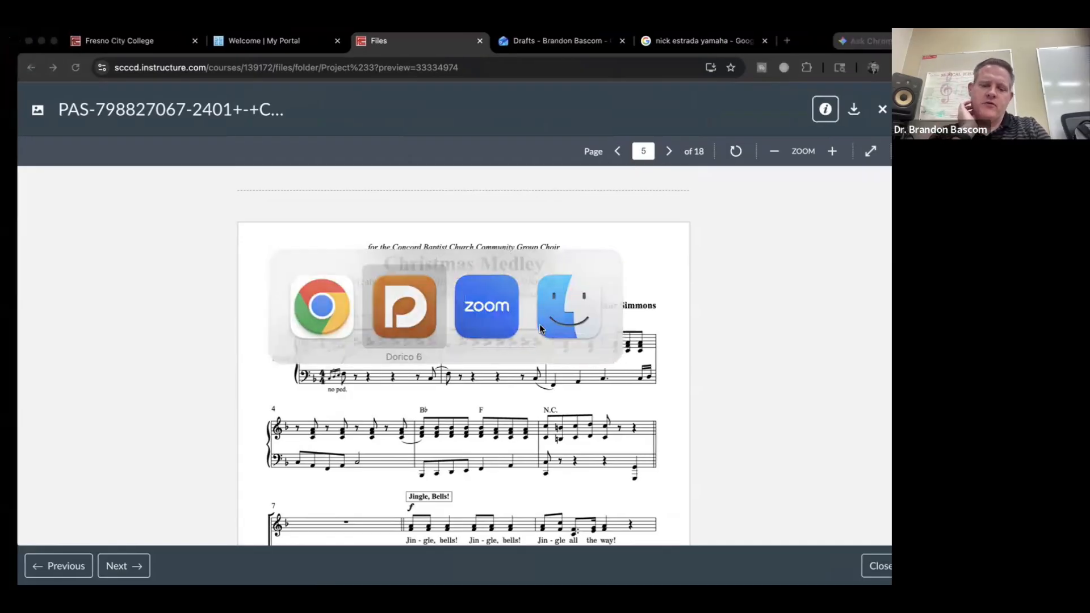
{"action": "key", "text": "super+i"}
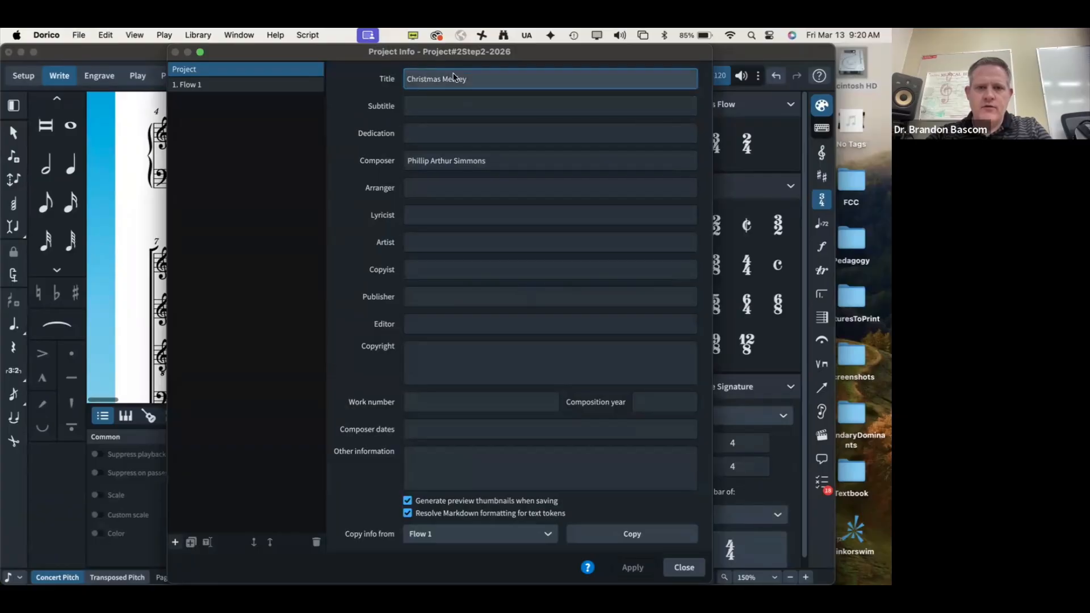
Step: Copy the choir dedication line from the reference PDF into the Dedication field
{"action": "left_click", "coordinate": [59, 134]}
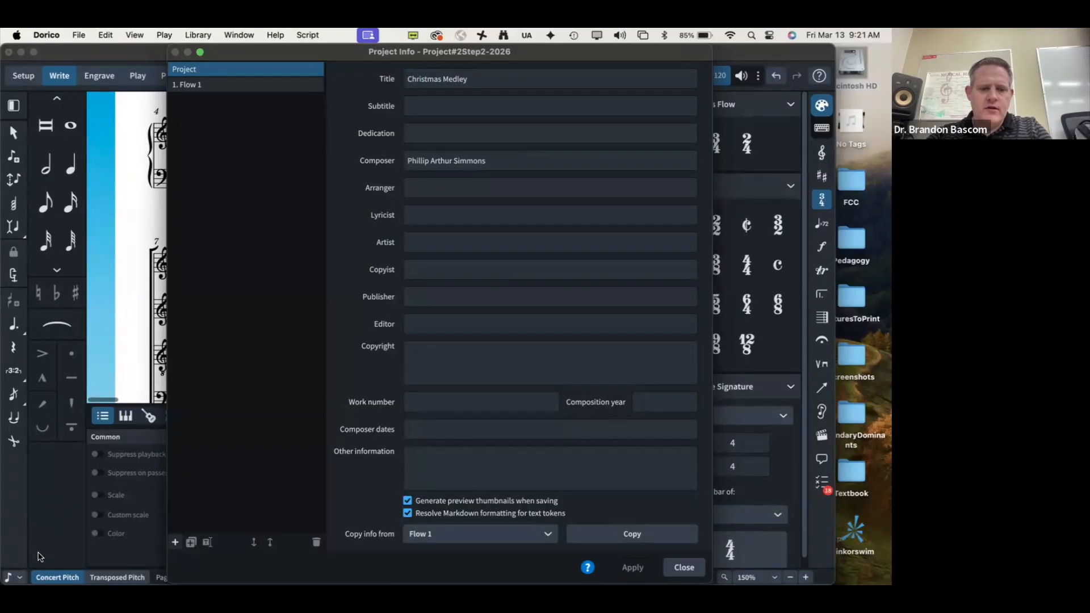
{"action": "key", "text": "super+Tab"}
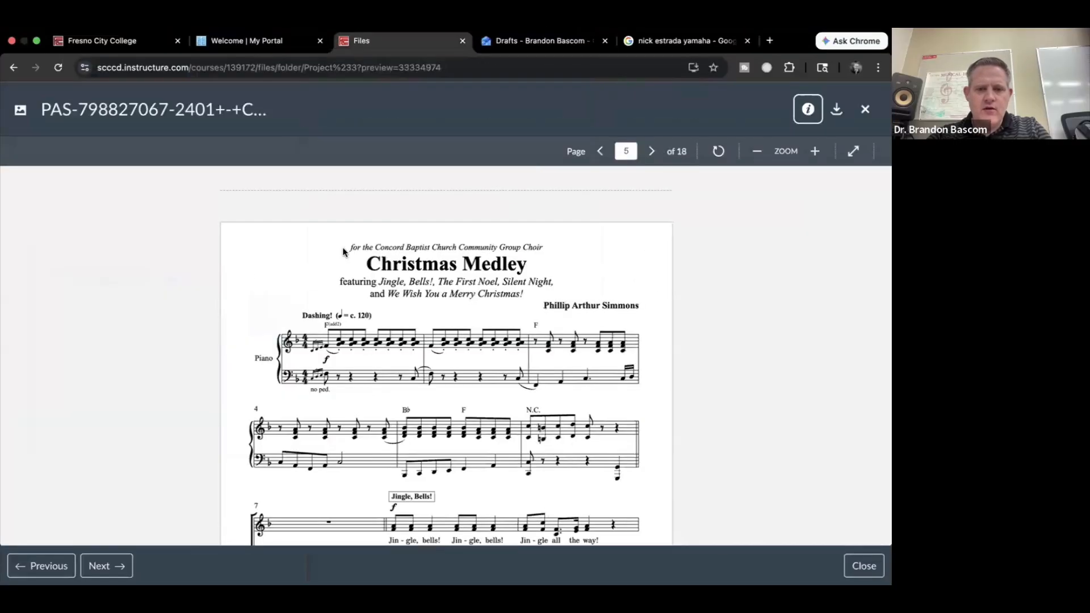
{"action": "left_click", "coordinate": [350, 251]}
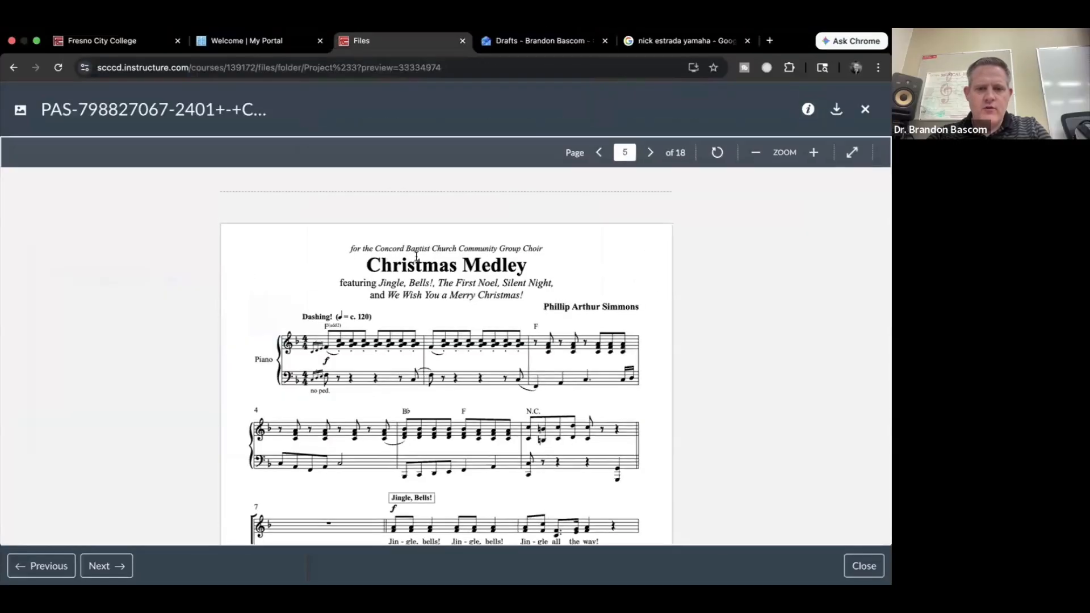
{"action": "left_click_drag", "start_coordinate": [350, 248], "coordinate": [544, 257]}
{"action": "key", "text": "super+c"}
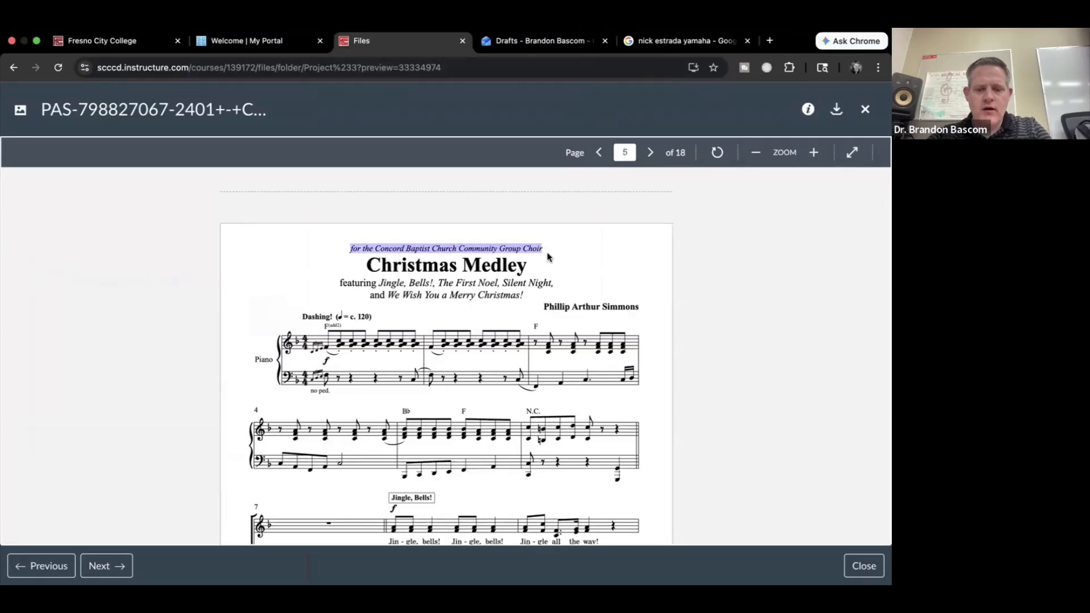
{"action": "key", "text": "super+Tab"}
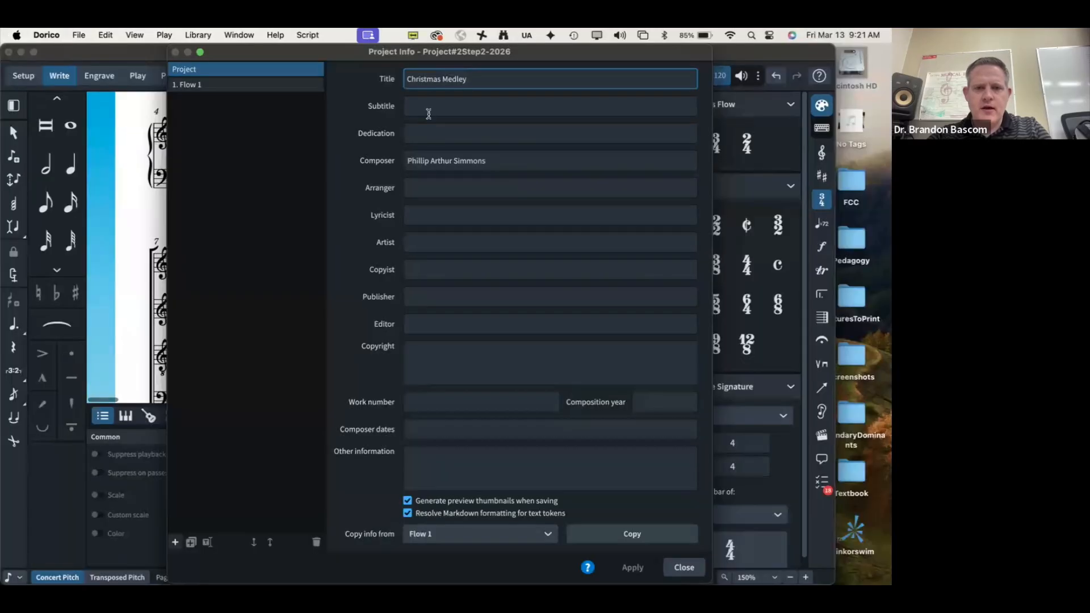
{"action": "left_click", "coordinate": [427, 135]}
{"action": "key", "text": "super+v"}
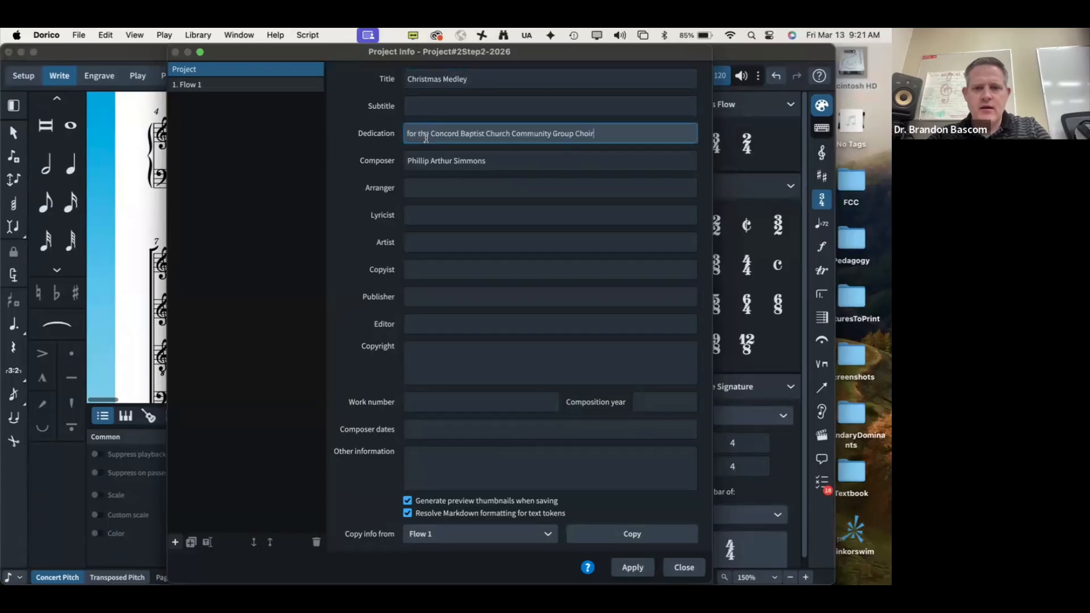
Step: Copy the featured-songs subtitle lines from the PDF into the Subtitle field
{"action": "key", "text": "super+Tab"}
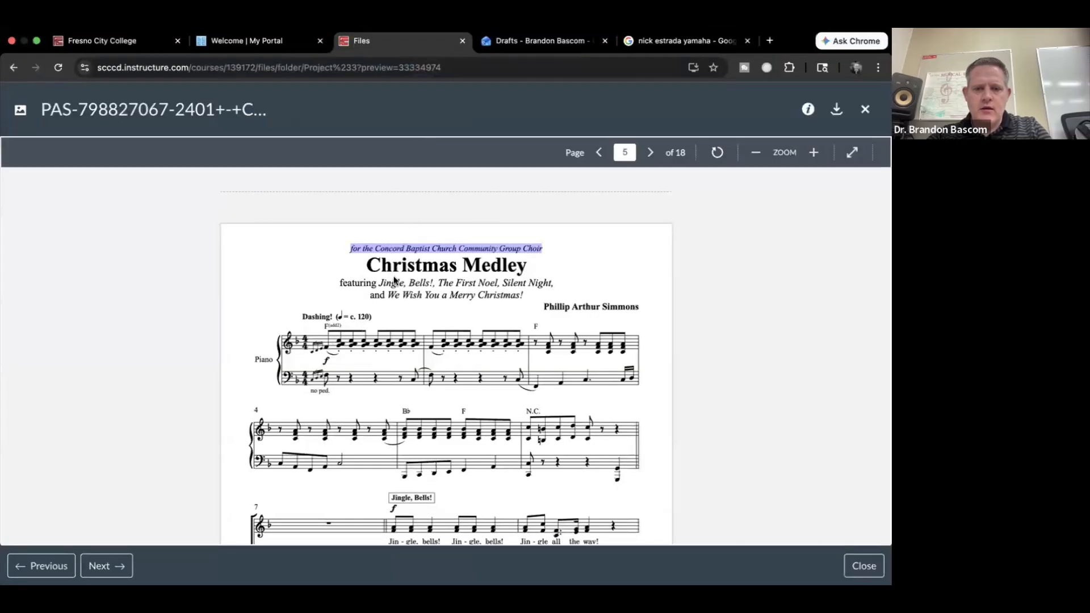
{"action": "left_click_drag", "start_coordinate": [340, 282], "coordinate": [530, 301]}
{"action": "key", "text": "super+Tab"}
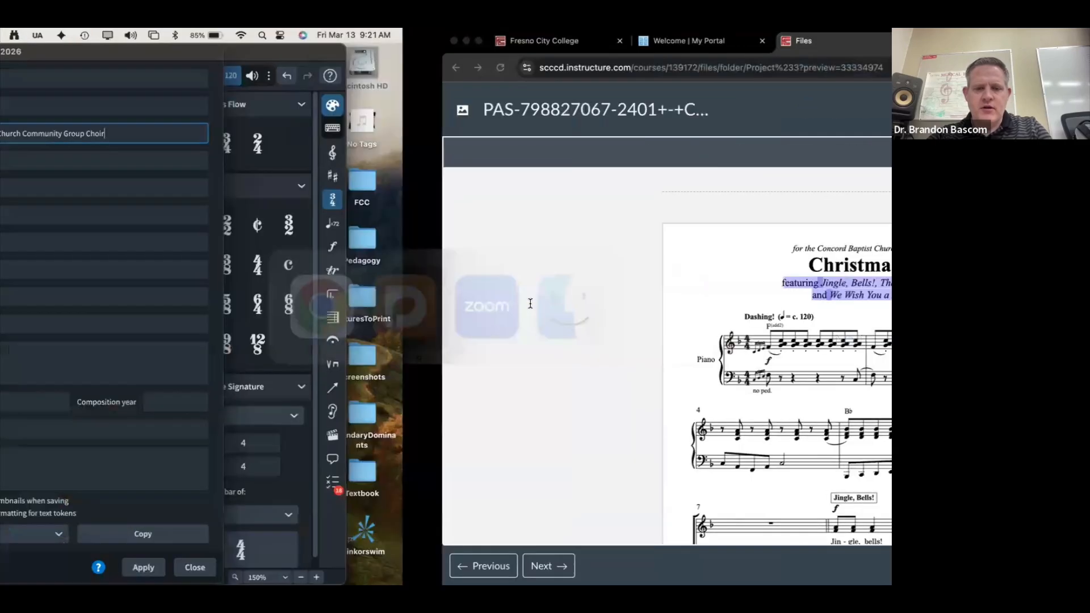
{"action": "left_click", "coordinate": [433, 106]}
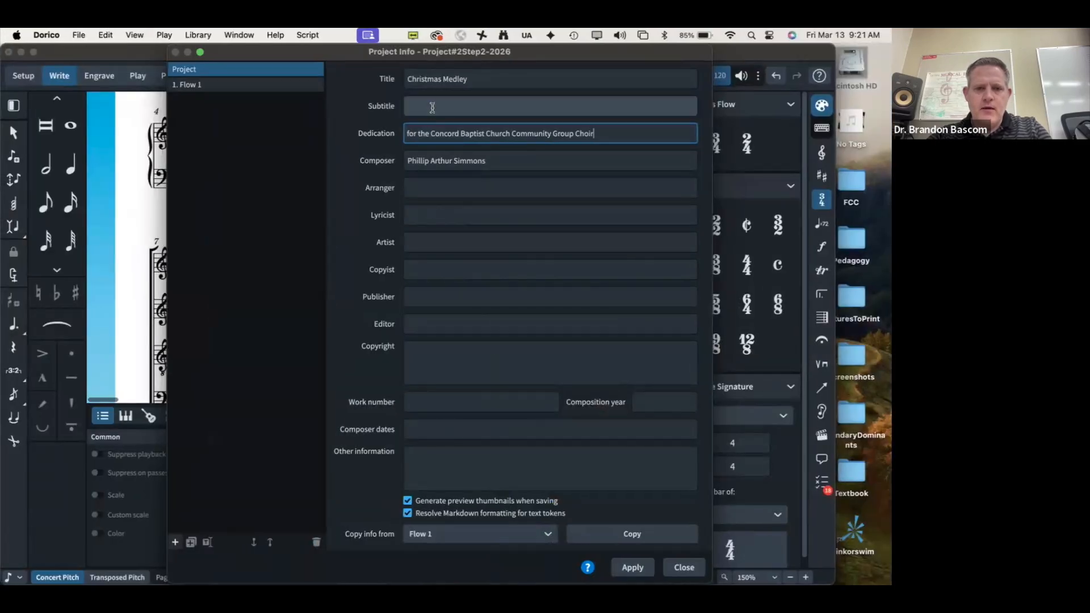
{"action": "key", "text": "super+v"}
{"action": "key", "text": "super+Tab"}
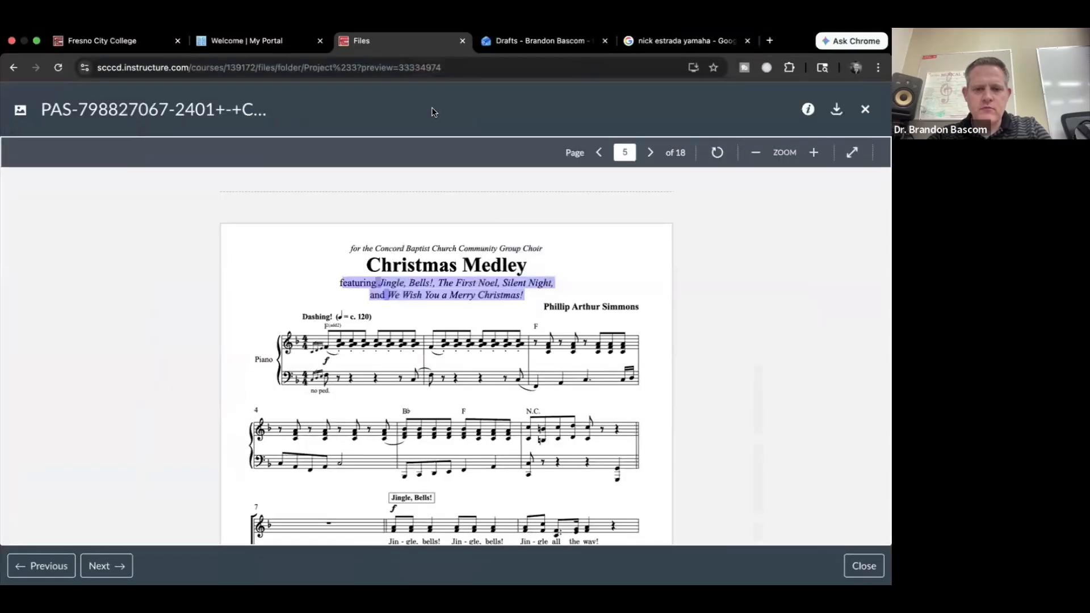
{"action": "key", "text": "super+Tab"}
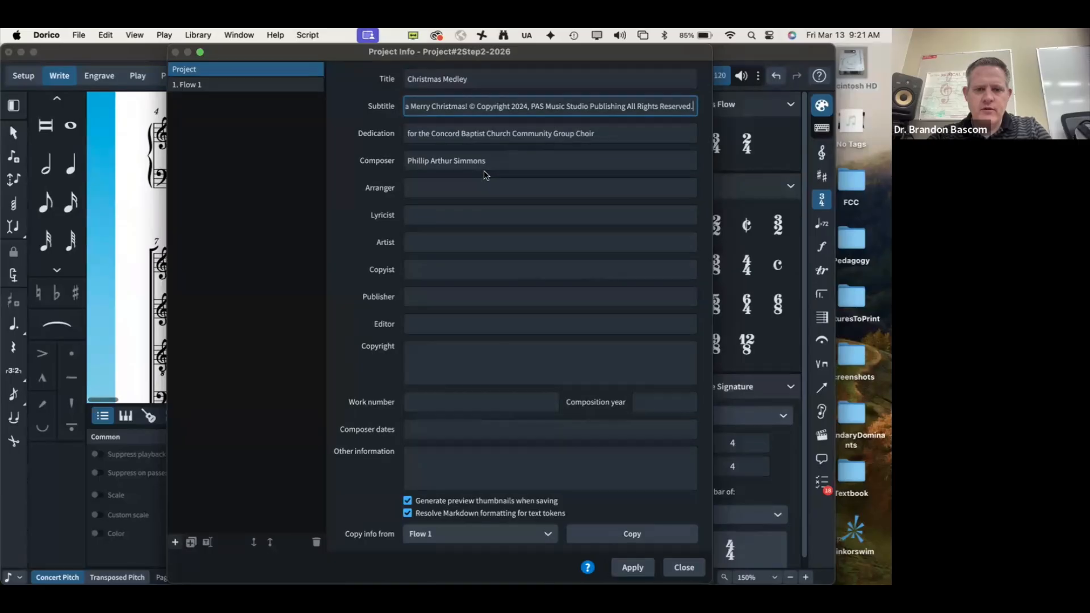
Step: Paste the 2024 PAS Music Studio Publishing copyright into Copyright and remove it from Subtitle
{"action": "key", "text": "super+Tab"}
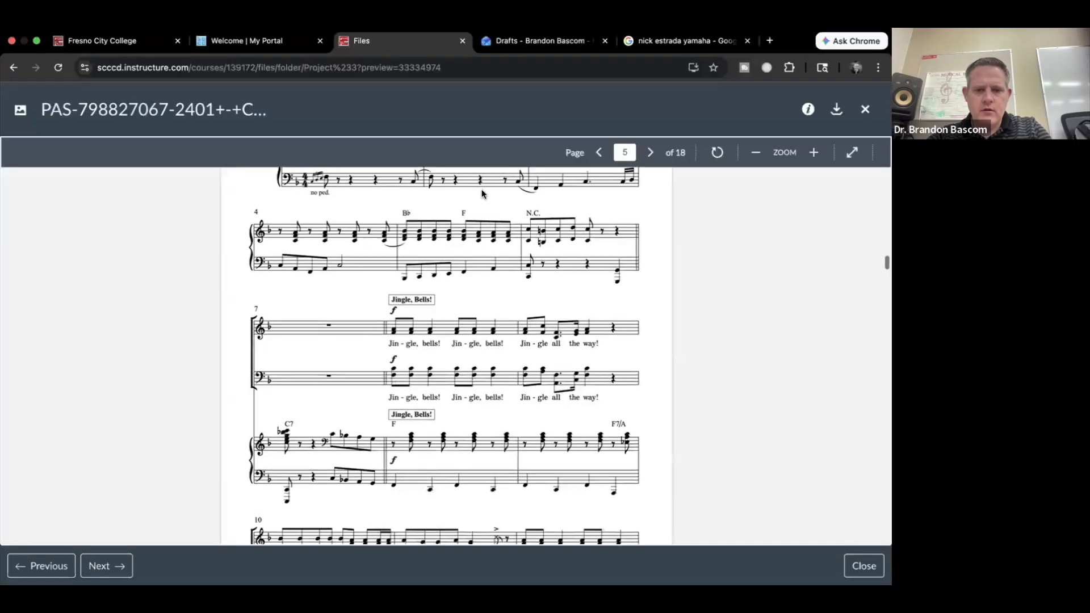
{"action": "scroll", "coordinate": [481, 193], "scroll_direction": "down", "scroll_amount": 2}
{"action": "scroll", "coordinate": [481, 192], "scroll_direction": "down", "scroll_amount": 3}
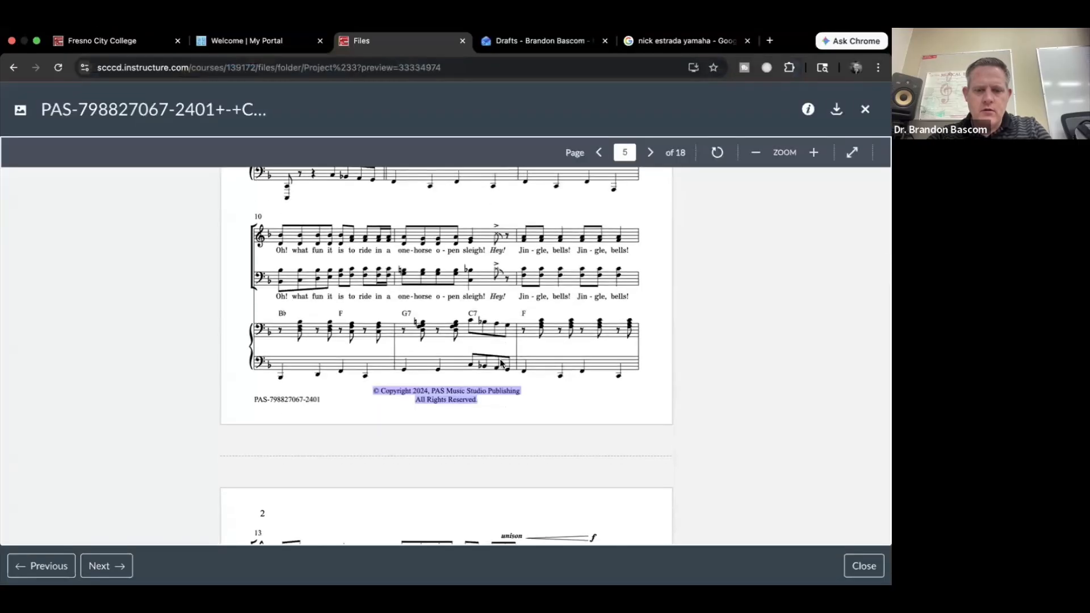
{"action": "left_click_drag", "start_coordinate": [374, 390], "coordinate": [482, 415]}
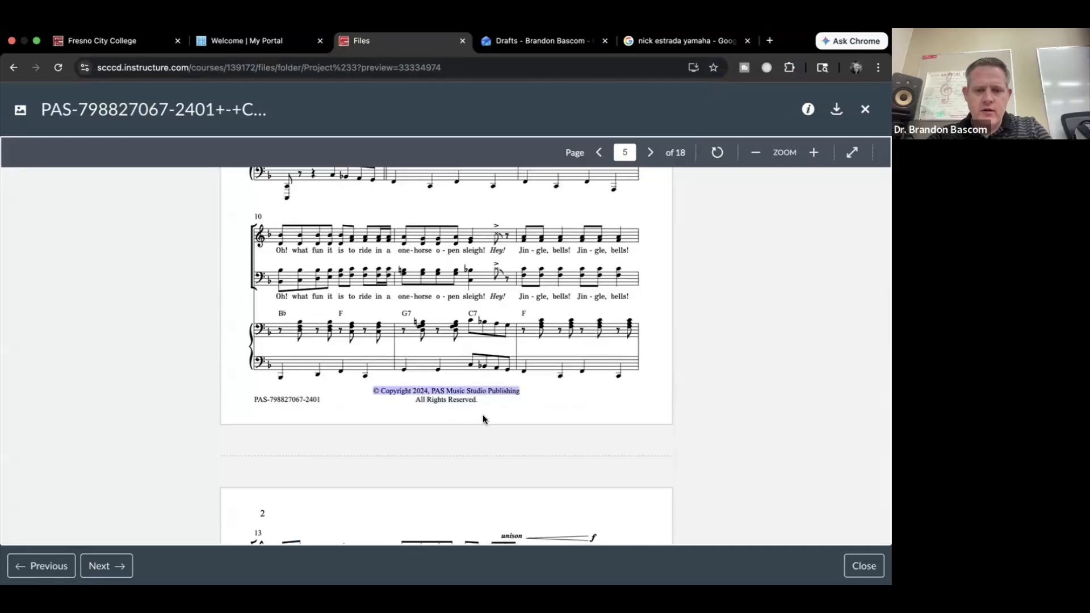
{"action": "left_click", "coordinate": [482, 414]}
{"action": "triple_click", "coordinate": [477, 399]}
{"action": "key", "text": "super+c"}
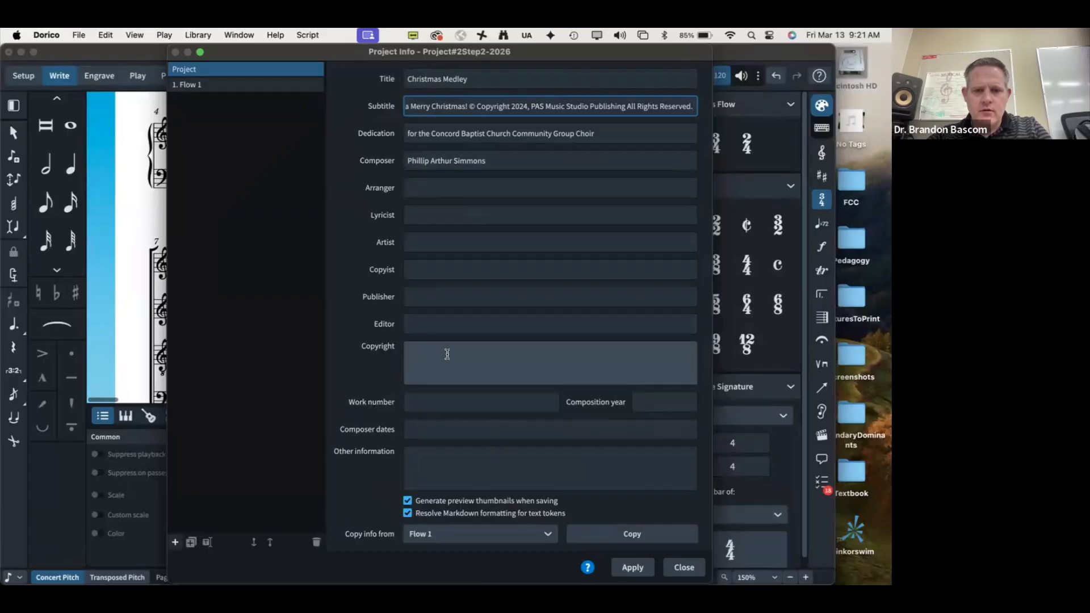
{"action": "left_click", "coordinate": [445, 354]}
{"action": "key", "text": "super+v"}
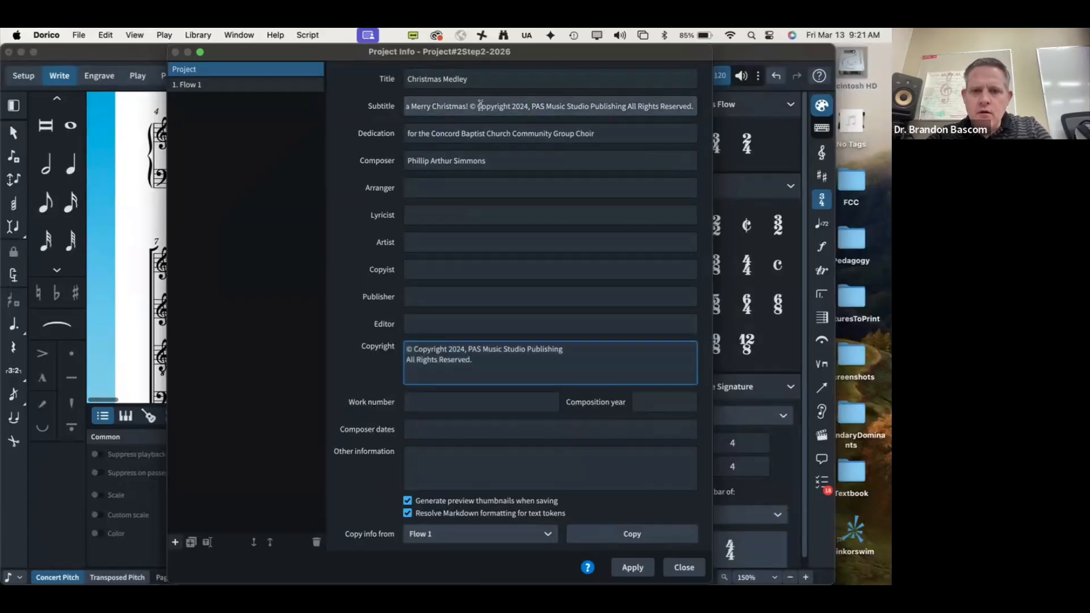
{"action": "left_click_drag", "start_coordinate": [470, 105], "coordinate": [694, 107]}
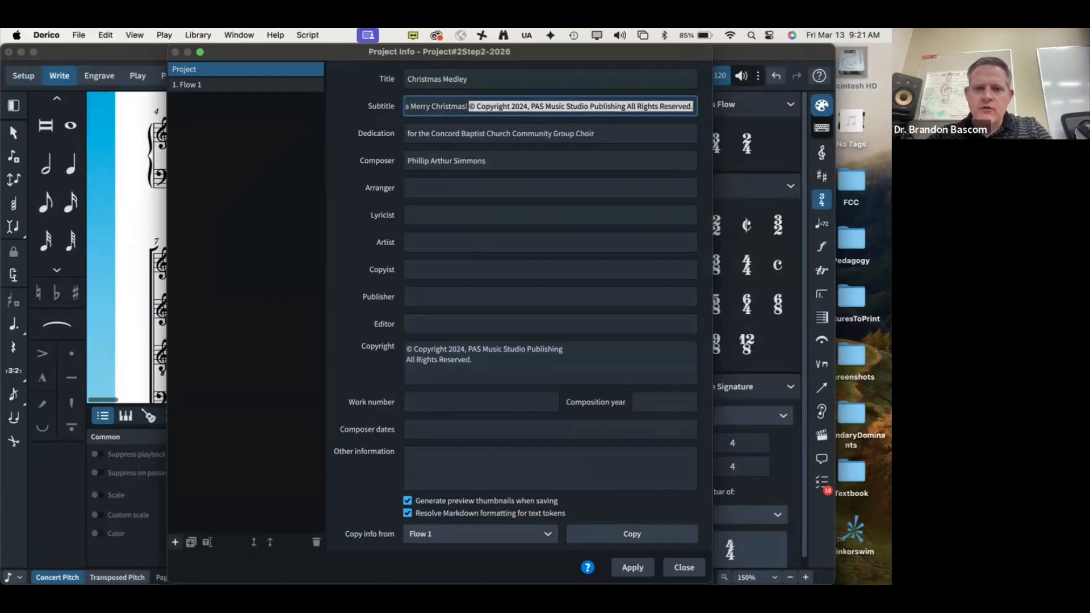
{"action": "key", "text": "BackSpace"}
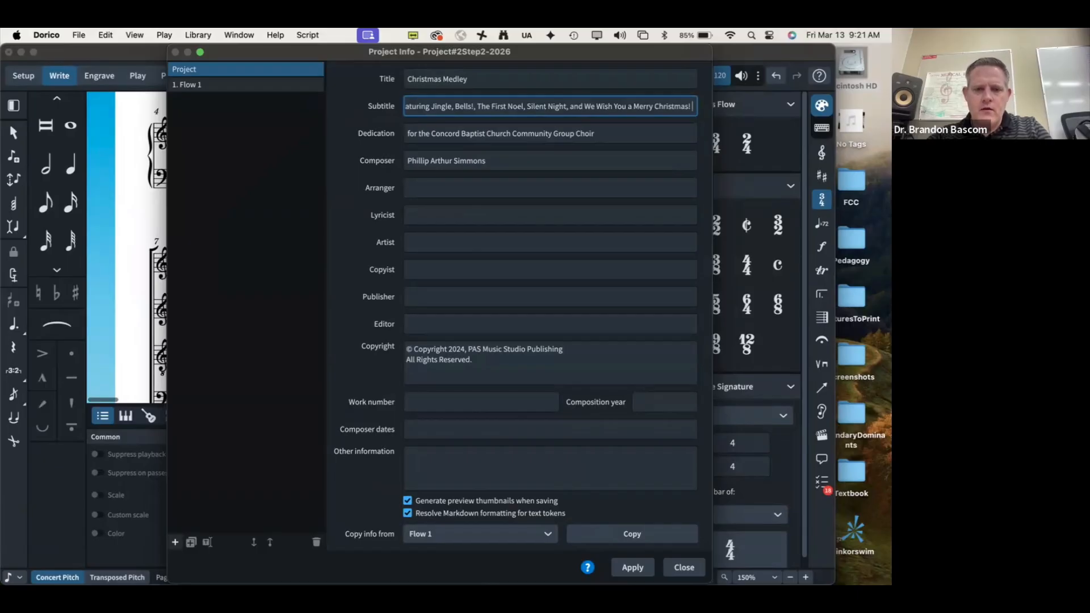
Step: Check against the PDF, then apply the Project Info changes and close it
{"action": "key", "text": "super+Tab"}
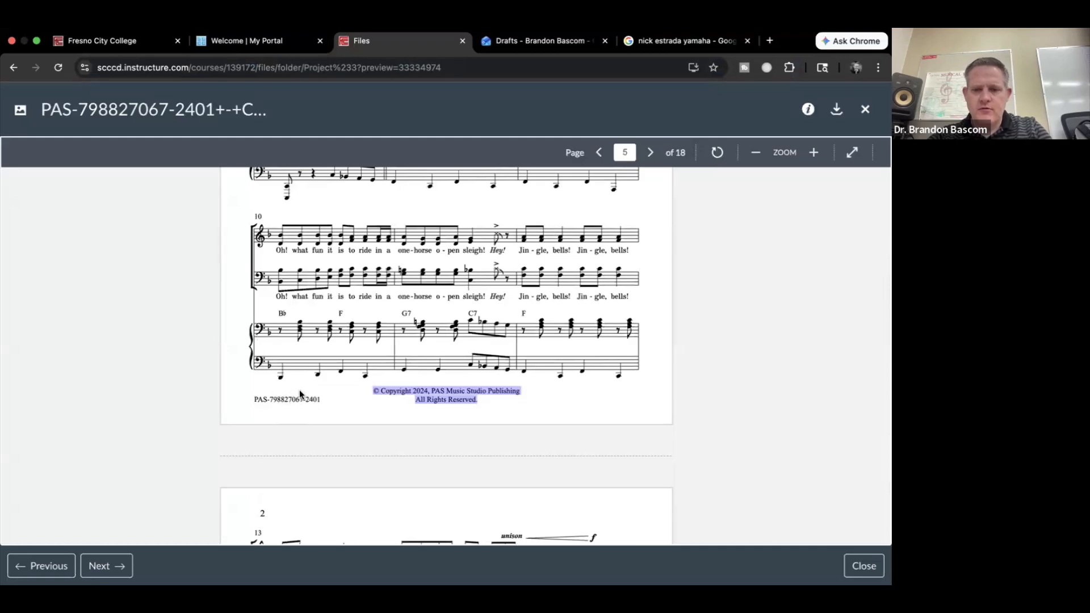
{"action": "scroll", "coordinate": [298, 389], "scroll_direction": "up", "scroll_amount": 3}
{"action": "scroll", "coordinate": [300, 389], "scroll_direction": "up", "scroll_amount": 8}
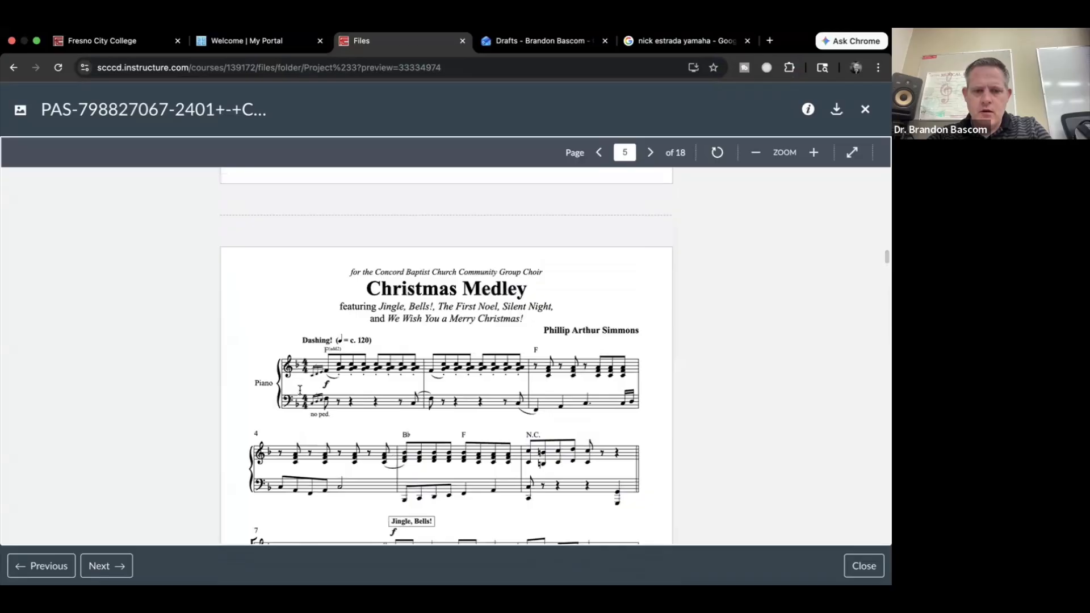
{"action": "key", "text": "ctrl+Left"}
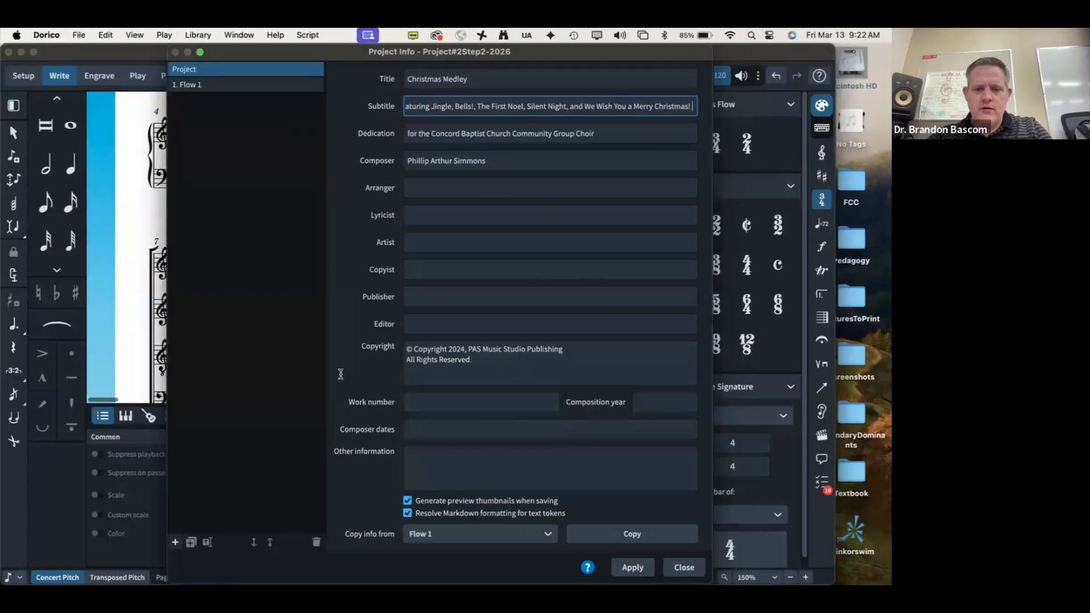
{"action": "left_click", "coordinate": [632, 567]}
{"action": "left_click", "coordinate": [684, 567]}
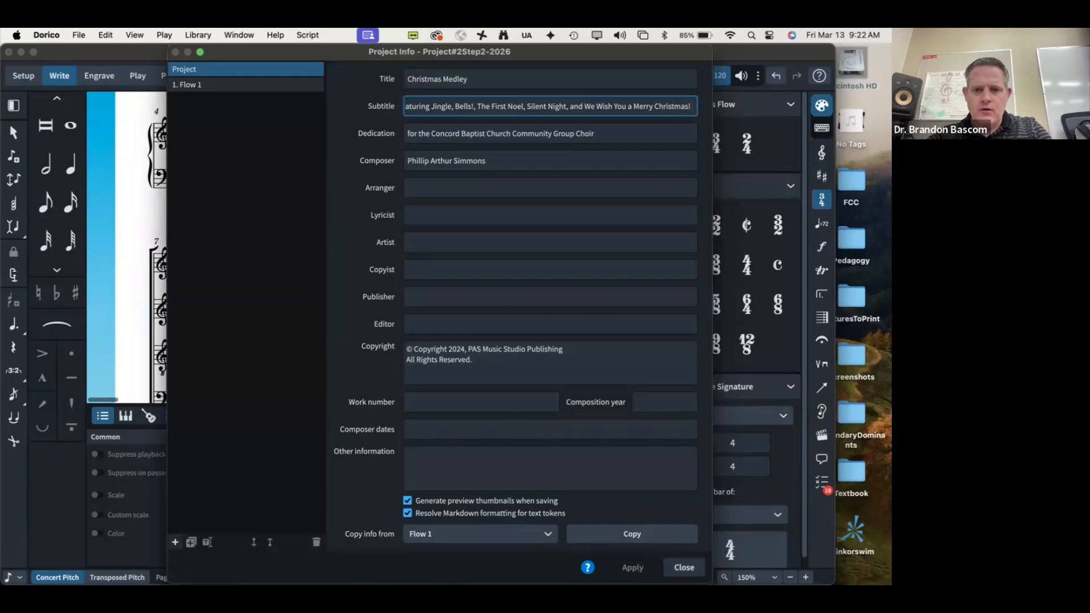
Step: In Engrave mode, raise the copyright frame's top edge to make it 186.3mm x 7.4mm
{"action": "scroll", "coordinate": [480, 376], "scroll_direction": "up", "scroll_amount": 5}
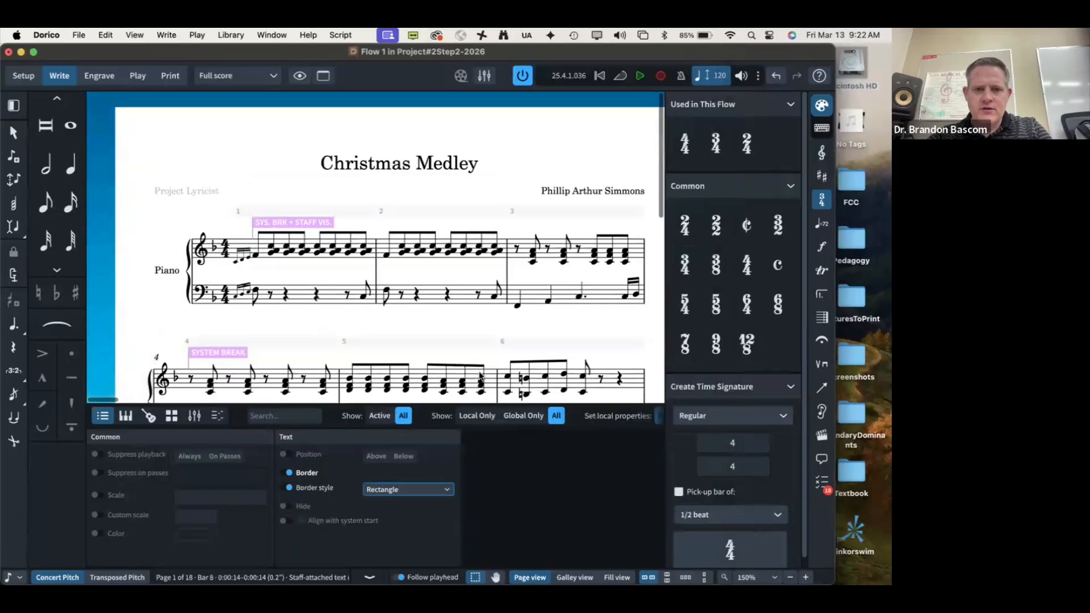
{"action": "scroll", "coordinate": [480, 375], "scroll_direction": "down", "scroll_amount": 15}
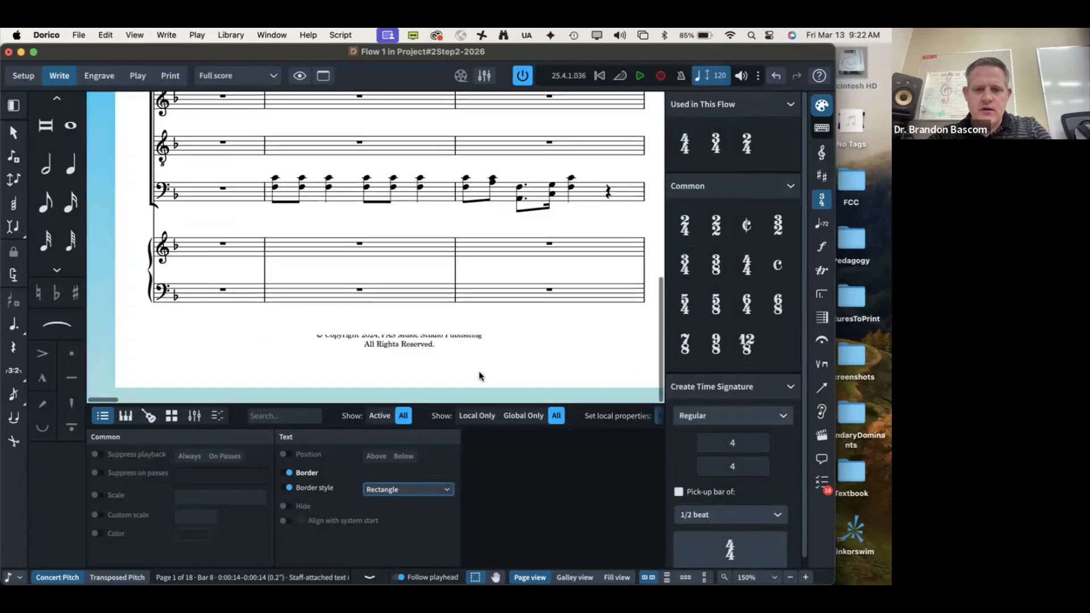
{"action": "left_click", "coordinate": [439, 355]}
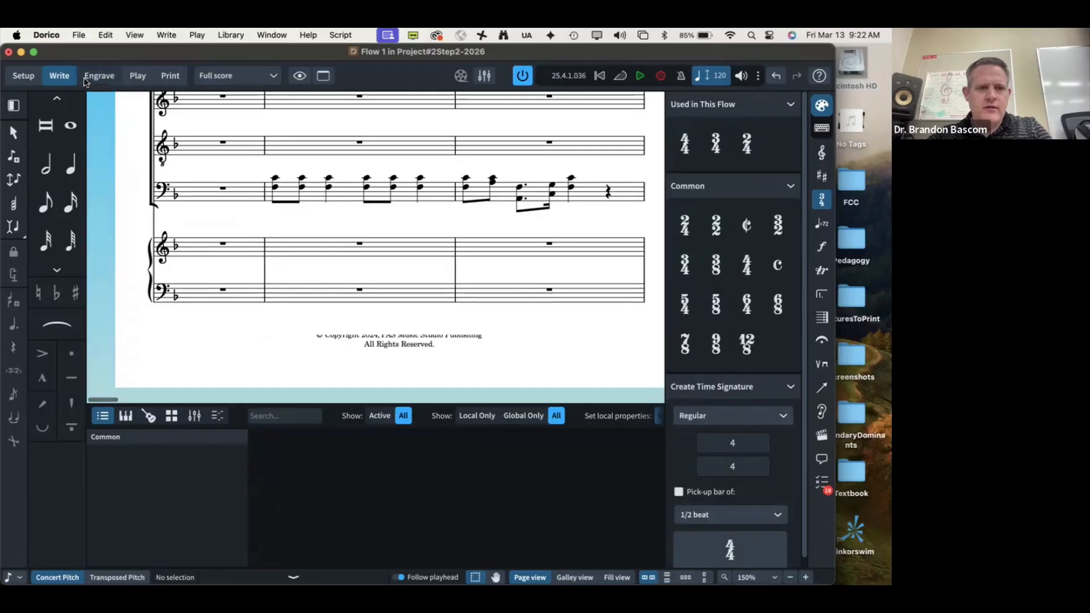
{"action": "left_click", "coordinate": [97, 75]}
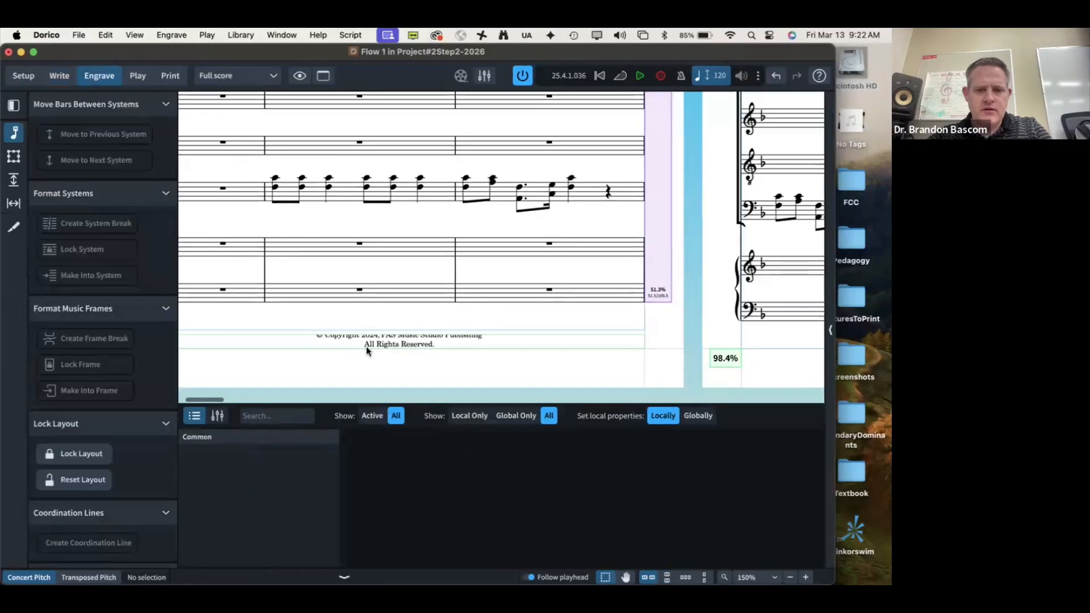
{"action": "left_click", "coordinate": [14, 156]}
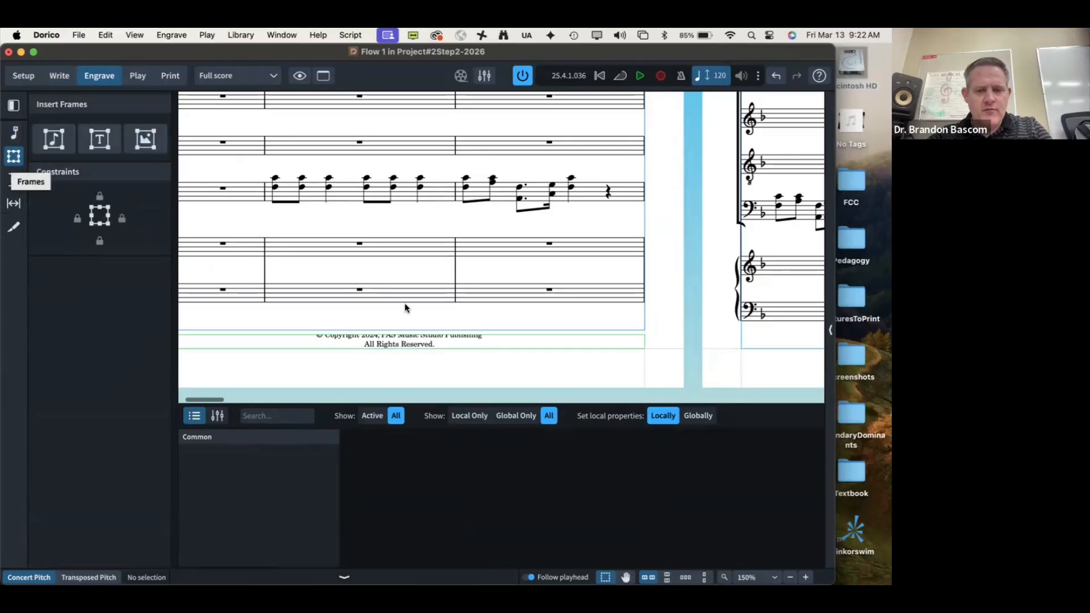
{"action": "left_click", "coordinate": [406, 347]}
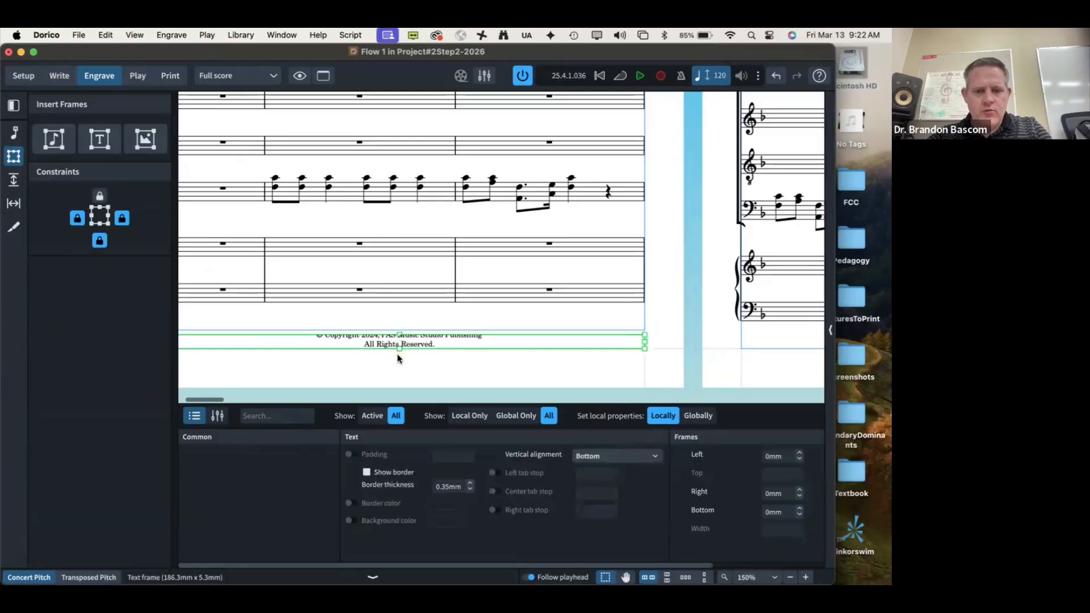
{"action": "left_click", "coordinate": [397, 351]}
{"action": "left_click_drag", "start_coordinate": [396, 330], "coordinate": [398, 331]}
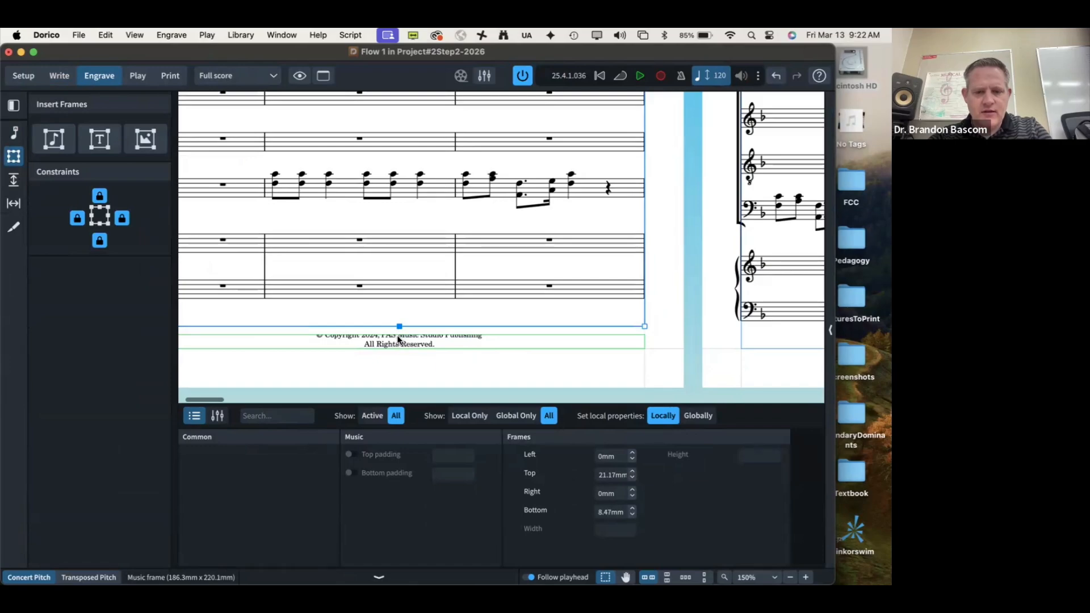
{"action": "left_click", "coordinate": [398, 340]}
{"action": "left_click_drag", "start_coordinate": [398, 329], "coordinate": [397, 327]}
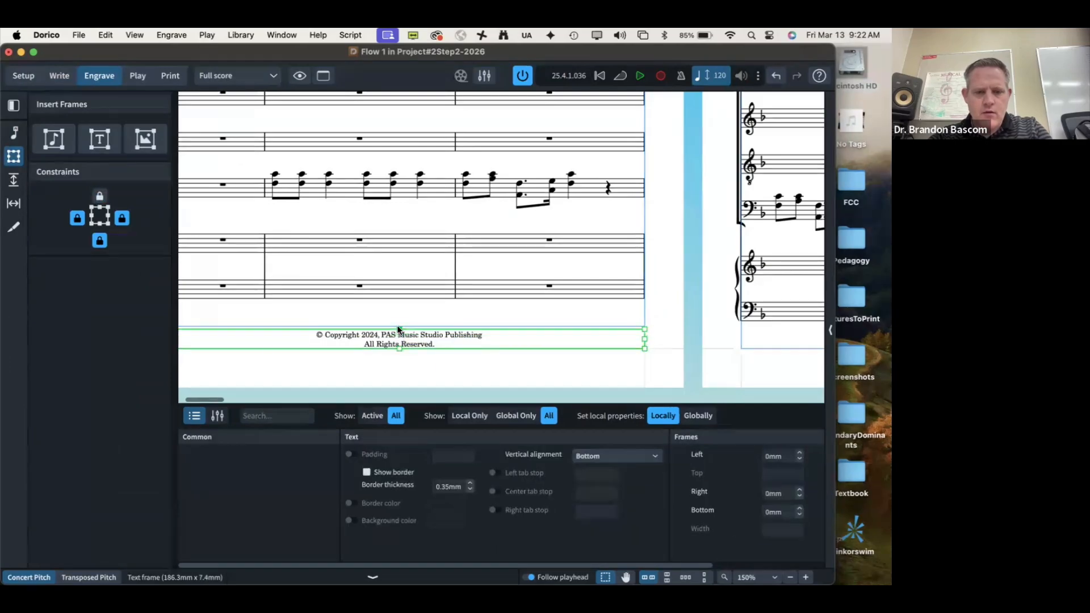
{"action": "left_click", "coordinate": [431, 377]}
Step: Compare the unclipped copyright footer against the reference PDF
{"action": "key", "text": "super+Tab"}
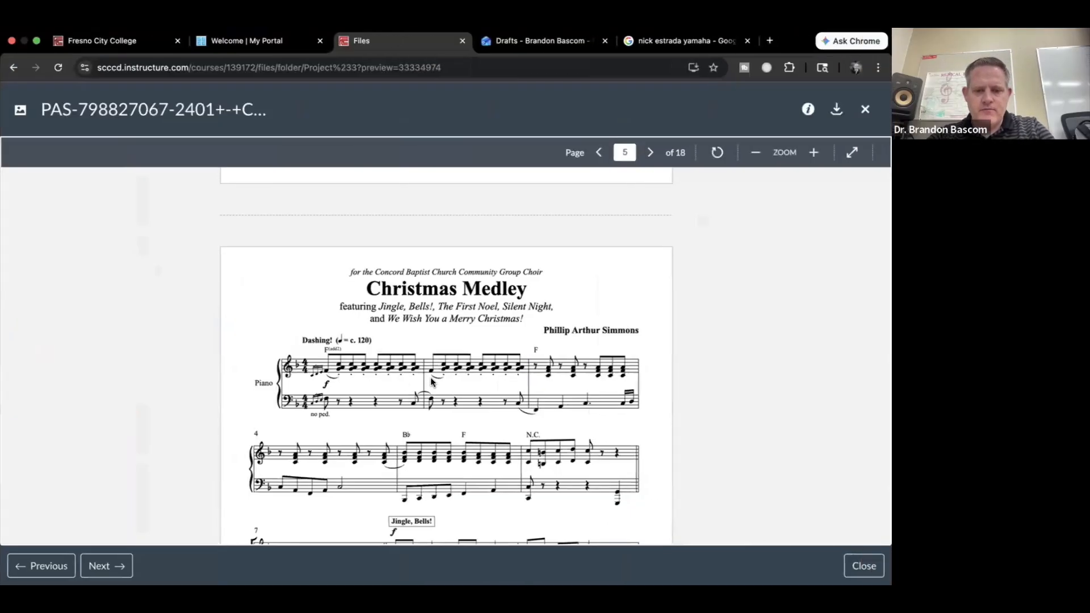
{"action": "scroll", "coordinate": [430, 377], "scroll_direction": "up", "scroll_amount": 15}
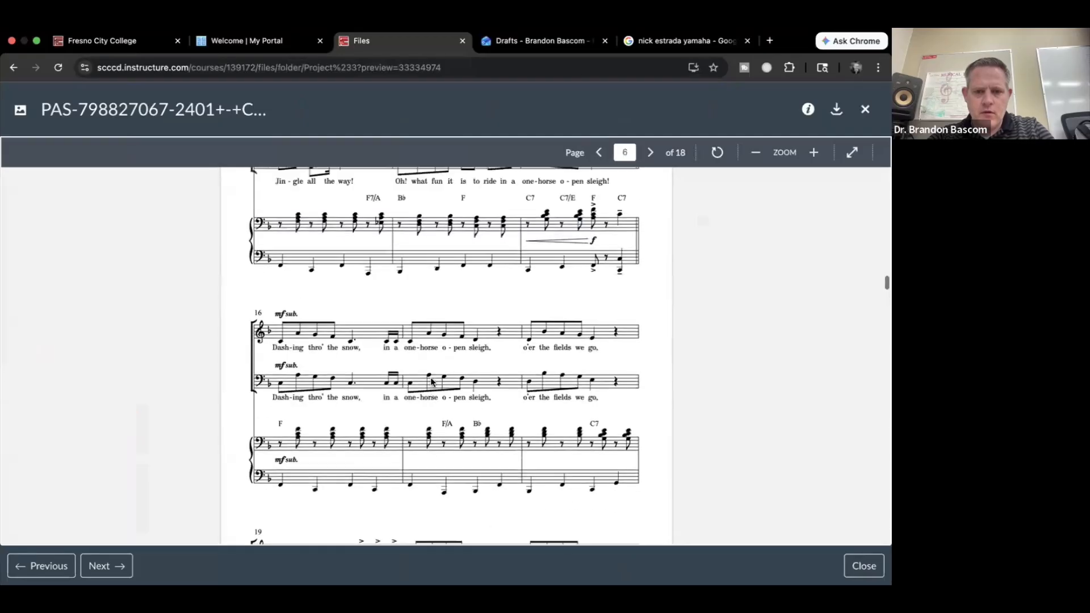
{"action": "key", "text": "super+Tab"}
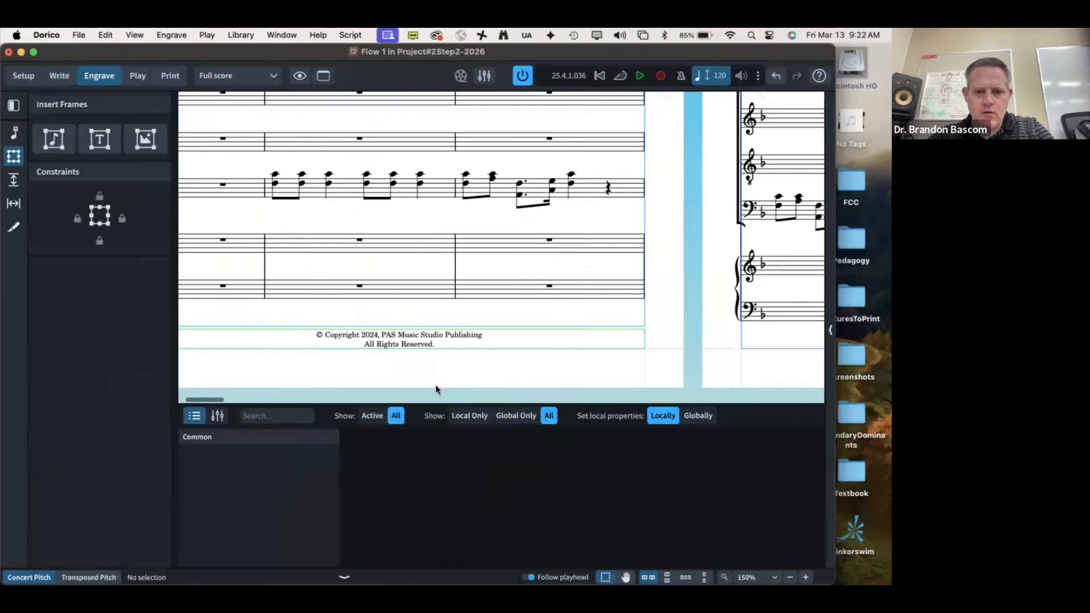
{"action": "key", "text": "super+Tab"}
{"action": "scroll", "coordinate": [436, 386], "scroll_direction": "up", "scroll_amount": 15}
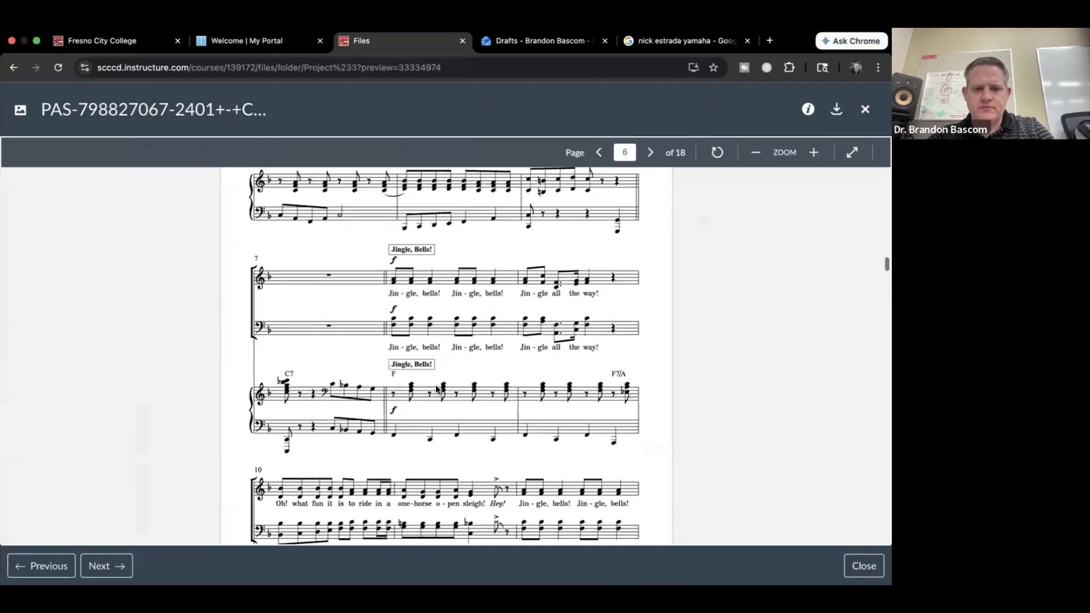
{"action": "scroll", "coordinate": [434, 384], "scroll_direction": "down", "scroll_amount": 3}
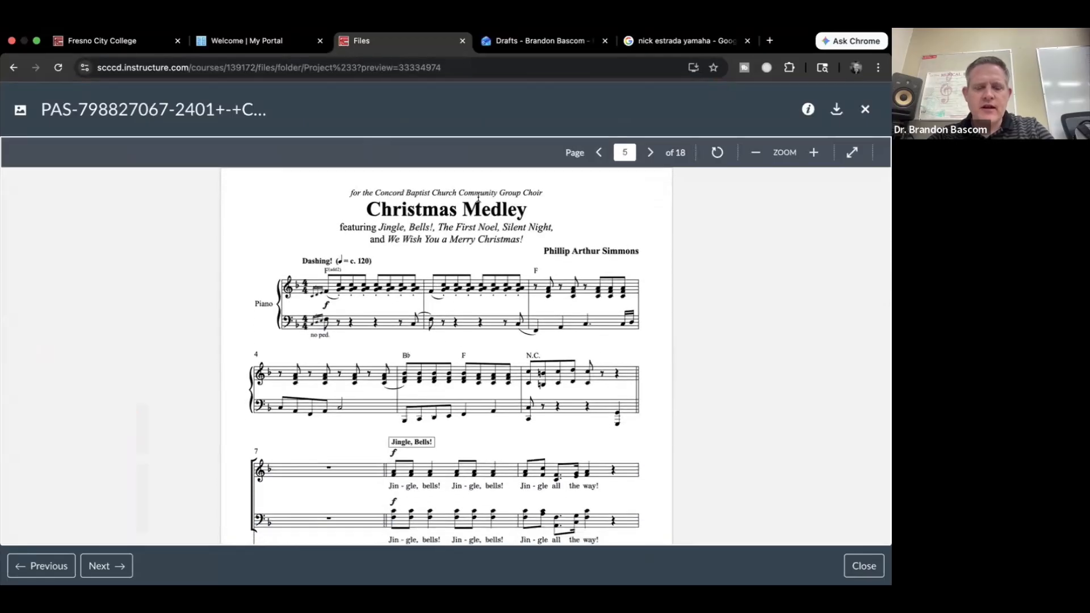
{"action": "key", "text": "super+Tab"}
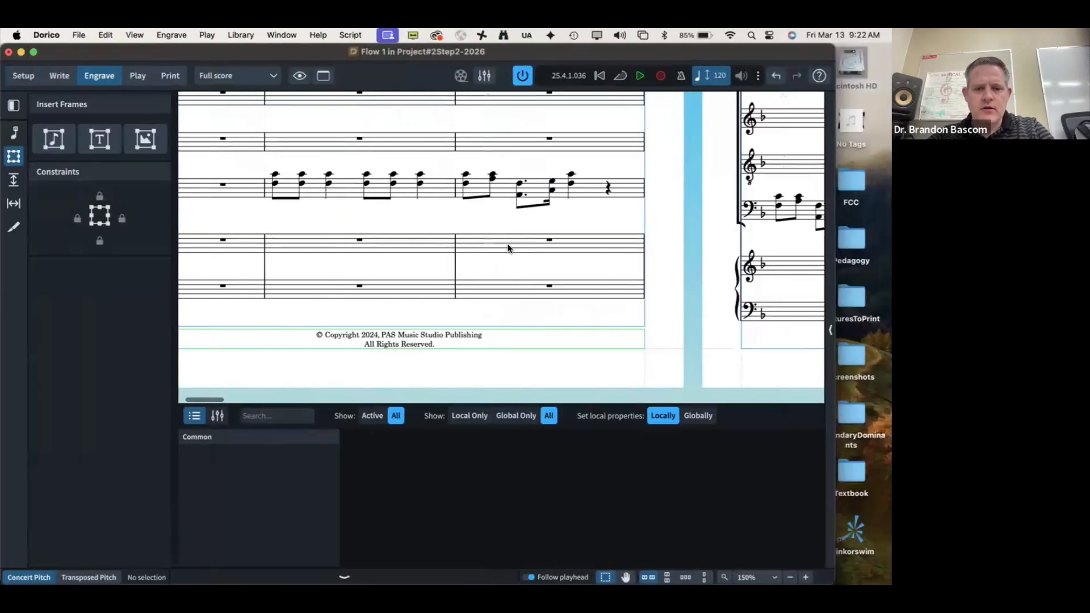
Step: Delete the Project Lyricist placeholder frame from page 1's title area and view the PDF
{"action": "scroll", "coordinate": [507, 227], "scroll_direction": "up", "scroll_amount": 10}
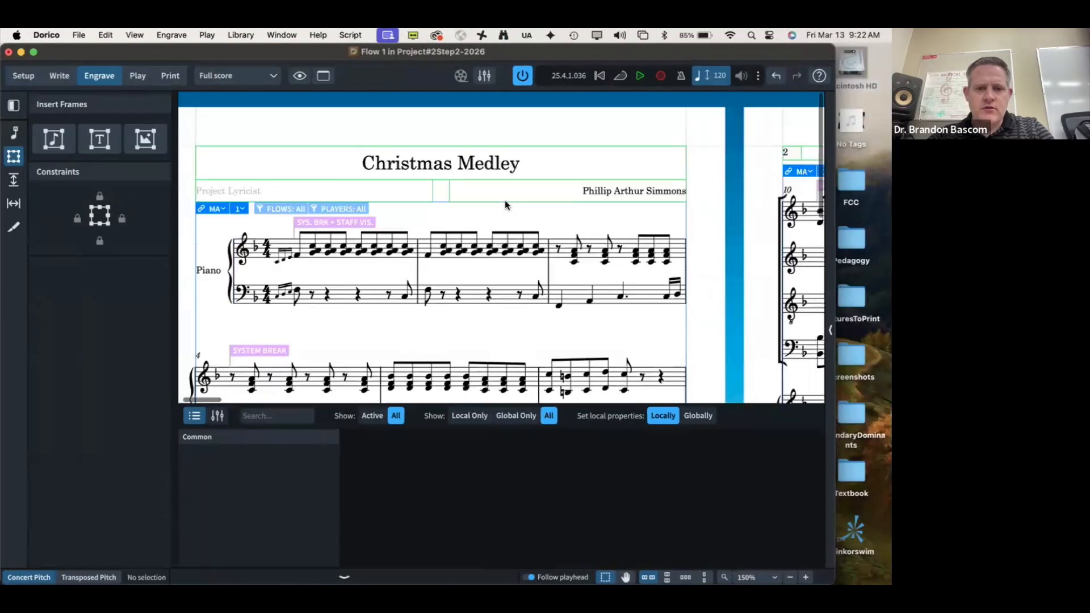
{"action": "left_click", "coordinate": [443, 148]}
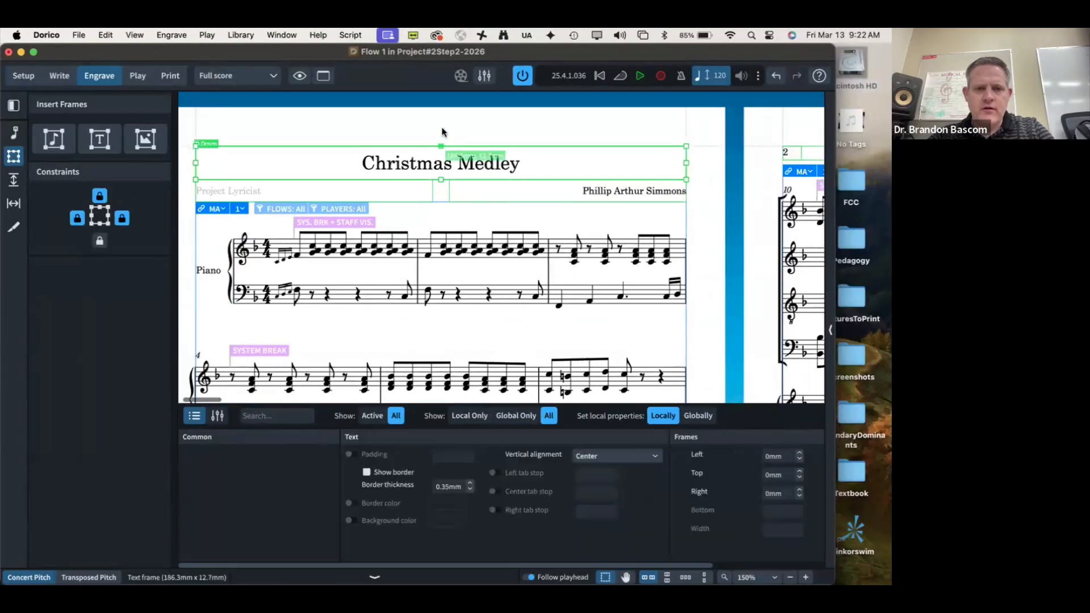
{"action": "left_click", "coordinate": [432, 191]}
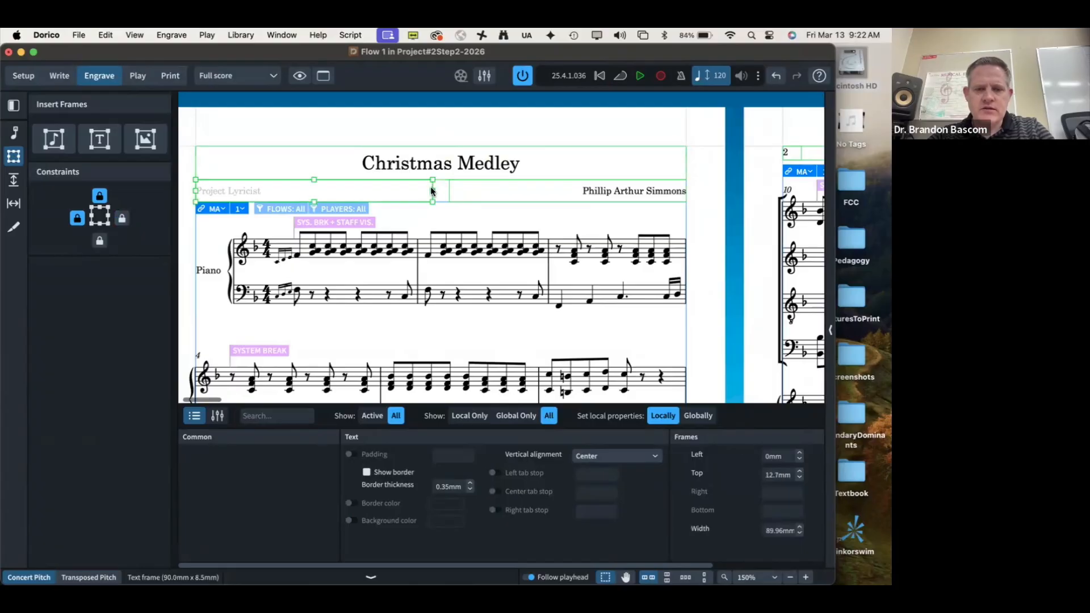
{"action": "key", "text": "Delete"}
{"action": "key", "text": "super+Tab"}
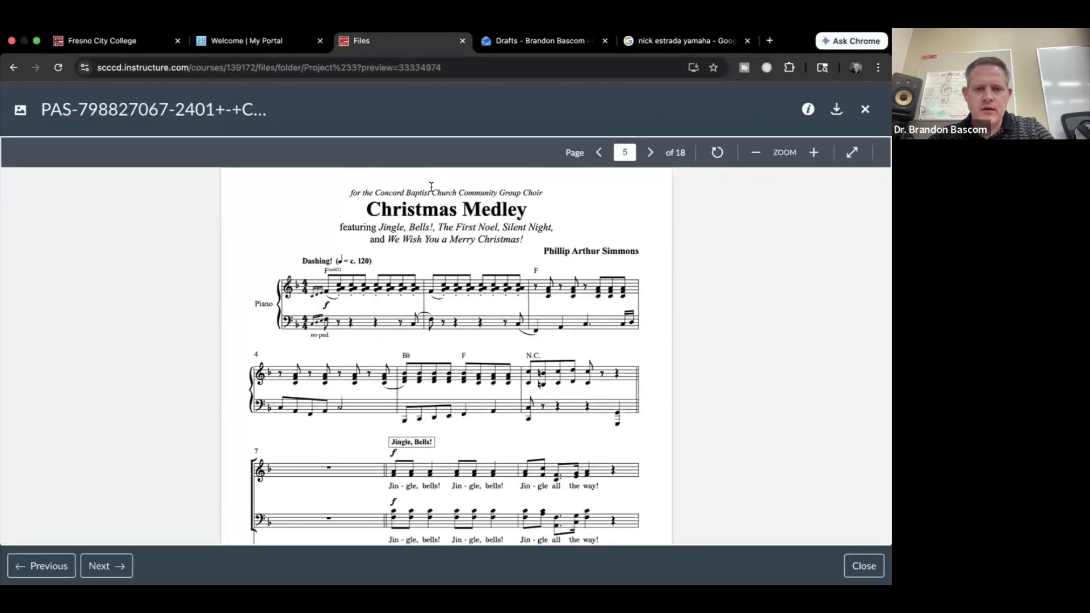
Step: Lower the composer frame's top and extend the title frame to 16.0mm tall
{"action": "key", "text": "super+Tab"}
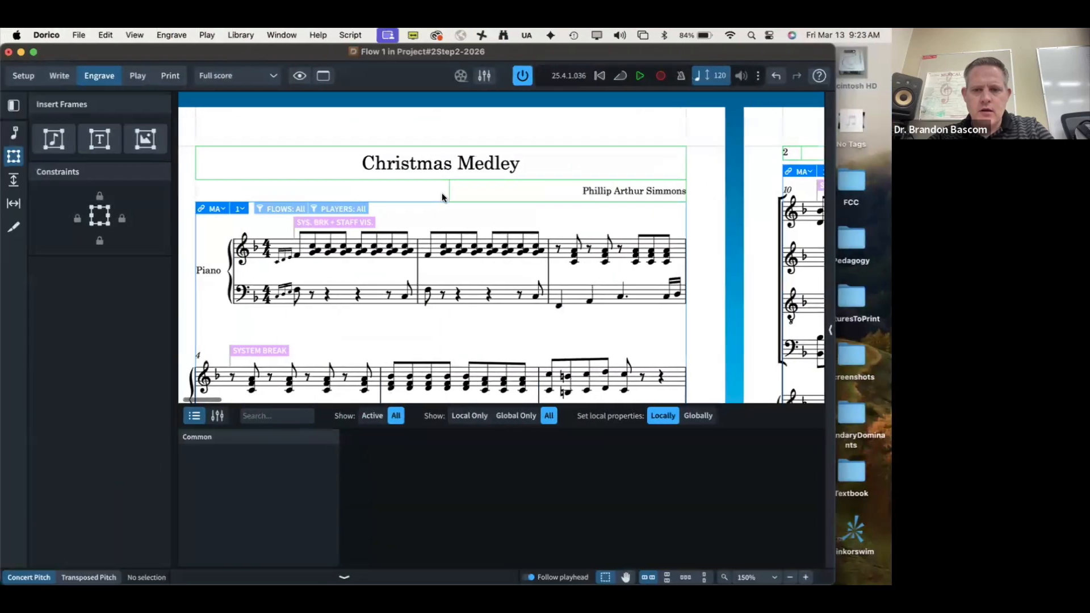
{"action": "left_click", "coordinate": [435, 203]}
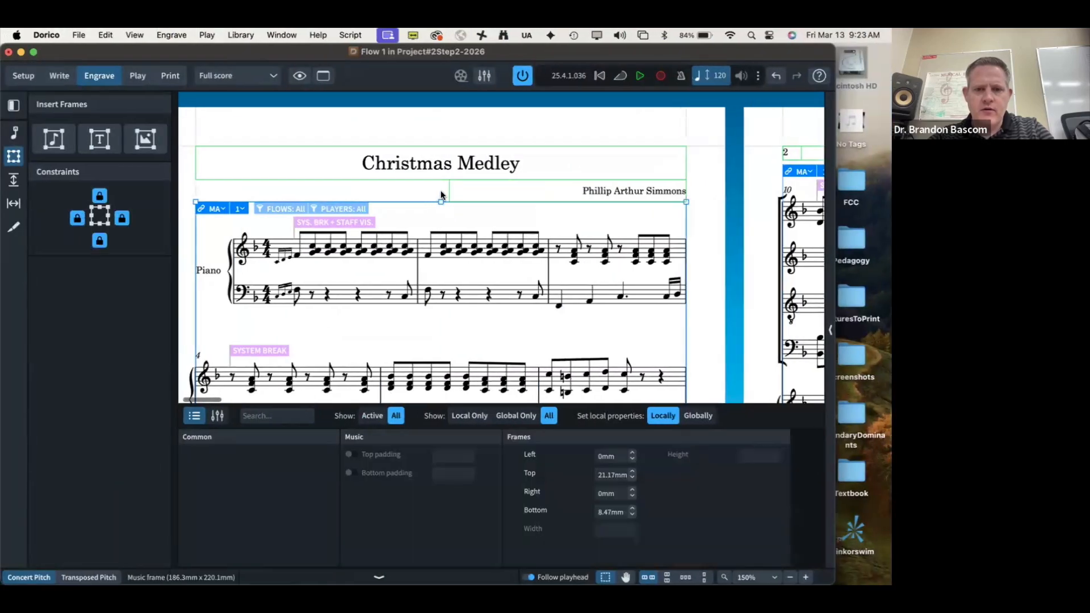
{"action": "left_click", "coordinate": [462, 178]}
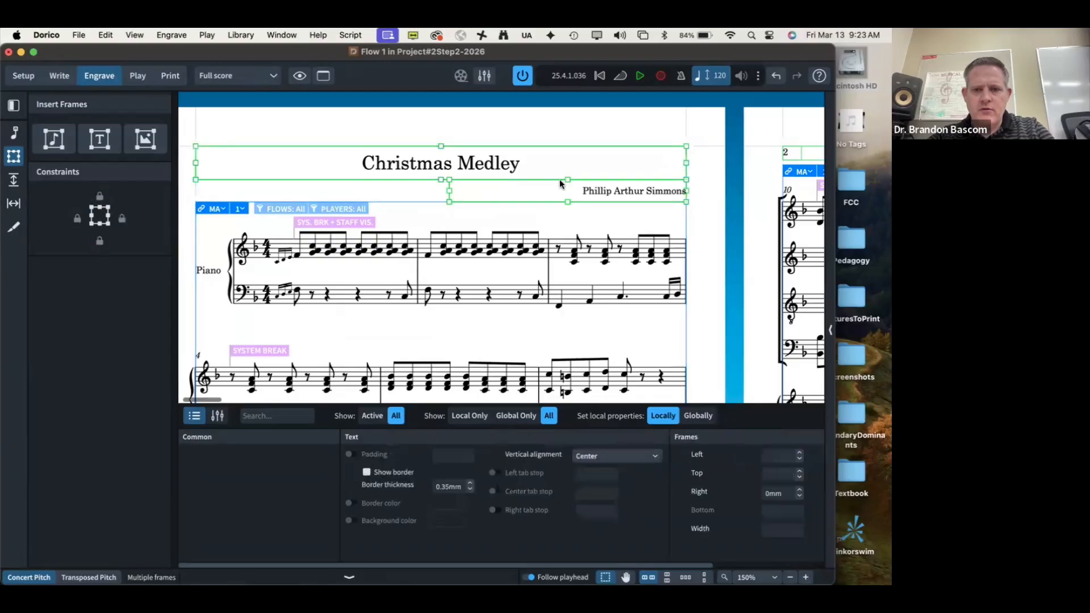
{"action": "left_click_drag", "start_coordinate": [568, 183], "coordinate": [568, 191]}
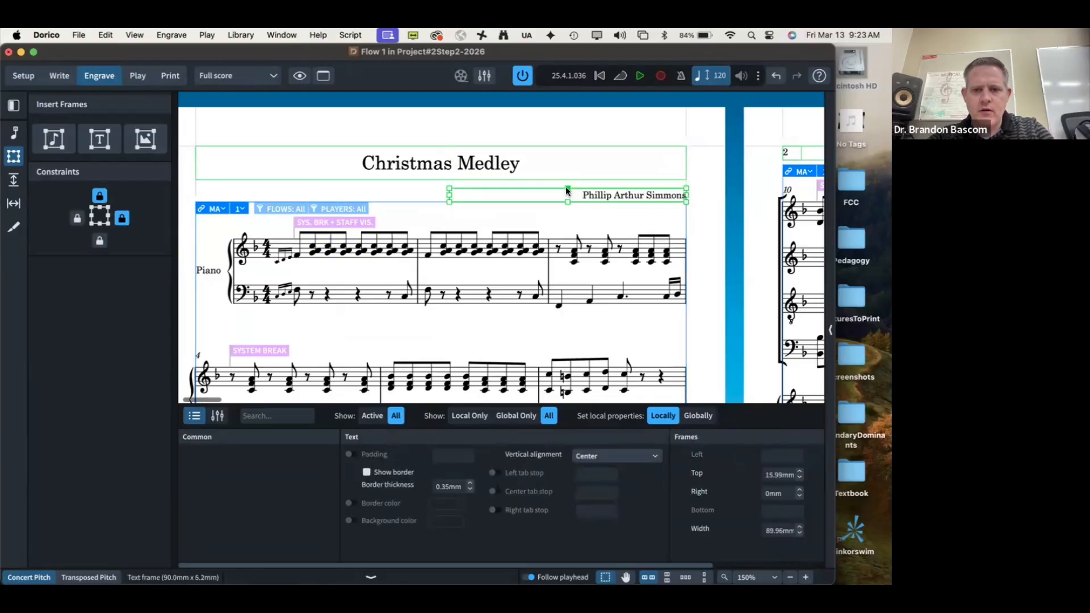
{"action": "left_click", "coordinate": [502, 180]}
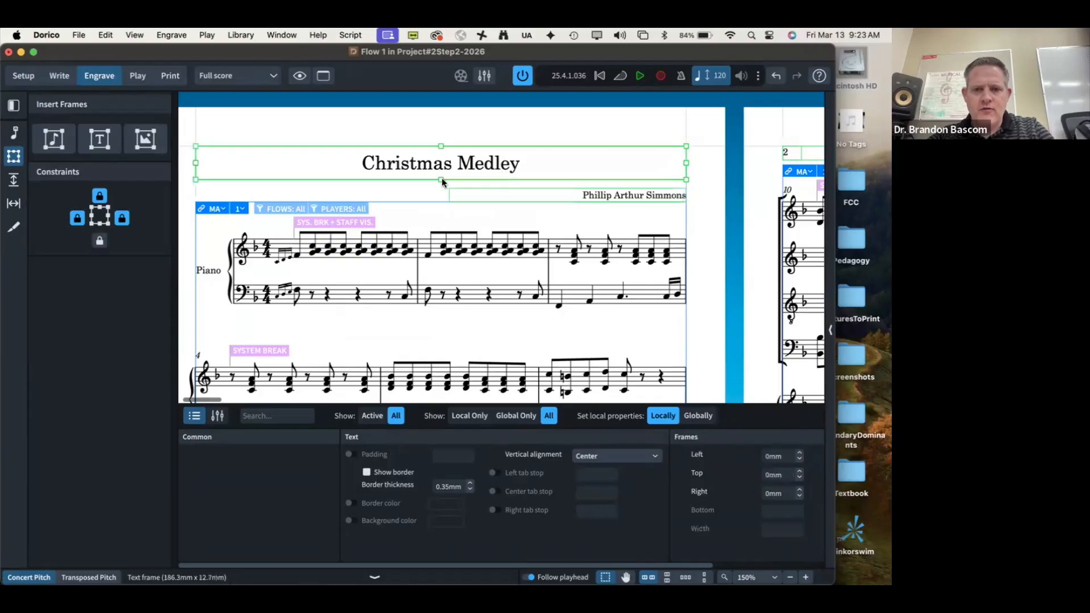
{"action": "left_click_drag", "start_coordinate": [438, 178], "coordinate": [438, 186]}
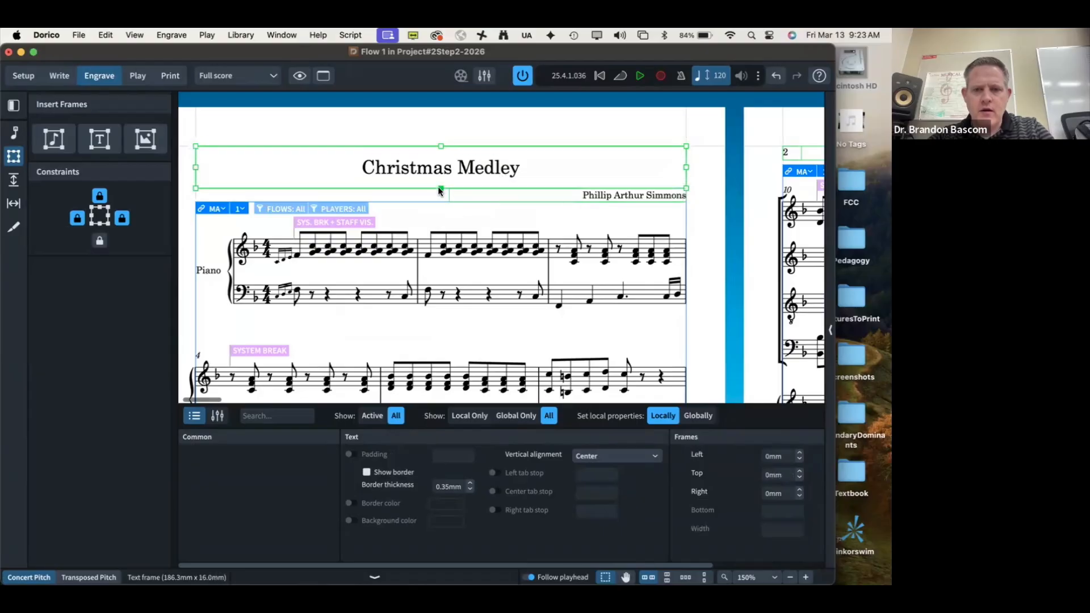
{"action": "key", "text": "ctrl+Right"}
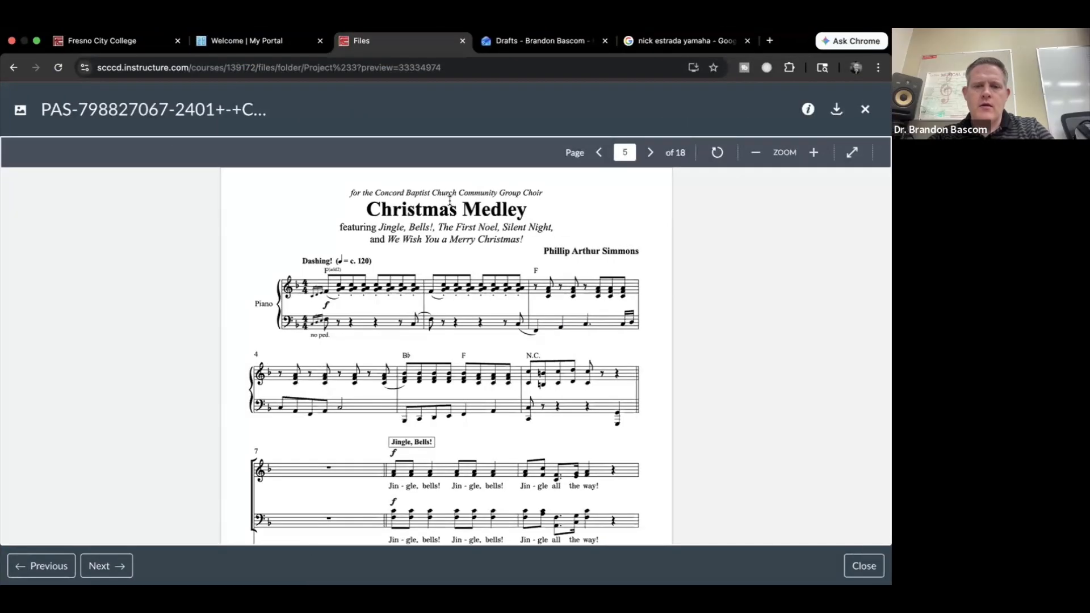
Step: Reduce the font size of the title frame's text
{"action": "key", "text": "ctrl+Left"}
{"action": "double_click", "coordinate": [385, 157]}
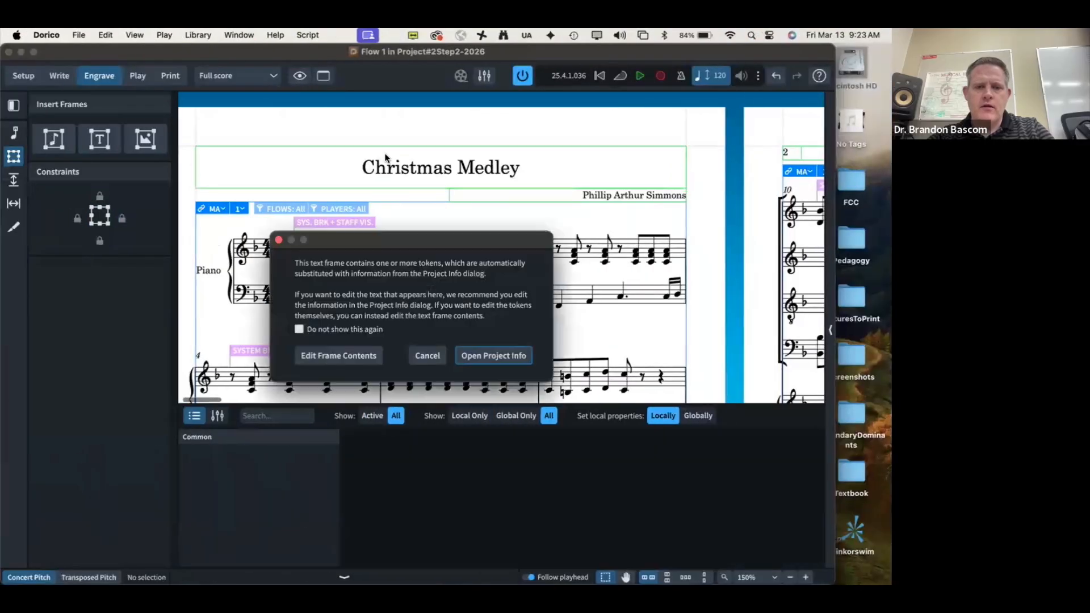
{"action": "left_click", "coordinate": [361, 356]}
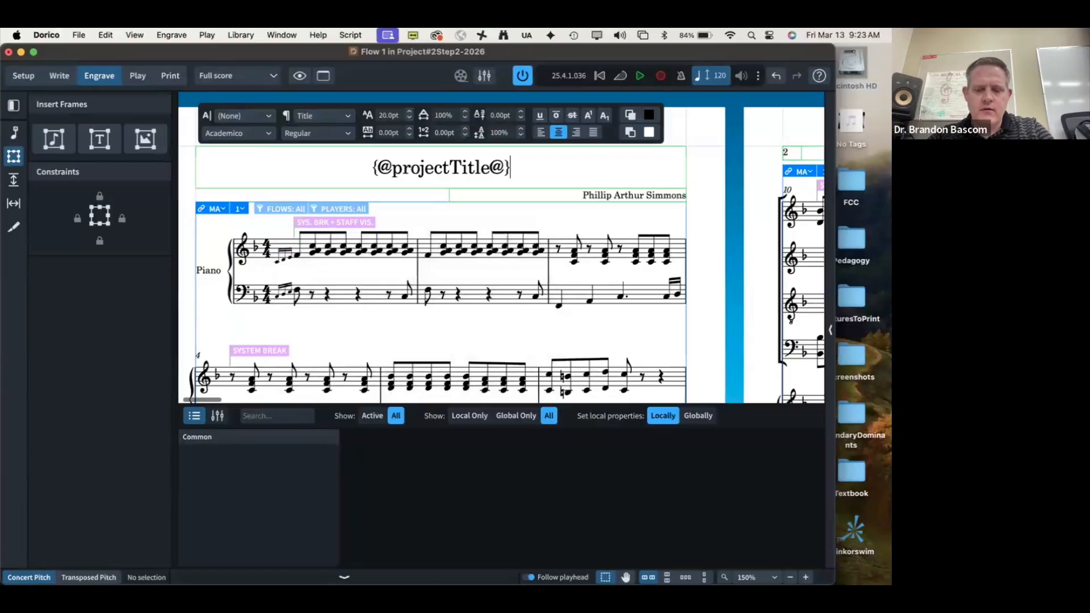
{"action": "key", "text": "super+a"}
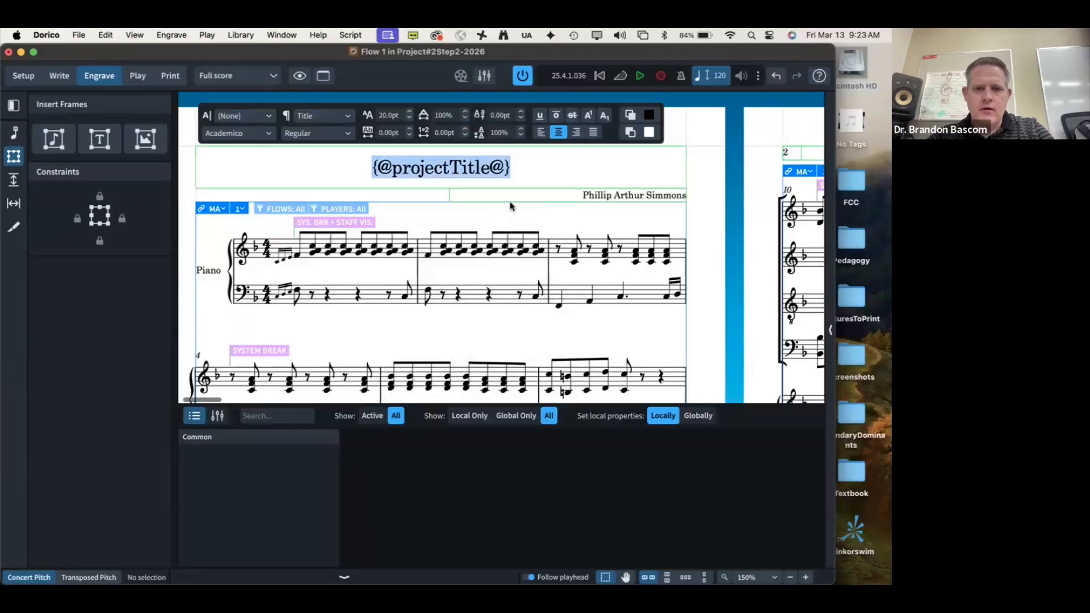
{"action": "left_click", "coordinate": [408, 119]}
{"action": "left_click", "coordinate": [409, 120]}
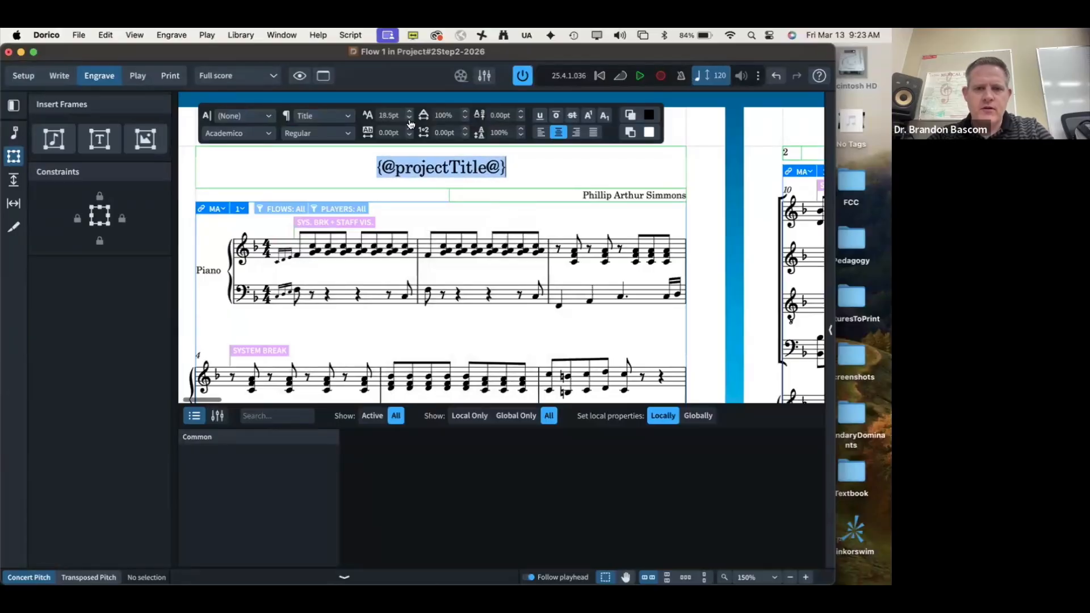
{"action": "key", "text": "Escape"}
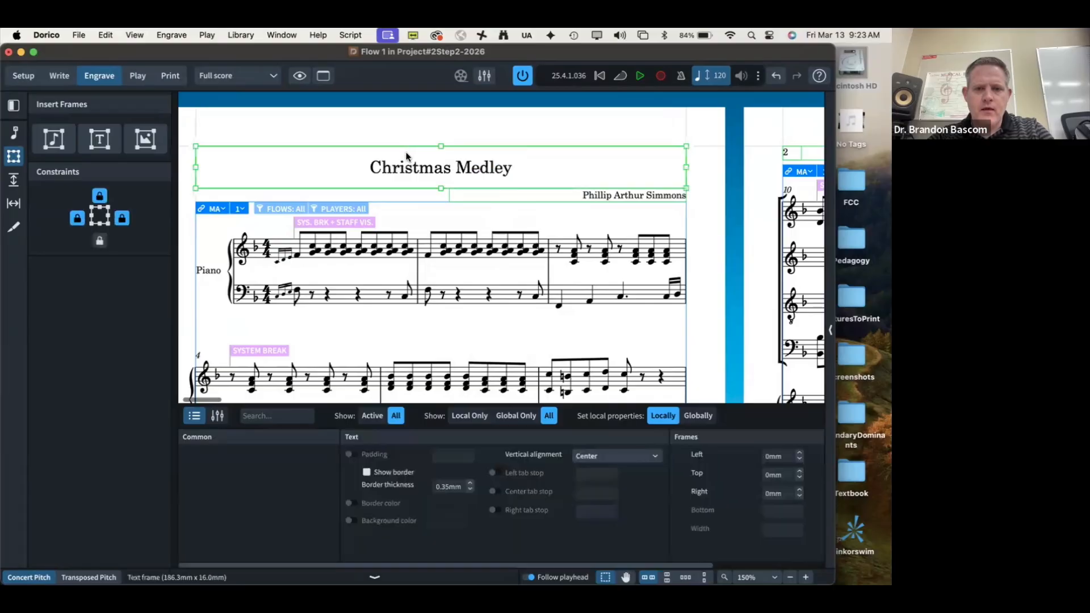
{"action": "key", "text": "Escape"}
{"action": "double_click", "coordinate": [382, 165]}
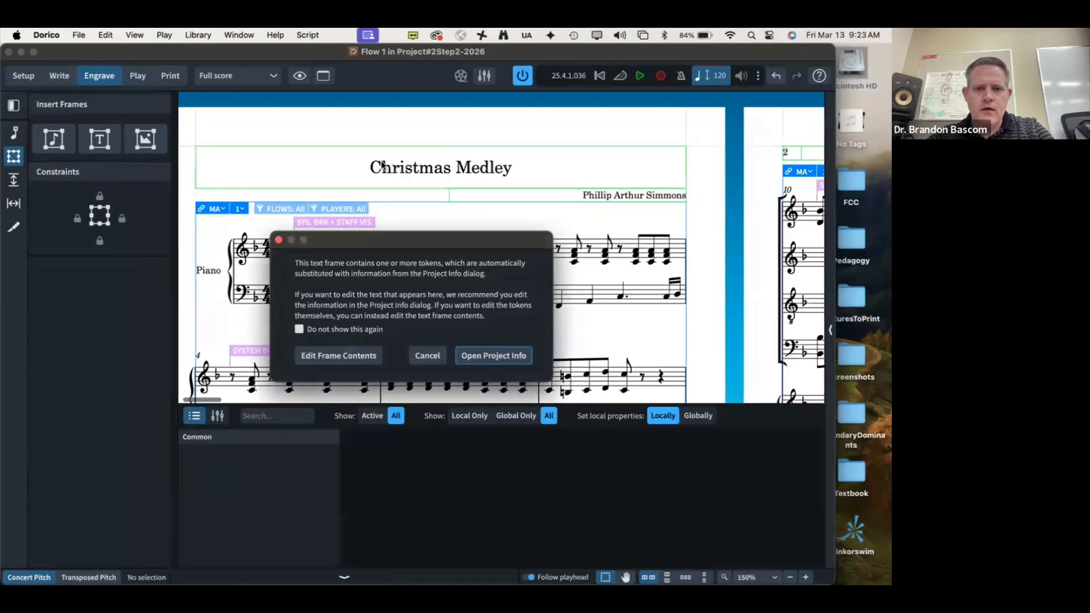
{"action": "left_click", "coordinate": [369, 356]}
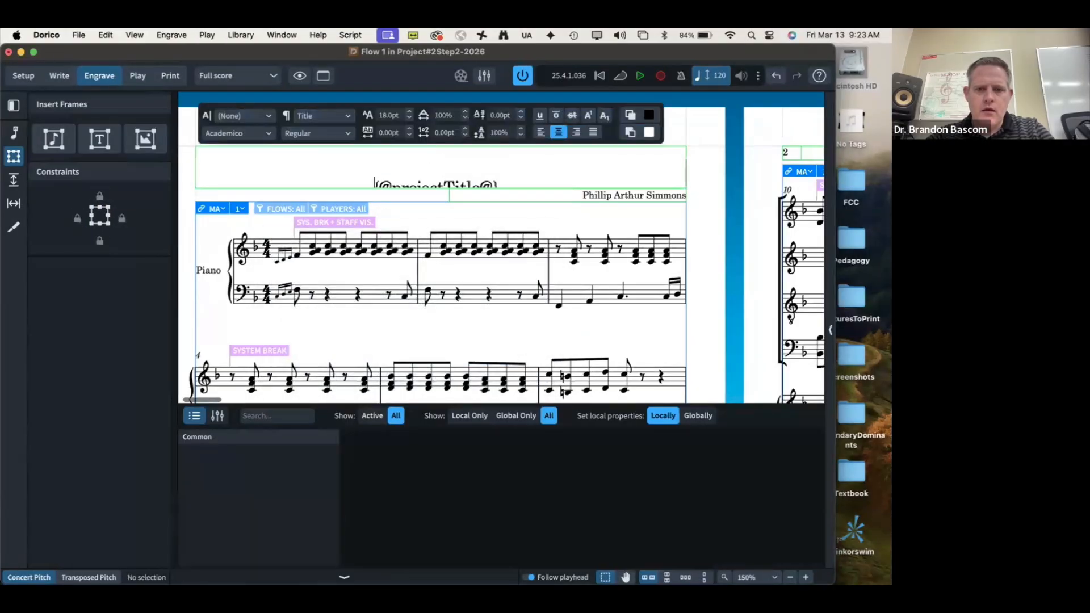
{"action": "key", "text": "Return"}
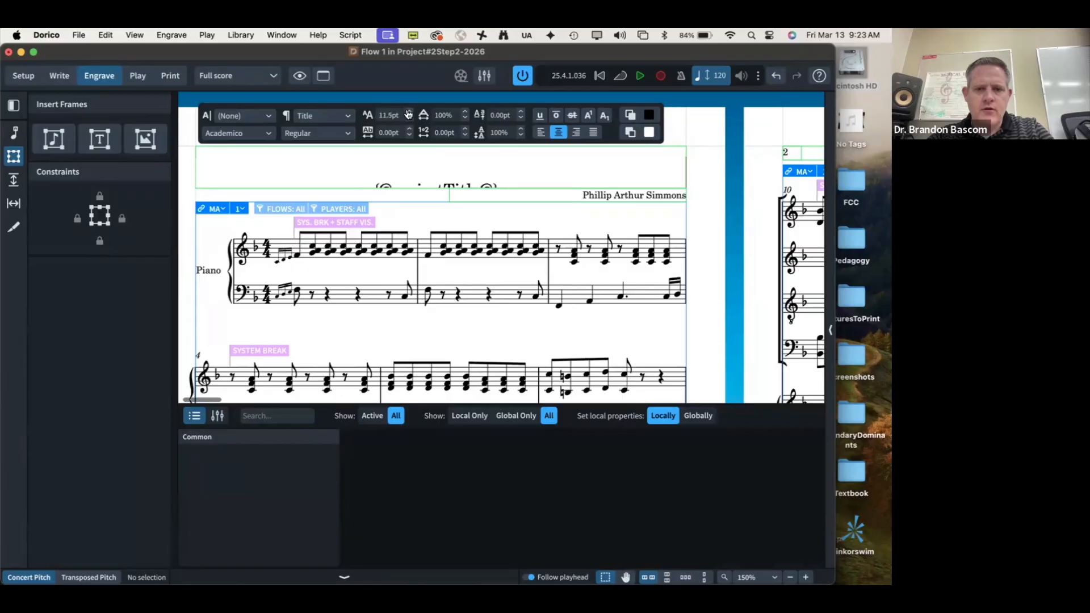
{"action": "left_click", "coordinate": [408, 118]}
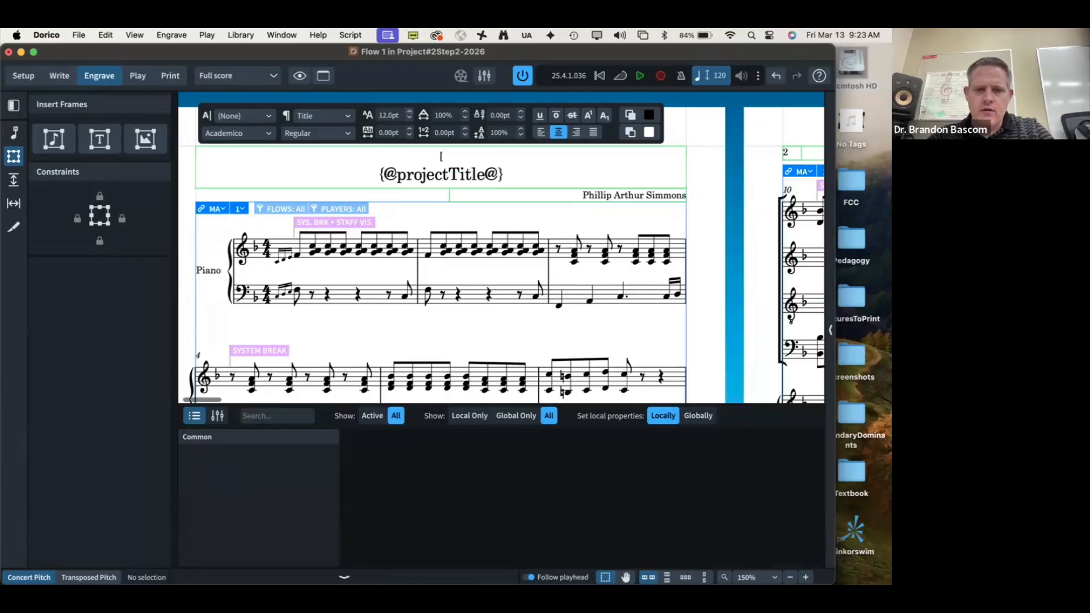
{"action": "key", "text": "BackSpace"}
{"action": "type", "text": "{"}
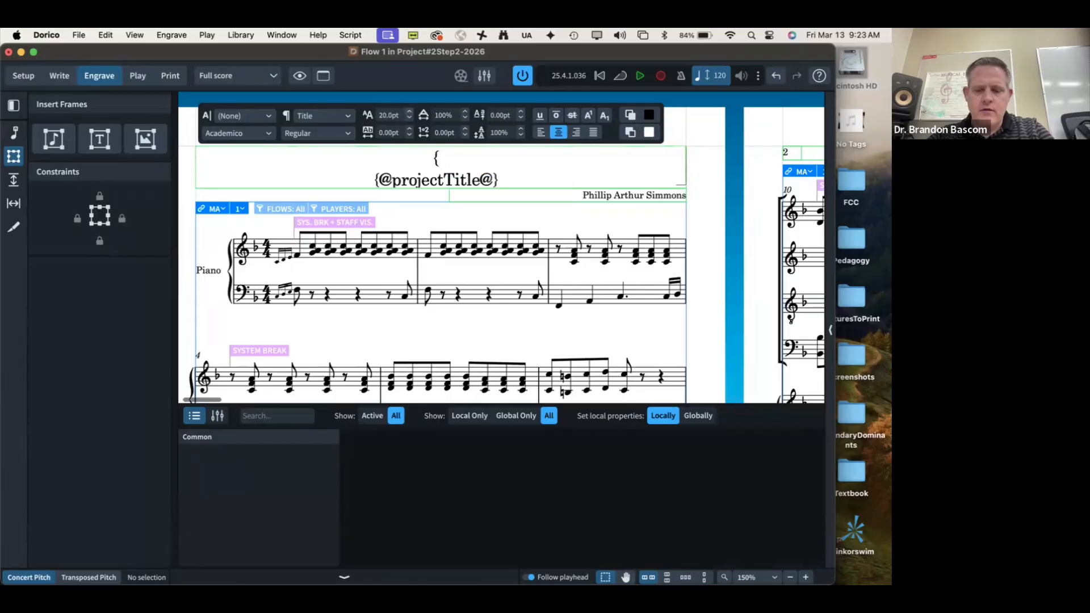
{"action": "type", "text": "@p"}
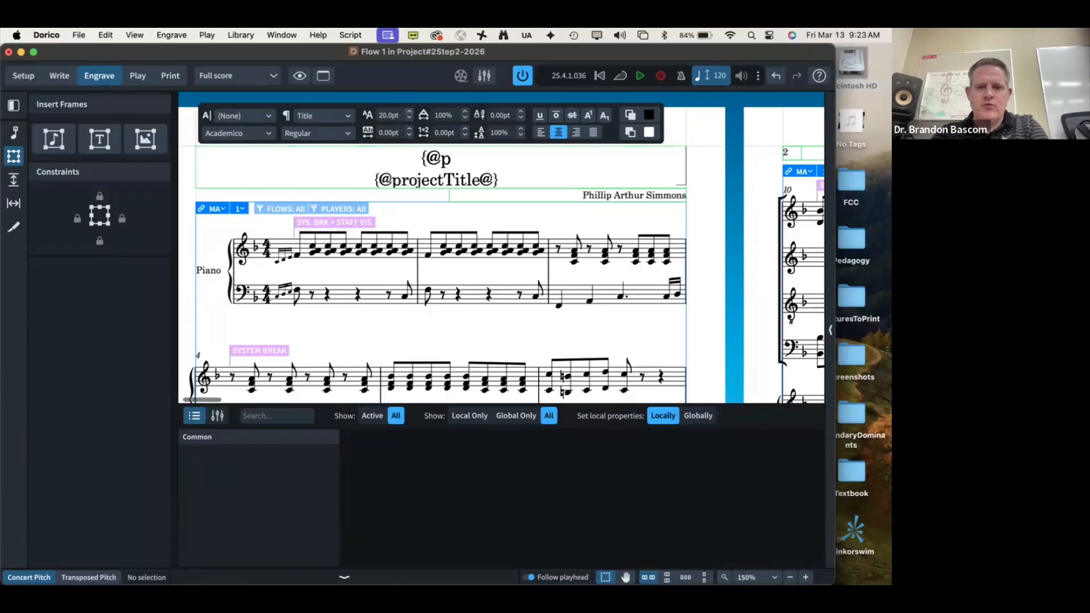
{"action": "type", "text": "rojectDe"}
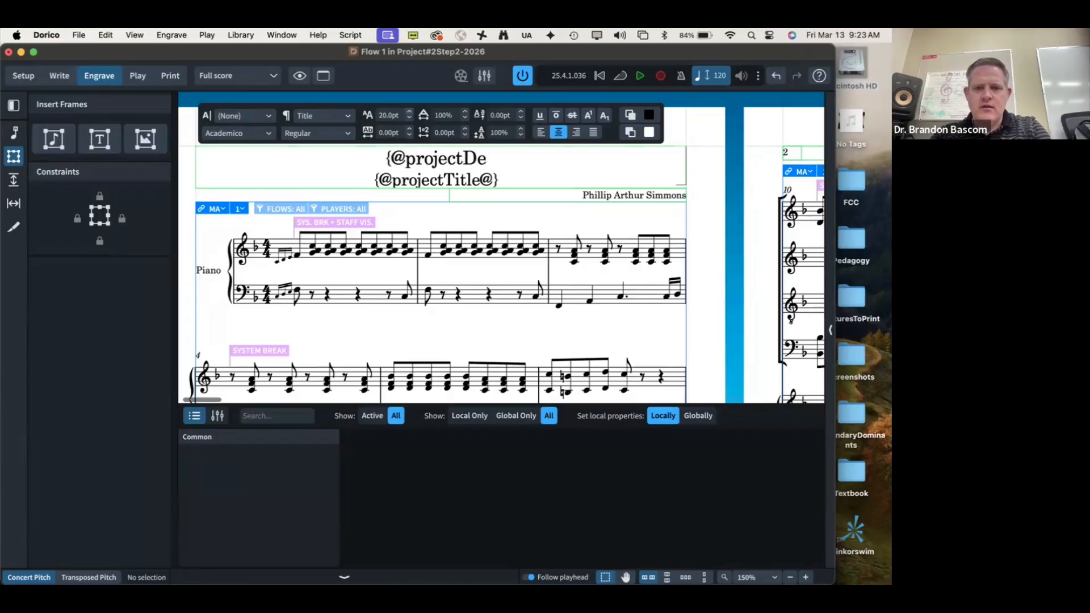
{"action": "type", "text": "dication@"}
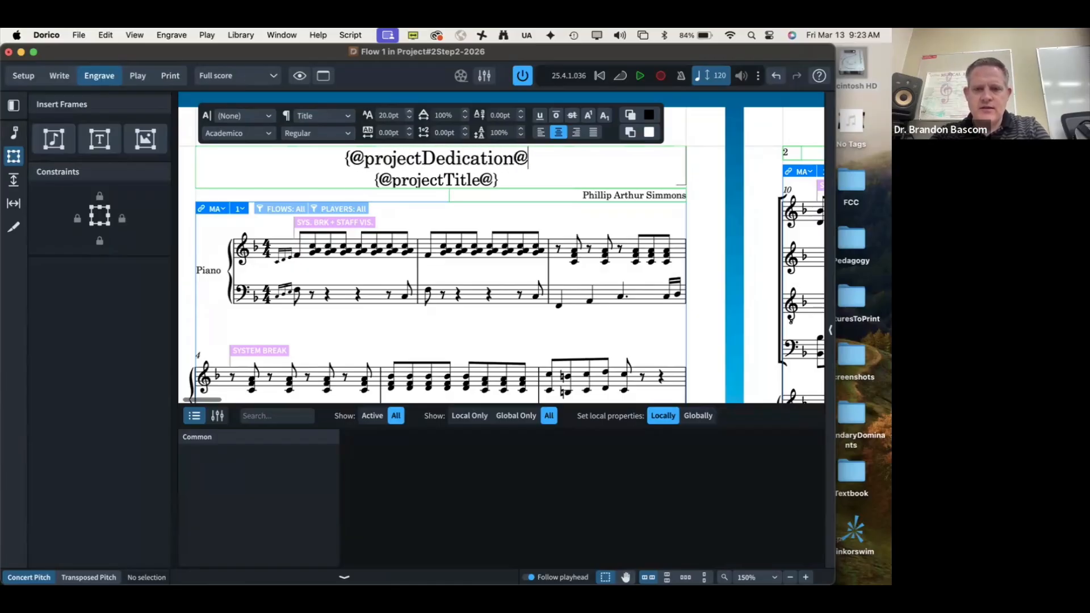
{"action": "type", "text": "}"}
{"action": "key", "text": "Return"}
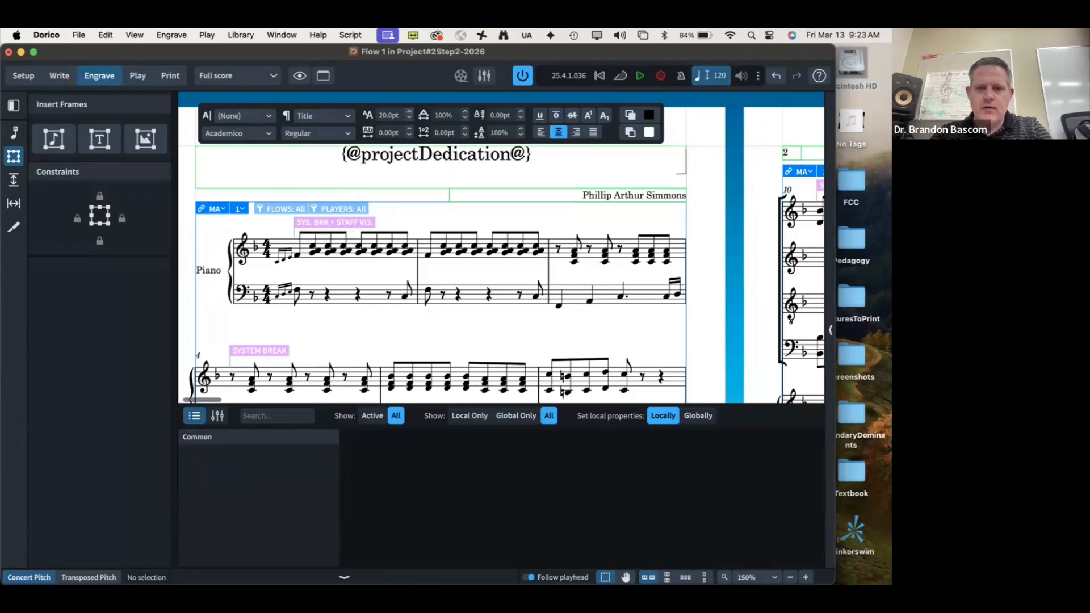
{"action": "key", "text": "BackSpace"}
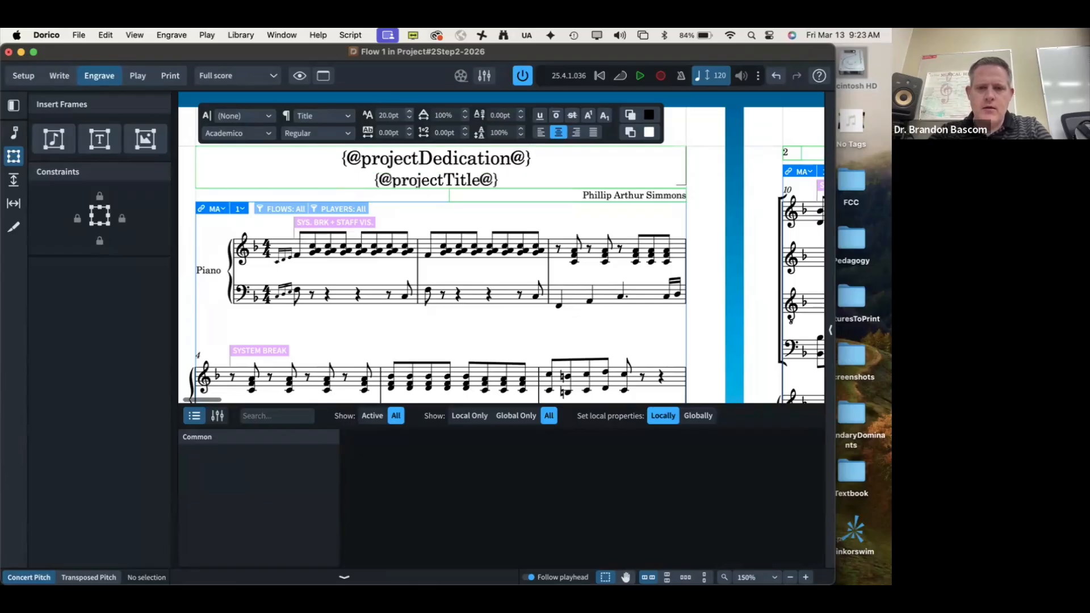
{"action": "left_click", "coordinate": [465, 213]}
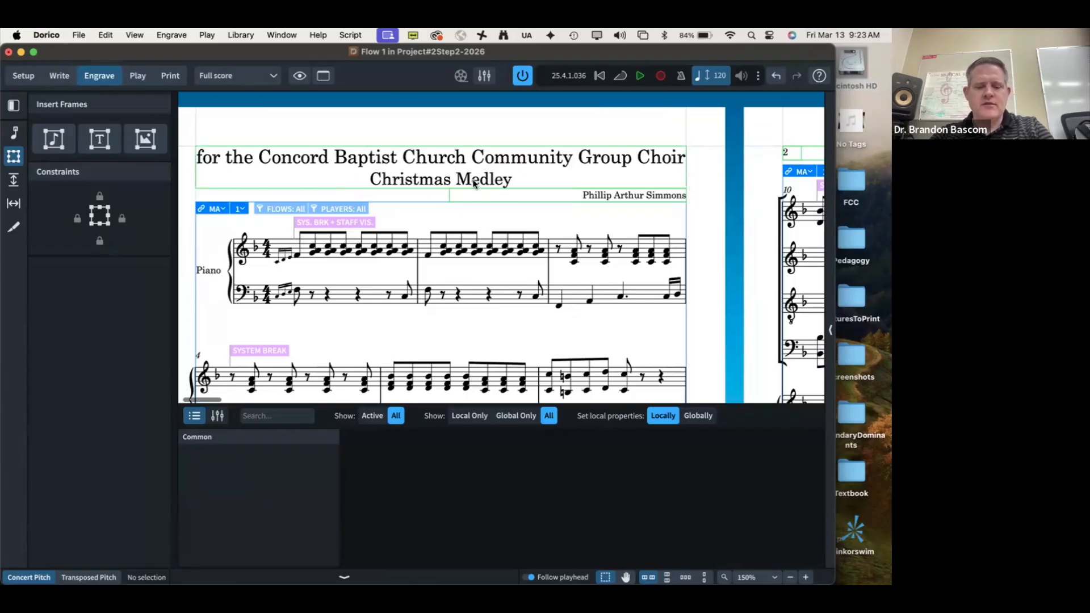
Step: Shrink the dedication line's font size to 12pt and compare with the PDF
{"action": "double_click", "coordinate": [461, 162]}
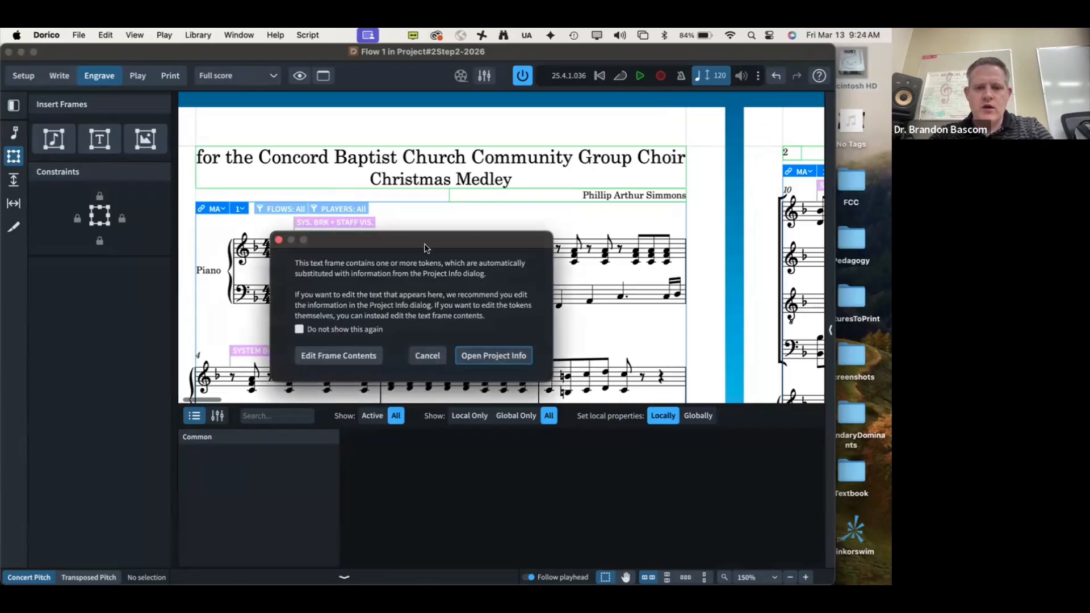
{"action": "left_click", "coordinate": [337, 356]}
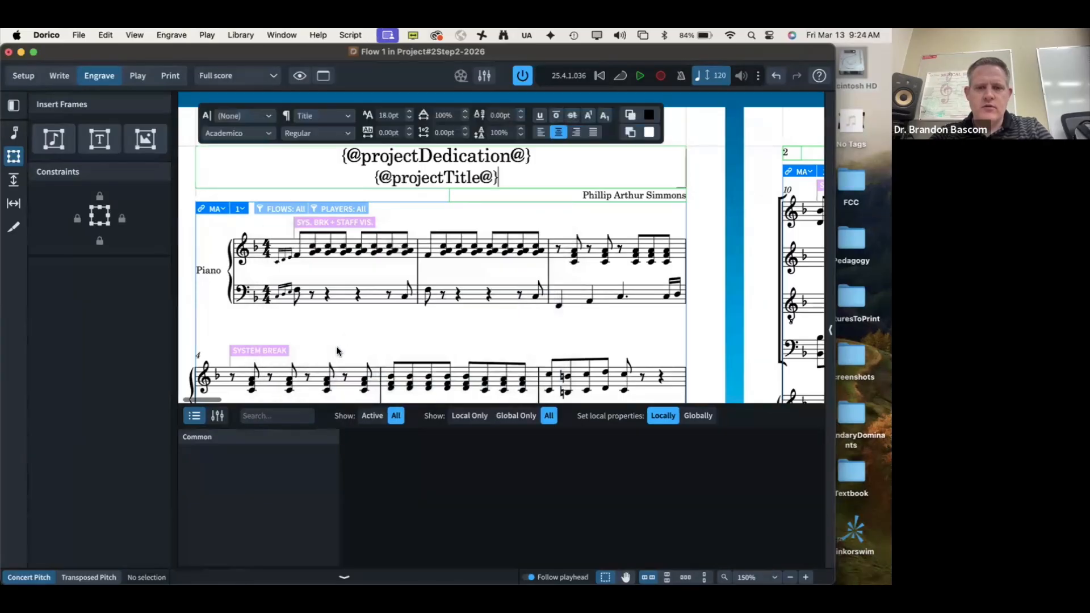
{"action": "triple_click", "coordinate": [408, 157]}
{"action": "left_click", "coordinate": [409, 119]}
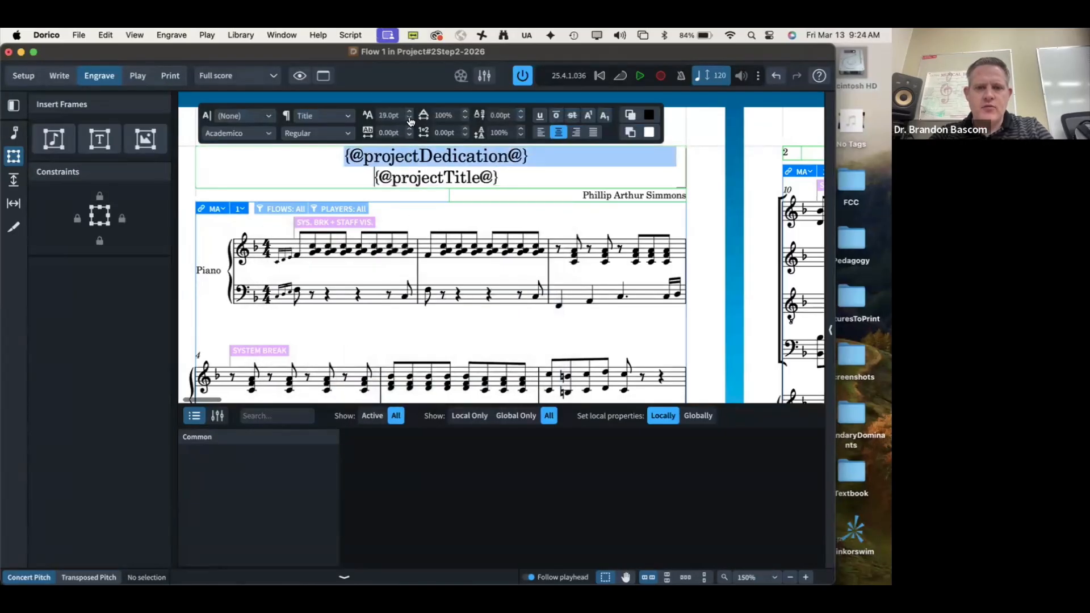
{"action": "left_click", "coordinate": [409, 119]}
{"action": "left_click", "coordinate": [409, 119]}
{"action": "left_click", "coordinate": [409, 120]}
{"action": "left_click", "coordinate": [411, 121]}
{"action": "left_click", "coordinate": [411, 120]}
{"action": "left_click", "coordinate": [410, 120]}
{"action": "left_click", "coordinate": [411, 120]}
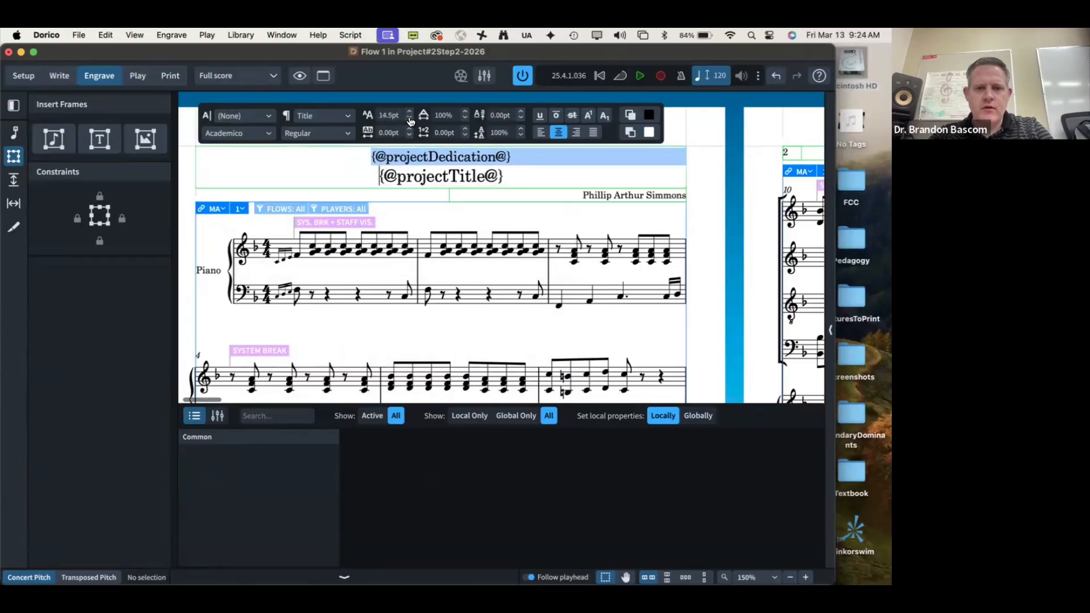
{"action": "left_click", "coordinate": [410, 120]}
{"action": "left_click", "coordinate": [410, 120]}
{"action": "left_click", "coordinate": [411, 120]}
{"action": "left_click", "coordinate": [411, 121]}
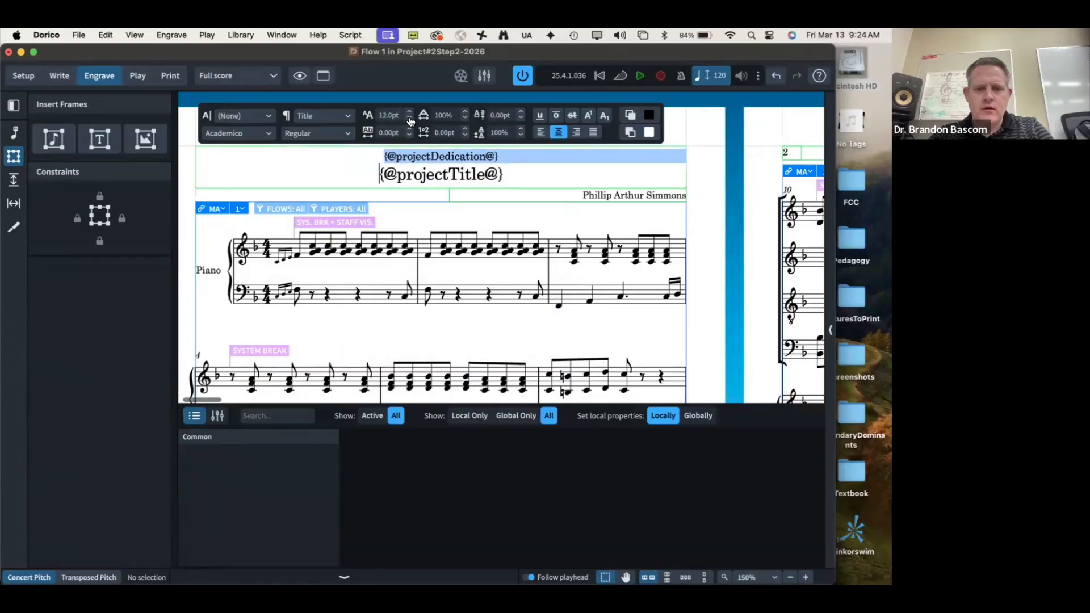
{"action": "left_click", "coordinate": [516, 183]}
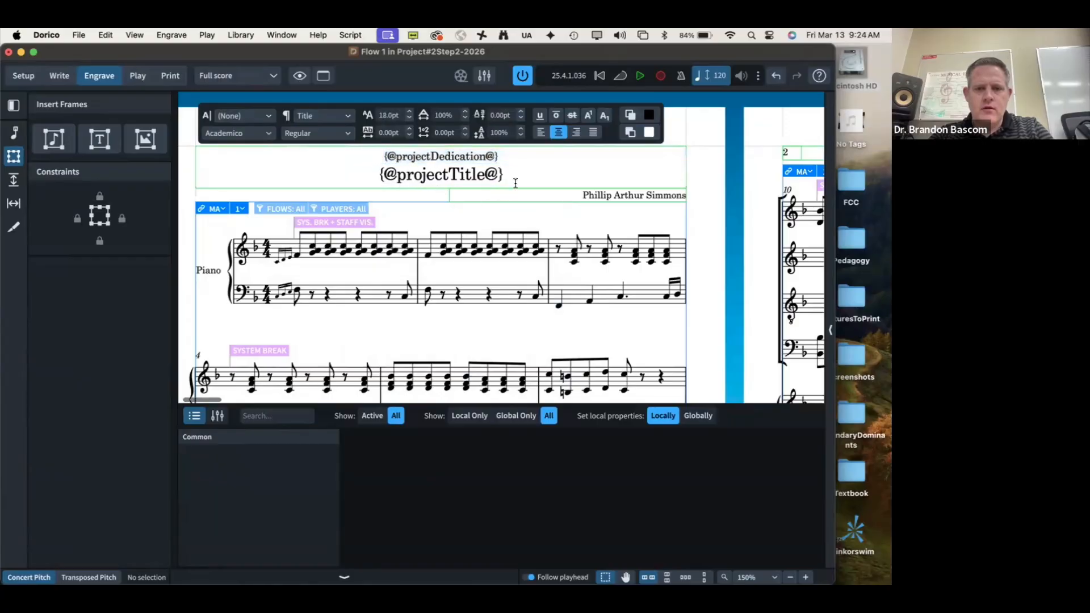
{"action": "left_click", "coordinate": [510, 219]}
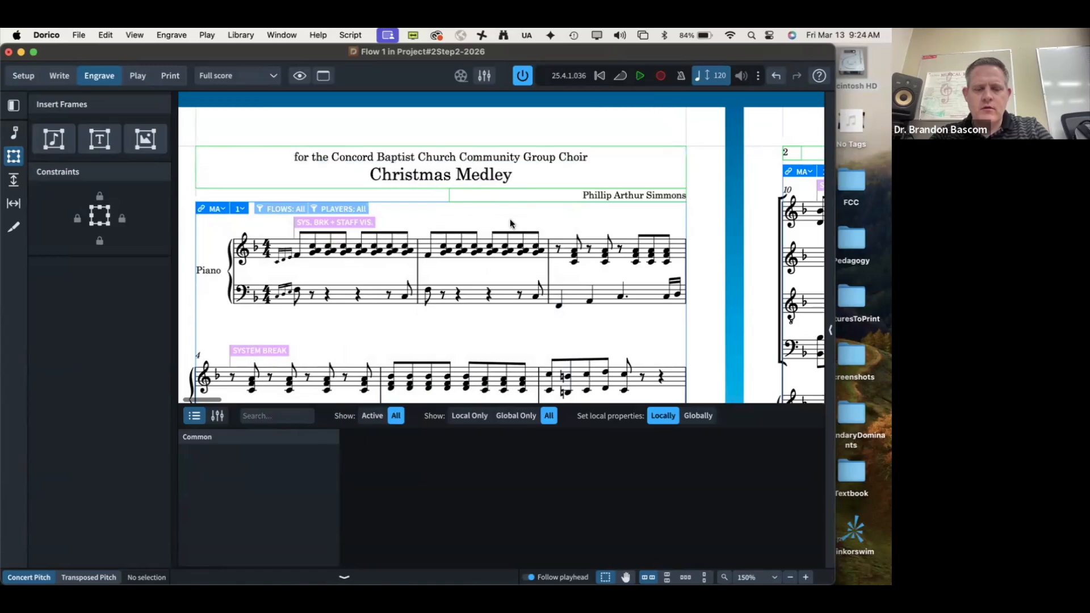
{"action": "key", "text": "ctrl+Right"}
{"action": "key", "text": "super+Tab"}
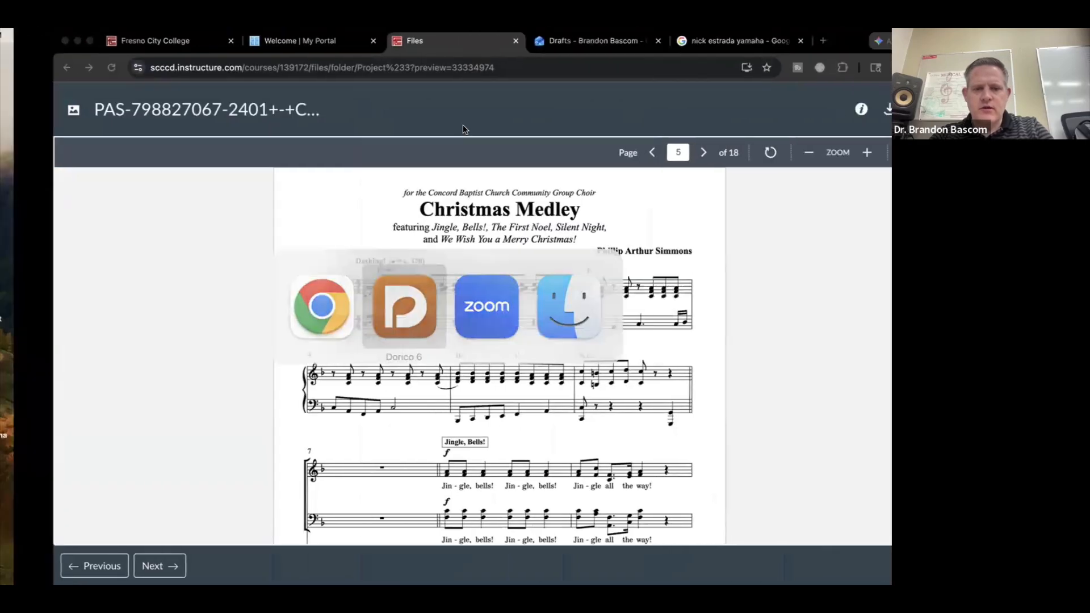
Step: Reduce the dedication line further to 8pt
{"action": "double_click", "coordinate": [452, 158]}
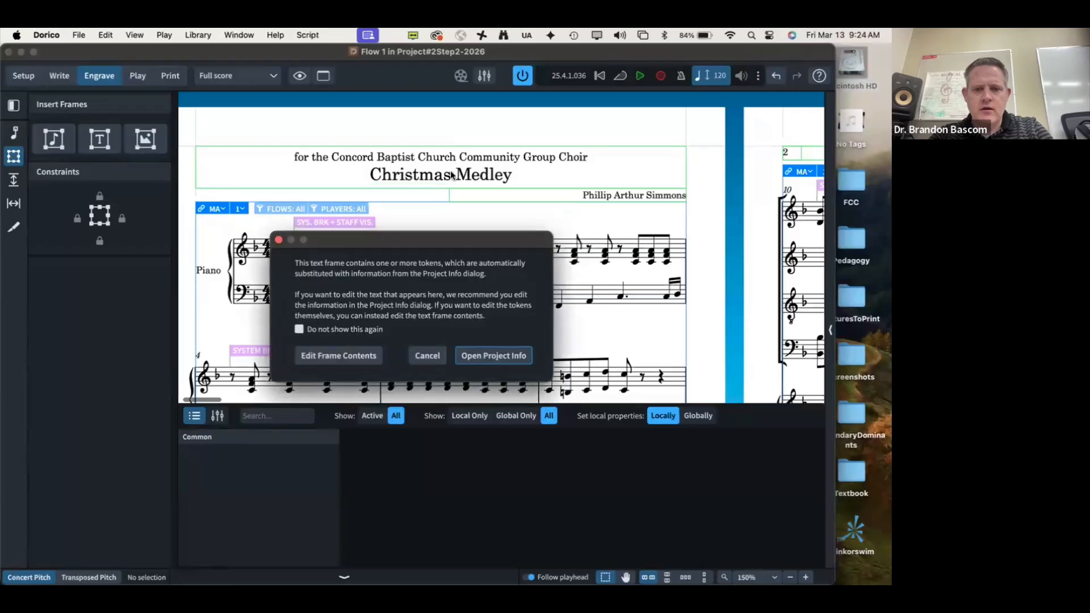
{"action": "left_click", "coordinate": [347, 353]}
{"action": "triple_click", "coordinate": [405, 155]}
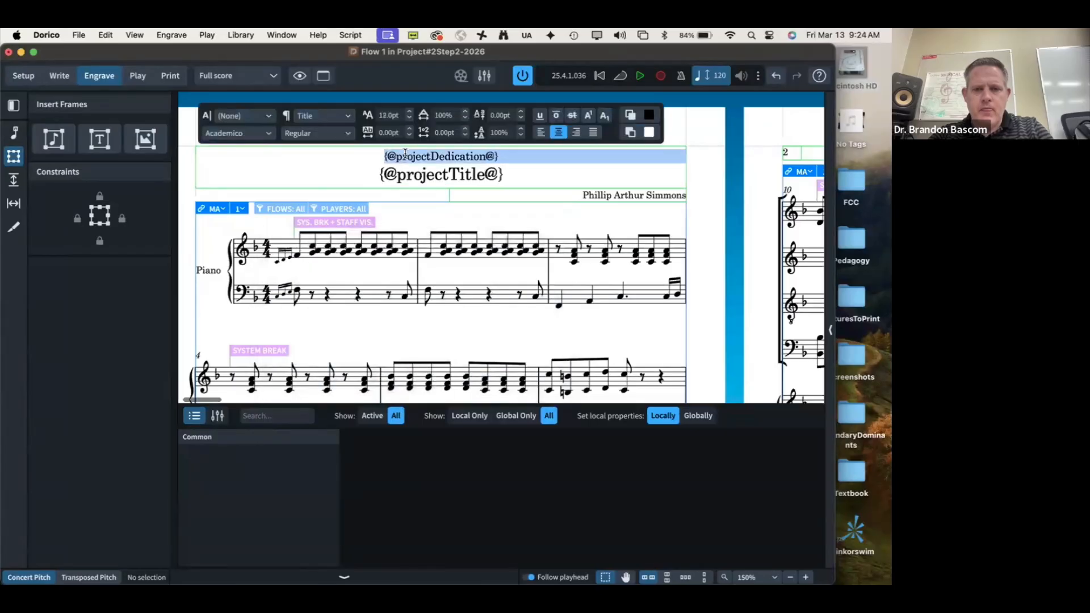
{"action": "left_click", "coordinate": [409, 119]}
{"action": "left_click", "coordinate": [409, 119]}
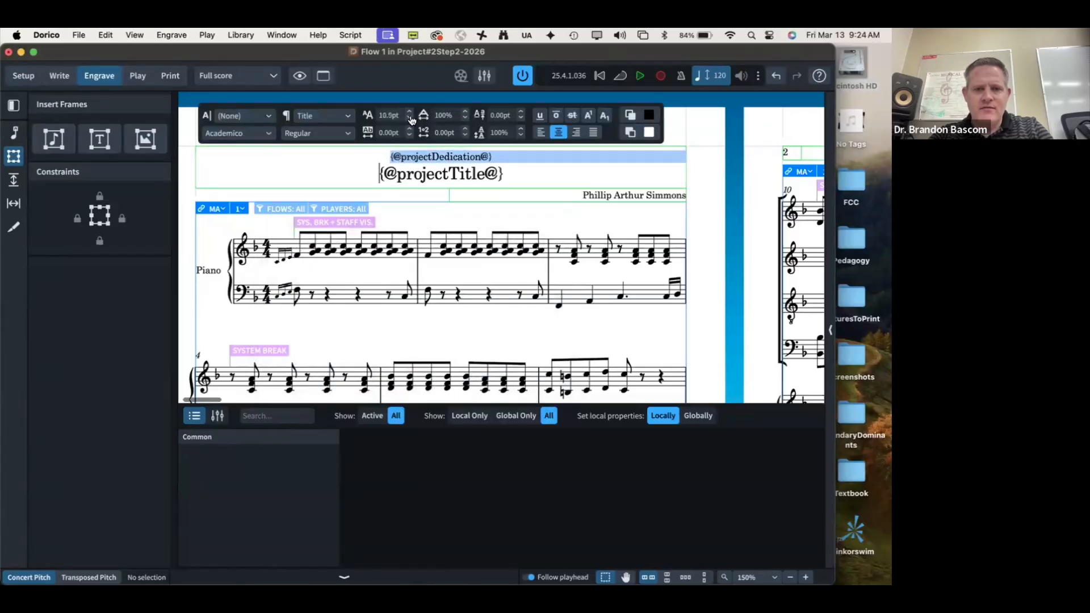
{"action": "left_click", "coordinate": [410, 119]}
{"action": "left_click", "coordinate": [409, 118]}
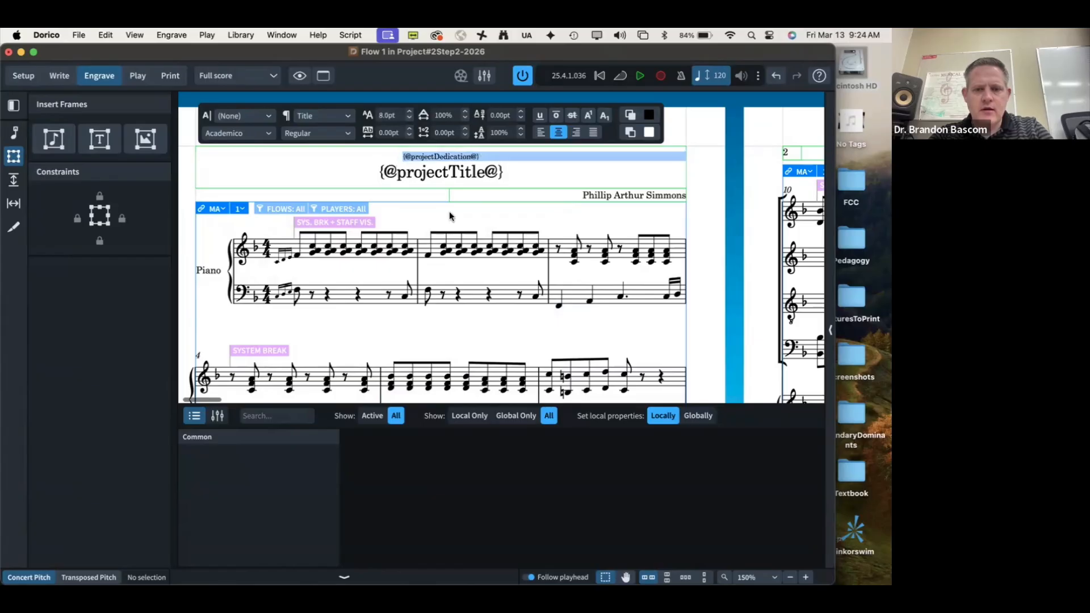
{"action": "left_click", "coordinate": [469, 211]}
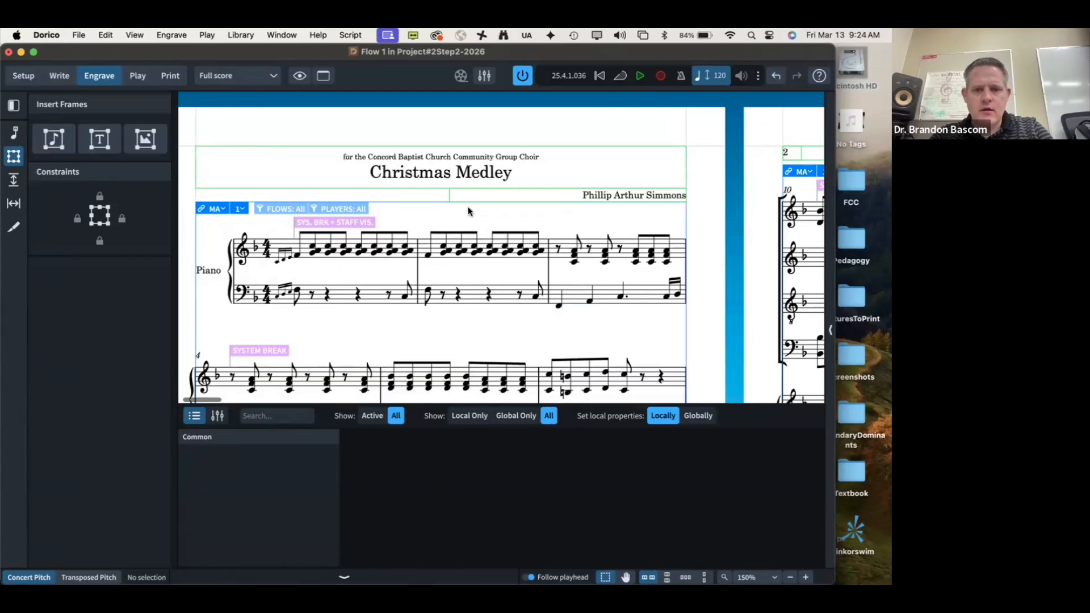
{"action": "key", "text": "super+Tab"}
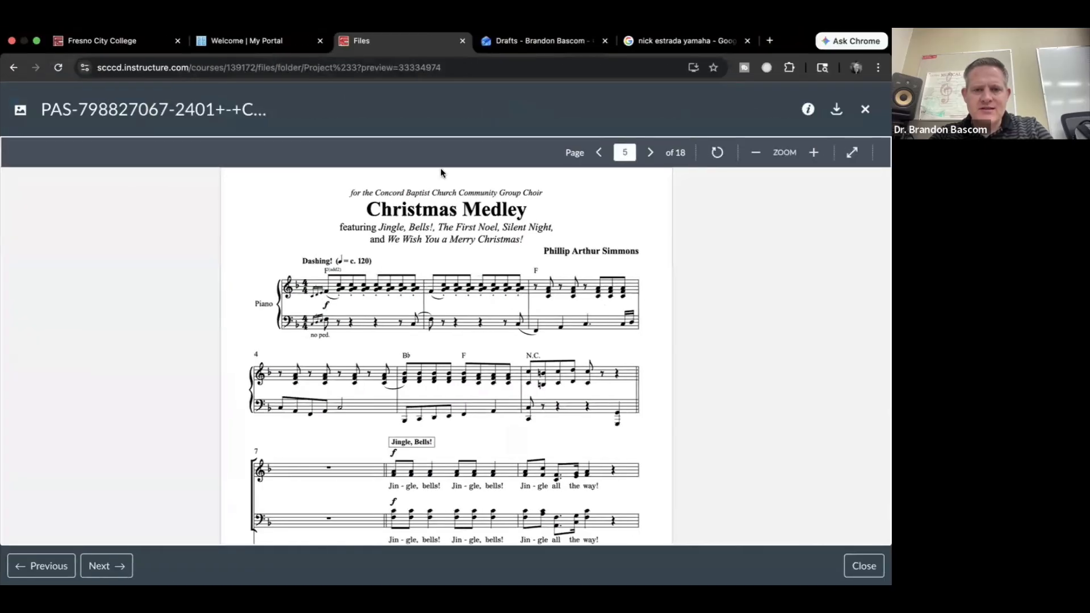
{"action": "key", "text": "super+Tab"}
Step: Make the dedication line italic and compare the title block with the reference PDF
{"action": "double_click", "coordinate": [412, 160]}
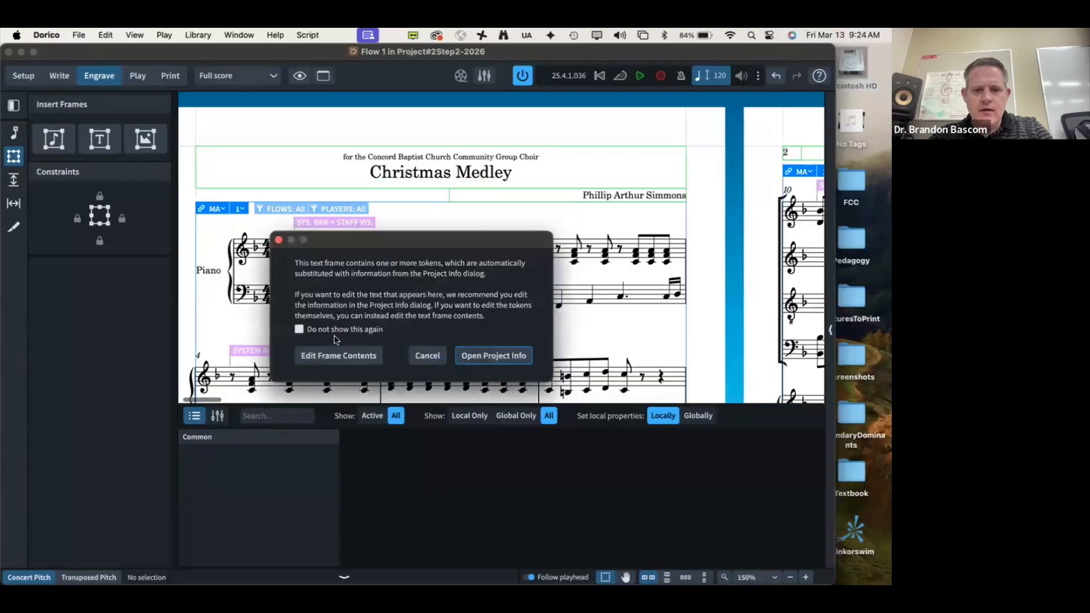
{"action": "left_click", "coordinate": [334, 355]}
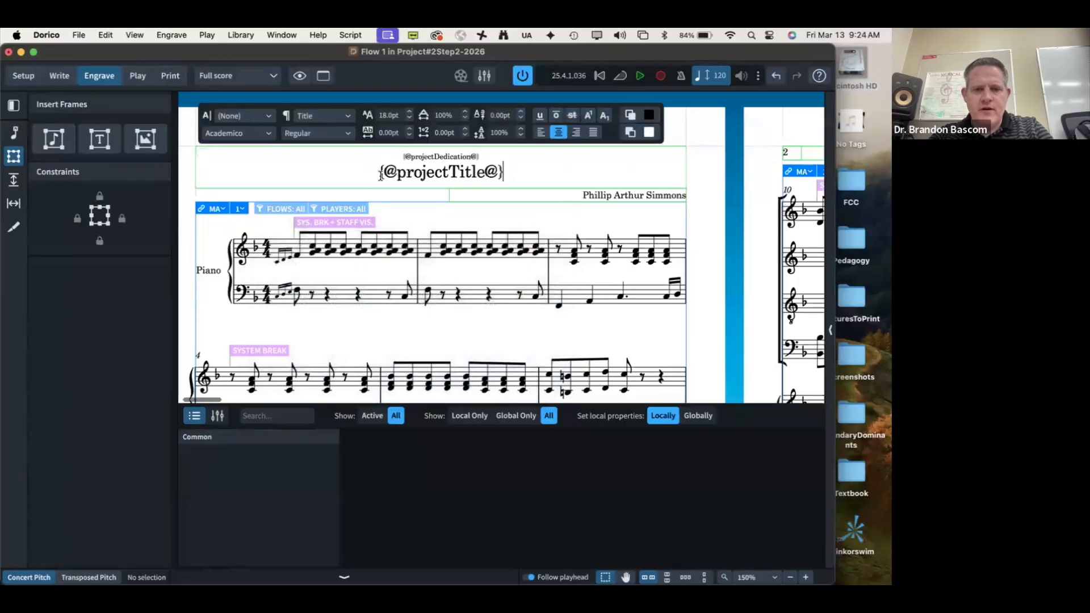
{"action": "triple_click", "coordinate": [417, 155]}
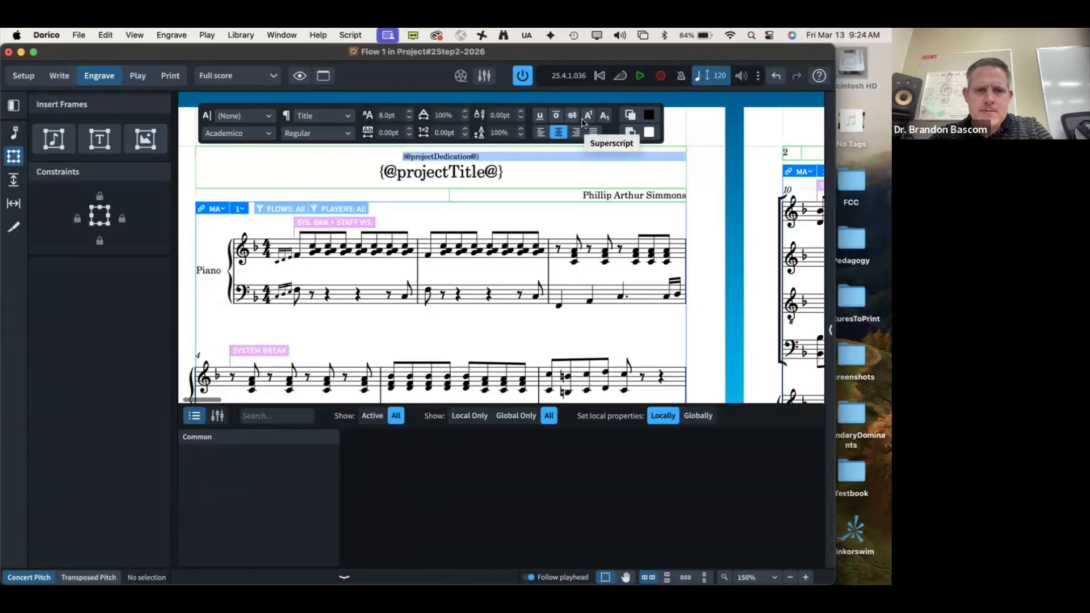
{"action": "left_click", "coordinate": [350, 136]}
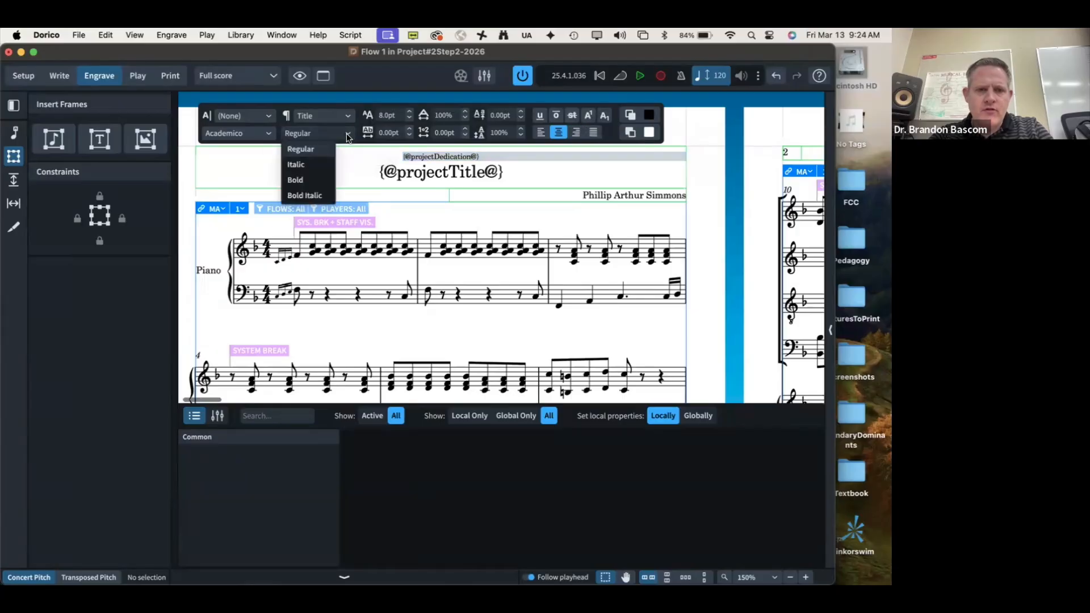
{"action": "left_click", "coordinate": [308, 163]}
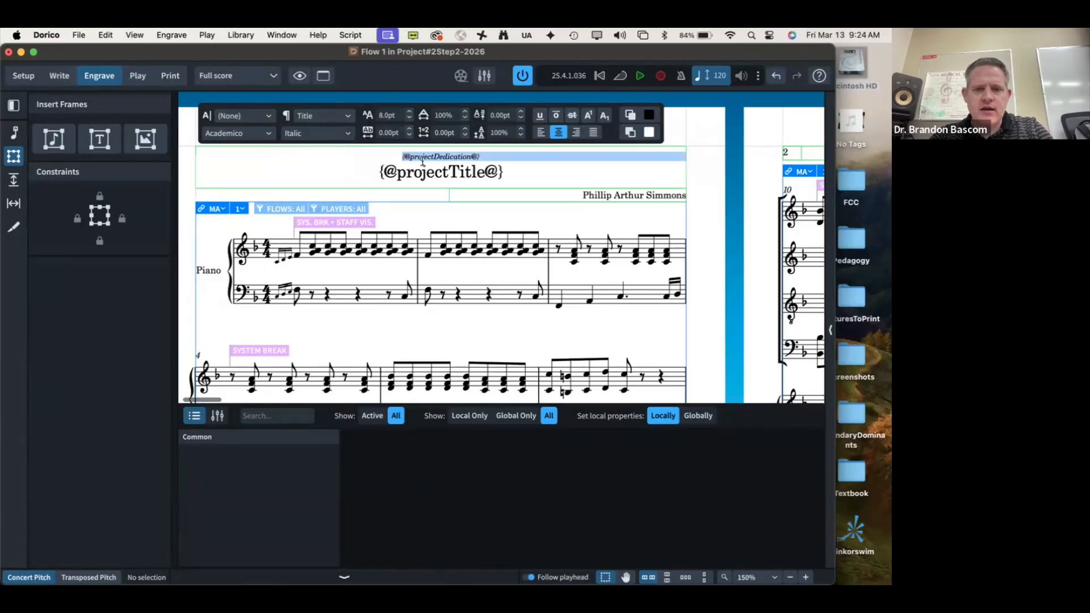
{"action": "key", "text": "Escape"}
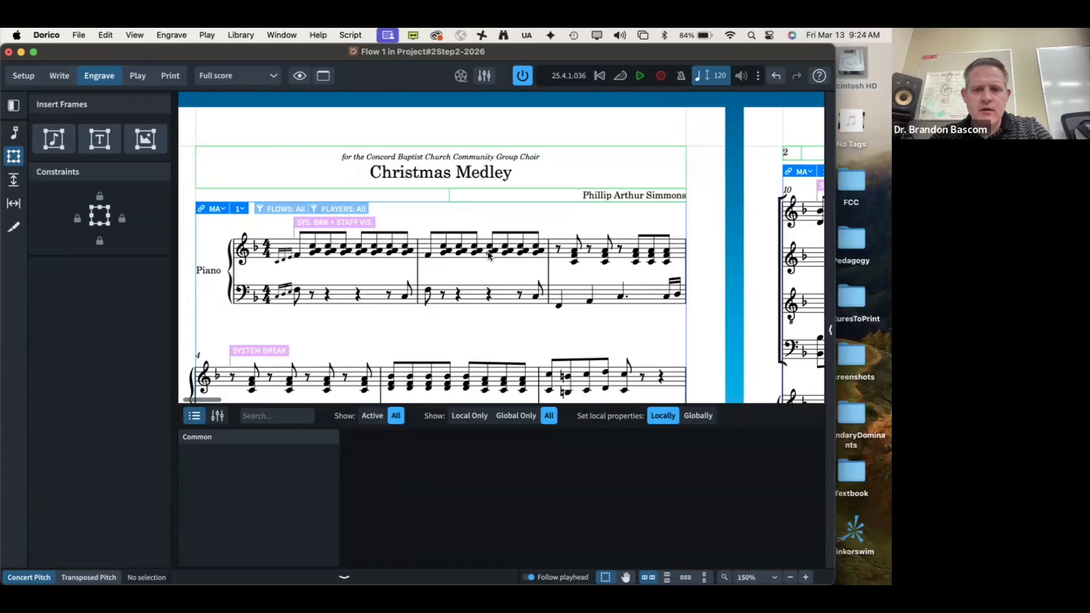
{"action": "key", "text": "super+Tab"}
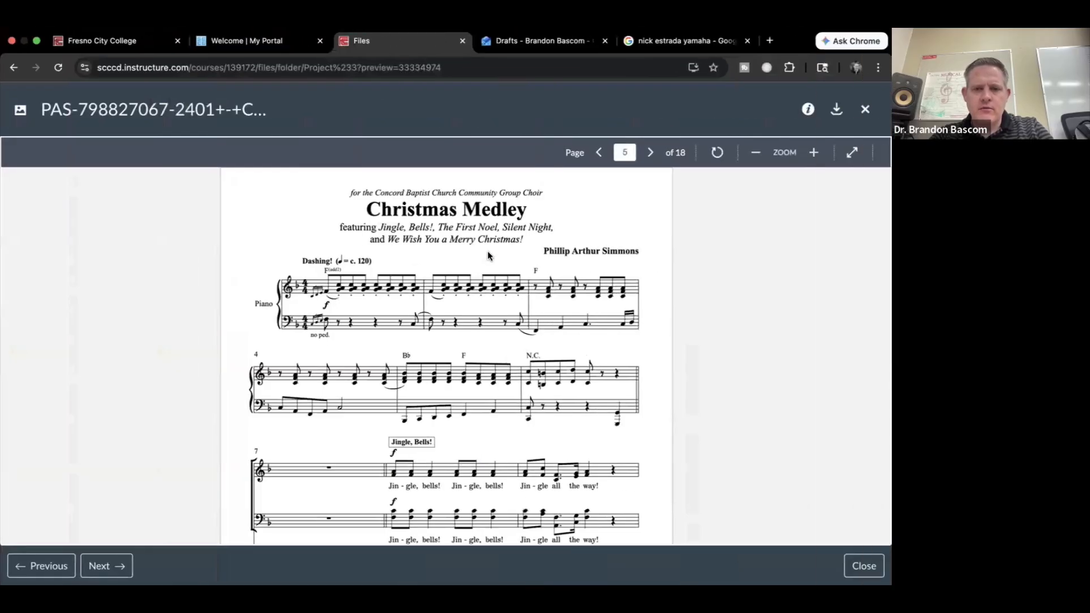
{"action": "key", "text": "ctrl+Left"}
{"action": "key", "text": "ctrl+Right"}
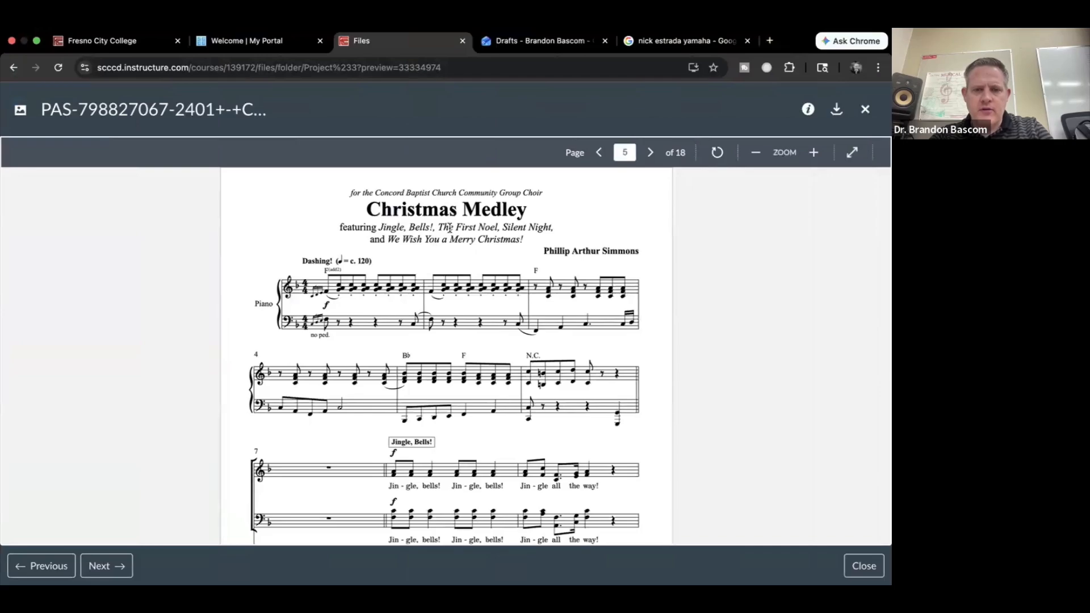
{"action": "key", "text": "ctrl+Left"}
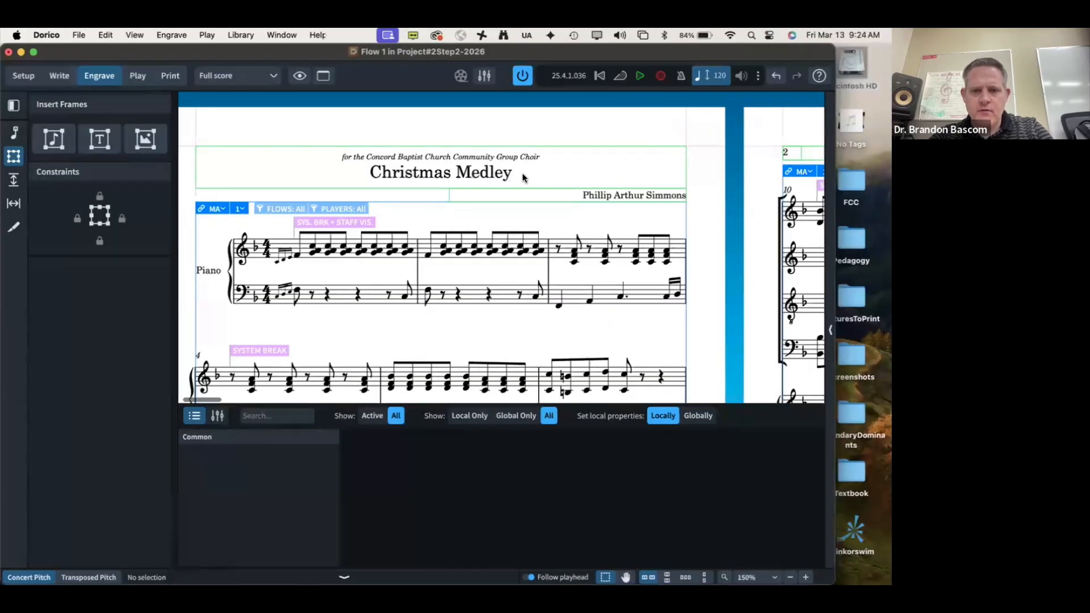
{"action": "double_click", "coordinate": [522, 178]}
{"action": "left_click", "coordinate": [339, 355]}
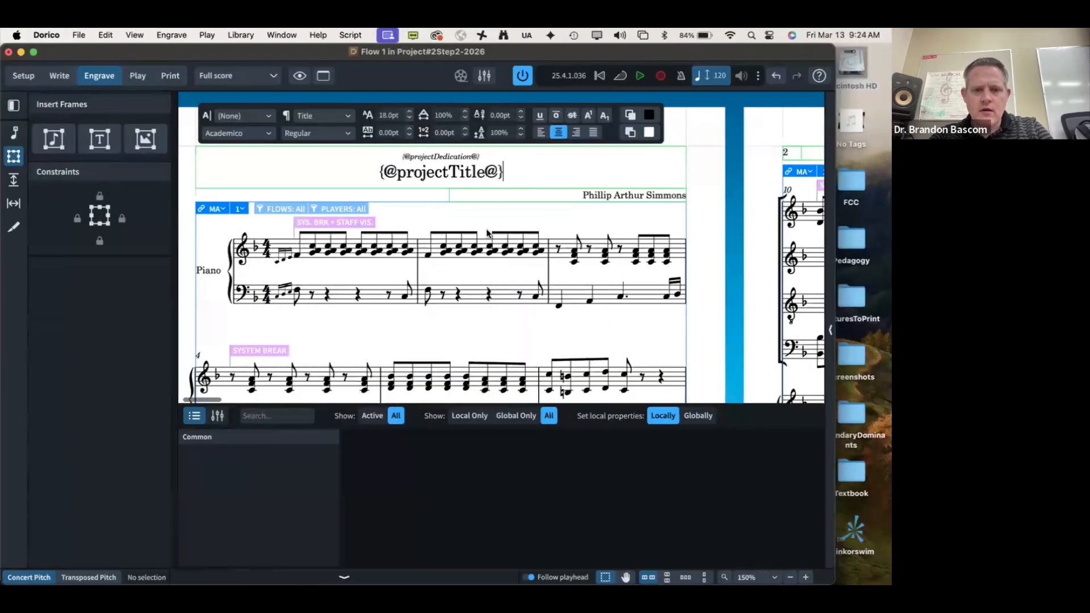
{"action": "key", "text": "Return"}
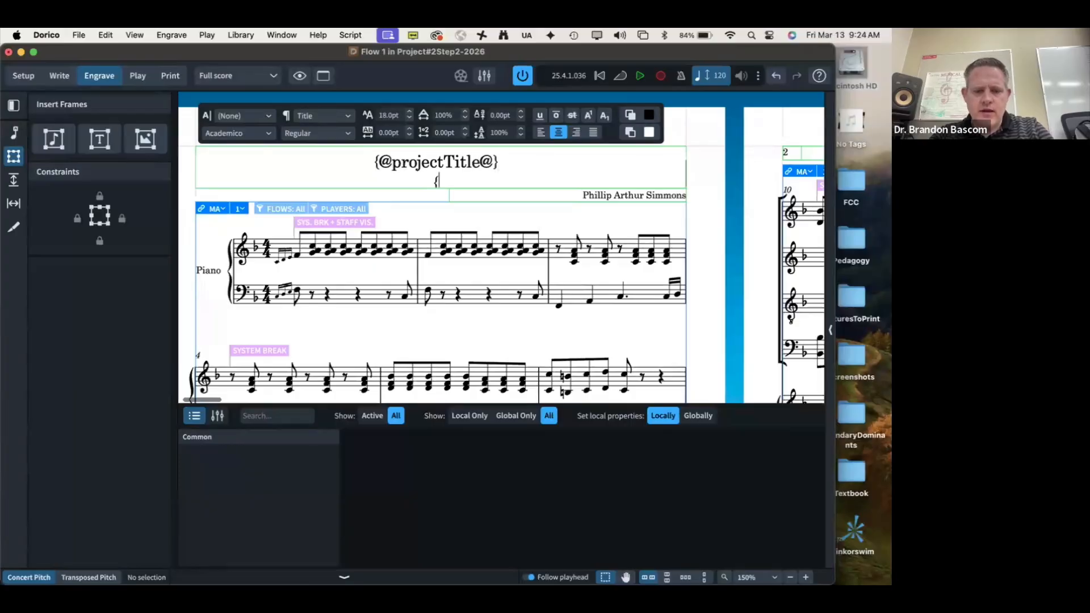
{"action": "type", "text": "{@proje"}
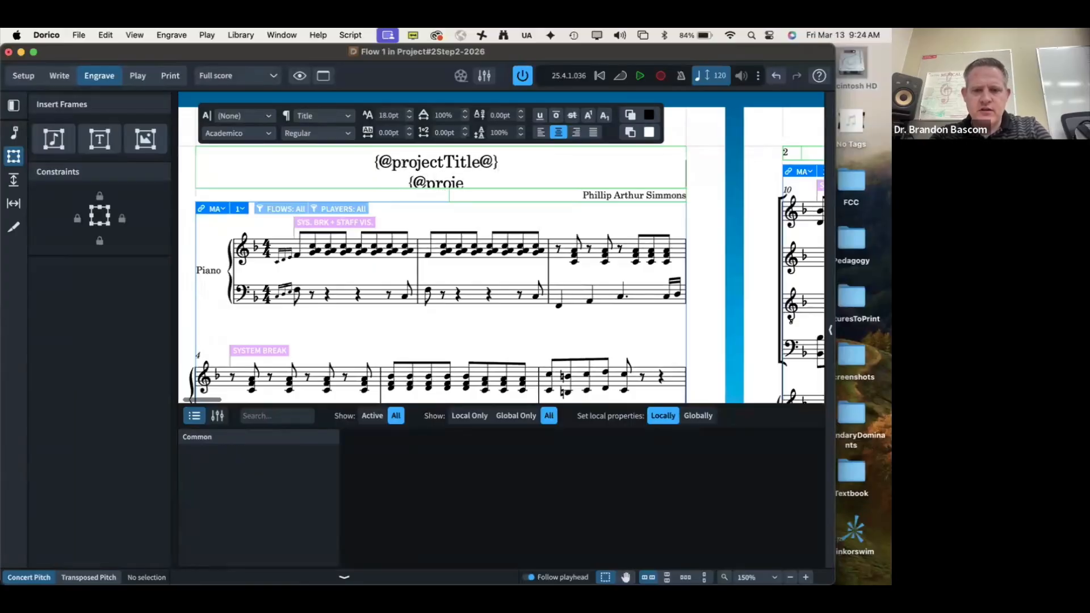
{"action": "type", "text": "ctSubti"}
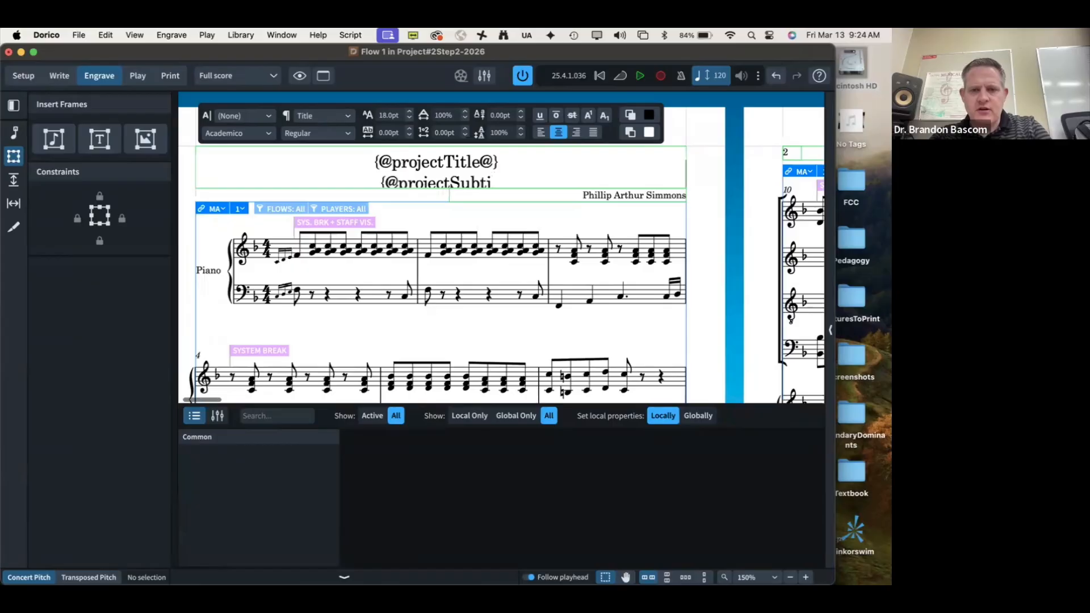
{"action": "type", "text": "tle@}"}
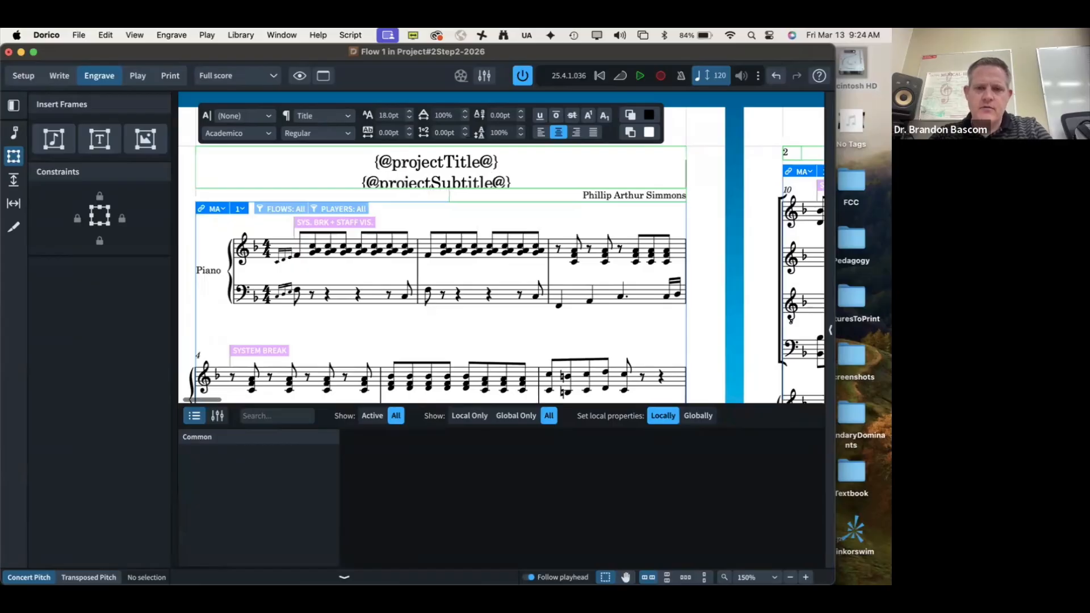
{"action": "triple_click", "coordinate": [441, 180]}
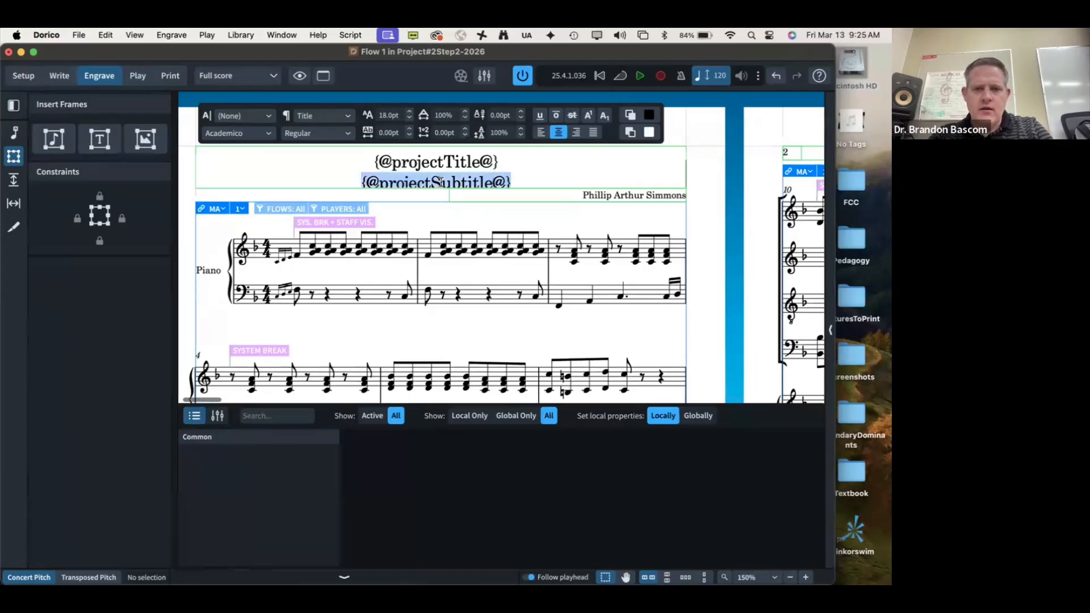
{"action": "left_click", "coordinate": [409, 121]}
{"action": "left_click", "coordinate": [409, 121]}
{"action": "left_click", "coordinate": [408, 121]}
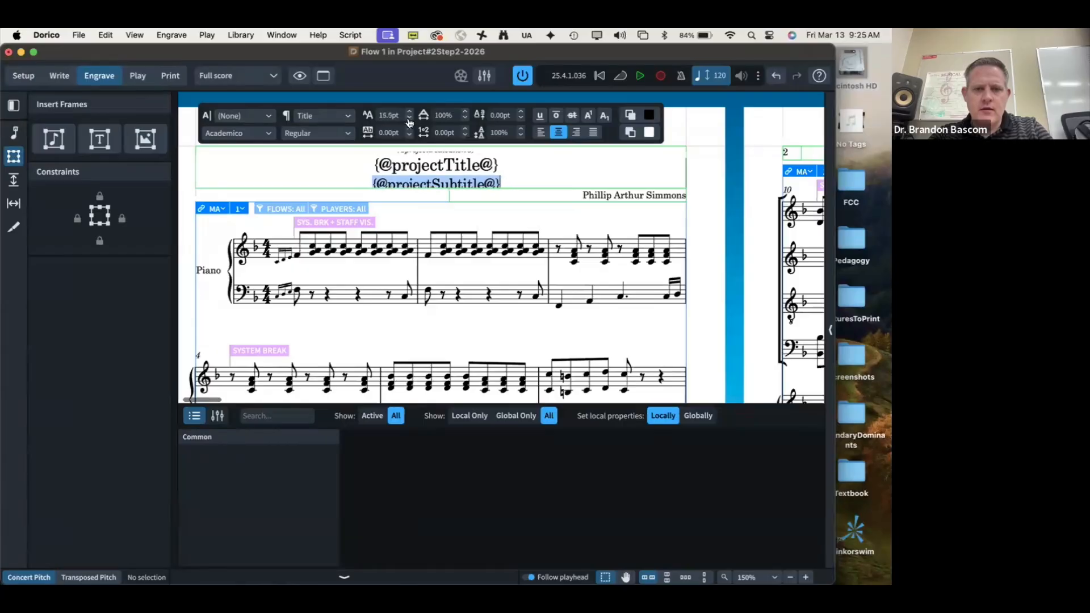
{"action": "left_click", "coordinate": [409, 120]}
{"action": "left_click", "coordinate": [409, 120]}
{"action": "left_click", "coordinate": [409, 120]}
{"action": "left_click", "coordinate": [408, 120]}
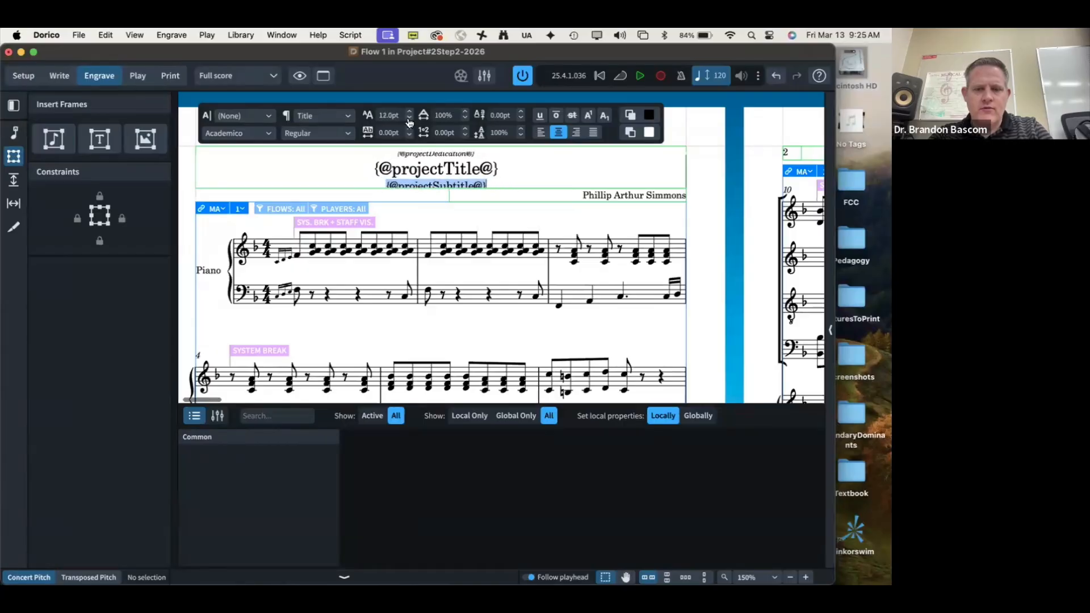
{"action": "left_click", "coordinate": [548, 226]}
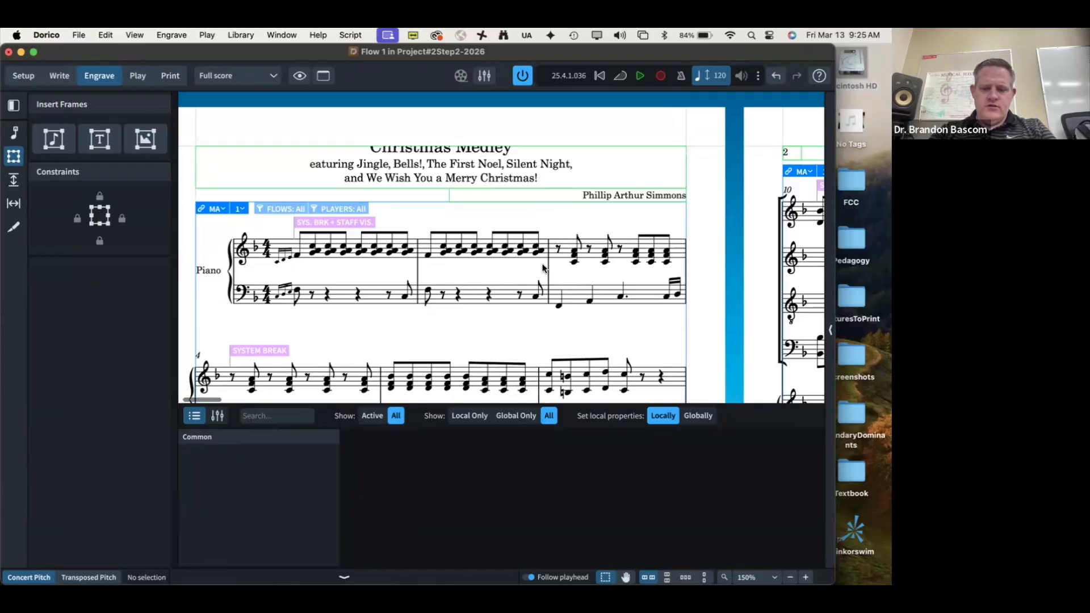
Step: Lower the top edge of the page 1 music frame and move the composer line further down
{"action": "key", "text": "super+0"}
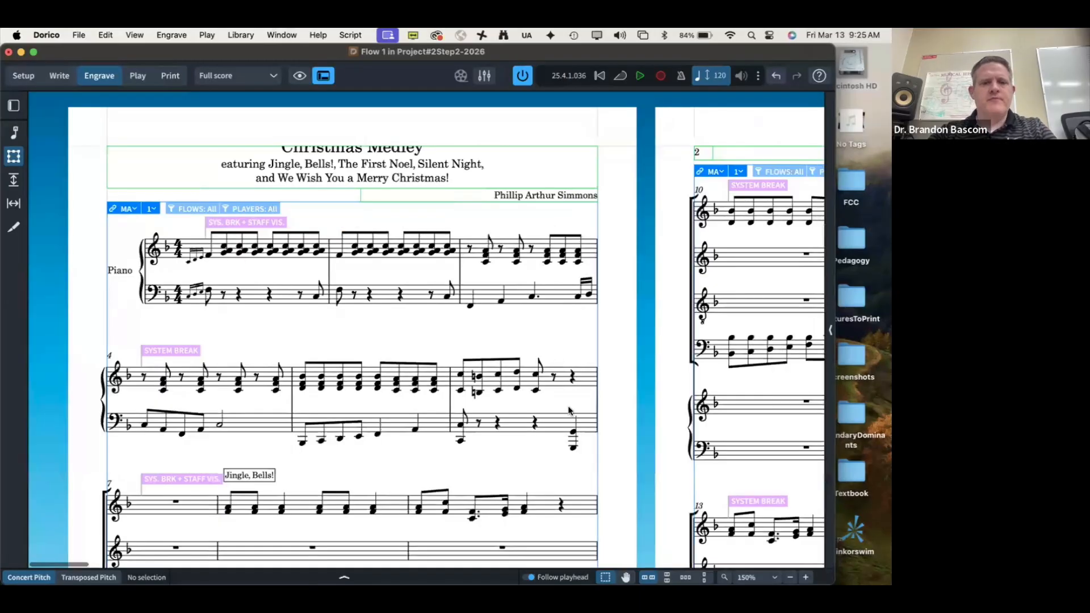
{"action": "key", "text": "super+minus"}
{"action": "key", "text": "super+minus"}
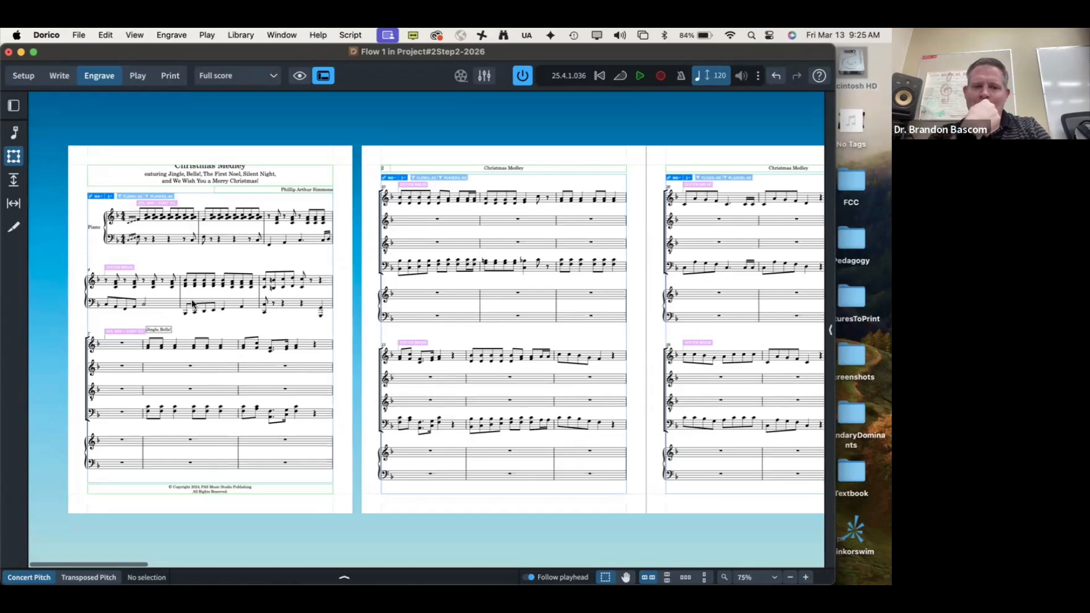
{"action": "key", "text": "z"}
{"action": "key", "text": "z"}
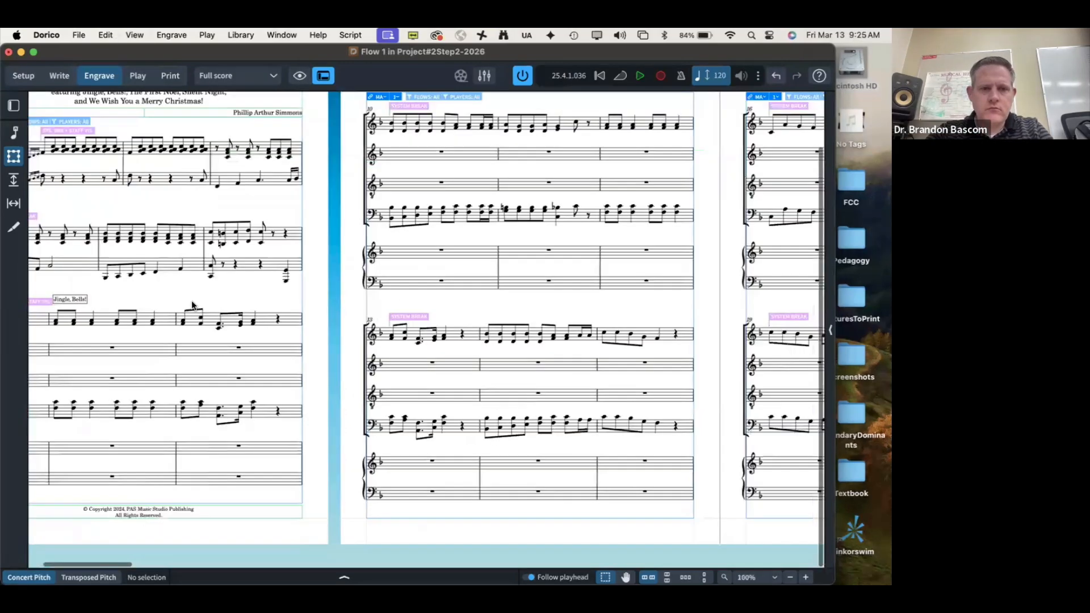
{"action": "scroll", "coordinate": [192, 305], "scroll_direction": "left", "scroll_amount": 6}
{"action": "scroll", "coordinate": [192, 305], "scroll_direction": "up", "scroll_amount": 4}
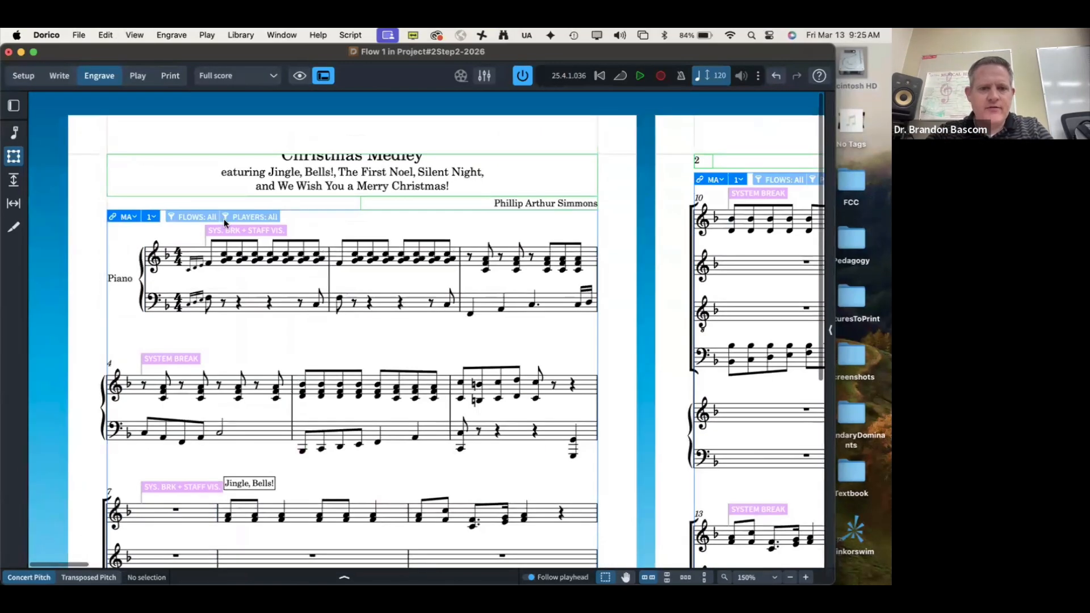
{"action": "left_click", "coordinate": [348, 213]}
{"action": "left_click_drag", "start_coordinate": [352, 213], "coordinate": [352, 231]}
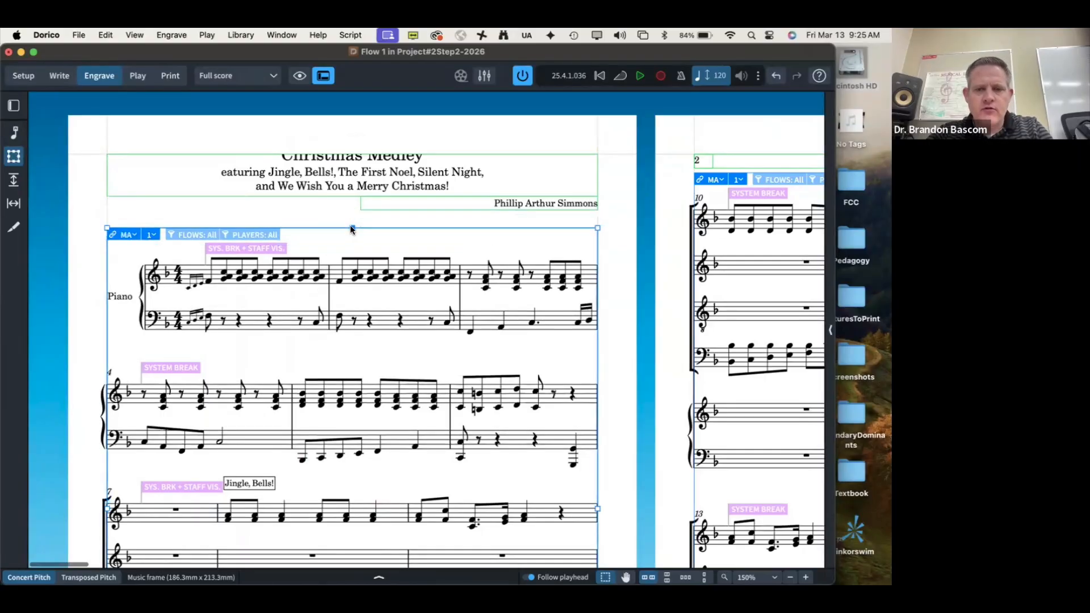
{"action": "left_click", "coordinate": [366, 209]}
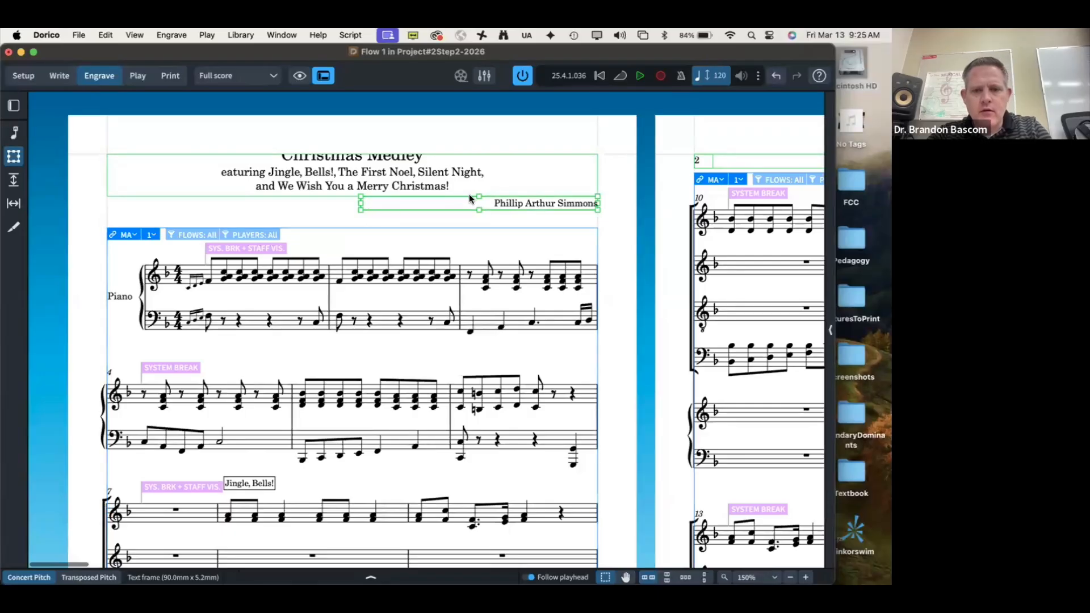
{"action": "left_click_drag", "start_coordinate": [468, 193], "coordinate": [469, 212]}
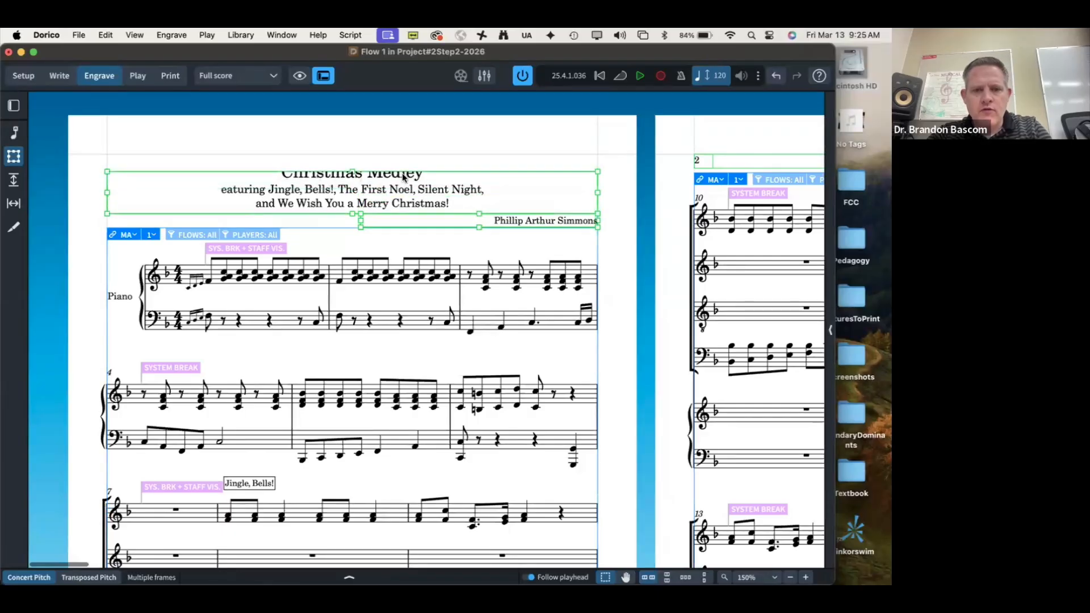
Step: Enlarge the title frame, extending it upward and making it taller at the bottom
{"action": "left_click", "coordinate": [350, 152]}
{"action": "left_click_drag", "start_coordinate": [350, 152], "coordinate": [350, 152]}
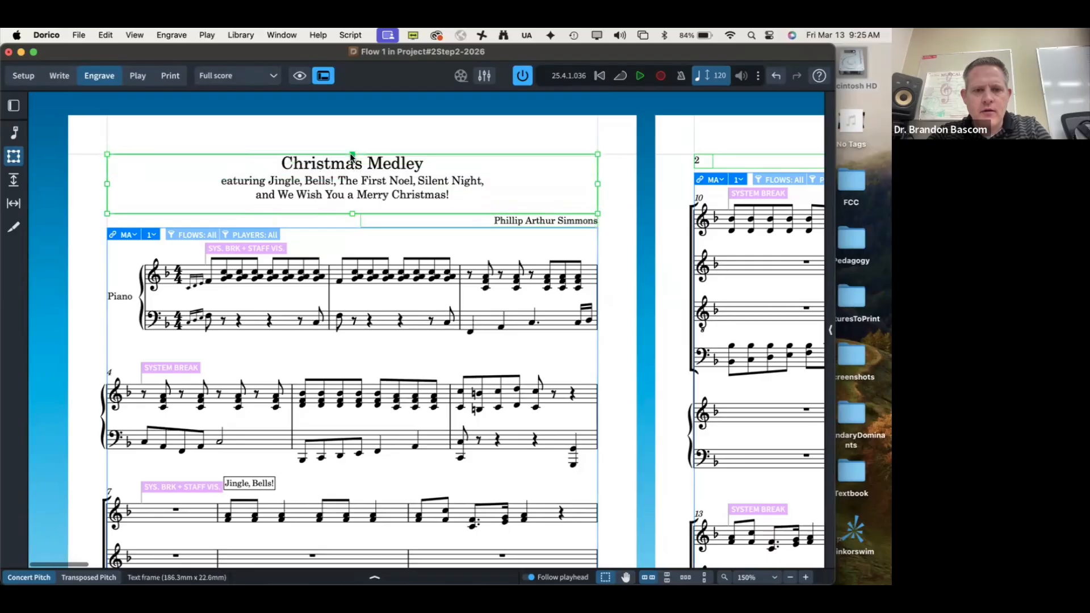
{"action": "double_click", "coordinate": [287, 169]}
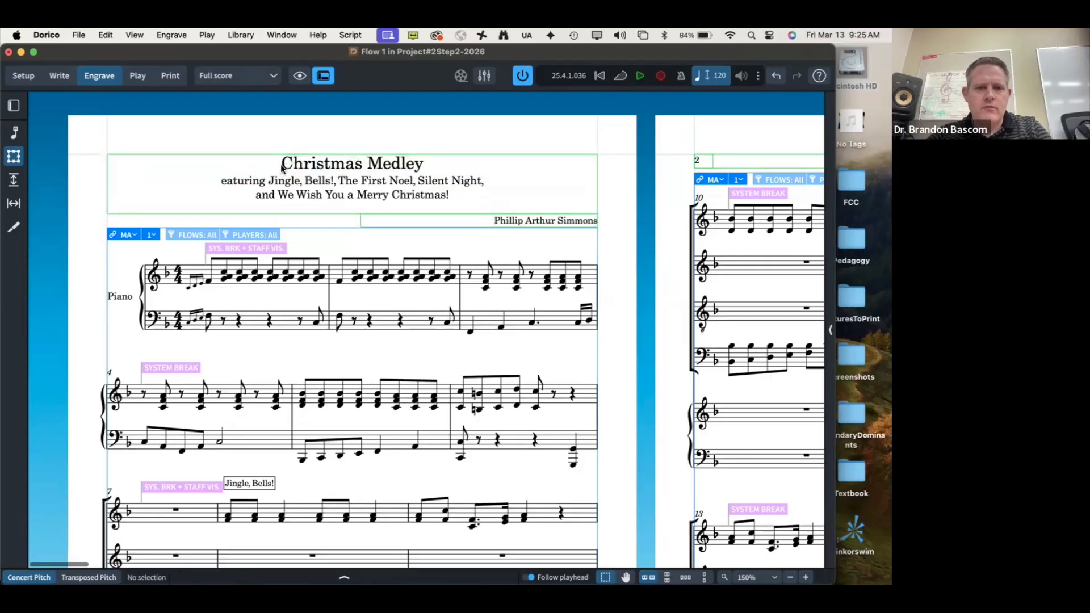
{"action": "left_click", "coordinate": [338, 355]}
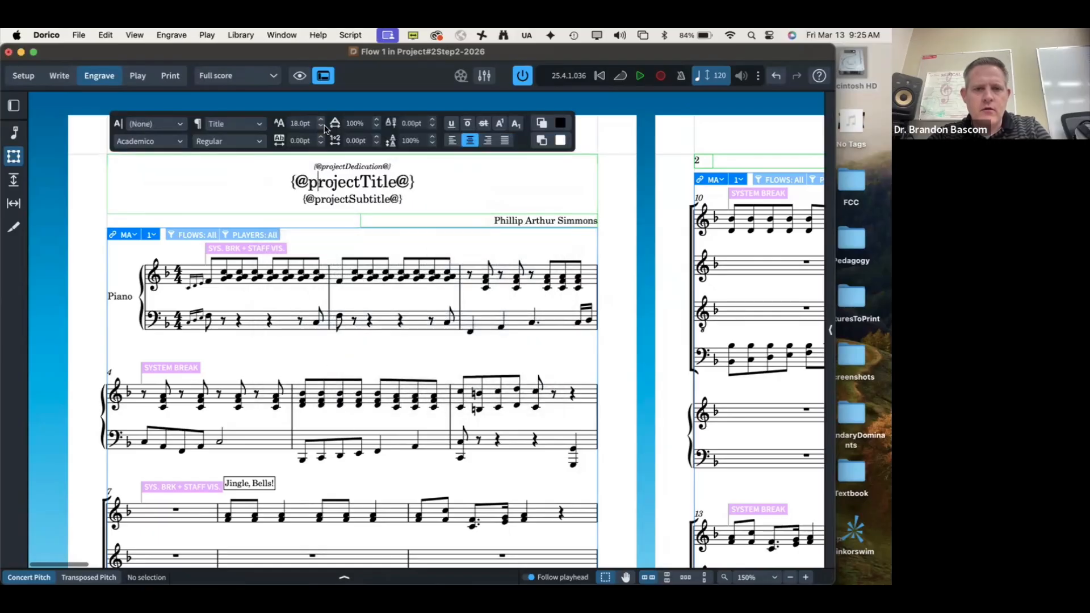
{"action": "key", "text": "Escape"}
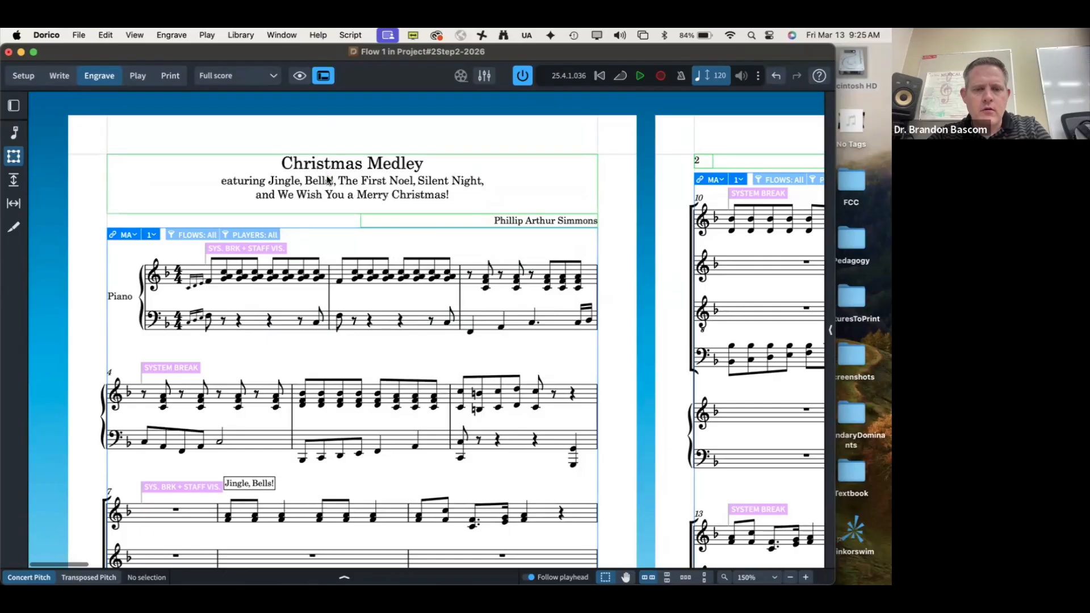
{"action": "left_click", "coordinate": [340, 210]}
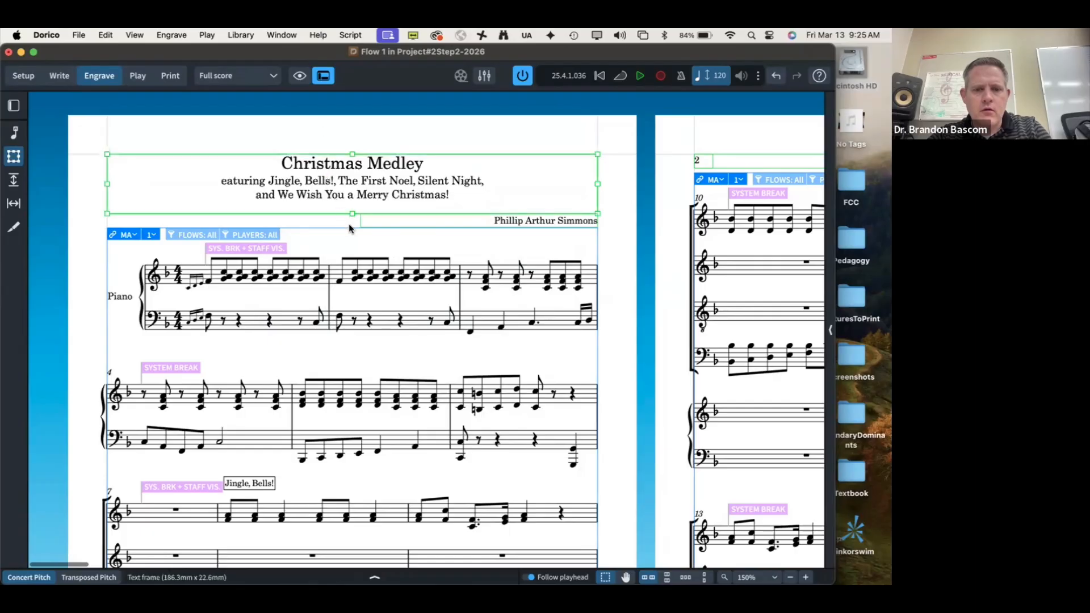
{"action": "mouse_move", "coordinate": [349, 213]}
{"action": "left_mouse_down"}
{"action": "mouse_move", "coordinate": [350, 237]}
{"action": "mouse_move", "coordinate": [349, 224]}
{"action": "left_mouse_up"}
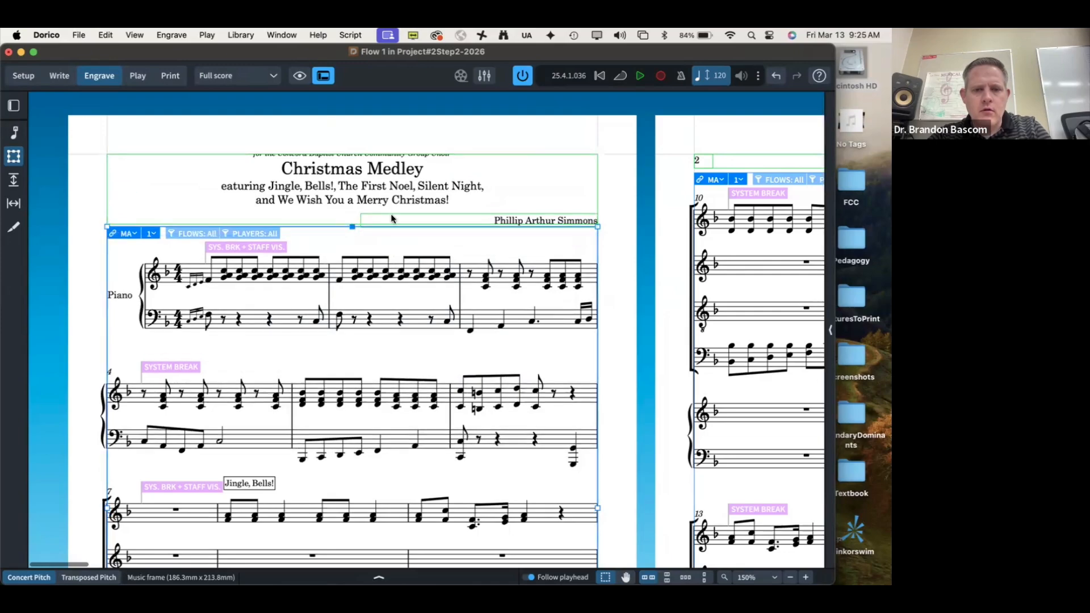
Step: Insert a blank line above the dedication in the title frame so it shows in full
{"action": "key", "text": "Escape"}
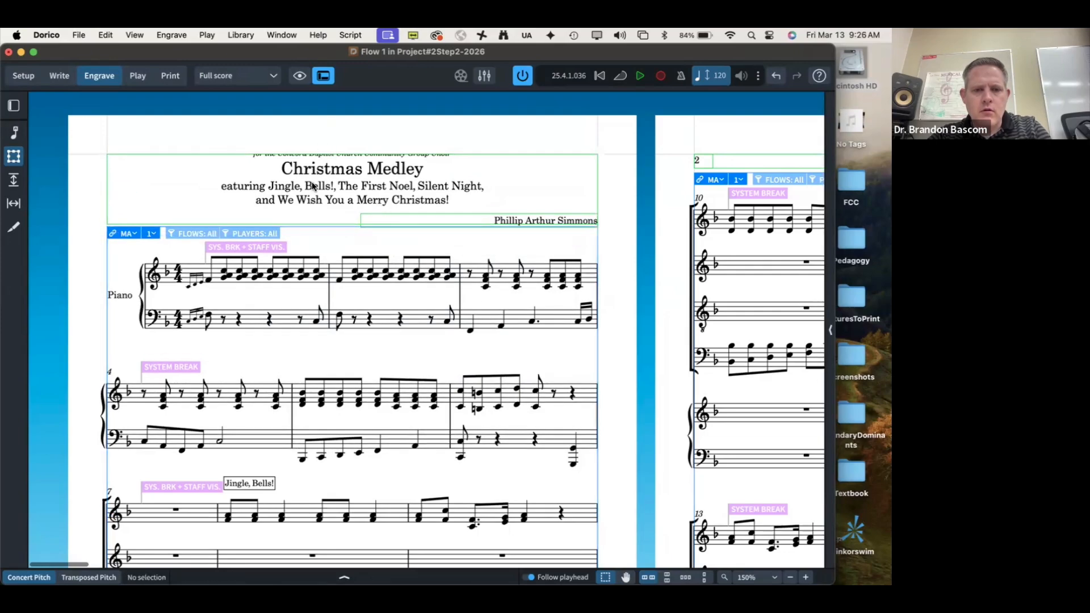
{"action": "double_click", "coordinate": [312, 186]}
{"action": "left_click", "coordinate": [336, 357]}
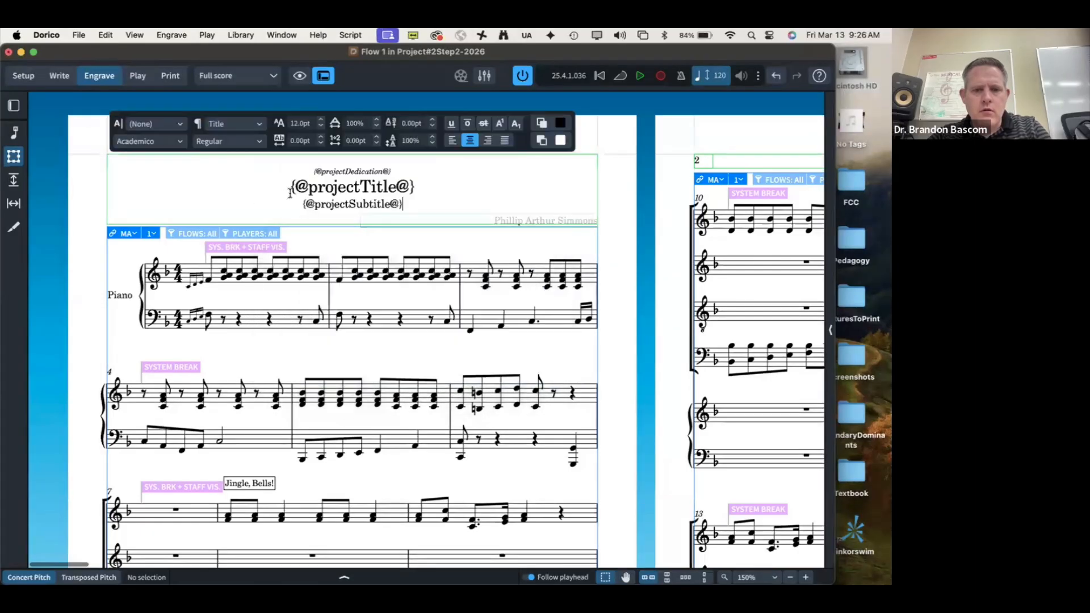
{"action": "left_click", "coordinate": [308, 173]}
{"action": "key", "text": "Return"}
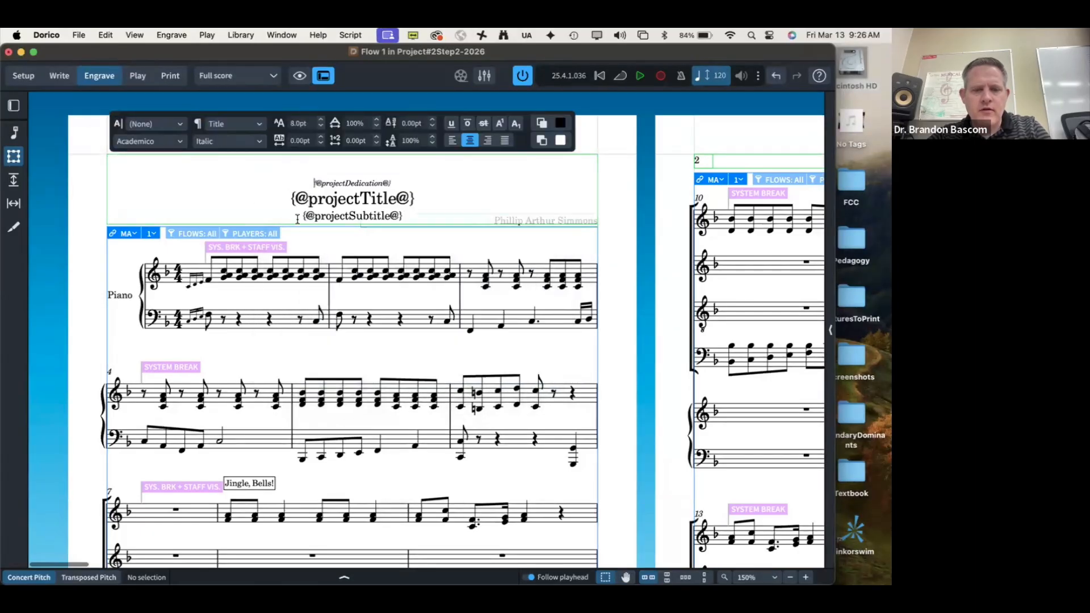
{"action": "key", "text": "Escape"}
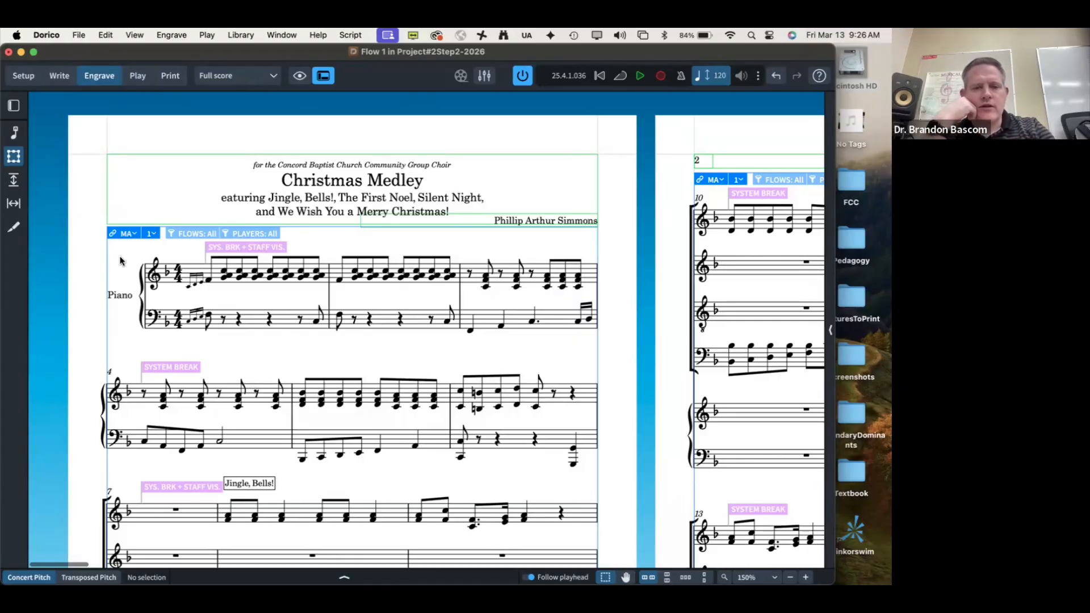
Step: Preview the page without frame outlines and signposts, then open Project Info
{"action": "key", "text": "grave"}
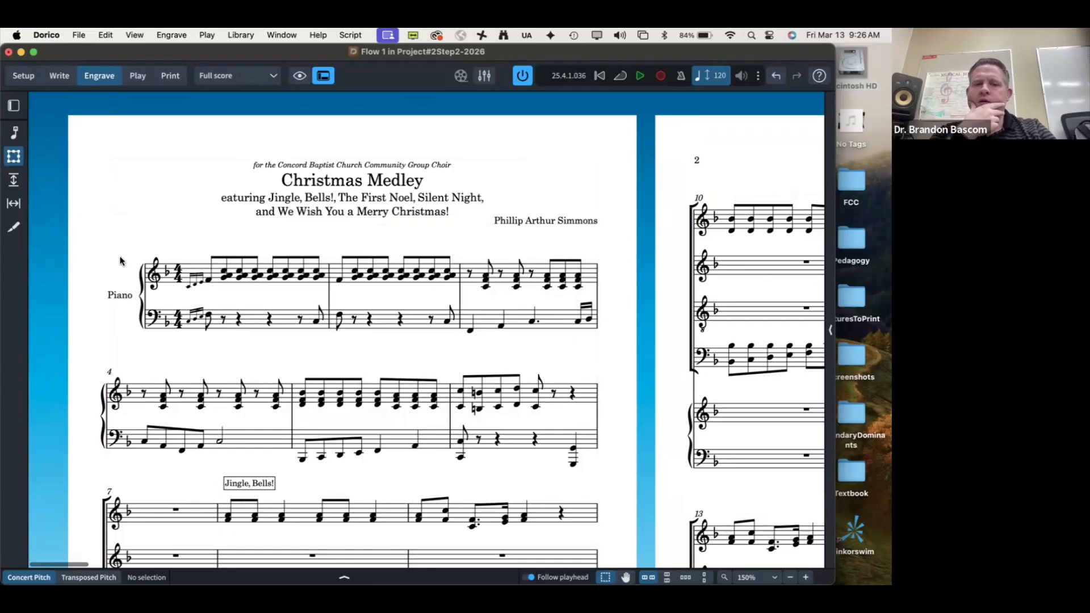
{"action": "key", "text": "grave"}
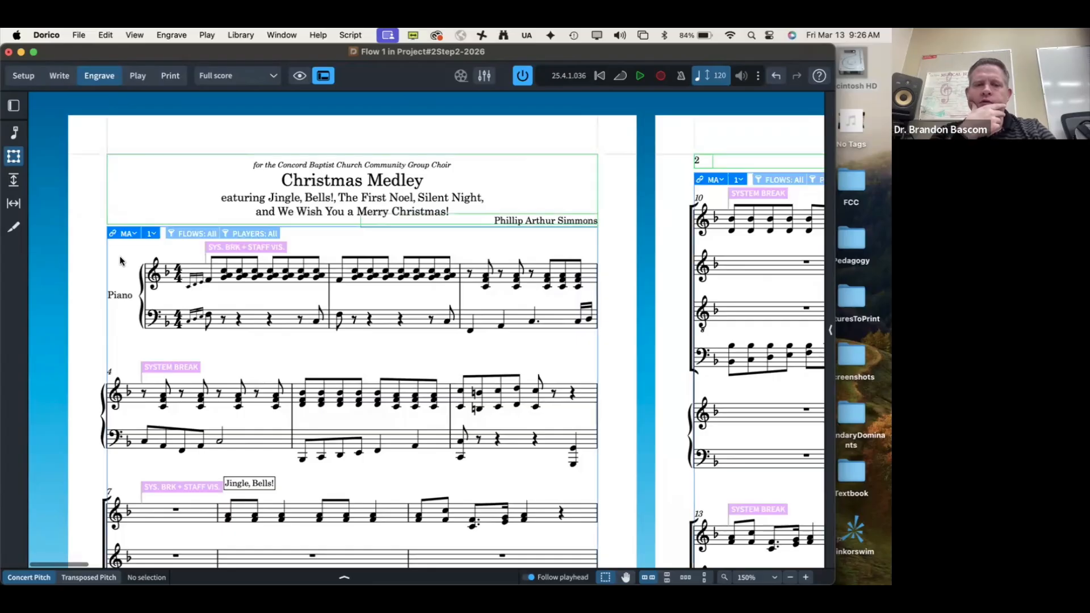
{"action": "key", "text": "grave"}
{"action": "key", "text": "grave"}
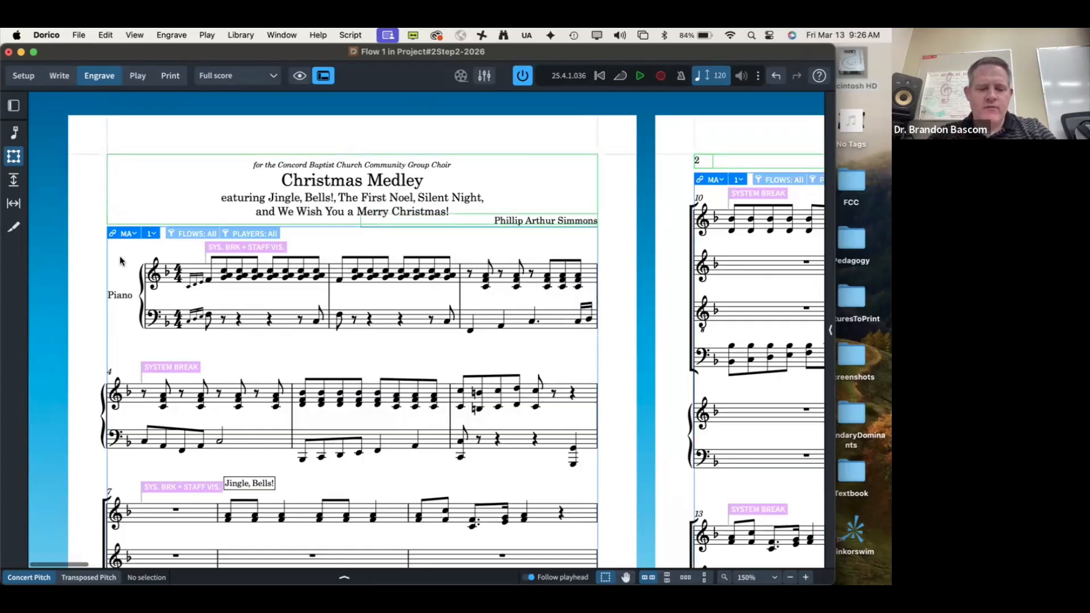
{"action": "key", "text": "super+i"}
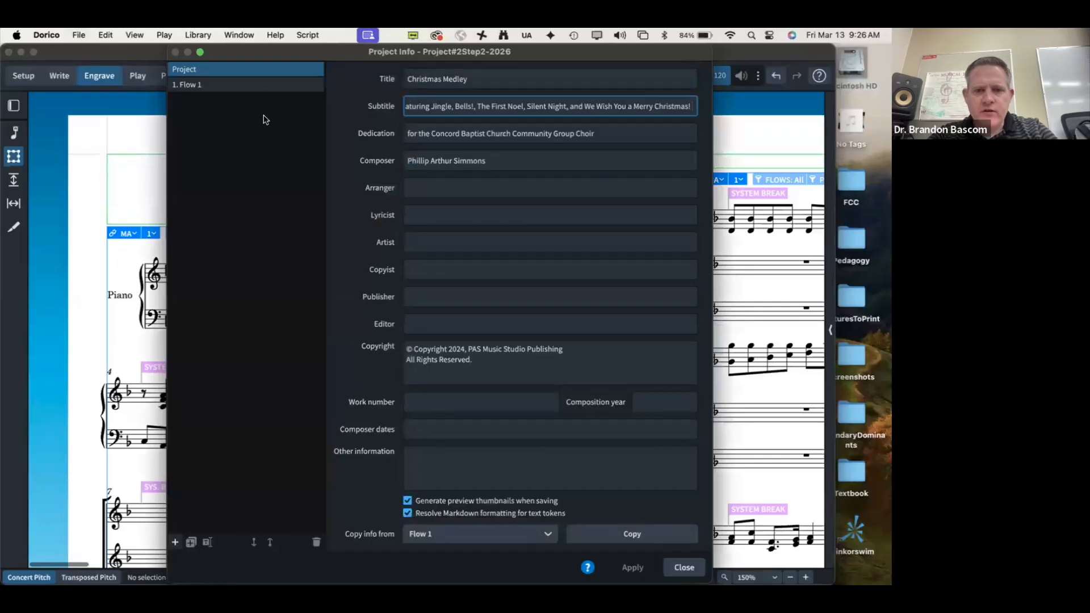
Step: Correct the start of the subtitle text and apply it to the score
{"action": "key", "text": "Up"}
{"action": "type", "text": "f"}
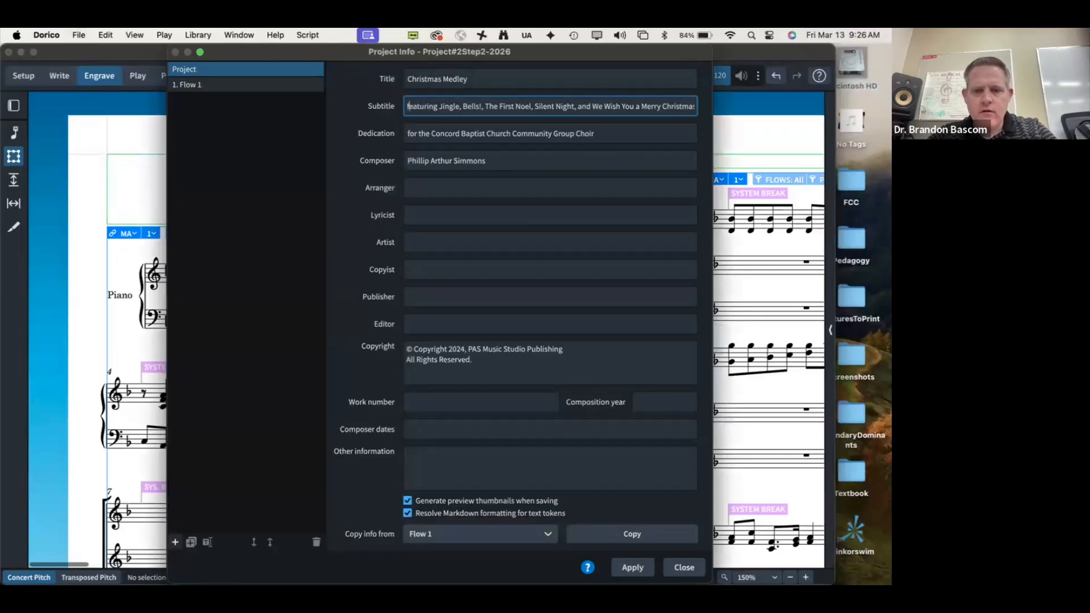
{"action": "left_click", "coordinate": [632, 568]}
{"action": "left_click", "coordinate": [684, 567]}
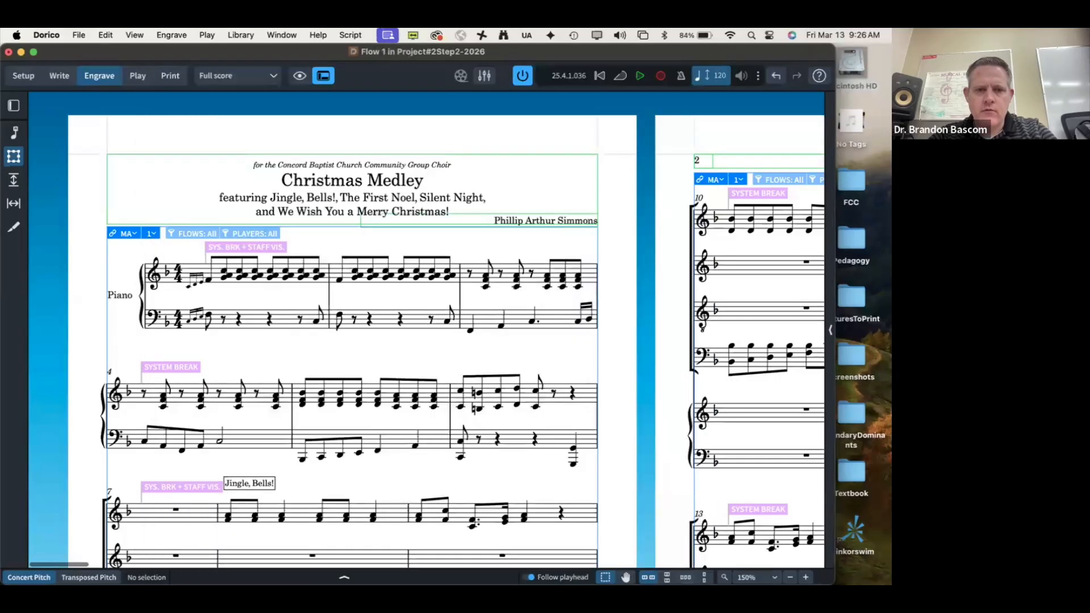
Step: Compare the title page with the reference PDF and reopen Project Info
{"action": "key", "text": "super+Tab"}
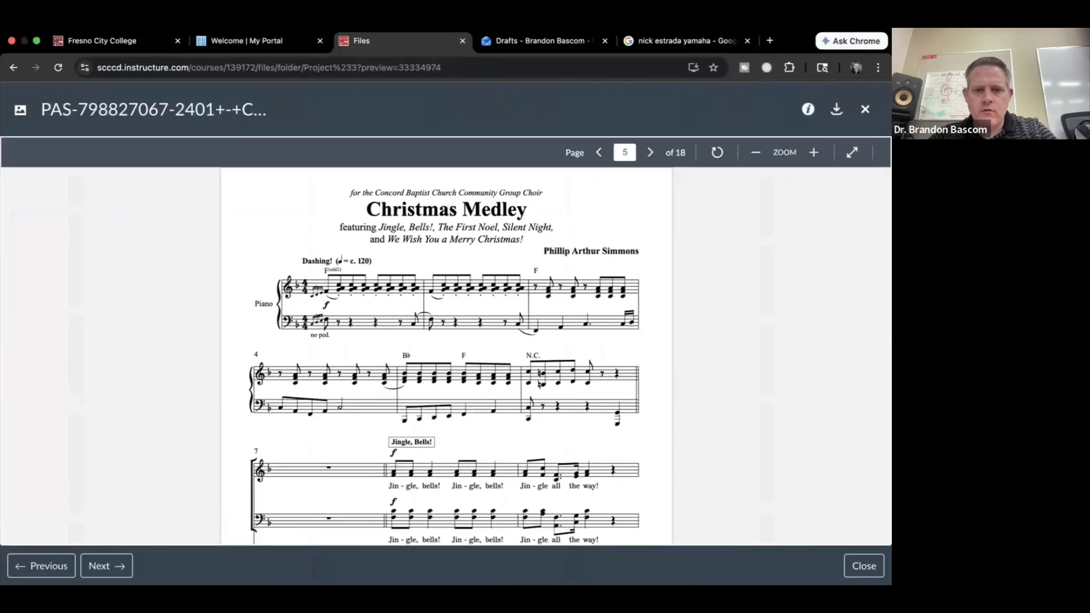
{"action": "key", "text": "super+Tab"}
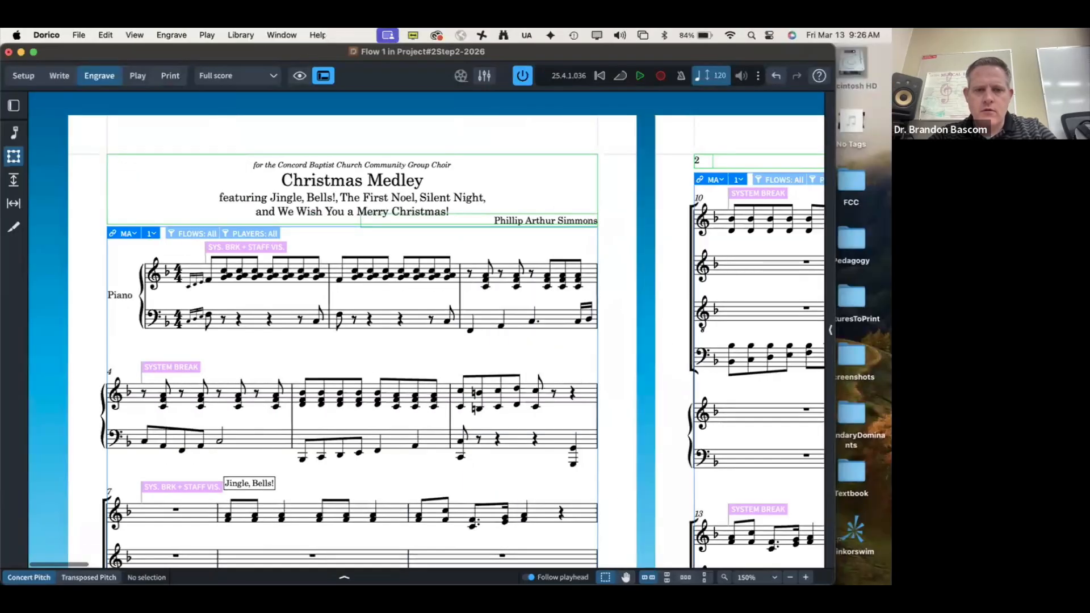
{"action": "key", "text": "super+Tab"}
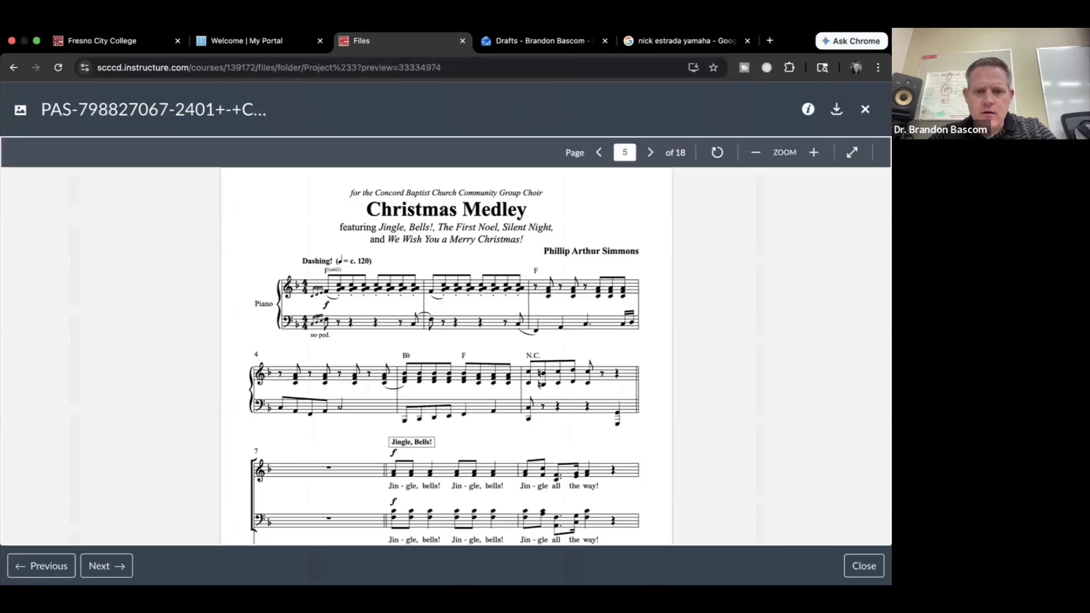
{"action": "key", "text": "super+Tab"}
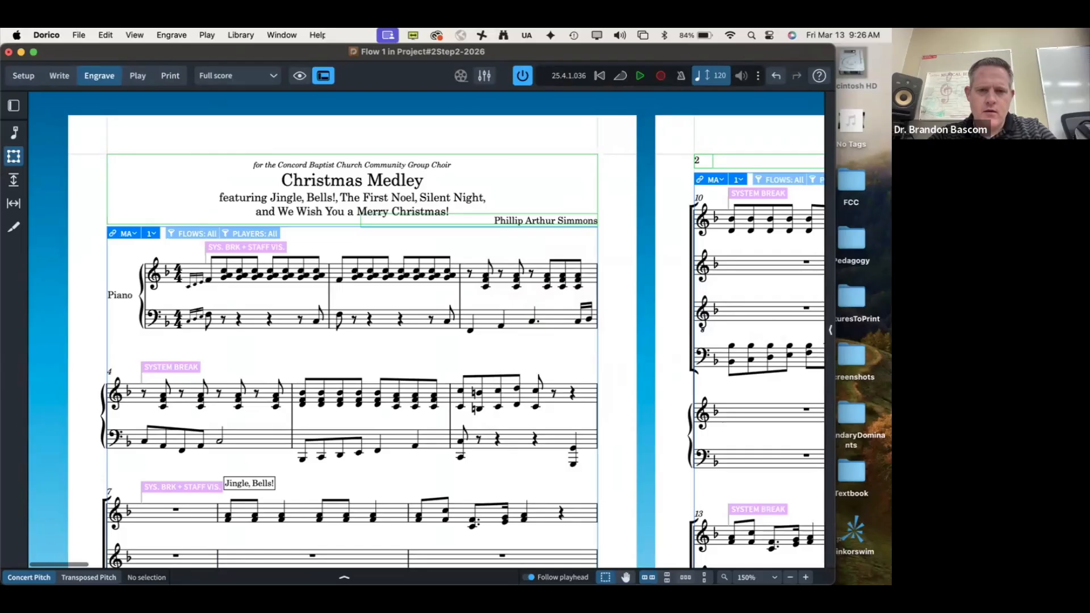
{"action": "key", "text": "super+shift+i"}
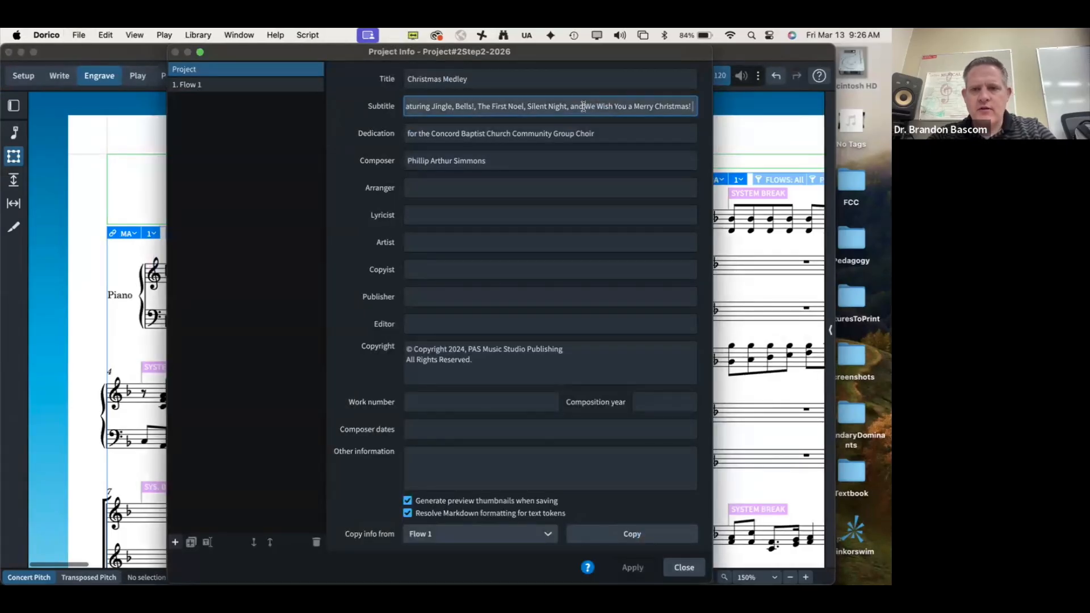
Step: Select the Subtitle field's text in Project Info, then close the dialog without changes
{"action": "left_click_drag", "start_coordinate": [584, 106], "coordinate": [692, 113]}
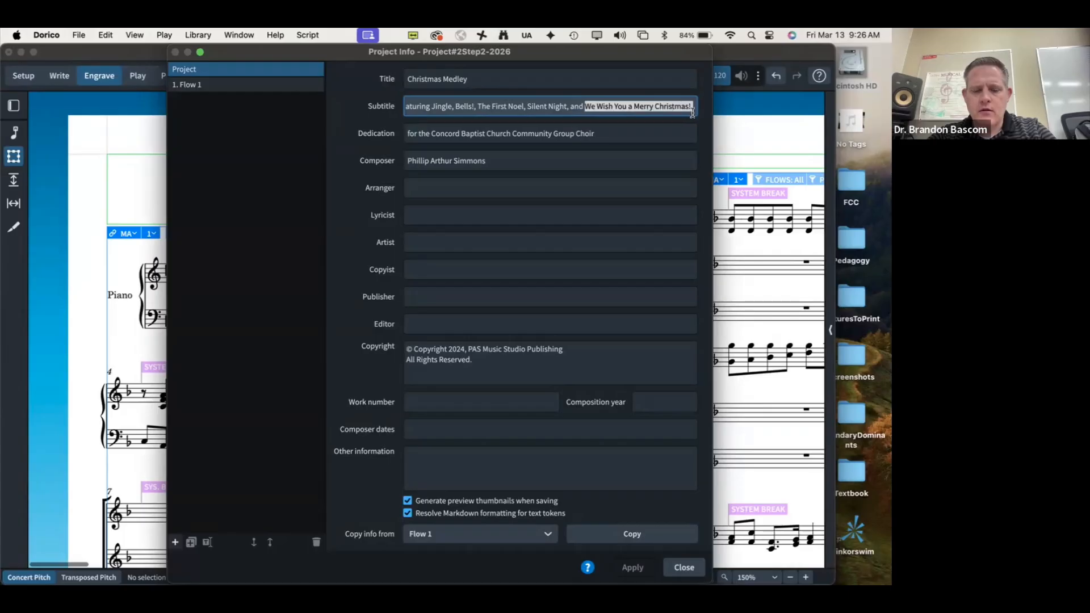
{"action": "left_click", "coordinate": [689, 110]}
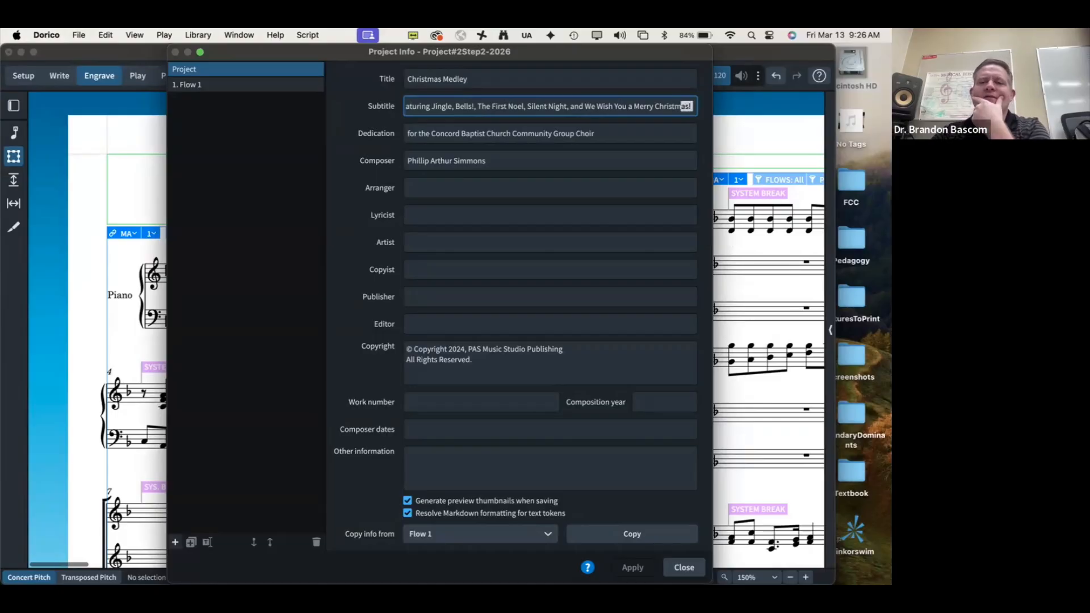
{"action": "key", "text": "shift+Left"}
{"action": "key", "text": "shift+Left"}
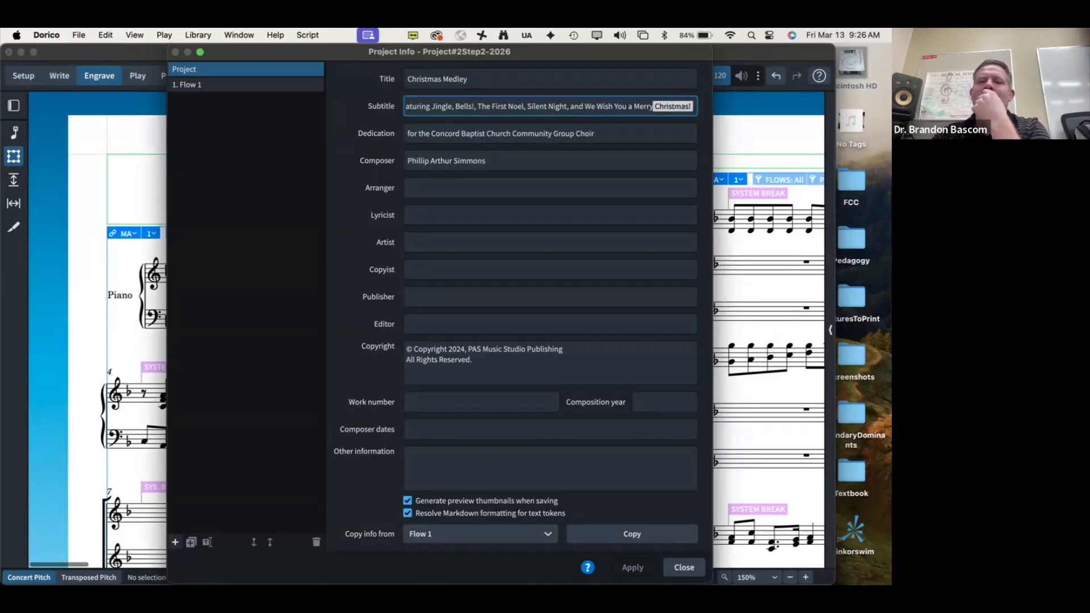
{"action": "key", "text": "shift+Left"}
{"action": "key", "text": "shift+Left"}
{"action": "key", "text": "shift+Left"}
{"action": "key", "text": "shift+Left"}
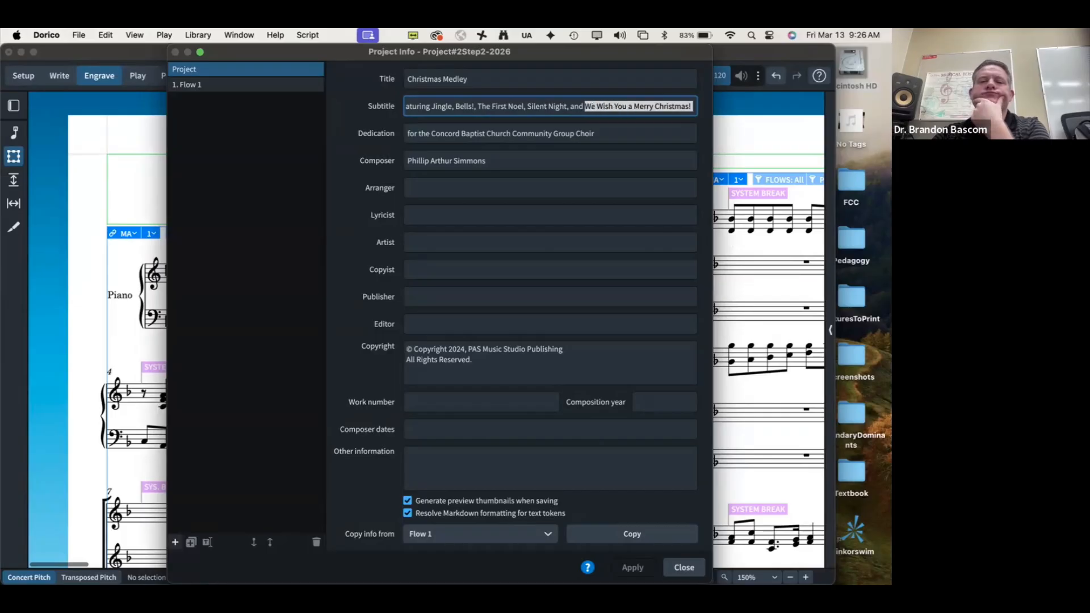
{"action": "key", "text": "super+a"}
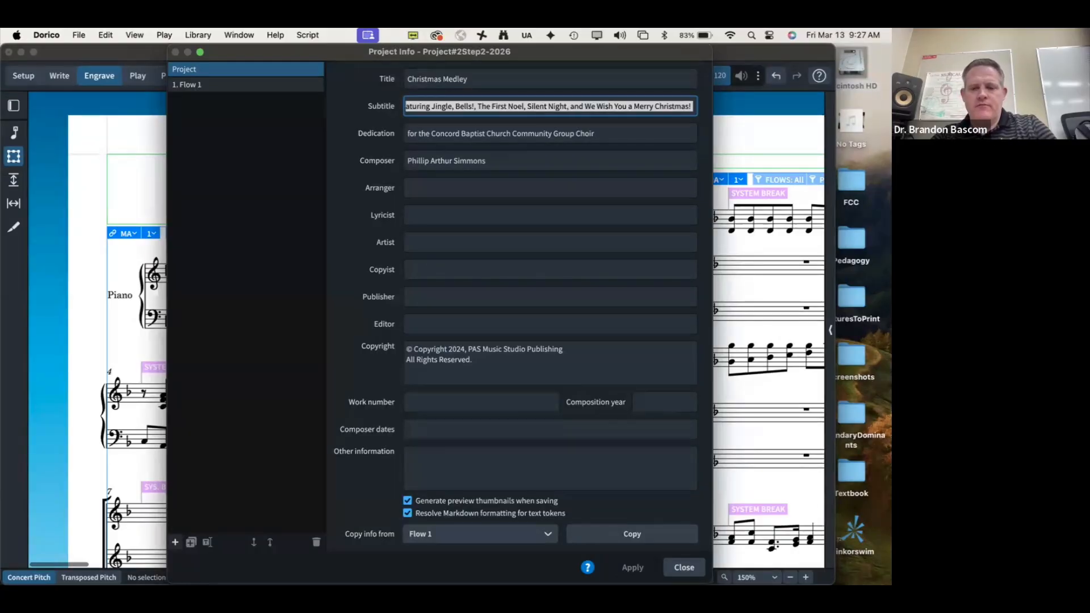
{"action": "left_click", "coordinate": [689, 565]}
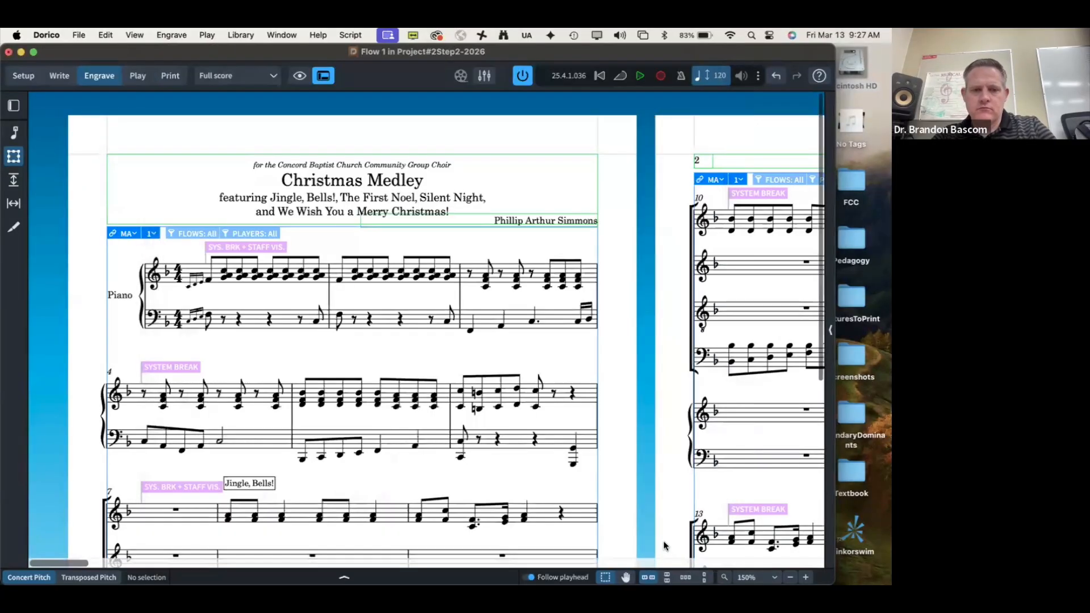
Step: Replace the title frame's subtitle token with the pasted subtitle sentence and set it to 12pt
{"action": "double_click", "coordinate": [314, 211]}
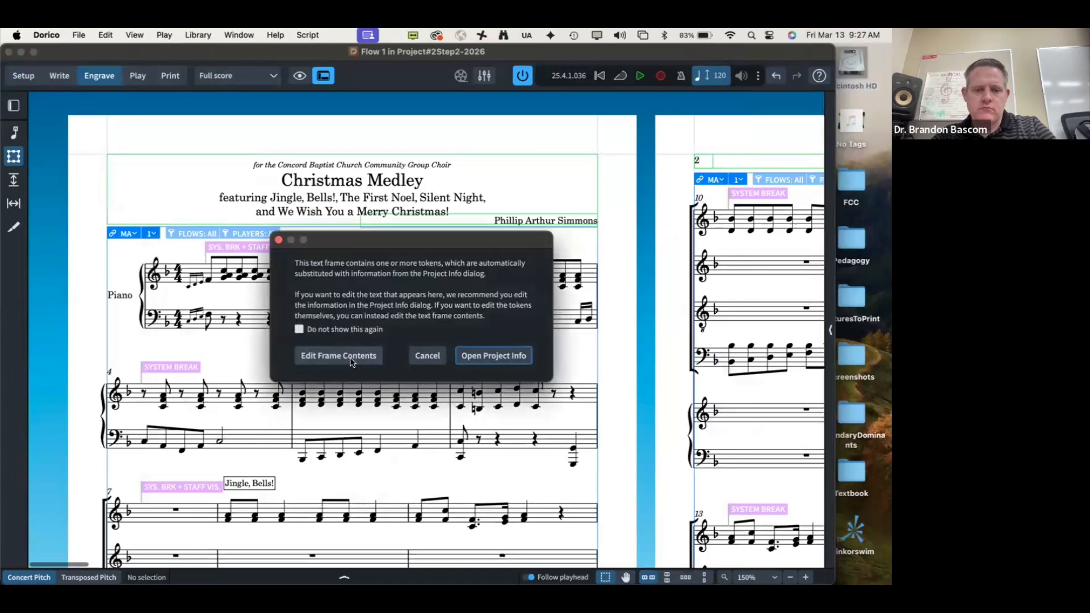
{"action": "left_click", "coordinate": [353, 351]}
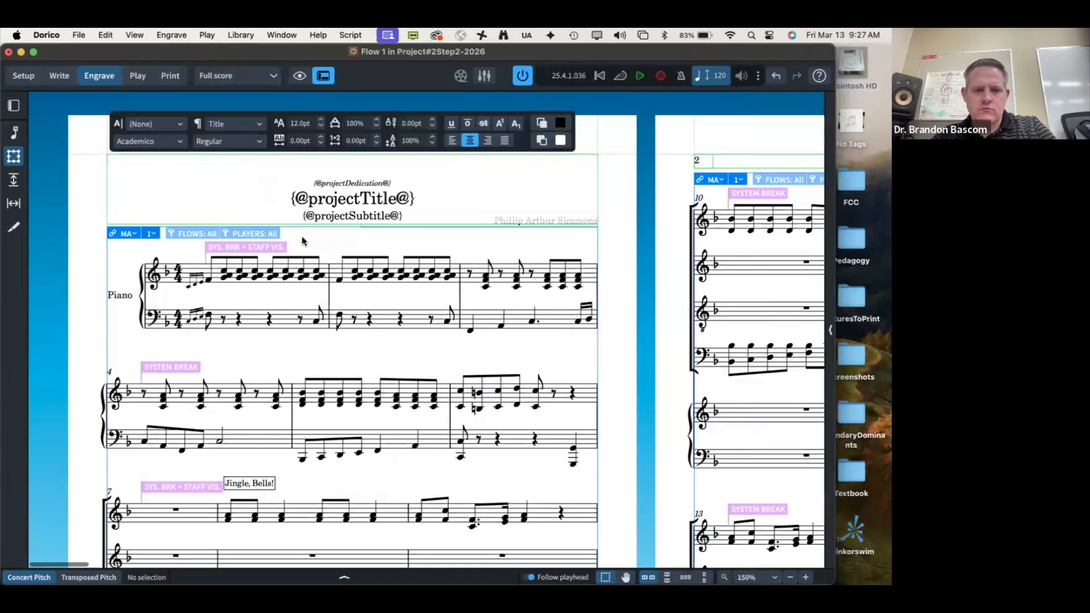
{"action": "triple_click", "coordinate": [362, 218]}
{"action": "key", "text": "BackSpace"}
{"action": "key", "text": "super+v"}
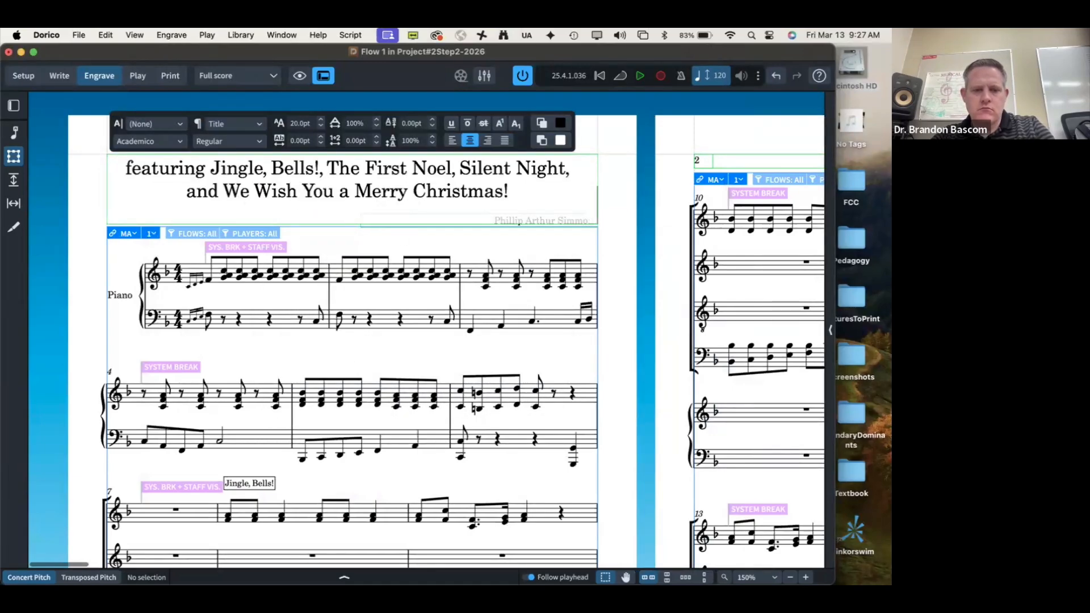
{"action": "key", "text": "shift+Up"}
{"action": "key", "text": "shift+Up"}
{"action": "key", "text": "shift+Up"}
{"action": "key", "text": "shift+Up"}
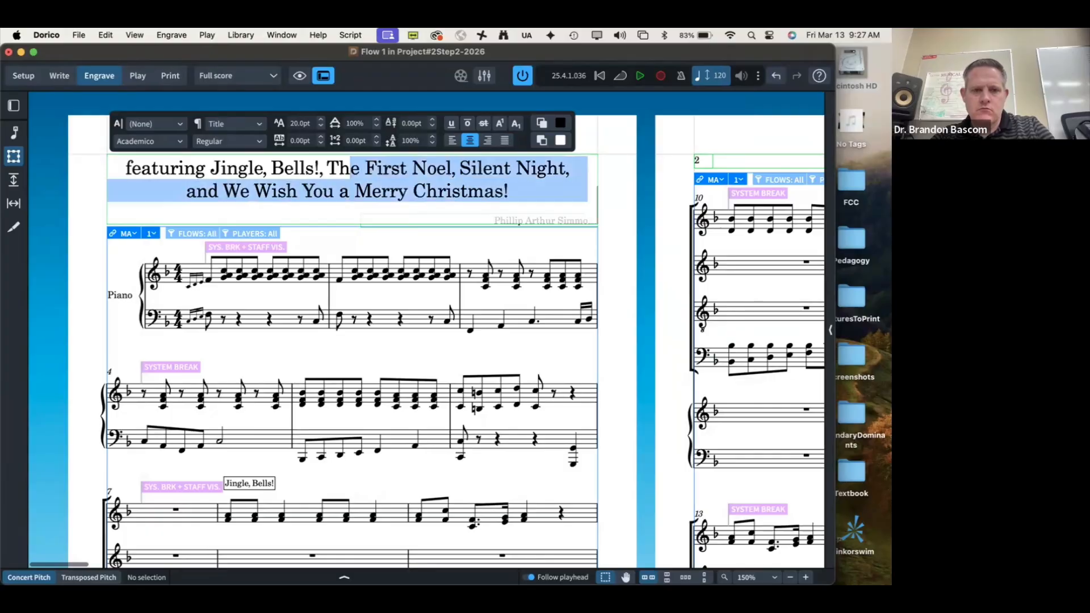
{"action": "key", "text": "shift+Down"}
{"action": "key", "text": "shift+Down"}
{"action": "key", "text": "shift+Left"}
{"action": "key", "text": "shift+Left"}
{"action": "key", "text": "shift+Left"}
{"action": "key", "text": "shift+Left"}
{"action": "key", "text": "shift+Left"}
{"action": "key", "text": "shift+Left"}
{"action": "key", "text": "shift+Left"}
{"action": "key", "text": "shift+Left"}
{"action": "key", "text": "shift+Left"}
{"action": "key", "text": "shift+Left"}
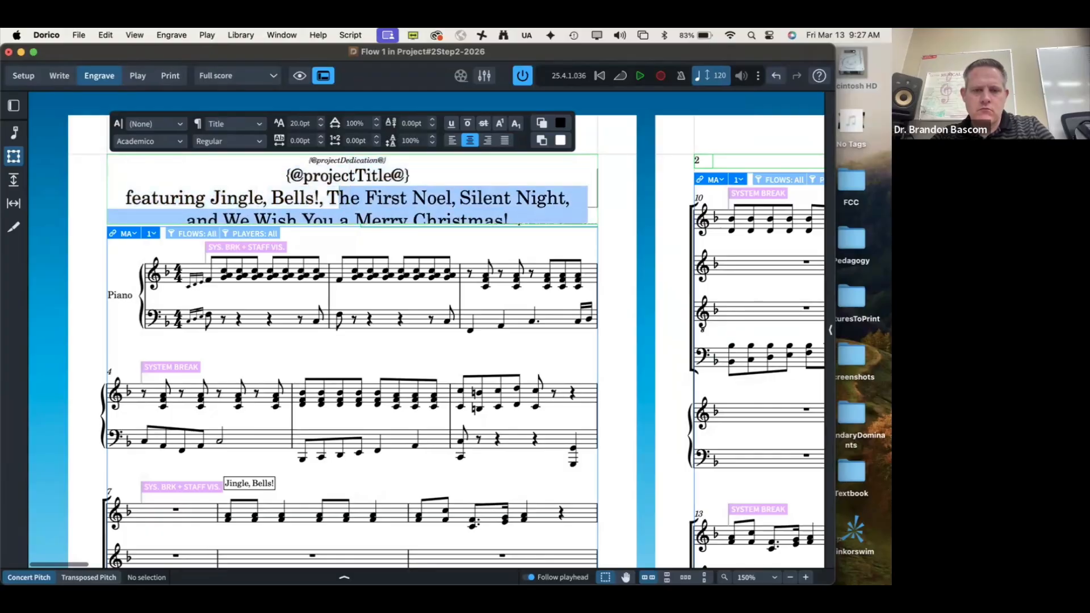
{"action": "key", "text": "shift+Left"}
{"action": "key", "text": "shift+Left"}
{"action": "key", "text": "shift+Left"}
{"action": "key", "text": "shift+Left"}
{"action": "key", "text": "shift+Left"}
{"action": "key", "text": "shift+Left"}
{"action": "key", "text": "shift+Left"}
{"action": "key", "text": "shift+Left"}
{"action": "key", "text": "shift+Left"}
{"action": "key", "text": "shift+Left"}
{"action": "key", "text": "shift+Left"}
{"action": "key", "text": "shift+Left"}
{"action": "key", "text": "shift+Left"}
{"action": "key", "text": "shift+Left"}
{"action": "key", "text": "shift+Left"}
{"action": "key", "text": "shift+Left"}
{"action": "key", "text": "shift+Left"}
{"action": "key", "text": "shift+Left"}
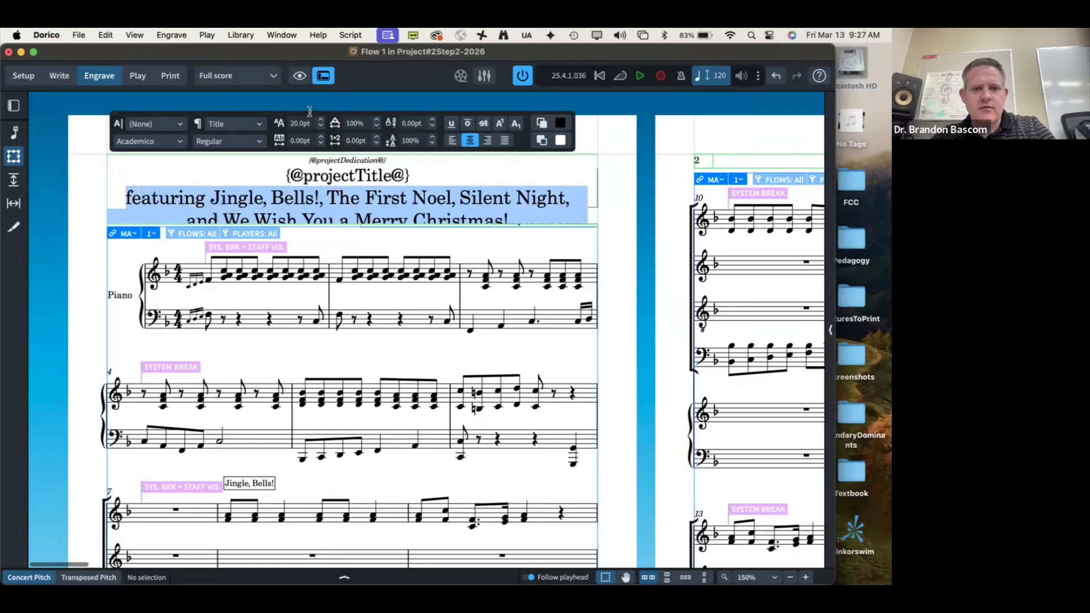
{"action": "left_click", "coordinate": [291, 123]}
{"action": "type", "text": "12"}
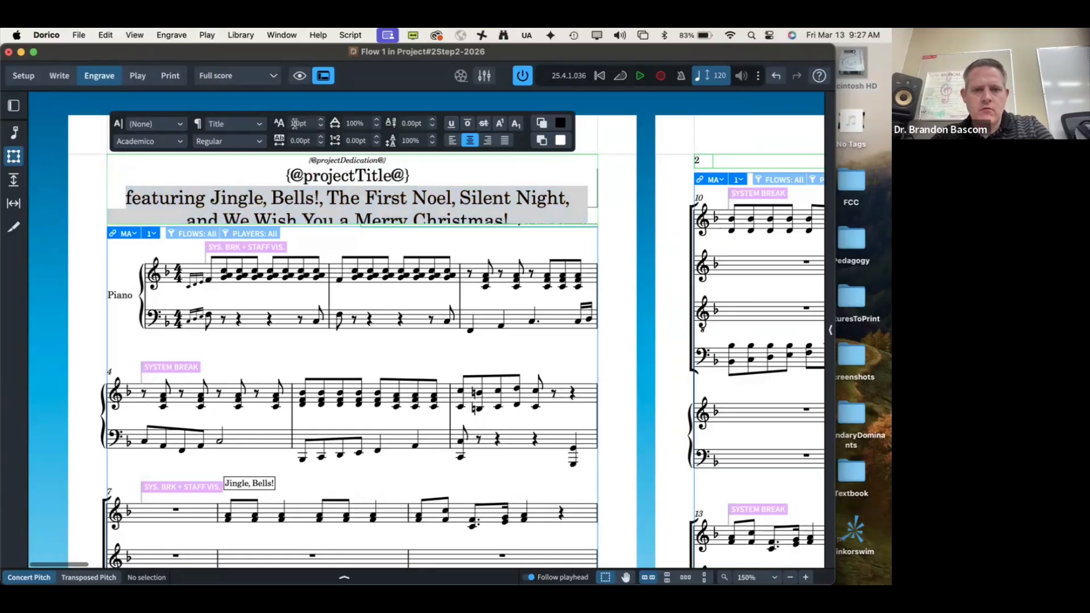
{"action": "key", "text": "Return"}
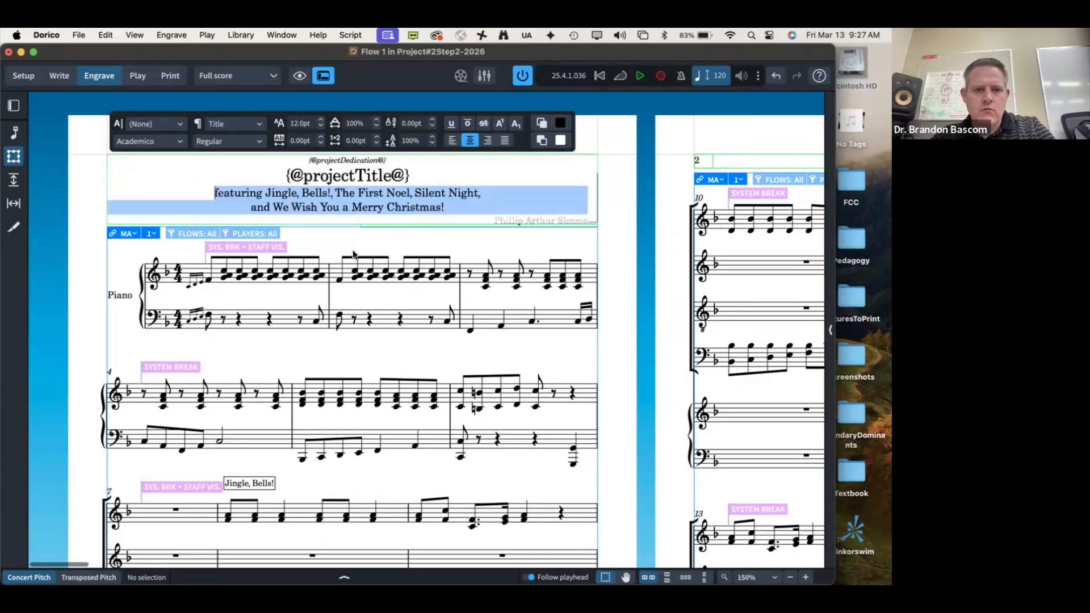
Step: Italicize 'We Wish You a Merry Christmas!' and 'Jingle, Bells!' in the subtitle
{"action": "left_click", "coordinate": [336, 191]}
{"action": "left_click_drag", "start_coordinate": [273, 207], "coordinate": [434, 202]}
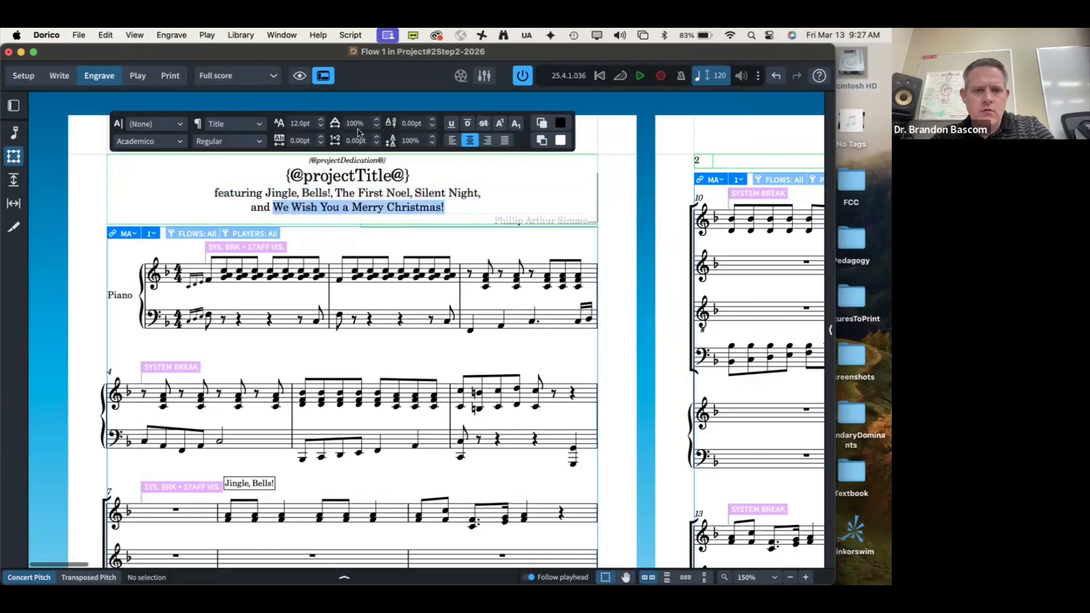
{"action": "left_click", "coordinate": [265, 144]}
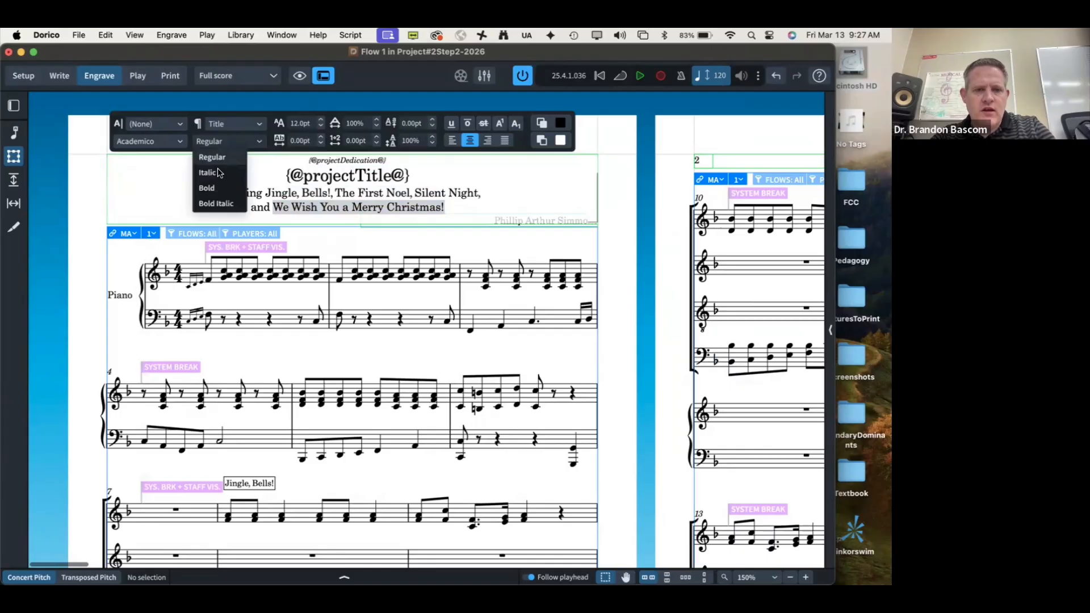
{"action": "left_click", "coordinate": [216, 171]}
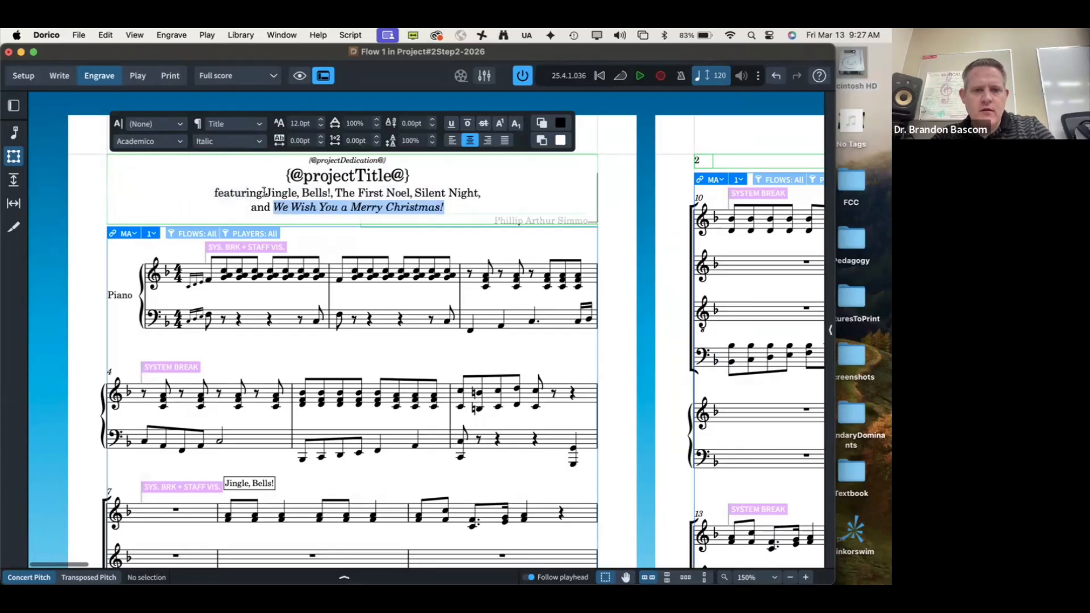
{"action": "left_click_drag", "start_coordinate": [264, 193], "coordinate": [328, 197]}
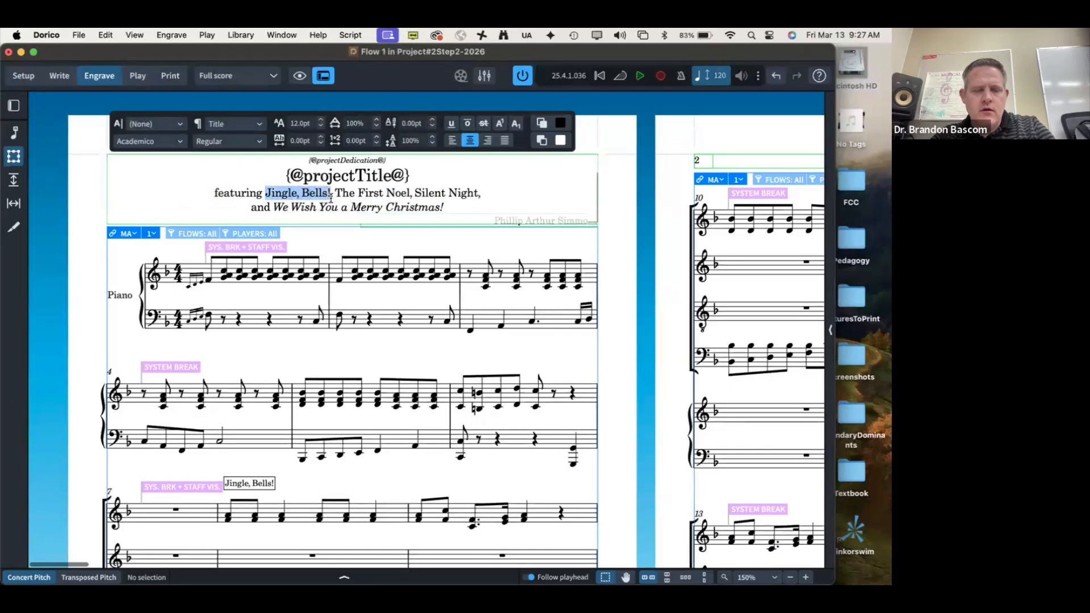
{"action": "left_click", "coordinate": [236, 142]}
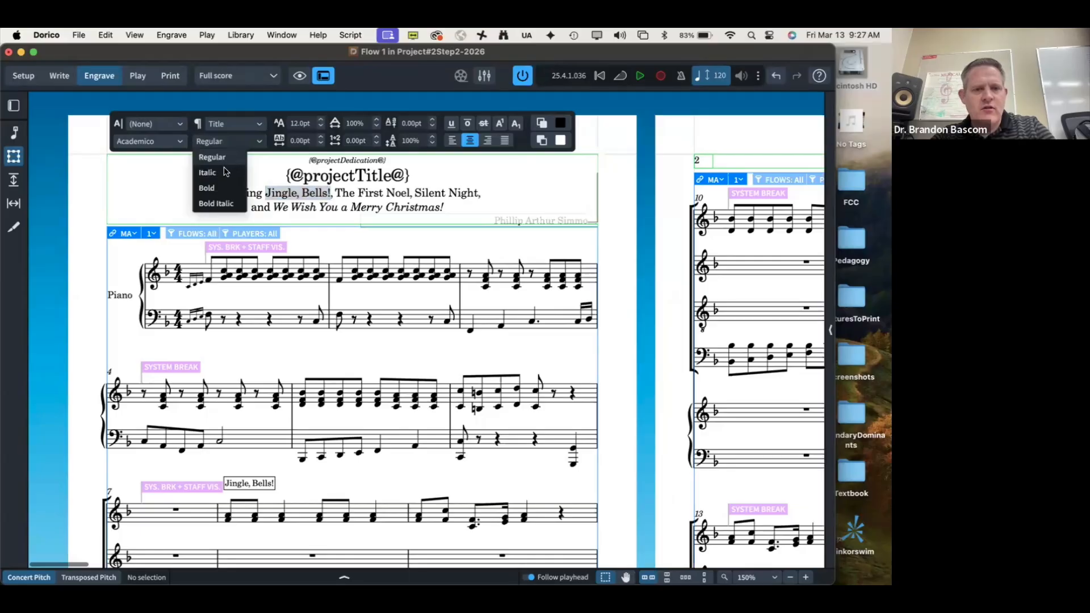
{"action": "left_click", "coordinate": [224, 172]}
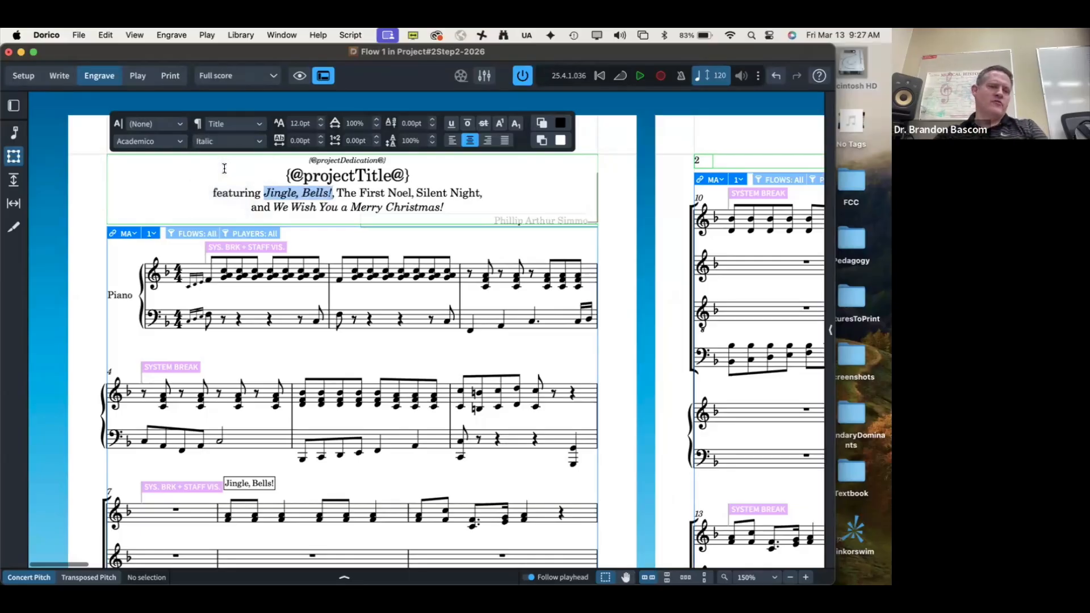
Step: Italicize 'The First Noel, Silent Night' as well and finish editing the title frame
{"action": "key", "text": "super+Tab"}
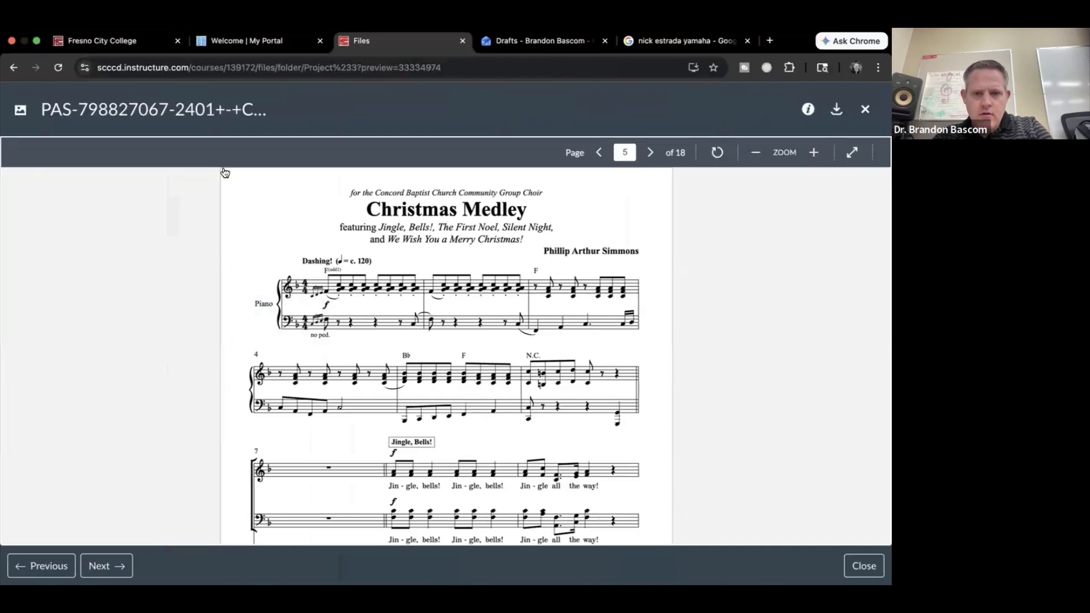
{"action": "key", "text": "super+Tab"}
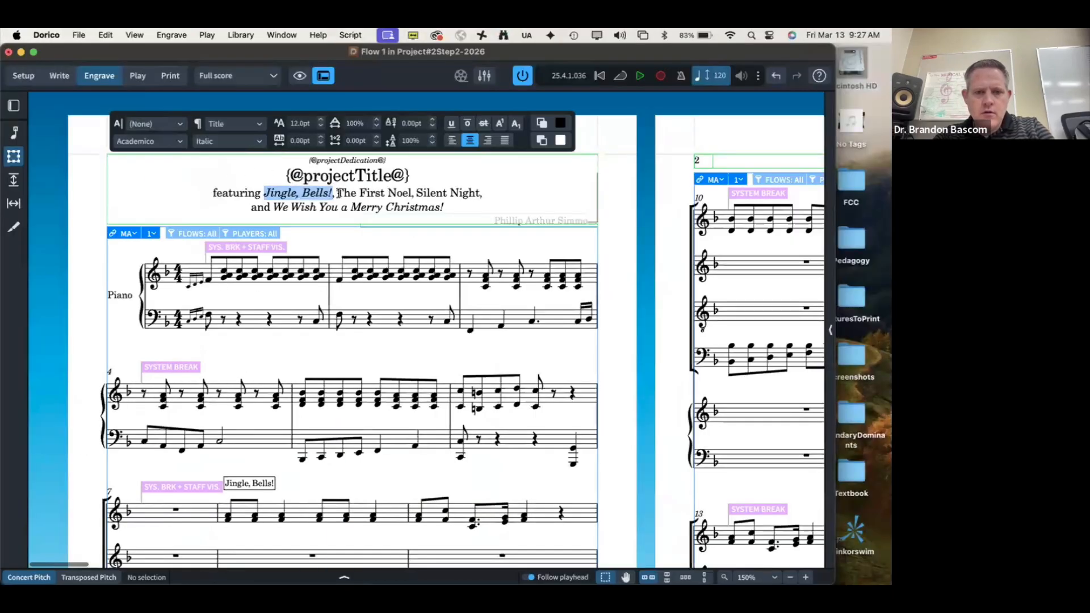
{"action": "left_click_drag", "start_coordinate": [338, 194], "coordinate": [482, 193]}
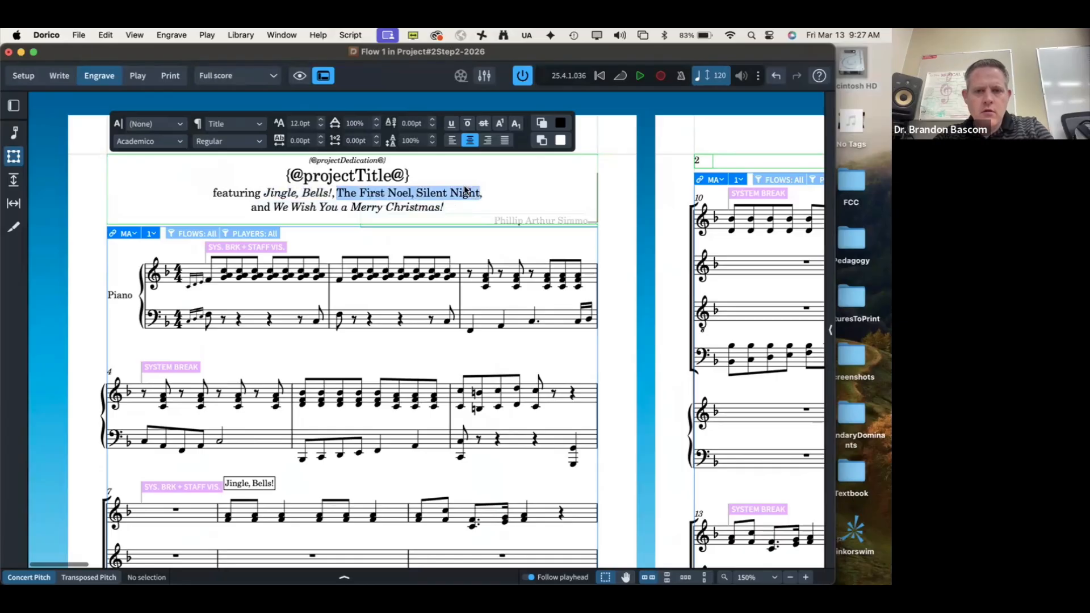
{"action": "left_click", "coordinate": [262, 142]}
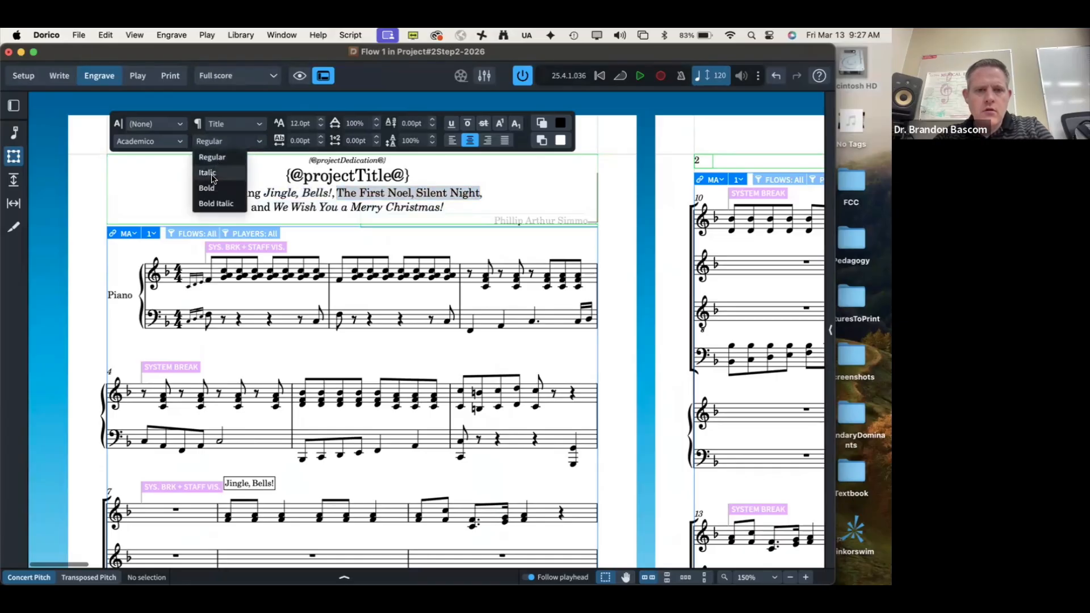
{"action": "left_click", "coordinate": [208, 173]}
{"action": "left_click", "coordinate": [176, 203]}
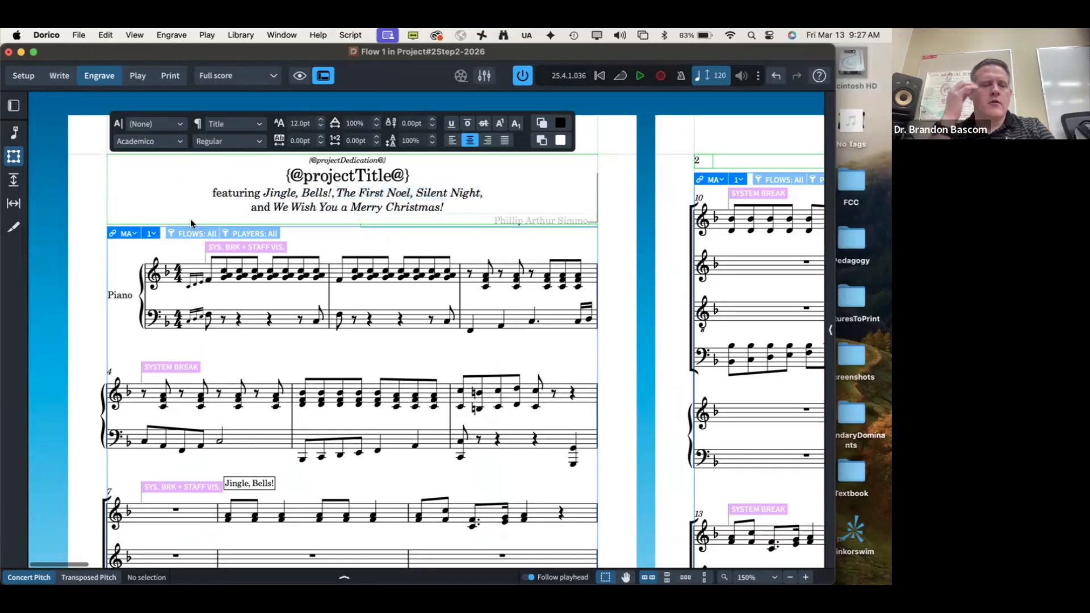
{"action": "left_click", "coordinate": [123, 274]}
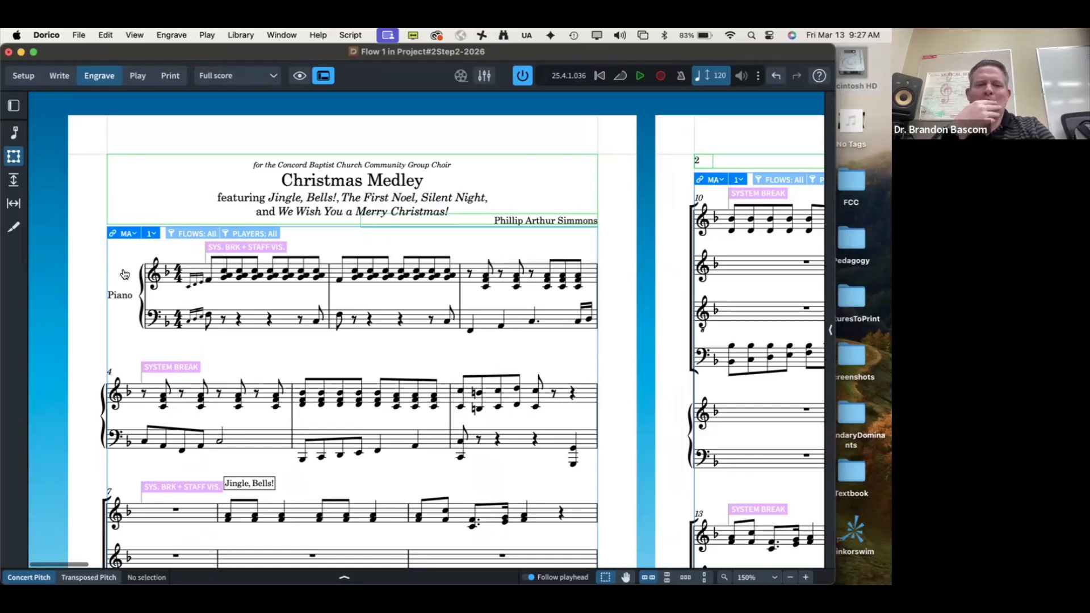
{"action": "key", "text": "super+Tab"}
{"action": "key", "text": "super+Tab"}
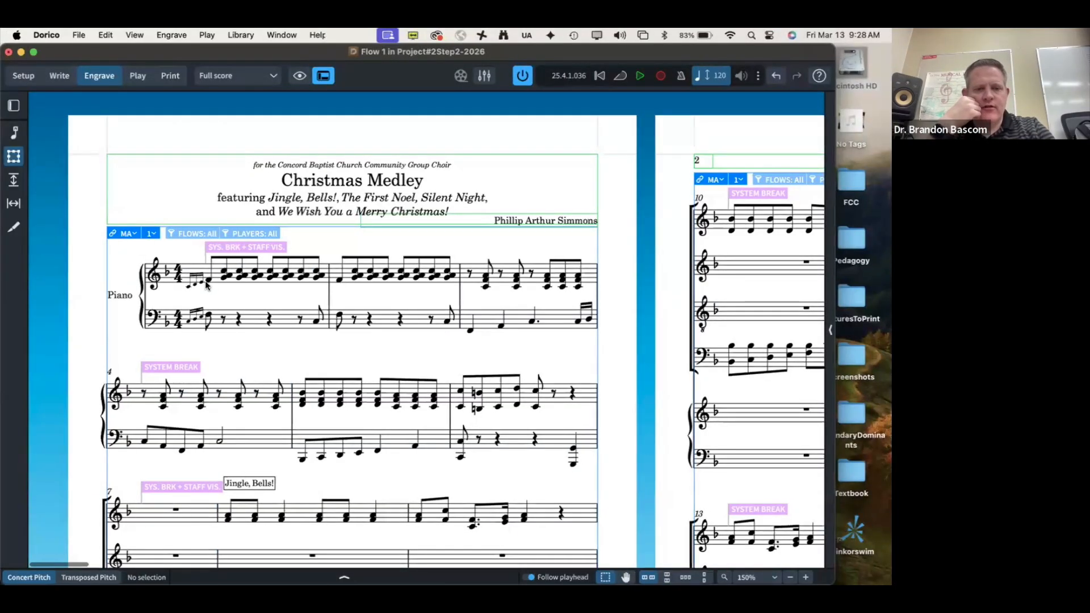
Step: Add a 'Dashing!' tempo marking at the first grace note of bar 1 and open Properties
{"action": "key", "text": "super+2"}
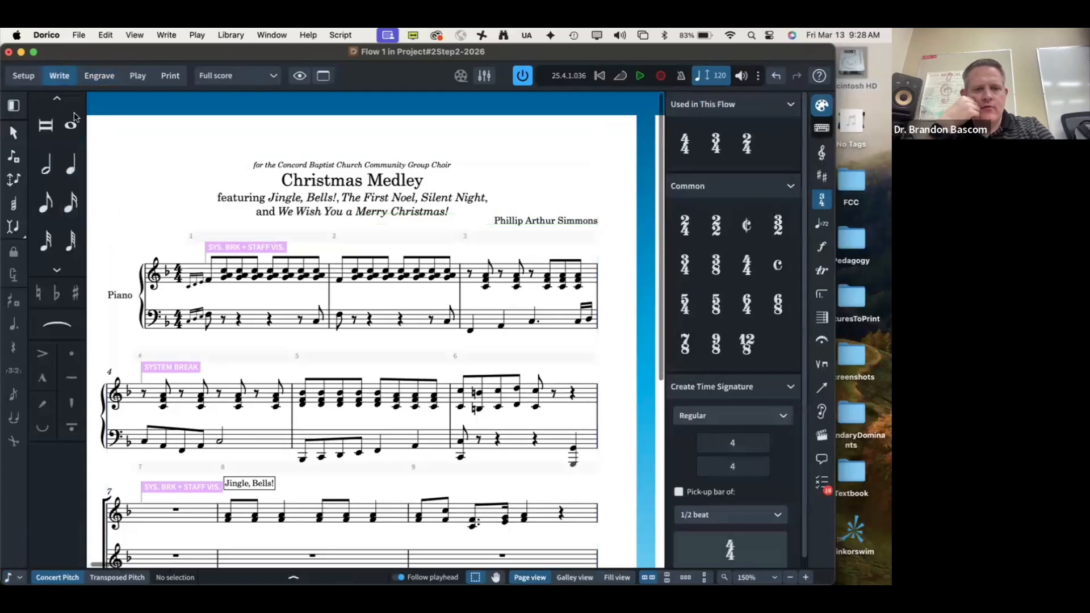
{"action": "left_click", "coordinate": [209, 280]}
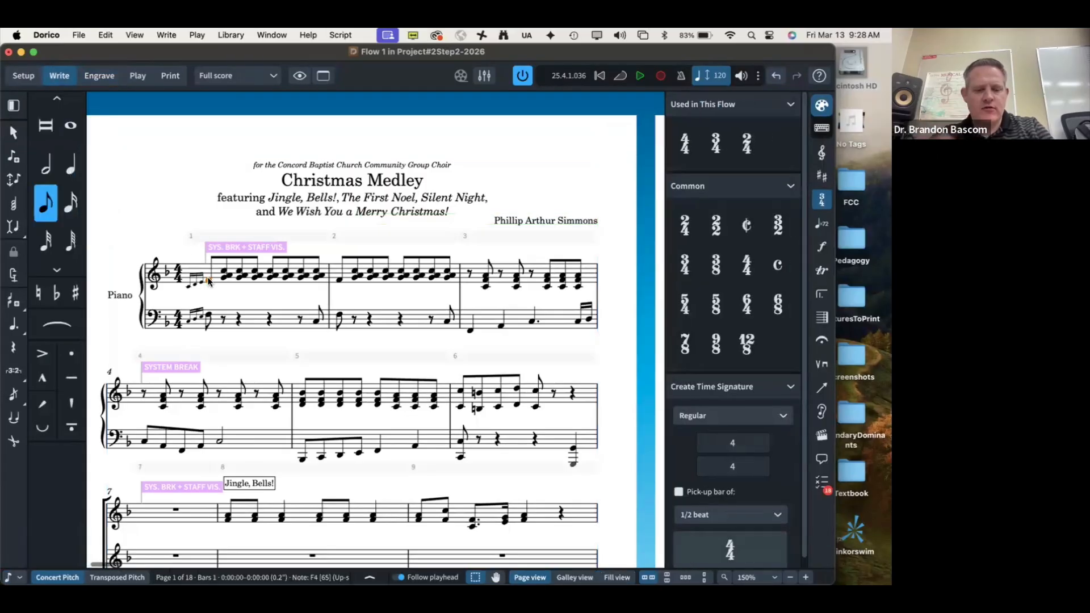
{"action": "key", "text": "shift+t"}
{"action": "type", "text": "Dashing!"}
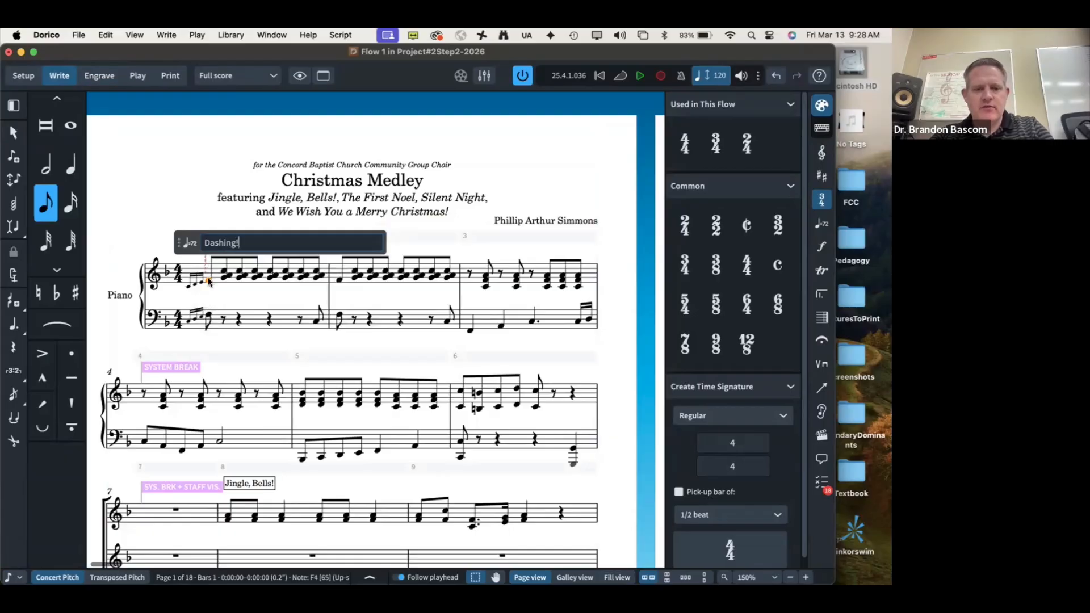
{"action": "key", "text": "super+Tab"}
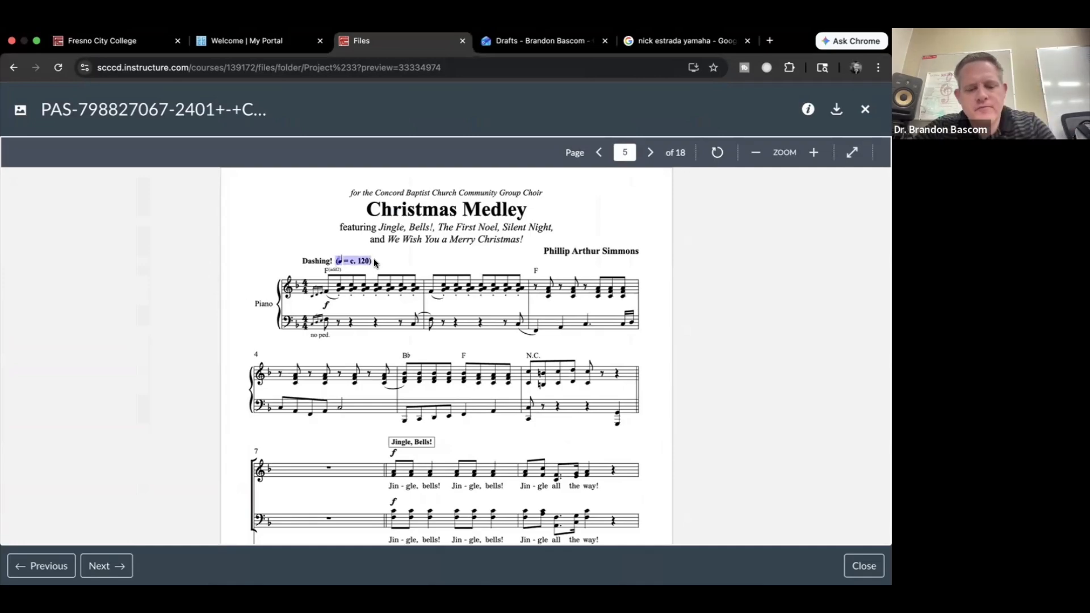
{"action": "key", "text": "super+Tab"}
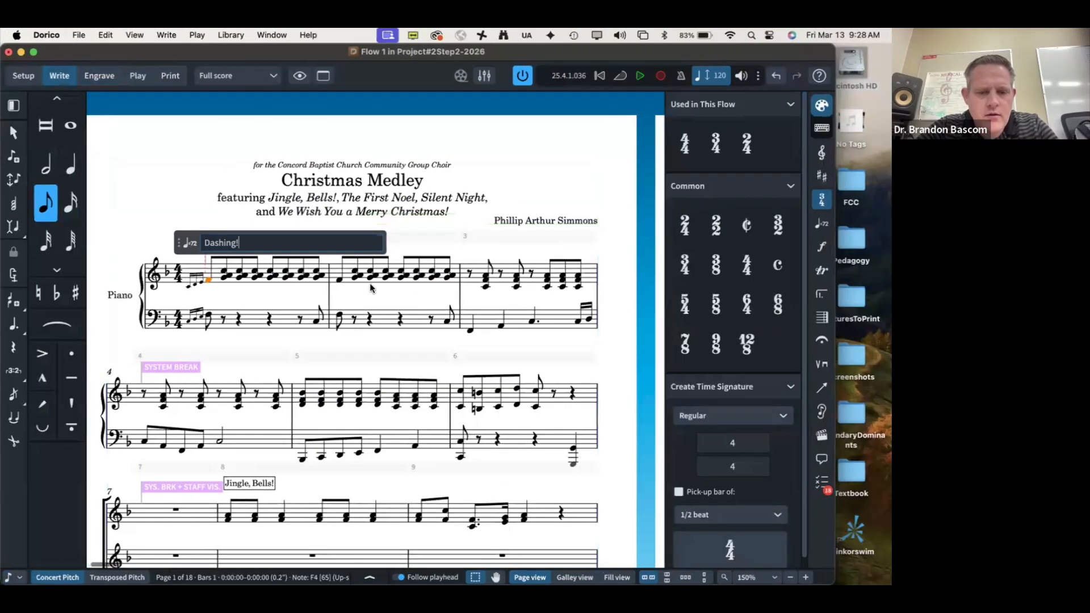
{"action": "key", "text": "Return"}
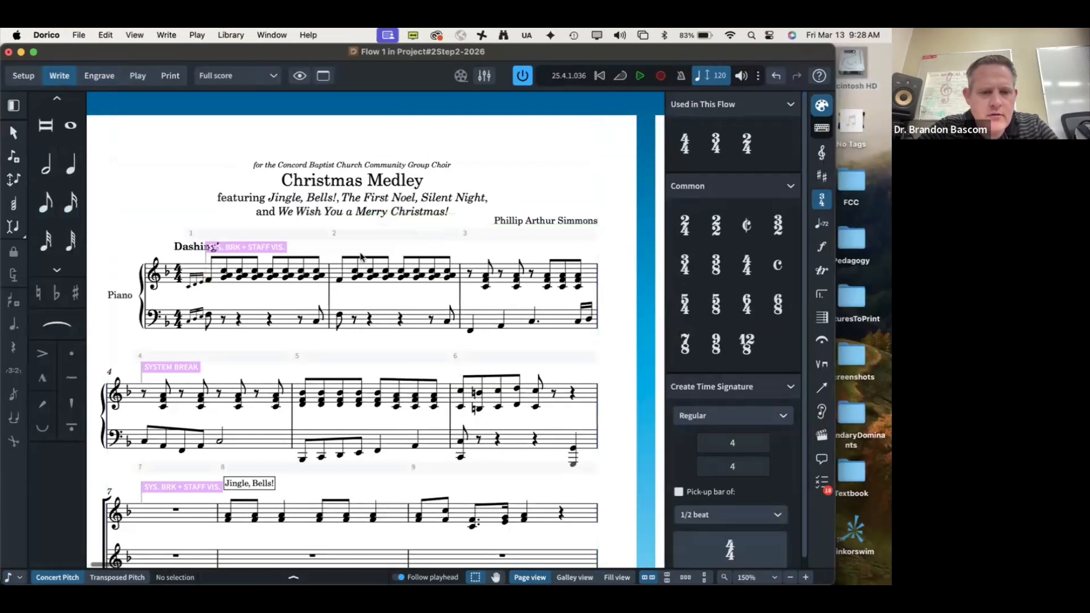
{"action": "key", "text": "grave"}
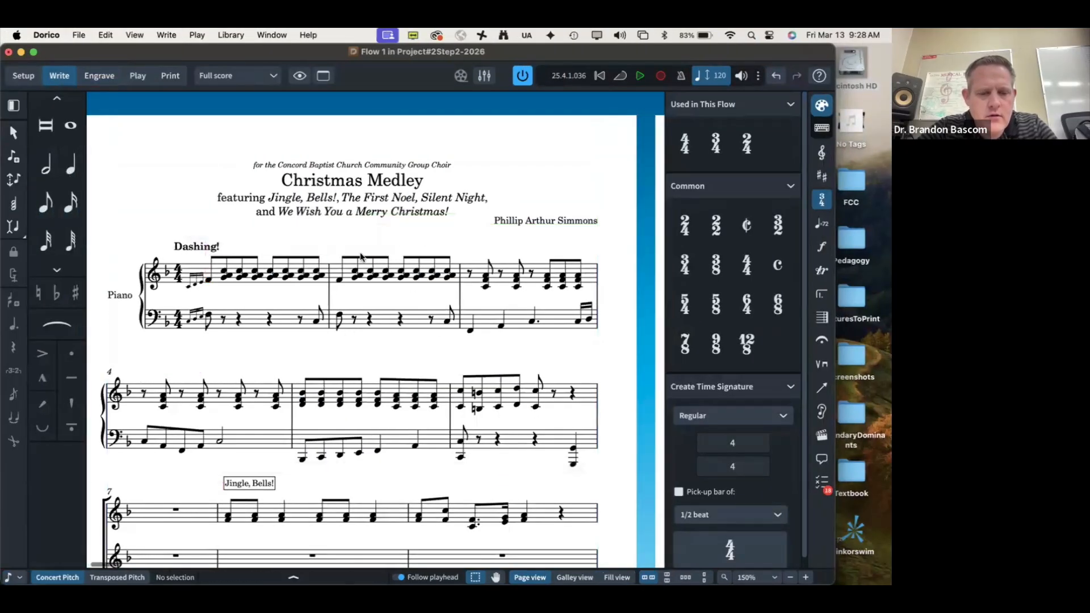
{"action": "key", "text": "grave"}
{"action": "left_click", "coordinate": [250, 579]}
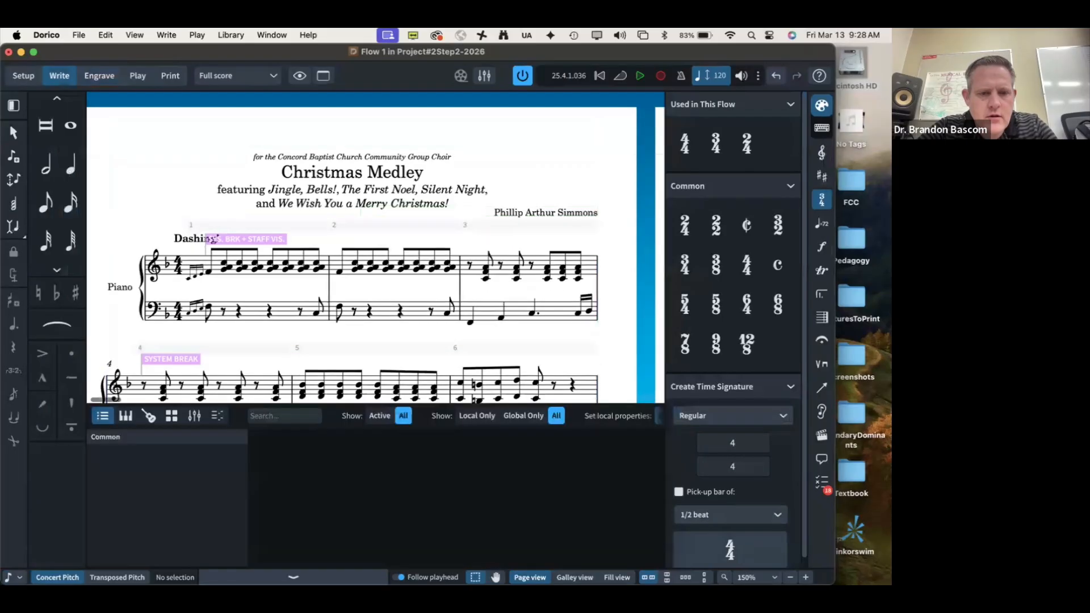
Step: Show an approximate metronome mark of 120 on the Dashing! tempo marking
{"action": "left_click", "coordinate": [185, 243]}
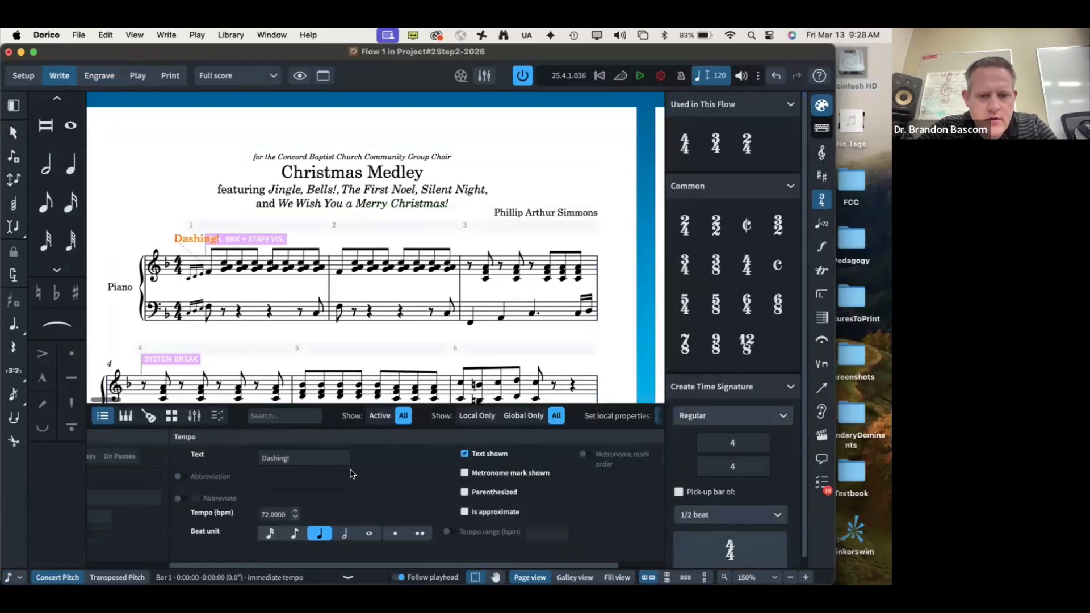
{"action": "scroll", "coordinate": [352, 474], "scroll_direction": "left", "scroll_amount": 5}
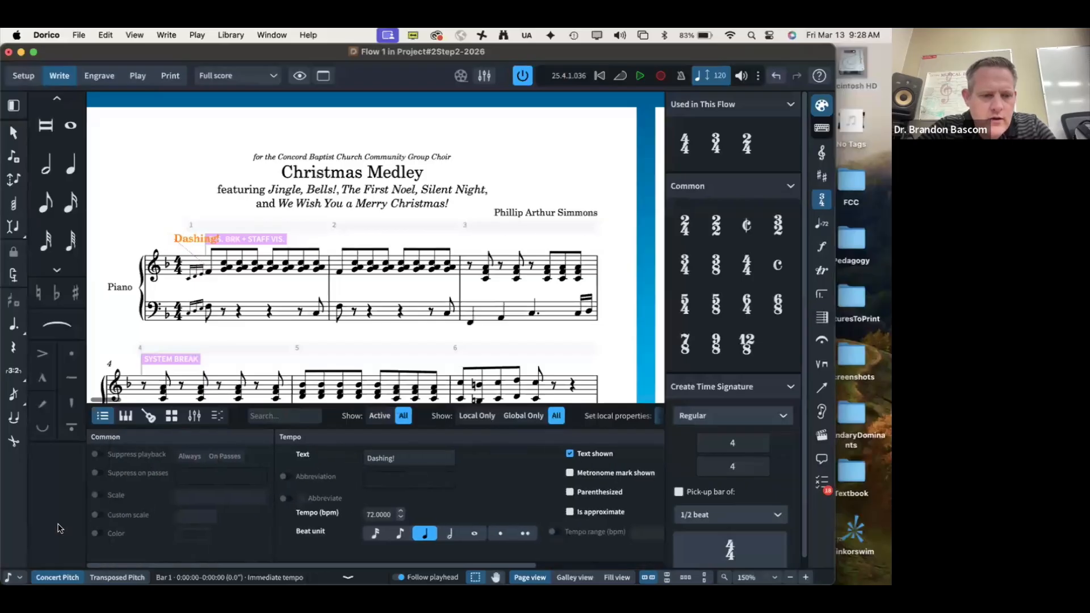
{"action": "key", "text": "super+3"}
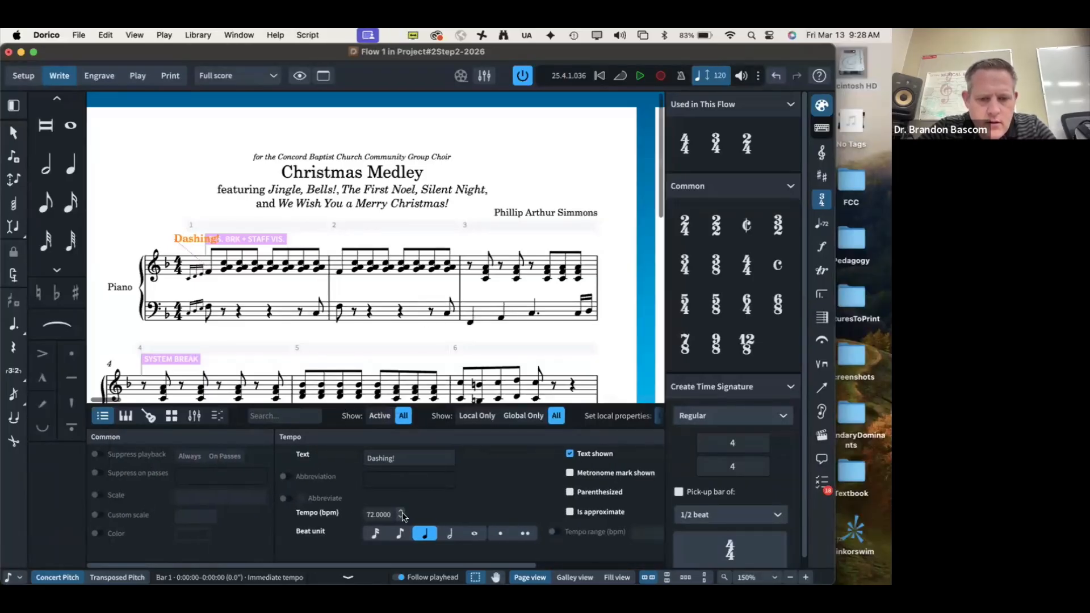
{"action": "scroll", "coordinate": [383, 515], "scroll_direction": "right", "scroll_amount": 5}
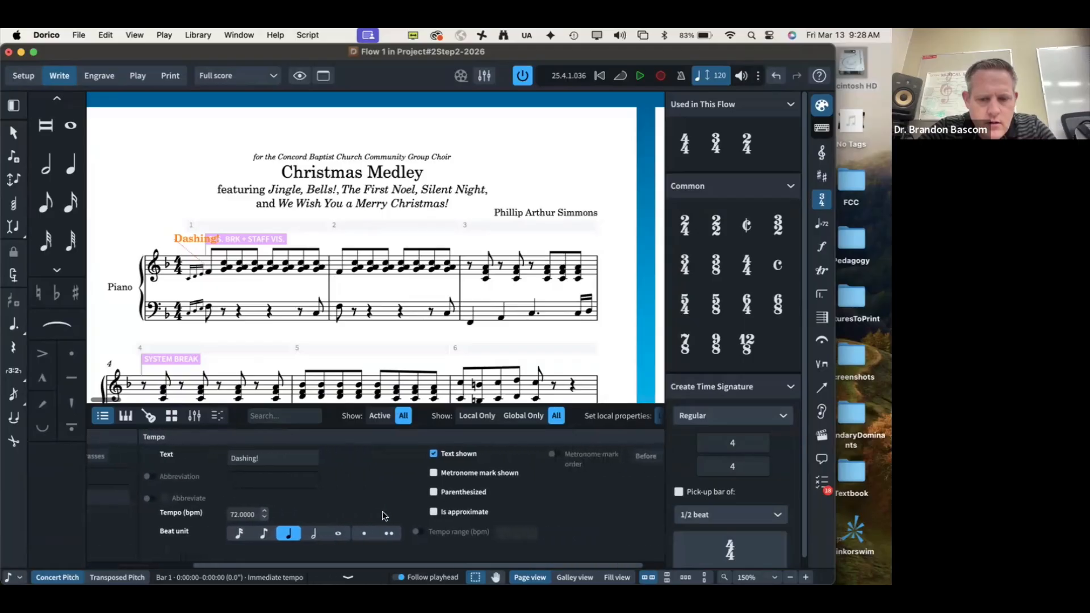
{"action": "left_click", "coordinate": [433, 473]}
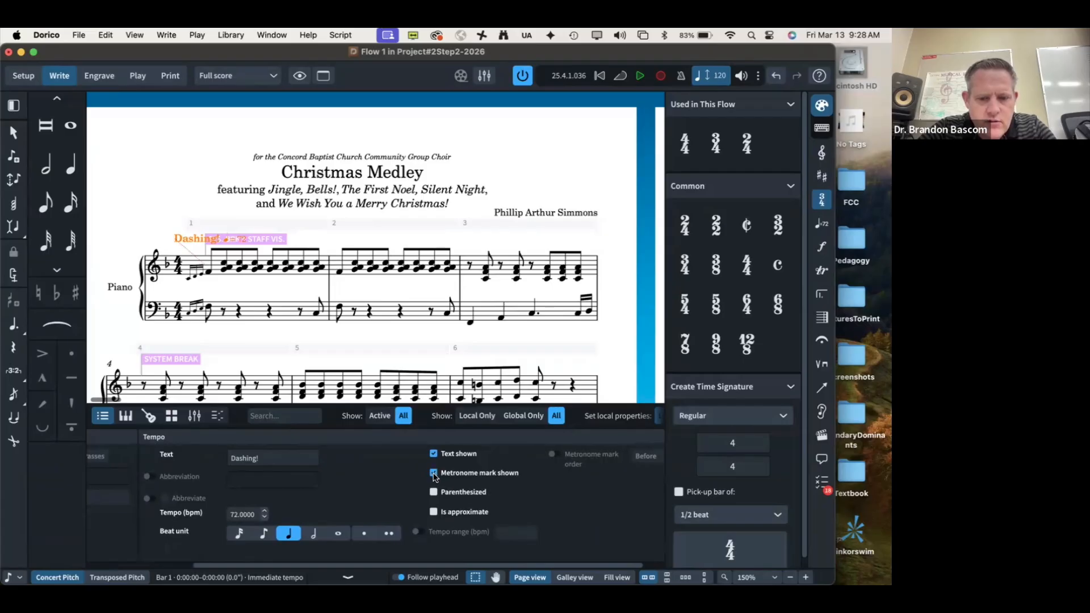
{"action": "left_click", "coordinate": [434, 513]}
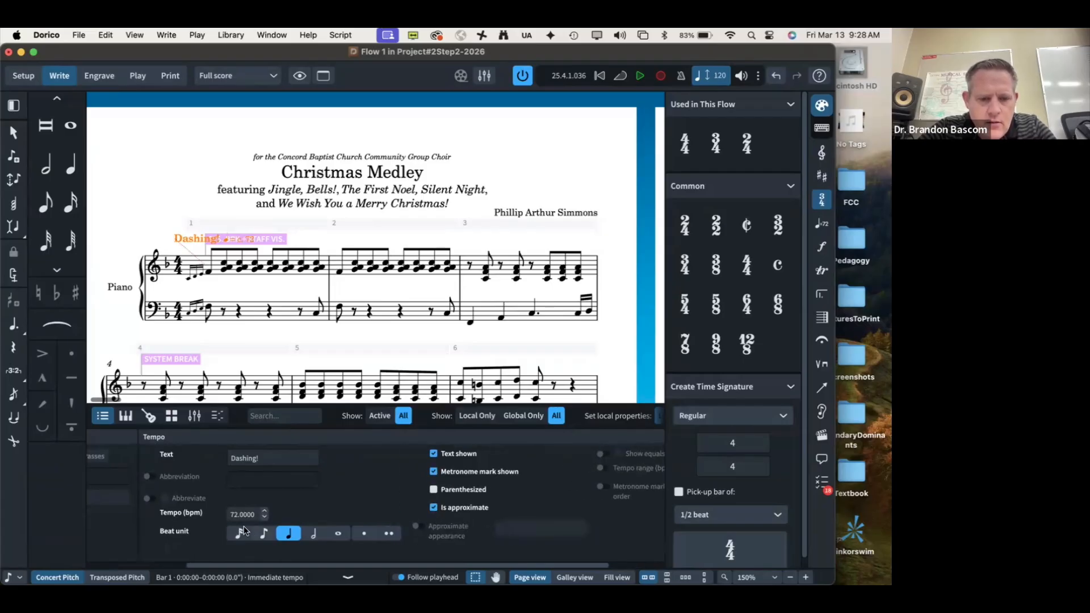
{"action": "left_click_drag", "start_coordinate": [238, 514], "coordinate": [218, 513]}
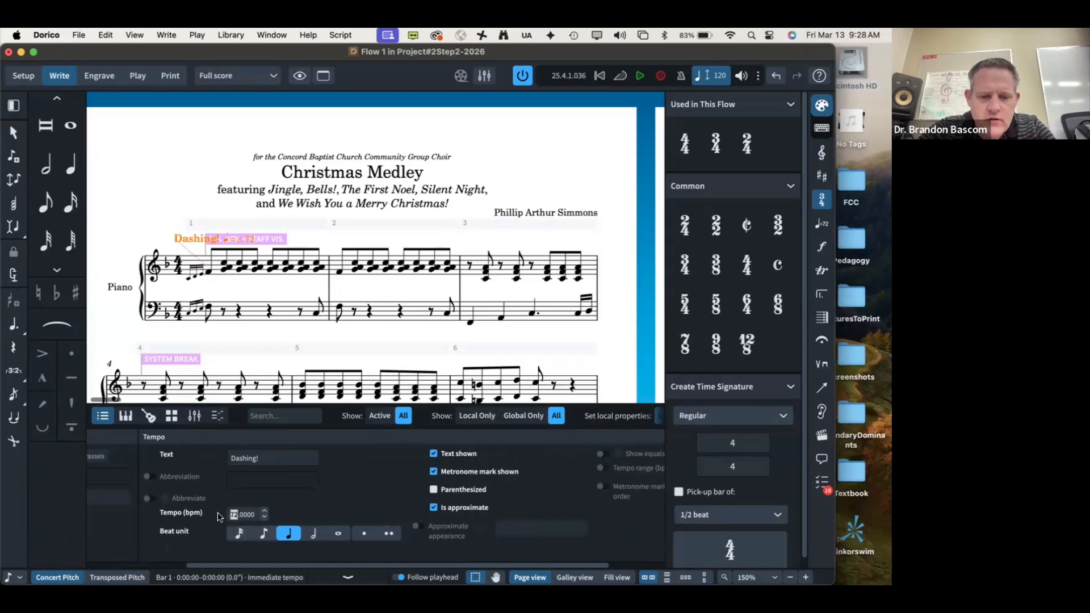
{"action": "type", "text": "120"}
Step: Put the metronome mark in parentheses and hide the surrounding panels
{"action": "key", "text": "super+Tab"}
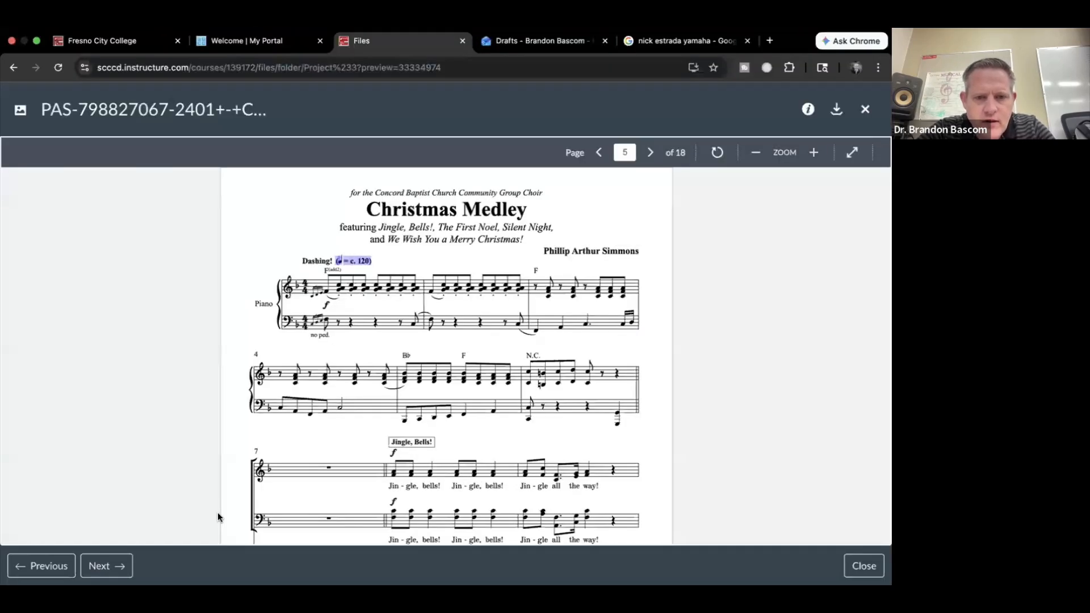
{"action": "key", "text": "super+Tab"}
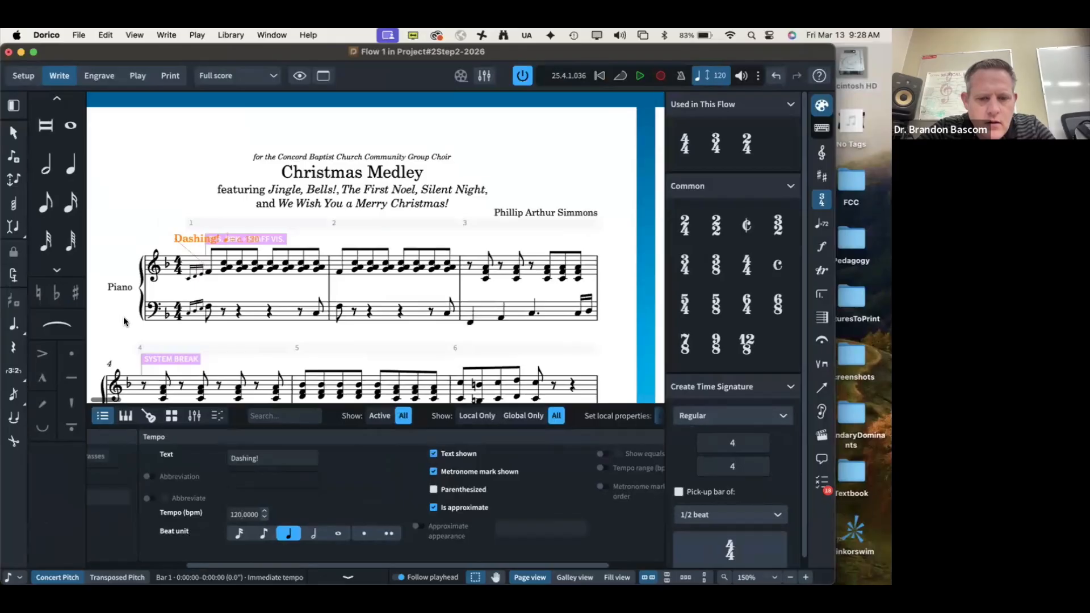
{"action": "left_click", "coordinate": [434, 489]}
{"action": "key", "text": "Escape"}
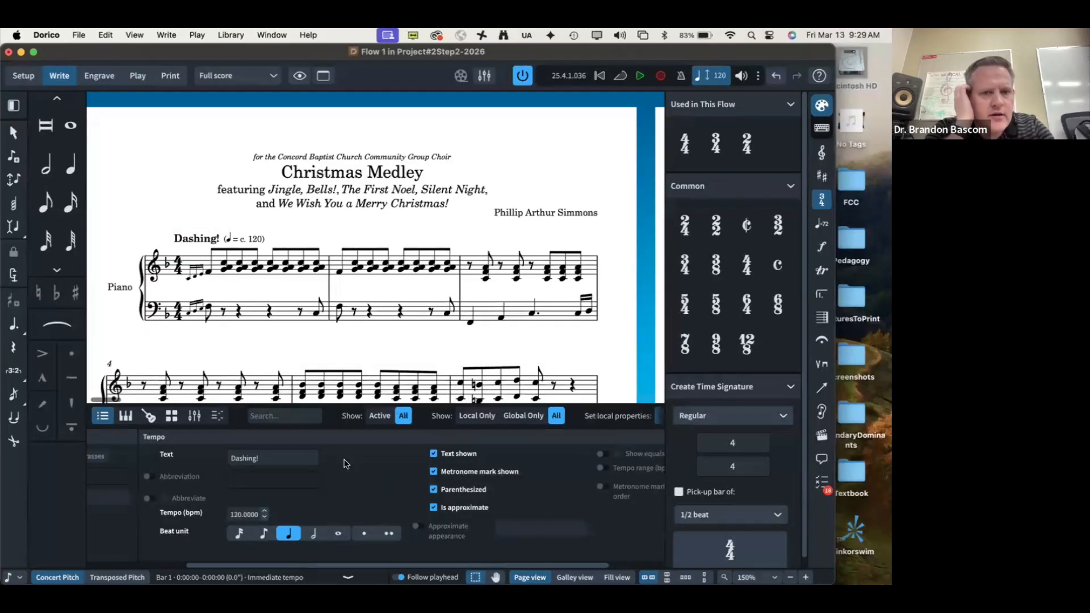
{"action": "key", "text": "grave"}
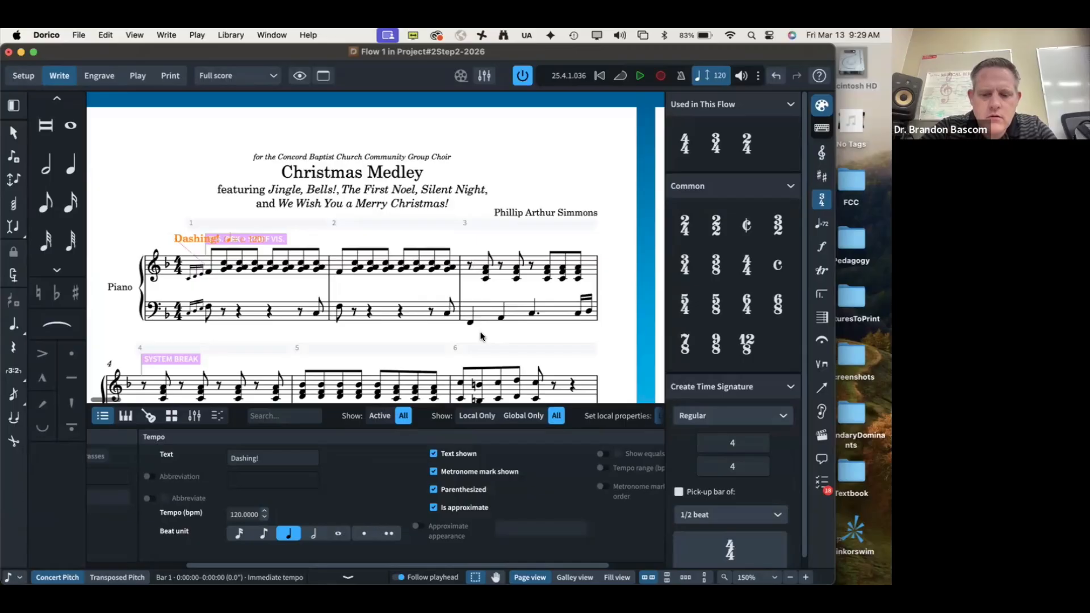
{"action": "key", "text": "super+0"}
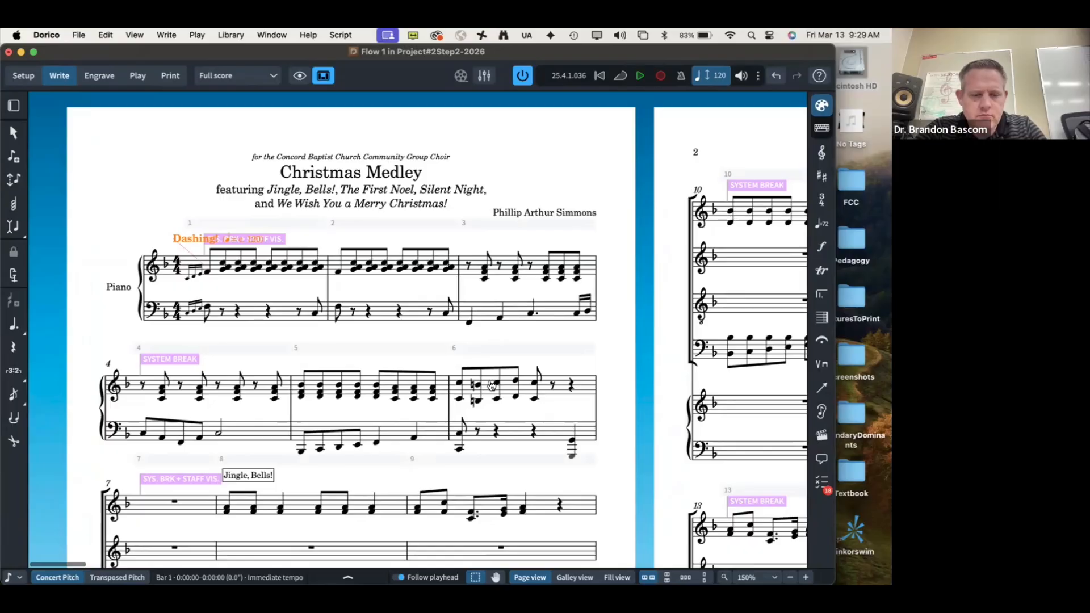
{"action": "key", "text": "super+Tab"}
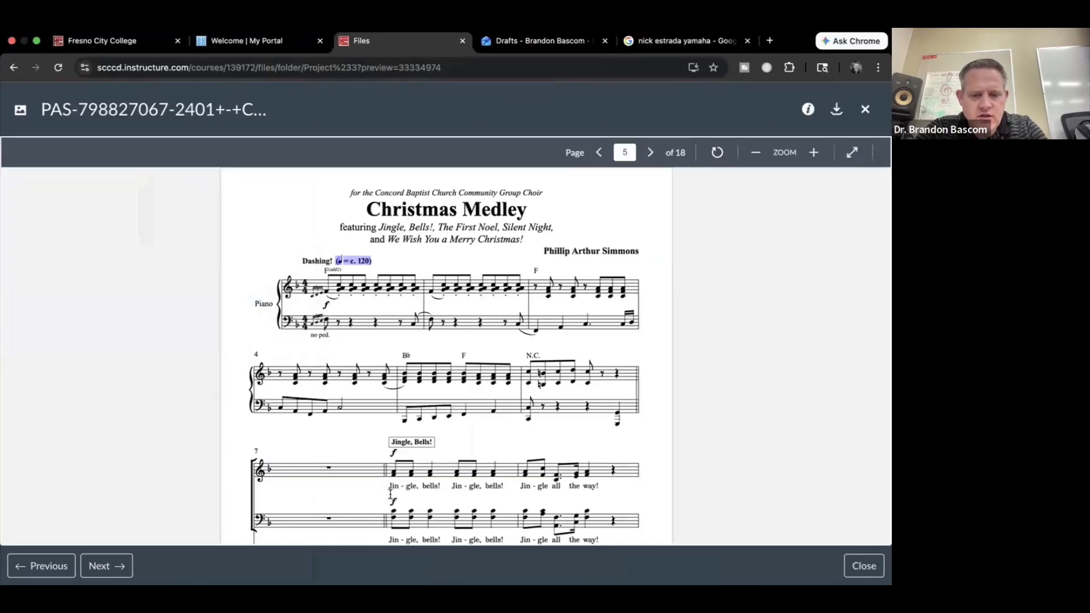
{"action": "left_click_drag", "start_coordinate": [389, 488], "coordinate": [600, 489]}
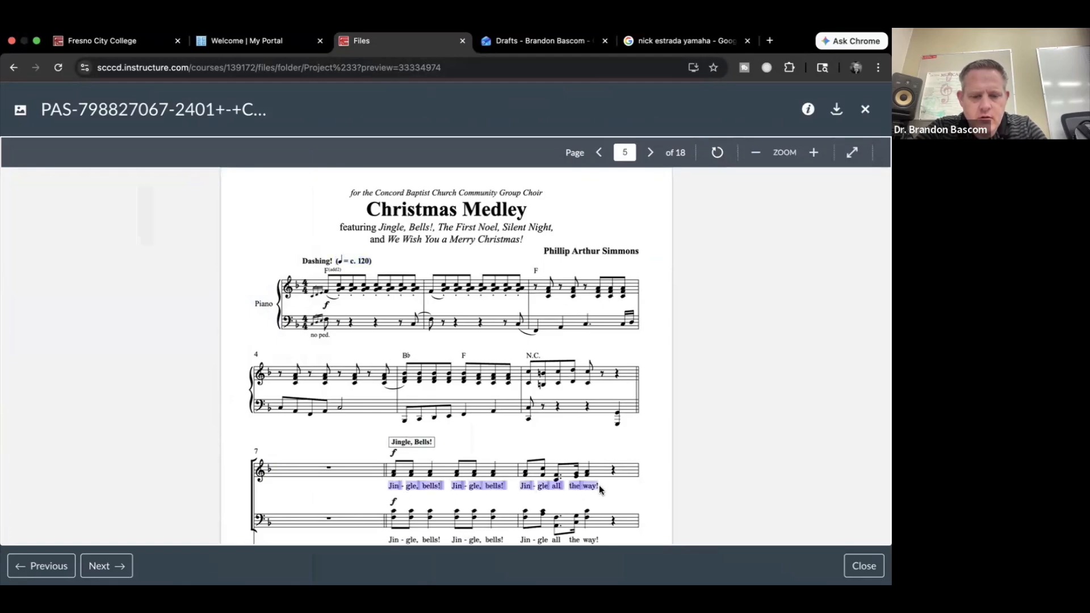
{"action": "key", "text": "super+Tab"}
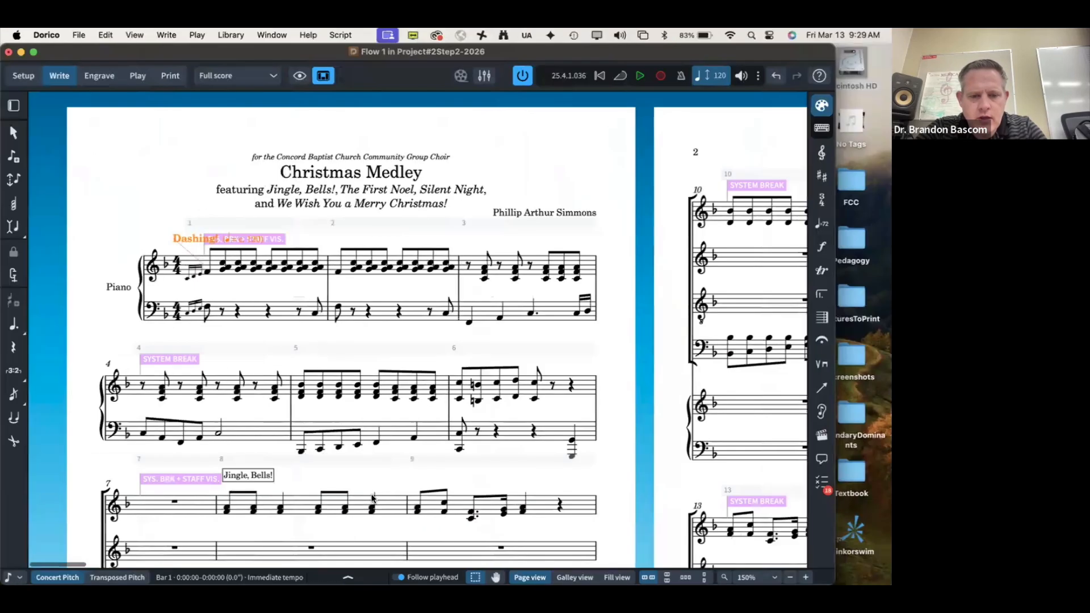
Step: Enter the lyrics 'Jin-gle, bells! Jin-gle, bells! Jin-gle all the way!' from bar 8's first note
{"action": "left_click", "coordinate": [228, 504]}
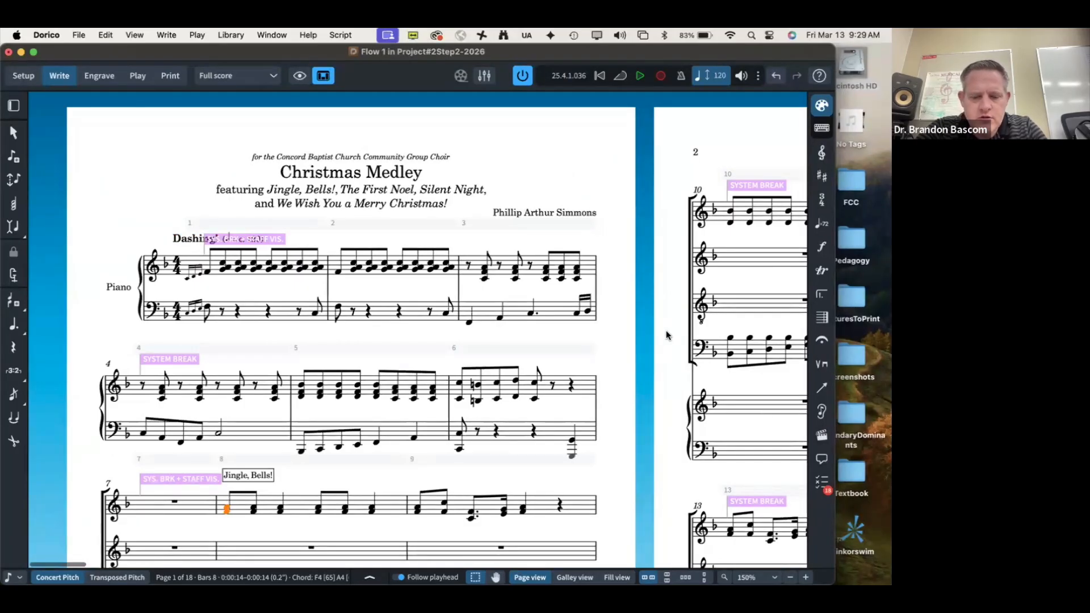
{"action": "key", "text": "shift+l"}
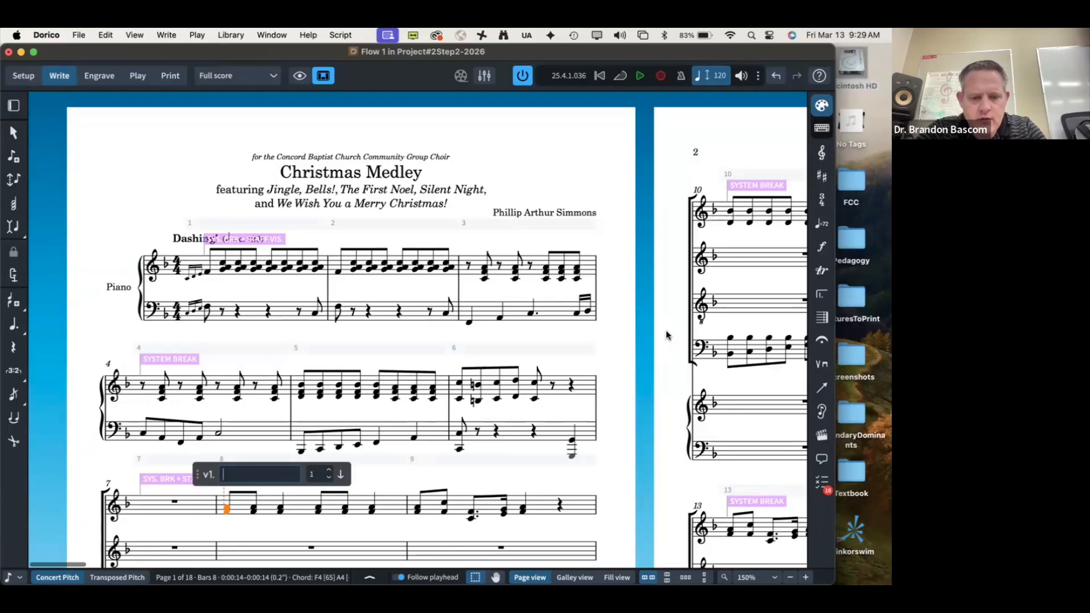
{"action": "type", "text": "Jin-gle, bells! "}
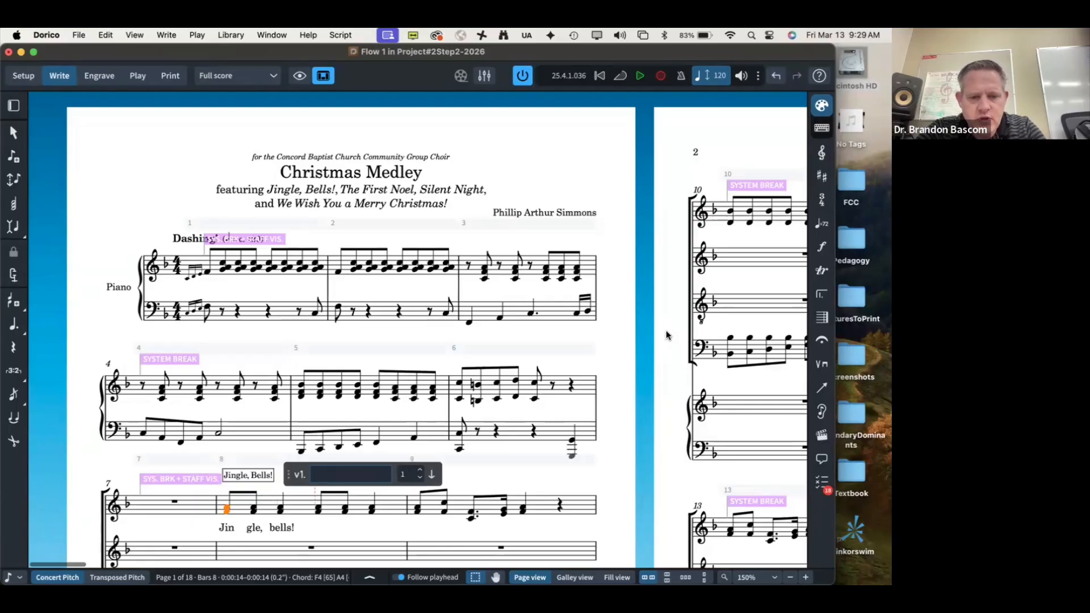
{"action": "type", "text": "Jin-gle, bells! Jin-"}
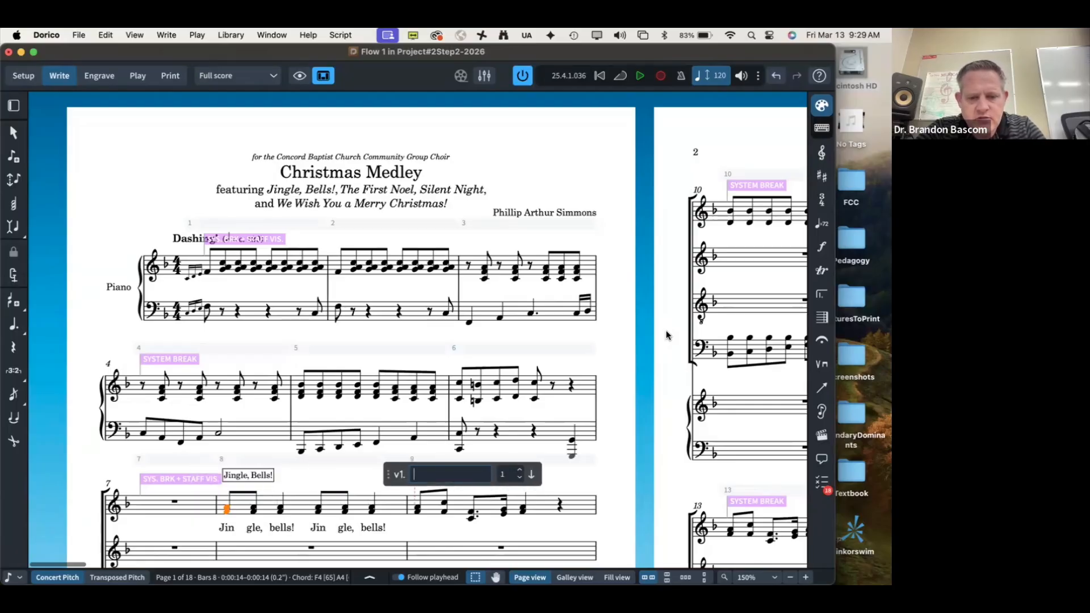
{"action": "type", "text": "gle all the way!"}
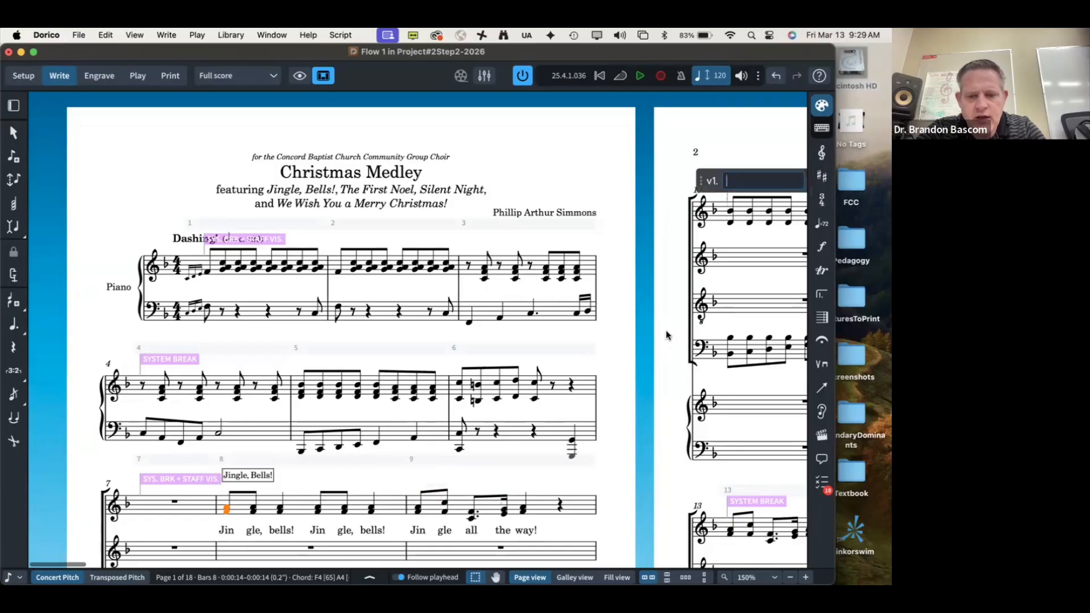
{"action": "key", "text": "Escape"}
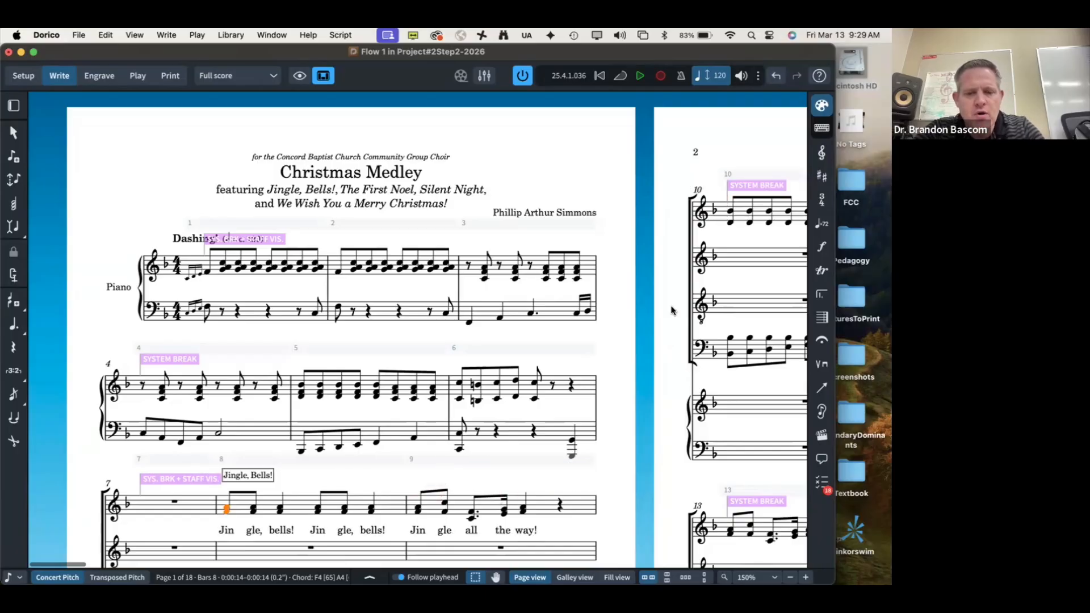
{"action": "scroll", "coordinate": [555, 337], "scroll_direction": "down", "scroll_amount": 4}
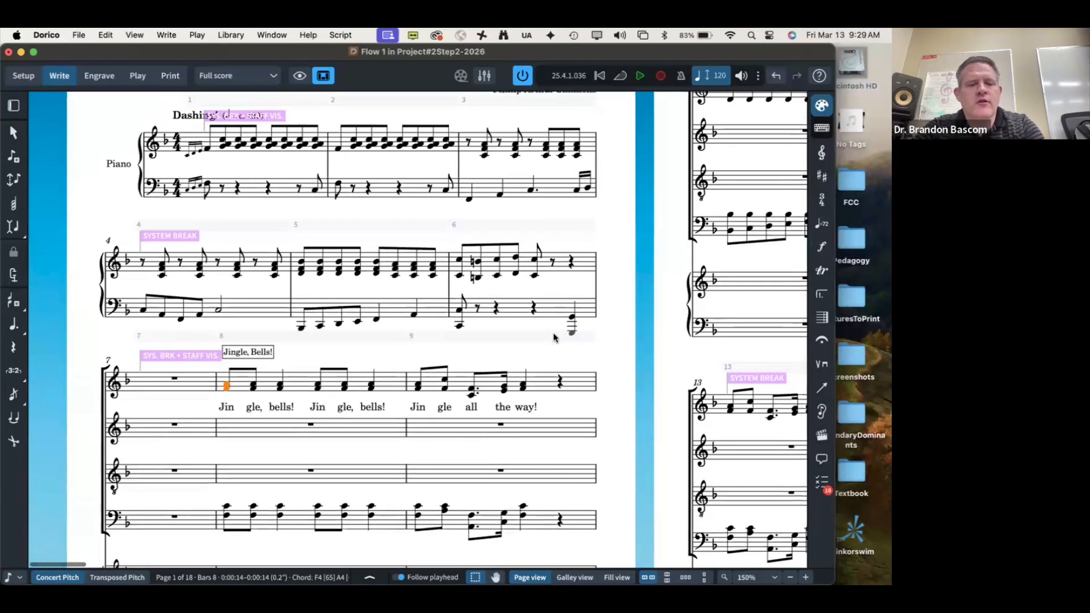
{"action": "key", "text": "super+Tab"}
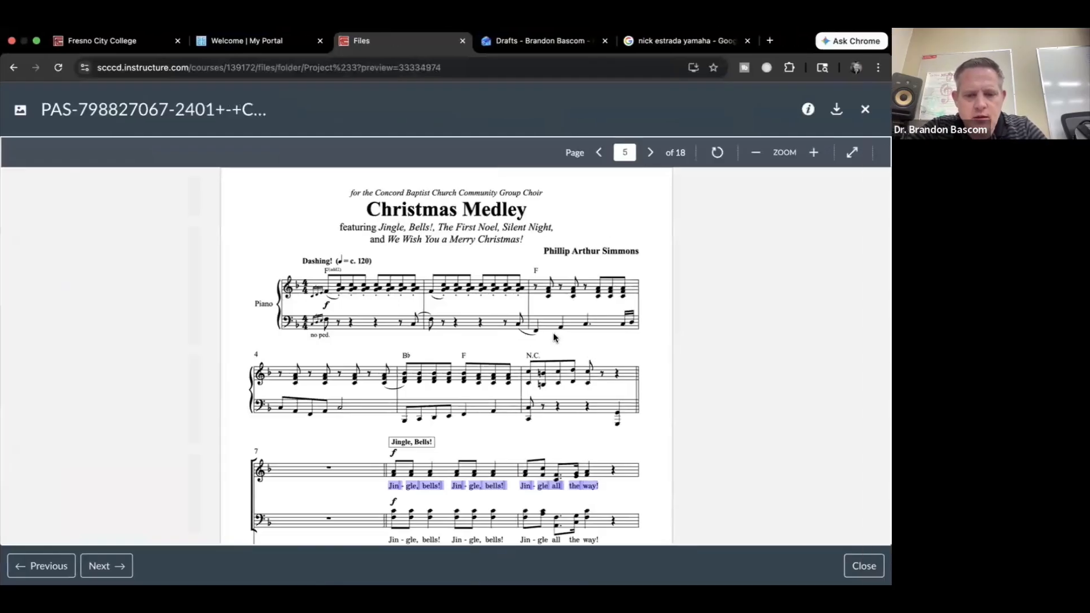
{"action": "scroll", "coordinate": [553, 336], "scroll_direction": "down", "scroll_amount": 3}
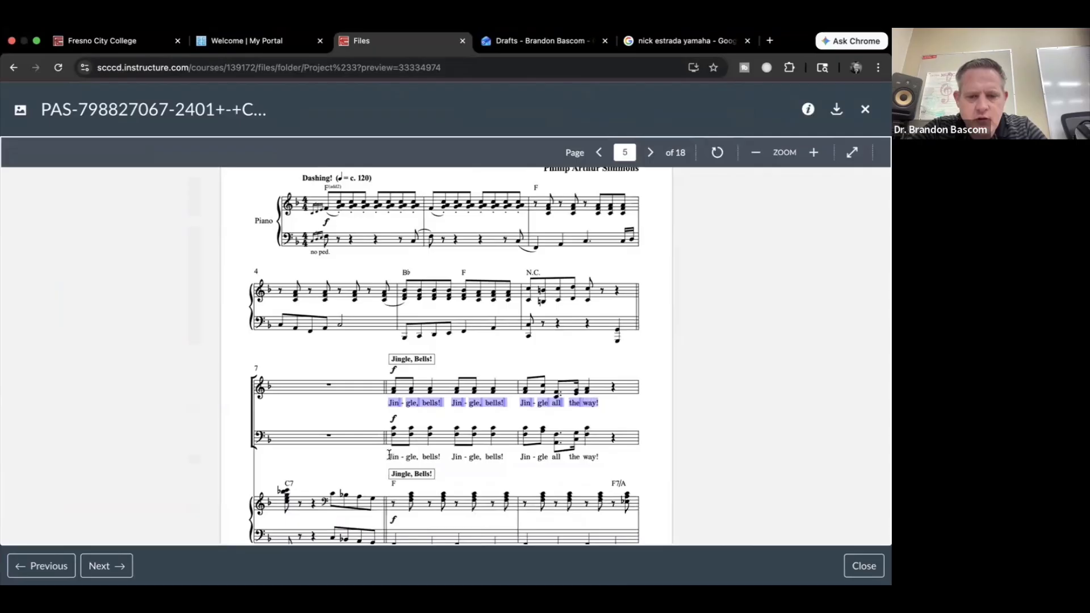
{"action": "left_click_drag", "start_coordinate": [389, 454], "coordinate": [645, 470]}
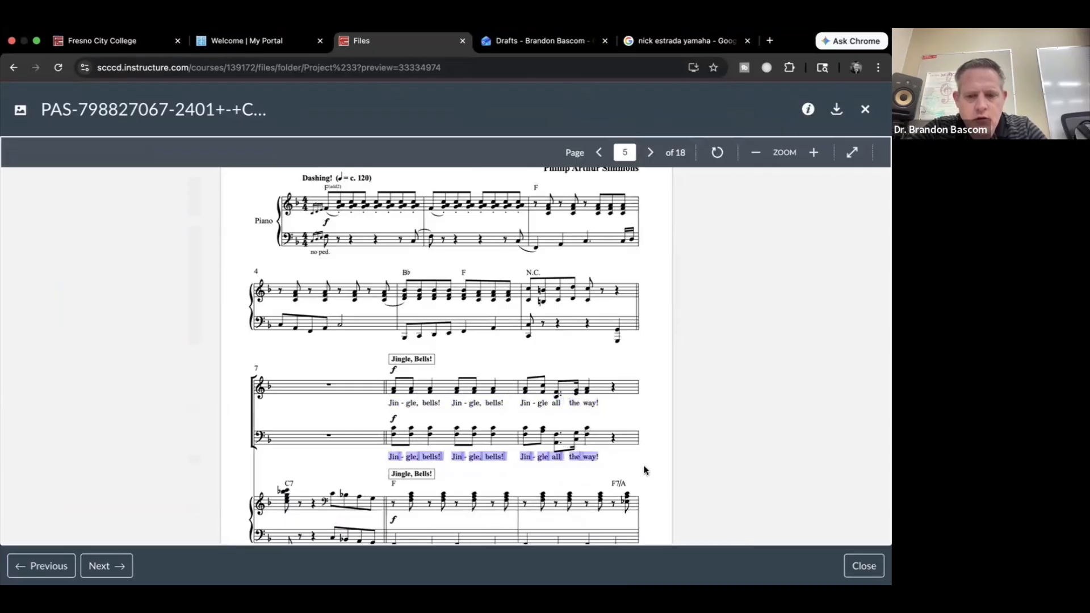
{"action": "key", "text": "super+Tab"}
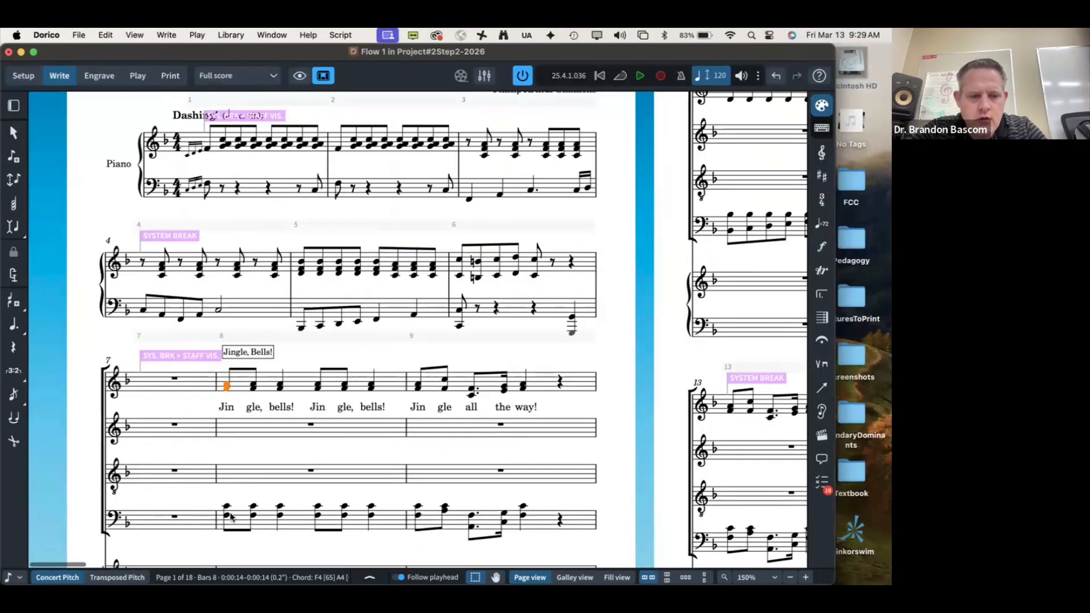
Step: Paste the same Jingle Bells lyrics under the bass staff notes in bars 8–9
{"action": "left_click", "coordinate": [226, 515]}
{"action": "key", "text": "shift+alt+Up"}
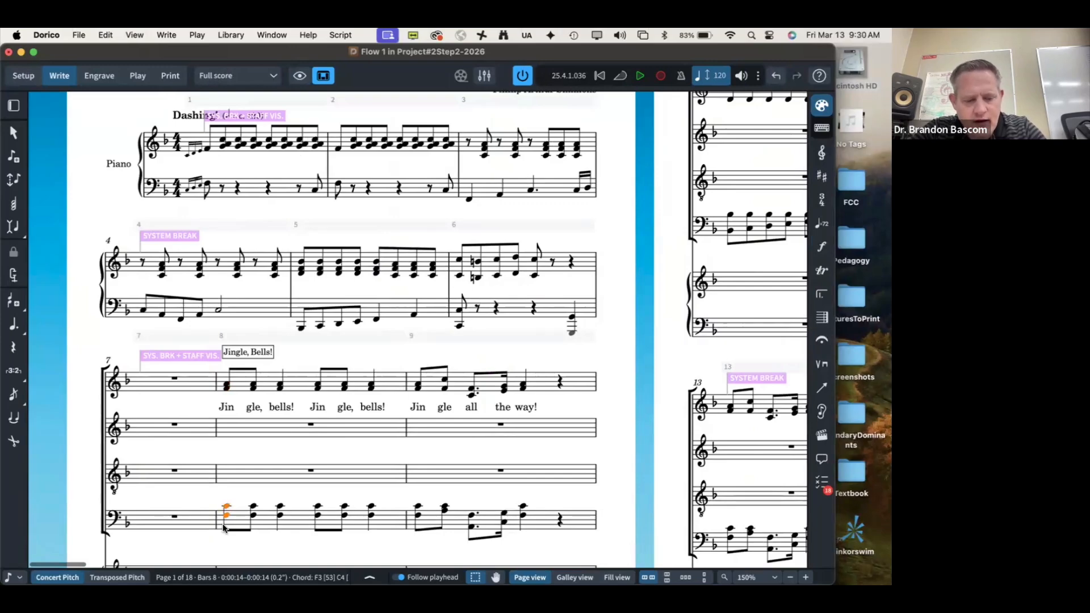
{"action": "key", "text": "shift+l"}
{"action": "key", "text": "super+v"}
{"action": "key", "text": "super+v"}
{"action": "key", "text": "super+v"}
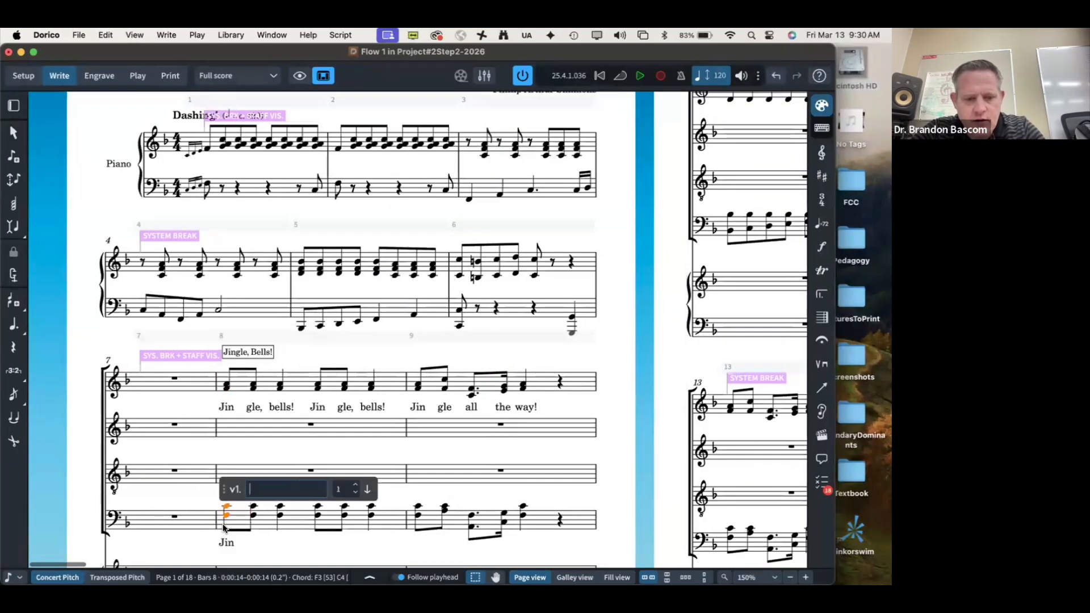
{"action": "key", "text": "super+v"}
{"action": "key", "text": "super+v"}
{"action": "key", "text": "super+v"}
{"action": "key", "text": "super+v"}
{"action": "key", "text": "super+v"}
{"action": "key", "text": "super+v"}
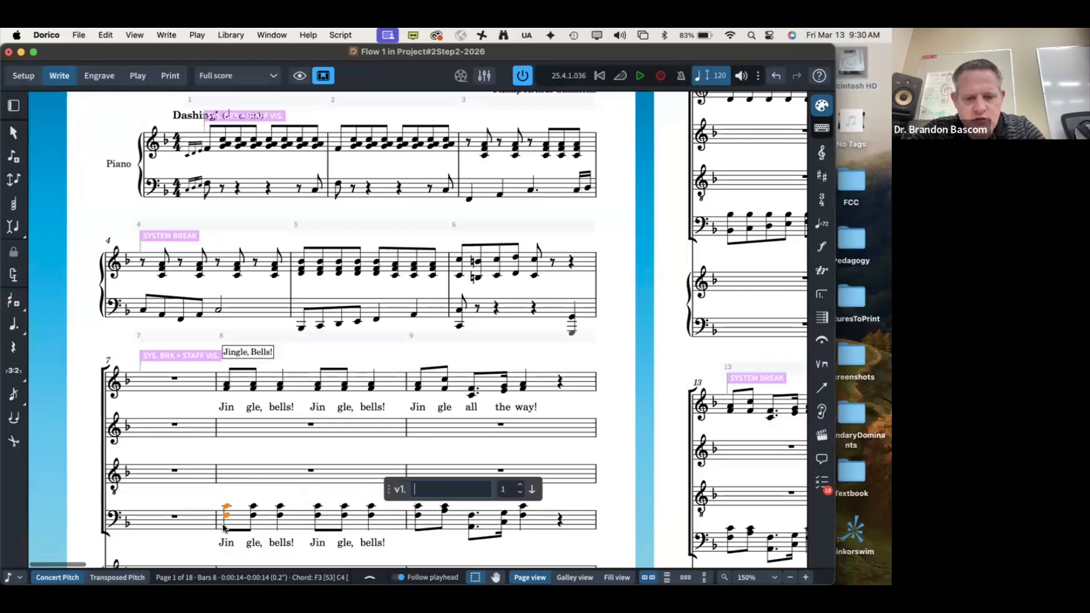
{"action": "key", "text": "super+v"}
{"action": "key", "text": "super+v"}
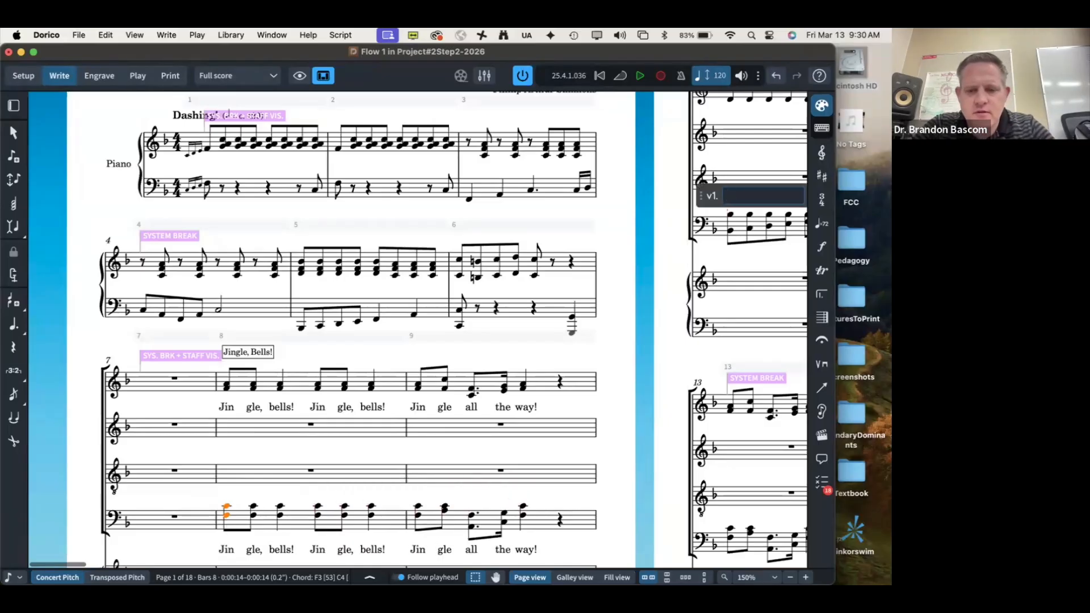
{"action": "left_click", "coordinate": [614, 491]}
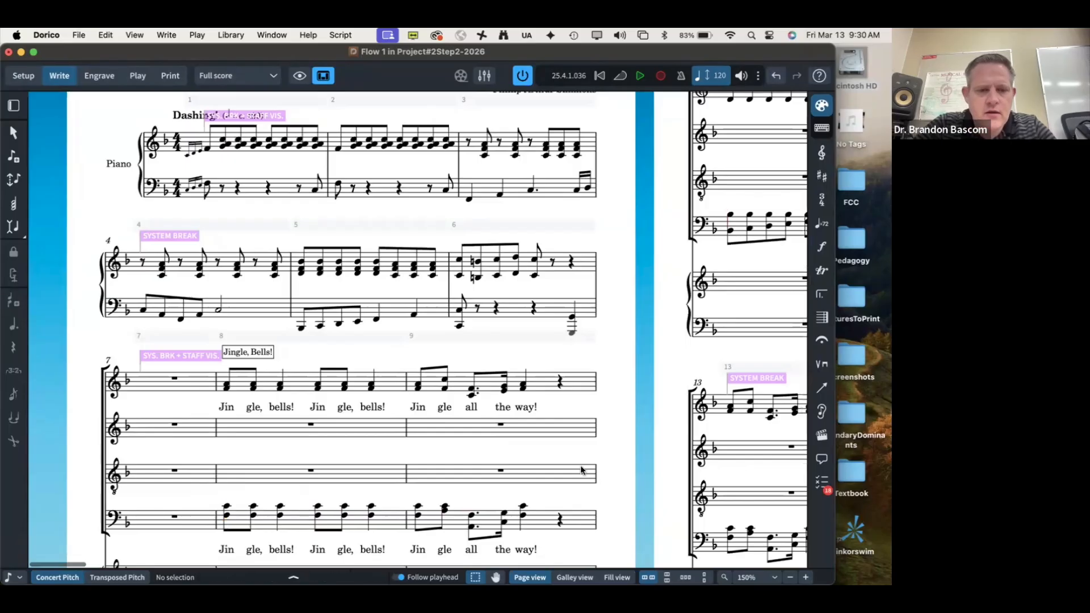
{"action": "scroll", "coordinate": [580, 469], "scroll_direction": "down", "scroll_amount": 2}
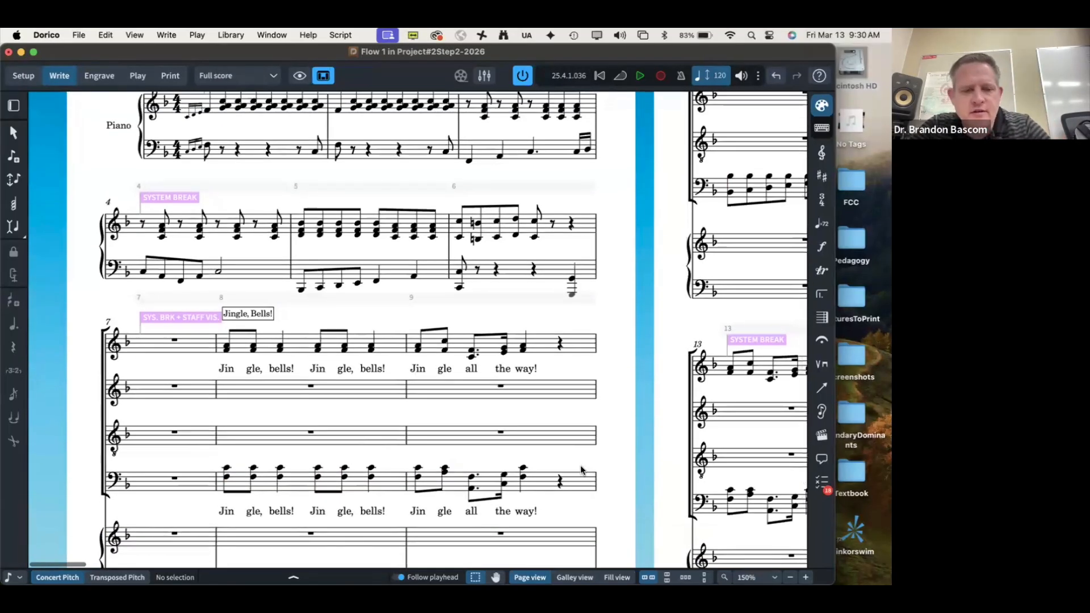
{"action": "key", "text": "super+Tab"}
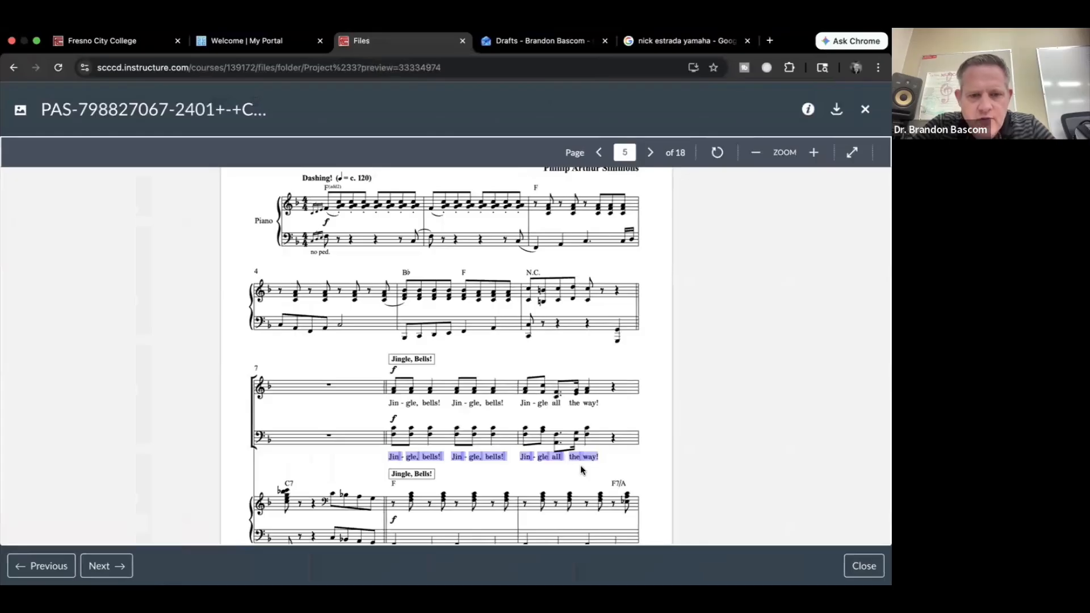
Step: Hide the empty Alto and Tenor staves in the bar 7 system using Manual Staff Visibility
{"action": "key", "text": "super+Tab"}
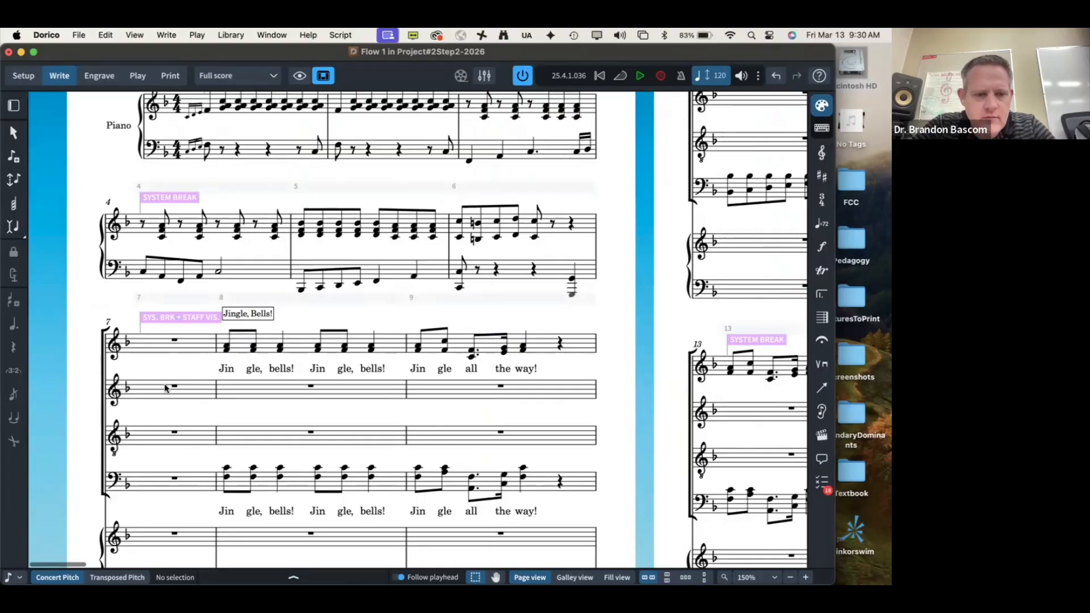
{"action": "left_click_drag", "start_coordinate": [150, 372], "coordinate": [578, 455]}
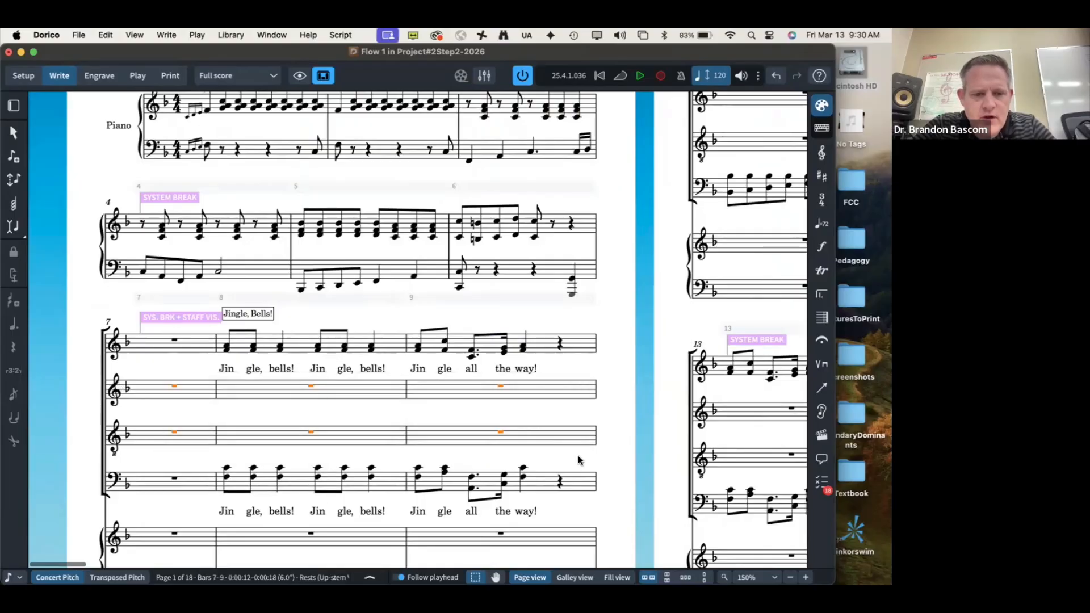
{"action": "right_click", "coordinate": [174, 388]}
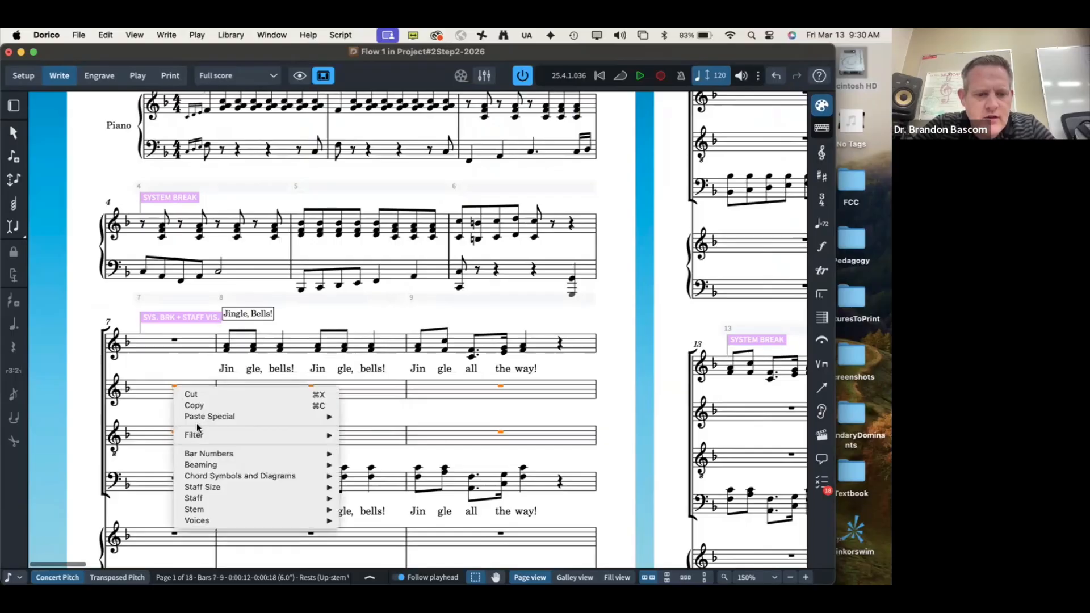
{"action": "mouse_move", "coordinate": [233, 499]}
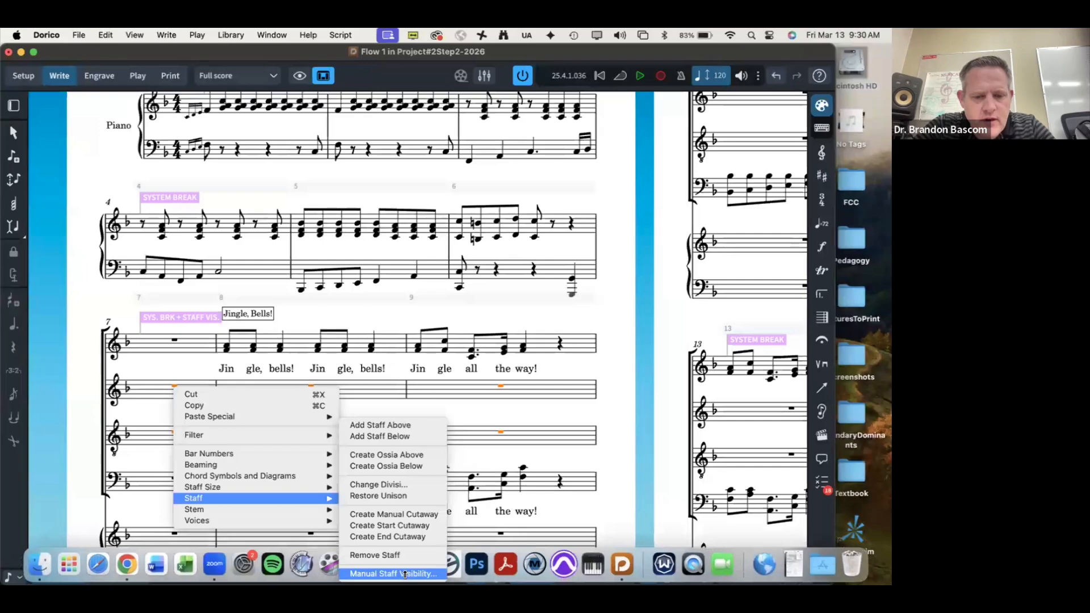
{"action": "left_click", "coordinate": [393, 573]}
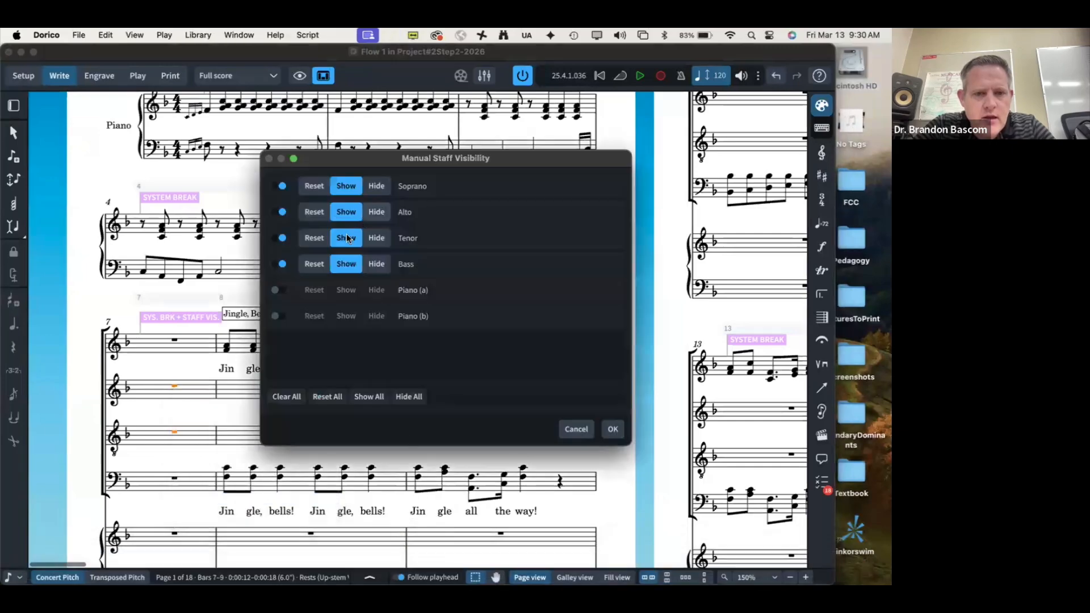
{"action": "left_click", "coordinate": [377, 239]}
{"action": "left_click", "coordinate": [377, 212]}
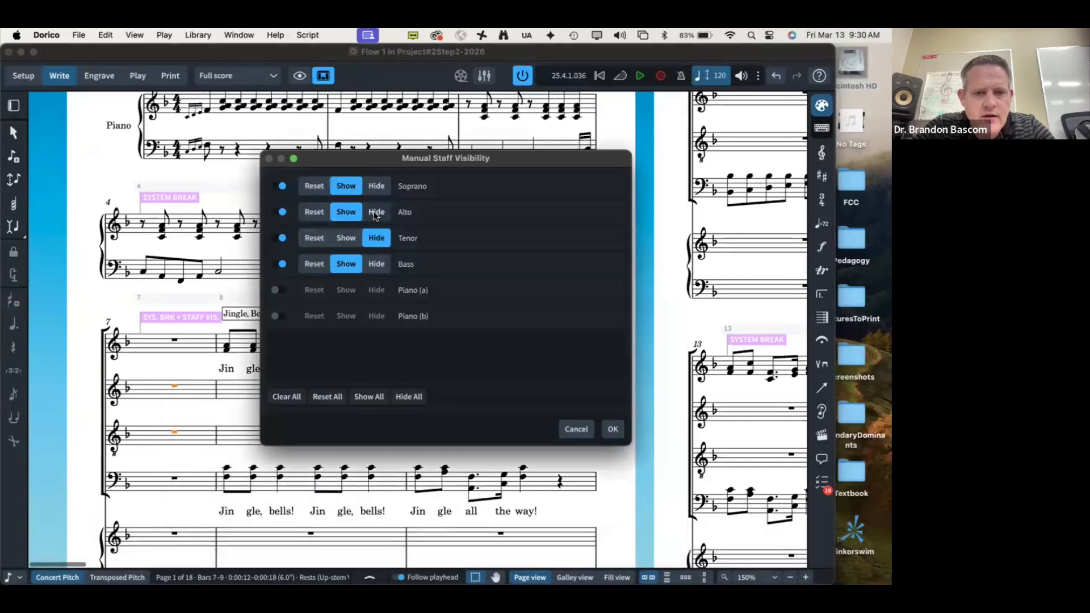
{"action": "left_click", "coordinate": [612, 430]}
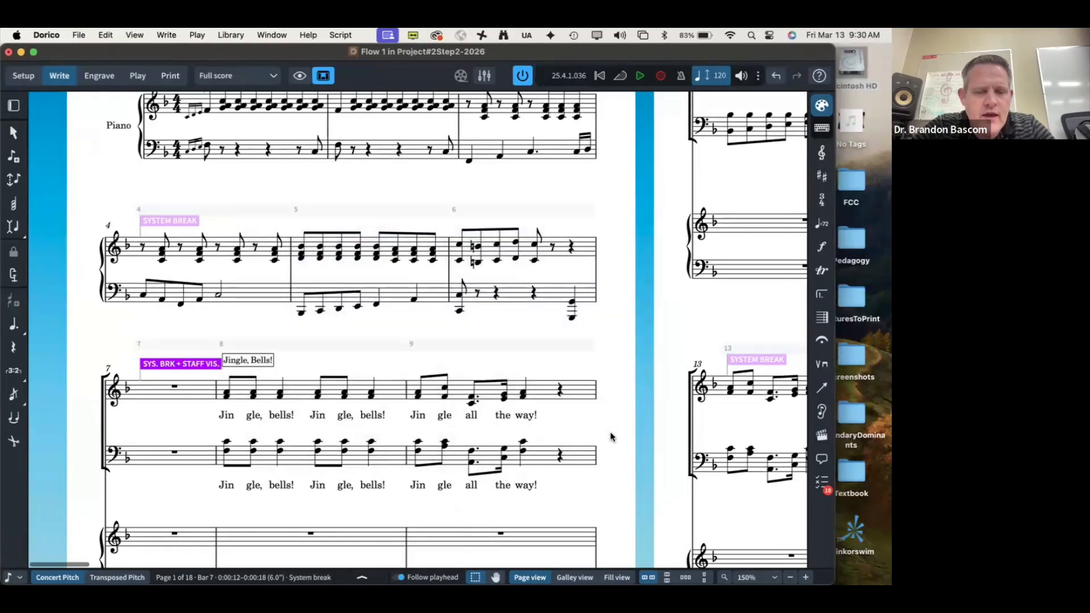
{"action": "scroll", "coordinate": [611, 436], "scroll_direction": "down", "scroll_amount": 3}
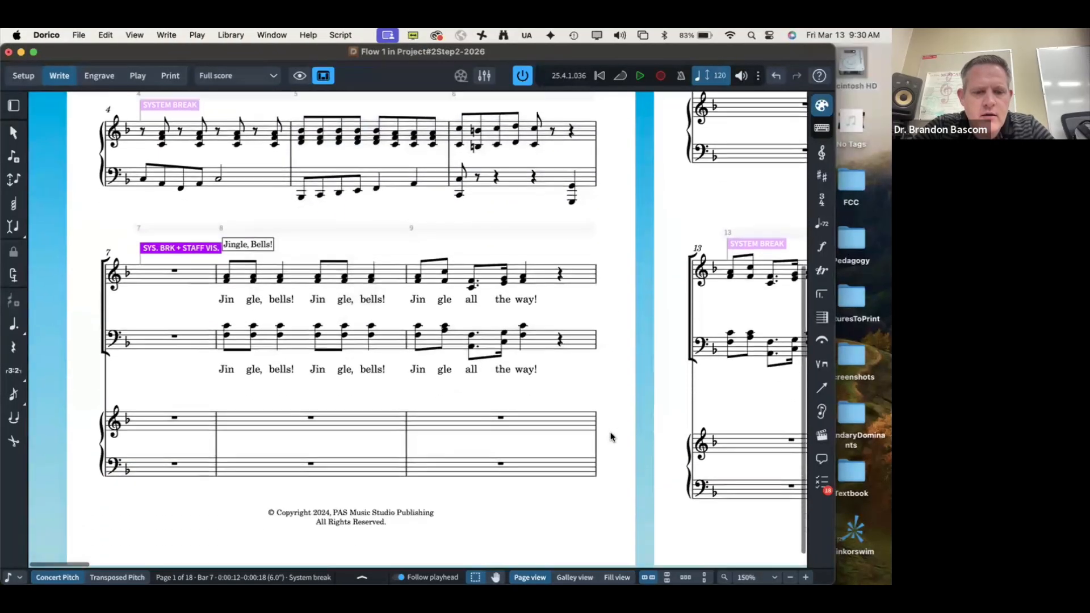
{"action": "scroll", "coordinate": [611, 436], "scroll_direction": "up", "scroll_amount": 4}
{"action": "key", "text": "ctrl+Right"}
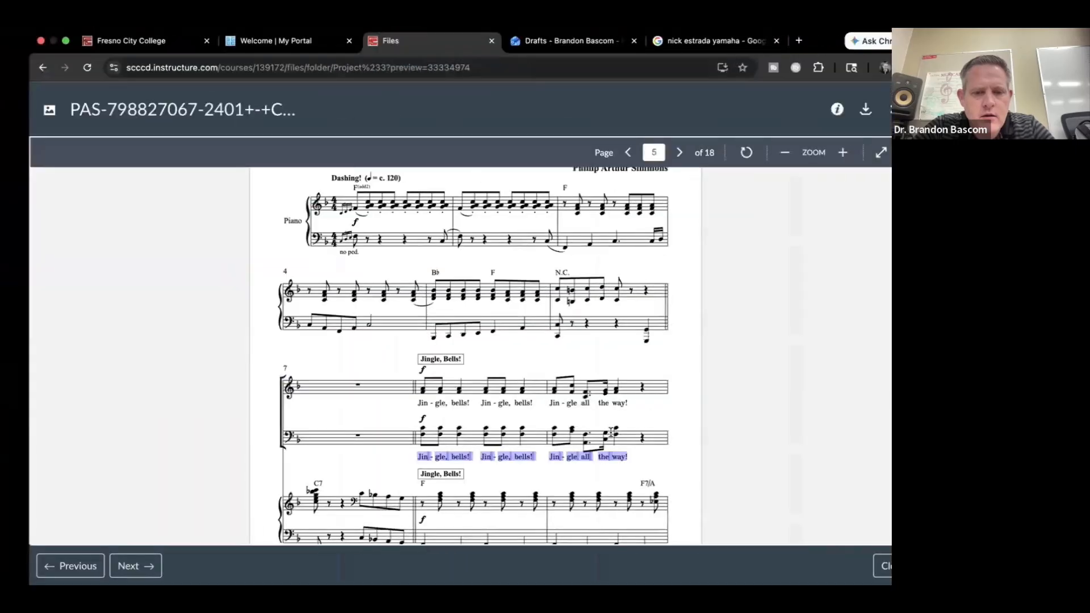
{"action": "scroll", "coordinate": [473, 384], "scroll_direction": "down", "scroll_amount": 4}
{"action": "scroll", "coordinate": [474, 384], "scroll_direction": "down", "scroll_amount": 1}
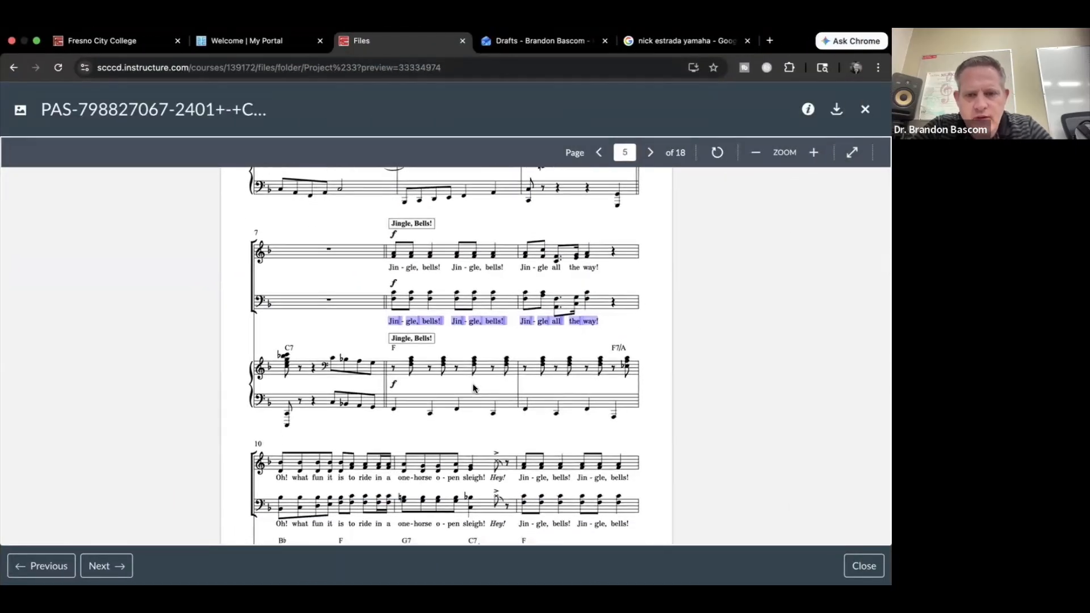
{"action": "scroll", "coordinate": [473, 383], "scroll_direction": "down", "scroll_amount": 4}
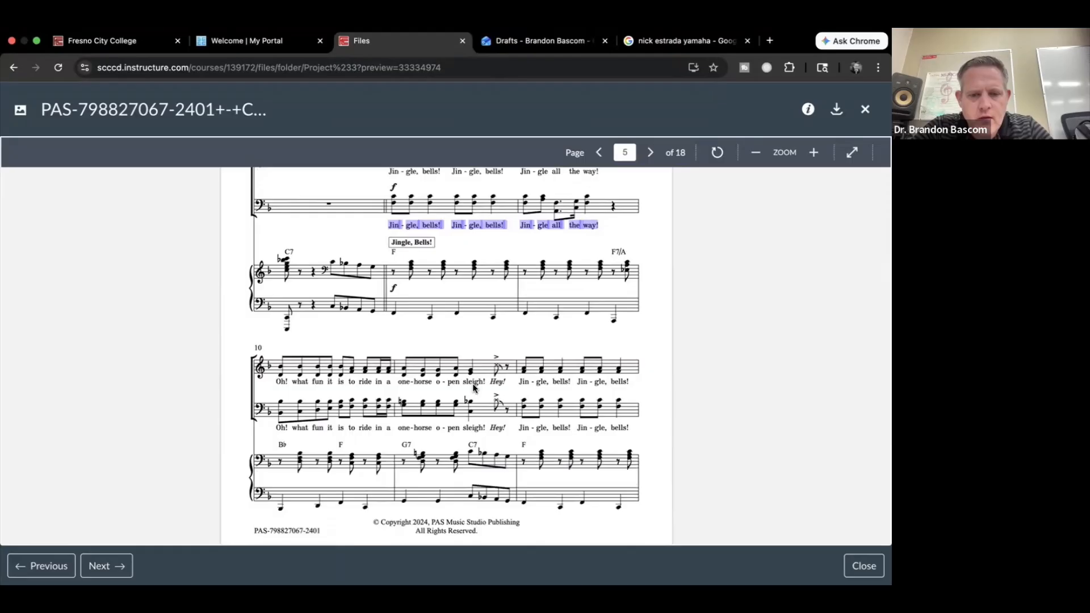
{"action": "scroll", "coordinate": [473, 388], "scroll_direction": "up", "scroll_amount": 3}
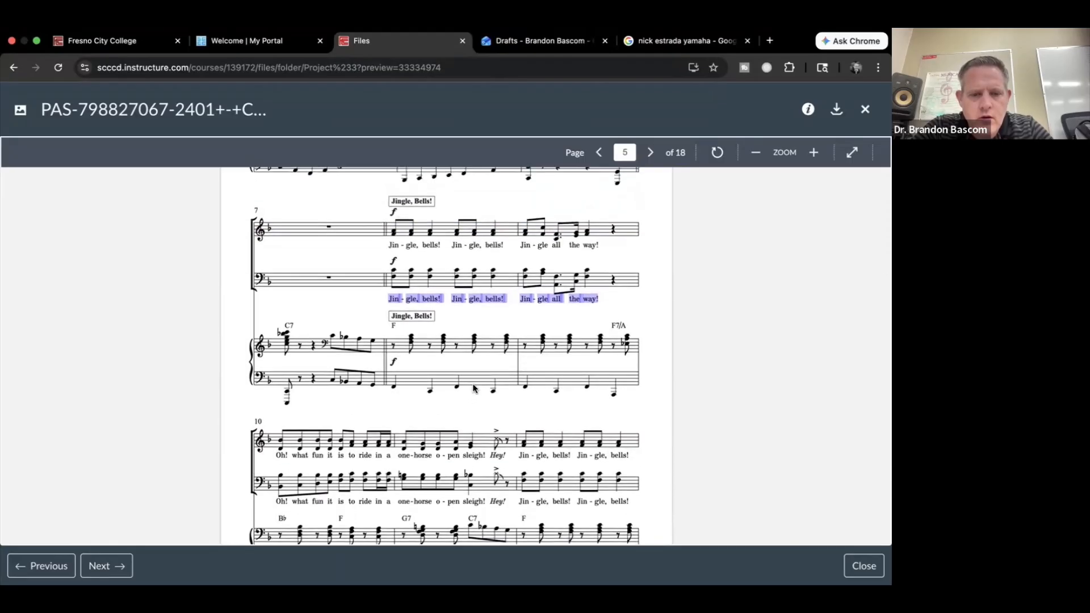
{"action": "scroll", "coordinate": [474, 388], "scroll_direction": "down", "scroll_amount": 4}
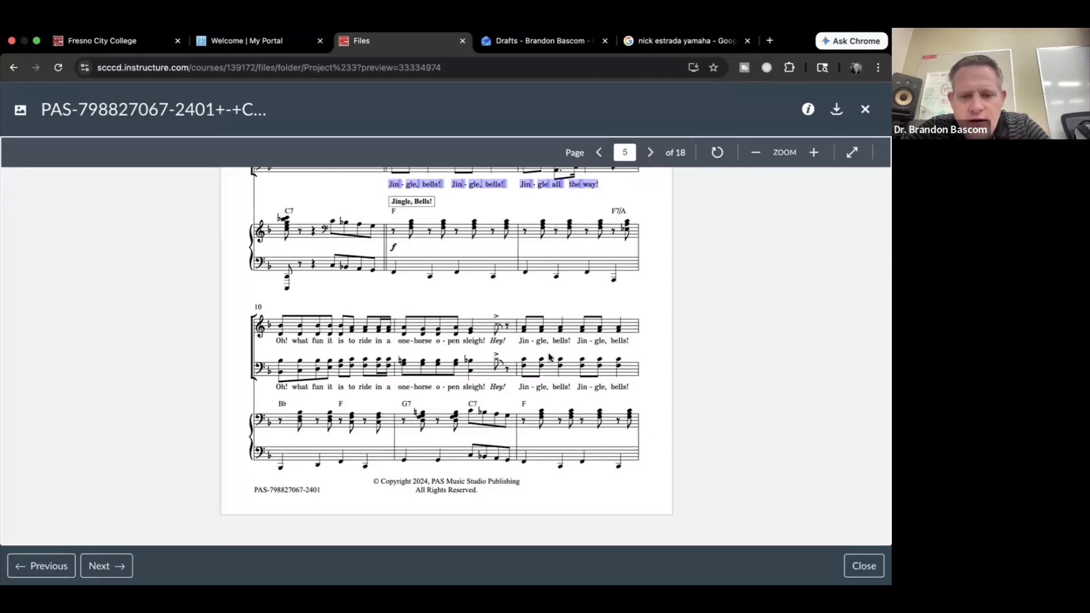
{"action": "key", "text": "super+Tab"}
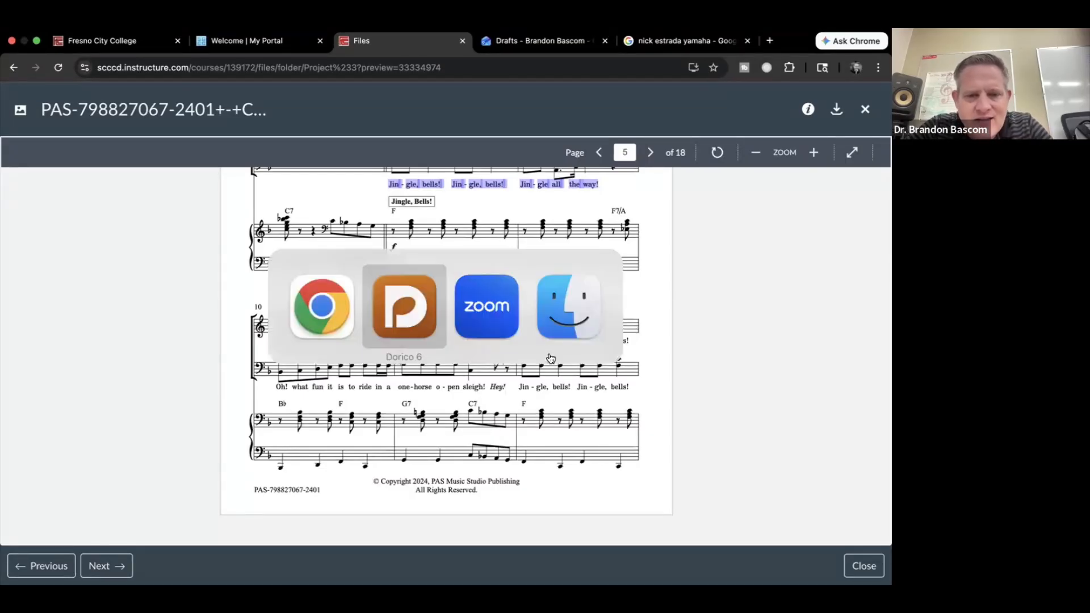
{"action": "scroll", "coordinate": [470, 361], "scroll_direction": "down", "scroll_amount": 5}
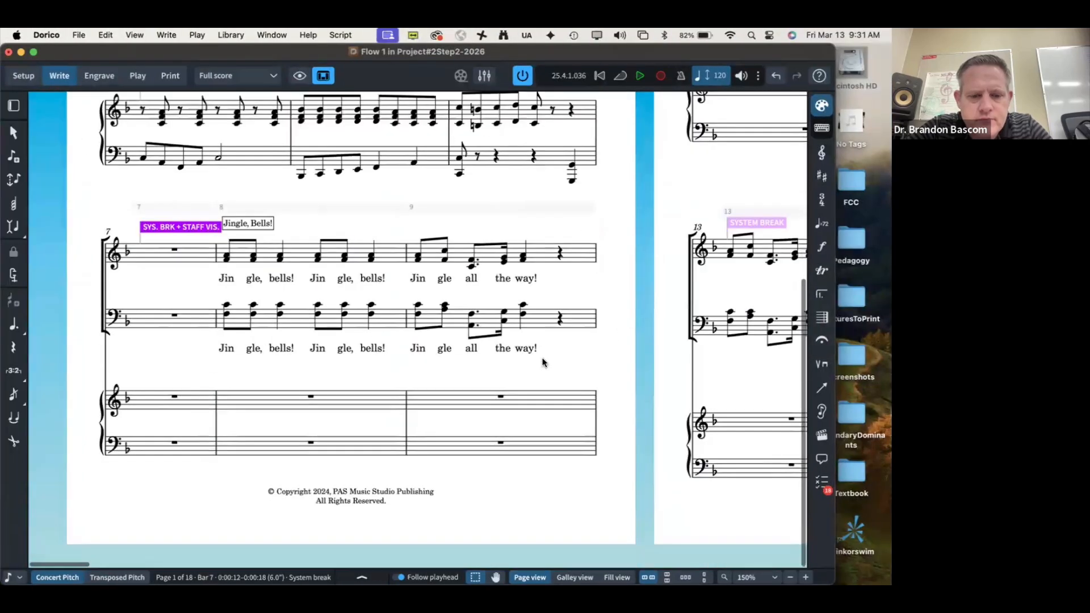
Step: Give the last eighth note of bar 11 in the top staff an X notehead
{"action": "scroll", "coordinate": [542, 361], "scroll_direction": "right", "scroll_amount": 3}
{"action": "scroll", "coordinate": [542, 361], "scroll_direction": "up", "scroll_amount": 5}
{"action": "scroll", "coordinate": [545, 361], "scroll_direction": "right", "scroll_amount": 5}
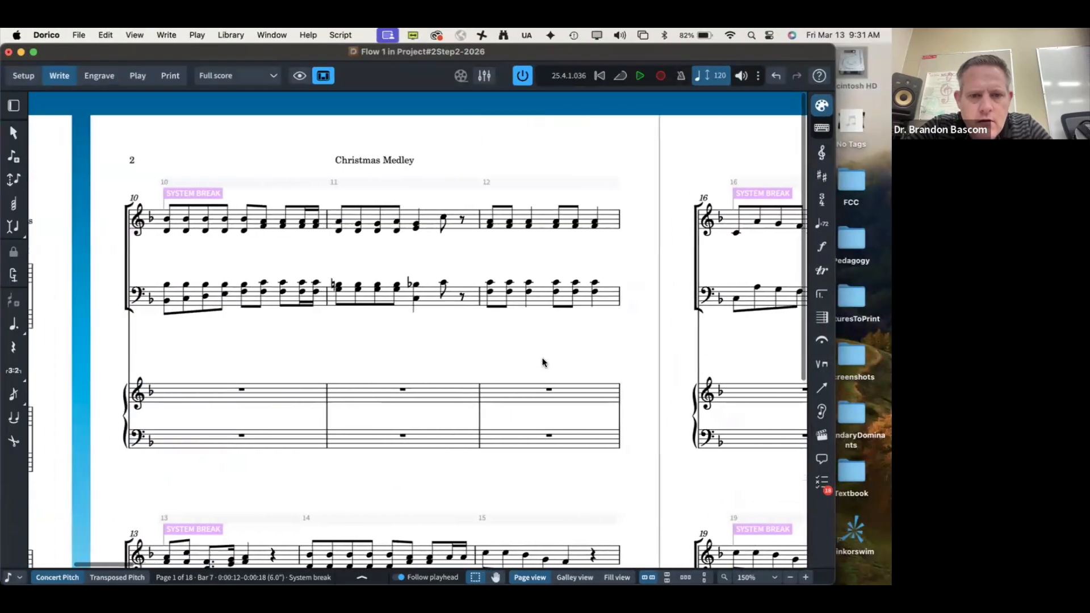
{"action": "left_click", "coordinate": [483, 222]}
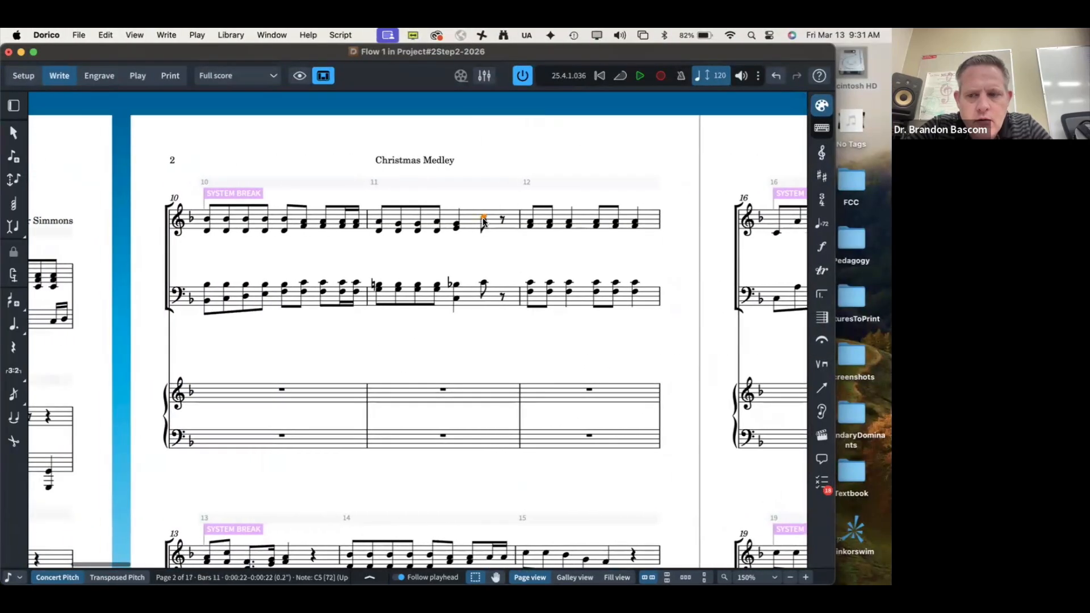
{"action": "right_click", "coordinate": [483, 221]}
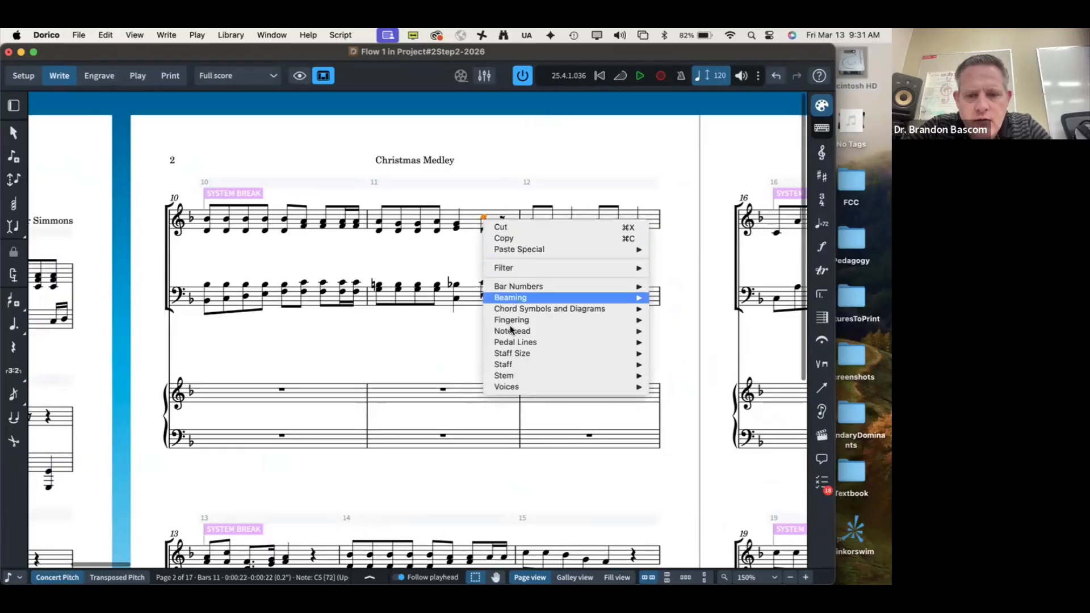
{"action": "mouse_move", "coordinate": [510, 331]}
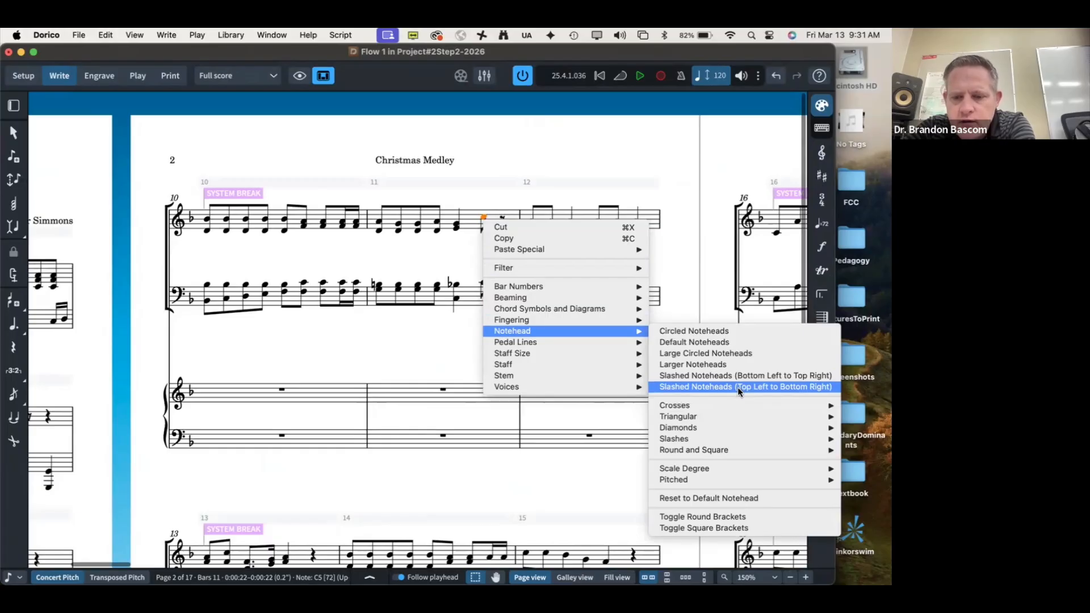
{"action": "mouse_move", "coordinate": [731, 482]}
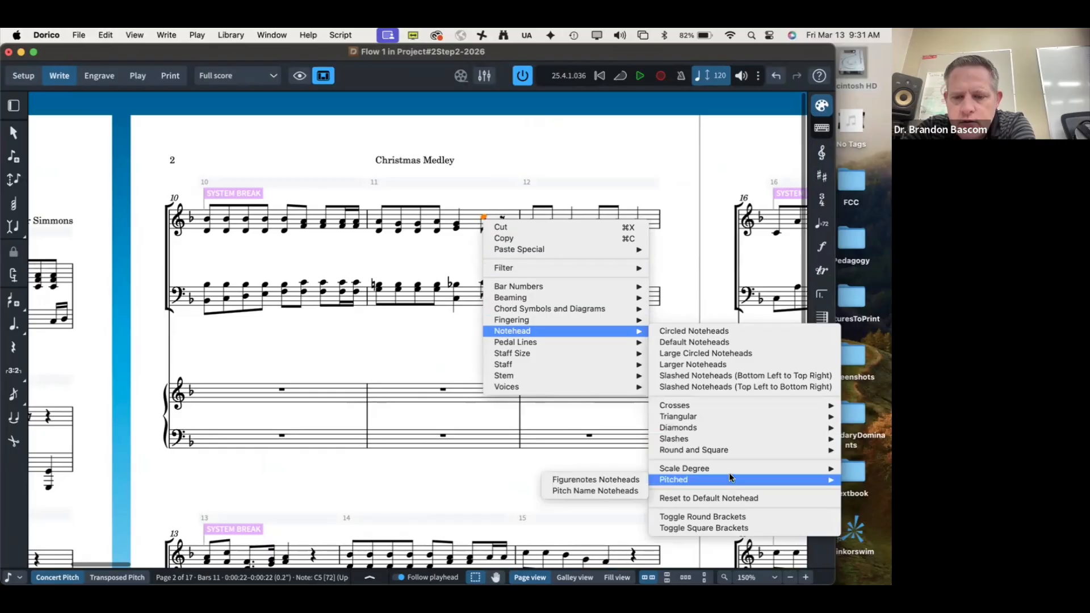
{"action": "mouse_move", "coordinate": [719, 452]}
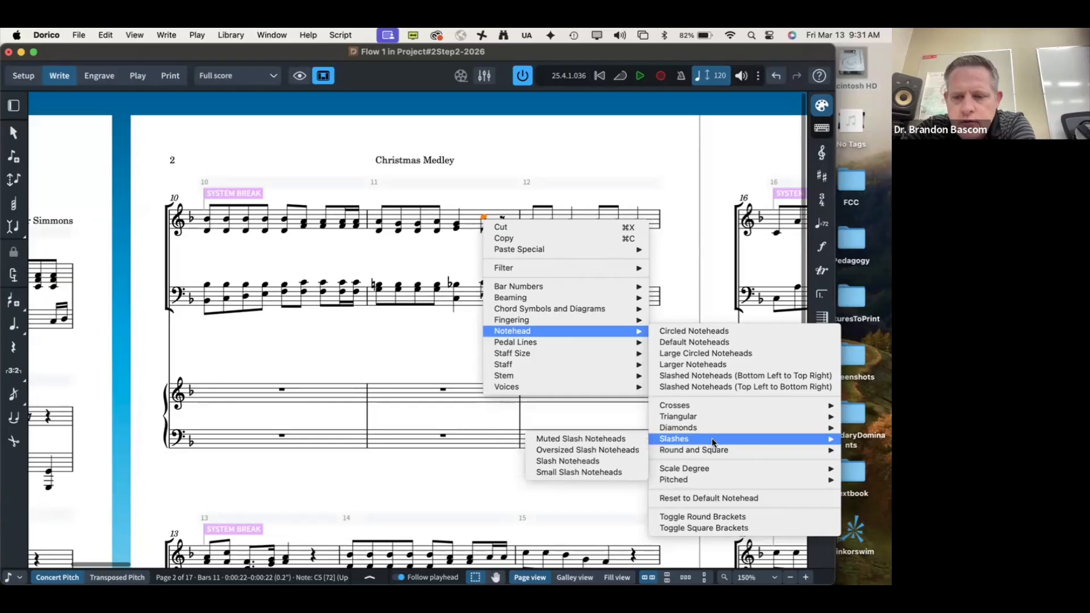
{"action": "mouse_move", "coordinate": [706, 408]}
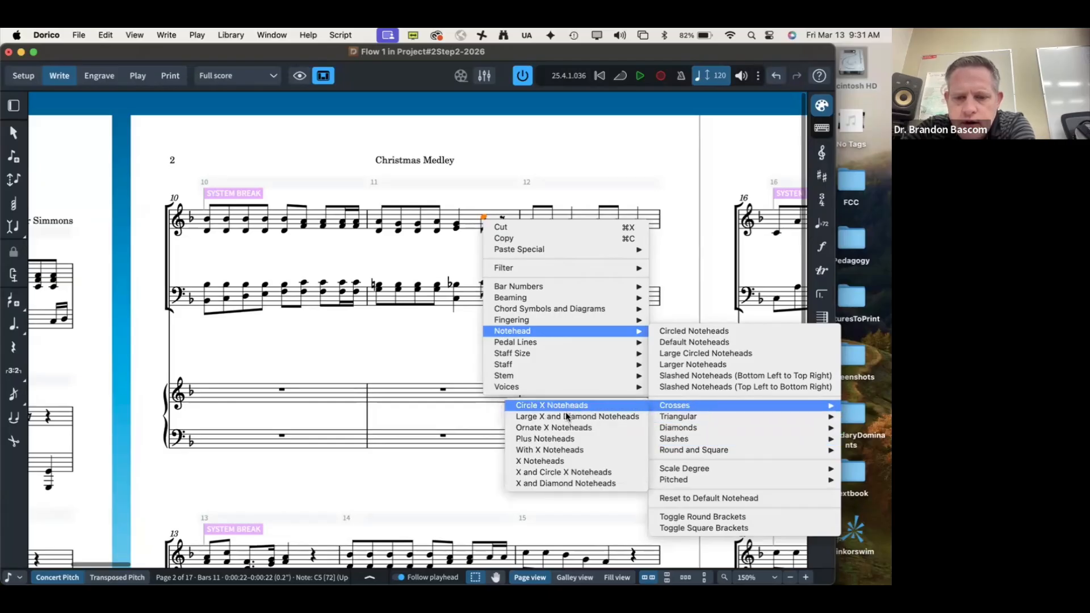
{"action": "left_click", "coordinate": [540, 464]}
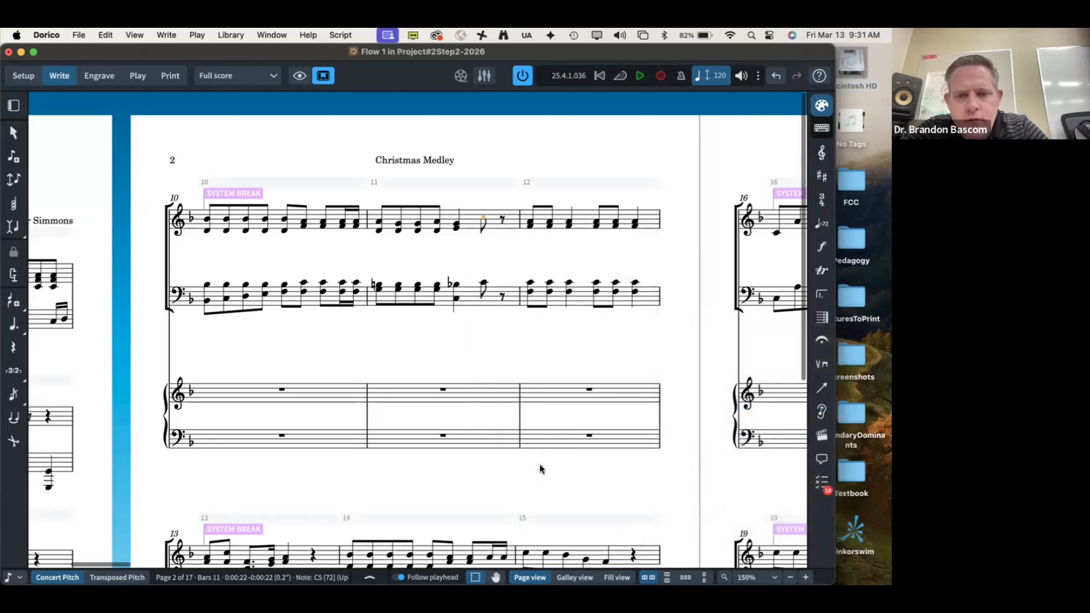
Step: Compare the bars 10–12 system against the reference PDF
{"action": "key", "text": "super+Tab"}
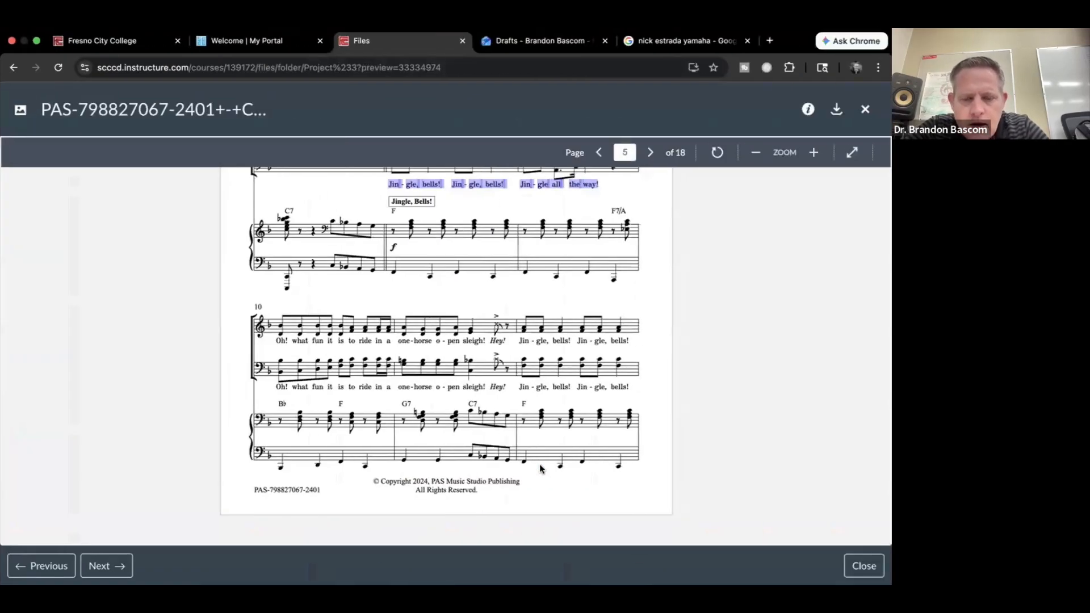
{"action": "key", "text": "super+Tab"}
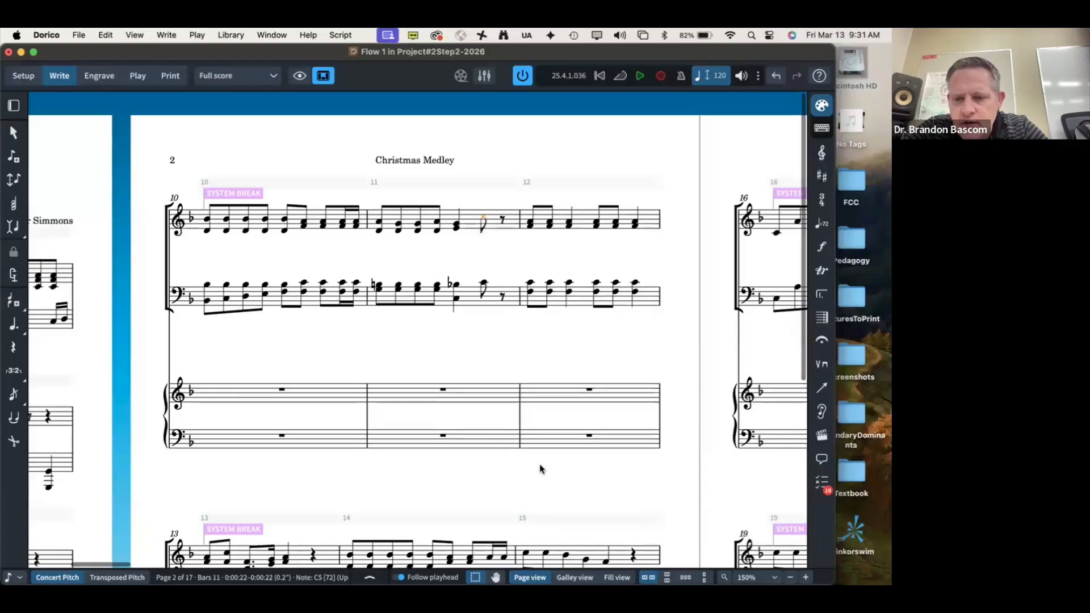
{"action": "key", "text": "super+Tab"}
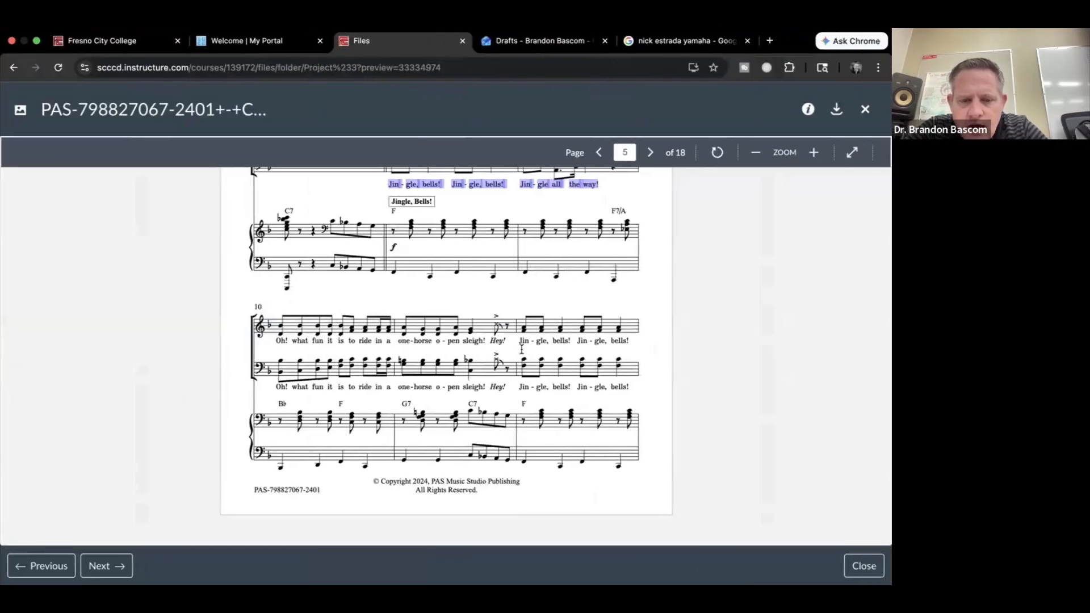
{"action": "key", "text": "super+Tab"}
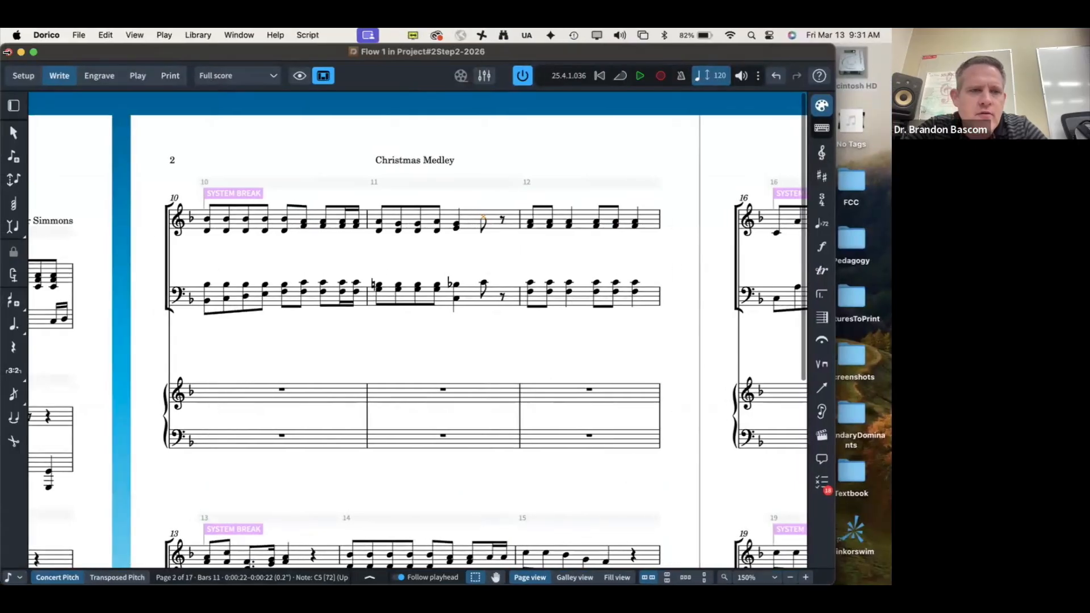
Step: Put the score in full screen and browse the Lines, Playing Techniques and Holds and Pauses panels
{"action": "left_click", "coordinate": [34, 53]}
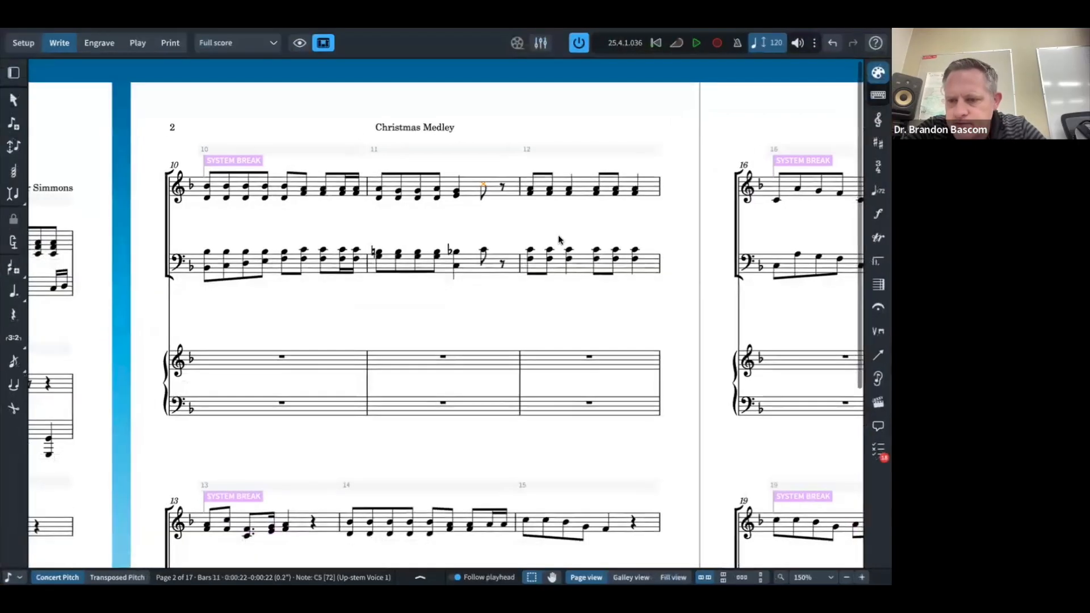
{"action": "left_click", "coordinate": [878, 355]}
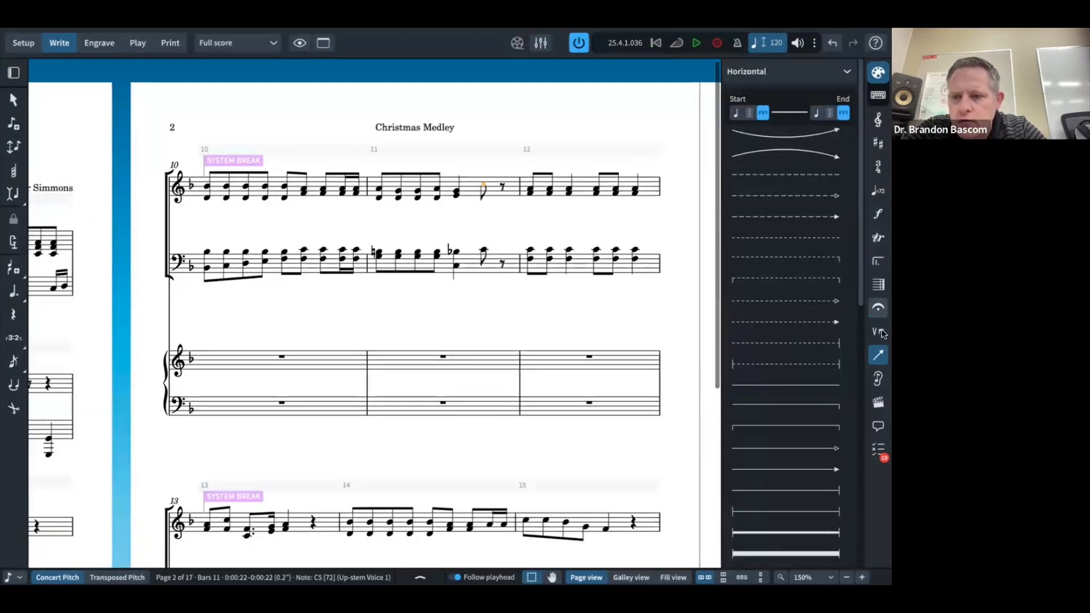
{"action": "left_click", "coordinate": [878, 333]}
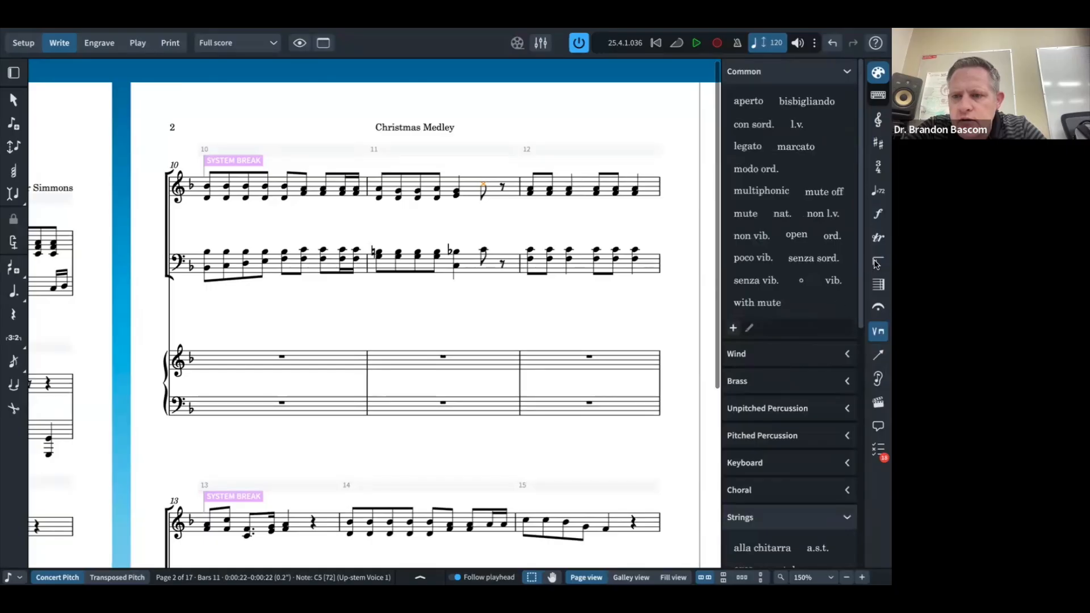
{"action": "left_click", "coordinate": [877, 308]}
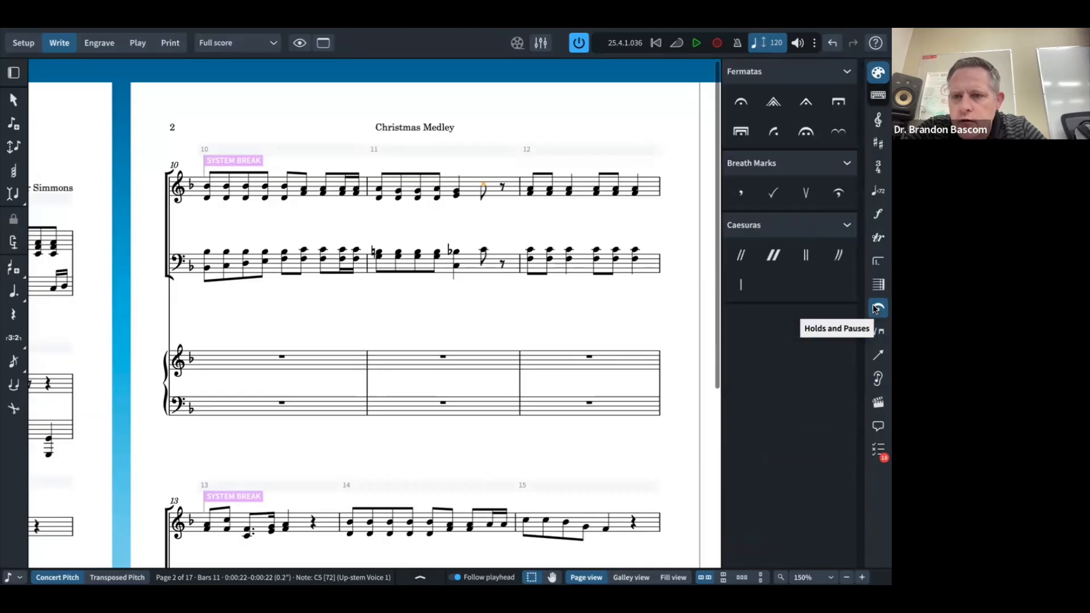
{"action": "left_click", "coordinate": [877, 358]}
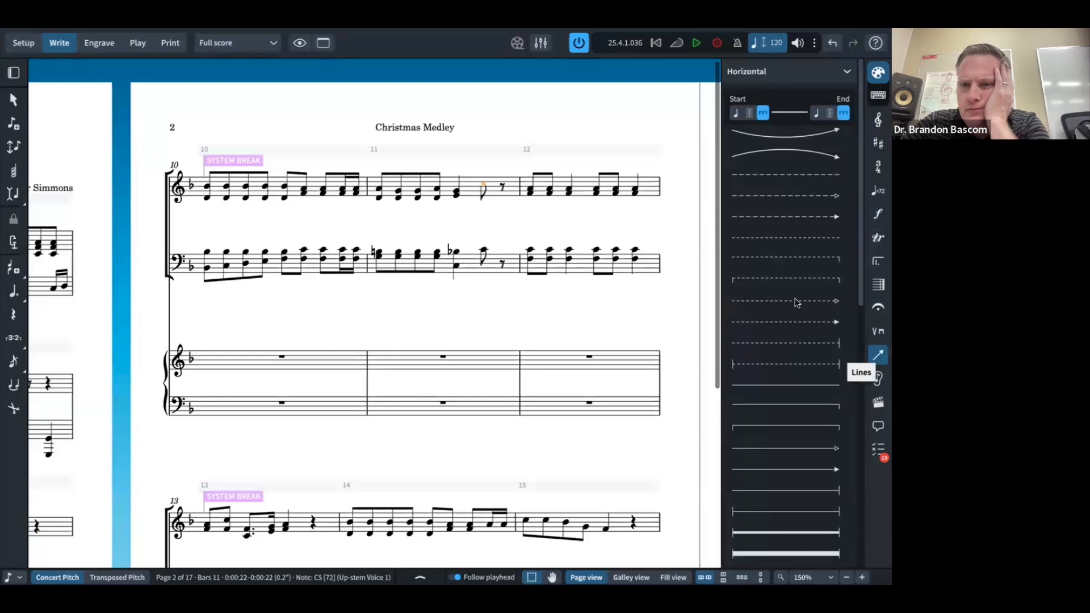
{"action": "scroll", "coordinate": [794, 301], "scroll_direction": "down", "scroll_amount": 2}
{"action": "scroll", "coordinate": [793, 300], "scroll_direction": "down", "scroll_amount": 3}
{"action": "scroll", "coordinate": [792, 297], "scroll_direction": "up", "scroll_amount": 6}
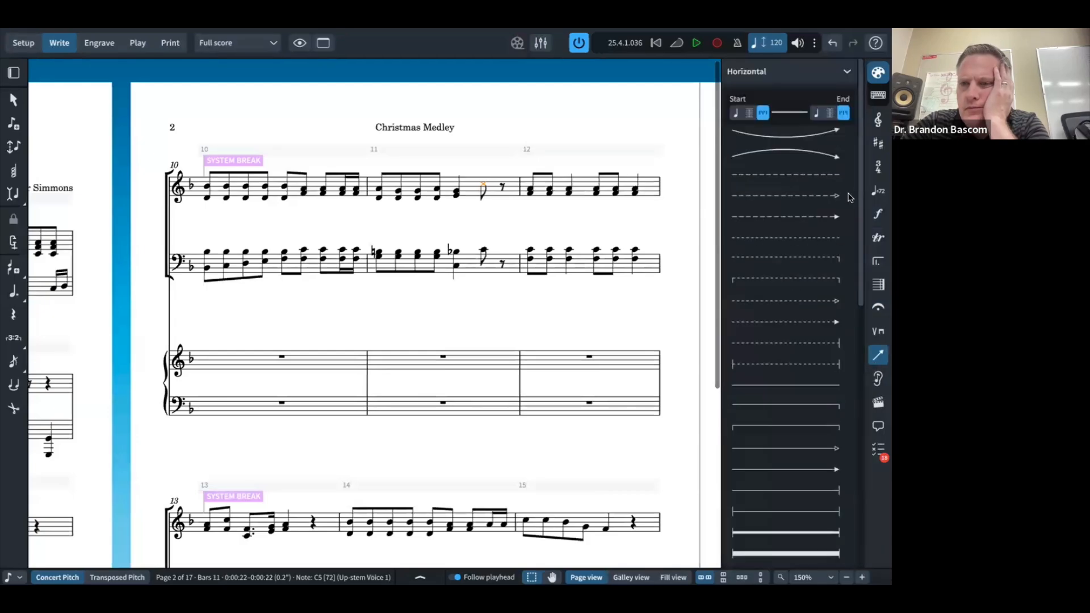
Step: Look through the Dynamics panel, then bring up Ornaments with its Jazz markings
{"action": "left_click", "coordinate": [877, 219]}
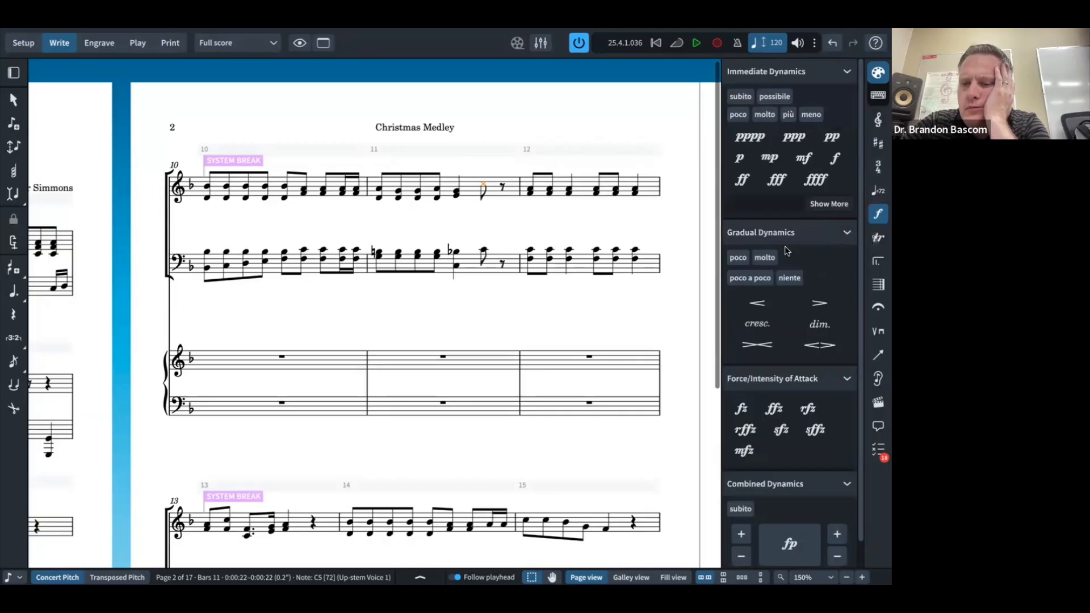
{"action": "scroll", "coordinate": [784, 247], "scroll_direction": "down", "scroll_amount": 1}
{"action": "left_click", "coordinate": [879, 239]}
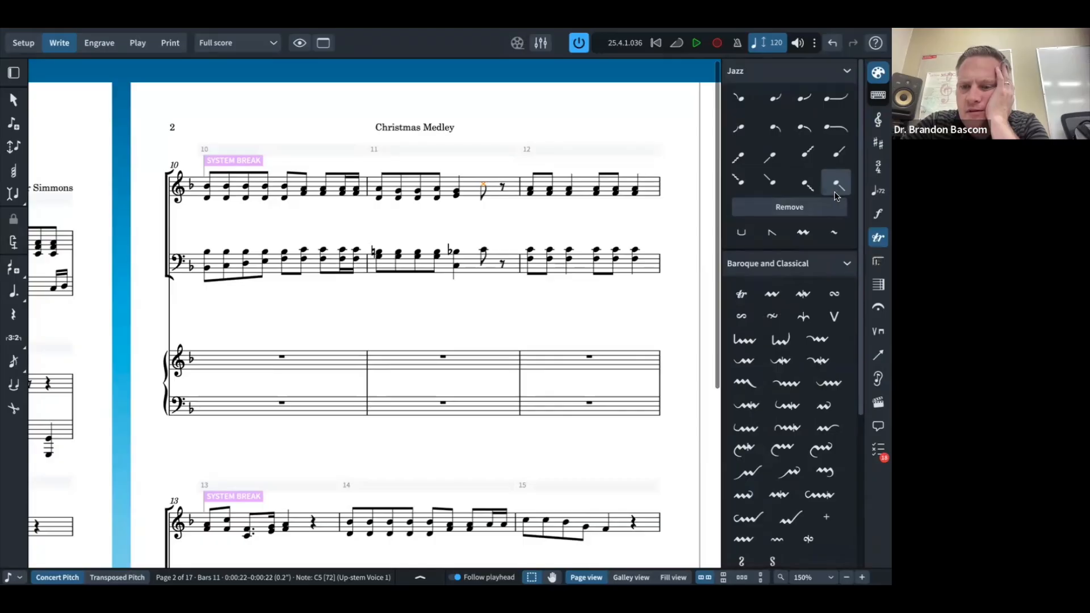
{"action": "scroll", "coordinate": [835, 196], "scroll_direction": "down", "scroll_amount": 2}
{"action": "scroll", "coordinate": [835, 195], "scroll_direction": "down", "scroll_amount": 2}
{"action": "scroll", "coordinate": [836, 196], "scroll_direction": "up", "scroll_amount": 5}
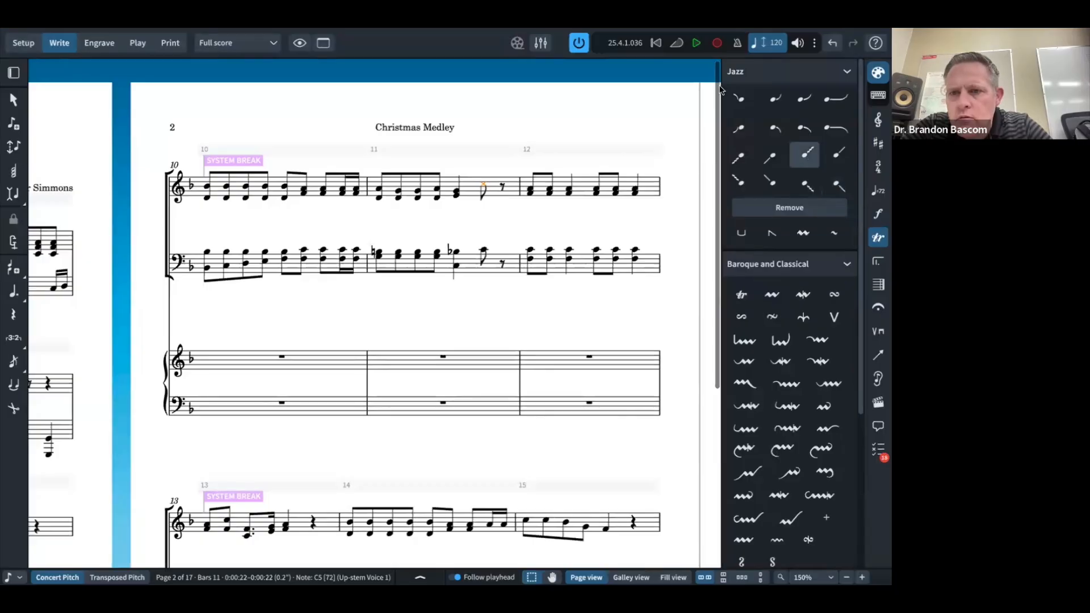
Step: Add a jazz fall to bar 11's last eighth note, undo it, and apply Fall Bend (Short) instead
{"action": "left_click", "coordinate": [735, 101]}
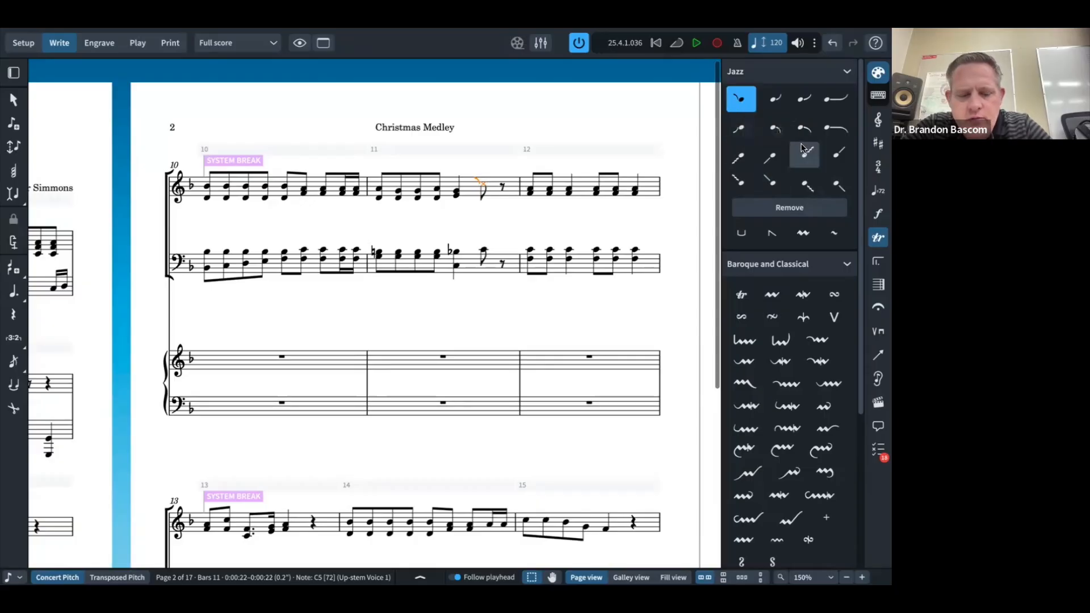
{"action": "key", "text": "ctrl+z"}
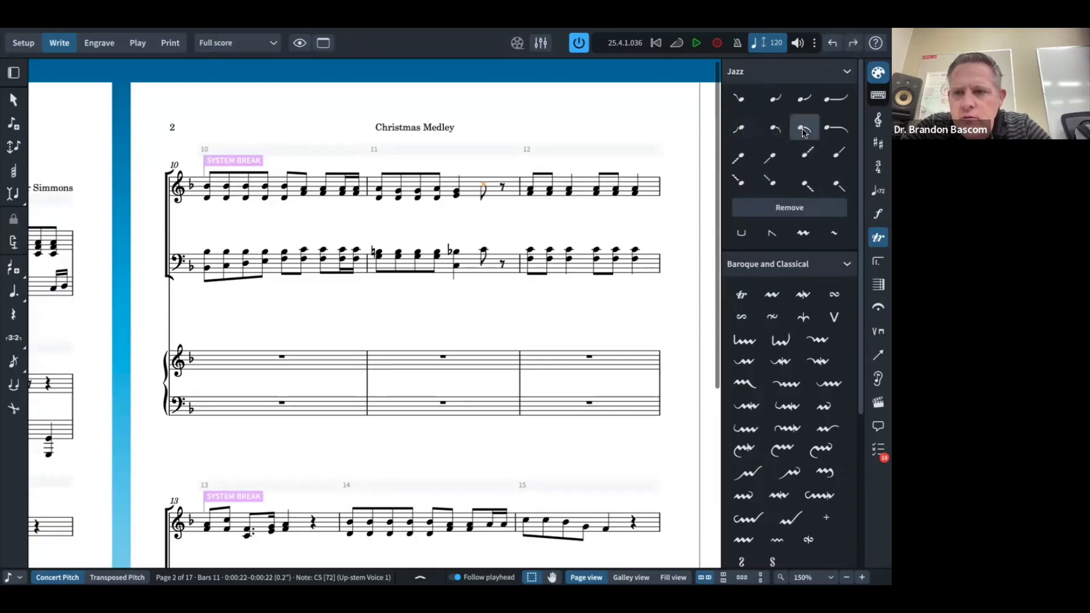
{"action": "left_click", "coordinate": [803, 130]}
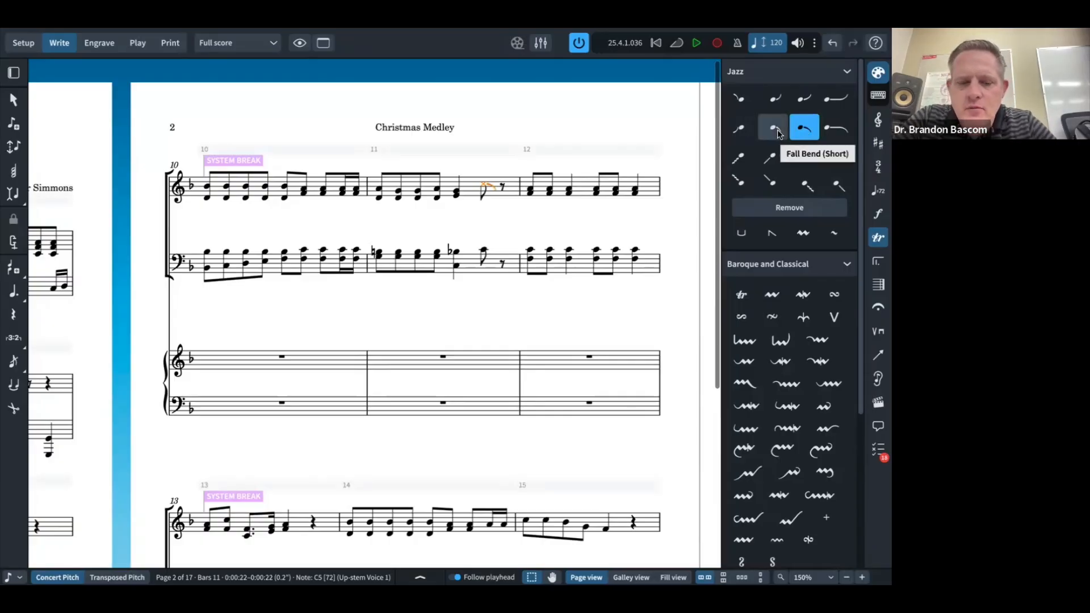
{"action": "left_click", "coordinate": [777, 130]}
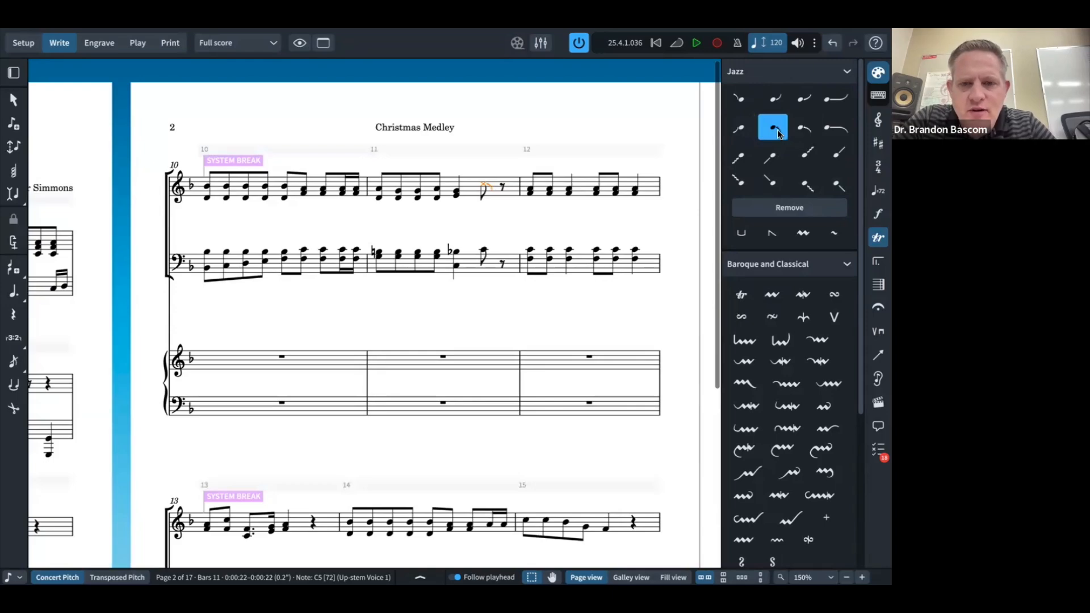
Step: Compare the short fall bend with the reference PDF and return to the score
{"action": "key", "text": "super+Tab"}
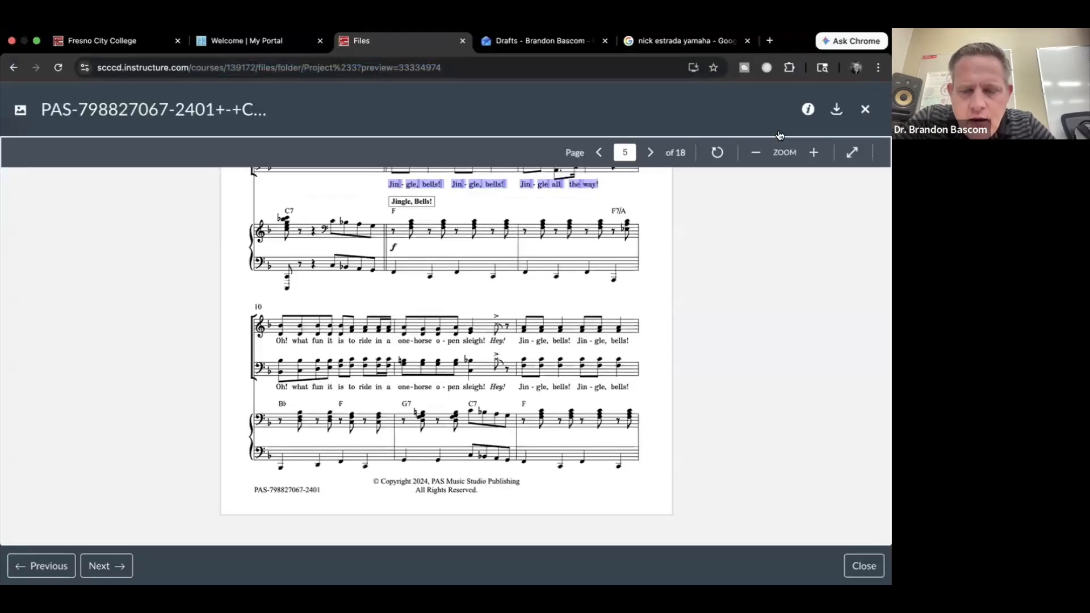
{"action": "key", "text": "super+Tab"}
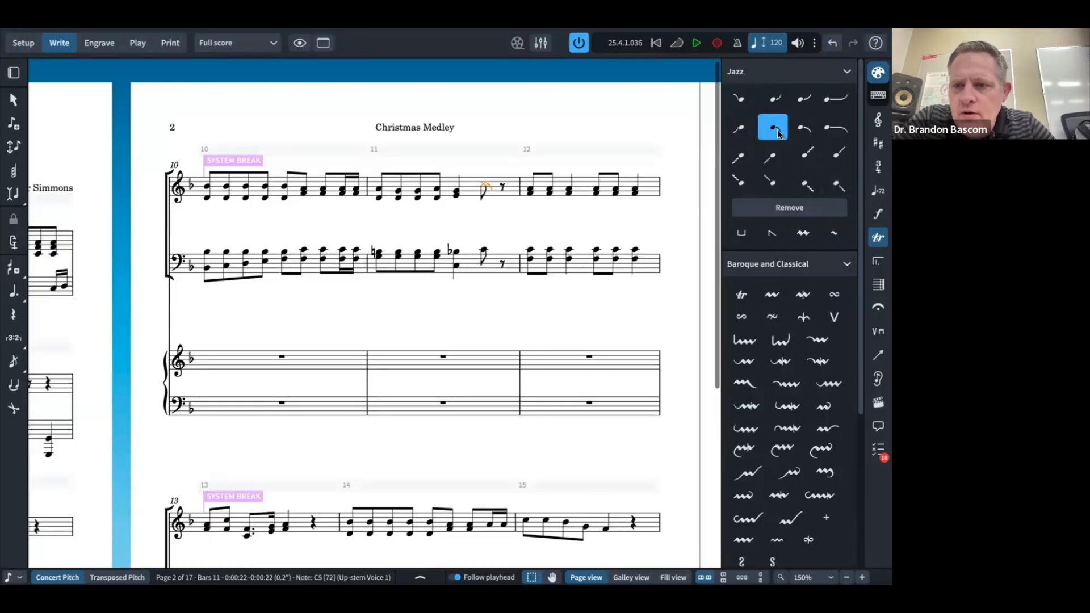
{"action": "key", "text": "super+Tab"}
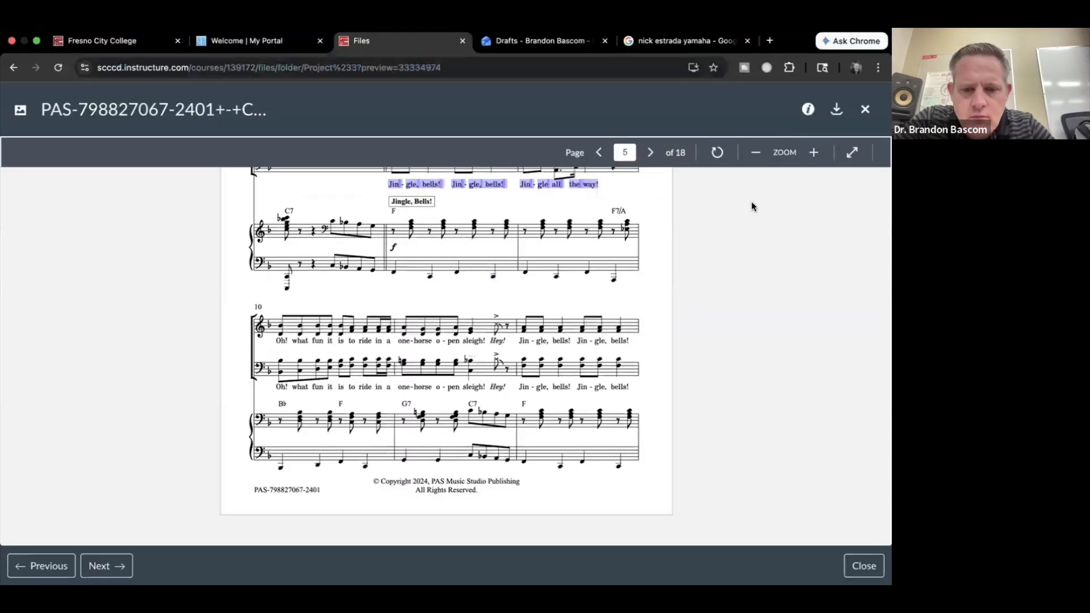
{"action": "scroll", "coordinate": [557, 319], "scroll_direction": "down", "scroll_amount": 6}
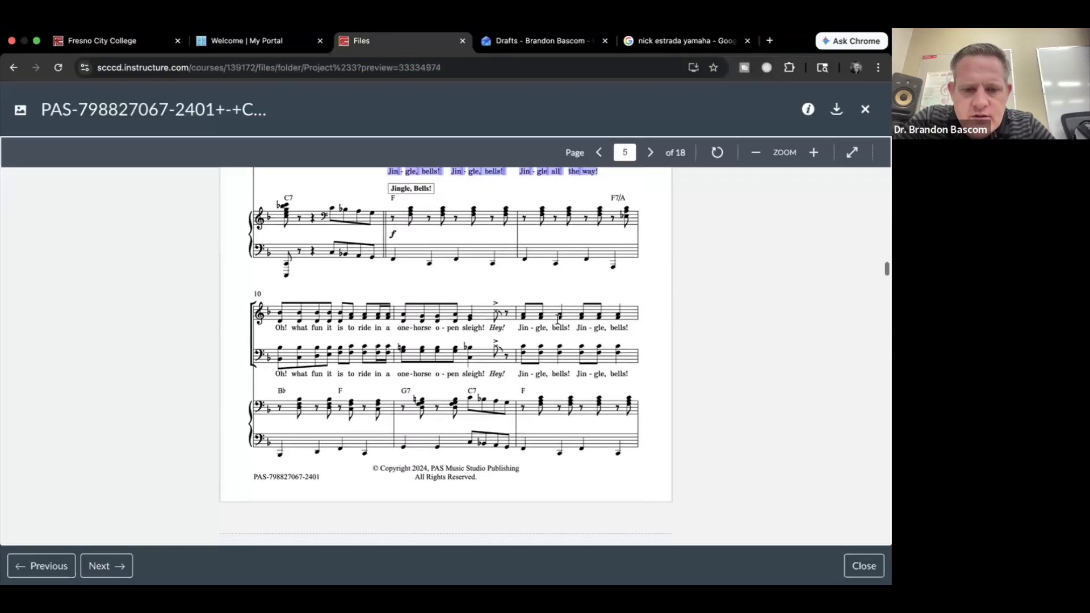
{"action": "scroll", "coordinate": [558, 322], "scroll_direction": "up", "scroll_amount": 10}
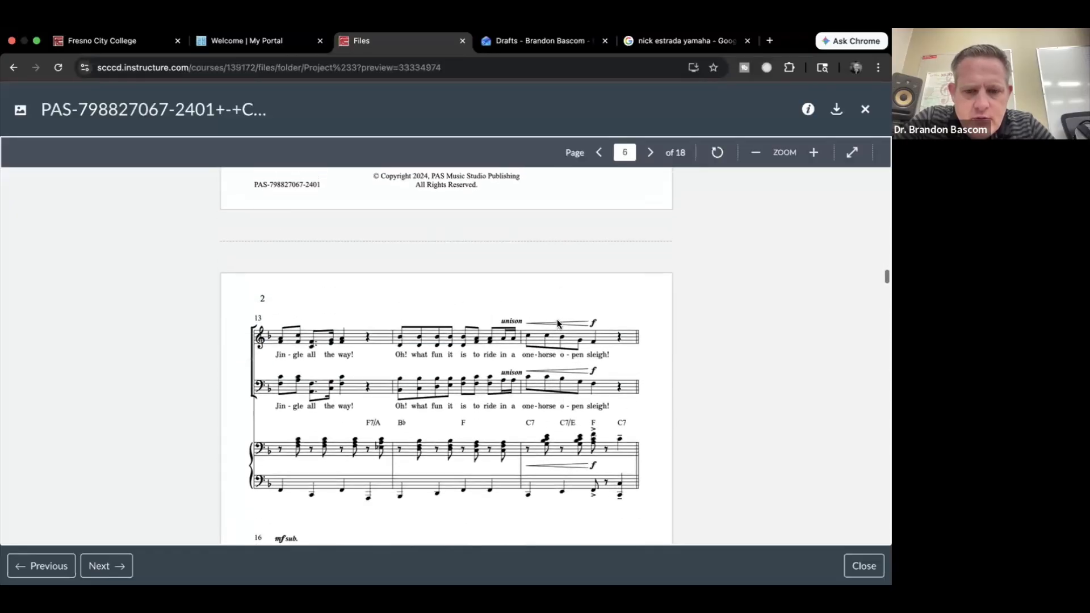
{"action": "scroll", "coordinate": [556, 319], "scroll_direction": "down", "scroll_amount": 2}
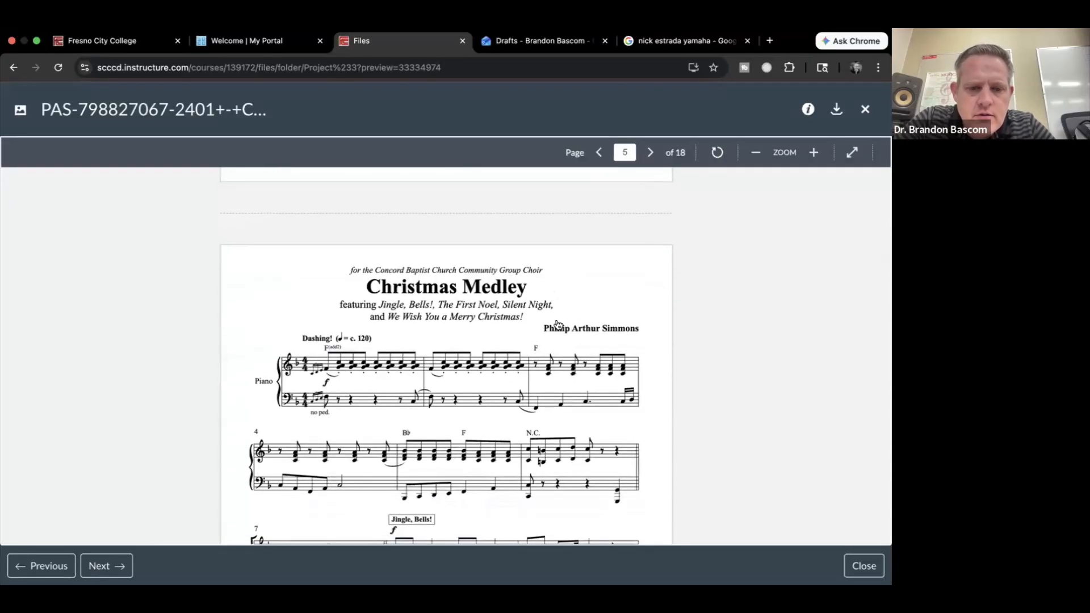
{"action": "key", "text": "super+Tab"}
{"action": "scroll", "coordinate": [288, 343], "scroll_direction": "left", "scroll_amount": 9}
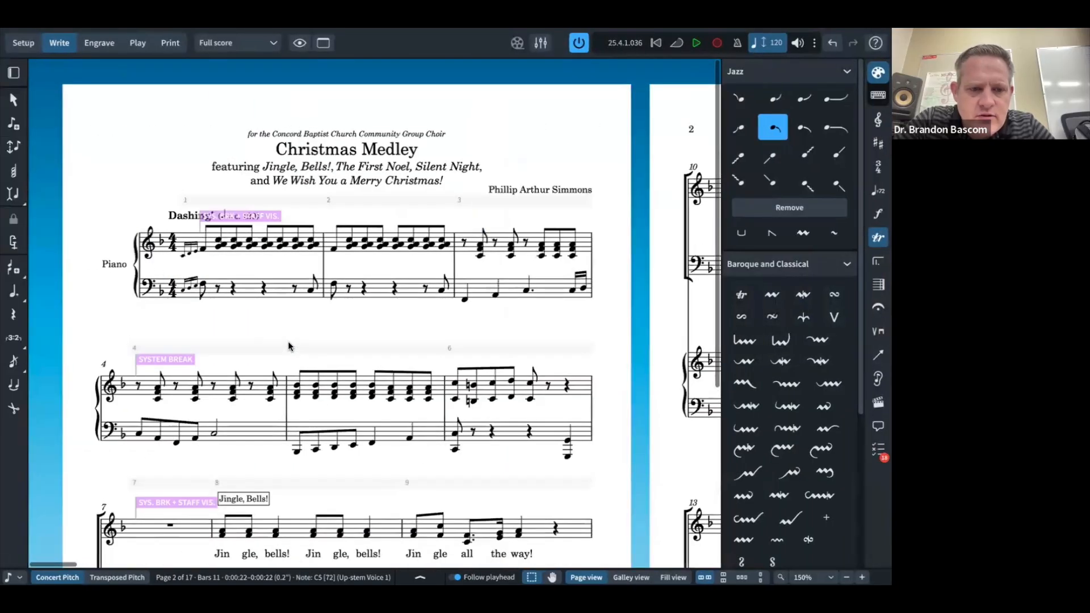
Step: Close the Ornaments panel and add an F(add2) chord symbol above the first note of bar 1
{"action": "key", "text": "super+Tab"}
{"action": "key", "text": "super+Tab"}
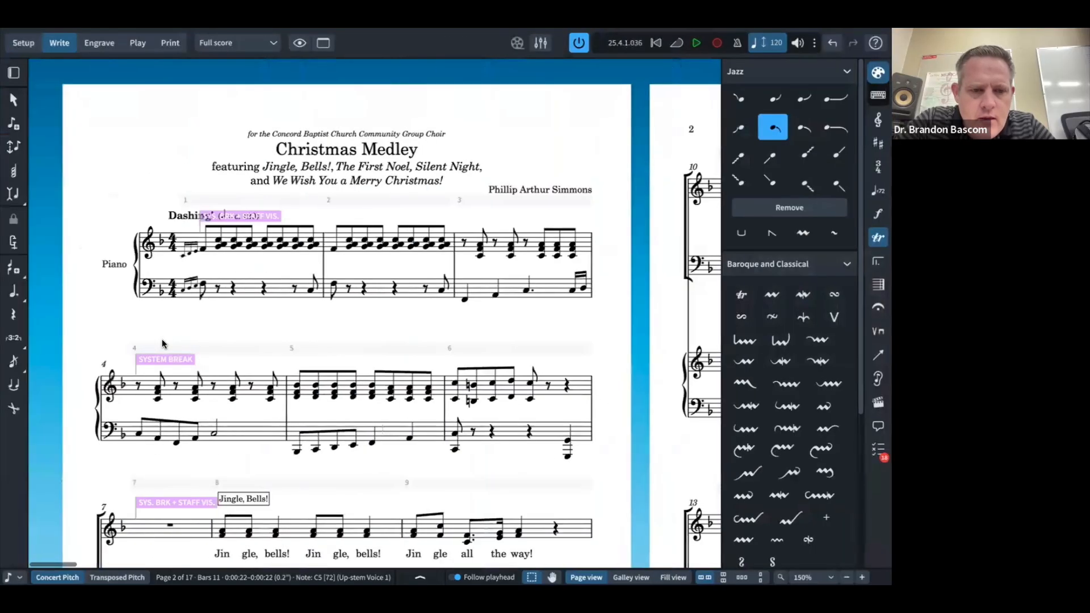
{"action": "left_click", "coordinate": [202, 250]}
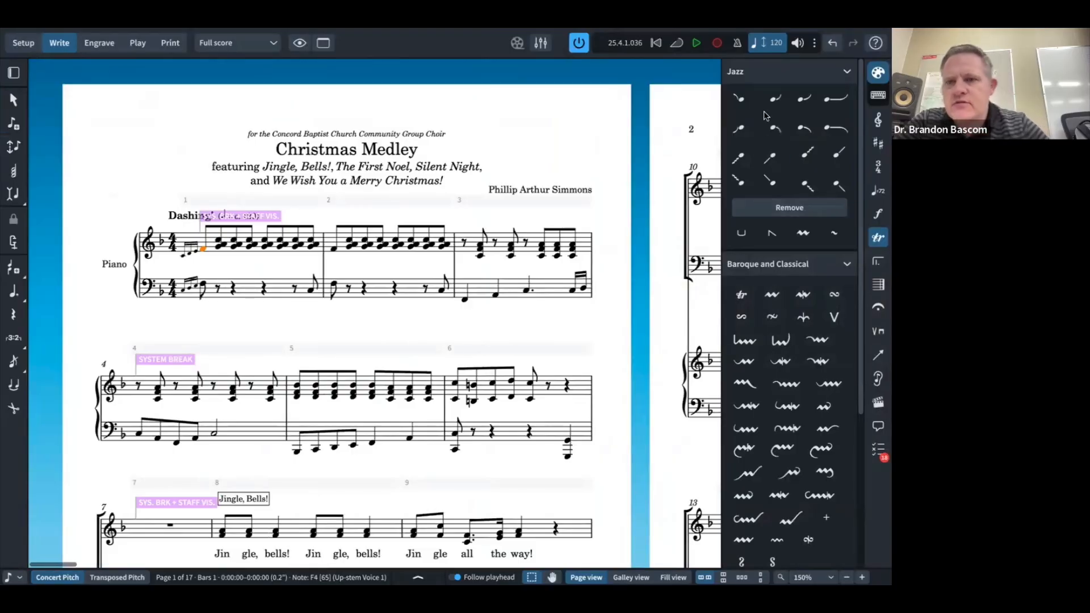
{"action": "left_click", "coordinate": [873, 237]}
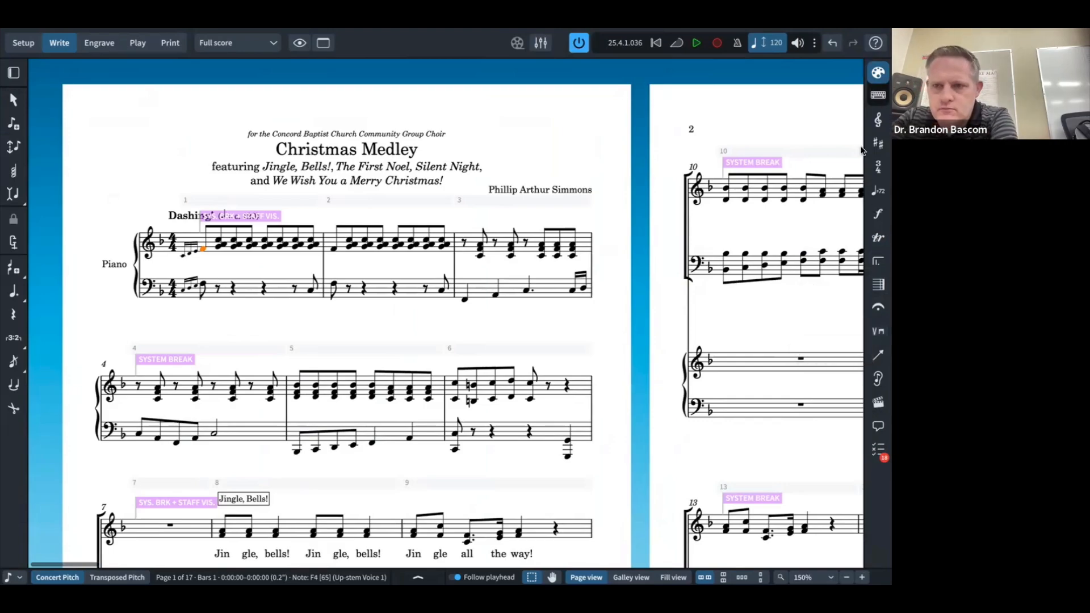
{"action": "left_click", "coordinate": [877, 93]}
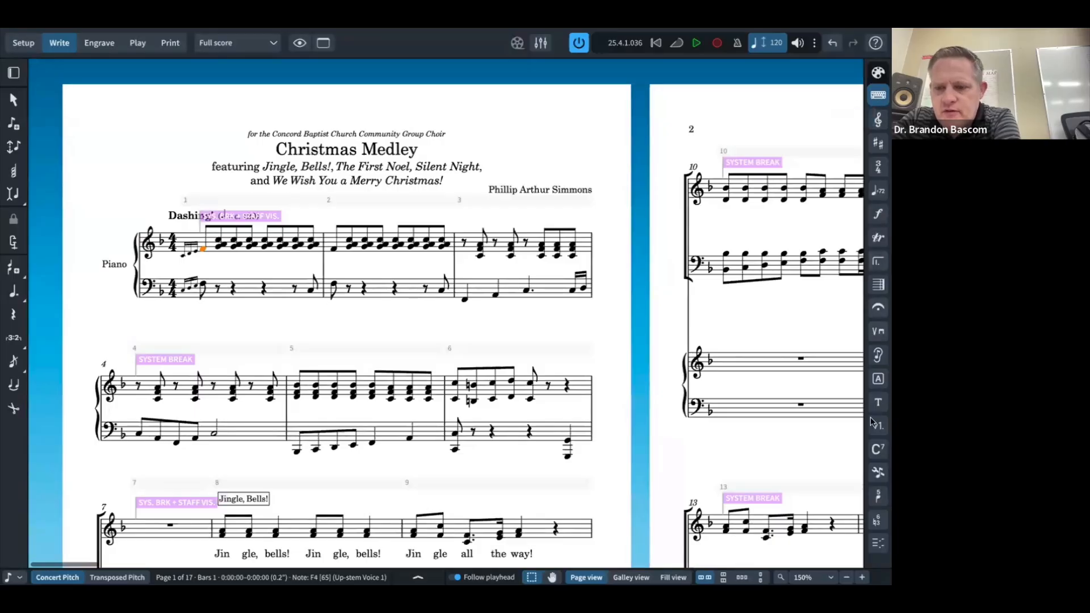
{"action": "left_click", "coordinate": [876, 451]}
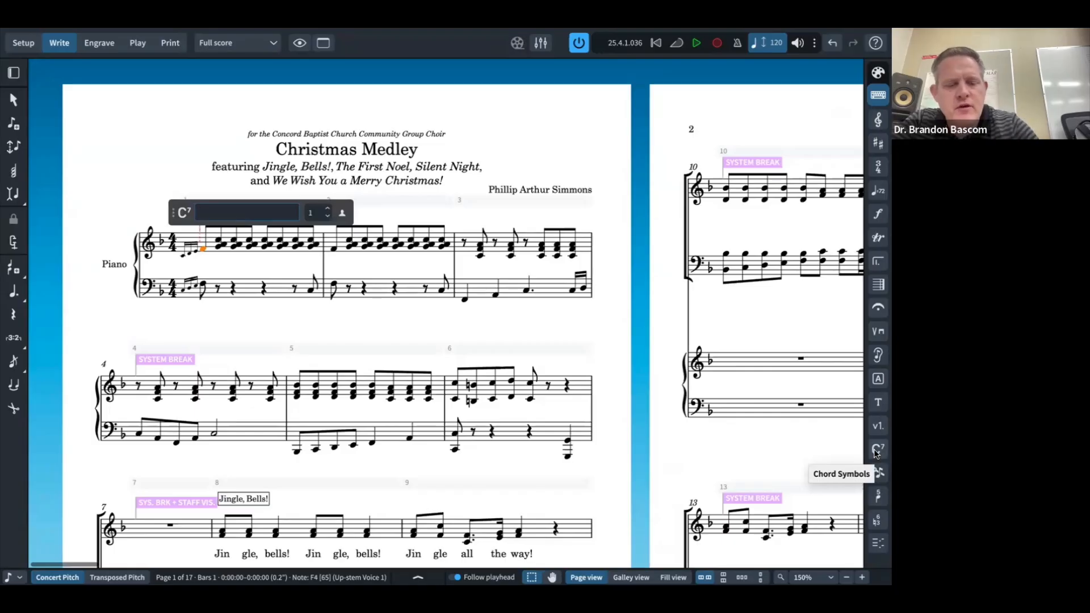
{"action": "key", "text": "super+Tab"}
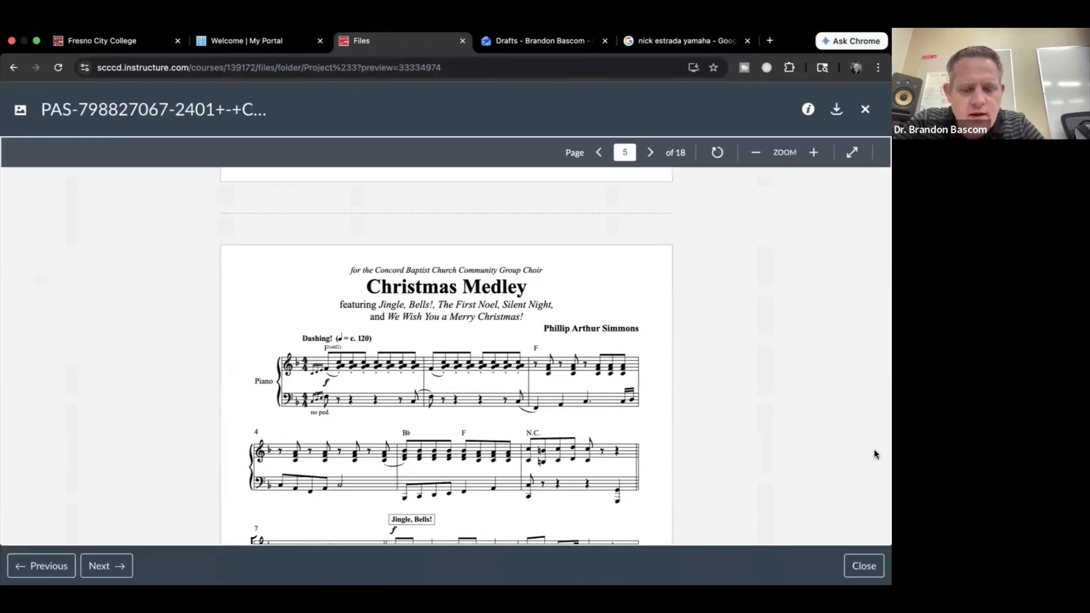
{"action": "key", "text": "super+Tab"}
{"action": "type", "text": "F("}
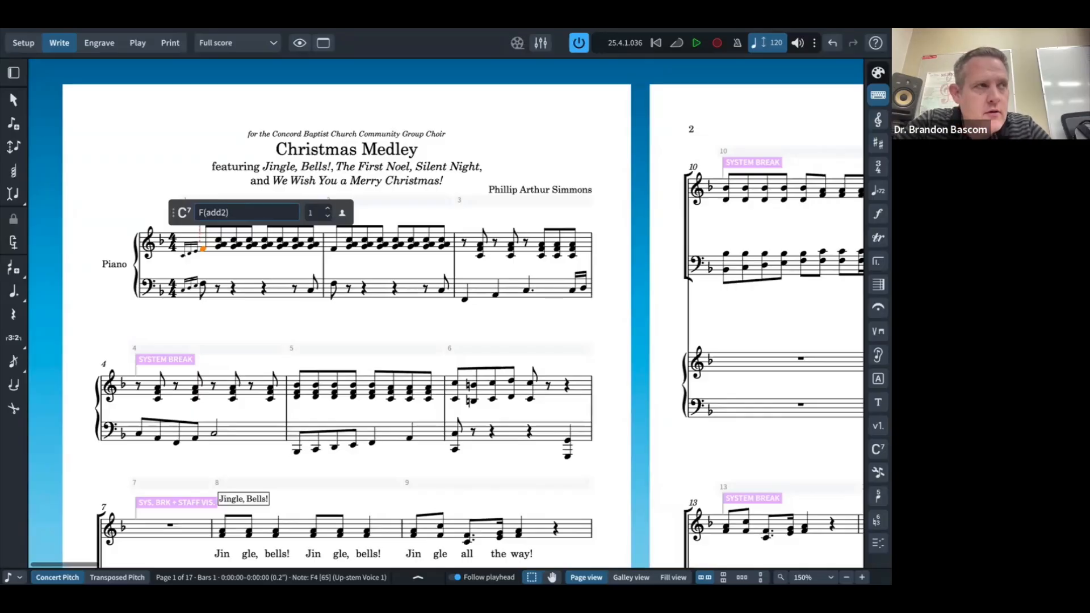
{"action": "type", "text": "add2)"}
{"action": "key", "text": "Return"}
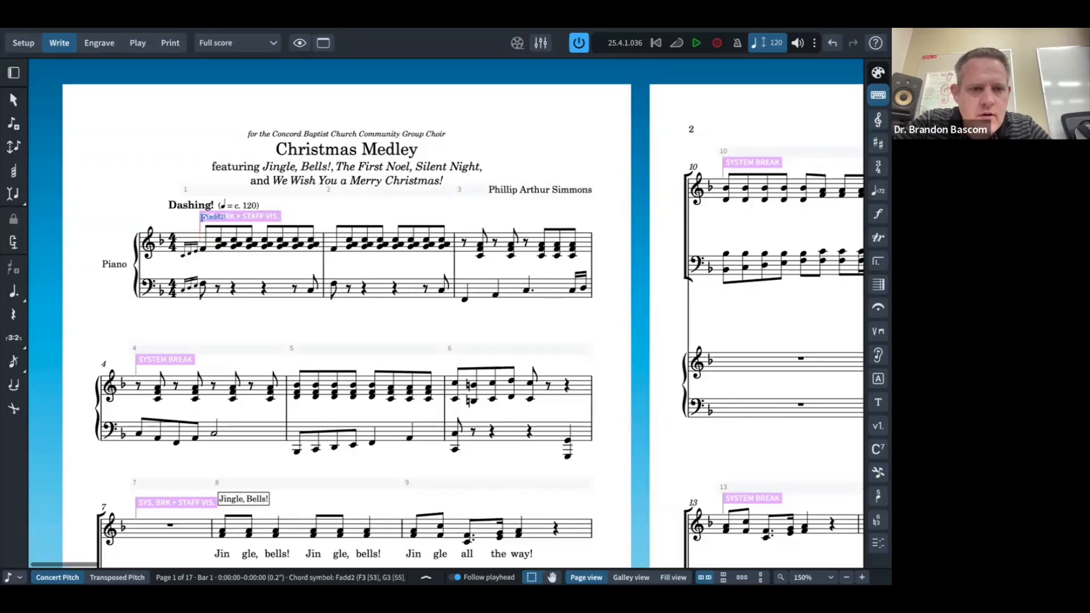
Step: Check the clean score against the reference, then add an F chord symbol above bar 3
{"action": "key", "text": "slash"}
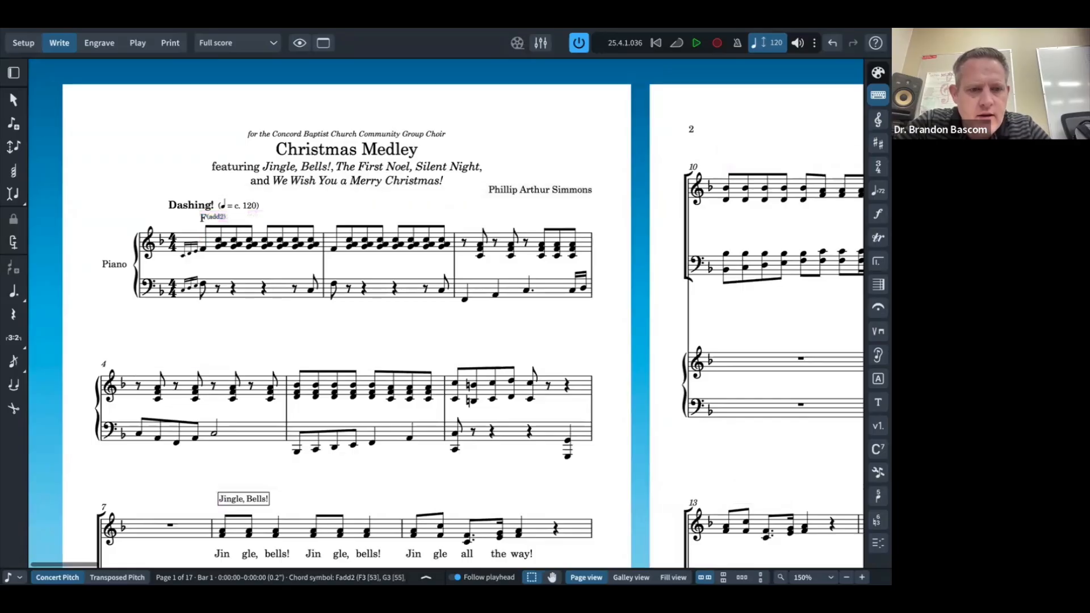
{"action": "key", "text": "super+Tab"}
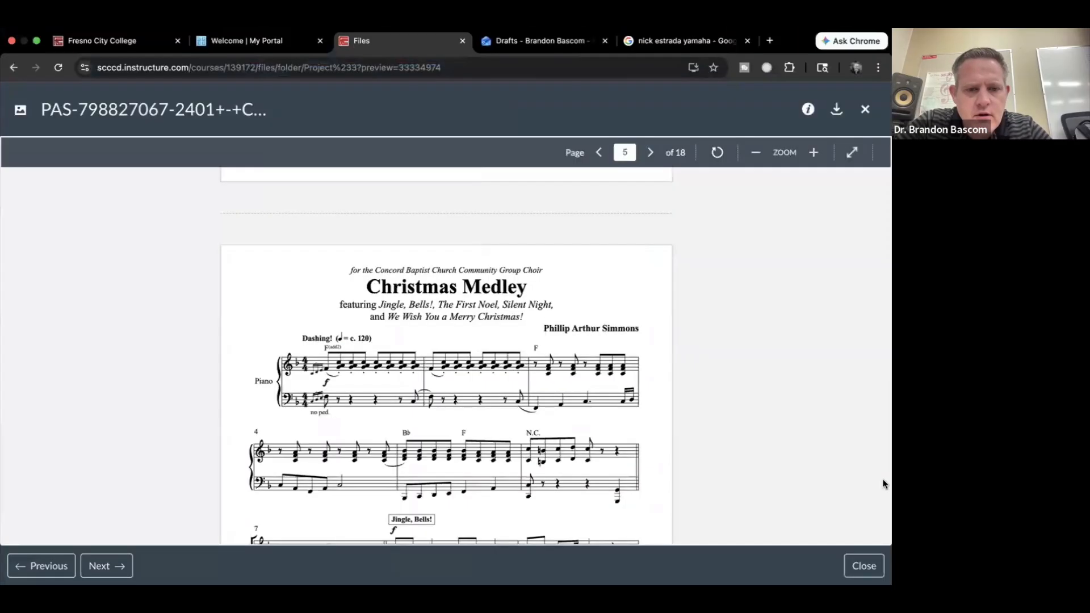
{"action": "key", "text": "super+Tab"}
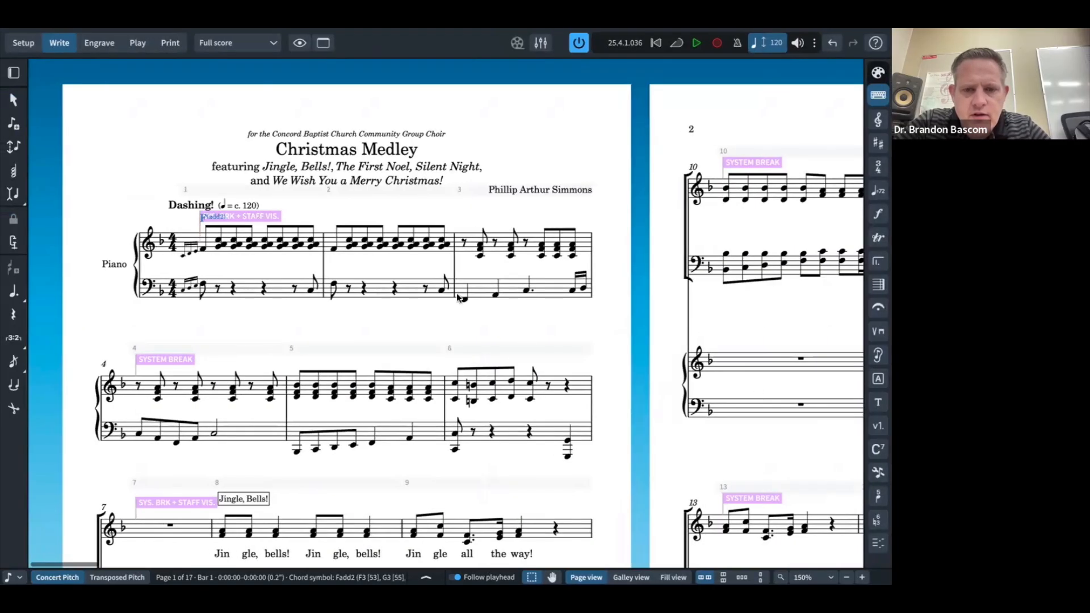
{"action": "left_click", "coordinate": [463, 243]}
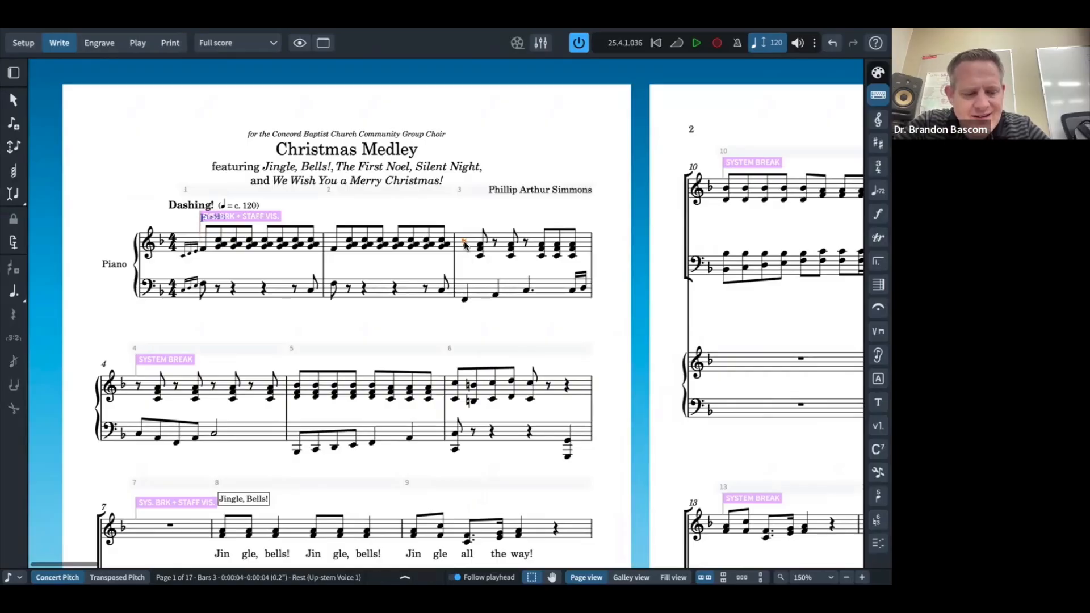
{"action": "key", "text": "shift+q"}
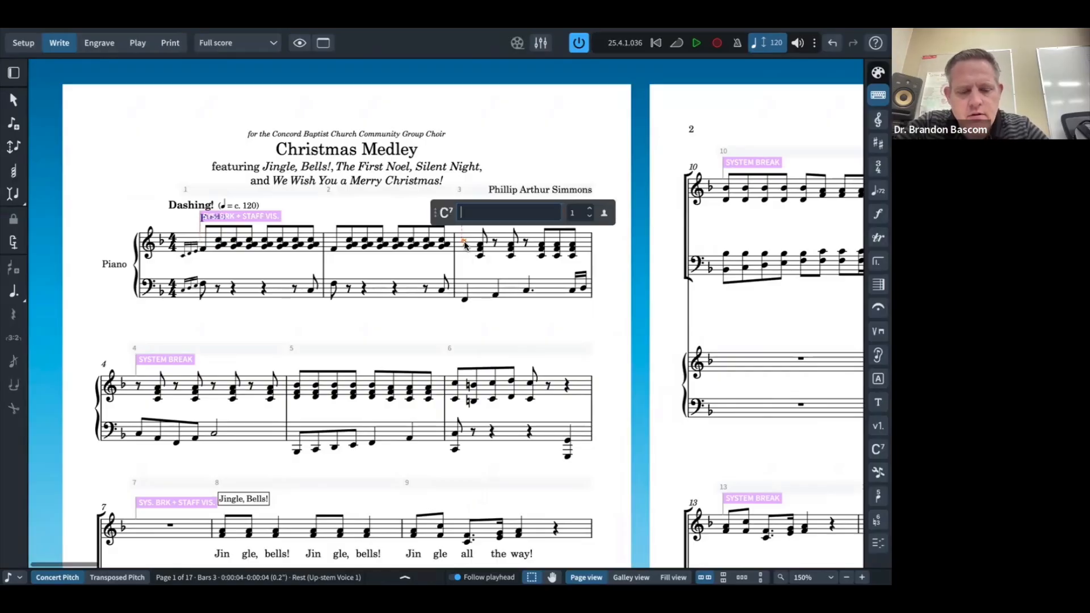
{"action": "type", "text": "F"}
{"action": "key", "text": "Return"}
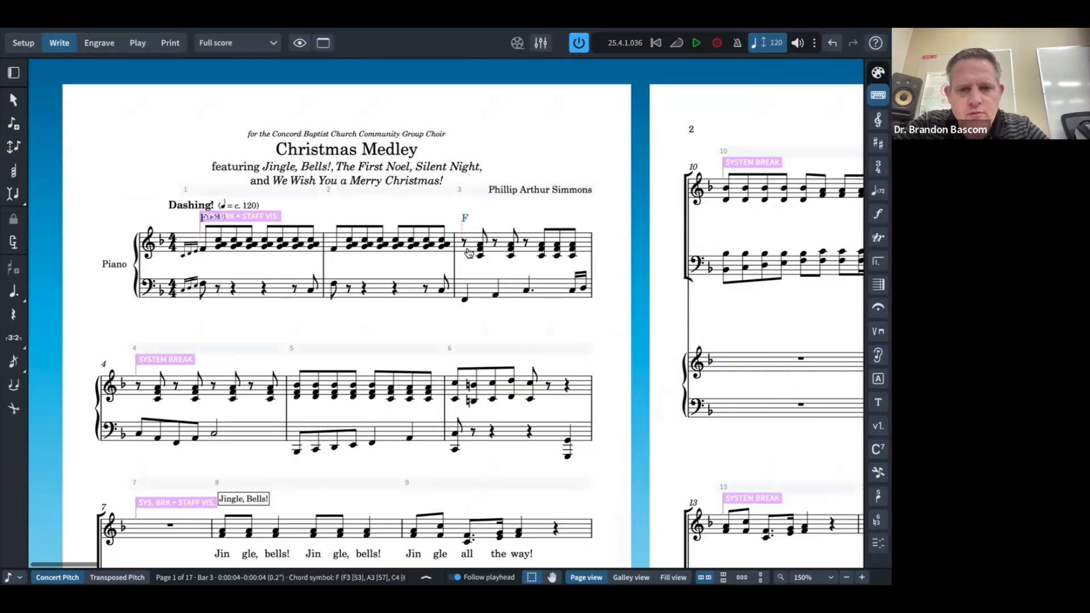
Step: Add a B♭ chord symbol above bar 5's first chord and compare with the reference PDF
{"action": "key", "text": "super+Tab"}
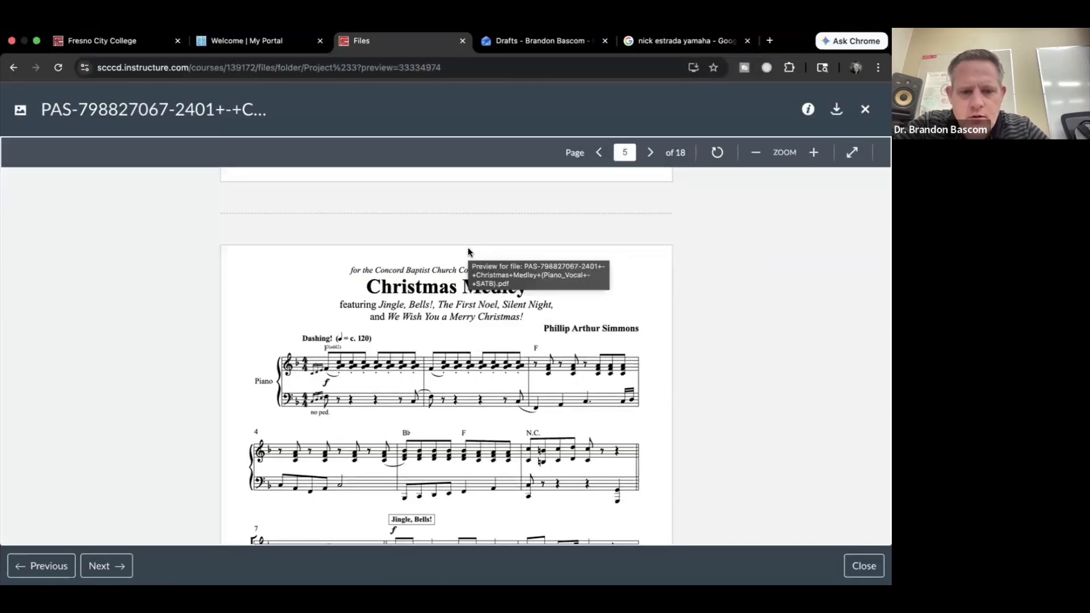
{"action": "key", "text": "super+Tab"}
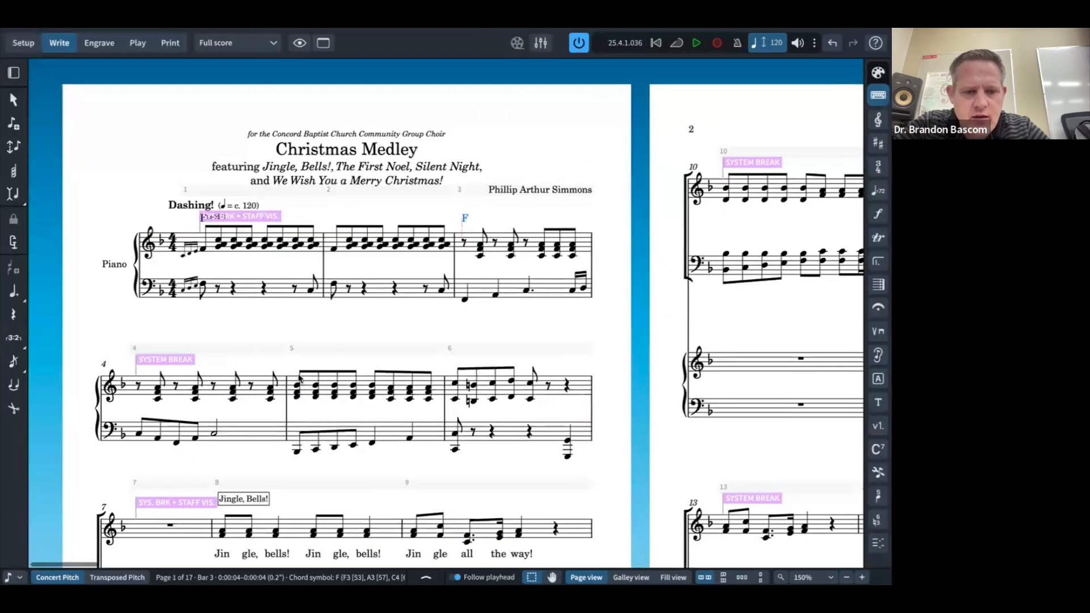
{"action": "left_click", "coordinate": [299, 377]}
{"action": "key", "text": "shift+q"}
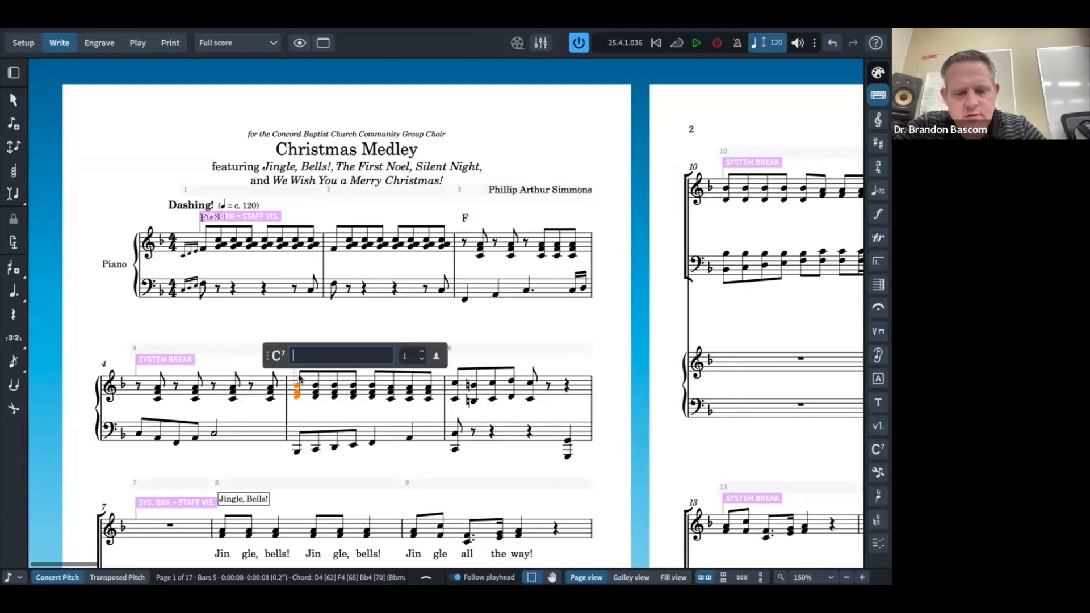
{"action": "key", "text": "Return"}
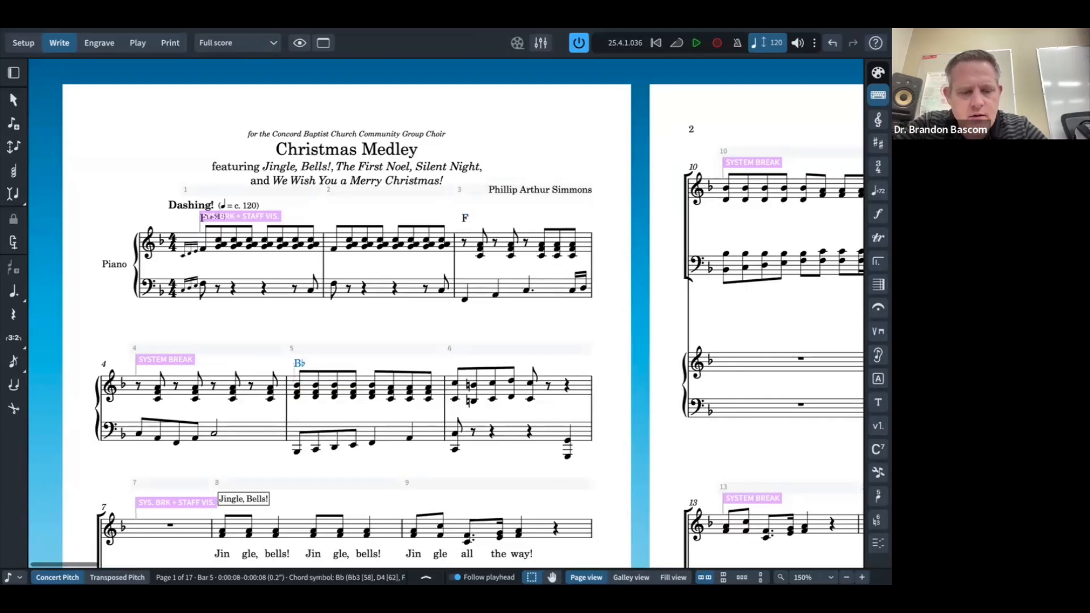
{"action": "key", "text": "super+s"}
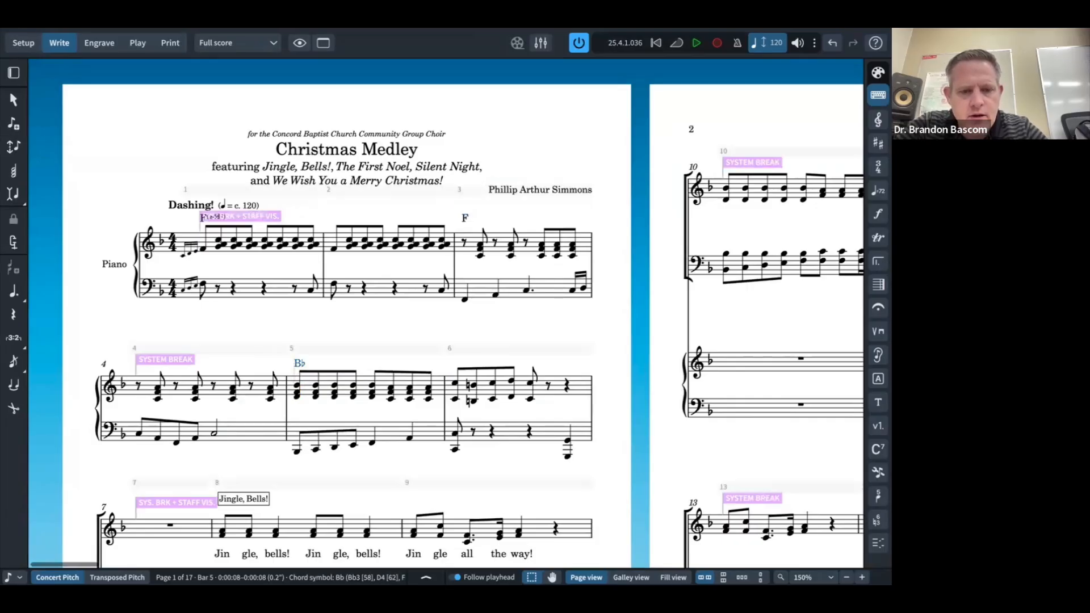
{"action": "key", "text": "super+Tab"}
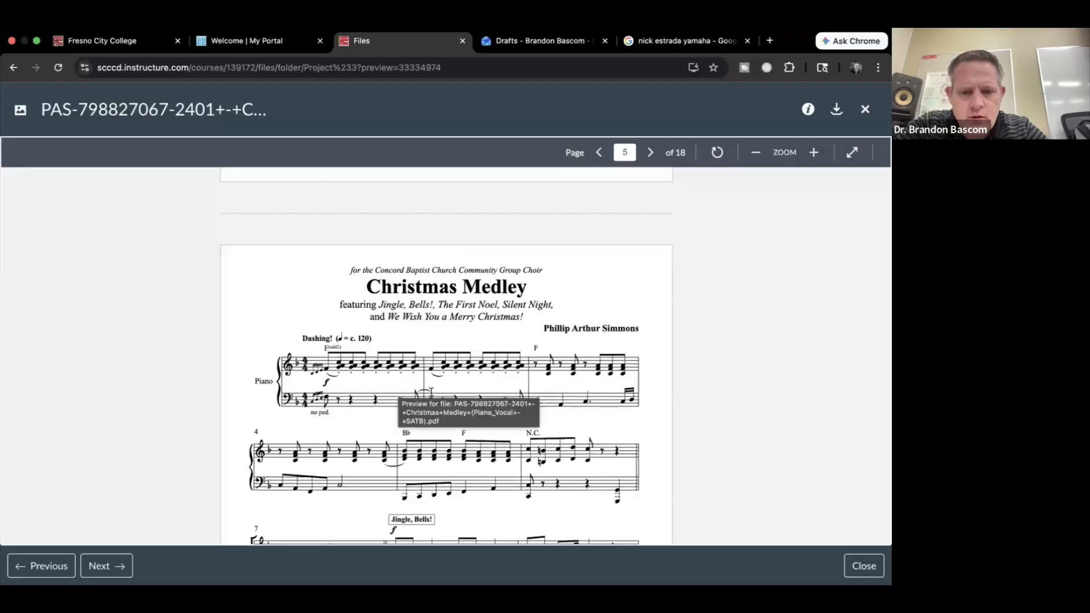
{"action": "scroll", "coordinate": [429, 302], "scroll_direction": "down", "scroll_amount": 4}
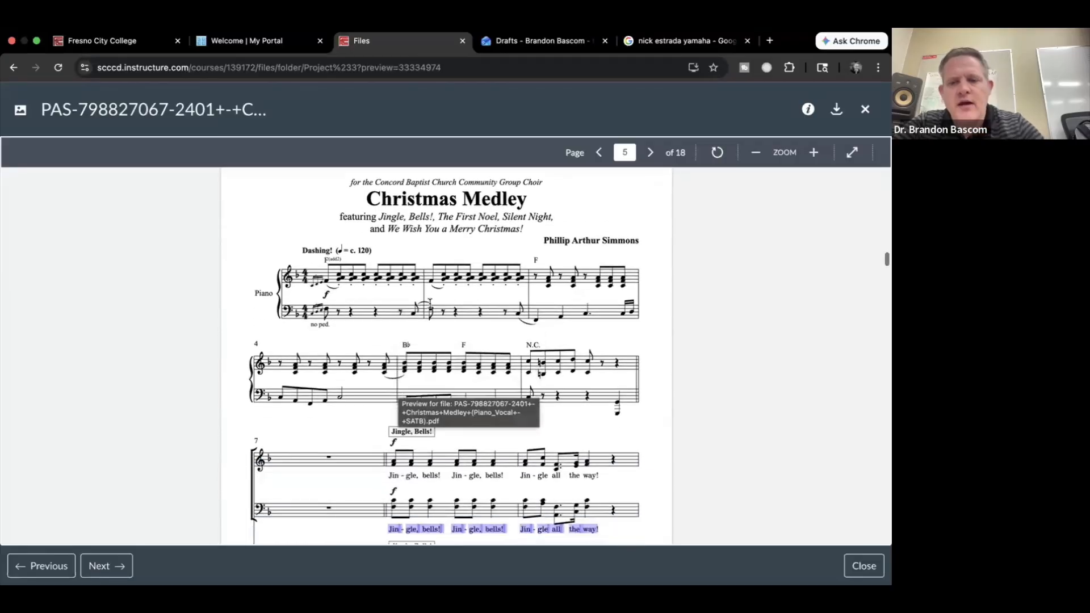
{"action": "scroll", "coordinate": [429, 307], "scroll_direction": "down", "scroll_amount": 7}
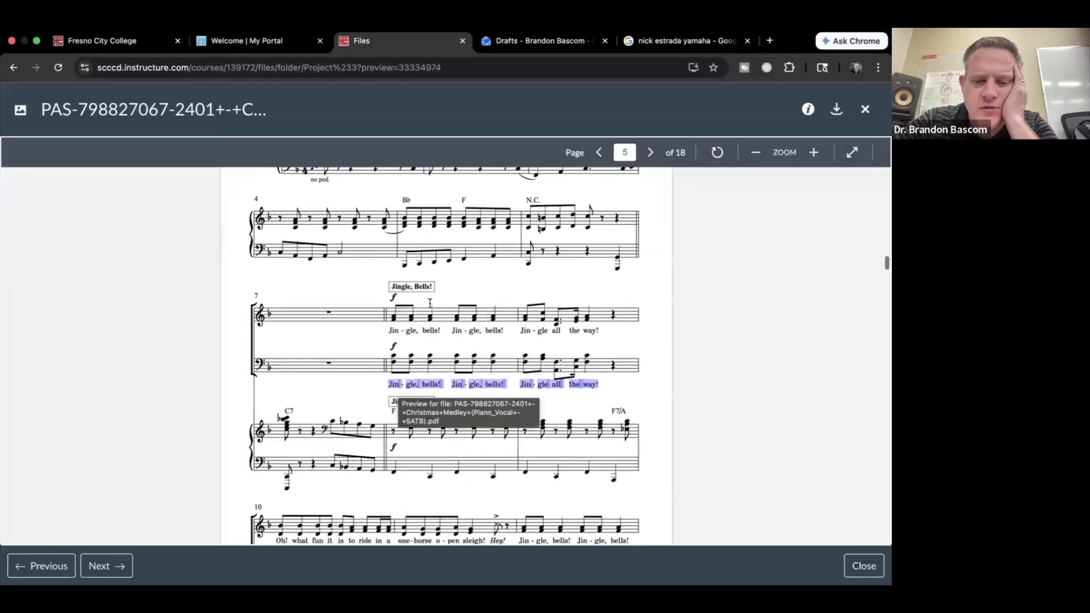
{"action": "scroll", "coordinate": [429, 307], "scroll_direction": "down", "scroll_amount": 5}
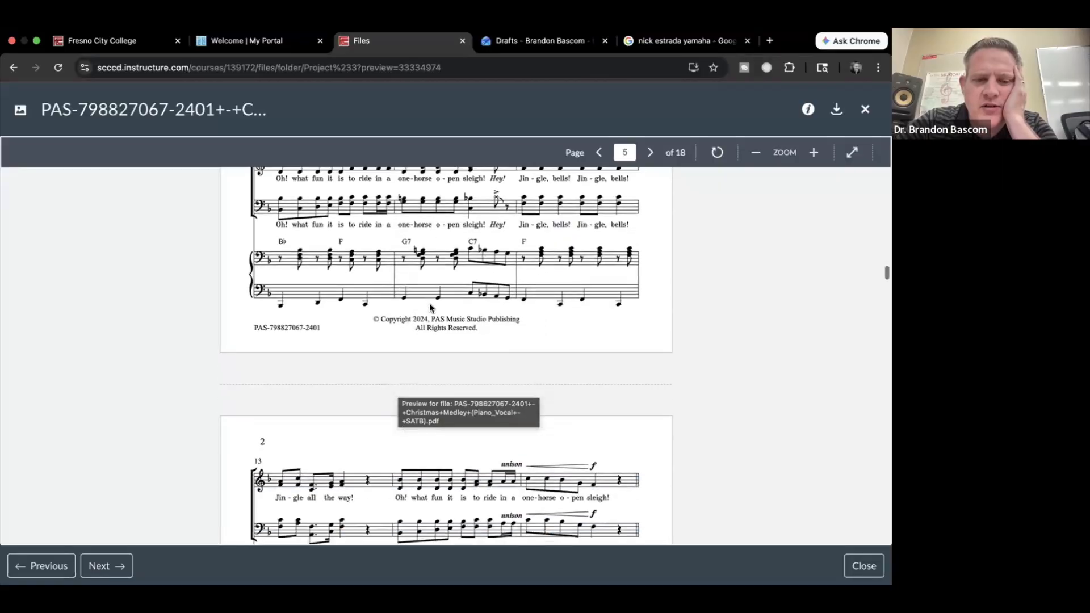
{"action": "scroll", "coordinate": [430, 307], "scroll_direction": "down", "scroll_amount": 5}
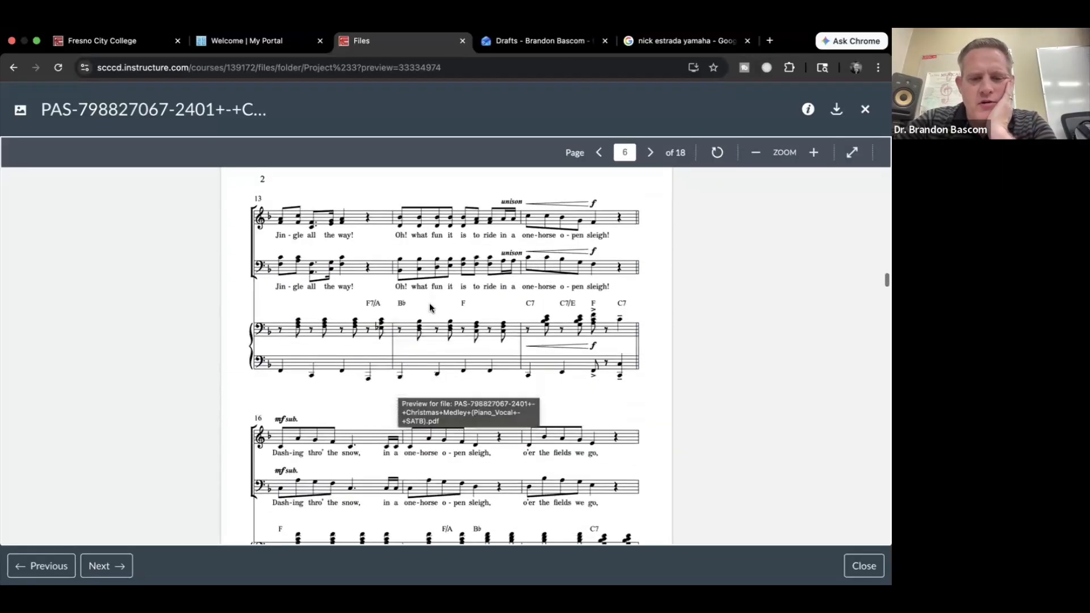
{"action": "scroll", "coordinate": [429, 307], "scroll_direction": "down", "scroll_amount": 5}
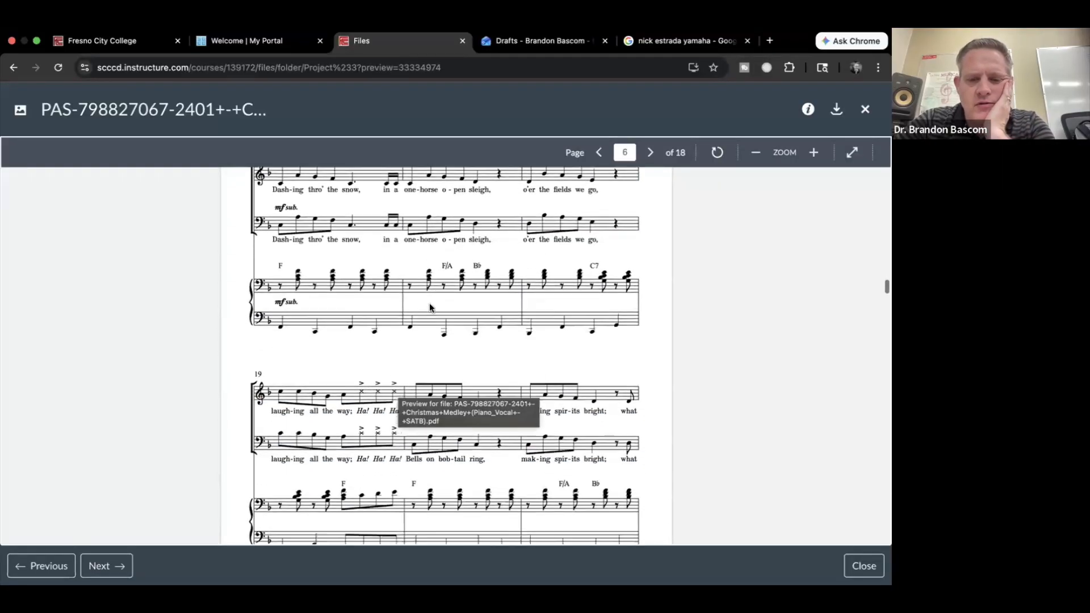
{"action": "scroll", "coordinate": [429, 307], "scroll_direction": "down", "scroll_amount": 15}
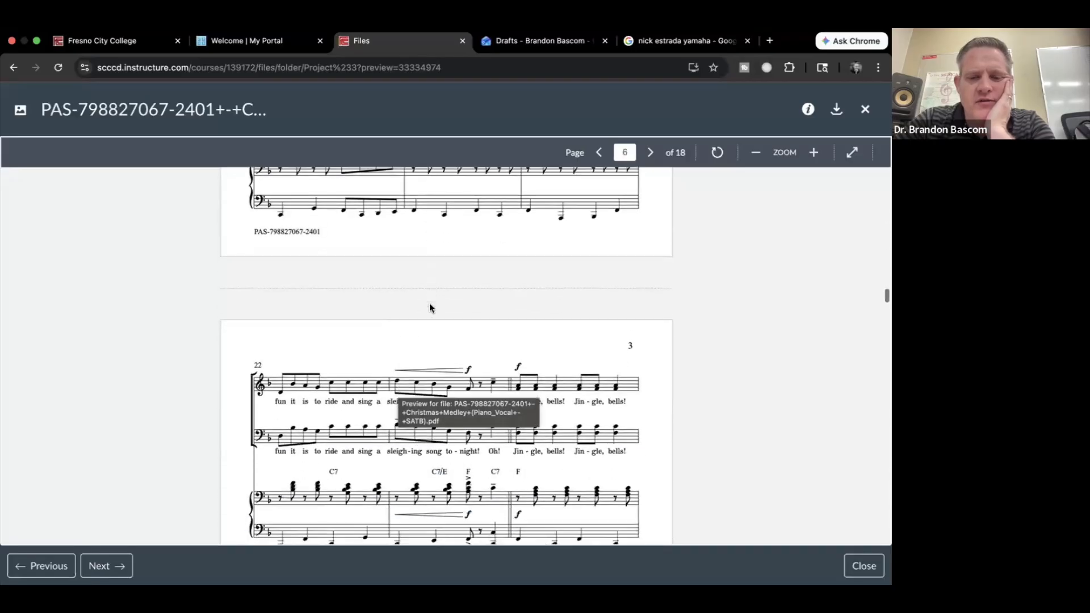
{"action": "scroll", "coordinate": [429, 307], "scroll_direction": "down", "scroll_amount": 12}
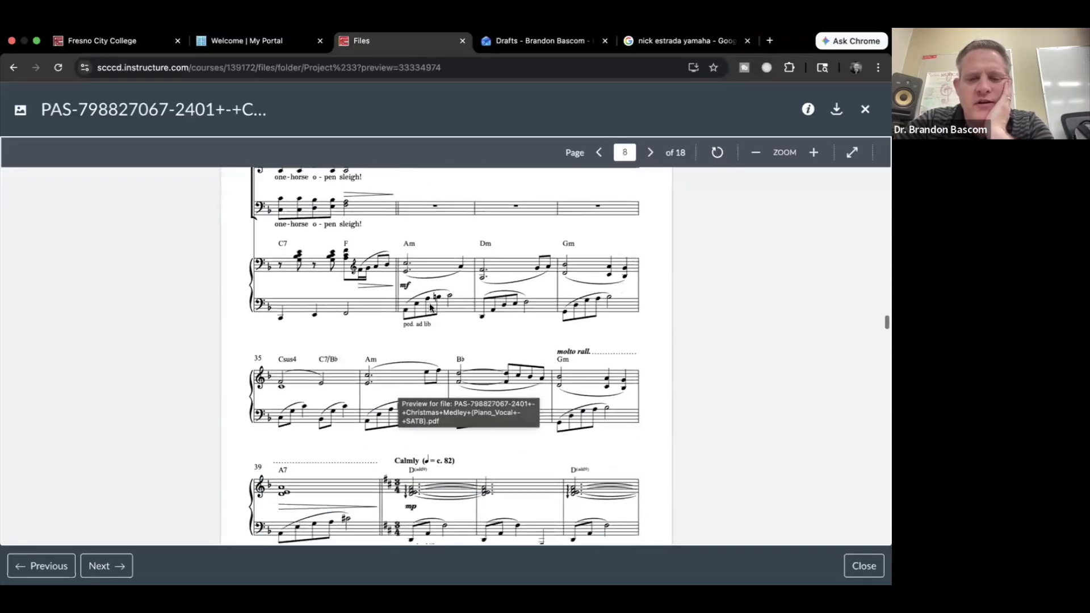
{"action": "scroll", "coordinate": [430, 306], "scroll_direction": "down", "scroll_amount": 1}
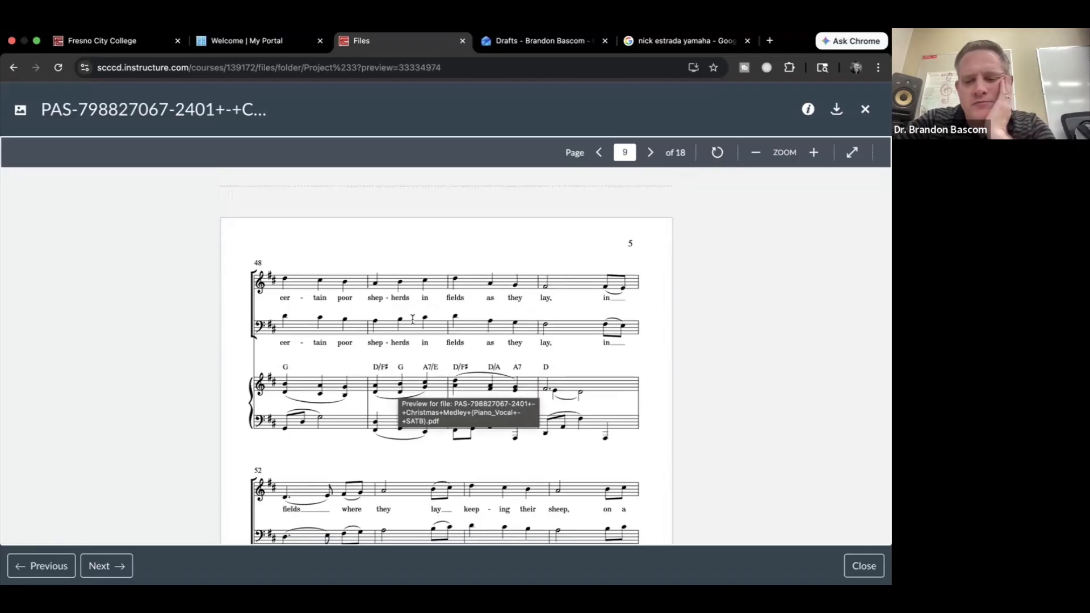
{"action": "scroll", "coordinate": [367, 347], "scroll_direction": "down", "scroll_amount": 11}
{"action": "scroll", "coordinate": [367, 350], "scroll_direction": "down", "scroll_amount": 8}
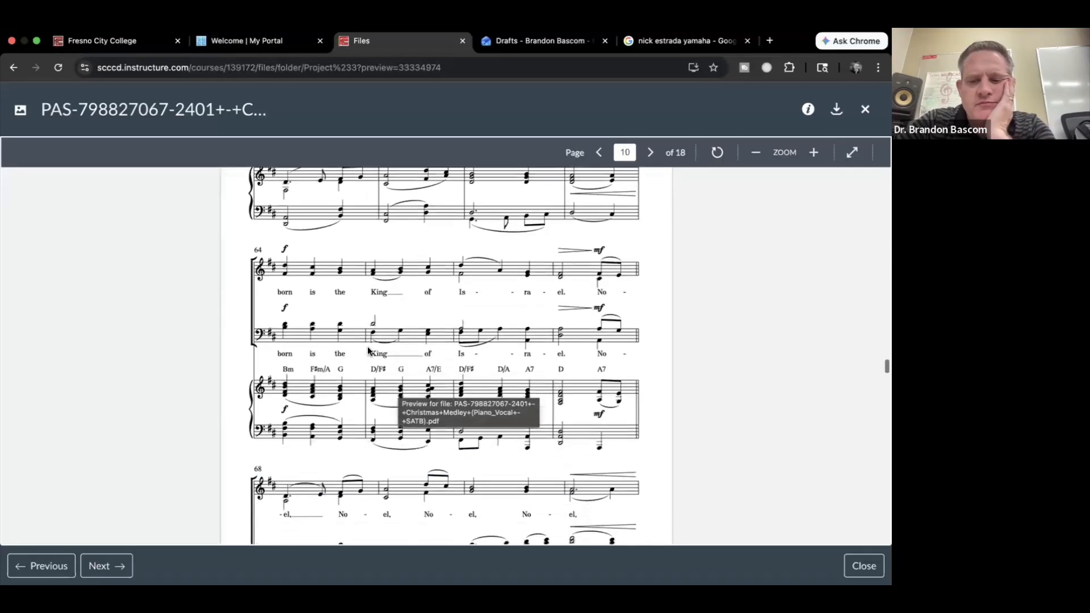
{"action": "scroll", "coordinate": [368, 350], "scroll_direction": "down", "scroll_amount": 10}
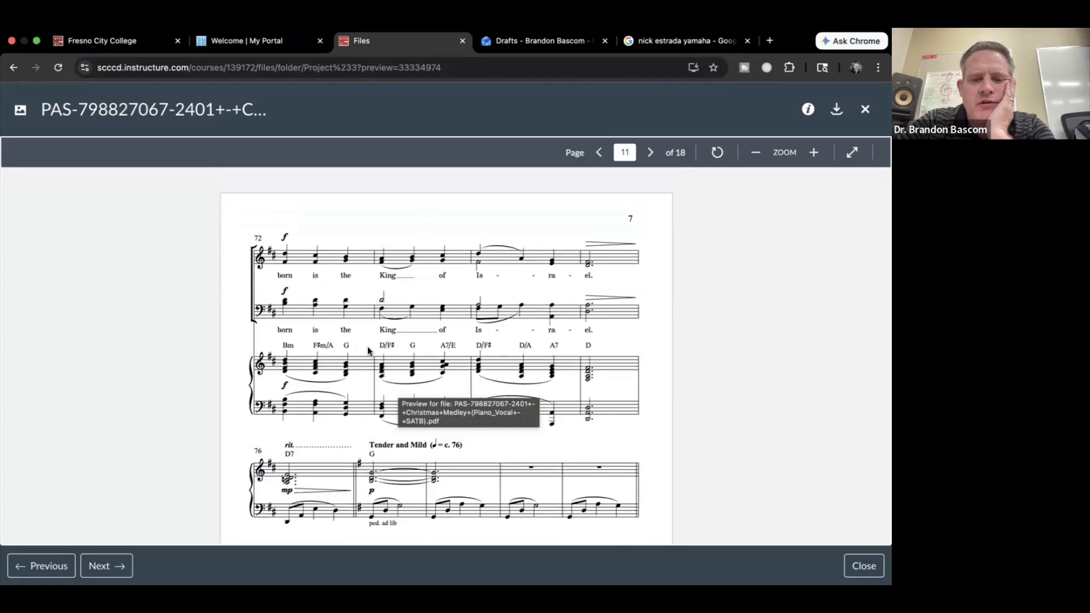
{"action": "scroll", "coordinate": [368, 351], "scroll_direction": "down", "scroll_amount": 5}
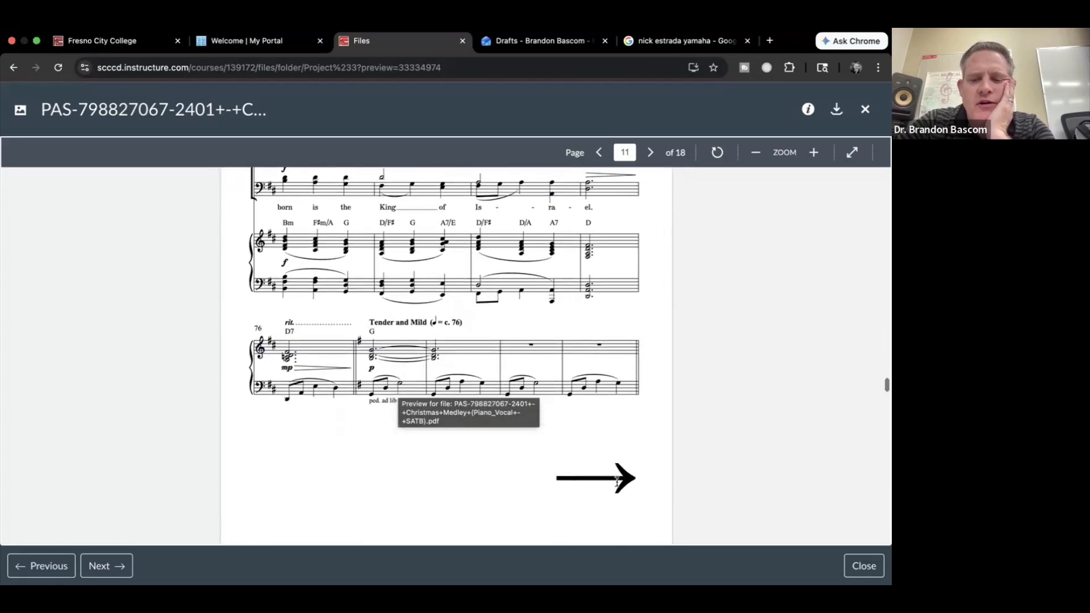
{"action": "scroll", "coordinate": [621, 476], "scroll_direction": "down", "scroll_amount": 2}
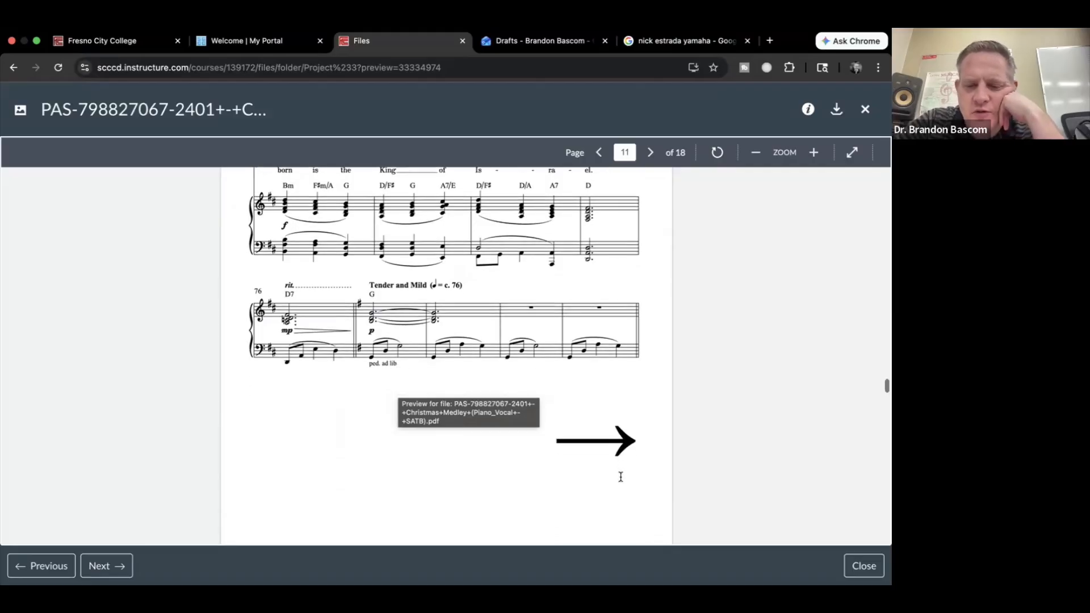
{"action": "scroll", "coordinate": [620, 476], "scroll_direction": "down", "scroll_amount": 10}
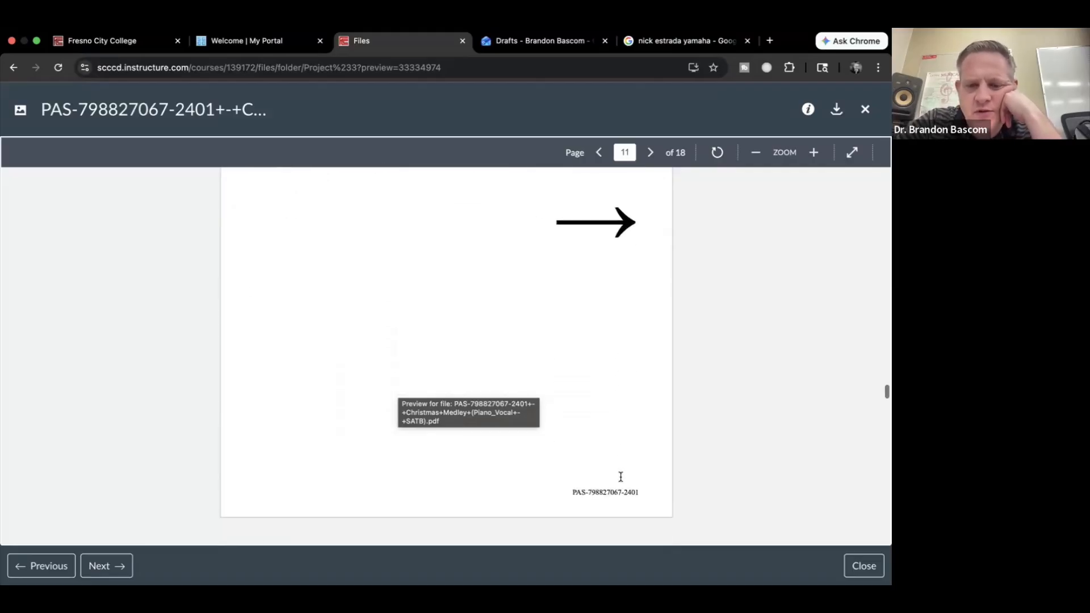
{"action": "scroll", "coordinate": [620, 481], "scroll_direction": "down", "scroll_amount": 4}
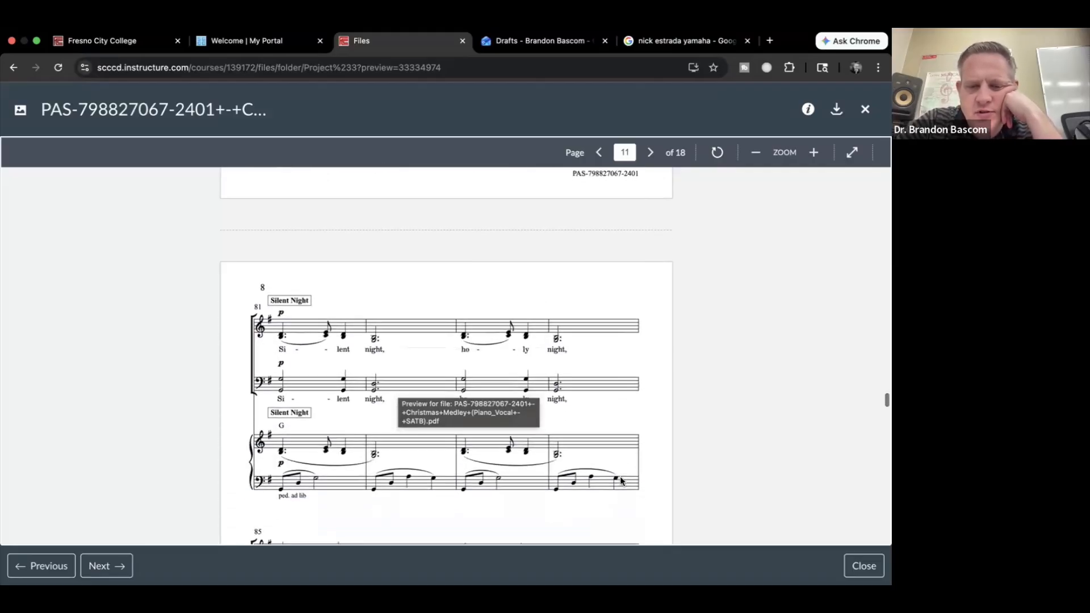
{"action": "scroll", "coordinate": [620, 481], "scroll_direction": "up", "scroll_amount": 15}
{"action": "scroll", "coordinate": [621, 480], "scroll_direction": "down", "scroll_amount": 7}
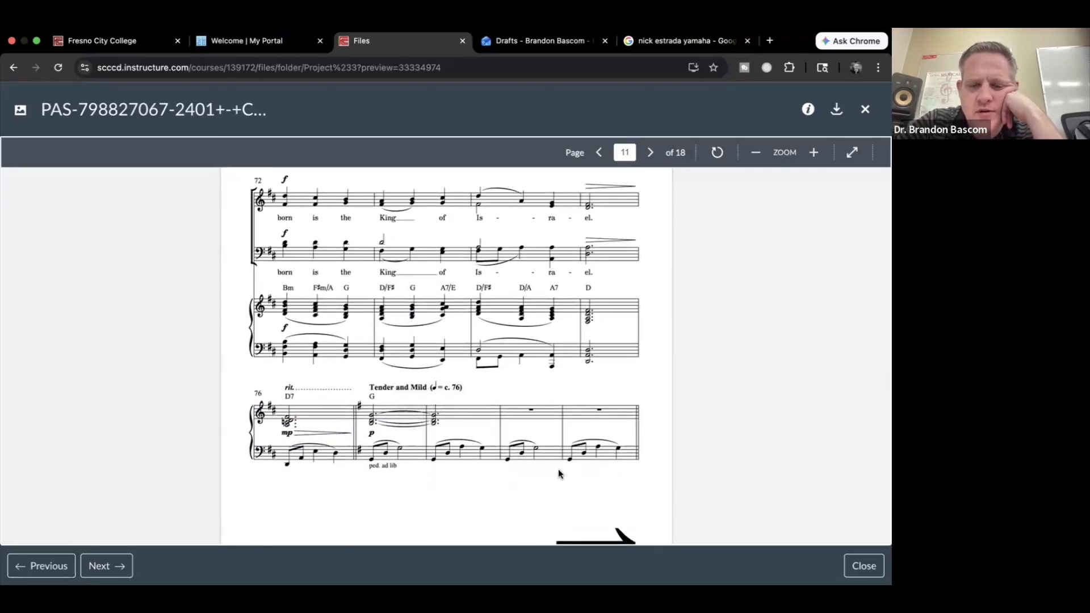
{"action": "scroll", "coordinate": [558, 474], "scroll_direction": "down", "scroll_amount": 15}
{"action": "scroll", "coordinate": [559, 473], "scroll_direction": "down", "scroll_amount": 9}
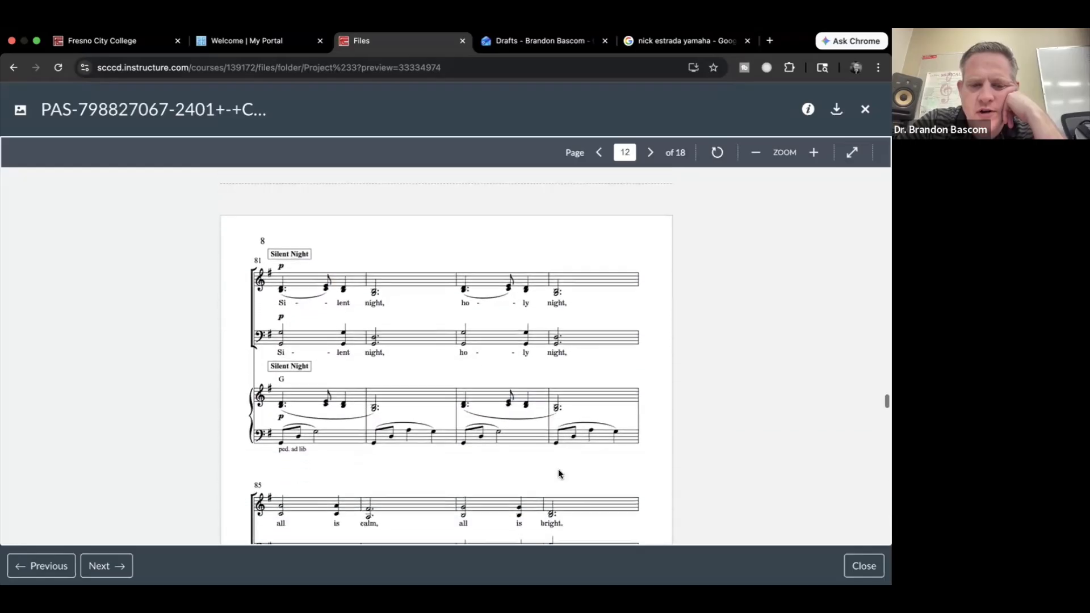
{"action": "scroll", "coordinate": [558, 474], "scroll_direction": "down", "scroll_amount": 4}
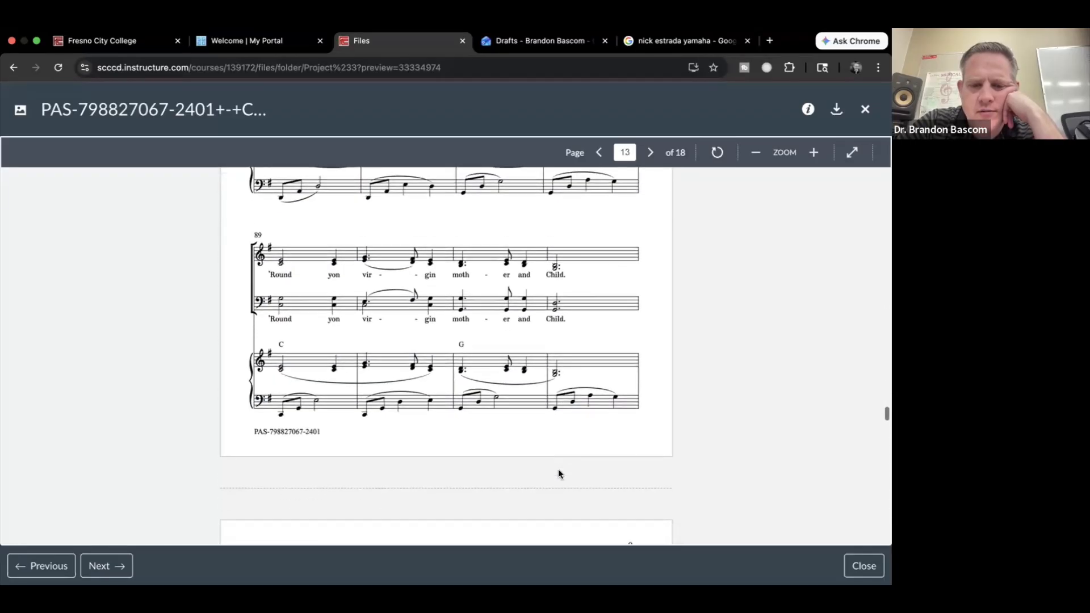
{"action": "scroll", "coordinate": [558, 473], "scroll_direction": "up", "scroll_amount": 18}
{"action": "scroll", "coordinate": [559, 474], "scroll_direction": "up", "scroll_amount": 8}
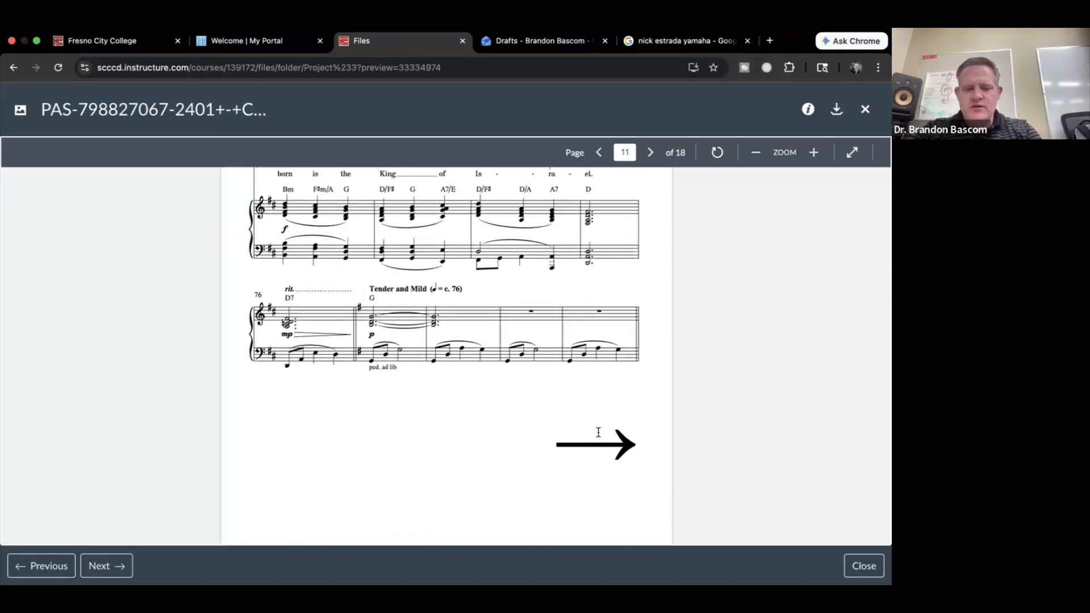
{"action": "key", "text": "super+Tab"}
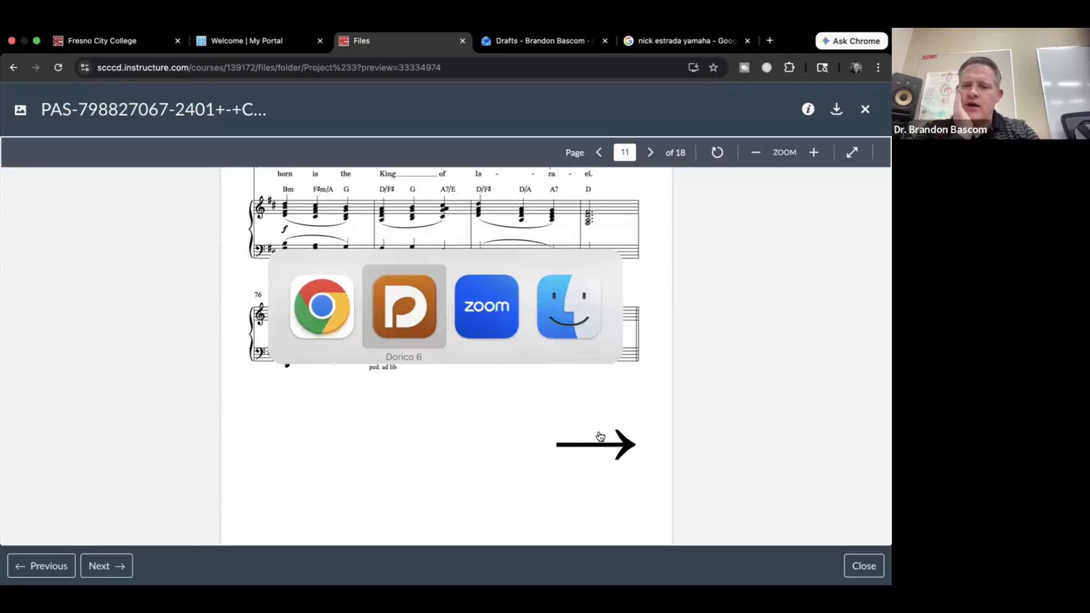
Step: Scroll the score to page 9 showing bars 68–75 and clear the selection
{"action": "scroll", "coordinate": [589, 426], "scroll_direction": "right", "scroll_amount": 20}
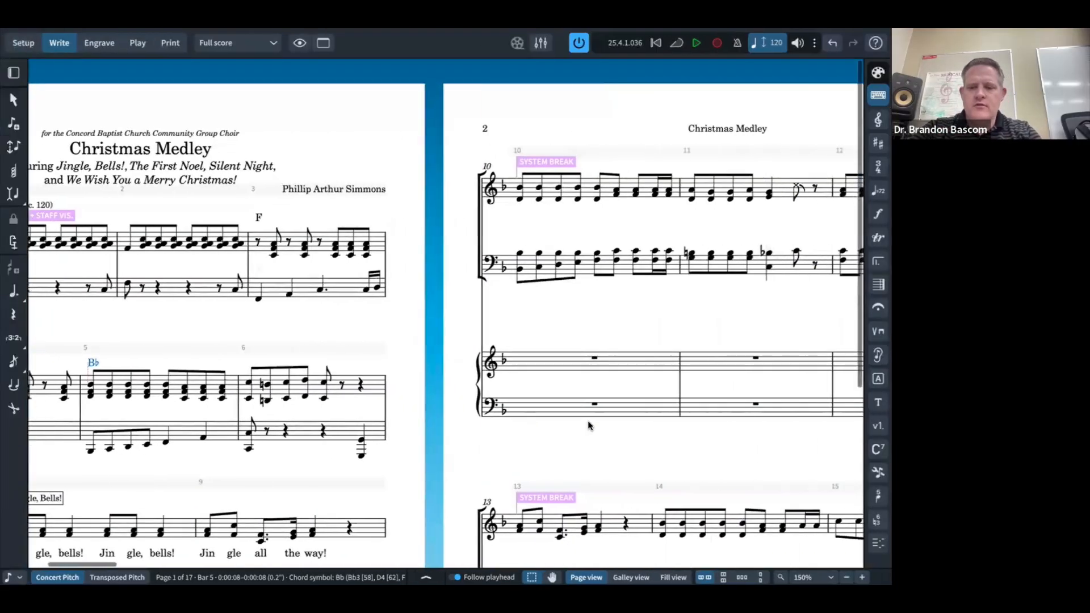
{"action": "scroll", "coordinate": [589, 426], "scroll_direction": "right", "scroll_amount": 10}
{"action": "scroll", "coordinate": [589, 426], "scroll_direction": "down", "scroll_amount": 10}
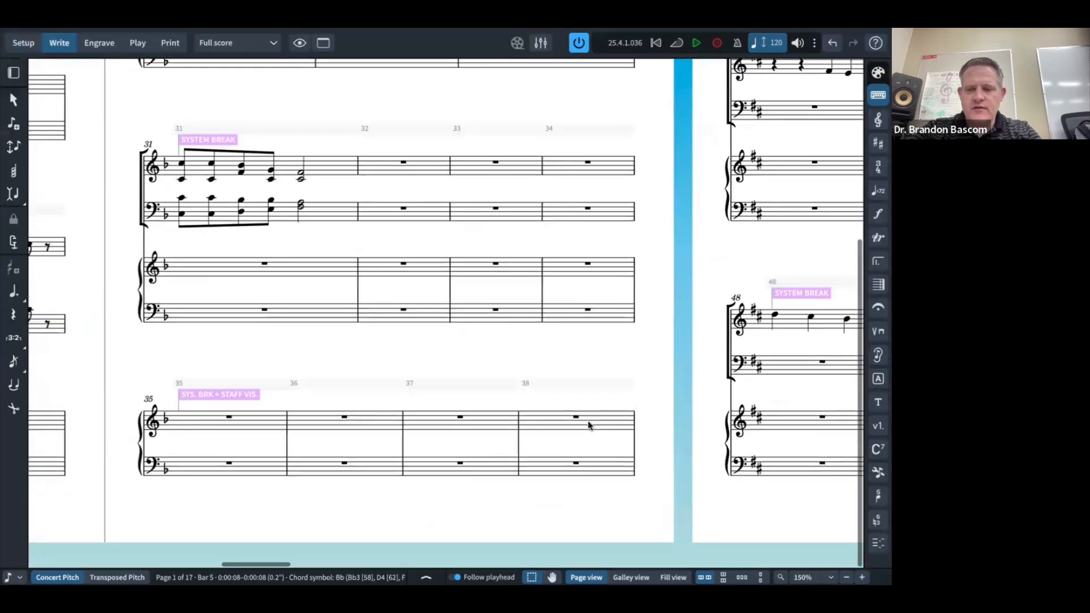
{"action": "scroll", "coordinate": [588, 425], "scroll_direction": "right", "scroll_amount": 10}
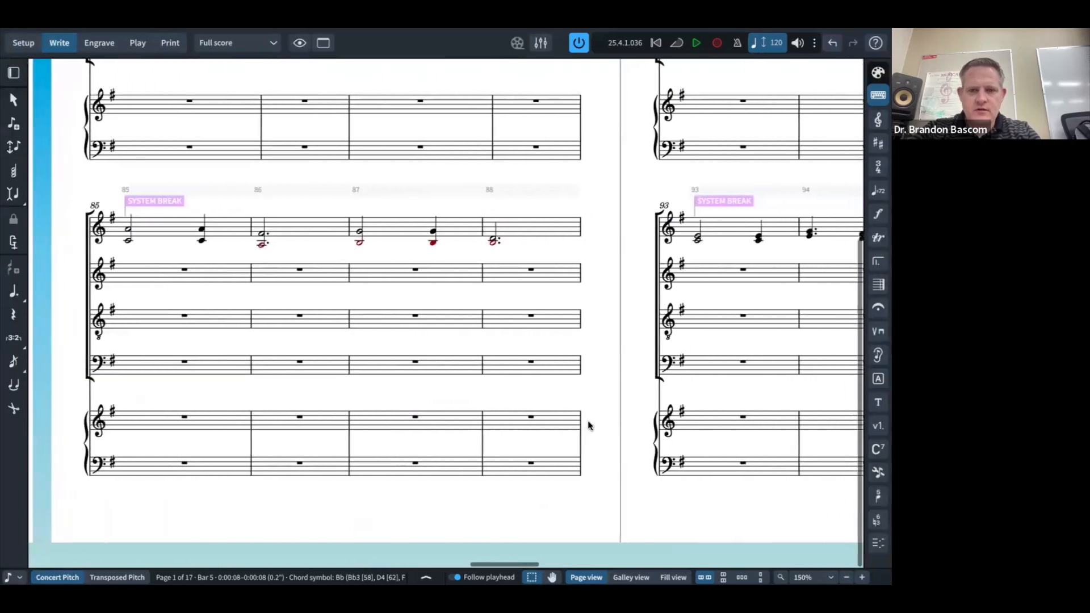
{"action": "scroll", "coordinate": [588, 424], "scroll_direction": "up", "scroll_amount": 5}
{"action": "scroll", "coordinate": [587, 425], "scroll_direction": "left", "scroll_amount": 15}
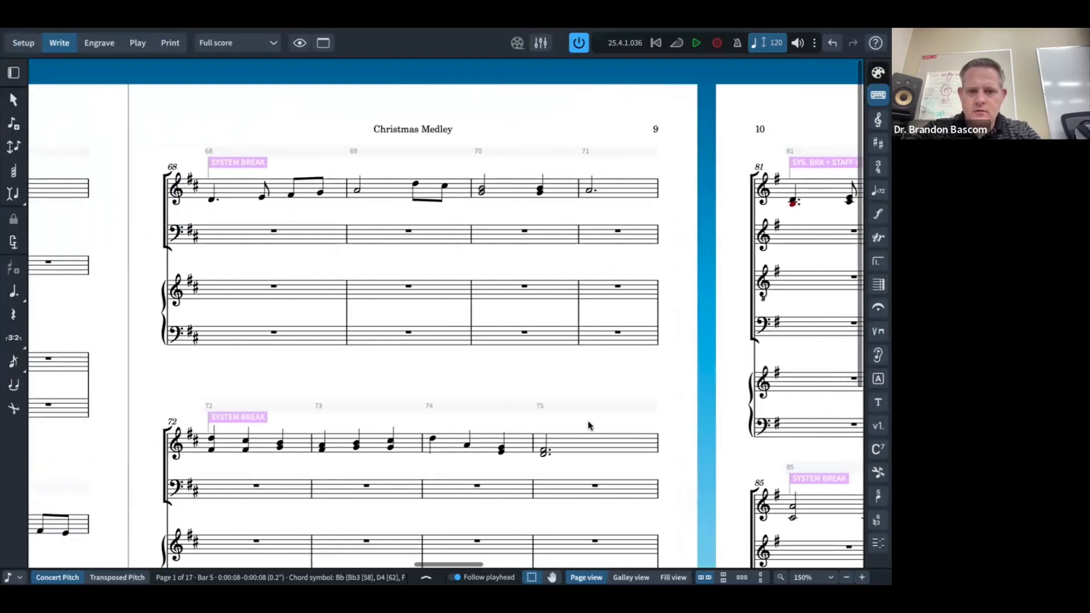
{"action": "scroll", "coordinate": [588, 424], "scroll_direction": "left", "scroll_amount": 2}
{"action": "scroll", "coordinate": [588, 425], "scroll_direction": "down", "scroll_amount": 5}
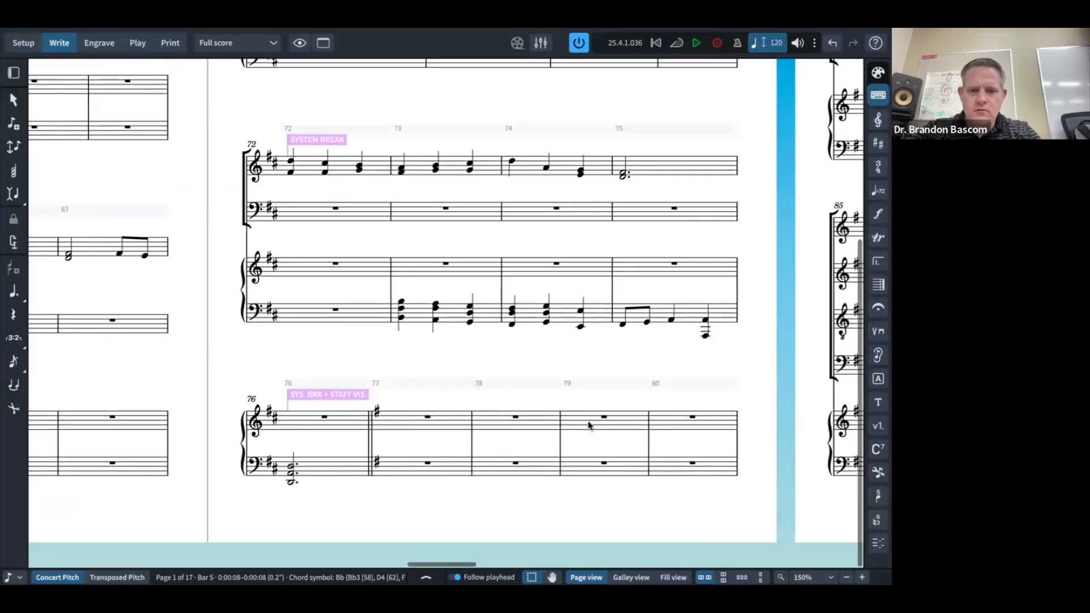
{"action": "scroll", "coordinate": [699, 502], "scroll_direction": "down", "scroll_amount": 1}
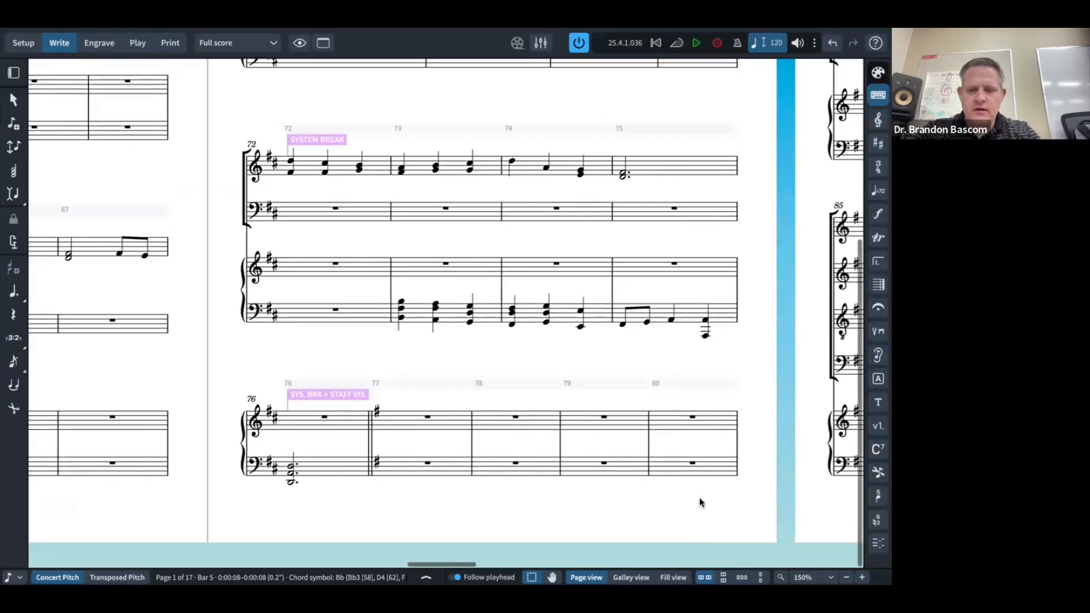
{"action": "left_click", "coordinate": [699, 499]}
{"action": "scroll", "coordinate": [669, 488], "scroll_direction": "up", "scroll_amount": 5}
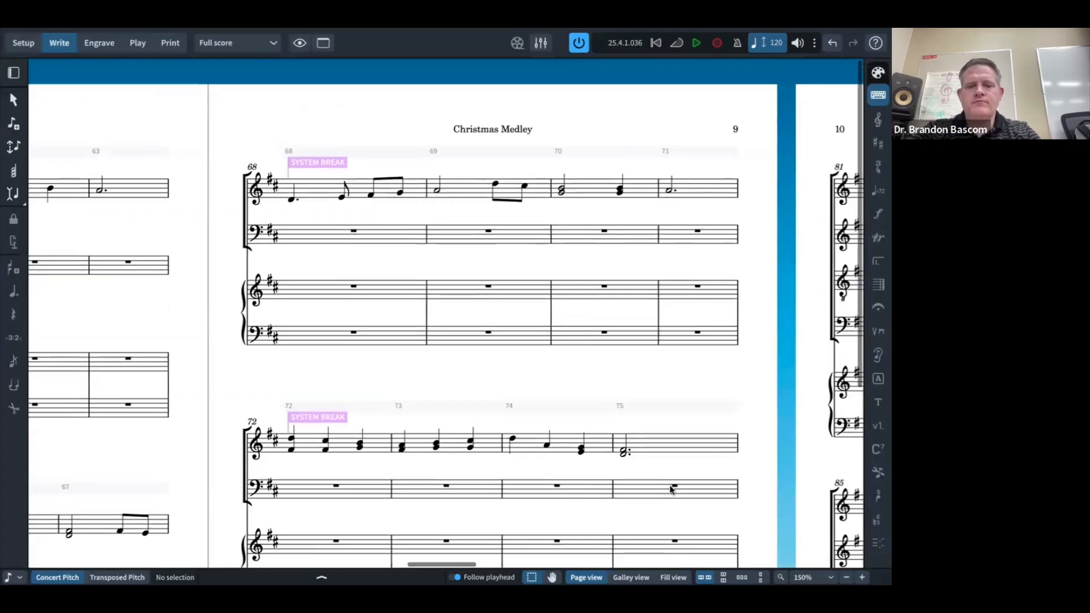
{"action": "scroll", "coordinate": [672, 490], "scroll_direction": "down", "scroll_amount": 1}
Step: Compare page 9 with the reference PDF and come back to the Dorico score
{"action": "key", "text": "super+Tab"}
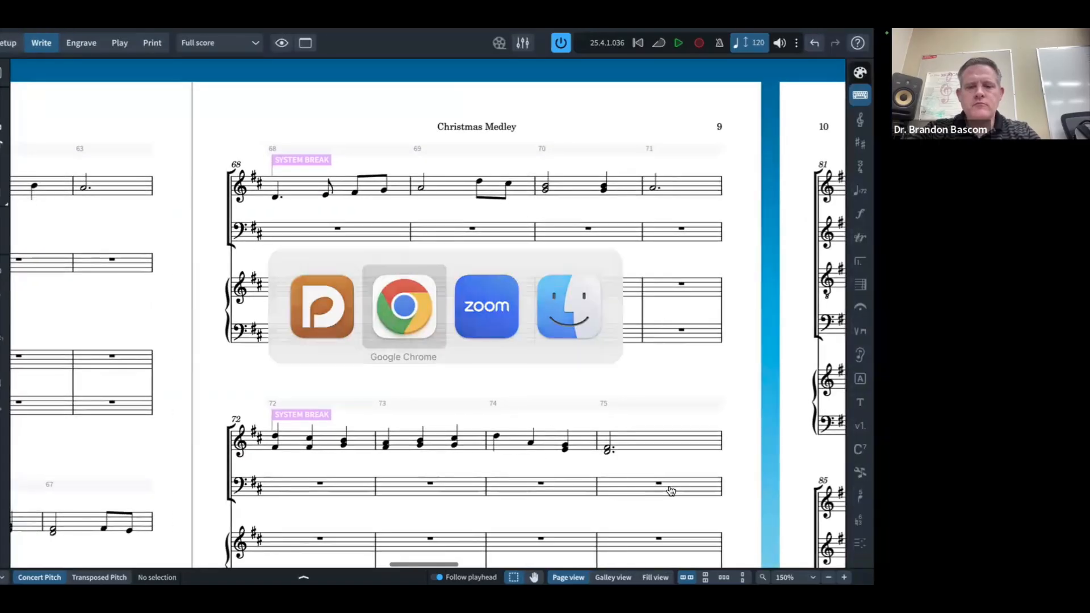
{"action": "scroll", "coordinate": [669, 486], "scroll_direction": "up", "scroll_amount": 1}
{"action": "key", "text": "super+Tab"}
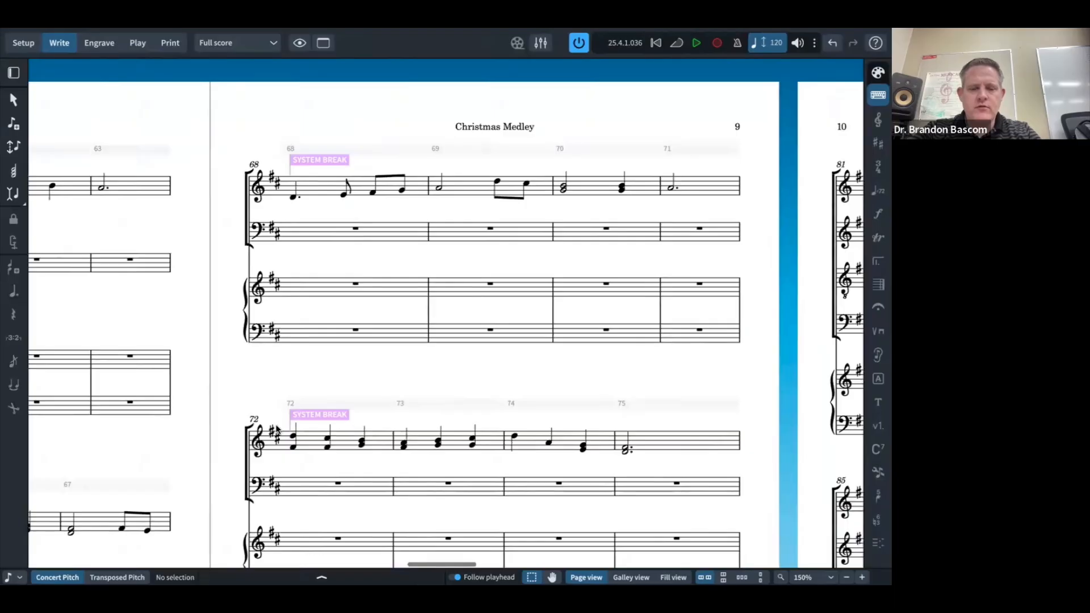
{"action": "key", "text": "super+Tab"}
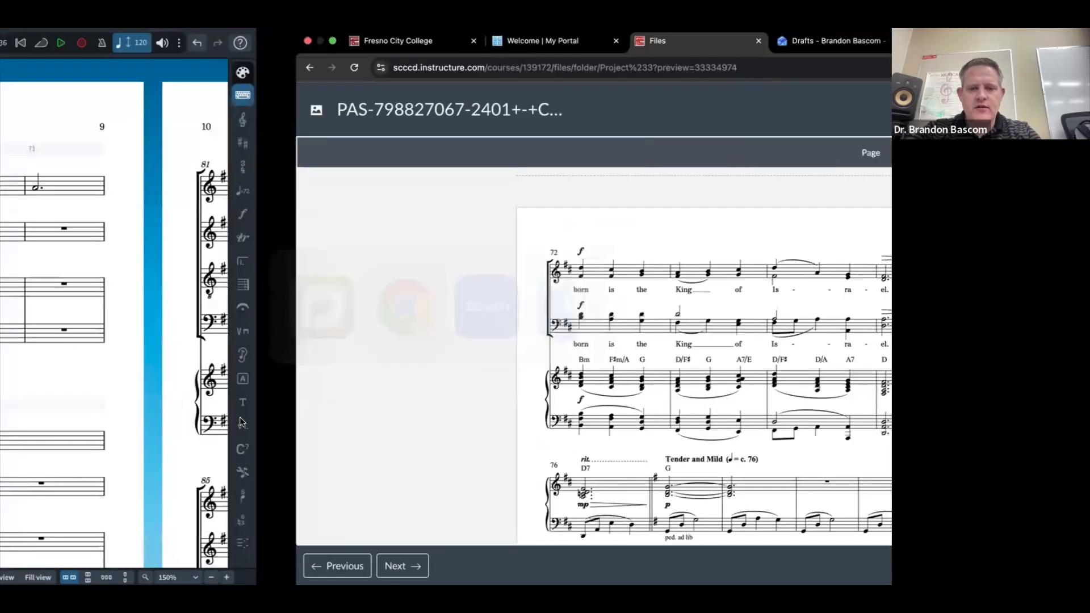
{"action": "scroll", "coordinate": [239, 417], "scroll_direction": "up", "scroll_amount": 2}
{"action": "scroll", "coordinate": [240, 417], "scroll_direction": "down", "scroll_amount": 7}
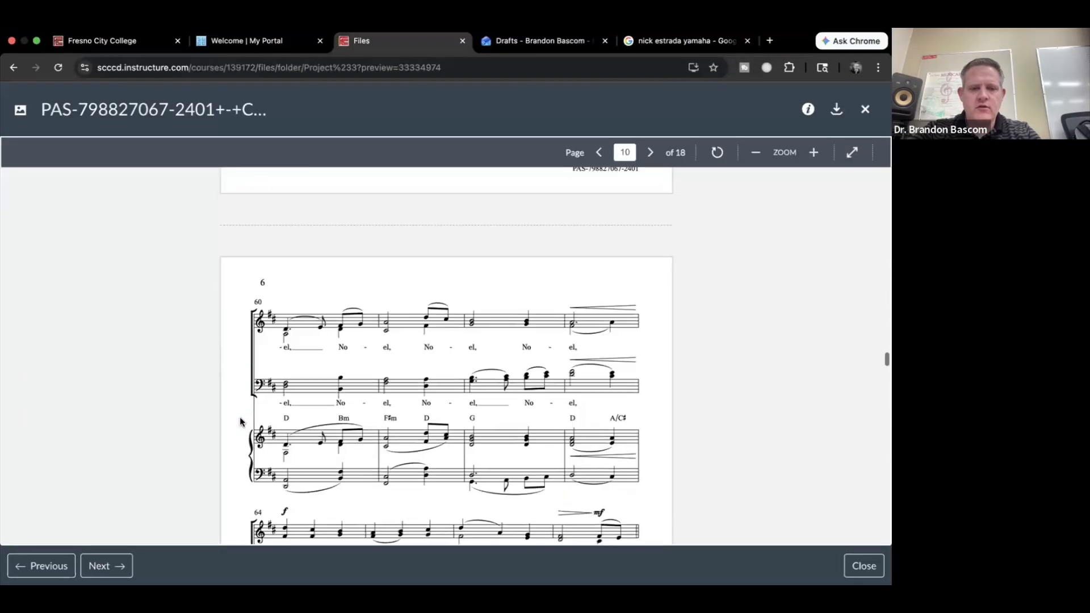
{"action": "key", "text": "super+Tab"}
{"action": "scroll", "coordinate": [240, 421], "scroll_direction": "down", "scroll_amount": 5}
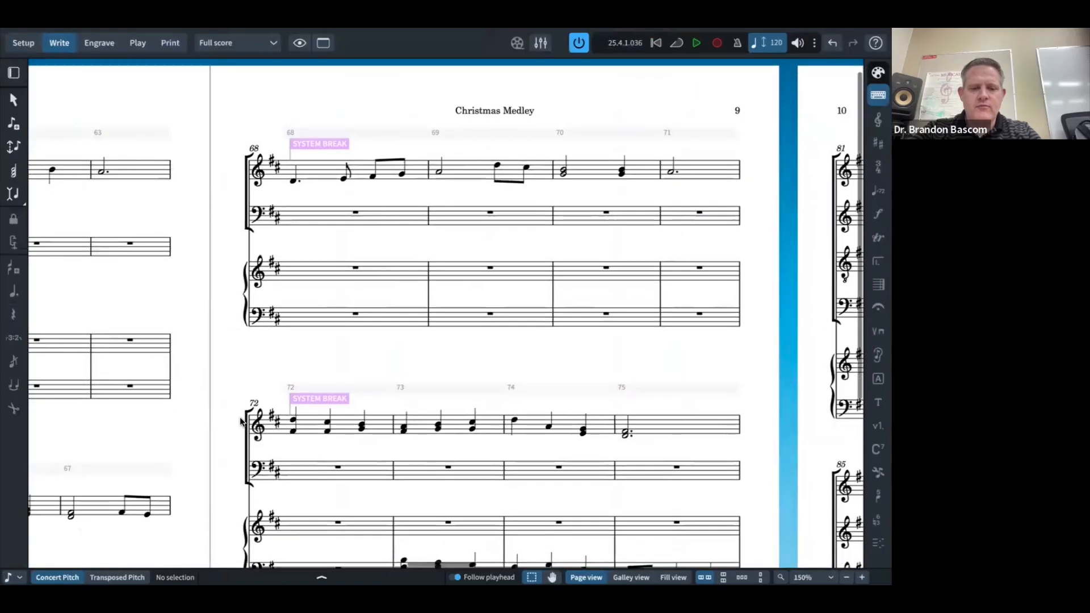
Step: Select the first chord of bar 72, switch to Engrave mode and show the Formatting panel
{"action": "scroll", "coordinate": [240, 421], "scroll_direction": "up", "scroll_amount": 3}
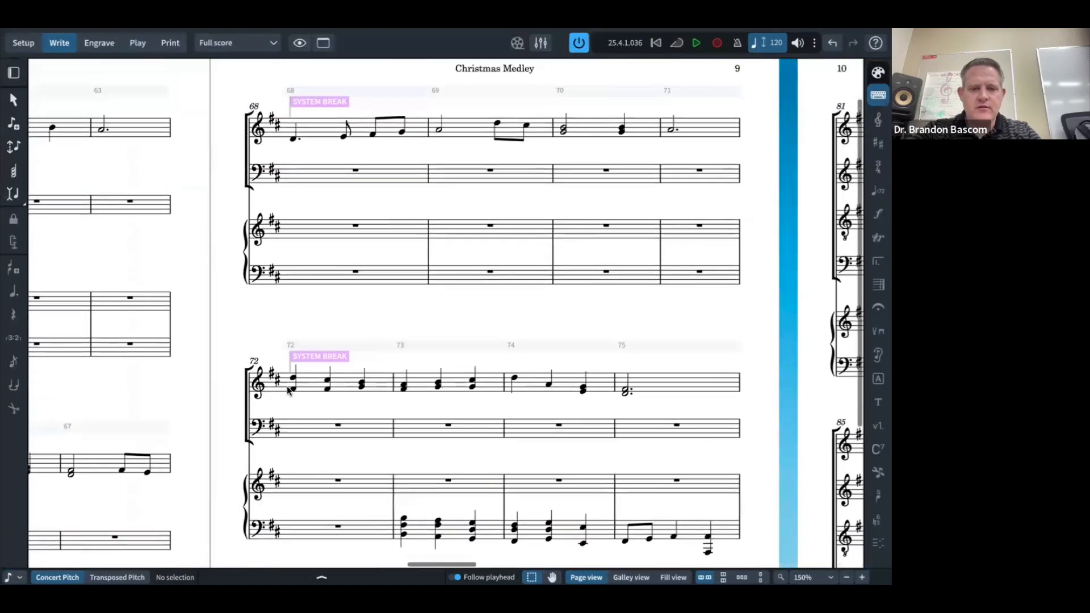
{"action": "left_click", "coordinate": [294, 379]}
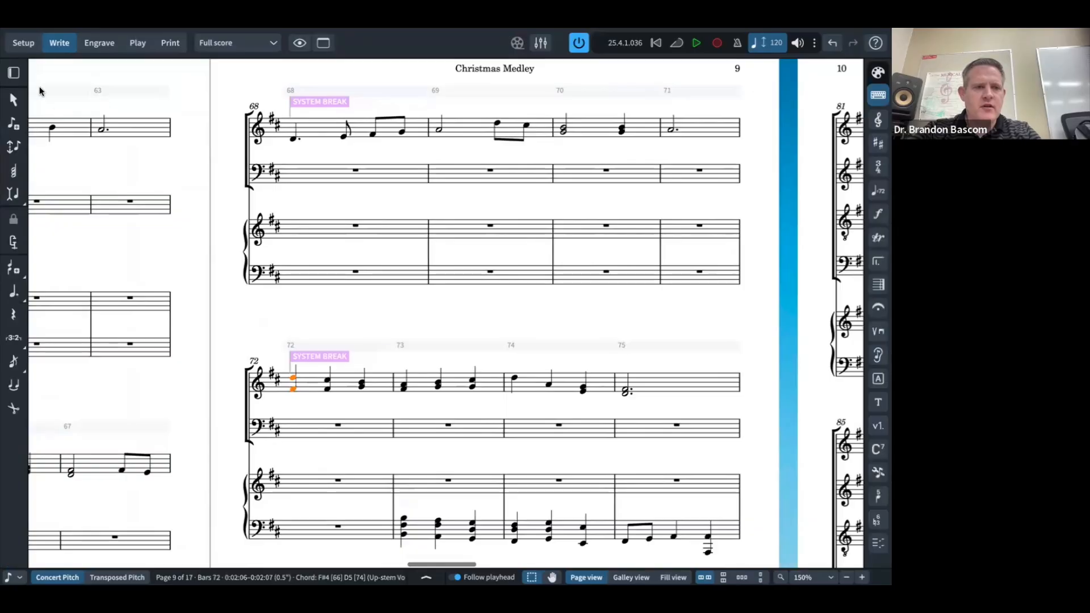
{"action": "left_click", "coordinate": [16, 74]}
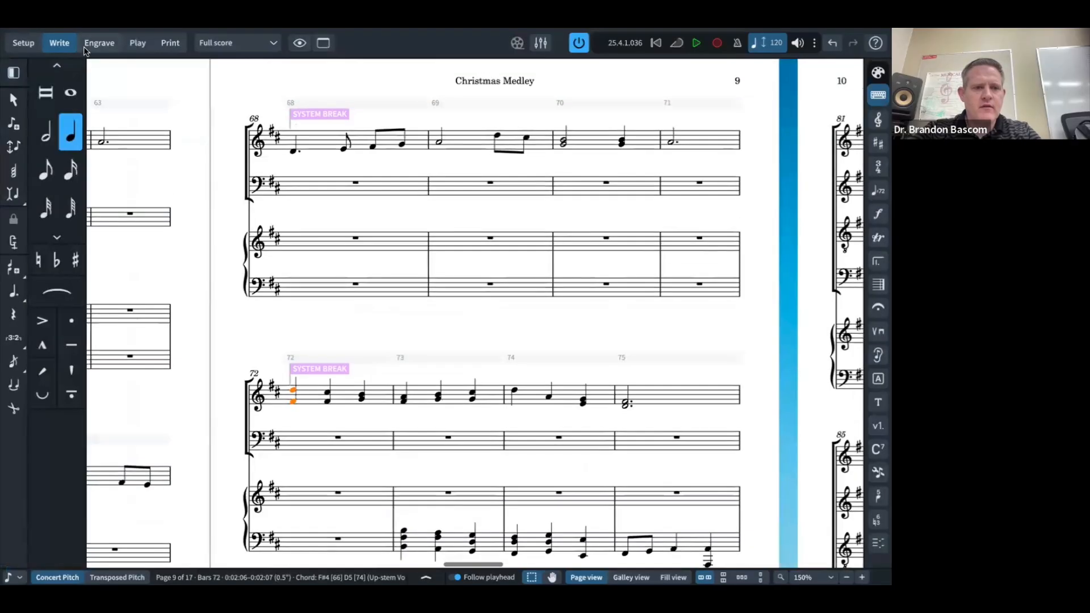
{"action": "left_click", "coordinate": [88, 45]}
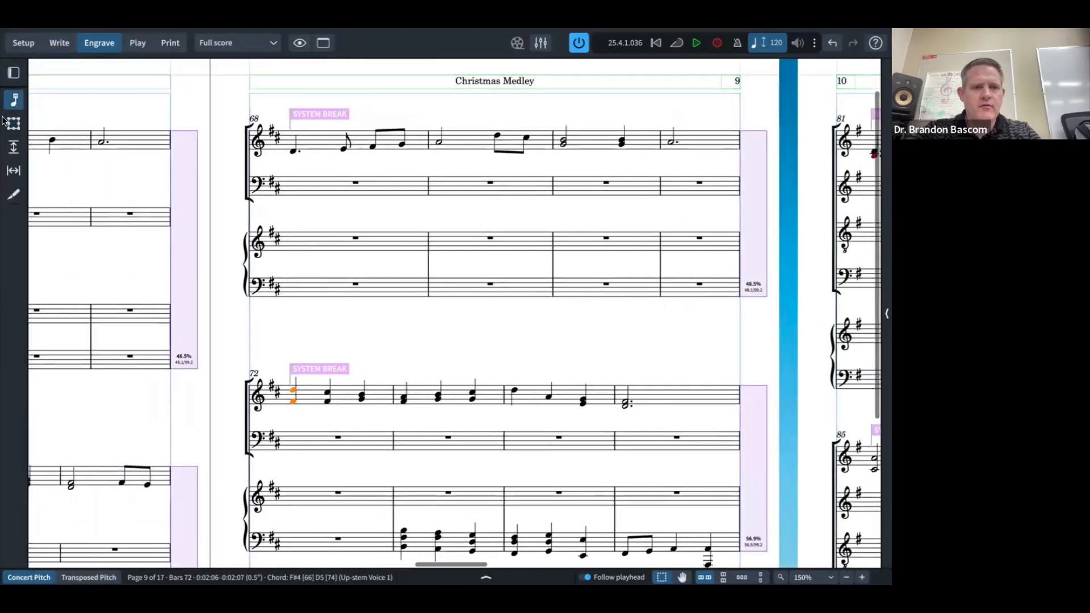
{"action": "left_click", "coordinate": [13, 75]}
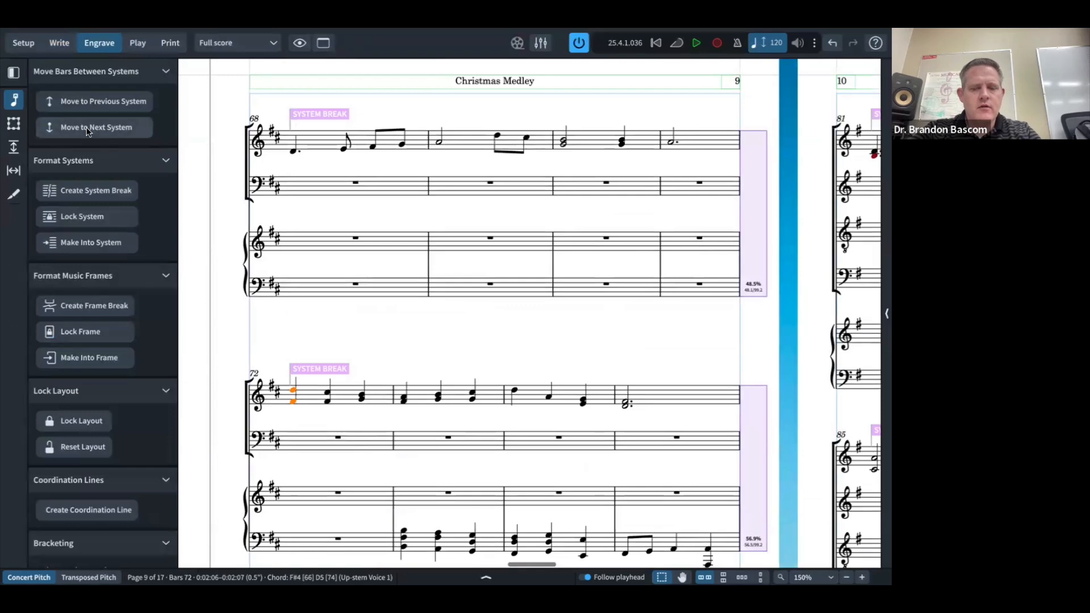
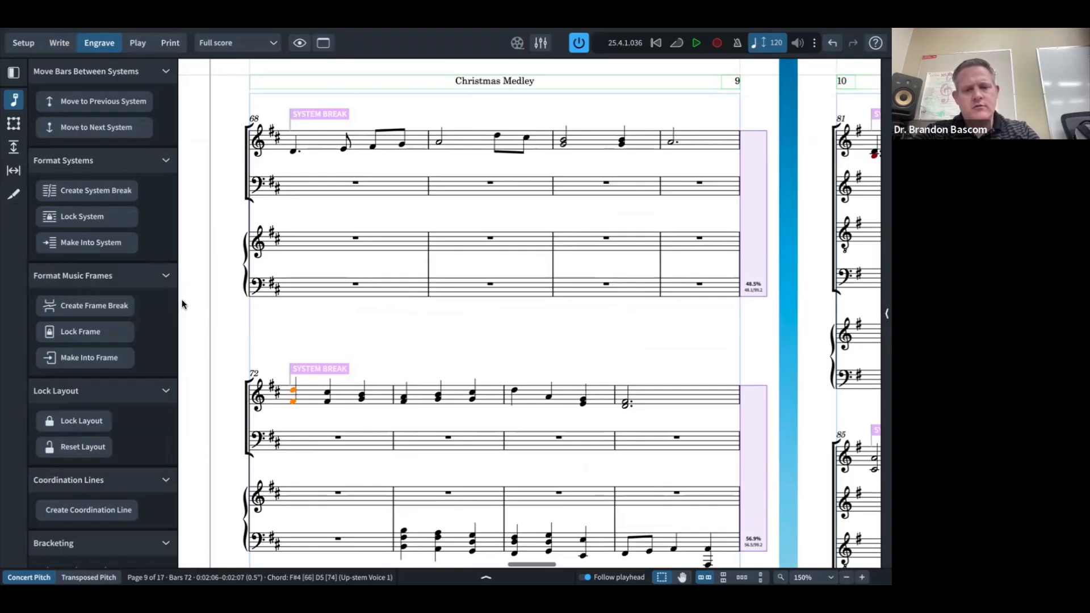
Step: Change the bar 72 system break to a frame break so bars 72–80 move onto page 10
{"action": "key", "text": "shift+f"}
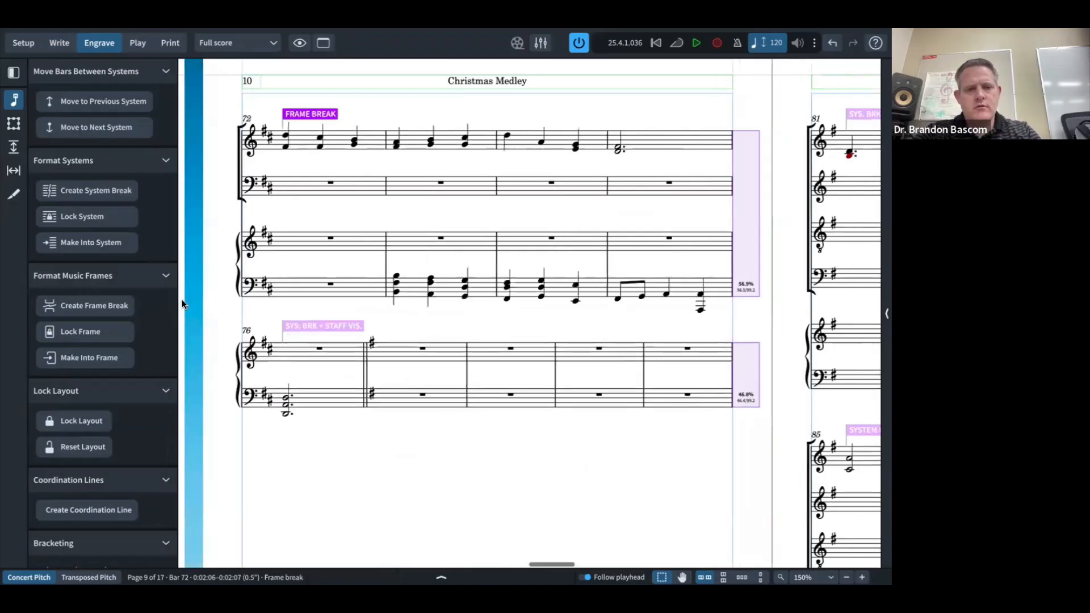
{"action": "scroll", "coordinate": [182, 304], "scroll_direction": "up", "scroll_amount": 2}
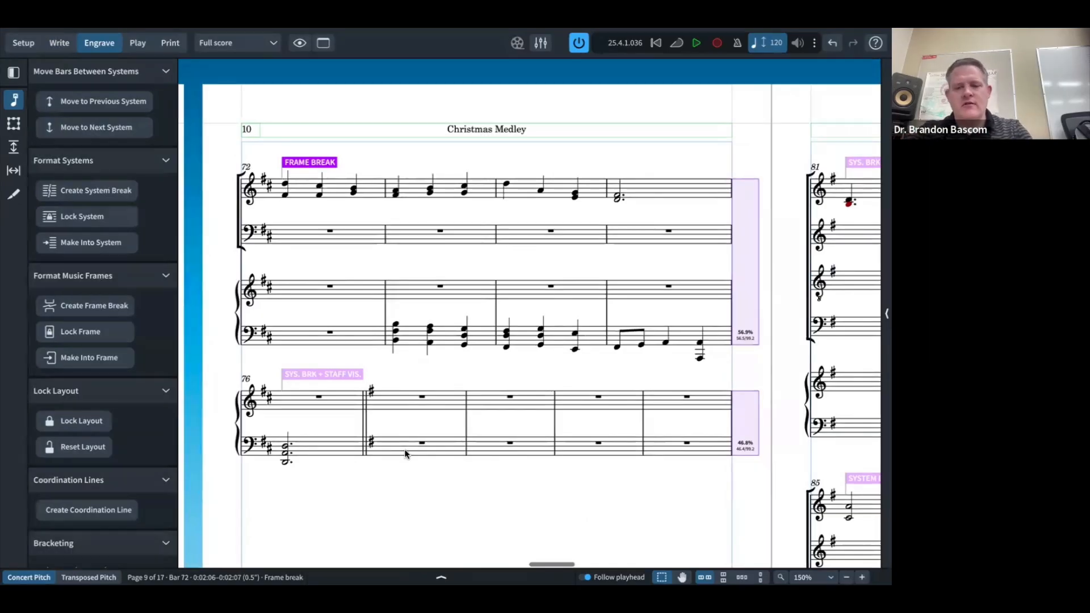
{"action": "scroll", "coordinate": [407, 448], "scroll_direction": "down", "scroll_amount": 5}
{"action": "left_click", "coordinate": [454, 429]}
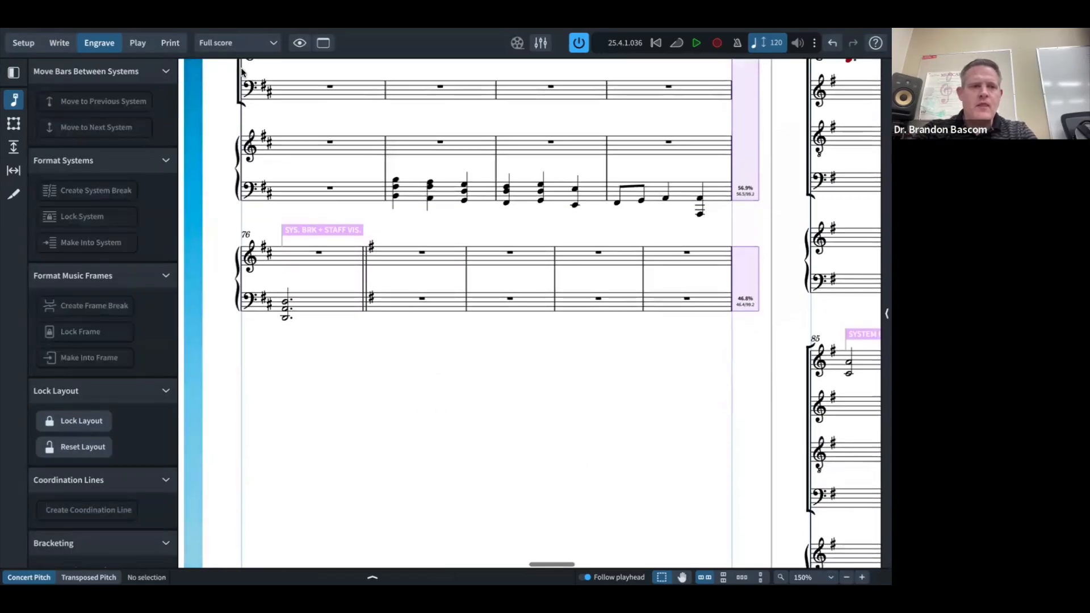
{"action": "left_click", "coordinate": [67, 41]}
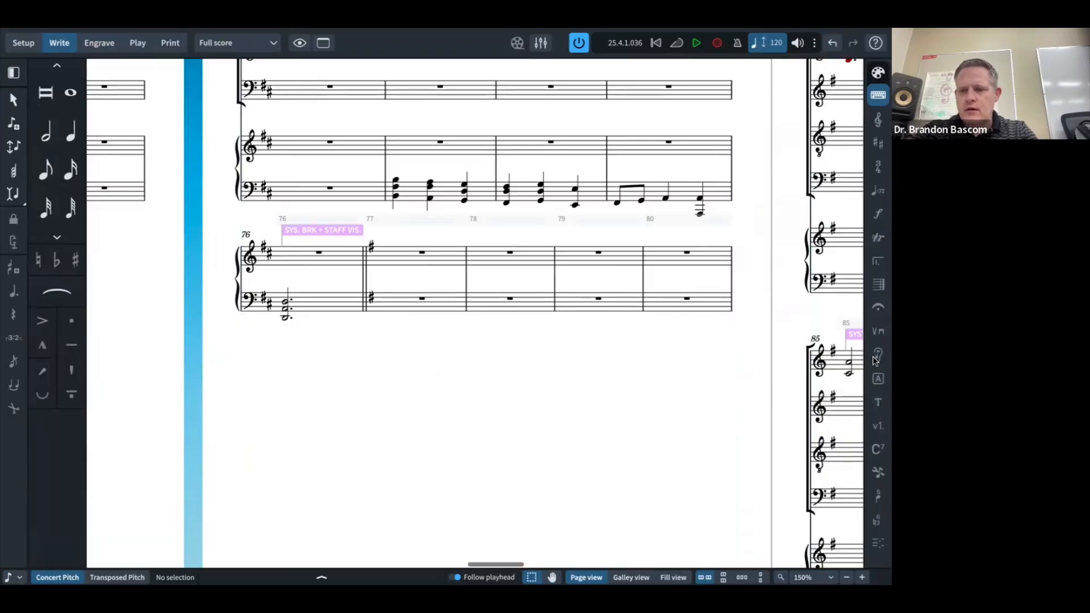
{"action": "left_click", "coordinate": [878, 73]}
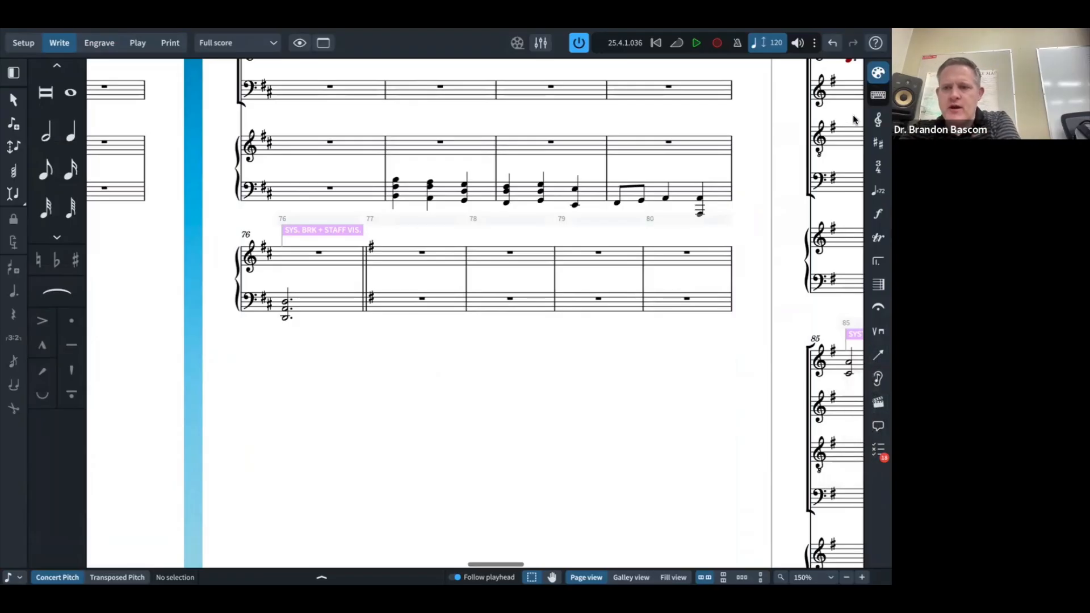
{"action": "left_click", "coordinate": [878, 97]}
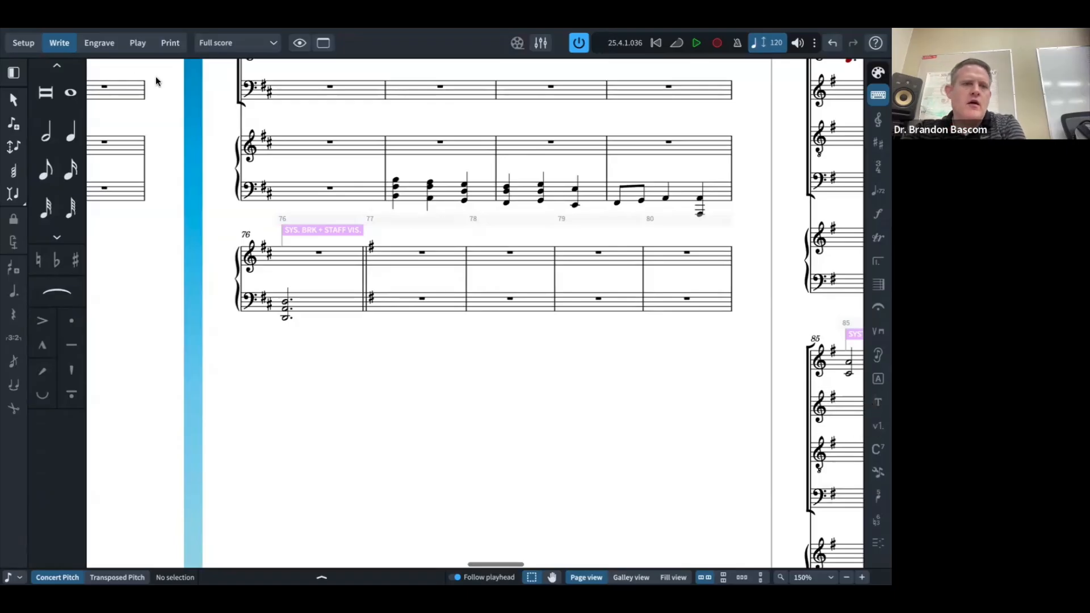
{"action": "left_click", "coordinate": [99, 43]}
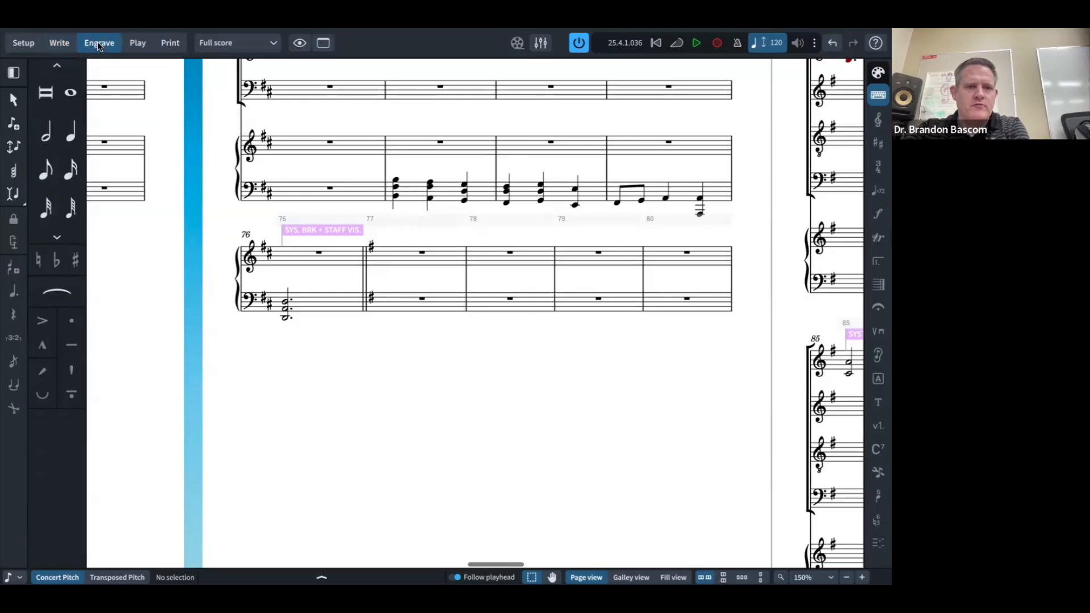
Step: Draw an empty graphics frame below the last system on page 10
{"action": "left_click", "coordinate": [14, 123]}
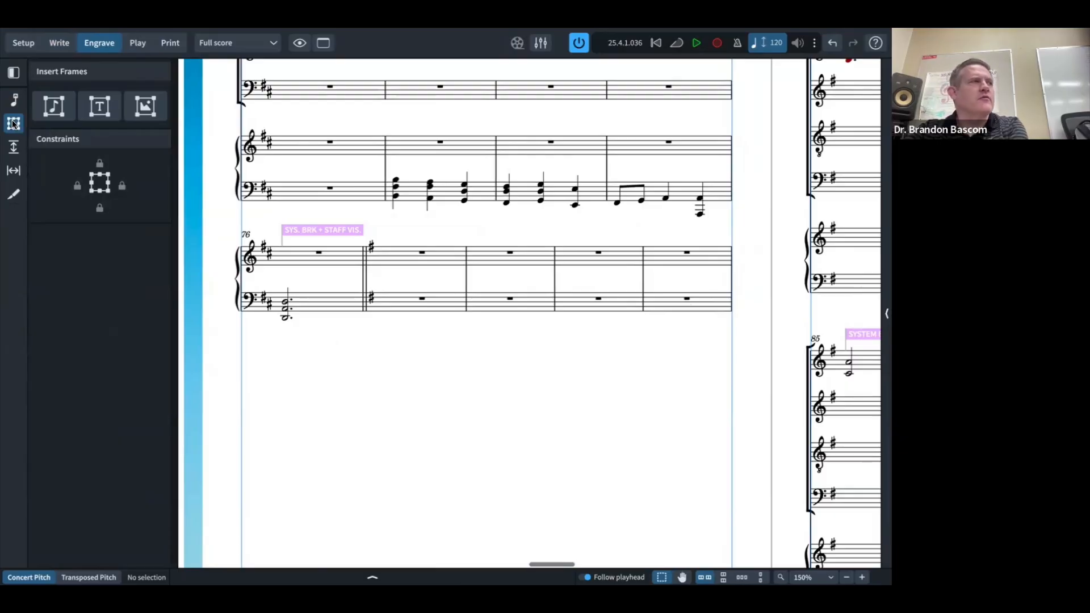
{"action": "left_click", "coordinate": [144, 105]}
{"action": "left_click_drag", "start_coordinate": [552, 337], "coordinate": [730, 420]}
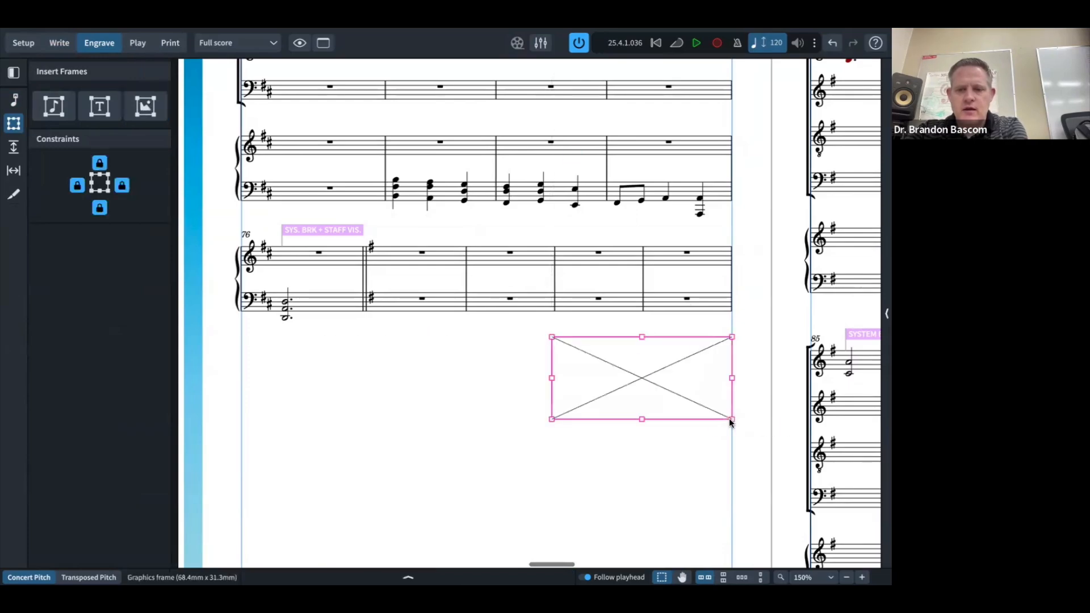
{"action": "key", "text": "Escape"}
Step: Load the arrow screenshot from the Desktop into the graphics frame
{"action": "double_click", "coordinate": [643, 379]}
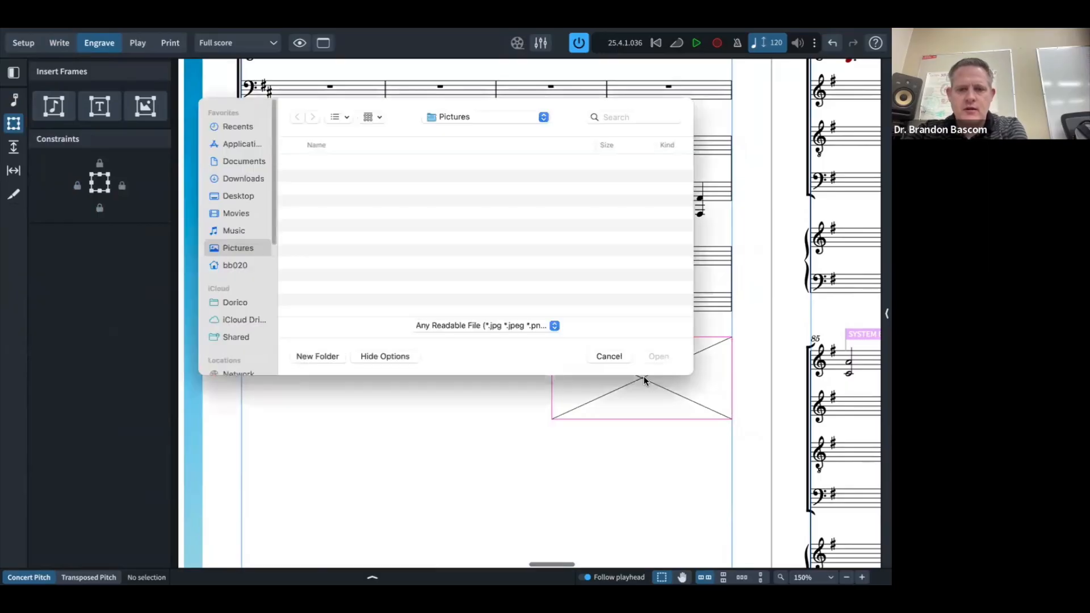
{"action": "left_click", "coordinate": [234, 160]}
{"action": "left_click", "coordinate": [225, 144]}
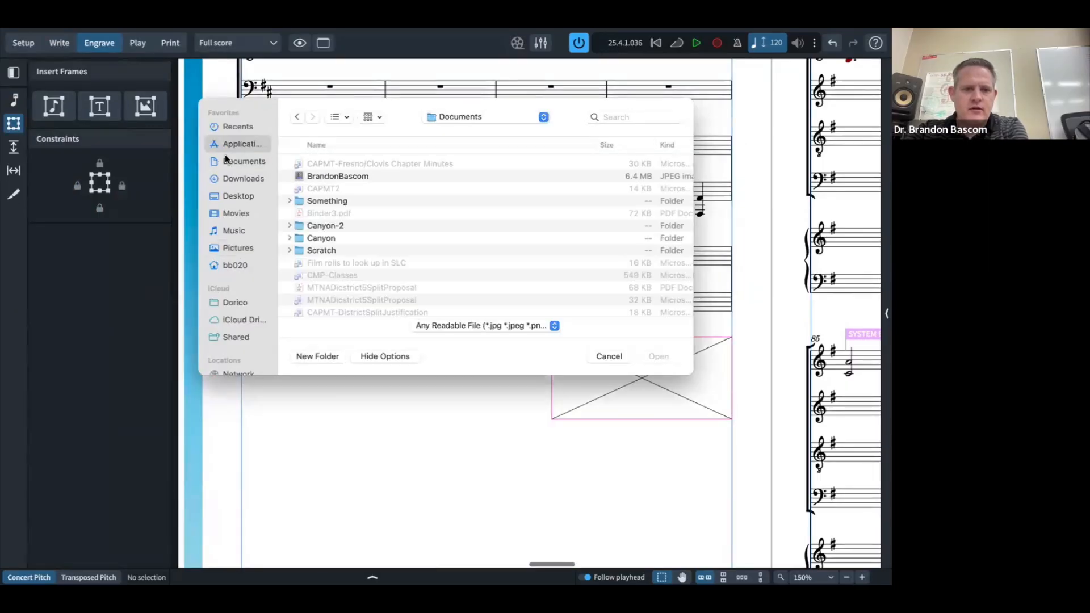
{"action": "left_click", "coordinate": [226, 194]}
{"action": "left_click", "coordinate": [321, 163]}
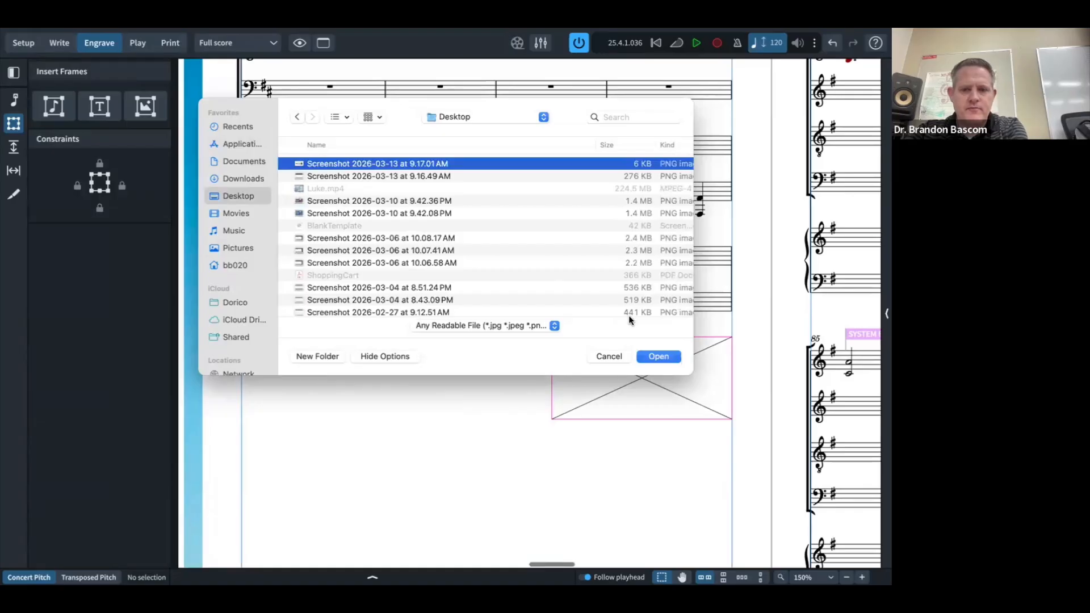
{"action": "left_click", "coordinate": [658, 358]}
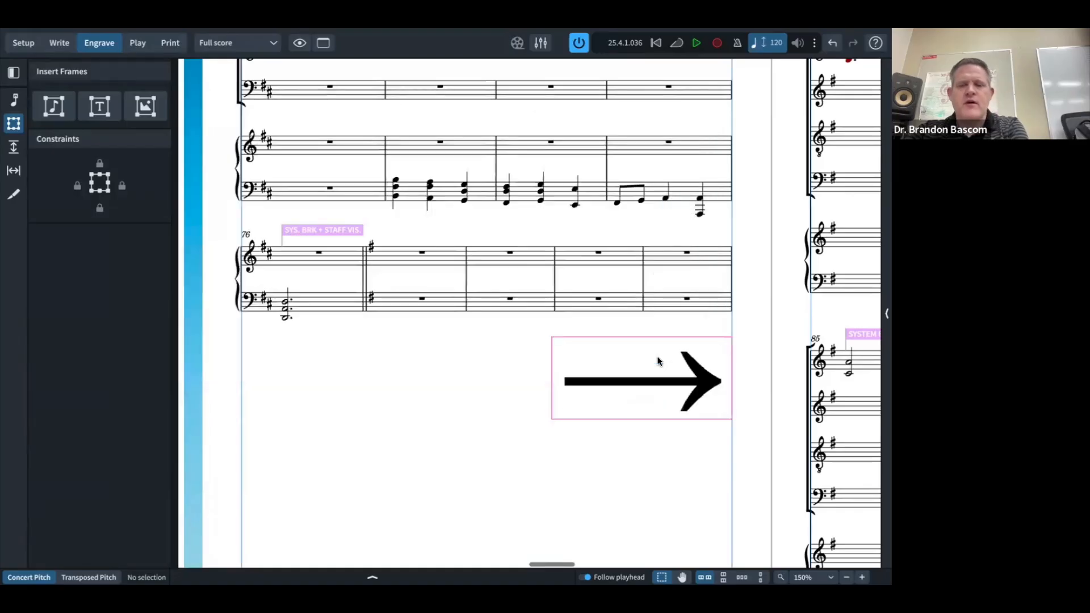
Step: Try enlarging the arrow frame, undo it, and go to the reference PDF
{"action": "left_click", "coordinate": [550, 395]}
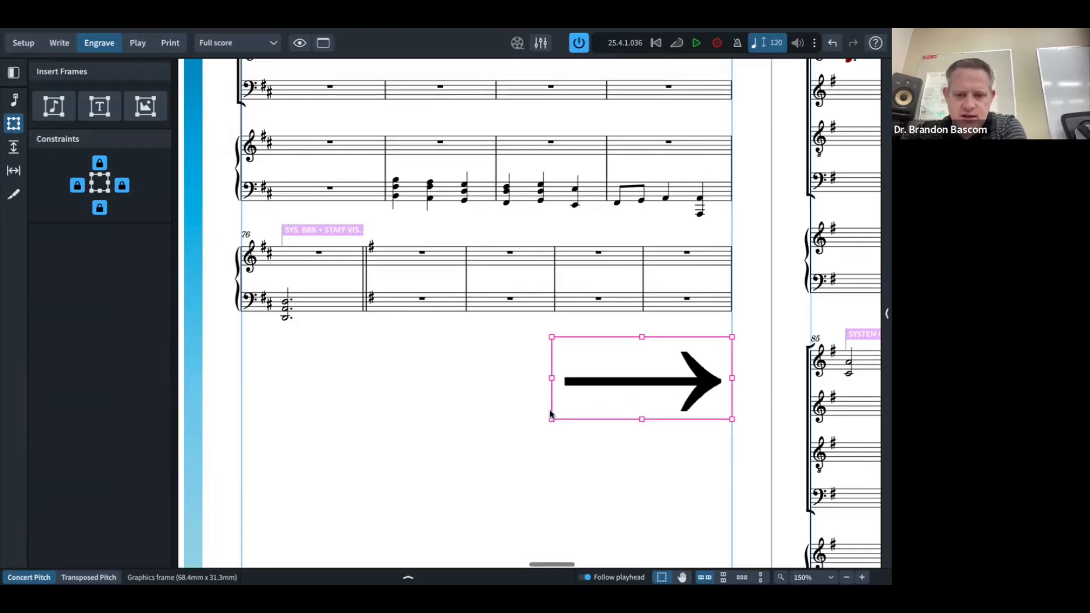
{"action": "left_click_drag", "start_coordinate": [551, 419], "coordinate": [402, 493]}
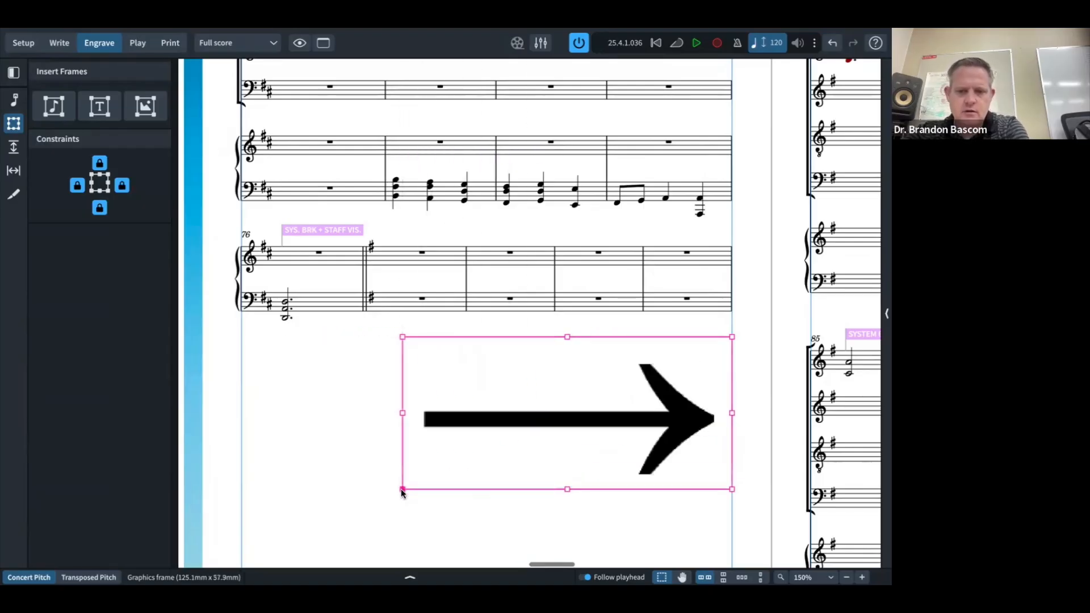
{"action": "key", "text": "super+z"}
{"action": "key", "text": "super+Tab"}
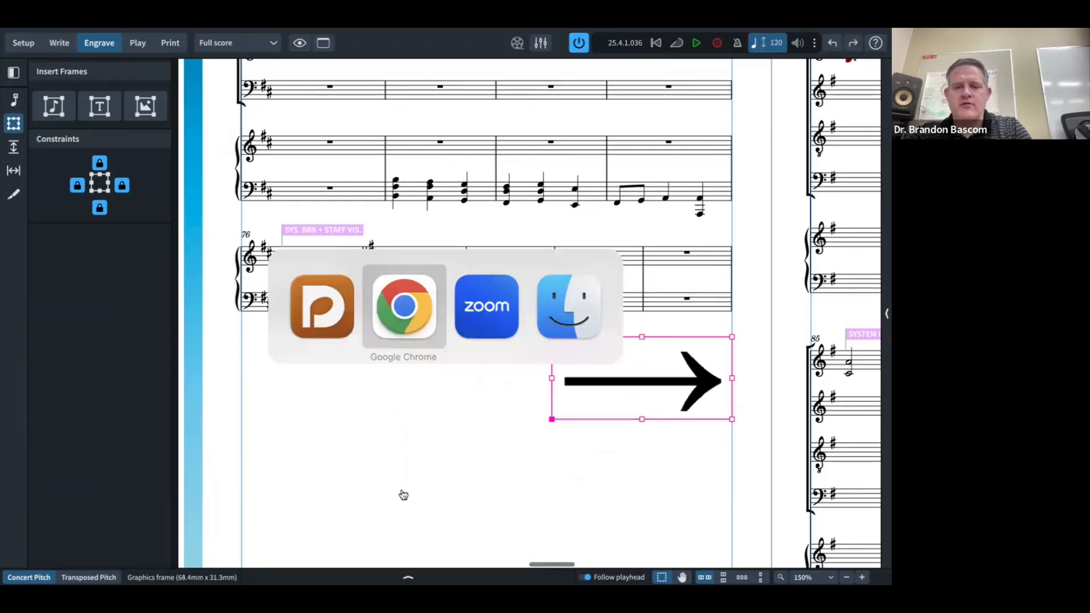
Step: Scroll the reference PDF to page 10 to check the arrow's size and position
{"action": "scroll", "coordinate": [475, 427], "scroll_direction": "up", "scroll_amount": 15}
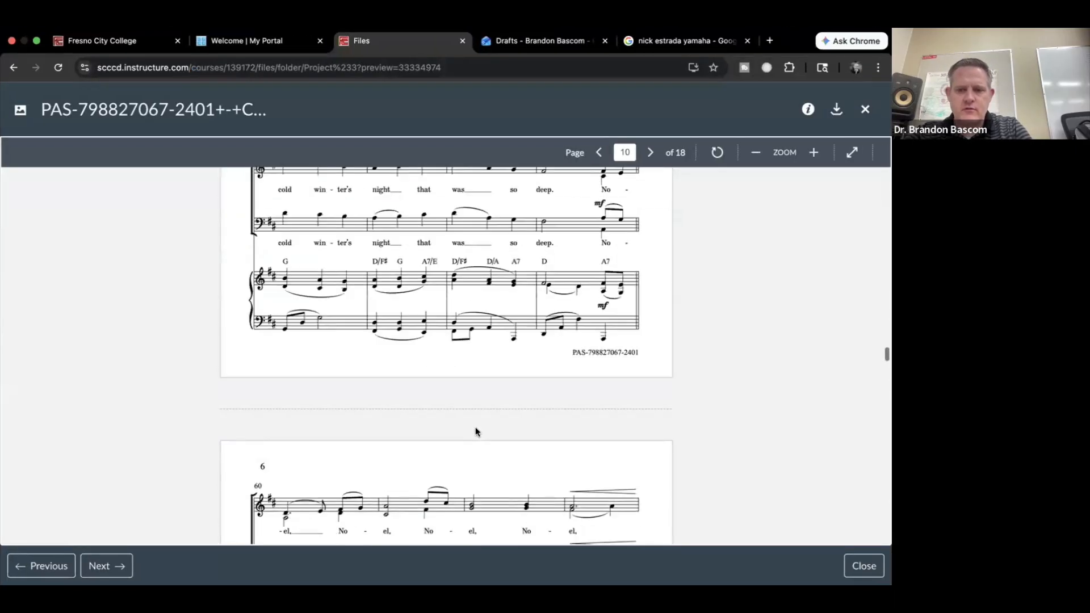
{"action": "scroll", "coordinate": [475, 427], "scroll_direction": "down", "scroll_amount": 15}
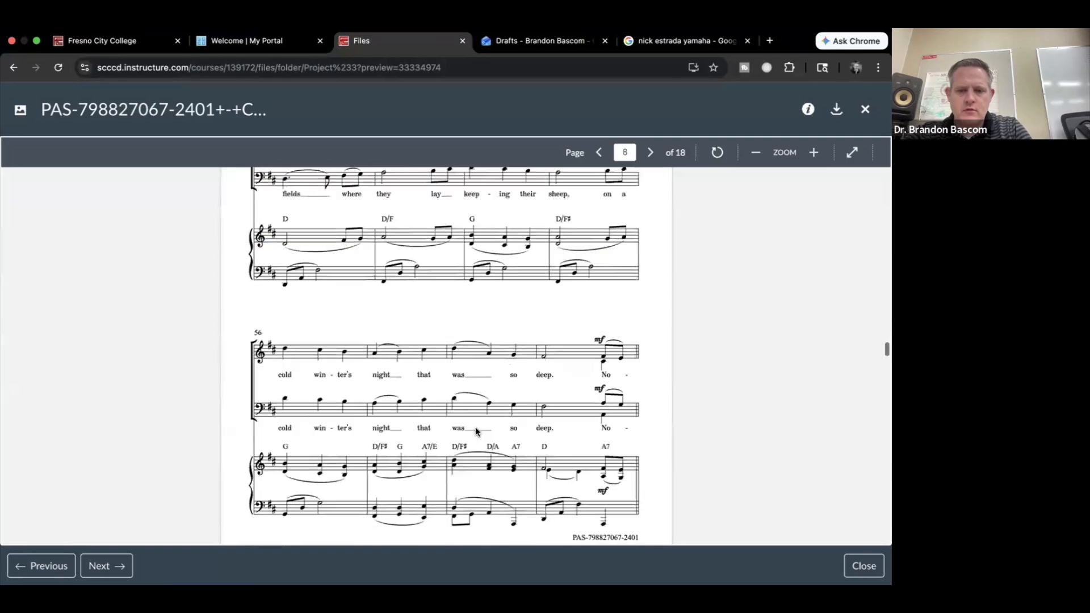
{"action": "scroll", "coordinate": [476, 426], "scroll_direction": "down", "scroll_amount": 10}
{"action": "scroll", "coordinate": [476, 427], "scroll_direction": "up", "scroll_amount": 5}
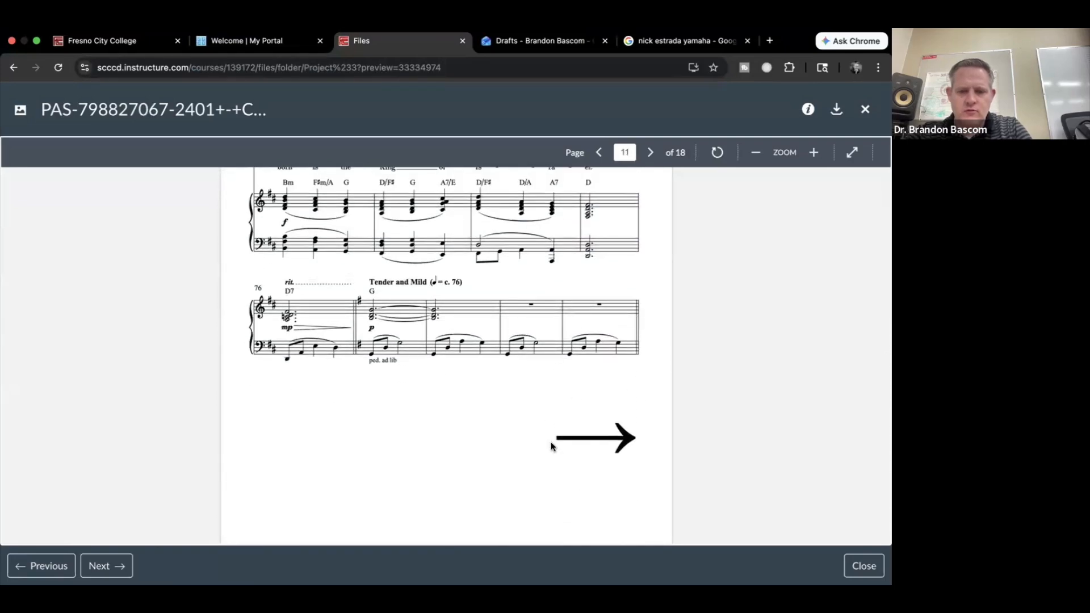
Step: Shrink Dorico's arrow frame to 38.6 × 27.5 mm, comparing with the reference
{"action": "key", "text": "super+Tab"}
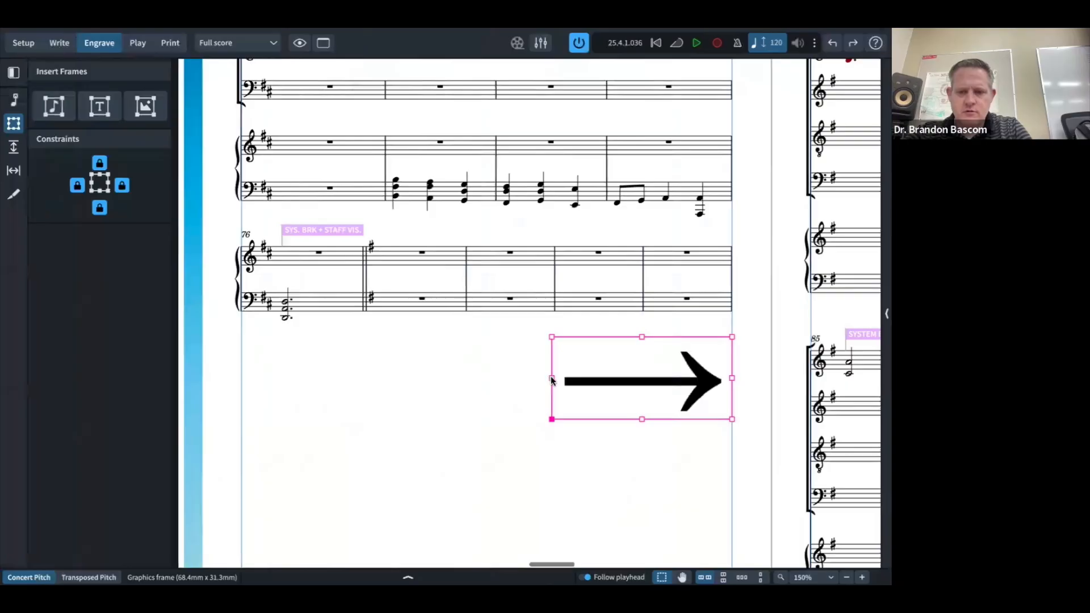
{"action": "left_click_drag", "start_coordinate": [563, 338], "coordinate": [632, 349]}
{"action": "key", "text": "super+Tab"}
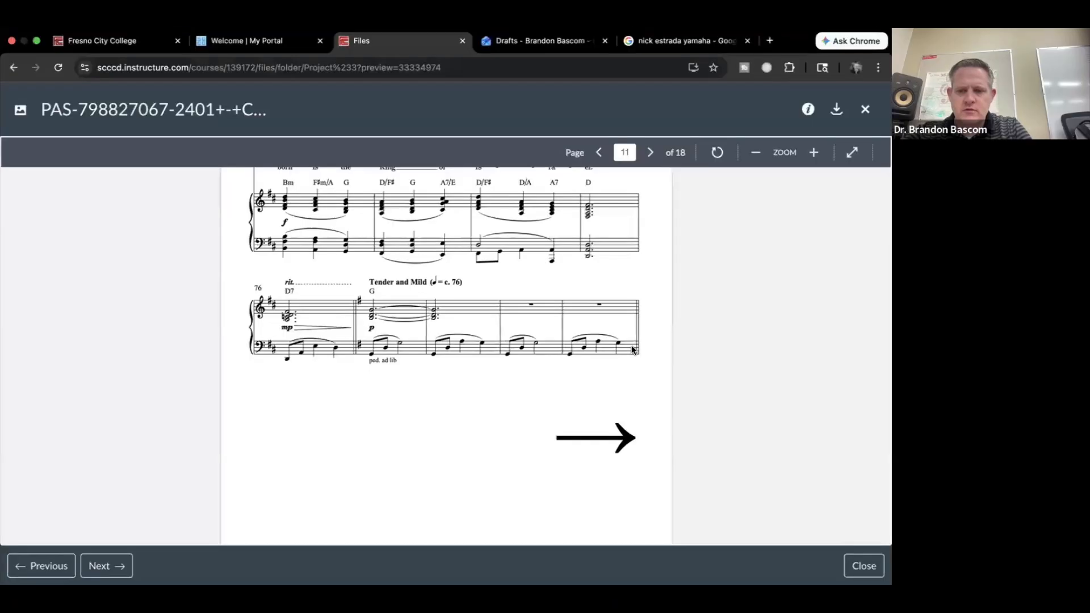
{"action": "key", "text": "super+Tab"}
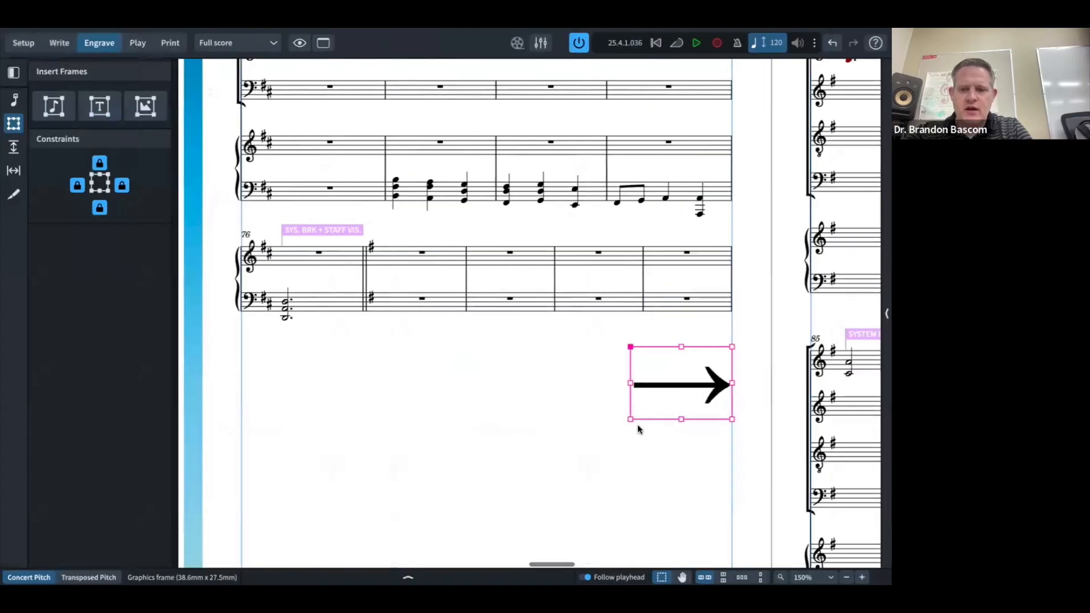
Step: Deselect the arrow, show frame outlines and break signposts again, then switch applications
{"action": "left_click", "coordinate": [601, 445]}
{"action": "scroll", "coordinate": [528, 427], "scroll_direction": "up", "scroll_amount": 2}
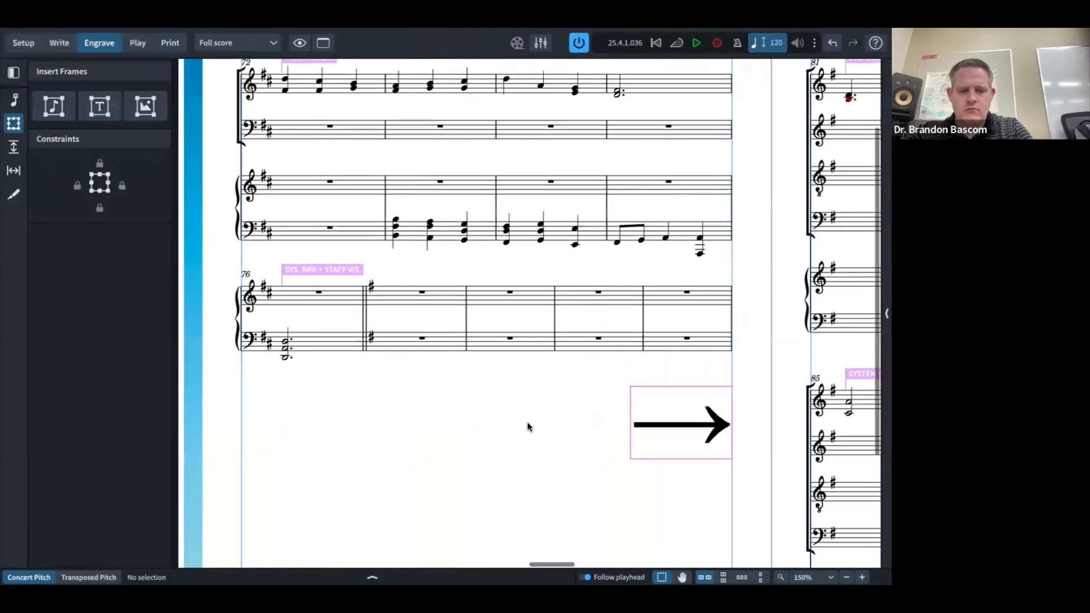
{"action": "key", "text": "grave"}
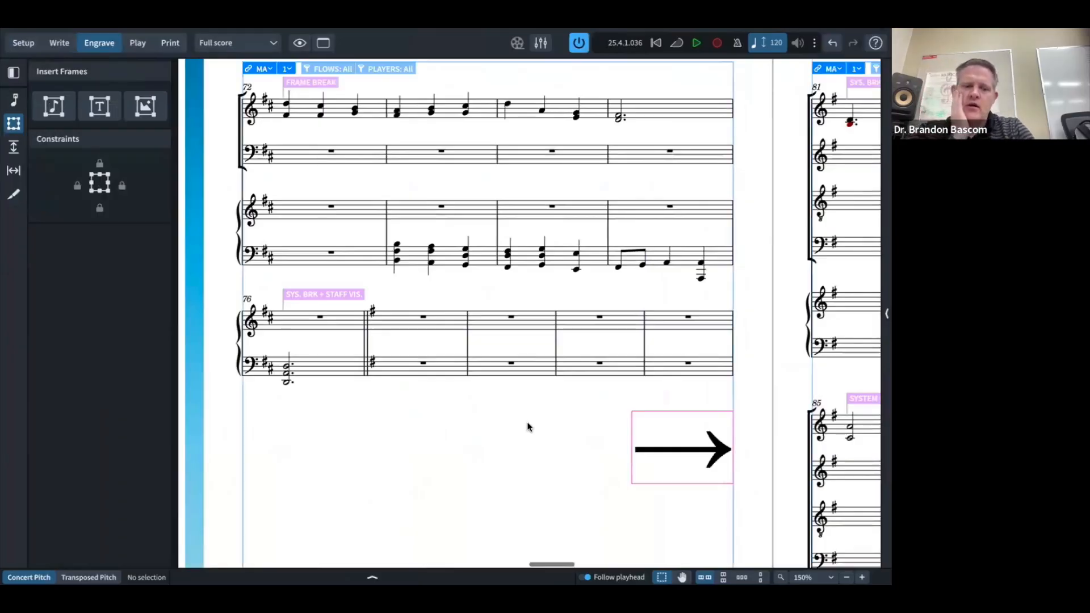
{"action": "key", "text": "super+Tab"}
{"action": "key", "text": "super+Tab"}
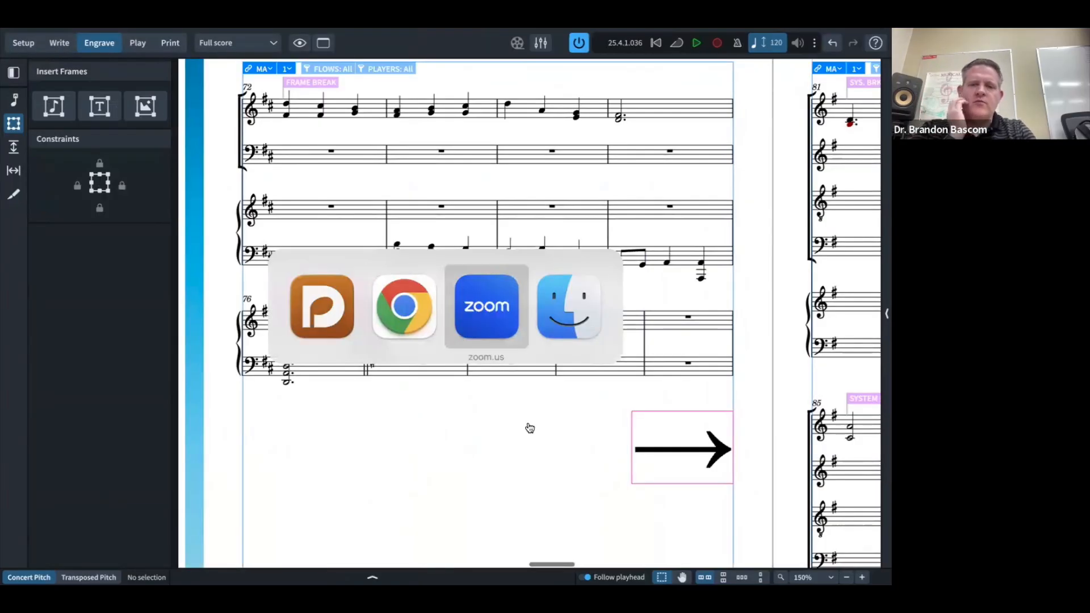
{"action": "key", "text": "super+Tab"}
{"action": "key", "text": "super+Tab"}
{"action": "key", "text": "super+Tab"}
{"action": "key", "text": "super+Tab"}
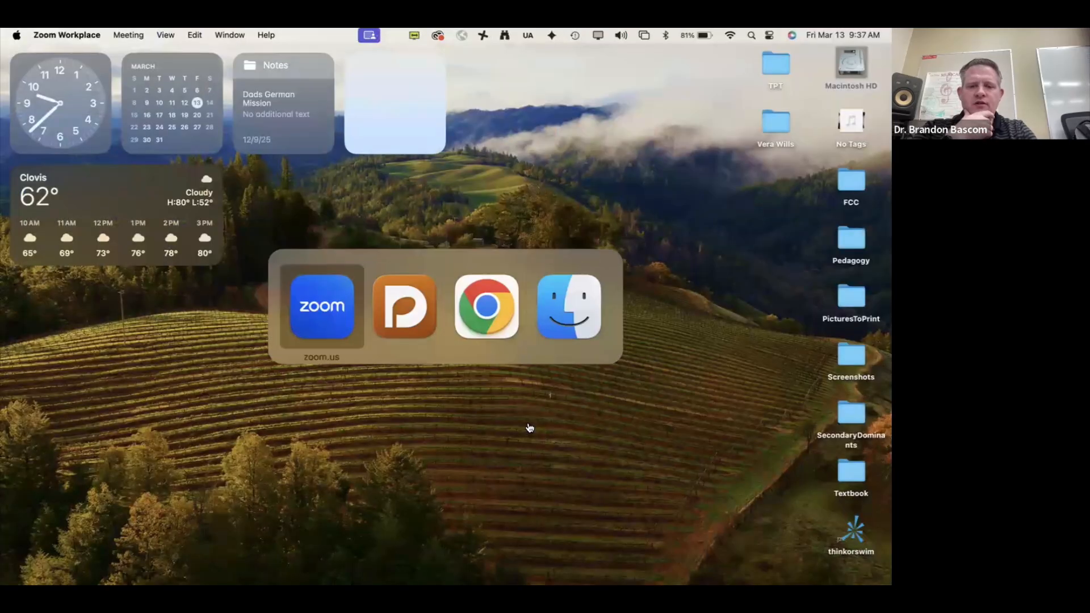
{"action": "key", "text": "super+Tab"}
{"action": "key", "text": "super+Tab"}
{"action": "key", "text": "super+Tab"}
{"action": "key", "text": "super+Tab"}
{"action": "key", "text": "super+Tab"}
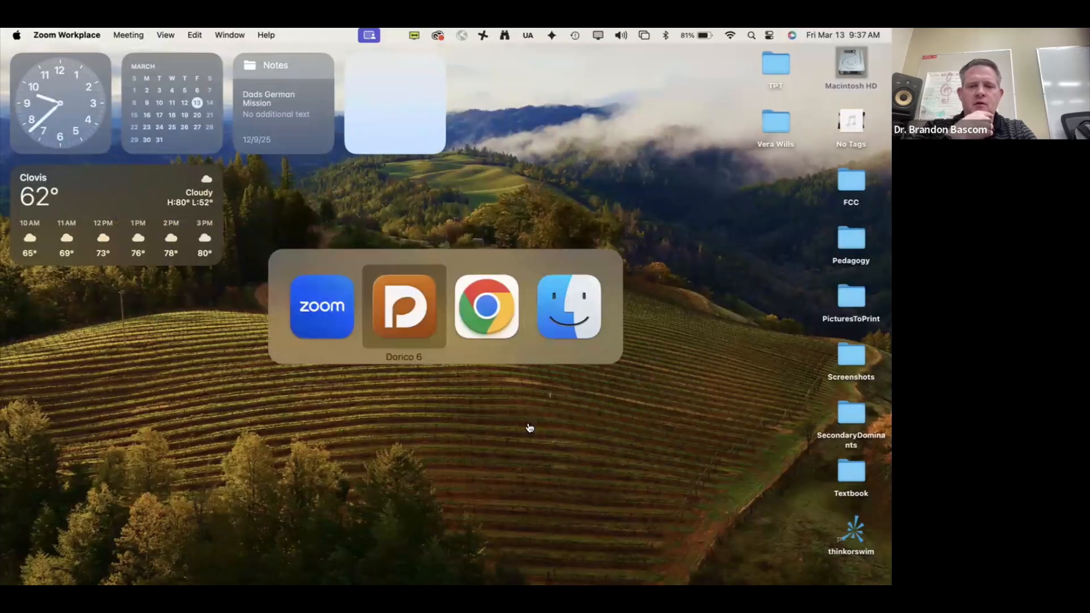